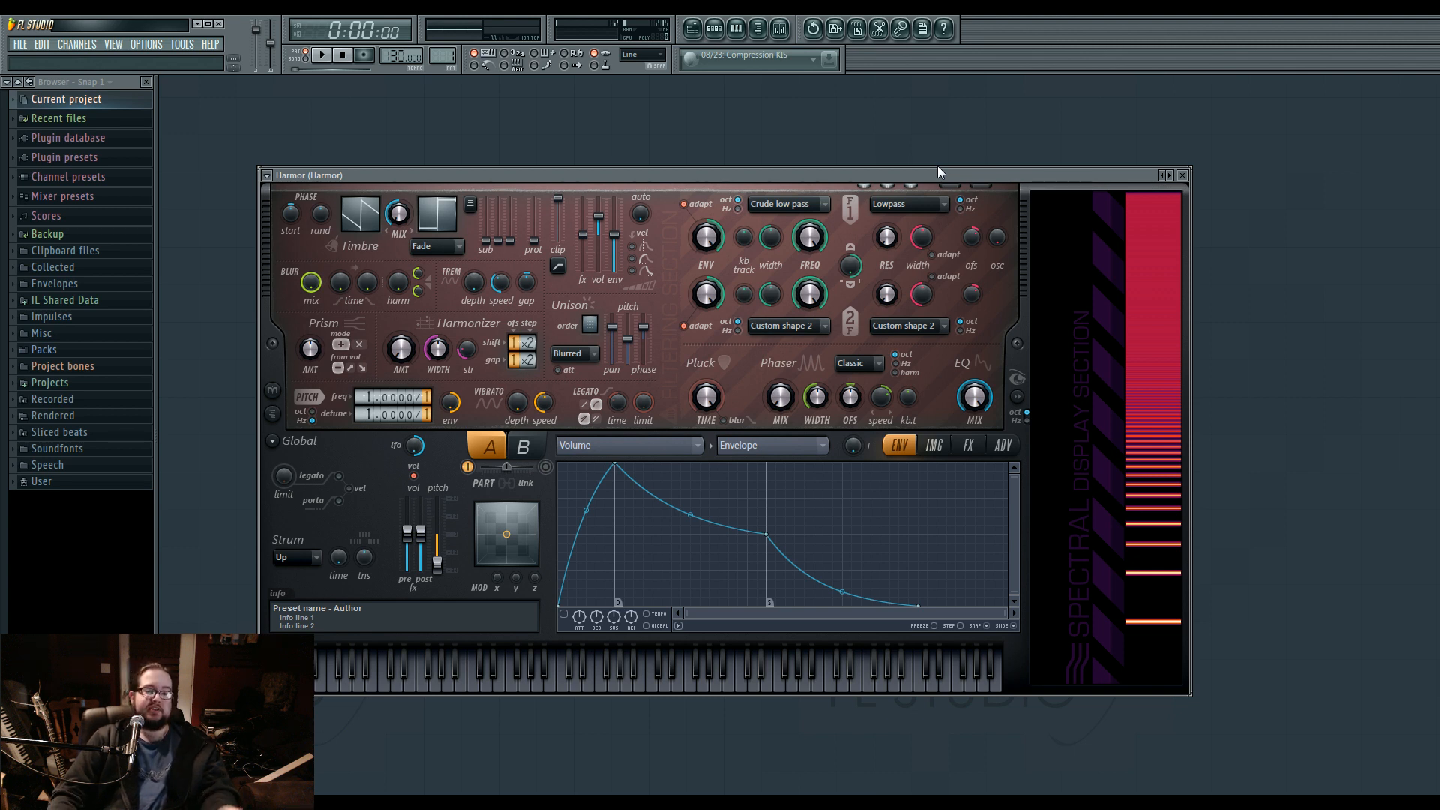
# Open the ep 125 performance project, discarding the changes to untitled.flp.
pyautogui.moveTo(938, 168)
pyautogui.mouseDown()
pyautogui.moveTo(1020, 192)
pyautogui.moveTo(959, 147)
pyautogui.moveTo(932, 152)
pyautogui.mouseUp()
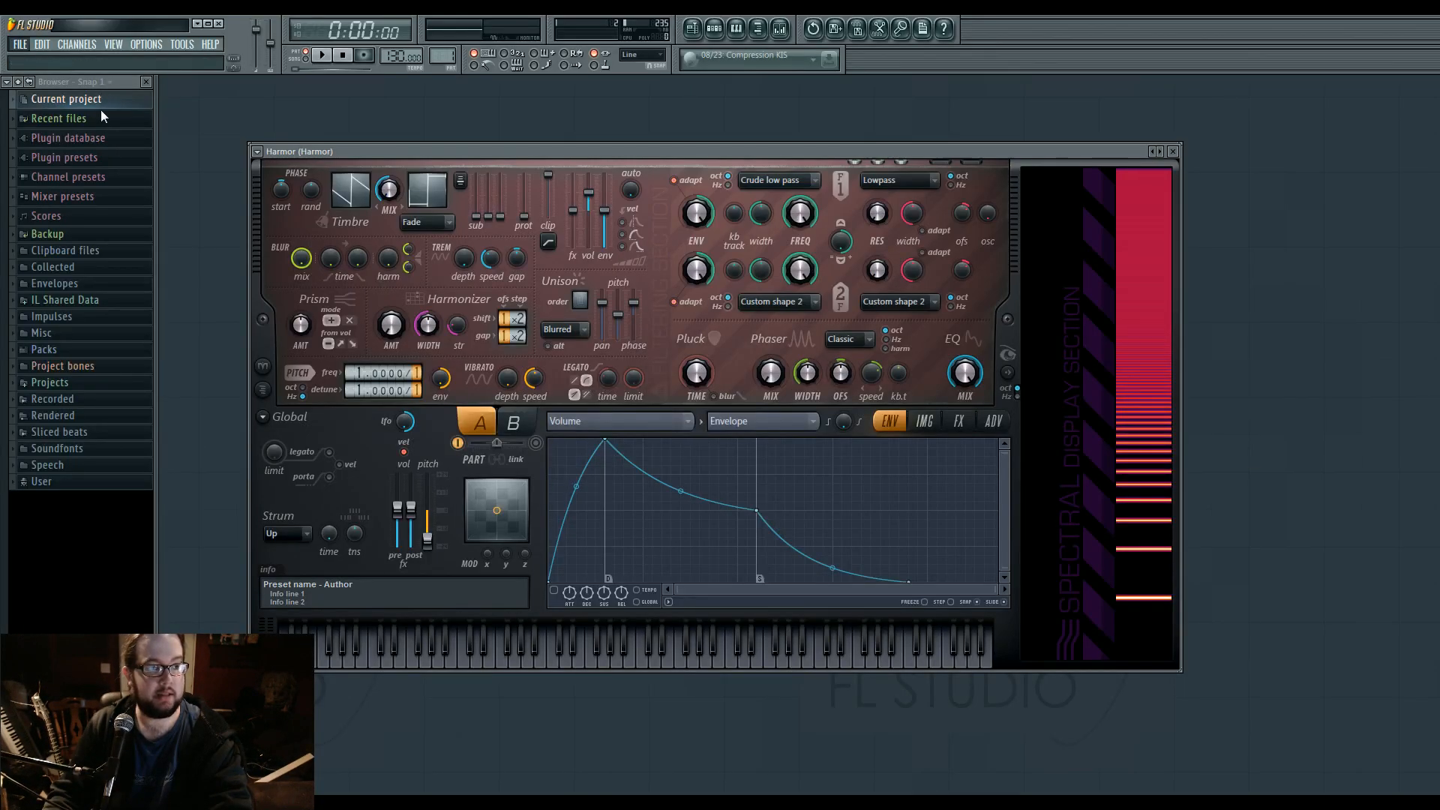
pyautogui.hotkey('ctrl', 'o')
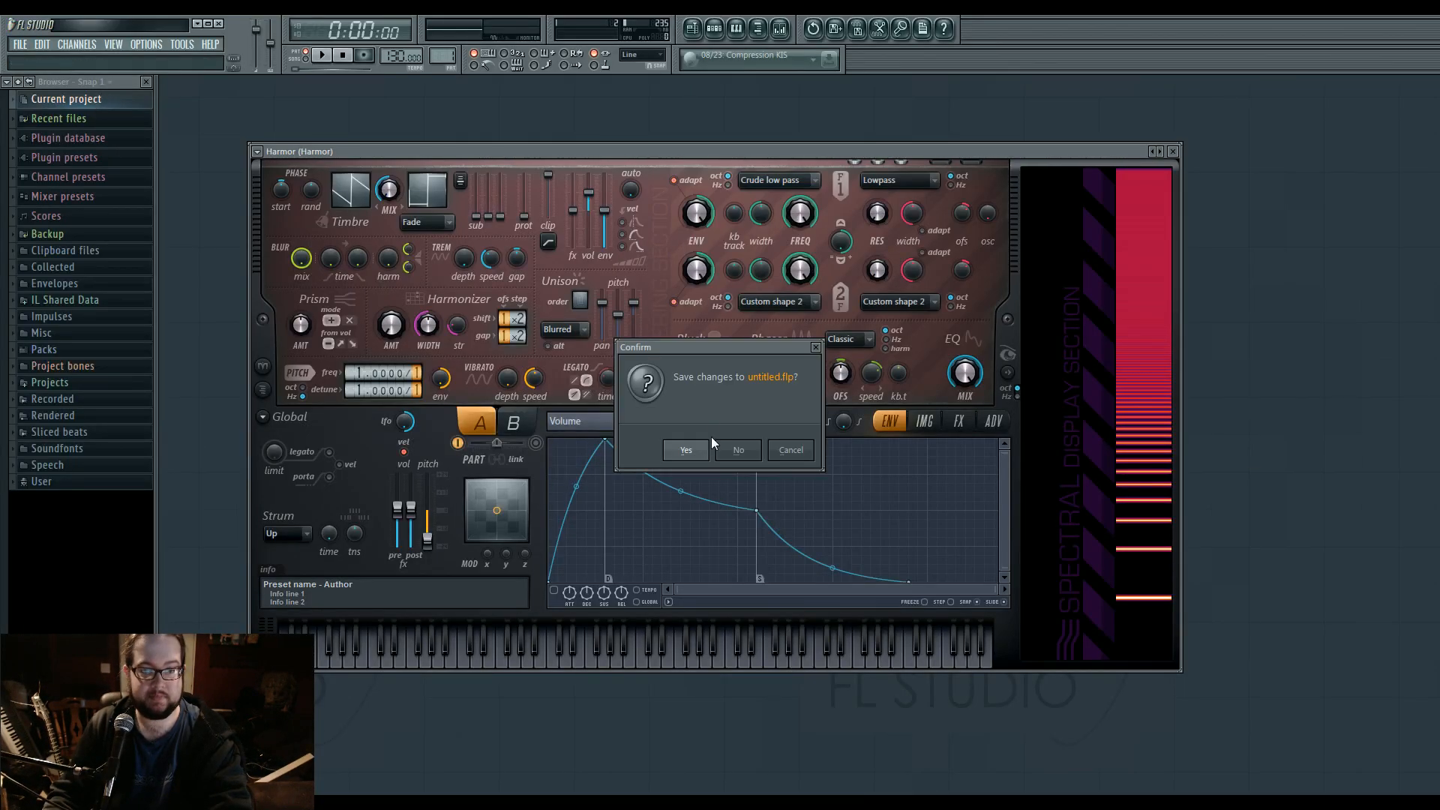
pyautogui.click(733, 454)
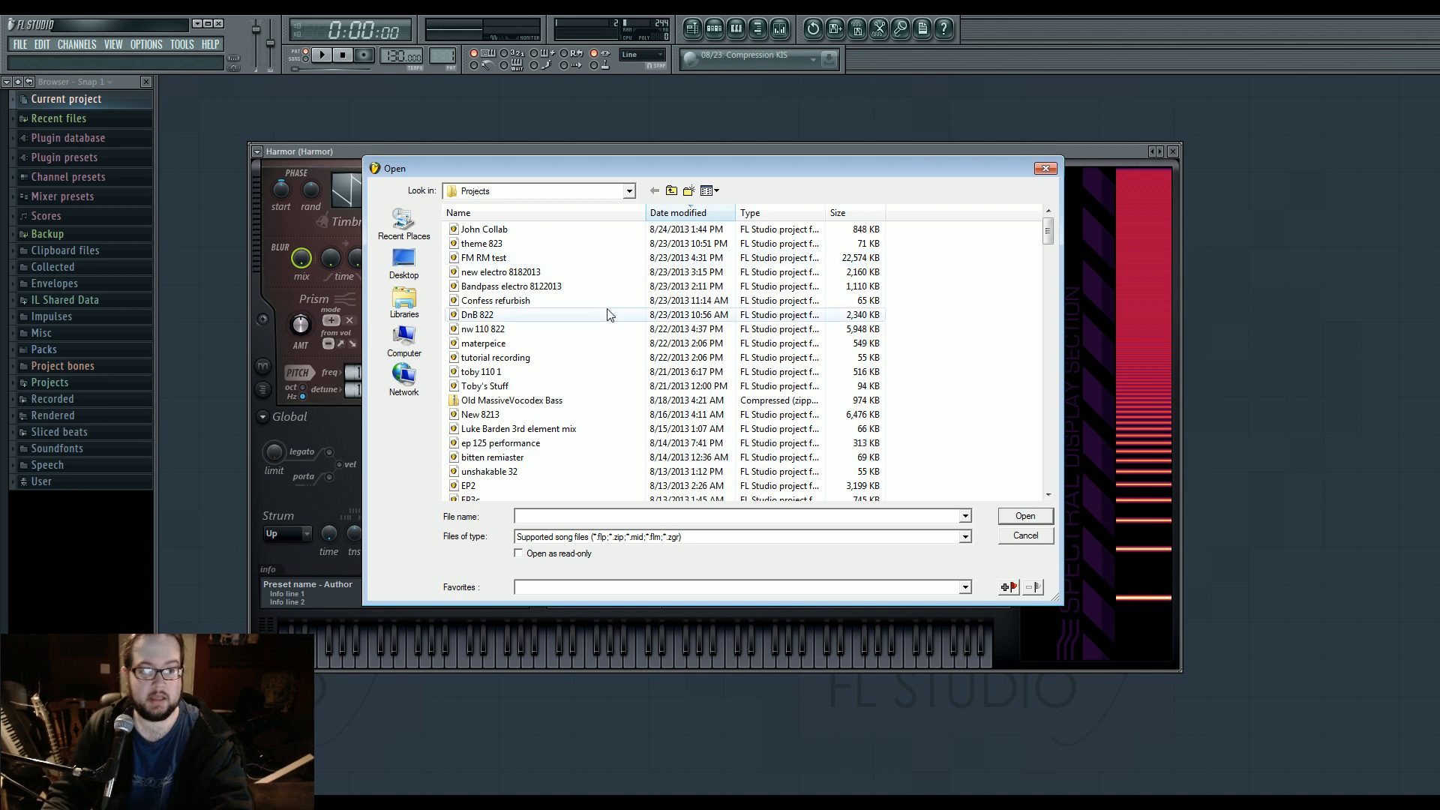
pyautogui.doubleClick(553, 439)
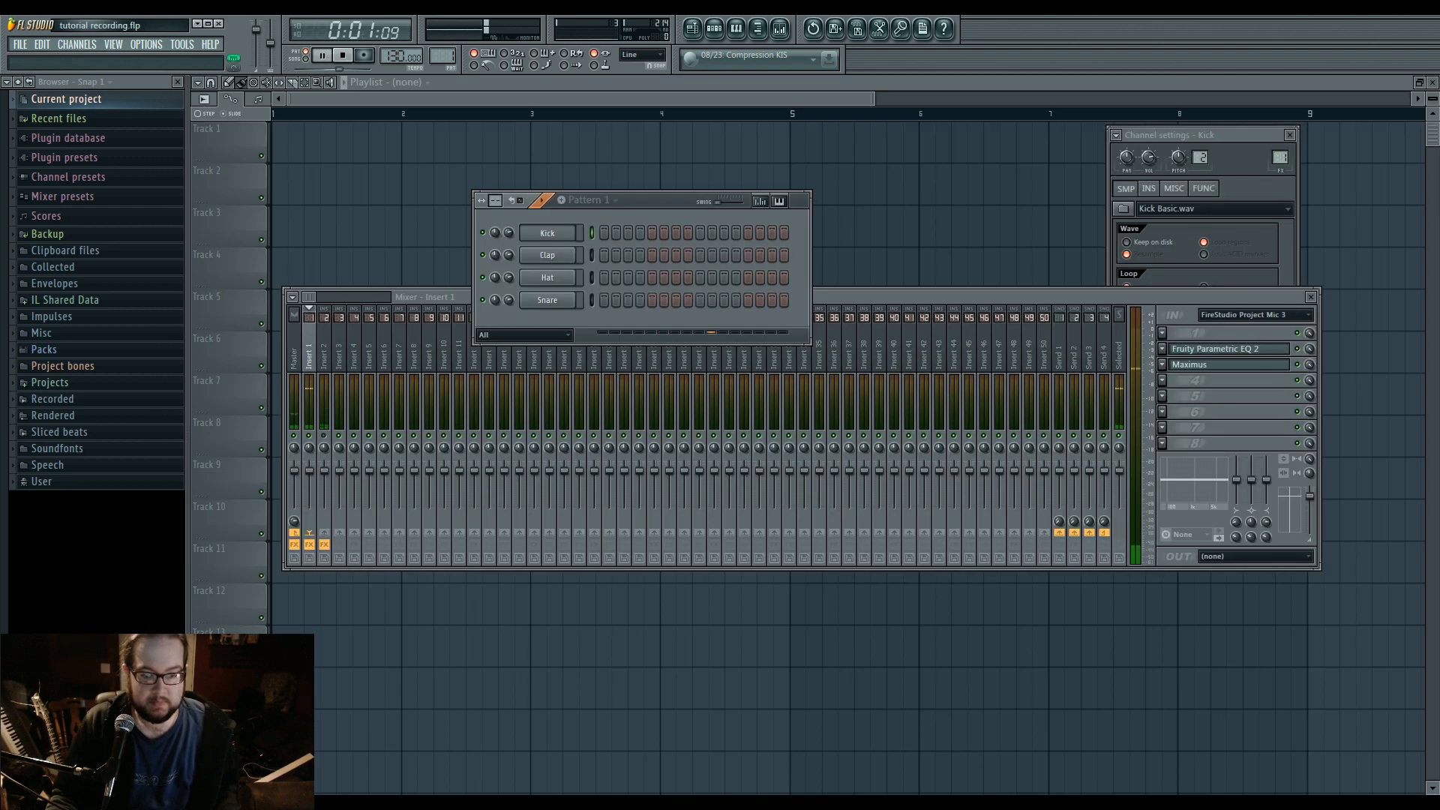
# Stop playback and disable the 2- Launchpad input device in the MIDI settings.
pyautogui.click(342, 56)
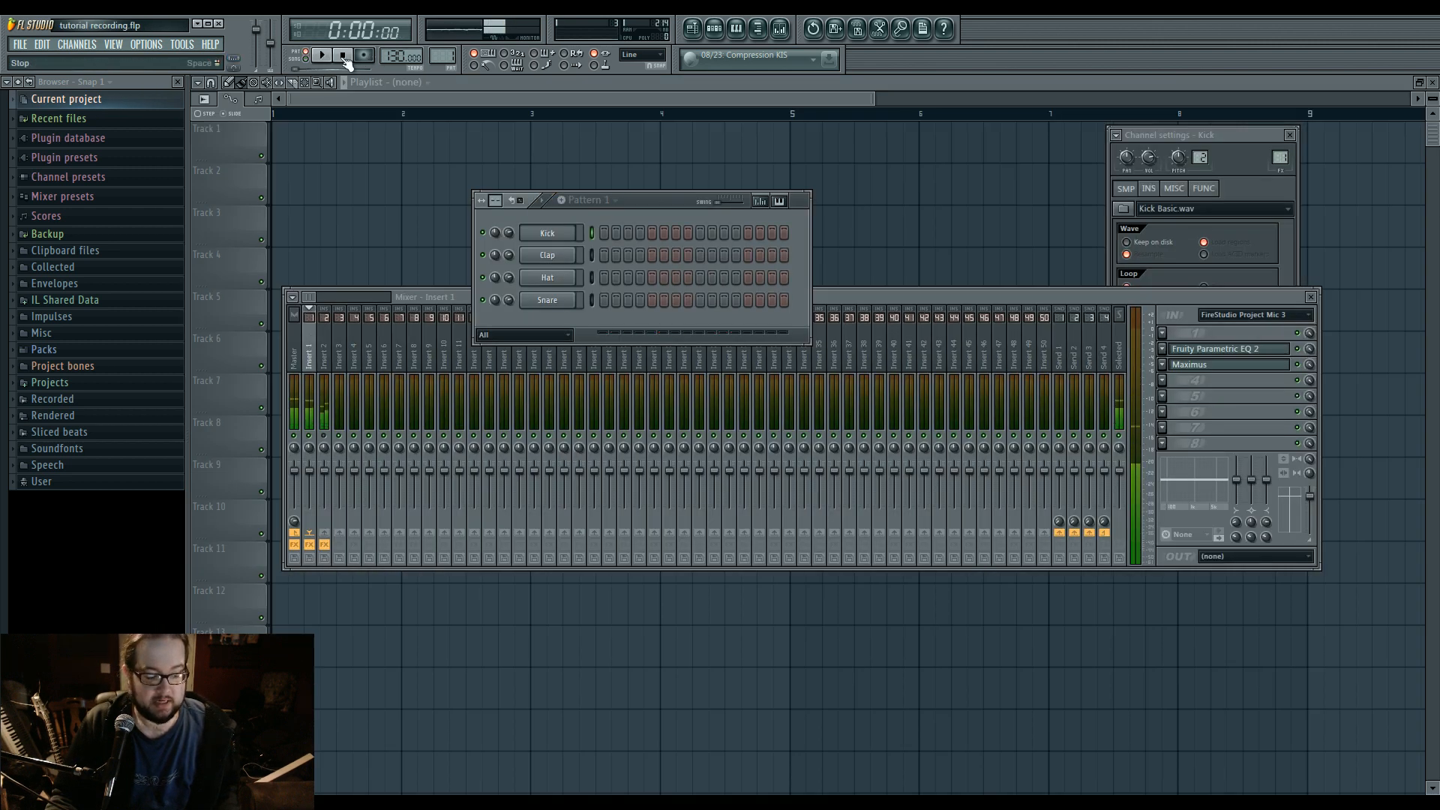
pyautogui.click(147, 45)
pyautogui.click(164, 86)
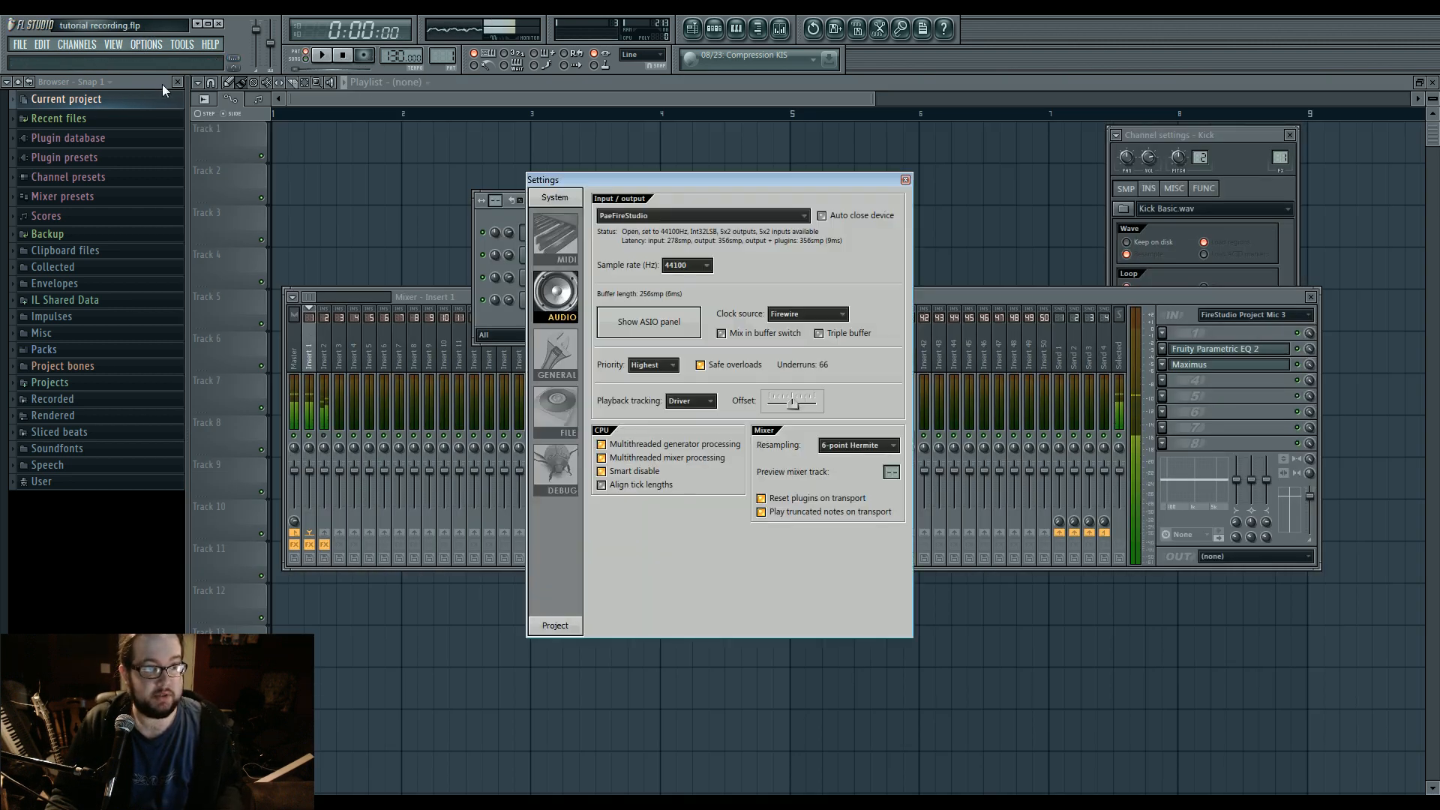
pyautogui.click(556, 236)
pyautogui.click(706, 373)
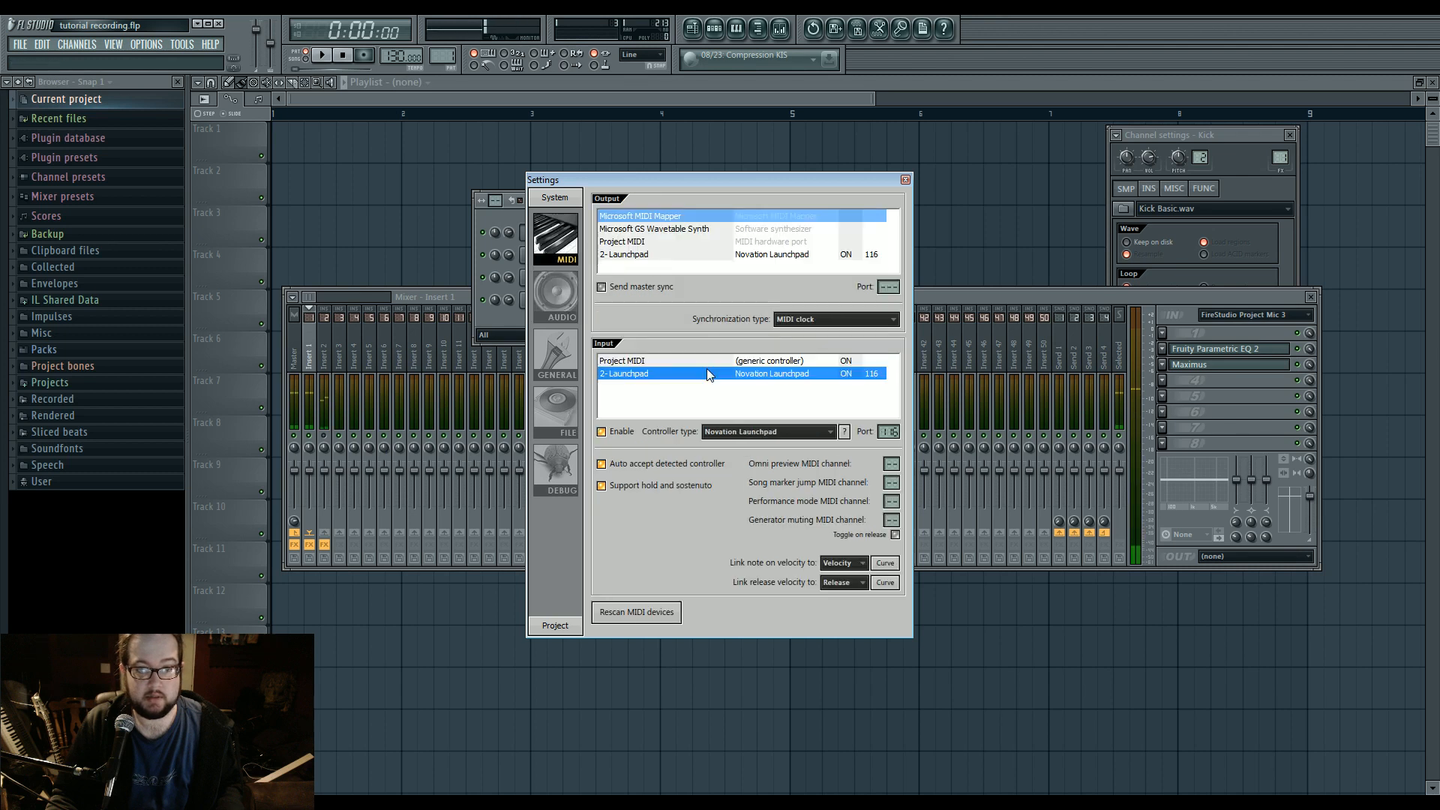
pyautogui.click(624, 432)
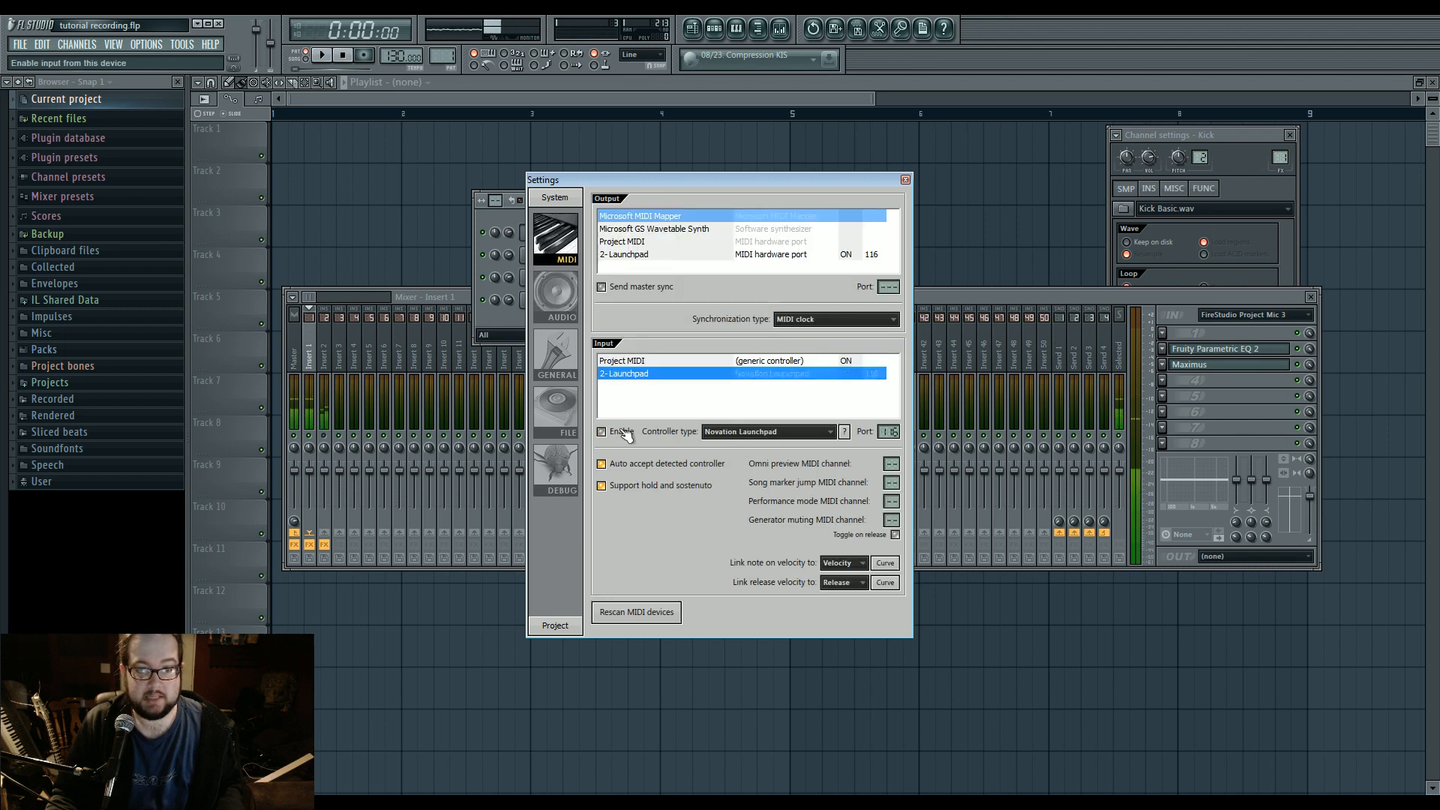
pyautogui.press('Escape')
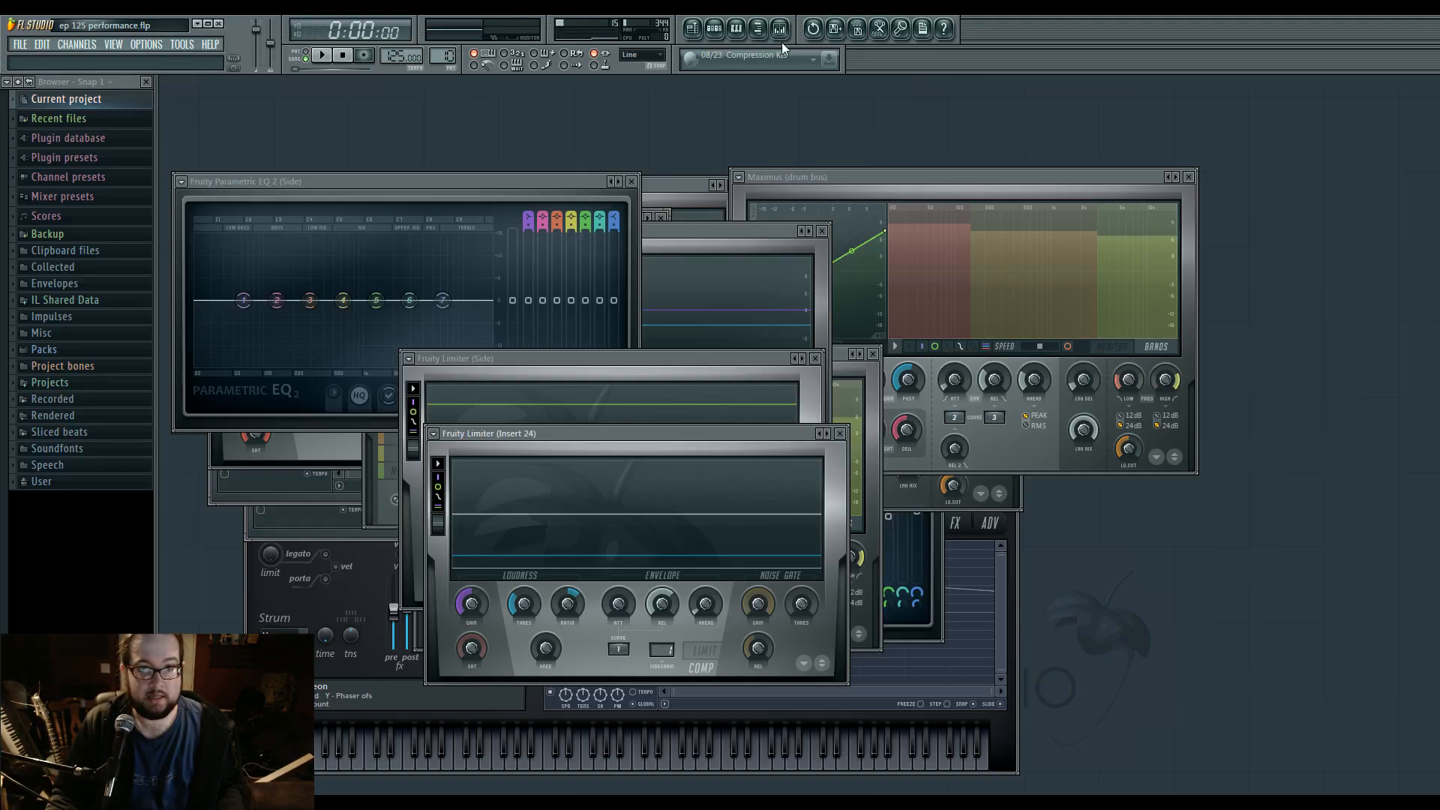
# Show the Playlist and examine the clips laid out under the Pad markers before the Start marker.
pyautogui.click(700, 30)
pyautogui.moveTo(256, 100); pyautogui.dragTo(811, 99)
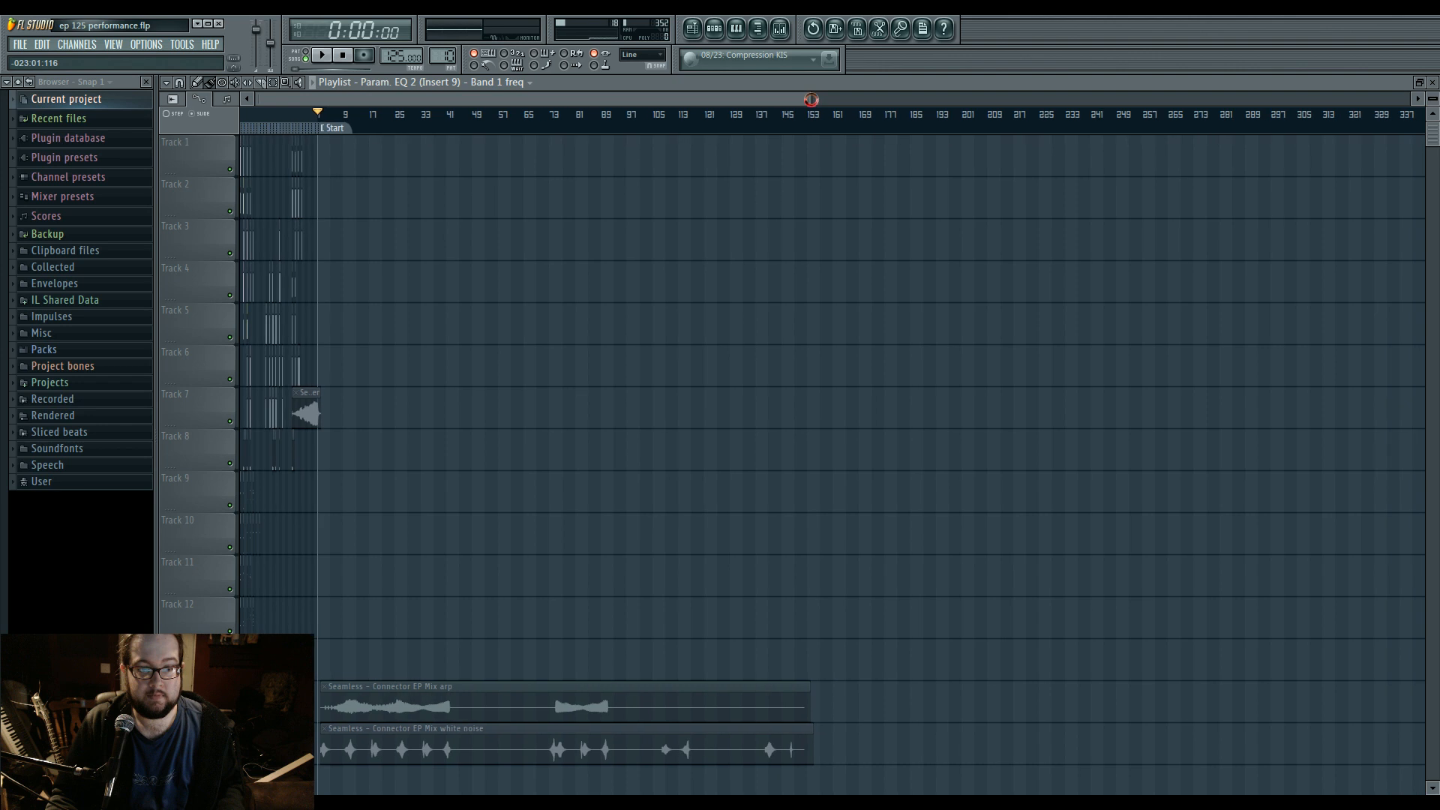
pyautogui.moveTo(480, 105); pyautogui.dragTo(494, 105)
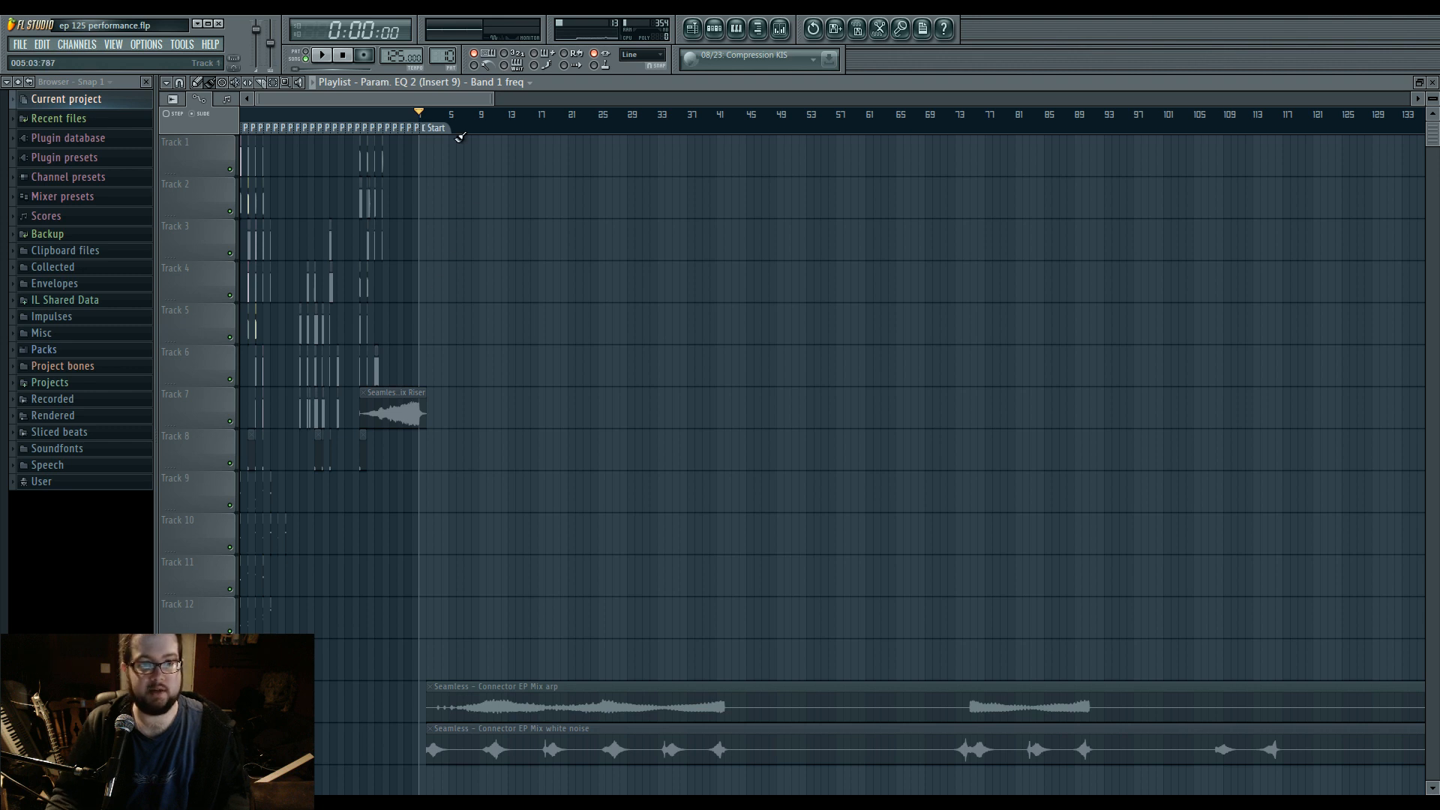
pyautogui.moveTo(490, 99); pyautogui.dragTo(322, 99)
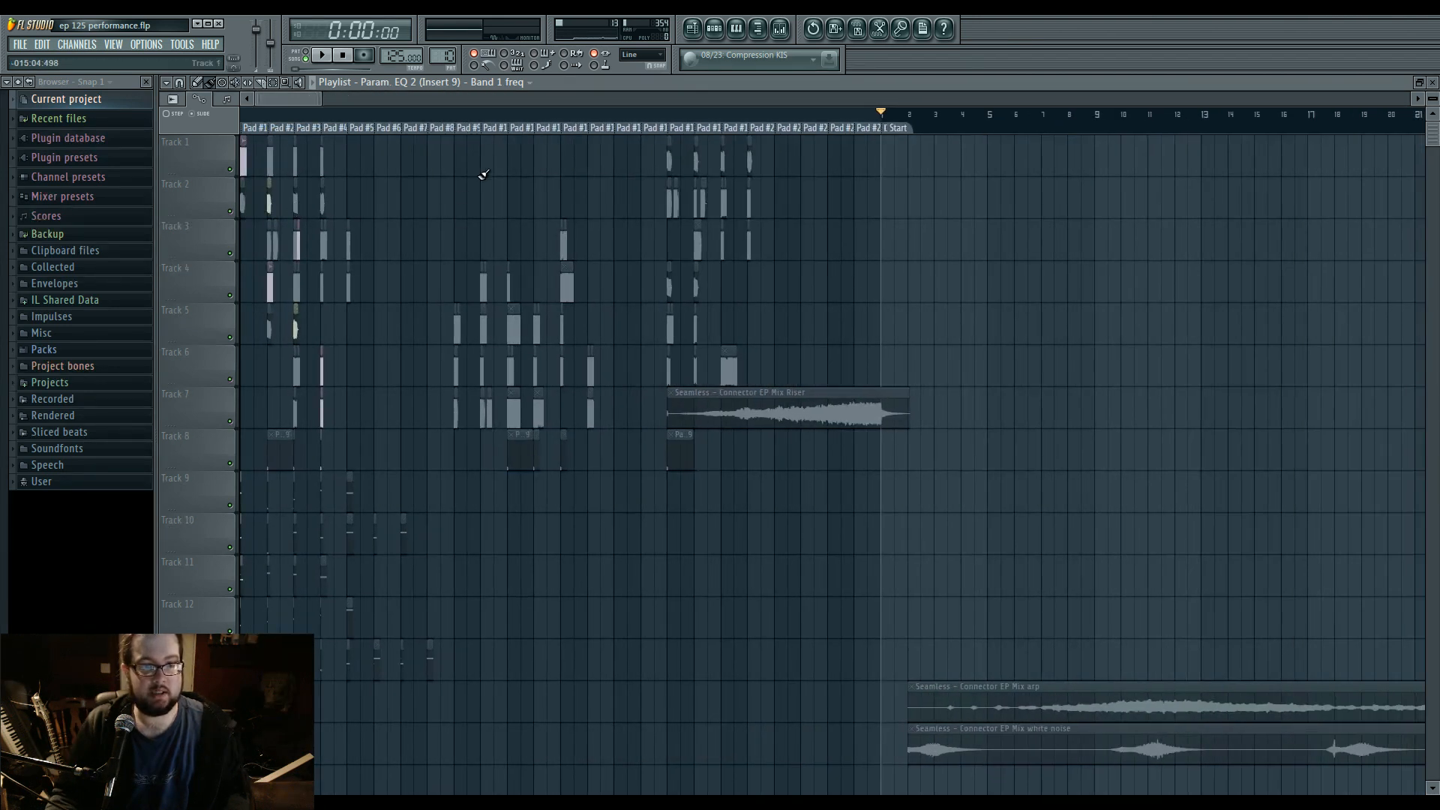
# Check the enable state, controller type and port of the 2- Launchpad input in the MIDI settings.
pyautogui.click(152, 46)
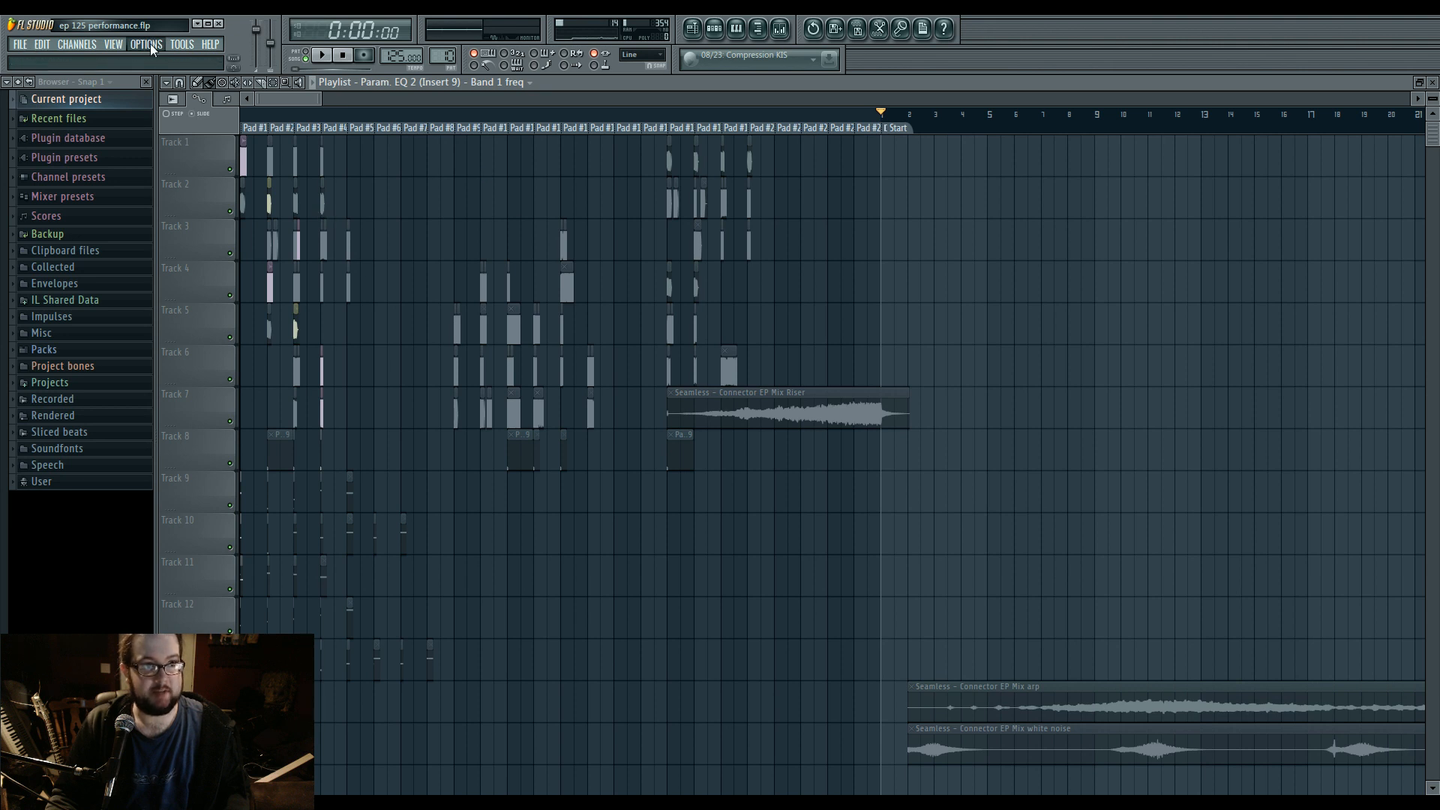
pyautogui.click(159, 83)
pyautogui.click(556, 239)
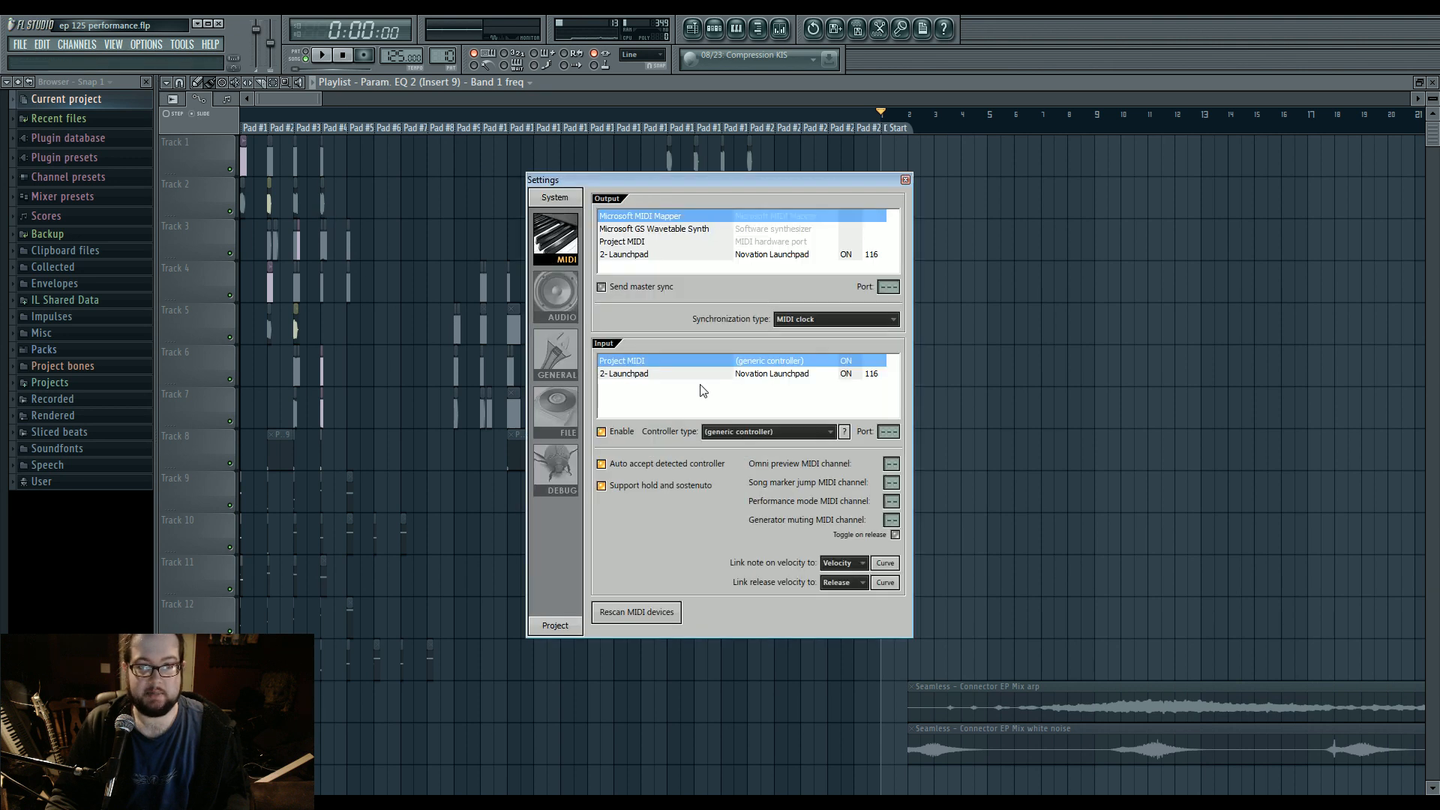
pyautogui.click(622, 373)
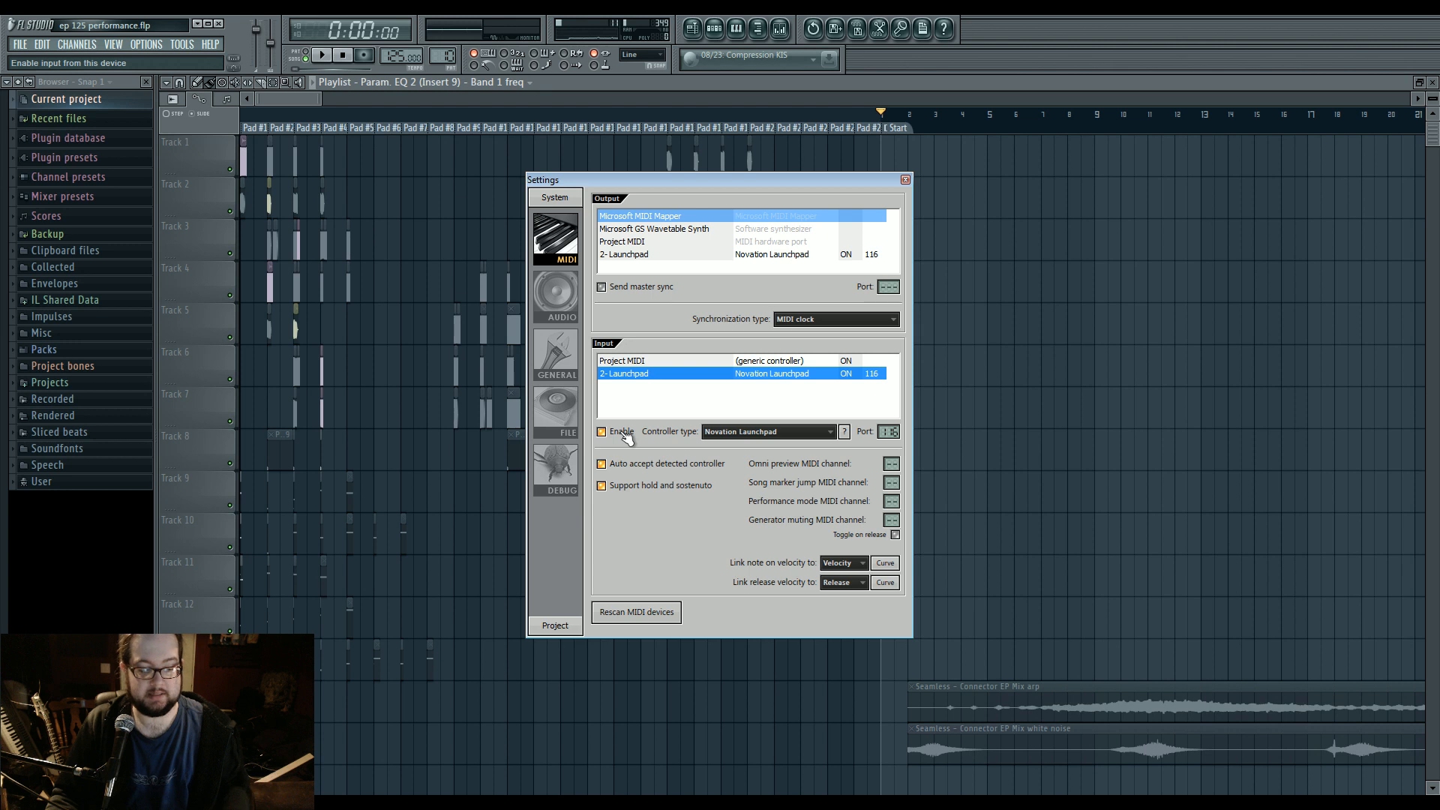
pyautogui.click(906, 180)
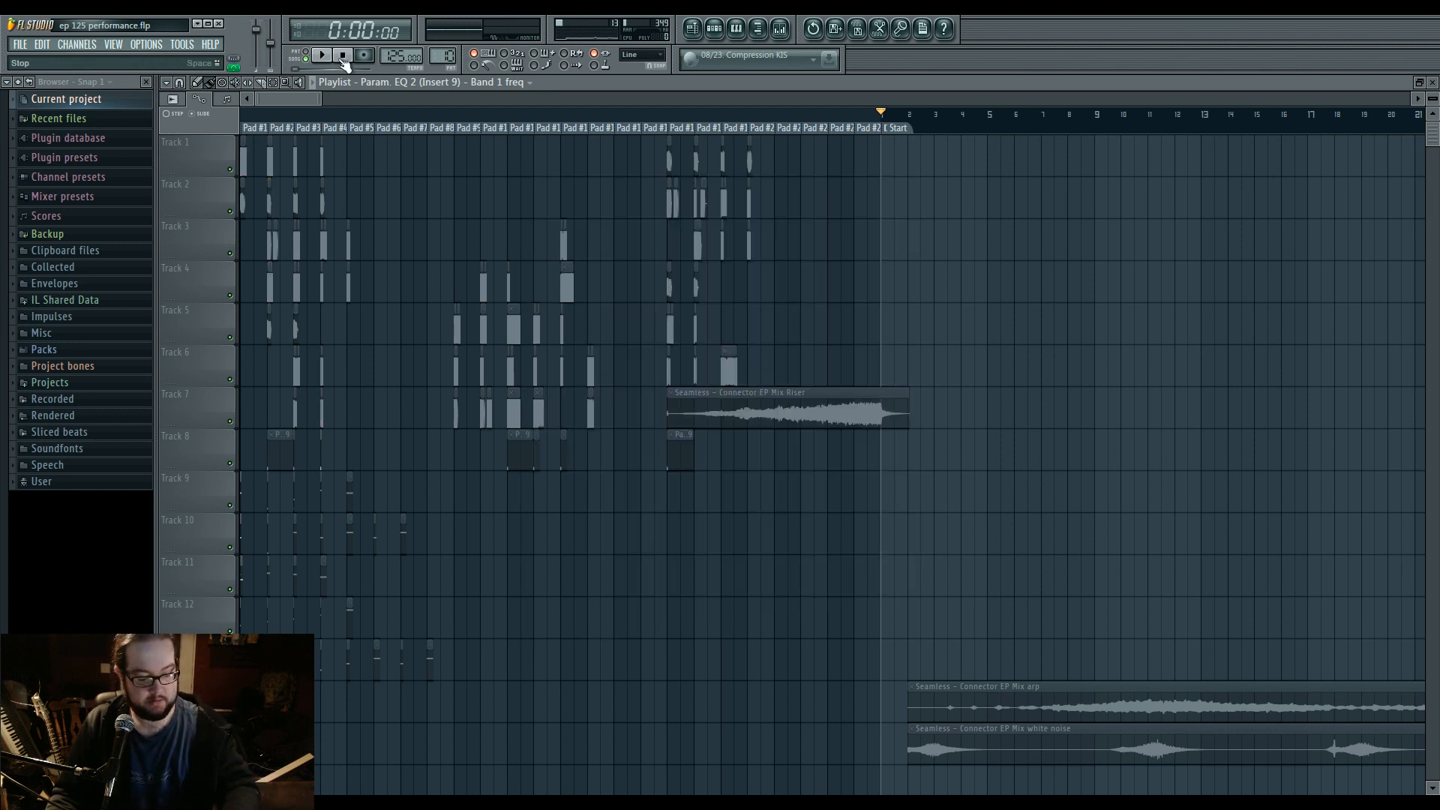
# Play the performance project with the Mixer shown to watch the track levels, stop playback and hide the Mixer.
pyautogui.press('space')
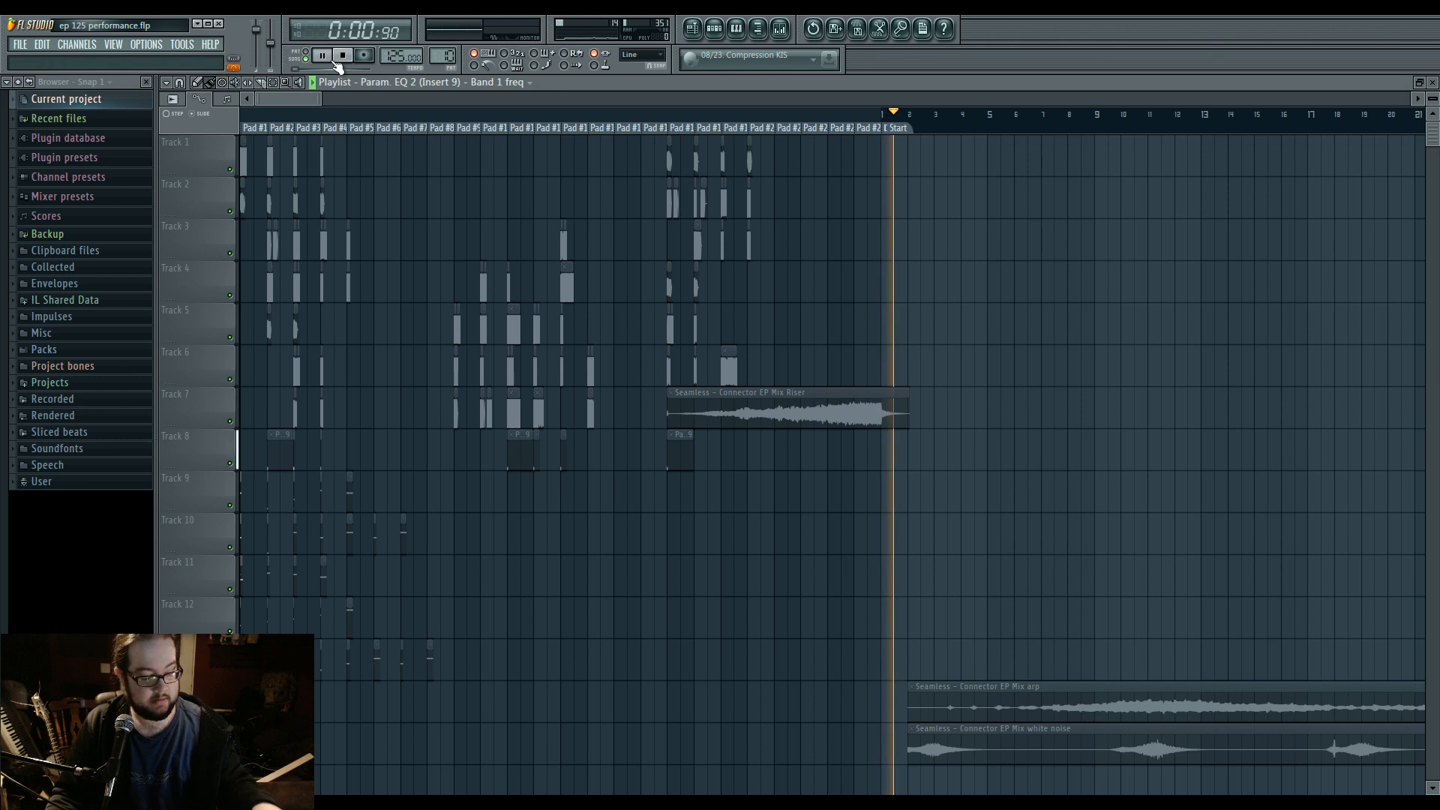
pyautogui.click(341, 57)
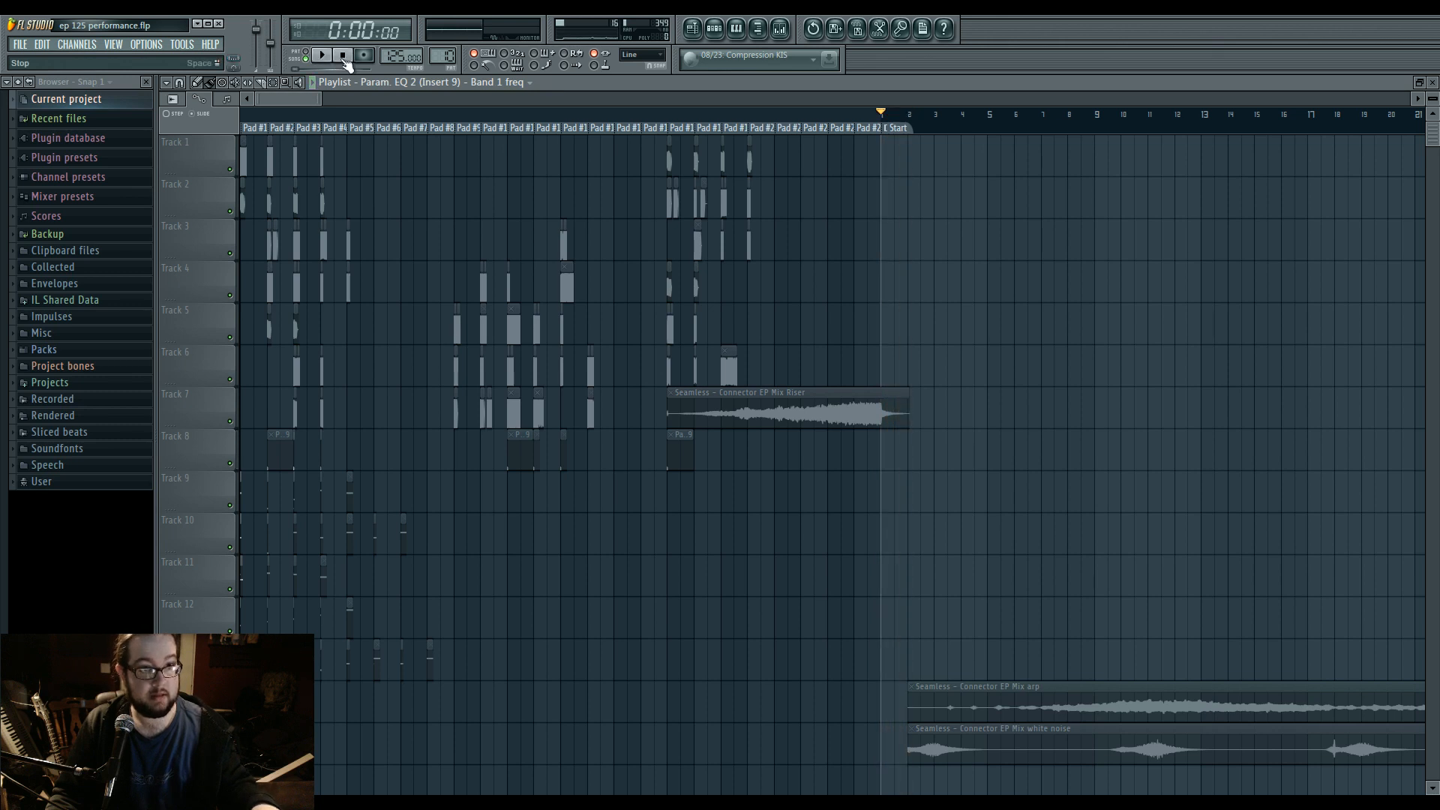
pyautogui.click(759, 31)
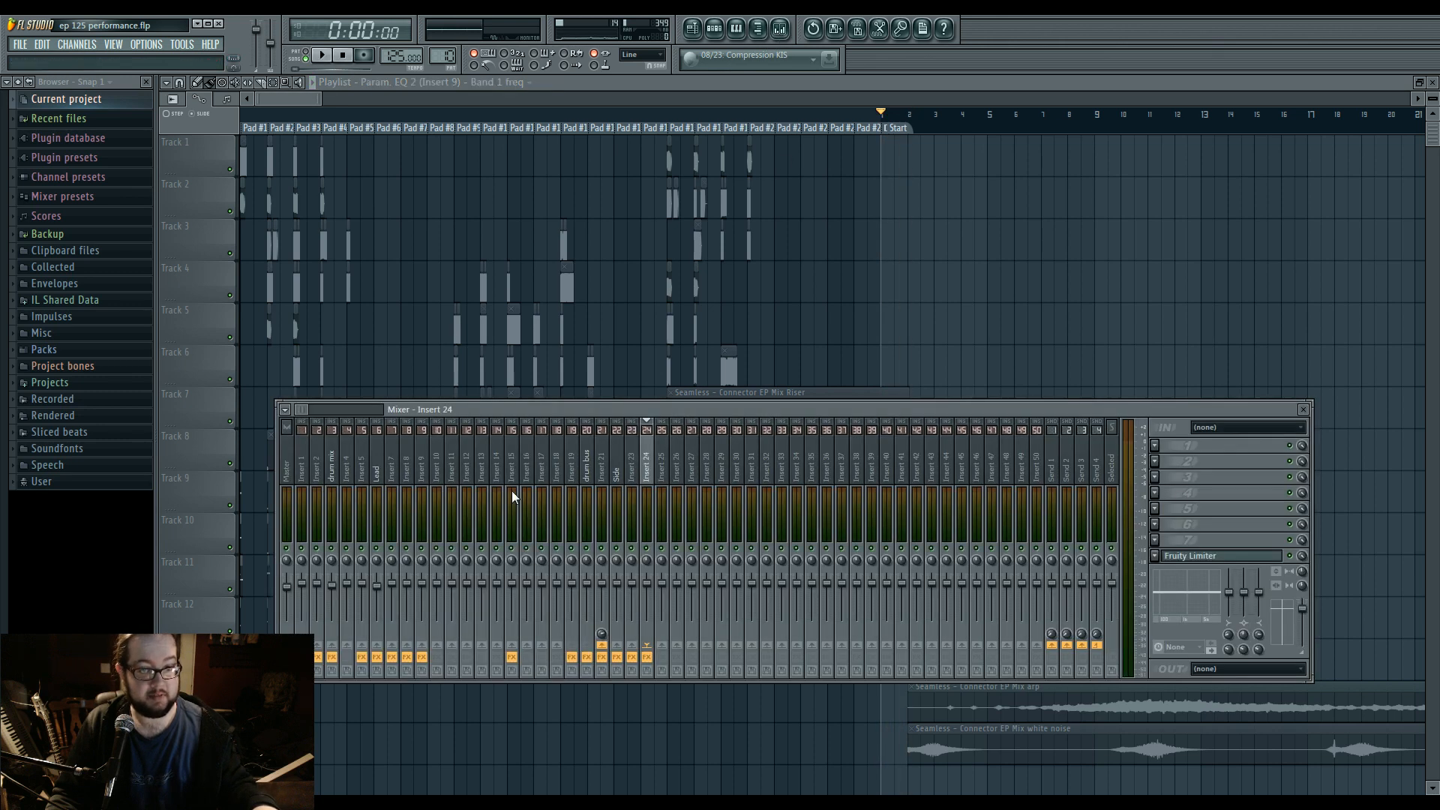
pyautogui.press('space')
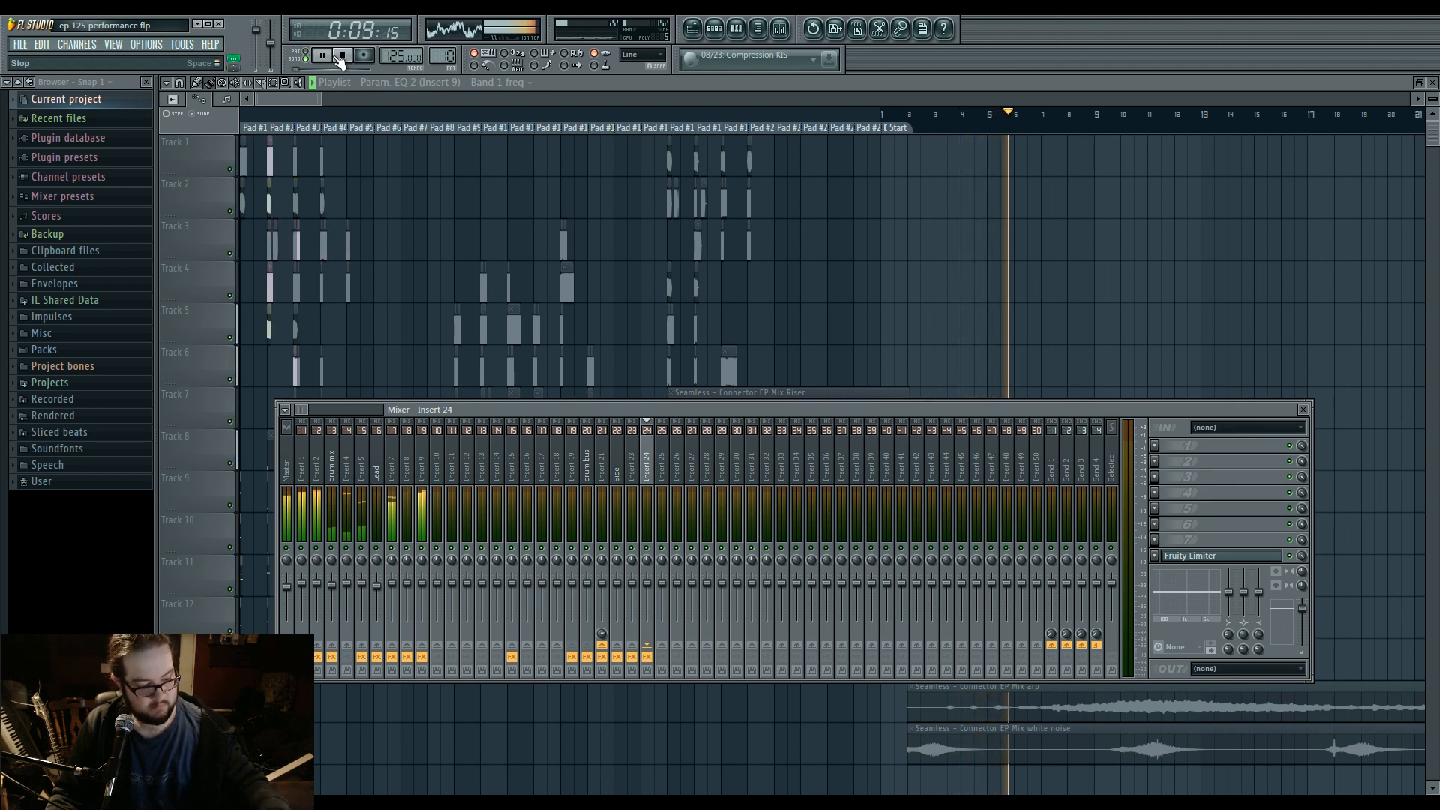
pyautogui.click(341, 57)
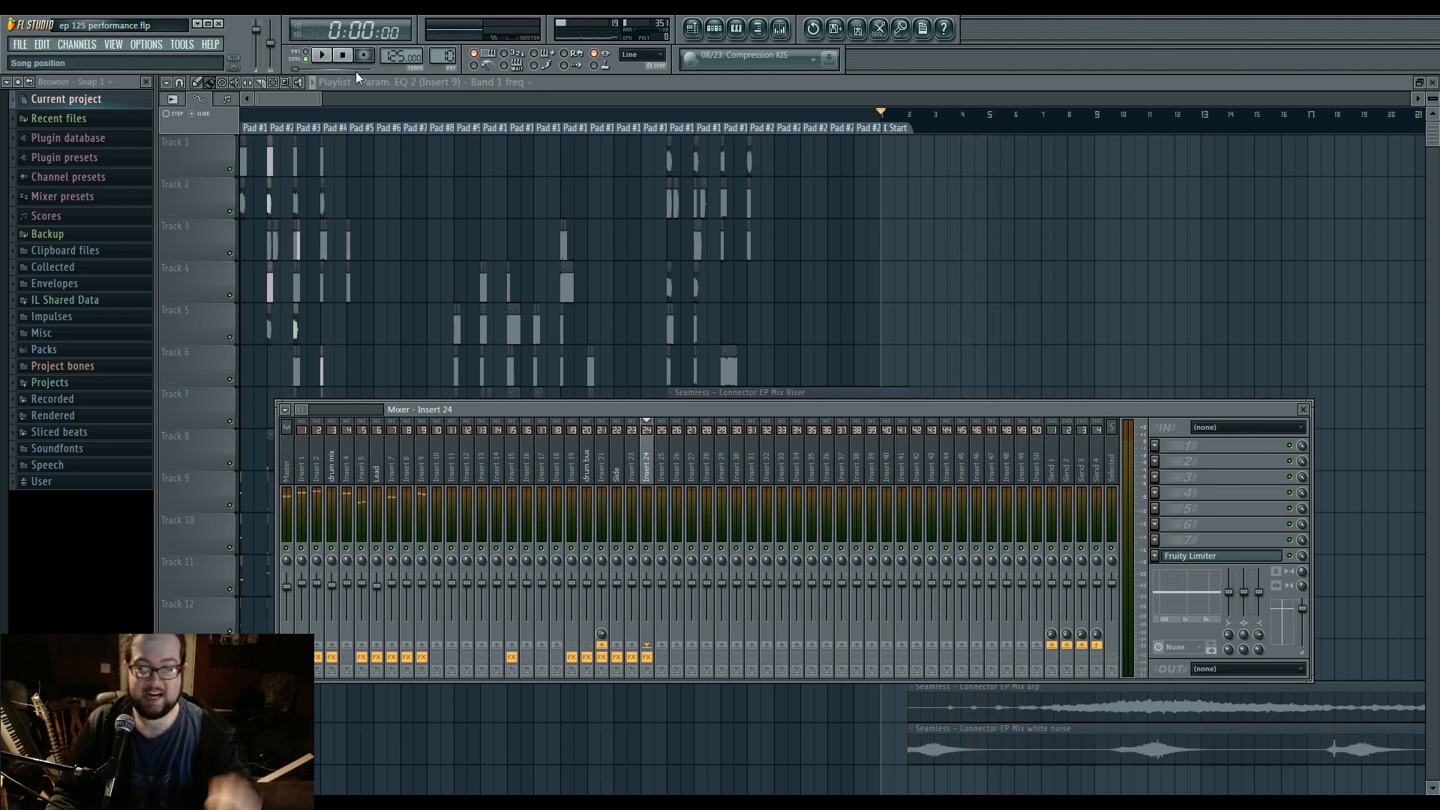
pyautogui.press('F9')
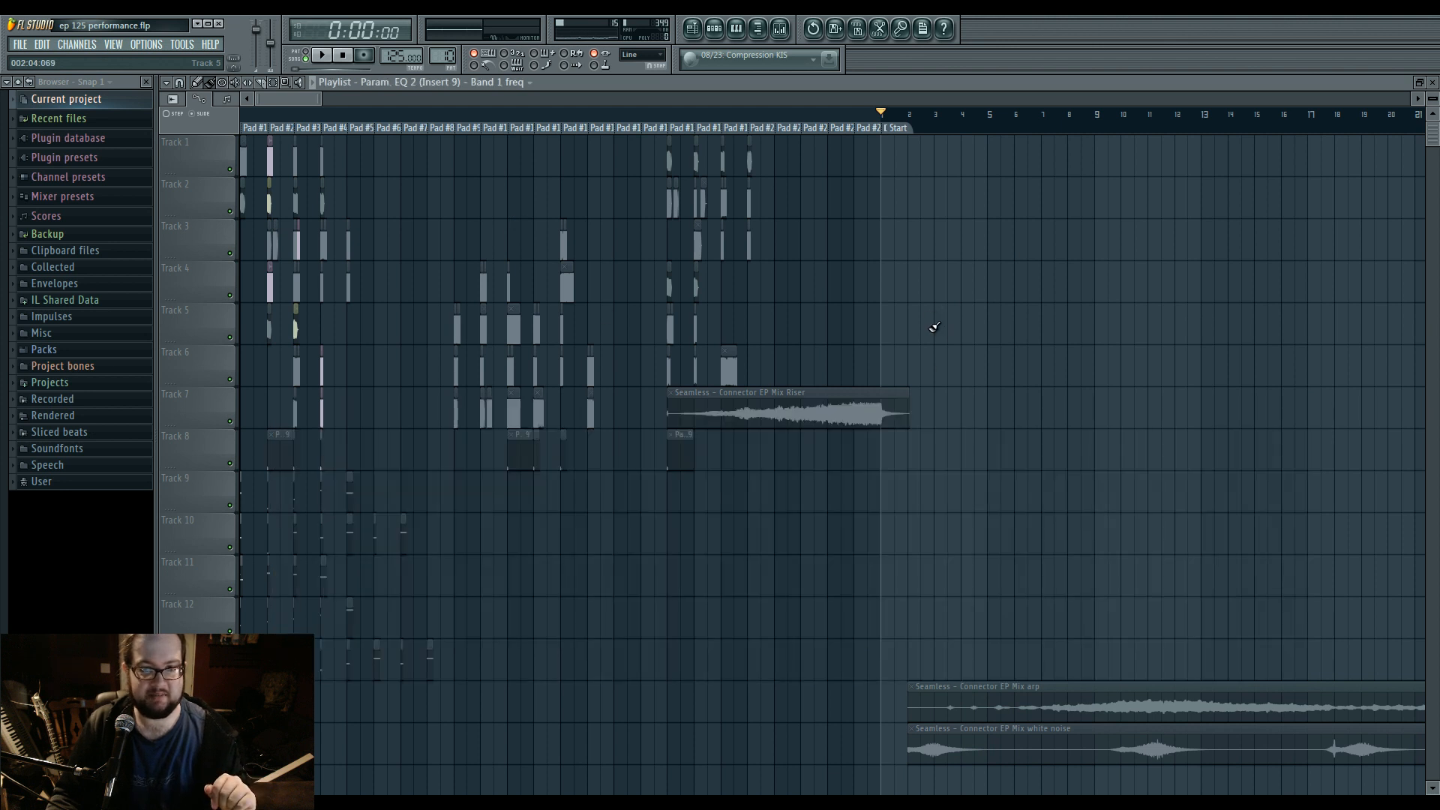
# Examine the Playlist clips closely across the Pad #1 to Pad #24 marker zones.
pyautogui.scroll(-3, 892, 352)
pyautogui.moveTo(892, 352); pyautogui.dragTo(693, 435)
pyautogui.moveTo(698, 300); pyautogui.dragTo(768, 622)
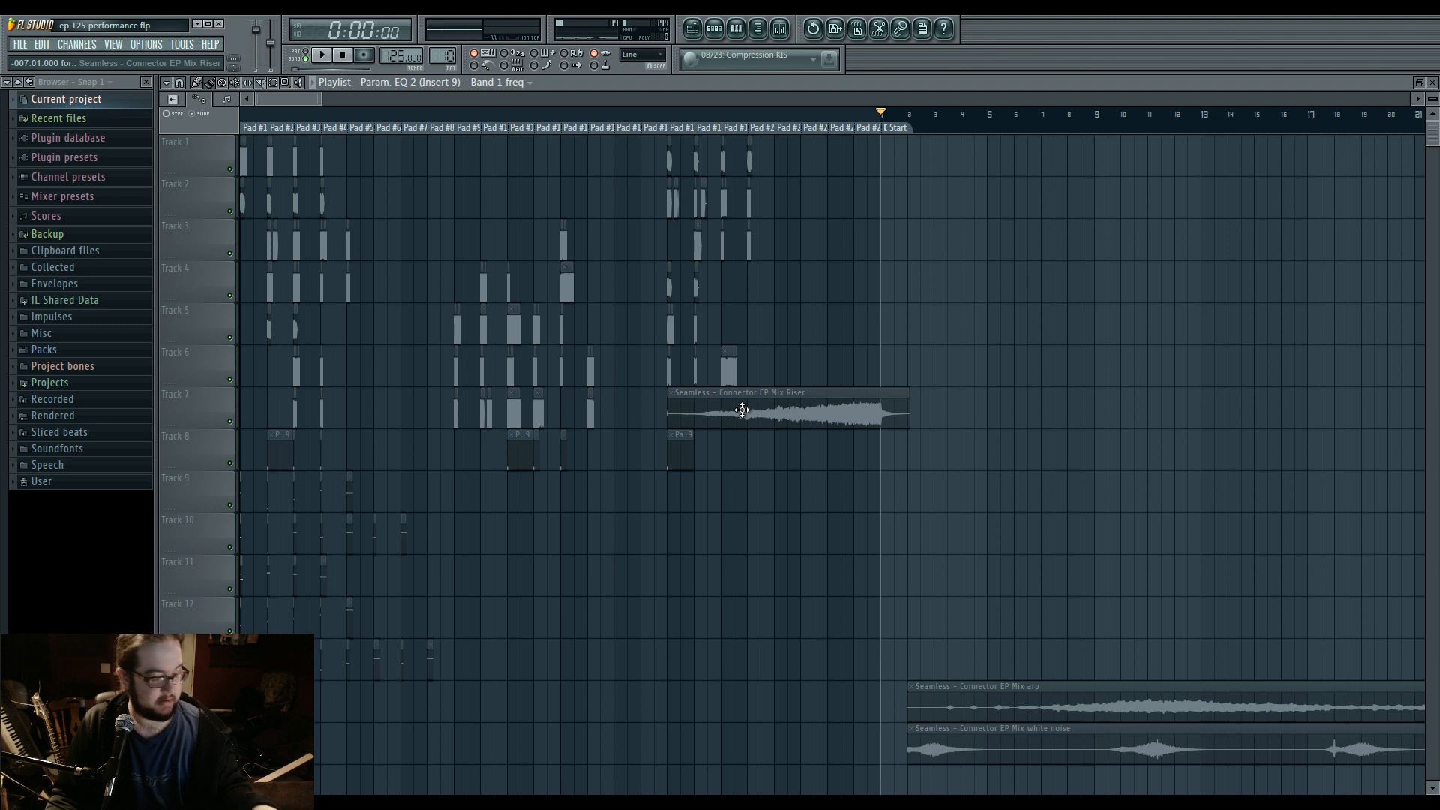
pyautogui.moveTo(323, 98); pyautogui.dragTo(302, 99)
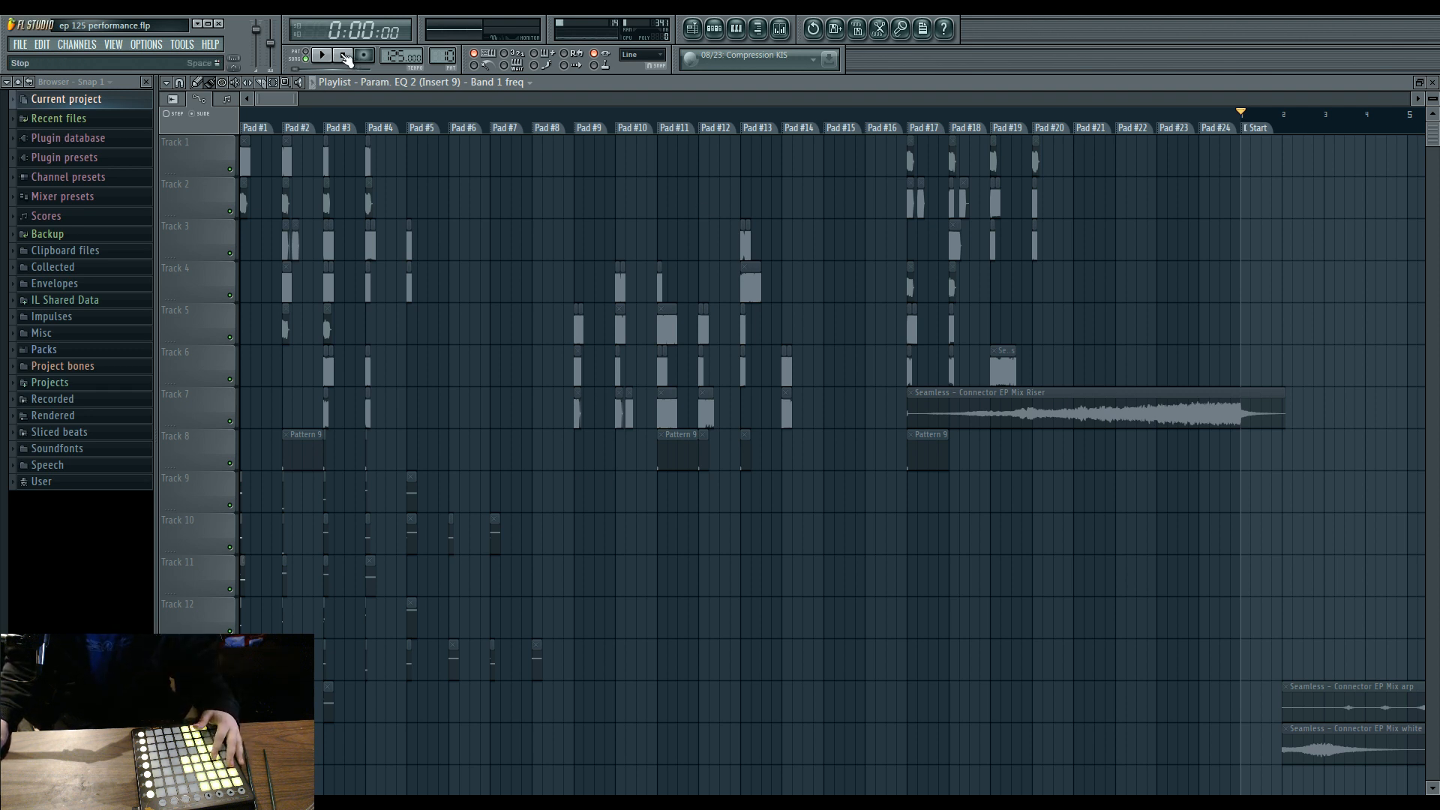
# Start playback with the Mixer shown and inspect the effect slots of Insert 7, Insert 2 and Insert 1.
pyautogui.click(780, 28)
pyautogui.click(322, 56)
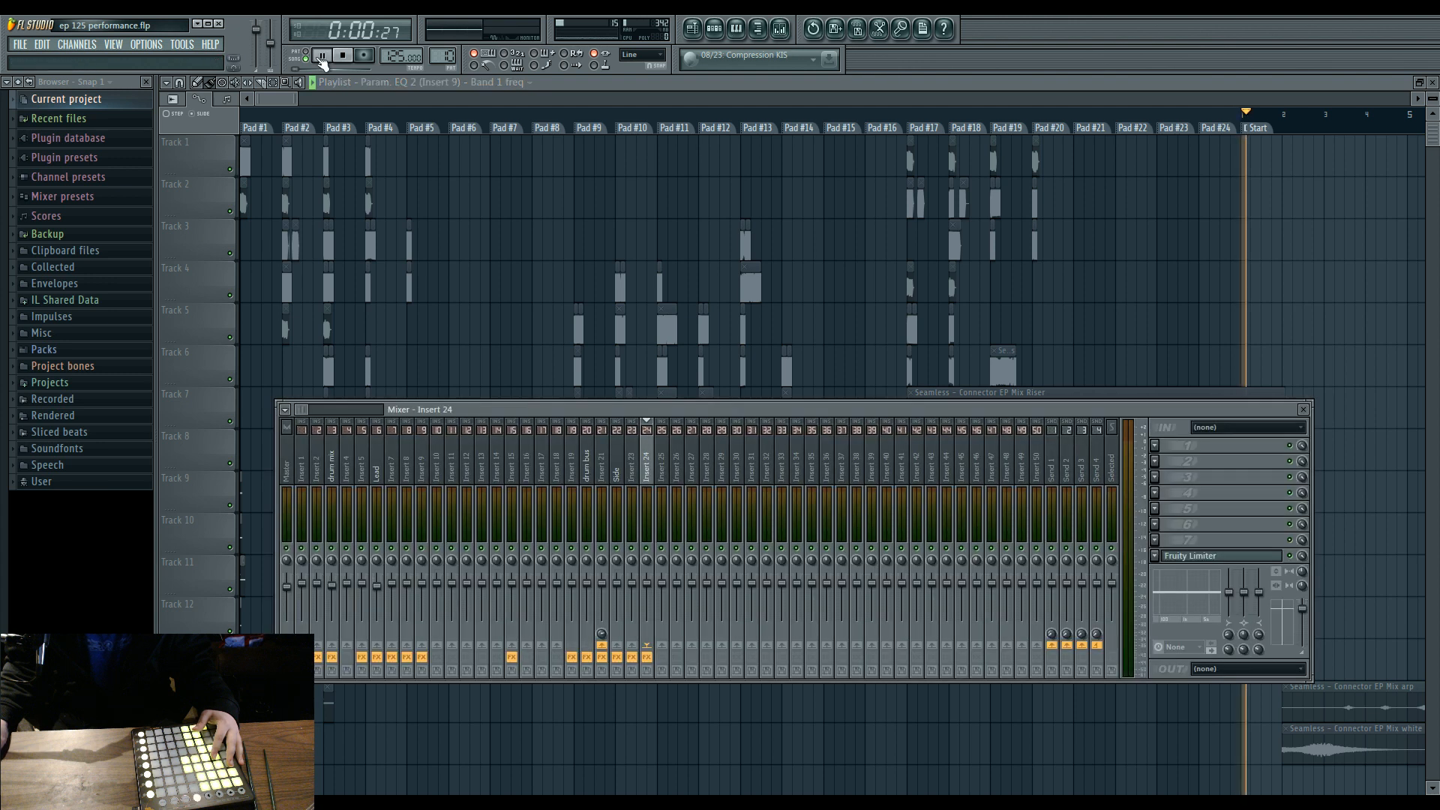
pyautogui.click(394, 471)
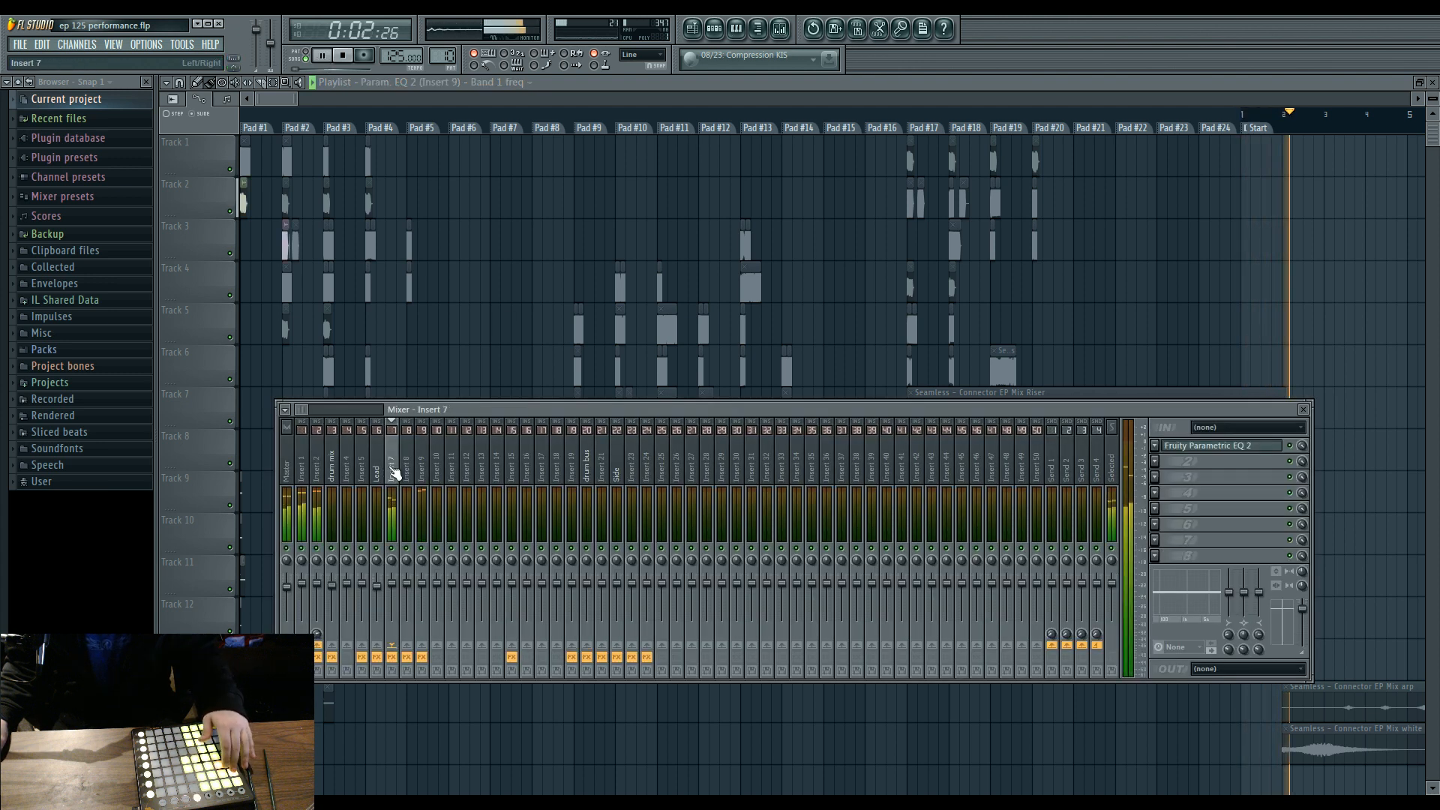
pyautogui.click(318, 467)
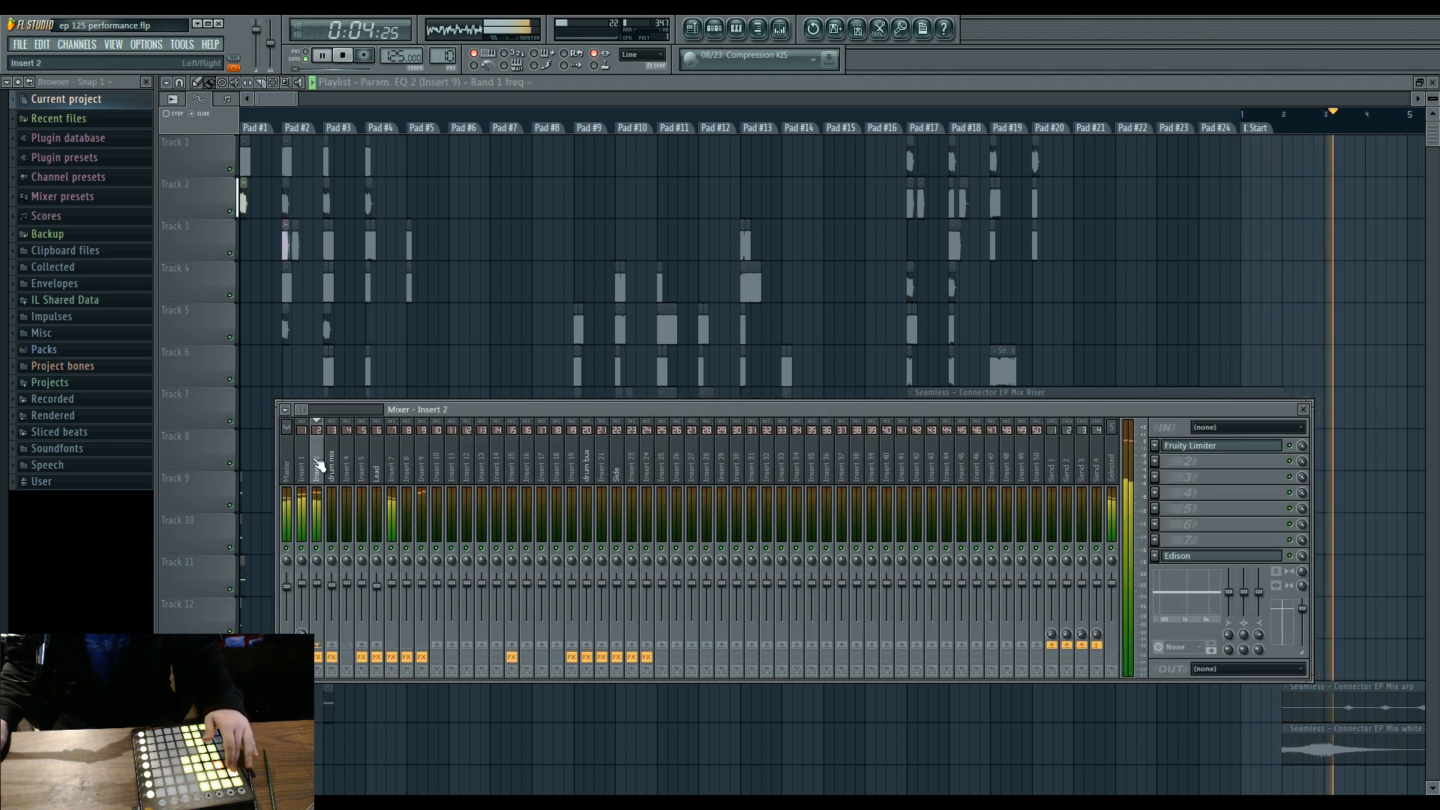
pyautogui.click(302, 467)
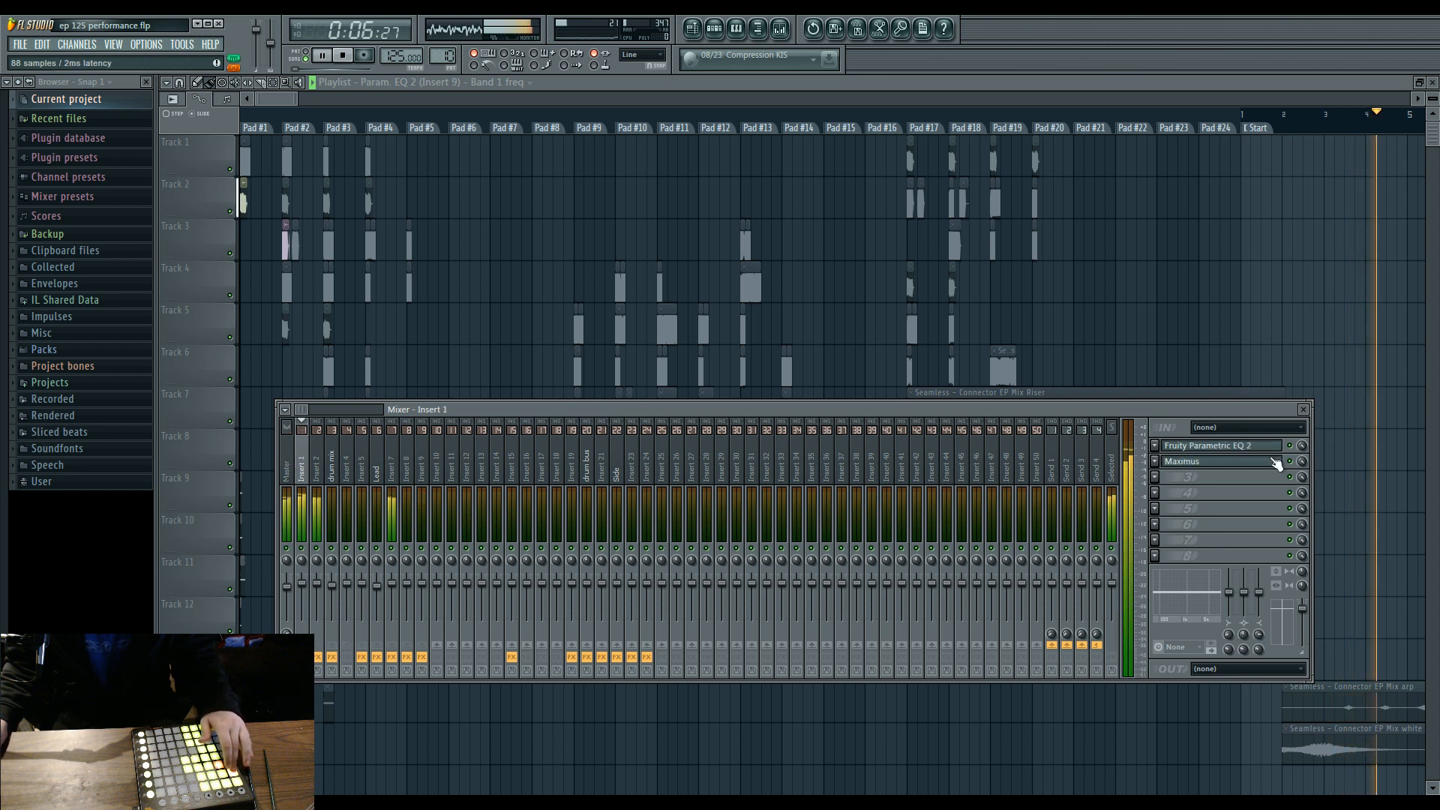
# Compare the effect slots of the Master, Insert 2, Insert 7 and Insert 1 tracks during playback, and stop playback.
pyautogui.click(344, 57)
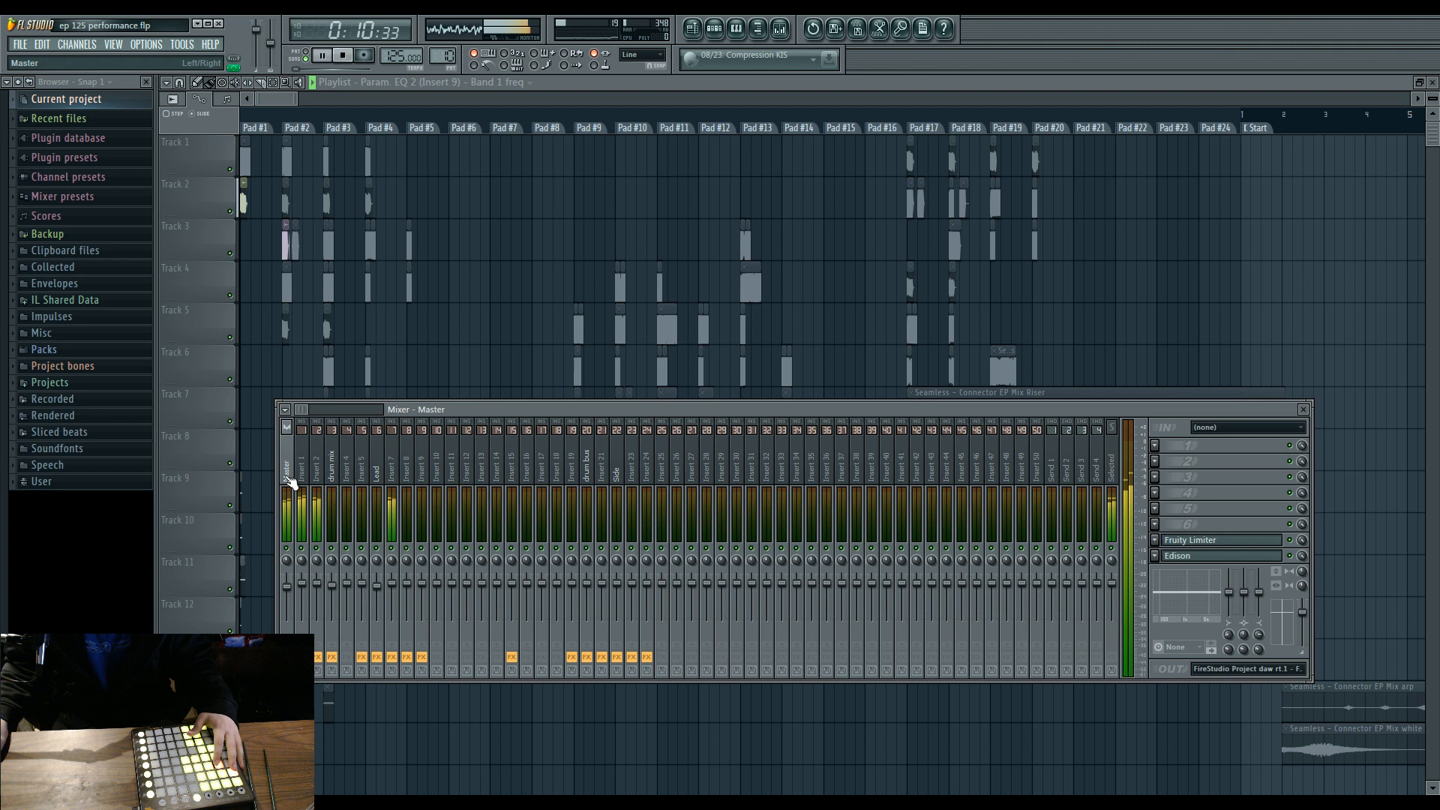
pyautogui.click(317, 471)
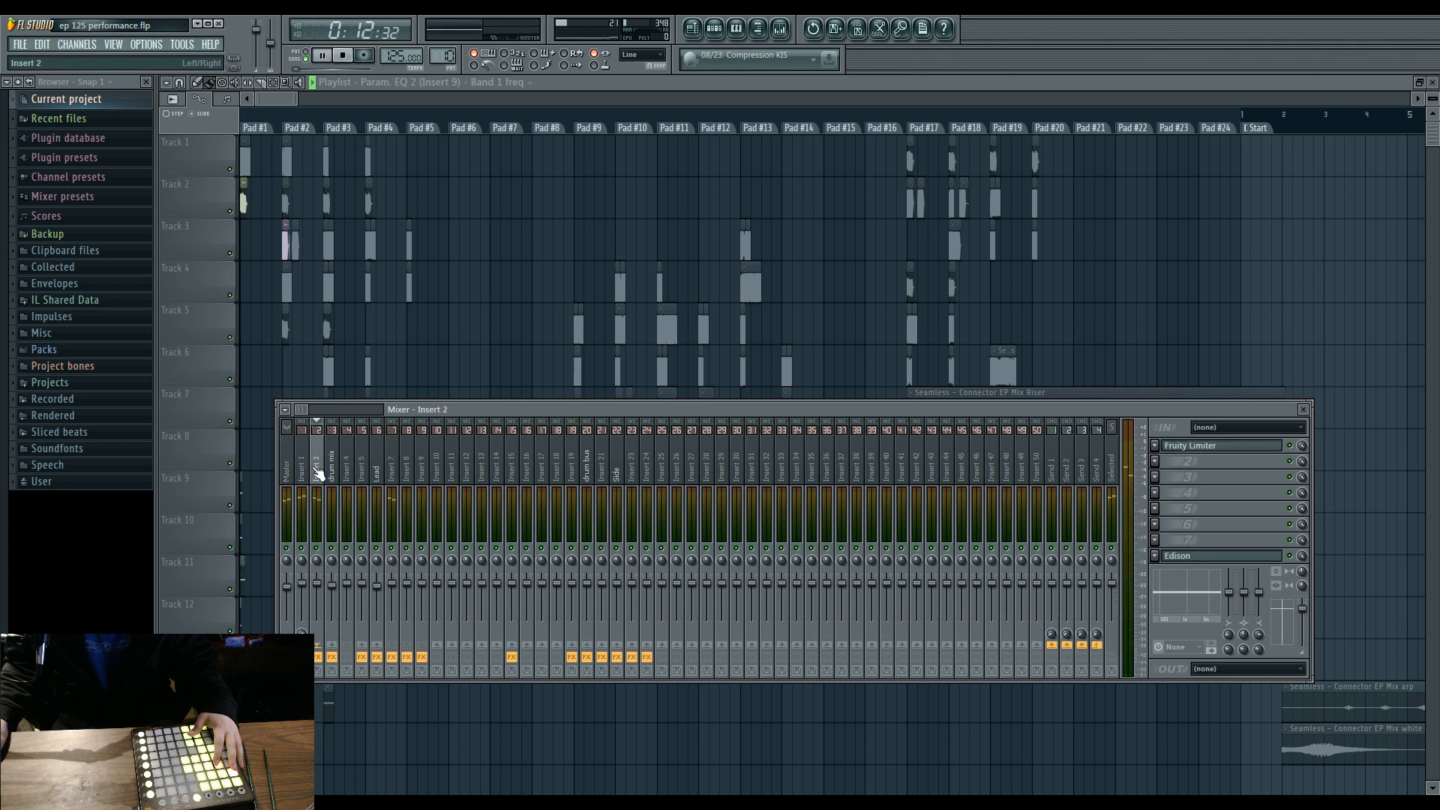
pyautogui.click(396, 470)
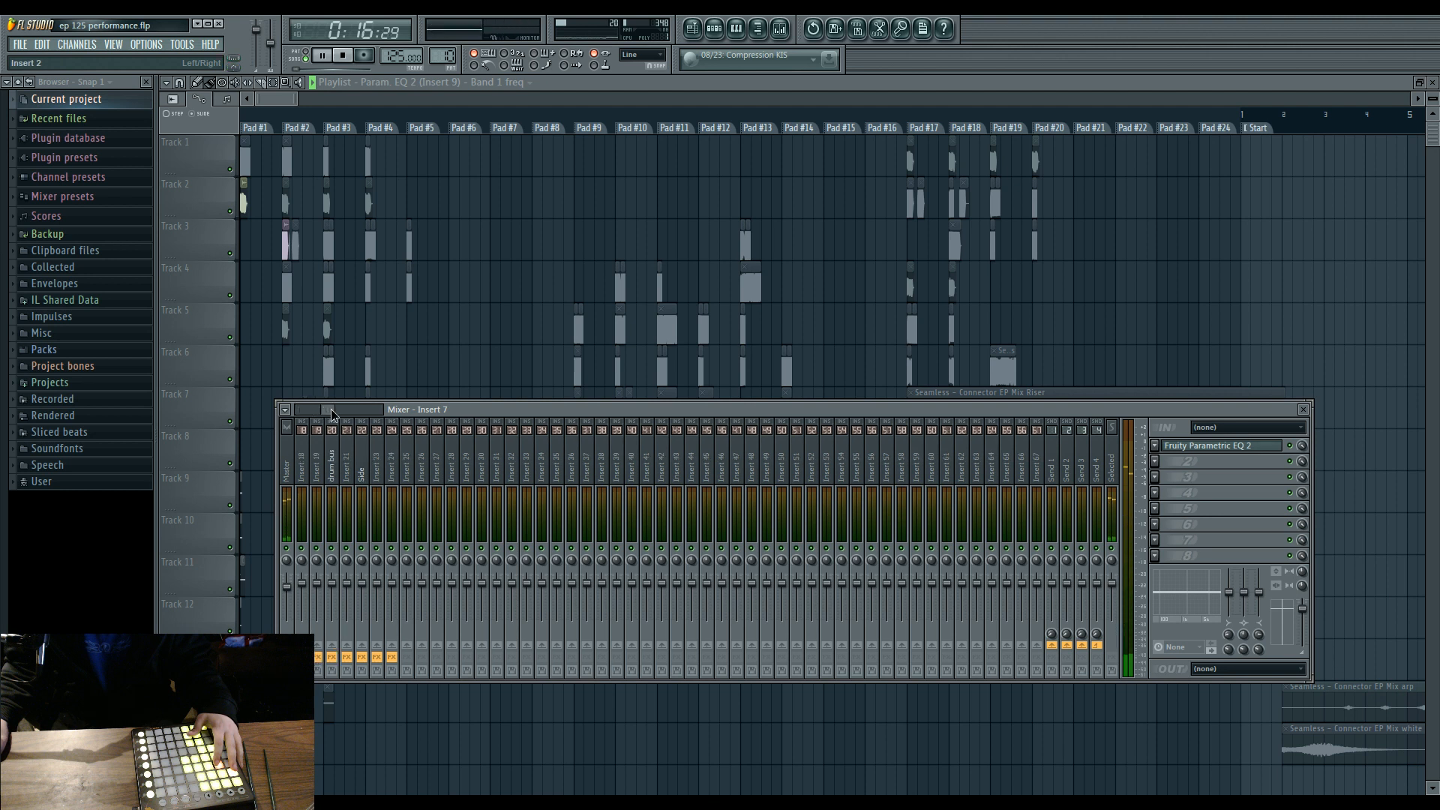
pyautogui.click(320, 469)
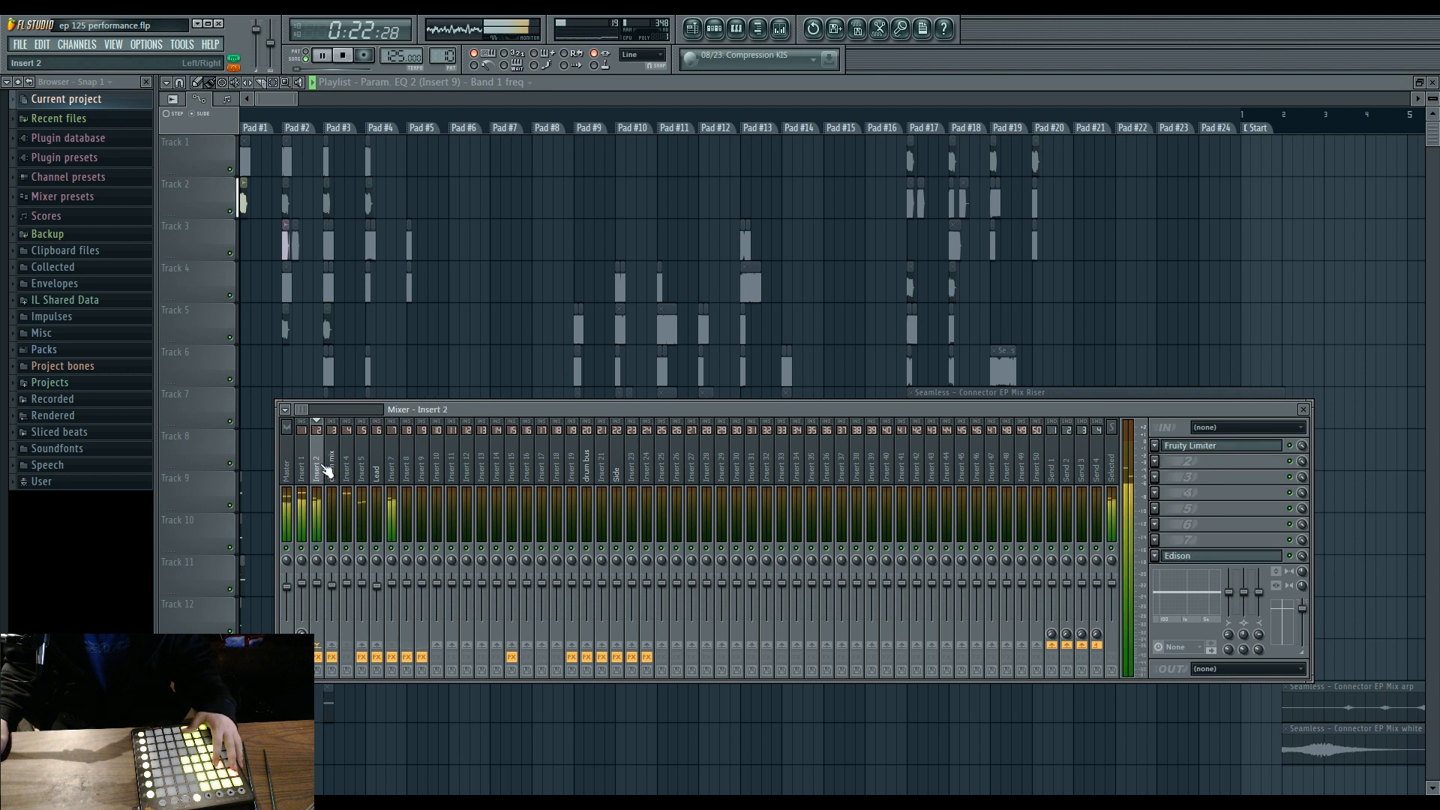
pyautogui.click(303, 465)
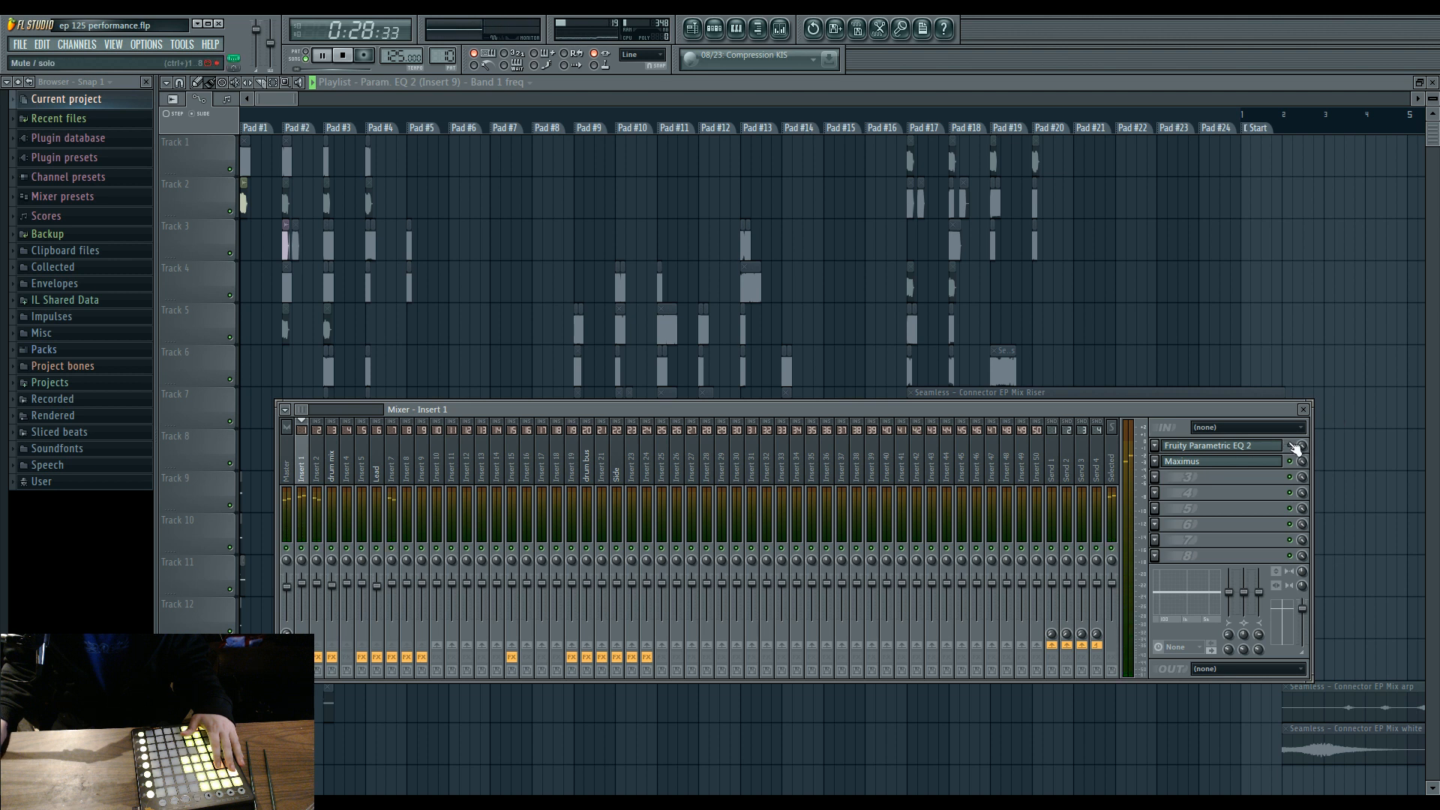
pyautogui.click(393, 461)
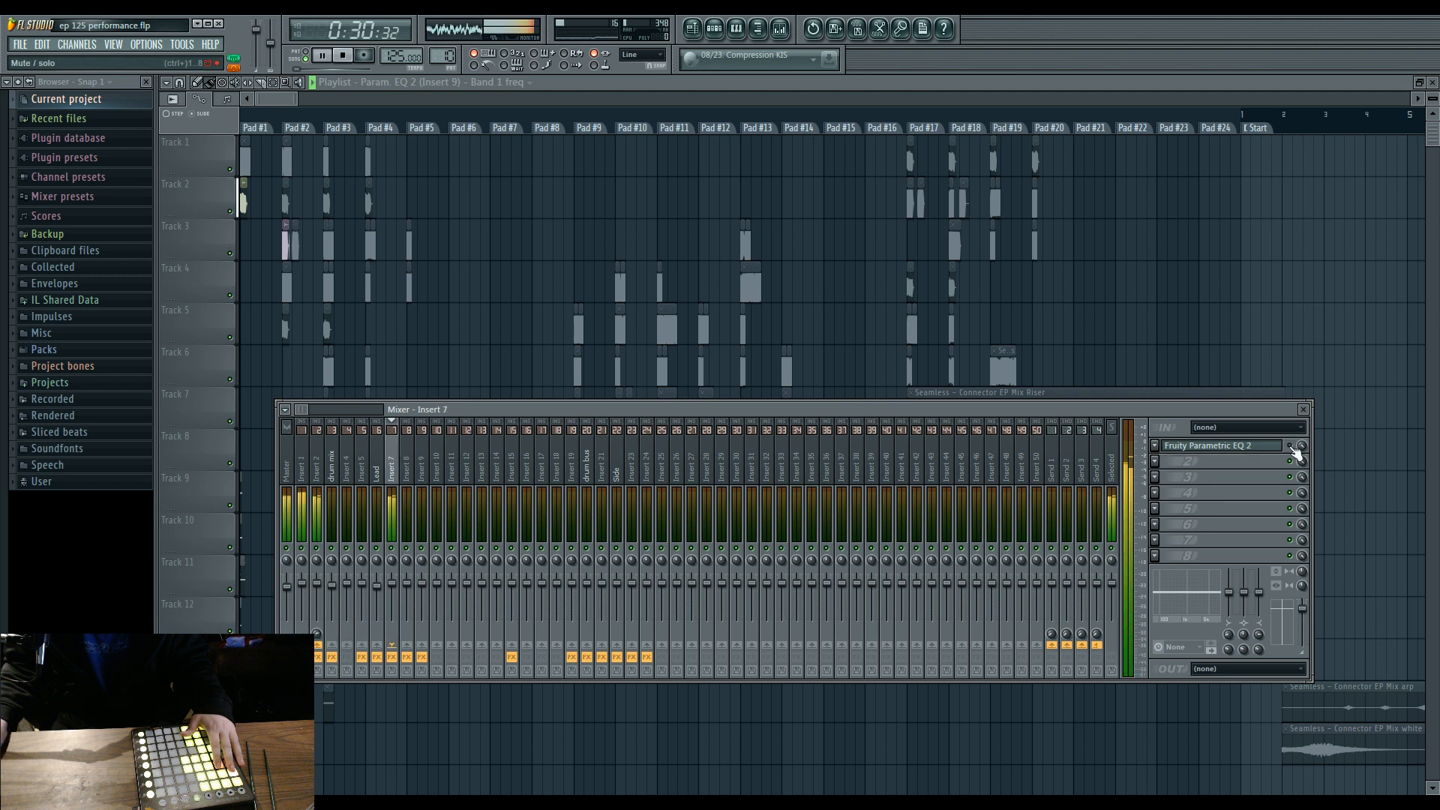
pyautogui.press('space')
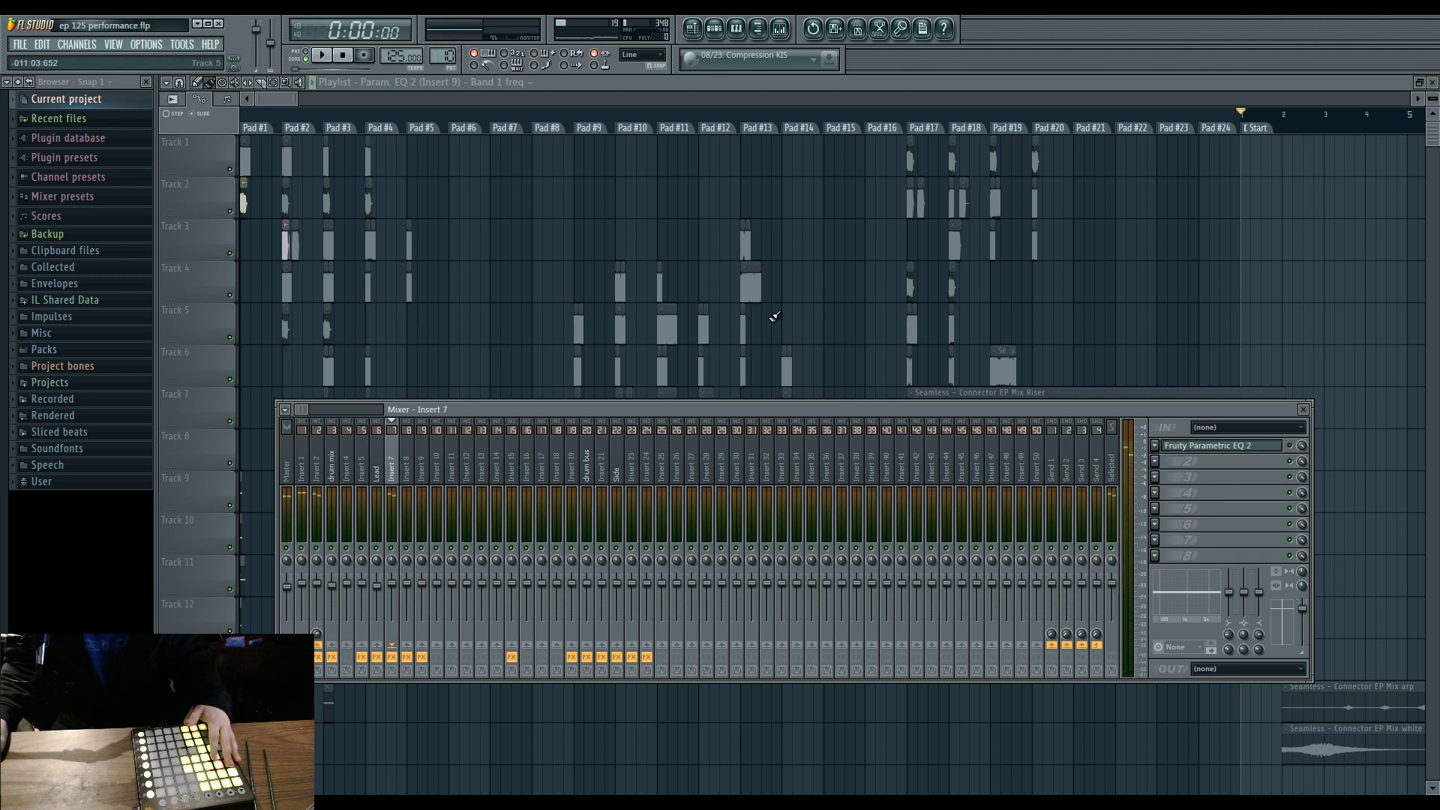
# Hide the Mixer to uncover the full Playlist.
pyautogui.click(1263, 446)
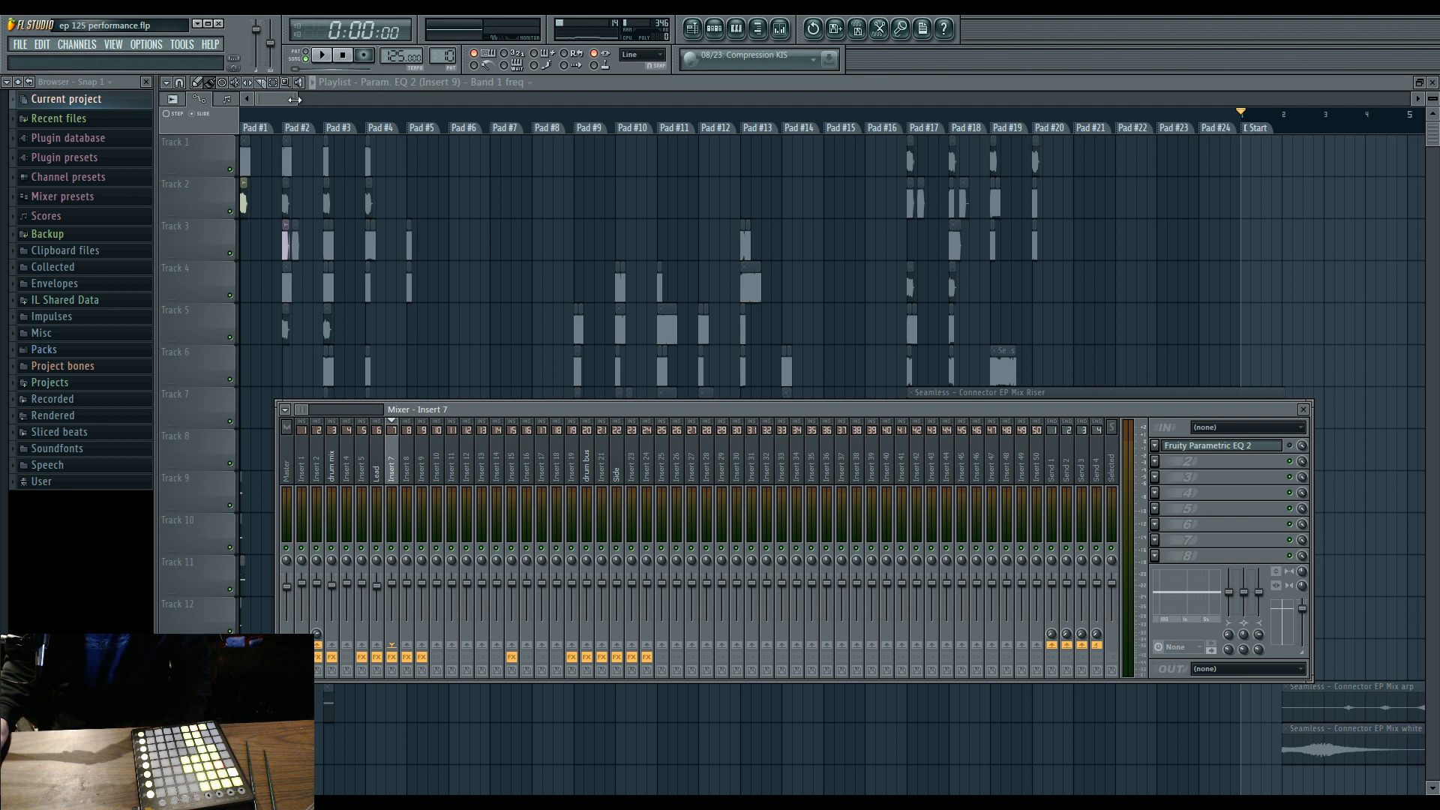
pyautogui.press('F9')
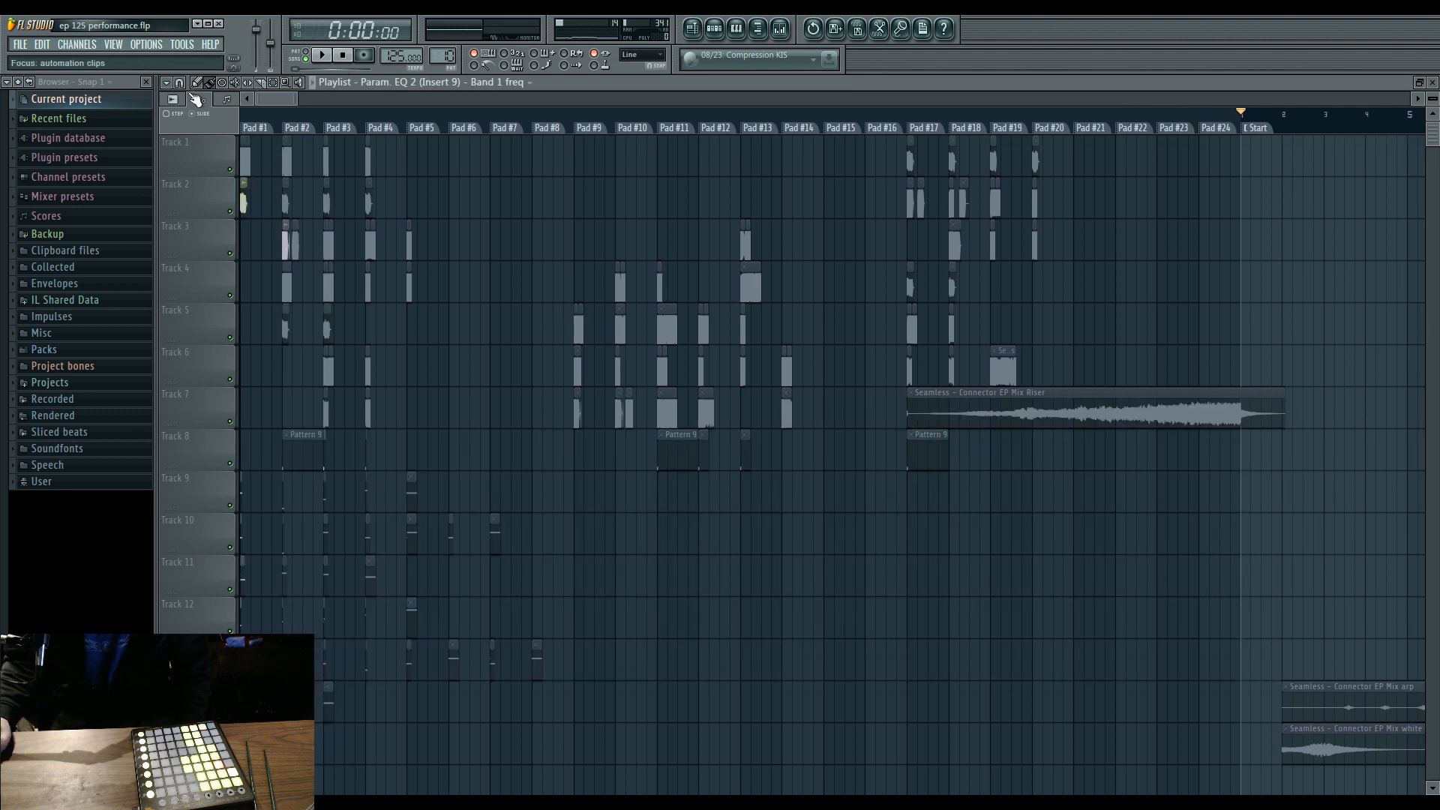
pyautogui.click(227, 238)
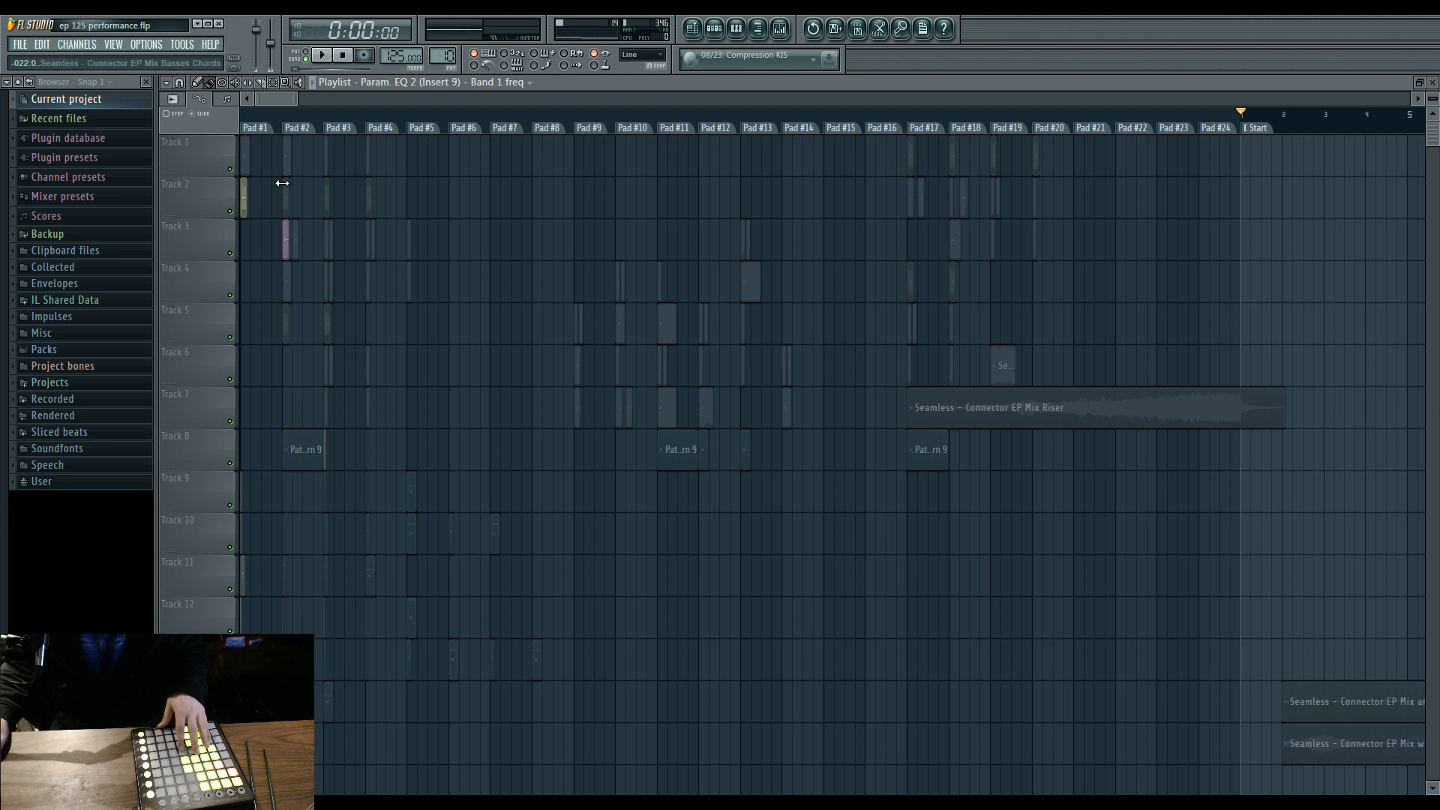
# Place a Basses Chords clip on Track 1 in the Pad #5 zone, lengthen it across the zone, and delete it.
pyautogui.click(246, 195)
pyautogui.click(413, 150)
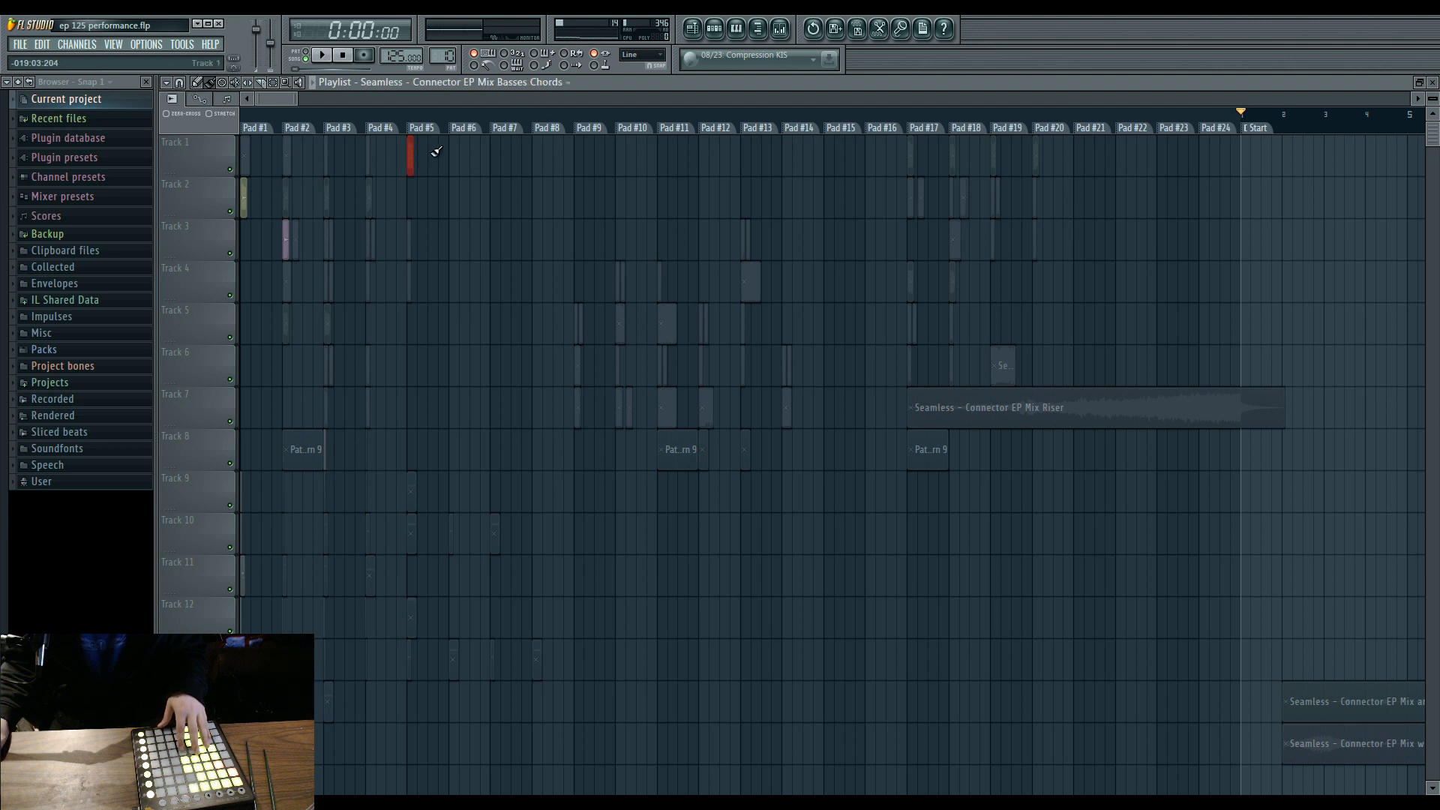
pyautogui.moveTo(414, 159); pyautogui.dragTo(445, 164)
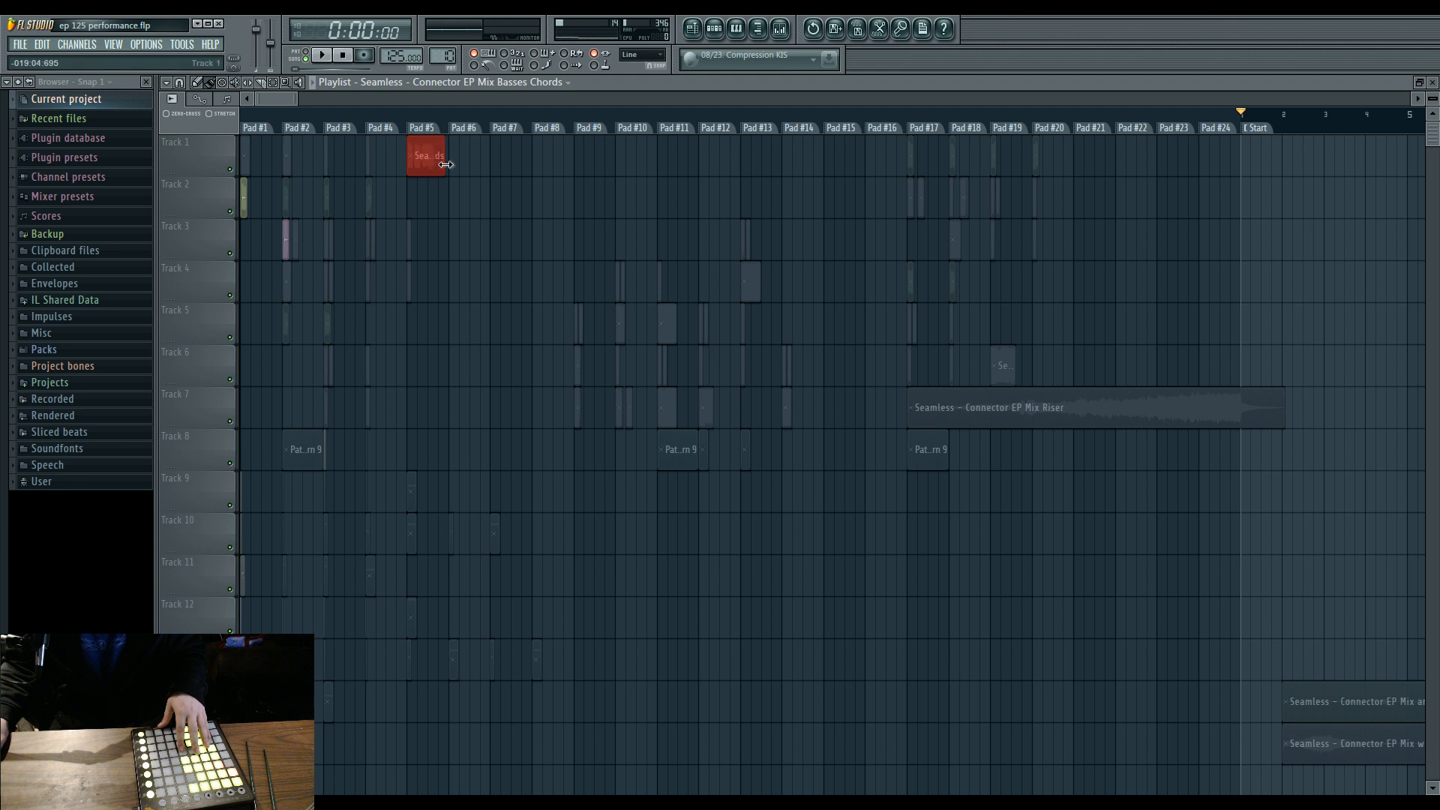
pyautogui.rightClick(443, 165)
# Examine the clips in the Playlist's pad marker zones, play the project from the Start marker, and stop playback.
pyautogui.moveTo(293, 101); pyautogui.dragTo(268, 101)
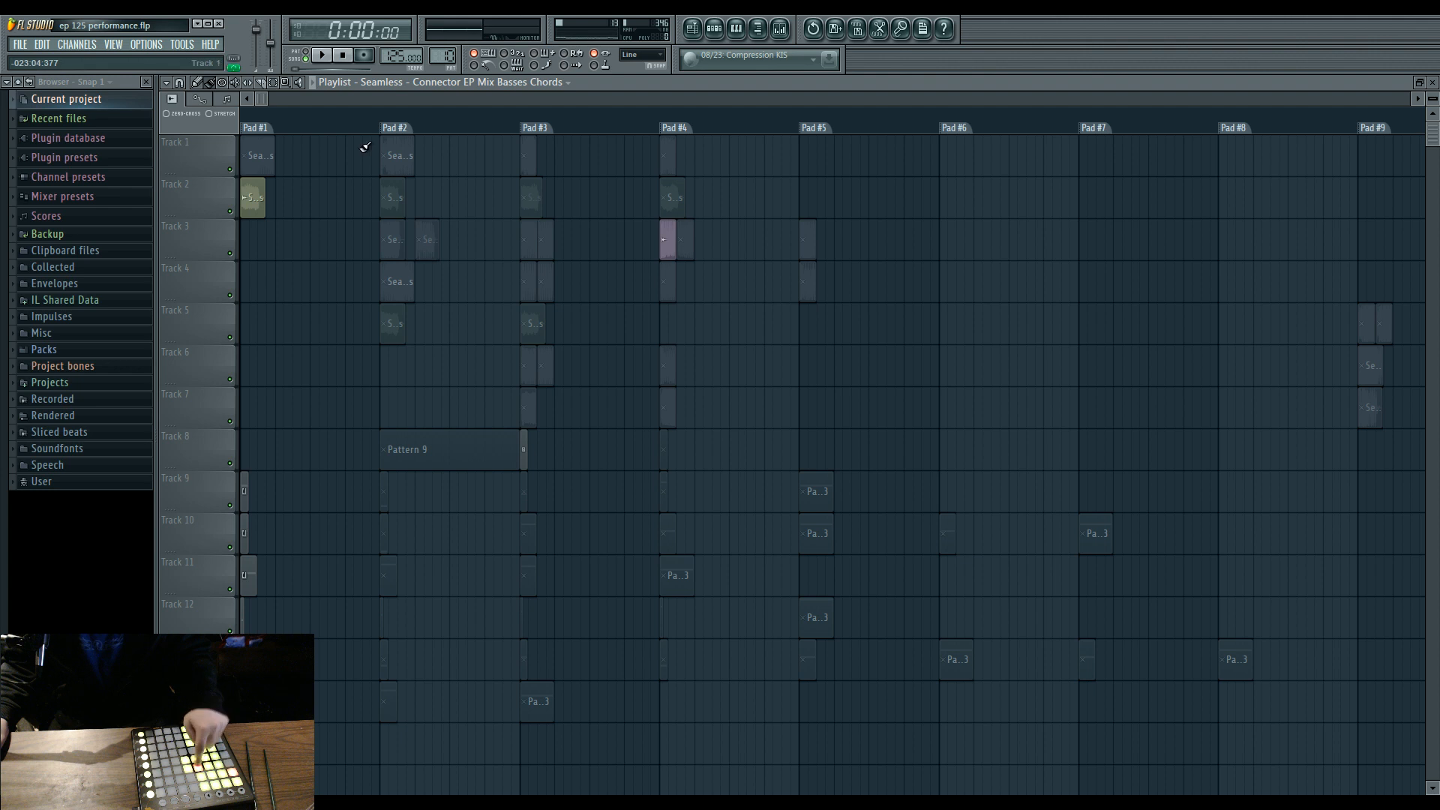
pyautogui.moveTo(273, 96); pyautogui.dragTo(322, 89)
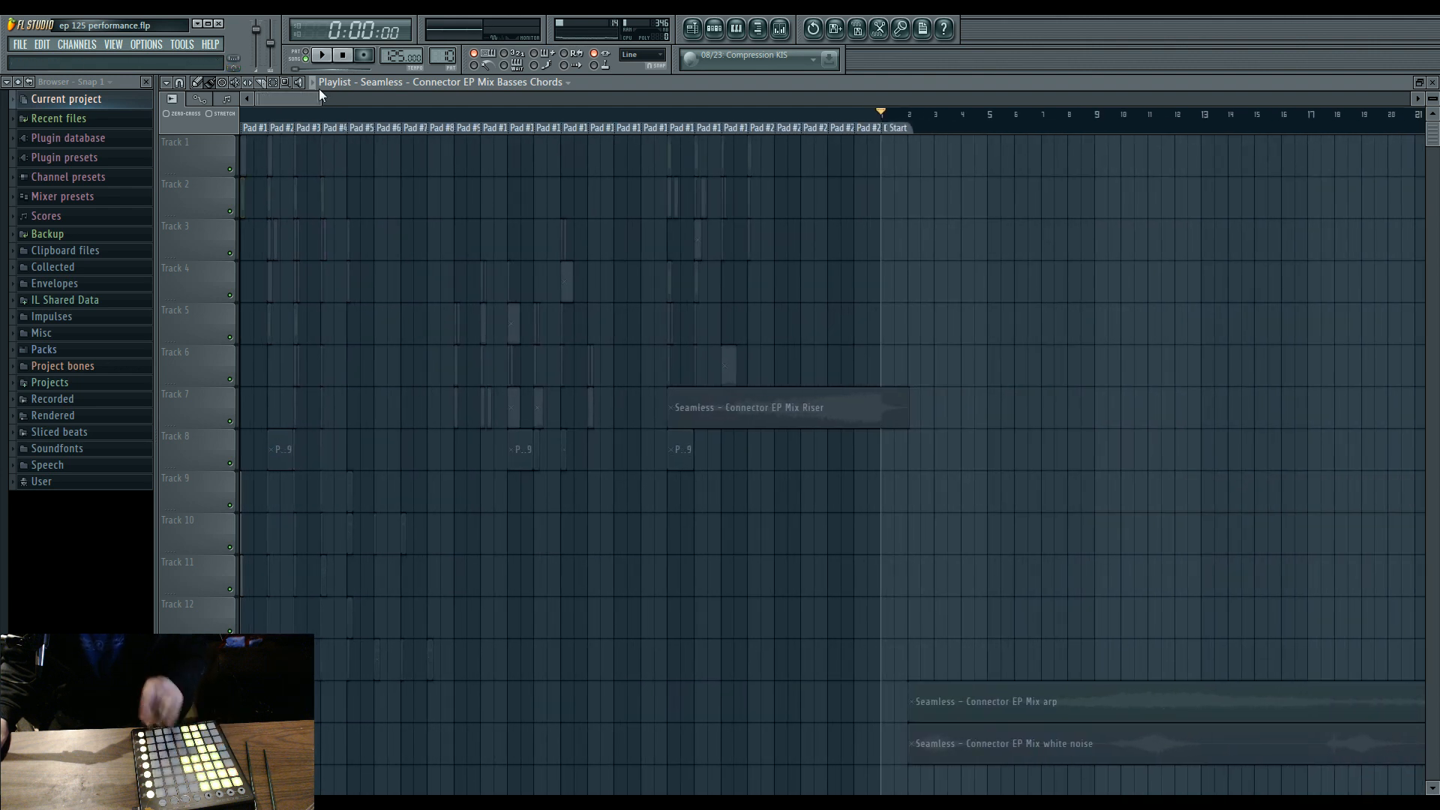
pyautogui.click(324, 57)
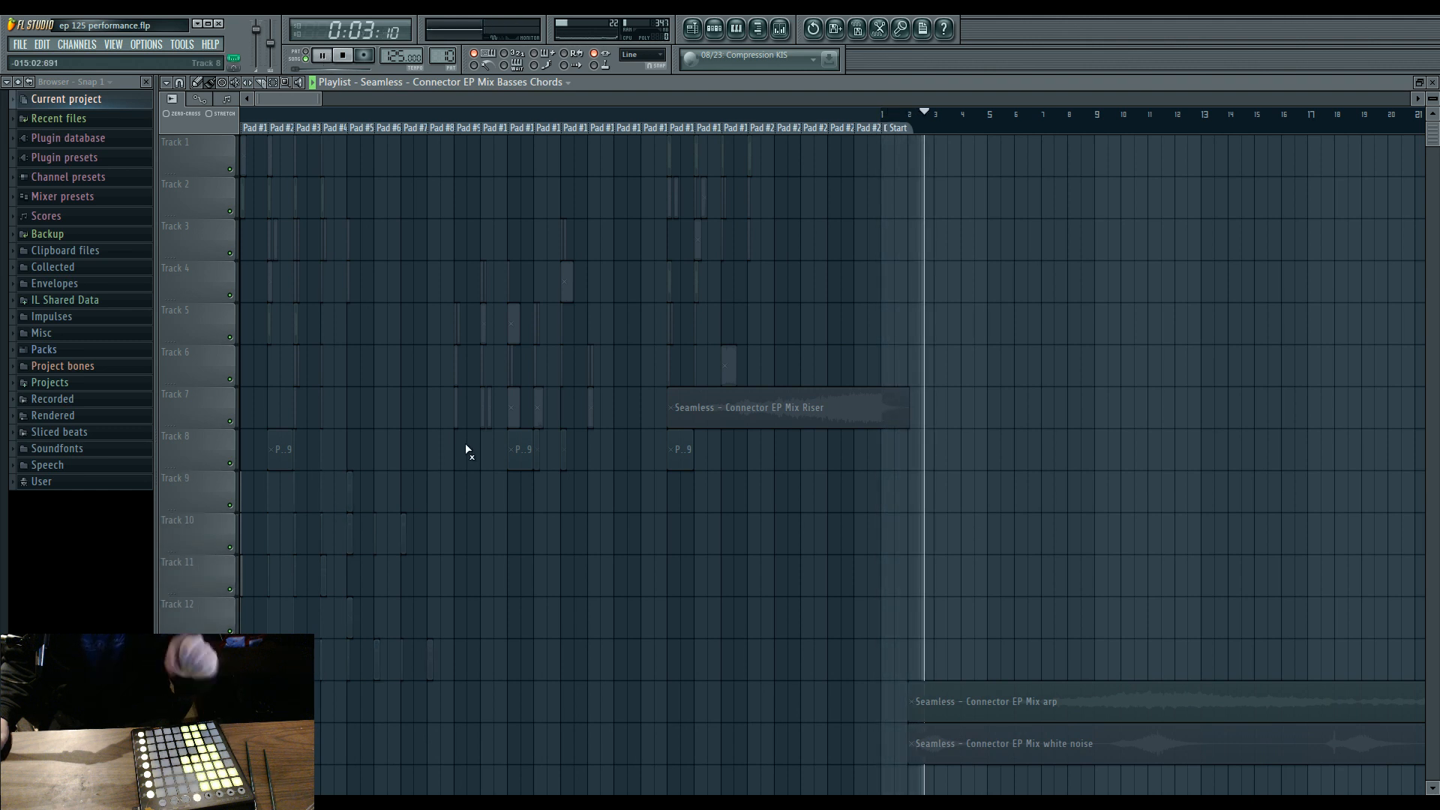
pyautogui.moveTo(322, 97); pyautogui.dragTo(265, 92)
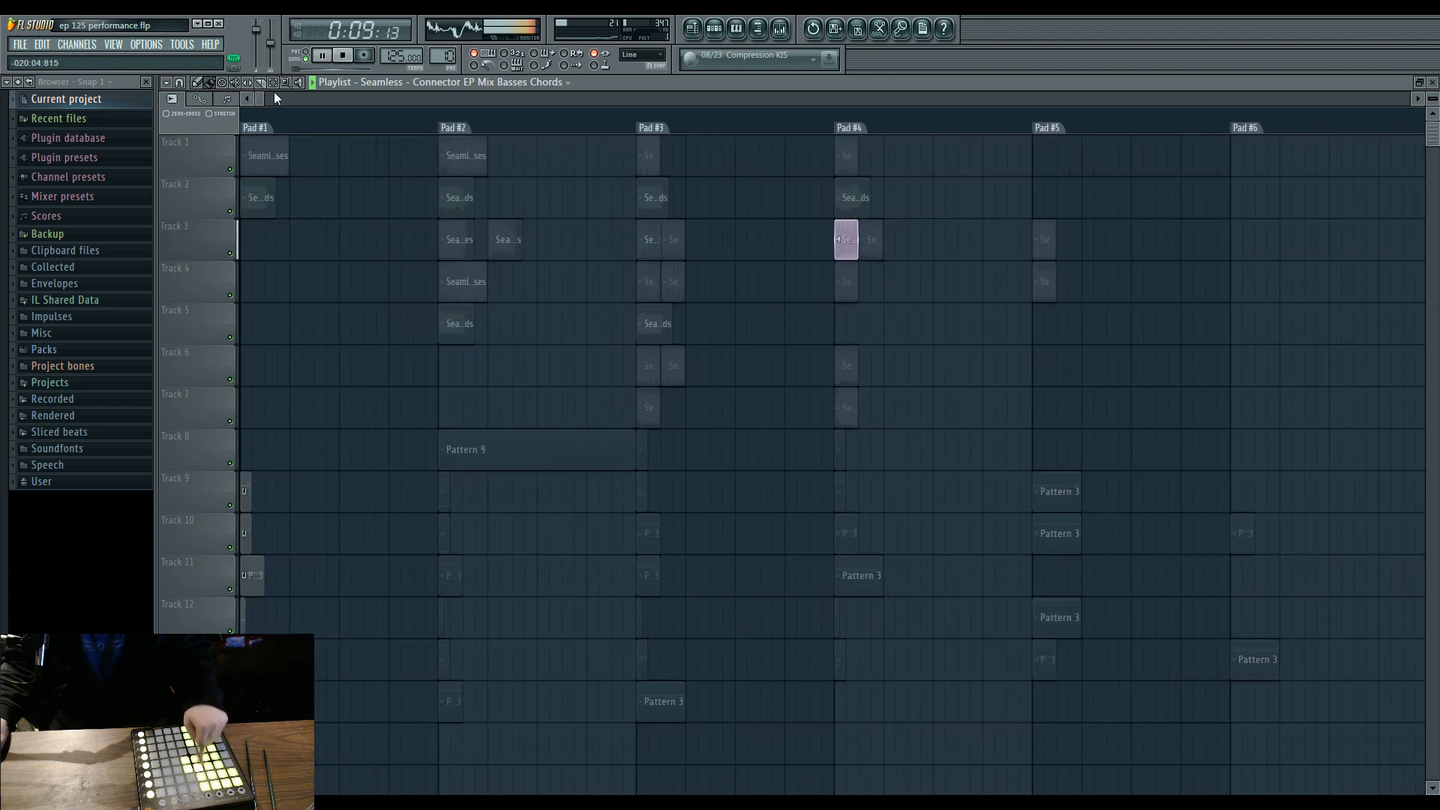
pyautogui.click(345, 60)
# Examine the Connector EP Mix and Calibrate STEMS clips and the automation clips far along the Playlist, and return to the pad zones.
pyautogui.moveTo(262, 99); pyautogui.dragTo(1193, 146)
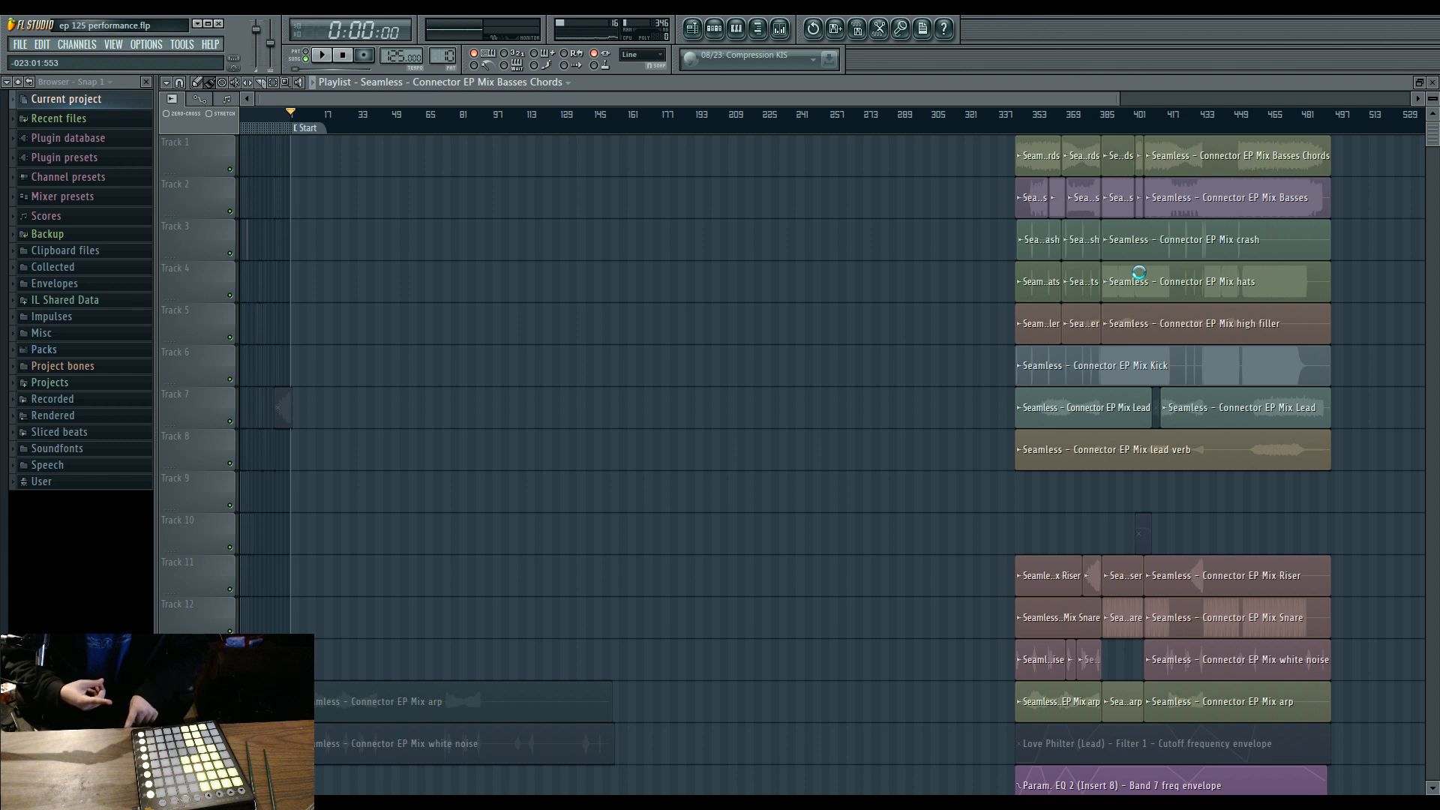
pyautogui.scroll(-1, 1140, 272)
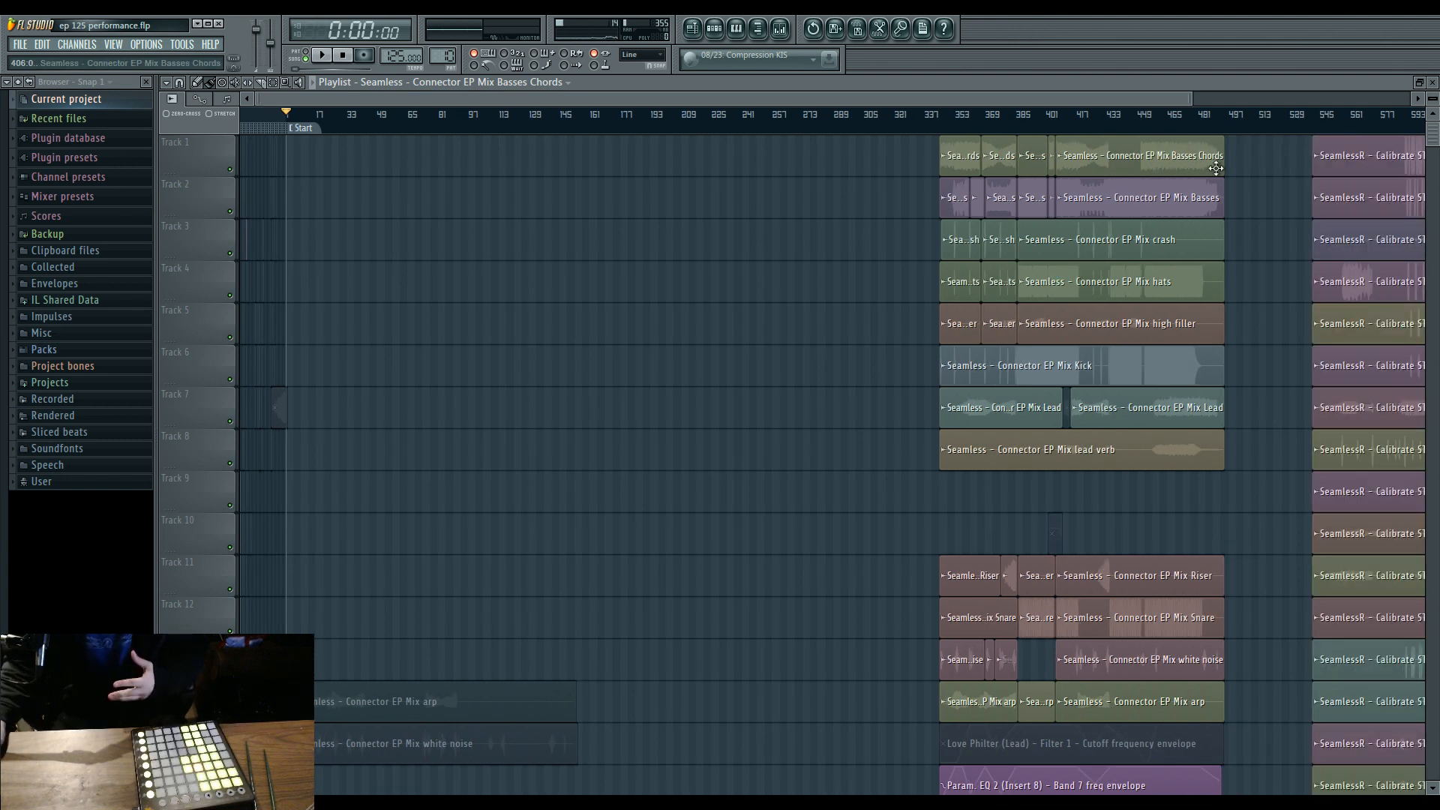
pyautogui.moveTo(941, 99); pyautogui.dragTo(1155, 91)
pyautogui.scroll(-1, 574, 347)
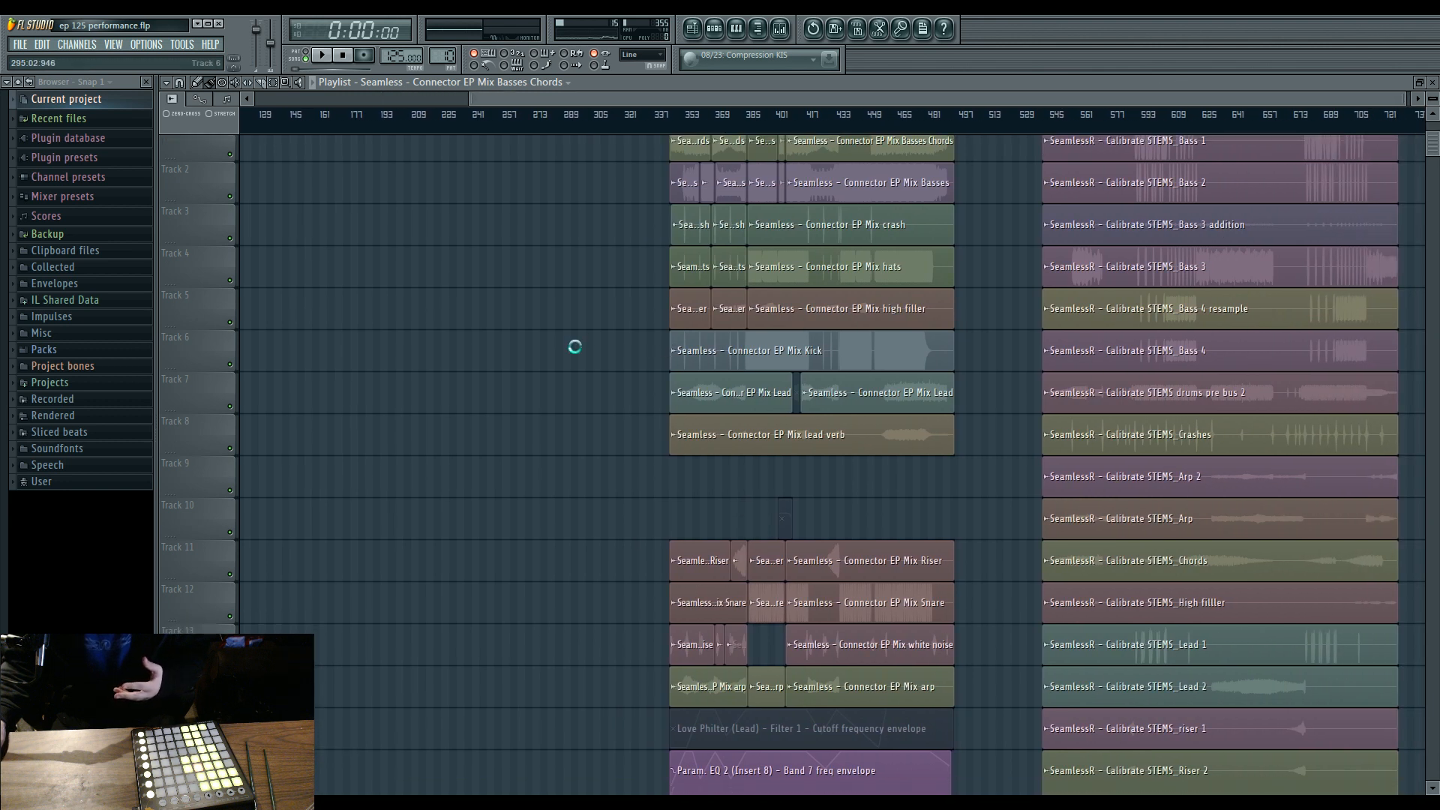
pyautogui.scroll(-4, 575, 346)
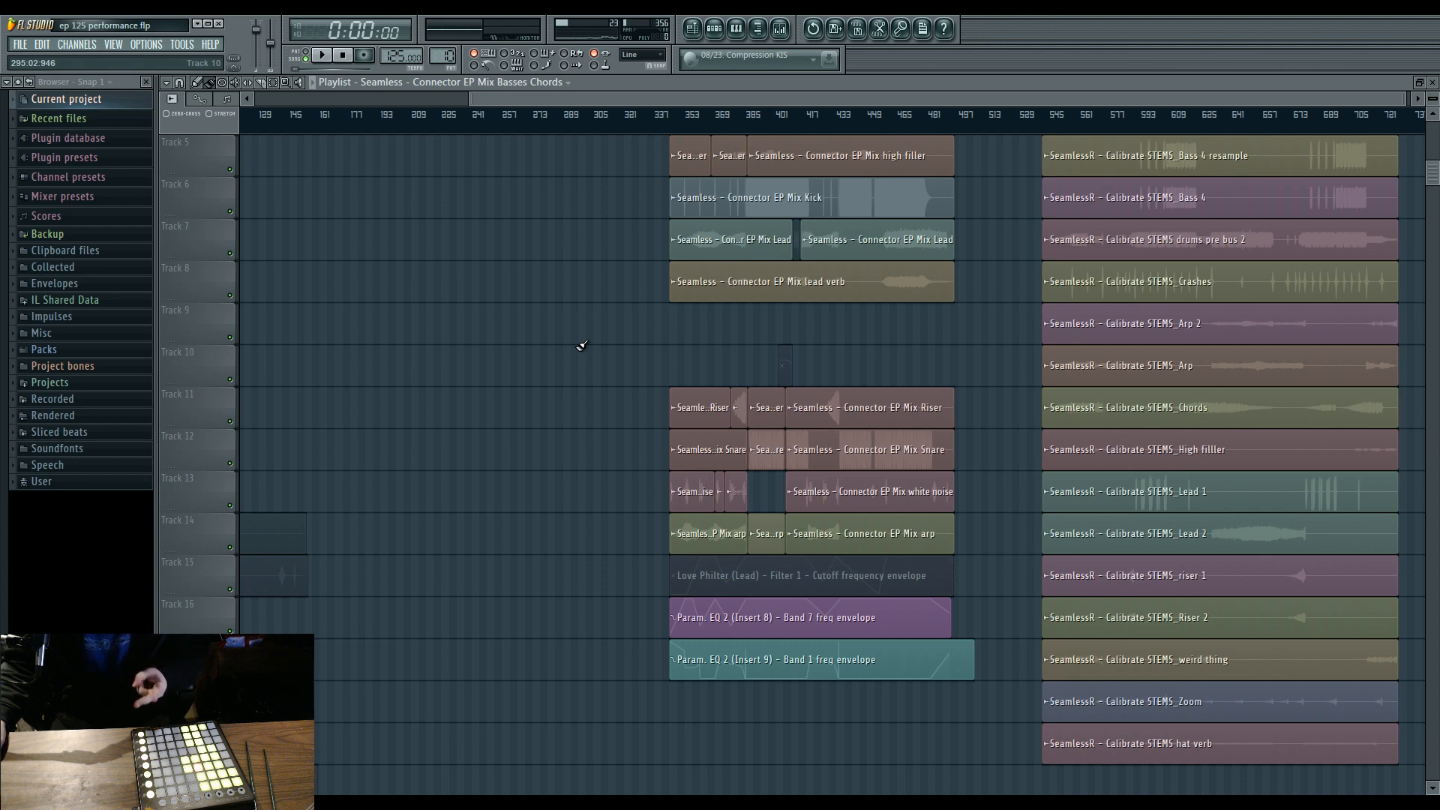
pyautogui.scroll(-2, 582, 346)
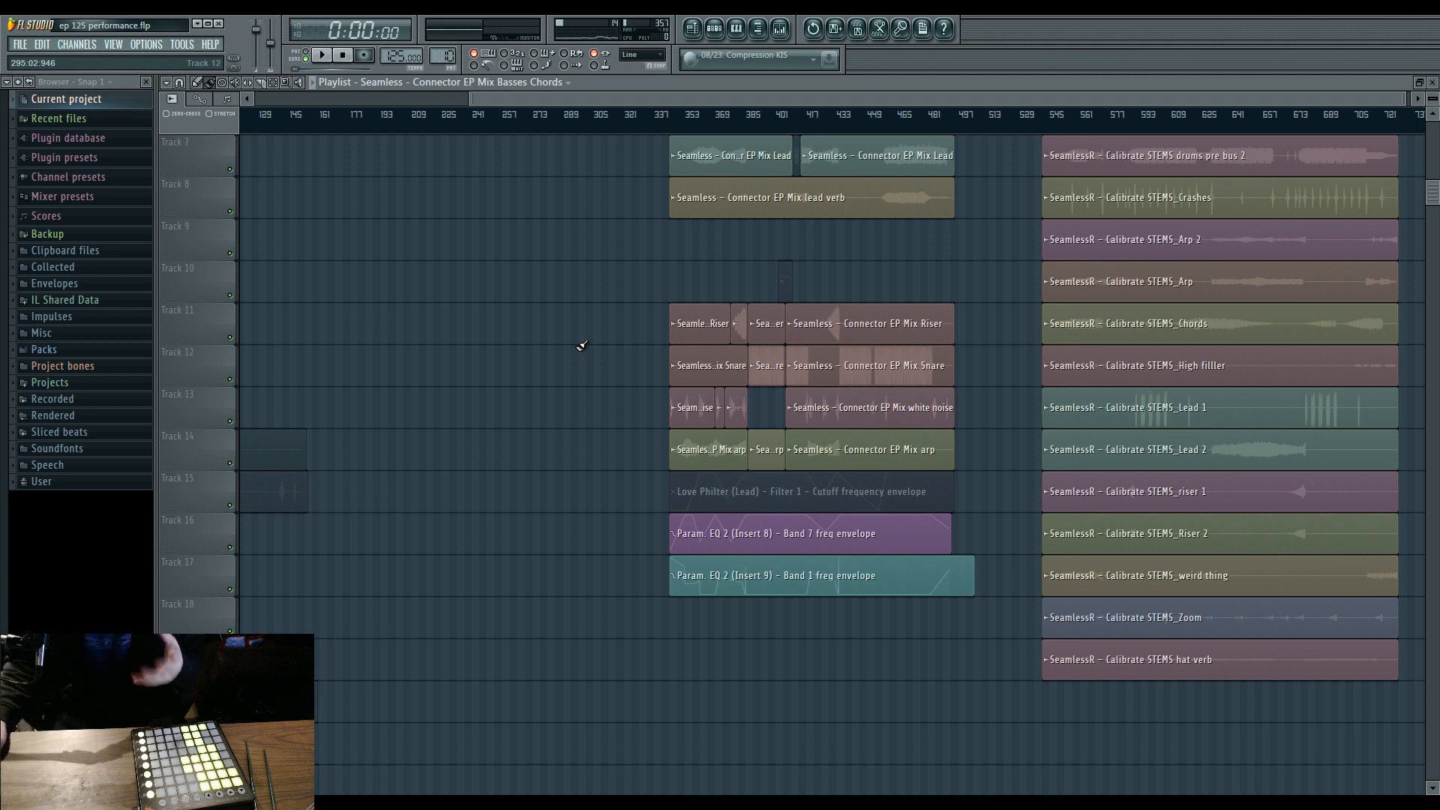
pyautogui.scroll(-3, 582, 346)
pyautogui.scroll(9, 582, 346)
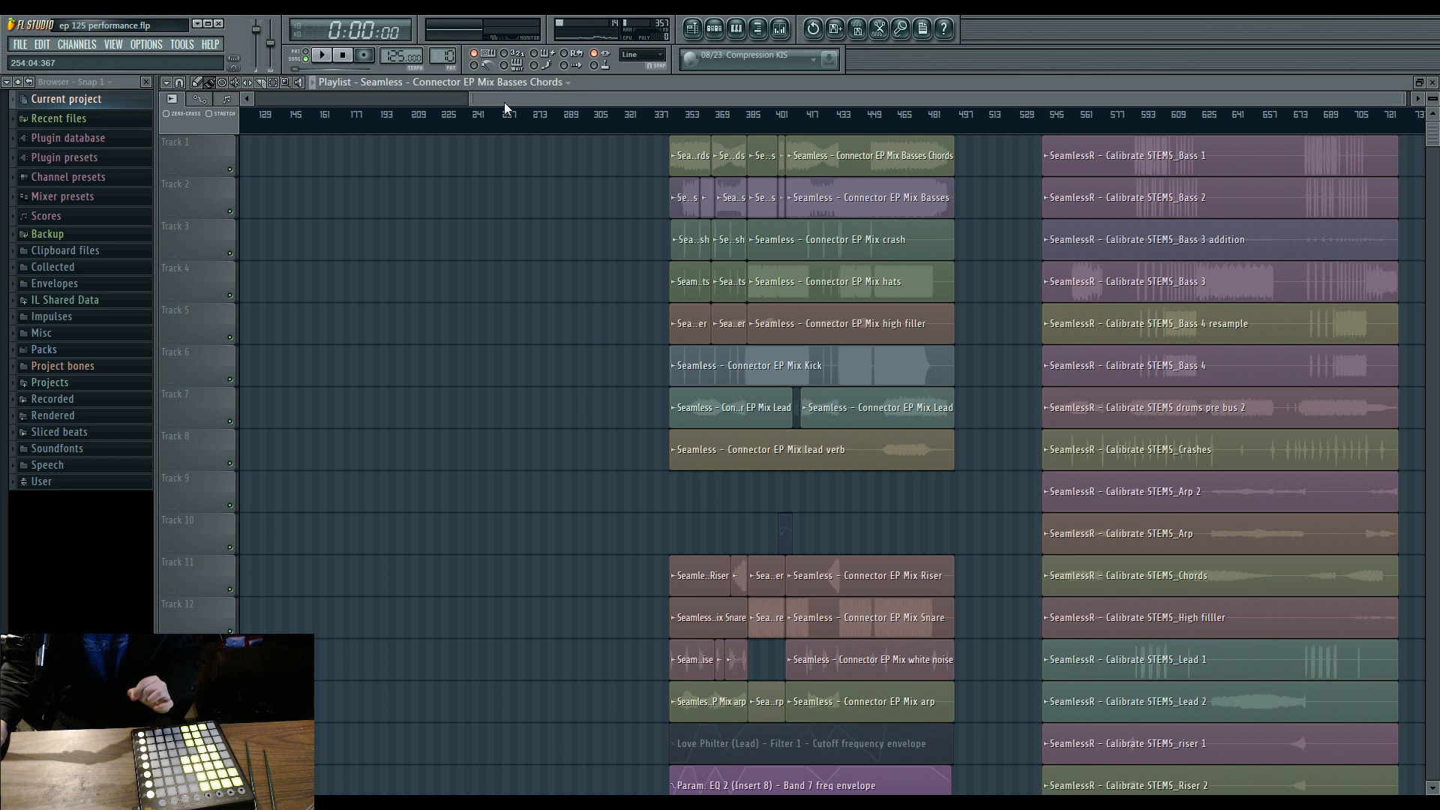
pyautogui.moveTo(506, 103); pyautogui.dragTo(264, 115)
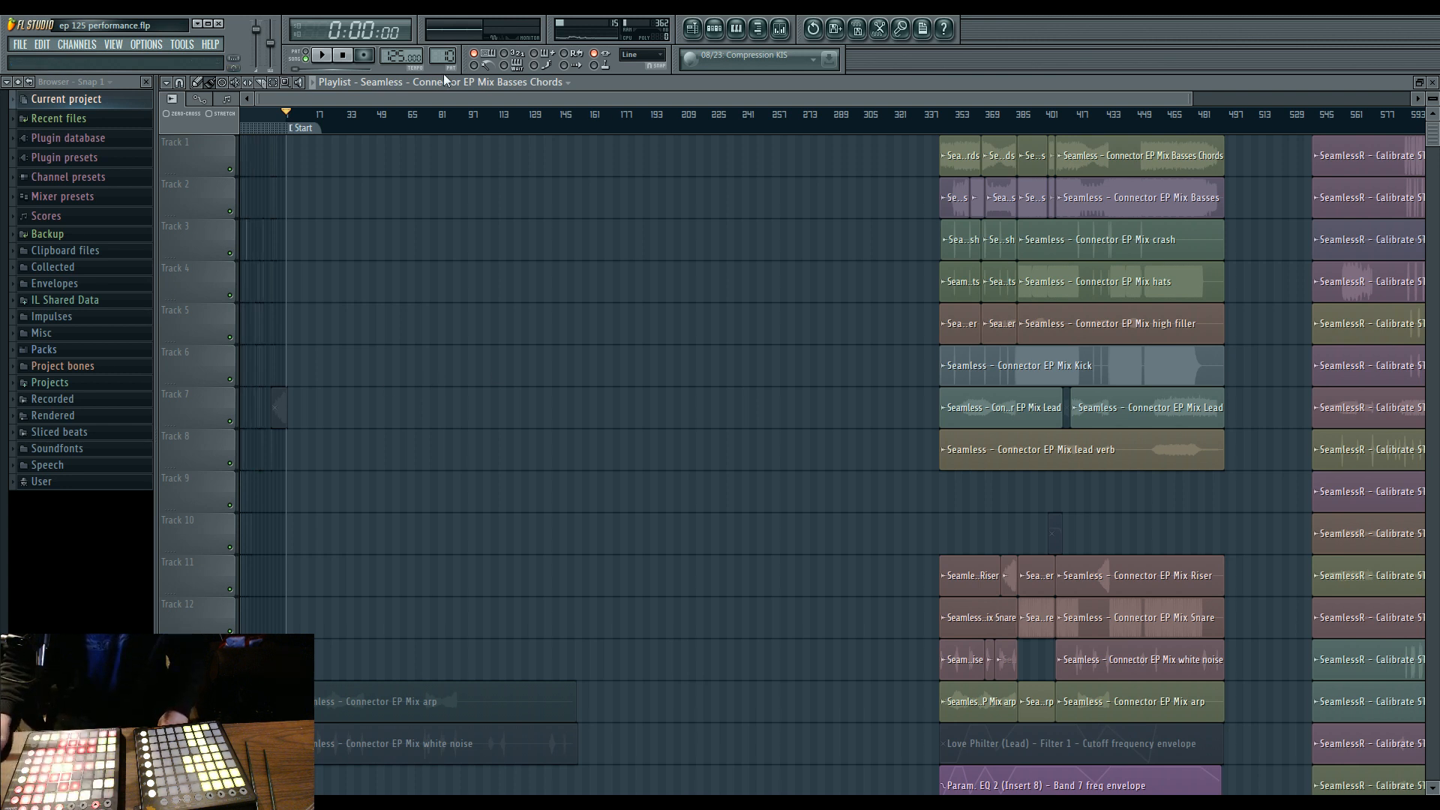
pyautogui.moveTo(1191, 101); pyautogui.dragTo(425, 108)
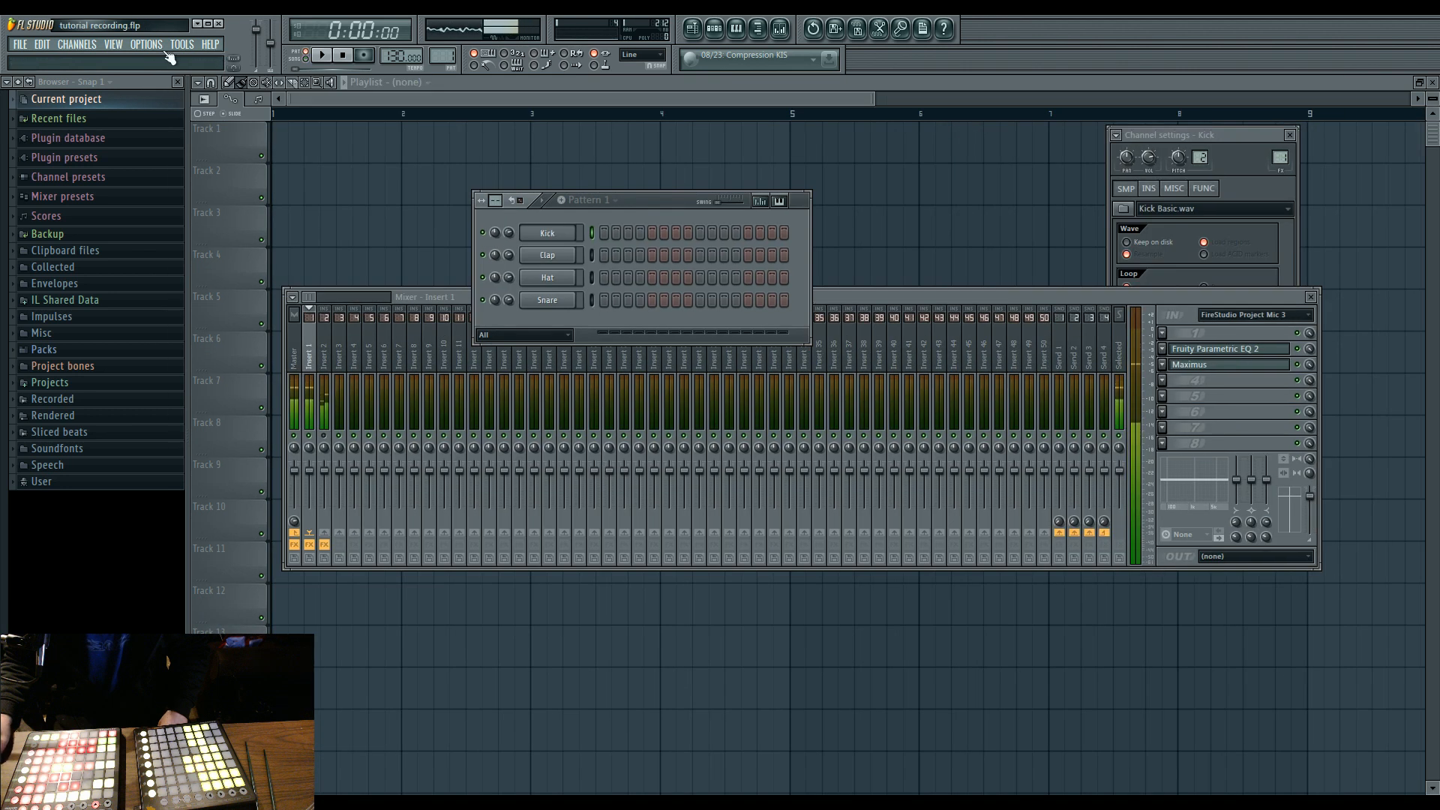
# Switch to the tutorial recording project, disable the 3- Launchpad input in its MIDI settings, and close the settings.
pyautogui.click(162, 49)
pyautogui.click(163, 89)
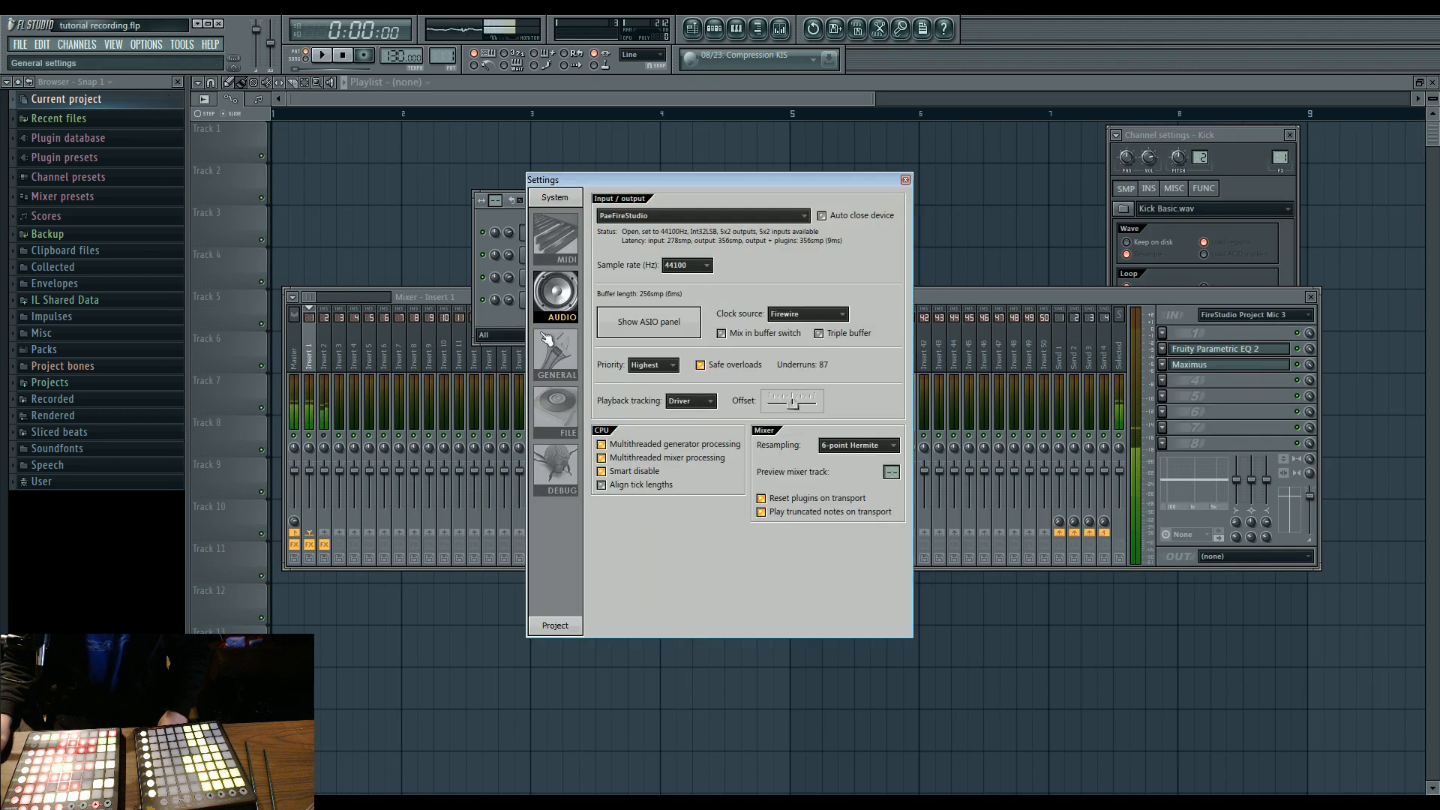
pyautogui.click(556, 238)
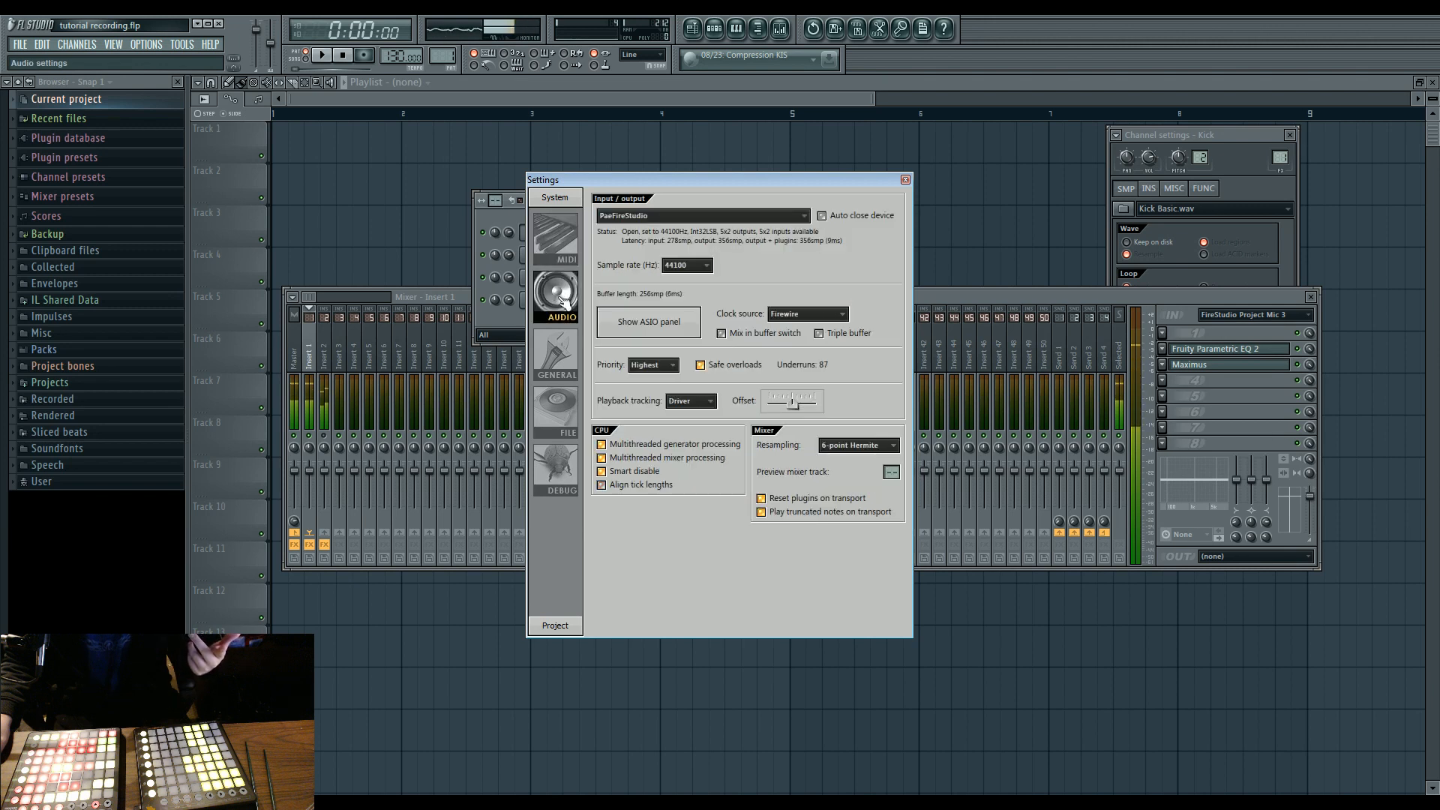
pyautogui.click(630, 386)
pyautogui.click(643, 373)
pyautogui.click(637, 387)
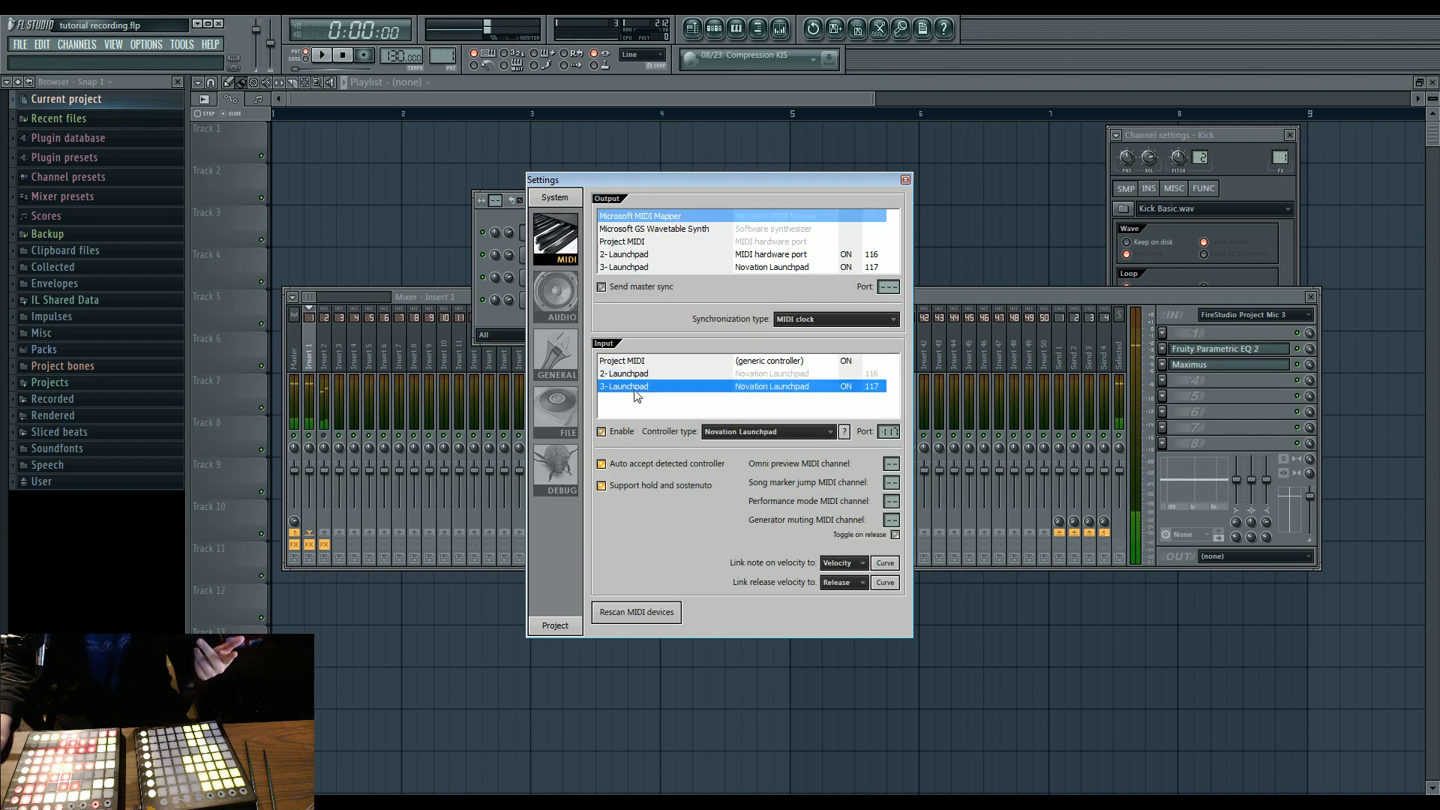
pyautogui.click(618, 434)
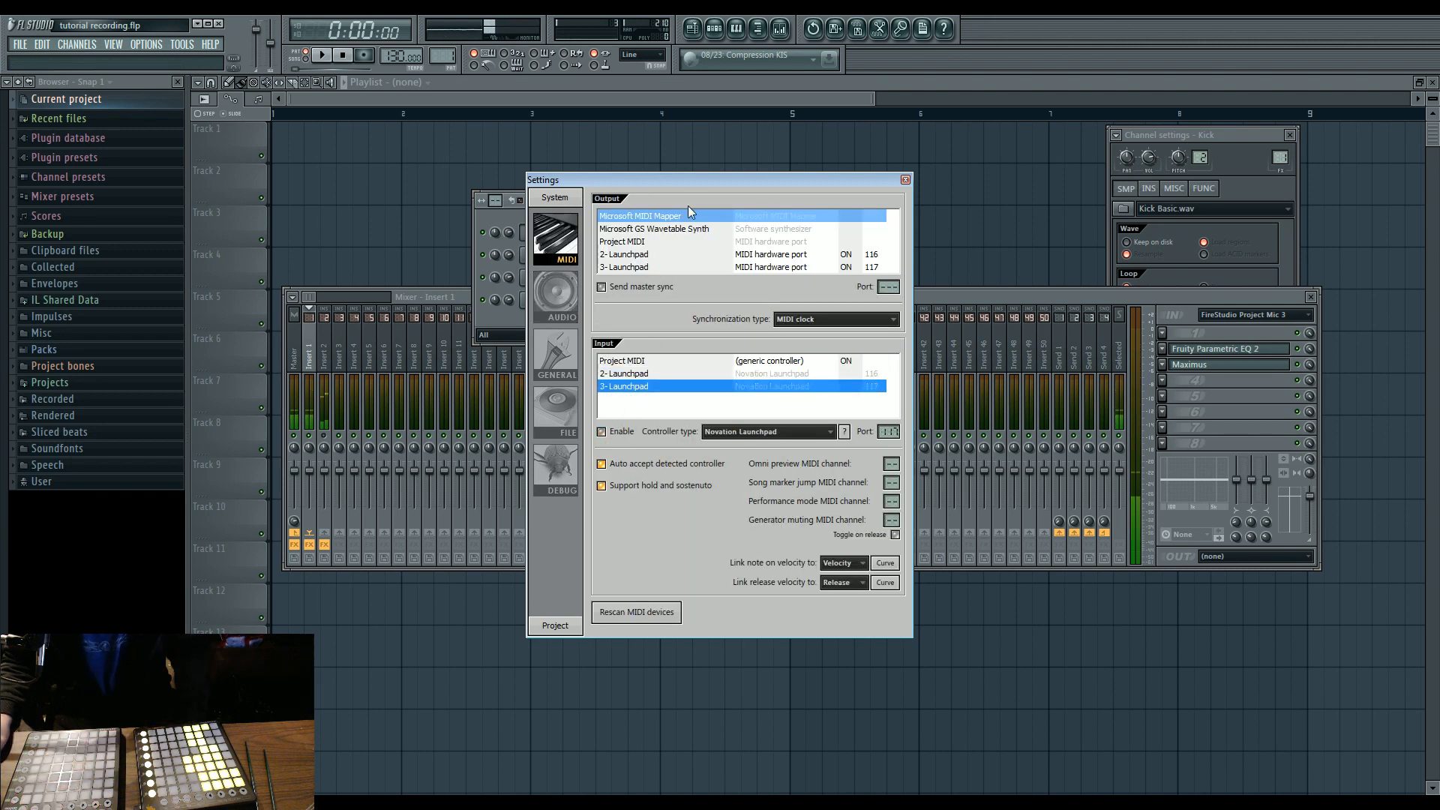
pyautogui.click(906, 180)
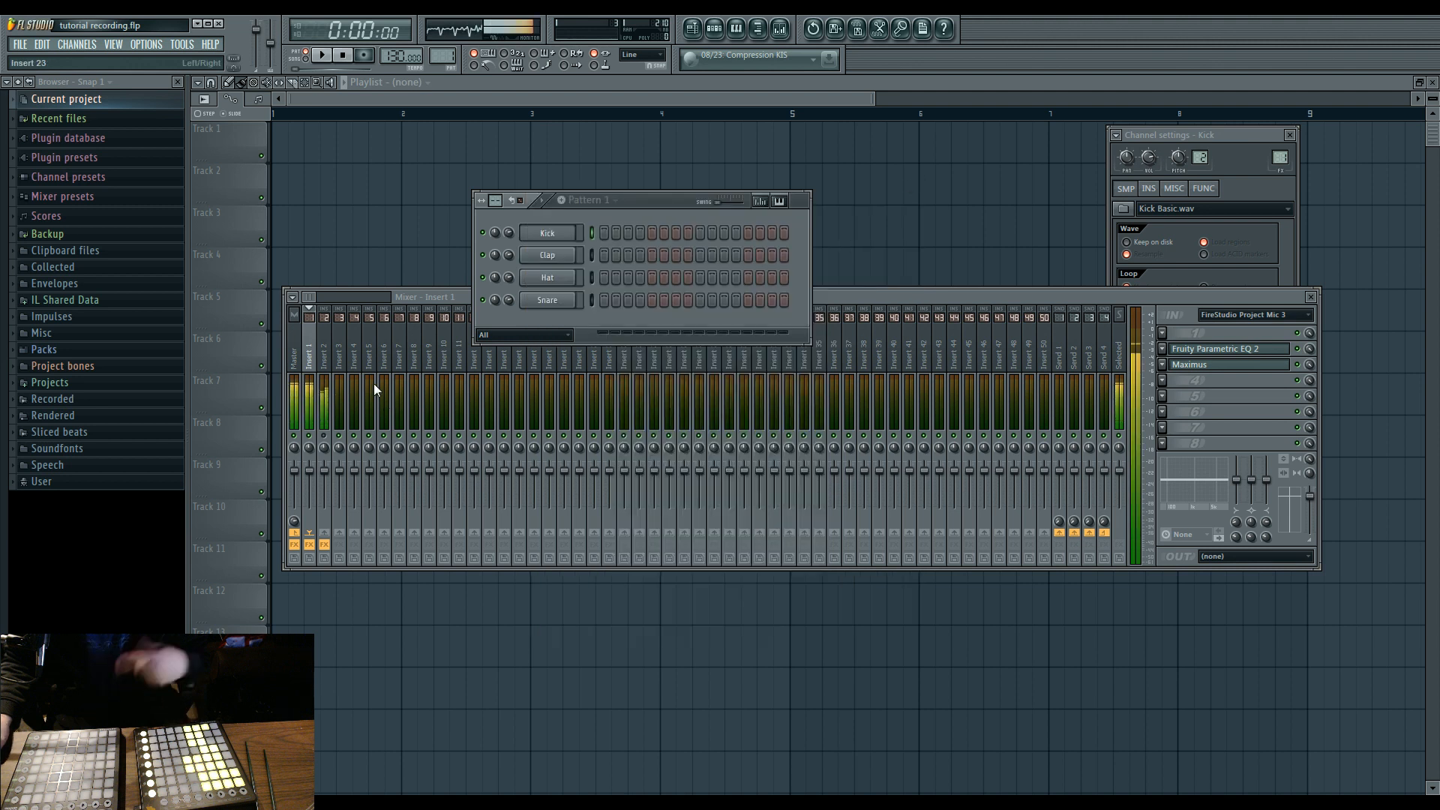
# Check Maximus and Fruity Parametric EQ 2 on mixer Insert 1, and turn the track's effects off and back on.
pyautogui.click(1244, 324)
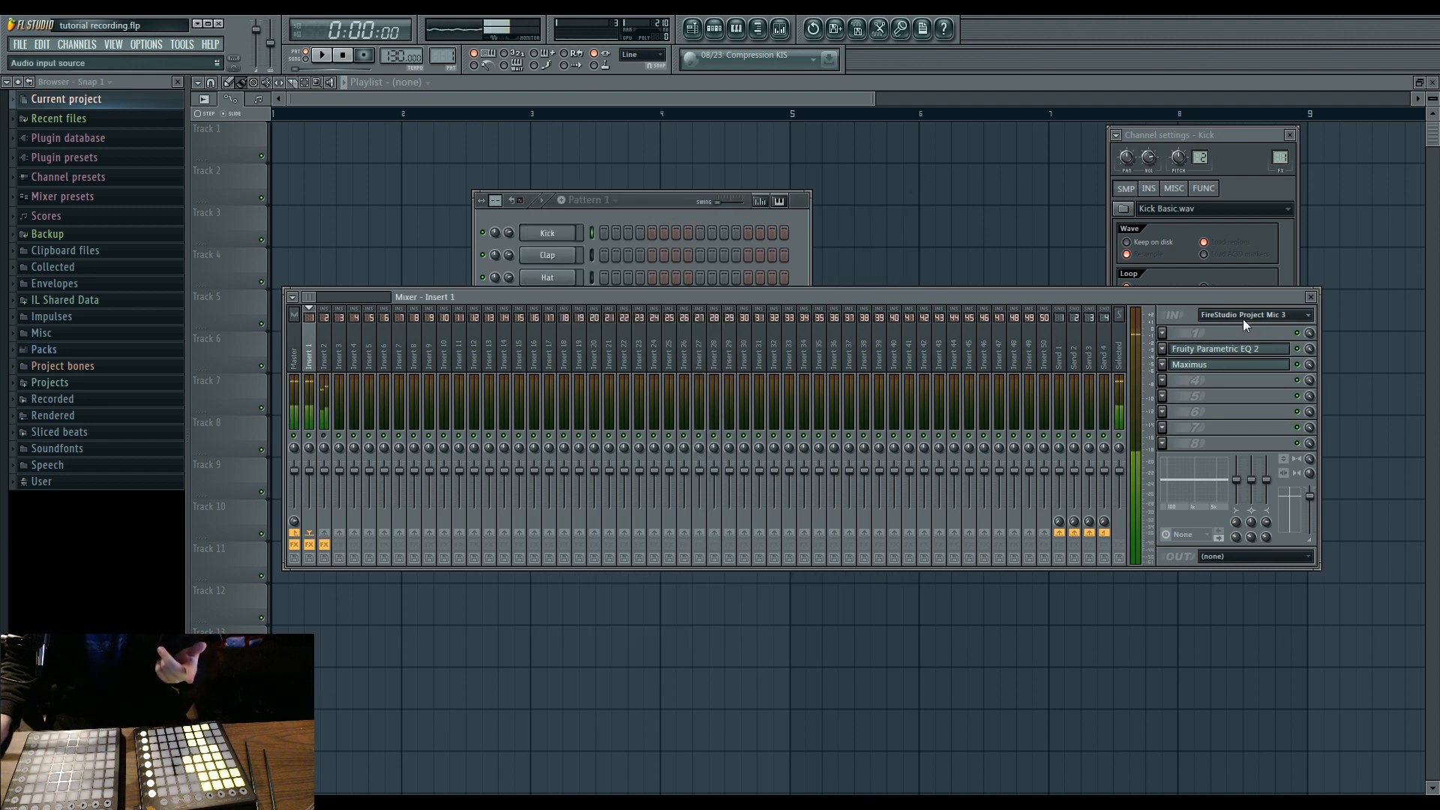
pyautogui.click(1189, 372)
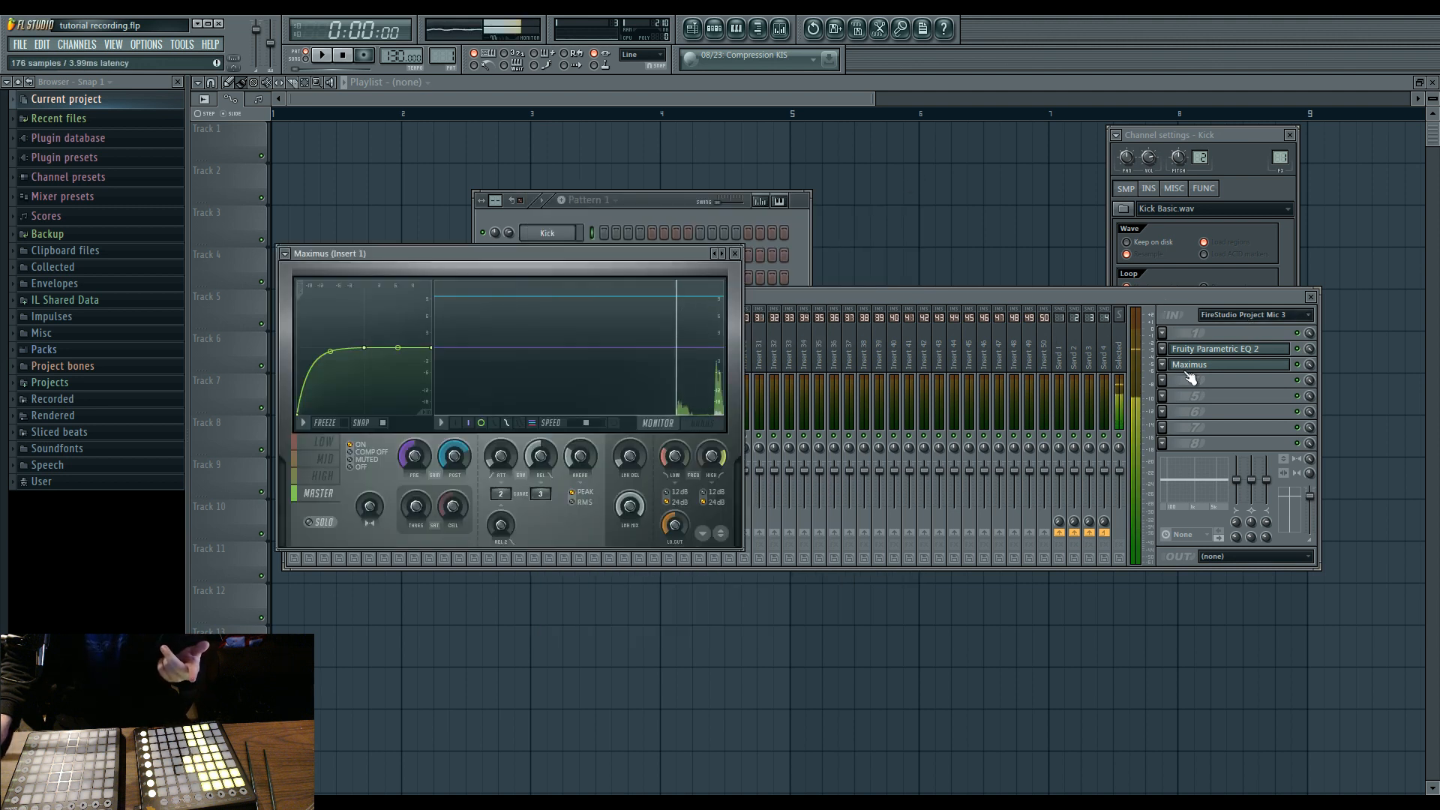
pyautogui.click(1189, 365)
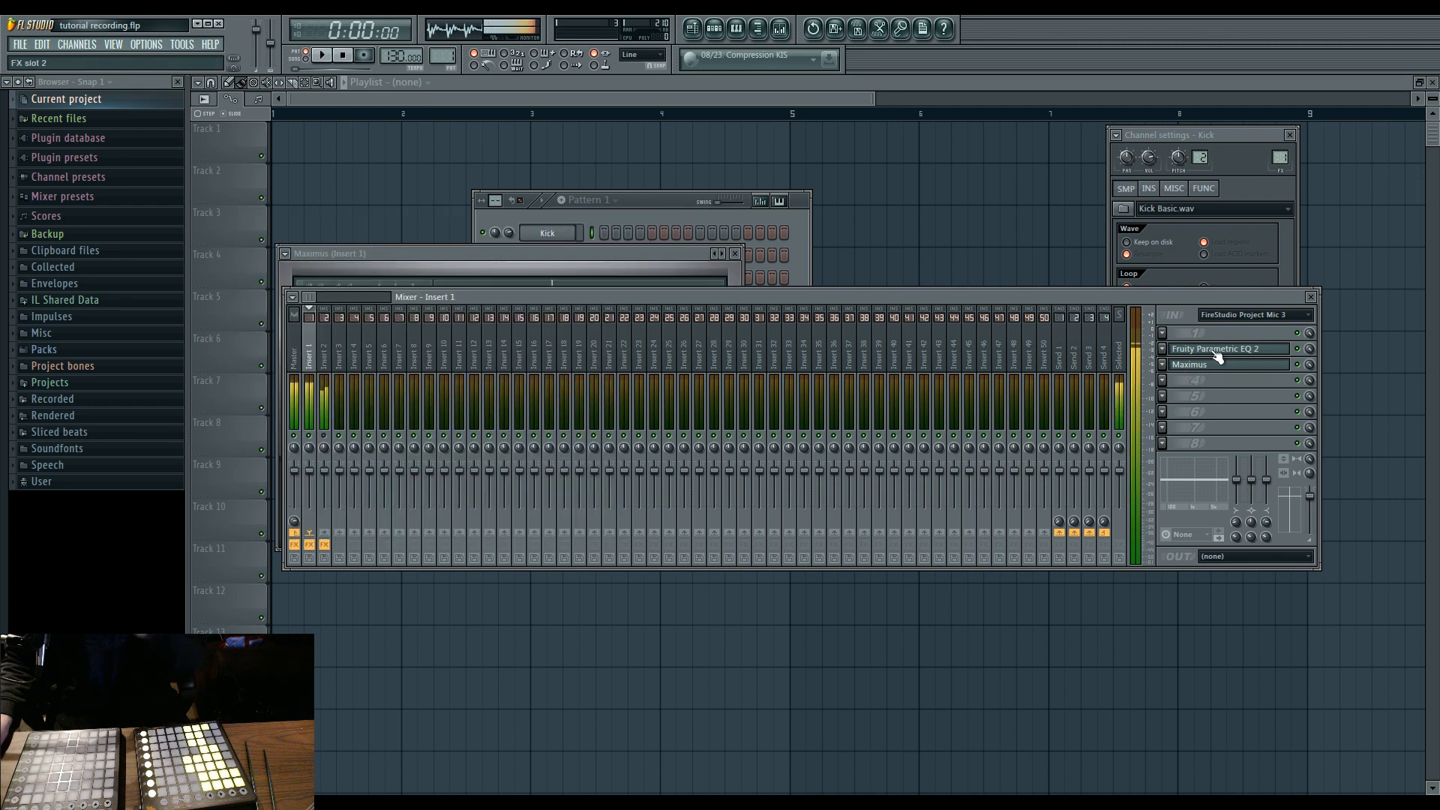
pyautogui.click(1215, 349)
pyautogui.click(1215, 349)
pyautogui.click(311, 545)
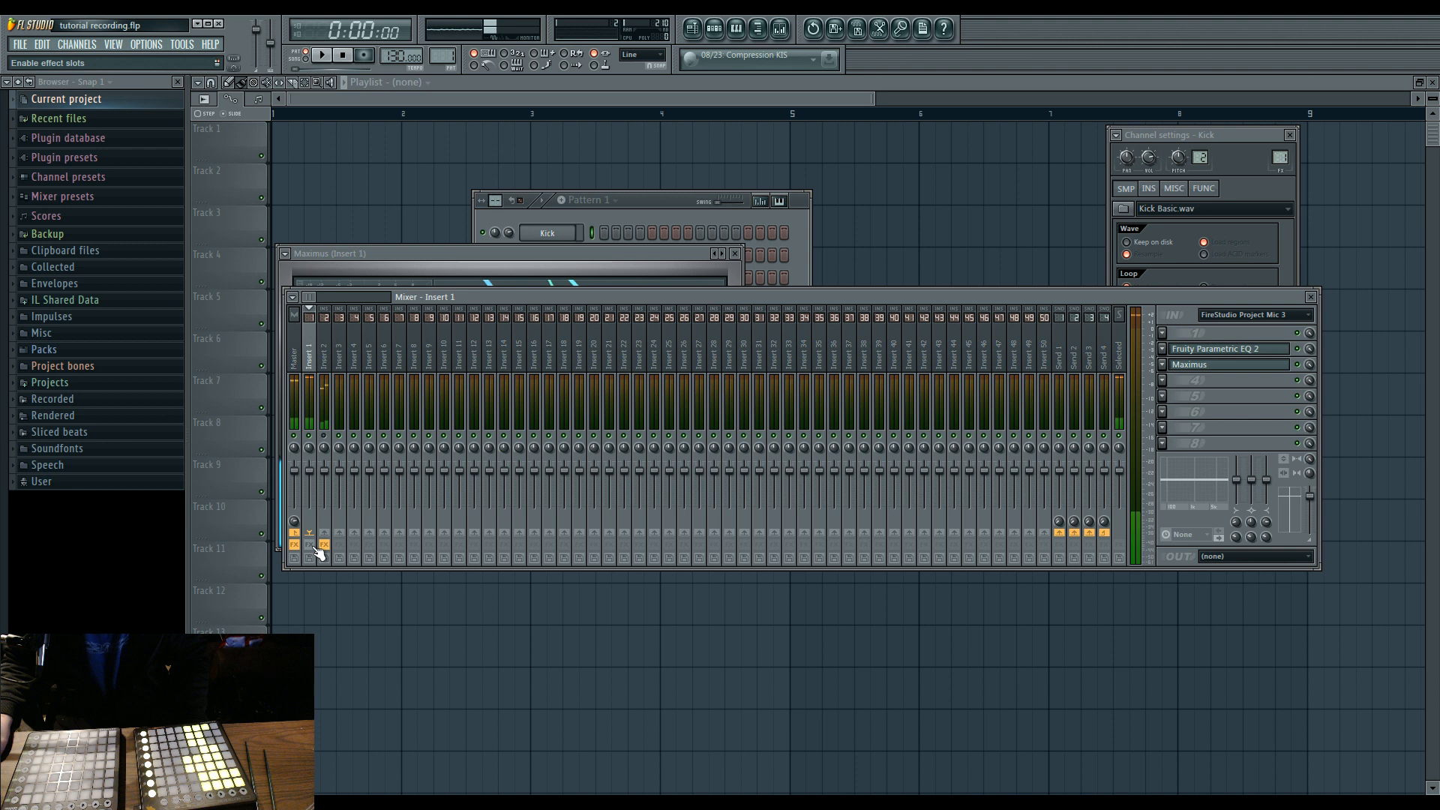
pyautogui.click(311, 545)
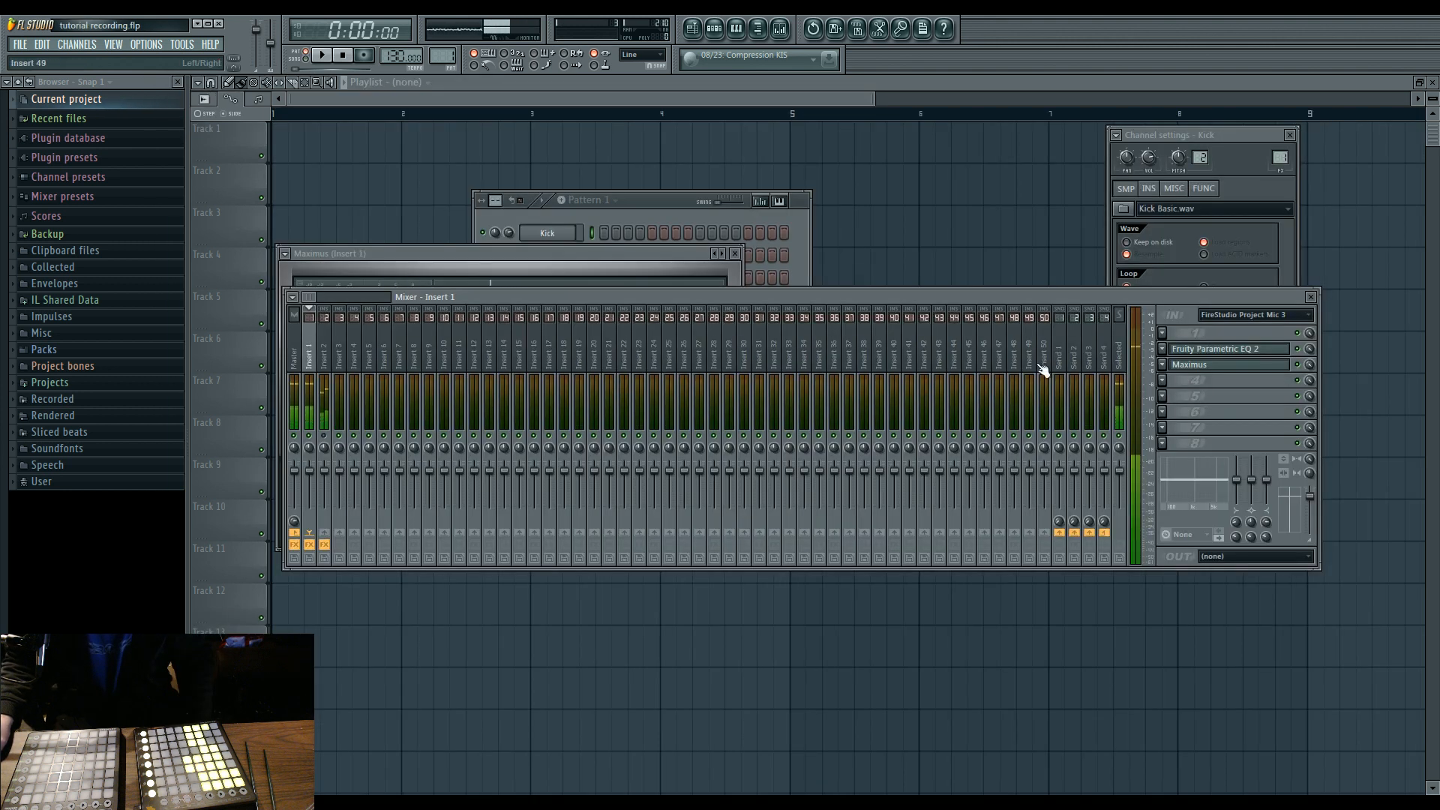
# Inspect the Low, Mid and High bands of Maximus on Insert 1, and return to the Mixer.
pyautogui.click(1188, 366)
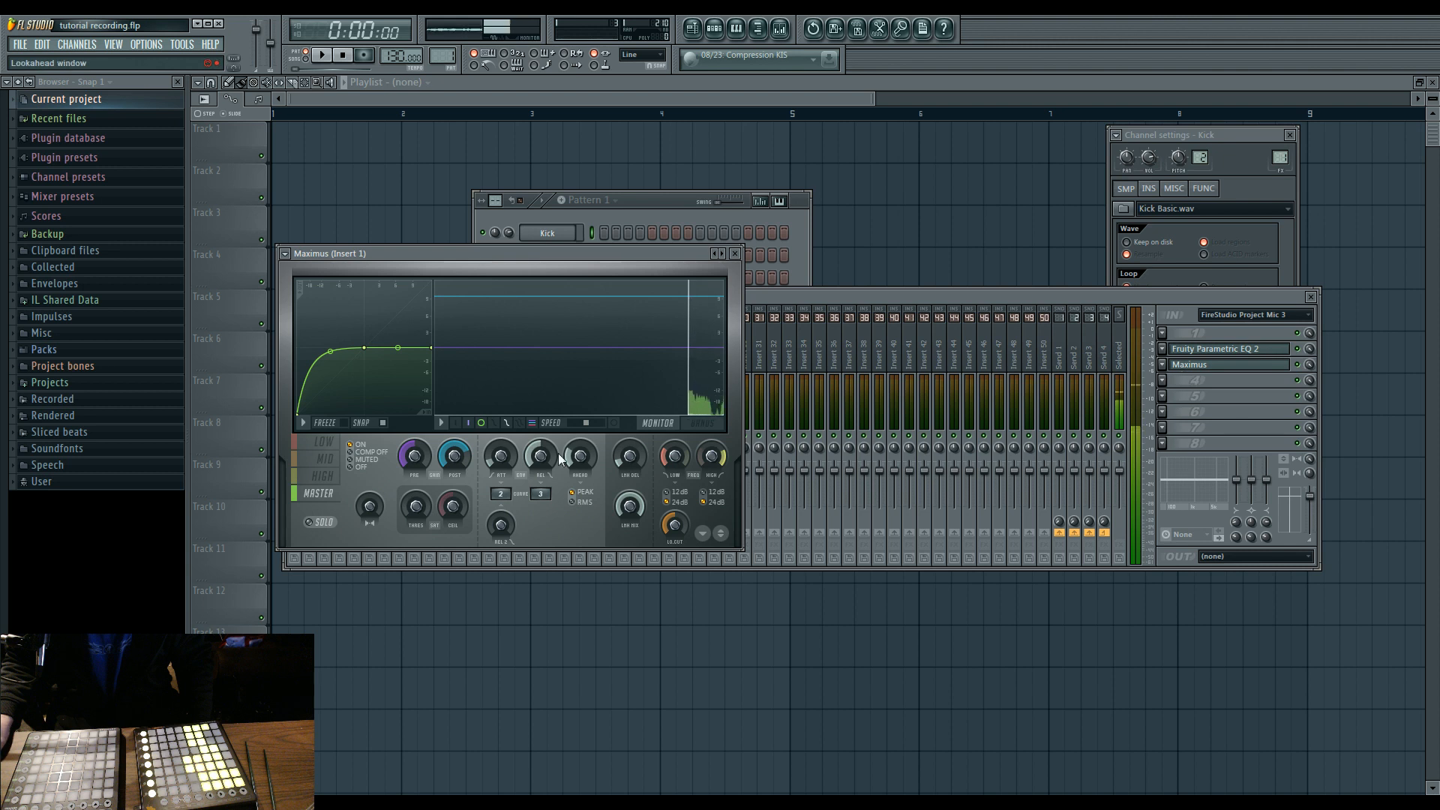
pyautogui.click(335, 443)
pyautogui.click(334, 459)
pyautogui.click(333, 476)
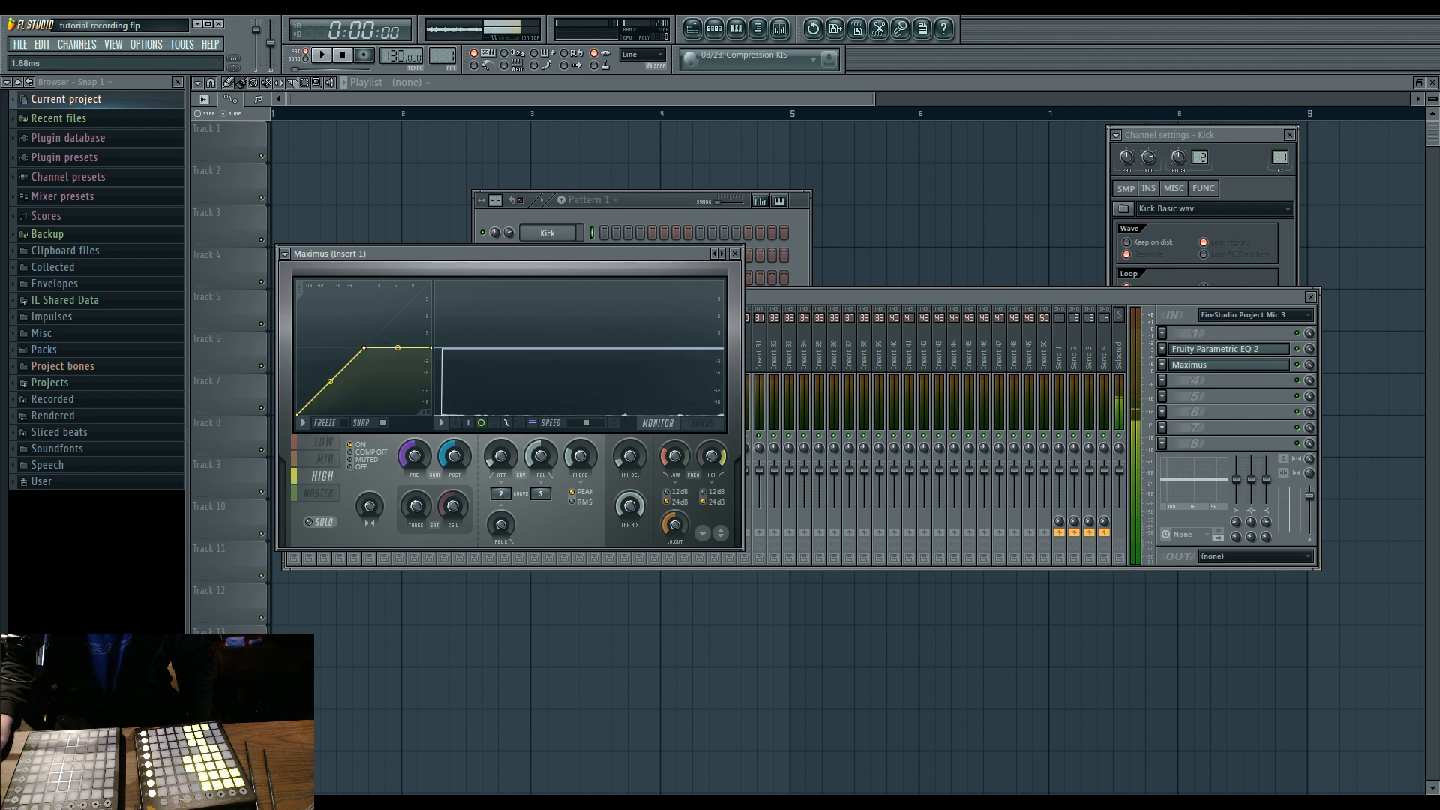
pyautogui.click(812, 293)
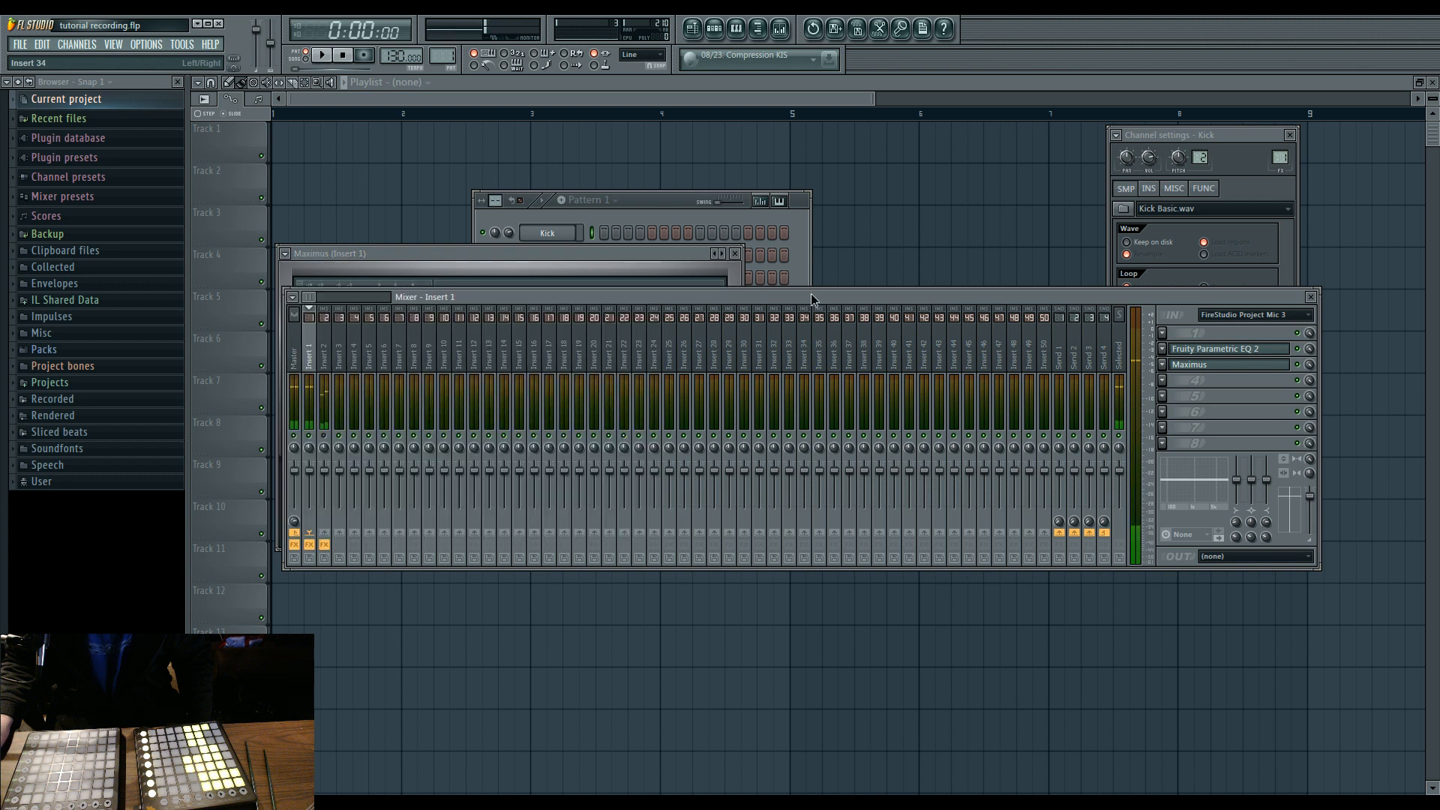
pyautogui.click(1205, 446)
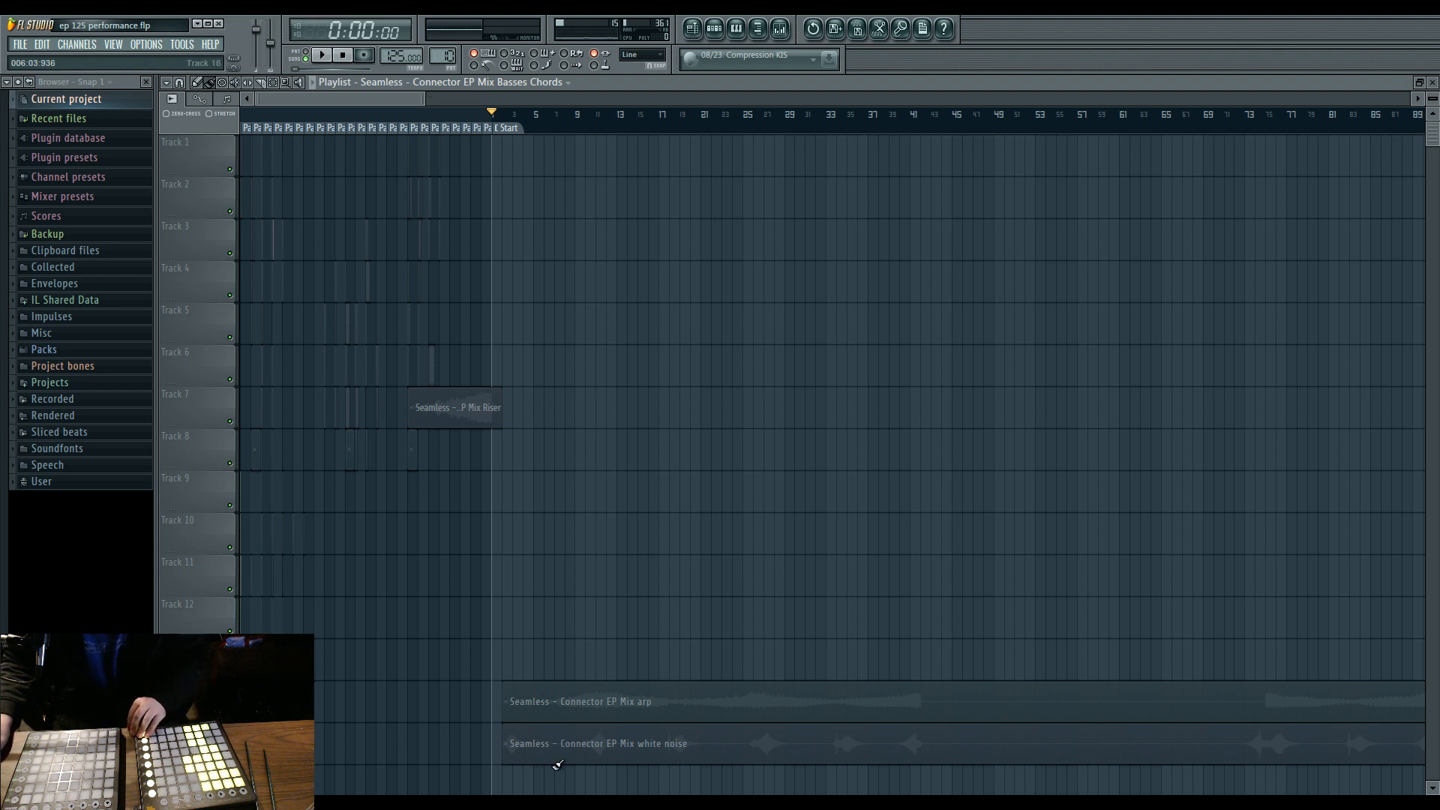
# Switch to the performance project, review the 2- Launchpad and 3- Launchpad inputs in its MIDI settings, and close the settings.
pyautogui.click(140, 48)
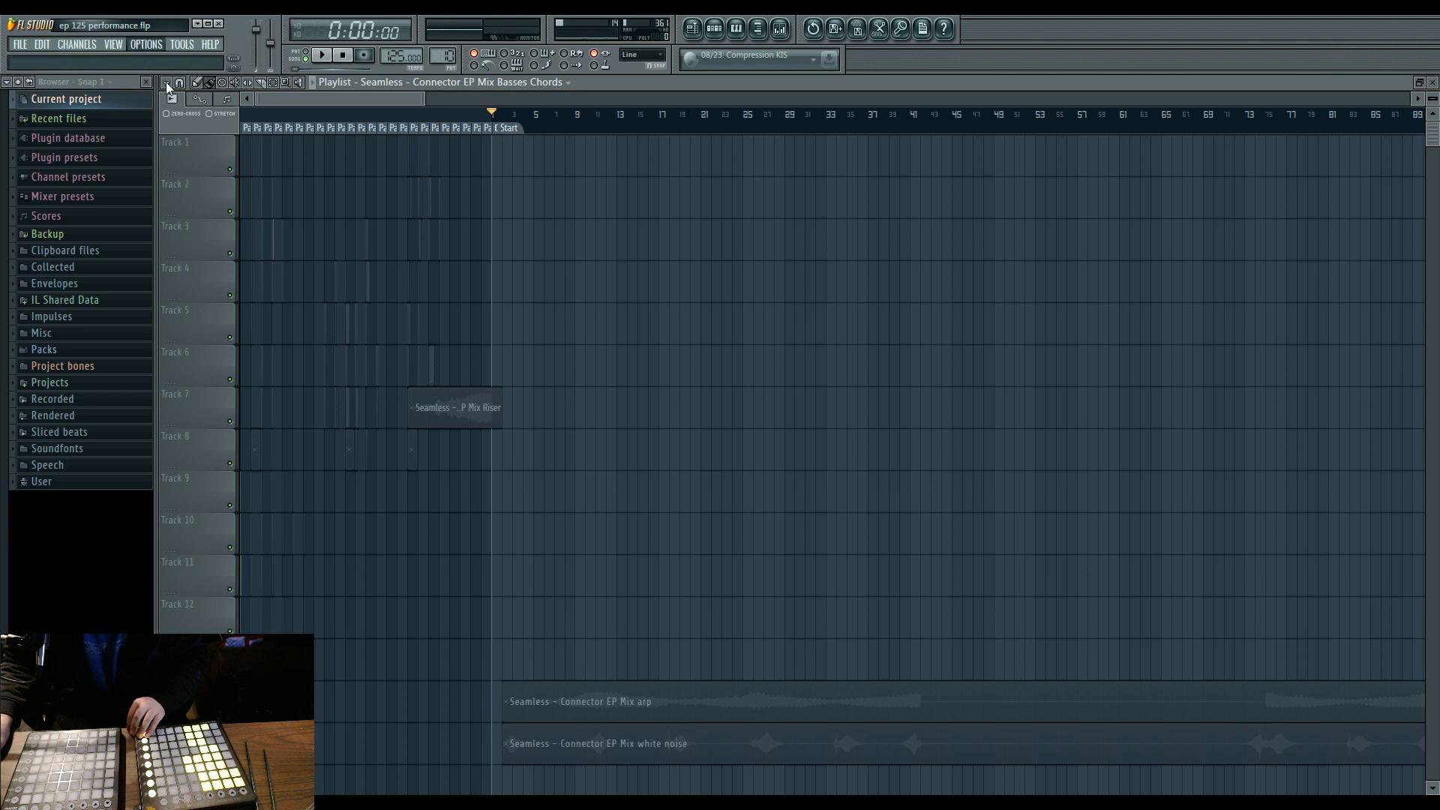
pyautogui.click(168, 85)
pyautogui.click(561, 248)
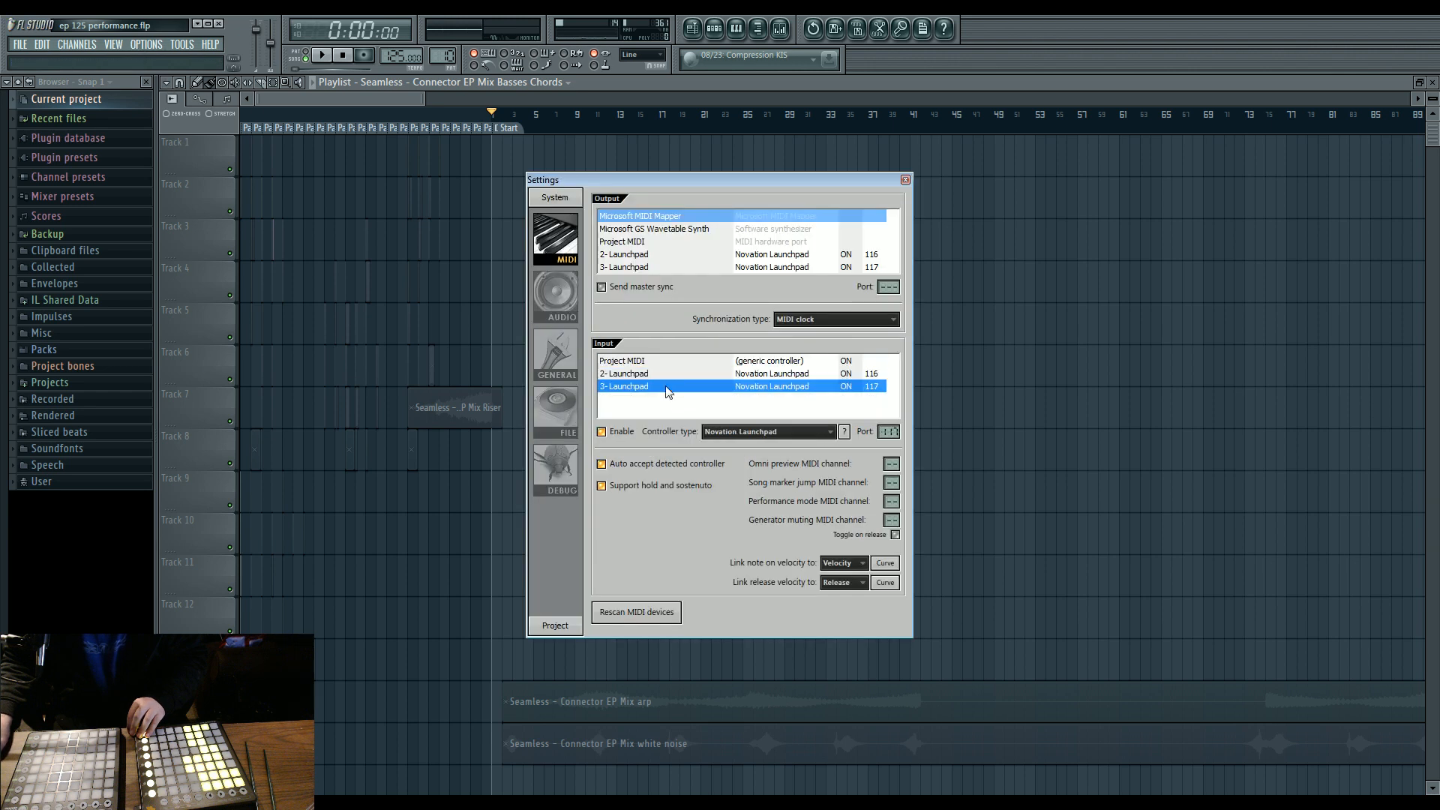
pyautogui.click(373, 97)
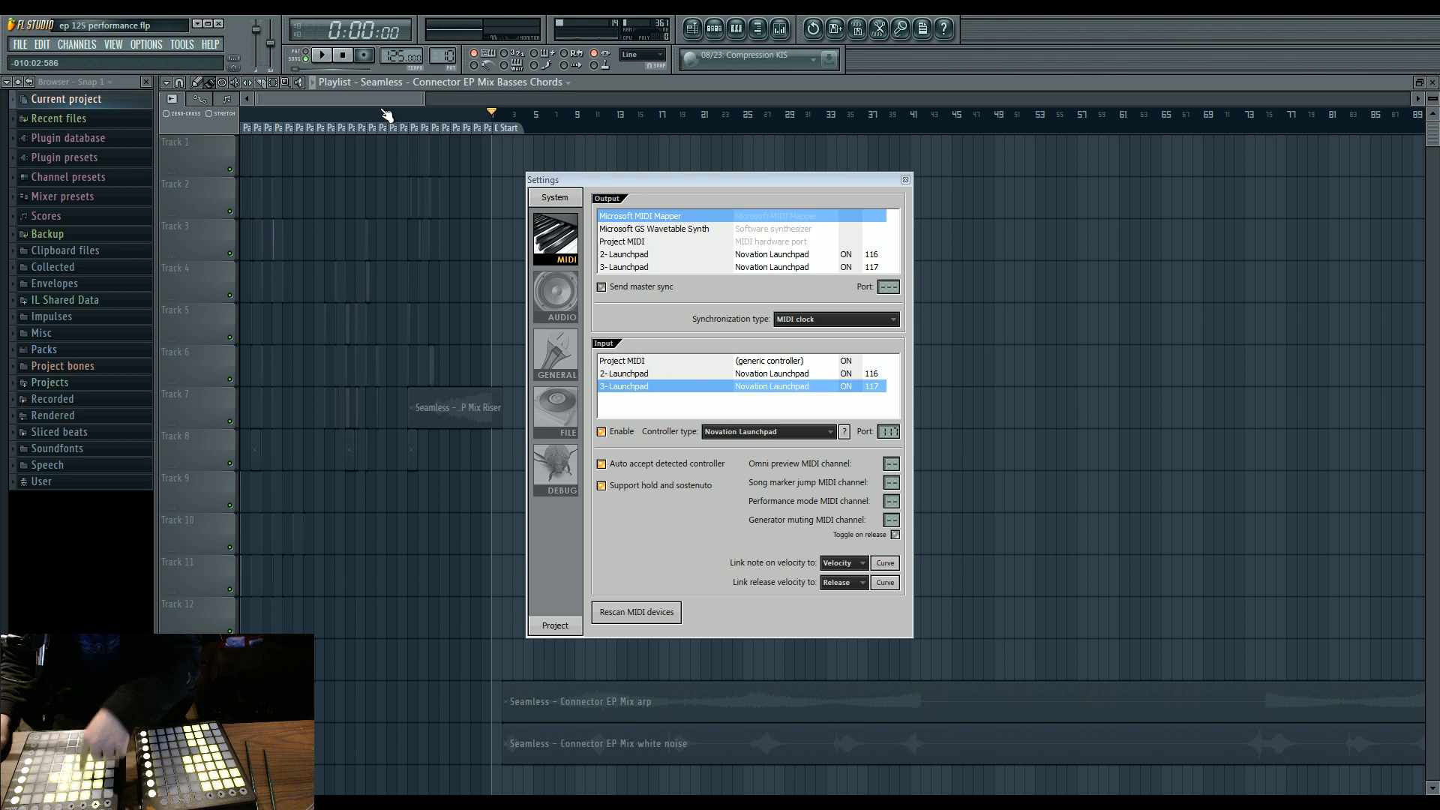
pyautogui.click(905, 179)
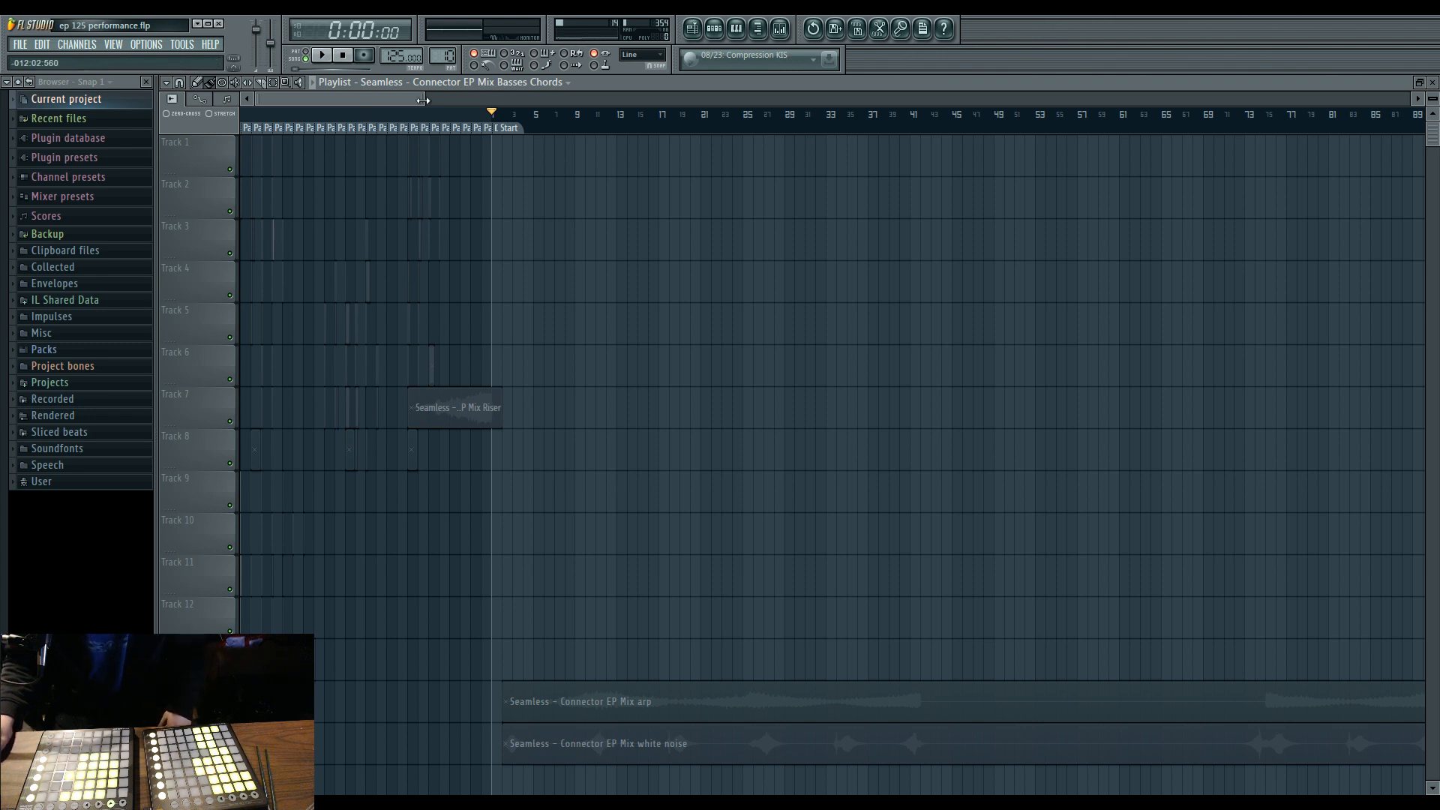
# Start and stop playback twice with the Pad #1 to Pad #9 clips of the performance area in view.
pyautogui.moveTo(423, 100); pyautogui.dragTo(263, 102)
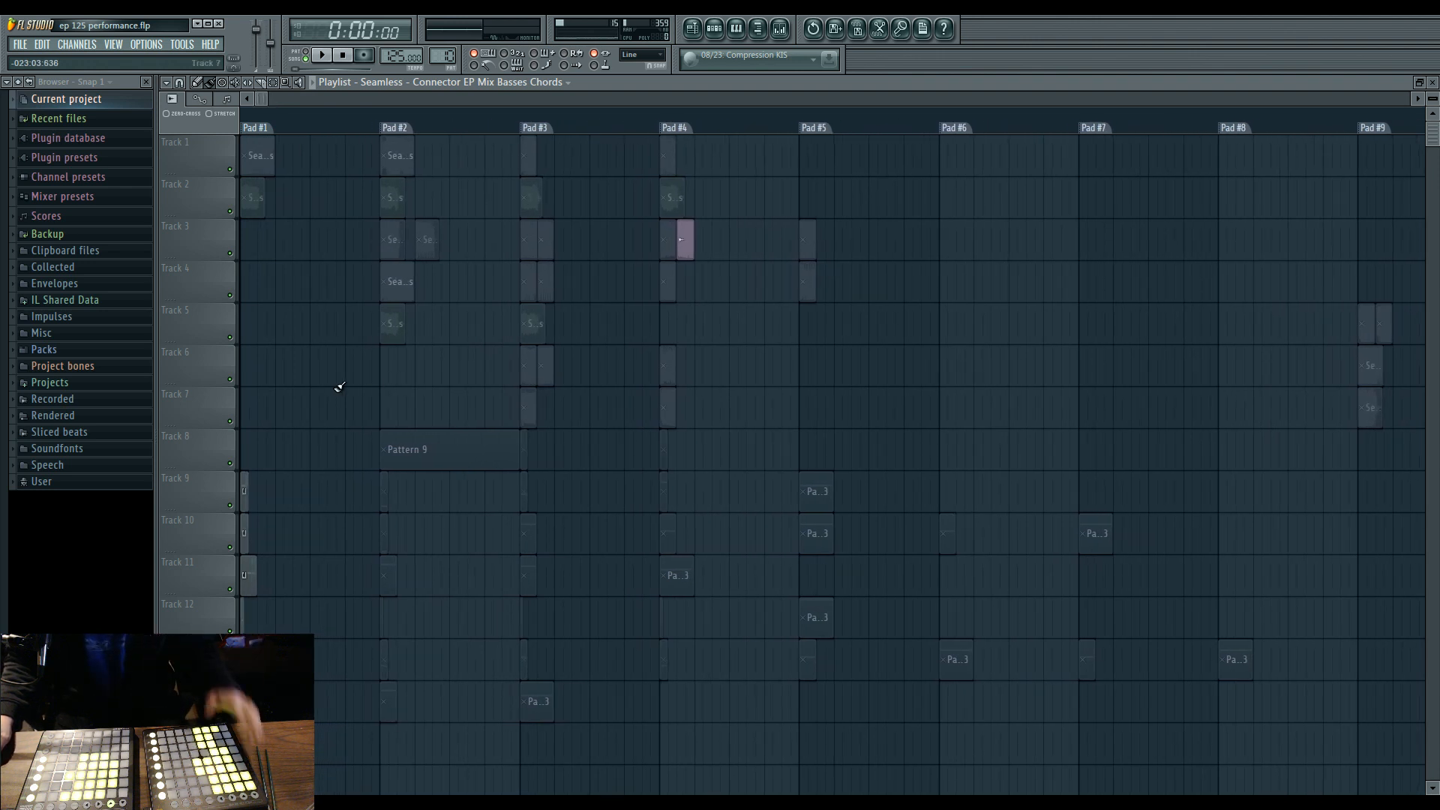
pyautogui.click(323, 57)
pyautogui.click(343, 57)
pyautogui.click(323, 57)
pyautogui.click(342, 57)
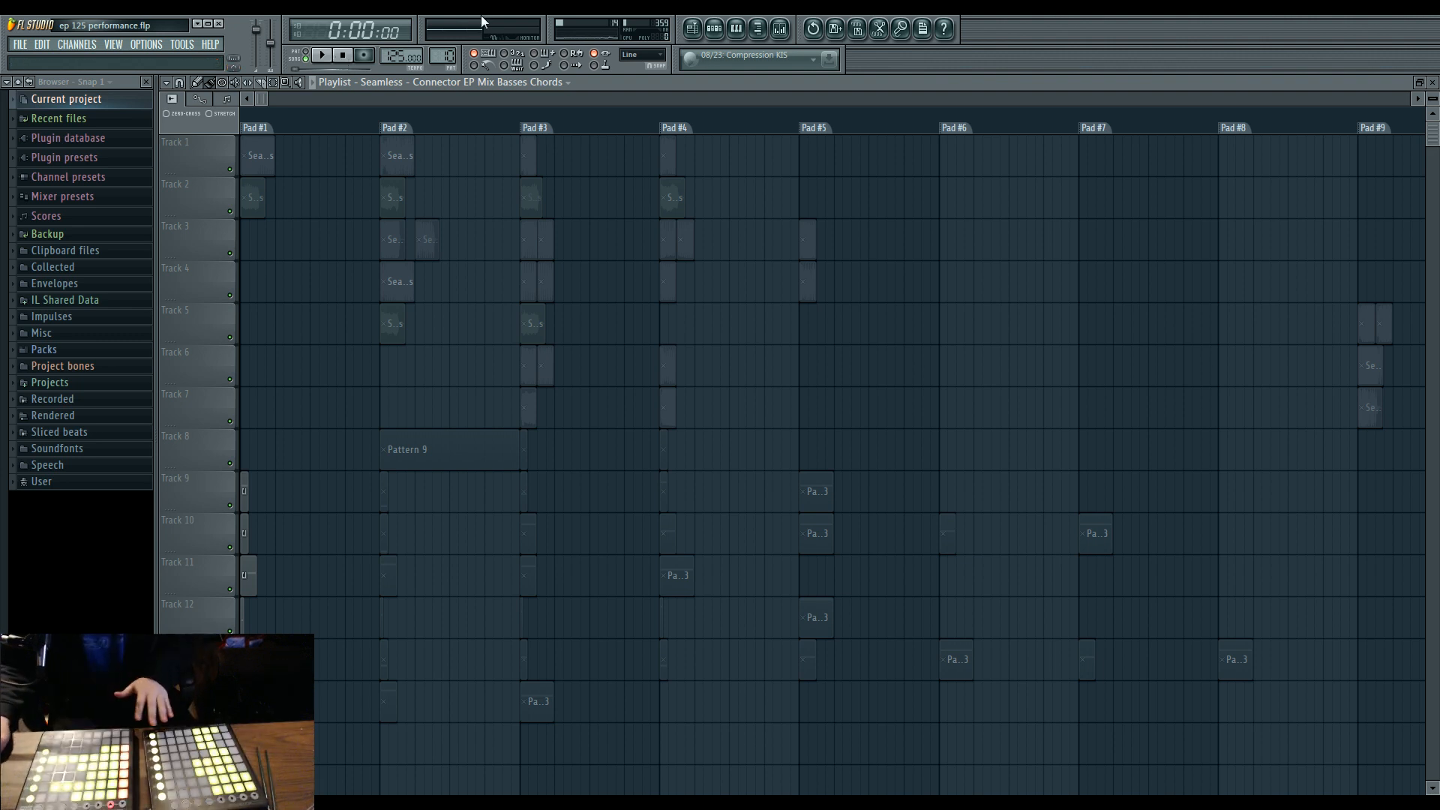
# Play the pad clips on Playlist tracks 6 to 17 in performance mode in two separate runs, stopping after each.
pyautogui.scroll(-2, 342, 387)
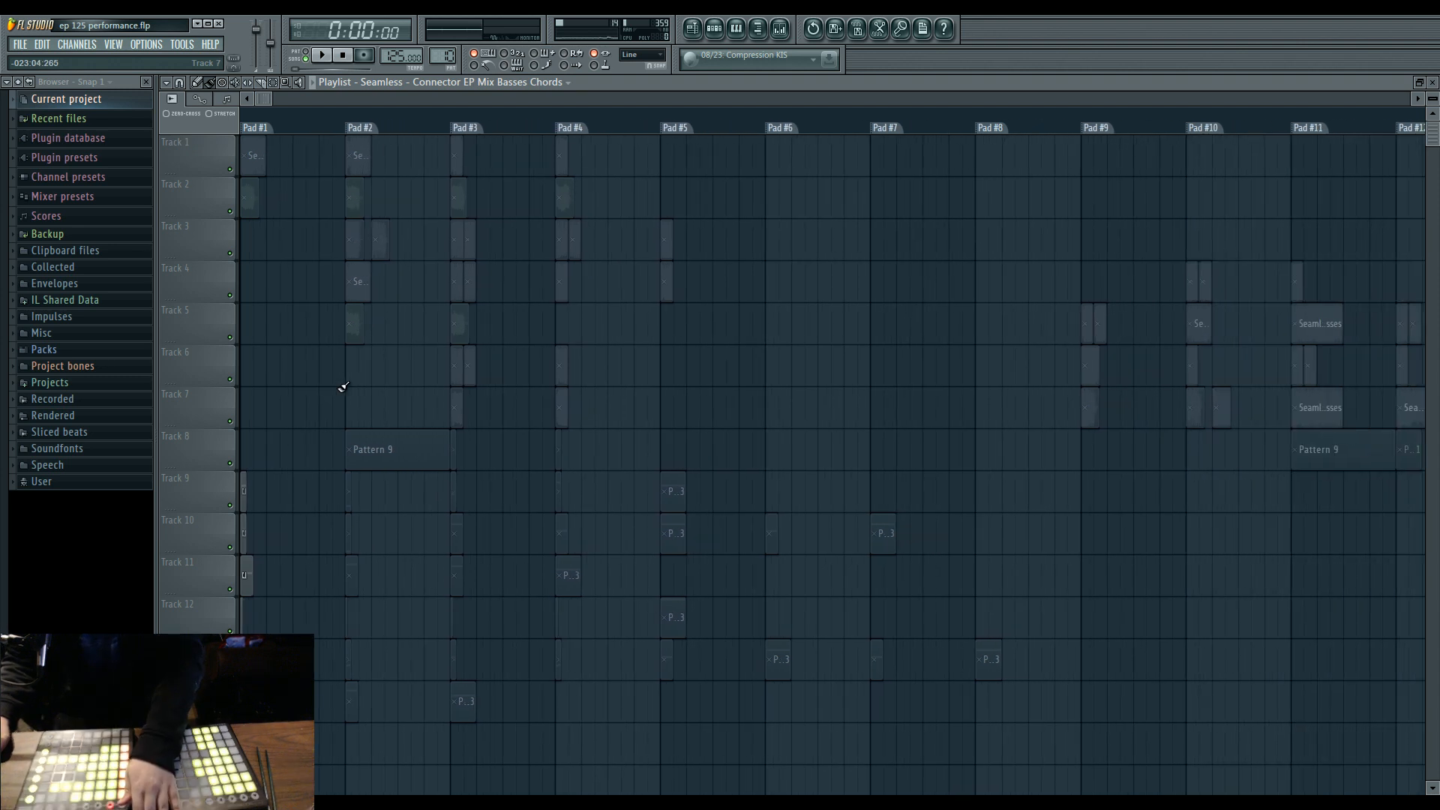
pyautogui.scroll(-3, 343, 387)
pyautogui.scroll(-4, 343, 387)
pyautogui.scroll(1, 343, 387)
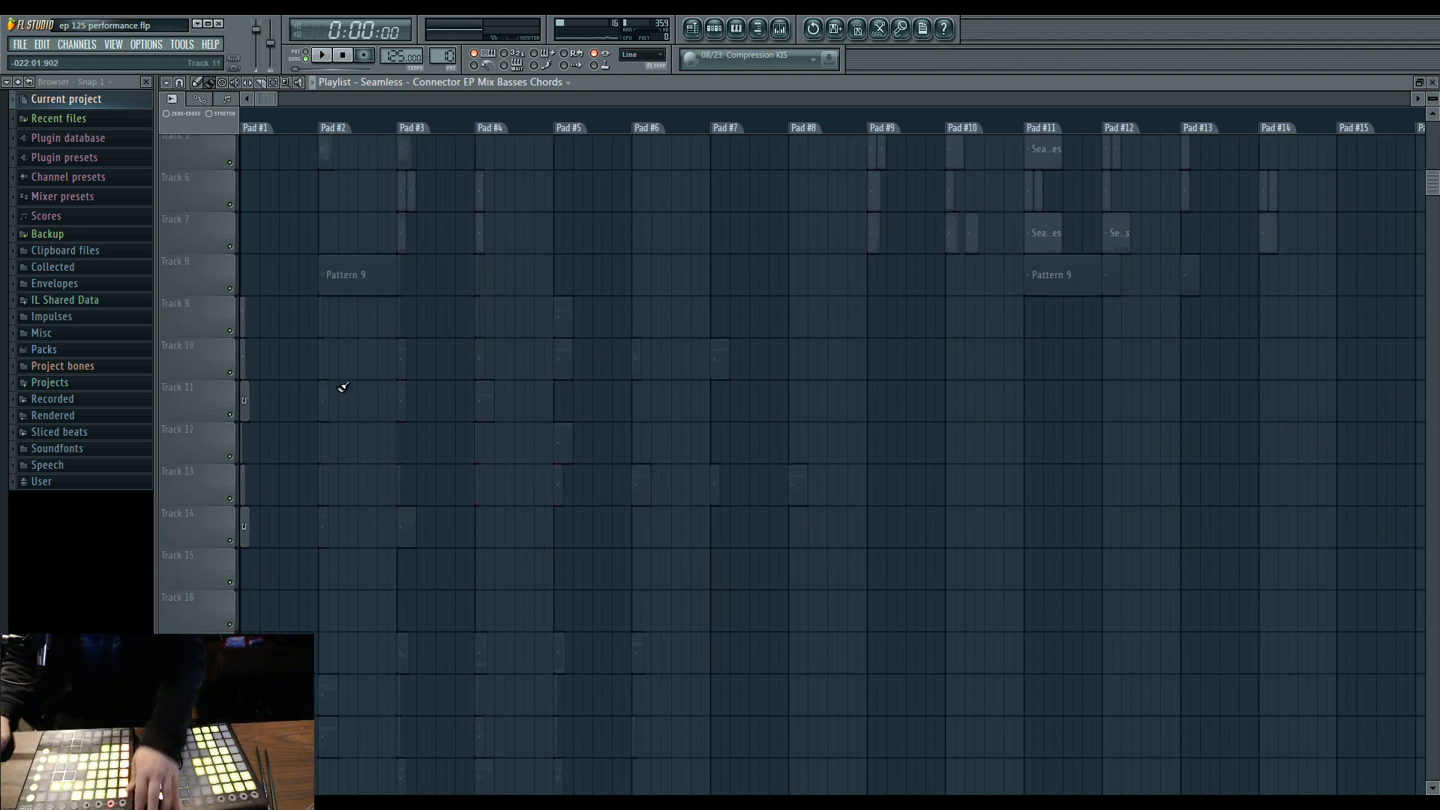
pyautogui.scroll(-1, 343, 387)
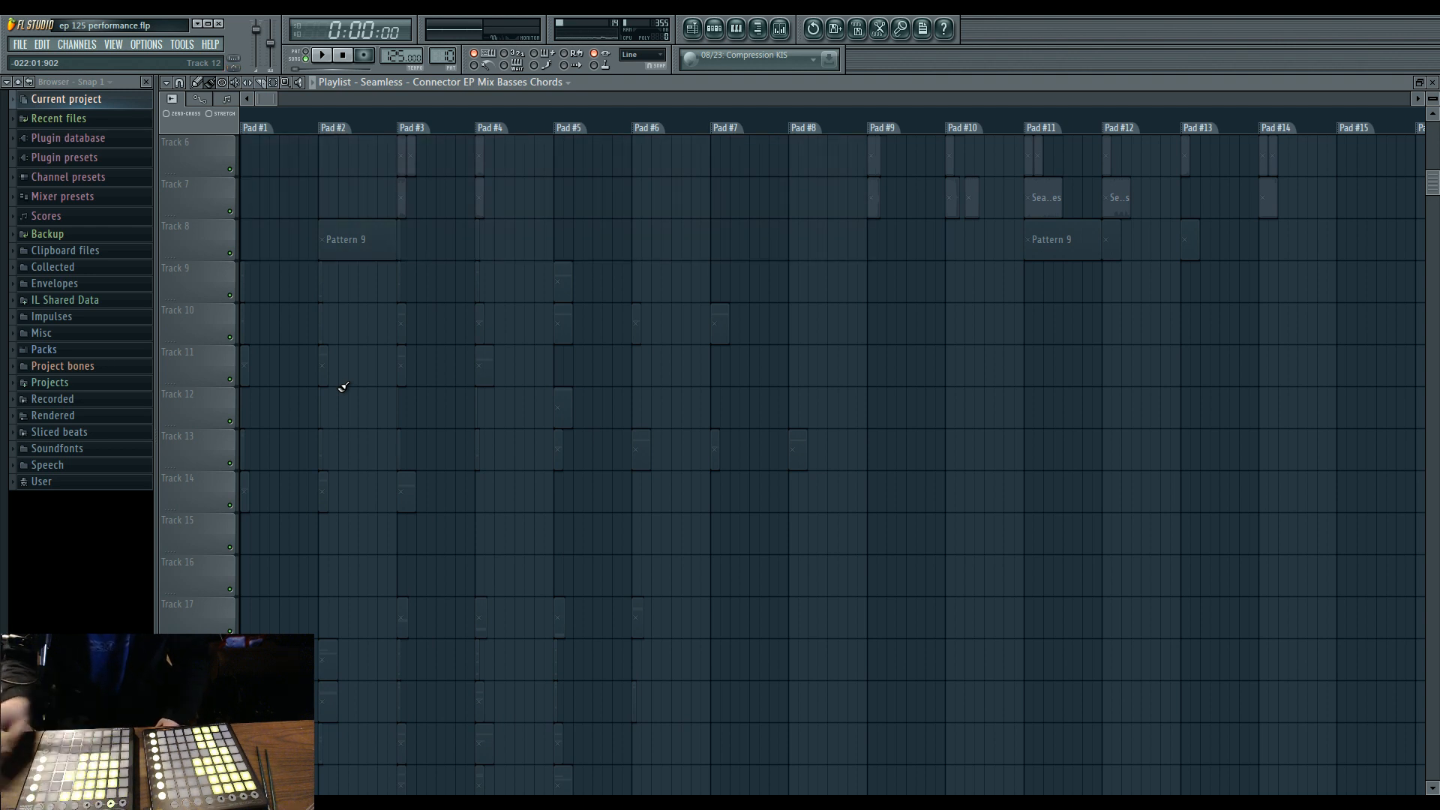
pyautogui.click(330, 56)
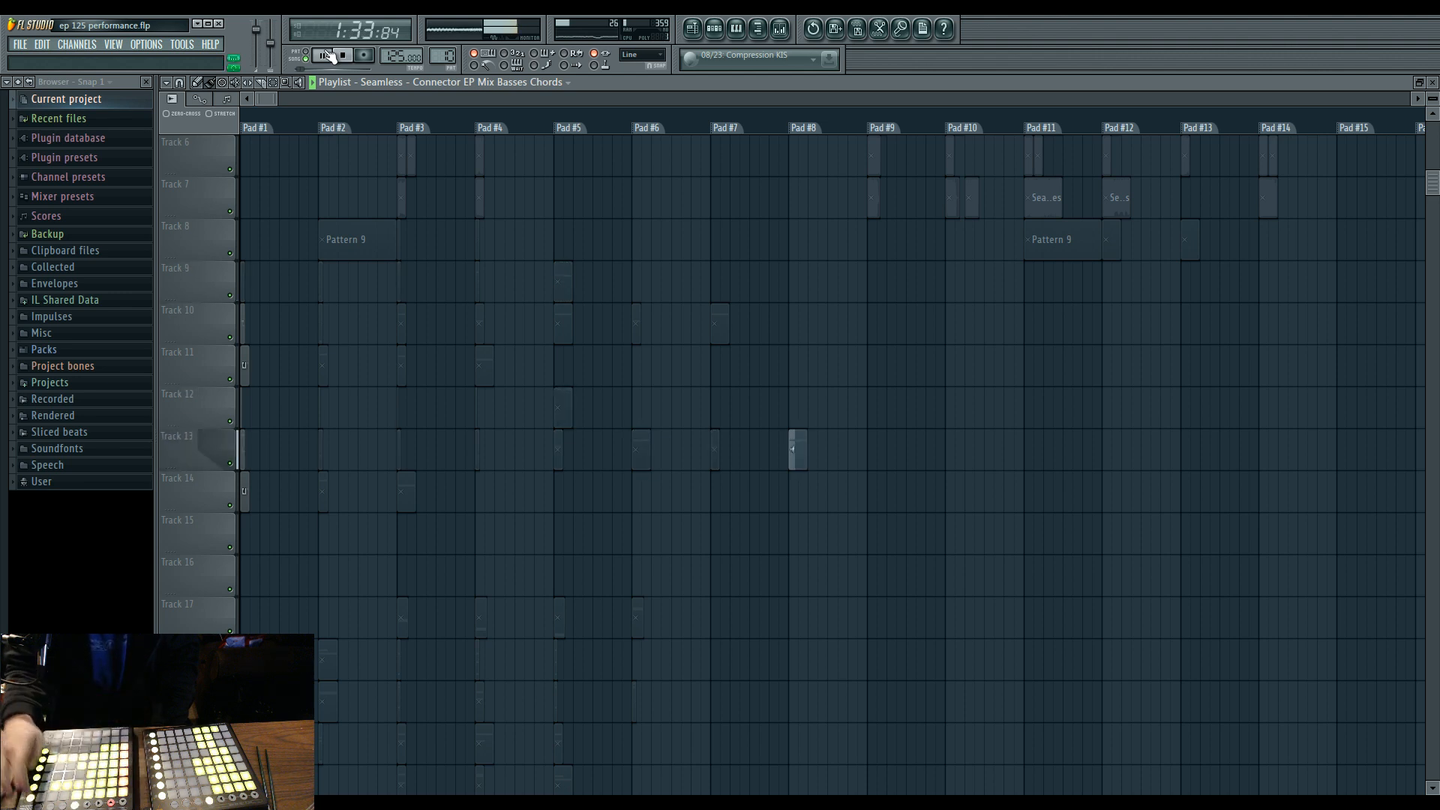
pyautogui.click(330, 56)
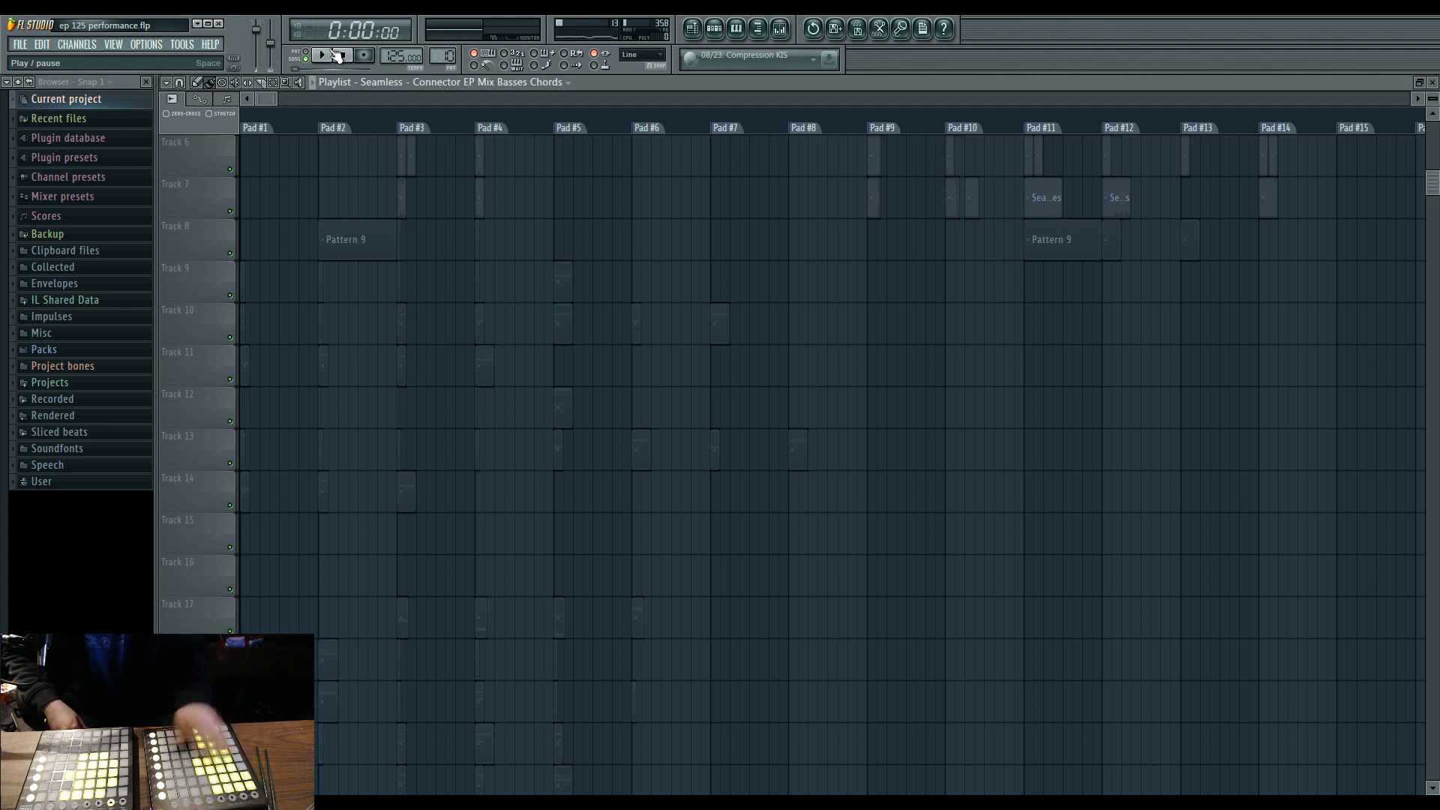
pyautogui.click(337, 56)
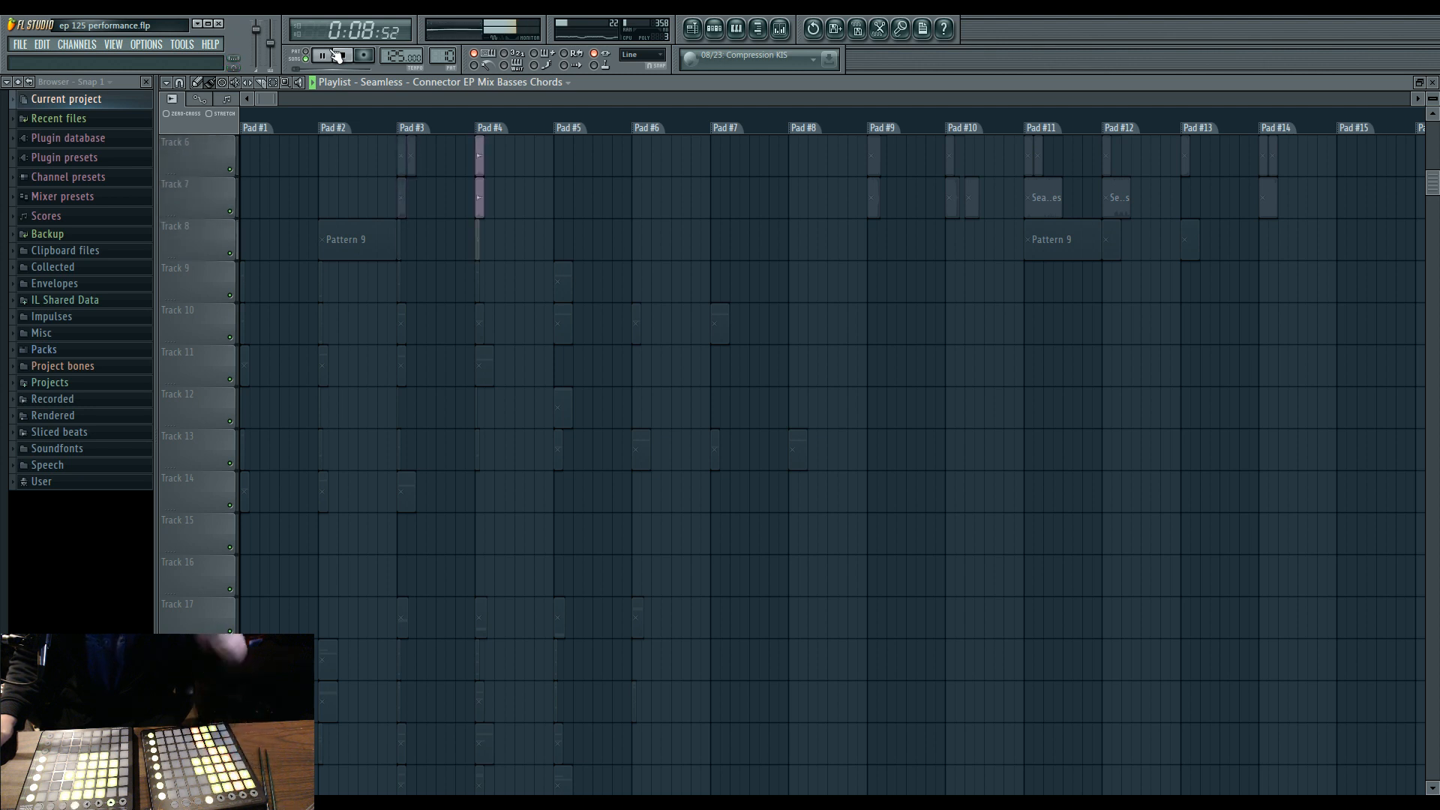
pyautogui.click(343, 57)
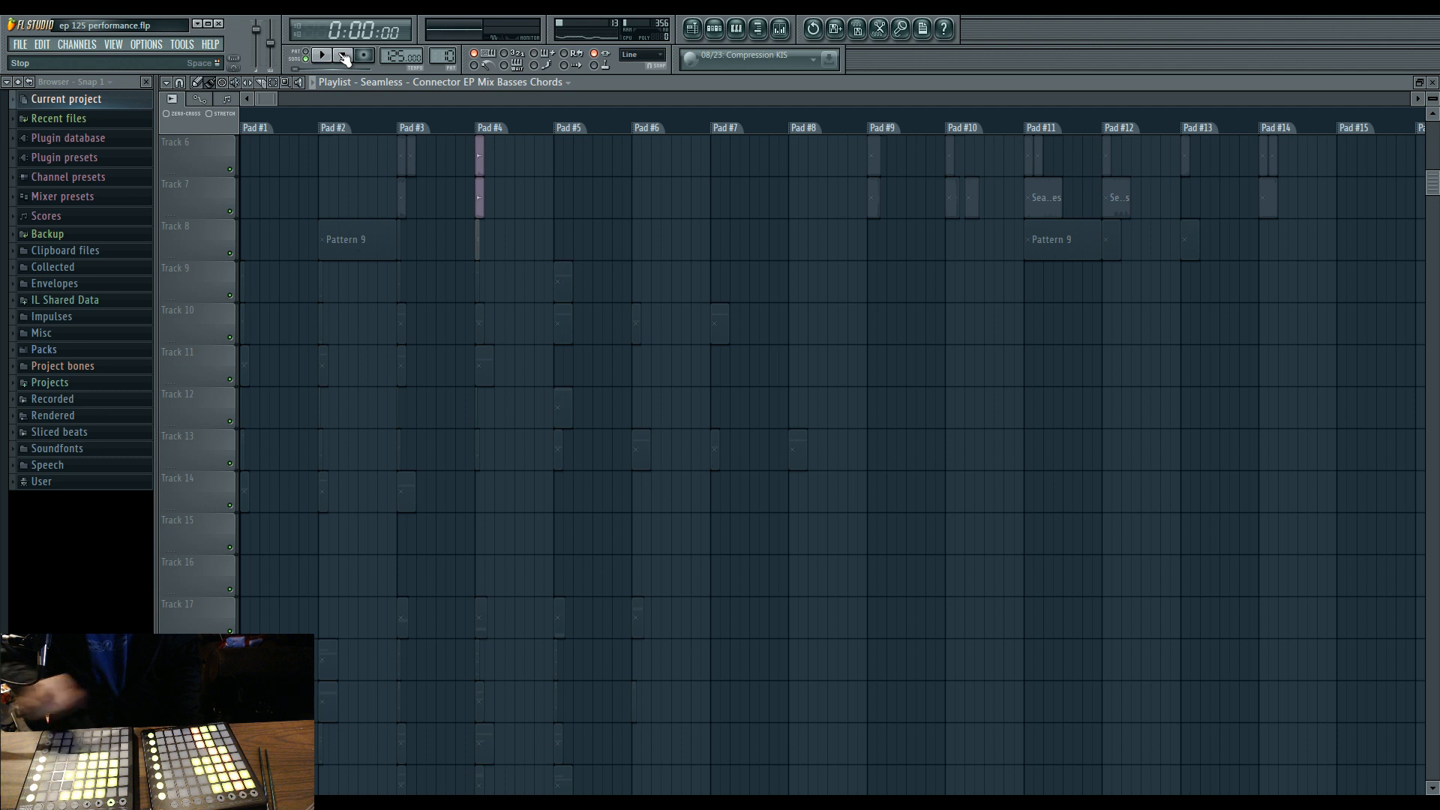
# Check the computer's processor, memory and Windows edition in the Windows System information window, and close it.
pyautogui.click(19, 803)
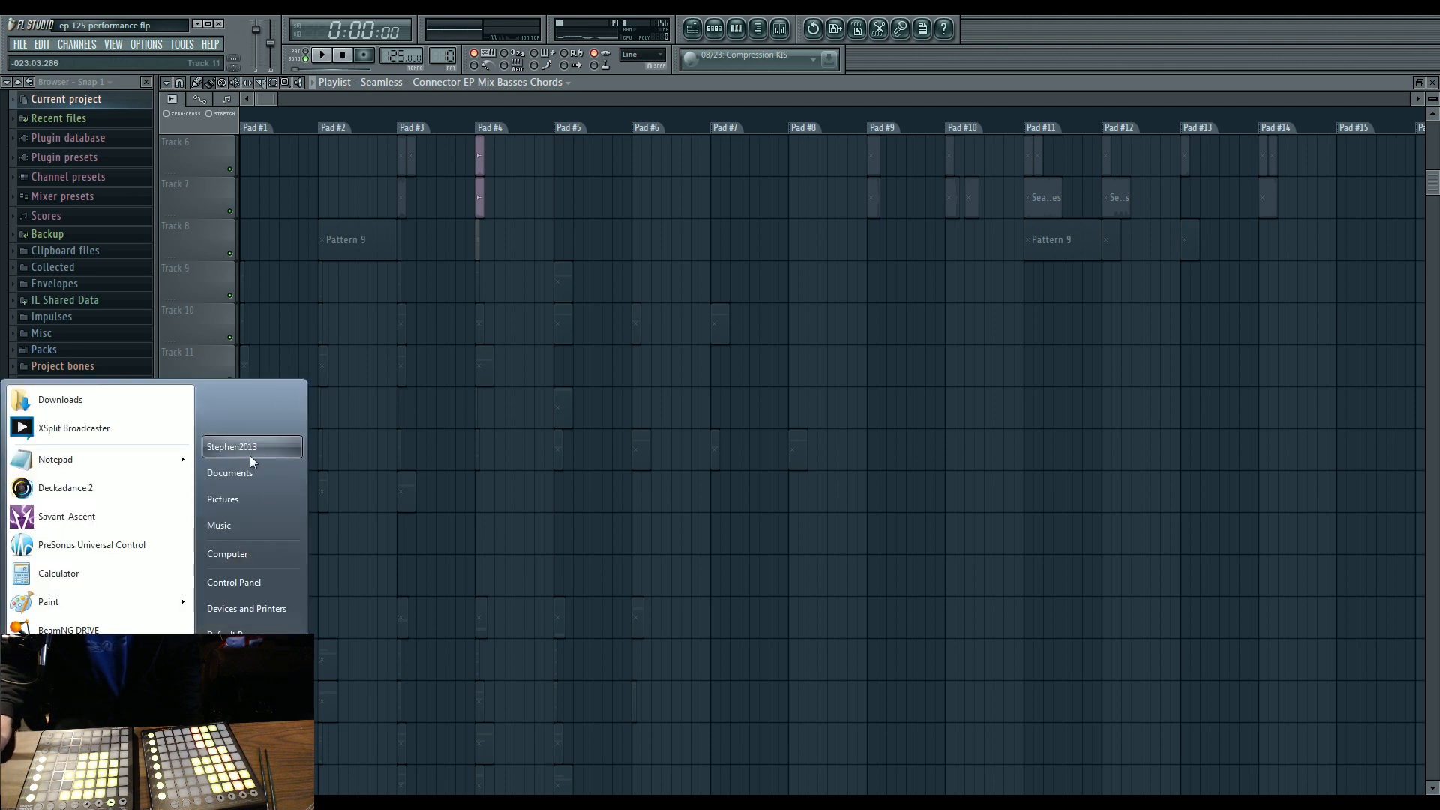
pyautogui.rightClick(264, 555)
pyautogui.click(319, 679)
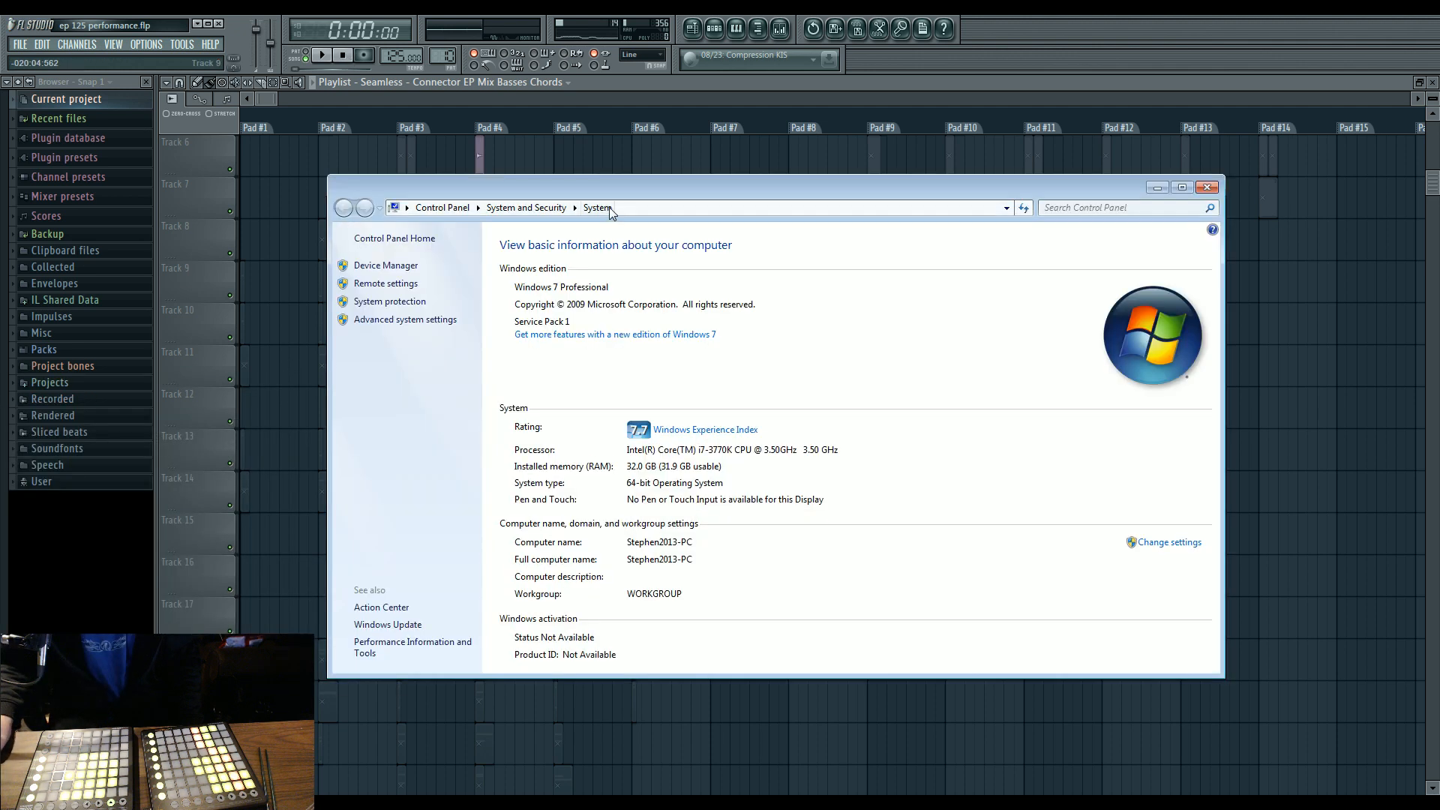
pyautogui.moveTo(609, 195); pyautogui.dragTo(585, 186)
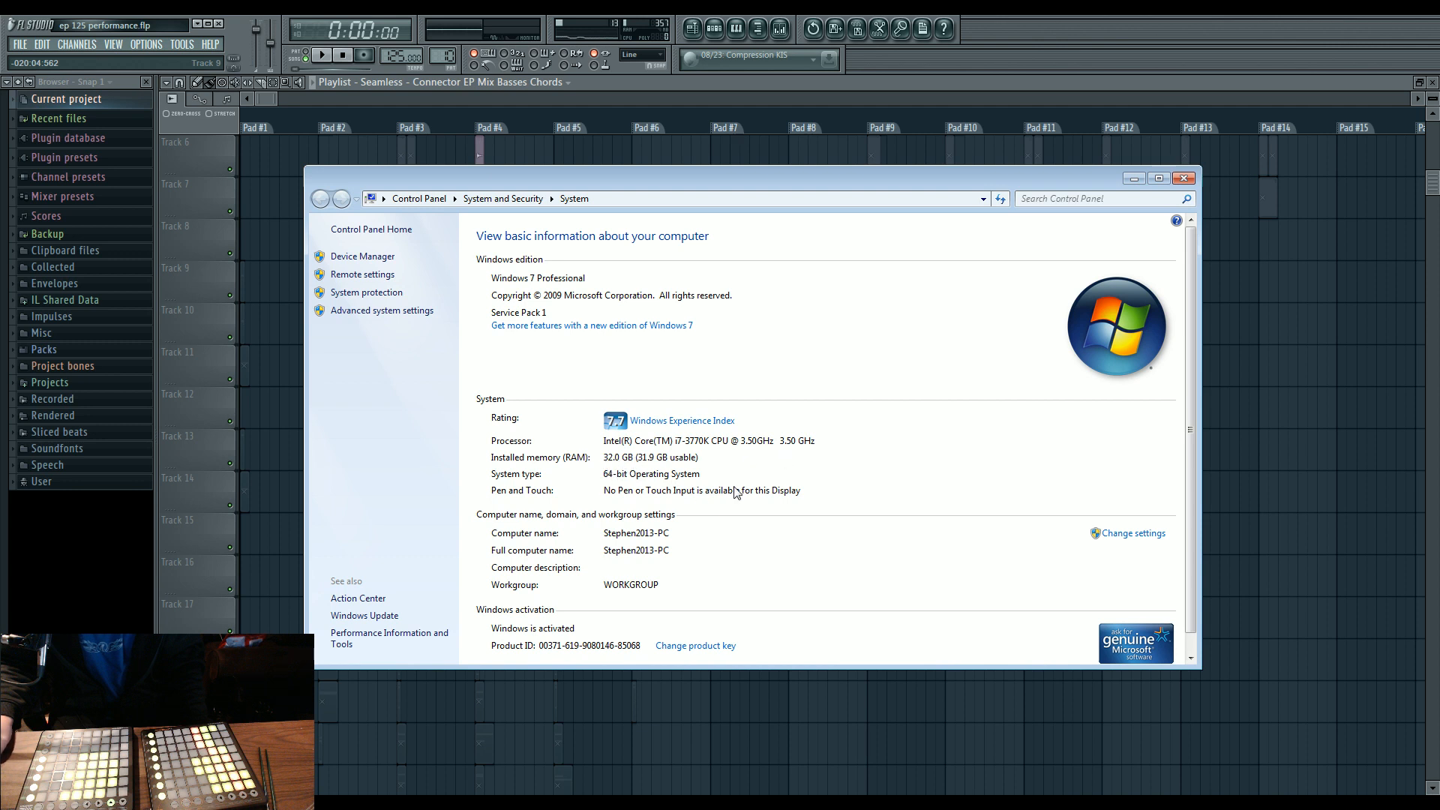
pyautogui.click(1185, 179)
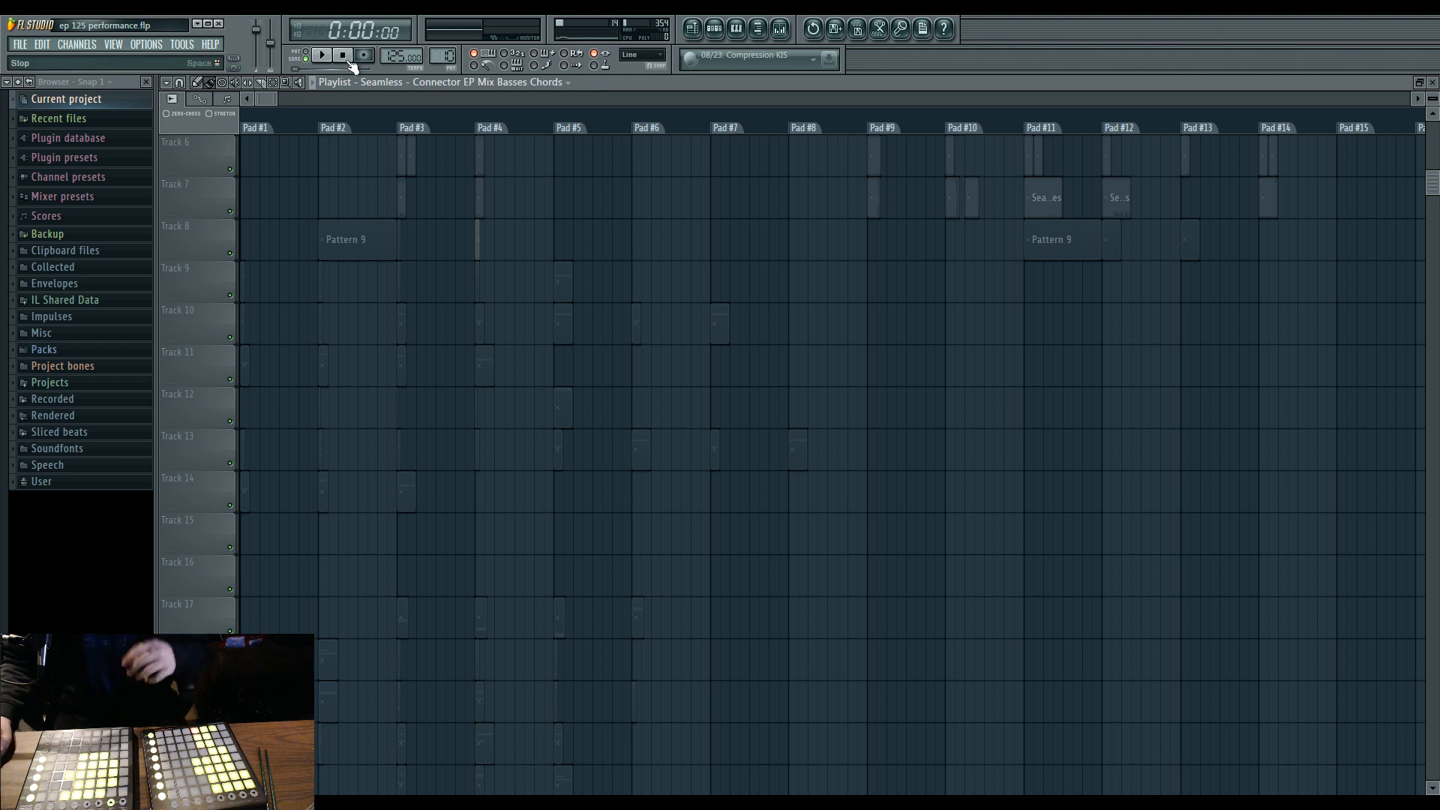
# Run one more performance playback with the pad clips from Track 1 downward in view, and stop it.
pyautogui.scroll(4, 489, 412)
pyautogui.scroll(1, 490, 412)
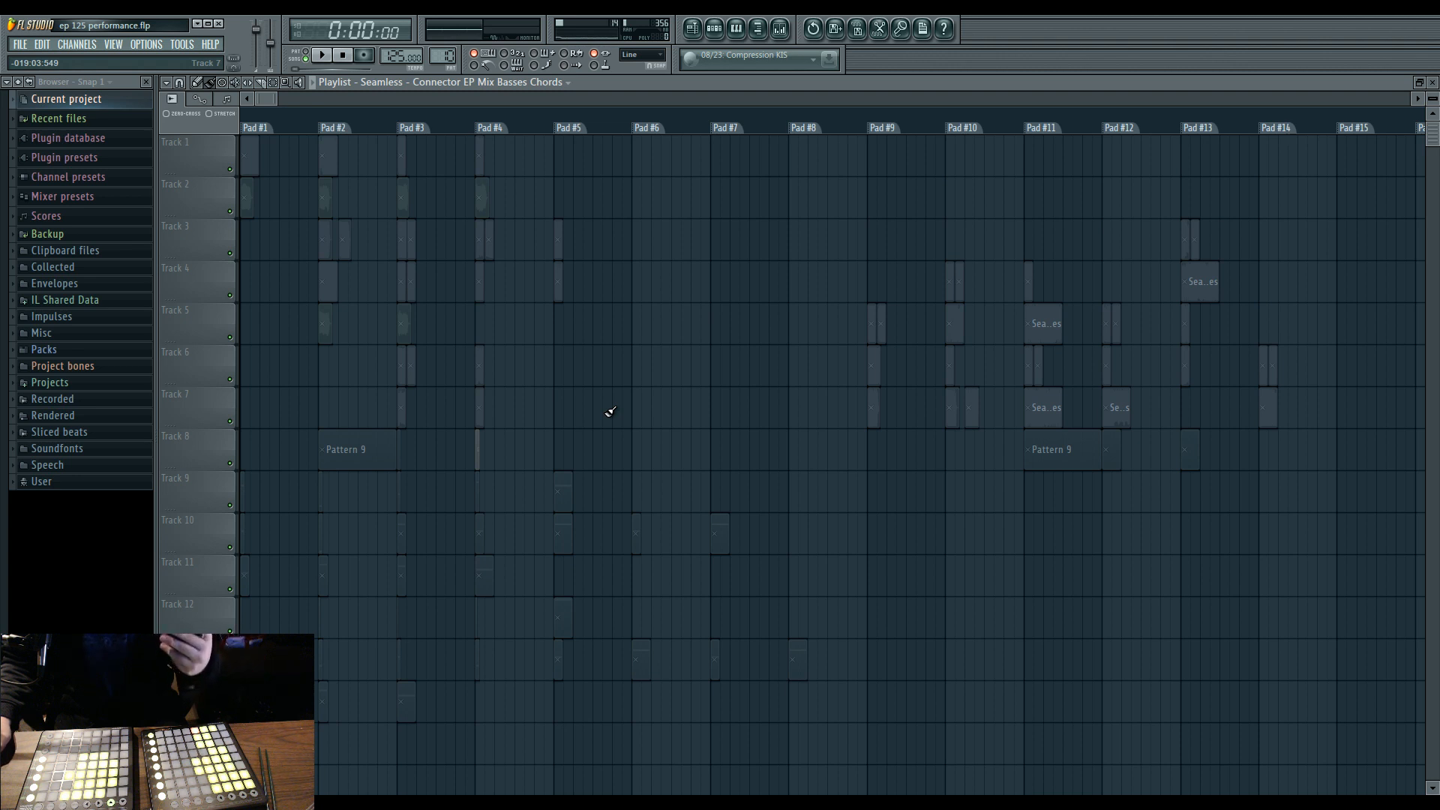
pyautogui.click(323, 56)
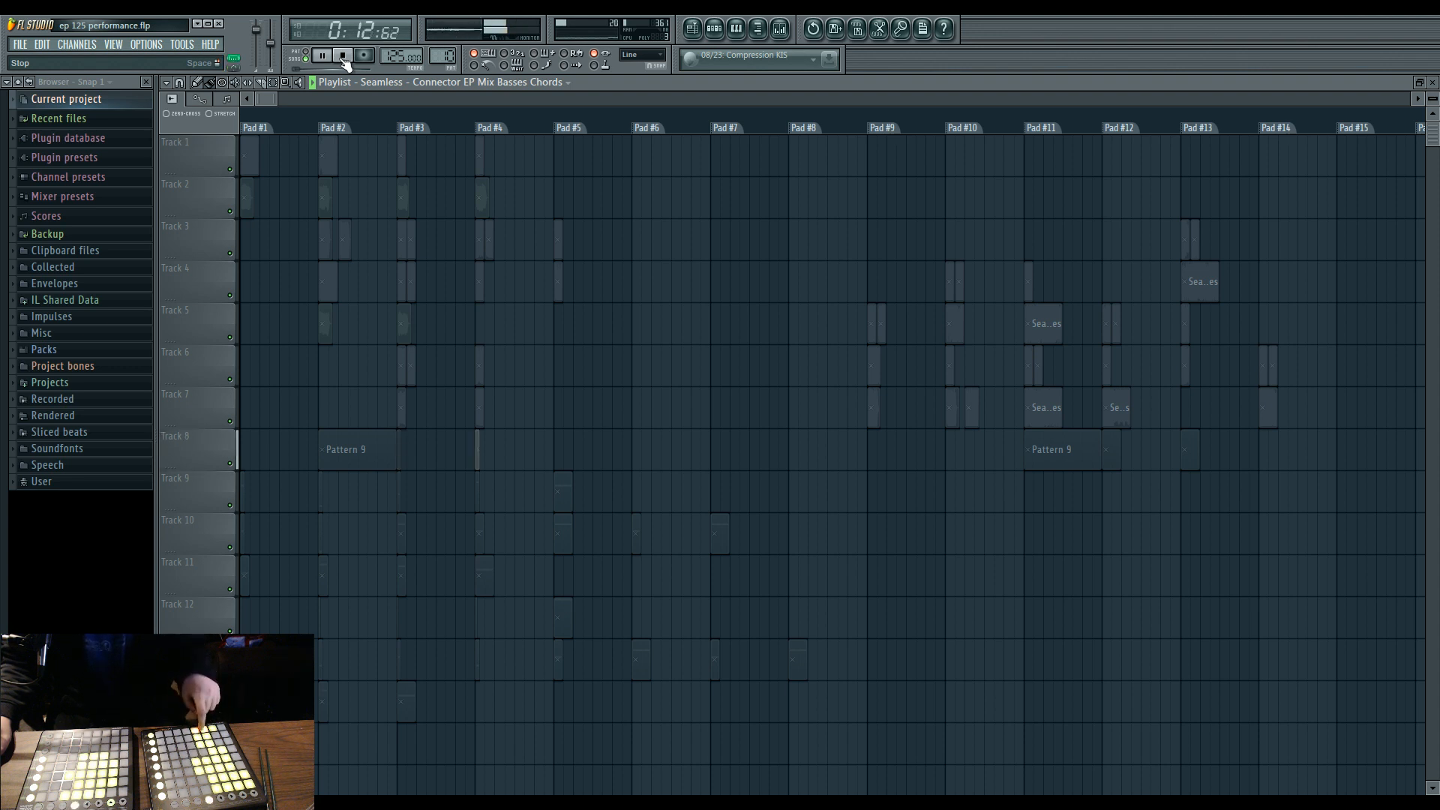
pyautogui.click(348, 65)
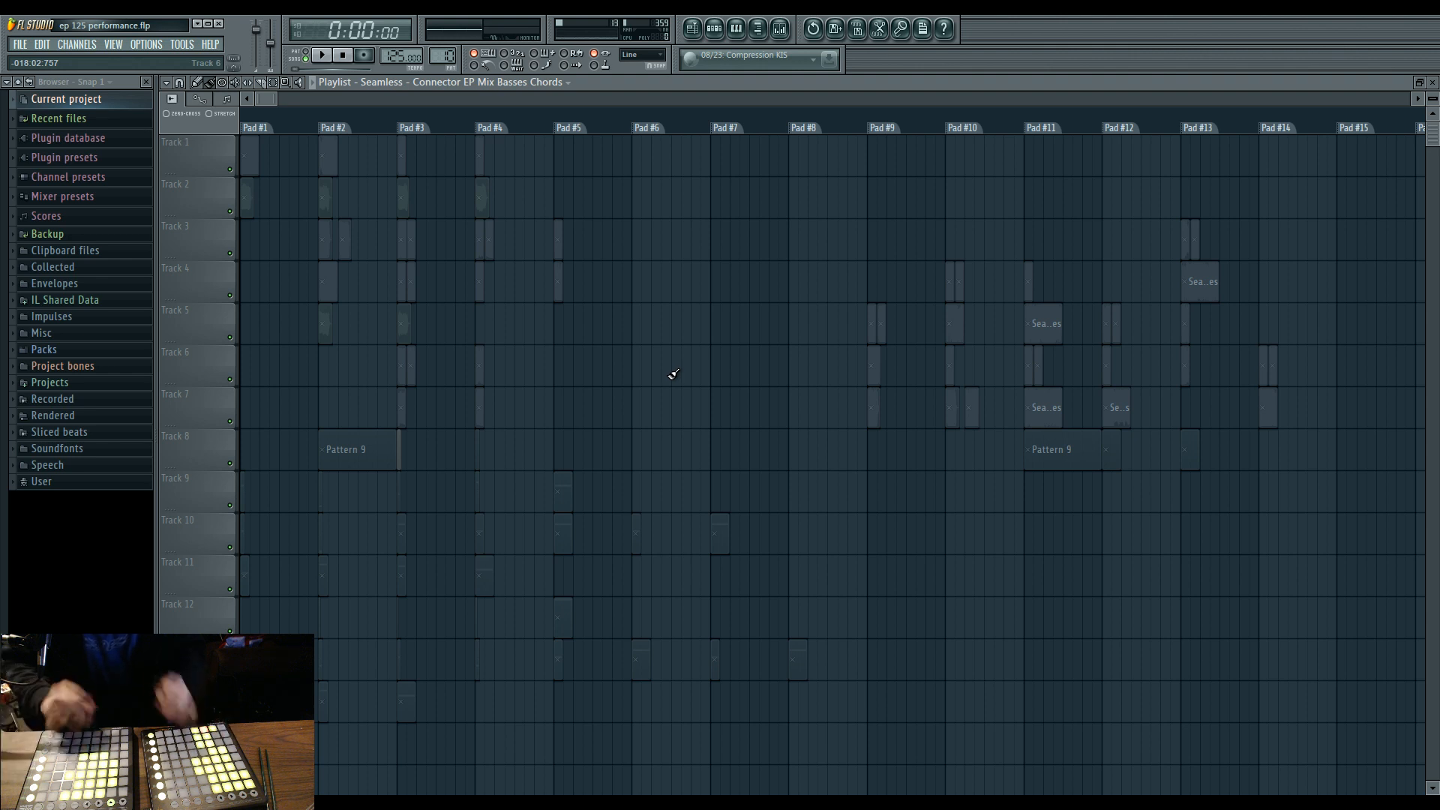
# Examine the pad clips and the Connector EP Mix and Calibrate stem clips placed further along the Playlist timeline.
pyautogui.moveTo(273, 104)
pyautogui.mouseDown()
pyautogui.moveTo(480, 99)
pyautogui.moveTo(261, 99)
pyautogui.mouseUp()
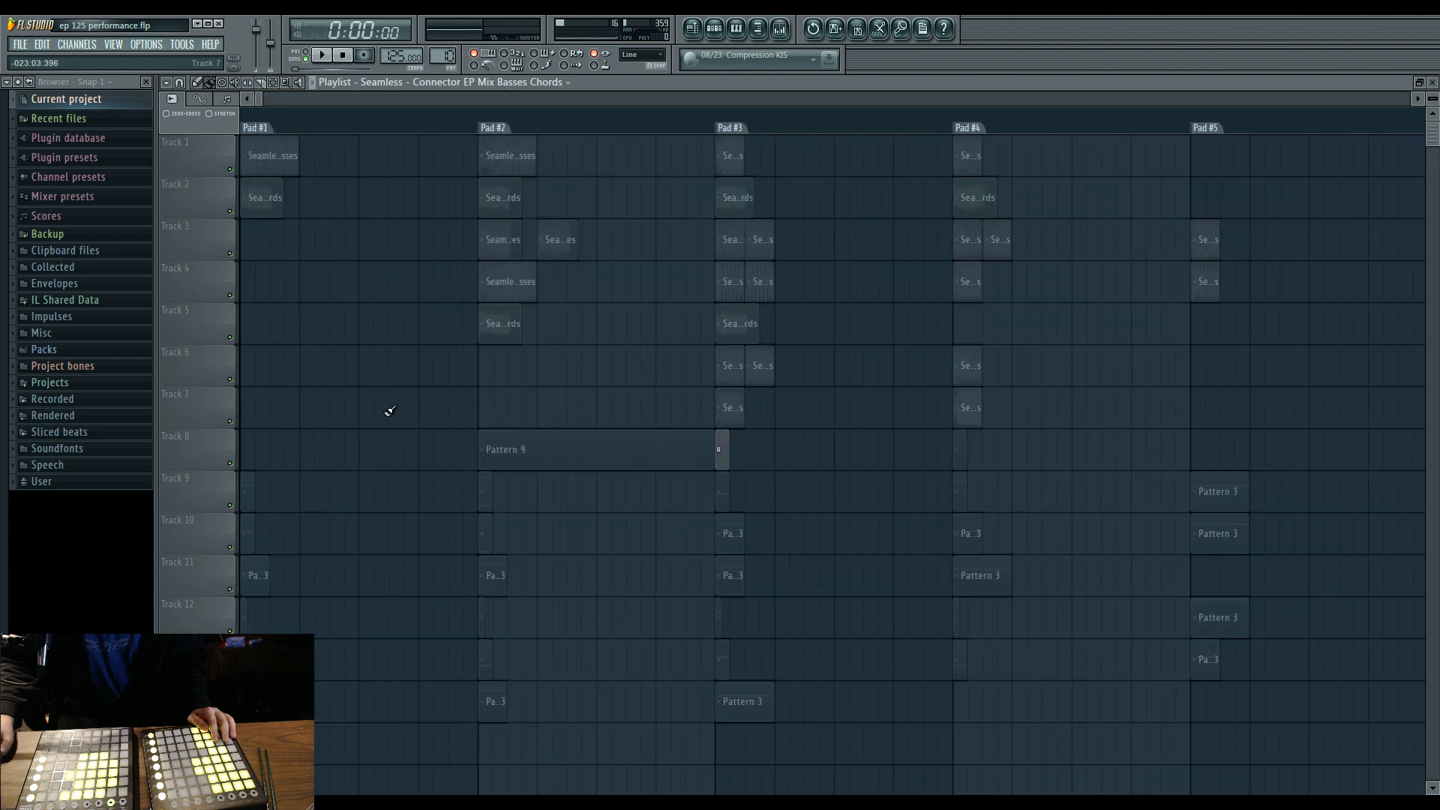
pyautogui.scroll(-8, 390, 411)
pyautogui.scroll(6, 391, 425)
pyautogui.scroll(3, 406, 441)
pyautogui.moveTo(260, 99); pyautogui.dragTo(1392, 80)
pyautogui.scroll(-4, 1188, 390)
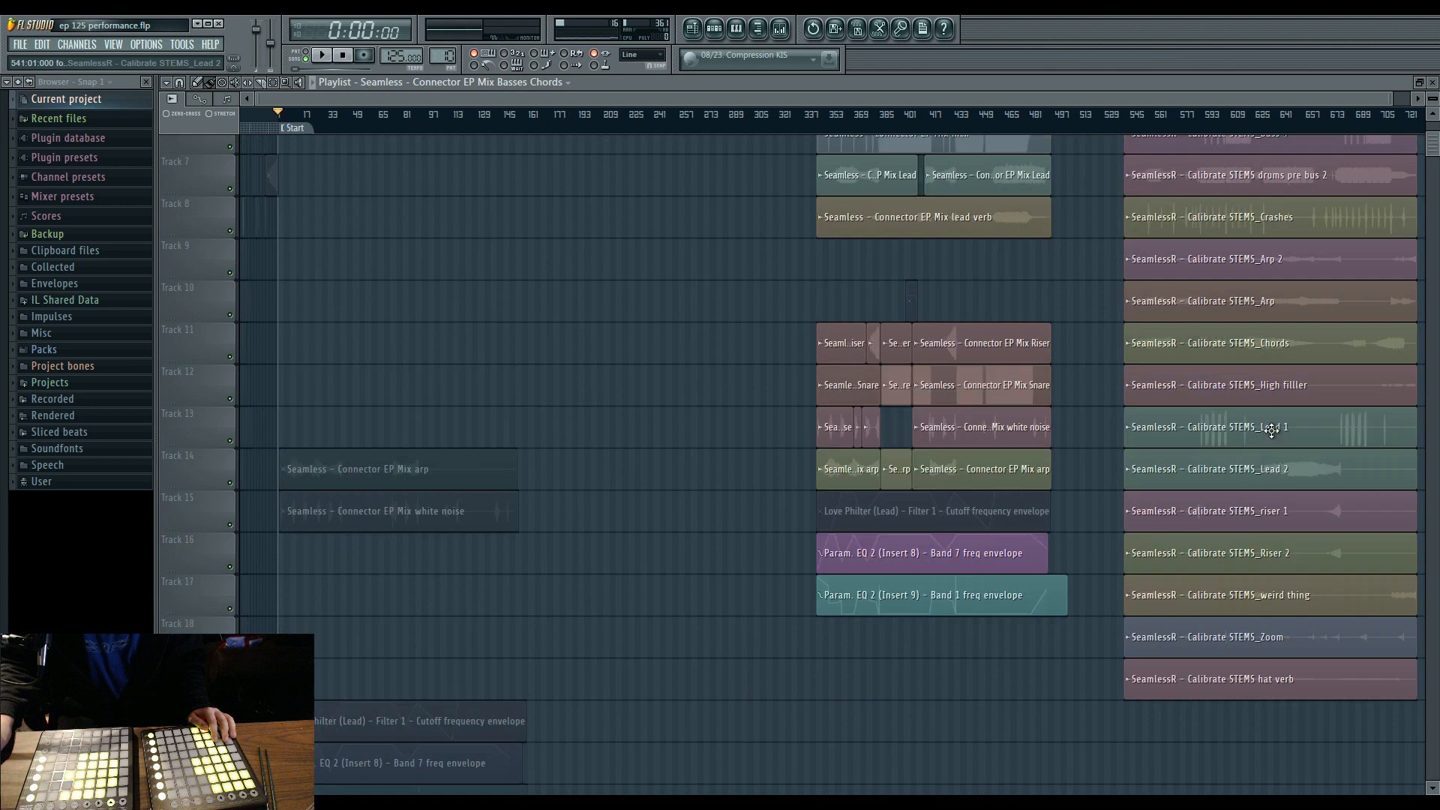
pyautogui.scroll(4, 1186, 400)
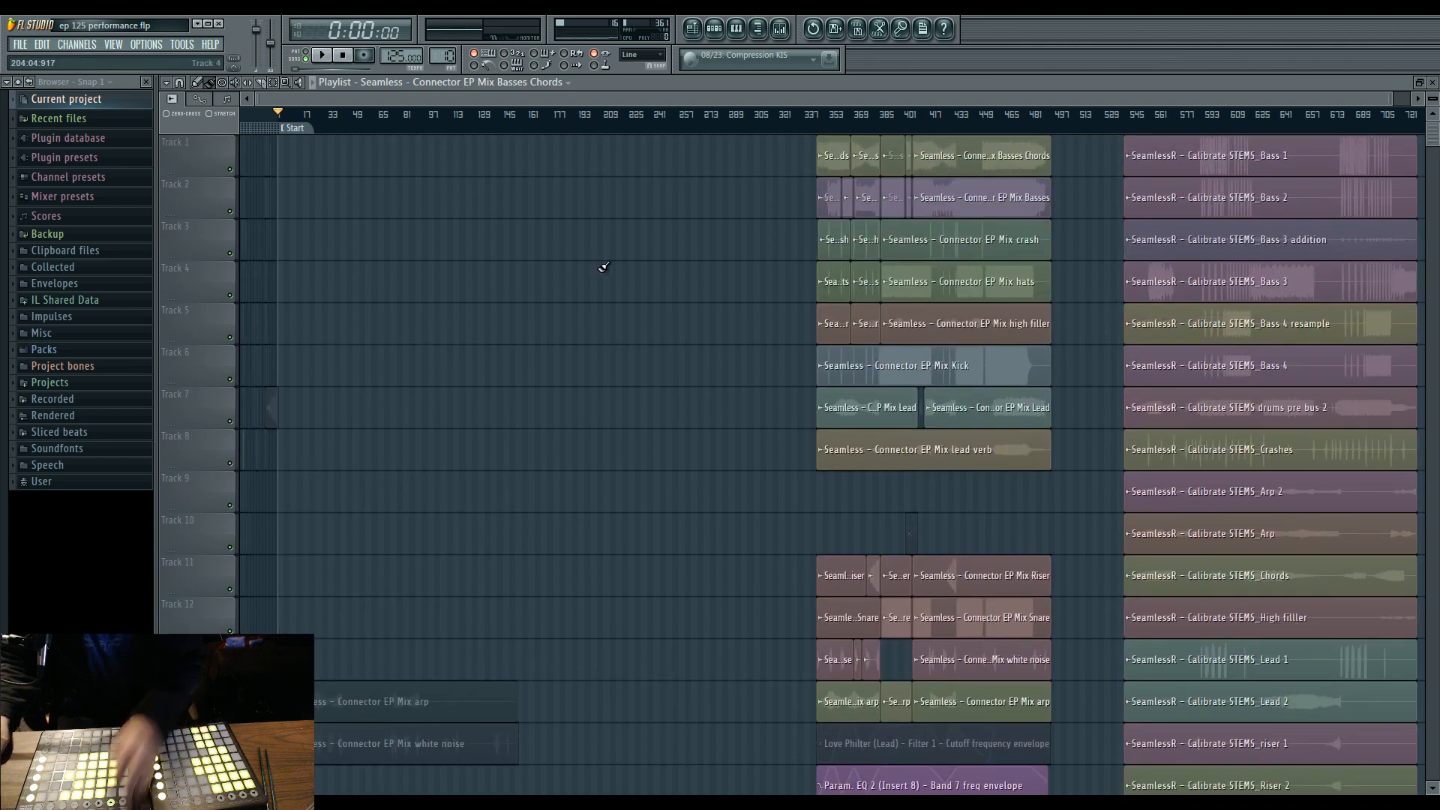
pyautogui.moveTo(1404, 480); pyautogui.dragTo(1131, 488)
pyautogui.scroll(4, 1105, 498)
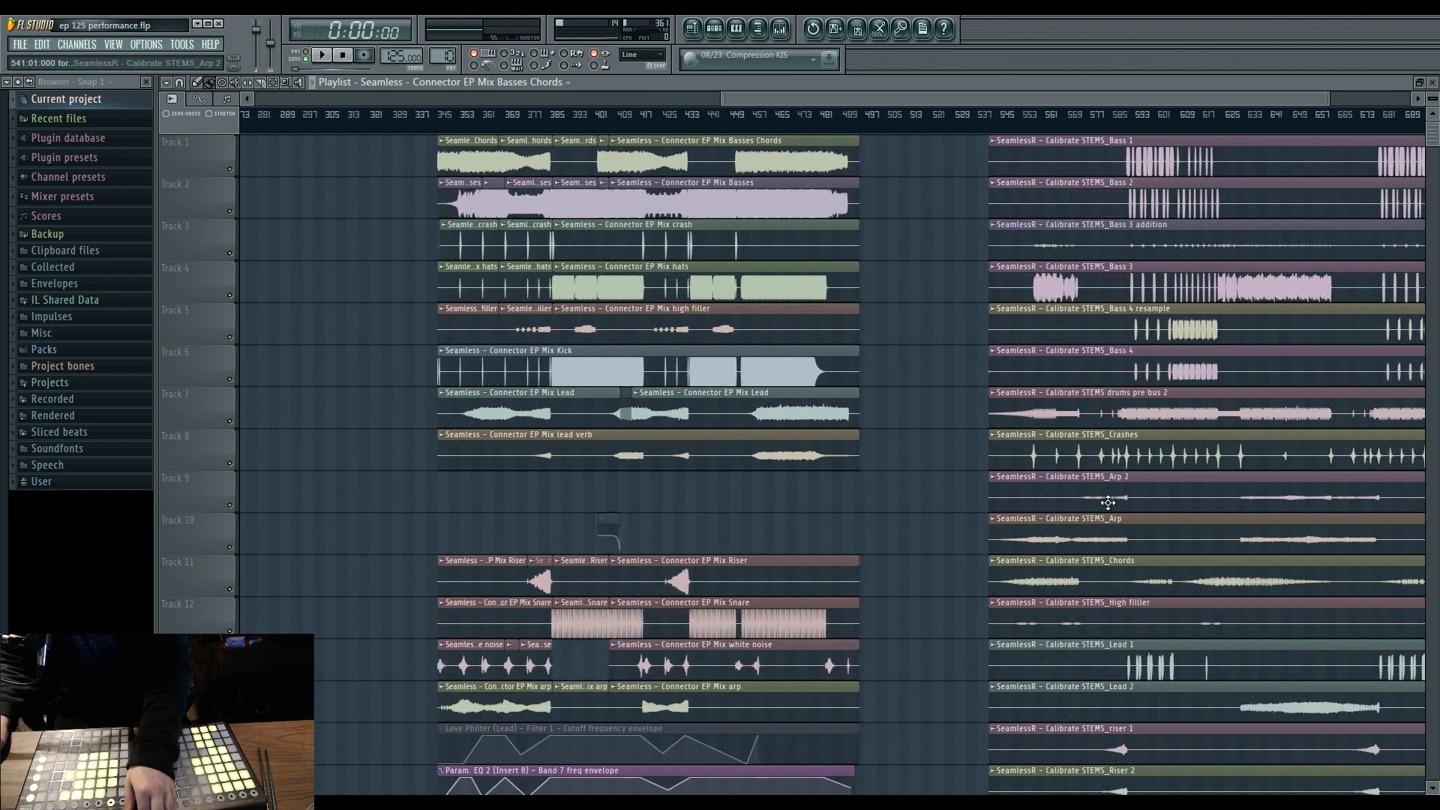
# Place a copy of the Connector EP Mix Basses clip on Track 2 at about bar 809 and play it from about bar 843.
pyautogui.click(778, 207)
pyautogui.hscroll(5, 930, 267)
pyautogui.click(941, 204)
pyautogui.click(1034, 114)
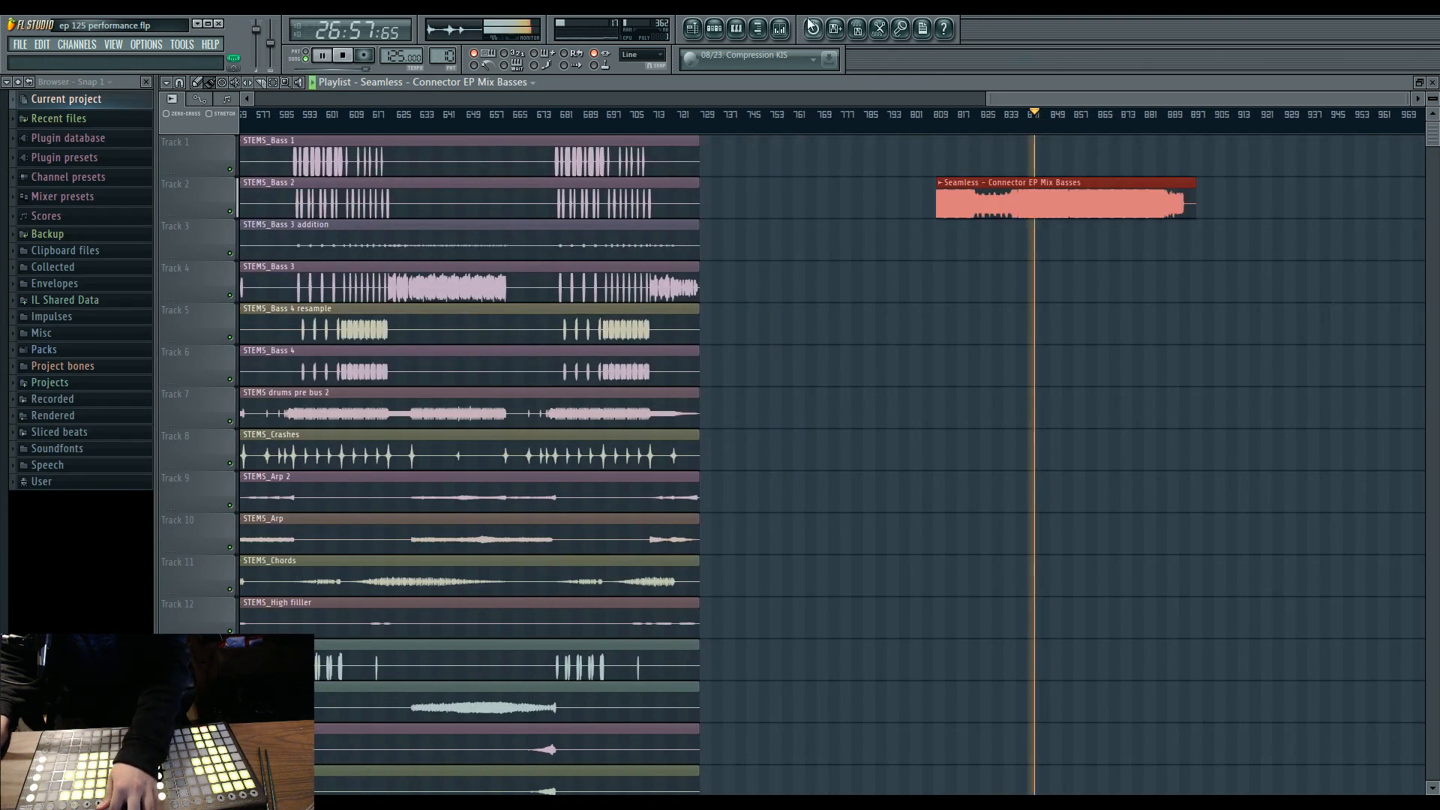
# Check the effect slots of mixer Insert 2, Insert 1 and Insert 9 during playback, and return to the Playlist.
pyautogui.click(780, 28)
pyautogui.click(320, 462)
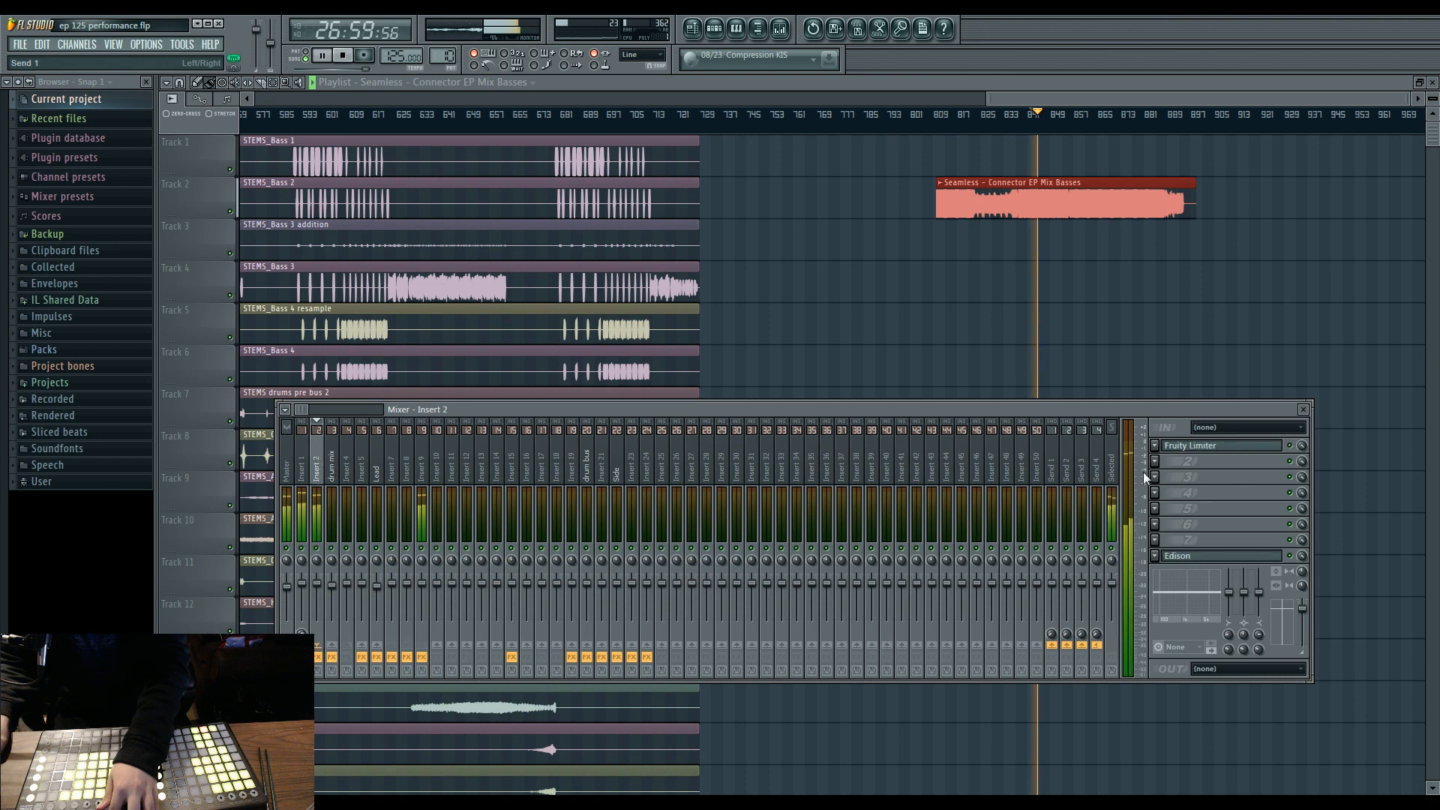
pyautogui.click(301, 465)
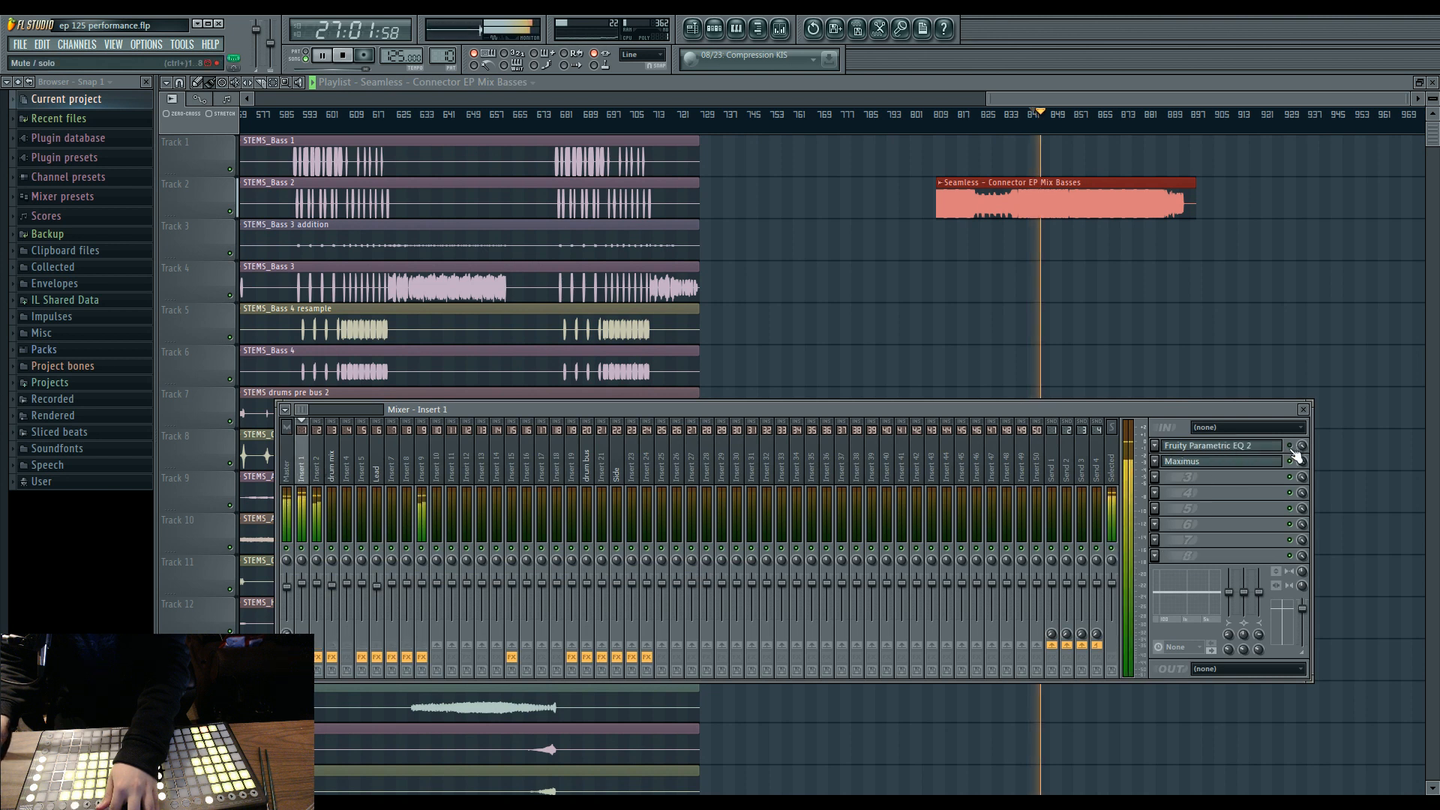
pyautogui.click(424, 467)
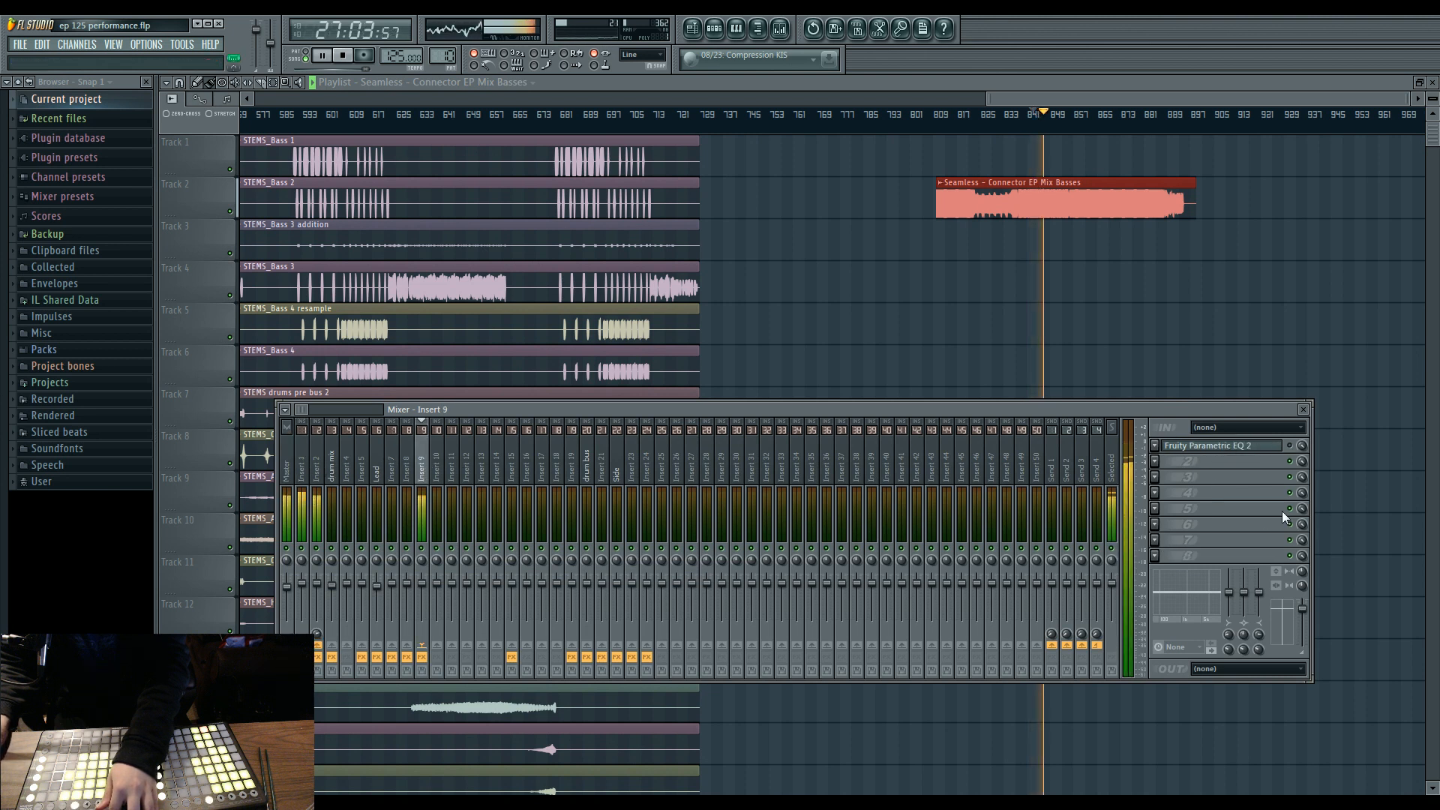
pyautogui.keyDown('ctrl'); pyautogui.click(1091, 267); pyautogui.keyUp('ctrl')
# Inspect the waveform of the Basses clip on Track 2 up close during playback, and stop playback.
pyautogui.scroll(5, 1093, 267)
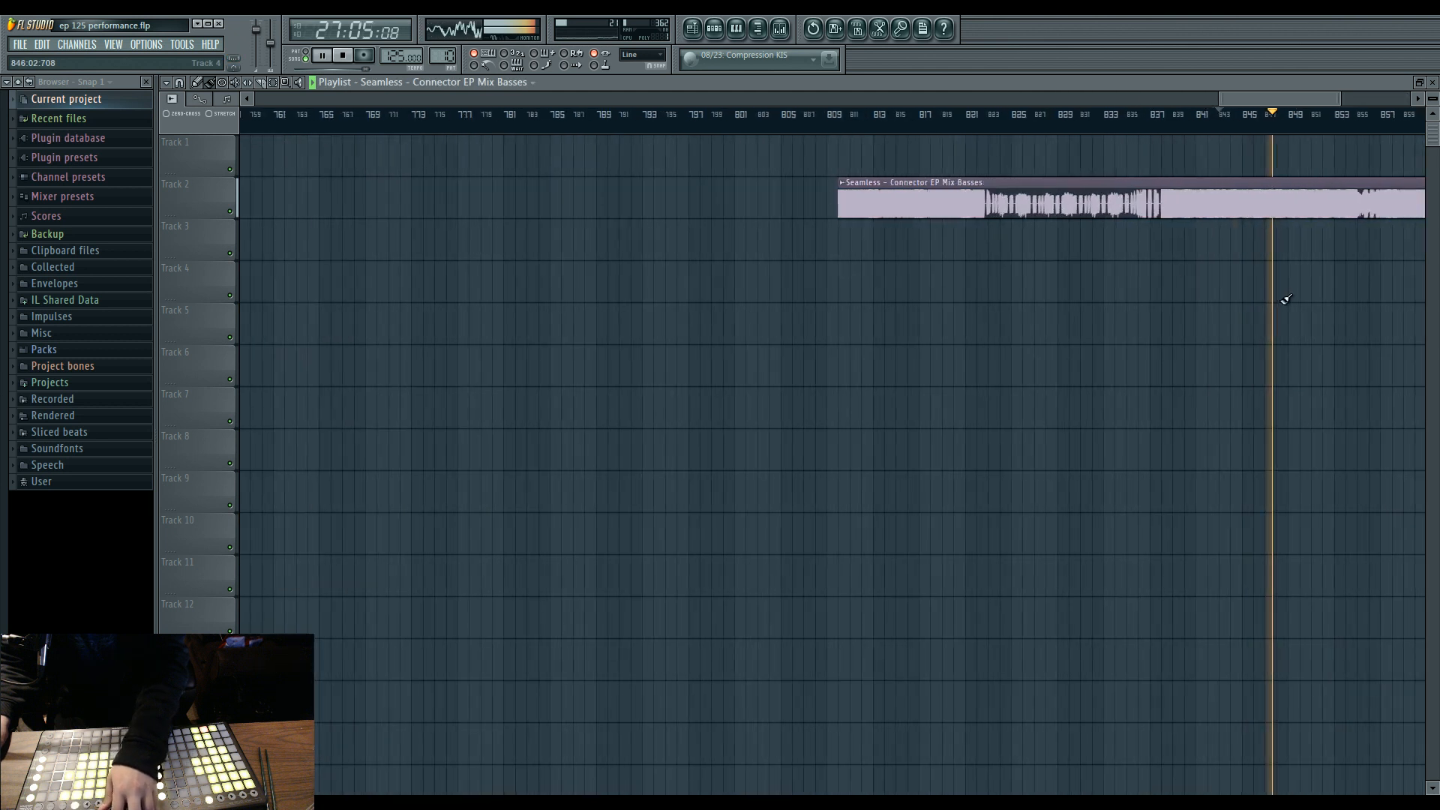
pyautogui.scroll(8, 791, 299)
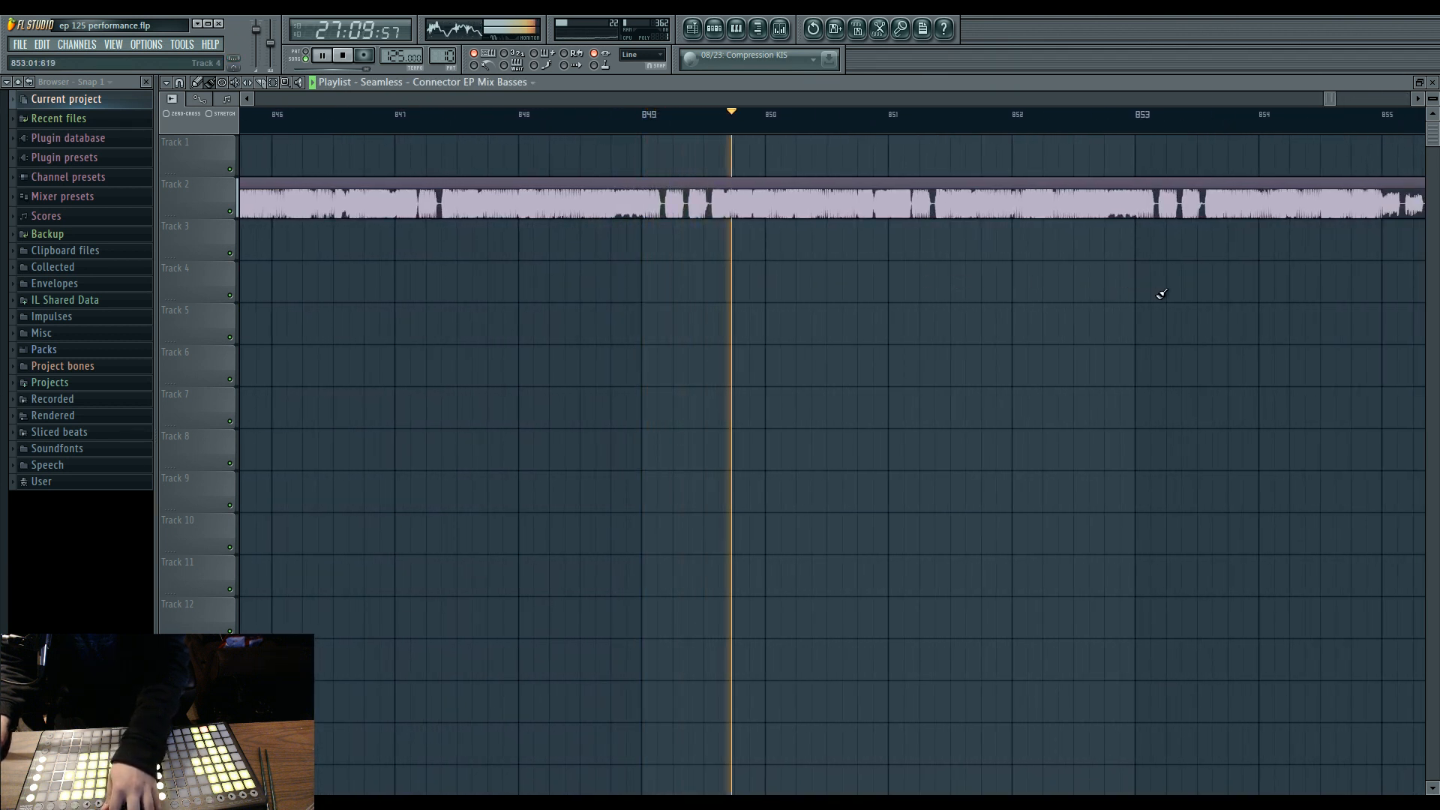
pyautogui.scroll(-4, 1016, 303)
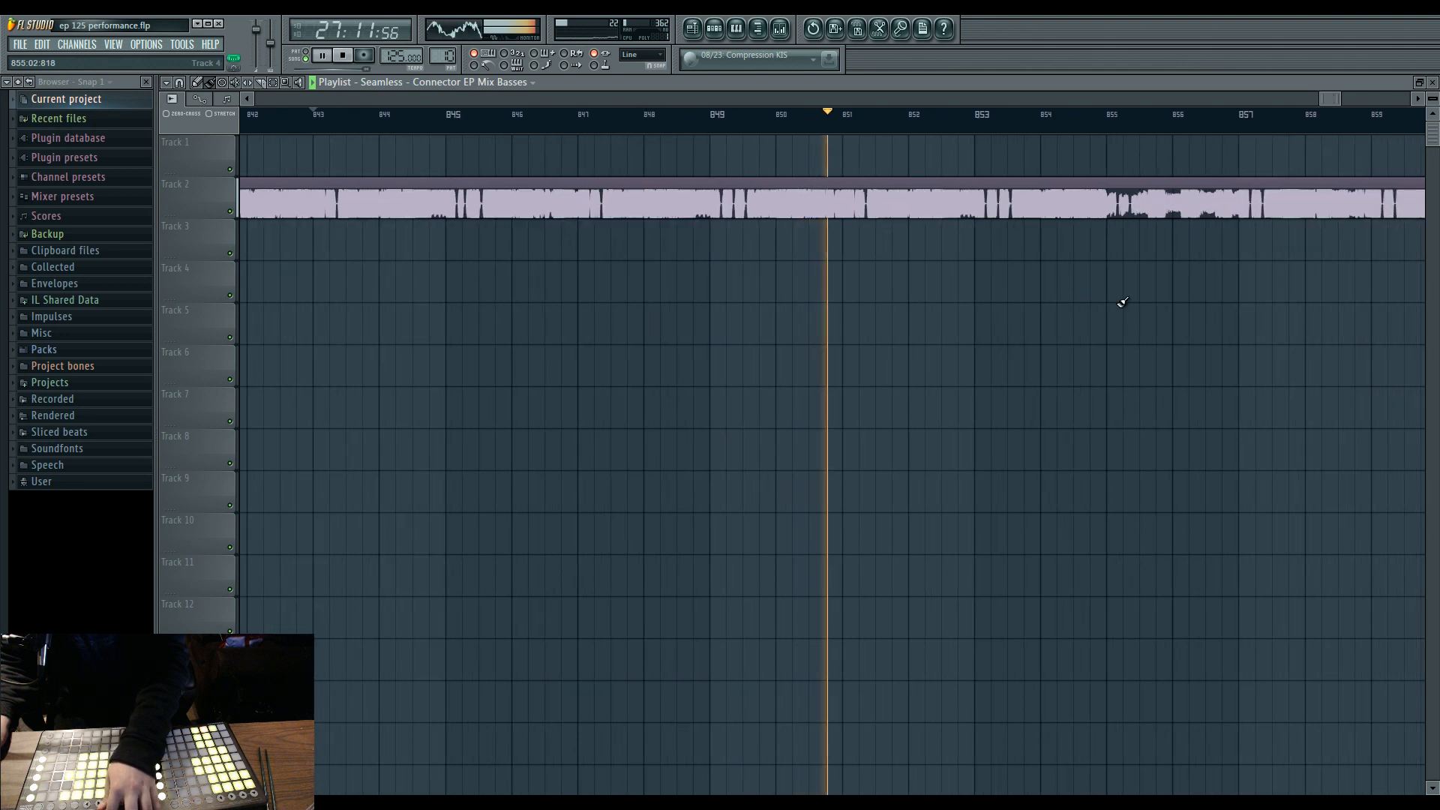
pyautogui.press('space')
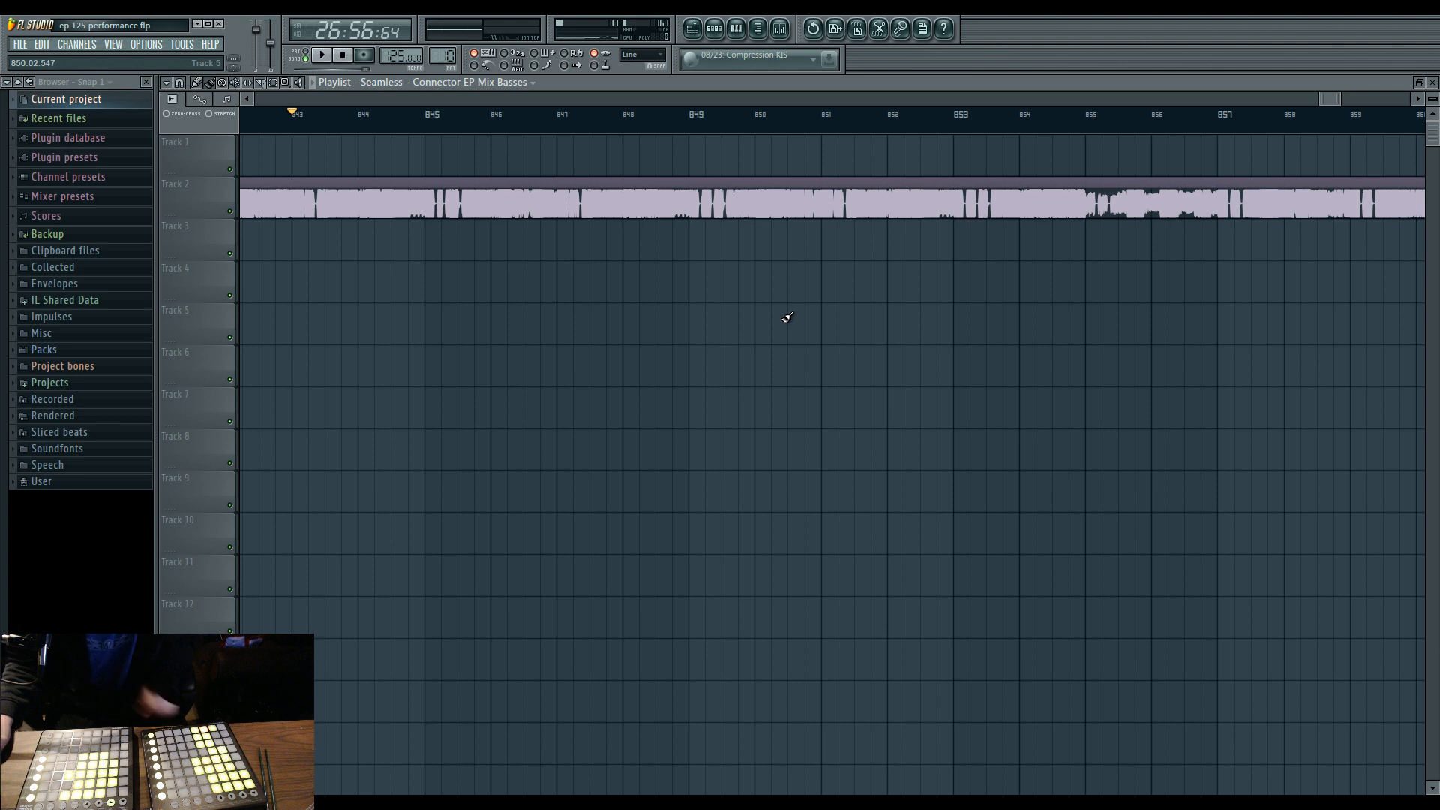
# Start a new empty project in place of the performance project.
pyautogui.click(20, 48)
pyautogui.click(27, 61)
pyautogui.click(757, 453)
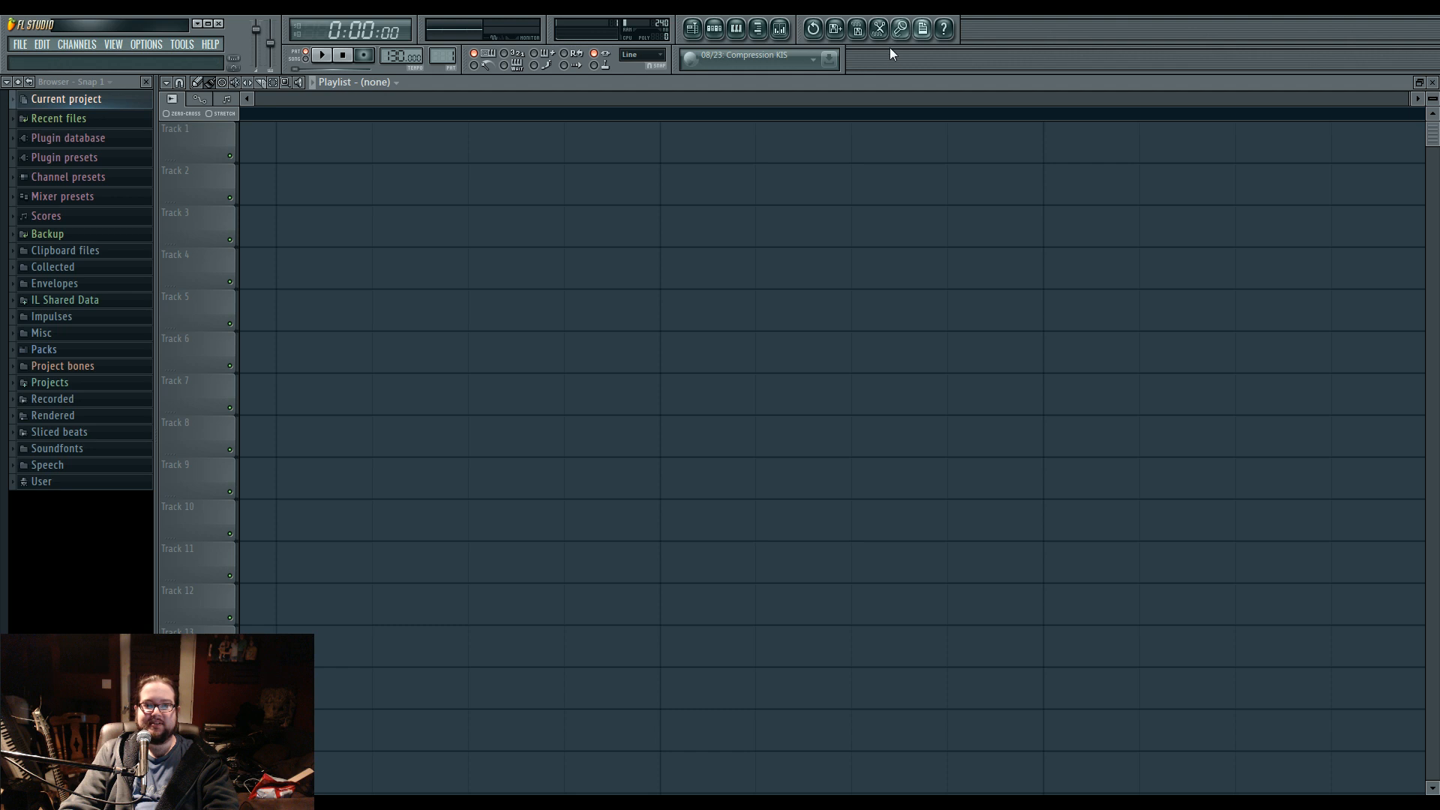
pyautogui.scroll(-10, 717, 331)
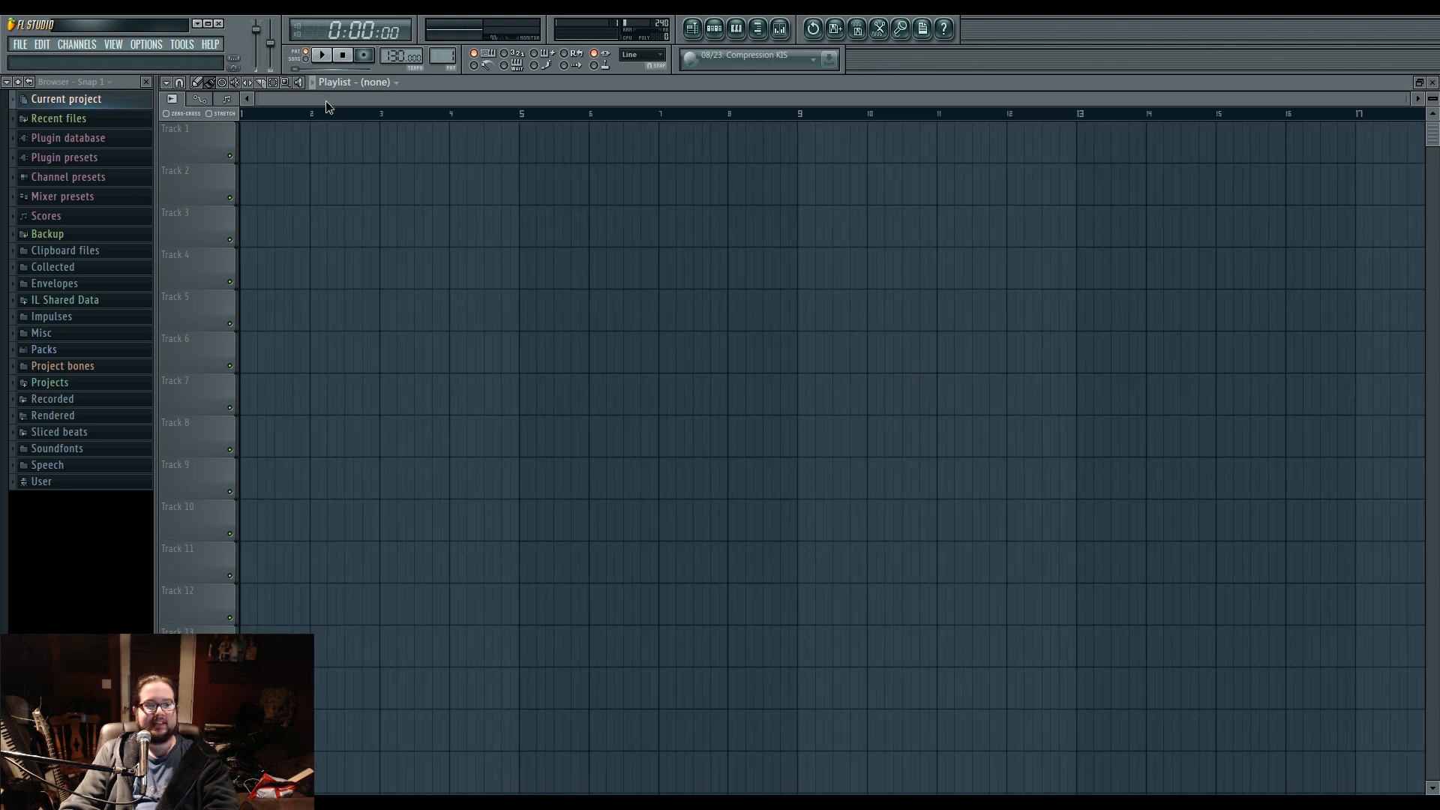
pyautogui.scroll(-1, 561, 343)
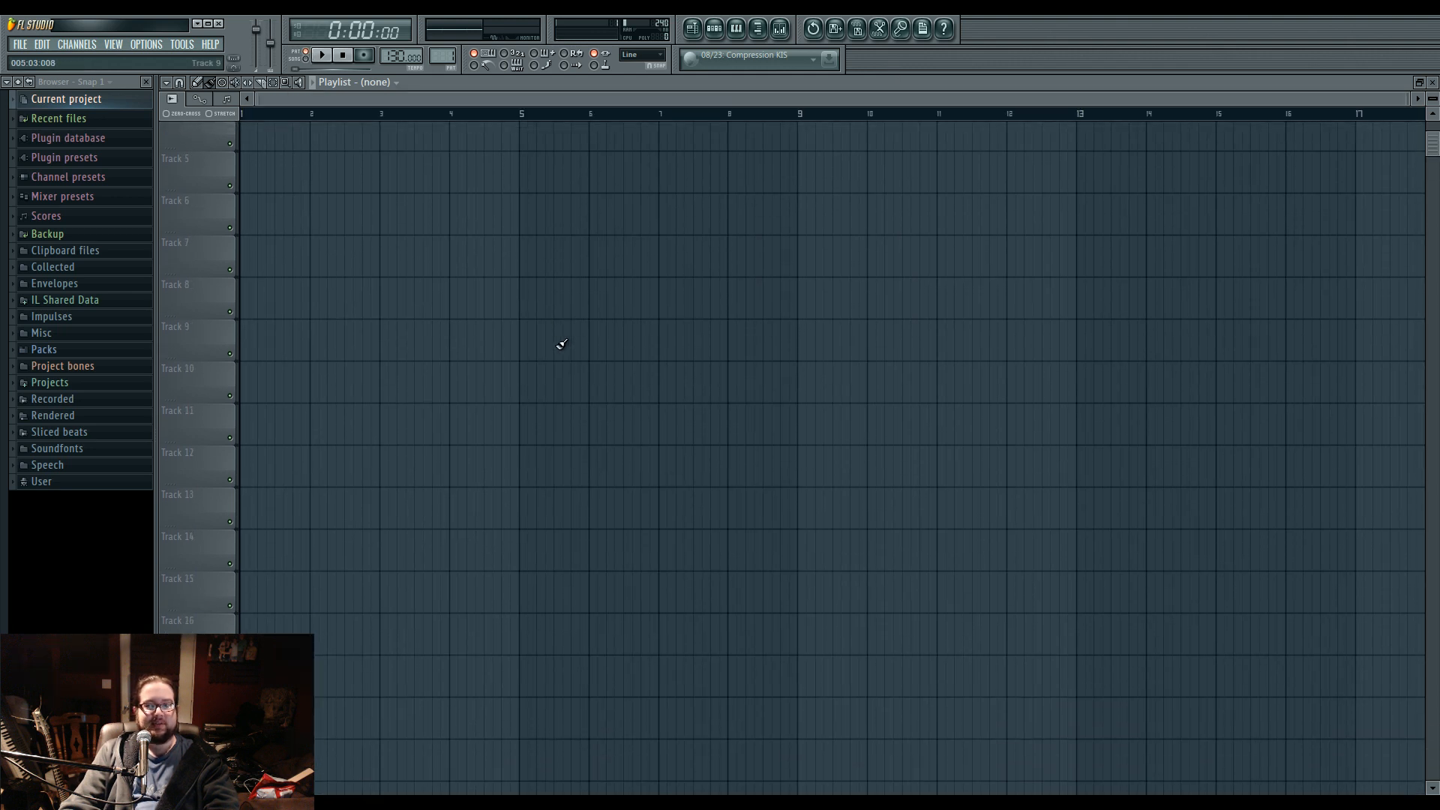
# Add a 3xOsc channel in the step sequencer and reset the coarse pitch of oscillators 2 and 3.
pyautogui.click(714, 28)
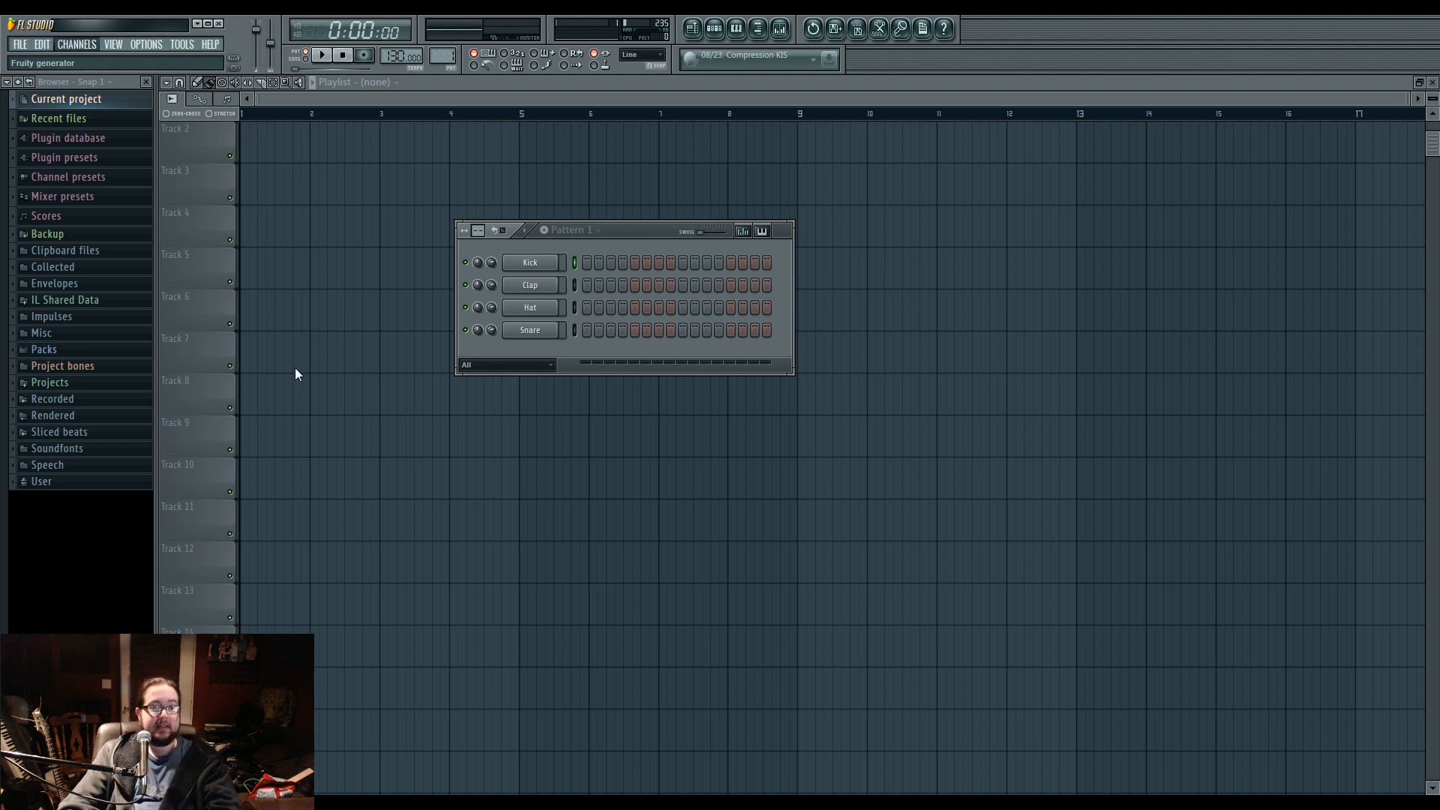
pyautogui.click(296, 208)
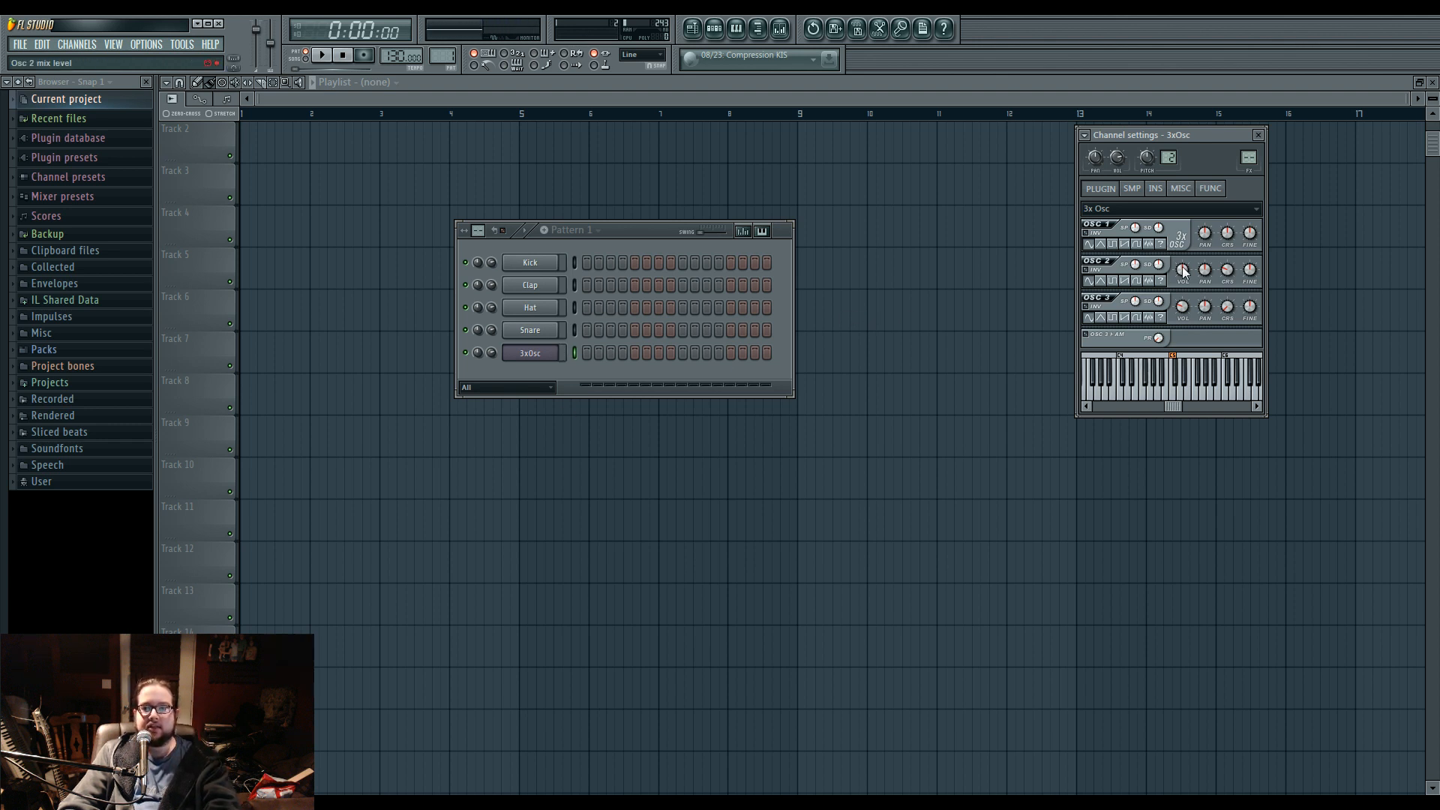
pyautogui.keyDown('alt'); pyautogui.click(1229, 268); pyautogui.keyUp('alt')
pyautogui.keyDown('alt'); pyautogui.click(1228, 306); pyautogui.keyUp('alt')
# Set oscillators 2 and 3 to the saw waveform and try saw and sine on oscillator 1, auditioning notes between changes.
pyautogui.press('v')
pyautogui.press('c')
pyautogui.press('b')
pyautogui.click(1125, 317)
pyautogui.press('c')
pyautogui.click(1125, 281)
pyautogui.click(1123, 244)
pyautogui.press('c')
pyautogui.press('x')
pyautogui.press('c')
pyautogui.click(1089, 246)
pyautogui.press('c')
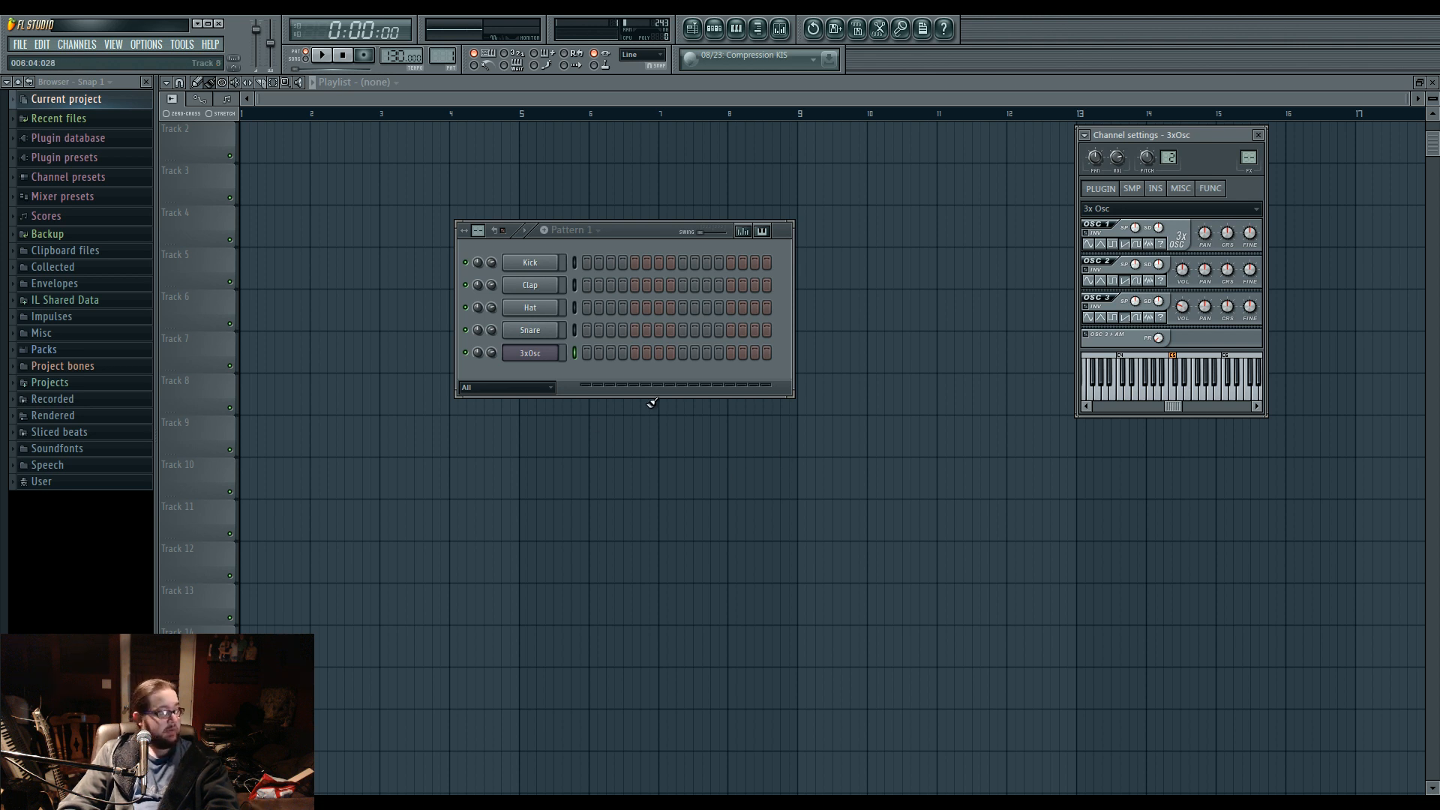
pyautogui.click(546, 360)
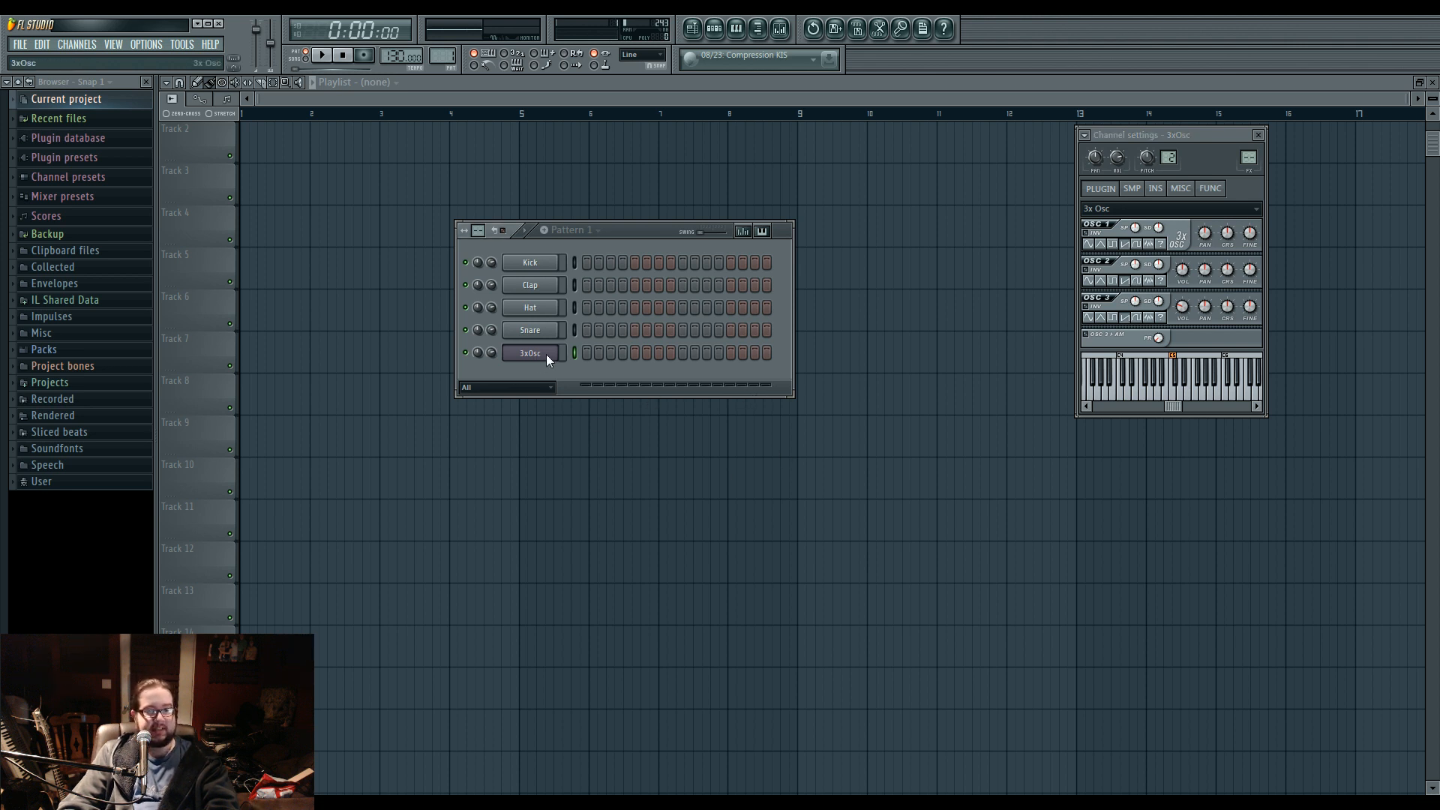
# Draw a one-bar E1 note at the start of the 3xOsc channel's piano roll.
pyautogui.press('F7')
pyautogui.scroll(-8, 472, 402)
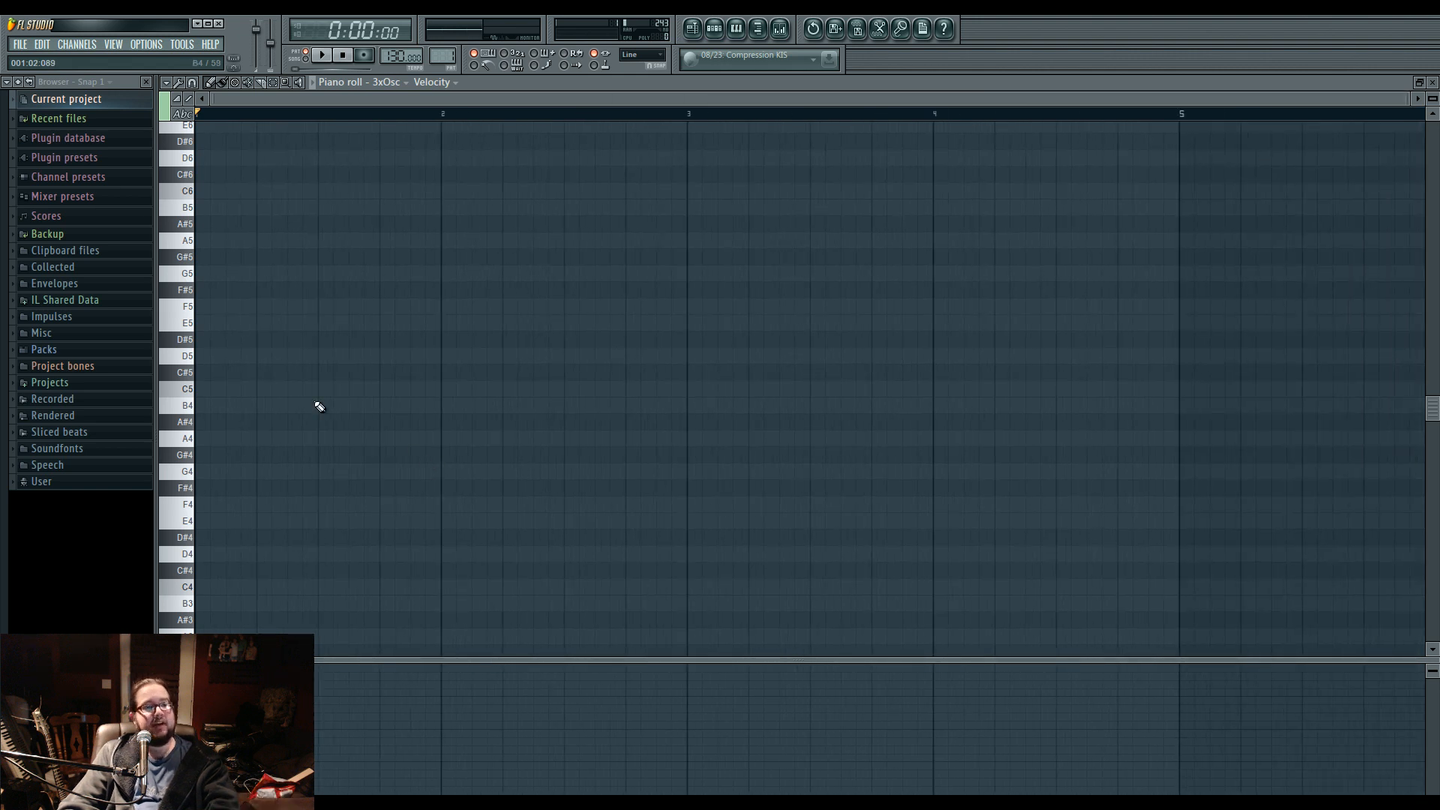
pyautogui.click(193, 339)
pyautogui.scroll(-8, 210, 553)
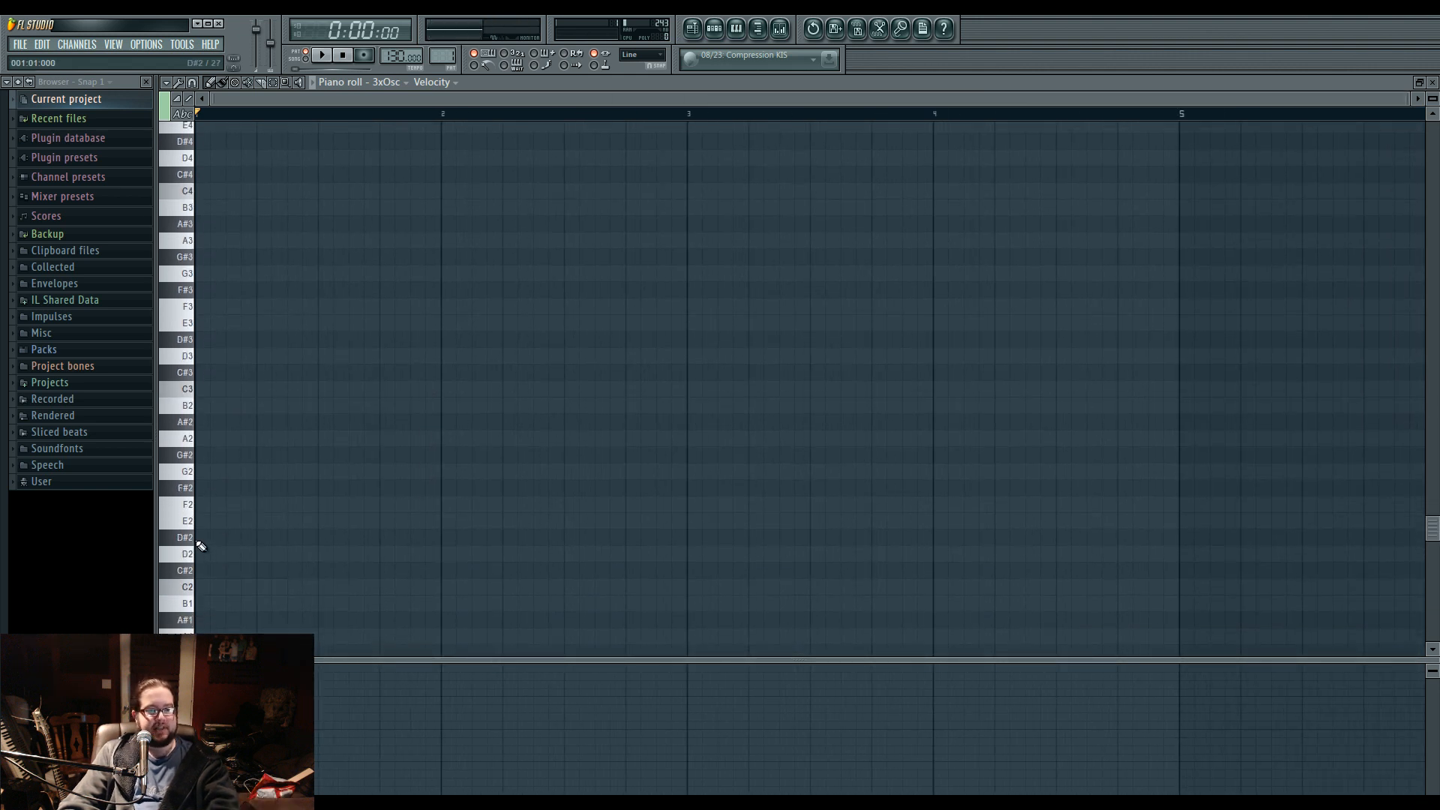
pyautogui.click(194, 522)
pyautogui.scroll(-3, 196, 522)
pyautogui.click(227, 573)
pyautogui.moveTo(227, 577); pyautogui.dragTo(438, 578)
pyautogui.click(441, 588)
pyautogui.rightClick(442, 587)
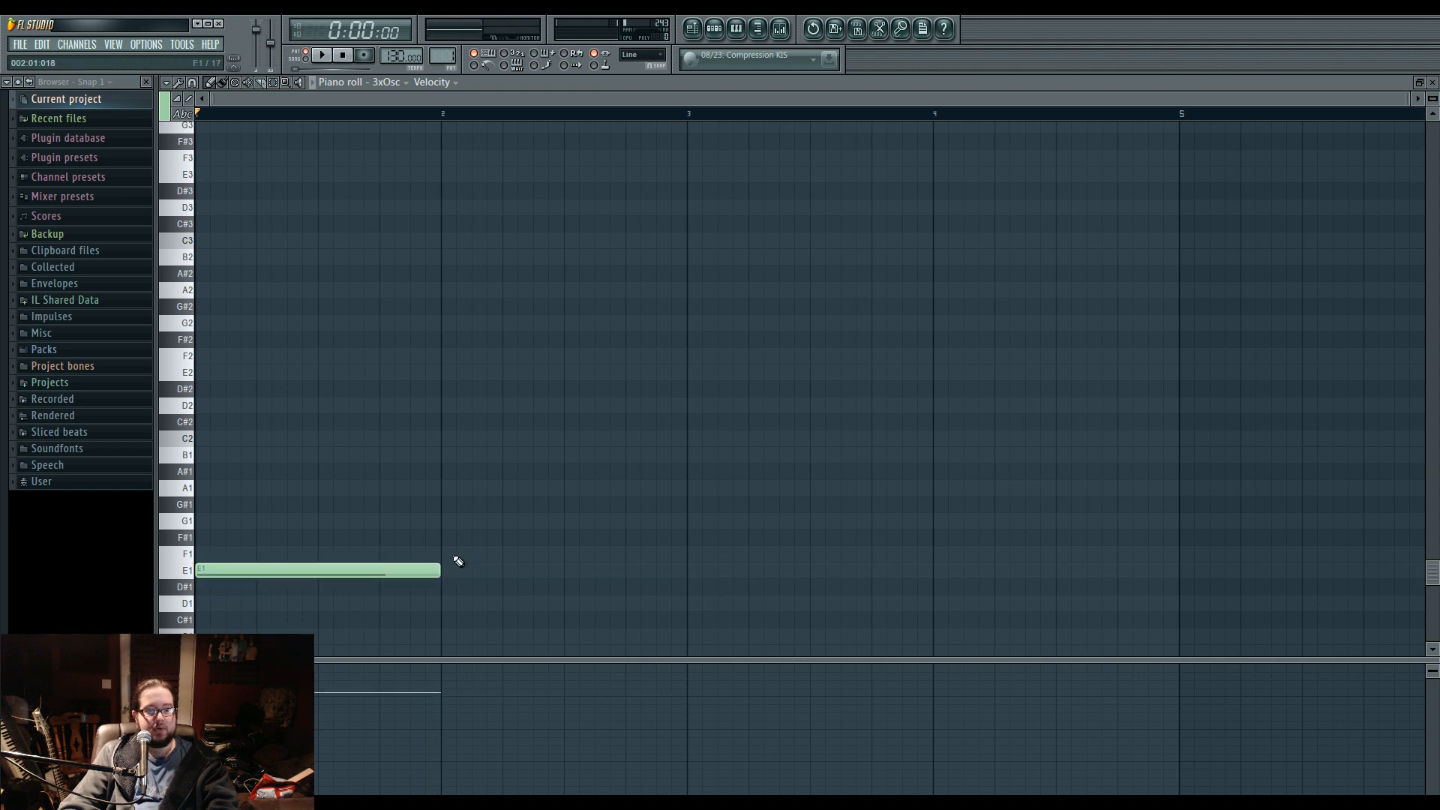
# Turn oscillator 3's volume down to 0% in 3xOsc and raise oscillator 1's fine pitch during playback, and stop playback.
pyautogui.click(714, 28)
pyautogui.click(530, 353)
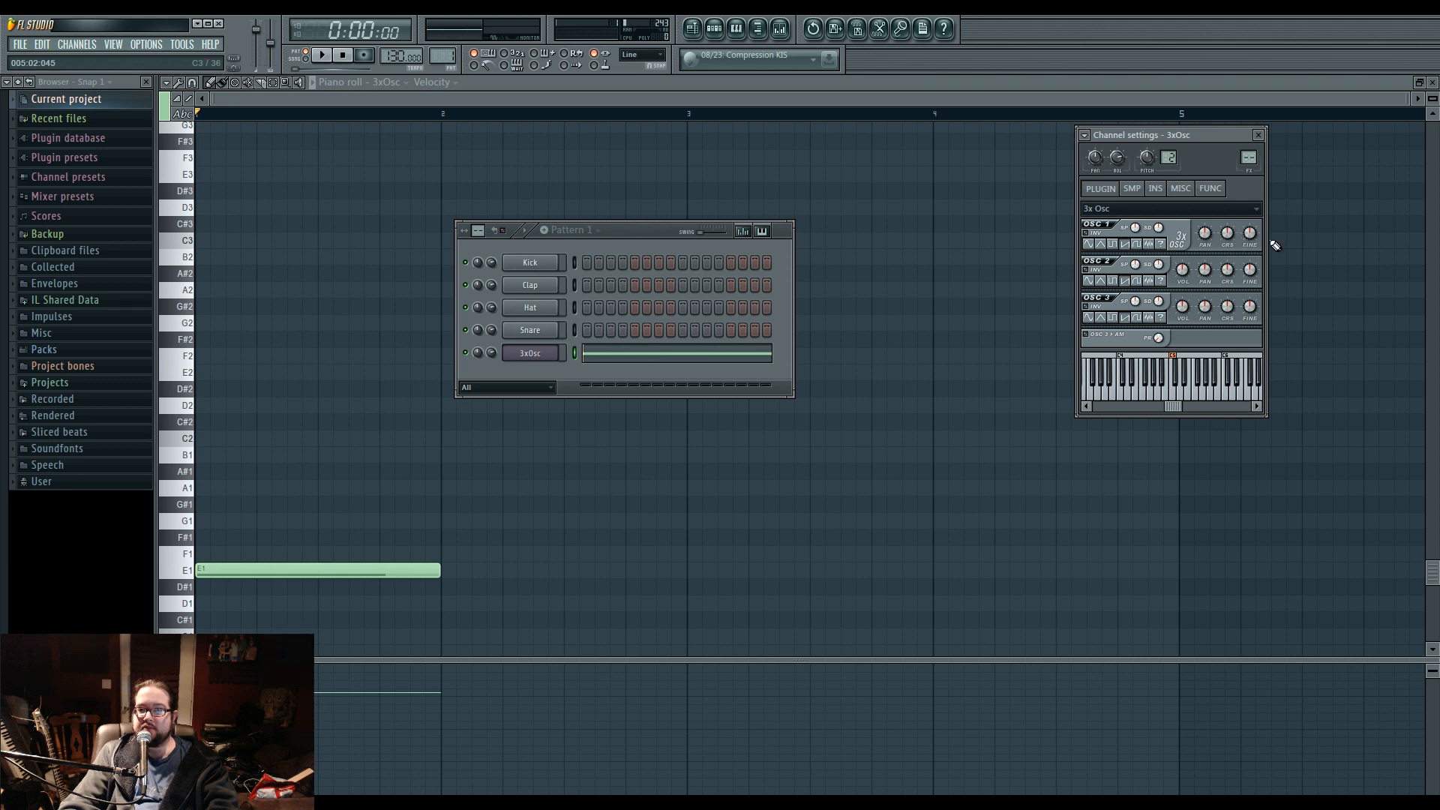
pyautogui.moveTo(1177, 312); pyautogui.dragTo(1177, 339)
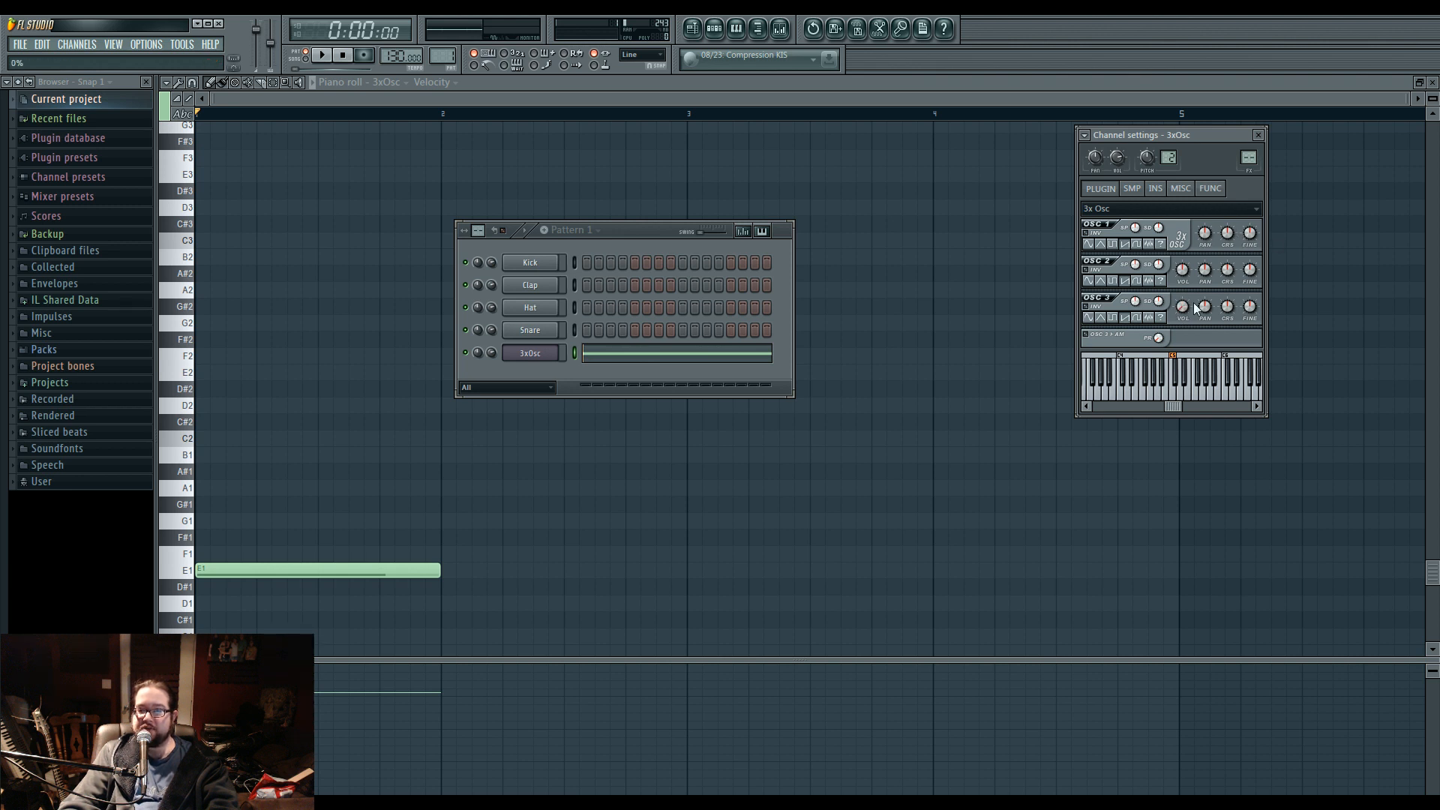
pyautogui.press('space')
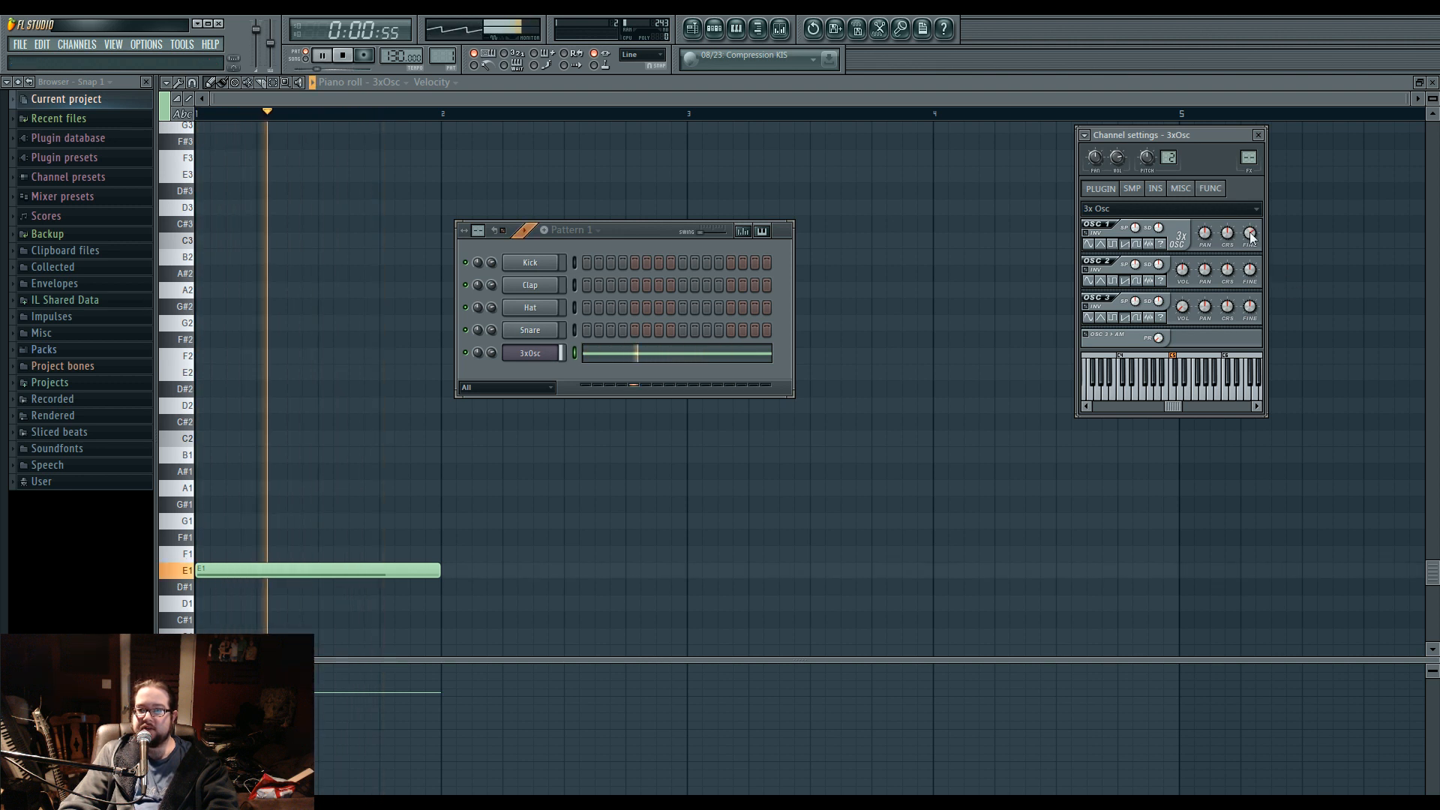
pyautogui.moveTo(1251, 237); pyautogui.dragTo(1252, 187)
pyautogui.press('space')
pyautogui.moveTo(178, 278); pyautogui.dragTo(200, 405)
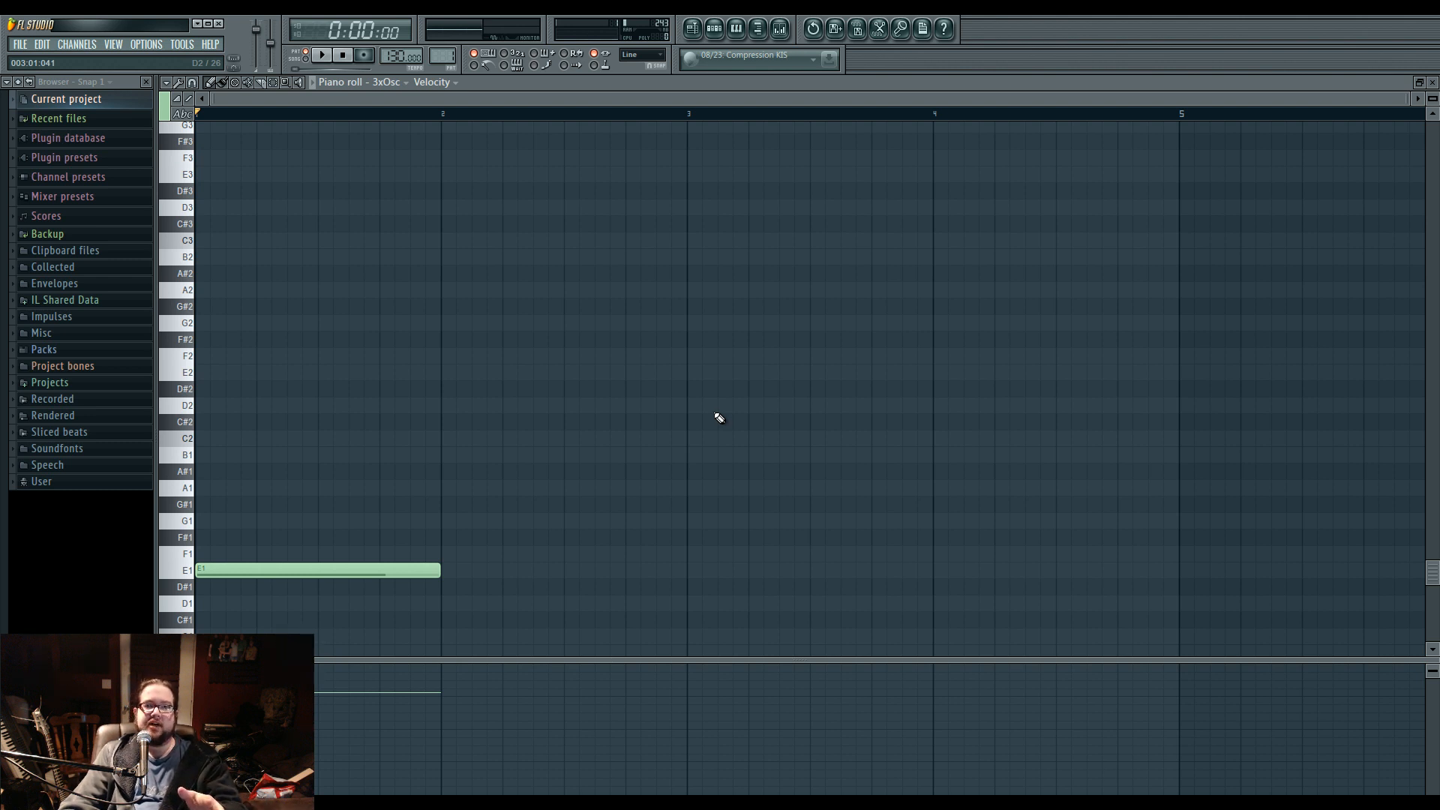
# Route the 3xOsc channel to Mixer Insert 1 and load Fruity Chorus in its first effect slot.
pyautogui.click(780, 29)
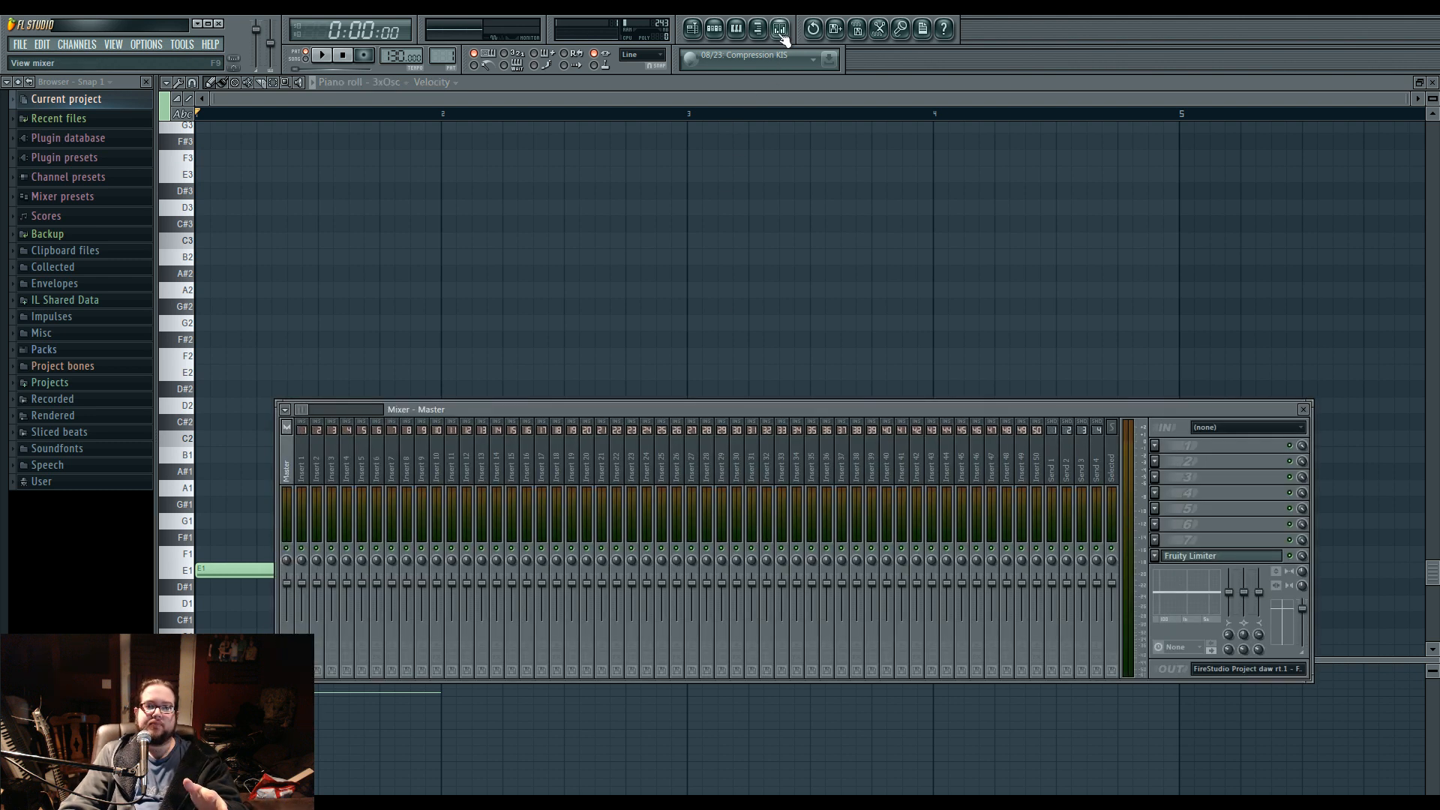
pyautogui.click(302, 458)
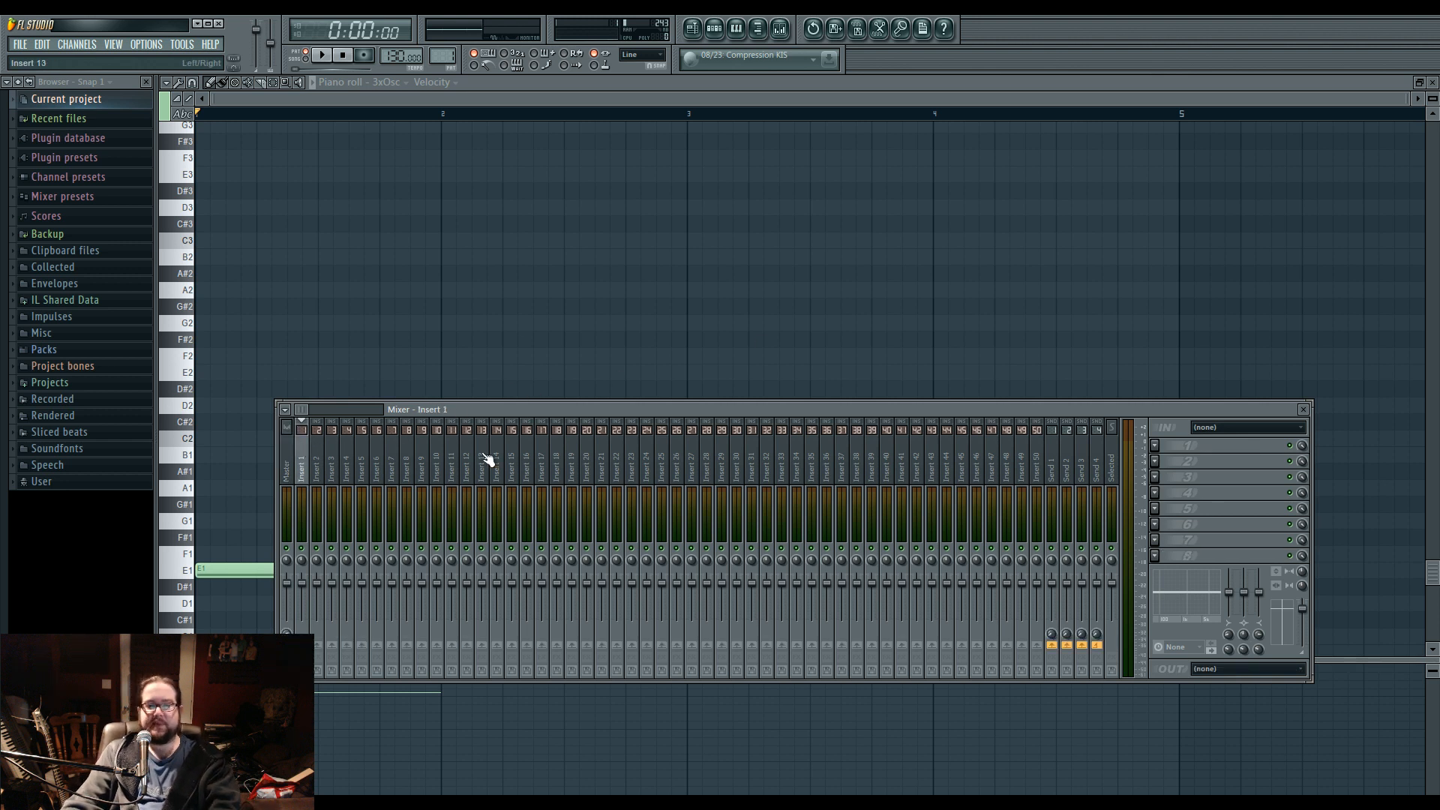
pyautogui.click(714, 28)
pyautogui.click(540, 359)
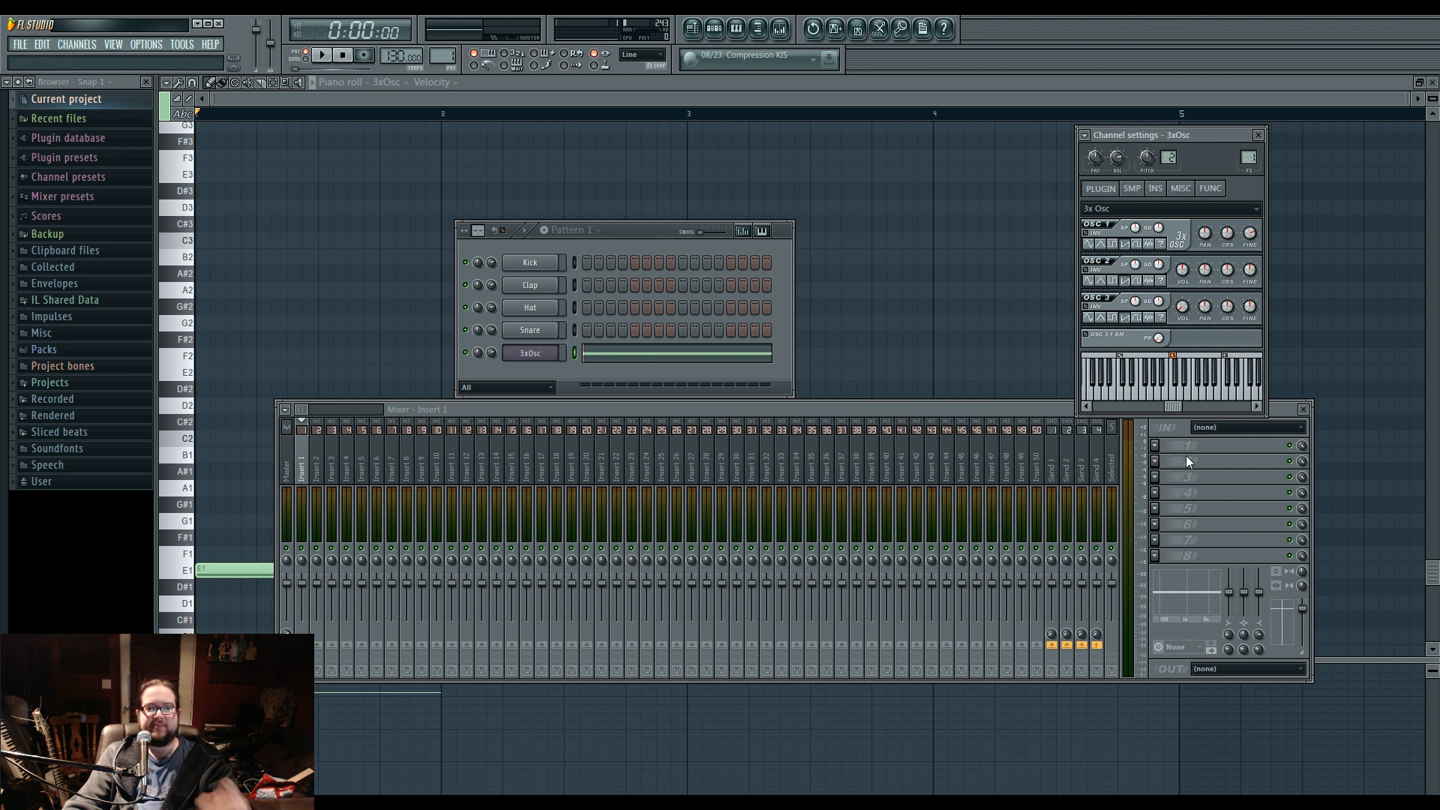
pyautogui.click(1161, 447)
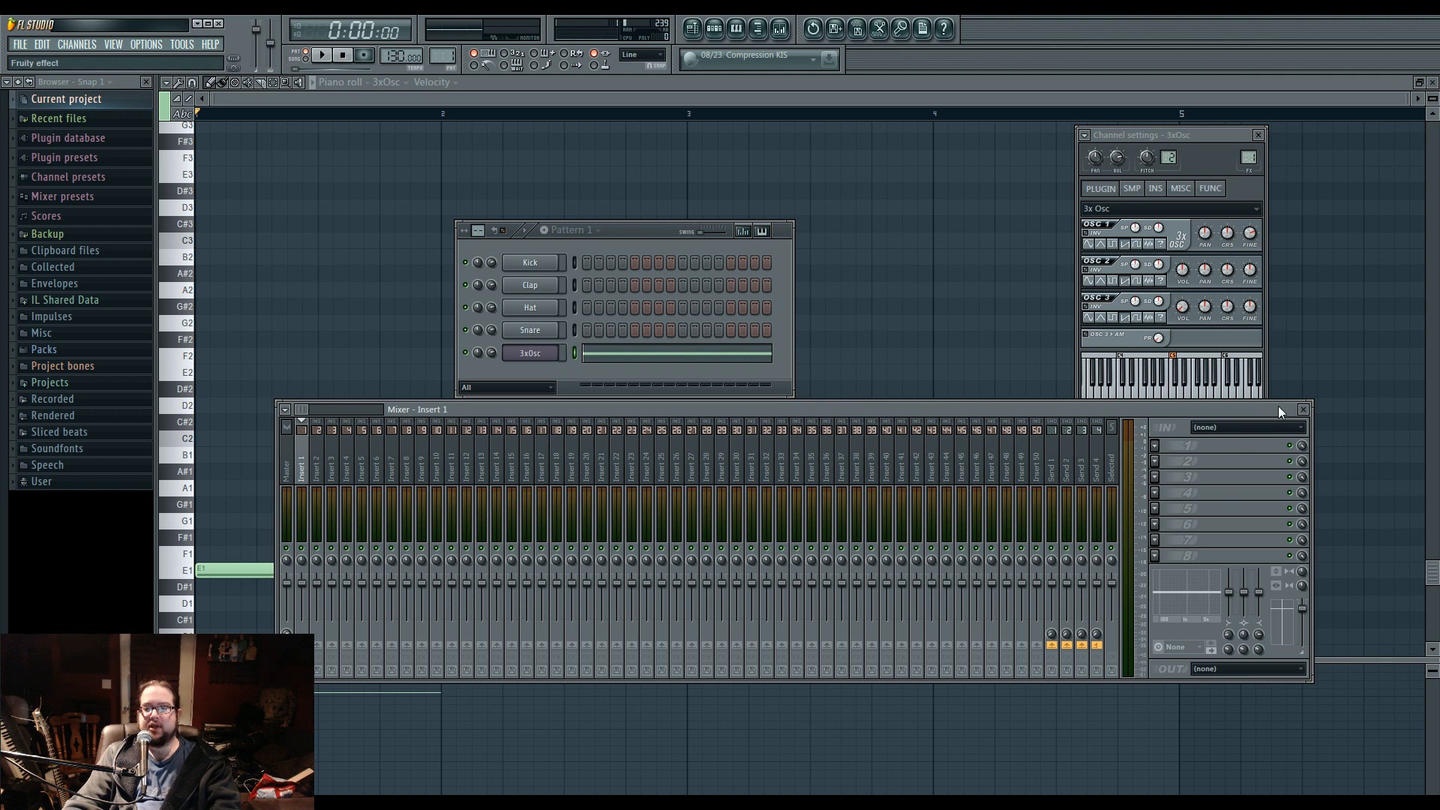
pyautogui.click(1301, 251)
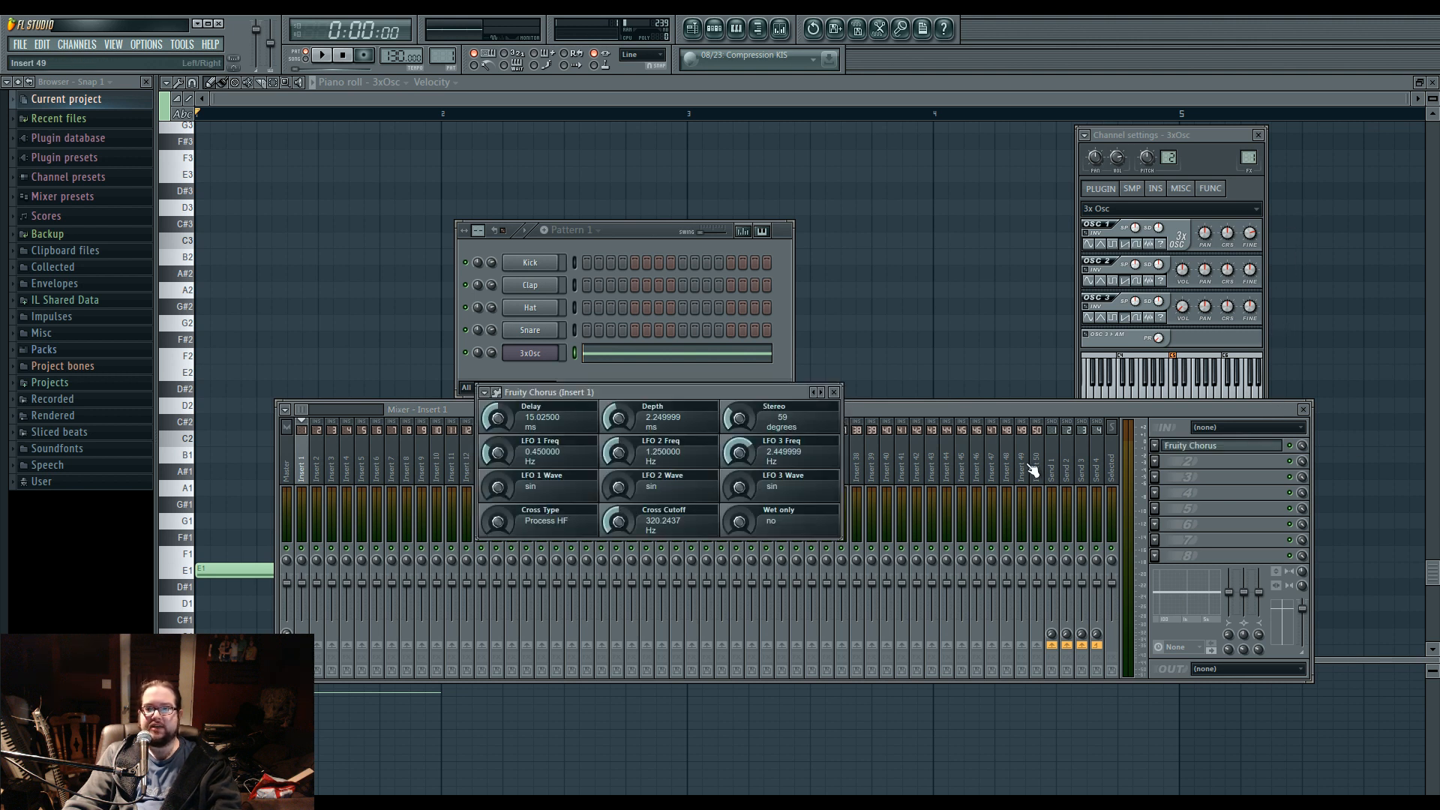
# Set the Fruity Chorus delay to about 1.8 ms, depth to about 0.32 ms, stereo to 0 degrees and LFO 3 frequency to 0 Hz during playback.
pyautogui.moveTo(660, 386); pyautogui.dragTo(620, 477)
pyautogui.press('space')
pyautogui.press('space')
pyautogui.moveTo(752, 441); pyautogui.dragTo(752, 477)
pyautogui.press('space')
pyautogui.moveTo(743, 473); pyautogui.dragTo(744, 518)
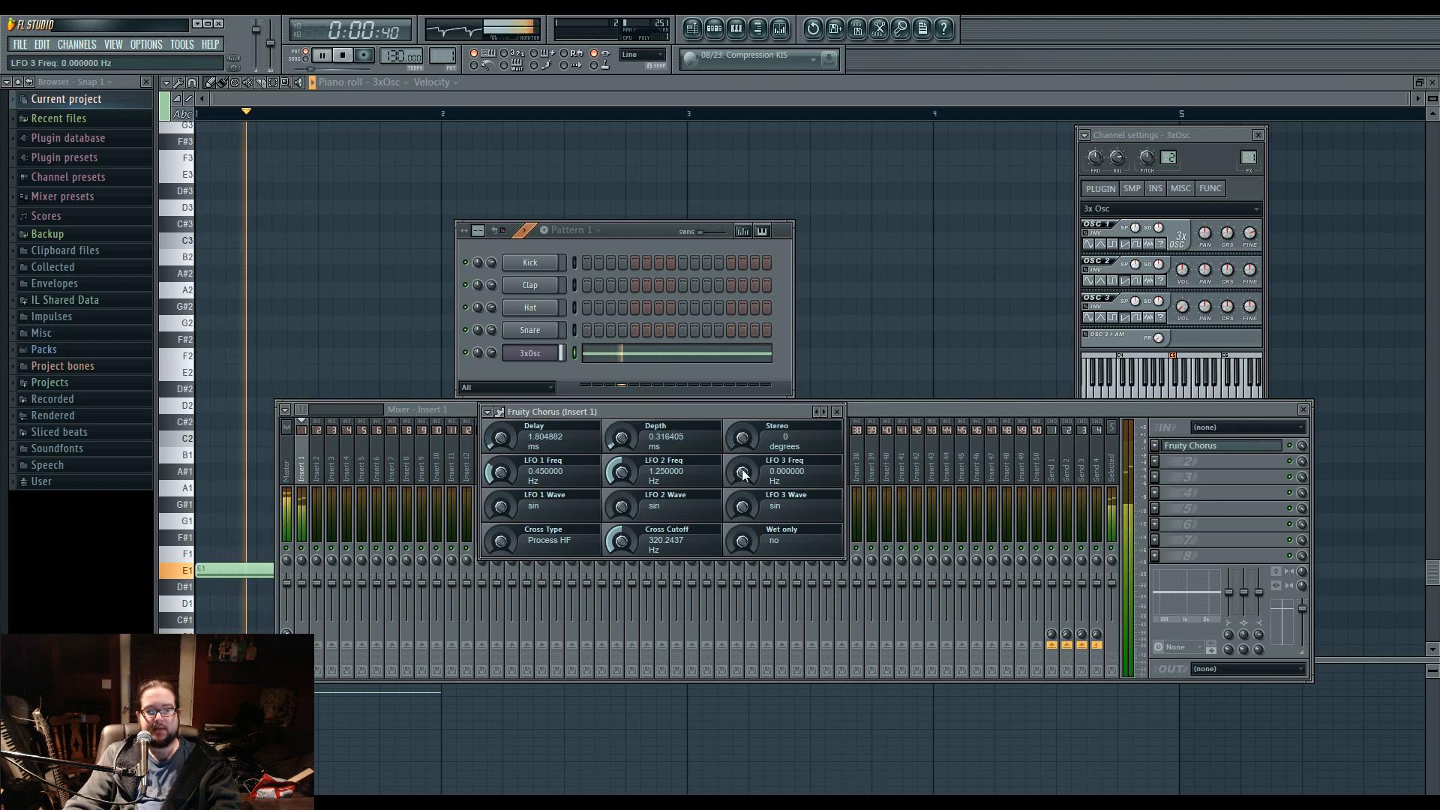
# Set the chorus cross cutoff to about 8.18 Hz, LFO 1 to about 2.28 Hz and LFO 2 to about 0.67 Hz, and stop playback.
pyautogui.moveTo(624, 544); pyautogui.dragTo(624, 582)
pyautogui.moveTo(622, 474); pyautogui.dragTo(623, 454)
pyautogui.moveTo(501, 473); pyautogui.dragTo(501, 449)
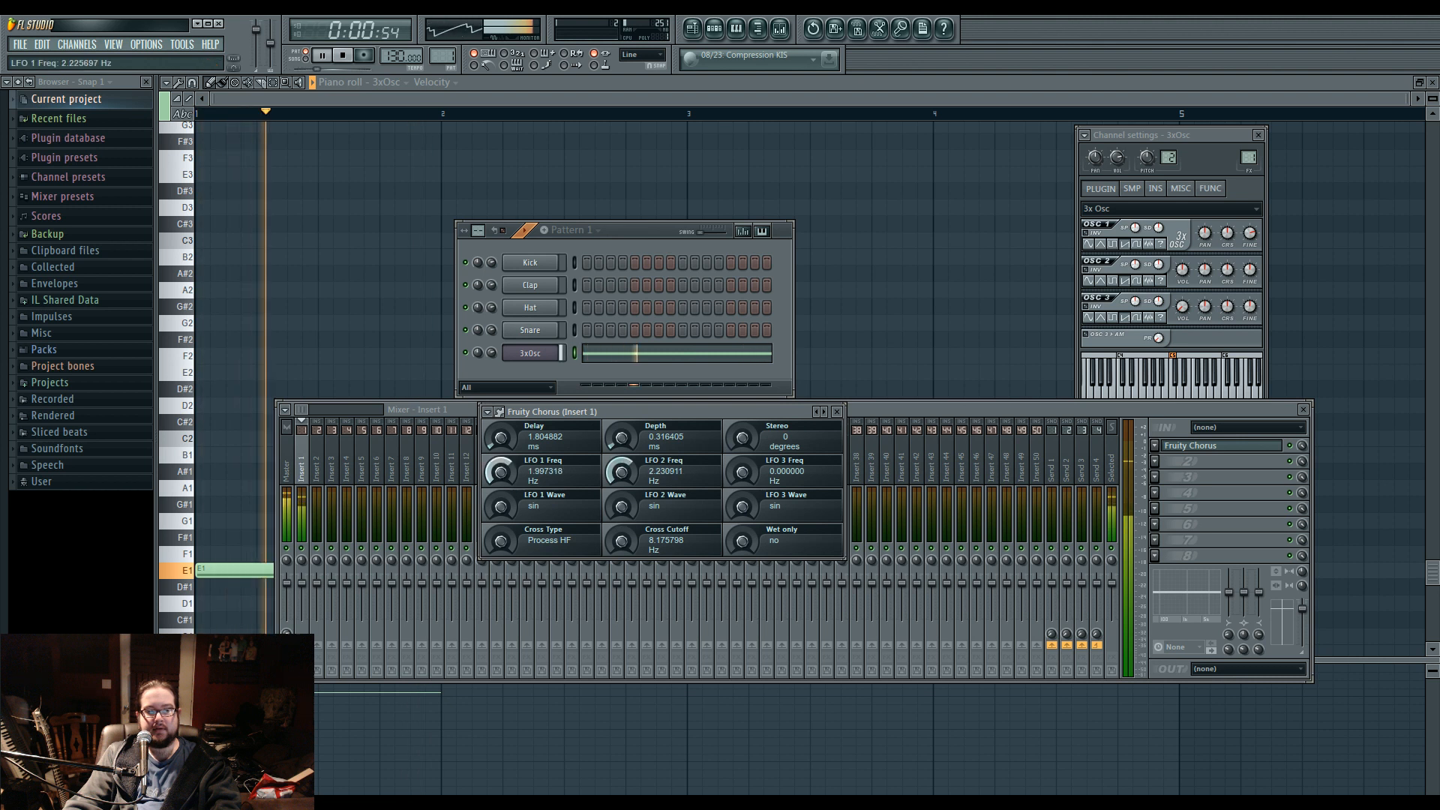
pyautogui.moveTo(622, 473); pyautogui.dragTo(622, 492)
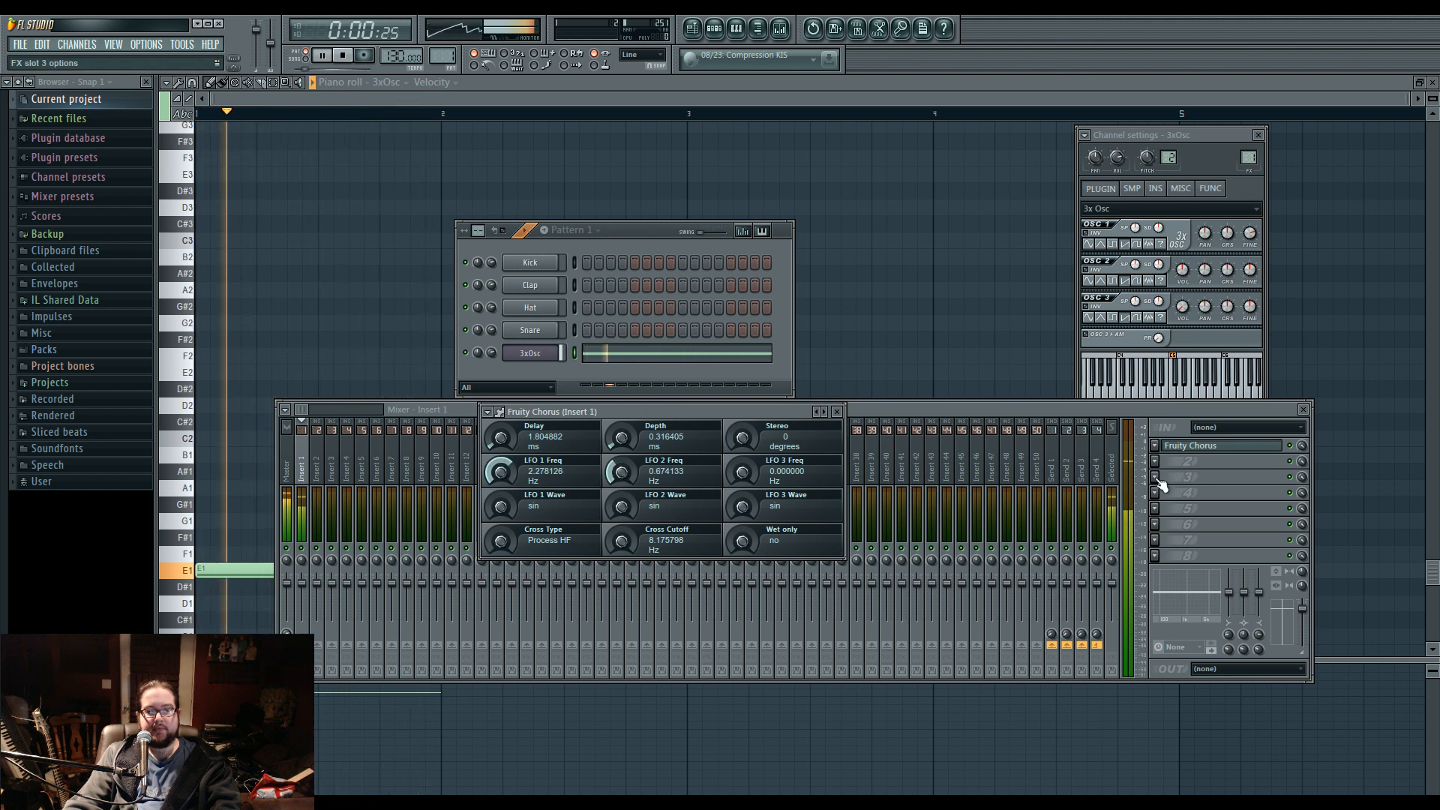
pyautogui.press('space')
# Load Fruity WaveShaper in Insert 1's second effect slot and bend its curve upward at the middle during playback.
pyautogui.click(1182, 446)
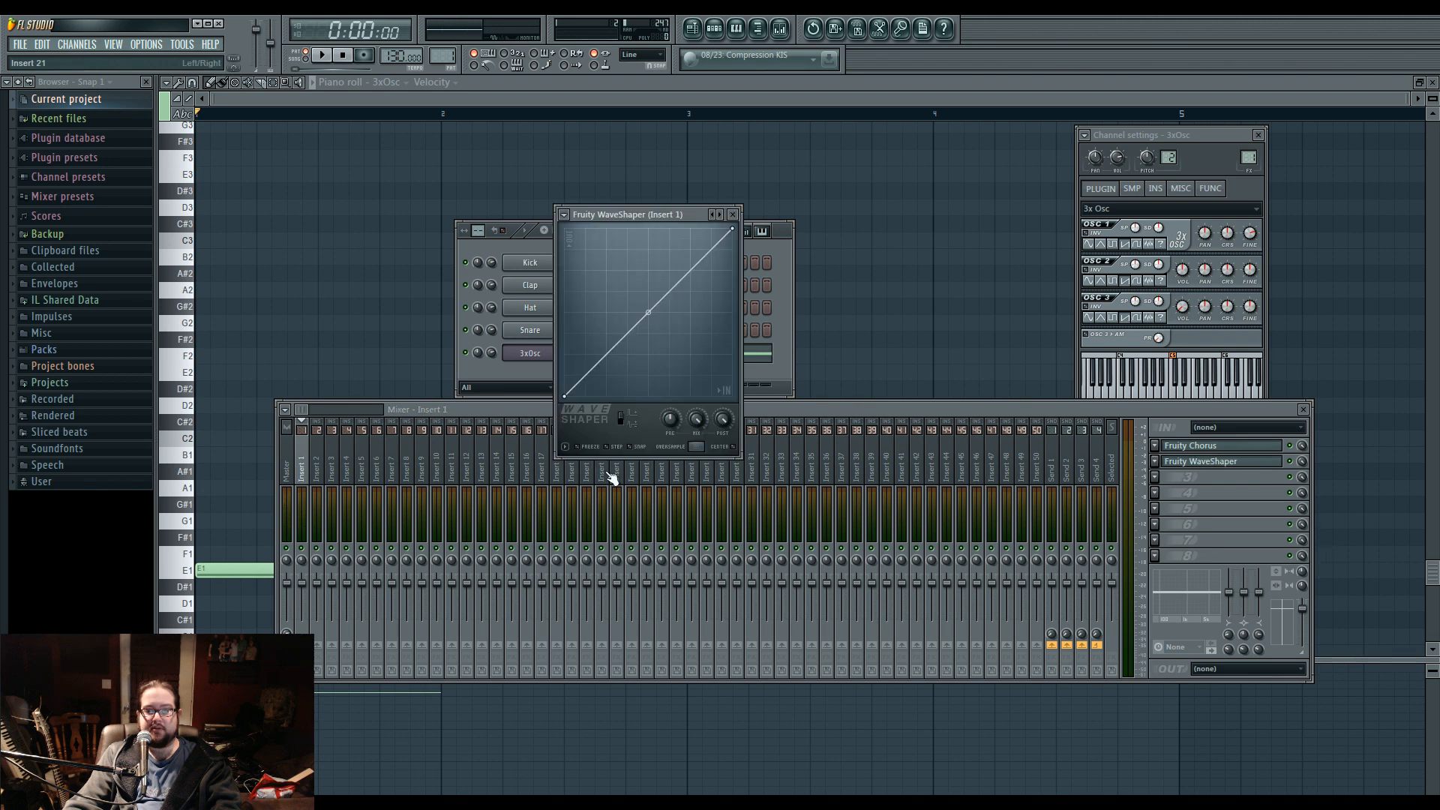
pyautogui.press('space')
pyautogui.moveTo(641, 316); pyautogui.dragTo(649, 260)
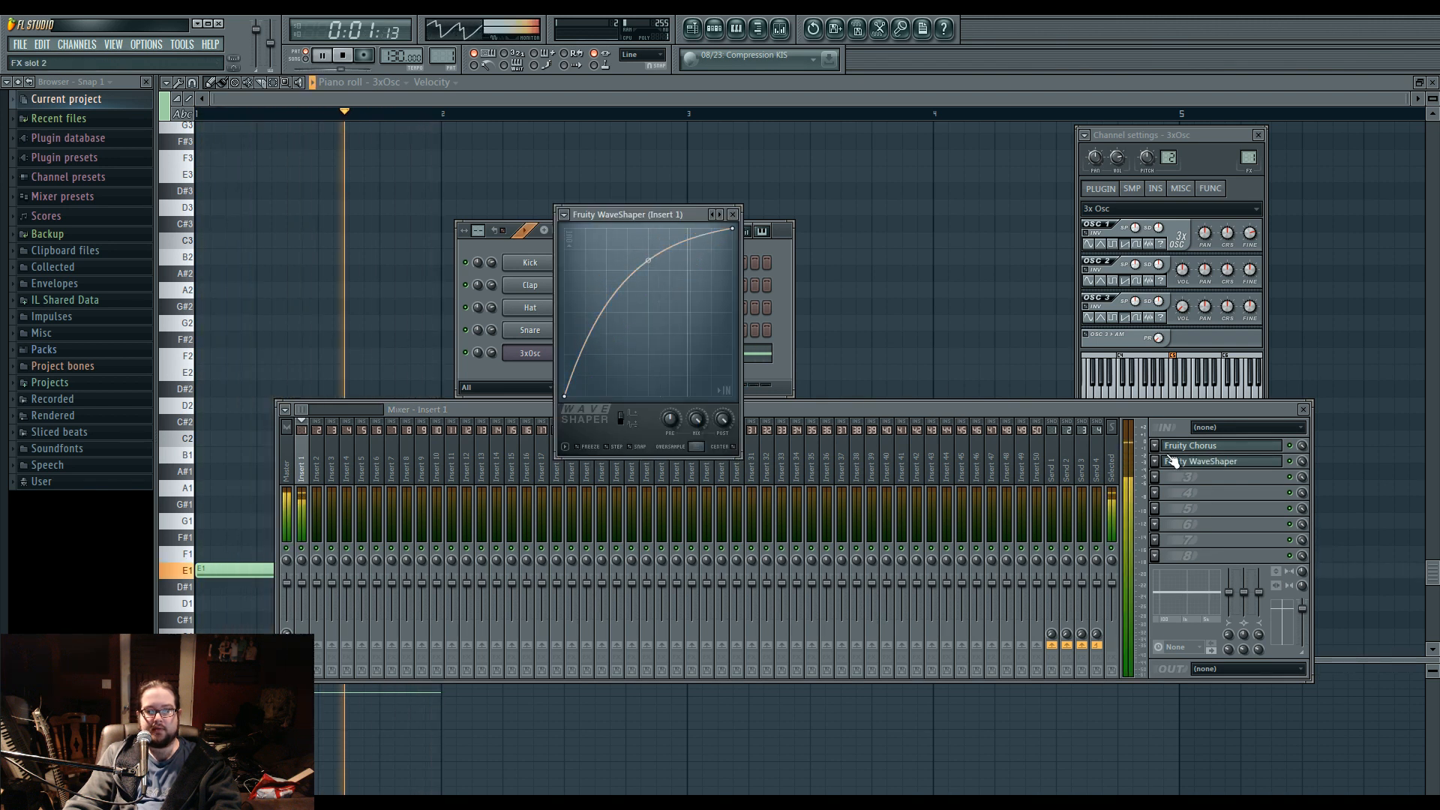
# Raise the Fruity Chorus delay to about 2.27 ms and depth to about 1.12 ms, and stop playback.
pyautogui.click(1193, 446)
pyautogui.moveTo(501, 438); pyautogui.dragTo(502, 458)
pyautogui.moveTo(616, 443); pyautogui.dragTo(620, 438)
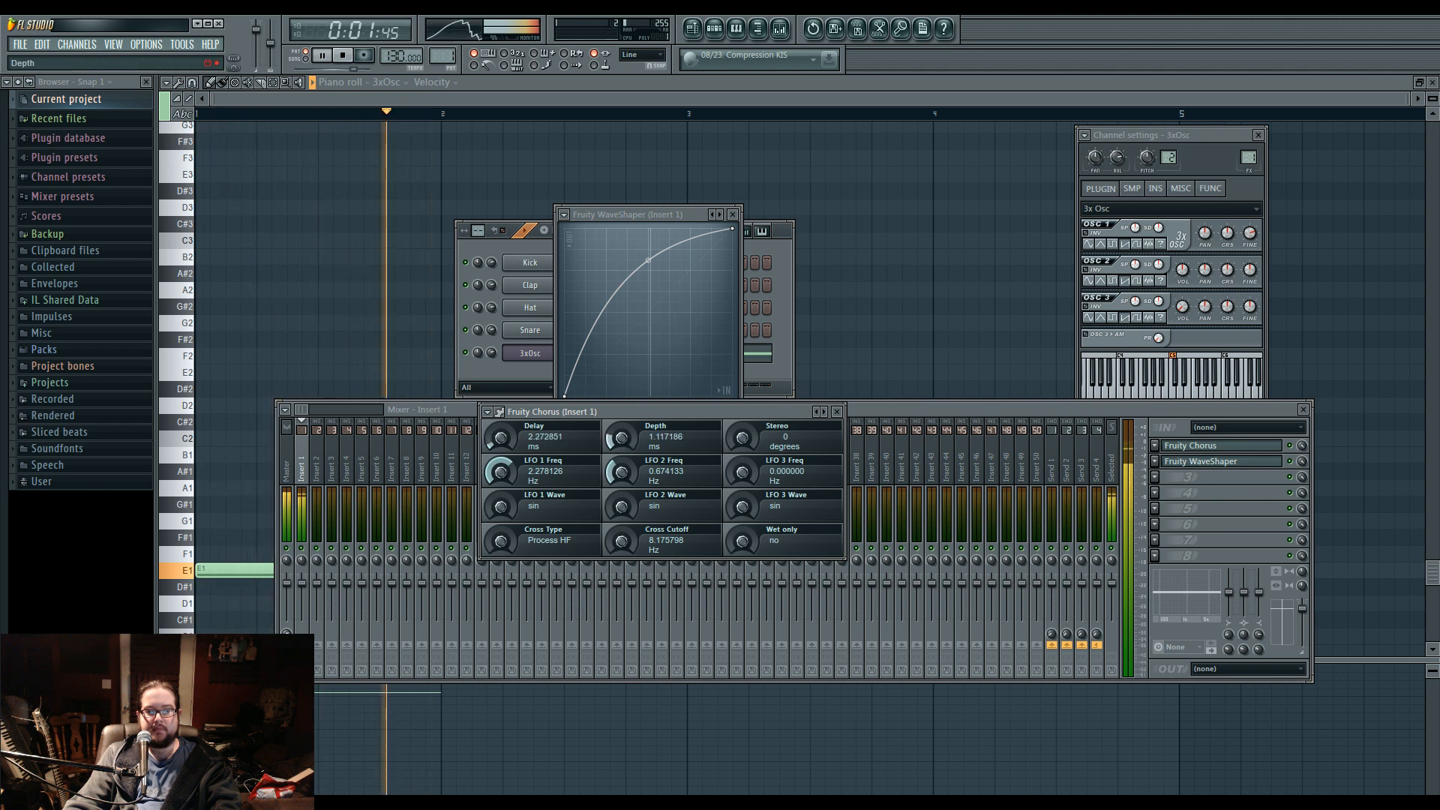
pyautogui.click(837, 411)
pyautogui.press('space')
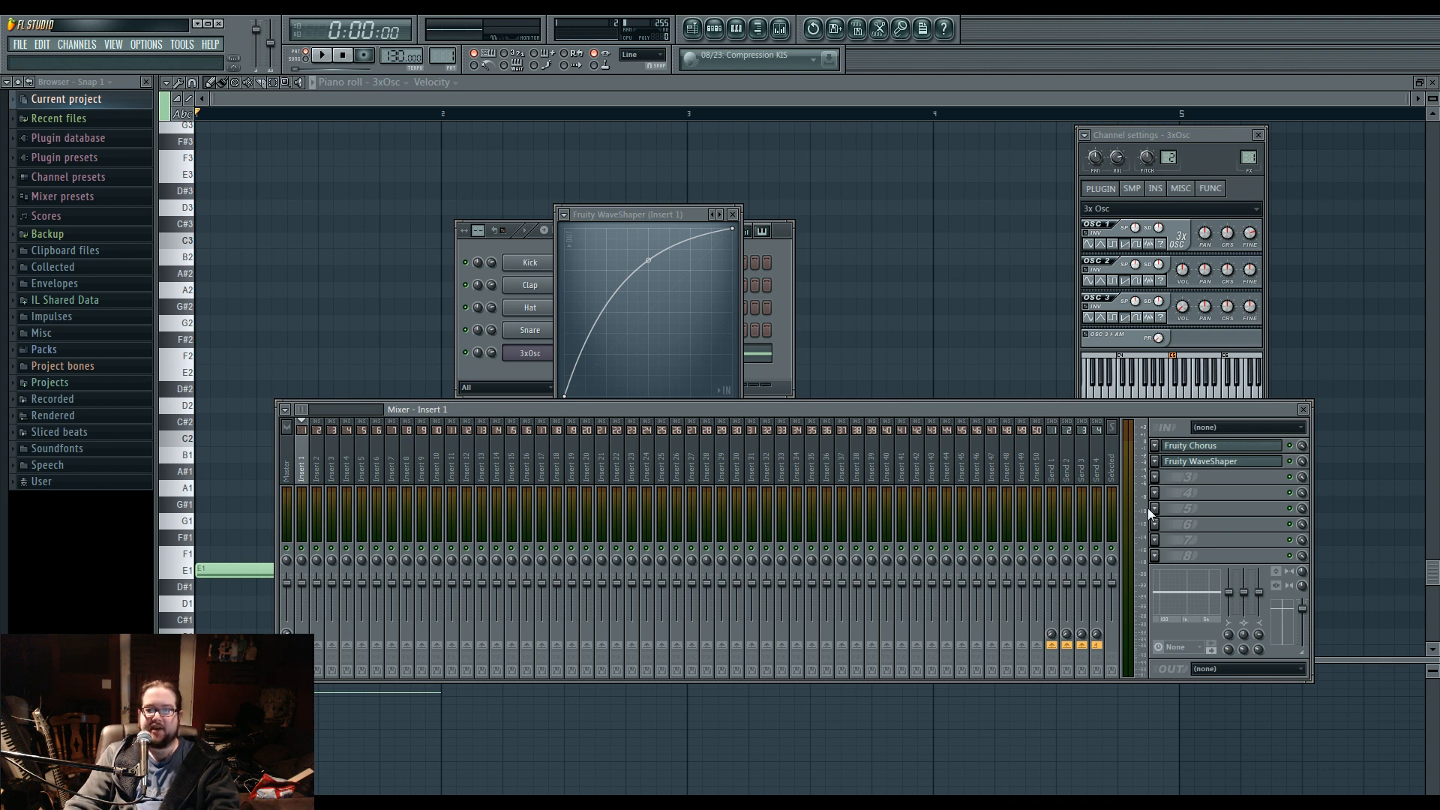
# Add a Harmor channel, audition a note on it and adjust its unison order.
pyautogui.scroll(-1, 1212, 462)
pyautogui.scroll(-1, 1201, 446)
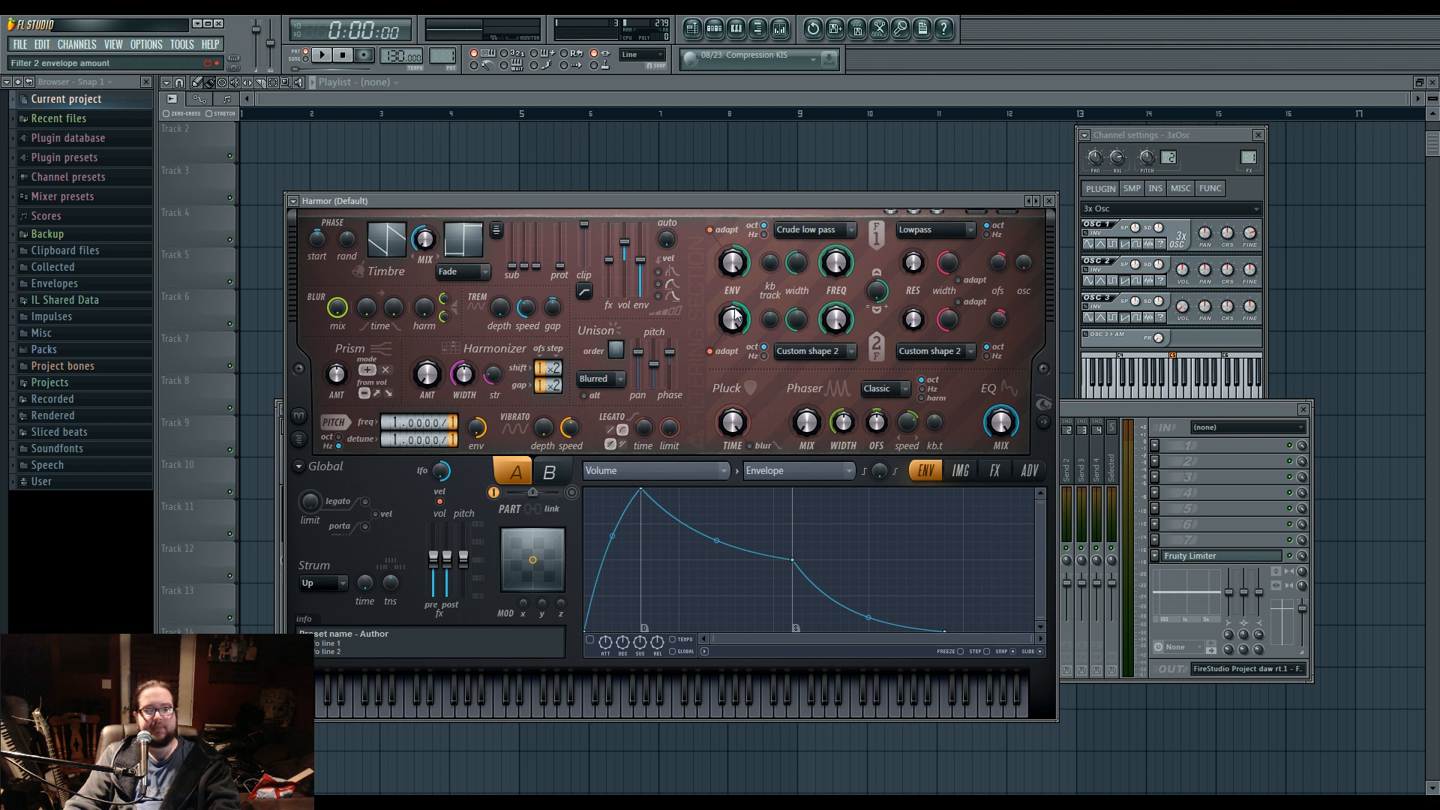
pyautogui.moveTo(651, 197); pyautogui.dragTo(663, 174)
pyautogui.press('q')
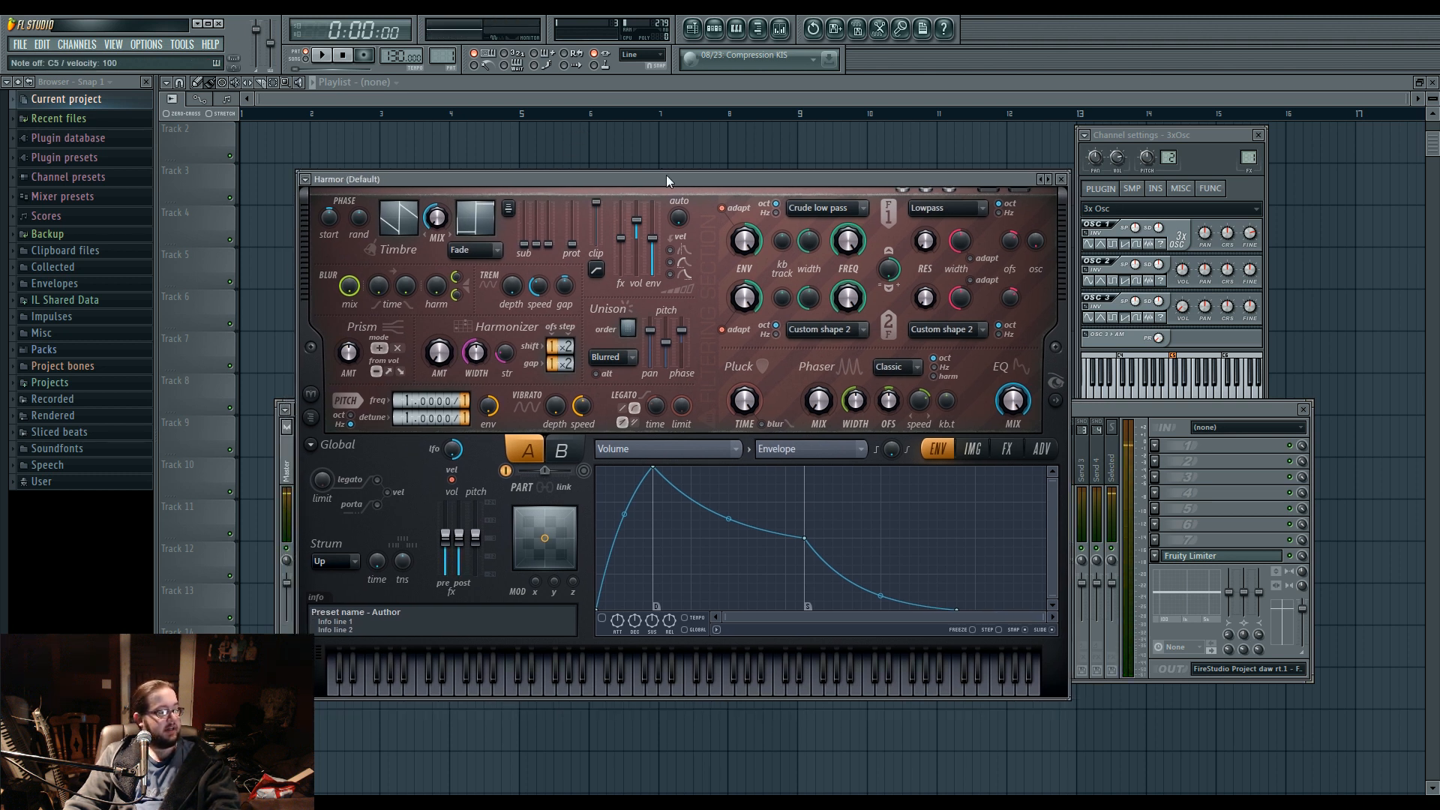
pyautogui.moveTo(629, 327); pyautogui.dragTo(628, 319)
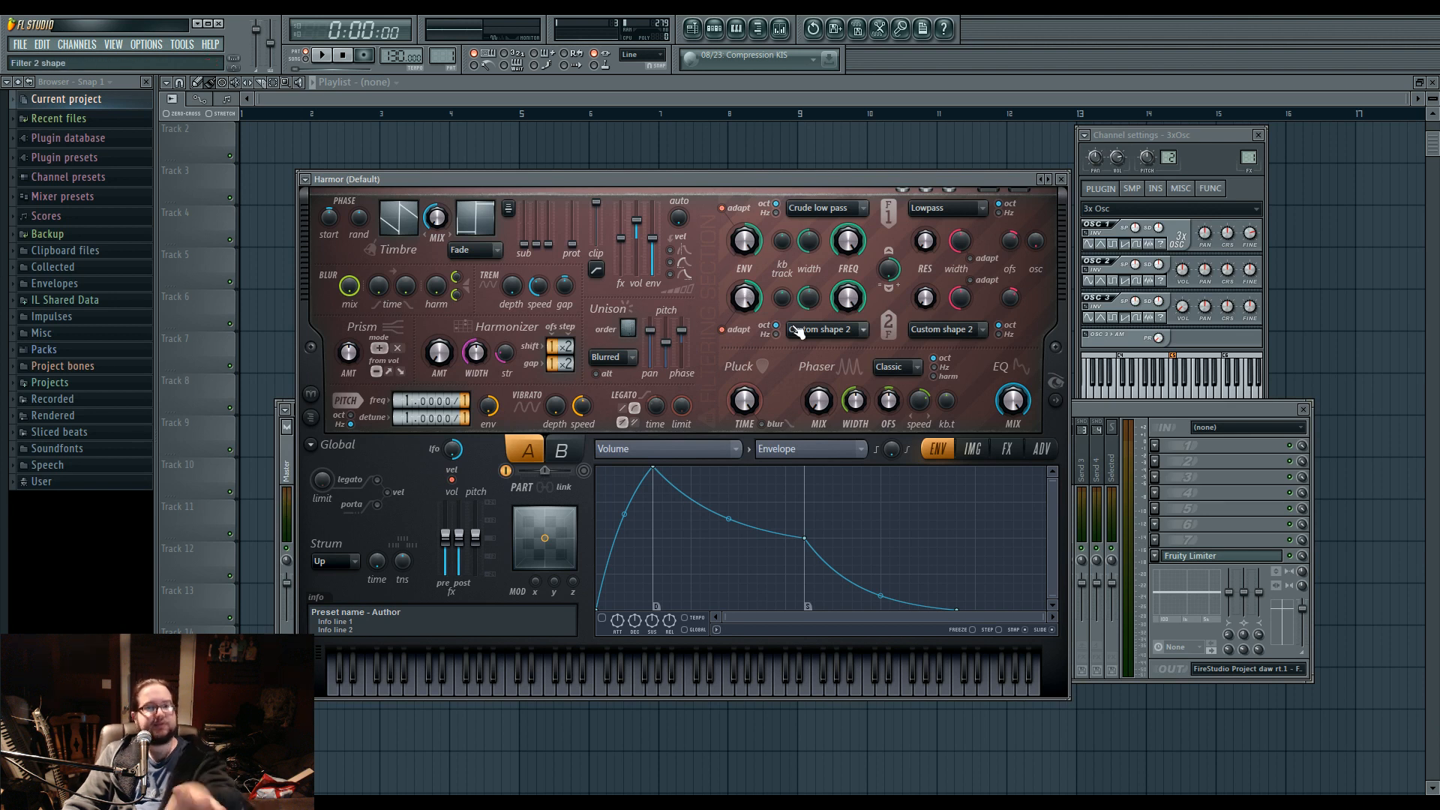
# Switch to pattern 2 and draw a one-bar E2 note at the start of the Harmor channel's piano roll.
pyautogui.click(714, 28)
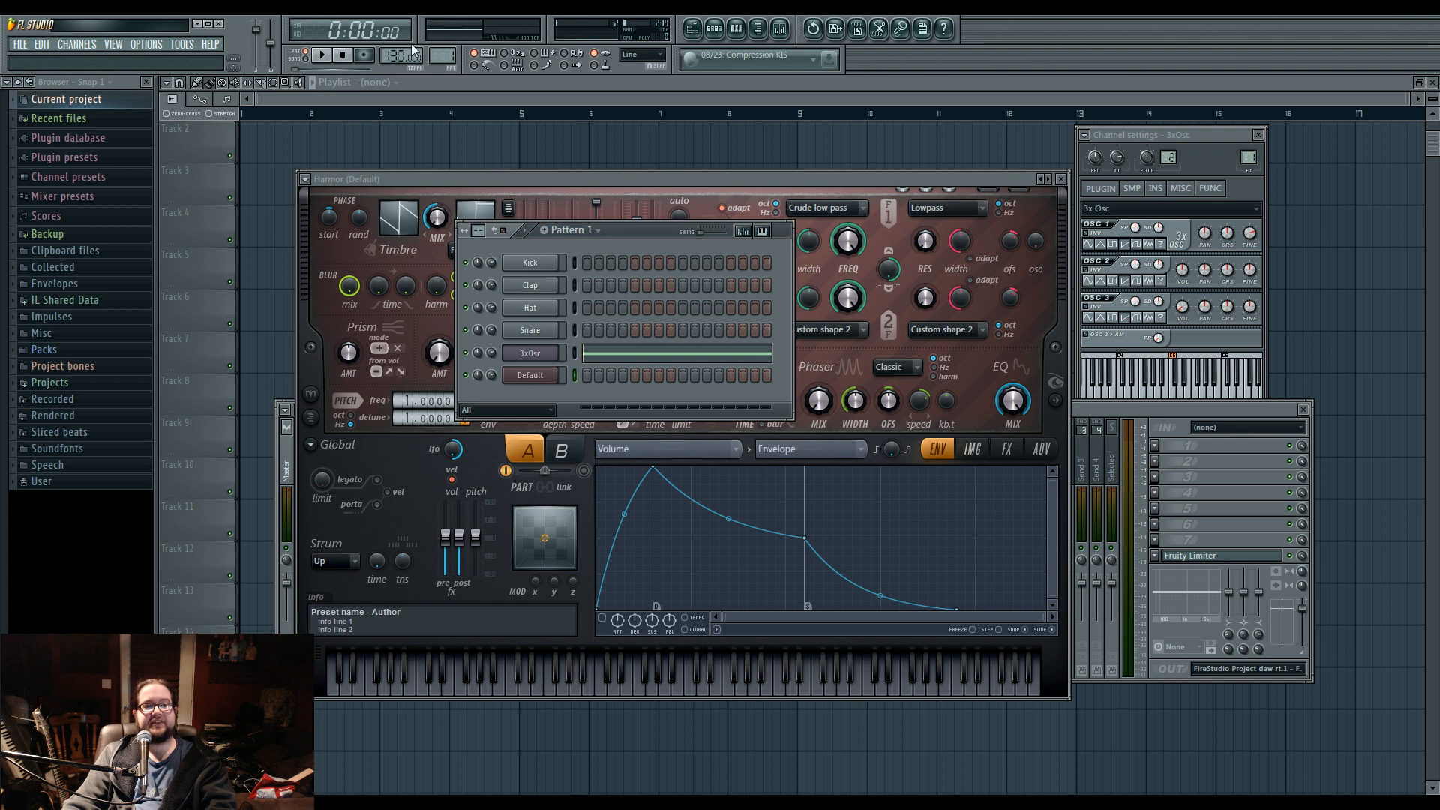
pyautogui.scroll(1, 438, 54)
pyautogui.press('F7')
pyautogui.scroll(-6, 363, 418)
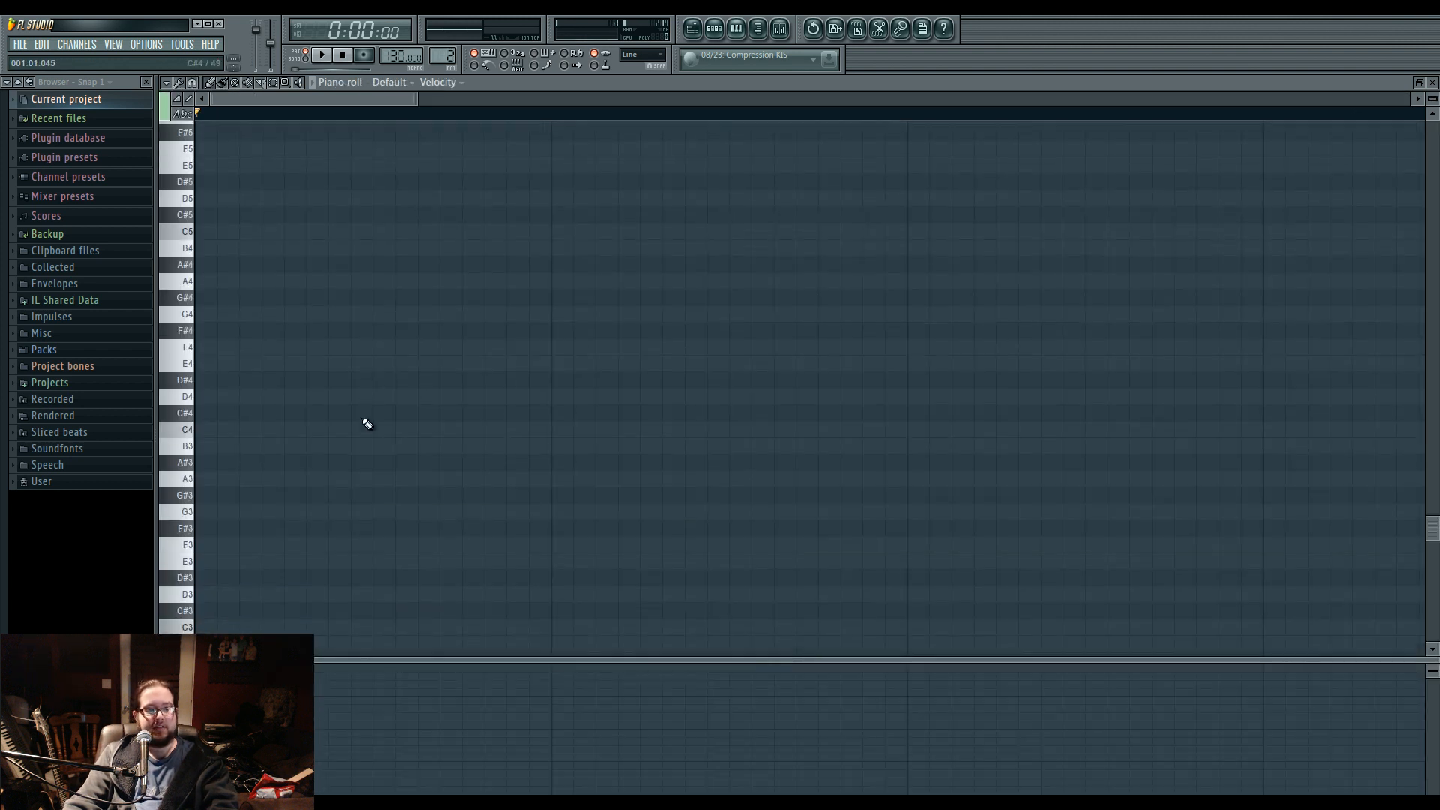
pyautogui.click(201, 521)
pyautogui.scroll(-5, 733, 145)
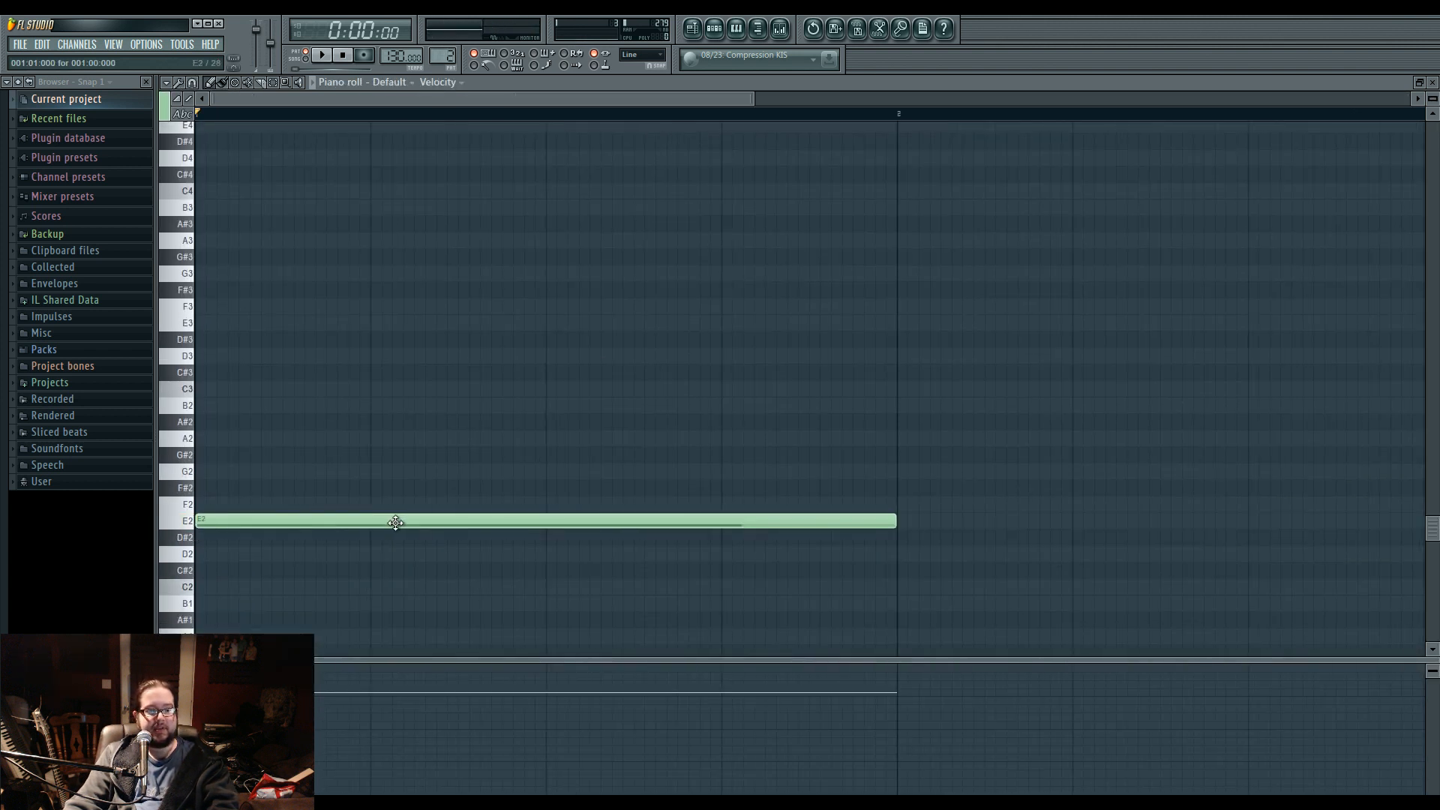
# Lower Harmor's unison pan to the minimum, raise its unison pitch amount and play the pattern.
pyautogui.click(714, 28)
pyautogui.click(559, 380)
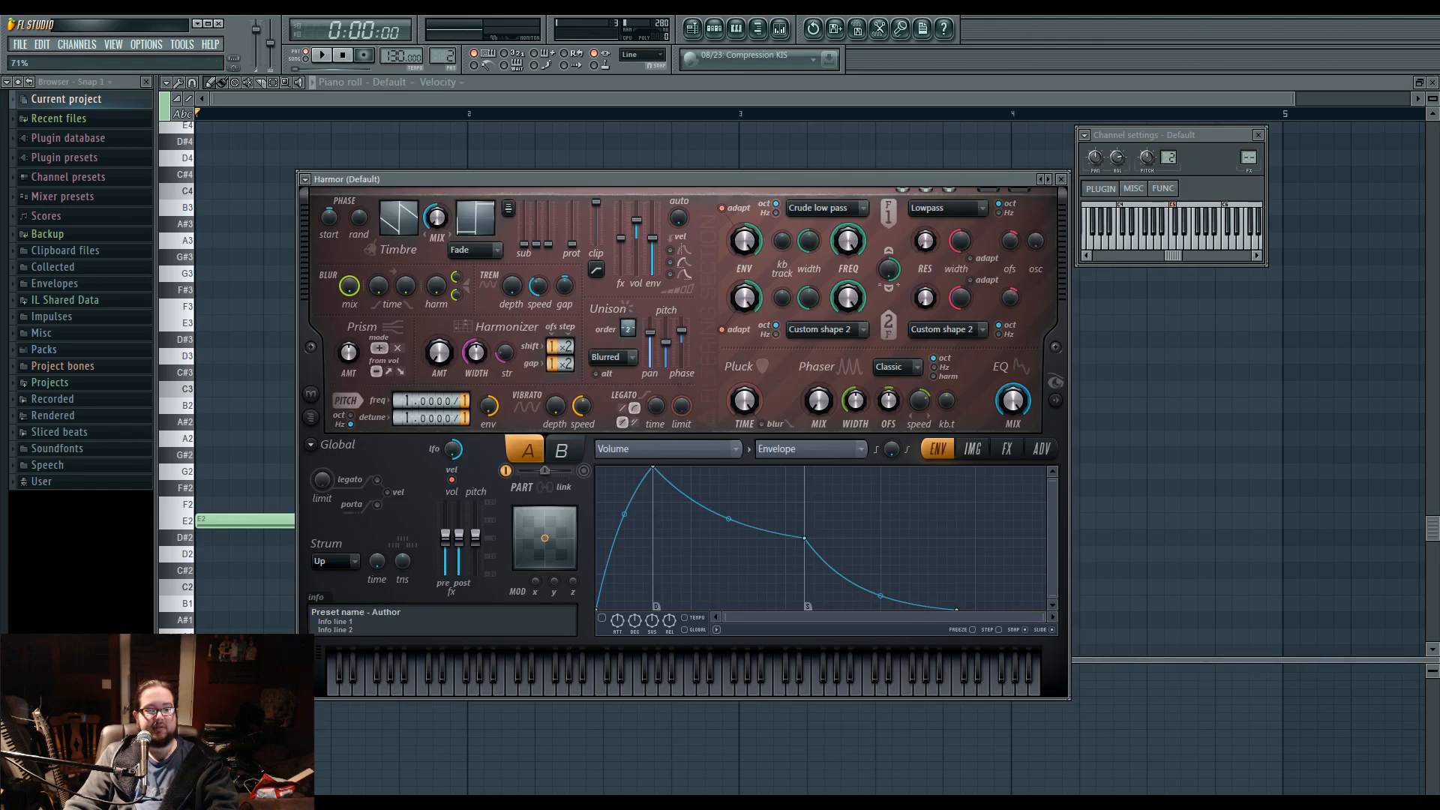
pyautogui.moveTo(666, 344); pyautogui.dragTo(667, 332)
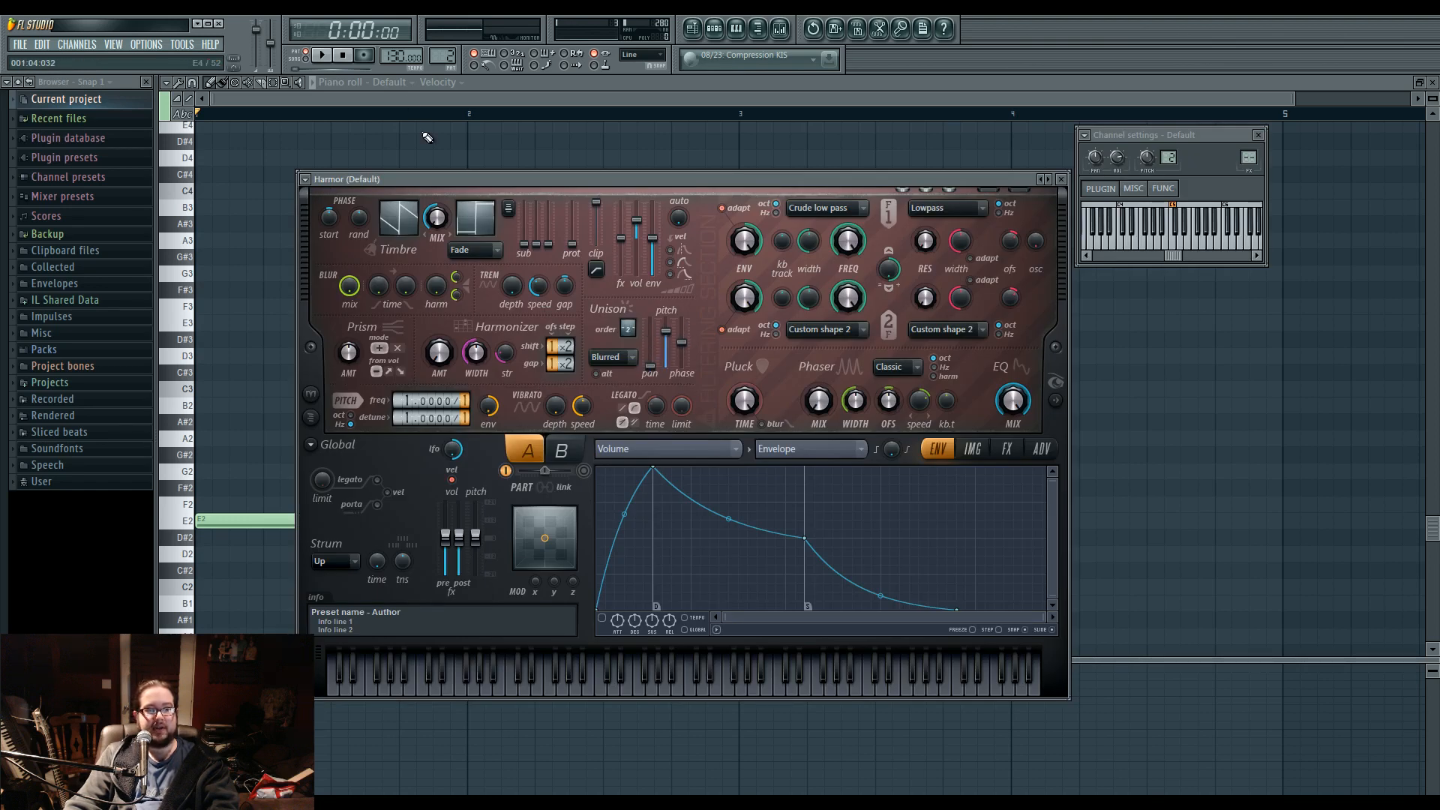
pyautogui.click(327, 56)
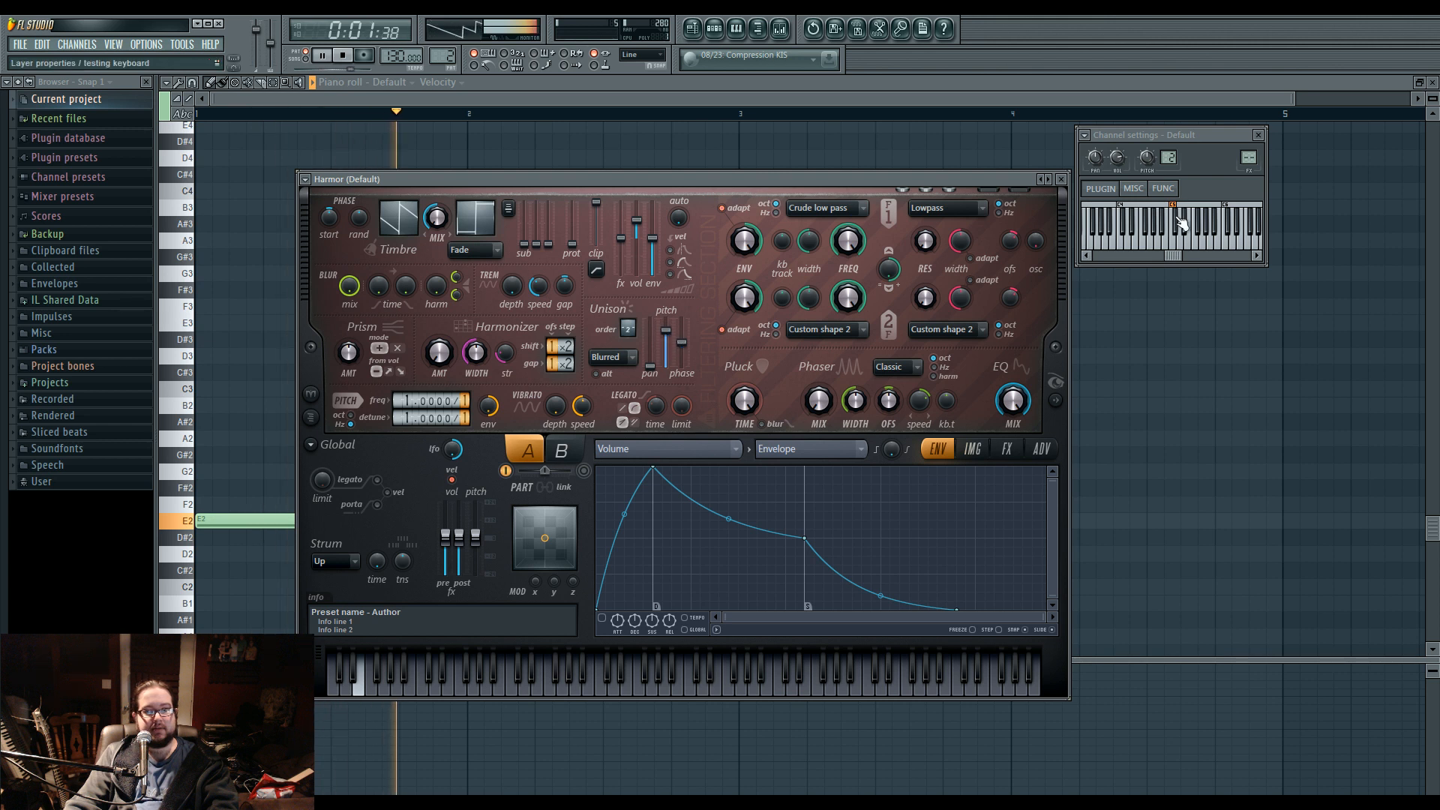
# Route the Harmor channel to Mixer Insert 2 and stop playback.
pyautogui.press('F9')
pyautogui.moveTo(600, 179); pyautogui.dragTo(594, 178)
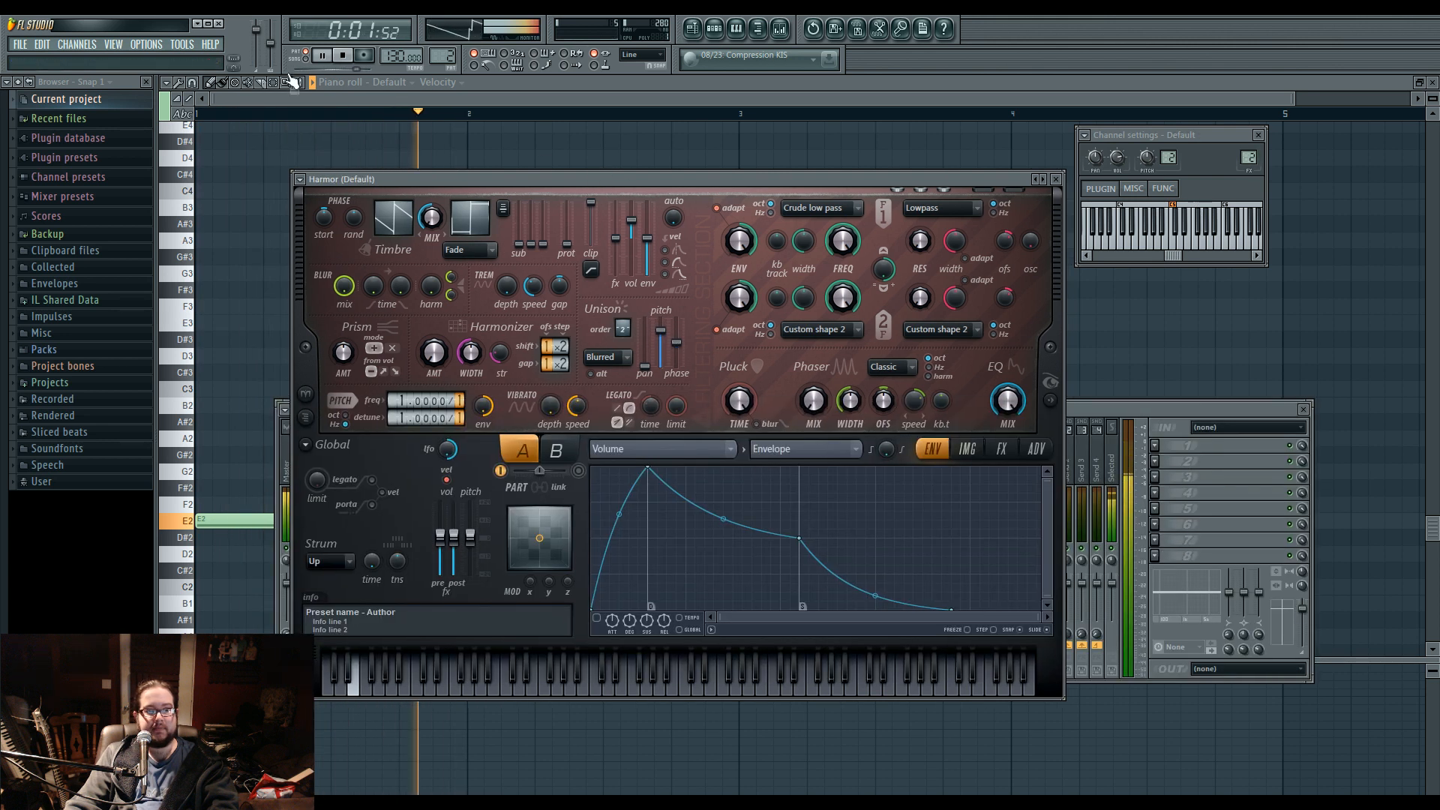
pyautogui.click(343, 55)
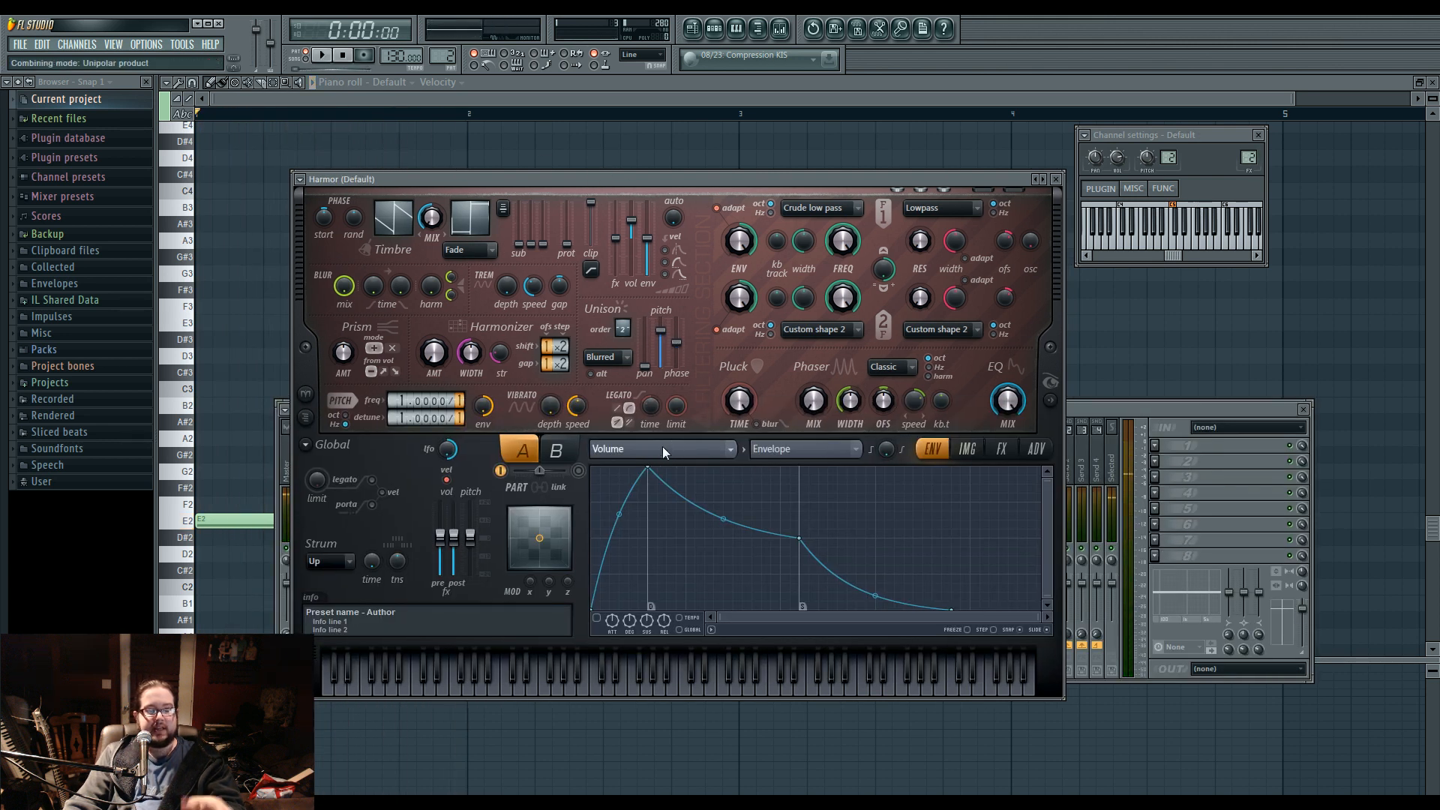
# Show Harmor's Harmonic unison pitch curve and add points that form a square raised plateau just past its middle.
pyautogui.scroll(-3, 896, 420)
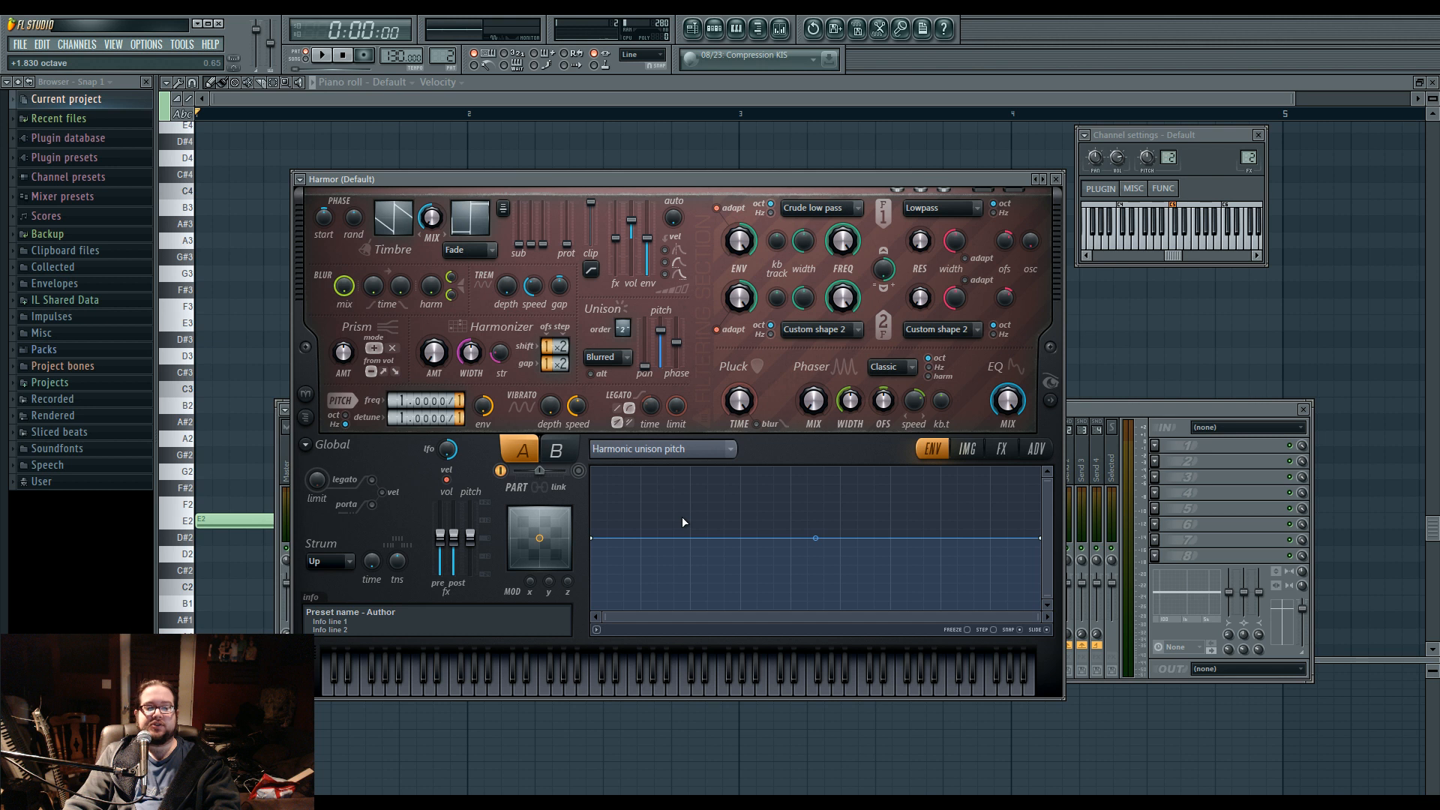
pyautogui.rightClick(791, 538)
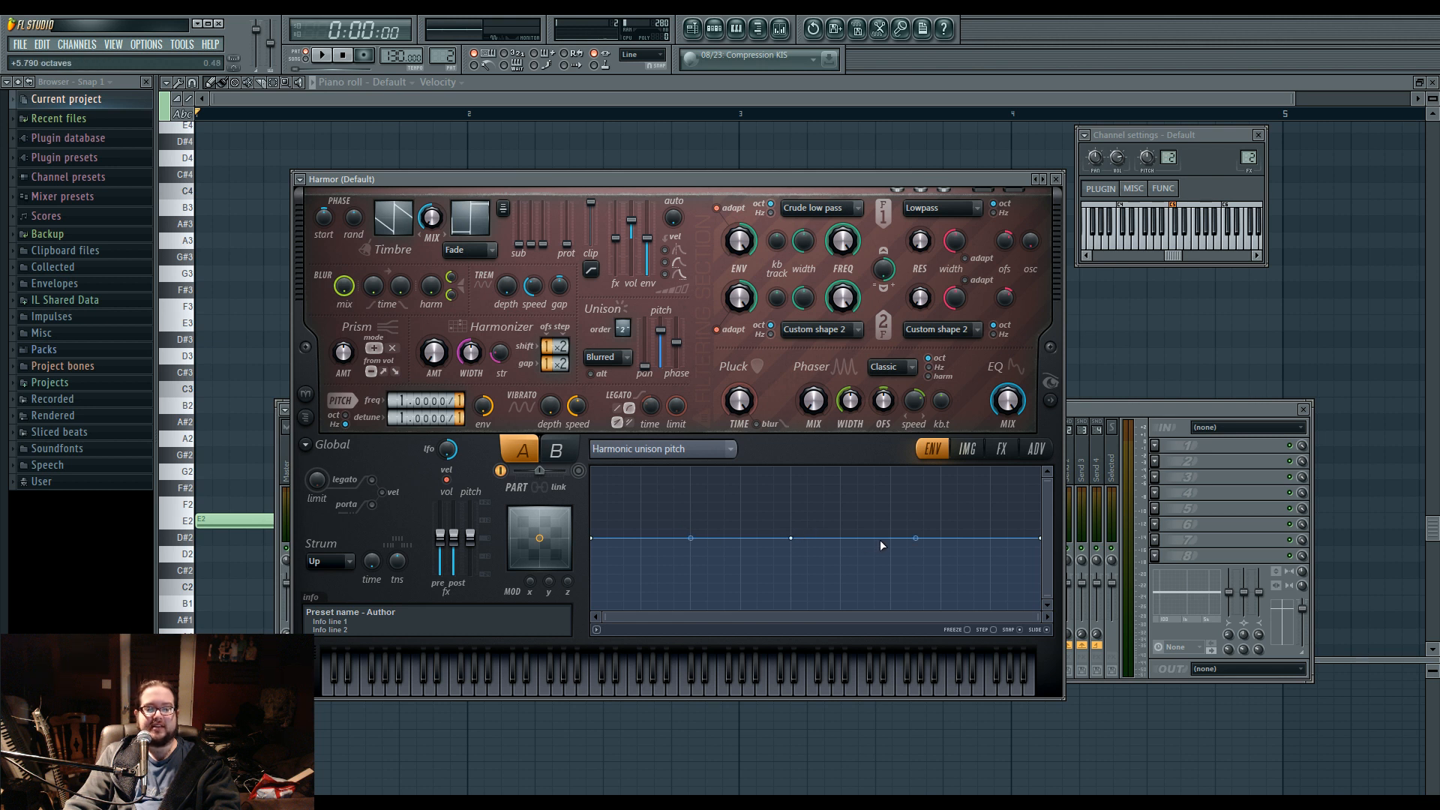
pyautogui.rightClick(890, 538)
pyautogui.rightClick(990, 538)
pyautogui.rightClick(891, 520)
pyautogui.moveTo(792, 538); pyautogui.dragTo(791, 520)
pyautogui.rightClick(790, 538)
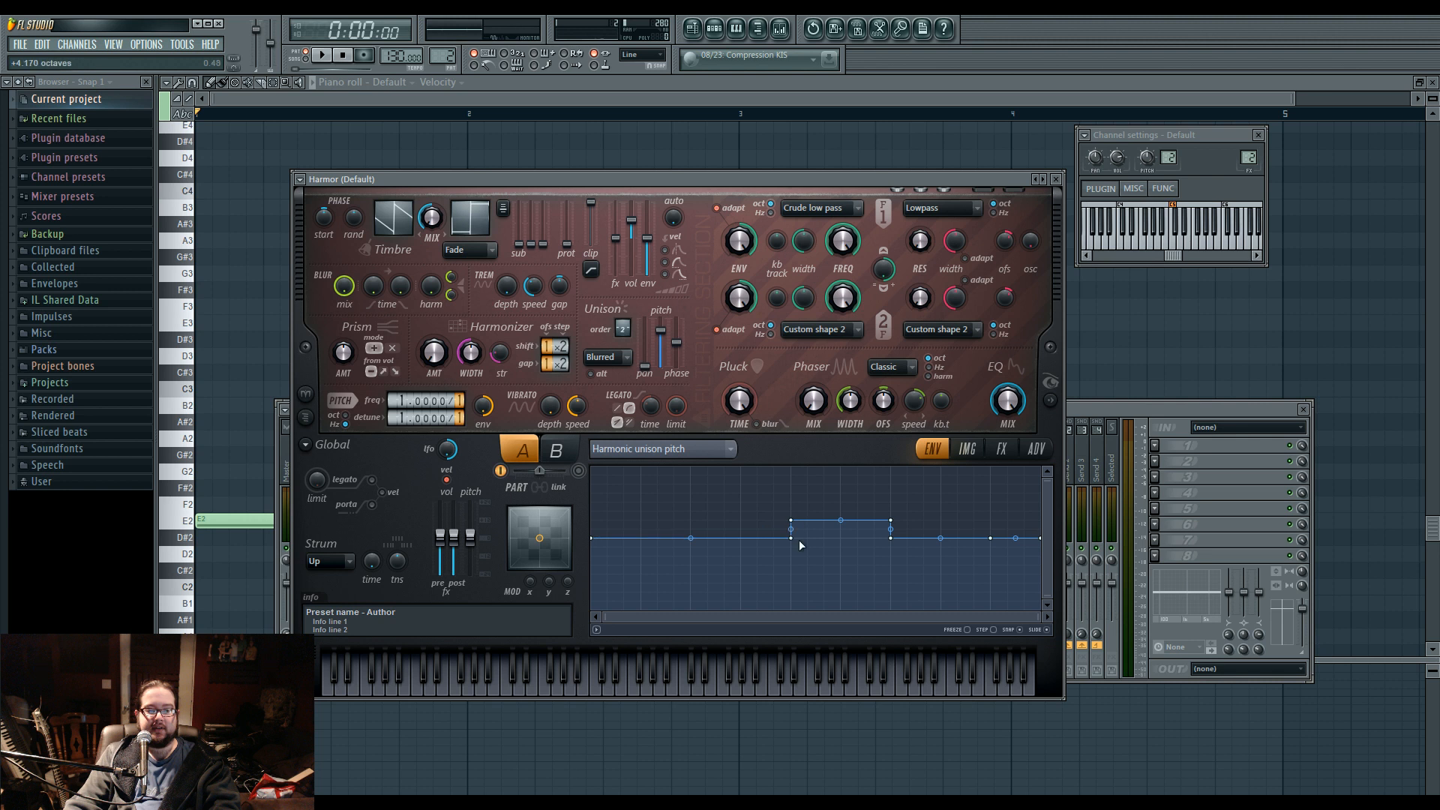
# Drop the Harmonic unison pitch curve below its centre line right after the raised plateau and keep it level to the end.
pyautogui.moveTo(890, 538); pyautogui.dragTo(890, 565)
pyautogui.rightClick(991, 538)
pyautogui.moveTo(990, 539)
pyautogui.mouseDown()
pyautogui.moveTo(990, 564)
pyautogui.moveTo(990, 538)
pyautogui.mouseUp()
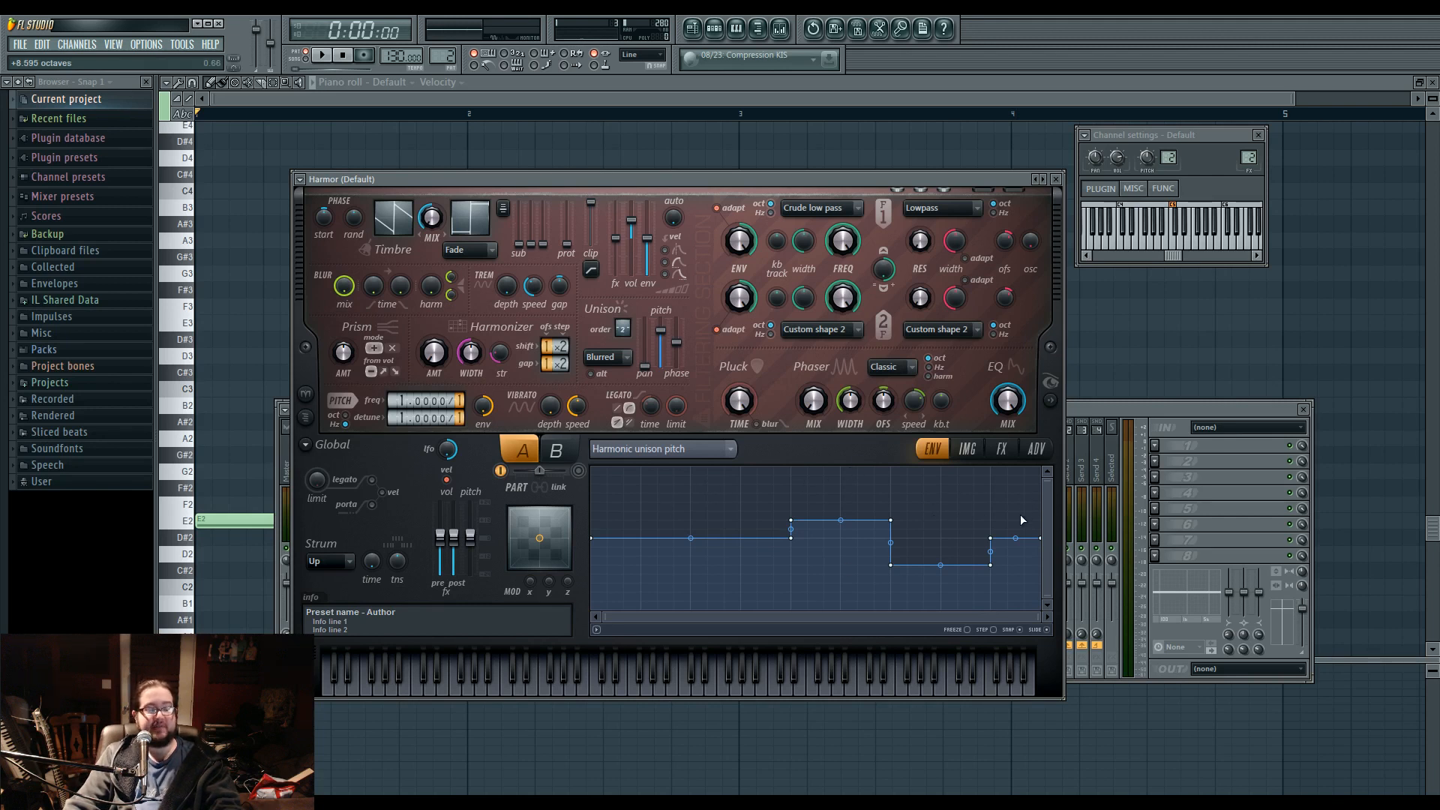
pyautogui.rightClick(991, 538)
pyautogui.click(1007, 557)
pyautogui.moveTo(1042, 540); pyautogui.dragTo(1041, 565)
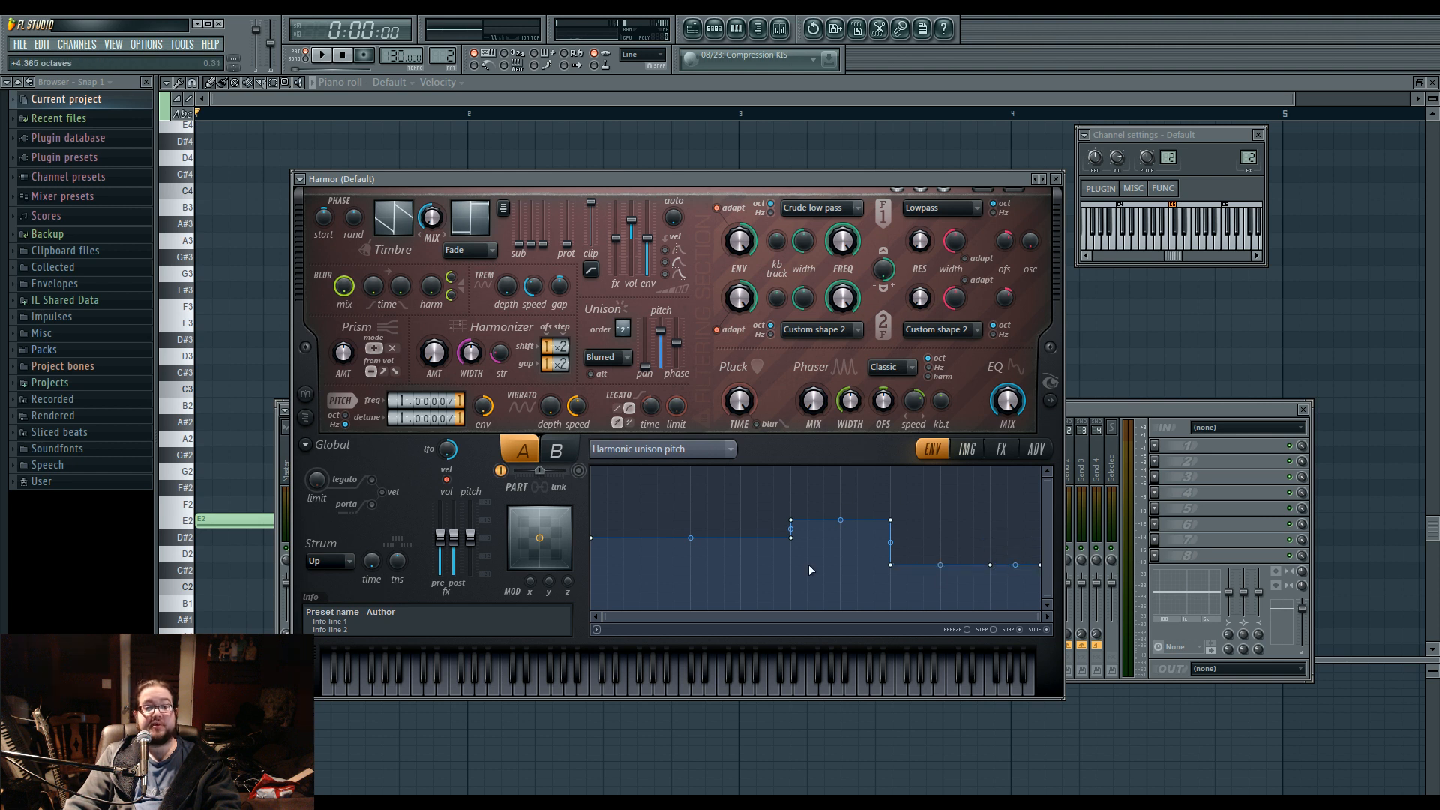
# Play the pattern, set Harmor's distortion type to Log on its effects page, and audition the sound again.
pyautogui.press('space')
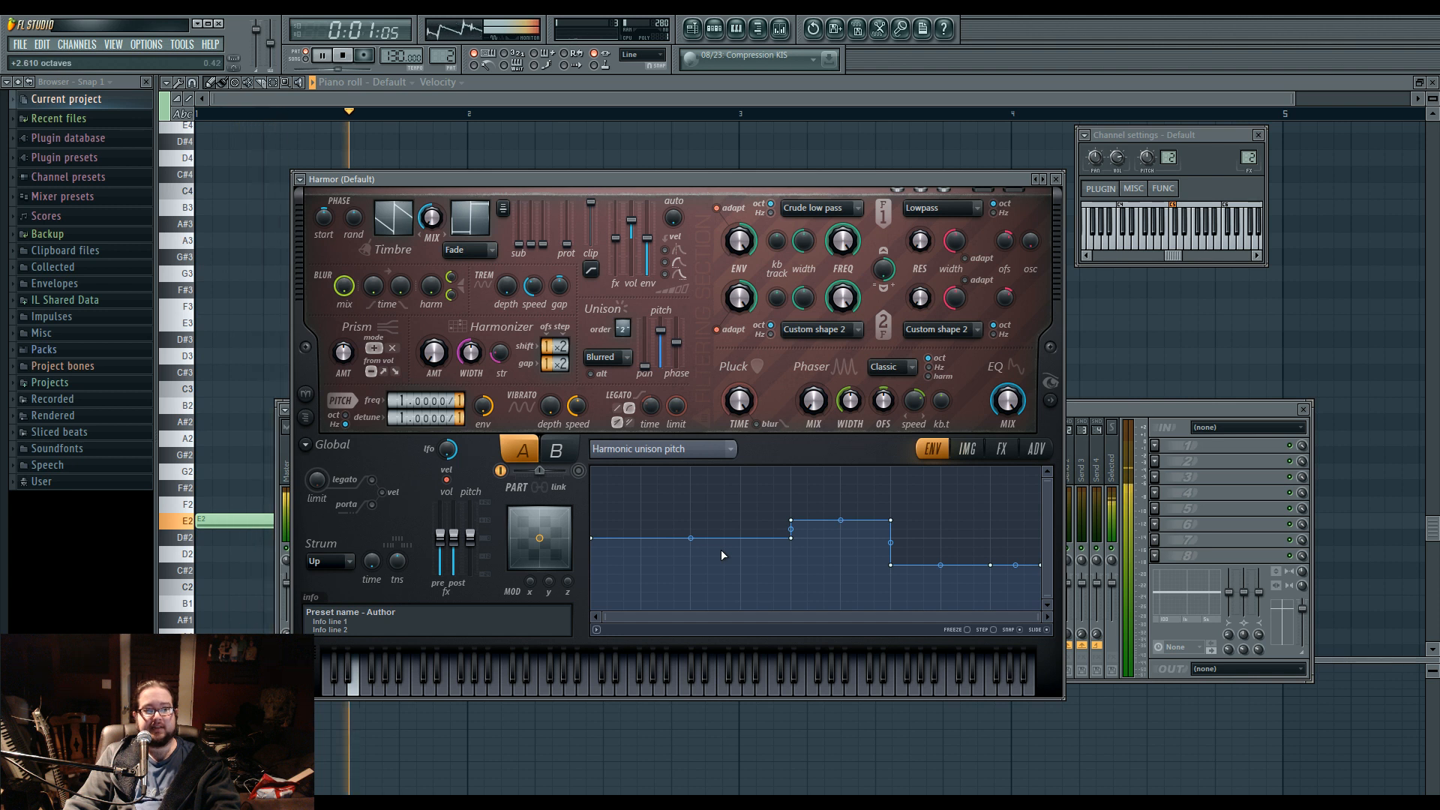
pyautogui.press('space')
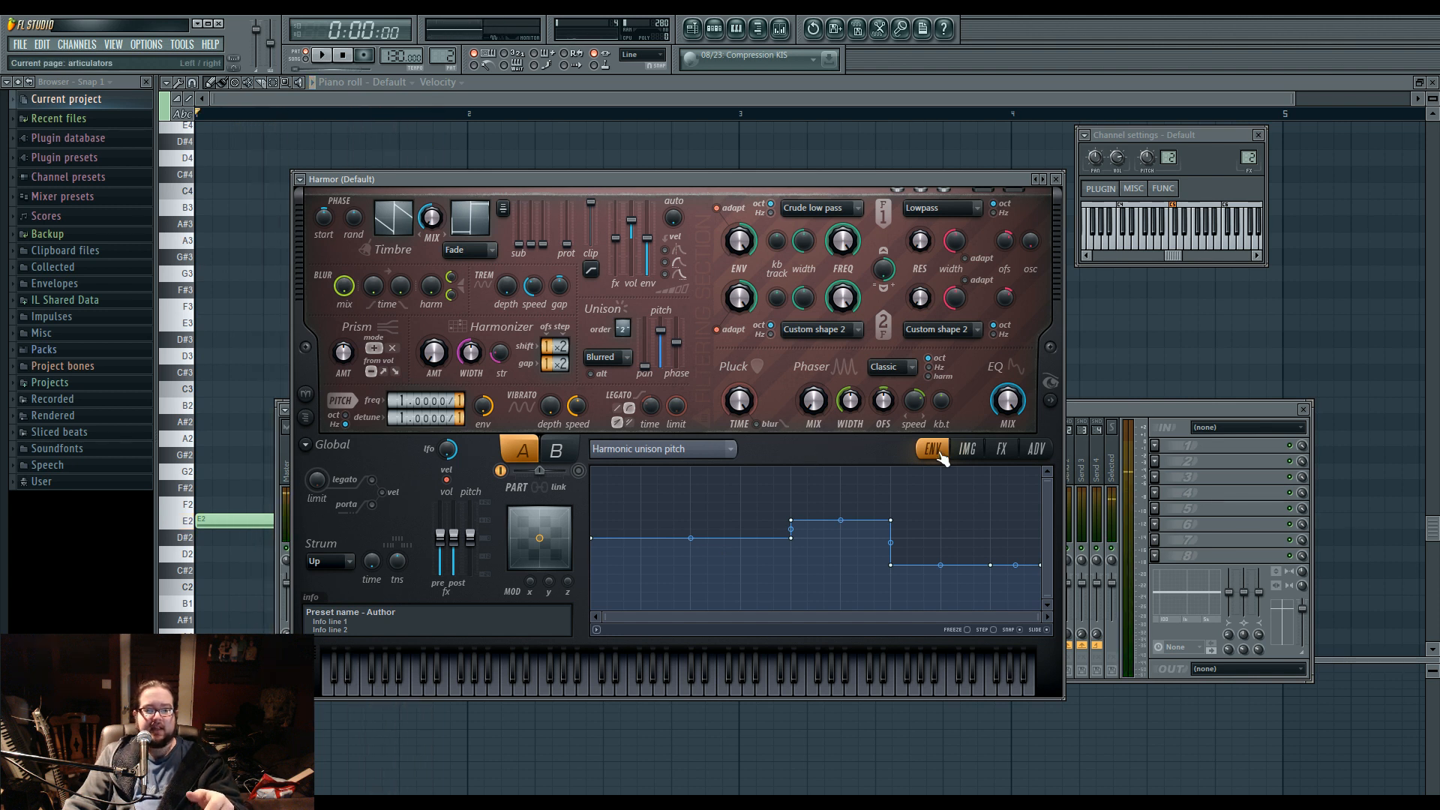
pyautogui.click(1001, 449)
pyautogui.click(703, 490)
pyautogui.click(704, 582)
pyautogui.press('space')
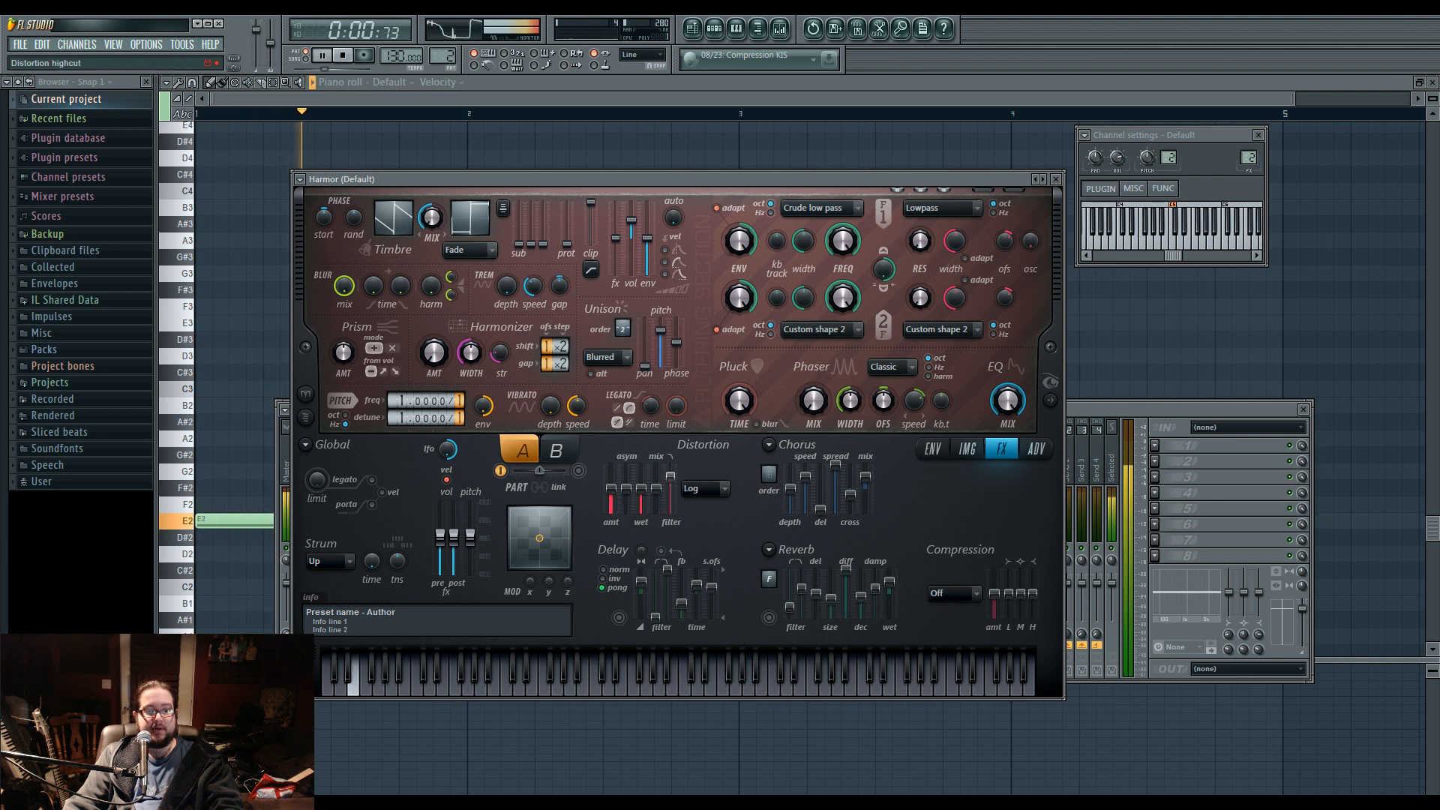
pyautogui.press('space')
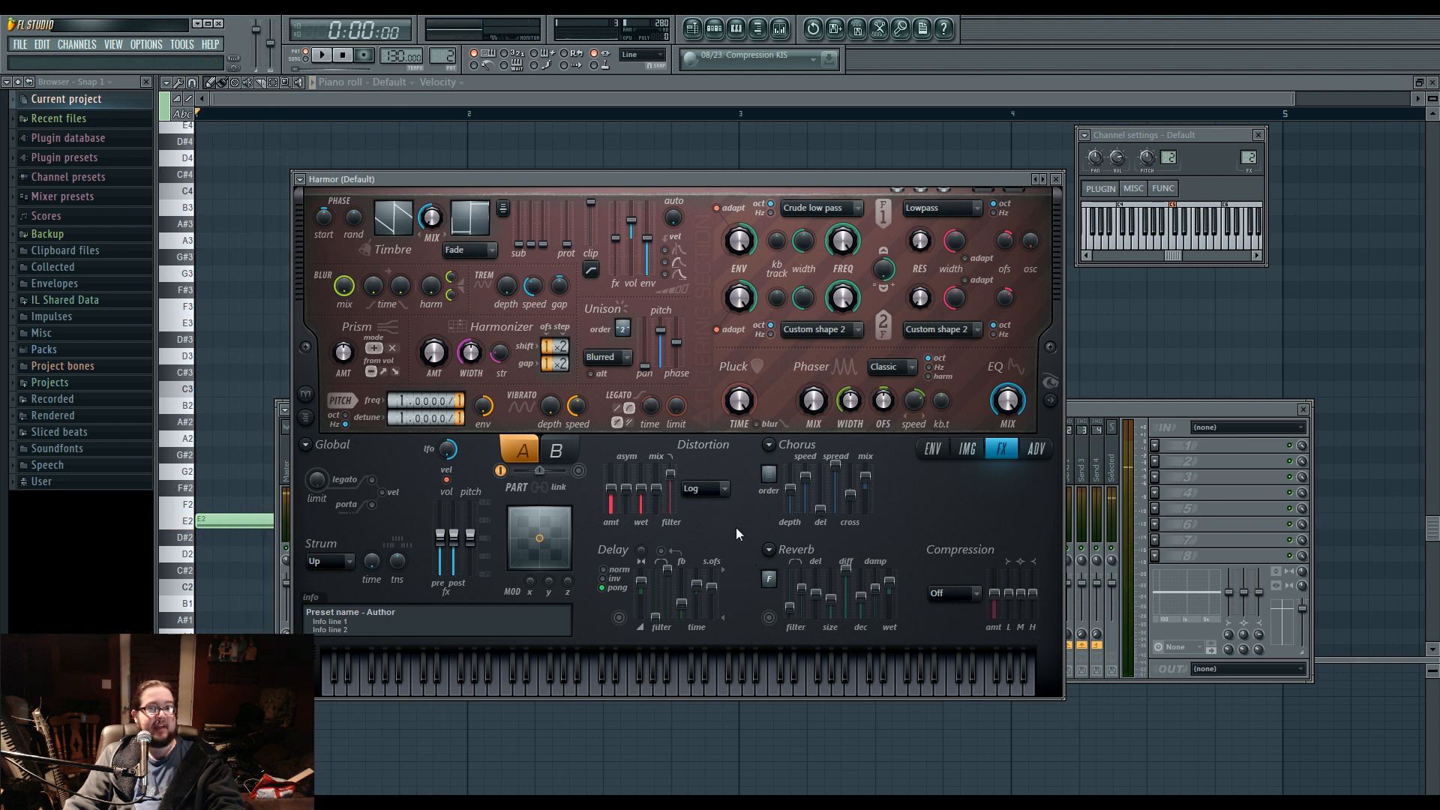
# Turn on Harmor's chorus by raising its order, adjust the chorus mix and play the pattern.
pyautogui.click(967, 450)
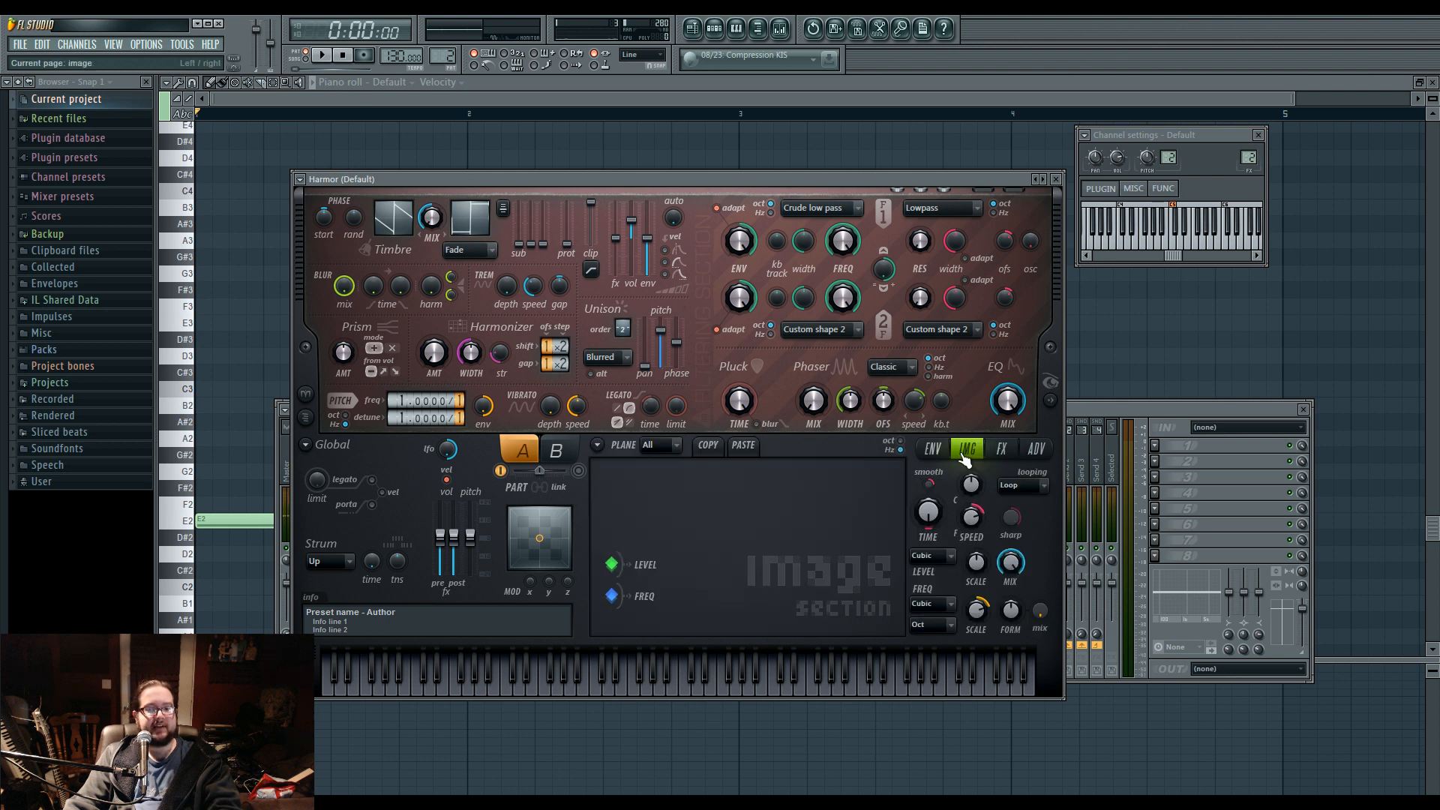
pyautogui.click(947, 453)
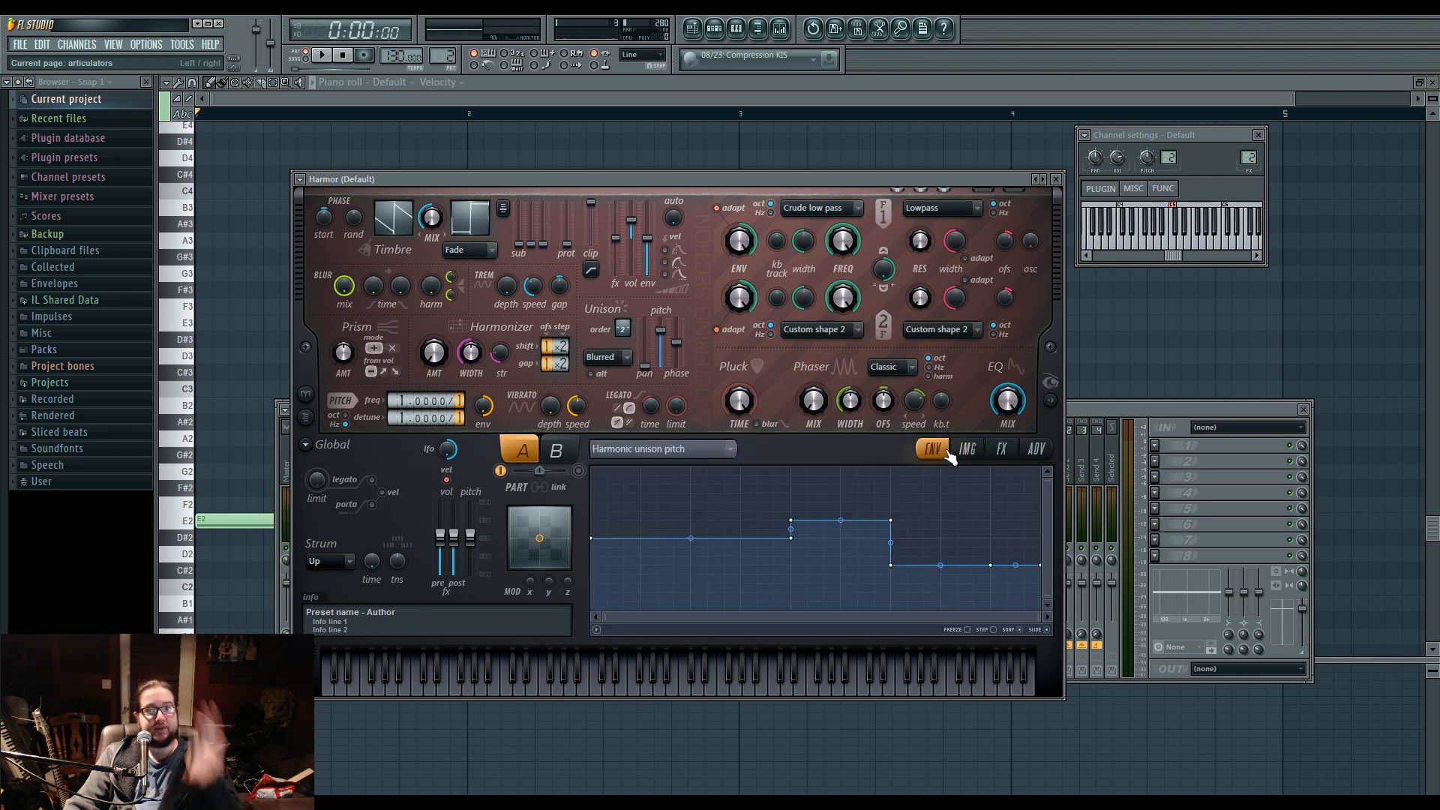
pyautogui.click(1001, 448)
pyautogui.moveTo(769, 475); pyautogui.dragTo(769, 464)
pyautogui.press('space')
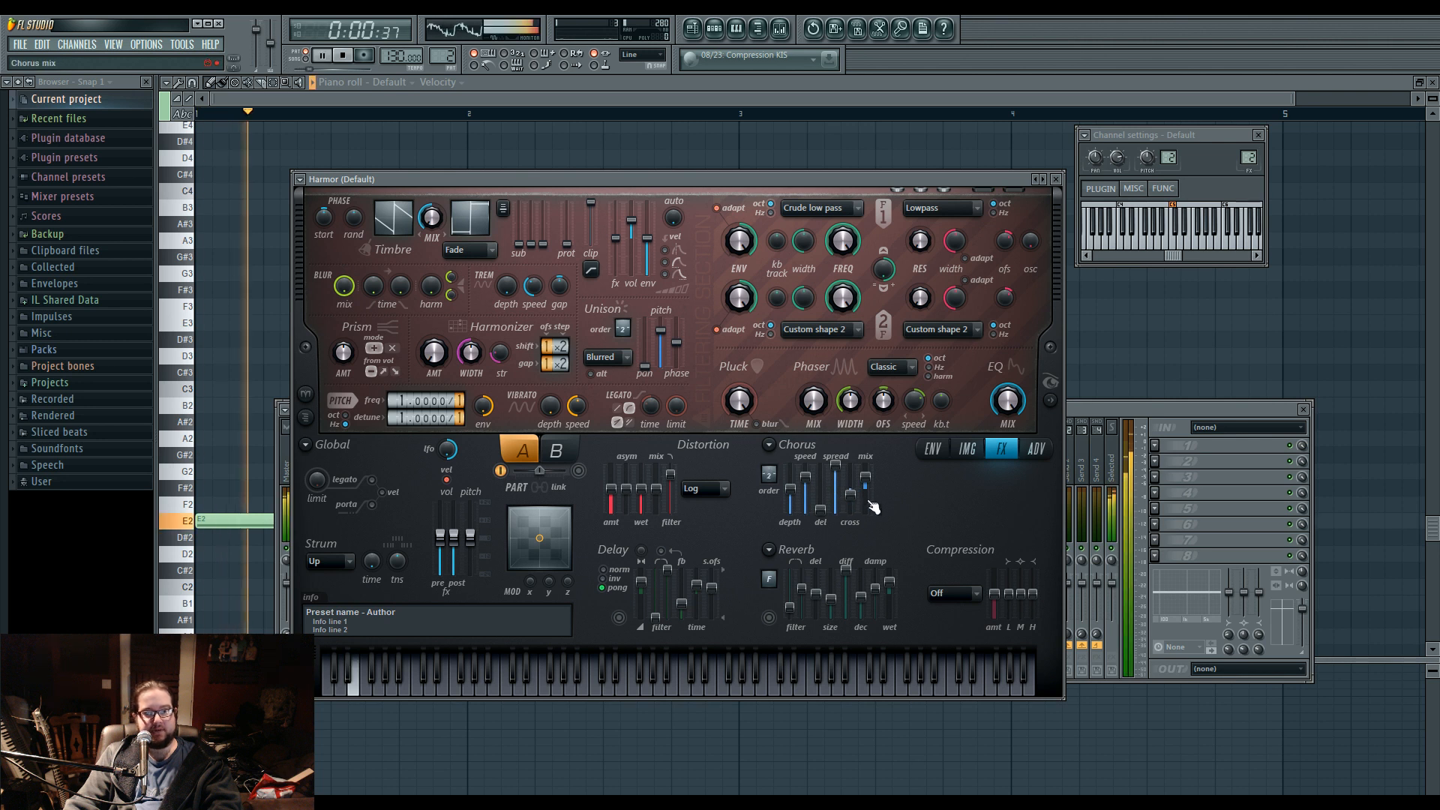
# Load Fruity WaveShaper on Mixer Insert 2 and bend its curve strongly upward while auditioning the pattern.
pyautogui.click(1196, 462)
pyautogui.press('space')
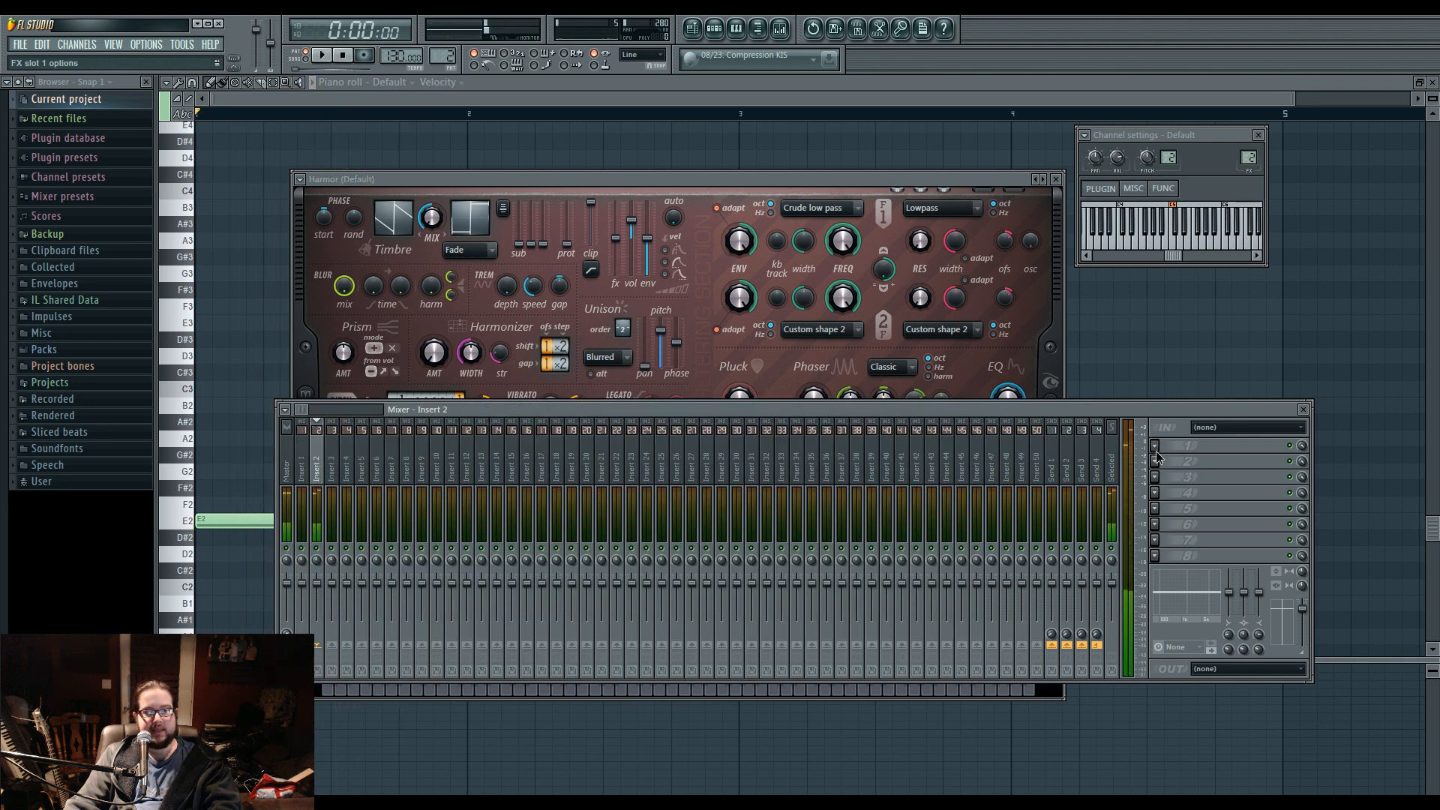
pyautogui.click(1277, 537)
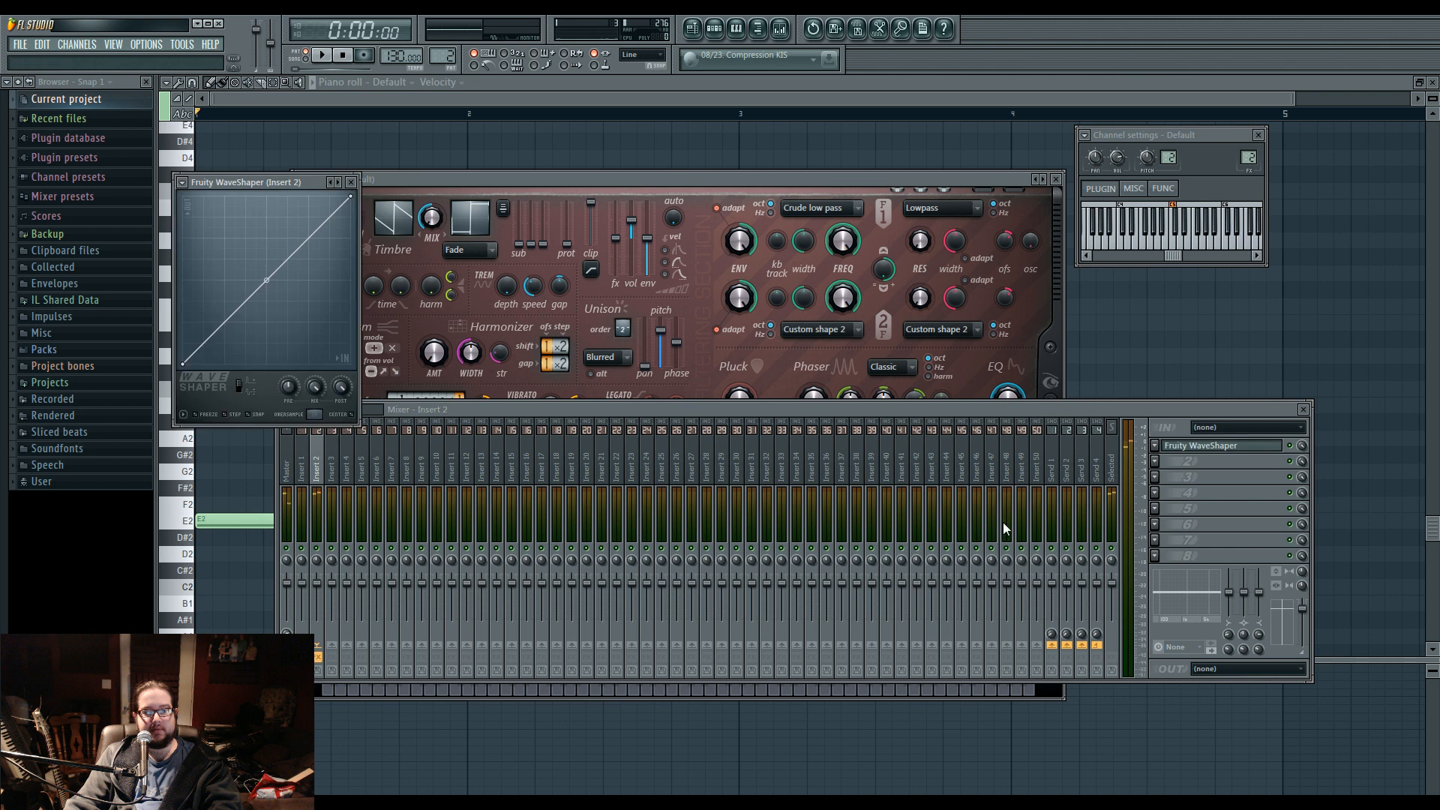
pyautogui.press('space')
pyautogui.moveTo(268, 278); pyautogui.dragTo(267, 218)
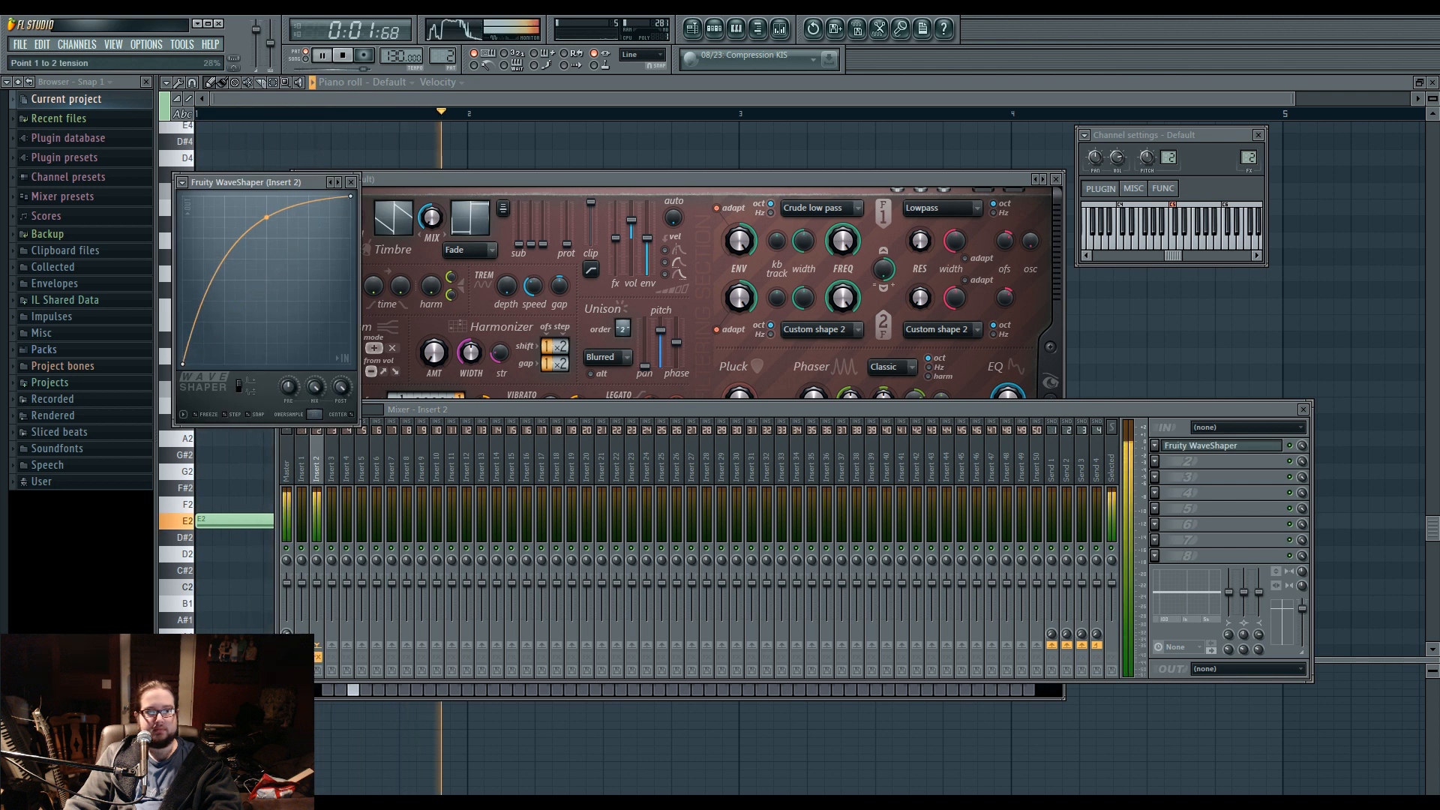
pyautogui.click(562, 178)
pyautogui.press('space')
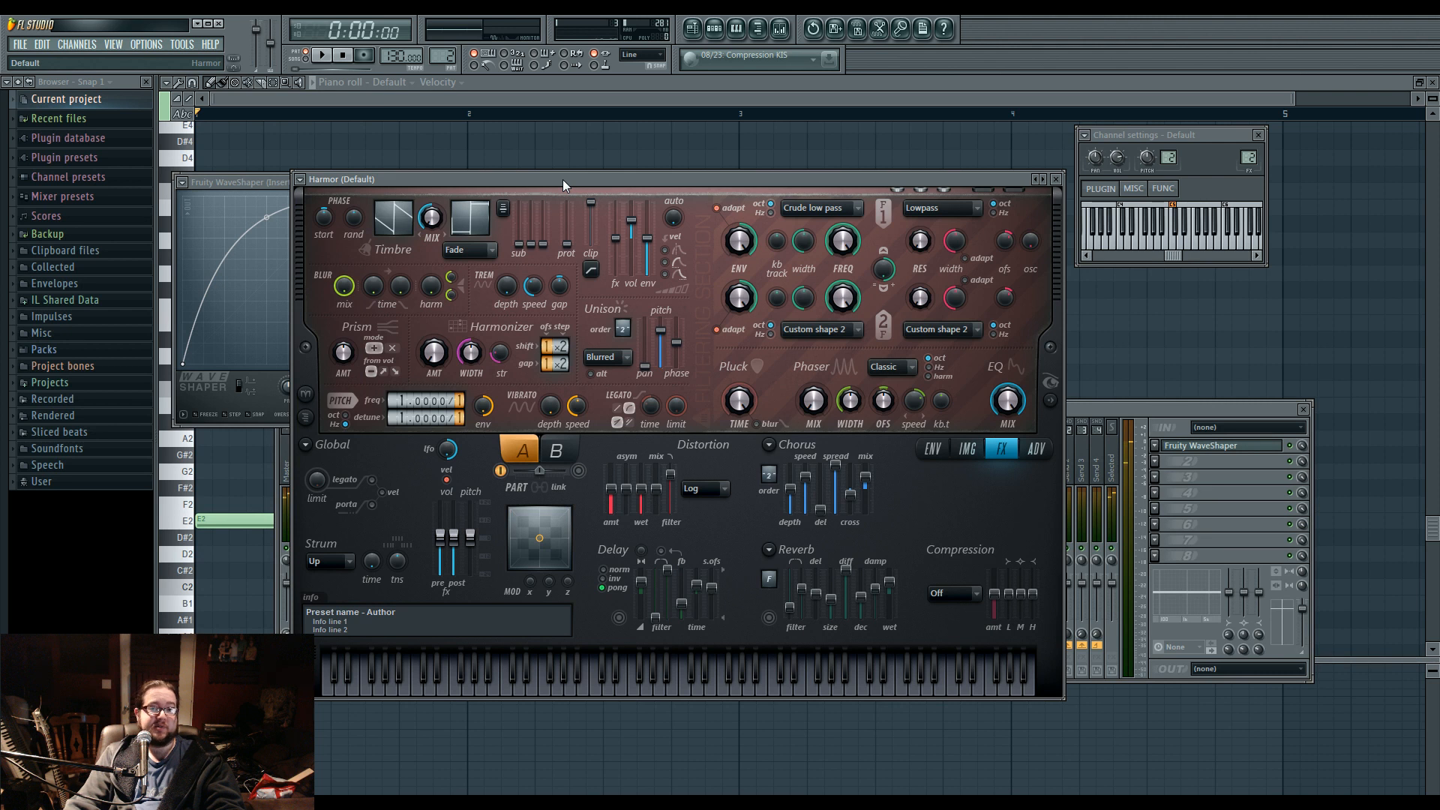
# Lower Harmor's unison pitch amount slightly, review its image and effects pages, and return to the Harmonic unison pitch envelope.
pyautogui.moveTo(563, 179)
pyautogui.mouseDown()
pyautogui.moveTo(574, 196)
pyautogui.moveTo(633, 179)
pyautogui.moveTo(588, 173)
pyautogui.mouseUp()
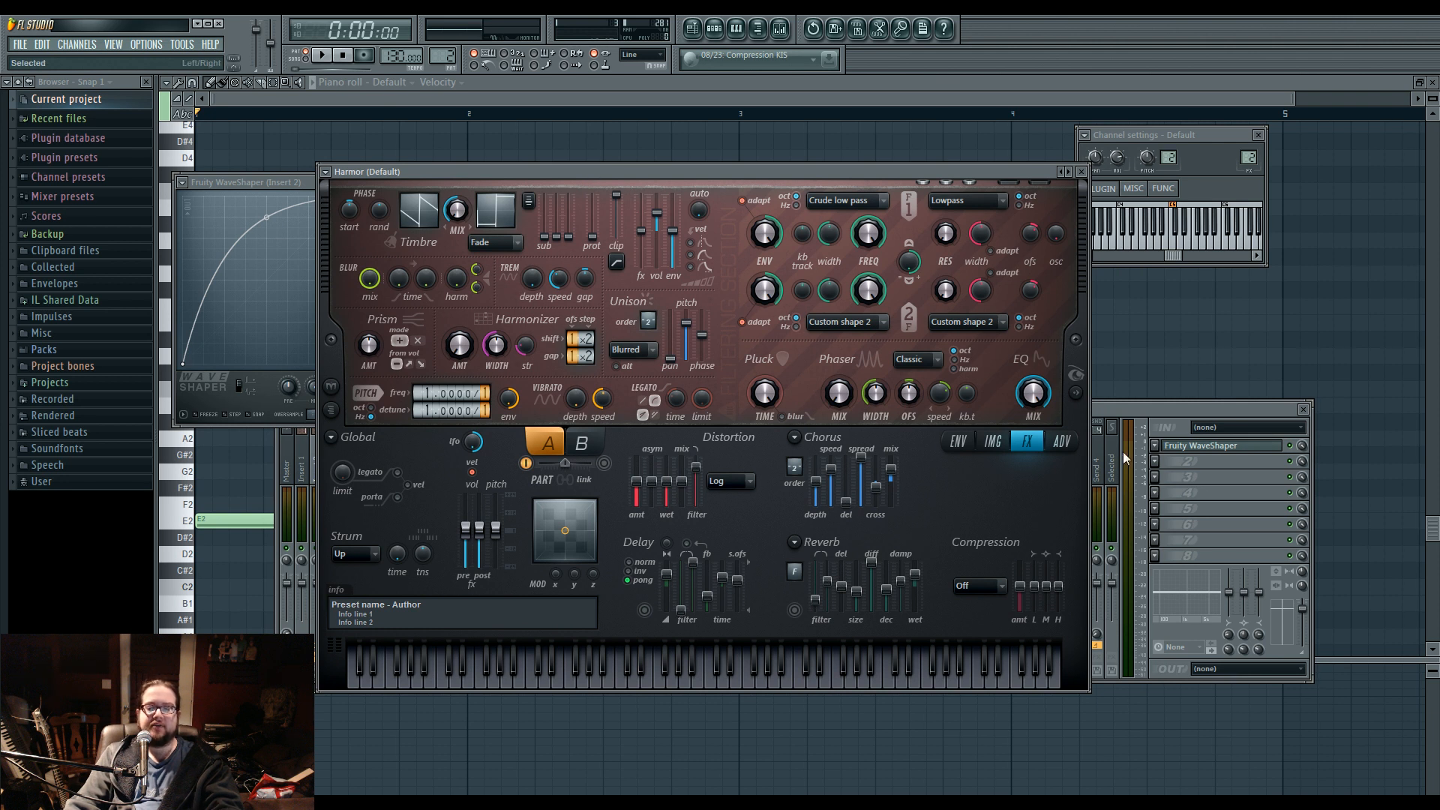
pyautogui.click(1203, 479)
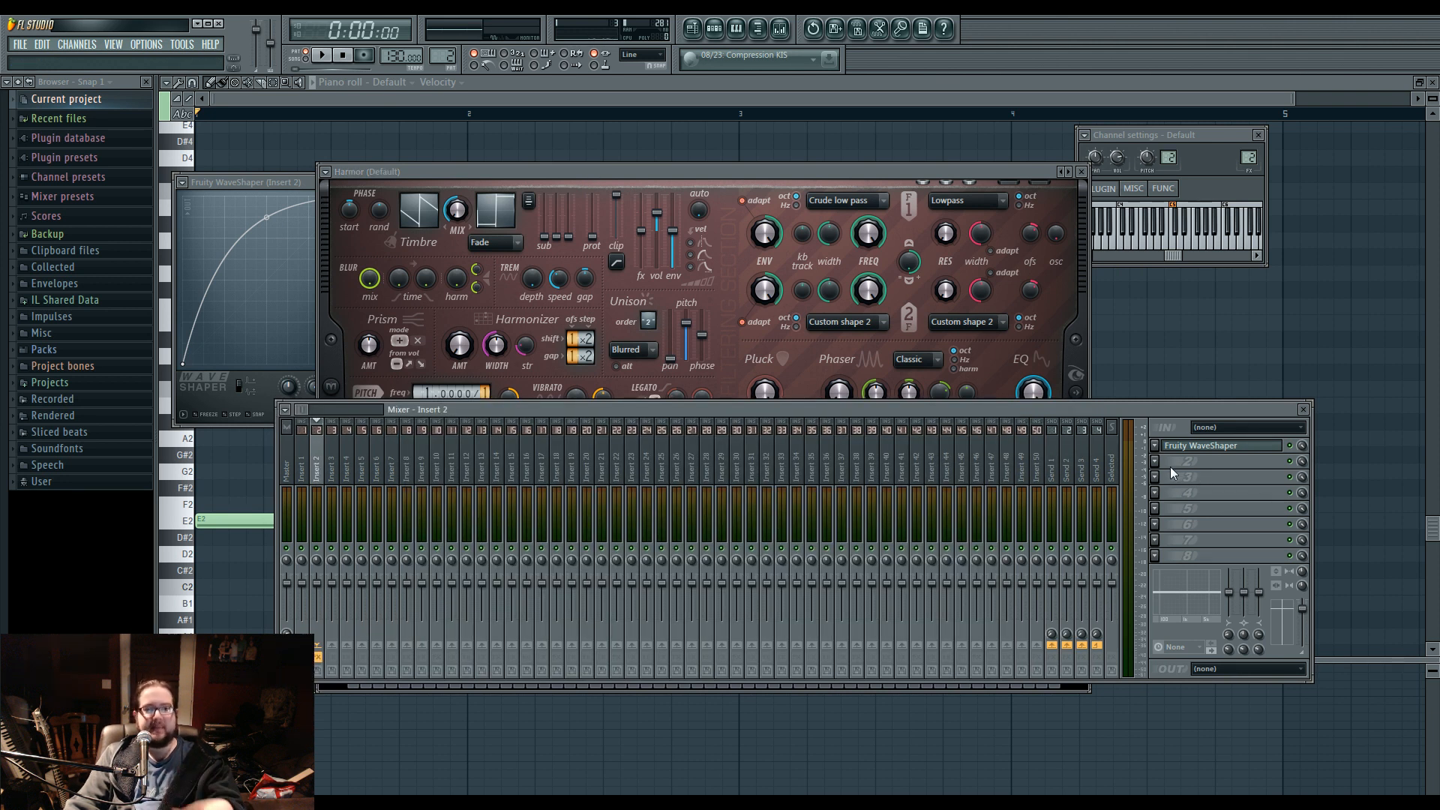
pyautogui.moveTo(541, 178); pyautogui.dragTo(528, 165)
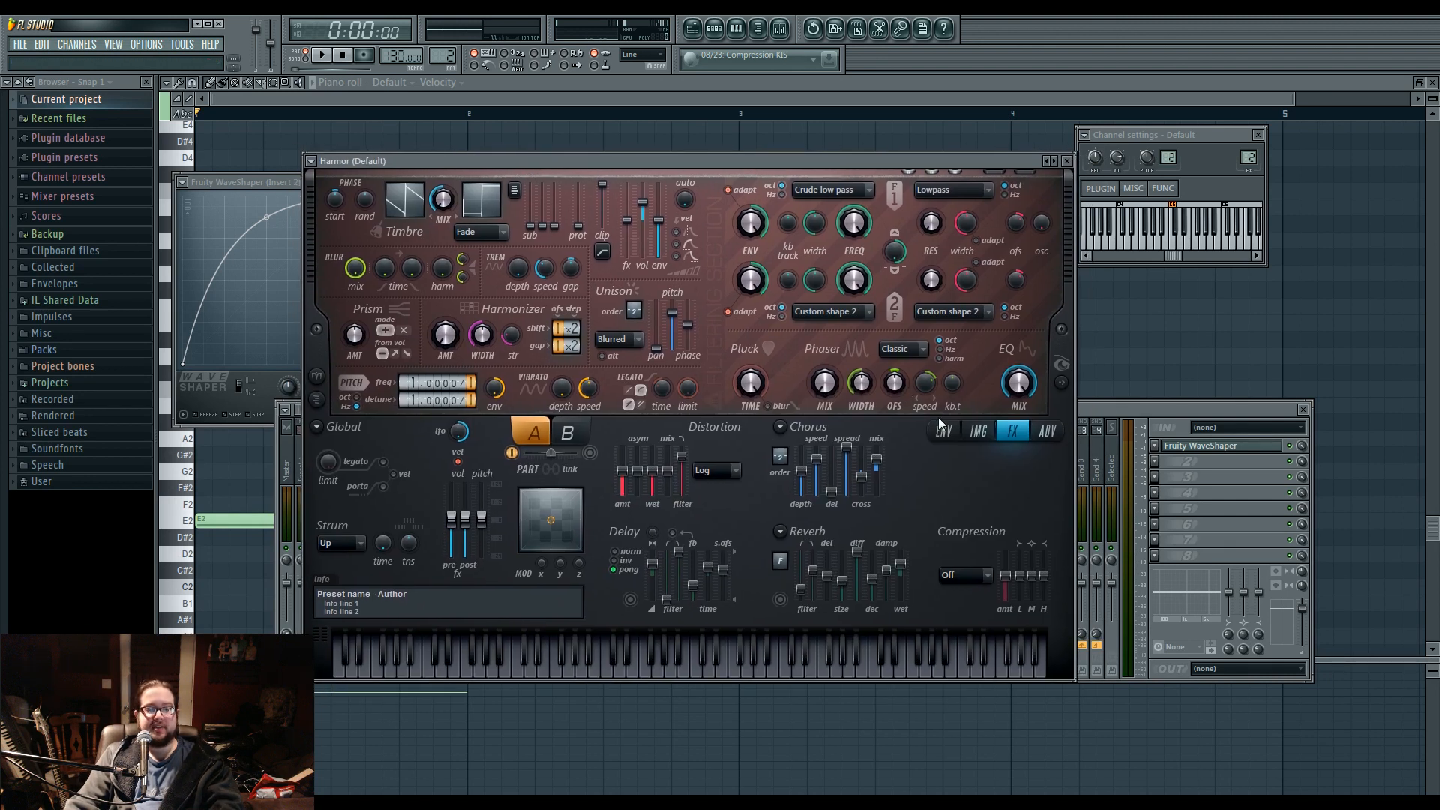
pyautogui.click(979, 431)
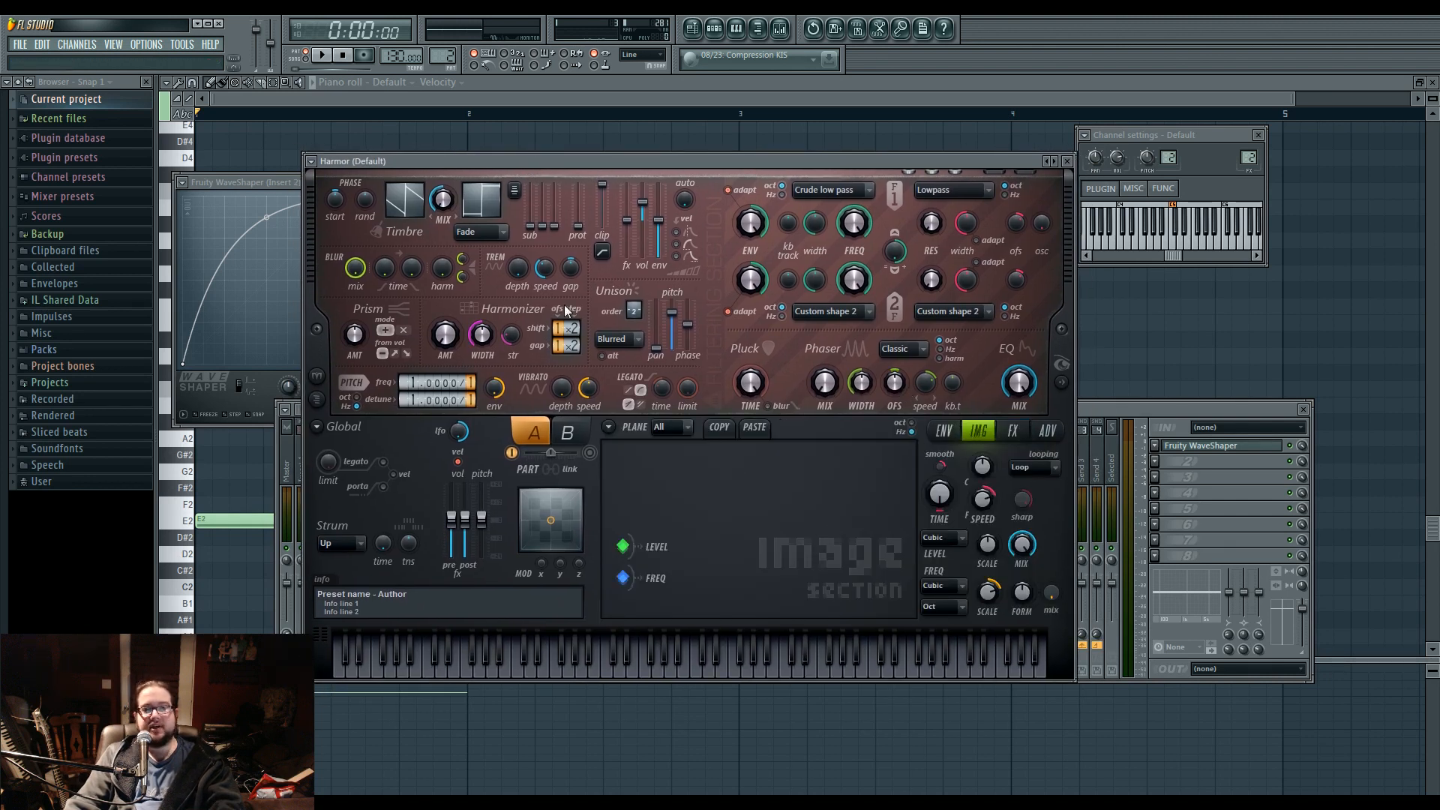
pyautogui.moveTo(672, 315); pyautogui.dragTo(672, 307)
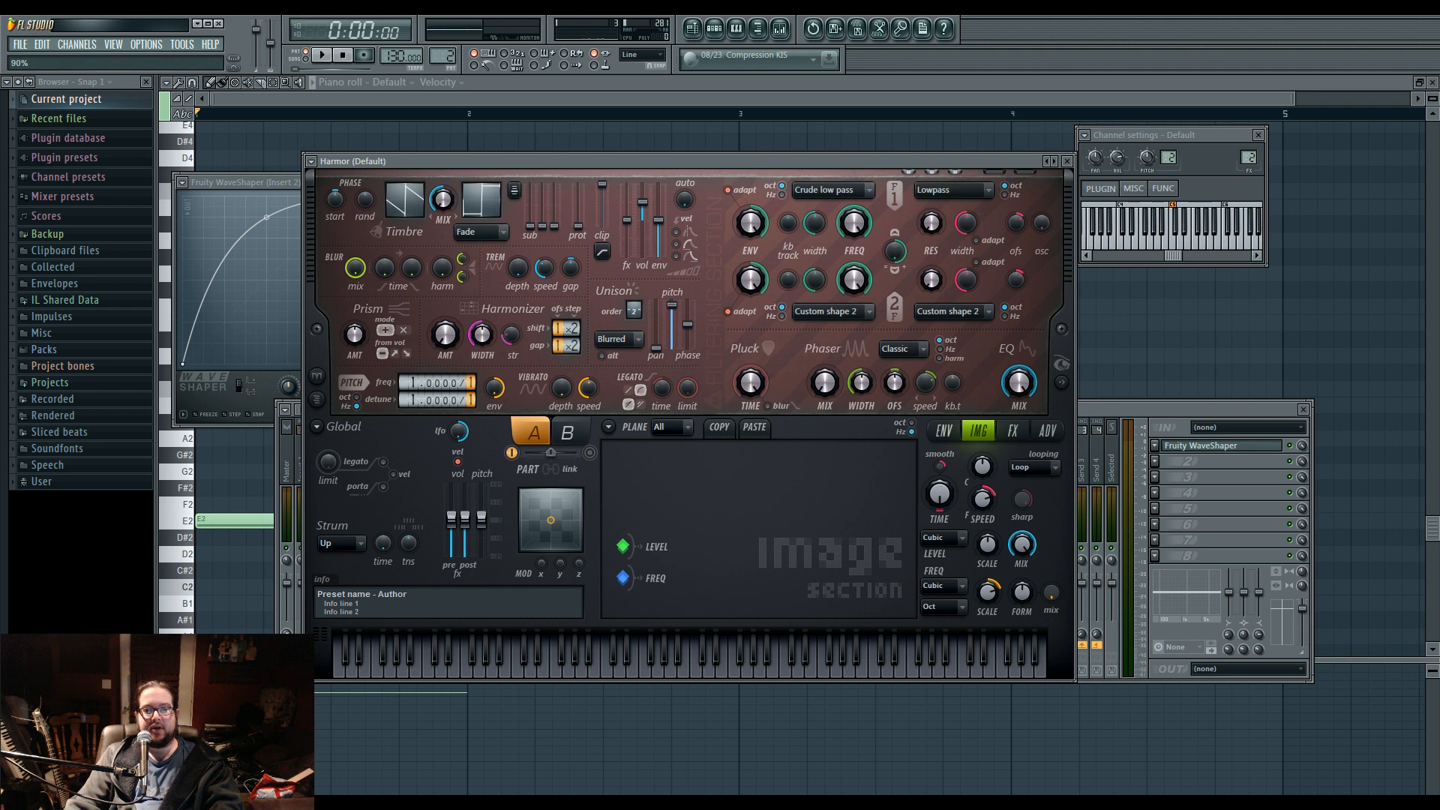
pyautogui.click(1013, 431)
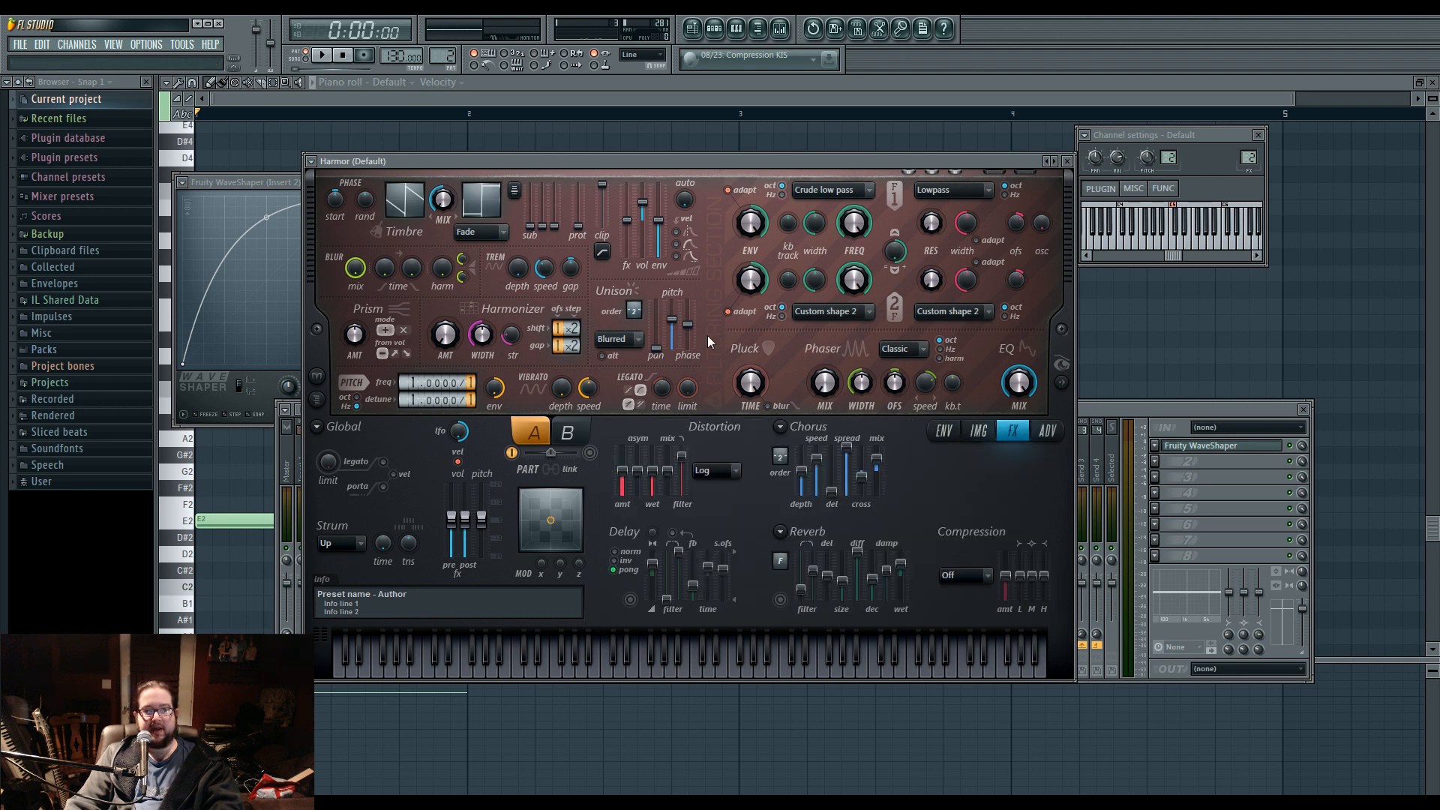
pyautogui.click(978, 431)
pyautogui.click(1013, 430)
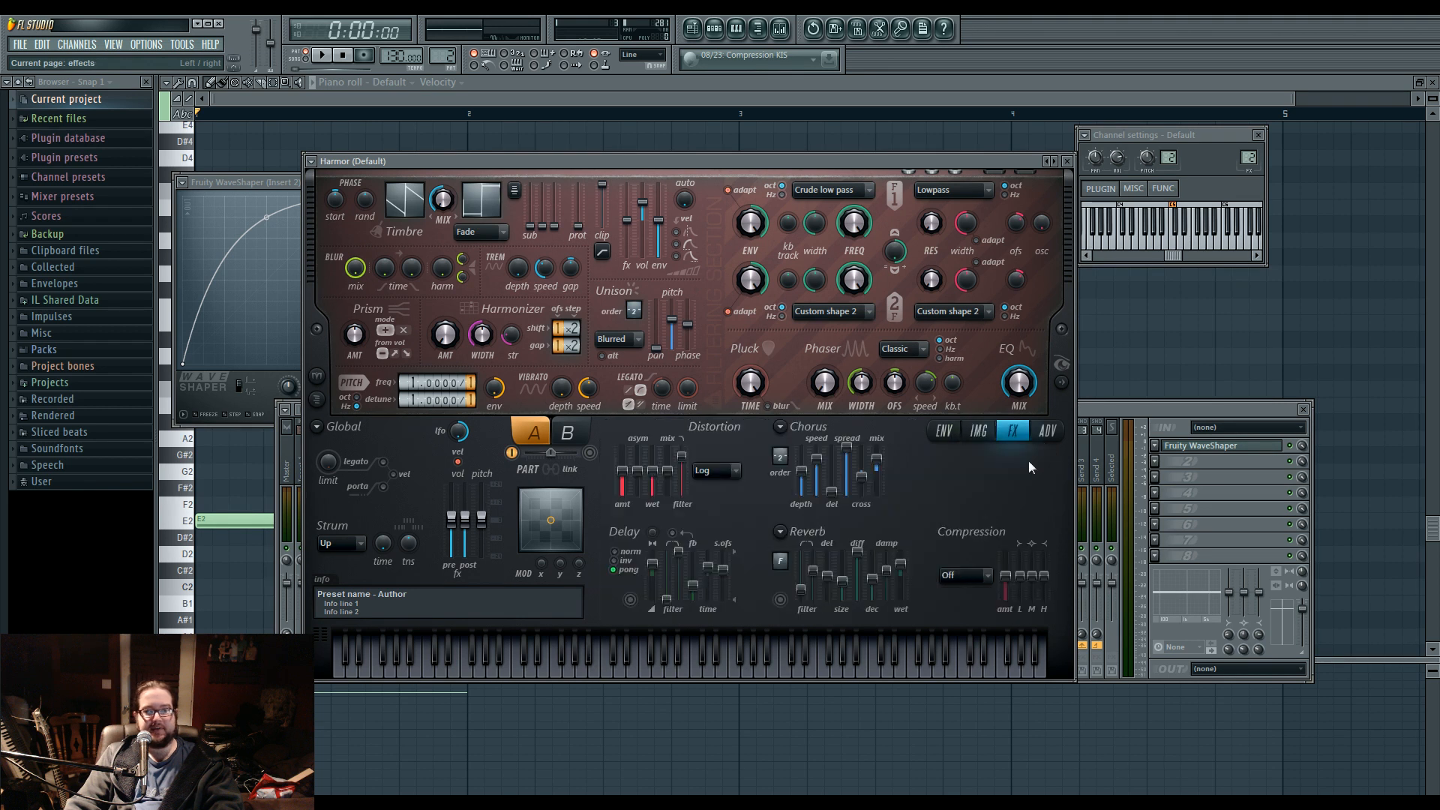
pyautogui.click(945, 430)
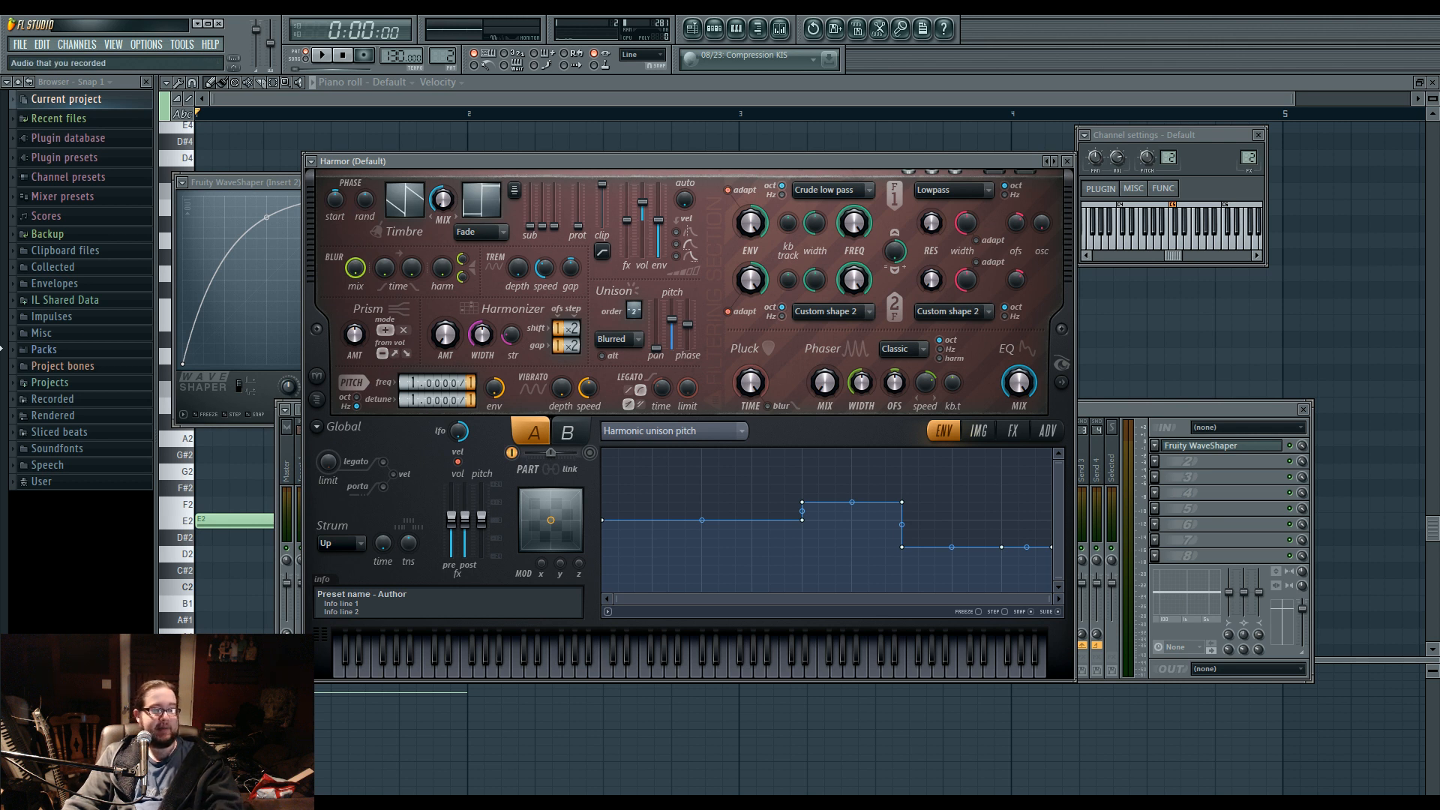
# Open the Projects folder and look through the saved songs in its subfolder.
pyautogui.click(78, 384)
pyautogui.scroll(-3, 71, 495)
pyautogui.scroll(6, 97, 360)
pyautogui.click(119, 294)
pyautogui.scroll(-3, 105, 477)
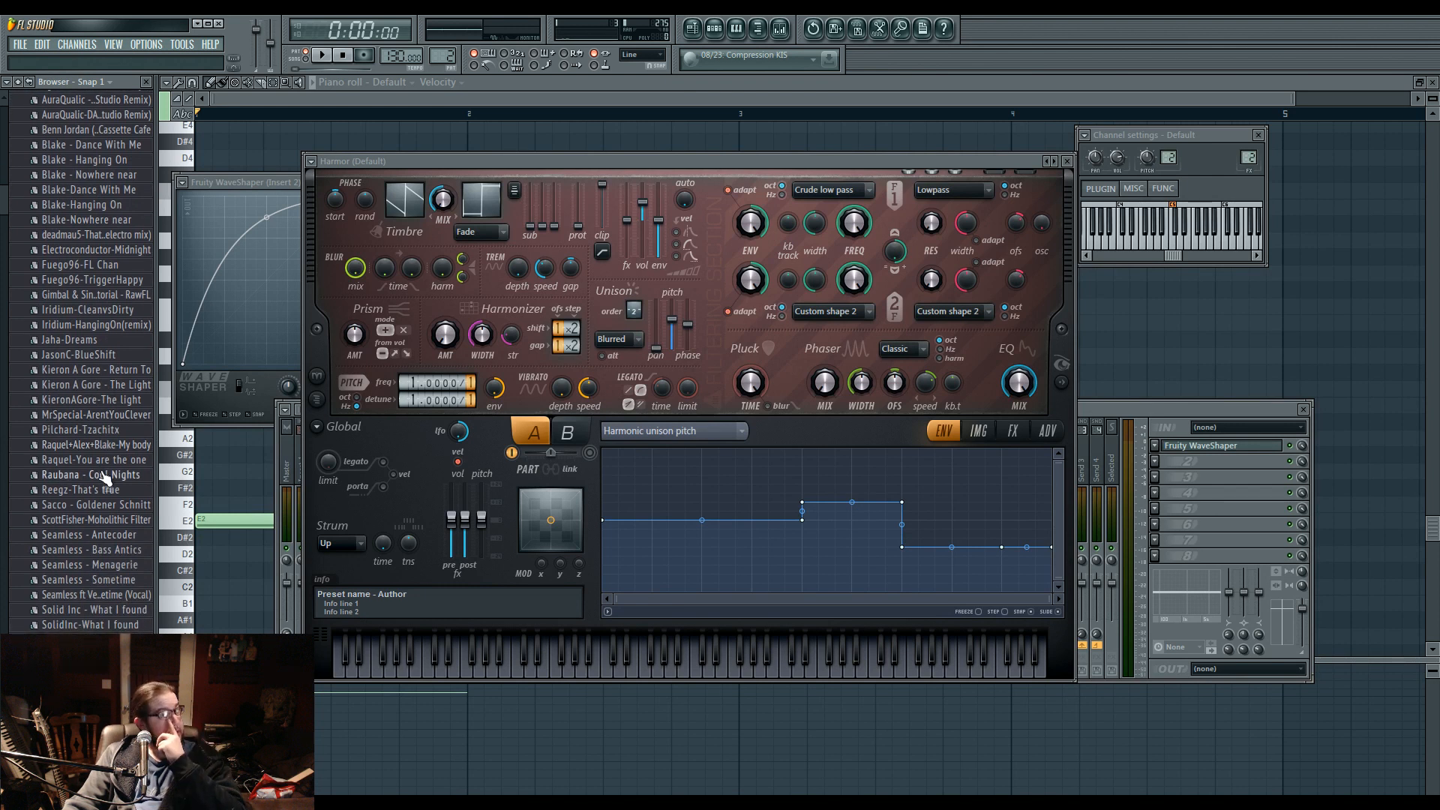
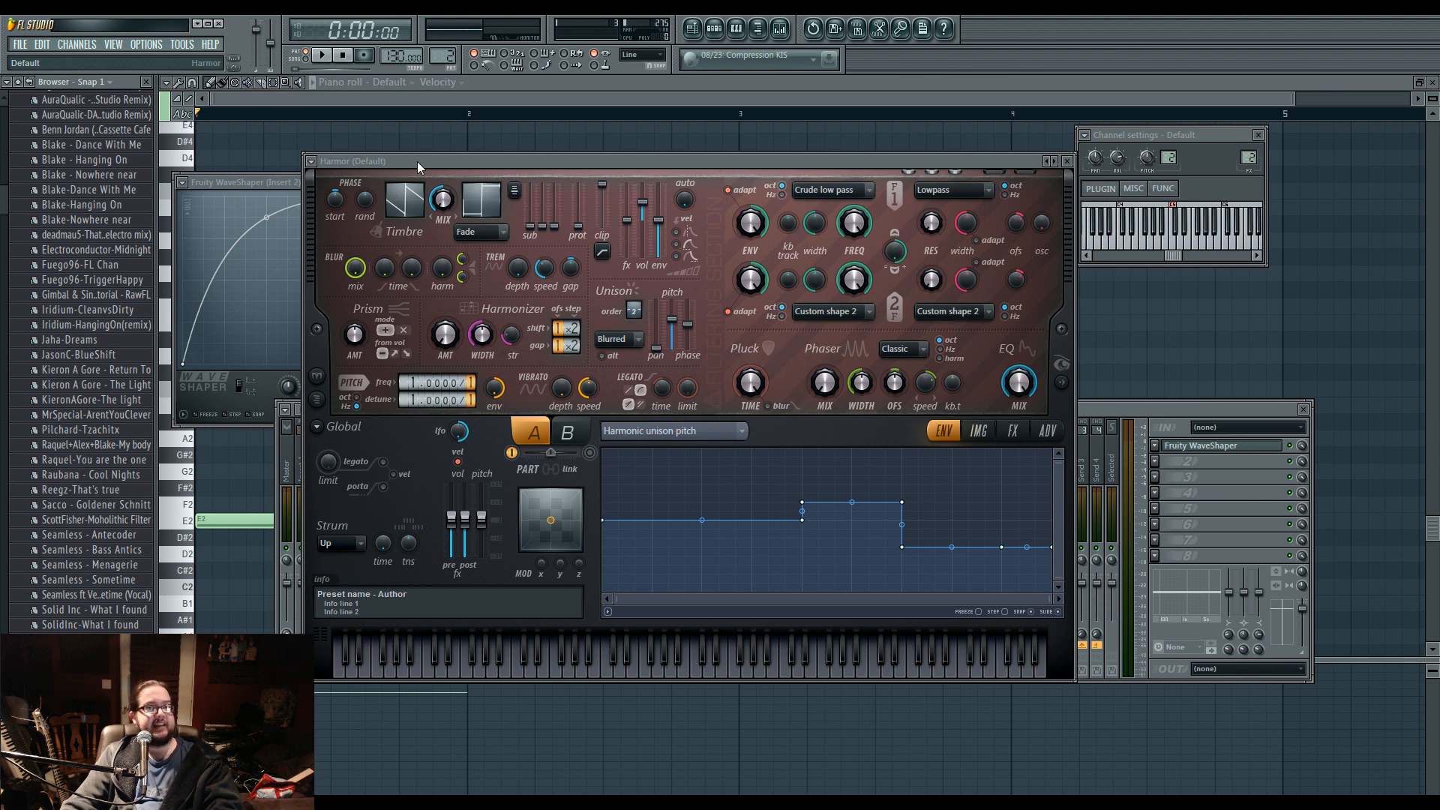
# Audition the pattern, review Harmor's effects and image pages, and return to its envelope page.
pyautogui.press('space')
pyautogui.press('space')
pyautogui.click(1301, 446)
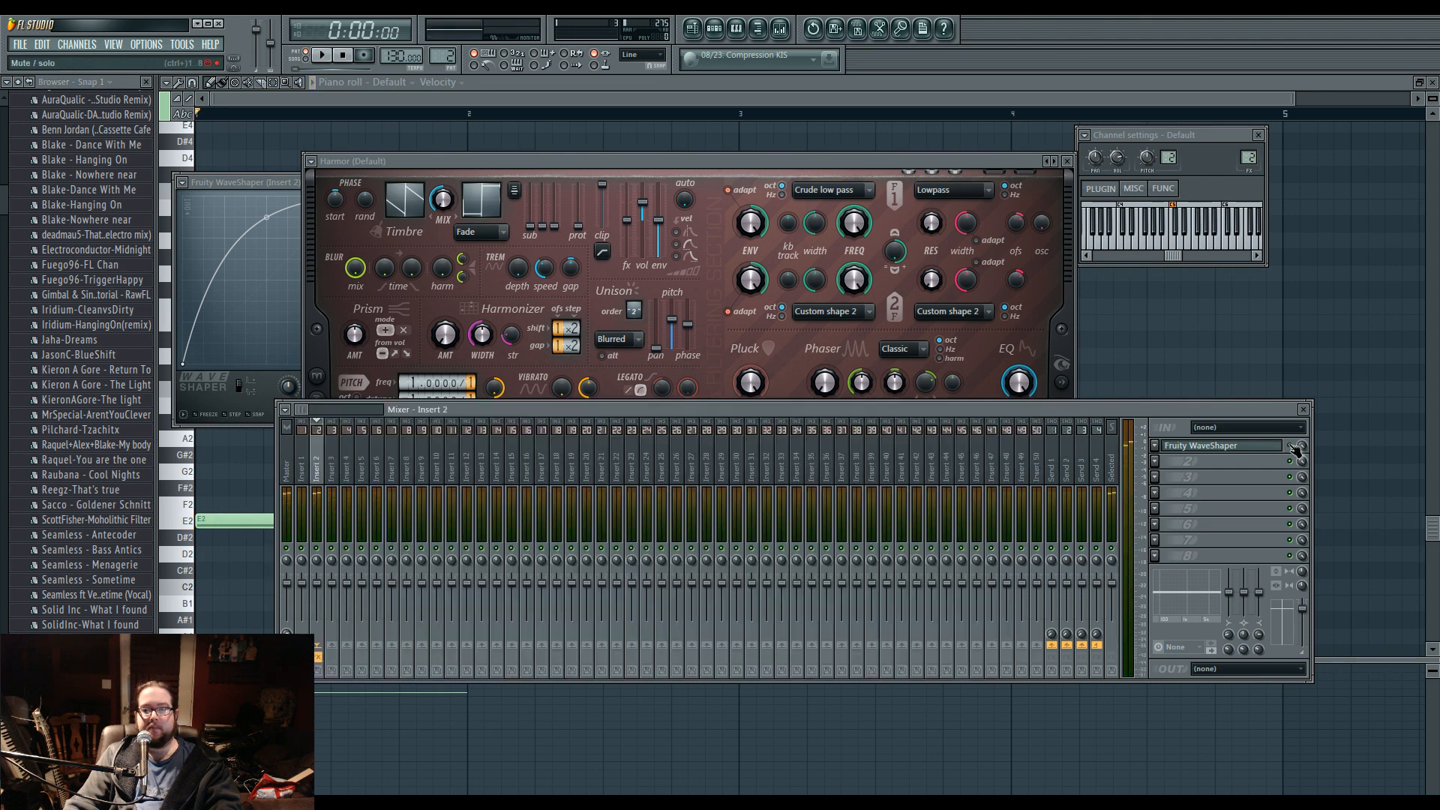
pyautogui.click(754, 192)
pyautogui.click(1012, 431)
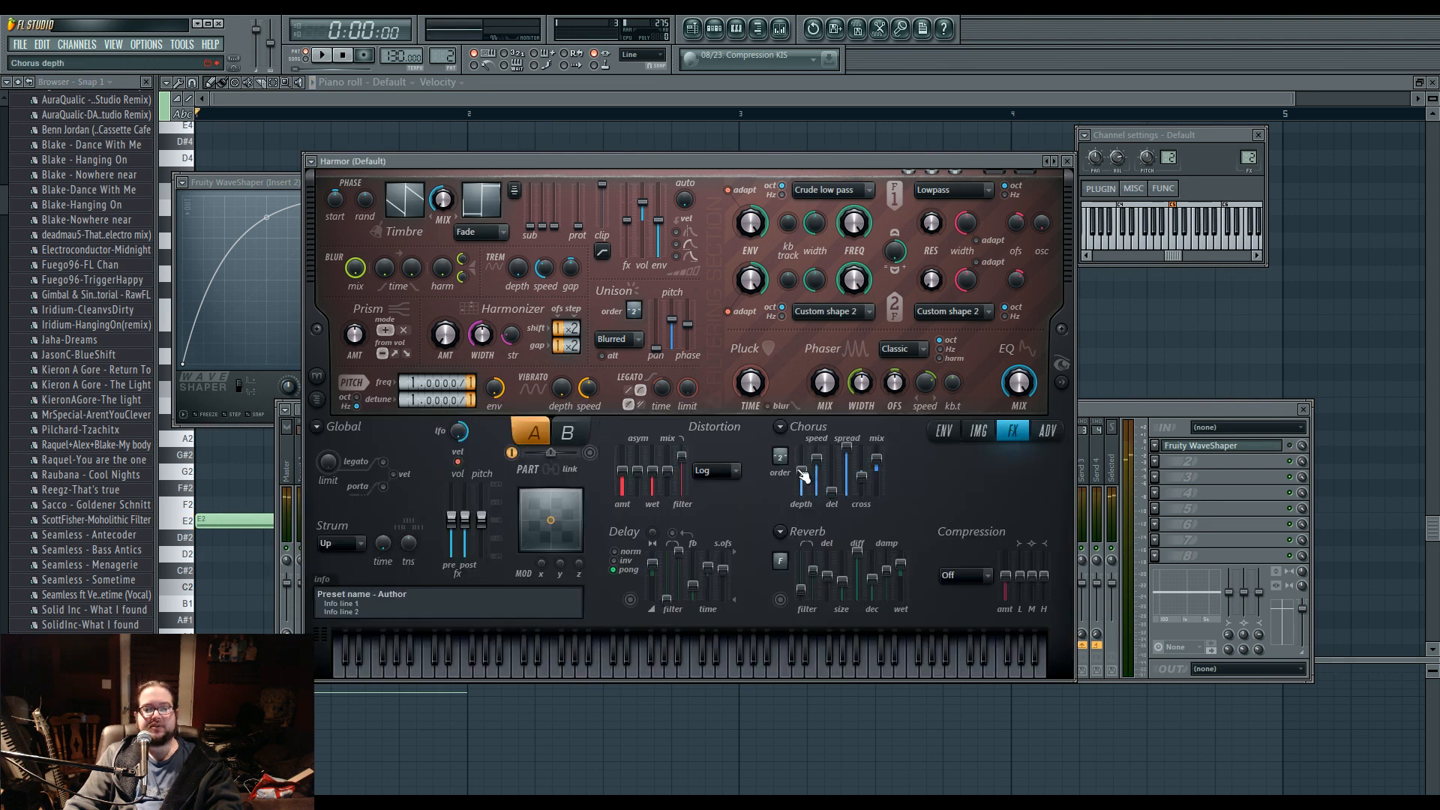
pyautogui.click(979, 432)
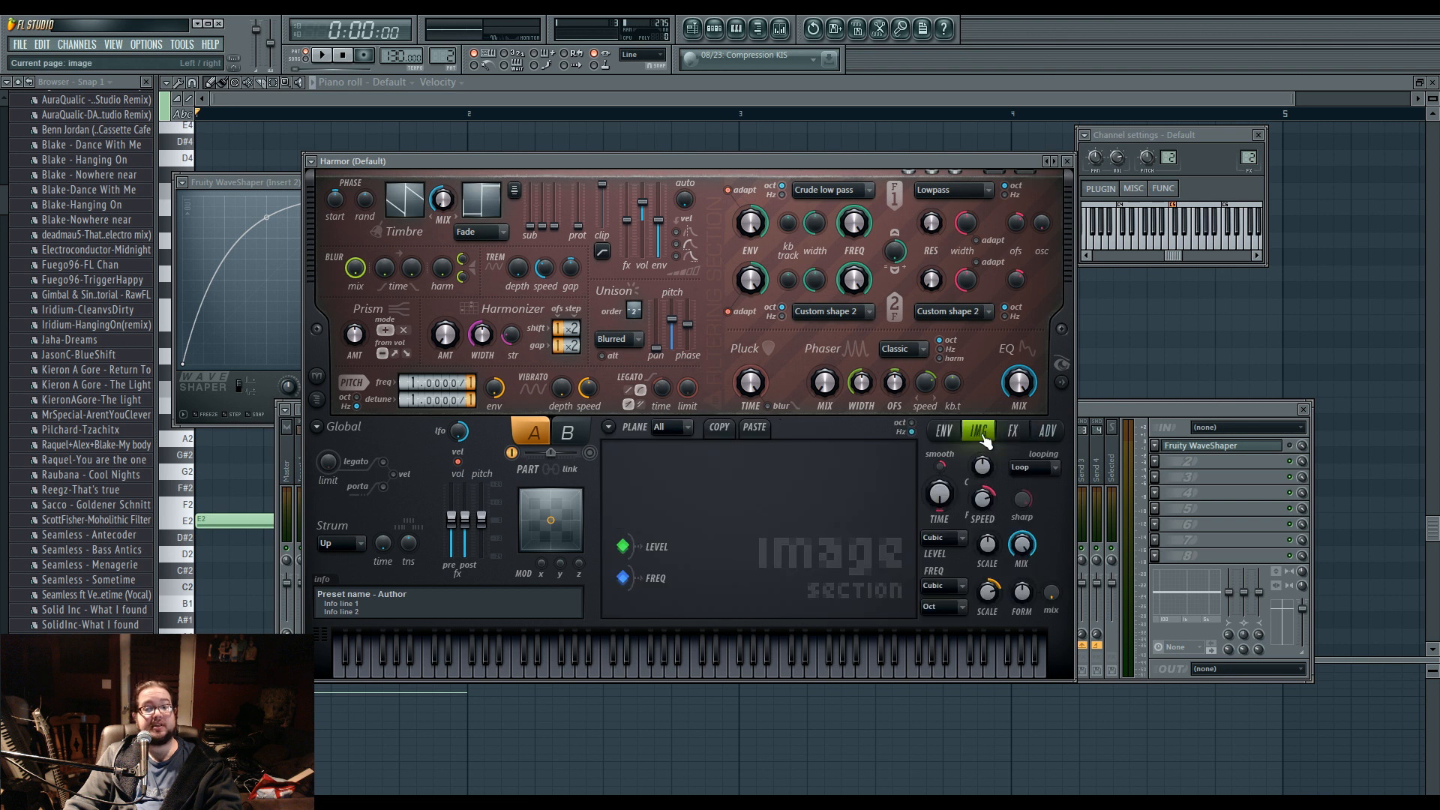
pyautogui.click(944, 431)
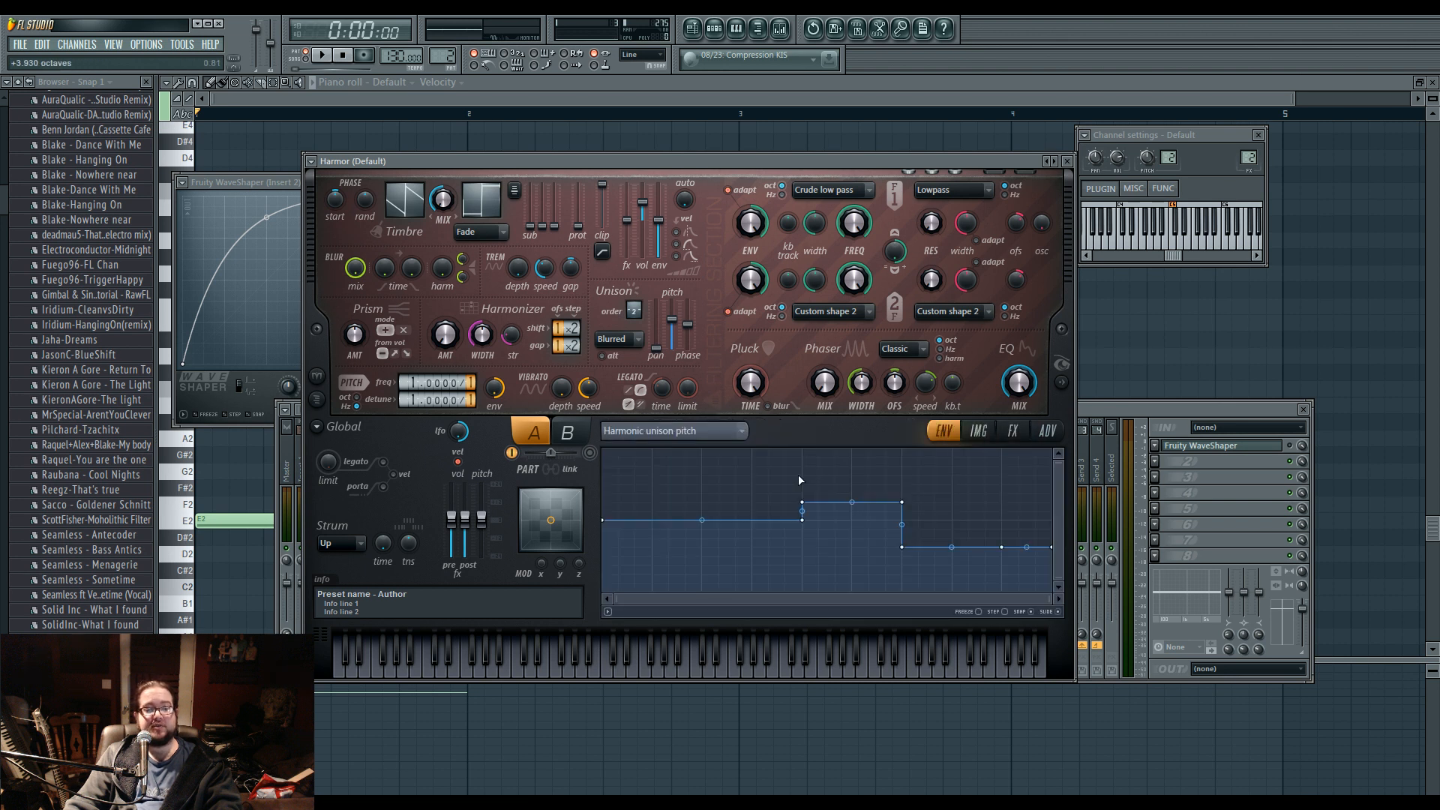
# Reshape the Harmonic unison pitch envelope to stay flat, drop abruptly to the minimum mid-way, and ramp linearly to the maximum at the end.
pyautogui.rightClick(902, 502)
pyautogui.moveTo(802, 502); pyautogui.dragTo(803, 547)
pyautogui.keyDown('alt'); pyautogui.click(904, 548); pyautogui.keyUp('alt')
pyautogui.rightClick(802, 521)
pyautogui.moveTo(1002, 547); pyautogui.dragTo(1005, 520)
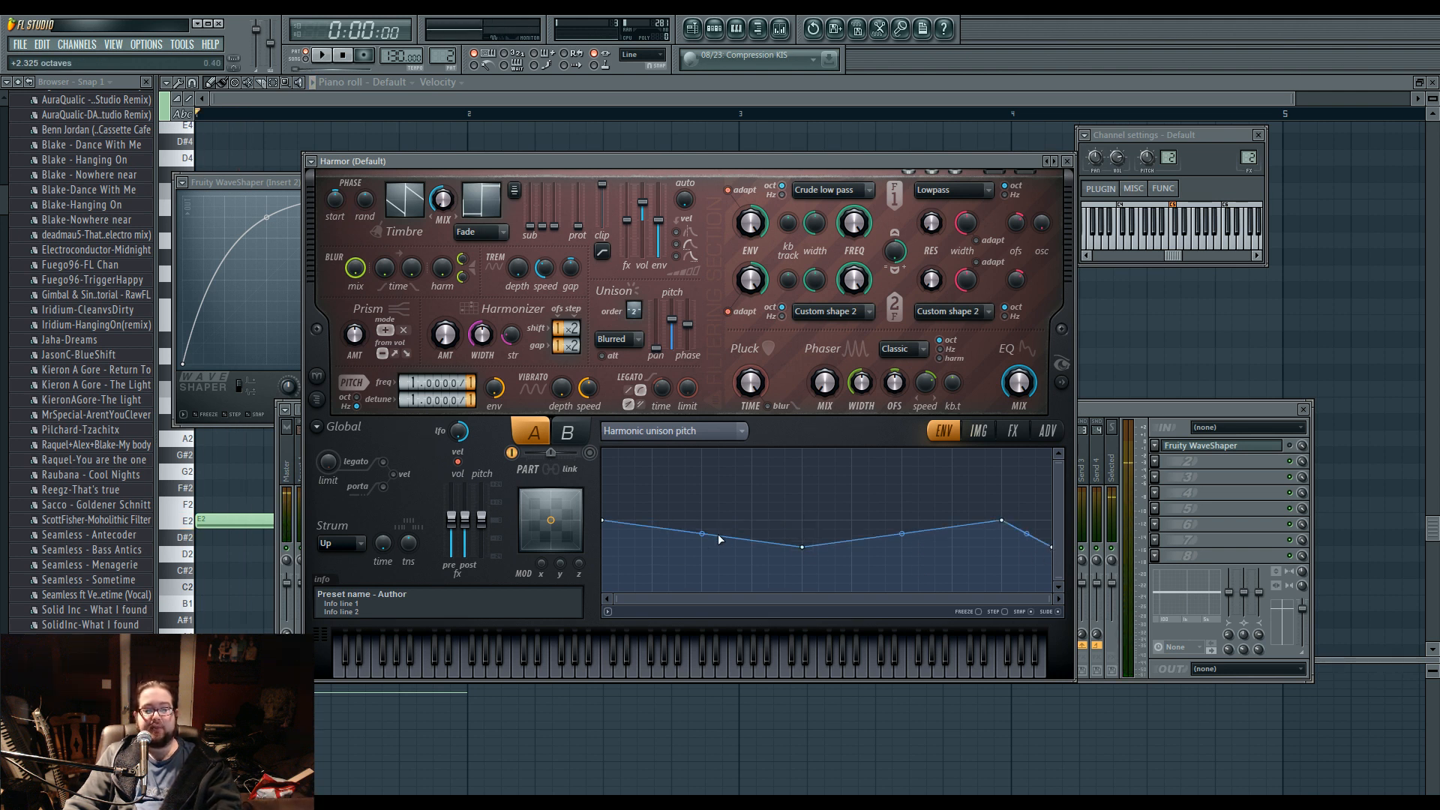
pyautogui.moveTo(702, 533); pyautogui.dragTo(702, 520)
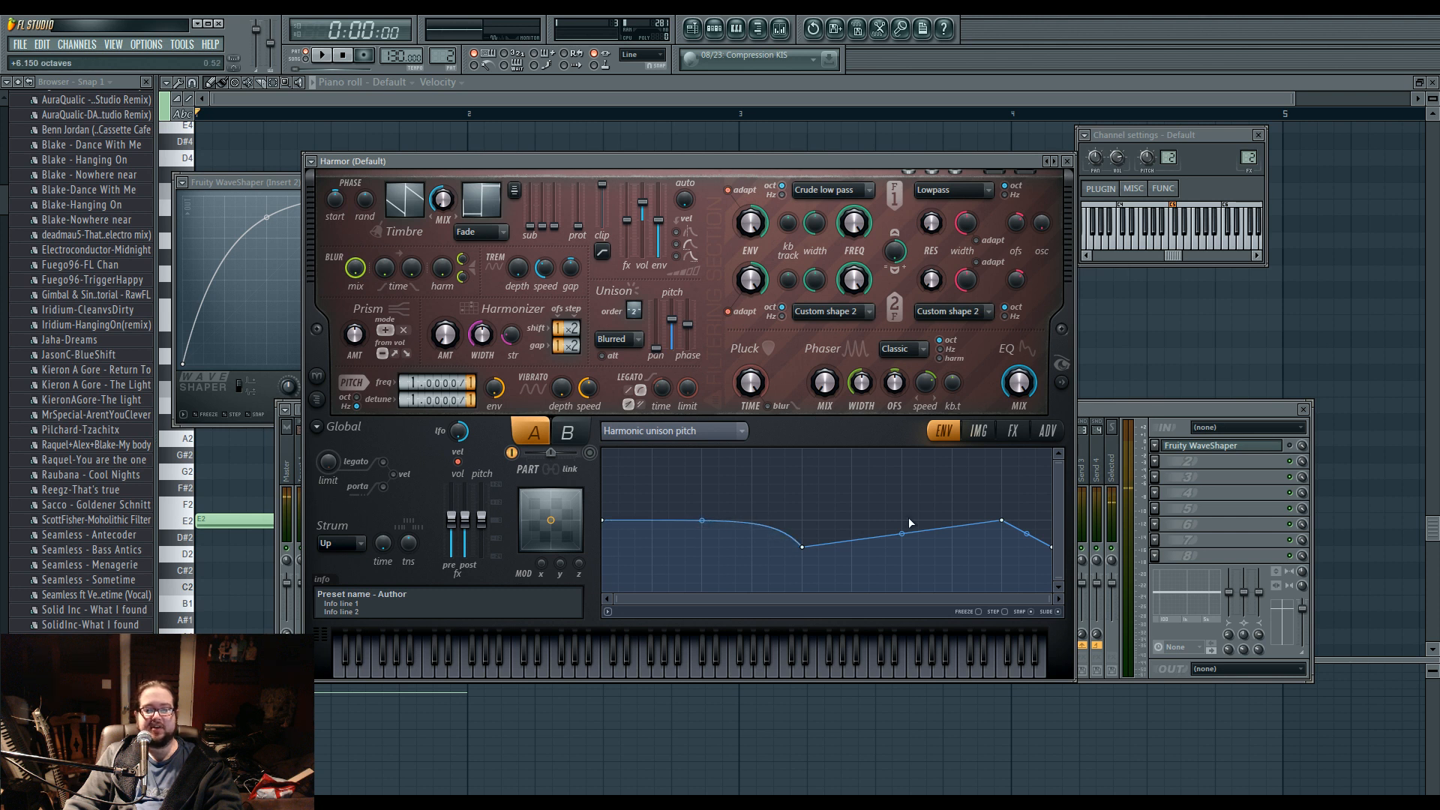
pyautogui.rightClick(803, 530)
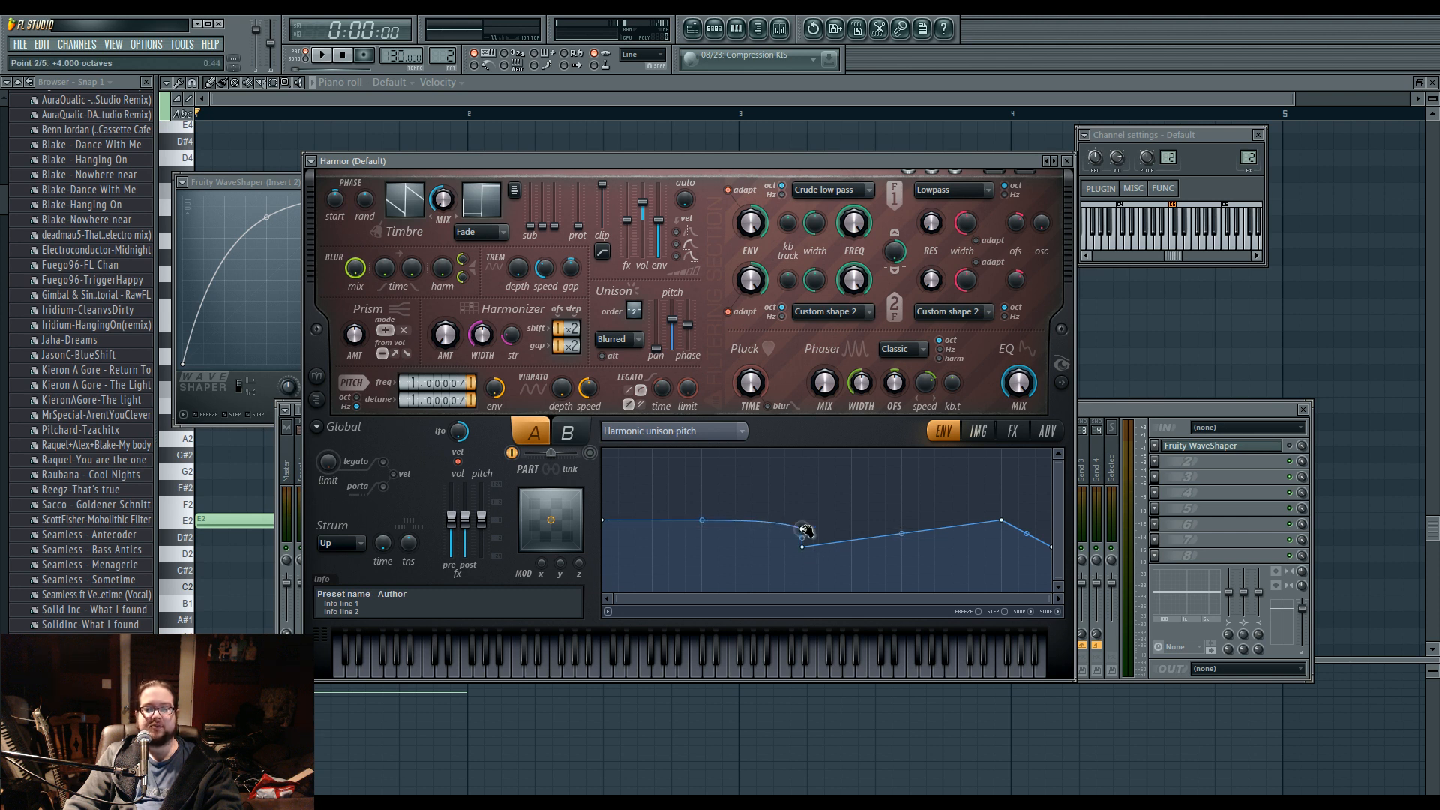
pyautogui.moveTo(803, 528); pyautogui.dragTo(803, 592)
pyautogui.rightClick(1003, 520)
pyautogui.moveTo(1052, 548); pyautogui.dragTo(1050, 390)
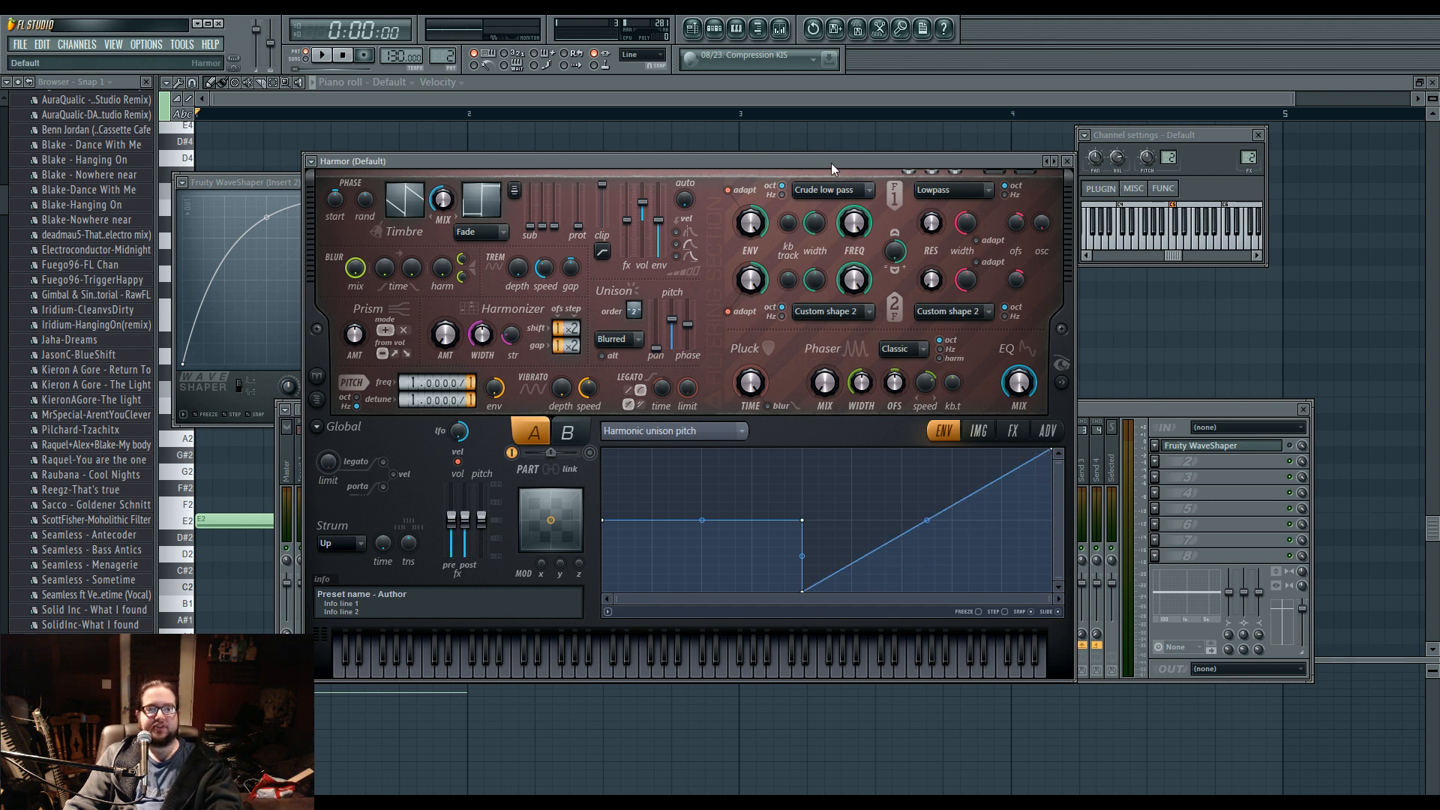
# Audition the pattern and individual notes with the new envelope, and switch off Harmor's chorus.
pyautogui.press('space')
pyautogui.press('space')
pyautogui.press('e')
pyautogui.press('b')
pyautogui.click(1013, 431)
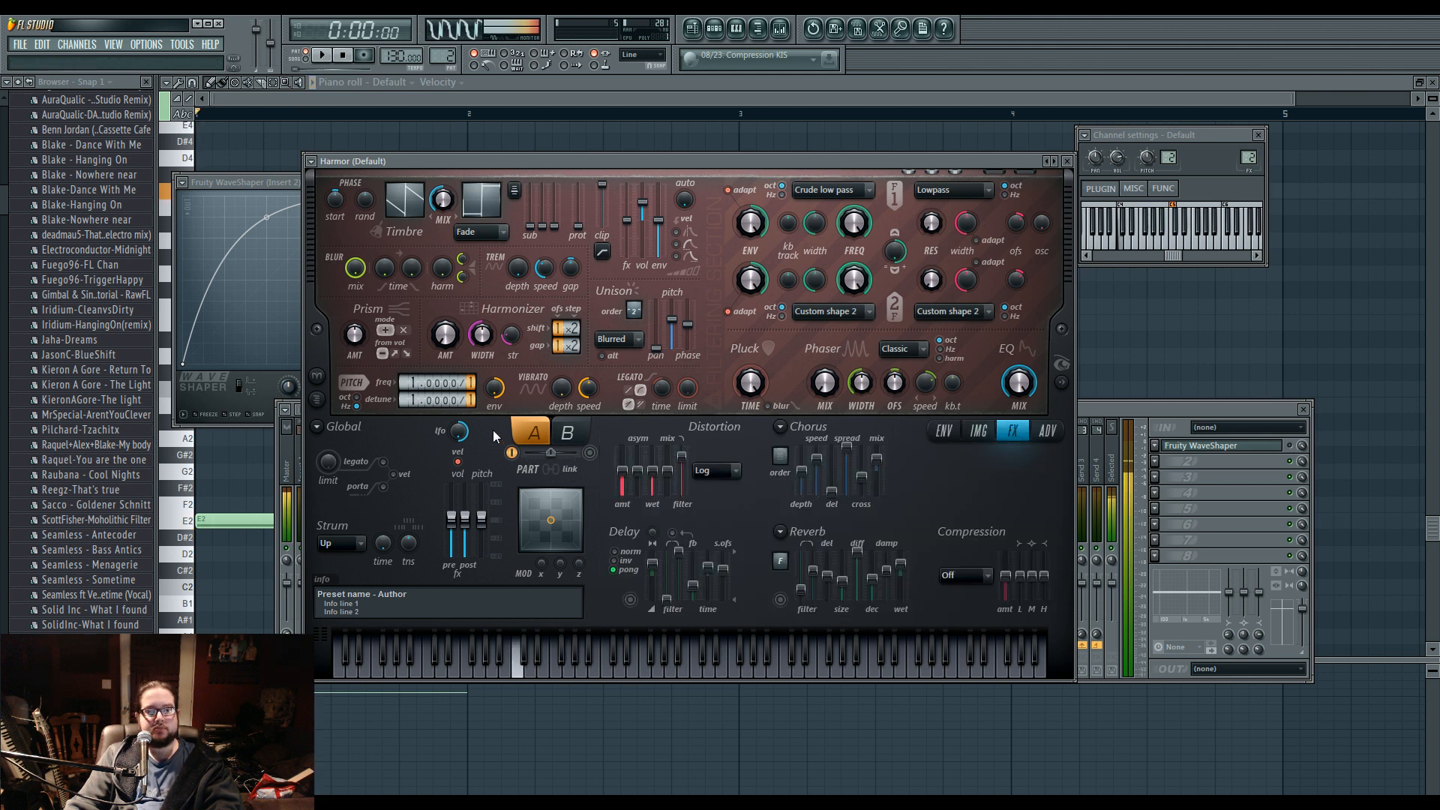
pyautogui.press('z')
pyautogui.press('z')
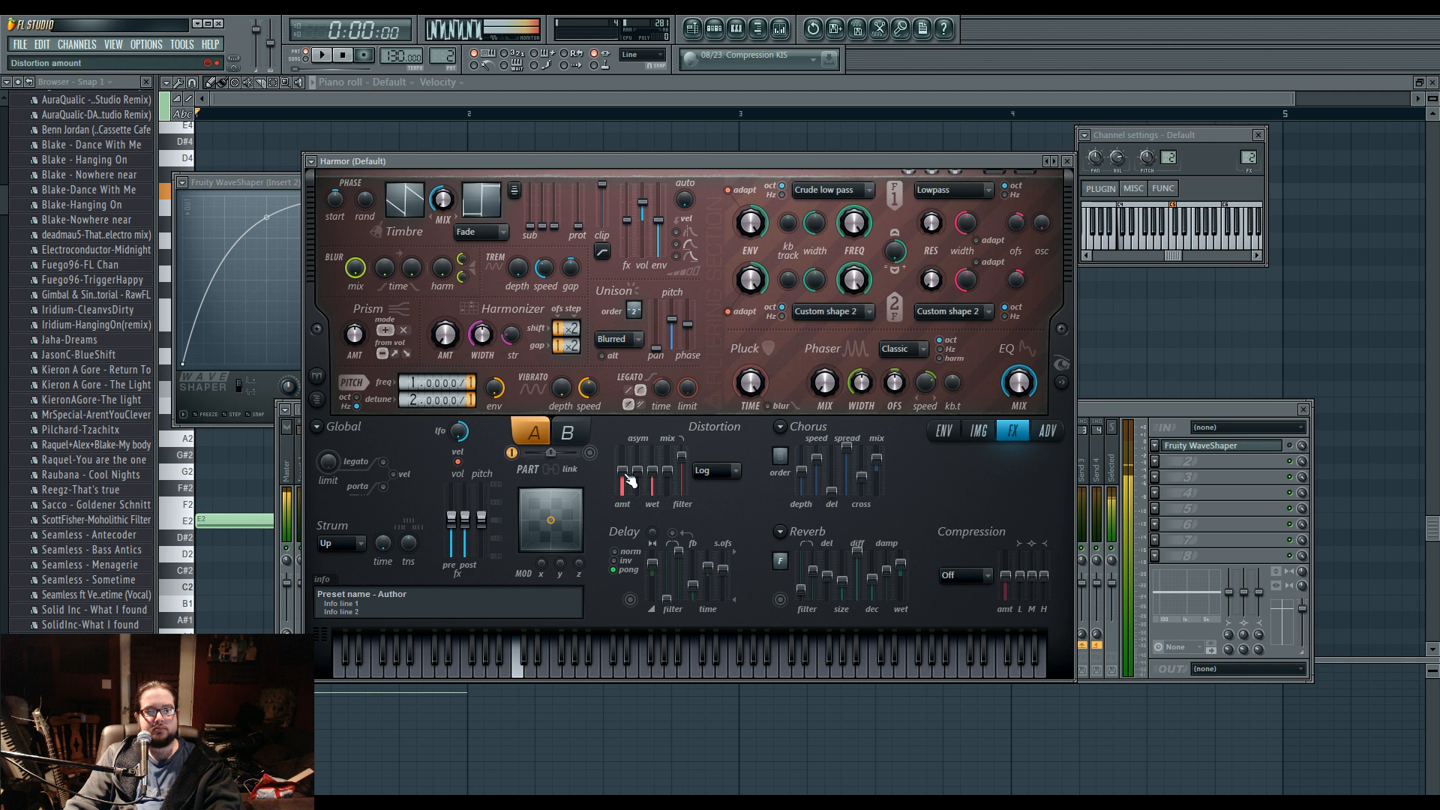
# Raise Harmor's distortion amount, change the distortion type to Hill, and audition the result.
pyautogui.moveTo(682, 457); pyautogui.dragTo(624, 460)
pyautogui.click(726, 476)
pyautogui.click(727, 519)
pyautogui.press('z')
pyautogui.press('space')
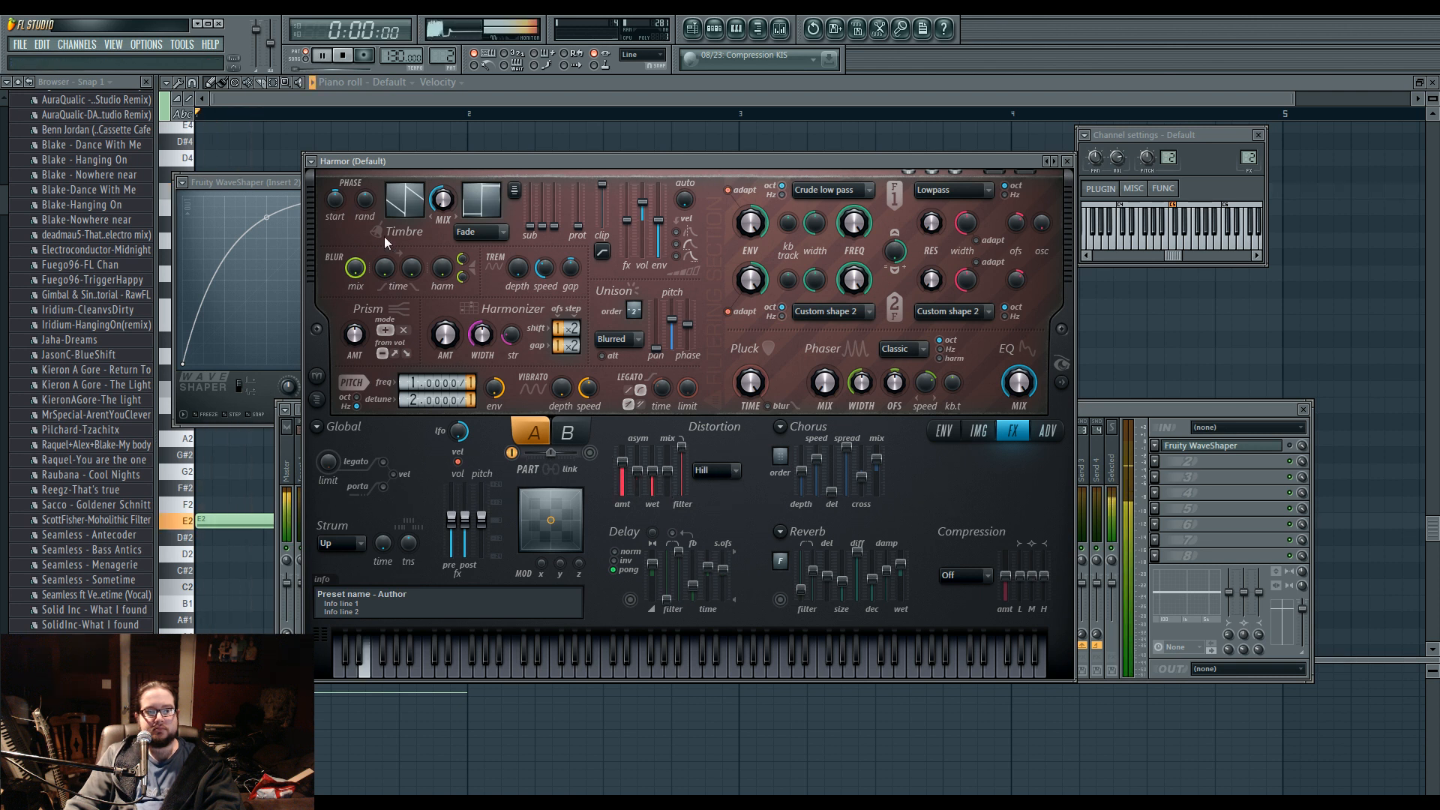
pyautogui.press('space')
# Show Harmor's spectral display, and set the unison type to Hz with a raised unison phase while the pattern plays.
pyautogui.press('space')
pyautogui.moveTo(413, 399); pyautogui.dragTo(412, 413)
pyautogui.press('space')
pyautogui.press('space')
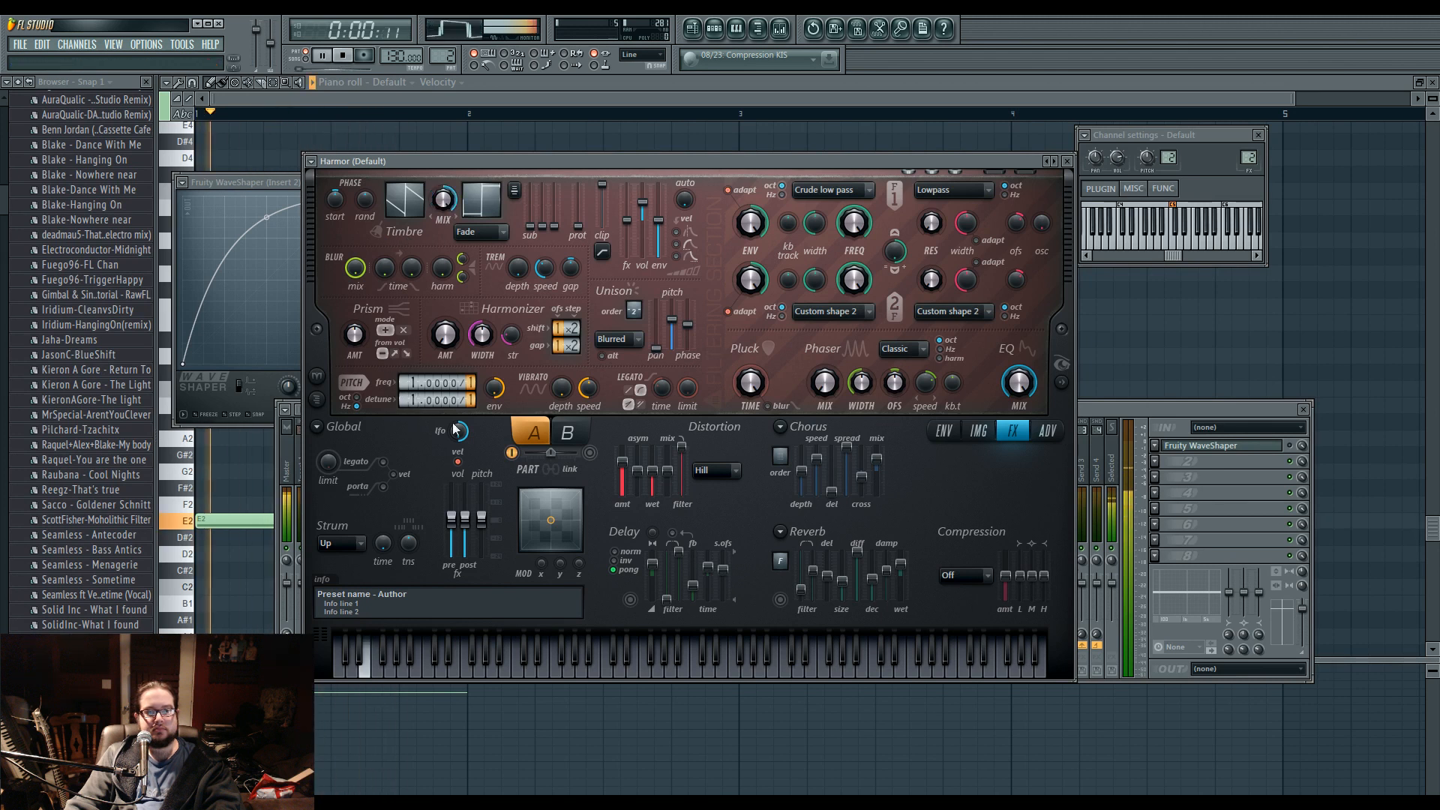
pyautogui.click(1062, 382)
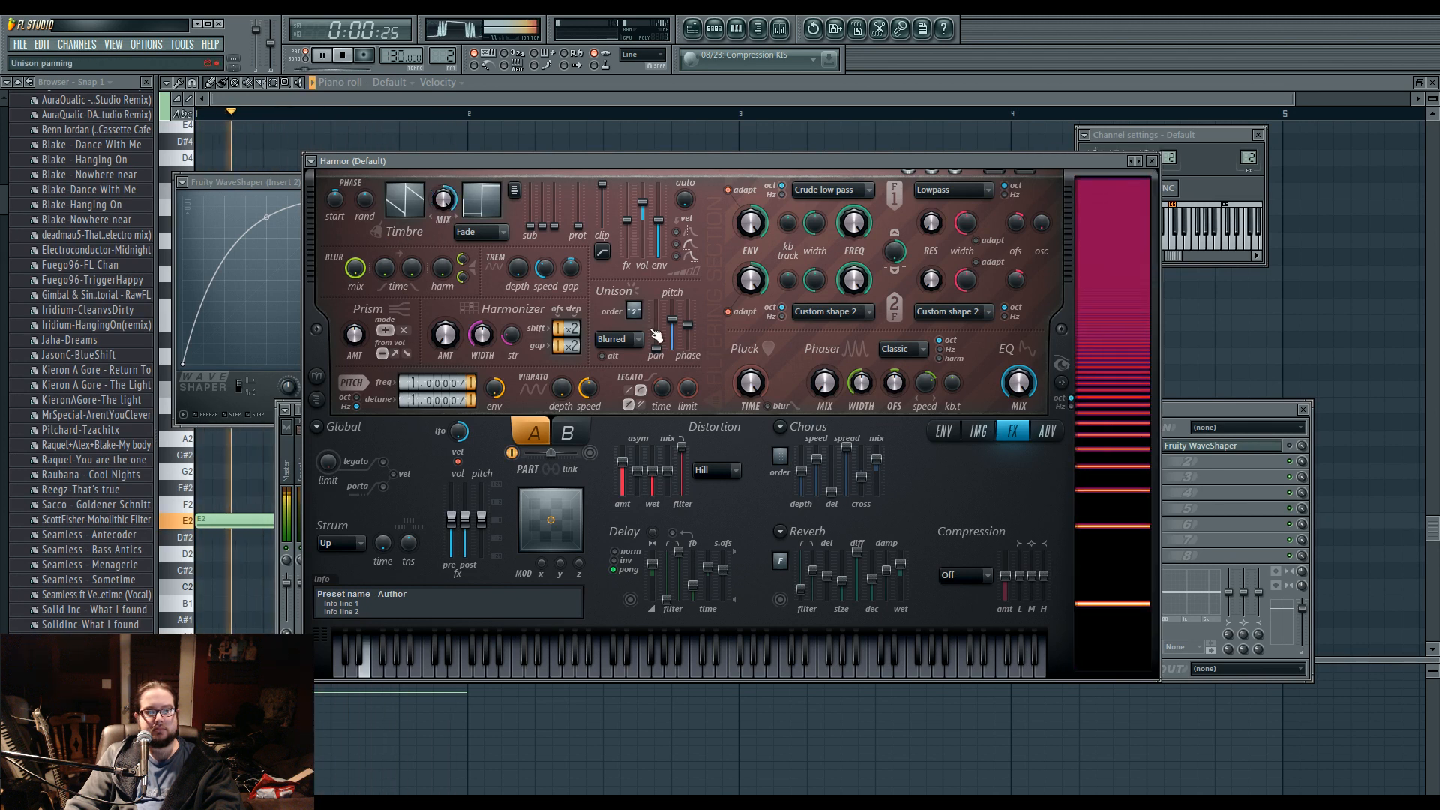
pyautogui.click(642, 363)
pyautogui.moveTo(673, 321); pyautogui.dragTo(690, 321)
pyautogui.press('space')
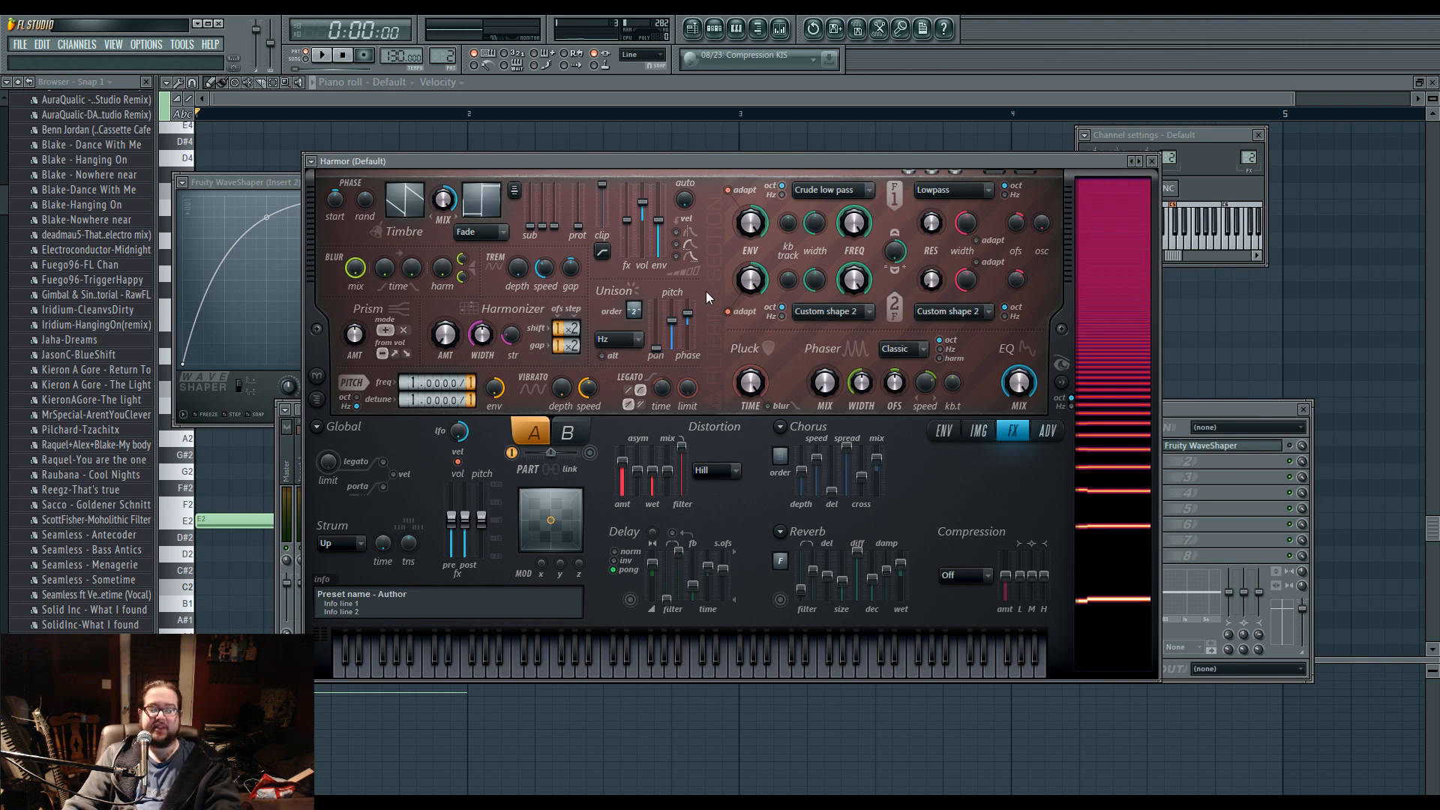
# Bring up Harmor from the step sequencer and load the phase werb 12 preset into it.
pyautogui.click(715, 31)
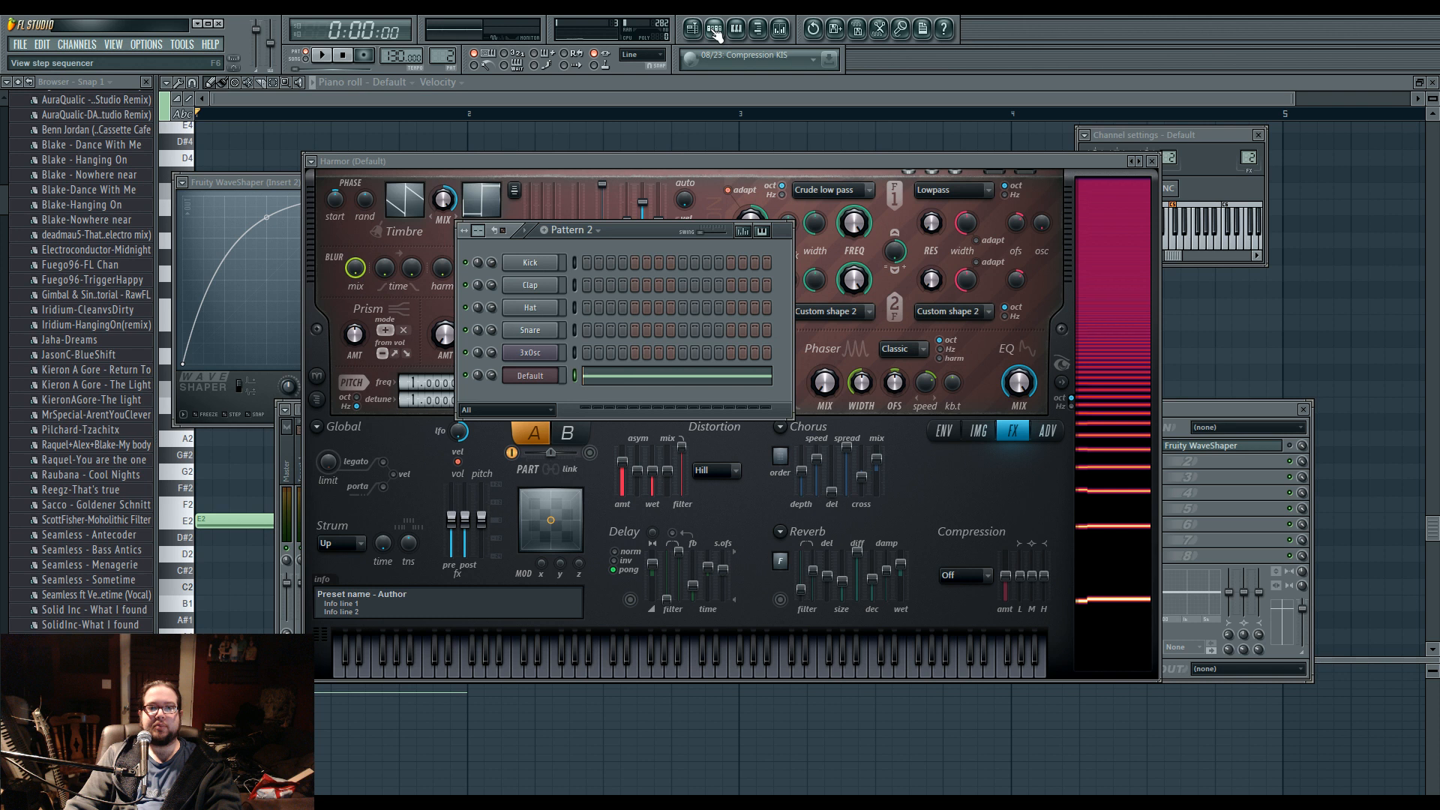
pyautogui.doubleClick(525, 372)
pyautogui.moveTo(497, 174); pyautogui.dragTo(495, 186)
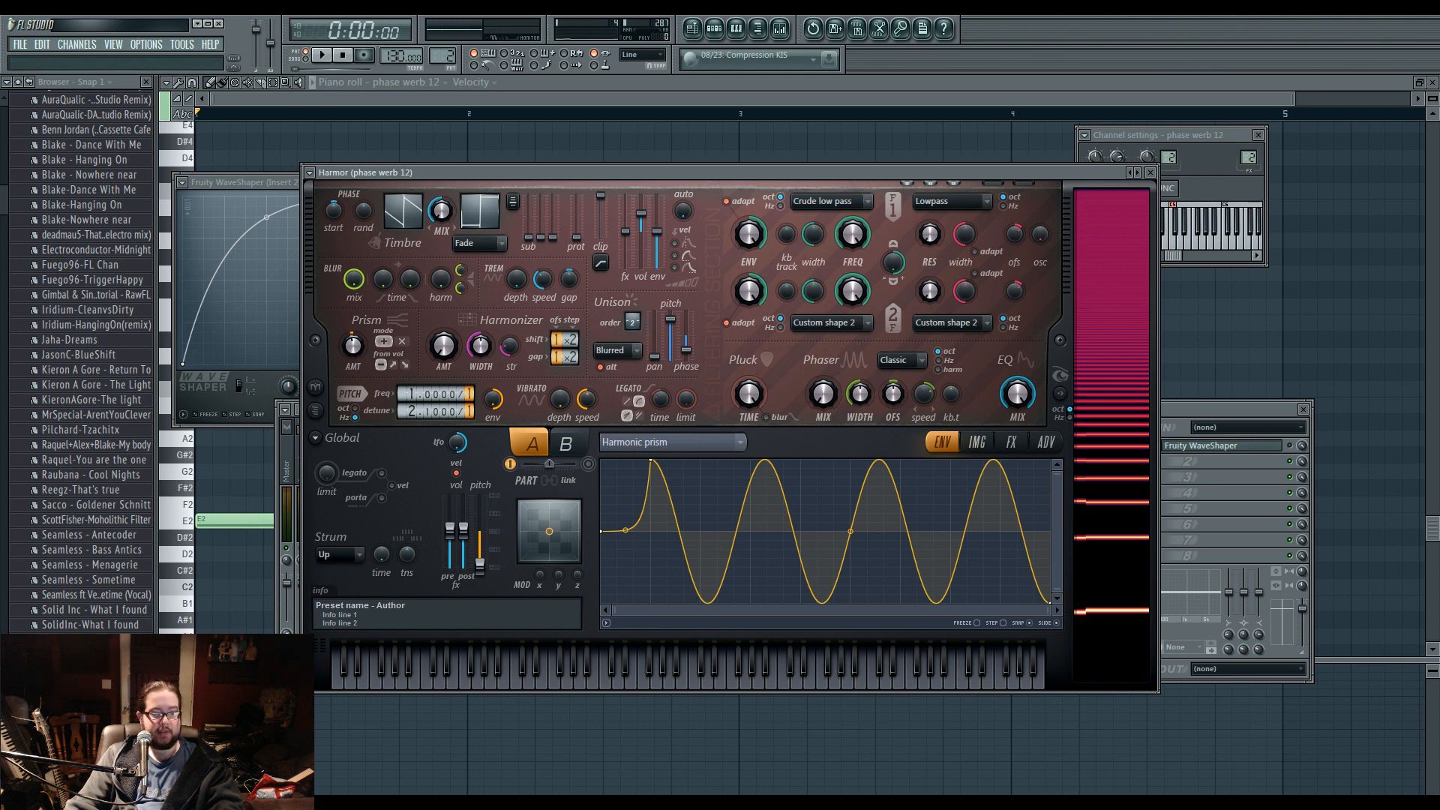
pyautogui.hotkey('alt', 'Tab')
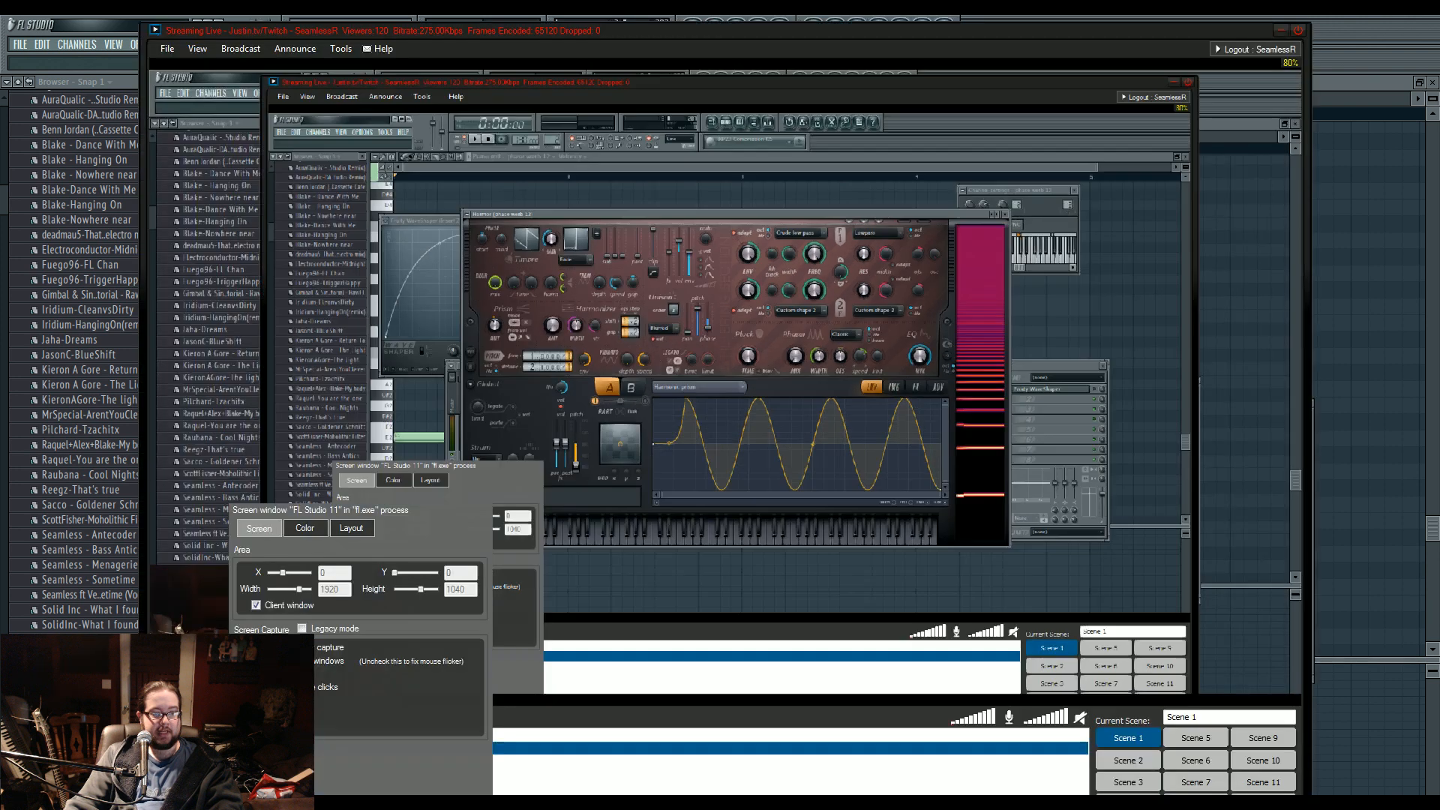
pyautogui.click(1278, 31)
pyautogui.click(658, 440)
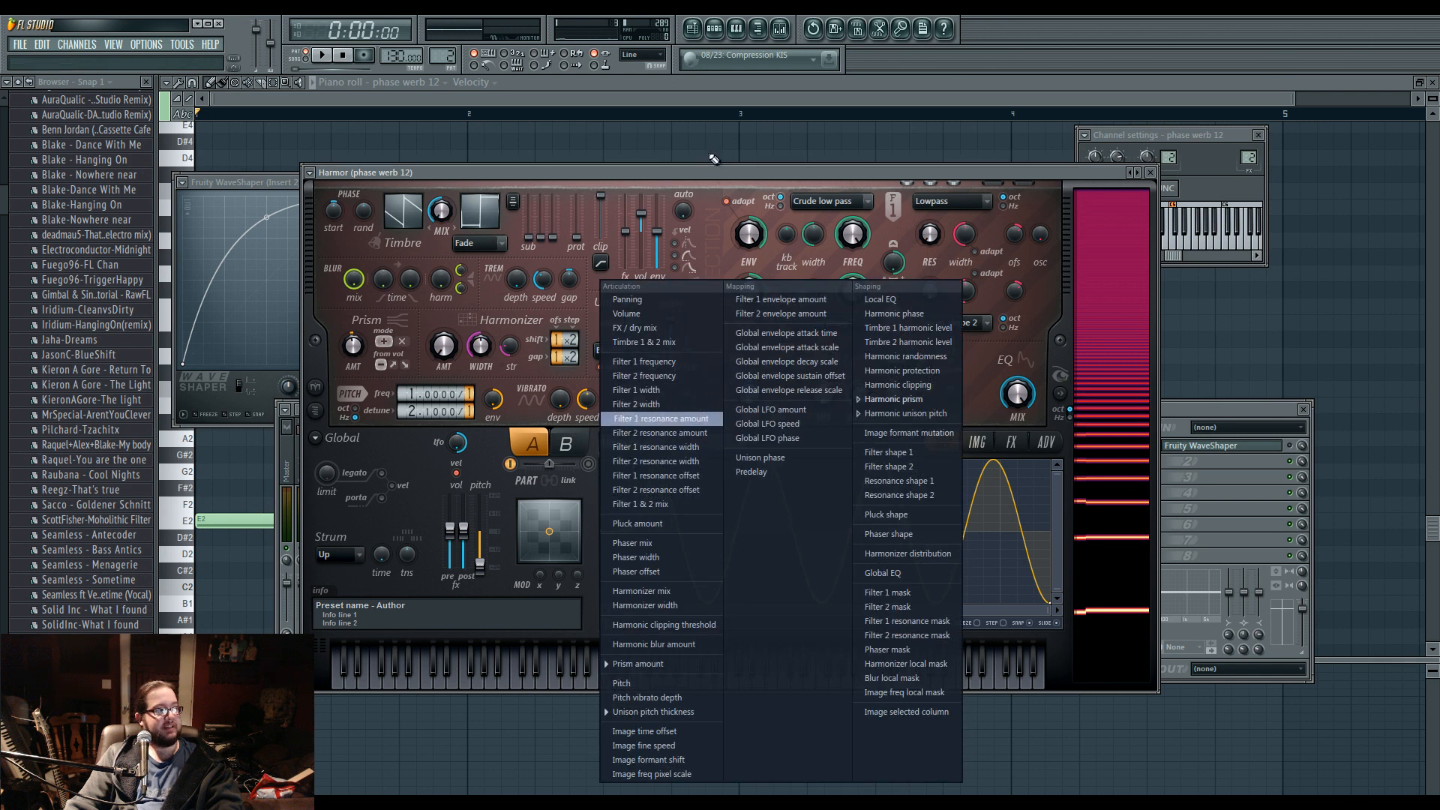
pyautogui.click(678, 171)
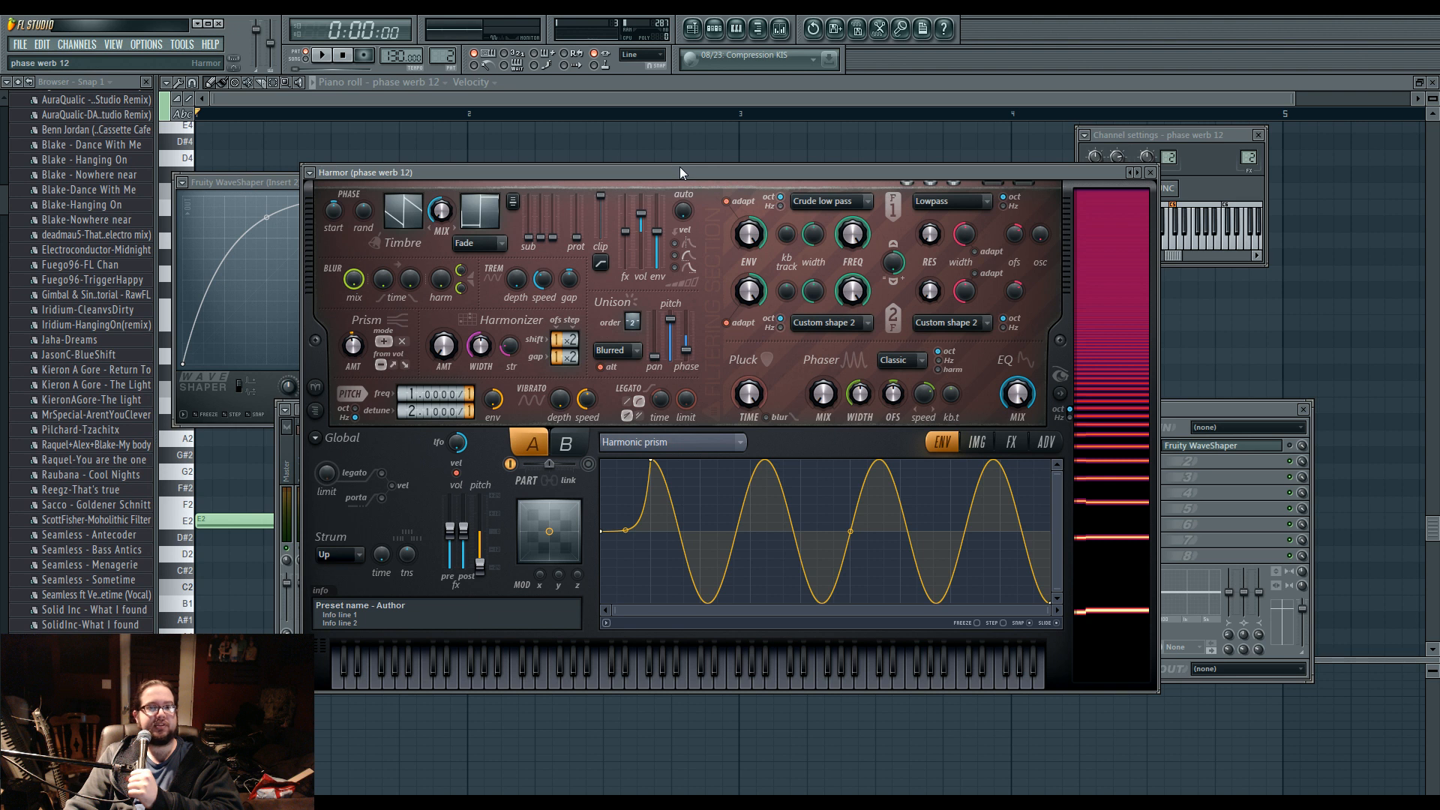
pyautogui.click(715, 37)
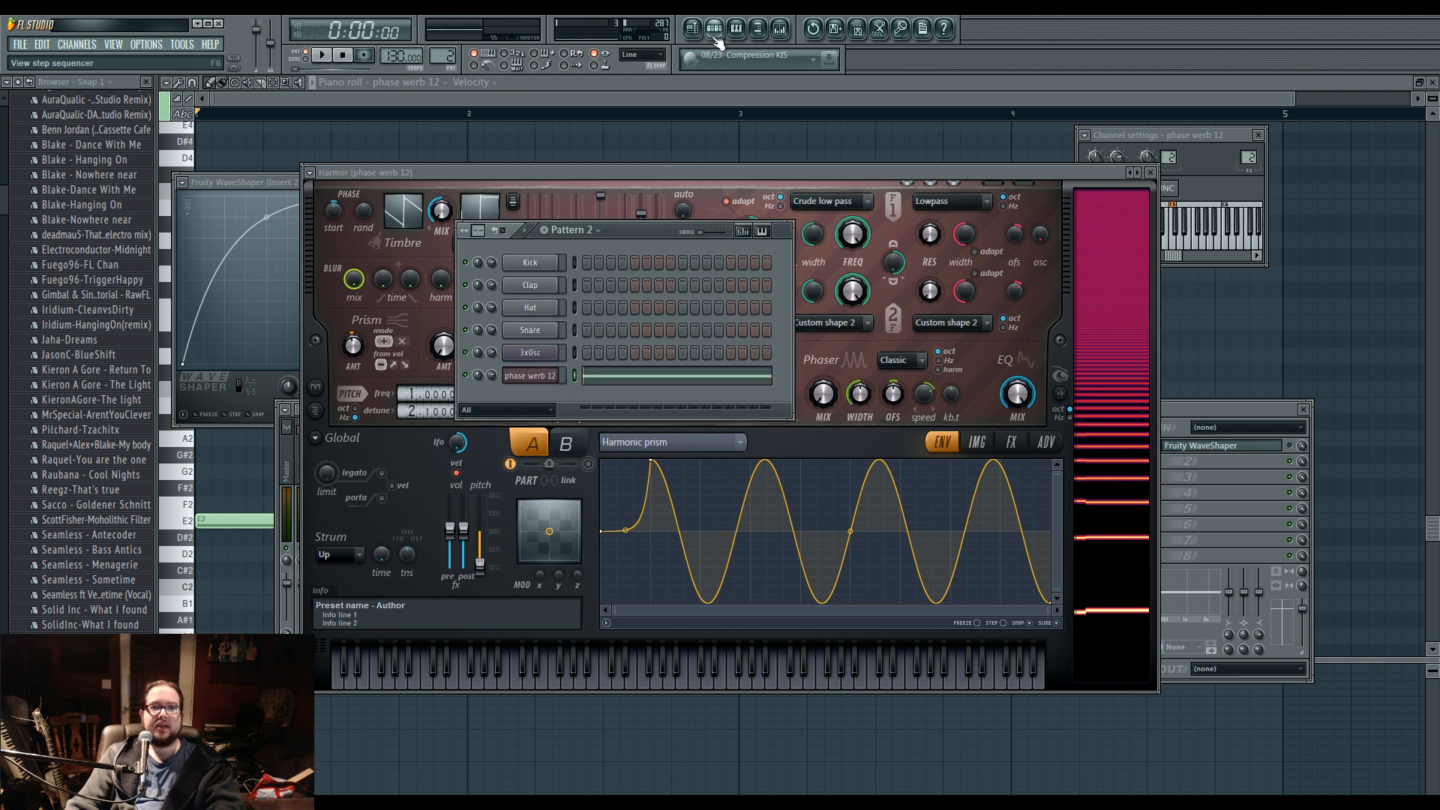
pyautogui.click(716, 38)
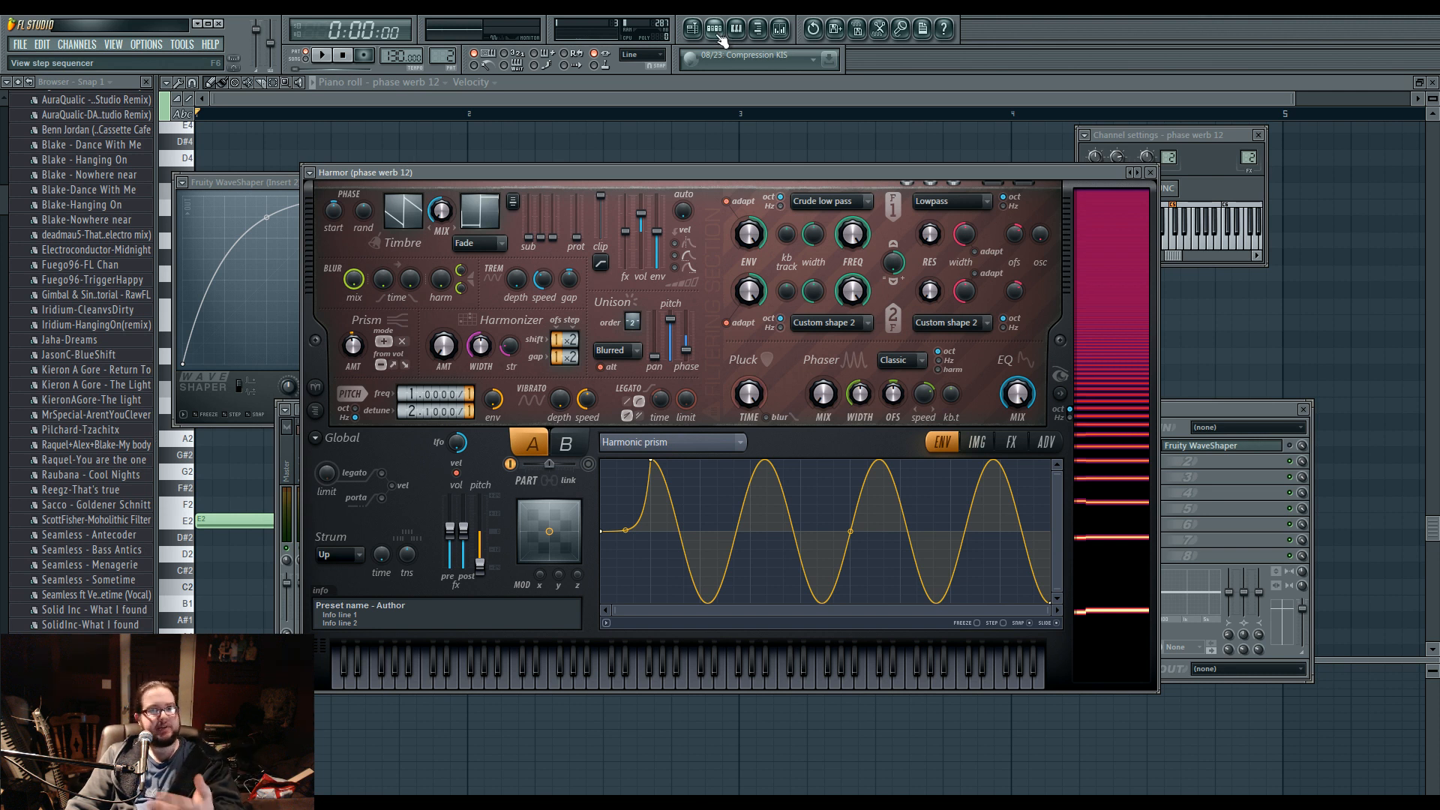
# Remove Fruity WaveShaper from Mixer Insert 2 and close the mixer.
pyautogui.moveTo(735, 169); pyautogui.dragTo(719, 196)
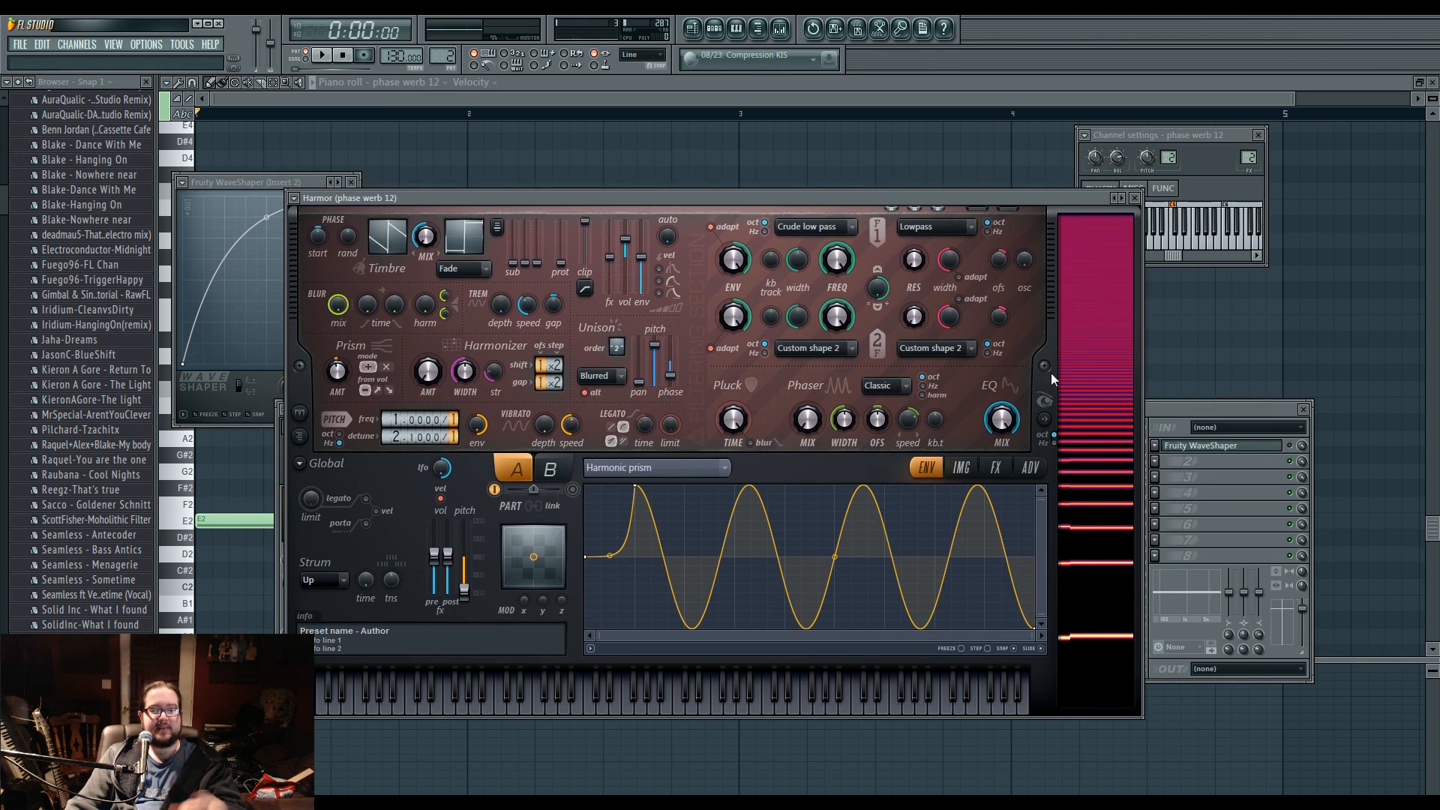
pyautogui.click(1155, 445)
pyautogui.moveTo(1176, 462)
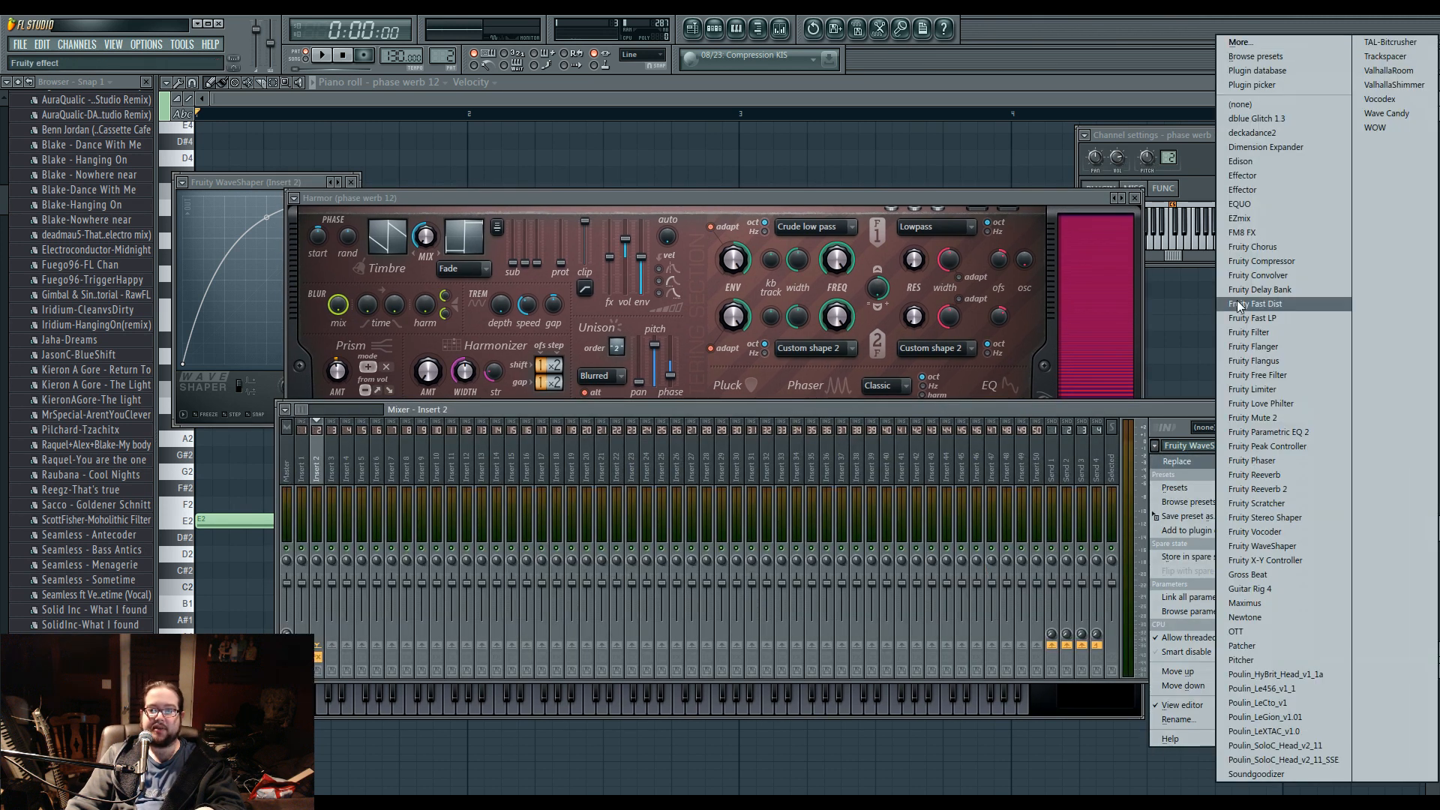
pyautogui.click(1240, 105)
pyautogui.moveTo(819, 405); pyautogui.dragTo(777, 390)
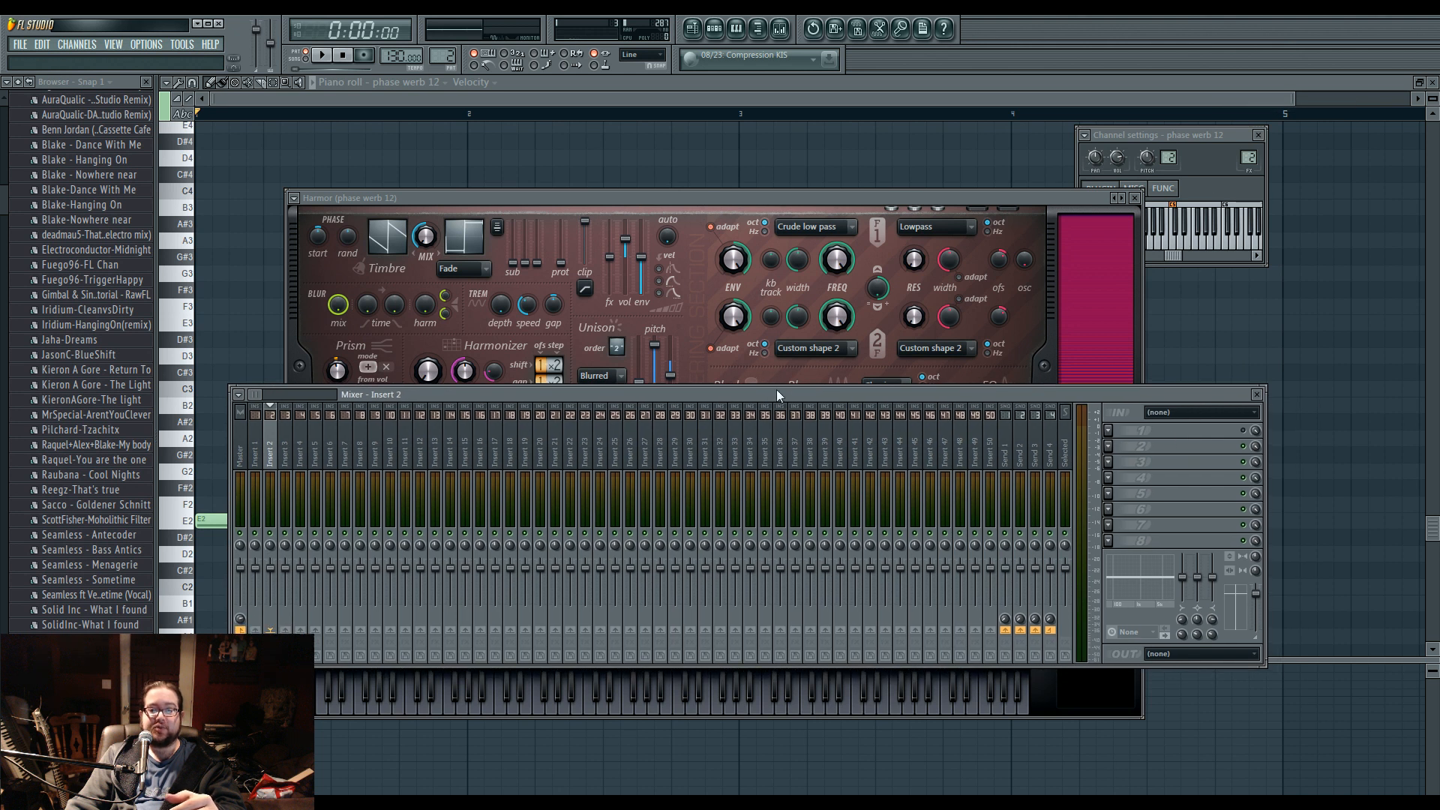
pyautogui.click(1257, 394)
# Close the piano roll and playlist, and play several notes to audition the phase werb 12 sound.
pyautogui.click(1433, 83)
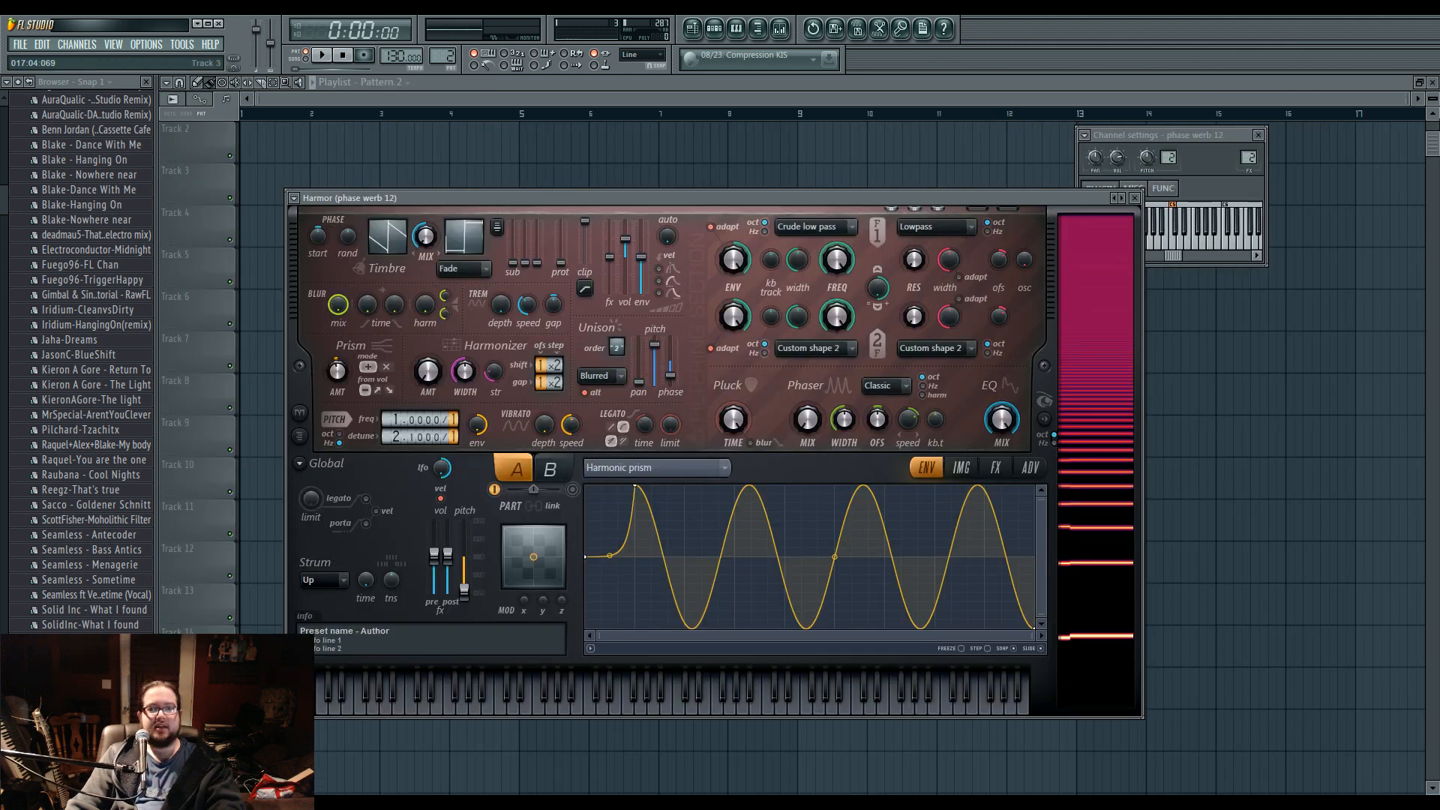
pyautogui.click(1433, 83)
pyautogui.moveTo(534, 200); pyautogui.dragTo(476, 176)
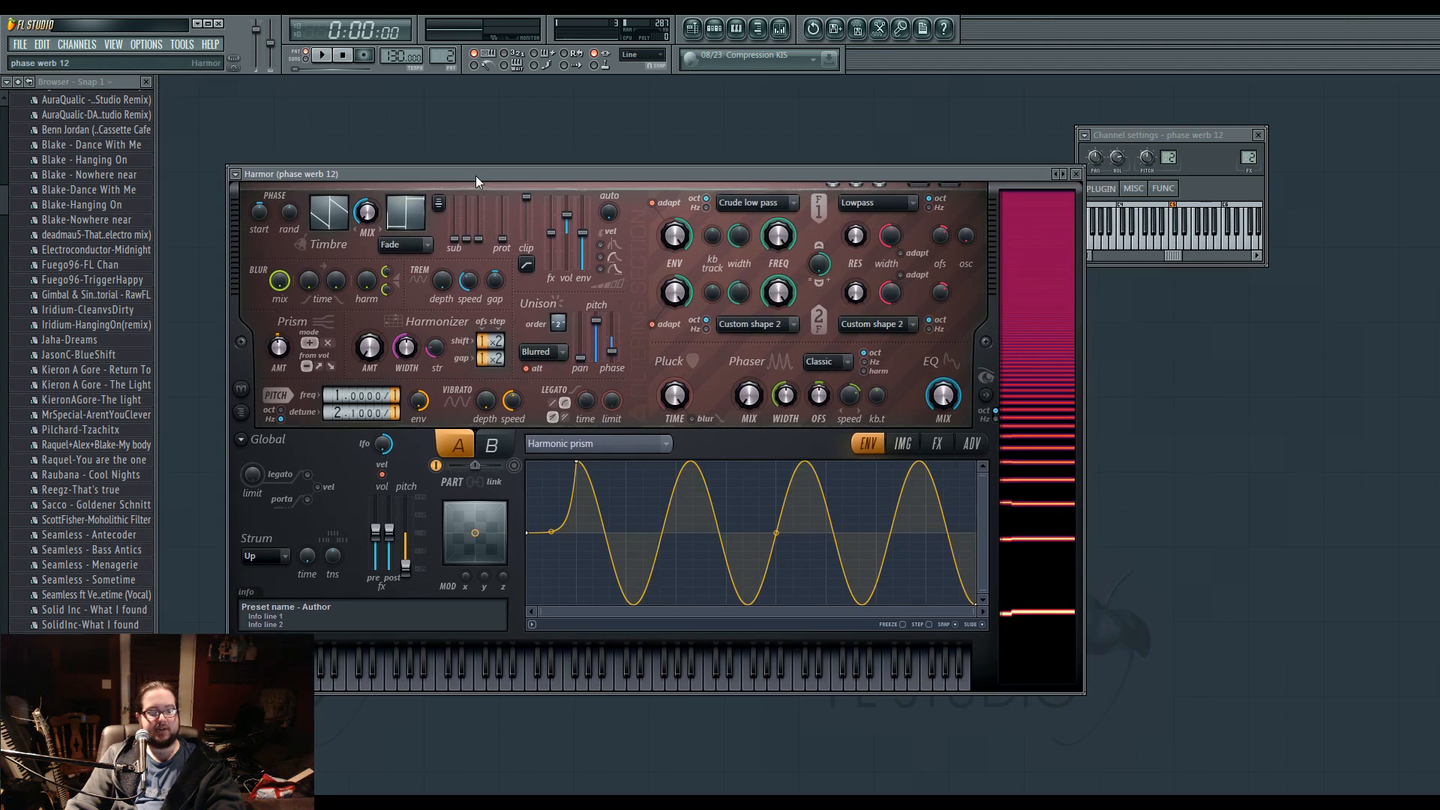
pyautogui.press('c')
pyautogui.press('e')
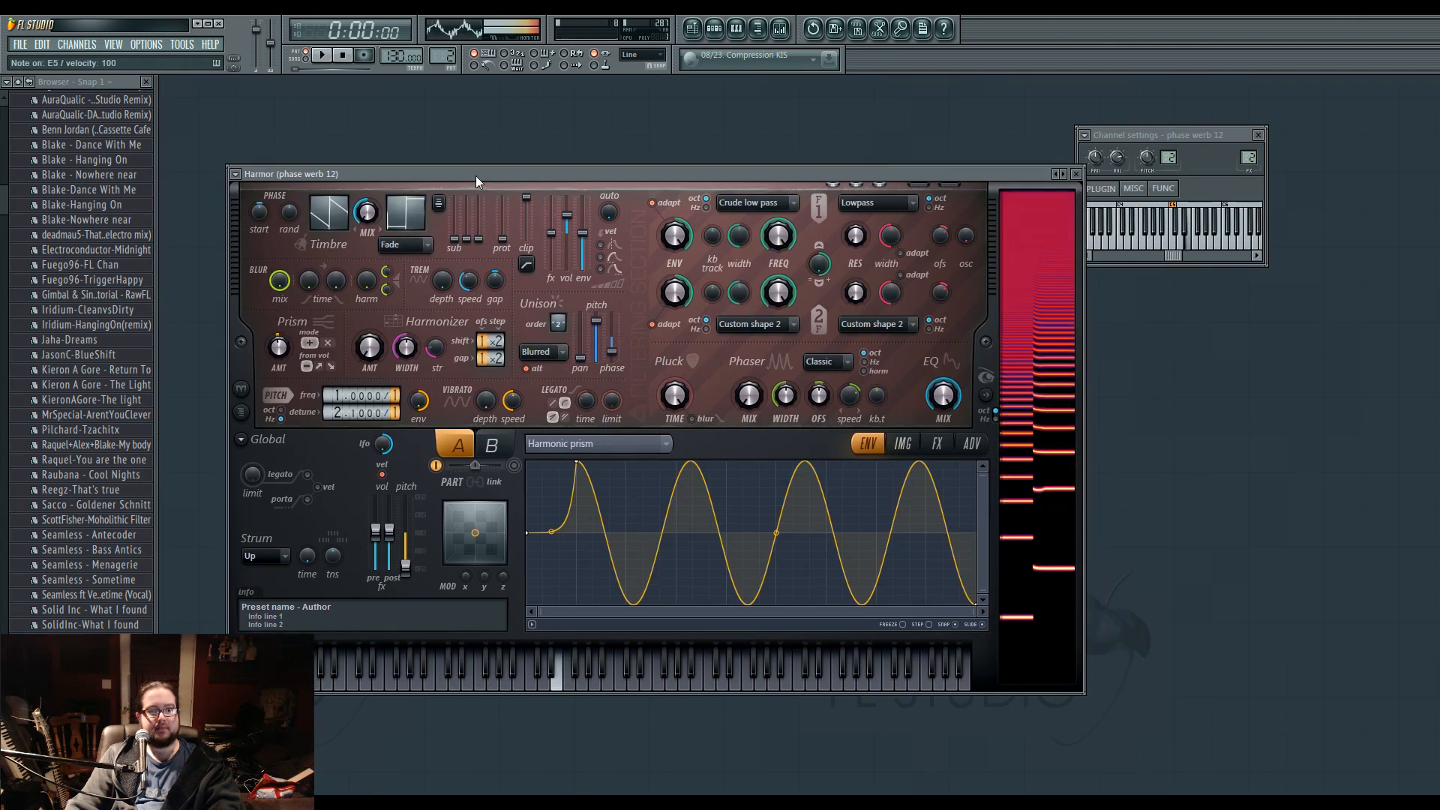
pyautogui.press('x')
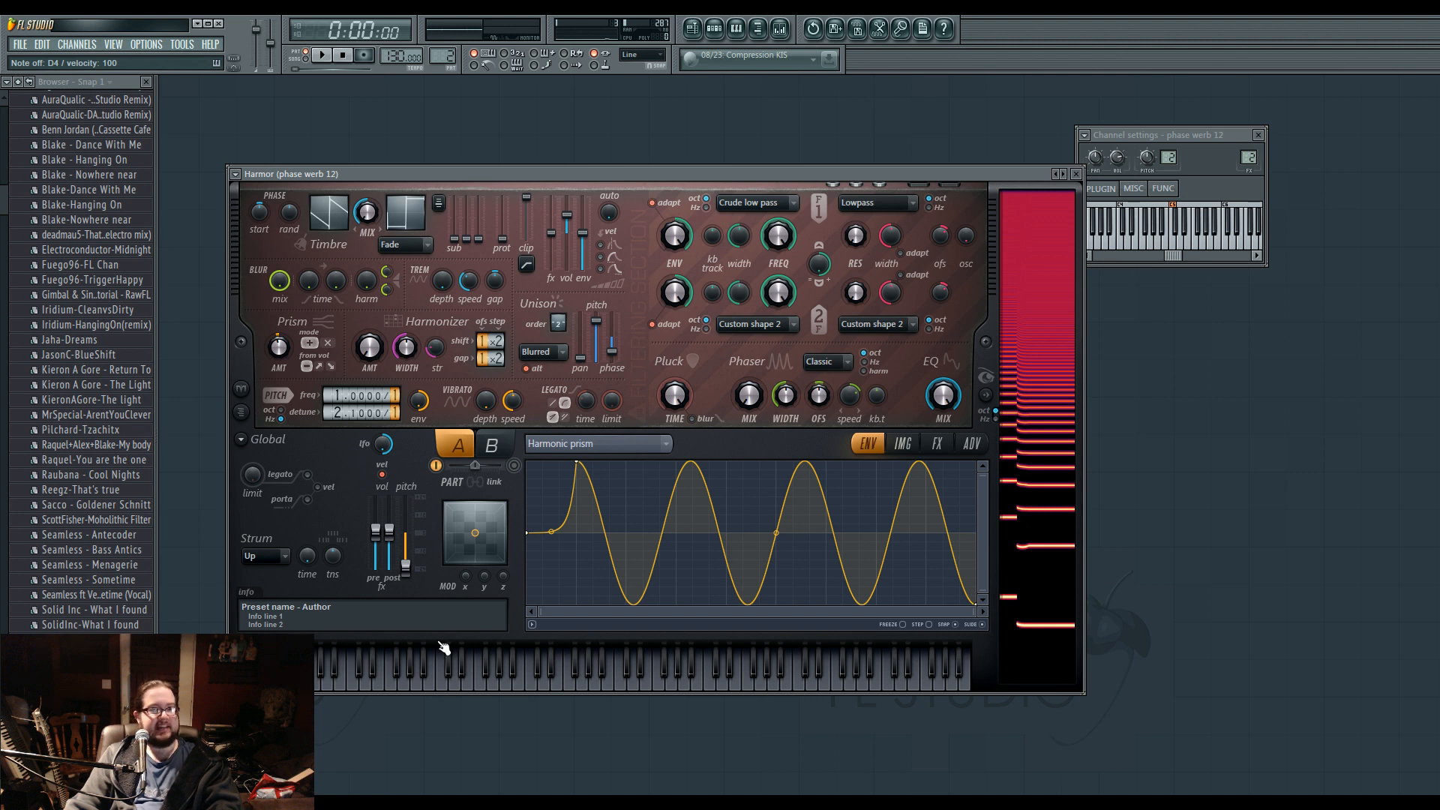
# Delete the Kick, Clap, Hat and Snare channels from the step sequencer.
pyautogui.click(717, 29)
pyautogui.click(717, 28)
pyautogui.click(717, 28)
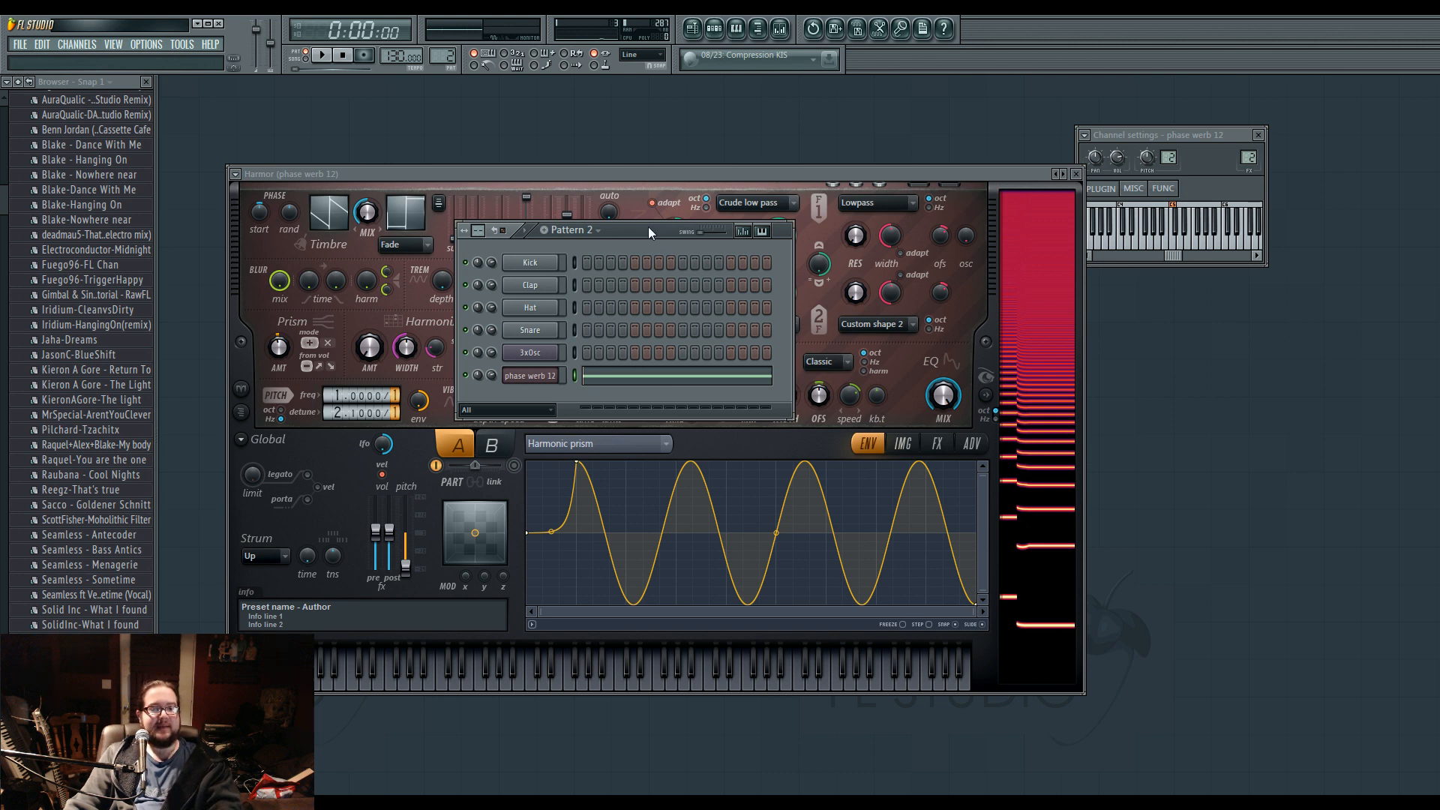
pyautogui.moveTo(583, 325); pyautogui.dragTo(582, 271)
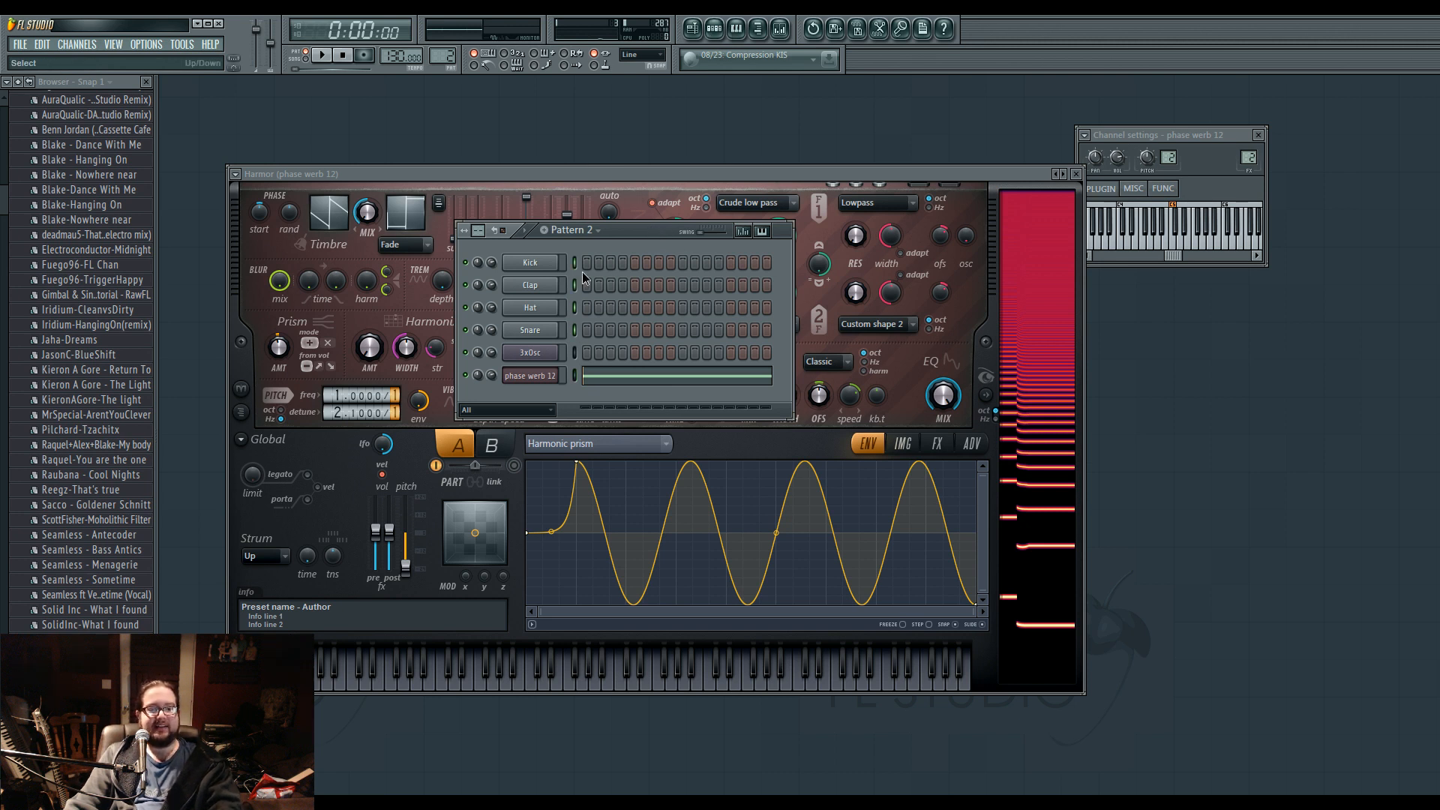
pyautogui.hotkey('alt', 'Delete')
pyautogui.press('Return')
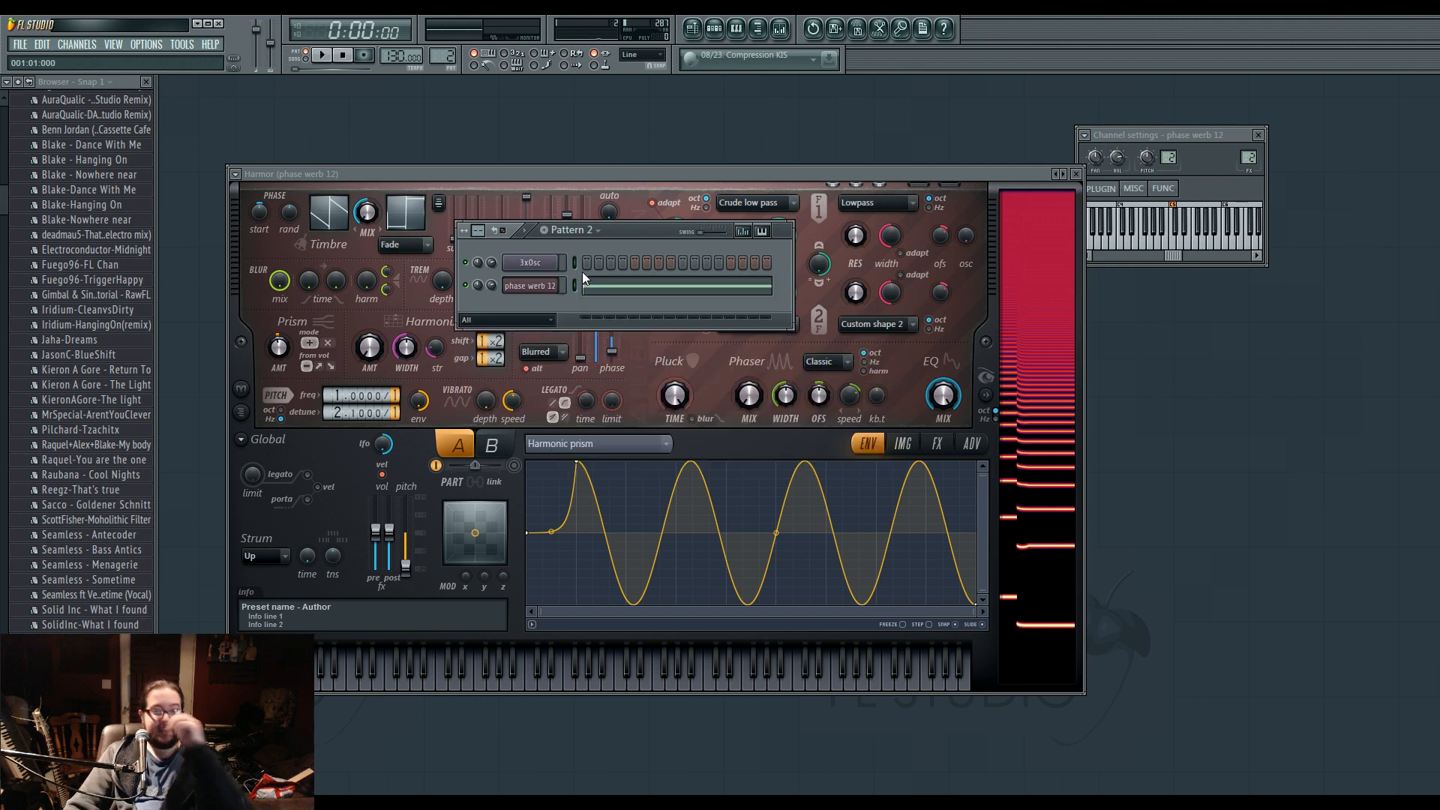
# Open the project Bandpass electro 8122013 from the Projects folder and show its playlist.
pyautogui.click(20, 44)
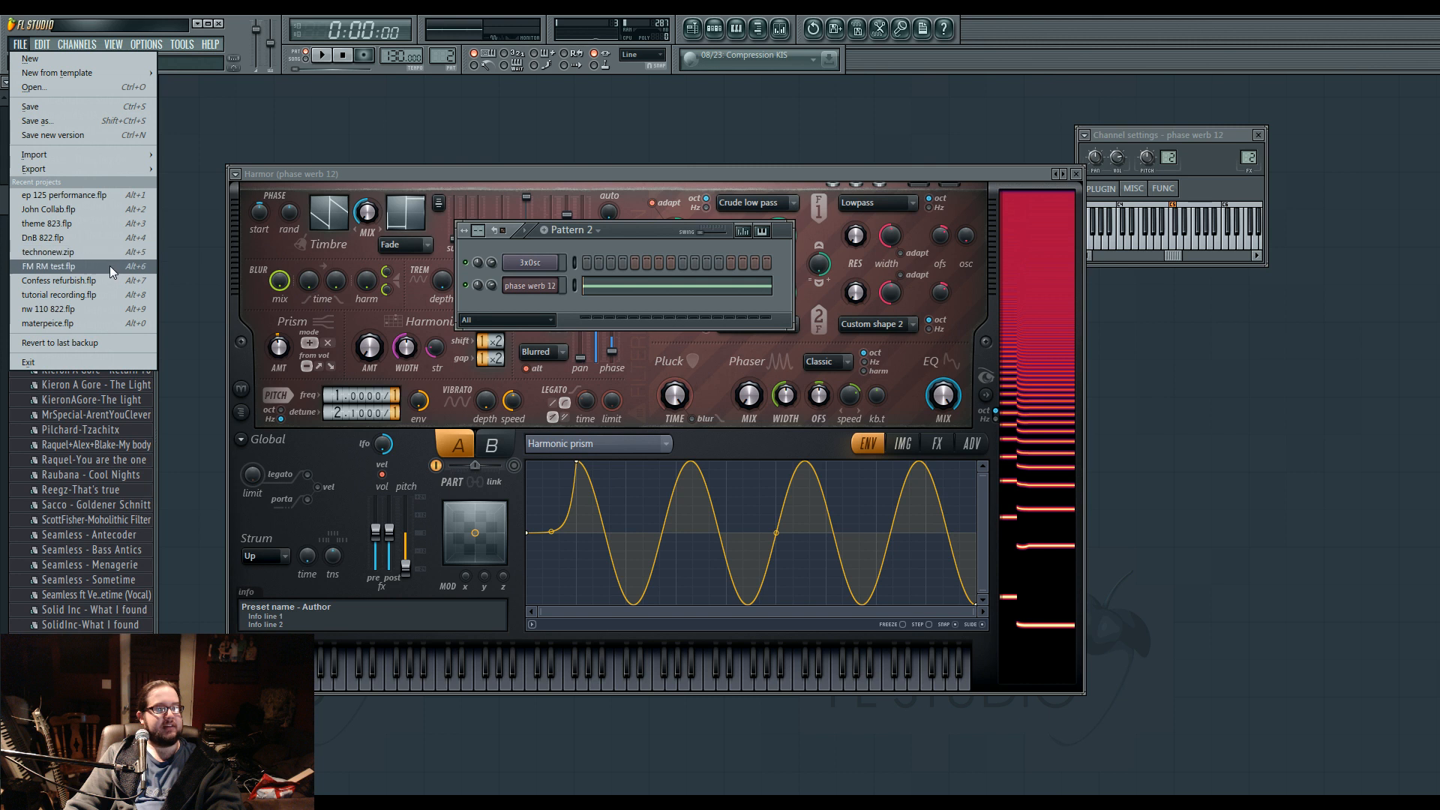
pyautogui.click(44, 87)
pyautogui.click(738, 450)
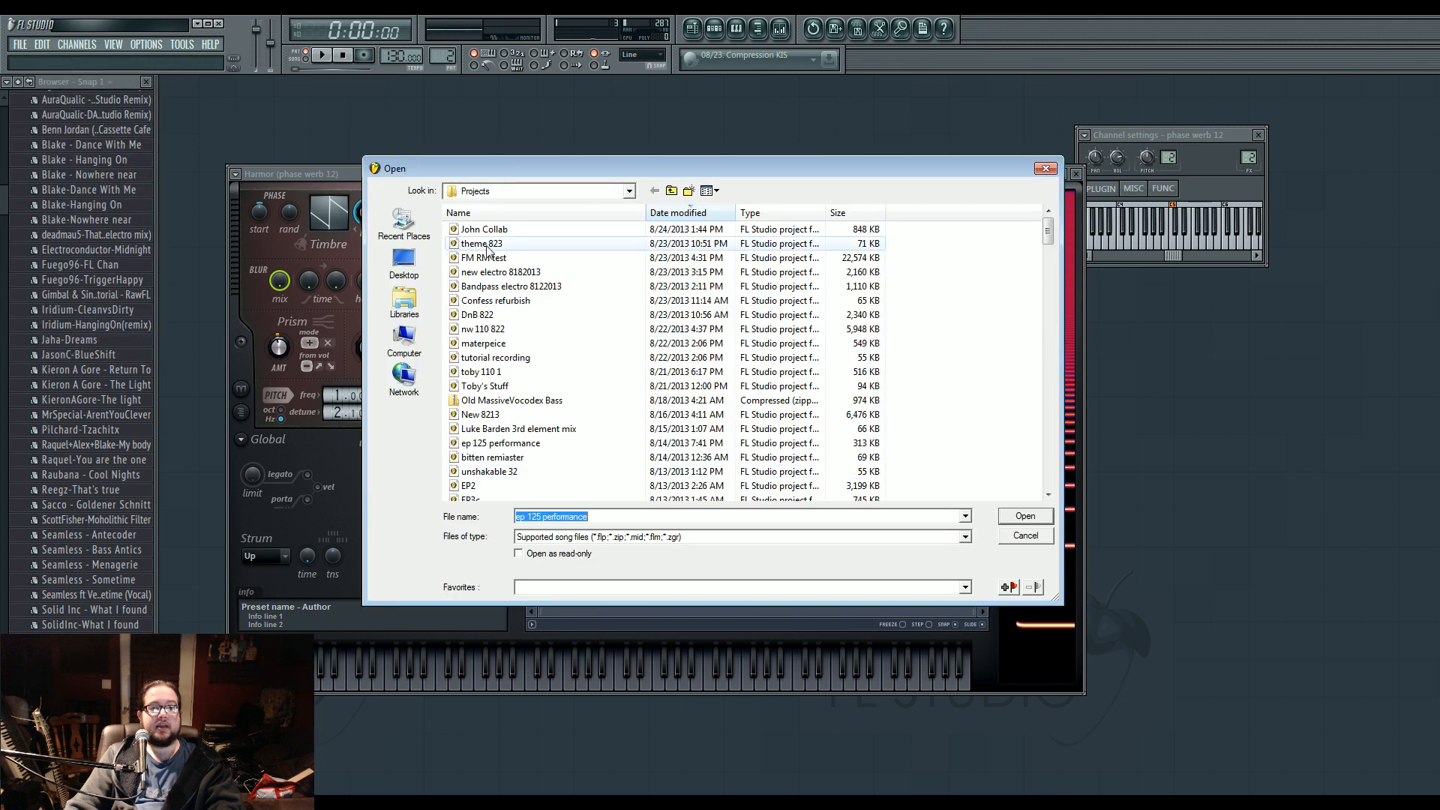
pyautogui.doubleClick(527, 287)
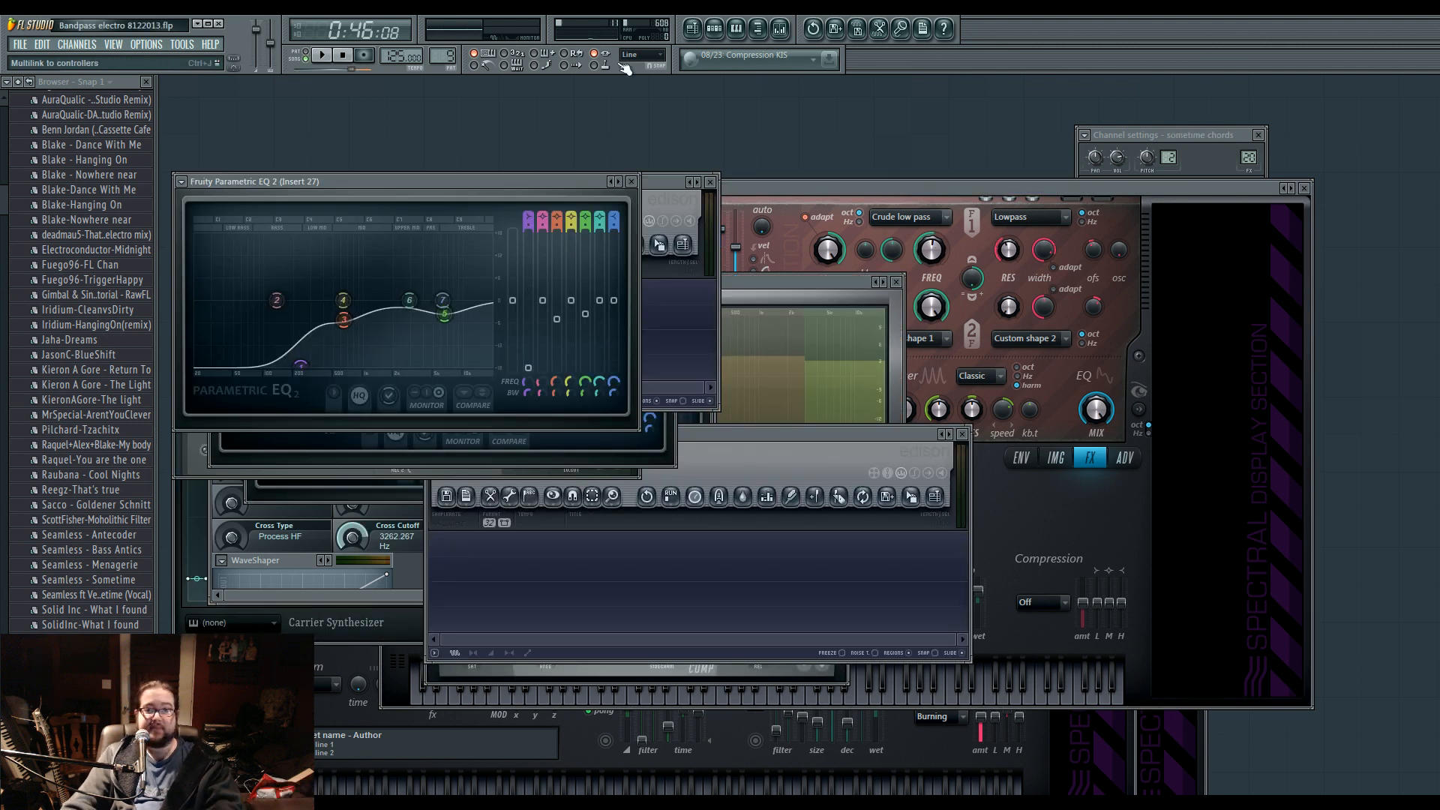
pyautogui.click(693, 30)
pyautogui.scroll(-5, 610, 221)
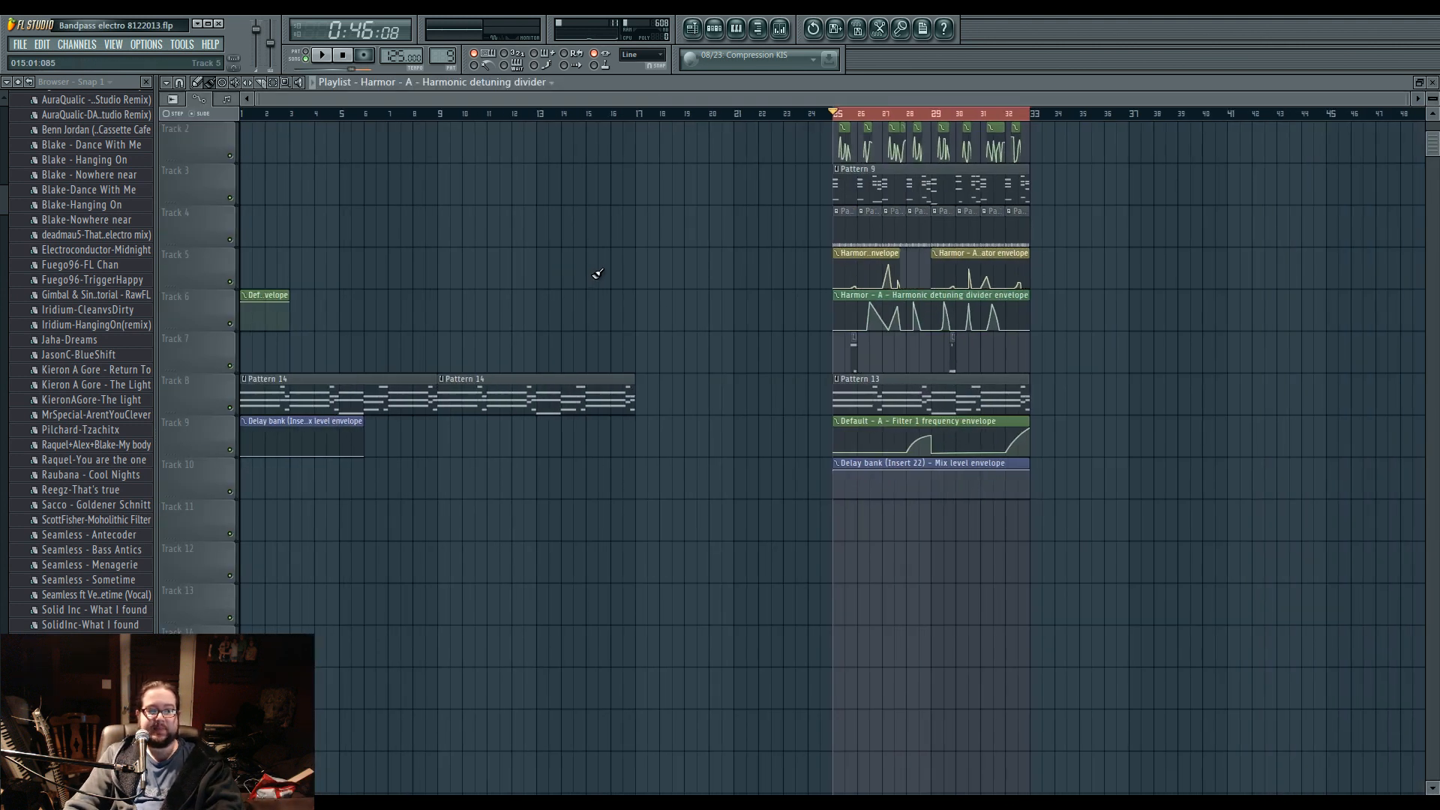
# Open Pattern 9 from the playlist and show the super saw 2 channel's Harmor instrument.
pyautogui.moveTo(415, 114); pyautogui.dragTo(440, 116)
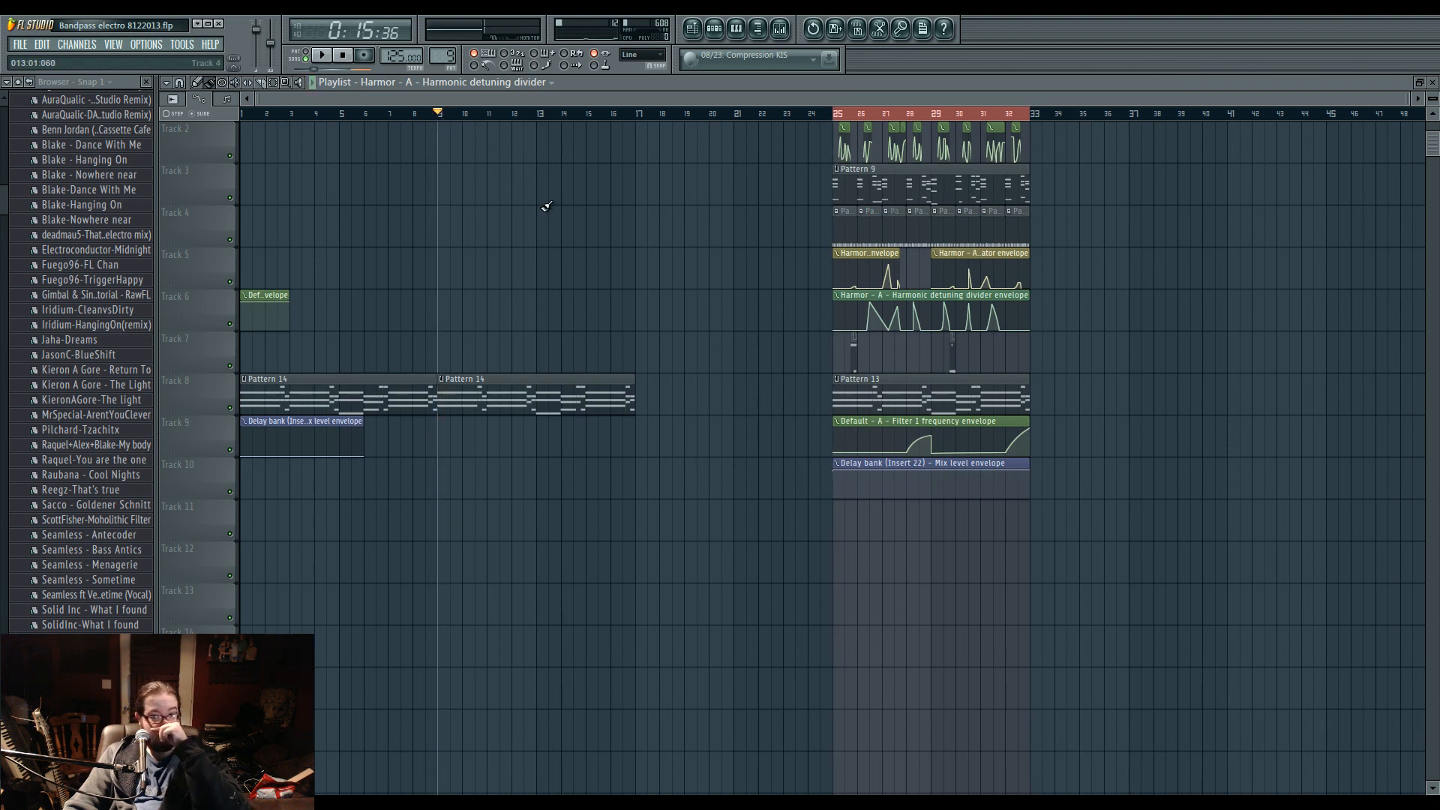
pyautogui.doubleClick(830, 211)
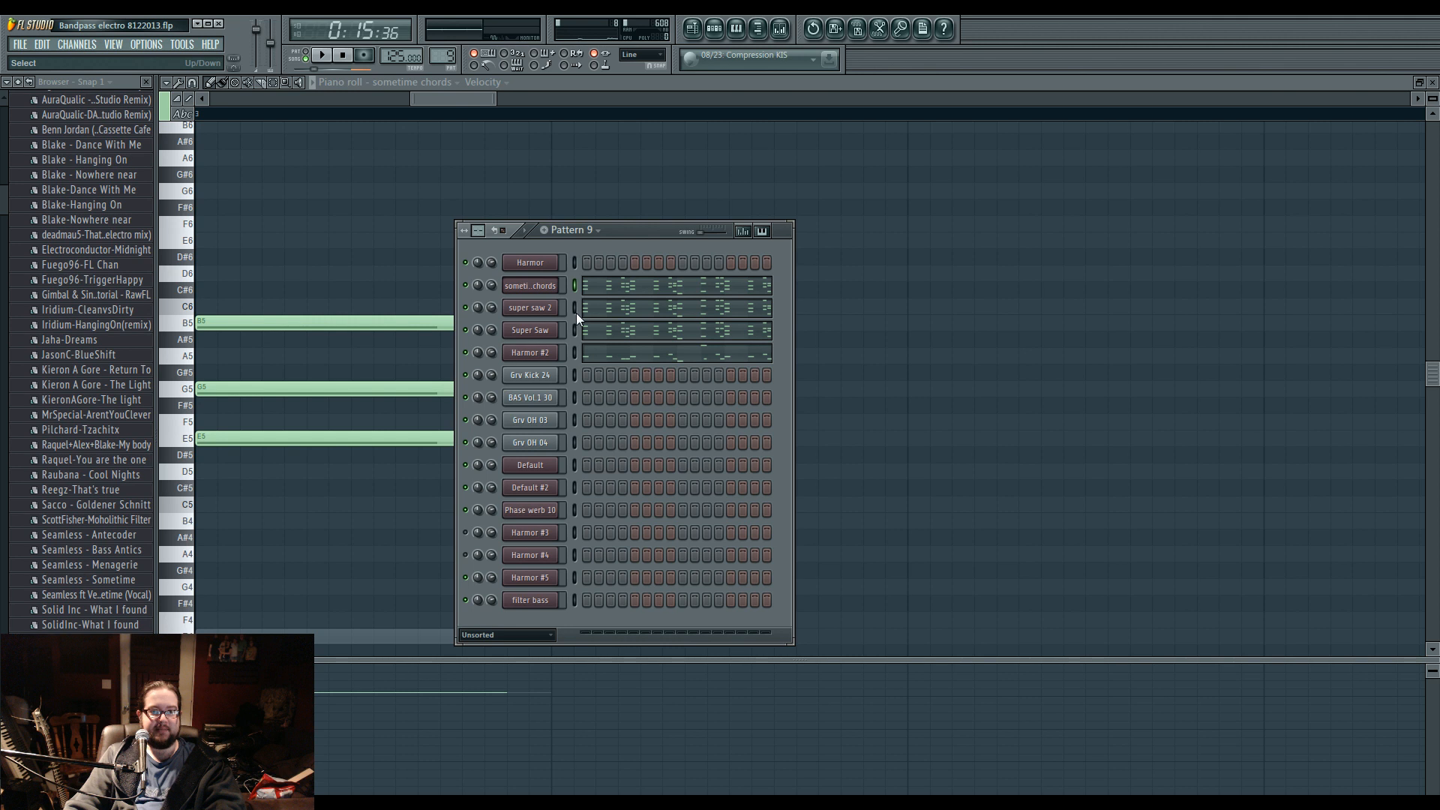
pyautogui.click(552, 331)
pyautogui.click(541, 242)
pyautogui.click(552, 315)
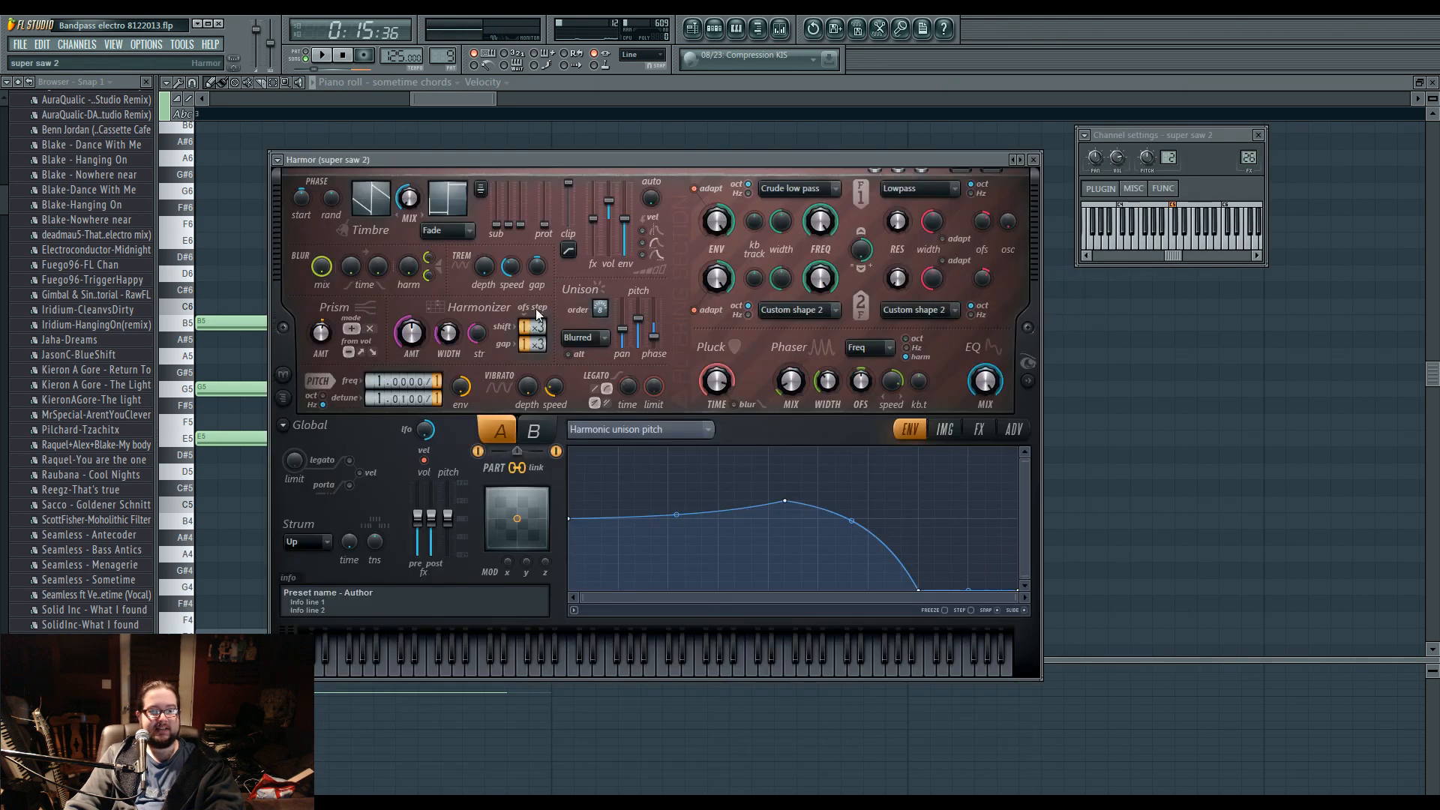
# Show the sometime chords channel's Harmor instrument, audition a few notes, and return to the playlist.
pyautogui.click(715, 29)
pyautogui.click(547, 293)
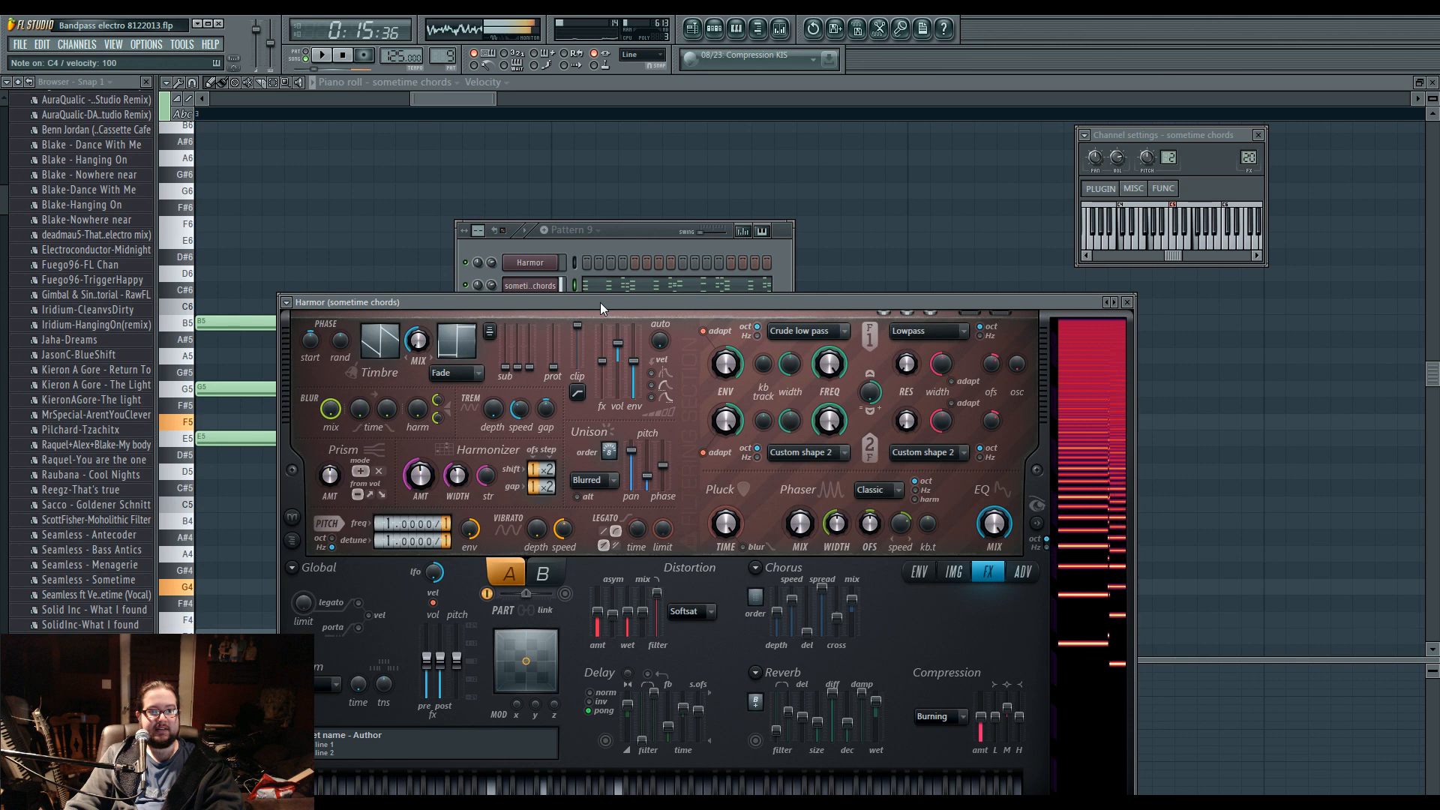
pyautogui.moveTo(405, 306); pyautogui.dragTo(390, 227)
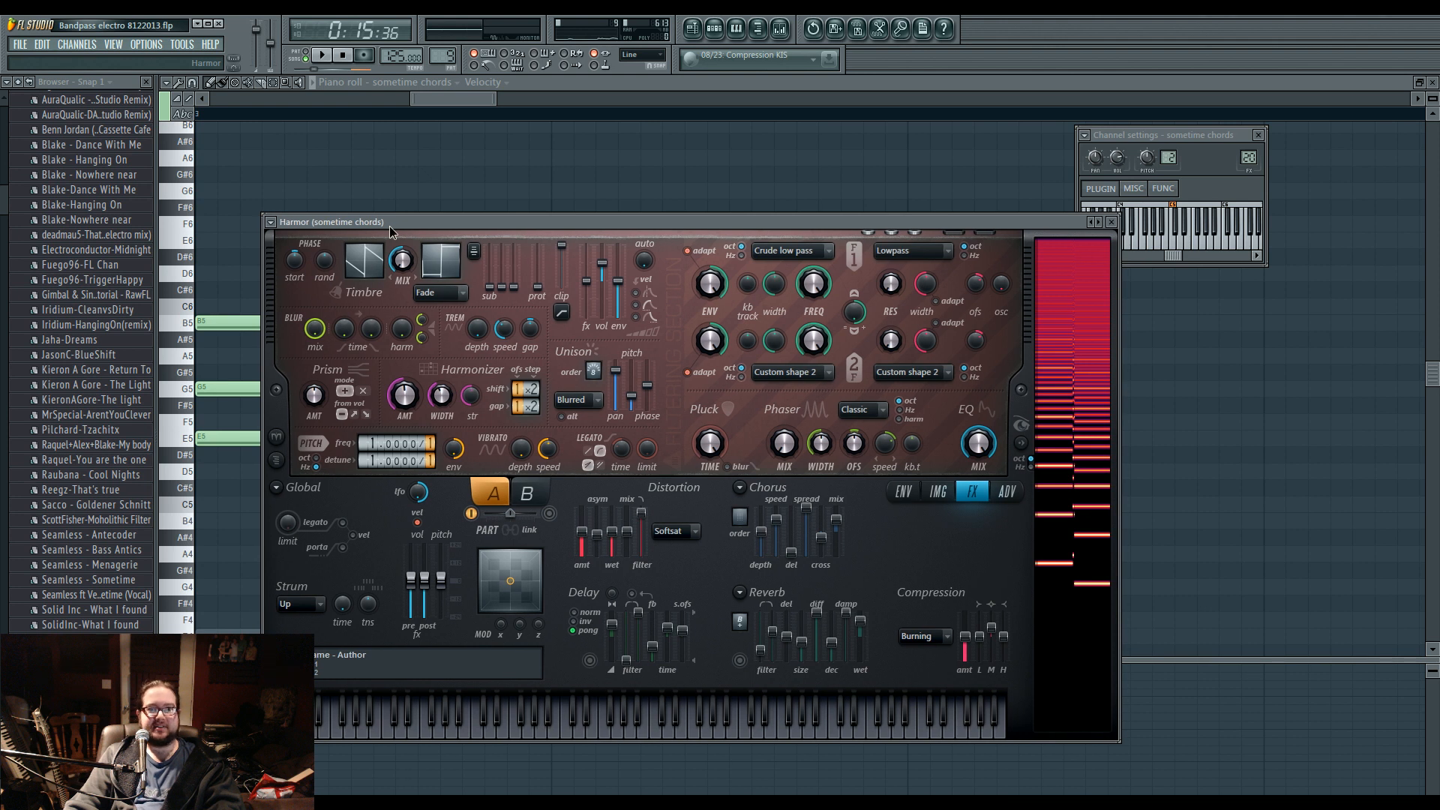
pyautogui.click(714, 29)
pyautogui.click(693, 29)
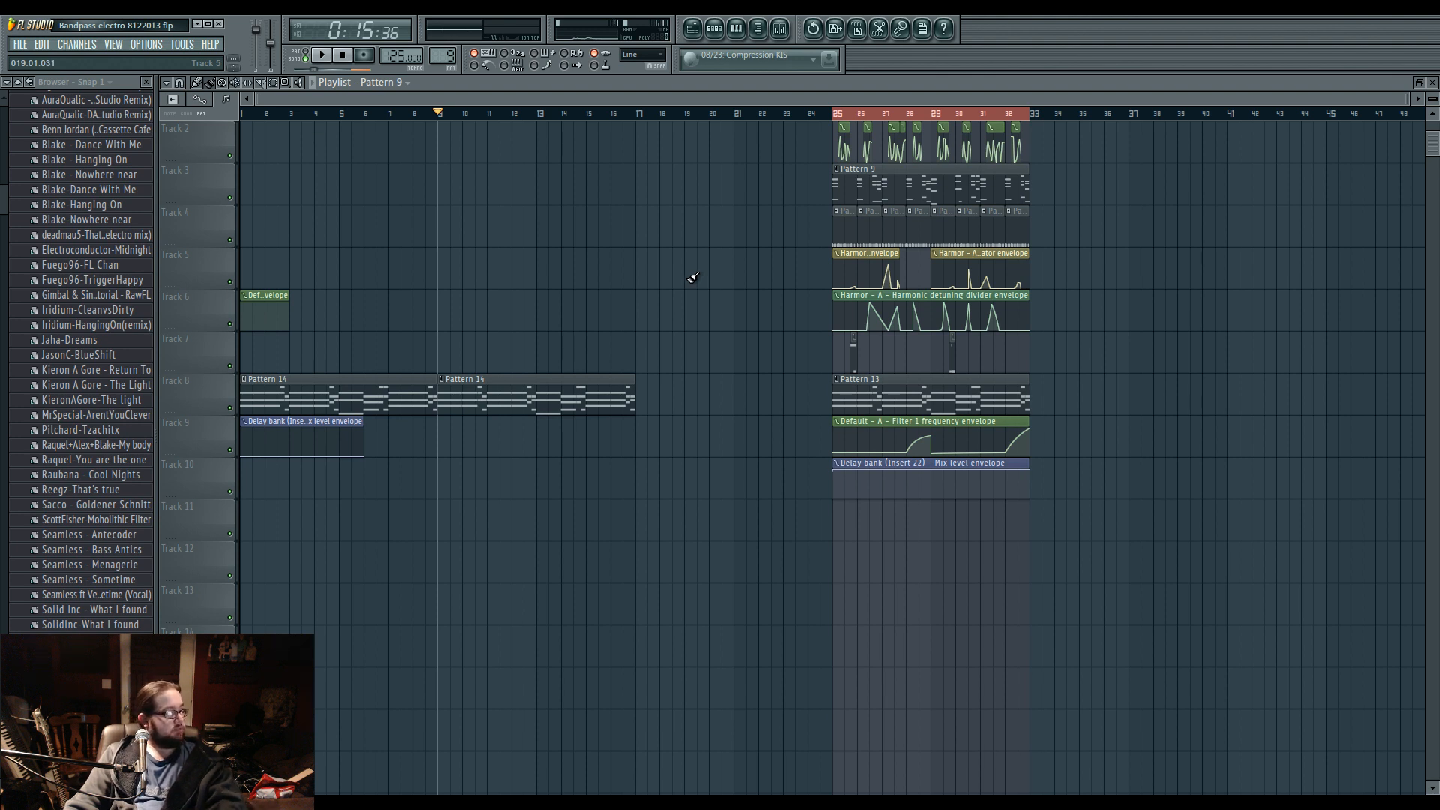
# Play the selected playlist section from bar 25 to hear the full arrangement, and stop playback.
pyautogui.click(839, 113)
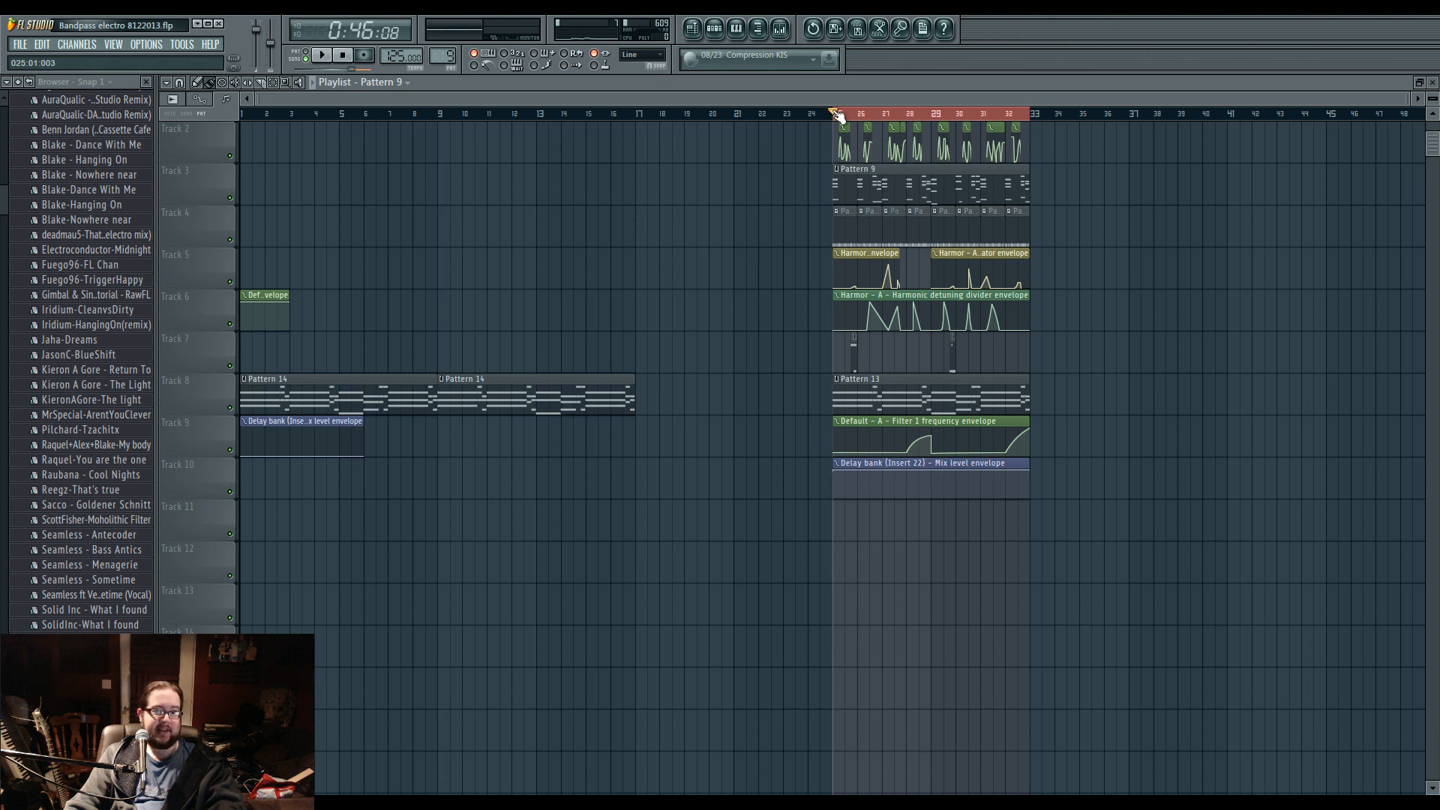
pyautogui.scroll(3, 933, 316)
pyautogui.scroll(4, 932, 315)
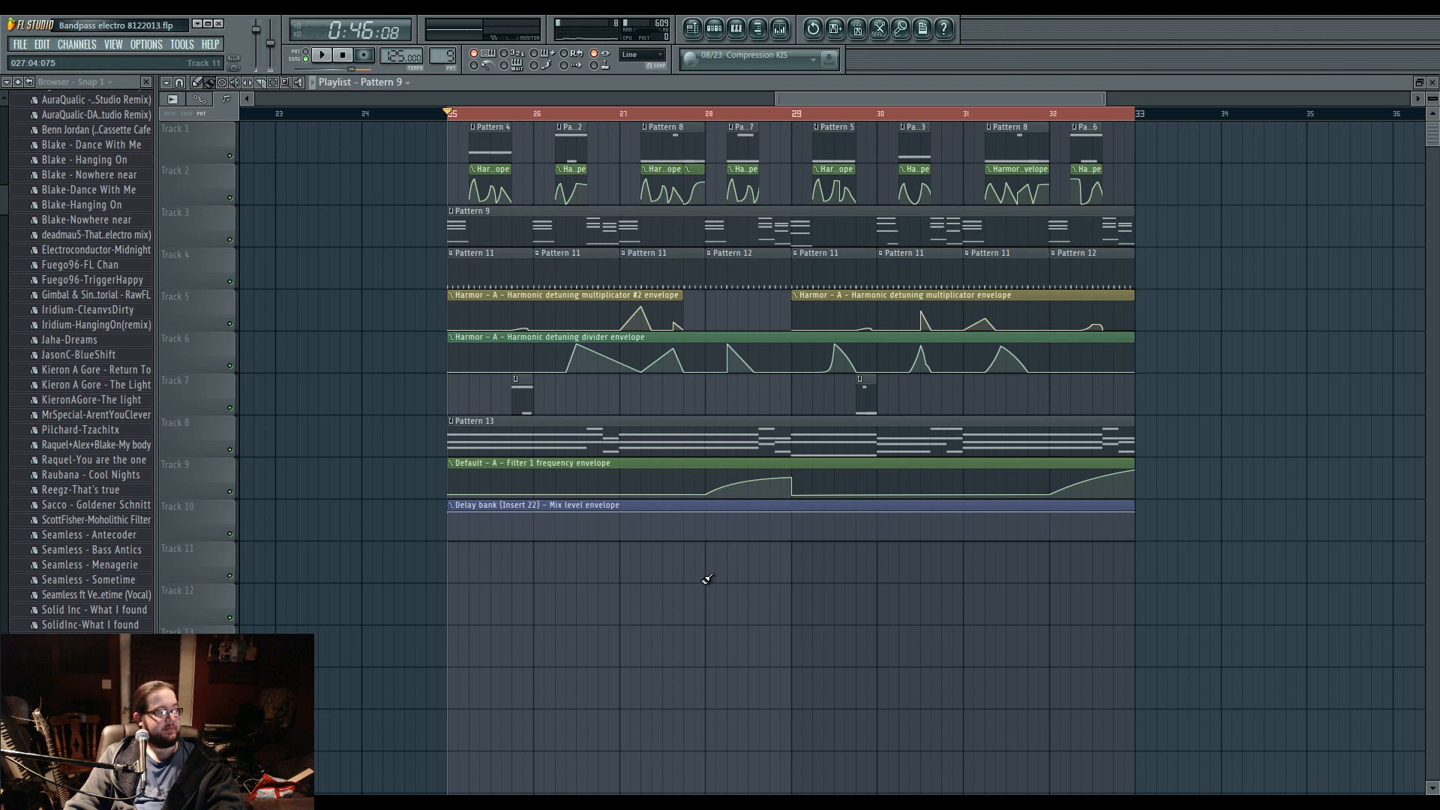
pyautogui.press('space')
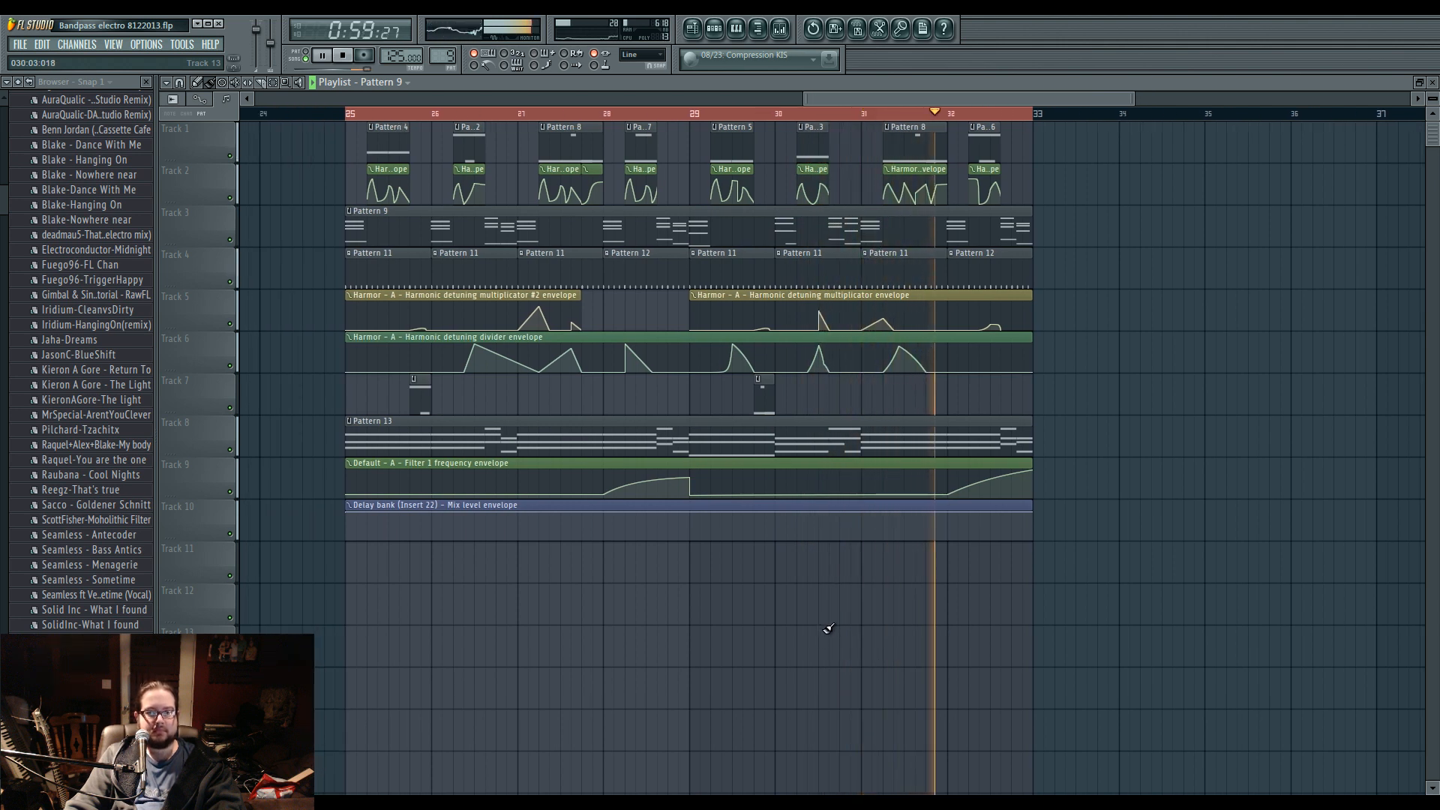
pyautogui.press('space')
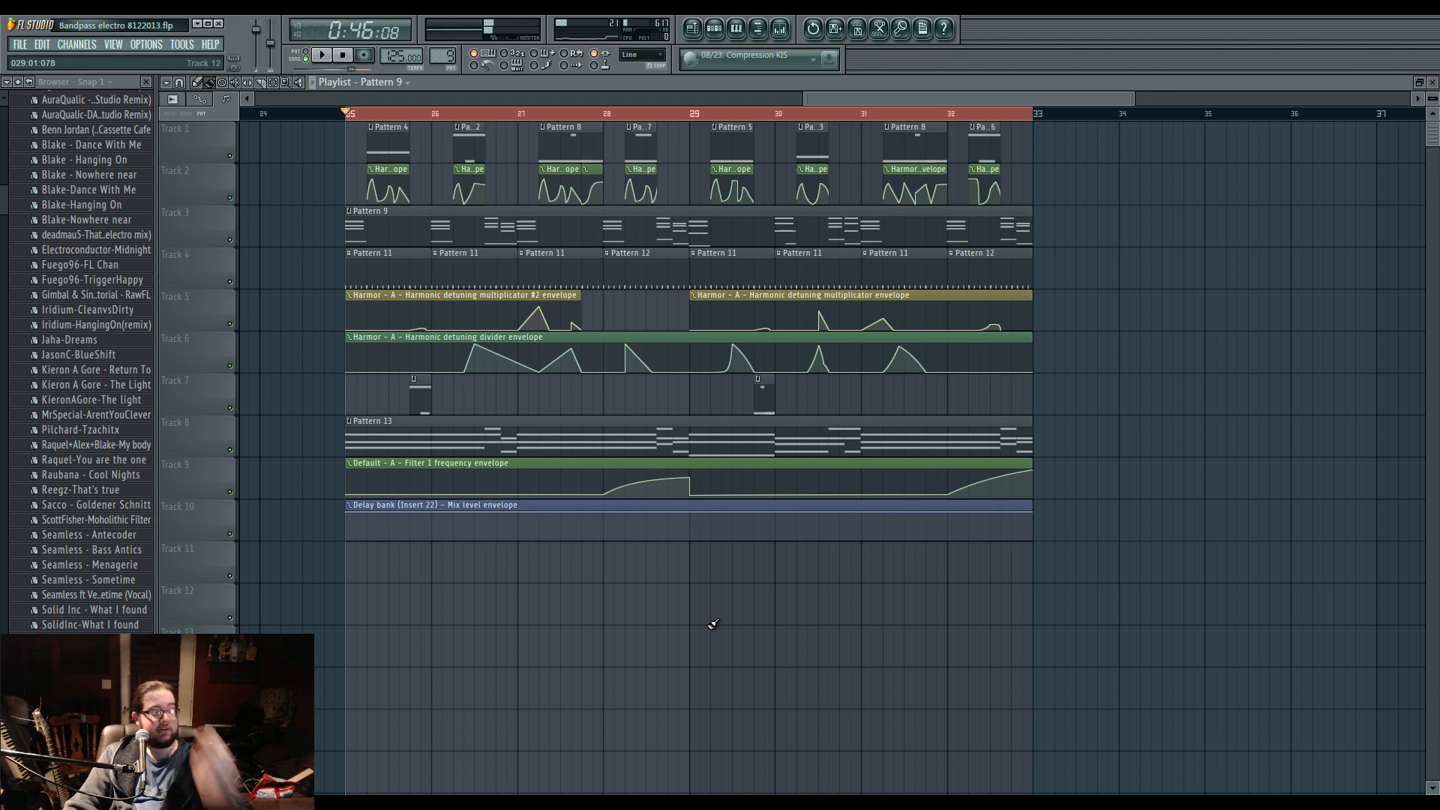
pyautogui.hscroll(-1, 717, 626)
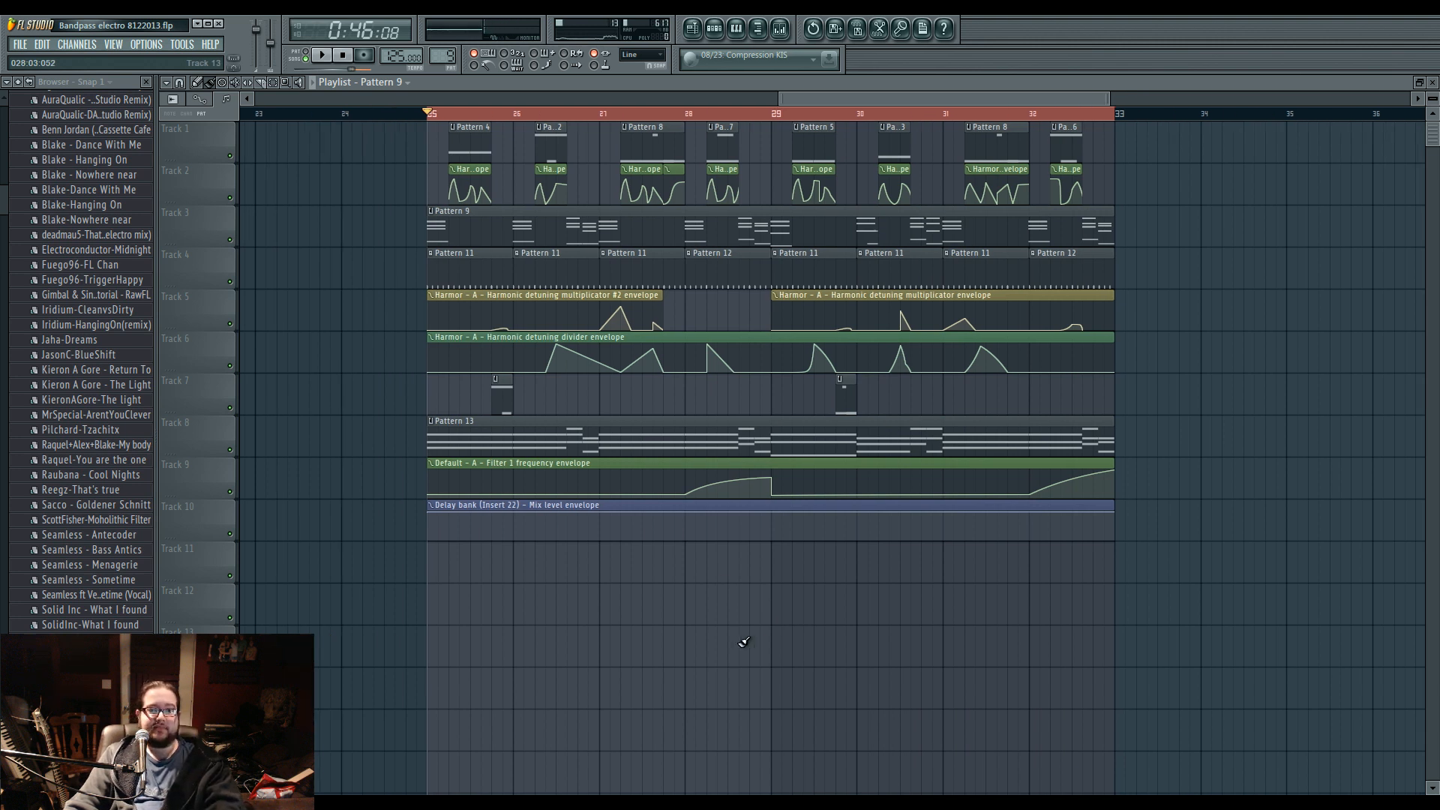
# Solo Track 3 with the Pattern 9 clip, start playback and show the mixer.
pyautogui.rightClick(236, 241)
pyautogui.press('space')
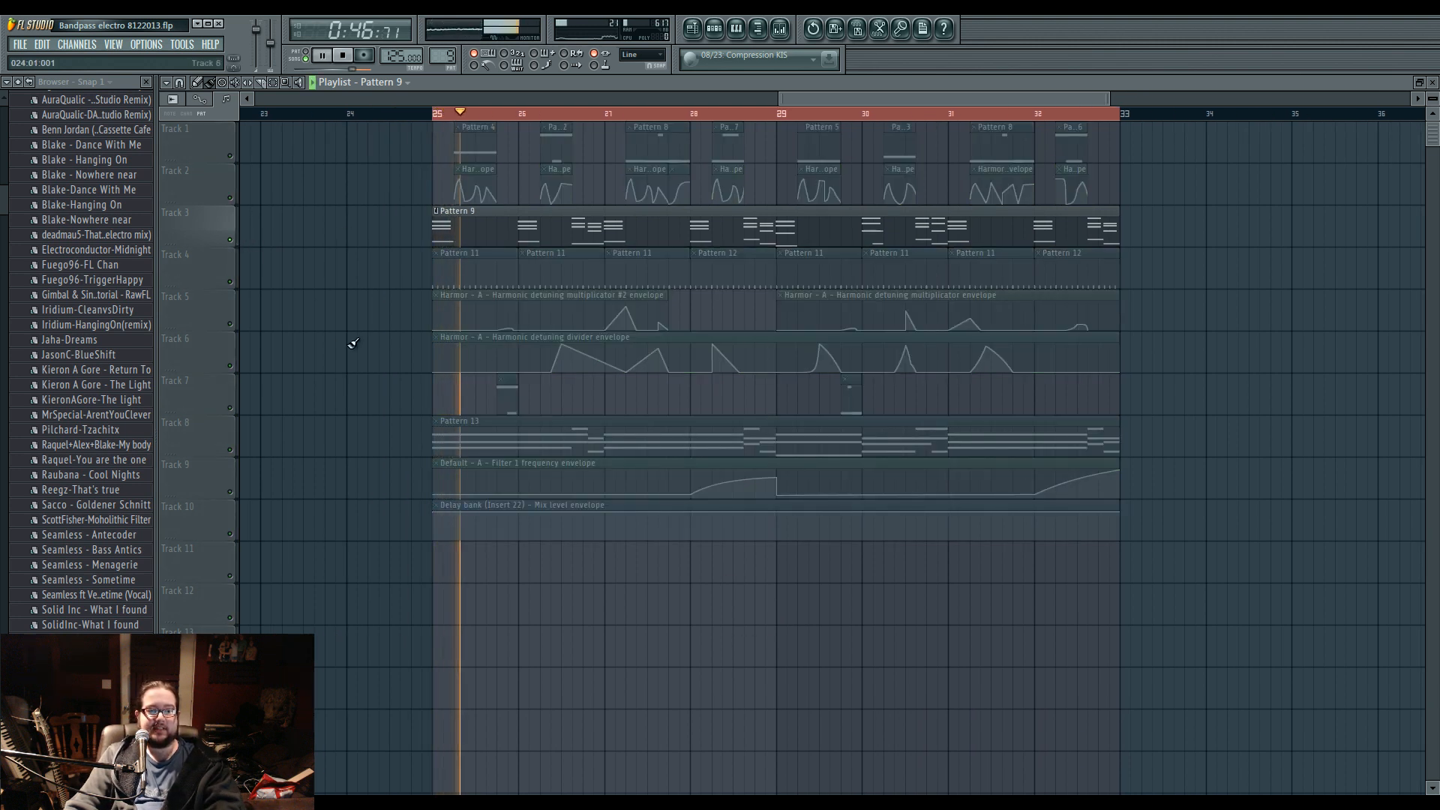
pyautogui.click(780, 28)
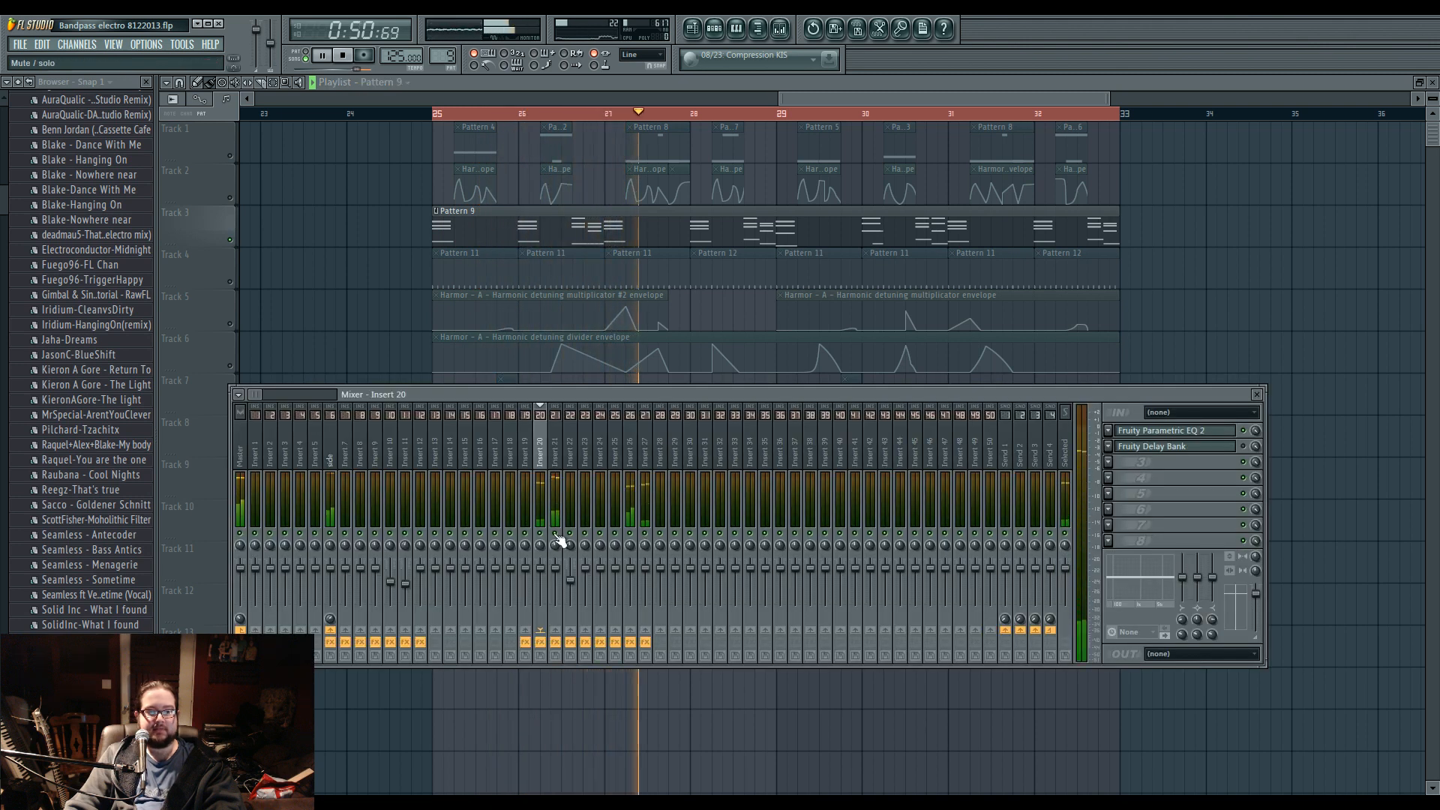
# Open the Super Saw channel's notes in the piano roll, examine the whole chord progression, and stop playback.
pyautogui.click(715, 29)
pyautogui.click(679, 330)
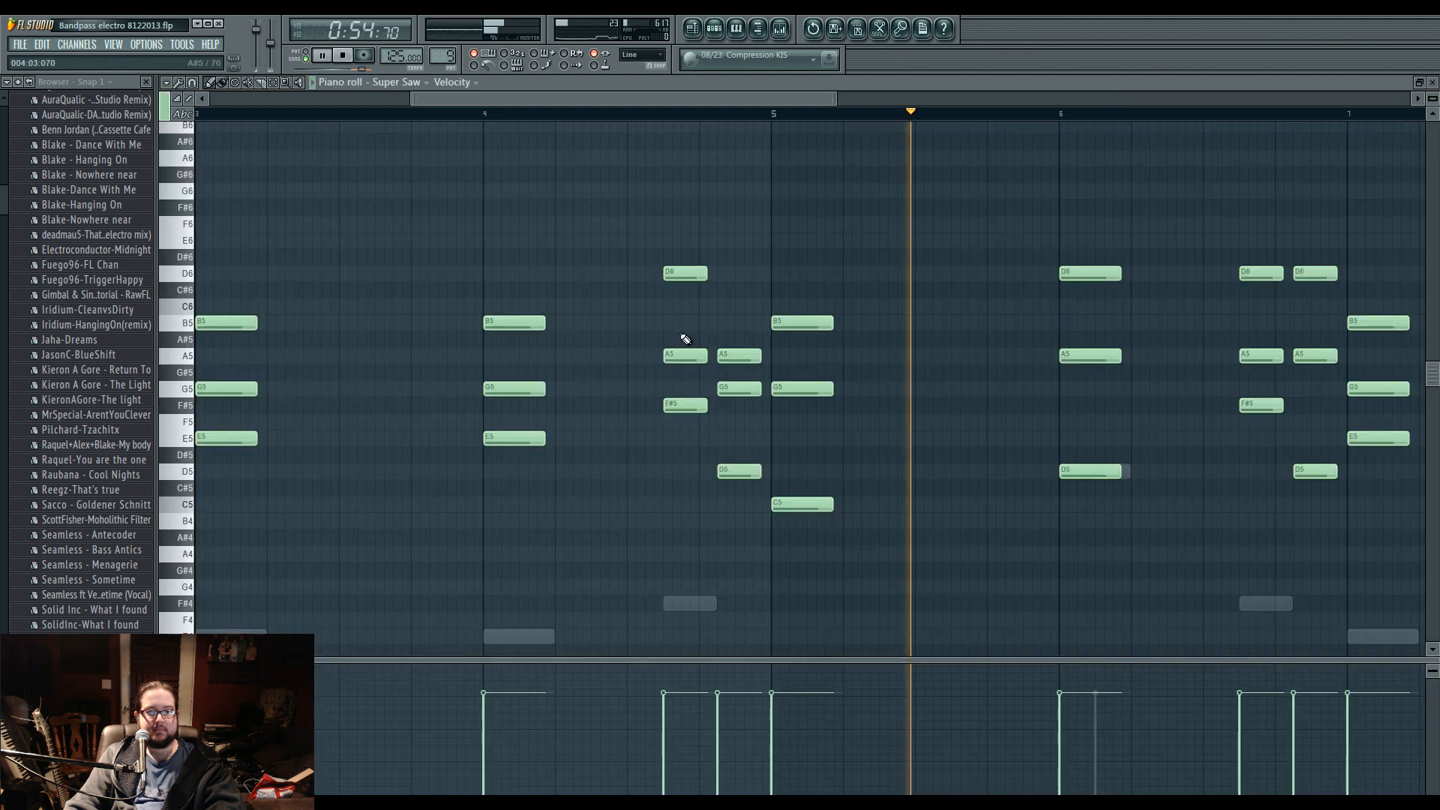
pyautogui.scroll(2, 792, 435)
pyautogui.moveTo(791, 510); pyautogui.dragTo(697, 405)
pyautogui.moveTo(537, 487); pyautogui.dragTo(942, 517)
pyautogui.press('space')
pyautogui.scroll(-1, 701, 522)
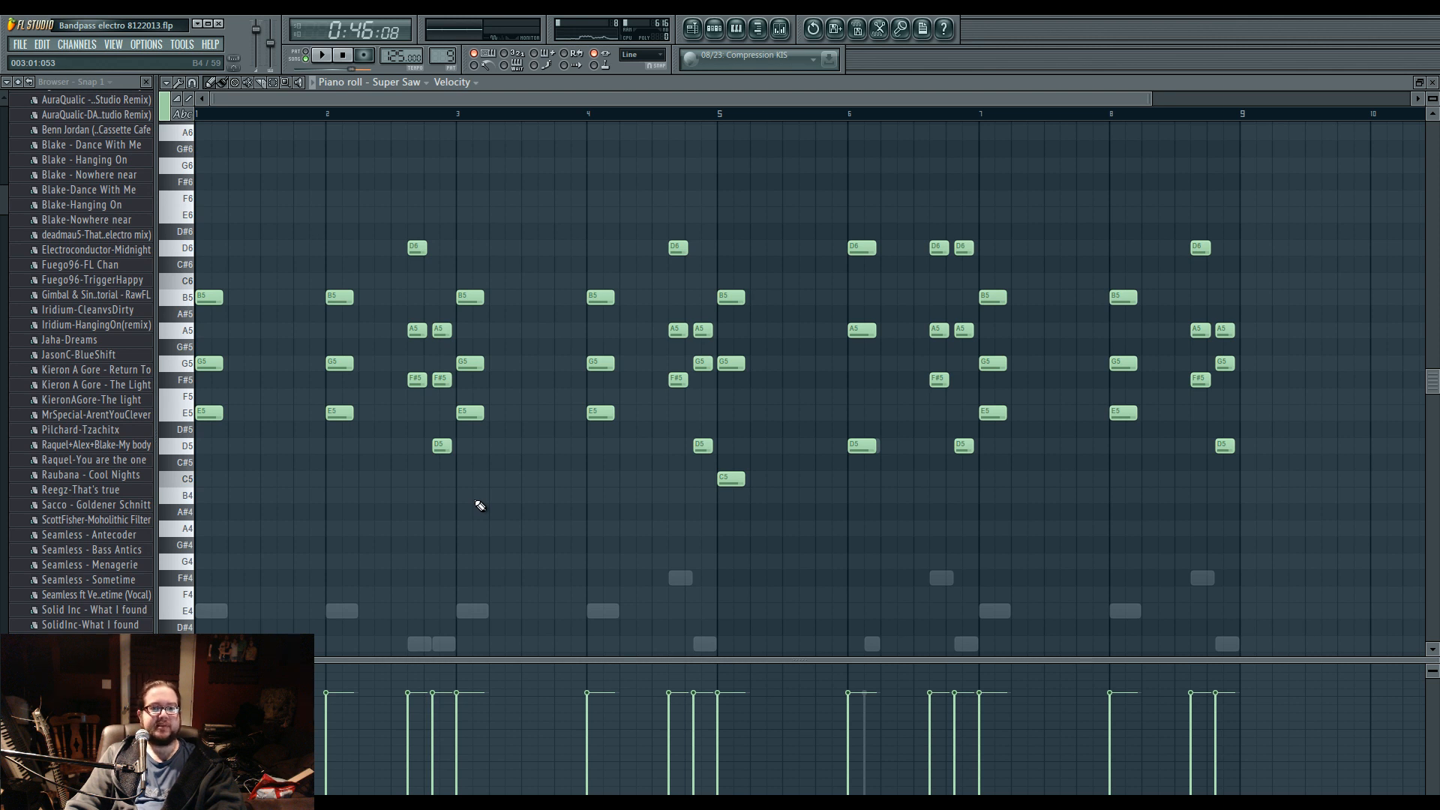
pyautogui.scroll(1, 480, 506)
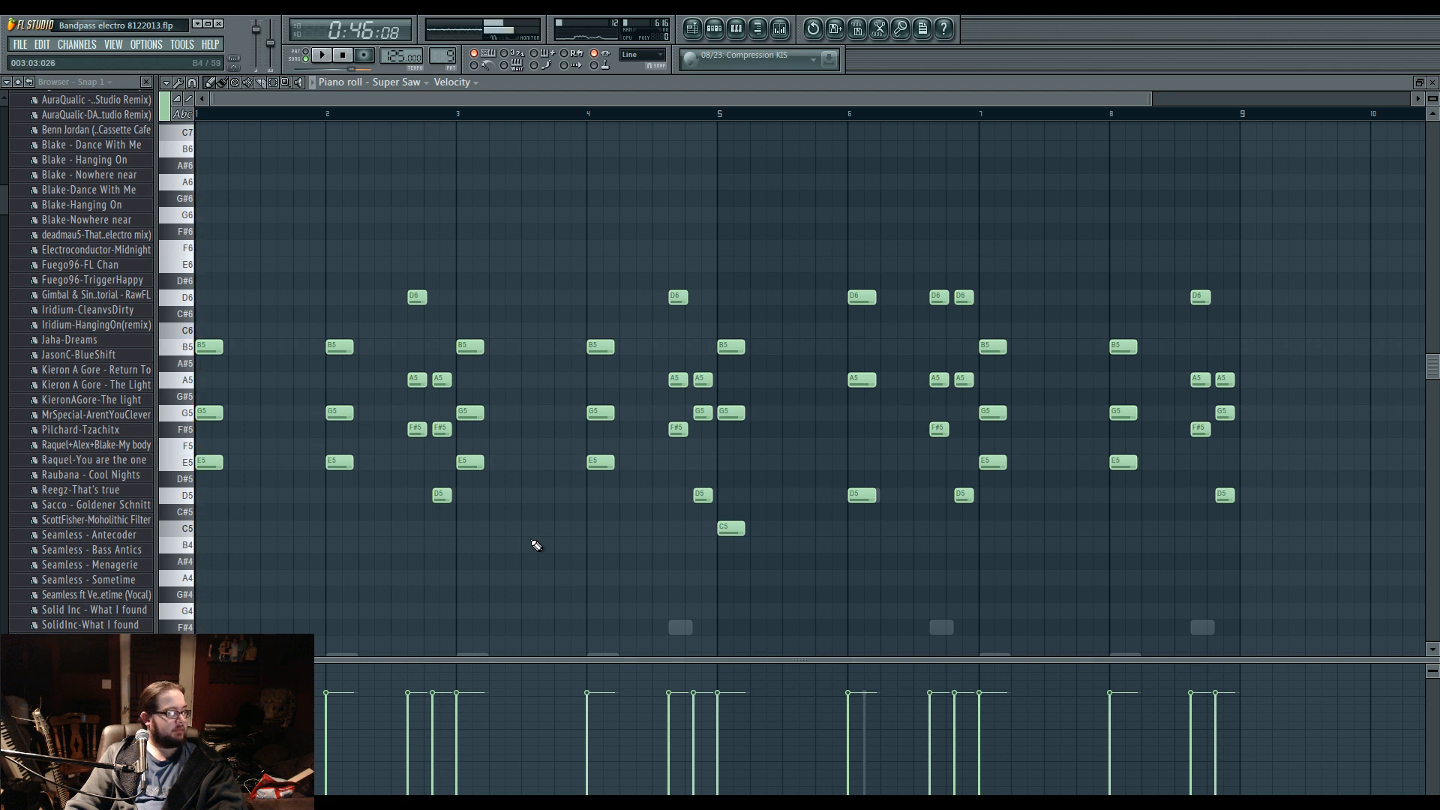
# Add a new Harmor channel to the project and reposition its plugin window over the piano roll.
pyautogui.press('F6')
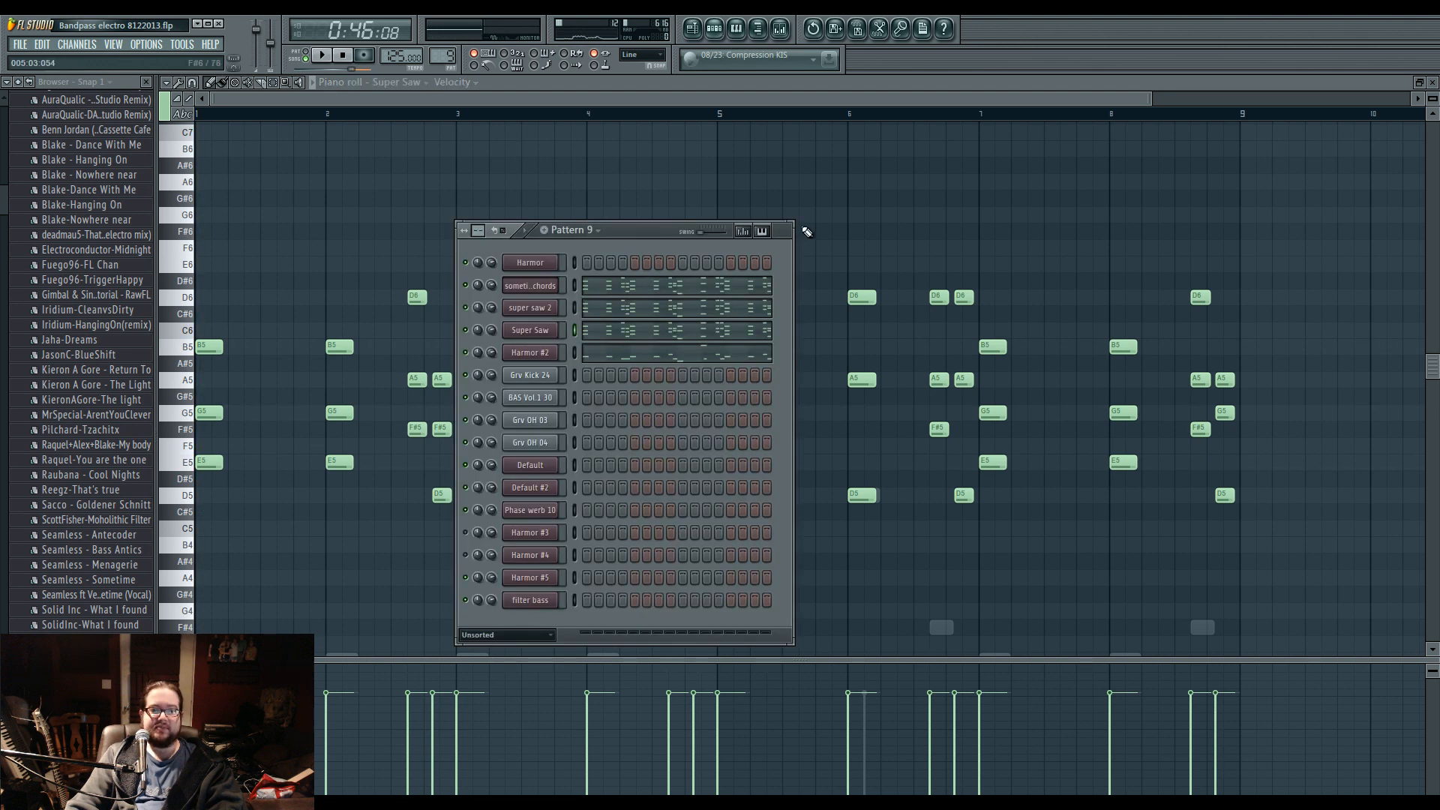
pyautogui.click(89, 42)
pyautogui.click(318, 403)
pyautogui.moveTo(462, 220); pyautogui.dragTo(520, 141)
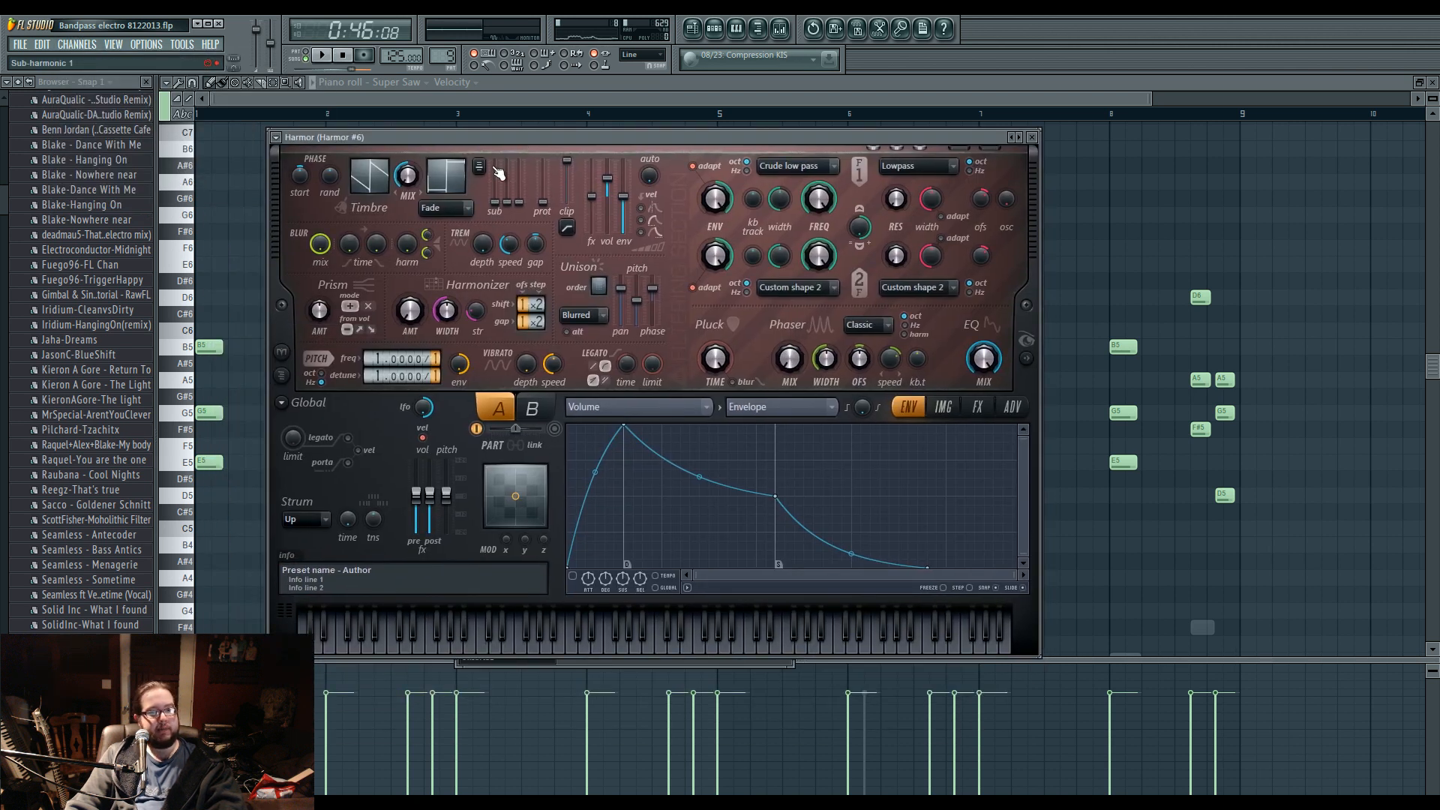
pyautogui.moveTo(989, 138); pyautogui.dragTo(979, 147)
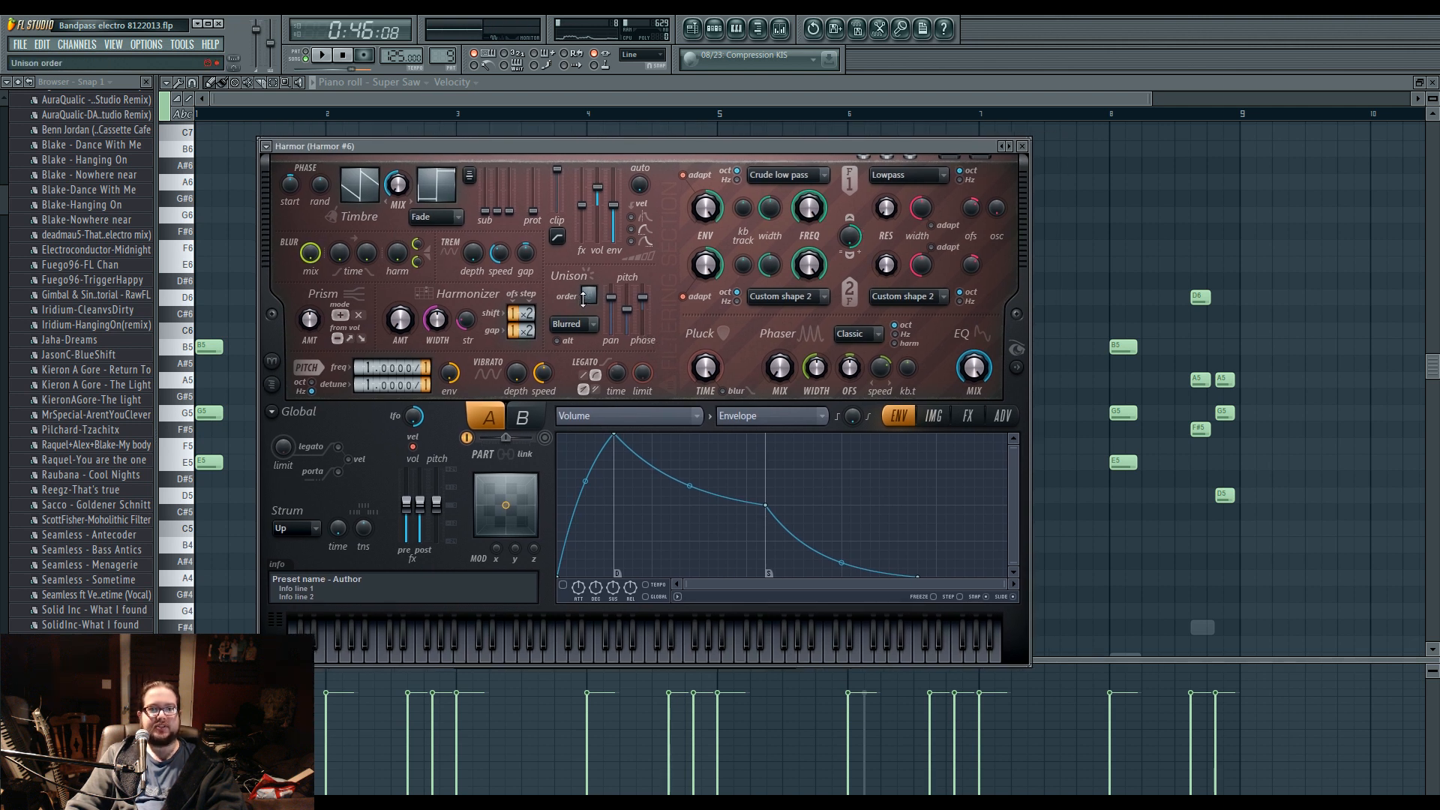
# Raise Part A's unison order and unison pitch, lower its unison panning, and raise Harmor's global pitch.
pyautogui.moveTo(587, 295); pyautogui.dragTo(628, 293)
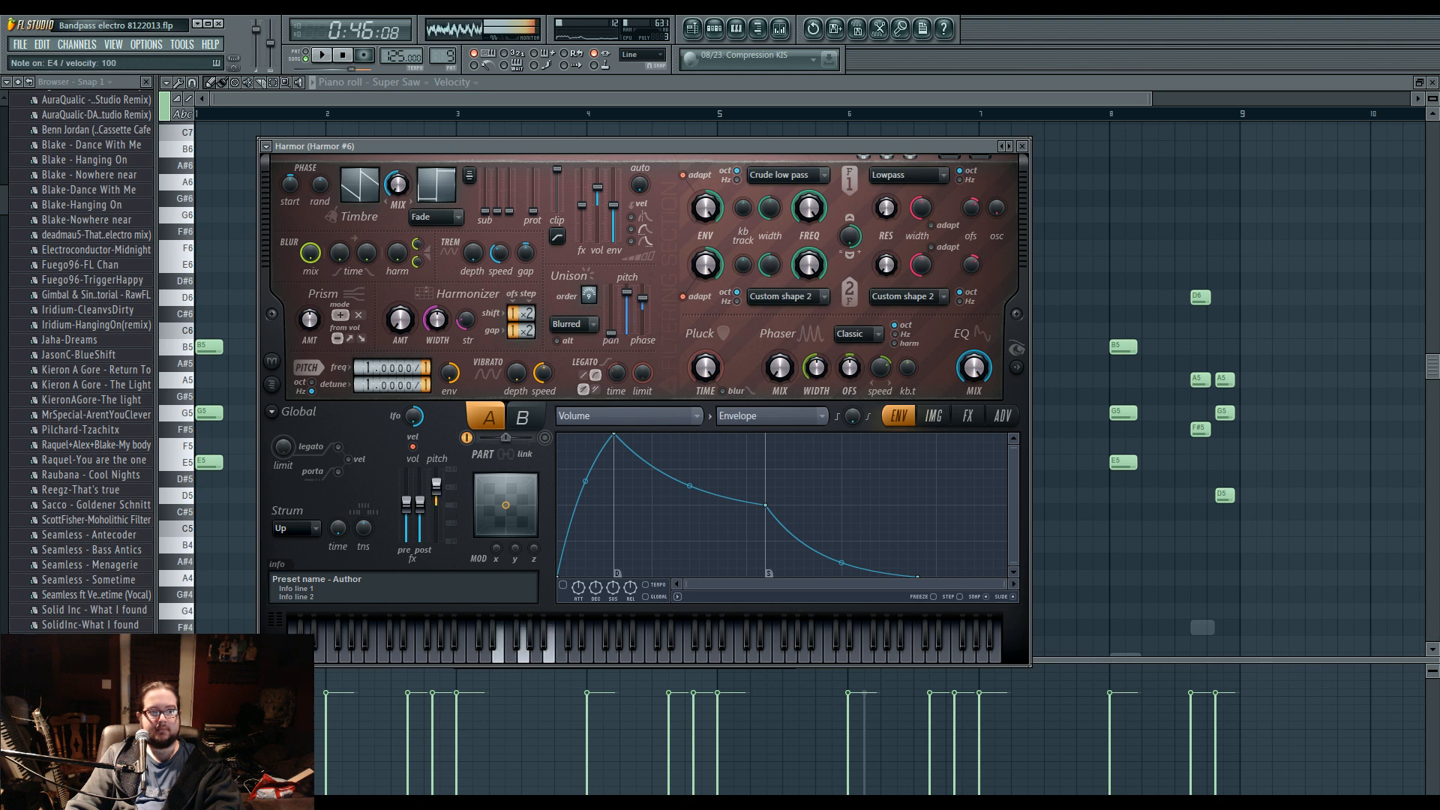
pyautogui.moveTo(436, 486); pyautogui.dragTo(439, 502)
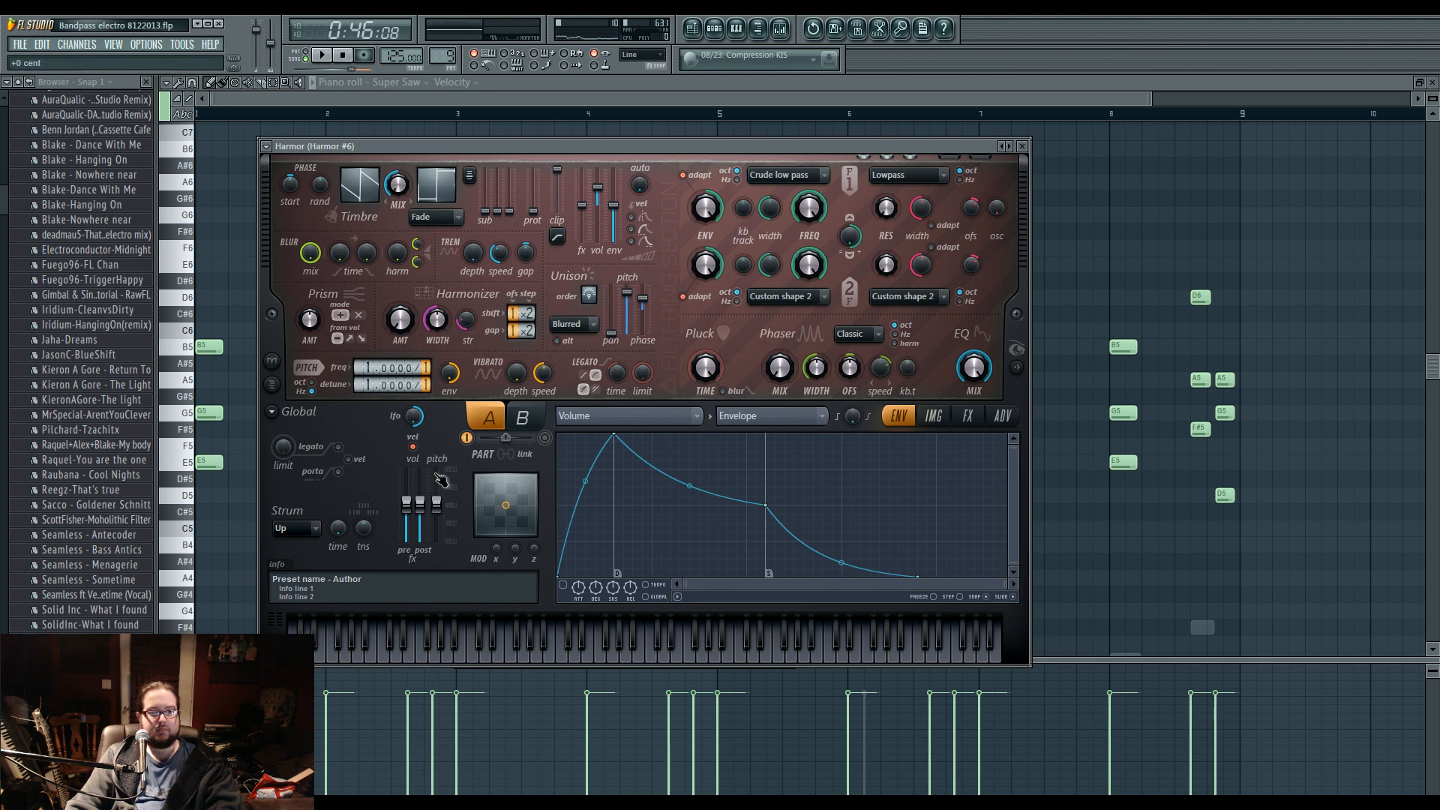
pyautogui.moveTo(439, 508); pyautogui.dragTo(437, 485)
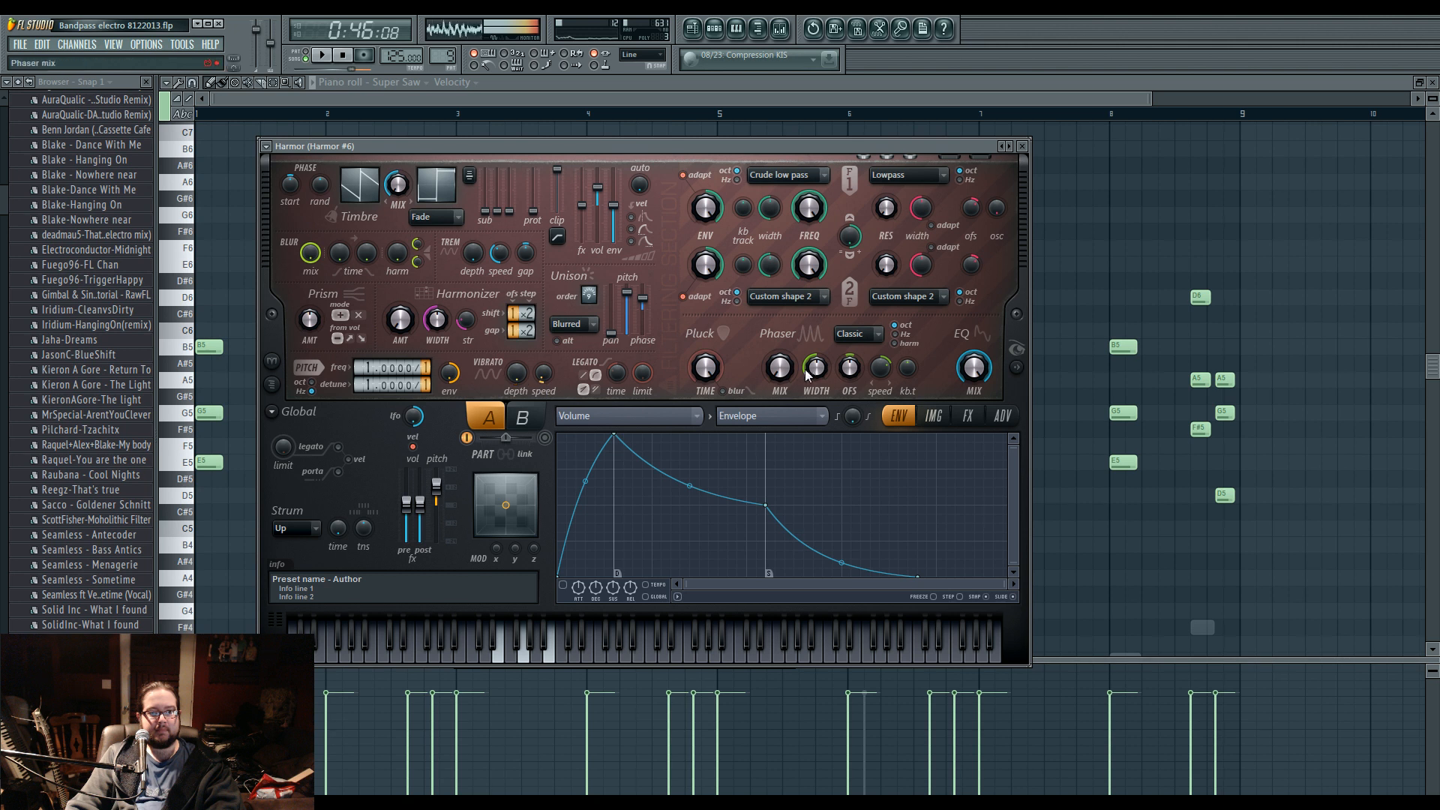
# Show Harmor's spectral display, raise the Part A phaser mix, and set the phaser type to Freq.
pyautogui.click(1017, 367)
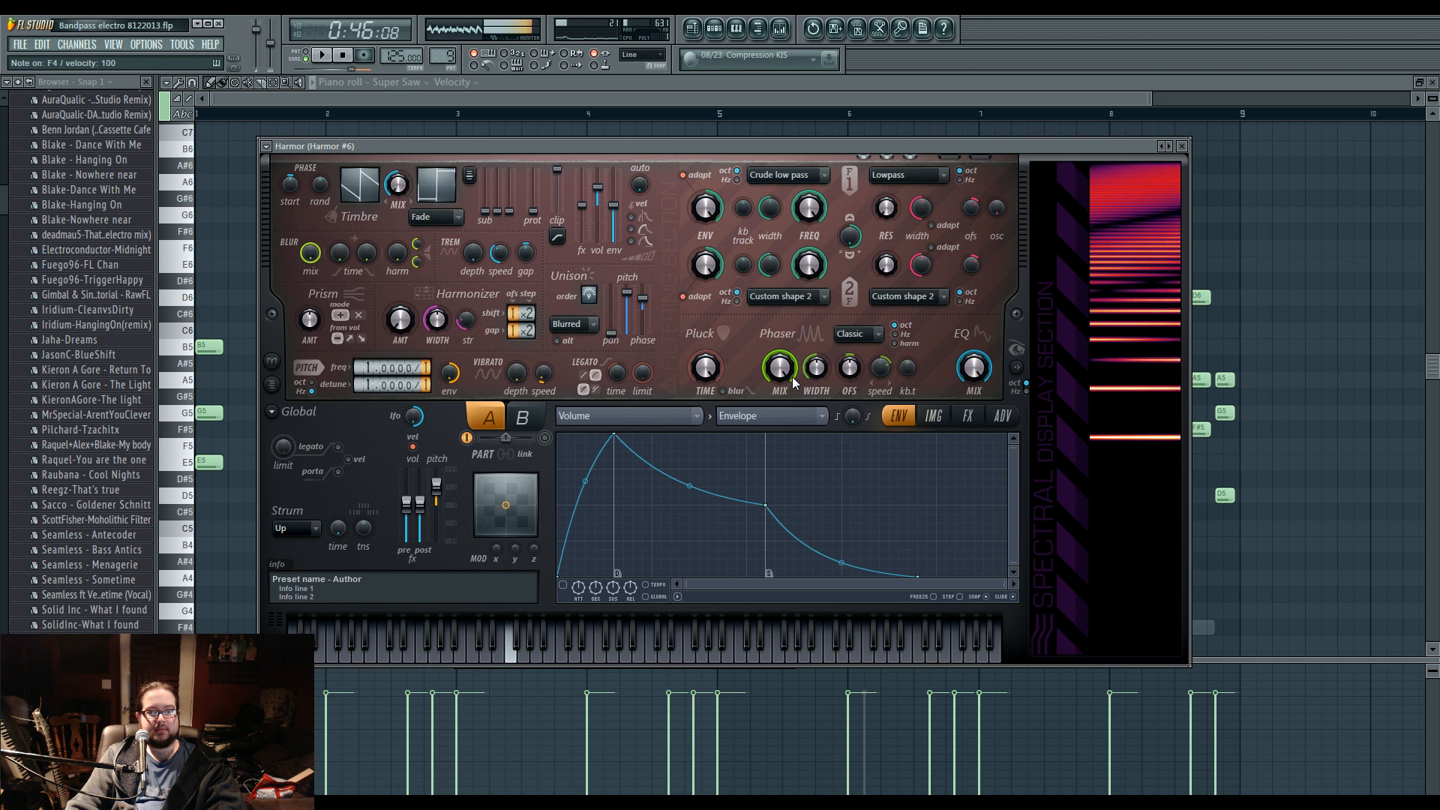
pyautogui.click(857, 333)
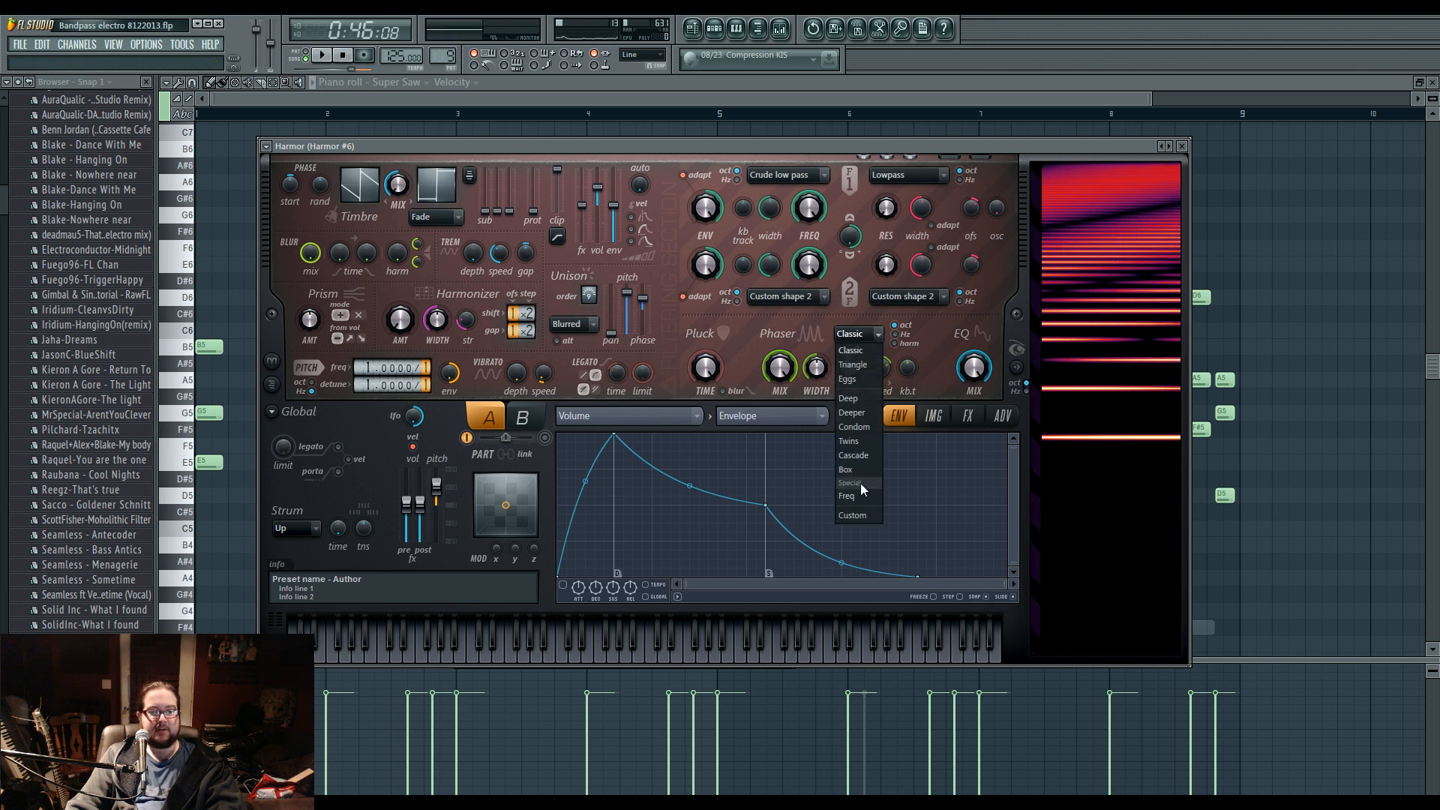
pyautogui.click(855, 496)
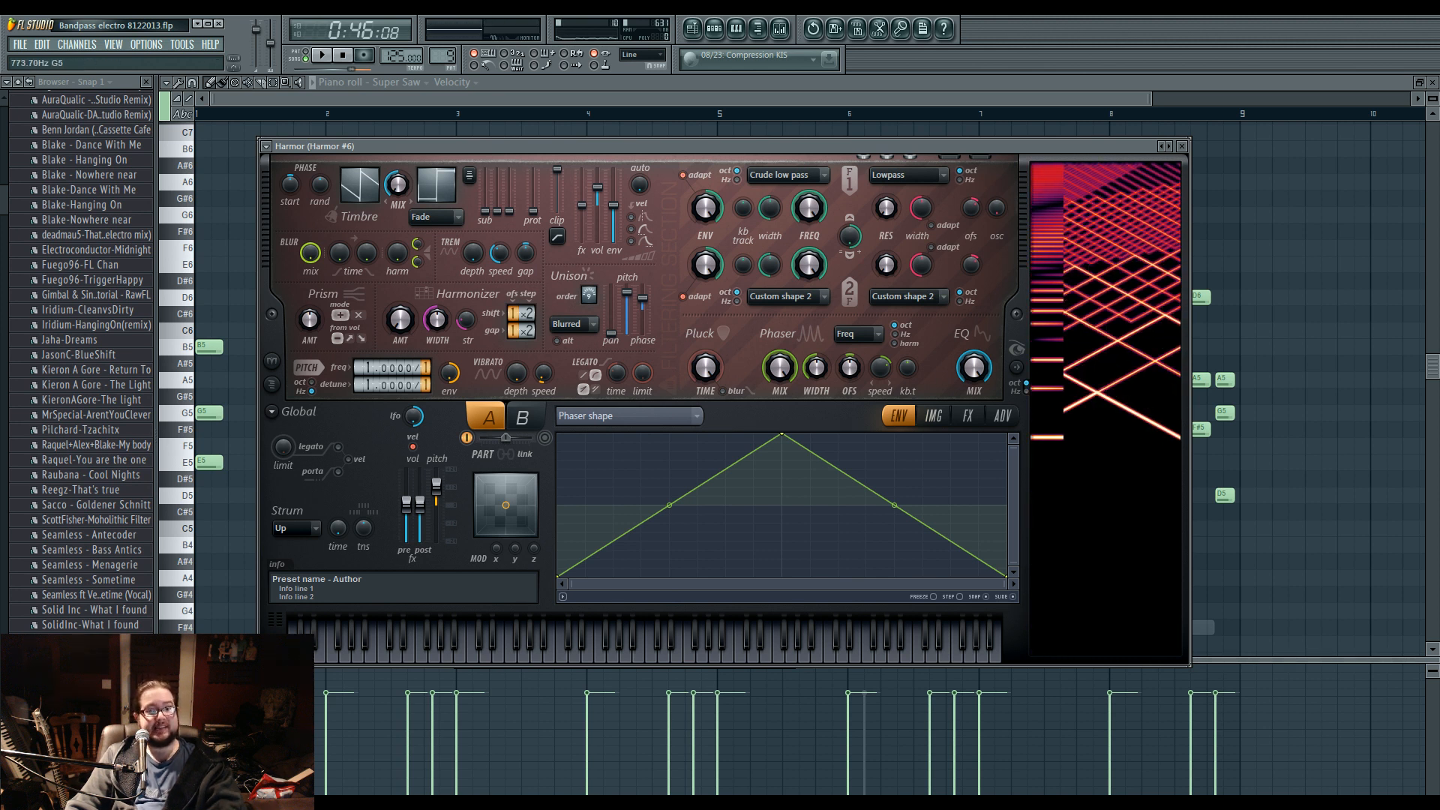
# Reshape Part A's phaser shape by lowering the centre point, raising both end points, and adding two points before the centre.
pyautogui.moveTo(785, 435); pyautogui.dragTo(785, 477)
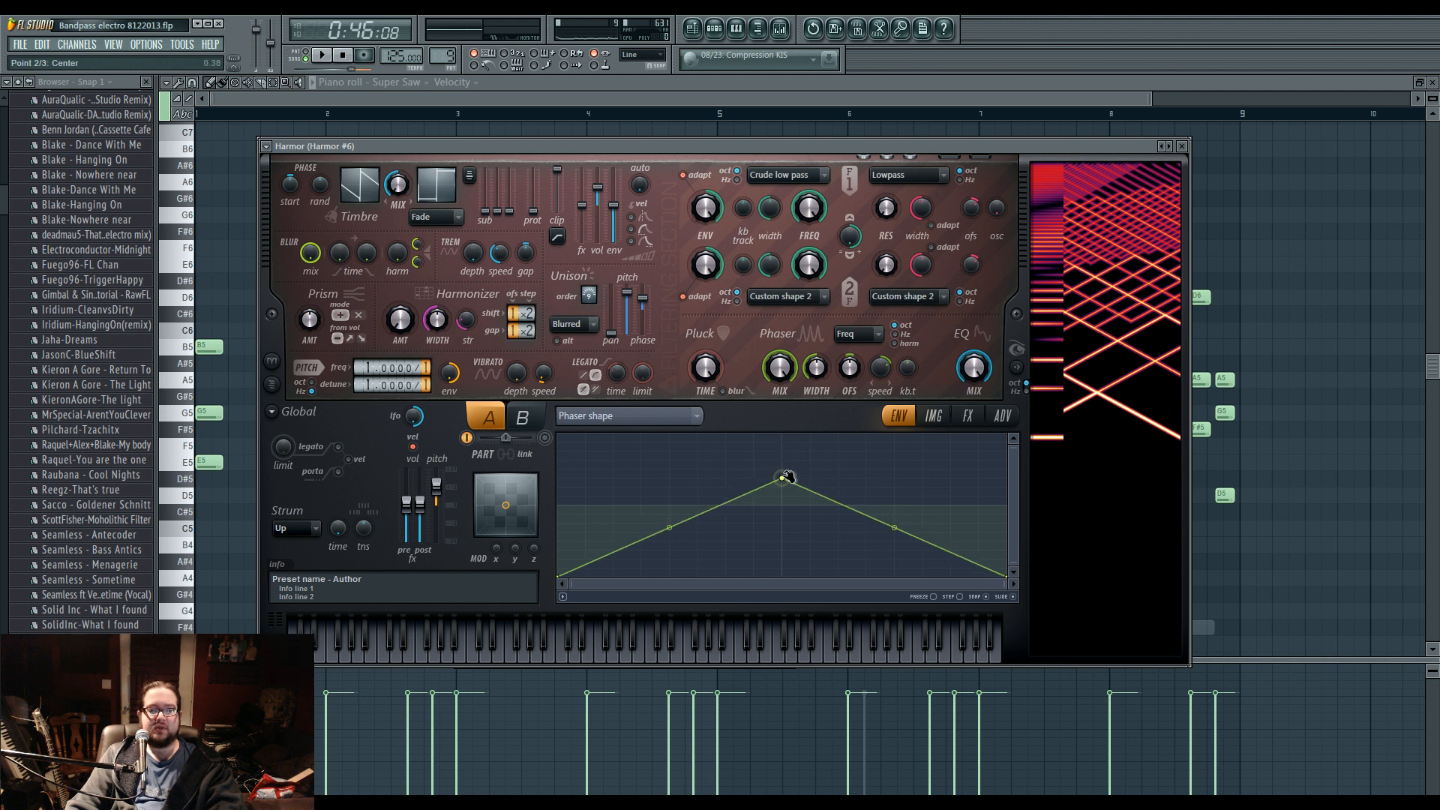
pyautogui.moveTo(563, 577); pyautogui.dragTo(562, 529)
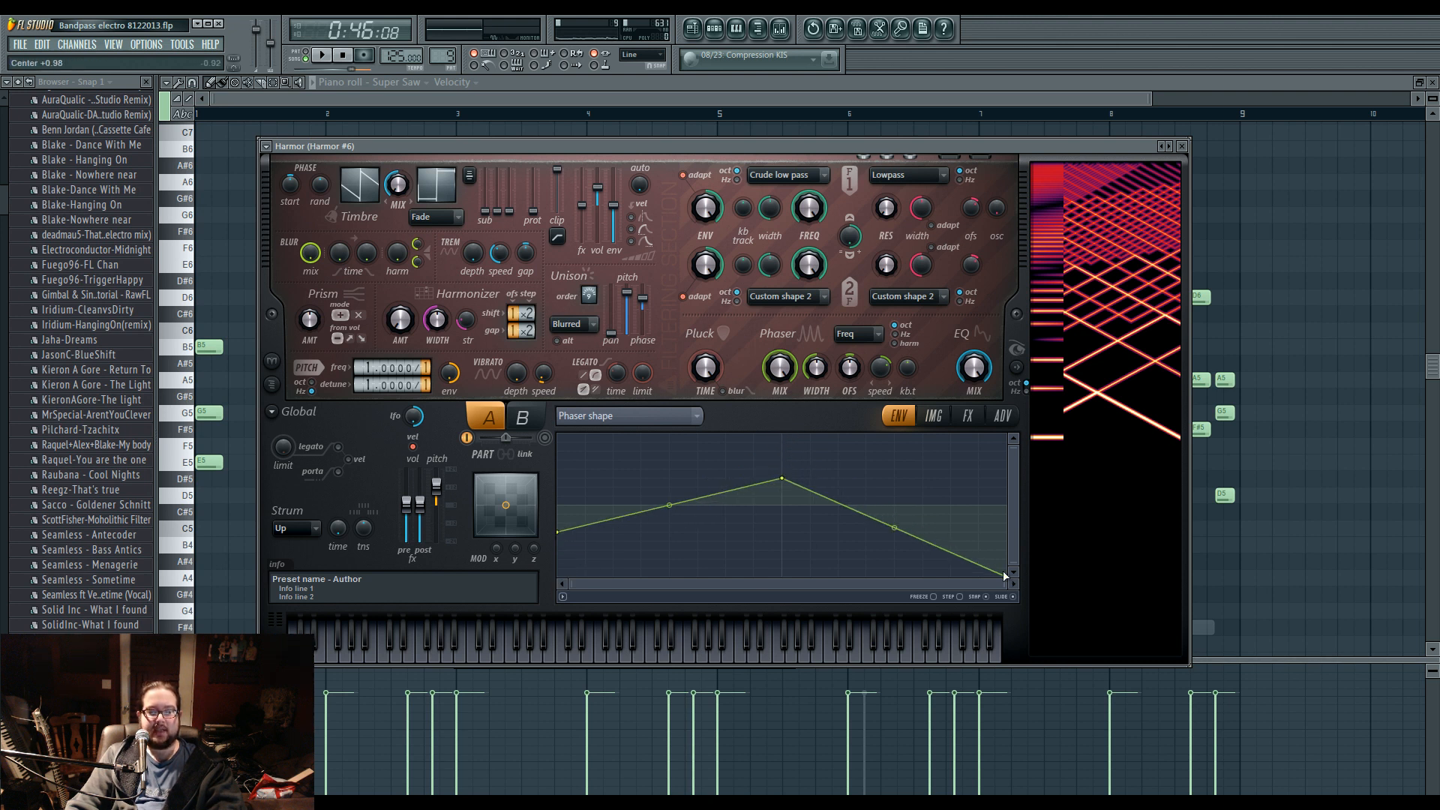
pyautogui.moveTo(1005, 576); pyautogui.dragTo(1006, 531)
pyautogui.rightClick(669, 487)
pyautogui.moveTo(725, 487); pyautogui.dragTo(731, 531)
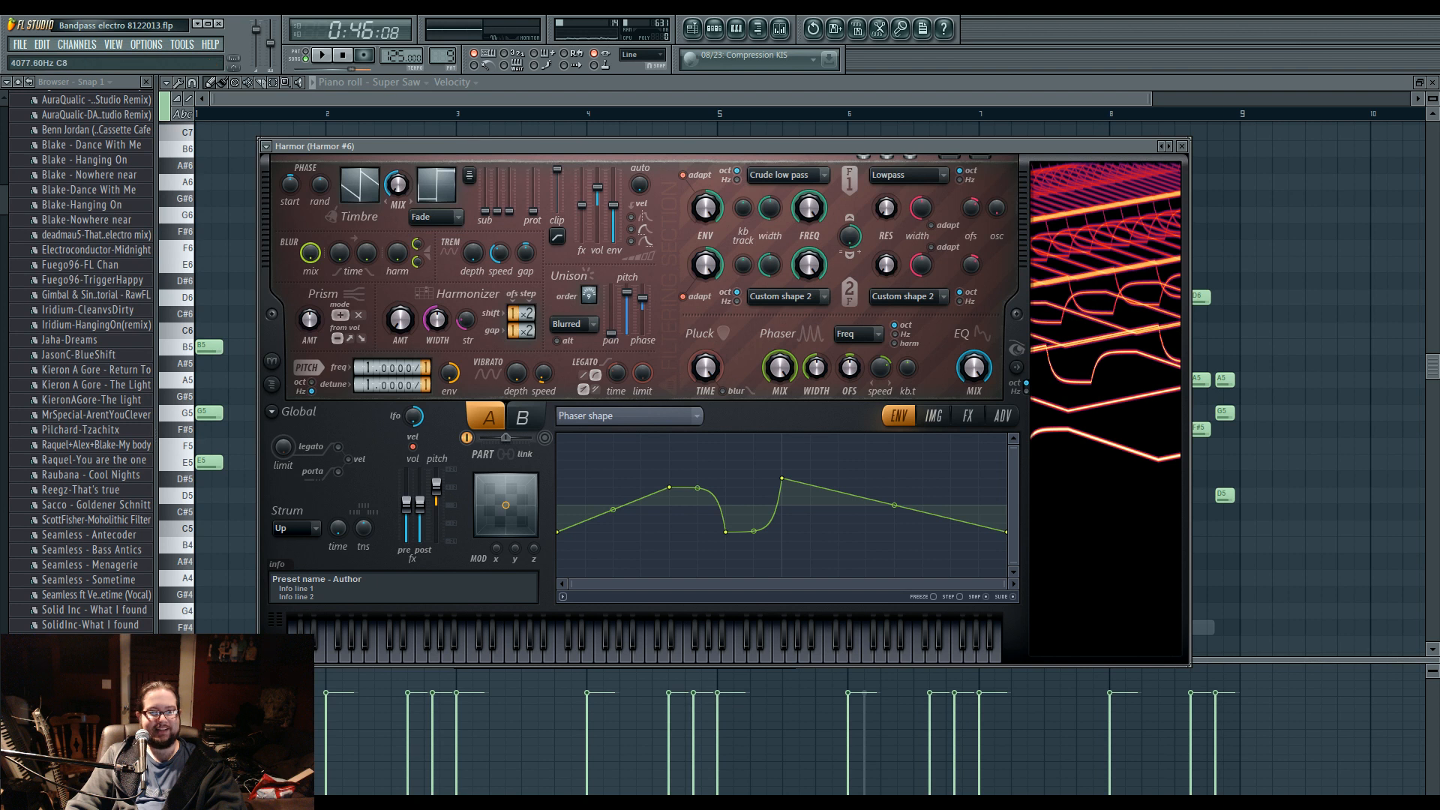
# Fine-tune Part A's phaser mix while auditioning notes.
pyautogui.moveTo(776, 378); pyautogui.dragTo(776, 353)
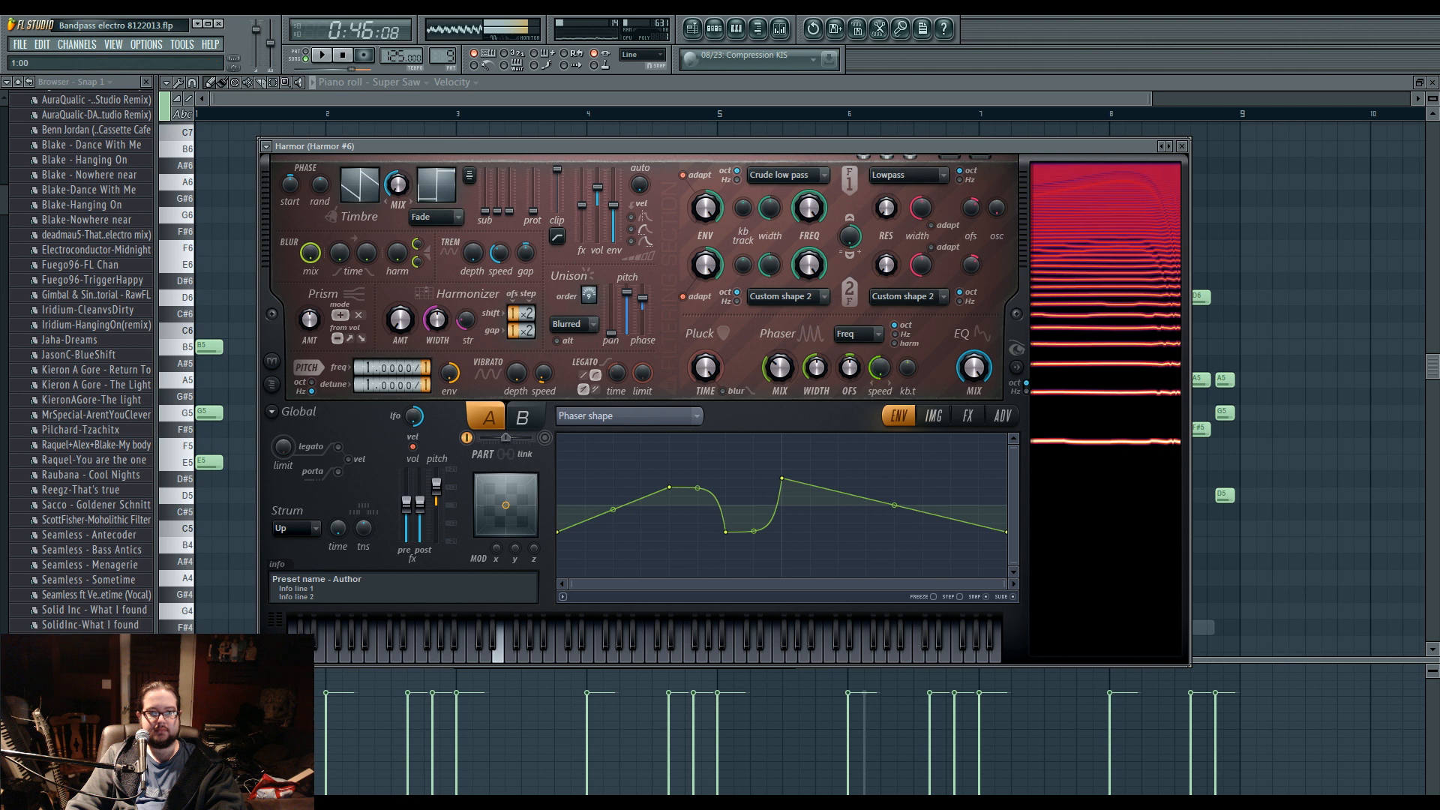
pyautogui.press('r')
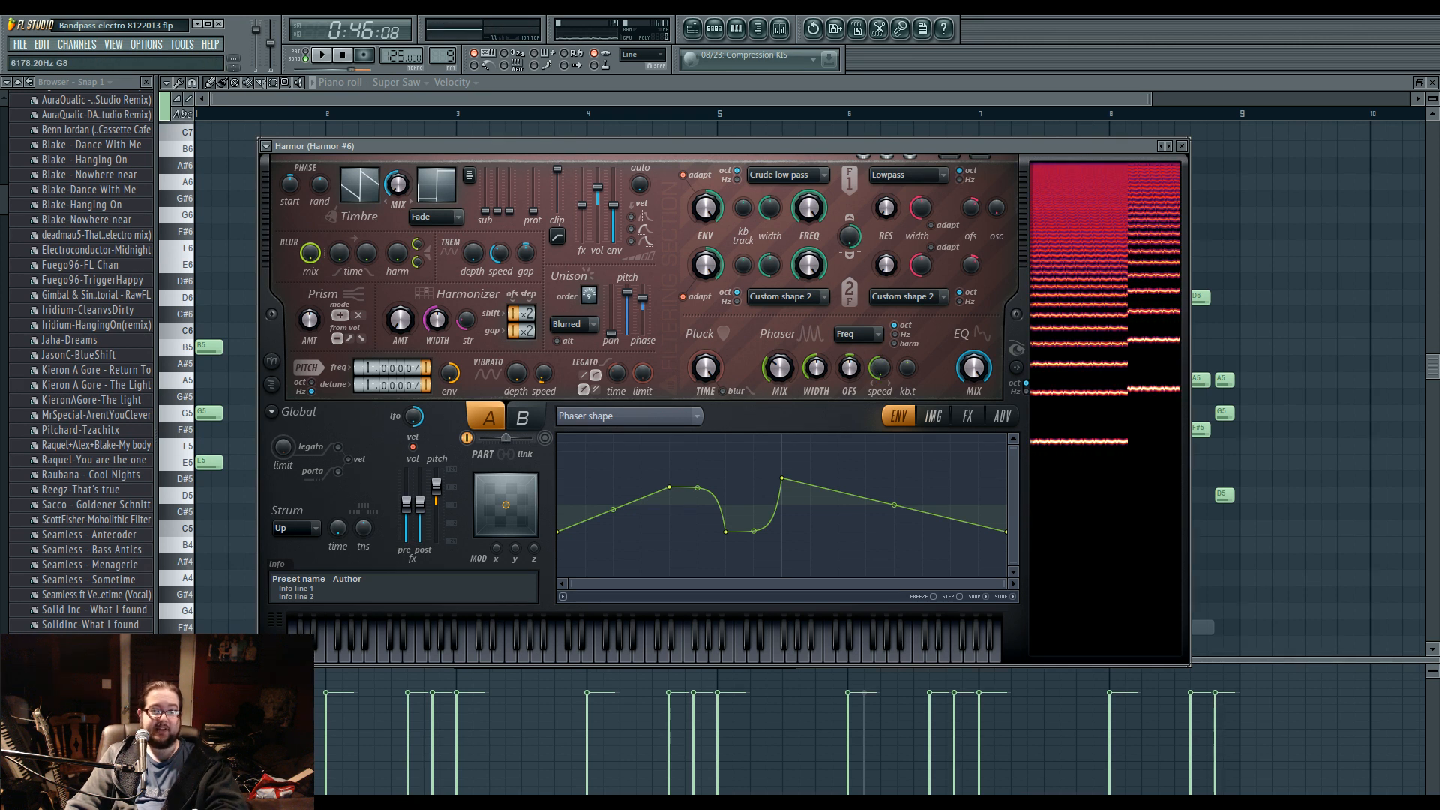
pyautogui.click(773, 386)
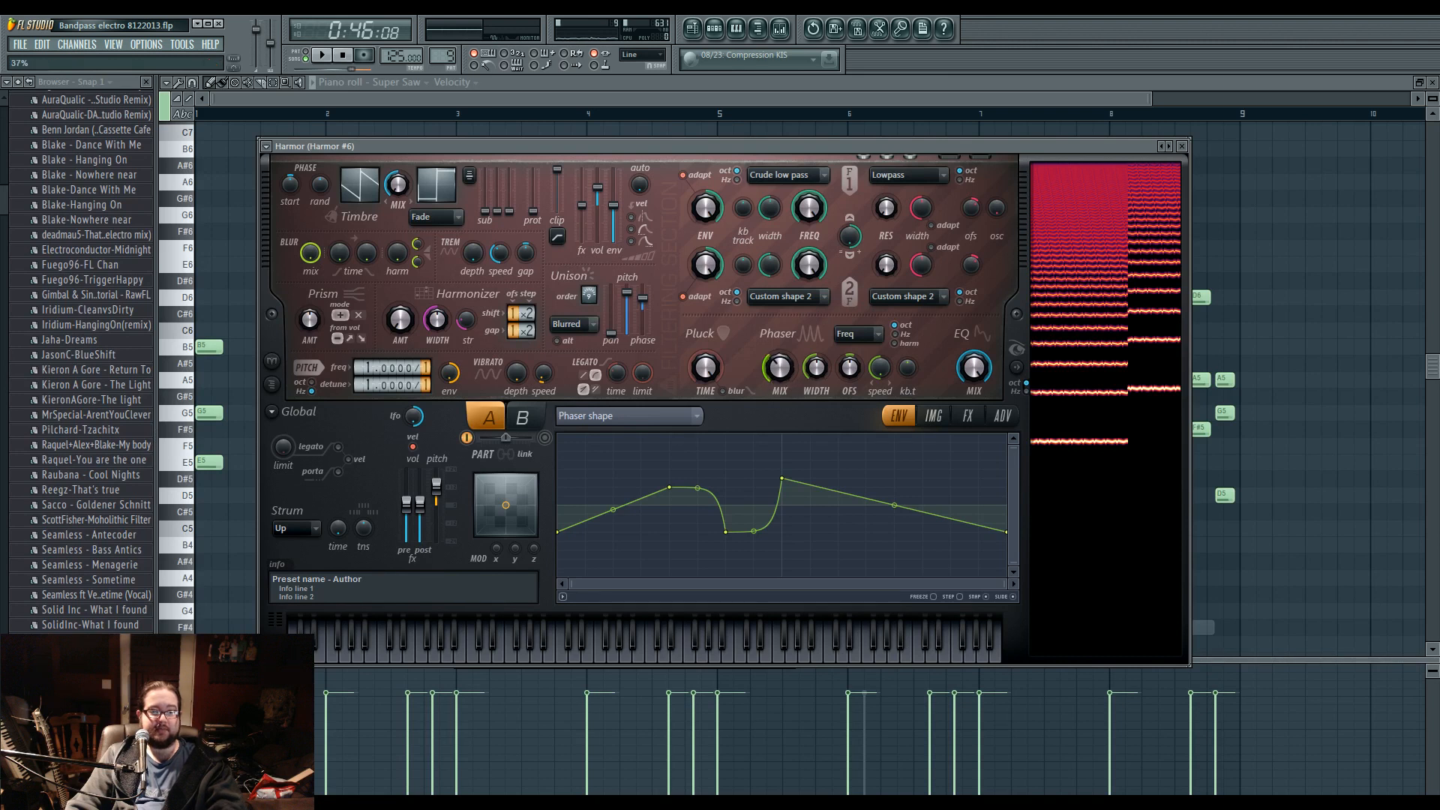
pyautogui.moveTo(773, 380)
pyautogui.mouseDown()
pyautogui.moveTo(773, 358)
pyautogui.moveTo(774, 374)
pyautogui.mouseUp()
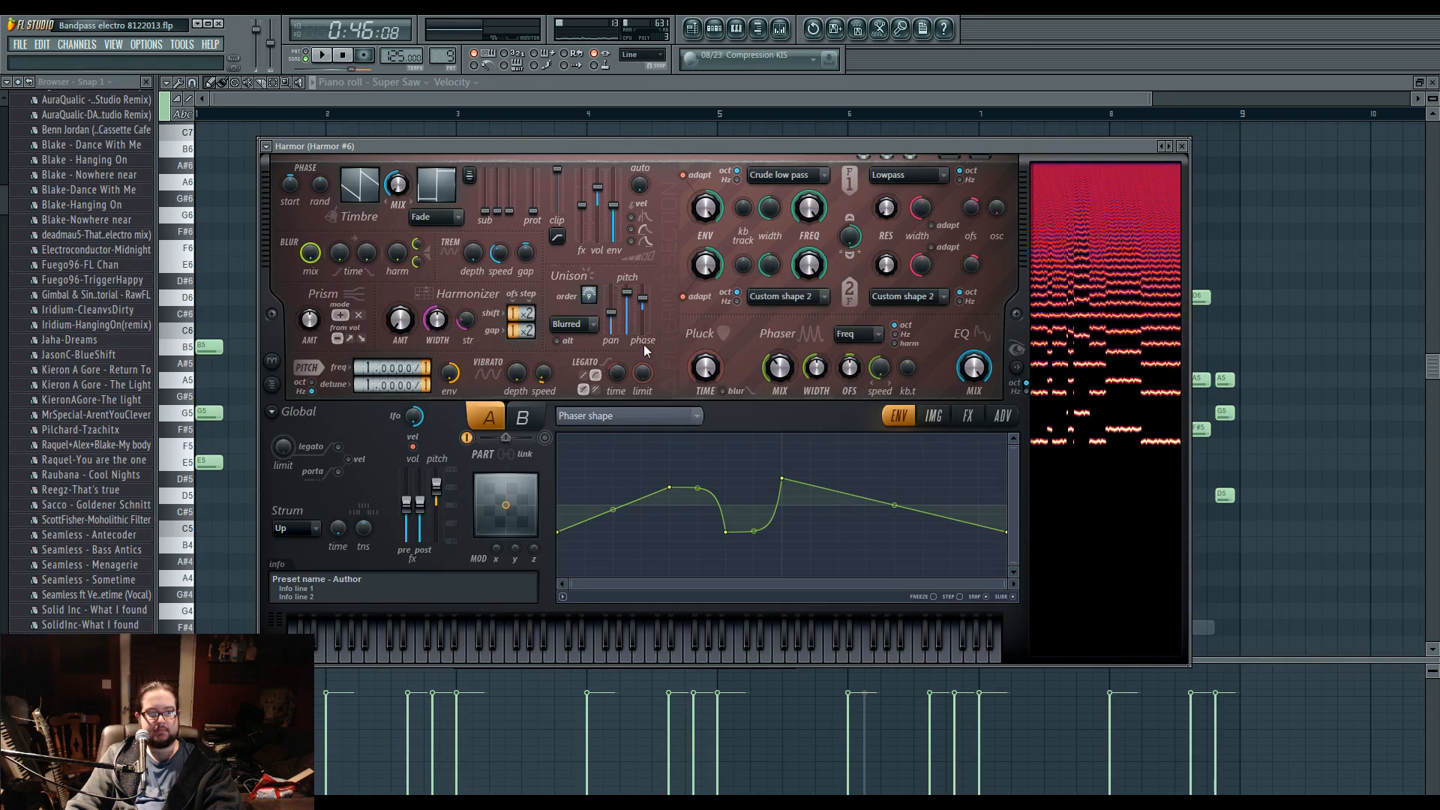
# Enable Harmor's Part B, raise its unison order and unison pitch, and lower its unison panning.
pyautogui.click(546, 438)
pyautogui.click(525, 418)
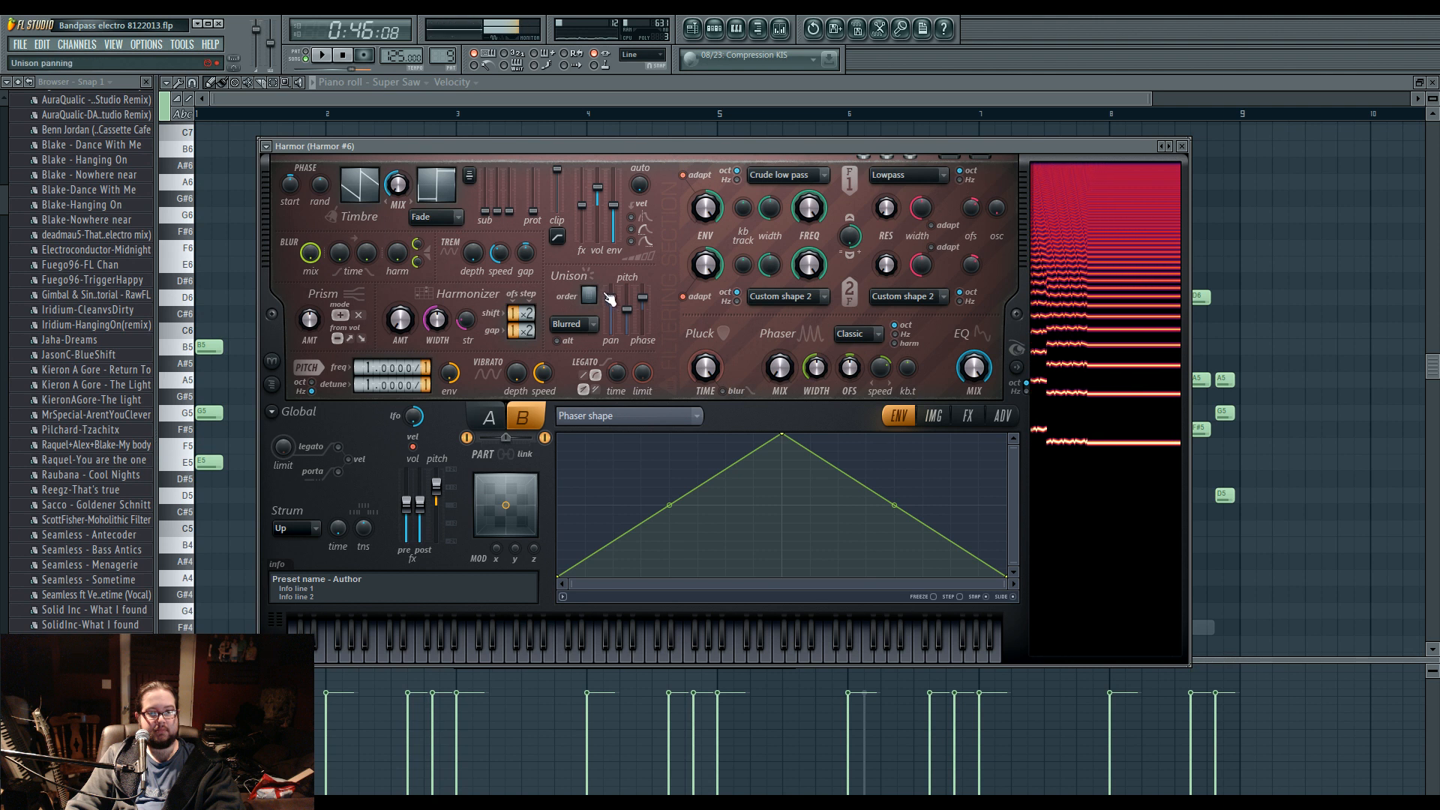
pyautogui.moveTo(589, 295); pyautogui.dragTo(589, 288)
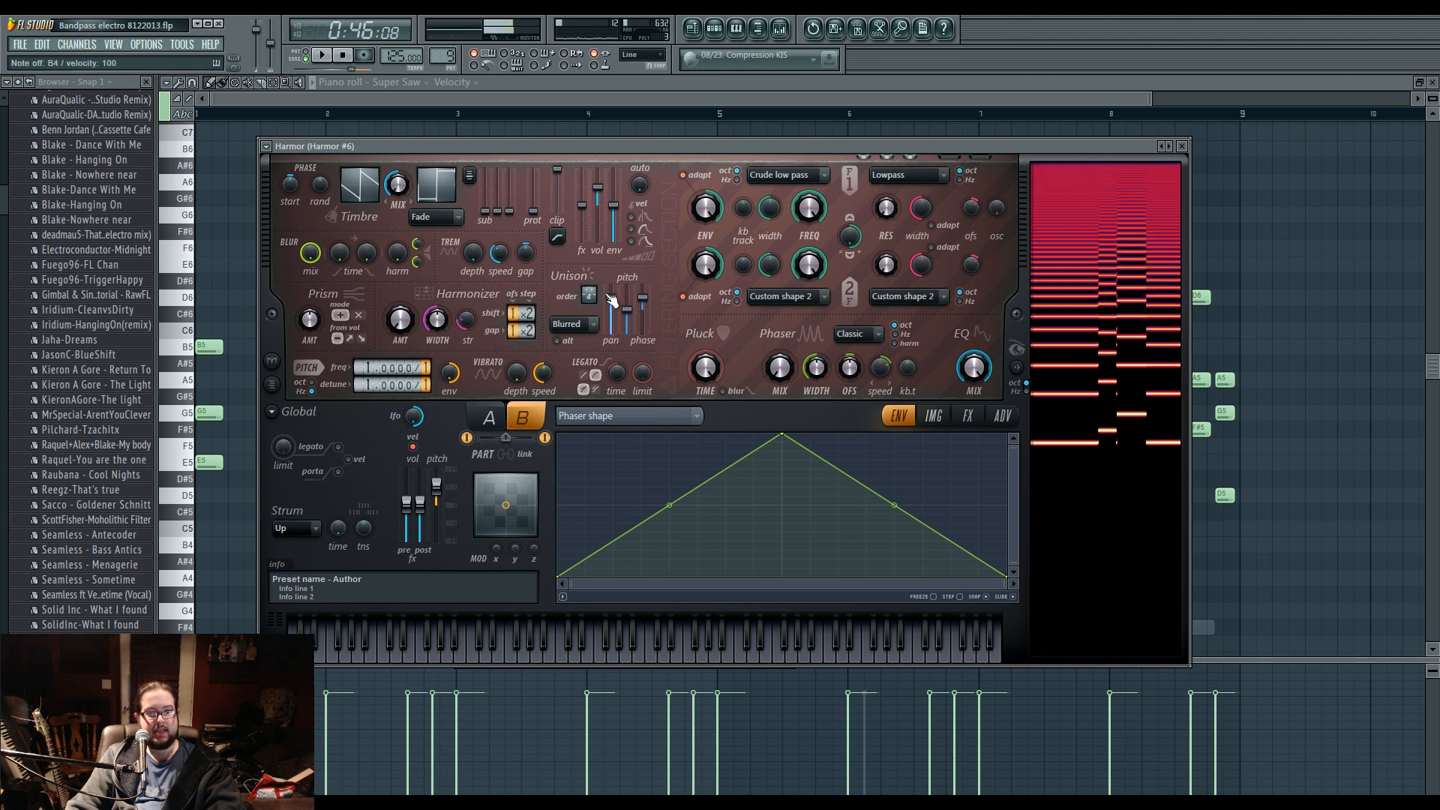
pyautogui.moveTo(611, 300); pyautogui.dragTo(611, 321)
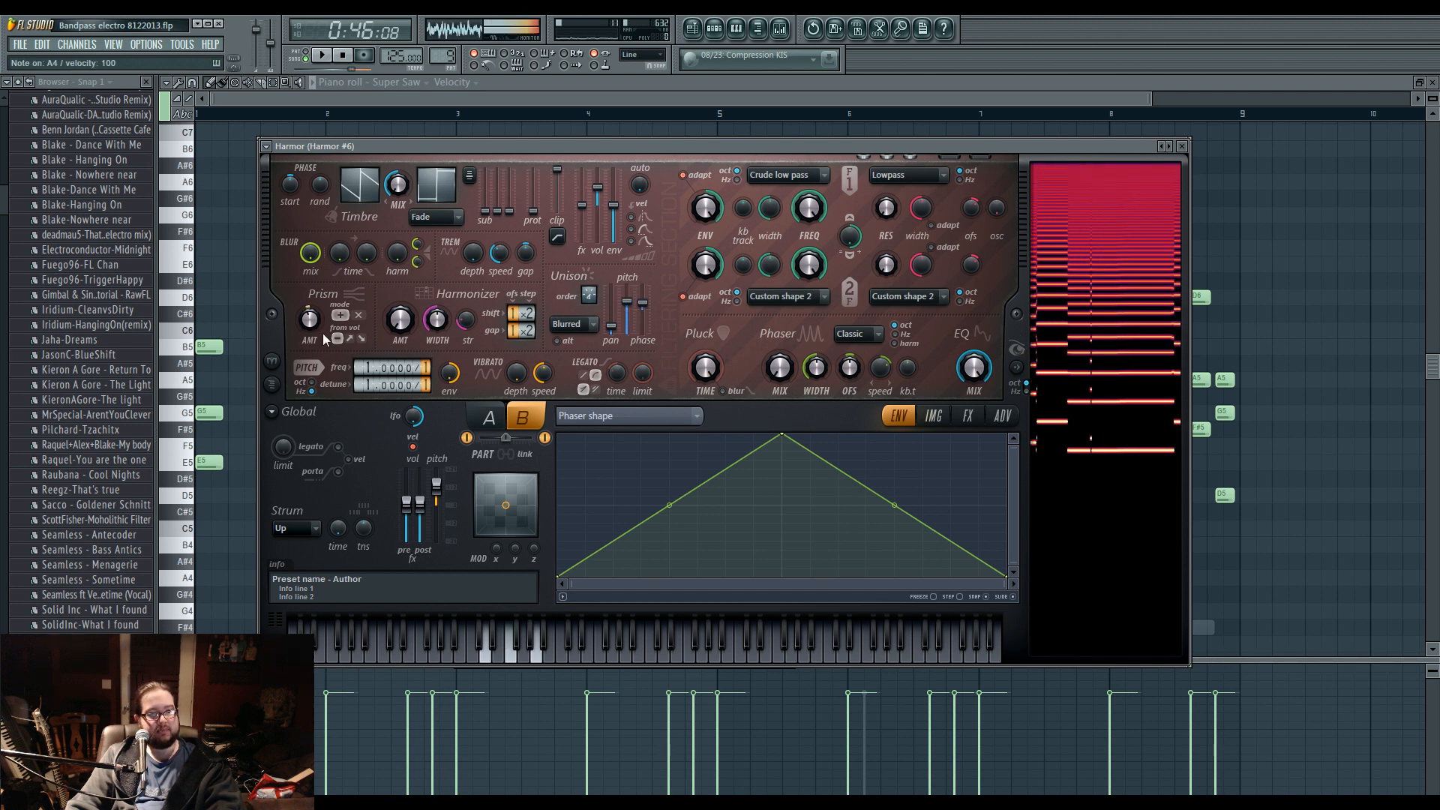
# Set Harmor's distortion to Log, enable its reverb, and lower the reverb wet level.
pyautogui.click(967, 415)
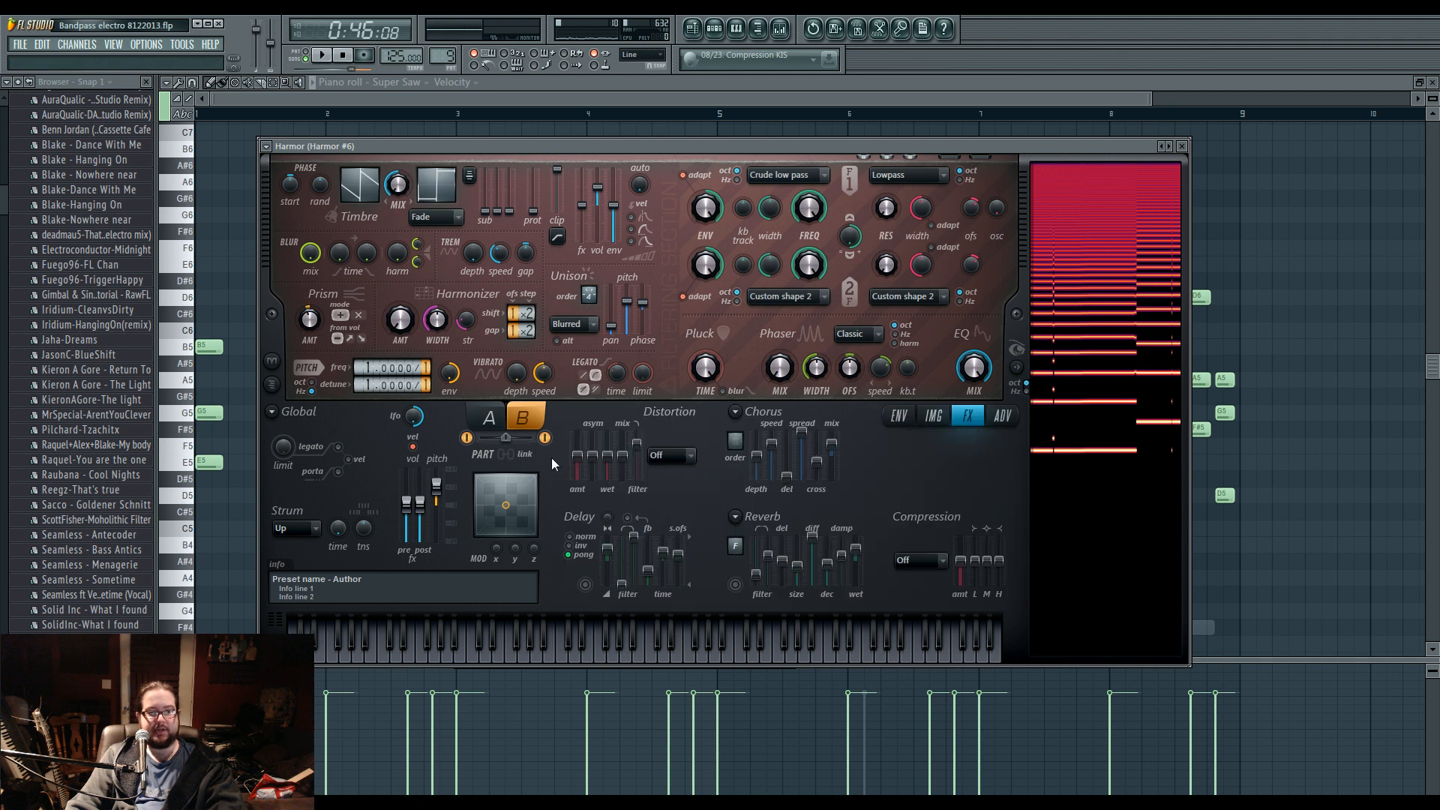
pyautogui.click(675, 456)
pyautogui.click(684, 549)
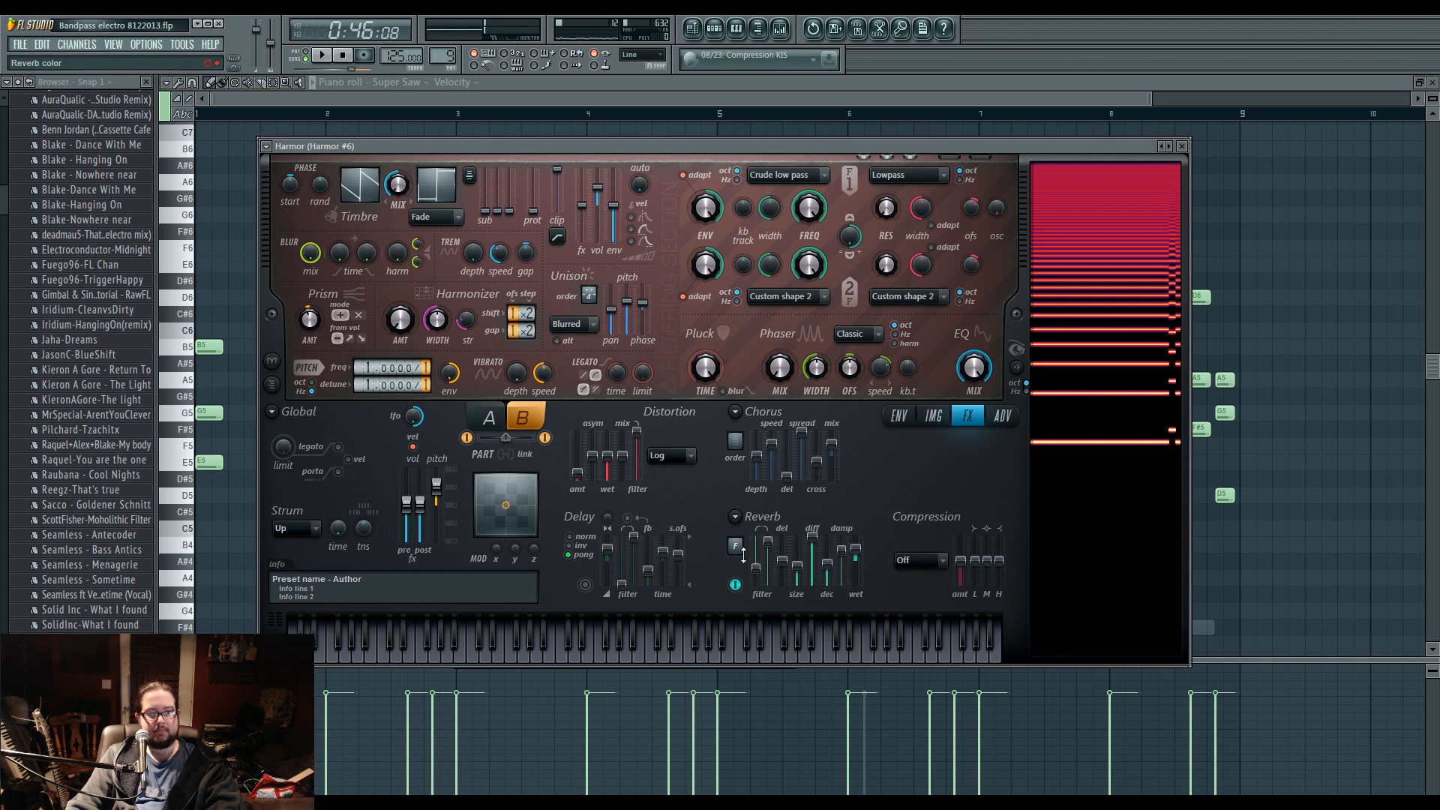
pyautogui.moveTo(857, 555); pyautogui.dragTo(857, 574)
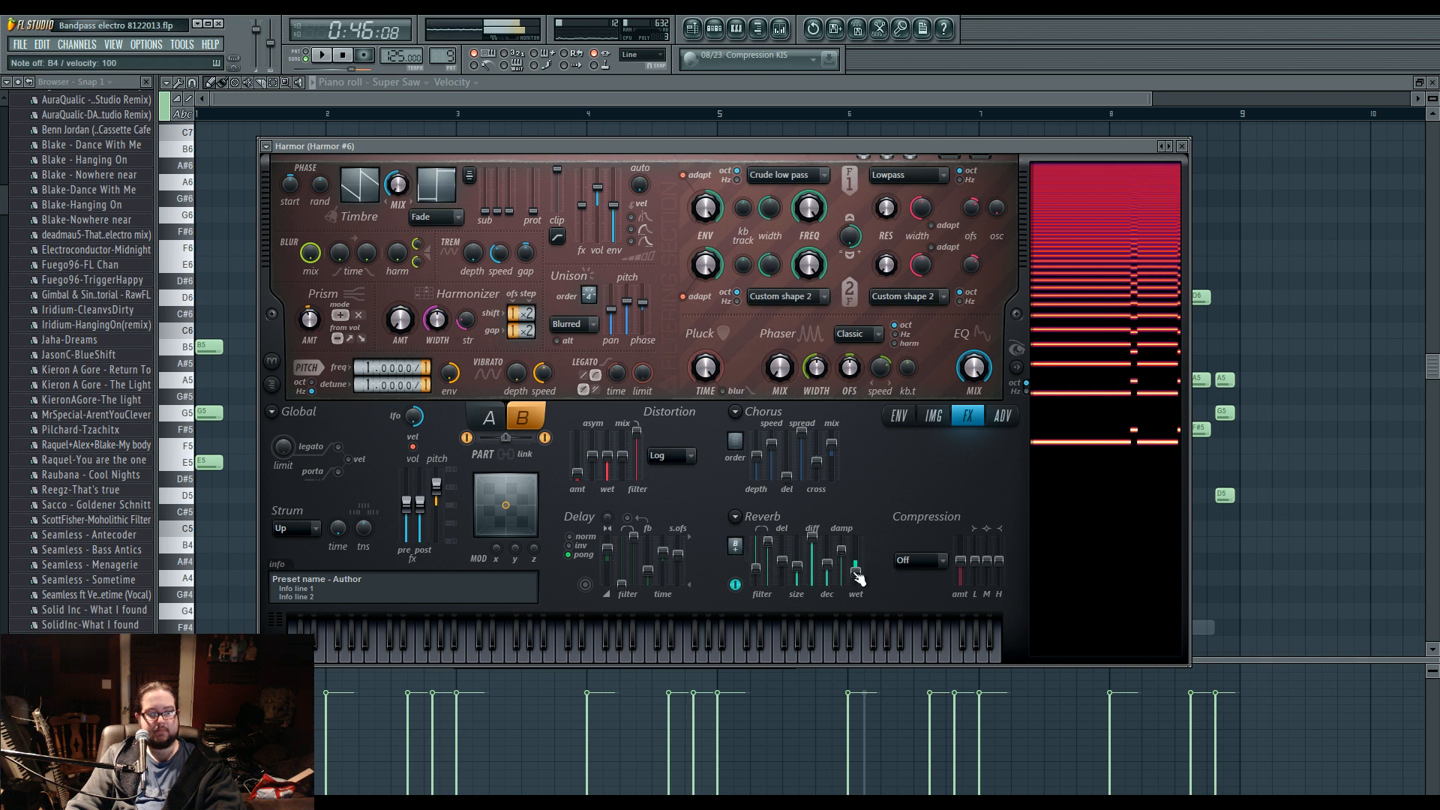
# Set Harmor's compression to Burning and adjust its mid and high band amounts.
pyautogui.click(932, 563)
pyautogui.click(938, 637)
pyautogui.moveTo(987, 562); pyautogui.dragTo(998, 551)
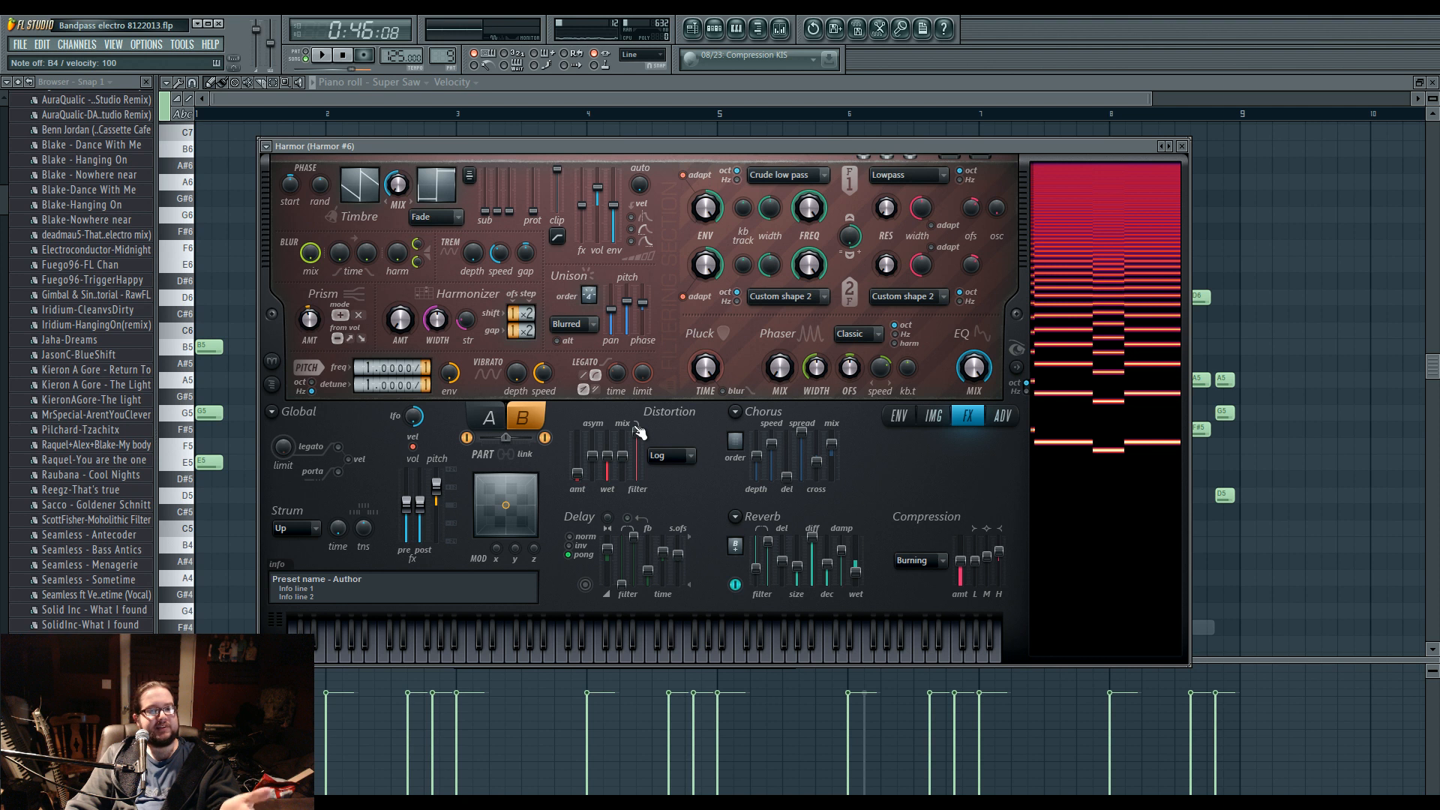
# Play the arrangement from the playlist with the mixer open, and stop playback after listening.
pyautogui.click(692, 29)
pyautogui.click(715, 30)
pyautogui.click(716, 30)
pyautogui.press('space')
pyautogui.click(715, 30)
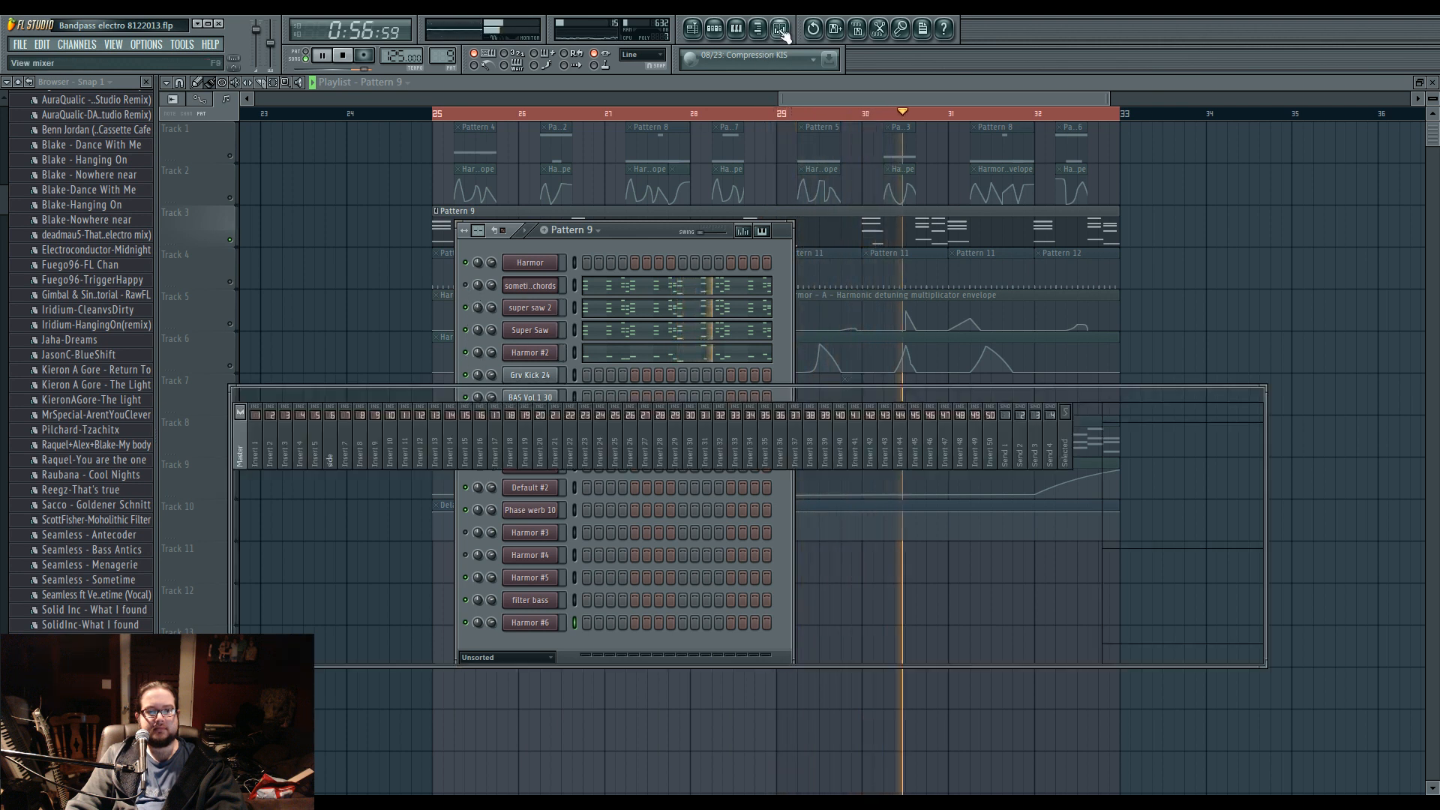
pyautogui.press('F9')
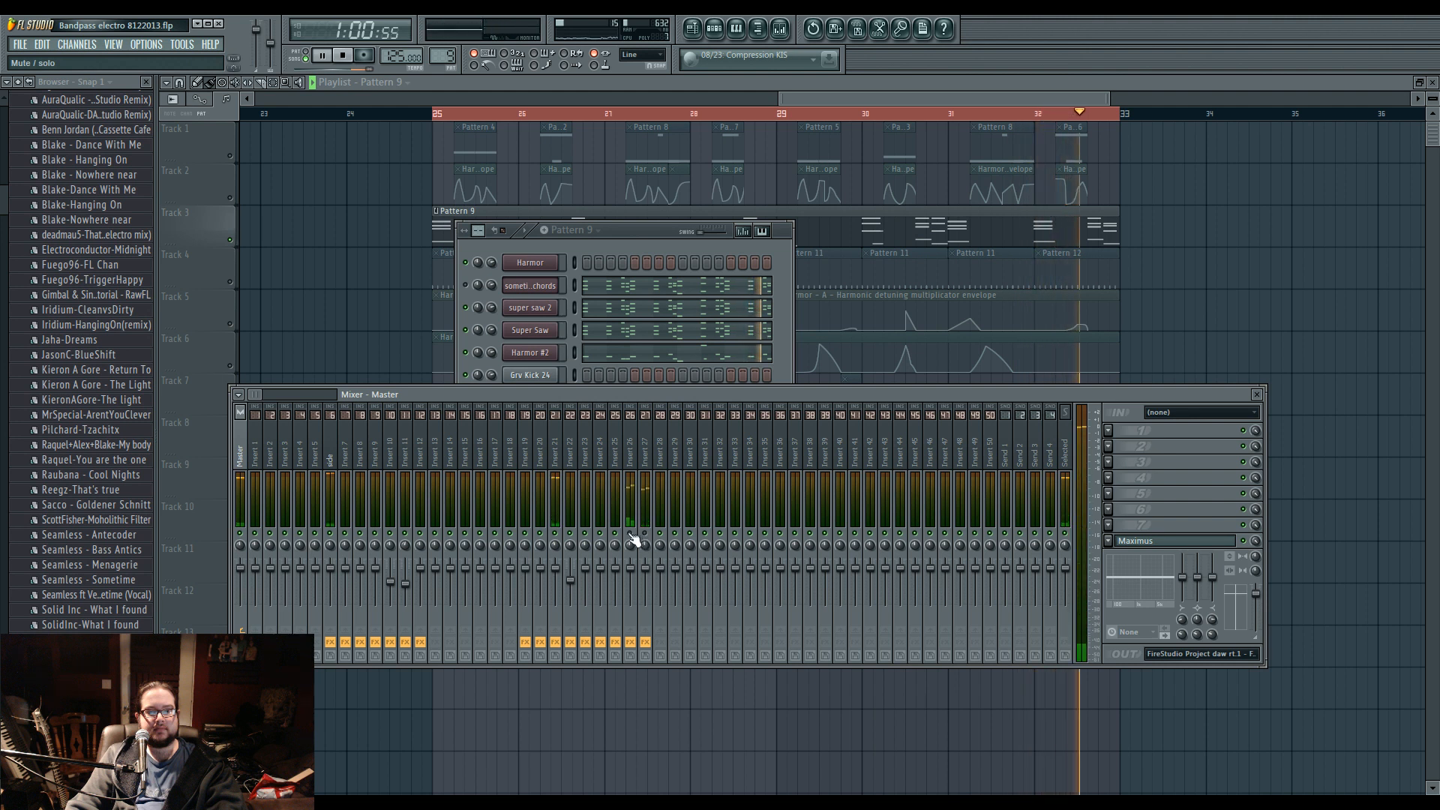
pyautogui.press('space')
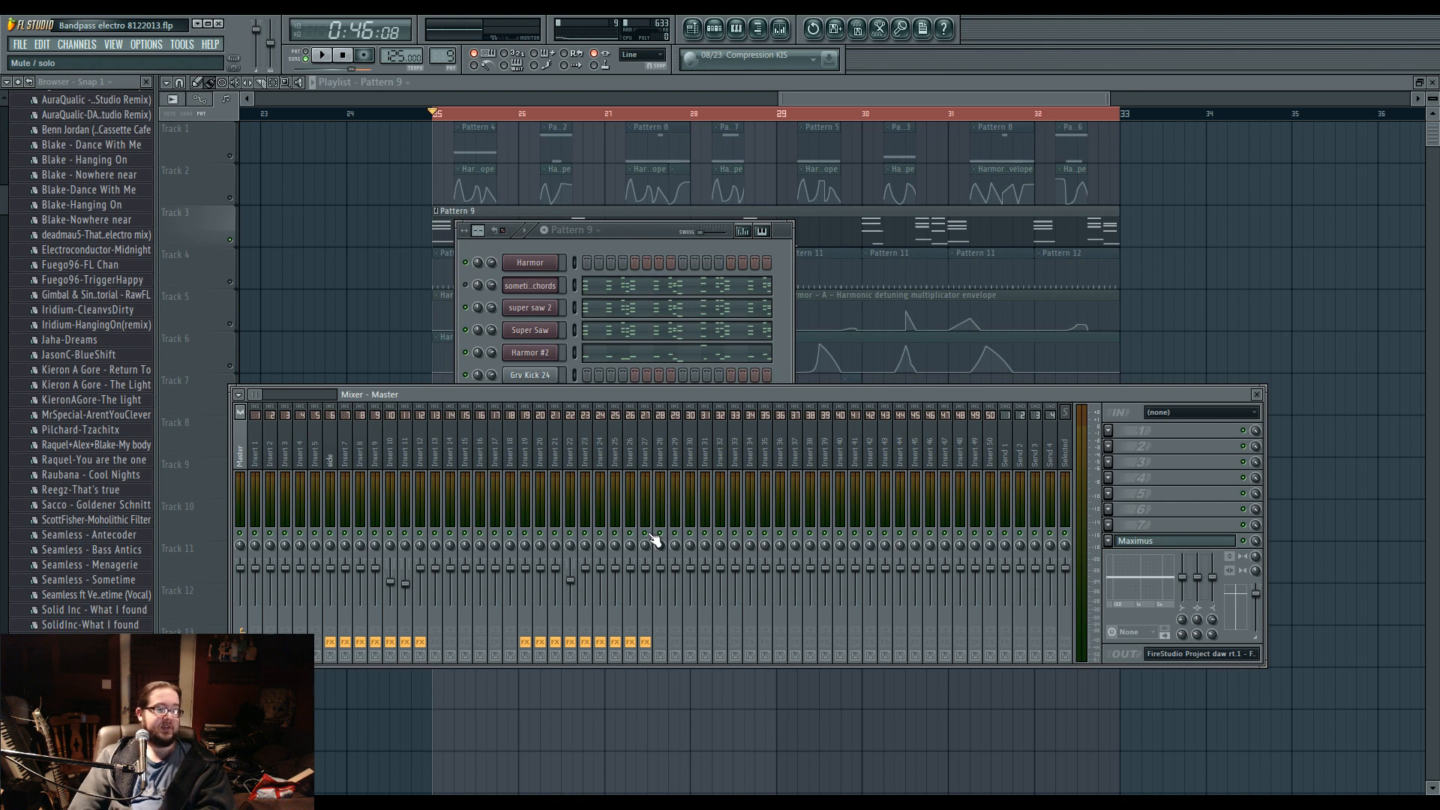
# Collapse the browser's Projects folder and bring the channel rack in front of the repositioned mixer.
pyautogui.scroll(5, 4, 192)
pyautogui.moveTo(4, 192)
pyautogui.mouseDown()
pyautogui.moveTo(4, 225)
pyautogui.moveTo(5, 186)
pyautogui.mouseUp()
pyautogui.click(78, 222)
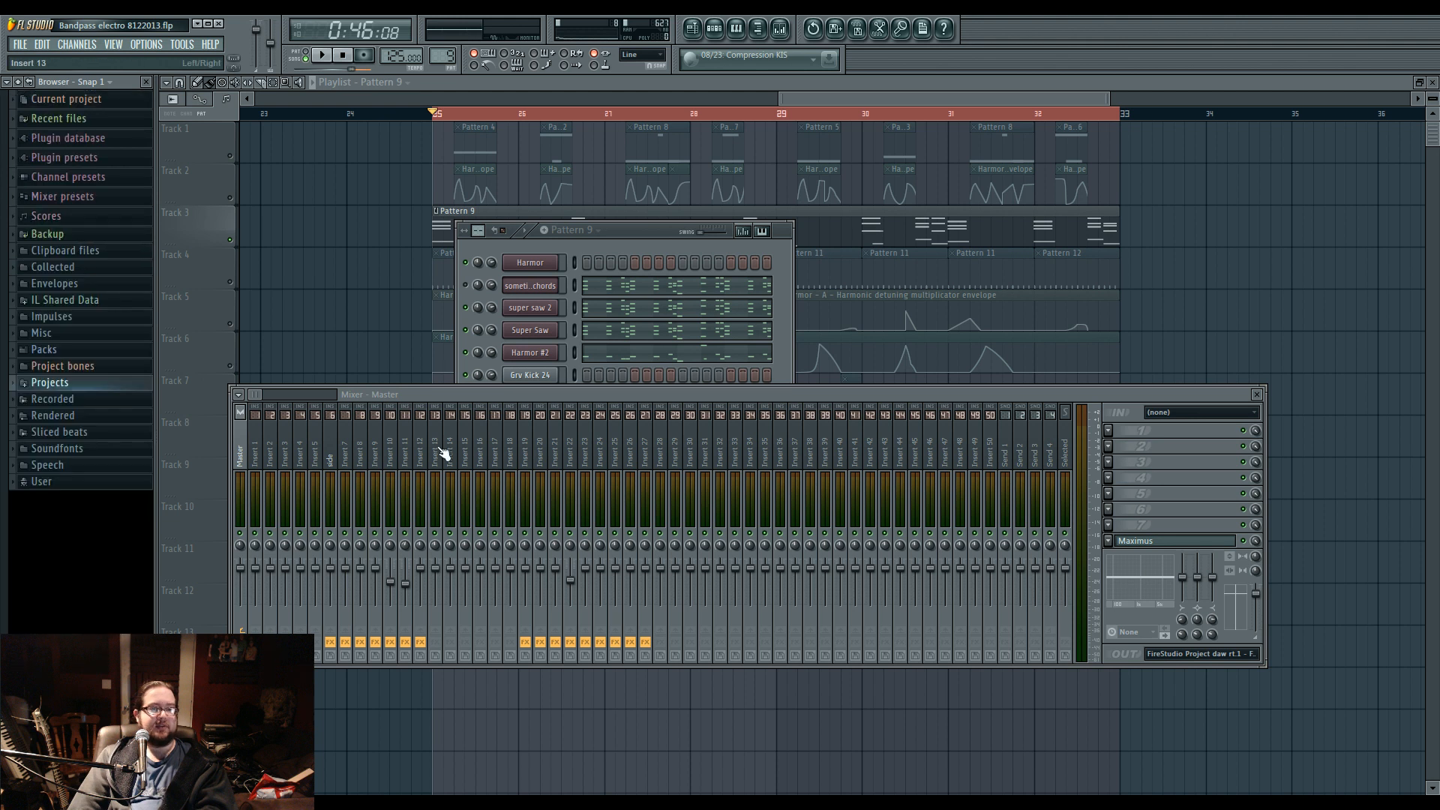
pyautogui.moveTo(516, 392); pyautogui.dragTo(553, 385)
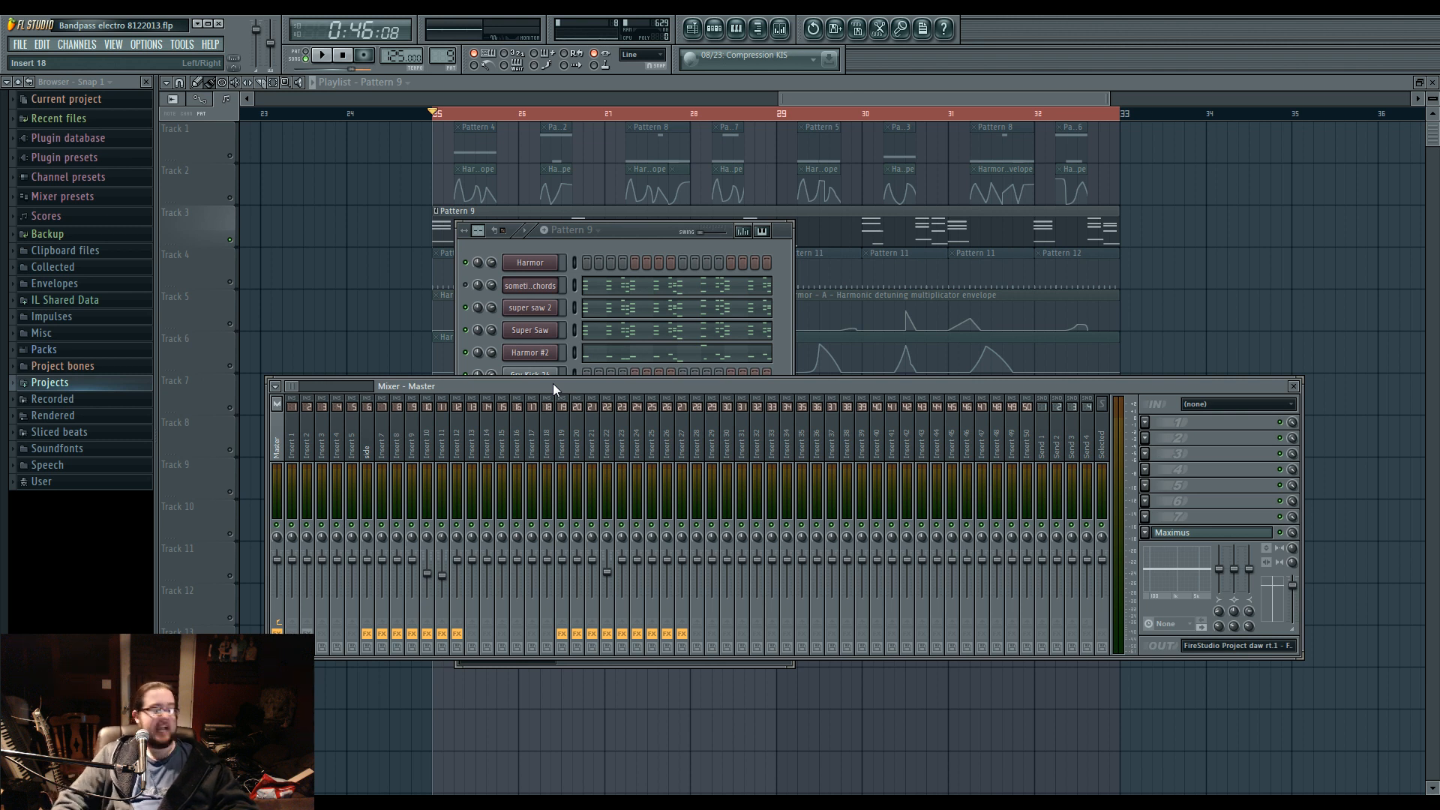
pyautogui.click(646, 237)
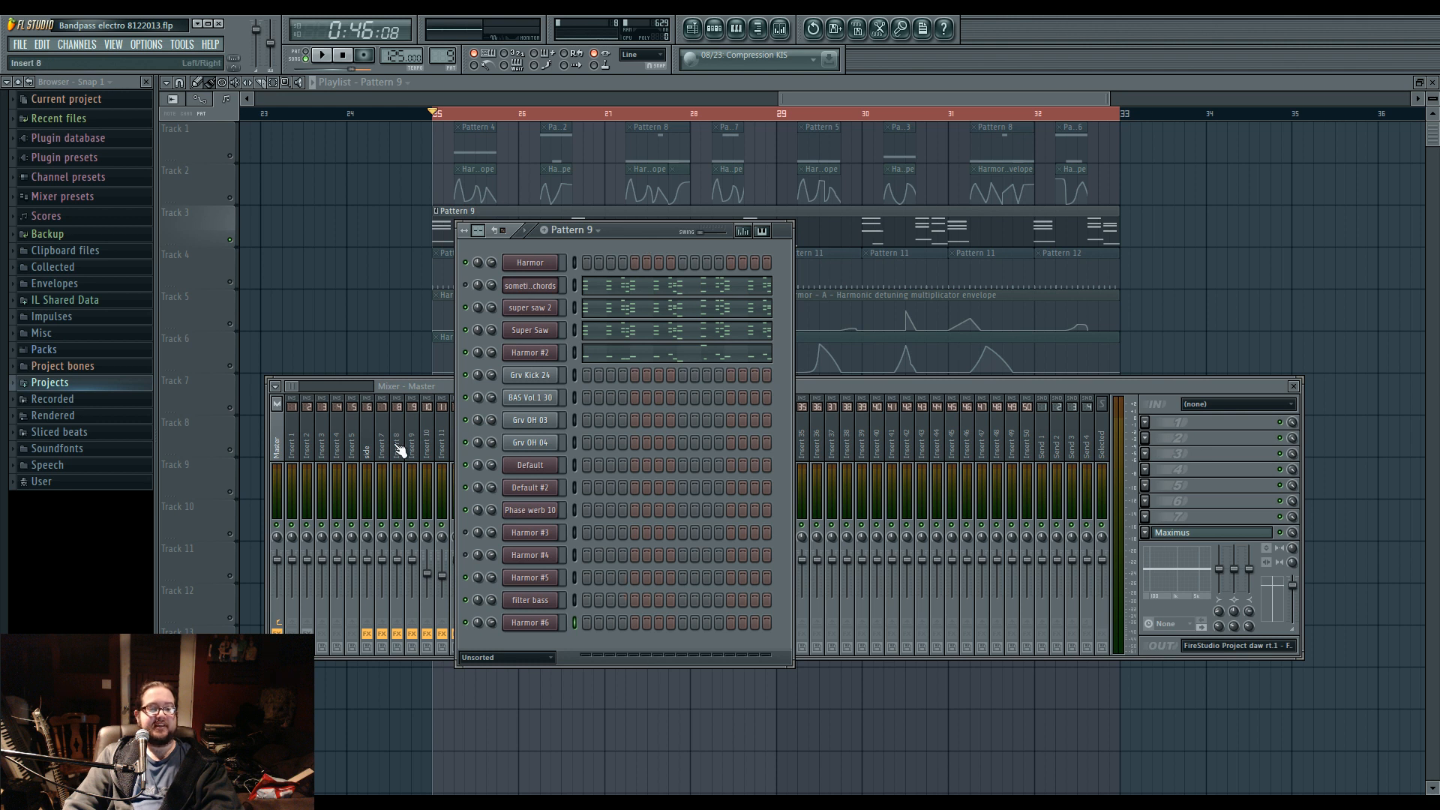
# Start a new project without saving changes to Bandpass electro 8122013.
pyautogui.click(21, 45)
pyautogui.click(29, 58)
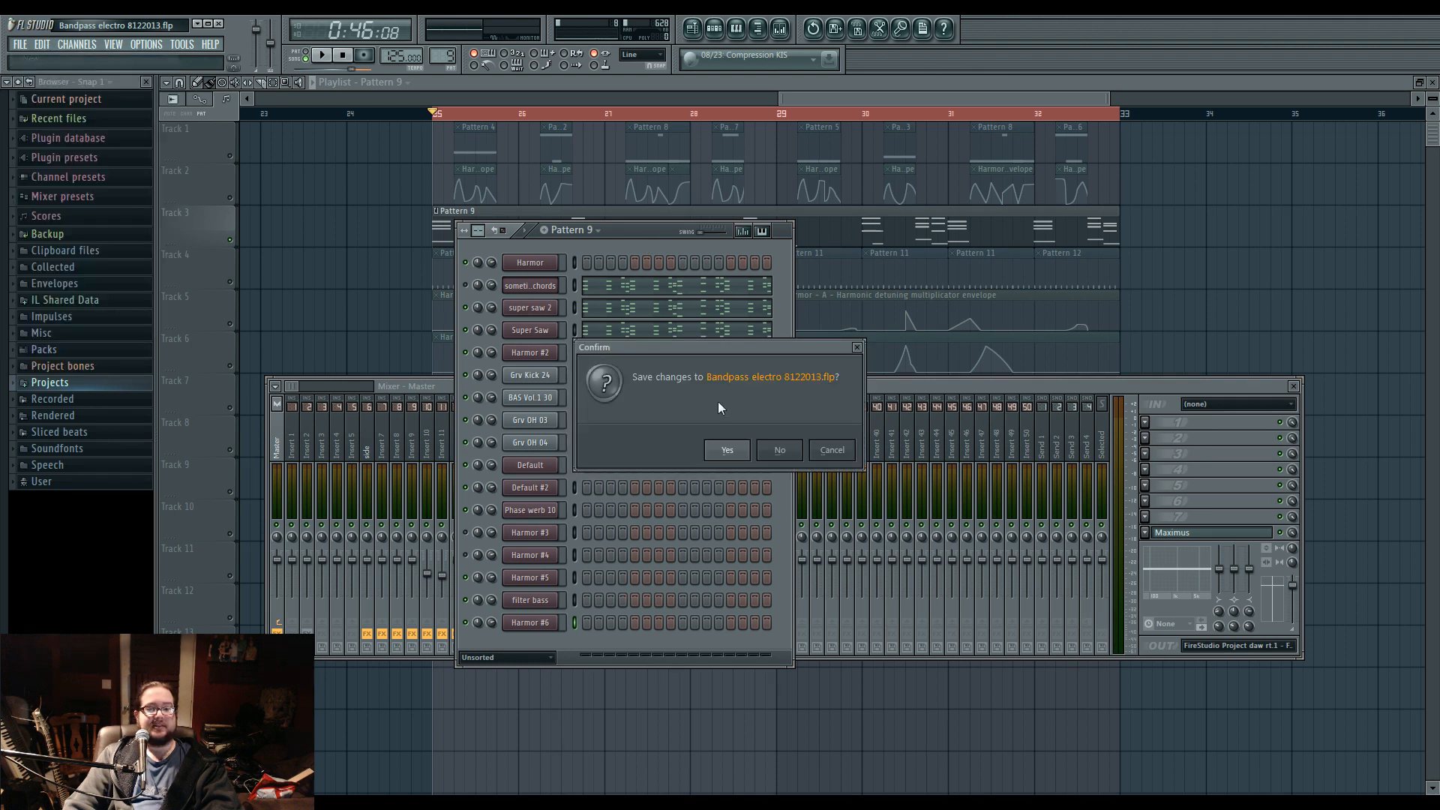
pyautogui.click(777, 447)
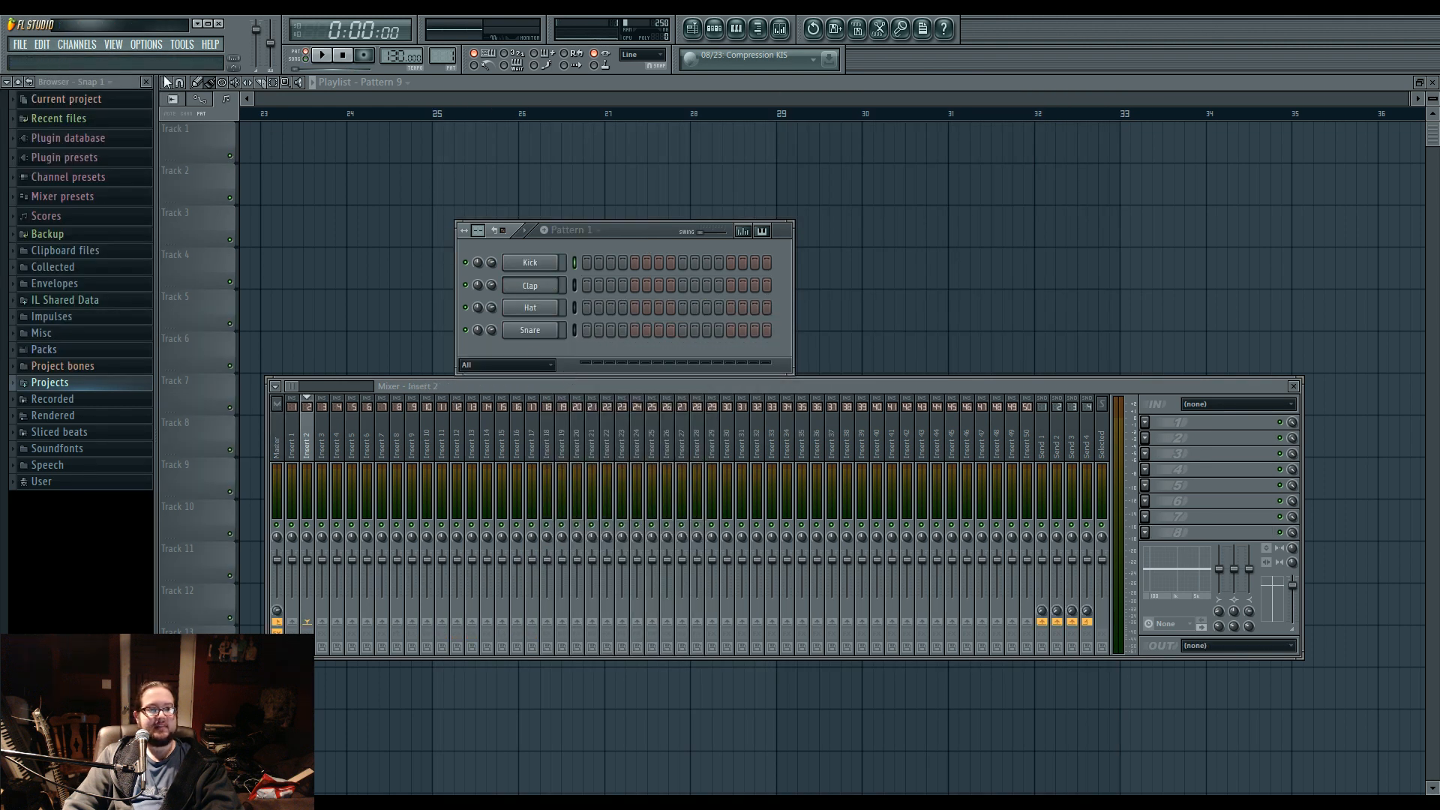
# Add a Harmor channel to the new project, move its window clear, and show its spectral display.
pyautogui.click(77, 45)
pyautogui.moveTo(90, 54)
pyautogui.click(240, 412)
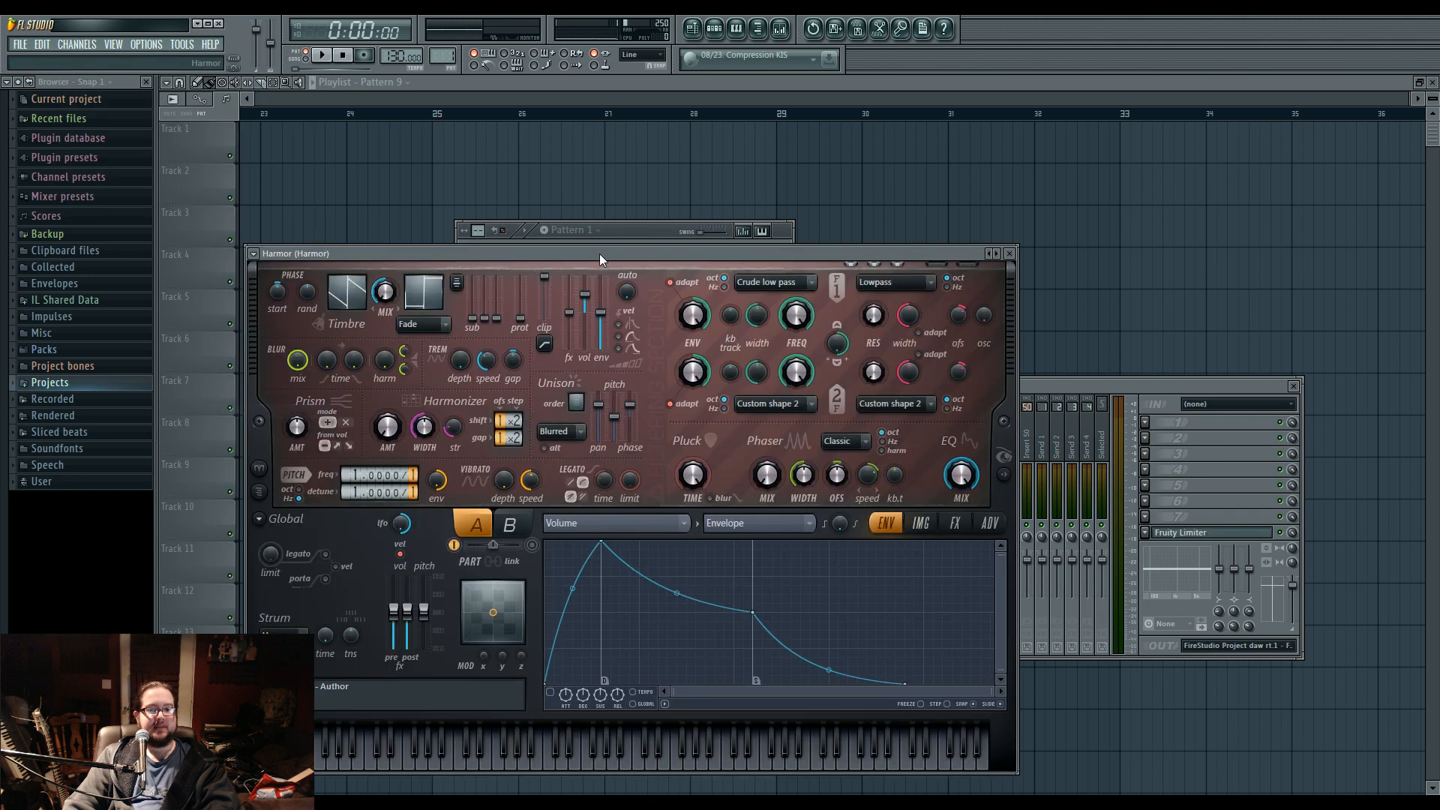
pyautogui.moveTo(600, 253); pyautogui.dragTo(713, 140)
pyautogui.click(1115, 360)
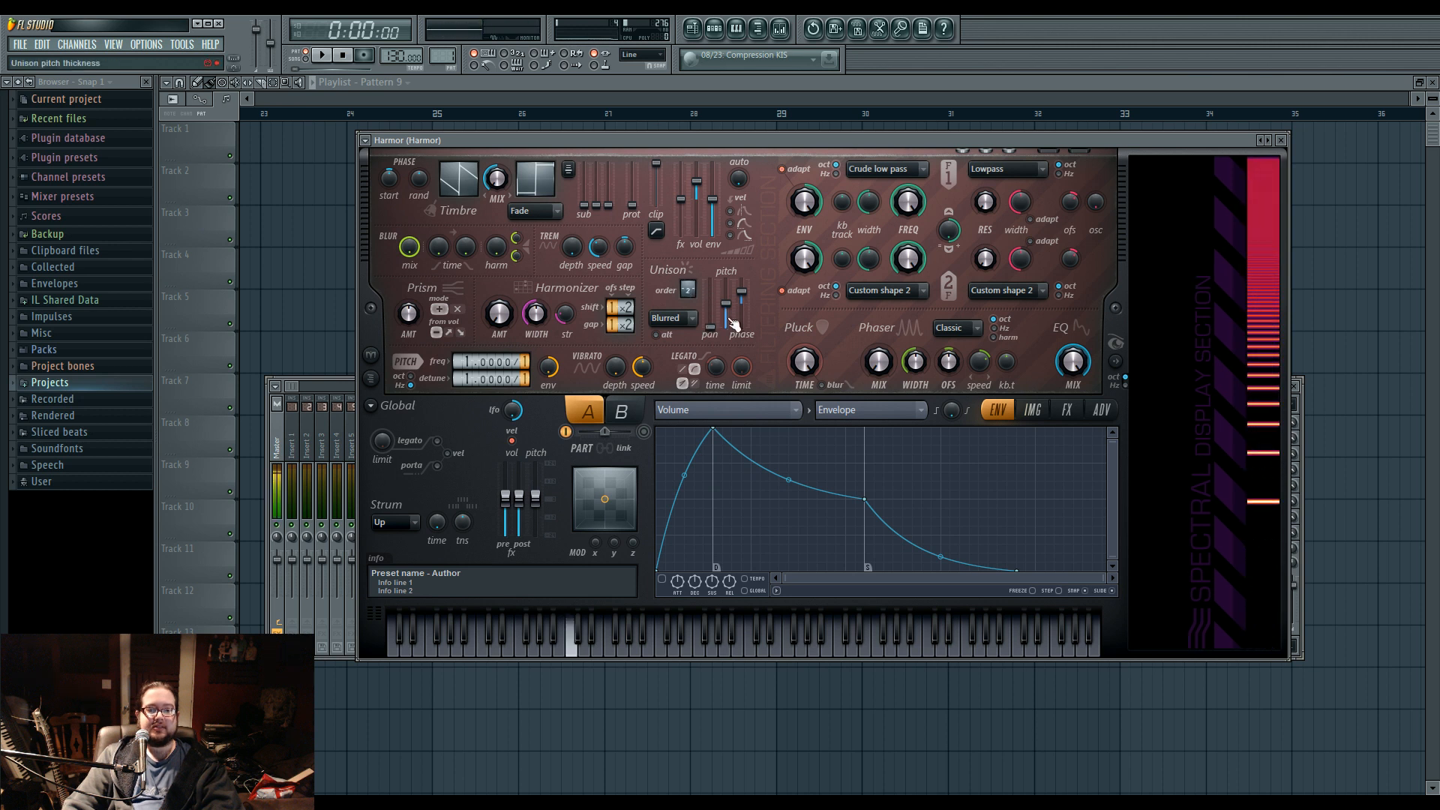
# Raise the unison pitch thickness and set the pitch detune to 16.
pyautogui.moveTo(725, 304); pyautogui.dragTo(725, 288)
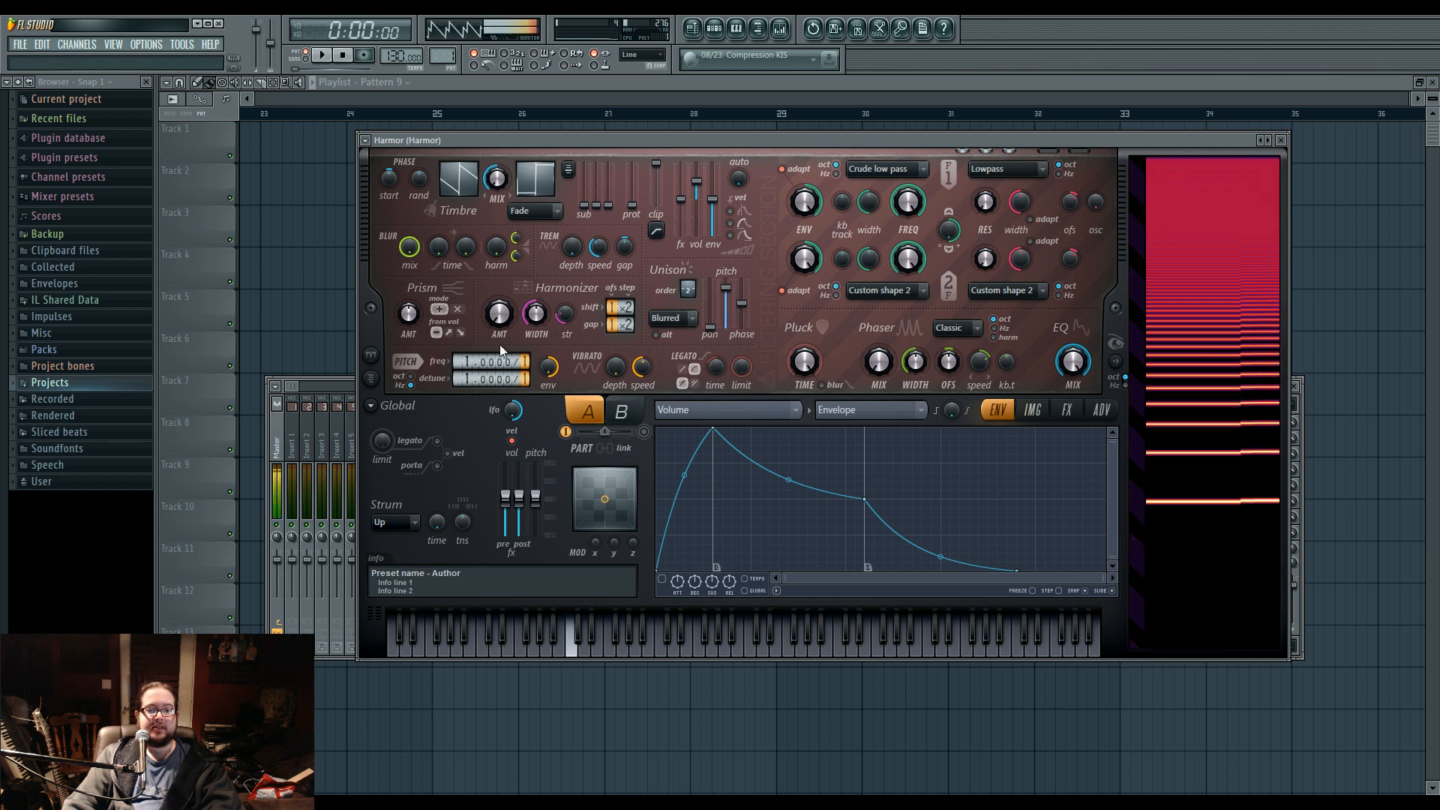
pyautogui.moveTo(483, 379); pyautogui.dragTo(484, 342)
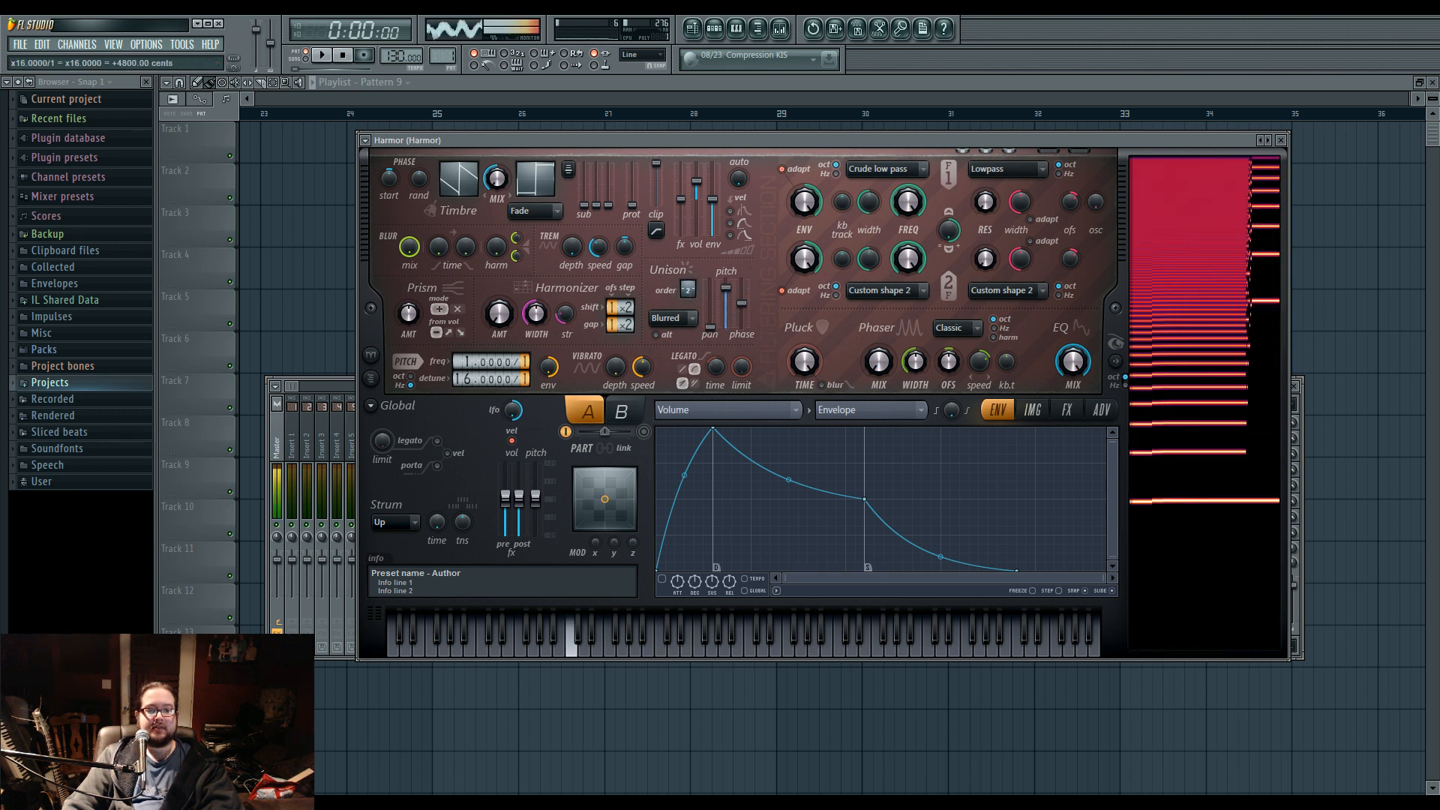
# Try Log distortion, switch the distortion type to Cube, and raise its amount while auditioning notes.
pyautogui.click(1066, 409)
pyautogui.click(771, 450)
pyautogui.click(758, 542)
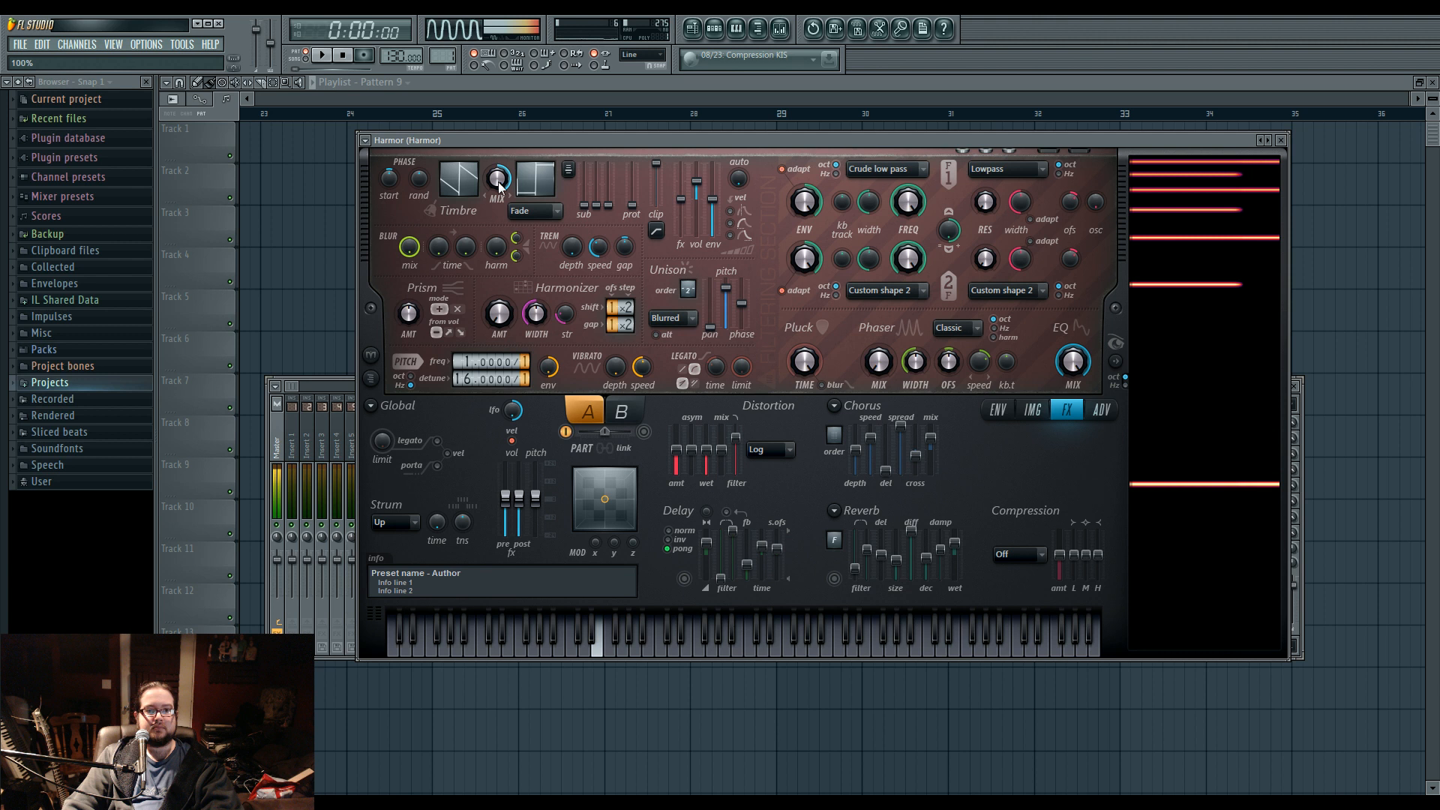
pyautogui.click(759, 459)
pyautogui.click(765, 525)
pyautogui.moveTo(677, 449); pyautogui.dragTo(676, 435)
pyautogui.moveTo(726, 288); pyautogui.dragTo(726, 301)
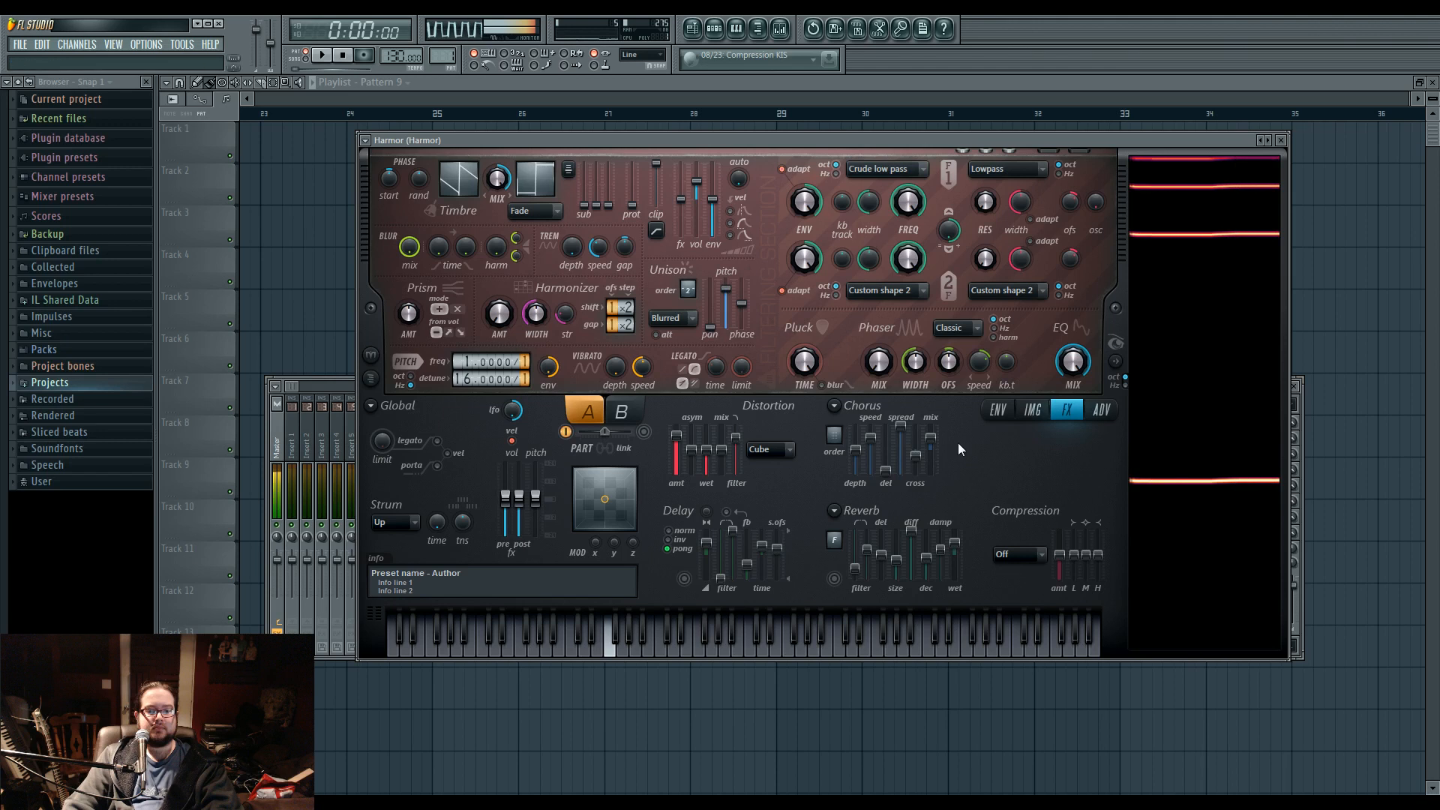
# Shape the harmonic unison pitch curve with a dip to the minimum near the start and a rise to maximum at the end.
pyautogui.click(998, 409)
pyautogui.click(923, 411)
pyautogui.click(922, 413)
pyautogui.rightClick(713, 498)
pyautogui.moveTo(714, 498); pyautogui.dragTo(689, 572)
pyautogui.moveTo(1109, 501); pyautogui.dragTo(1106, 428)
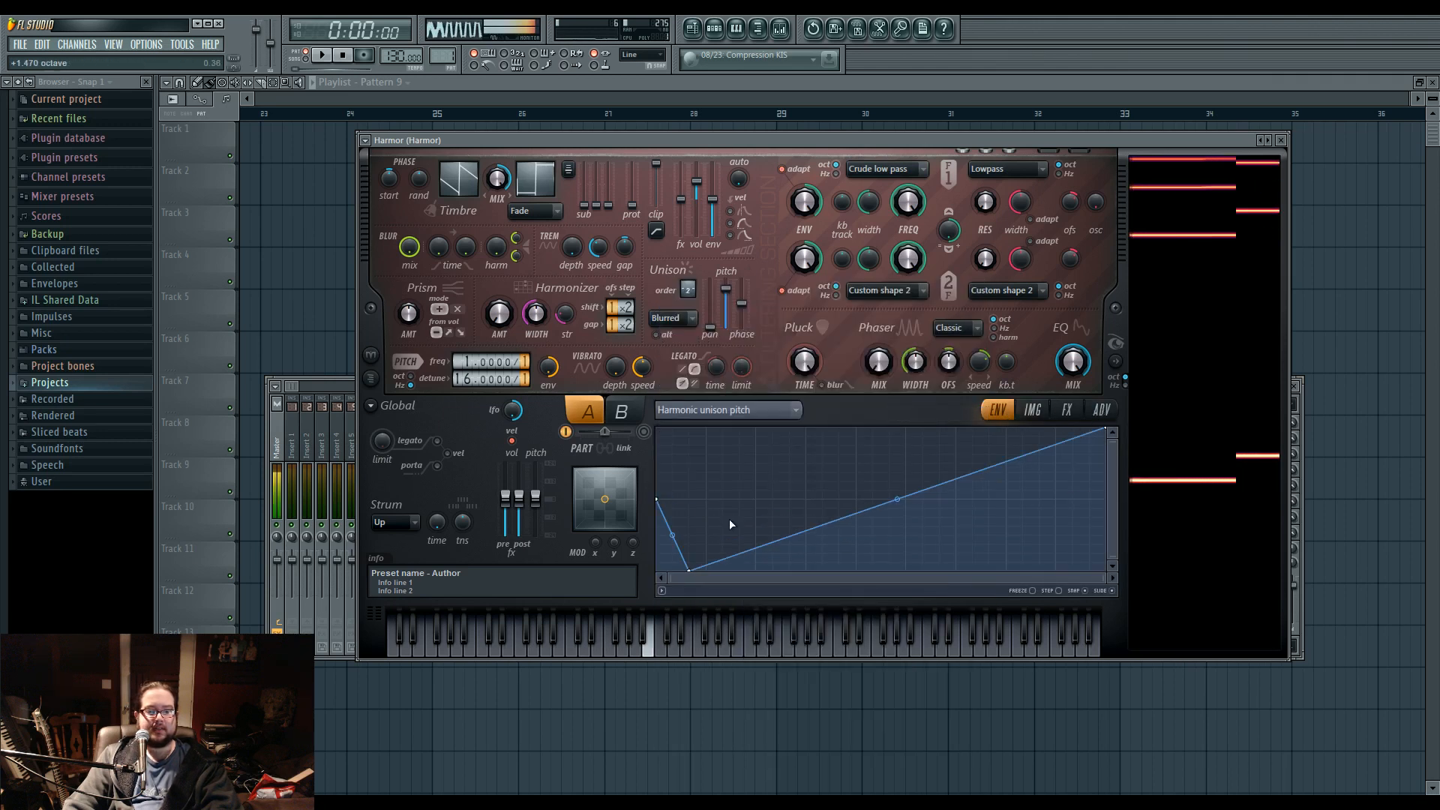
pyautogui.moveTo(688, 571); pyautogui.dragTo(705, 572)
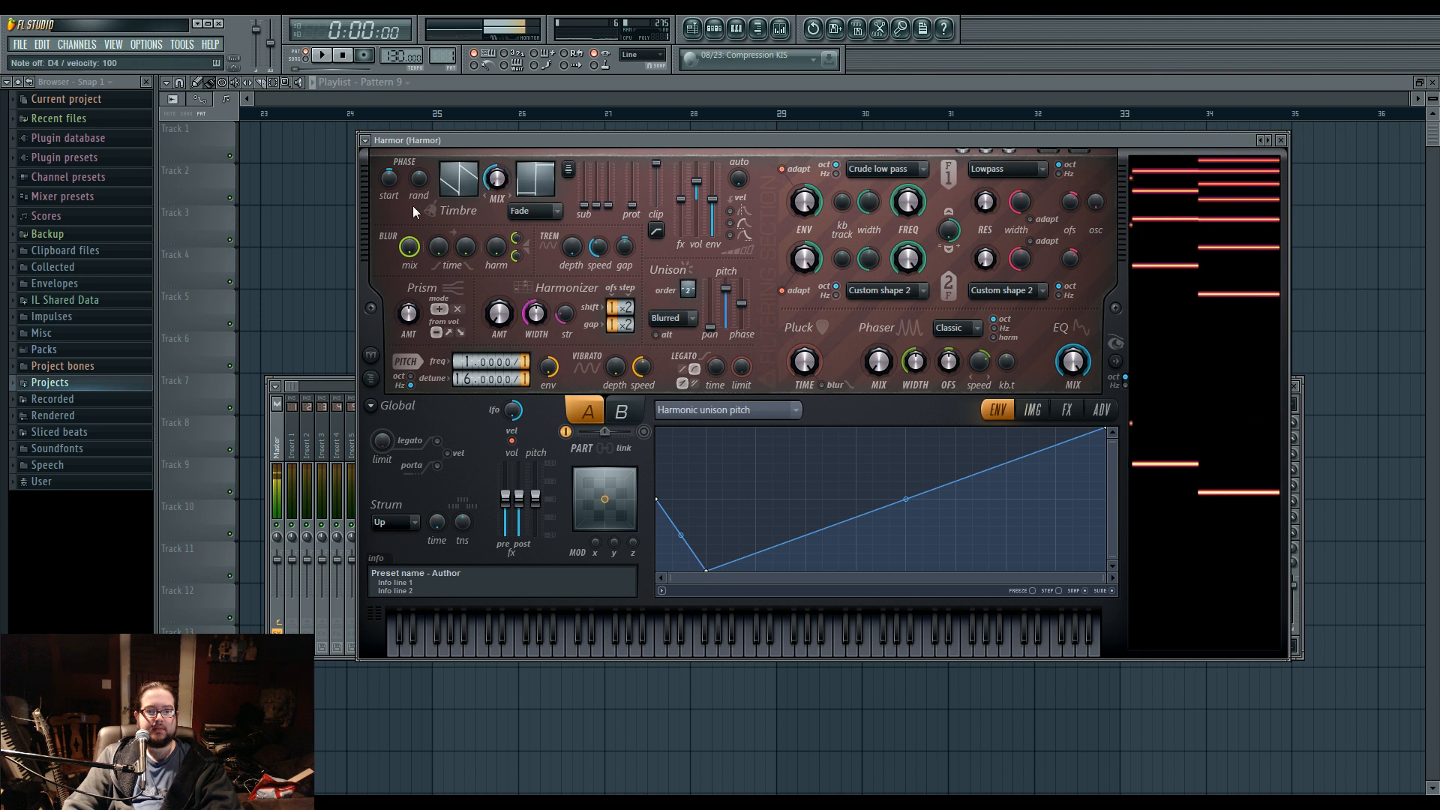
# Load the phase werb 12 preset and audition the preceding presets back to Phase Rwerb.
pyautogui.click(365, 141)
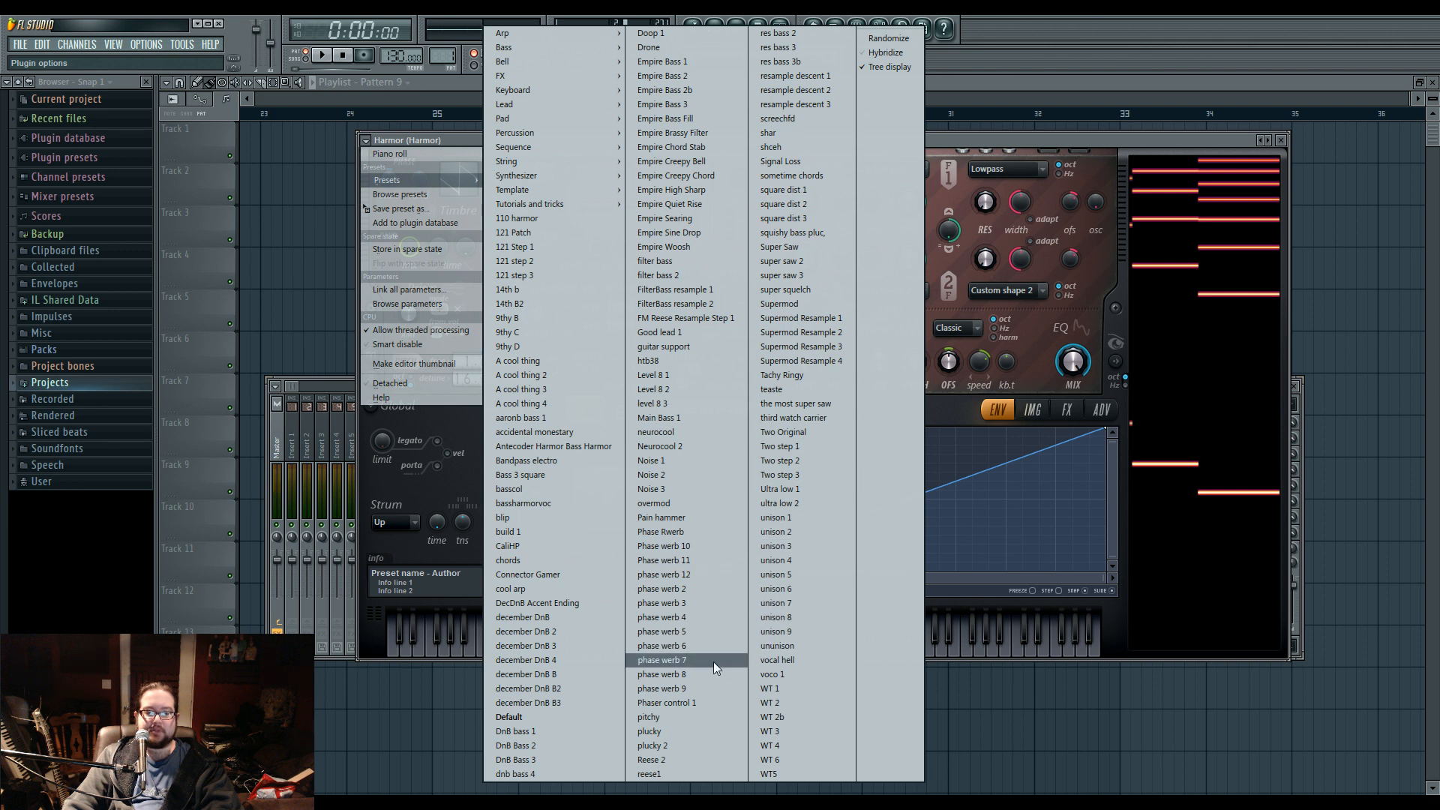
pyautogui.click(708, 573)
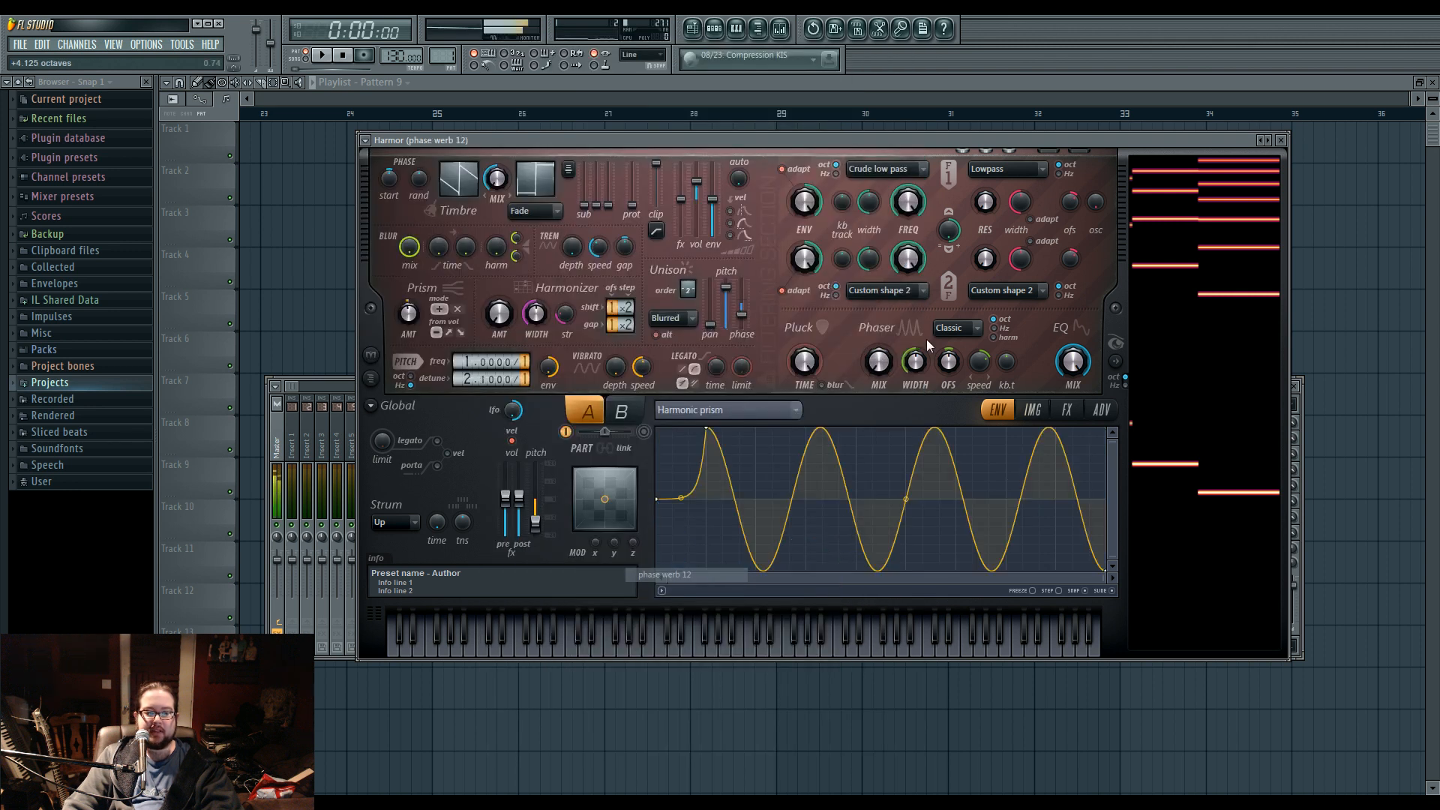
pyautogui.click(1262, 141)
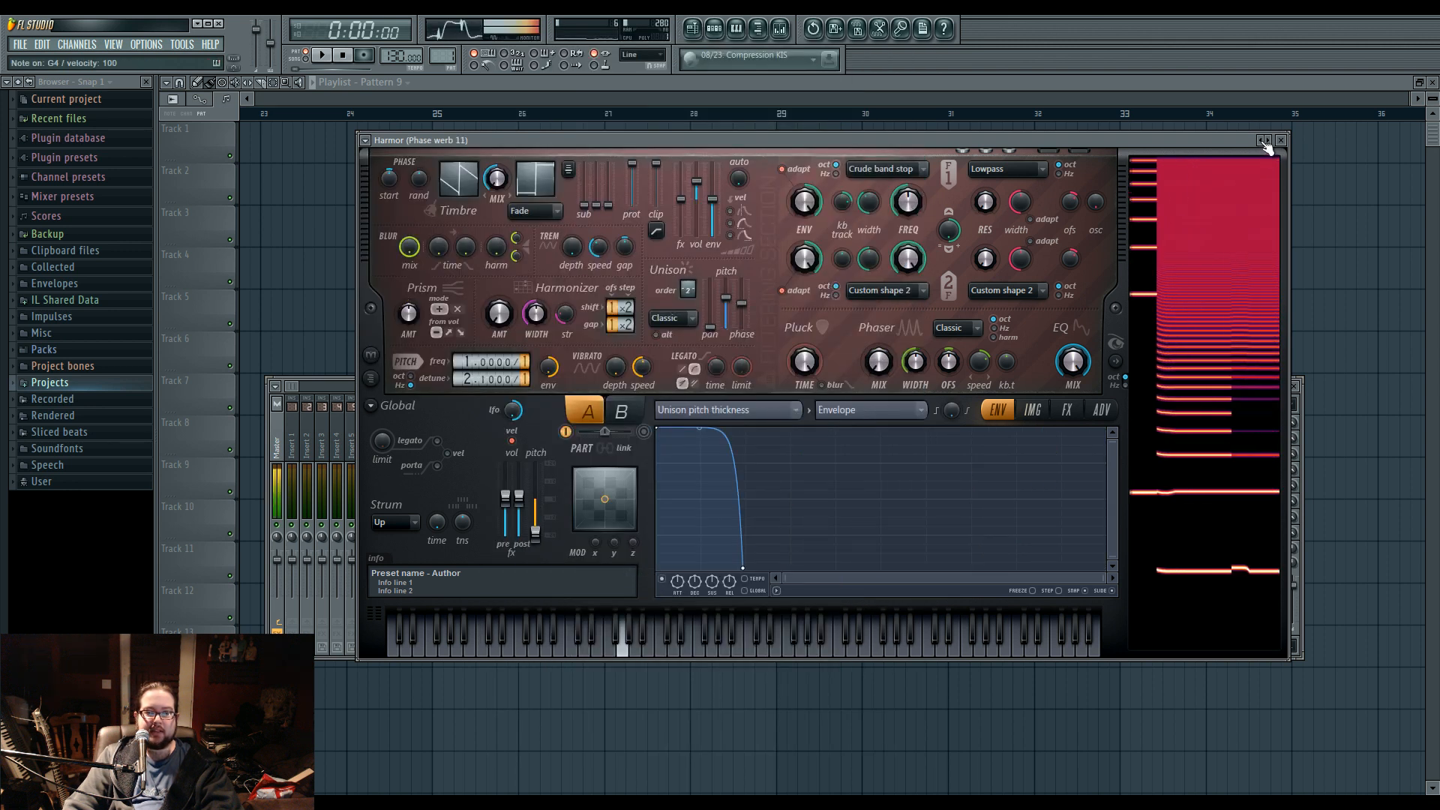
pyautogui.click(1264, 141)
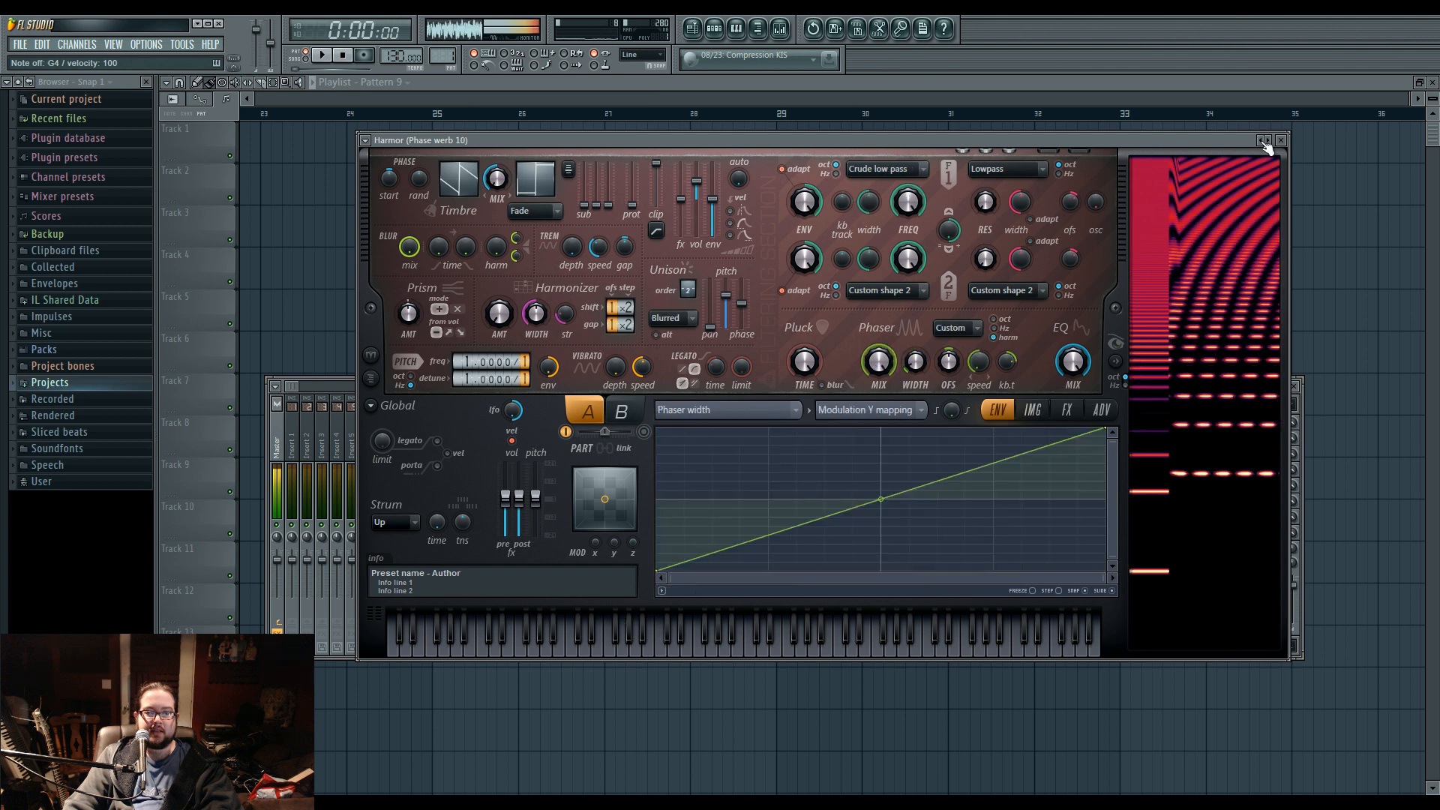
pyautogui.click(1264, 142)
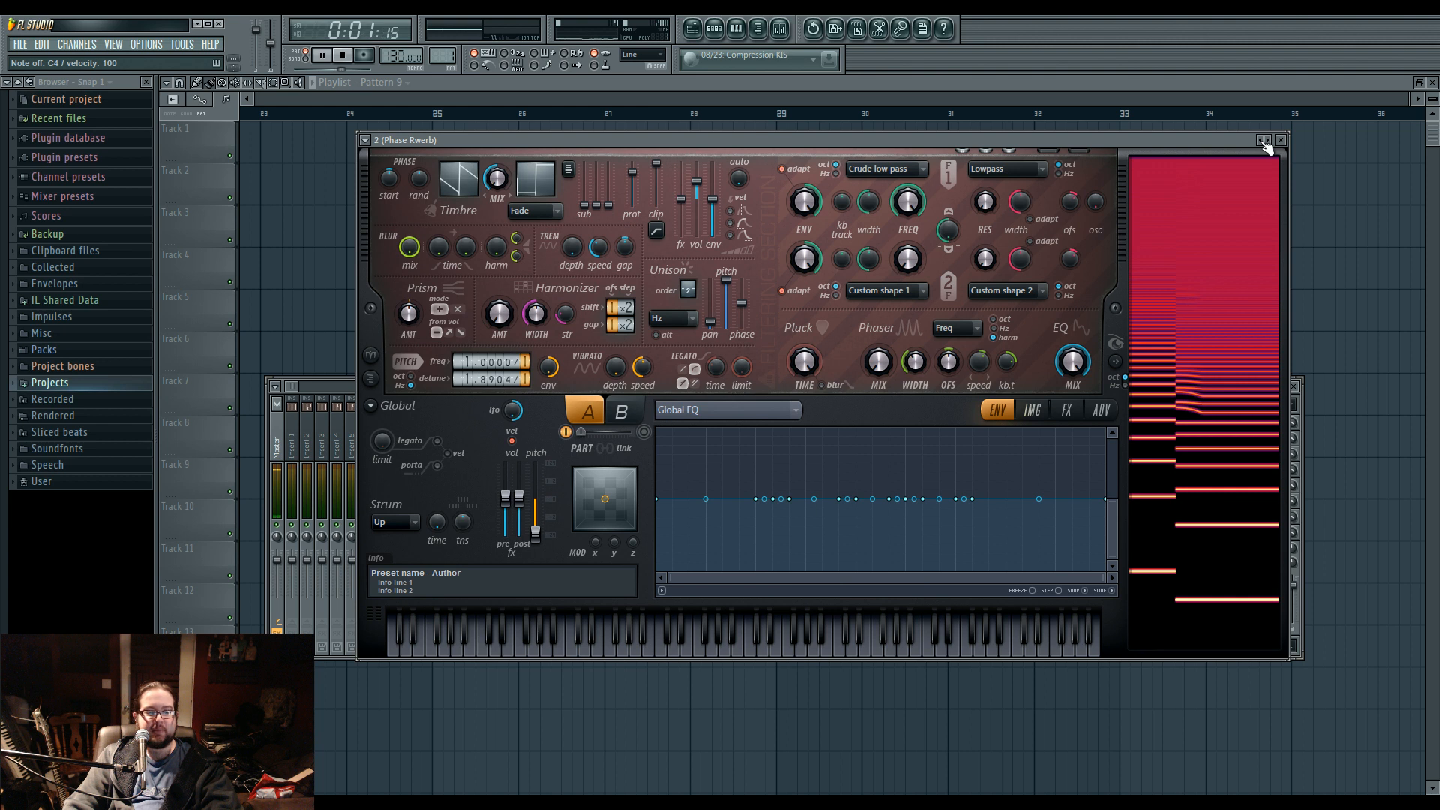
# Audition the following presets up to Phaser control 1 and vary its X and Y modulation while playing notes.
pyautogui.click(1269, 143)
pyautogui.click(1270, 144)
pyautogui.click(1270, 143)
pyautogui.click(1270, 144)
pyautogui.click(1271, 144)
pyautogui.click(1271, 144)
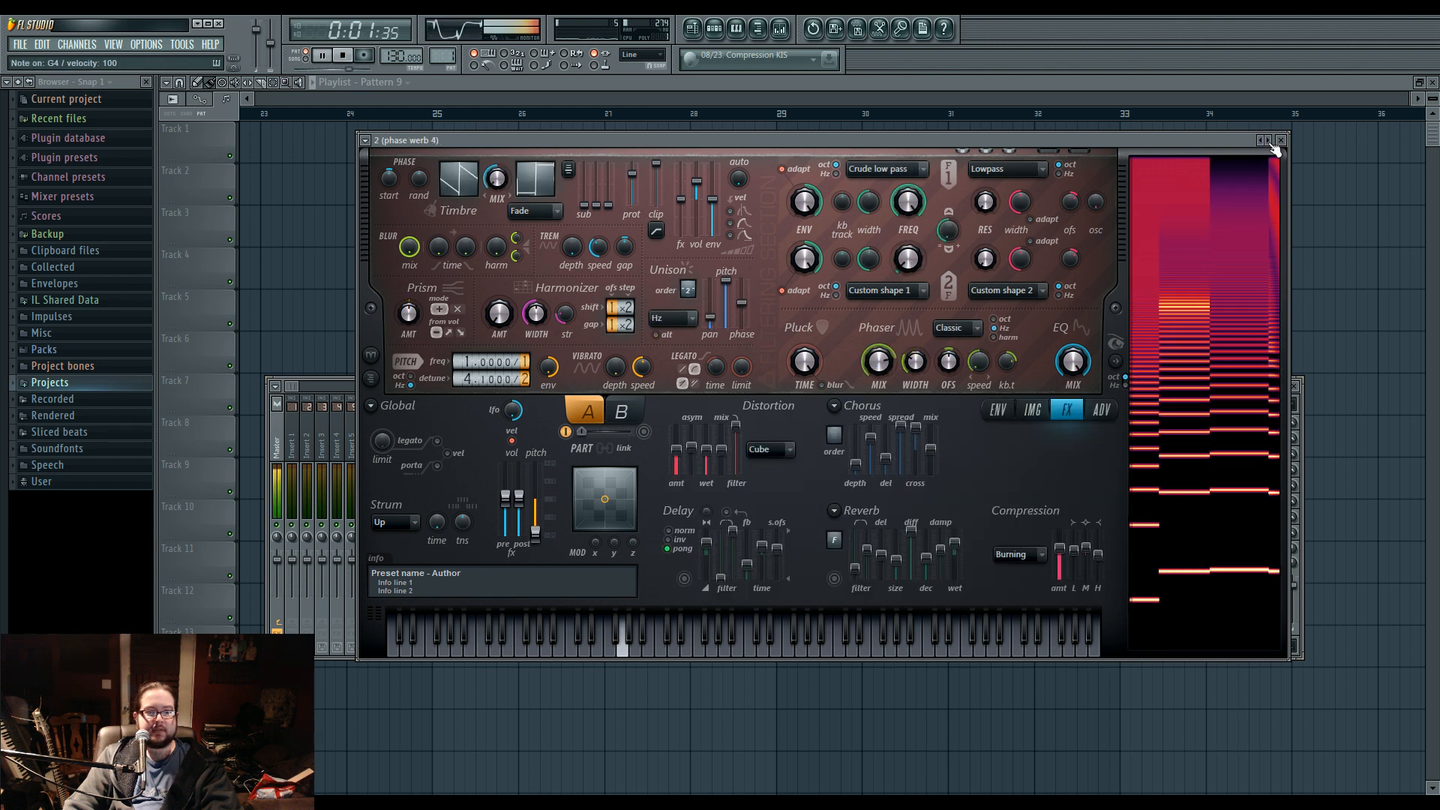
pyautogui.click(1271, 144)
pyautogui.click(1271, 144)
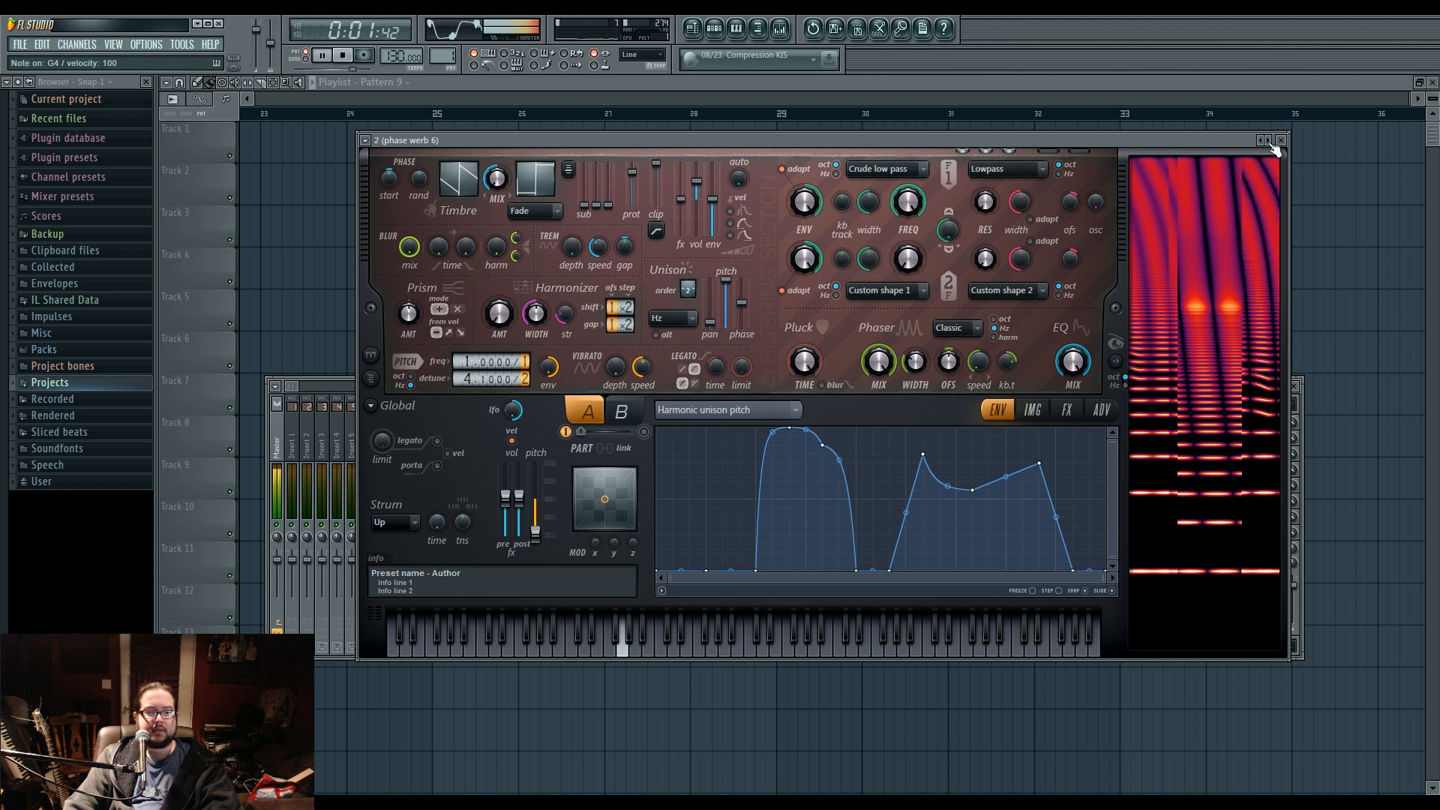
pyautogui.click(1270, 144)
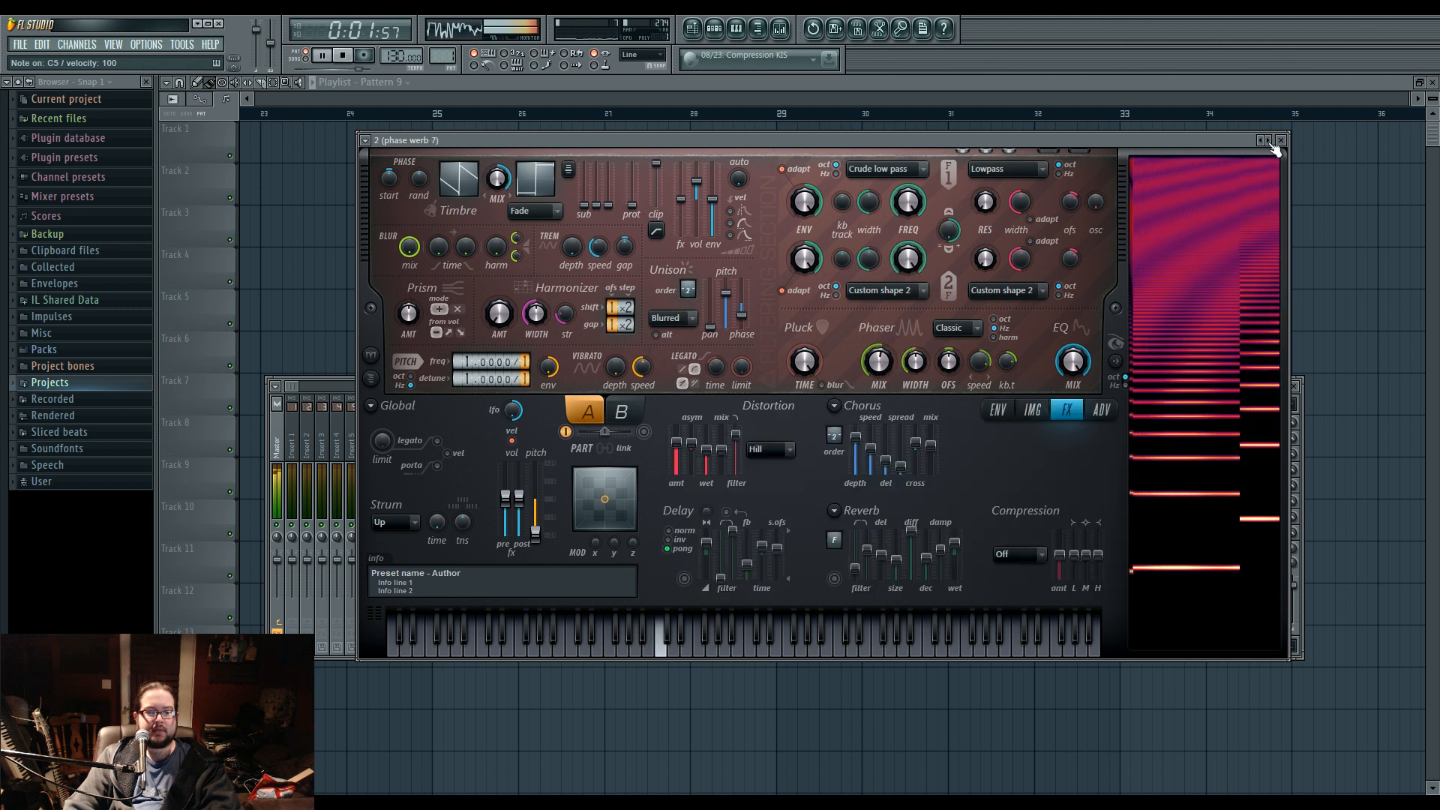
pyautogui.click(1274, 145)
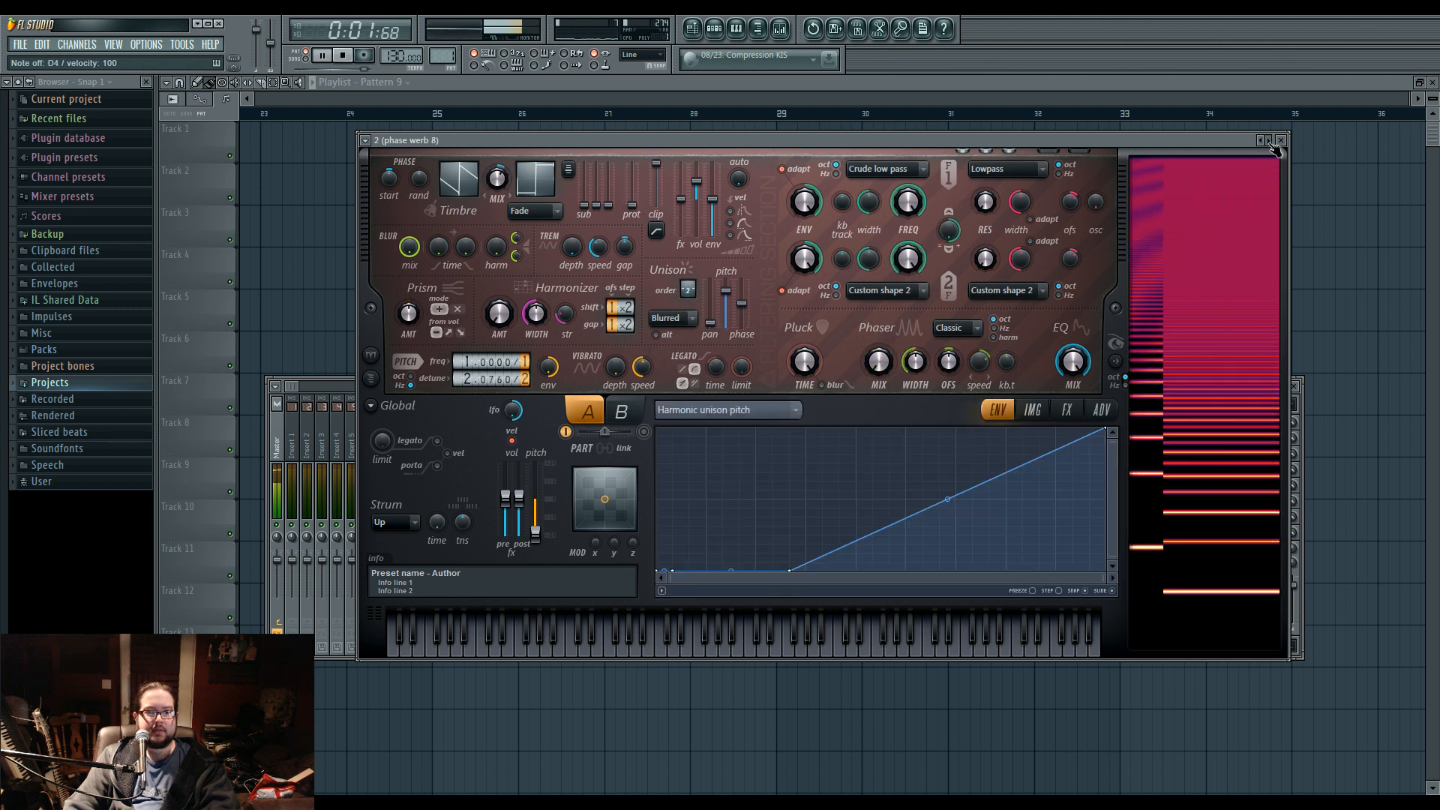
pyautogui.click(1274, 146)
pyautogui.click(1273, 146)
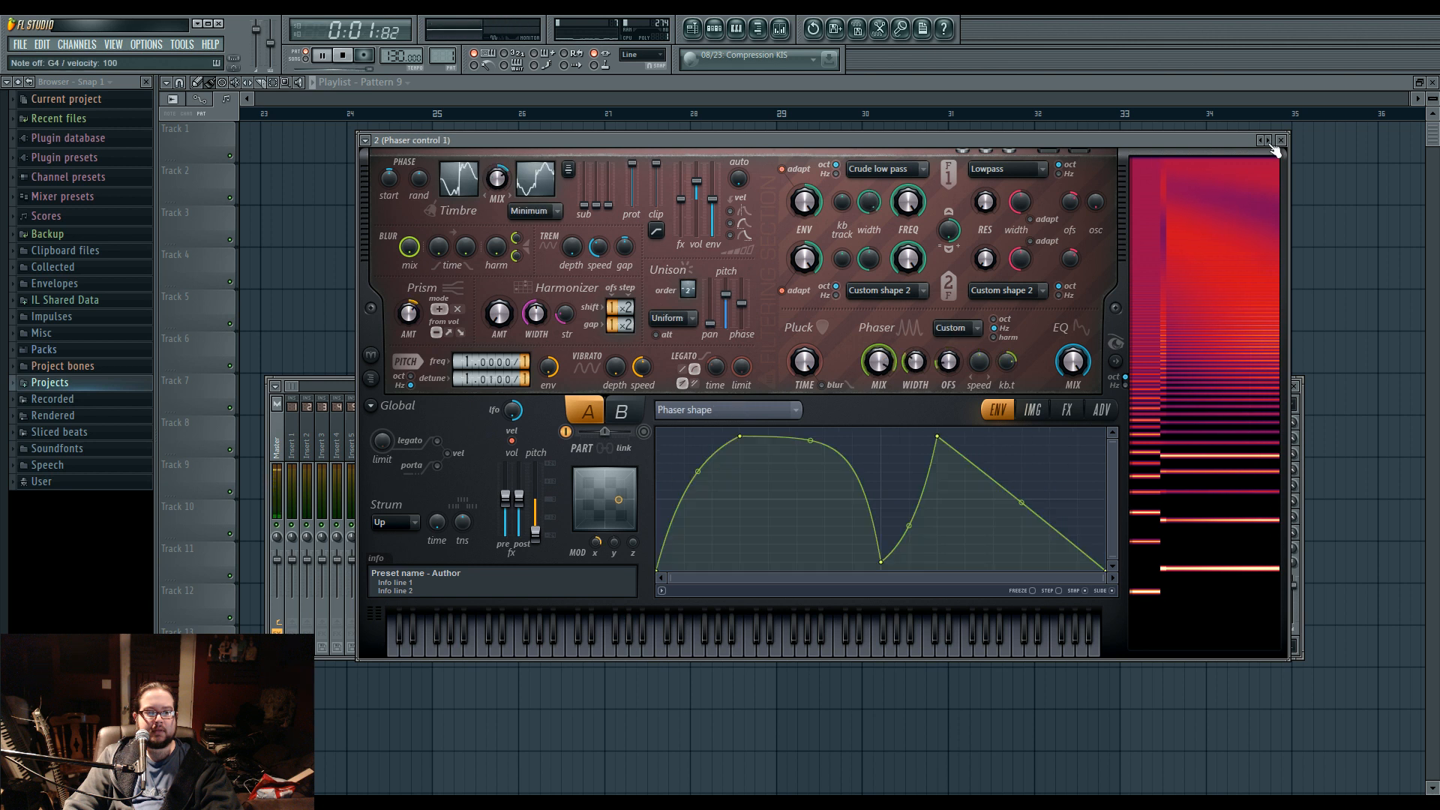
pyautogui.moveTo(596, 542); pyautogui.dragTo(596, 592)
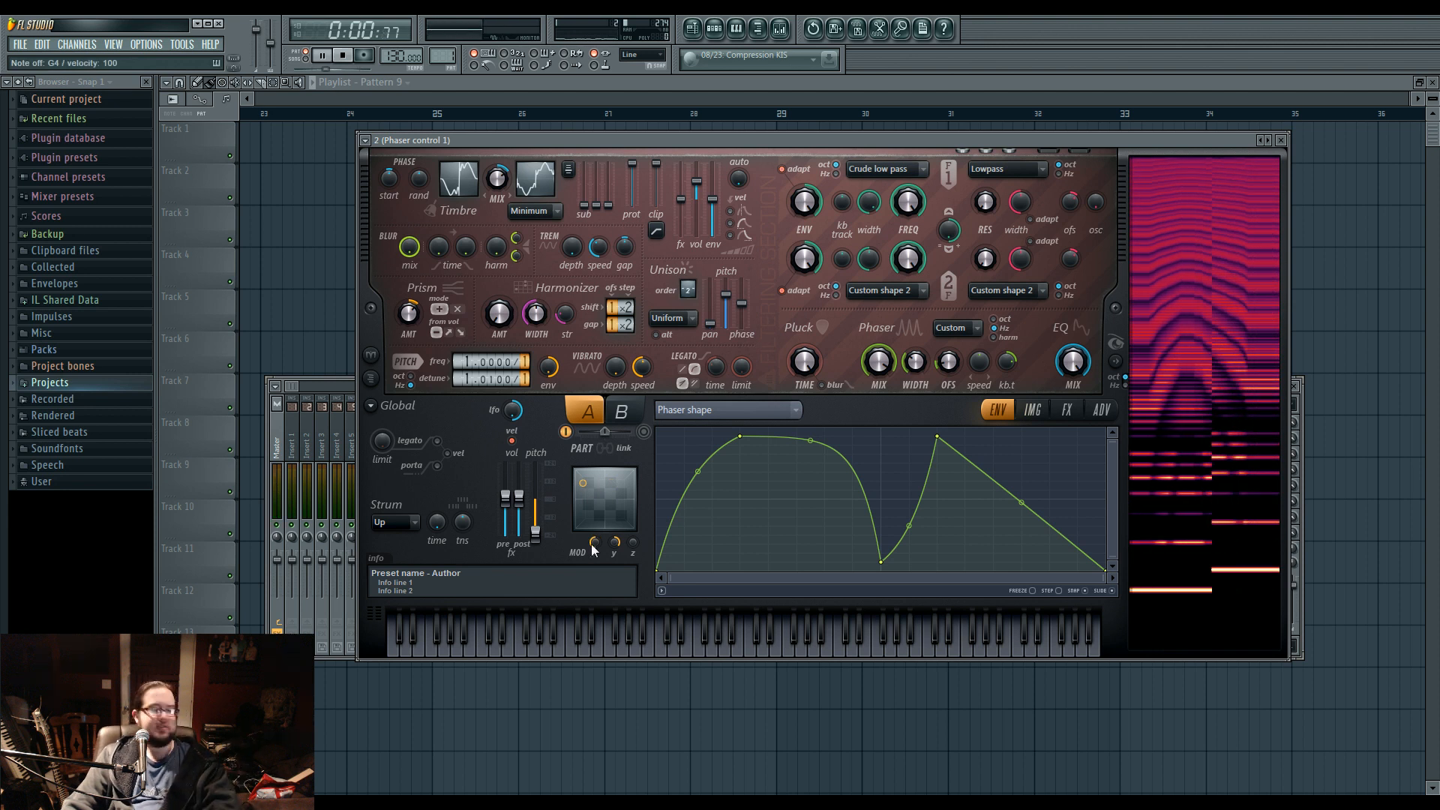
# Look through Harmor's preset list and stop the running playback.
pyautogui.click(365, 140)
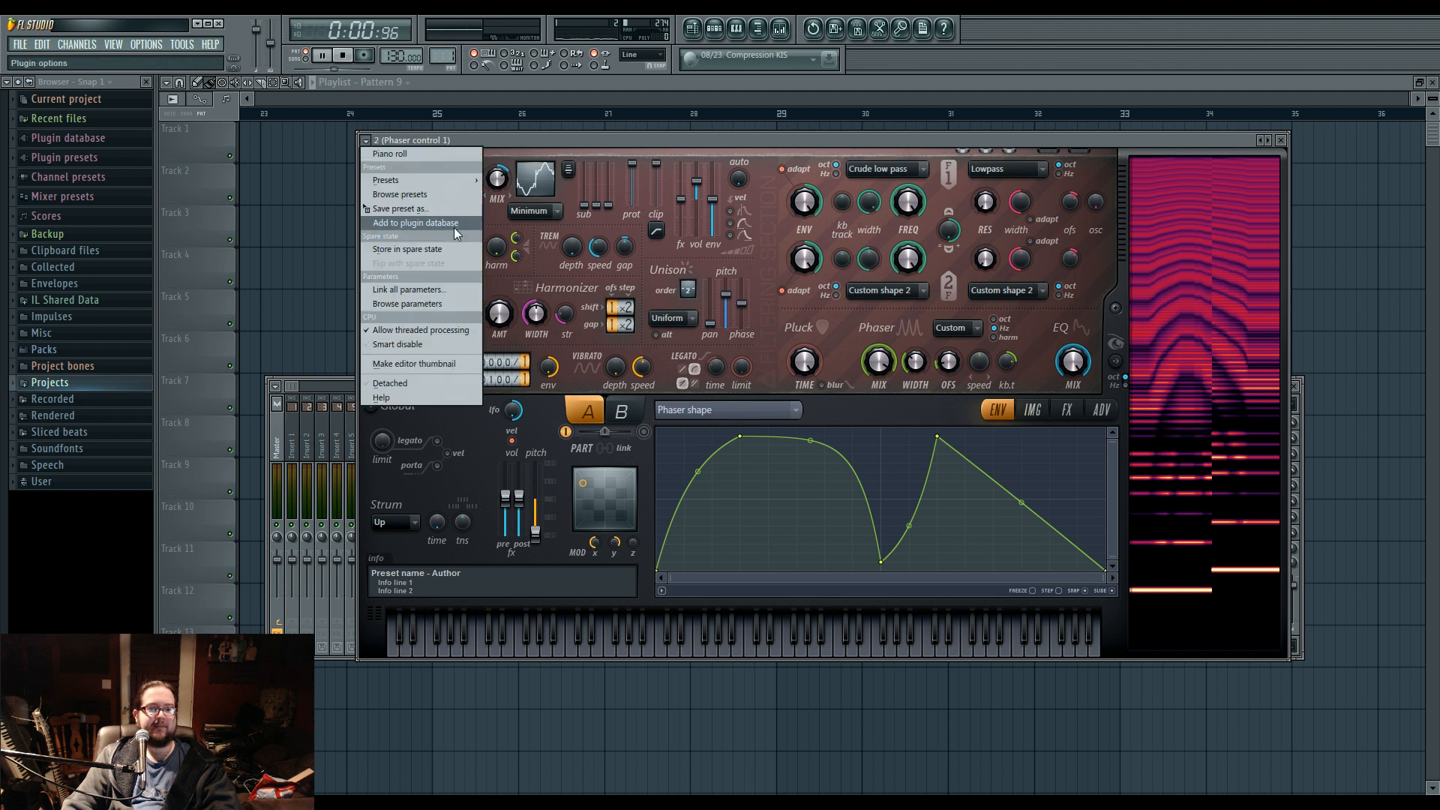
pyautogui.moveTo(418, 185)
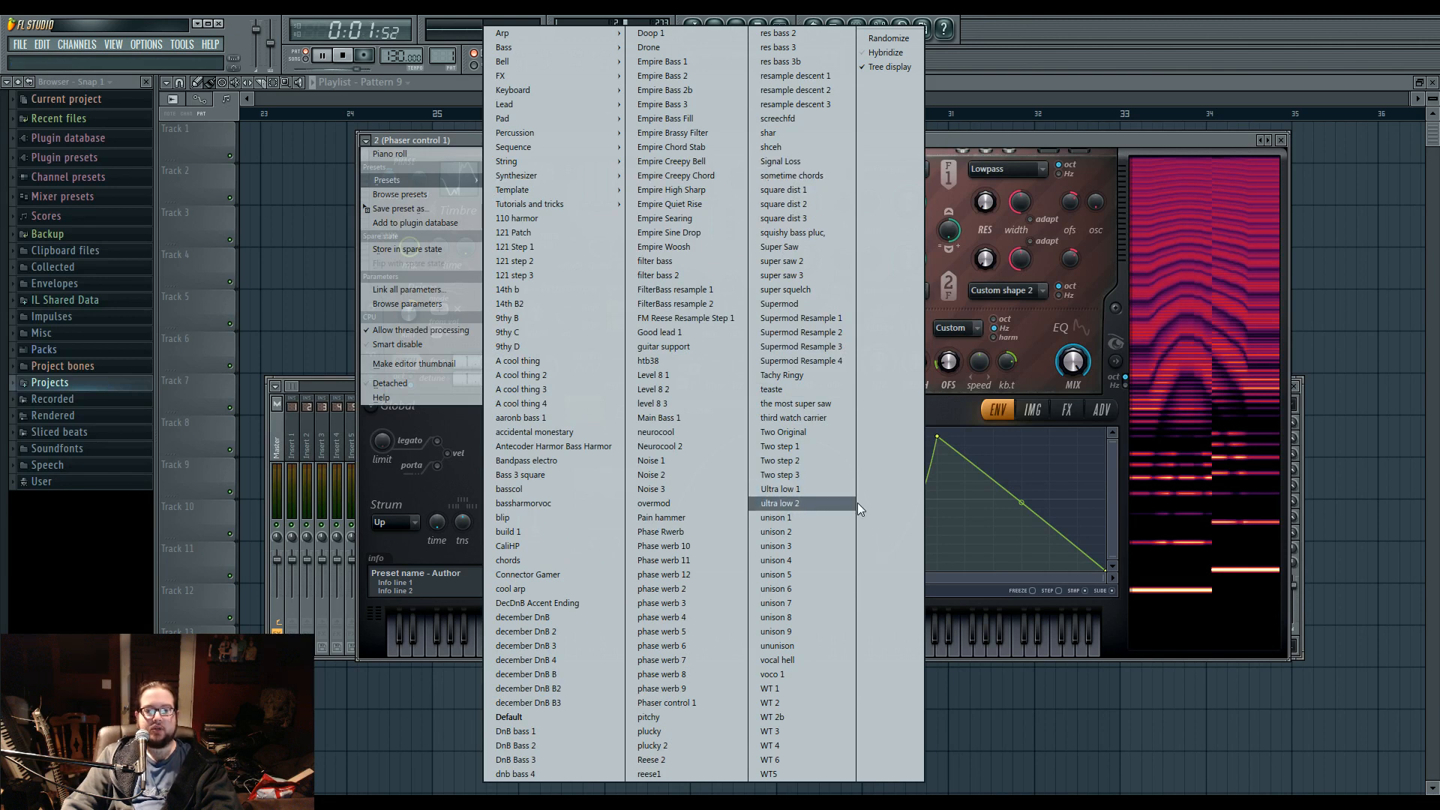
pyautogui.click(784, 489)
pyautogui.click(342, 54)
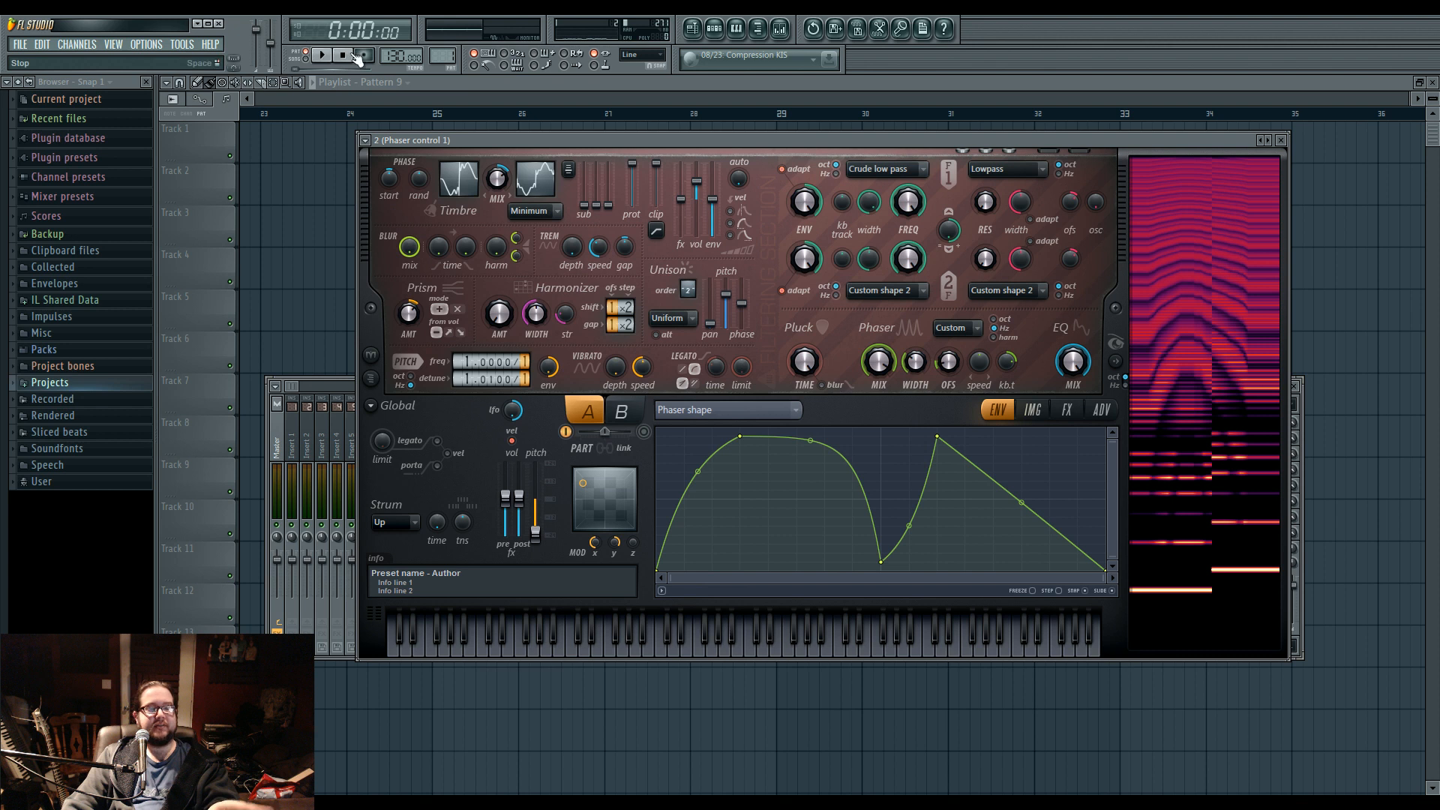
pyautogui.click(365, 140)
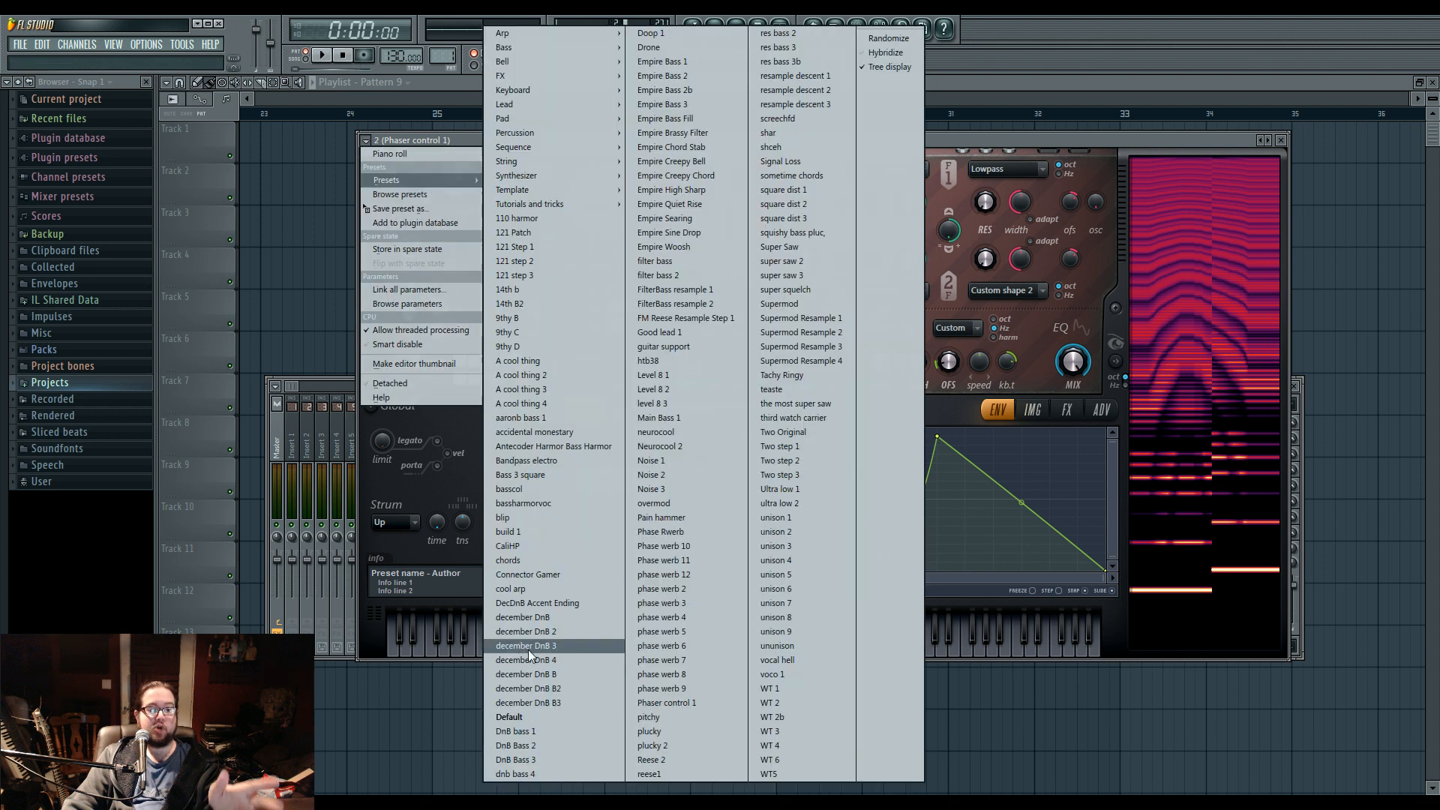
# Load Harmor's Default preset and lower the global pitch slider to its minimum.
pyautogui.click(539, 714)
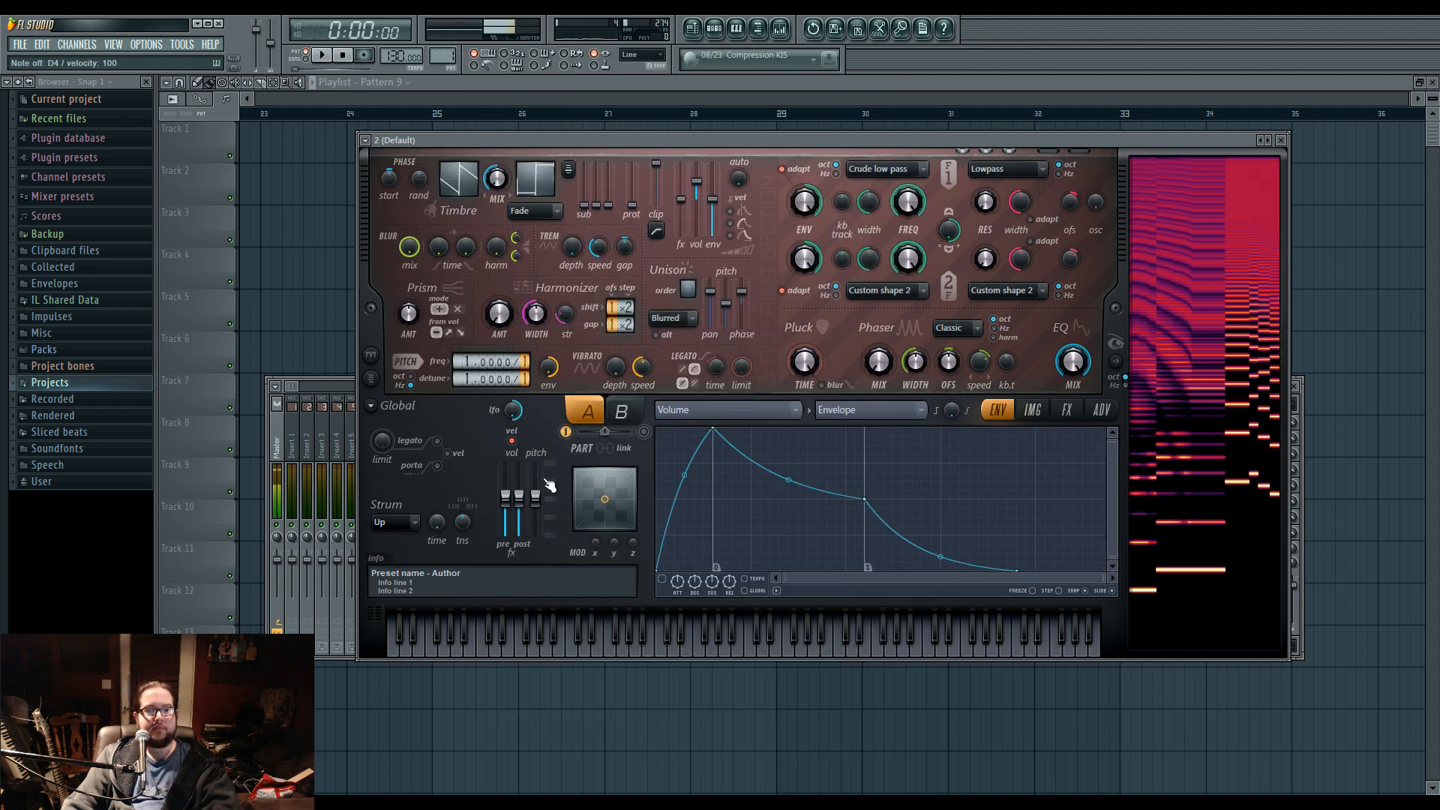
pyautogui.click(491, 379)
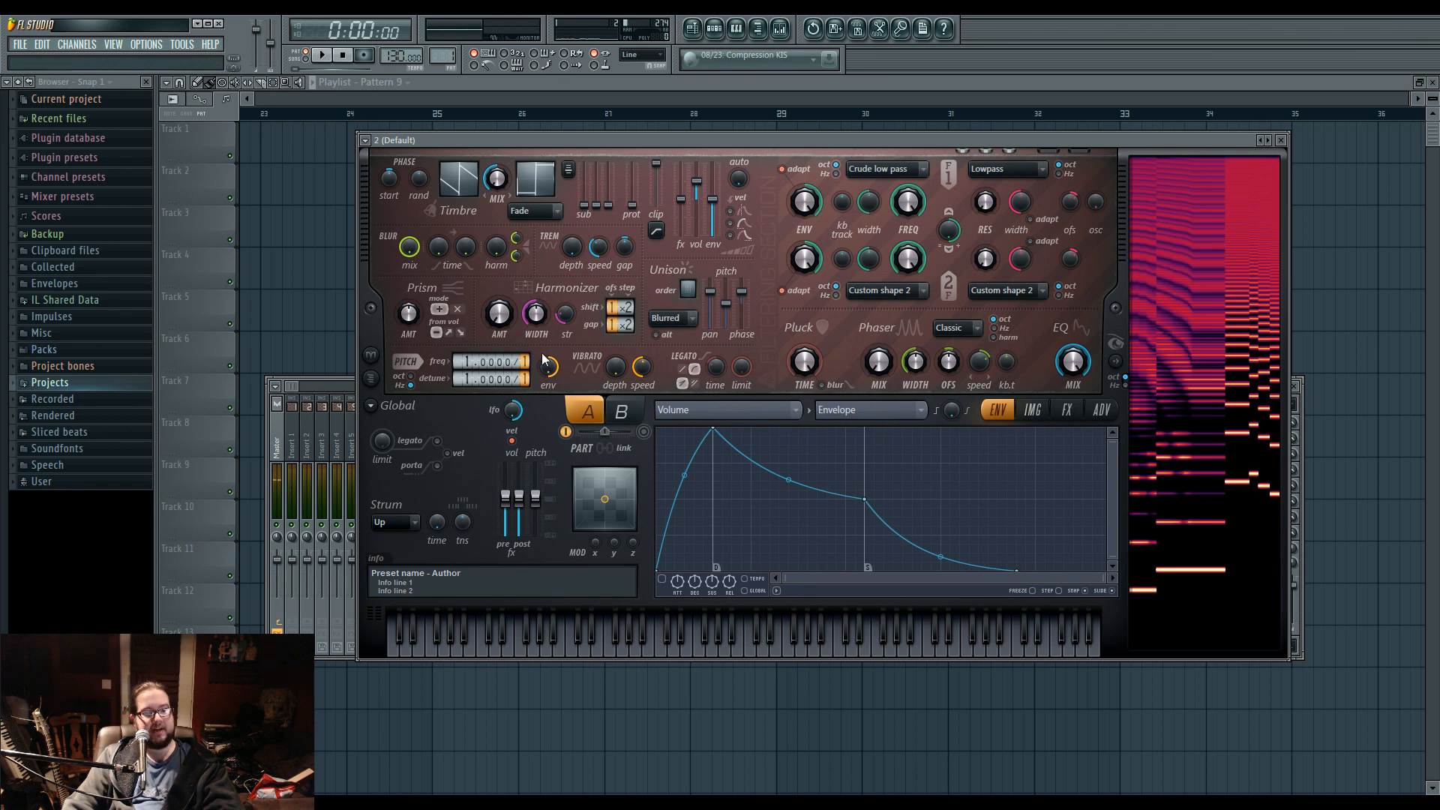
pyautogui.moveTo(535, 498); pyautogui.dragTo(534, 537)
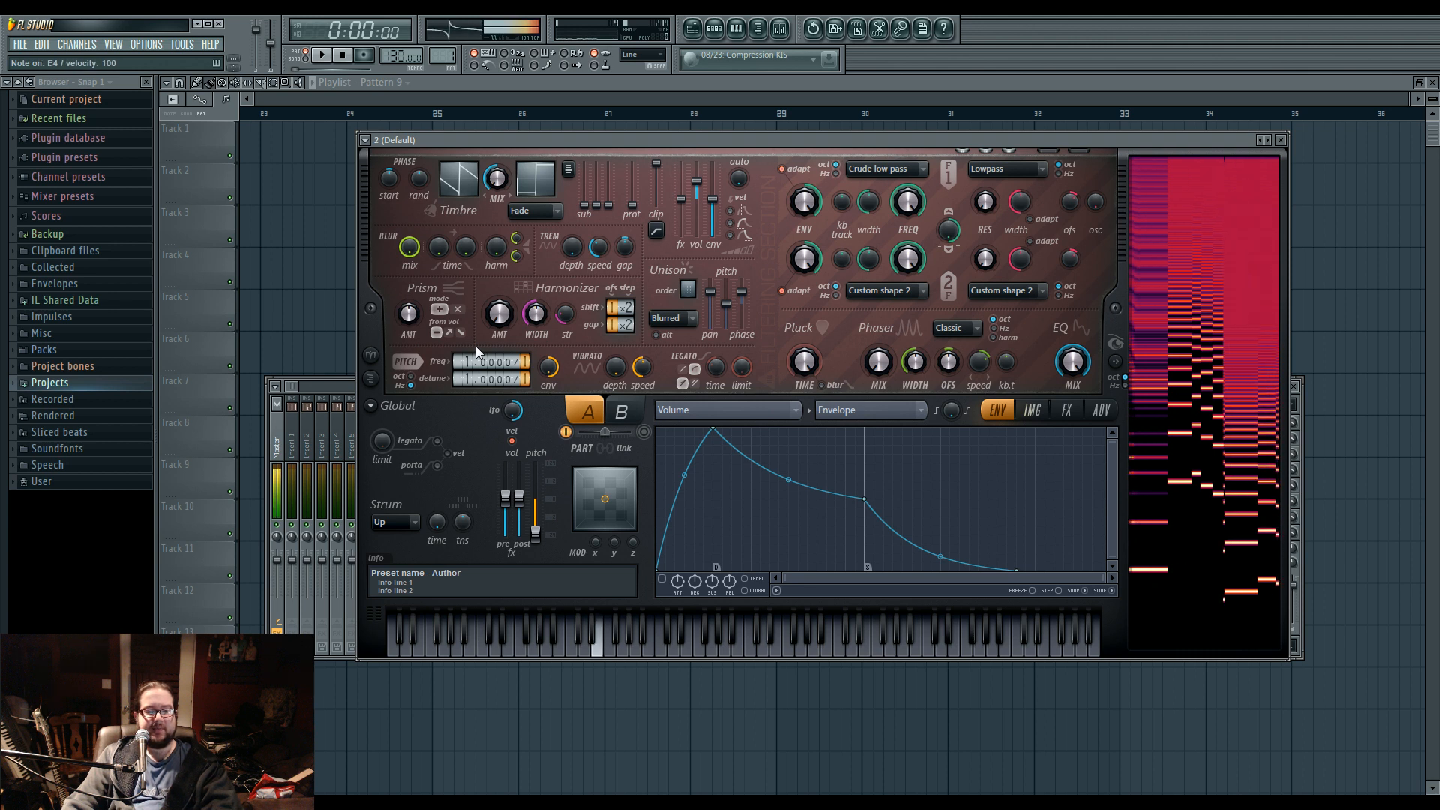
# Move the Harmor window aside and raise the pitch section's detune value to 16.
pyautogui.moveTo(1112, 163); pyautogui.dragTo(1048, 171)
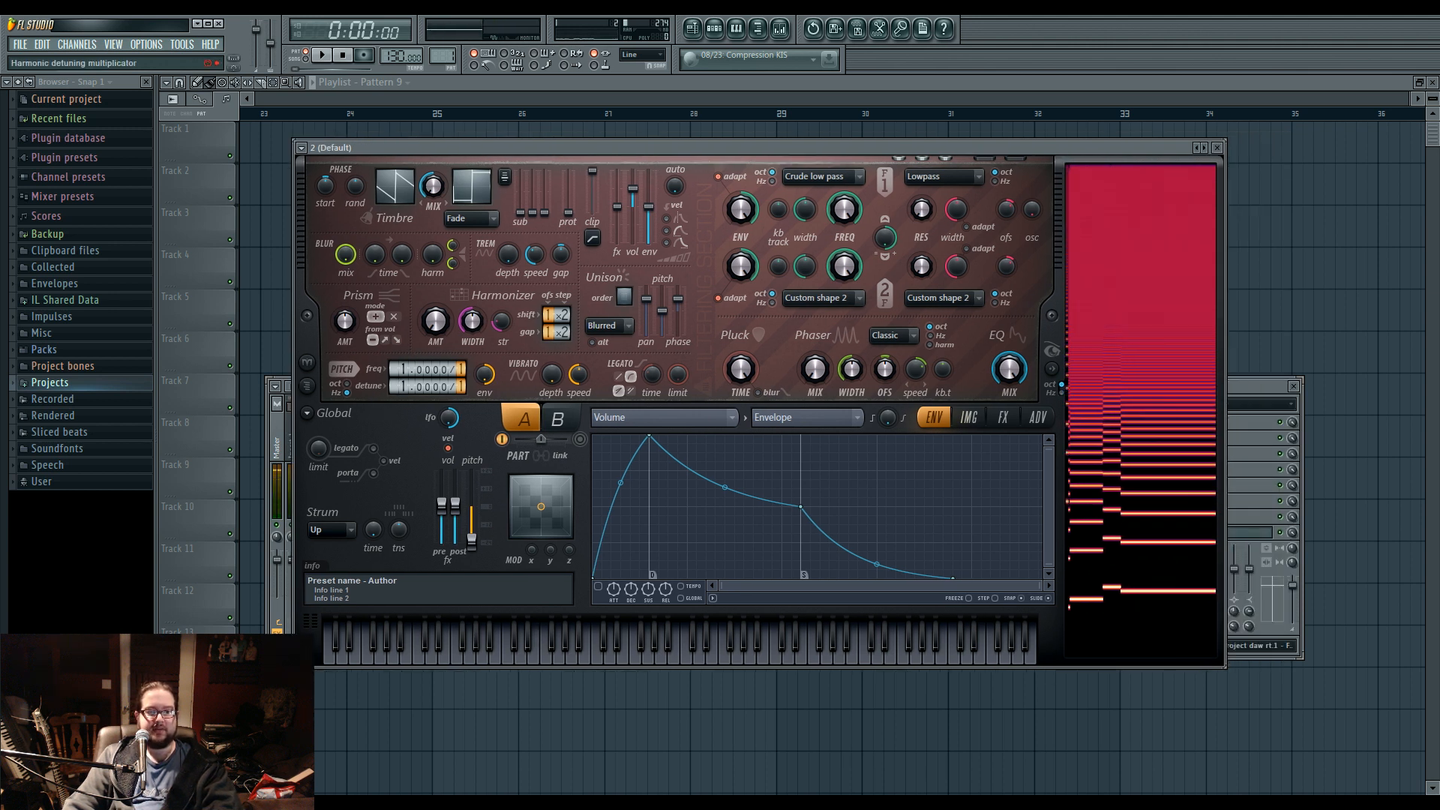
pyautogui.scroll(4, 405, 387)
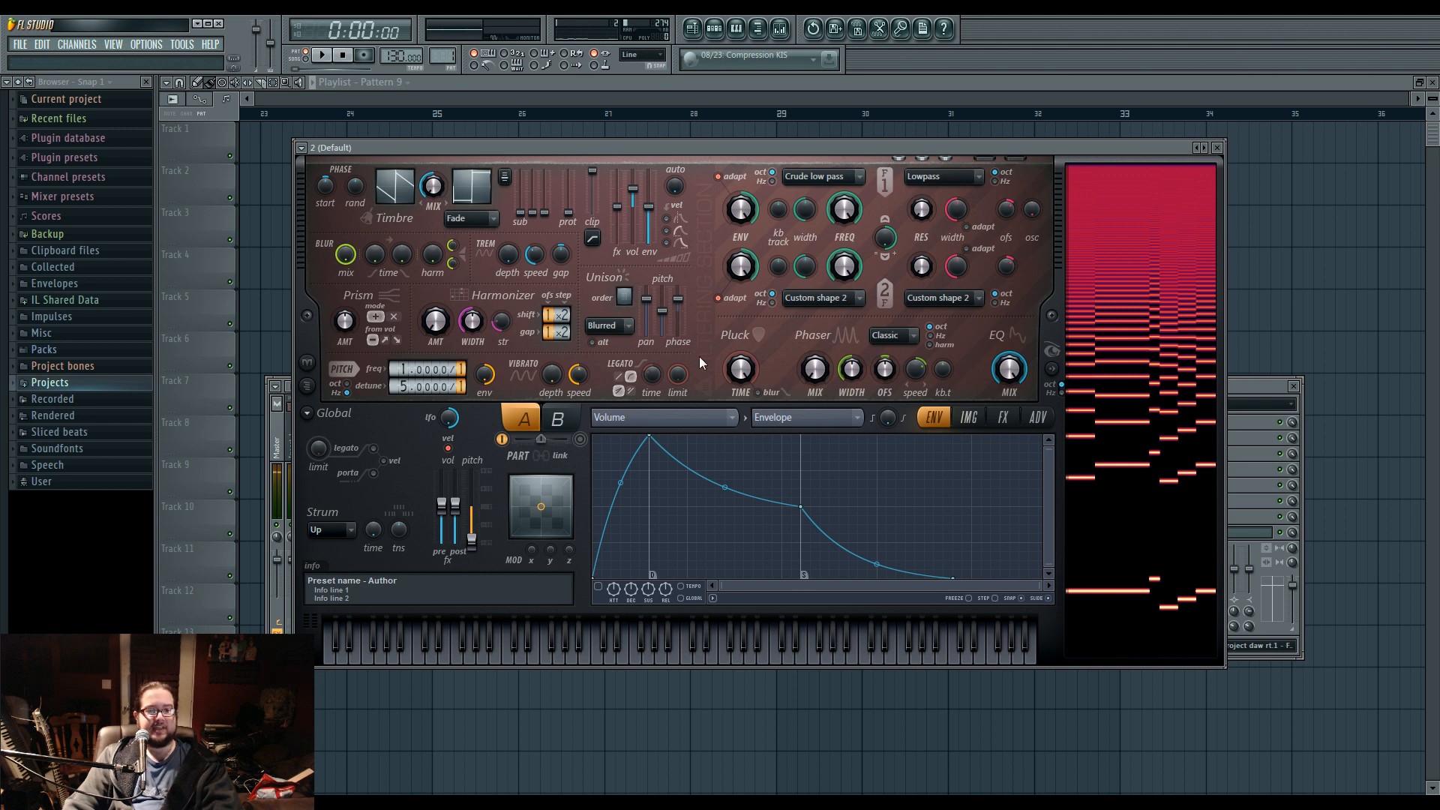
pyautogui.scroll(11, 428, 386)
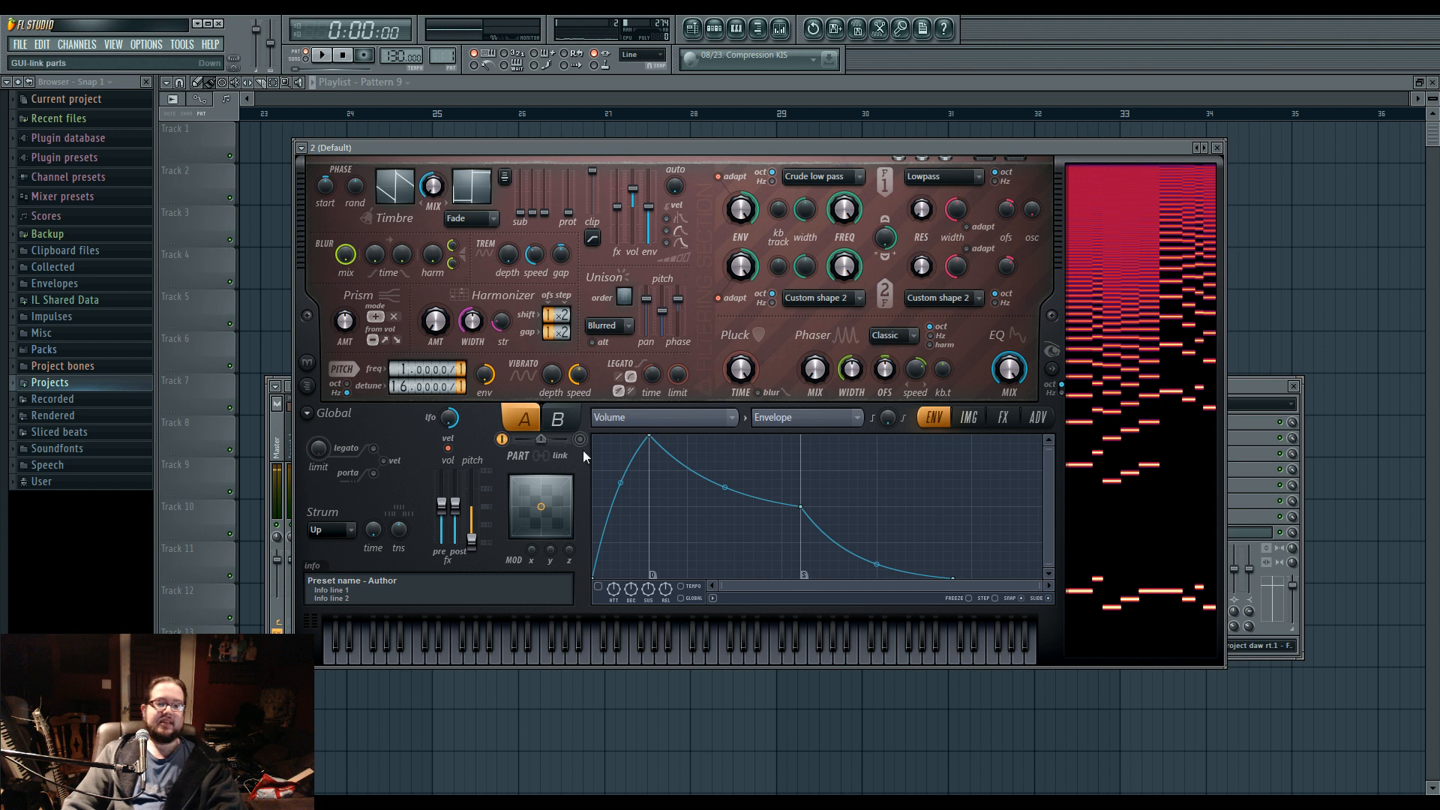
# Shape the Default preset's harmonic unison pitch curve with an early minimum point and a maximum endpoint, and turn up the unison order.
pyautogui.click(687, 417)
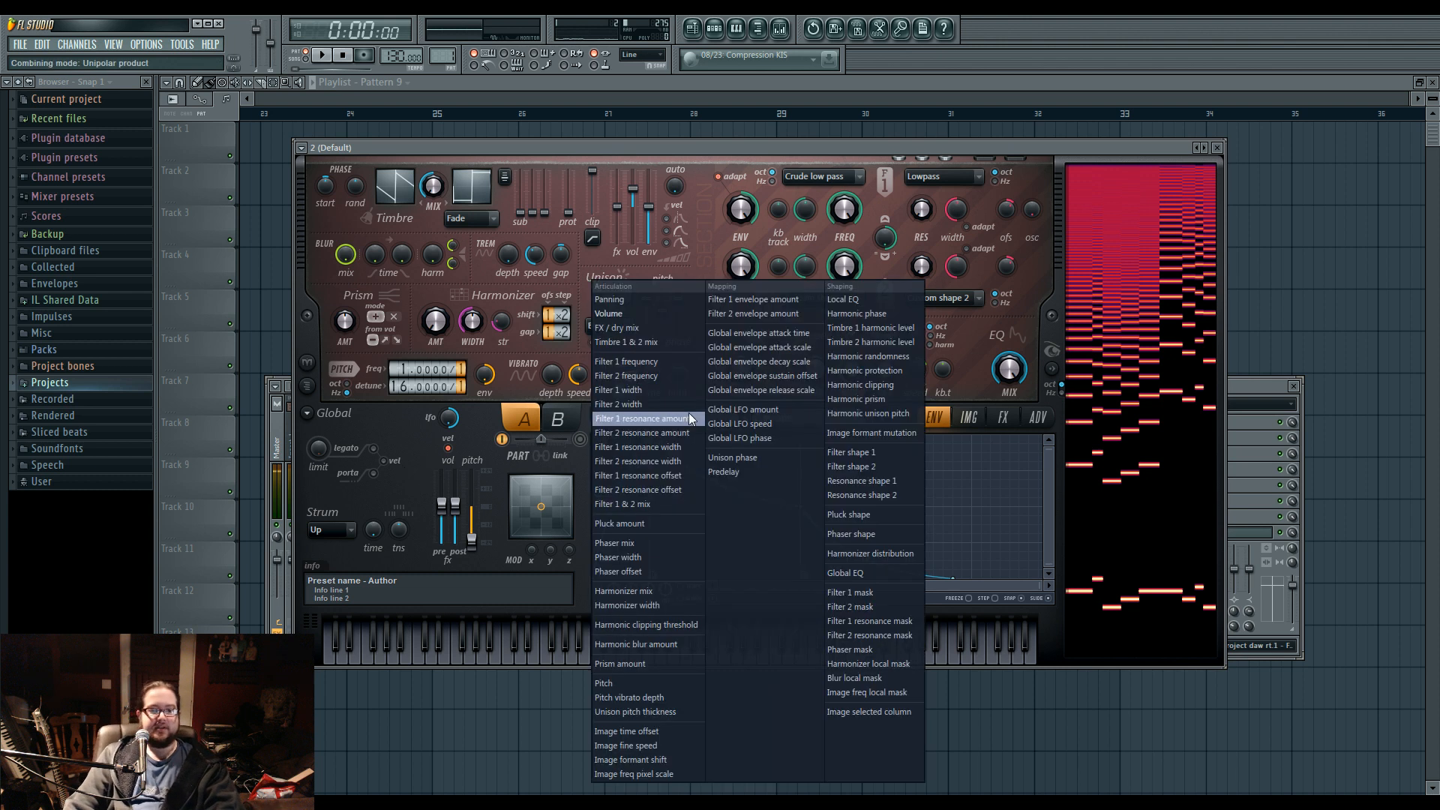
pyautogui.click(894, 411)
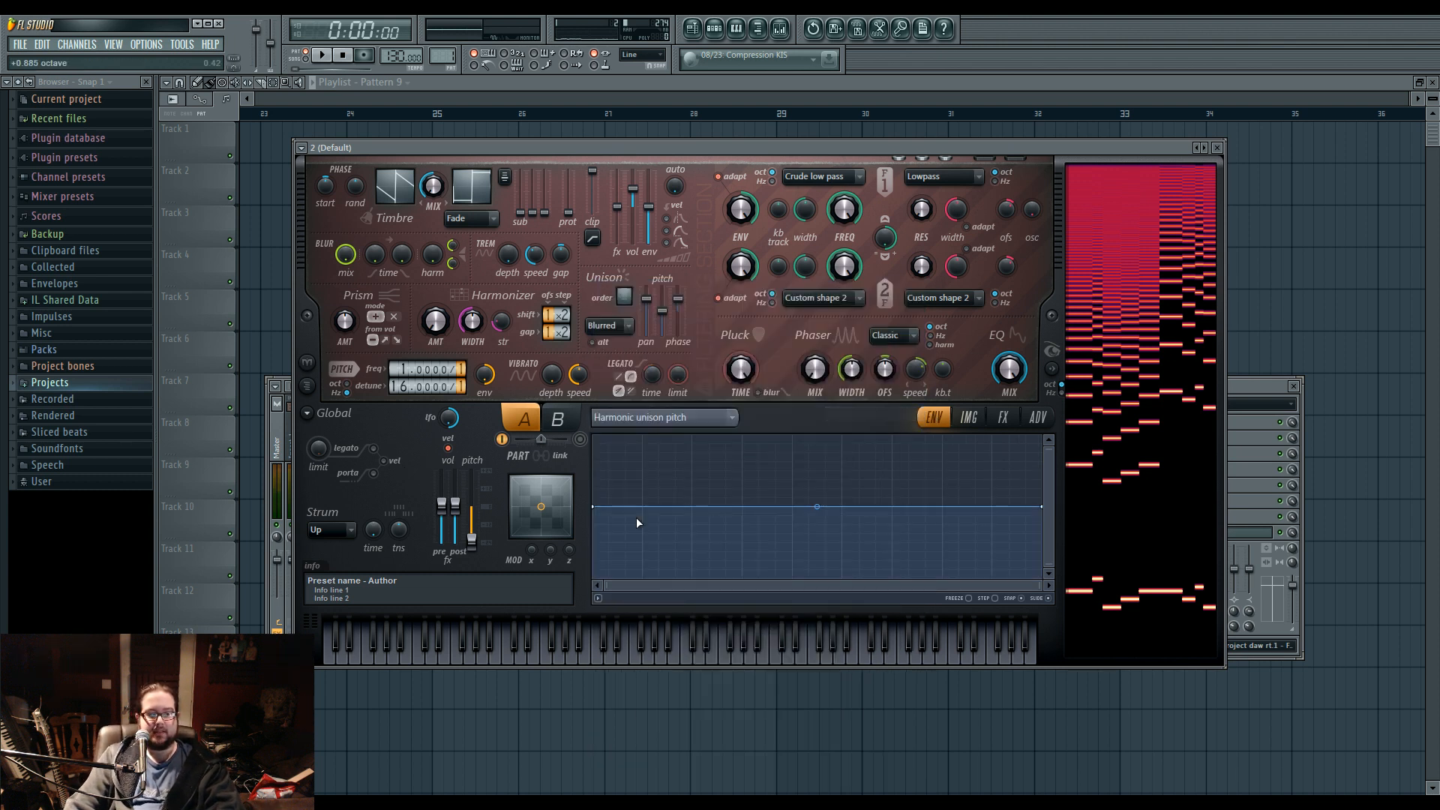
pyautogui.moveTo(610, 552); pyautogui.dragTo(608, 578)
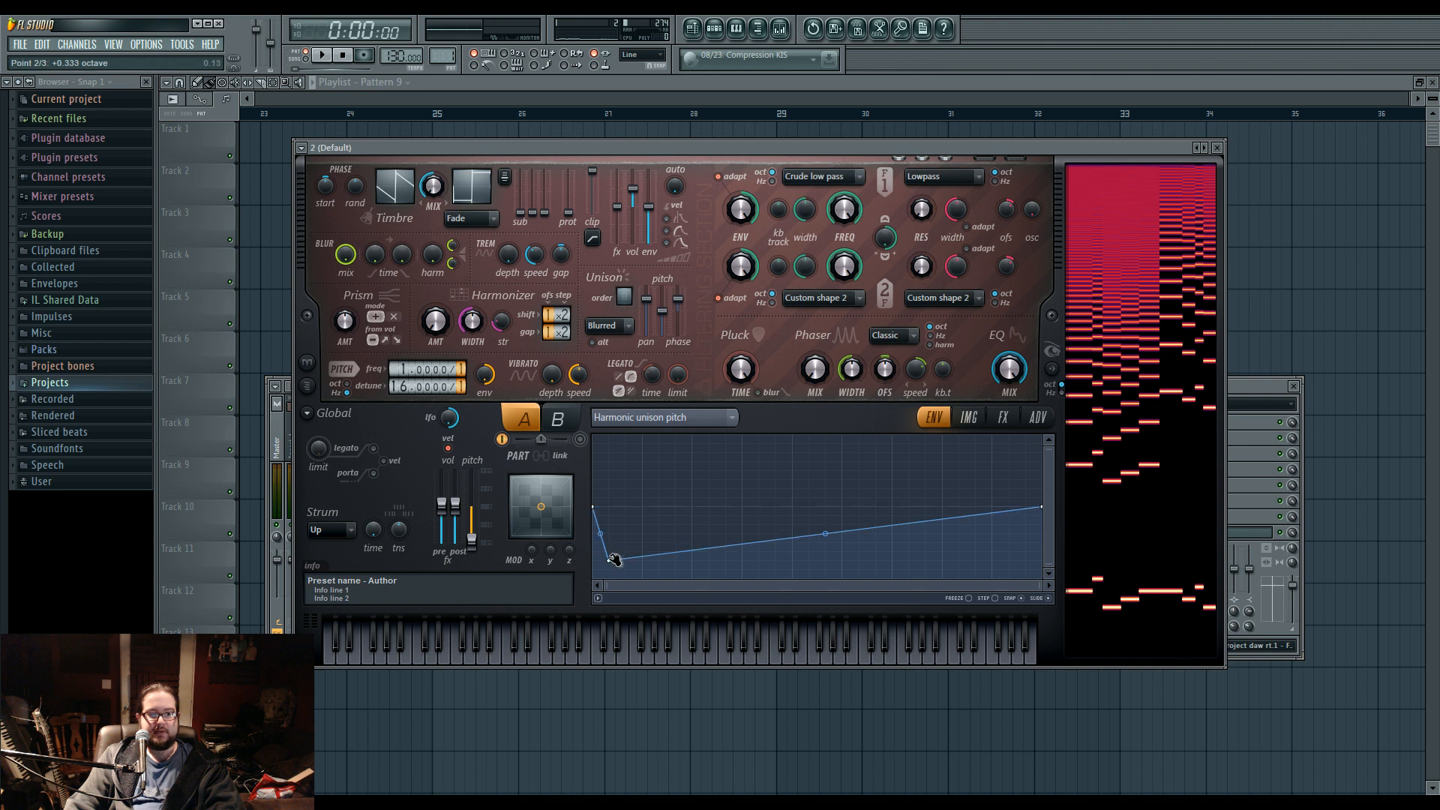
pyautogui.moveTo(1042, 507); pyautogui.dragTo(1050, 309)
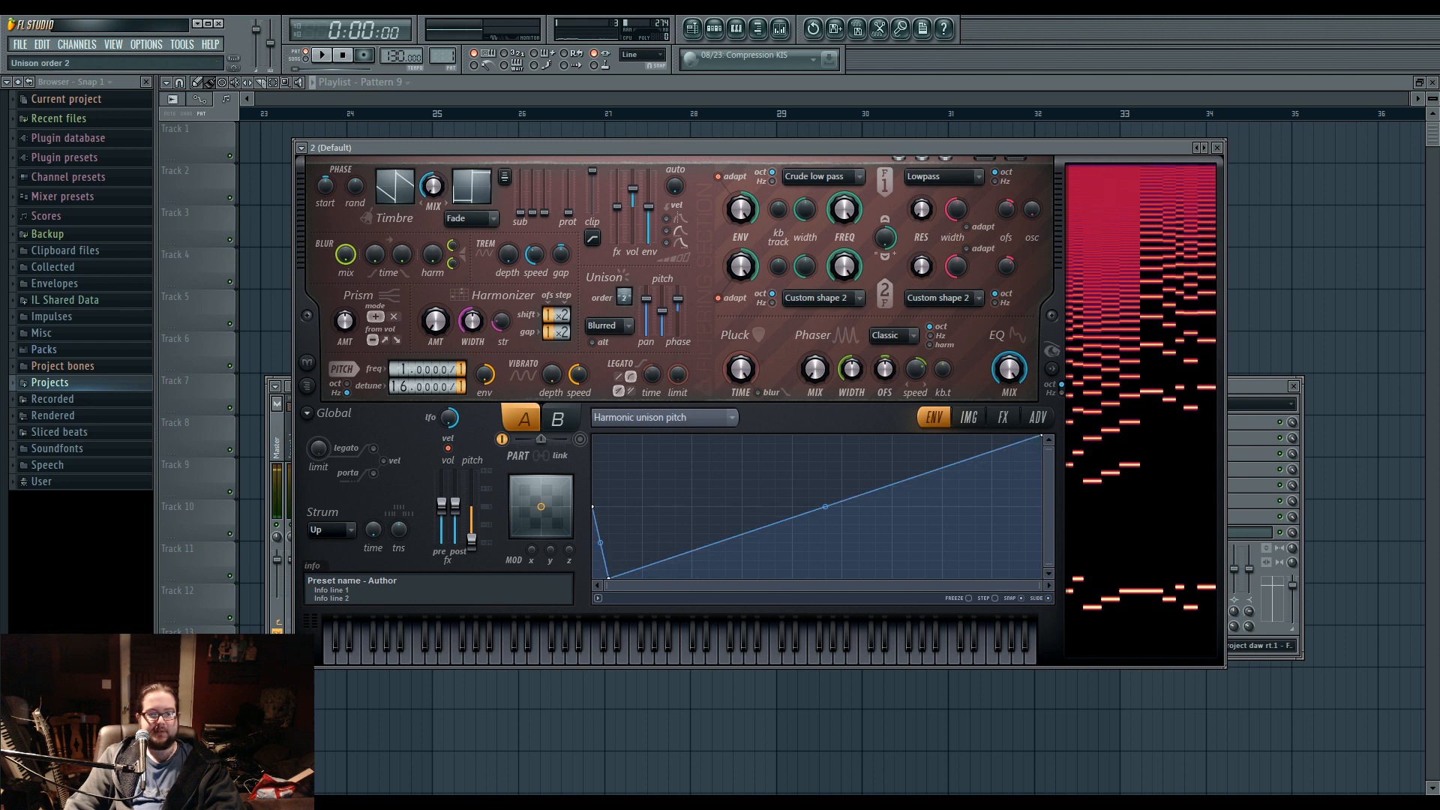
# Set Harmor's distortion type to Cube and adjust its amount, mix and filter while playing notes.
pyautogui.click(1003, 419)
pyautogui.click(716, 459)
pyautogui.click(706, 536)
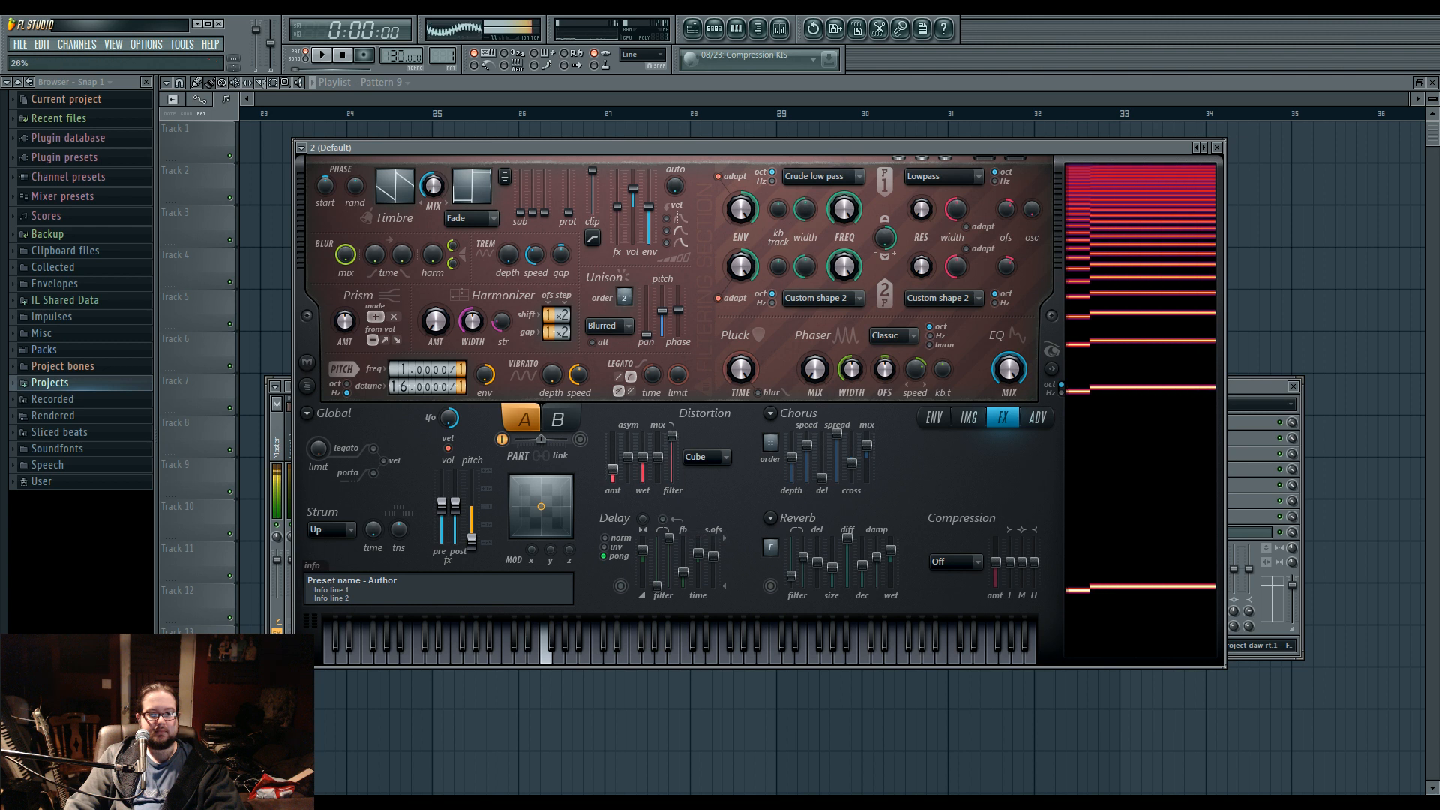
pyautogui.moveTo(672, 437); pyautogui.dragTo(672, 442)
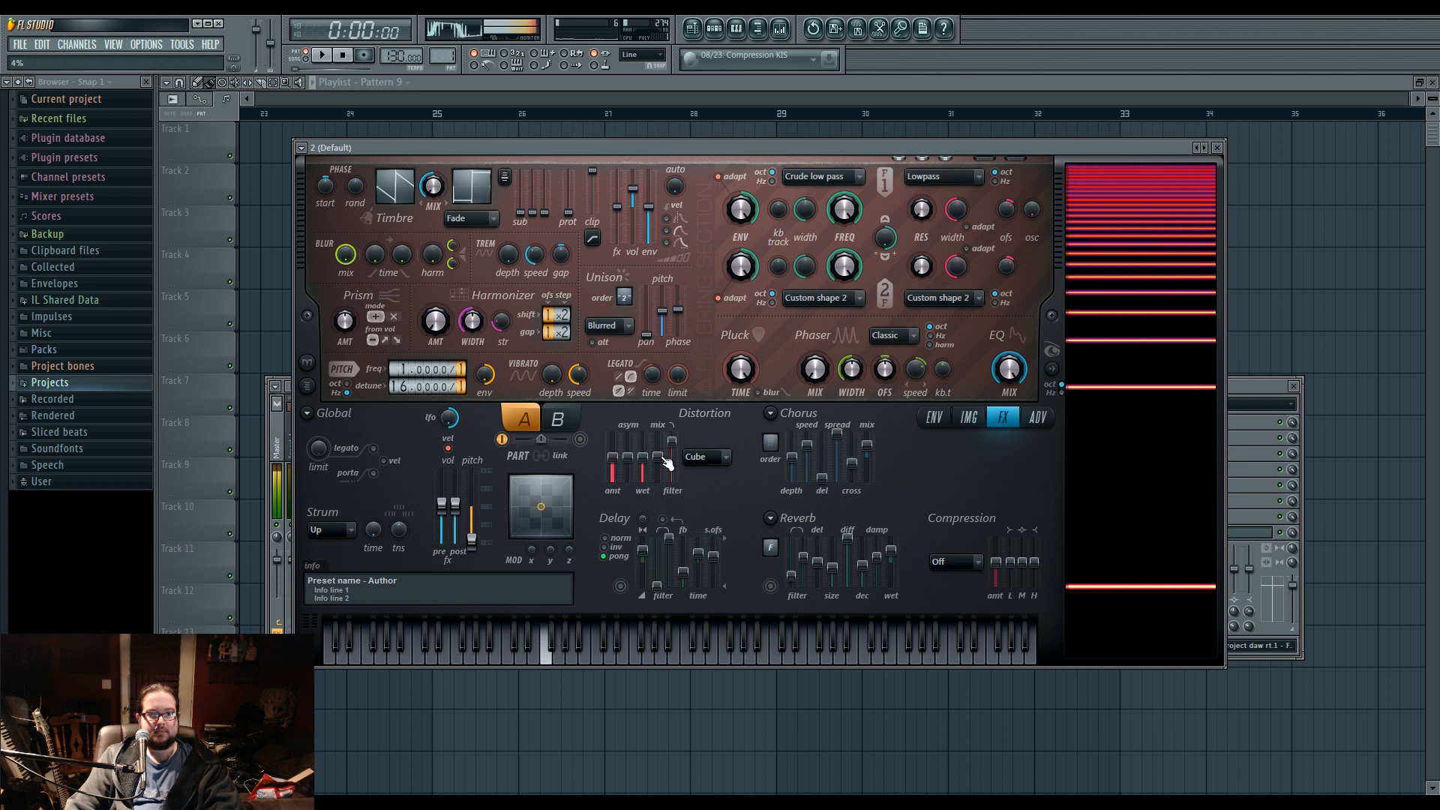
# Open the Default channel's piano roll and audition keys from the lowest octave up to E4.
pyautogui.press('F6')
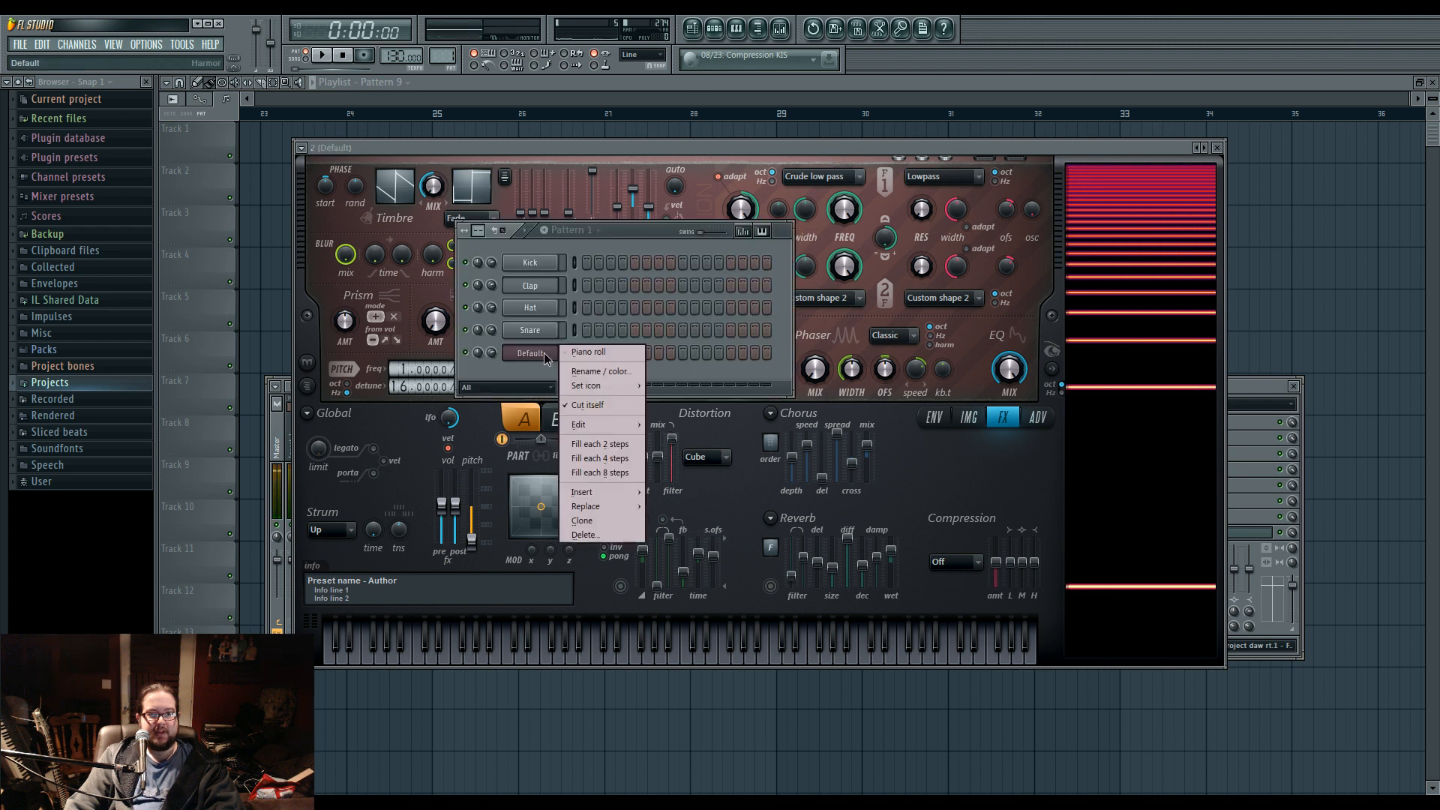
pyautogui.rightClick(550, 352)
pyautogui.click(563, 351)
pyautogui.scroll(-1, 426, 473)
pyautogui.scroll(-10, 429, 495)
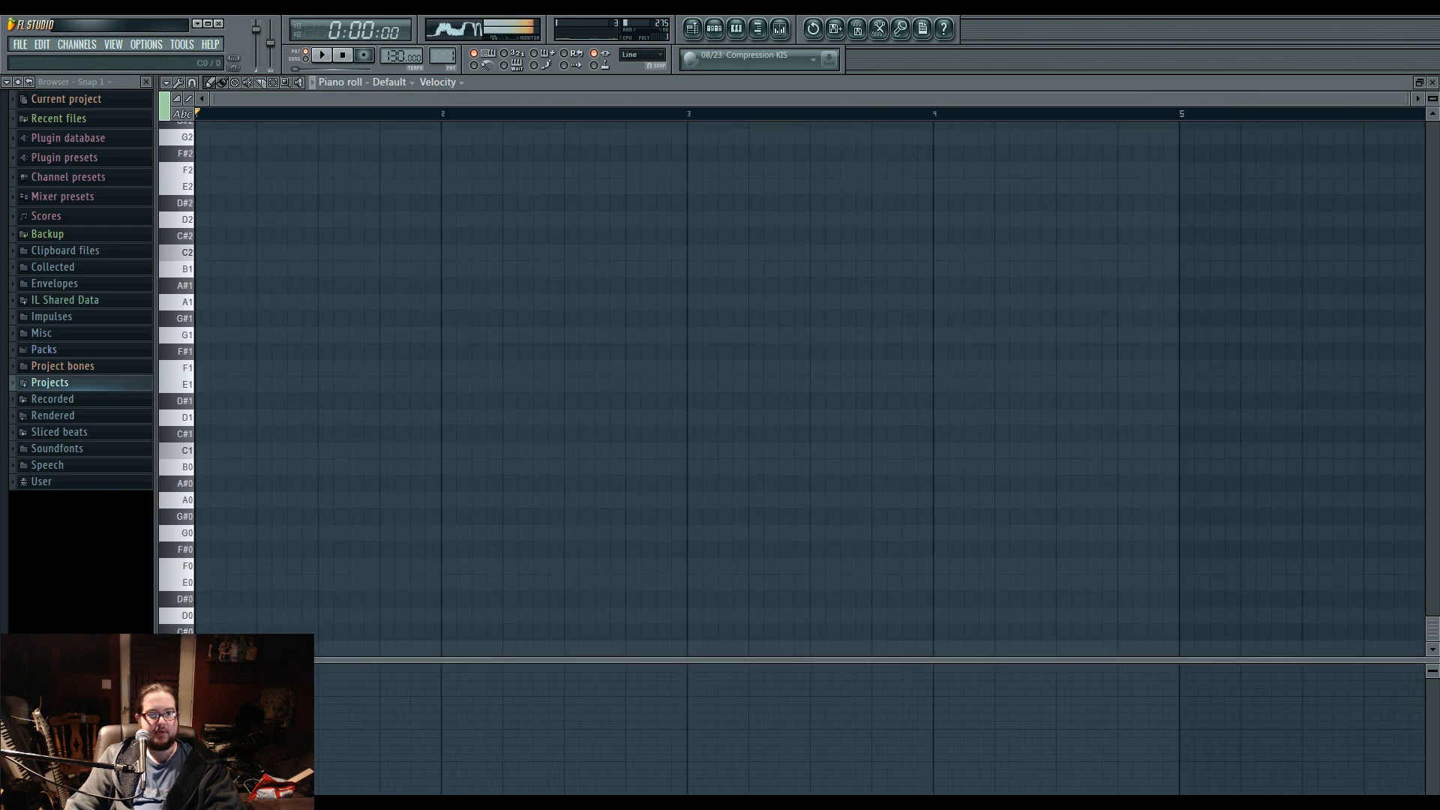
pyautogui.click(186, 569)
pyautogui.click(183, 533)
pyautogui.moveTo(186, 534); pyautogui.dragTo(186, 170)
pyautogui.scroll(5, 218, 244)
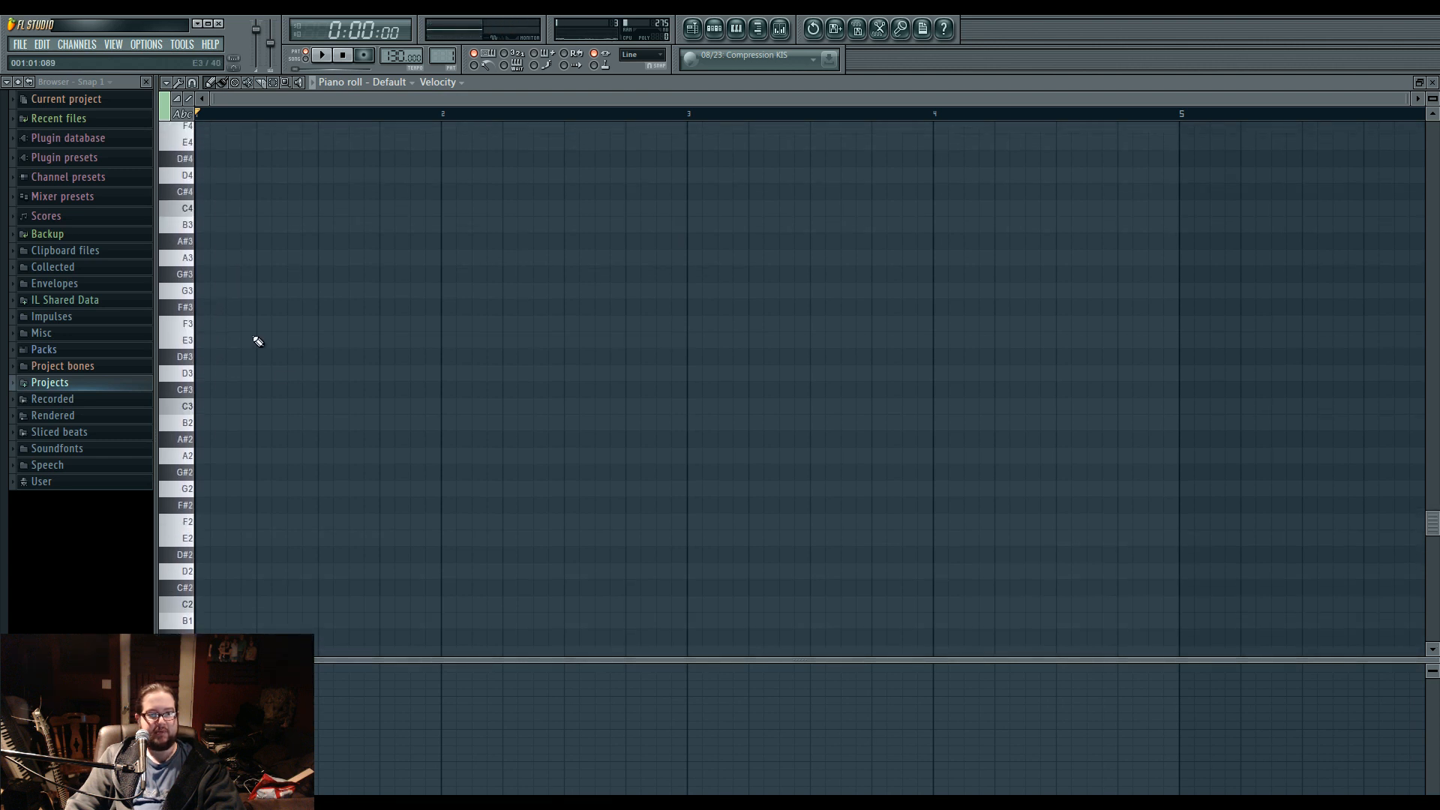
pyautogui.click(188, 144)
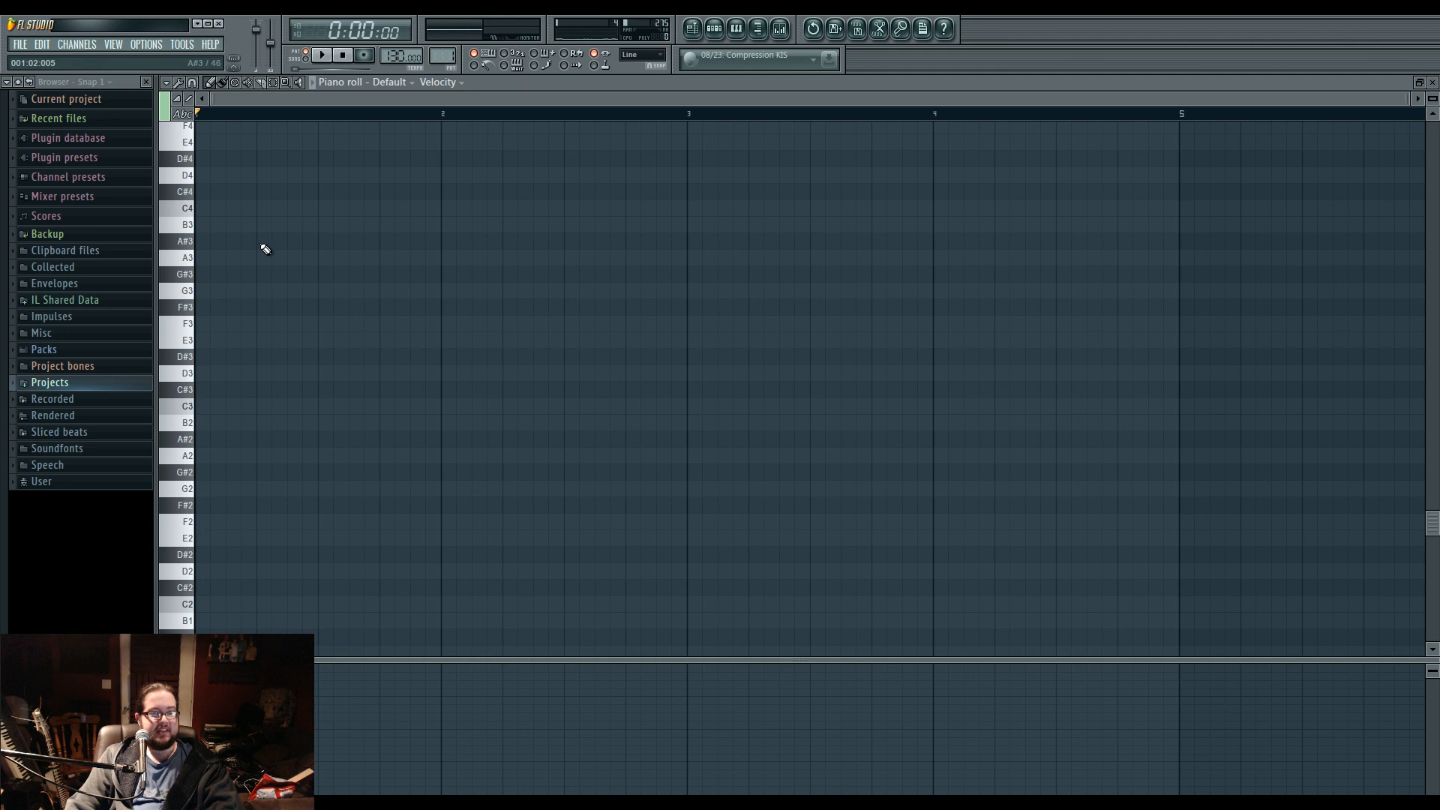
# Audition the E0 key and place a one-bar E0 note at the start of the pattern.
pyautogui.scroll(-5, 247, 315)
pyautogui.click(187, 583)
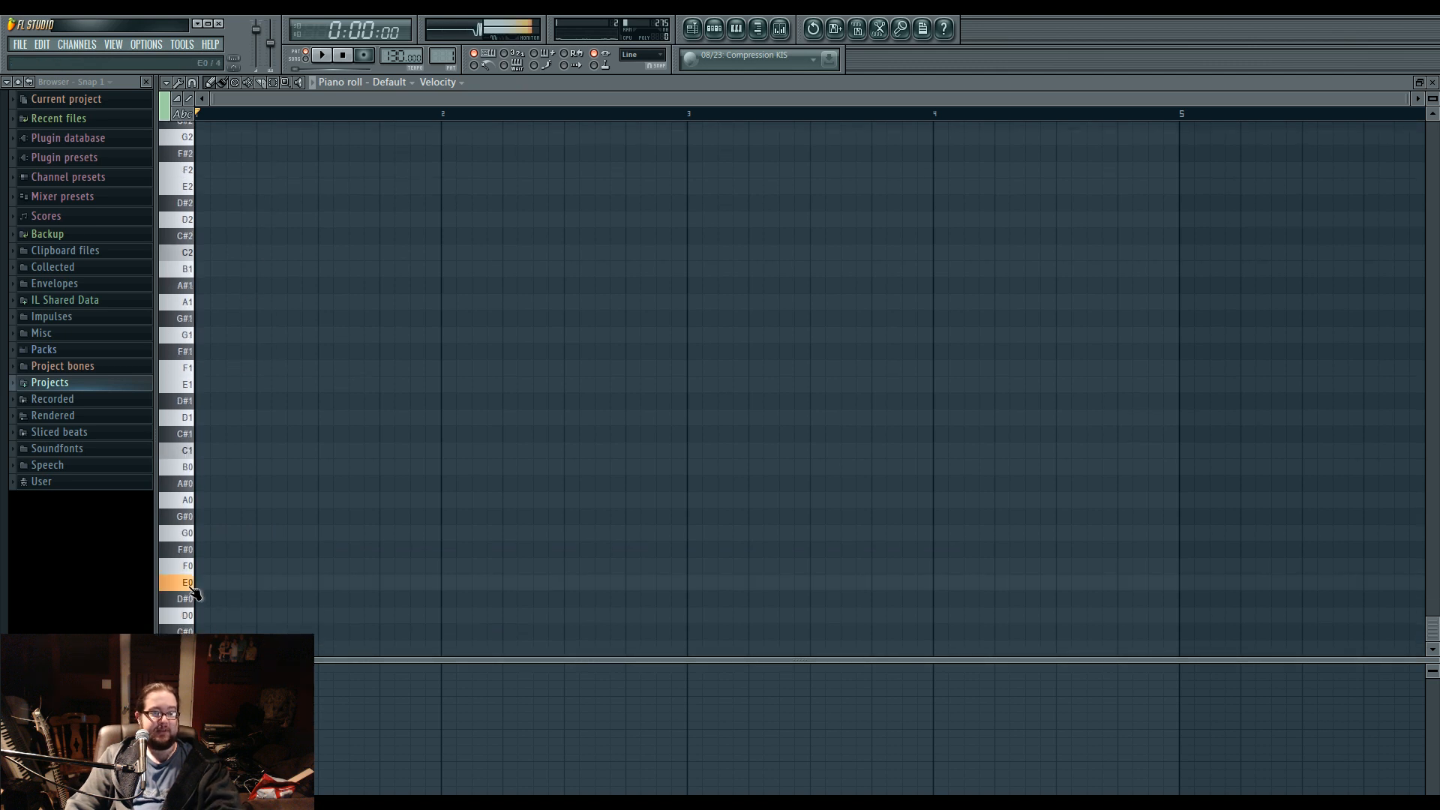
pyautogui.click(201, 584)
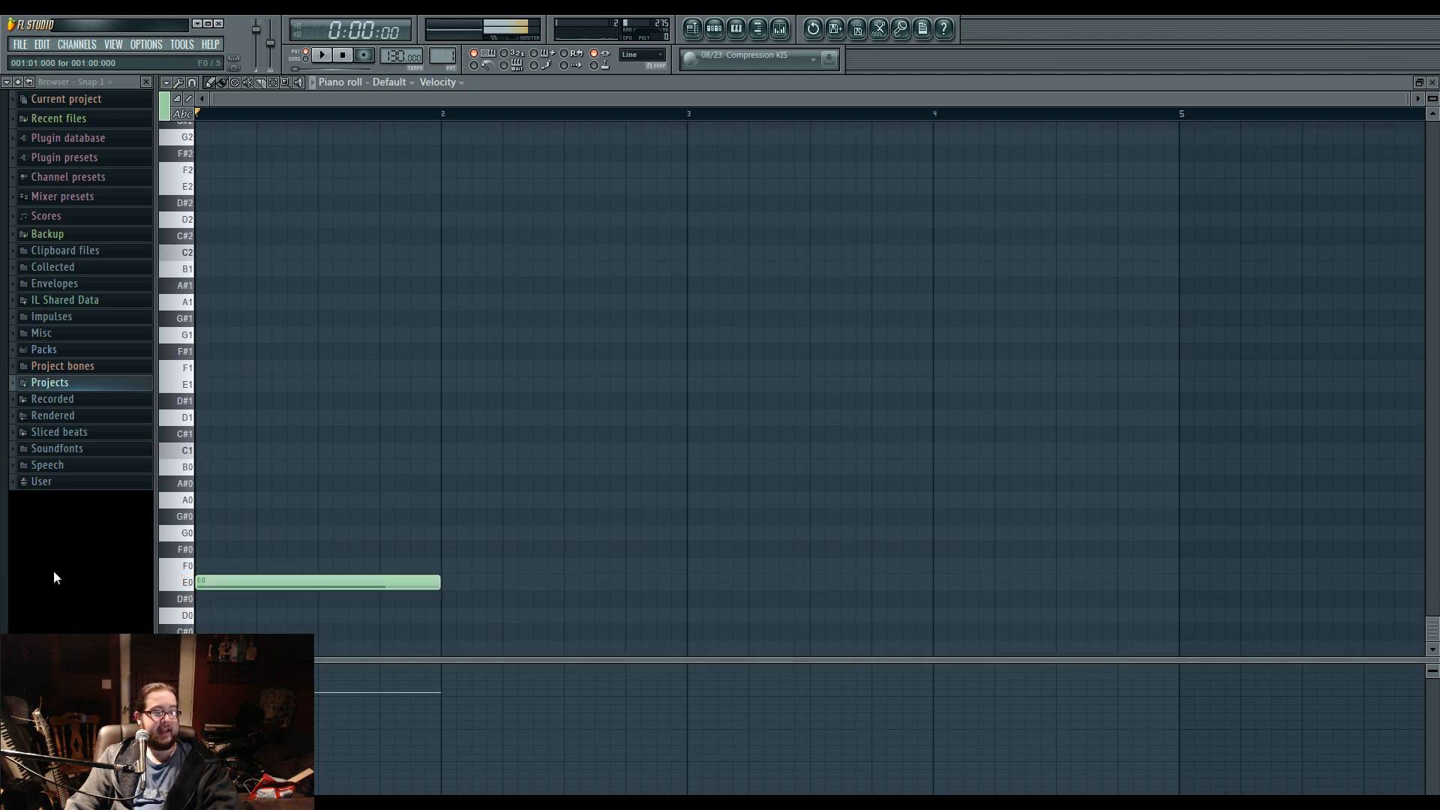
# Return to Harmor's harmonic unison pitch curve and add a second minimum point just after the first, forming a flat bottom.
pyautogui.click(714, 29)
pyautogui.click(535, 354)
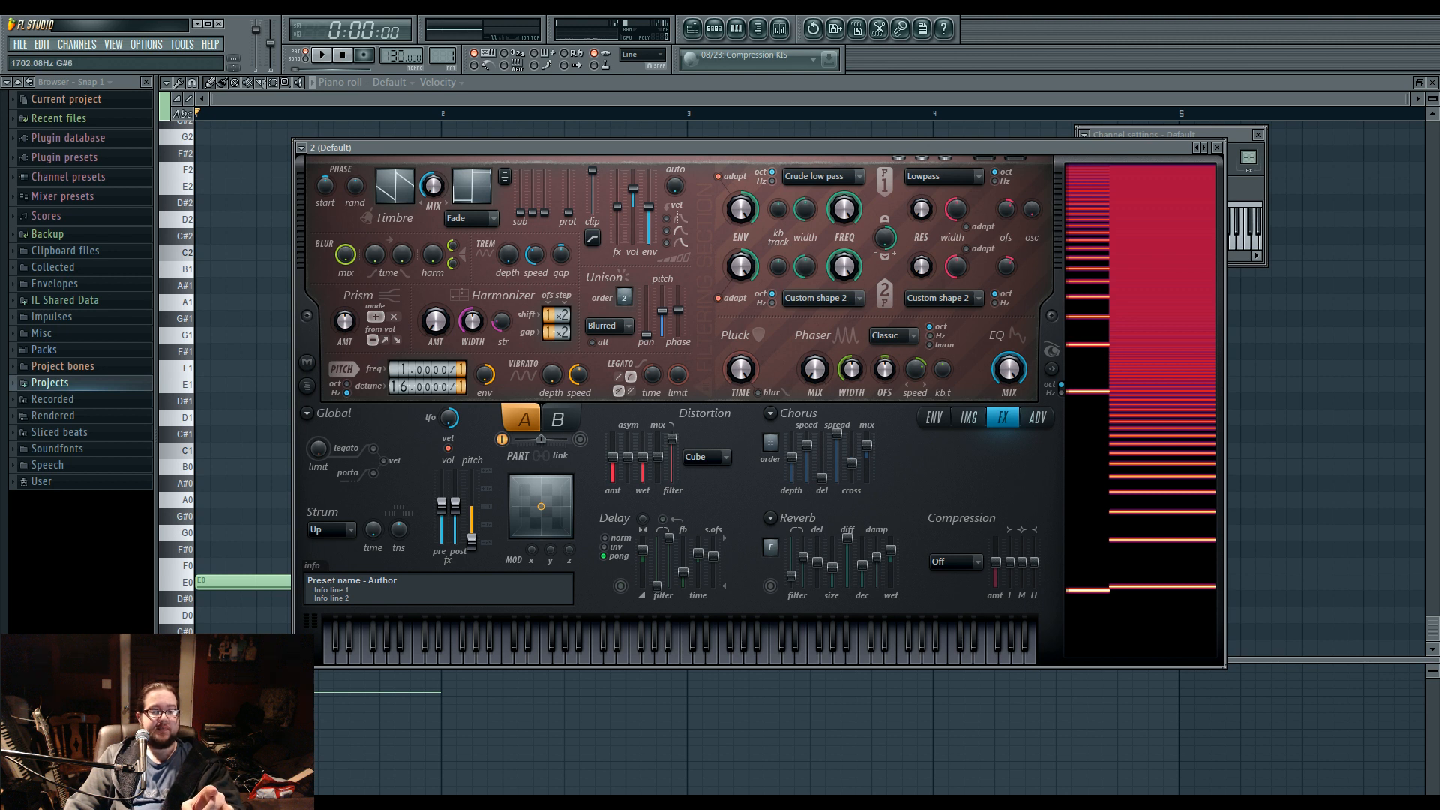
pyautogui.click(934, 417)
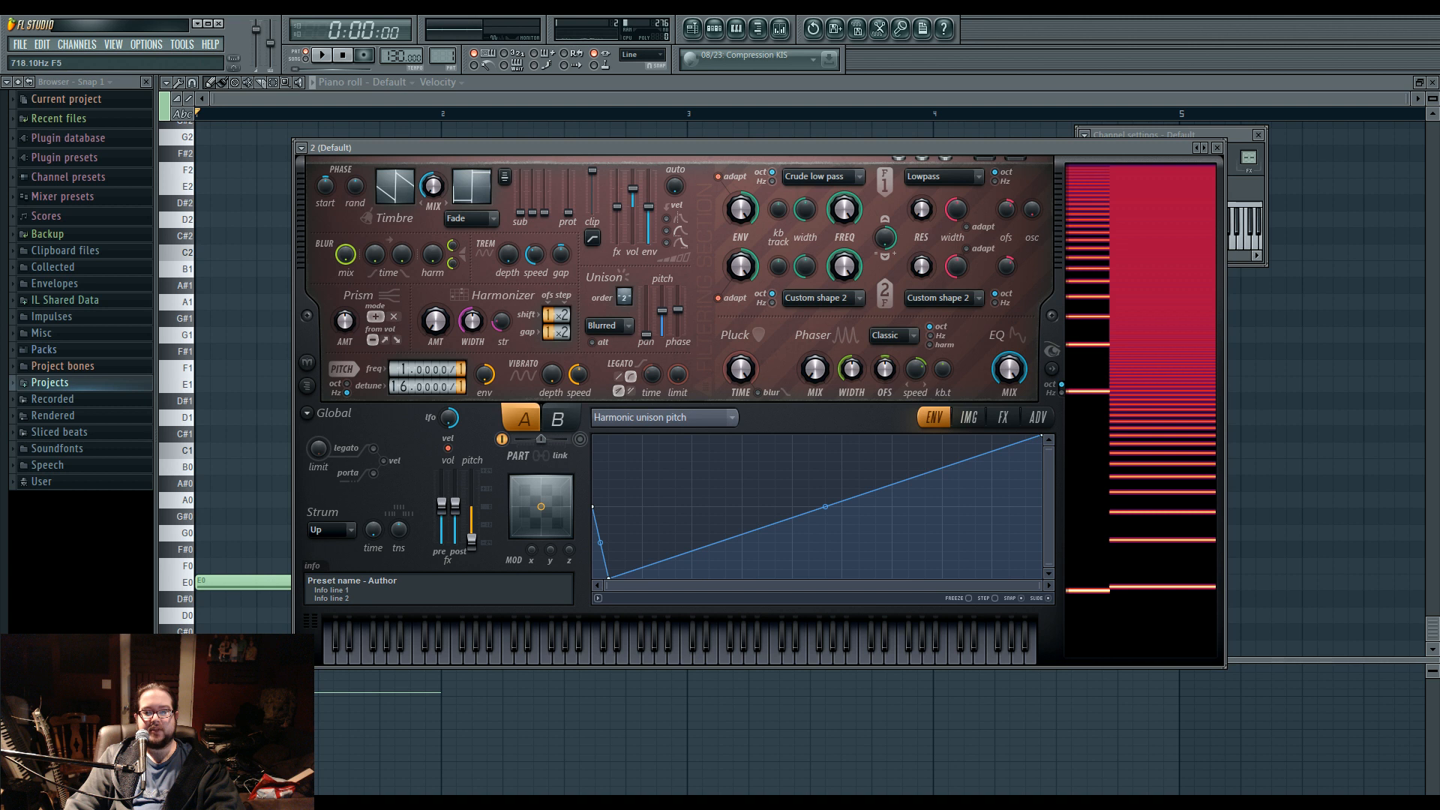
pyautogui.rightClick(642, 507)
pyautogui.moveTo(642, 507); pyautogui.dragTo(643, 578)
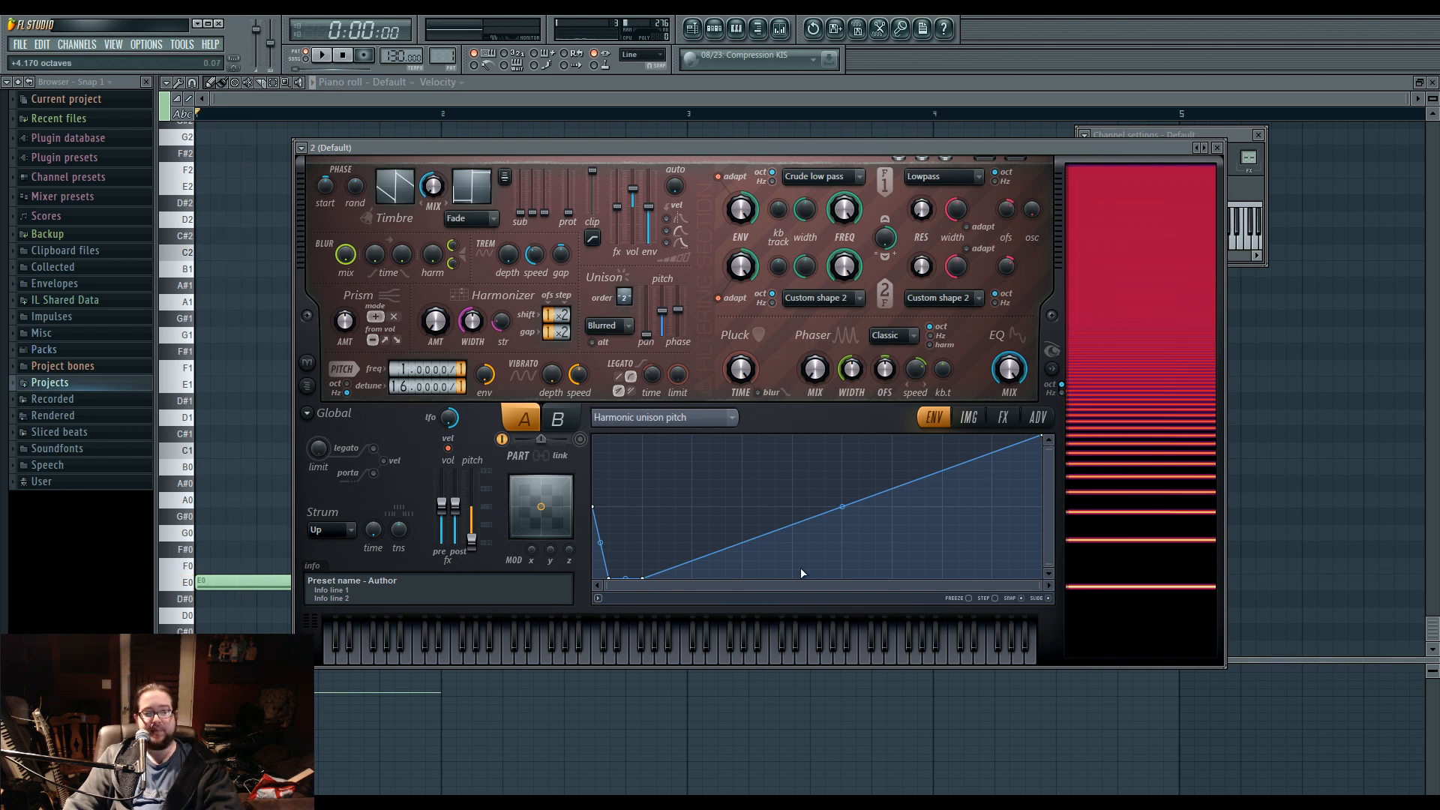
# Add points to the harmonic unison pitch curve for a rise above the centre line, and lower its endpoint to centre while testing playback.
pyautogui.press('space')
pyautogui.rightClick(826, 516)
pyautogui.rightClick(826, 507)
pyautogui.press('space')
pyautogui.press('space')
pyautogui.moveTo(1045, 439); pyautogui.dragTo(1042, 507)
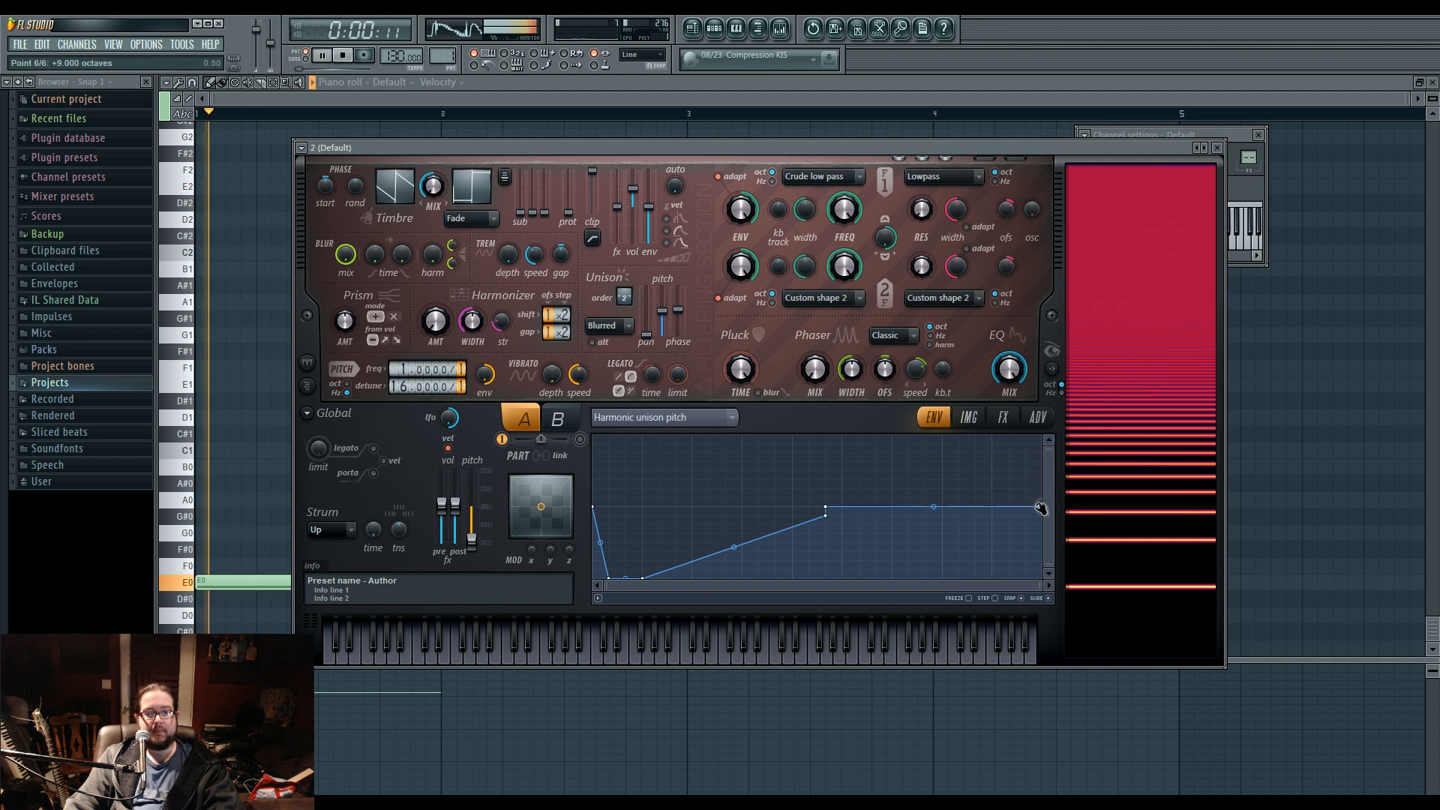
pyautogui.rightClick(941, 525)
pyautogui.moveTo(828, 514); pyautogui.dragTo(676, 507)
pyautogui.moveTo(794, 528); pyautogui.dragTo(760, 470)
pyautogui.press('space')
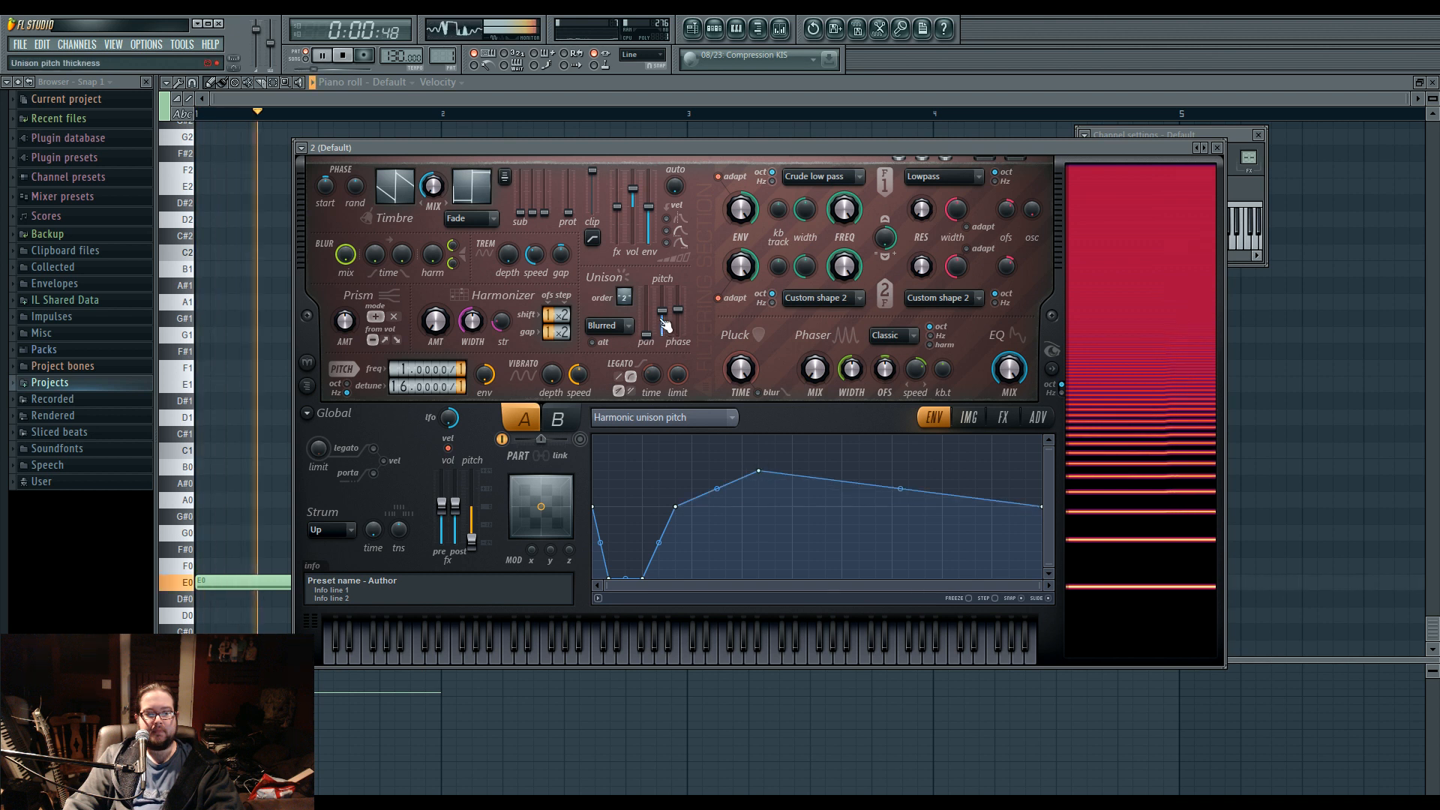
# Give the unison pitch thickness an envelope that falls steeply from maximum to minimum, and check it in playback.
pyautogui.rightClick(663, 314)
pyautogui.click(716, 352)
pyautogui.rightClick(639, 551)
pyautogui.press('space')
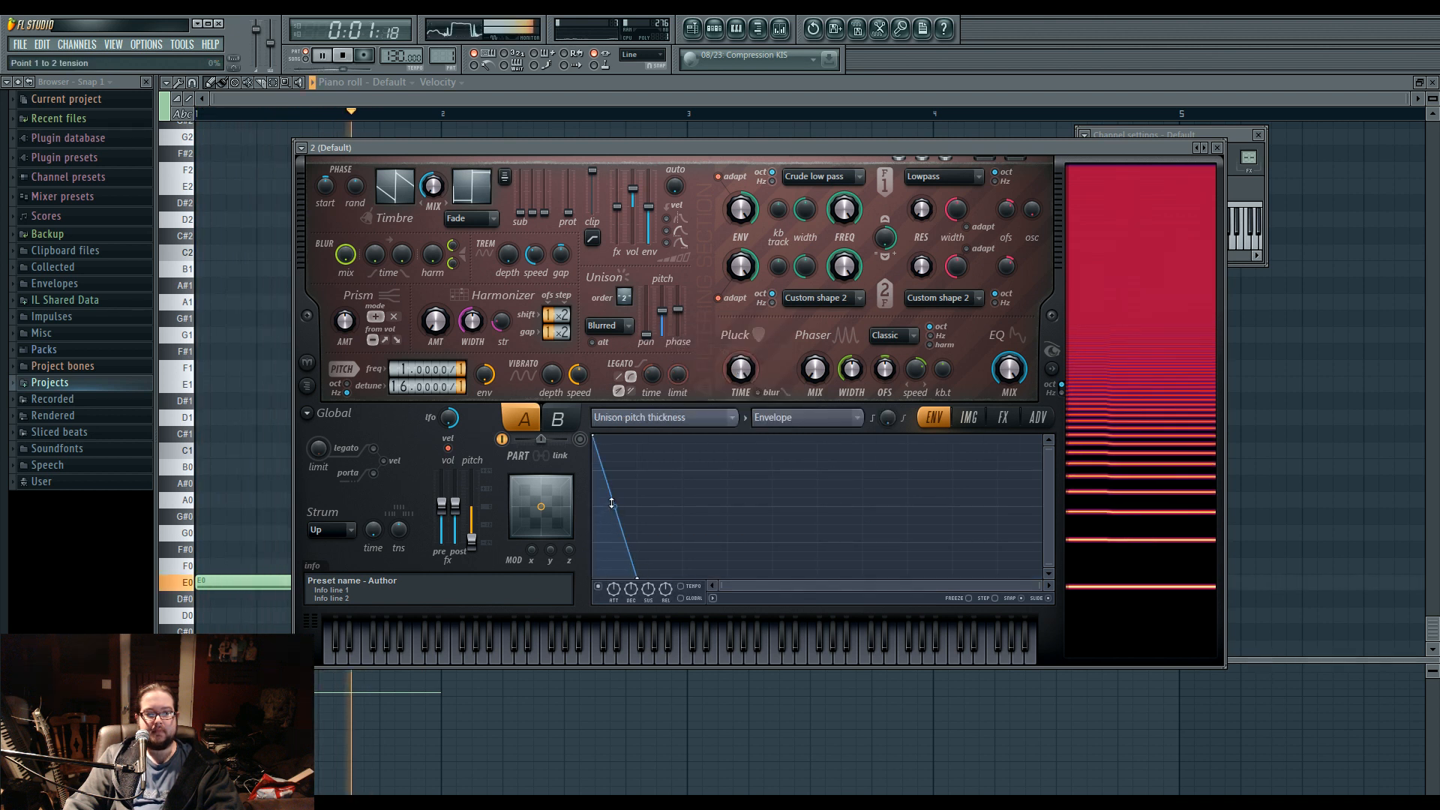
pyautogui.press('space')
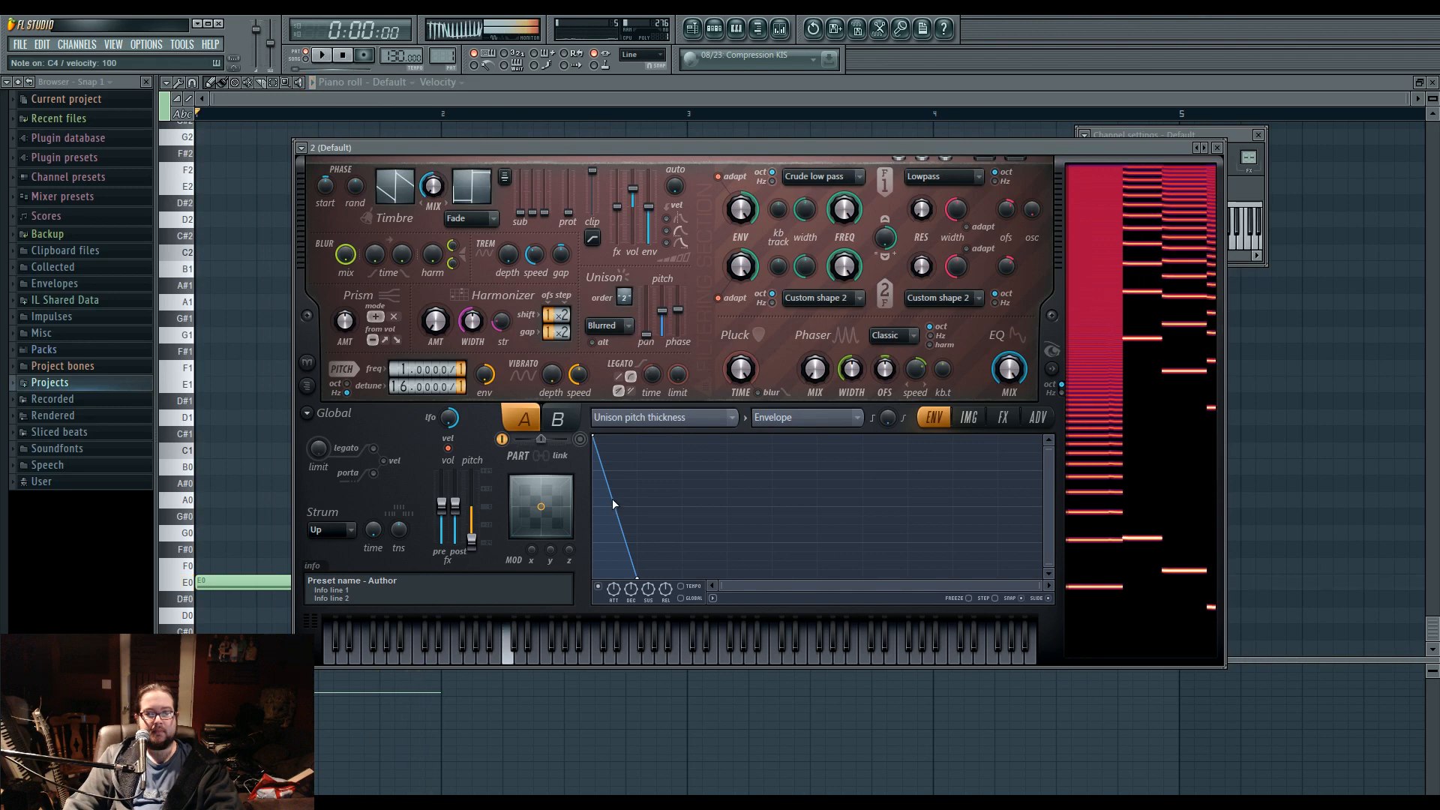
# Move the one-bar E0 note up to F5 while the pattern plays.
pyautogui.press('space')
pyautogui.moveTo(239, 580); pyautogui.dragTo(234, 124)
pyautogui.moveTo(233, 238); pyautogui.dragTo(241, 312)
pyautogui.scroll(3, 239, 330)
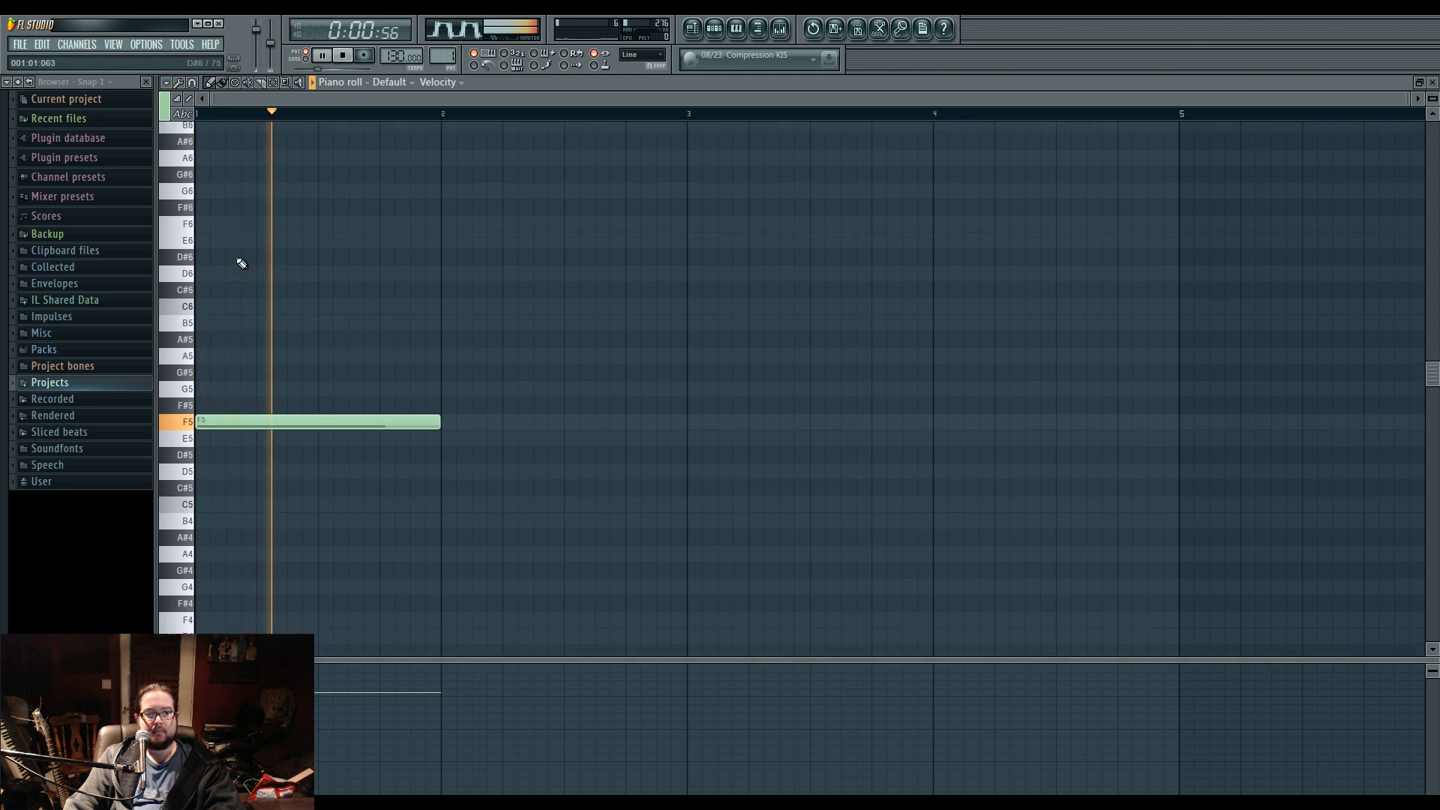
# Replace the F5 note with a one-bar F#6 note, play it, and clear it from the pattern.
pyautogui.press('space')
pyautogui.click(203, 208)
pyautogui.press('space')
pyautogui.rightClick(248, 421)
pyautogui.press('space')
pyautogui.press('space')
pyautogui.press('space')
pyautogui.rightClick(255, 208)
# Reopen the Default channel's Harmor and load the Ultra low 1 preset.
pyautogui.press('F6')
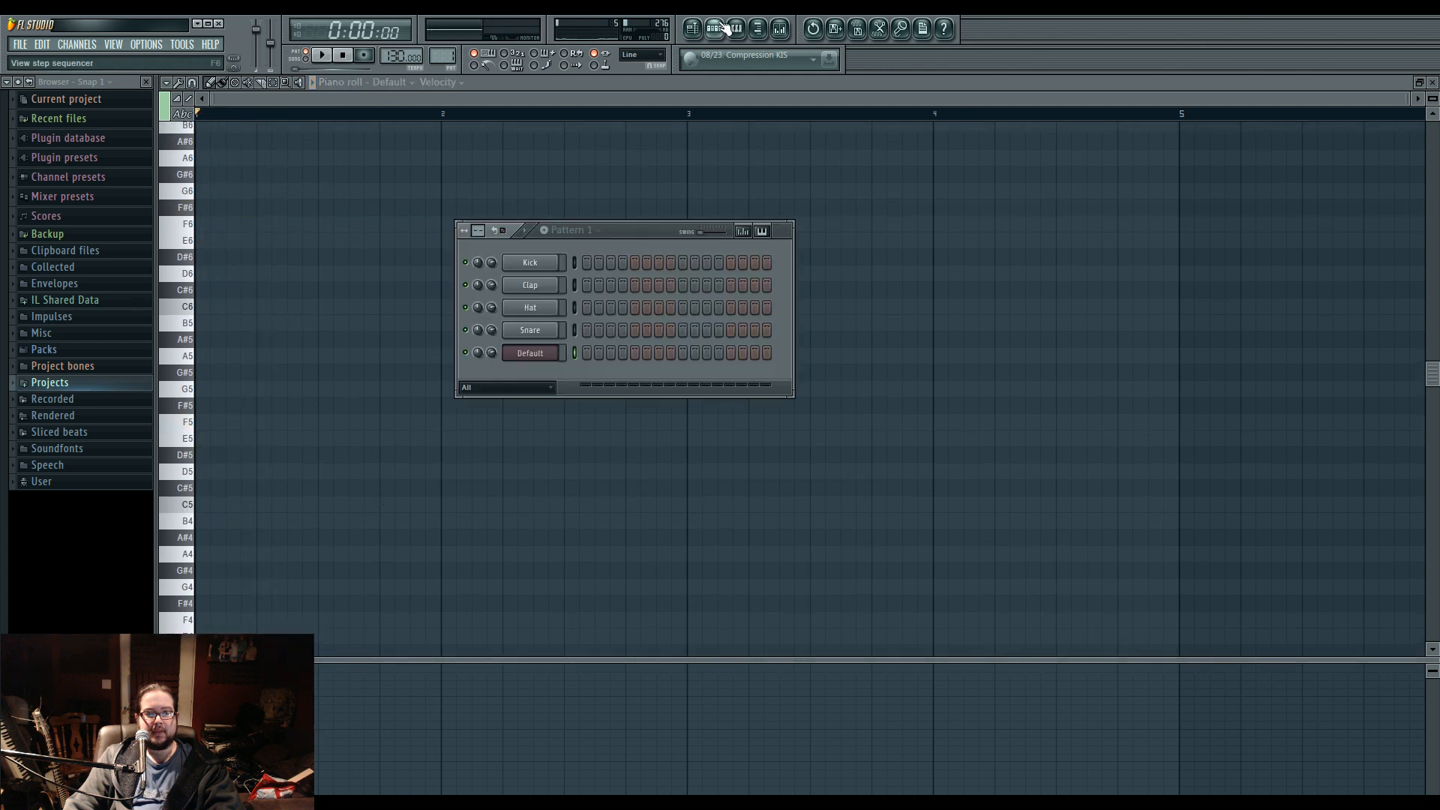
pyautogui.click(553, 340)
pyautogui.click(301, 148)
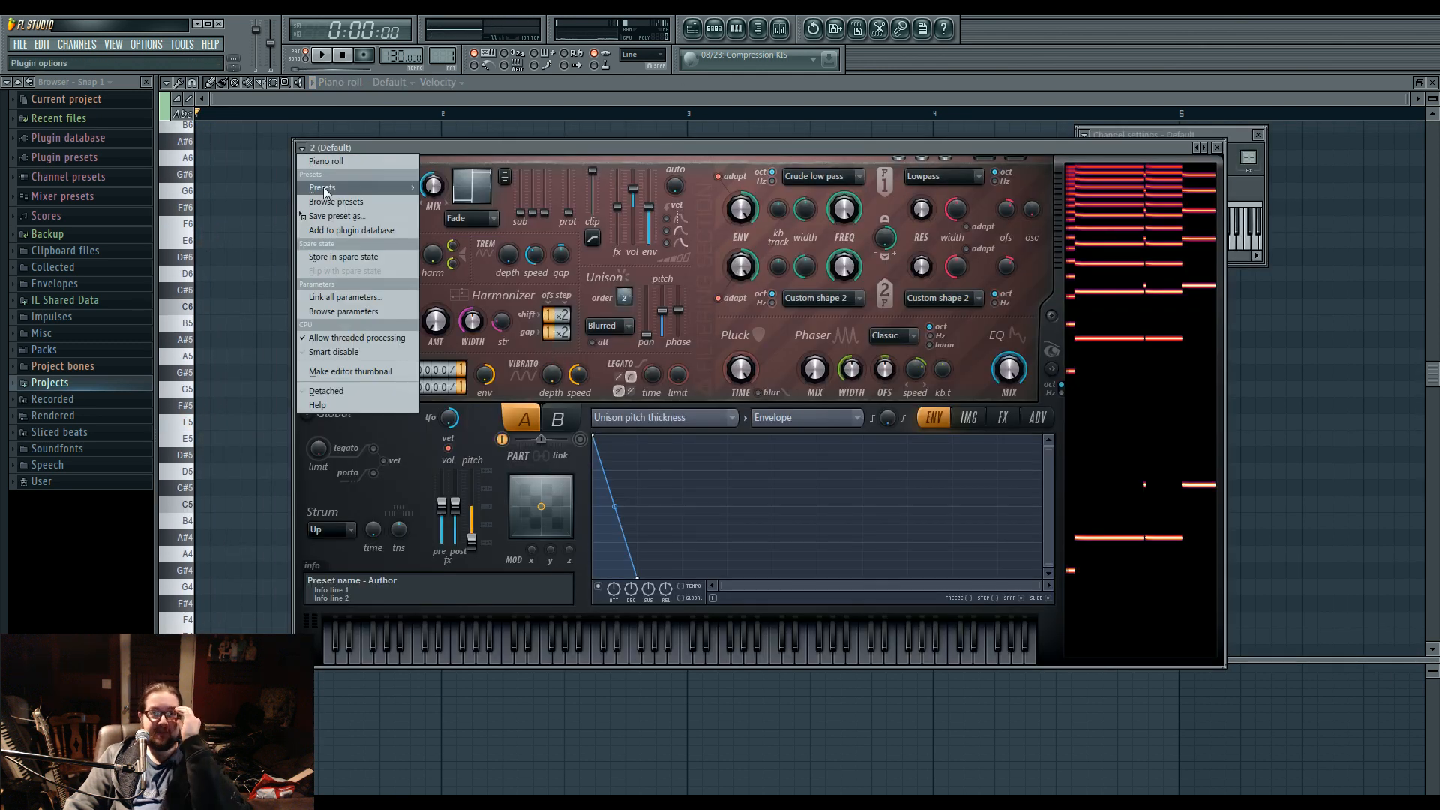
pyautogui.moveTo(390, 187)
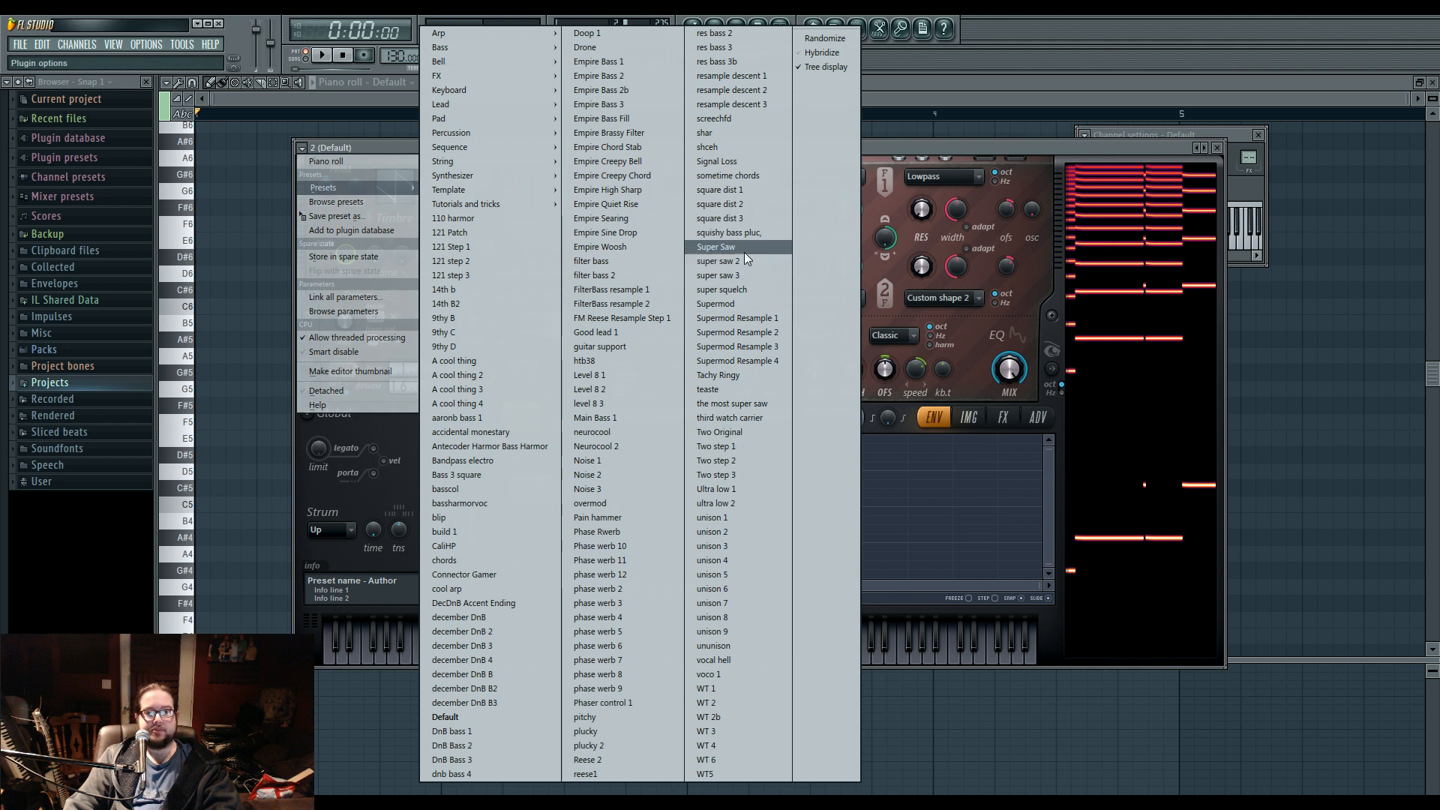
pyautogui.click(751, 488)
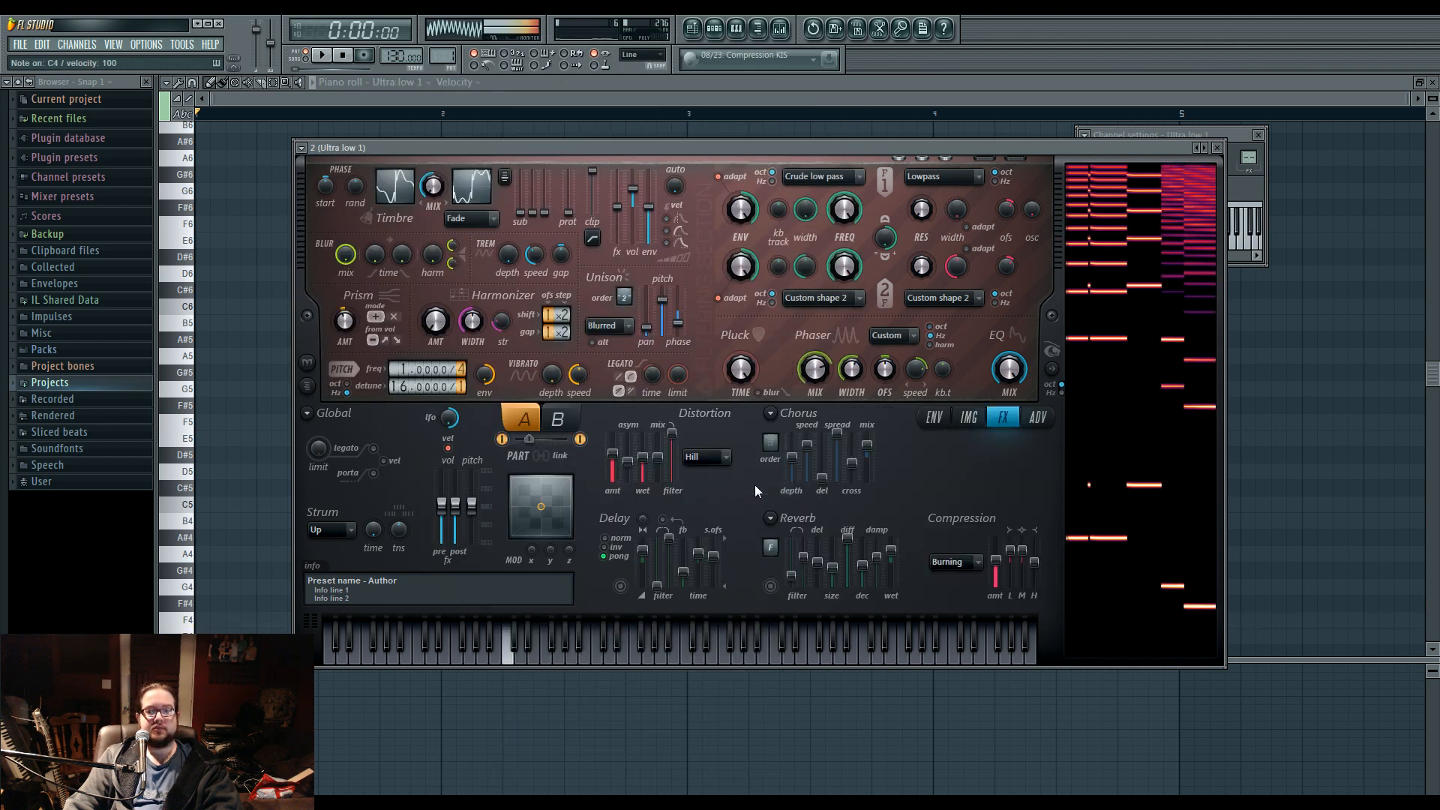
# Return to the Ultra low 1 piano roll and audition the low keys around D1.
pyautogui.rightClick(264, 411)
pyautogui.scroll(-5, 273, 429)
pyautogui.scroll(-4, 248, 430)
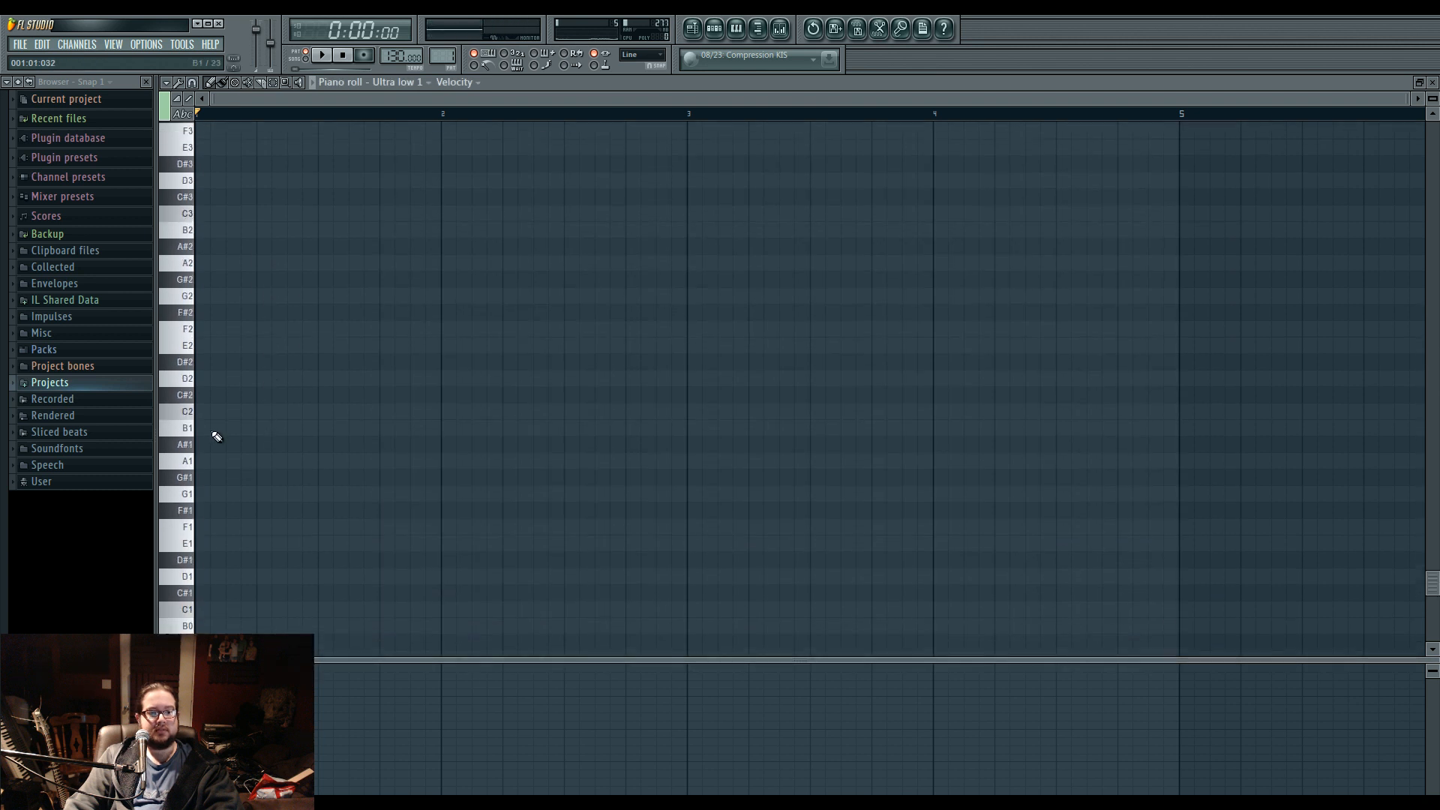
pyautogui.click(191, 579)
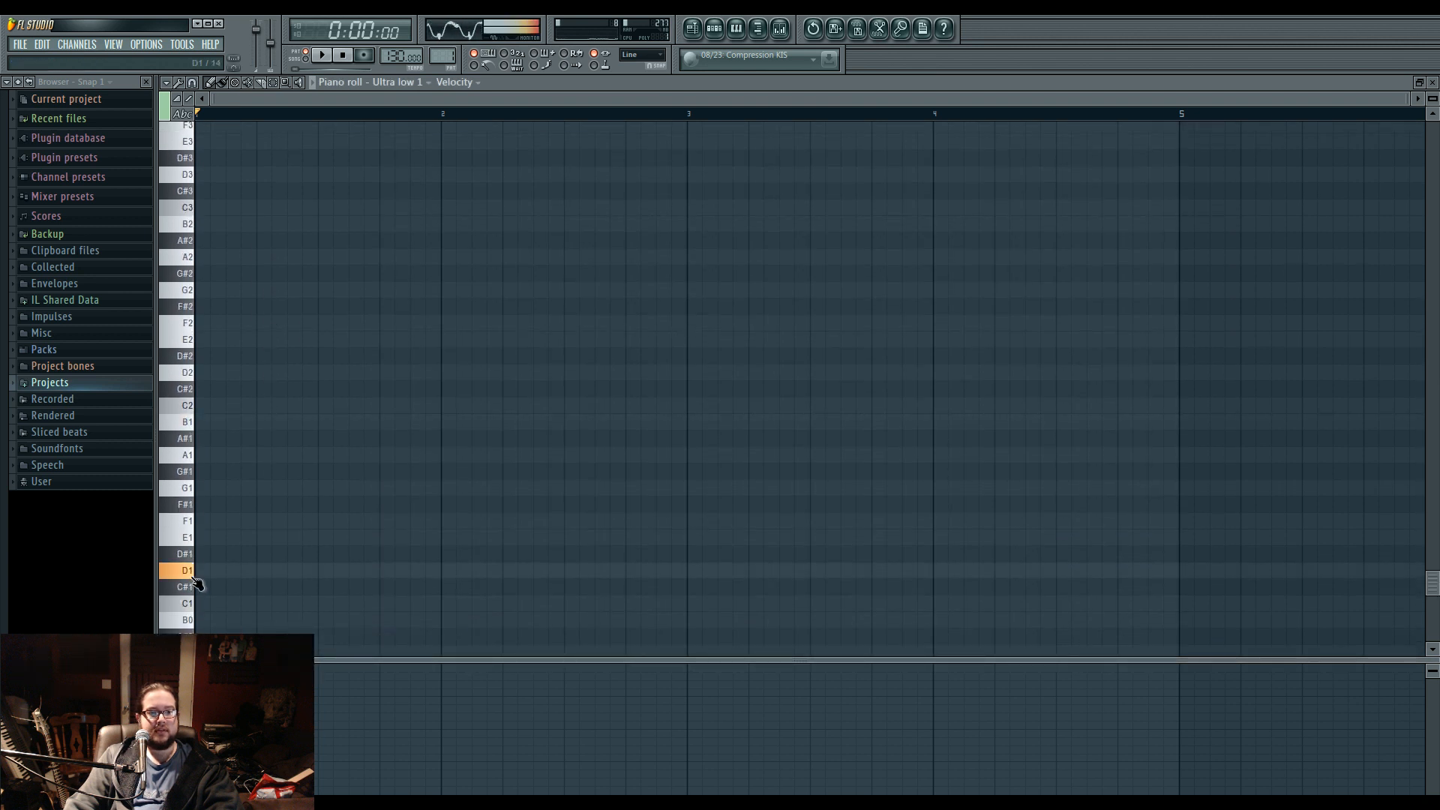
# Try one-bar notes at F1, C1 and A#0, audition the E0 key, and delete the trial notes.
pyautogui.click(200, 518)
pyautogui.rightClick(200, 519)
pyautogui.moveTo(200, 587); pyautogui.dragTo(198, 602)
pyautogui.click(203, 634)
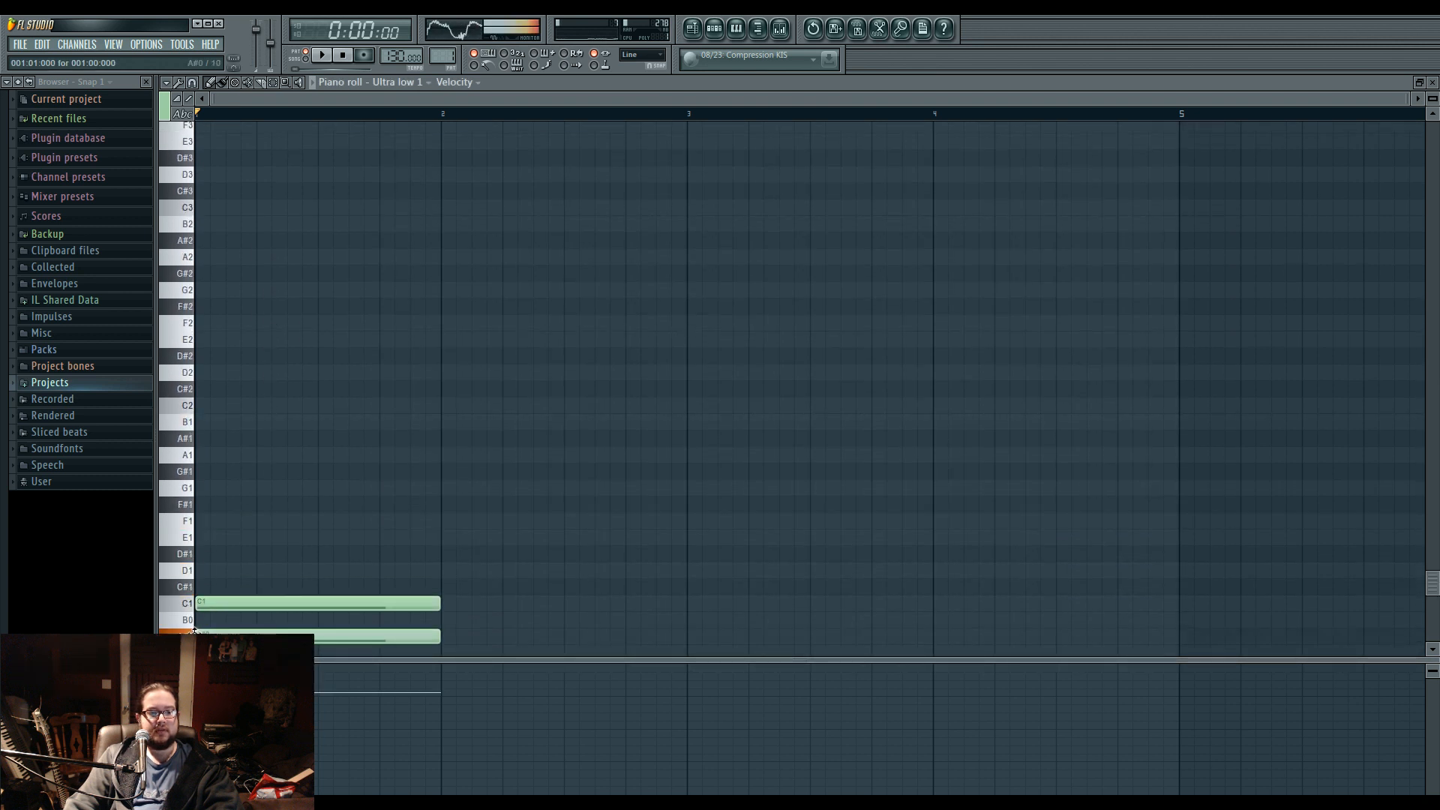
pyautogui.rightClick(232, 604)
pyautogui.scroll(-3, 229, 600)
pyautogui.click(191, 585)
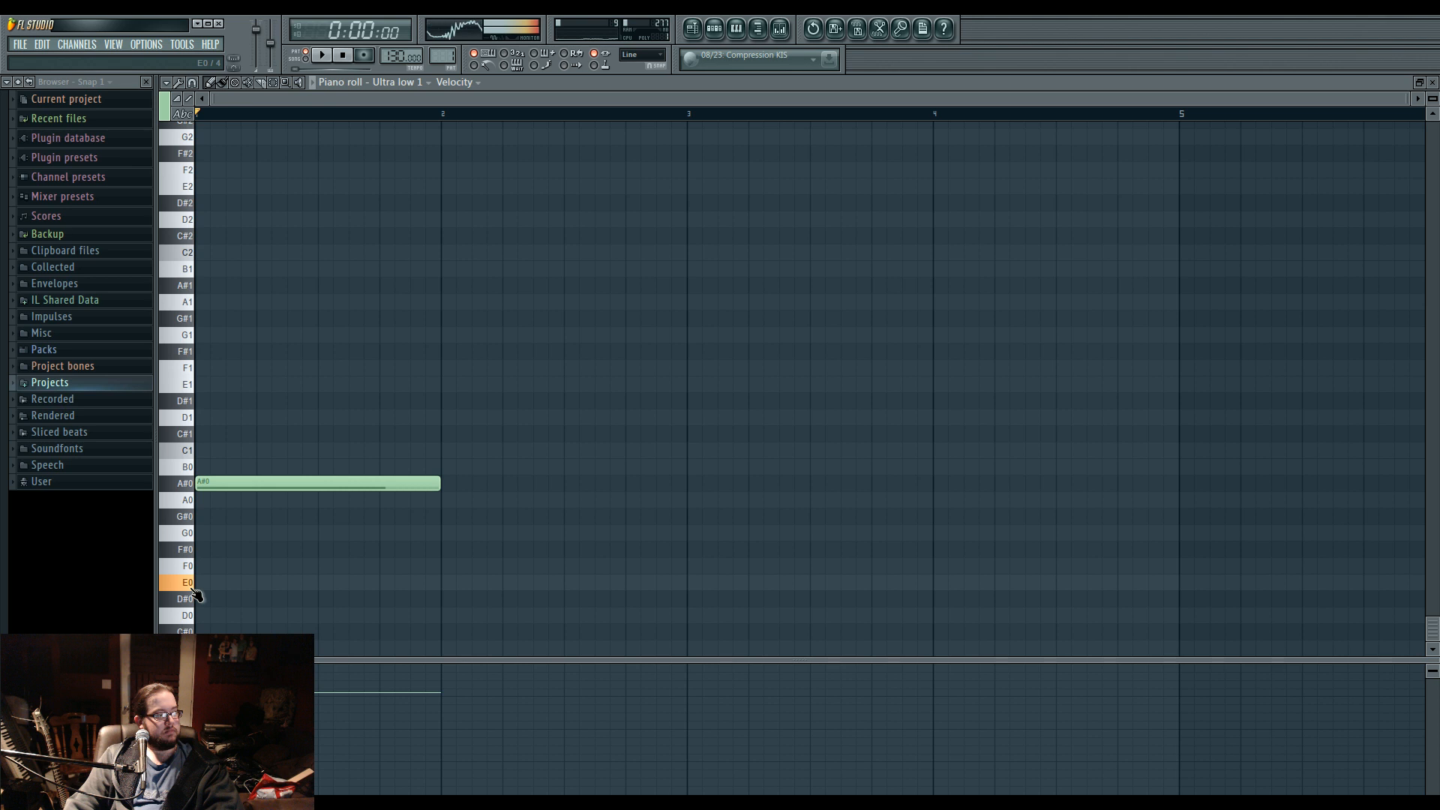
pyautogui.rightClick(352, 484)
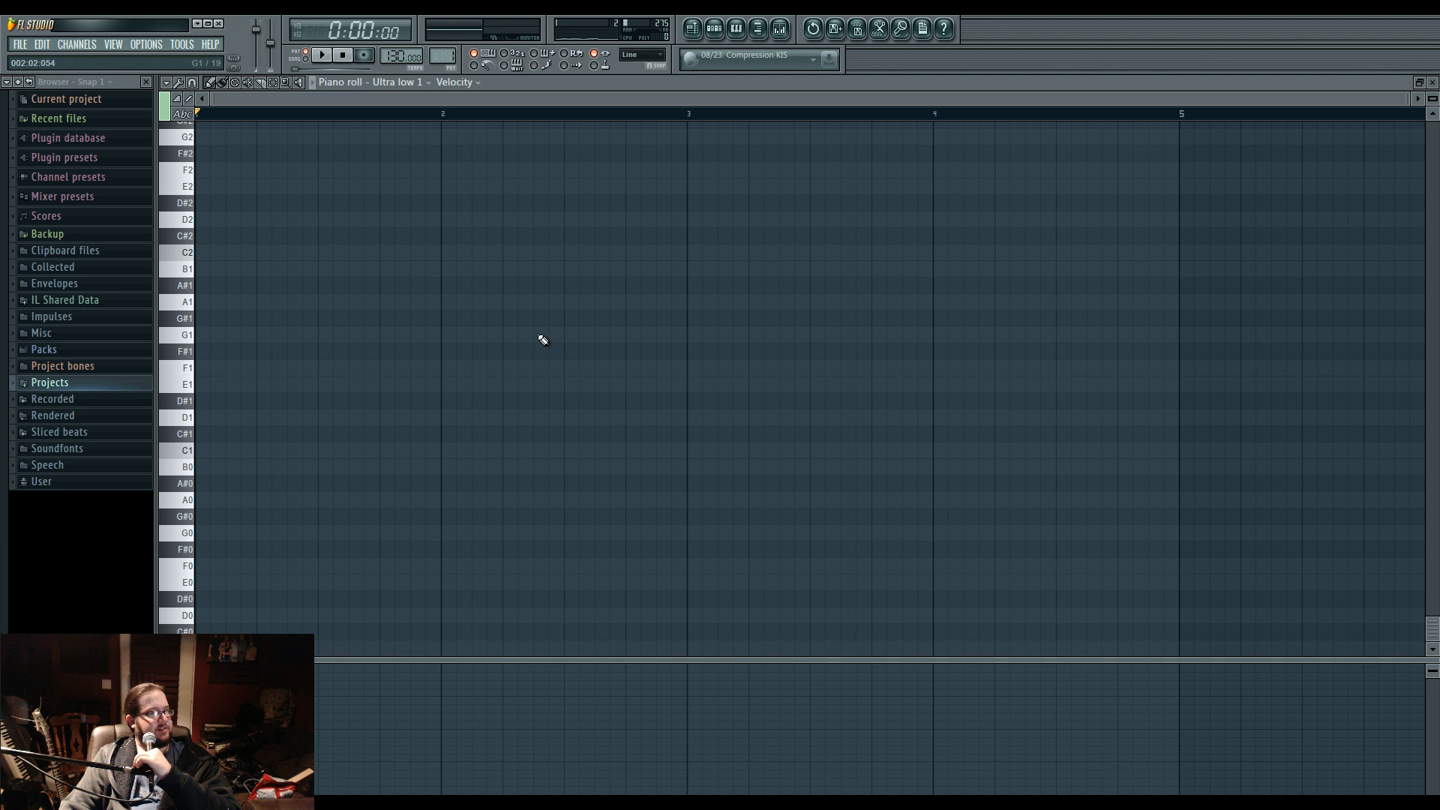
# Show the step sequencer and delete the Kick, Clap, Hat and Snare channels, keeping only Ultra low 1.
pyautogui.click(722, 34)
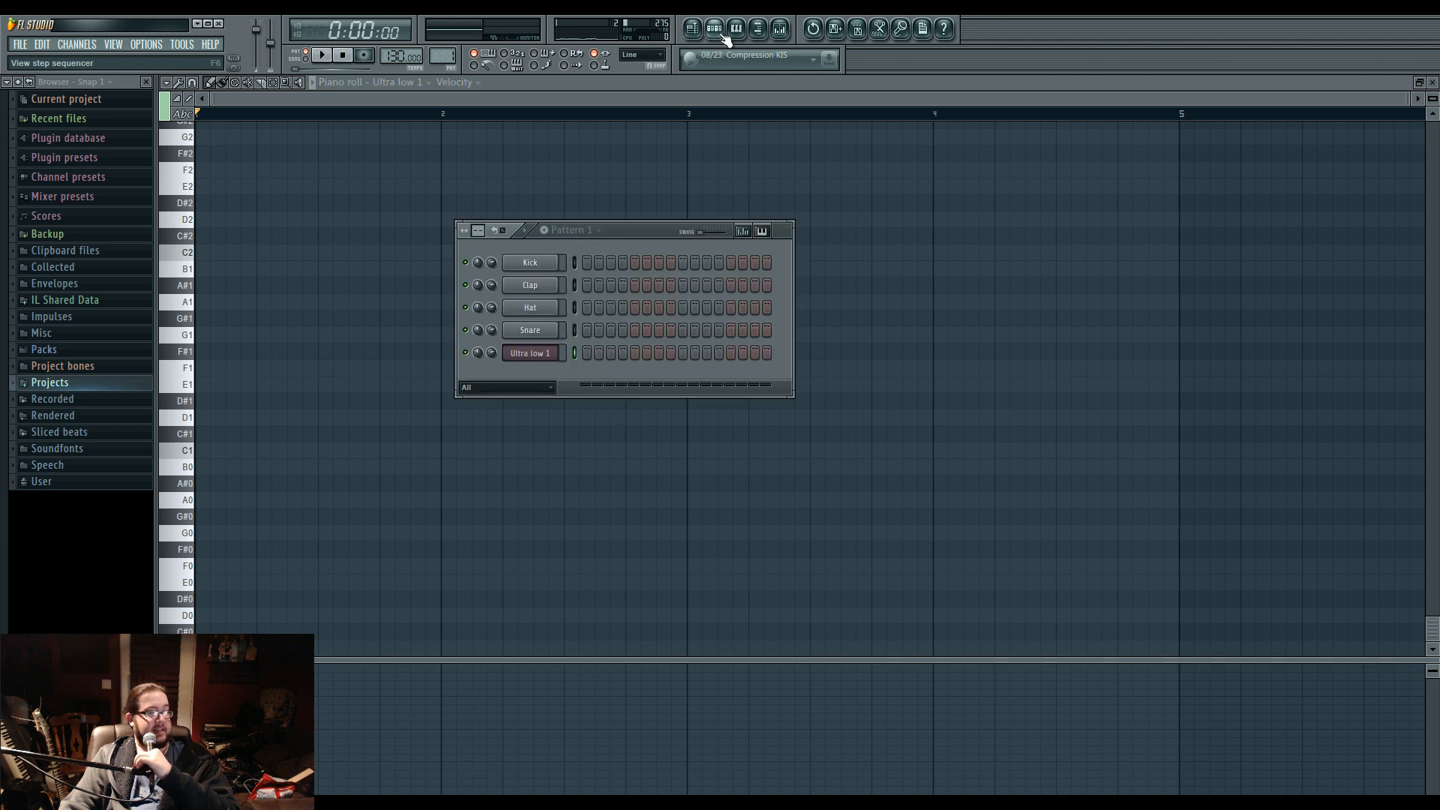
pyautogui.moveTo(643, 237); pyautogui.dragTo(636, 222)
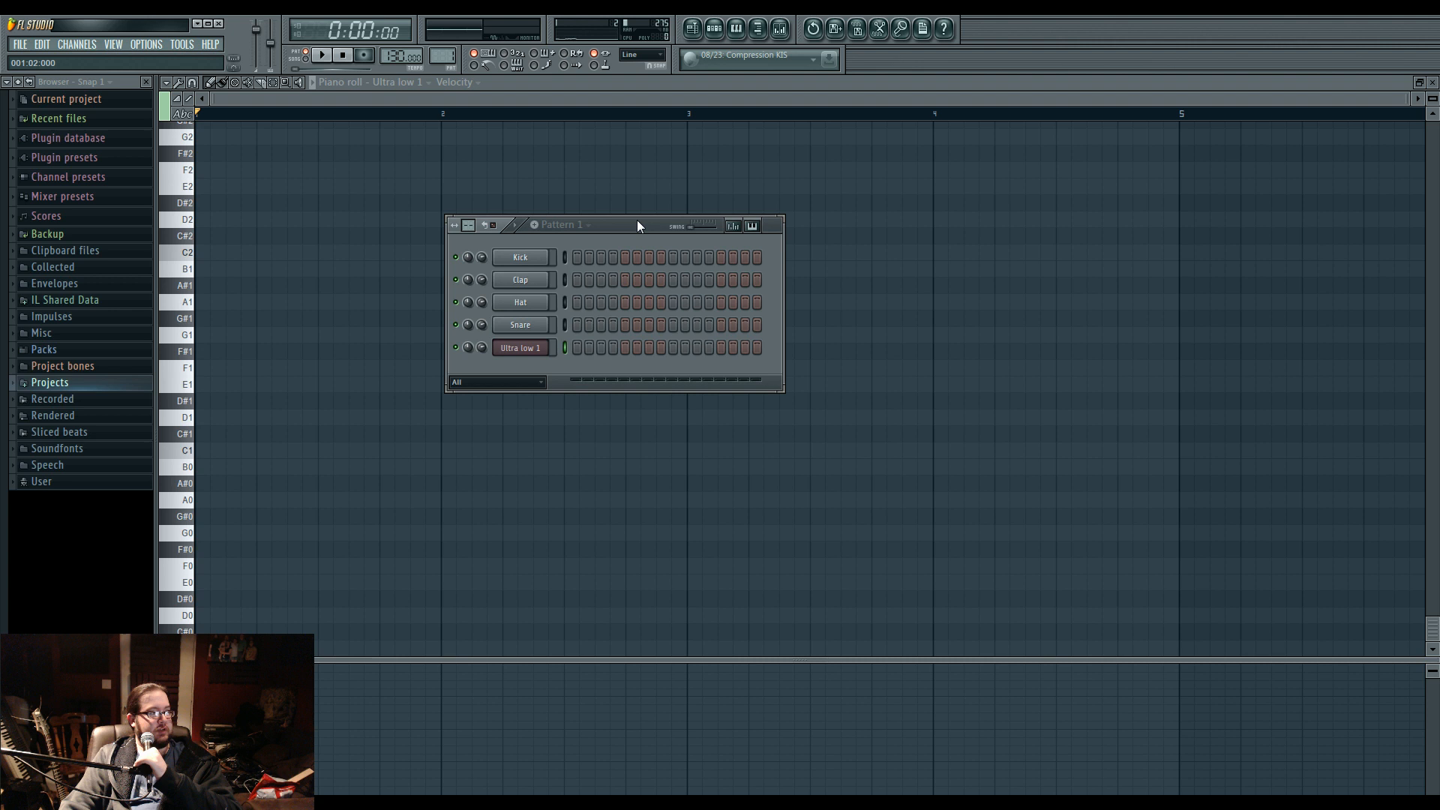
pyautogui.moveTo(637, 220); pyautogui.dragTo(637, 220)
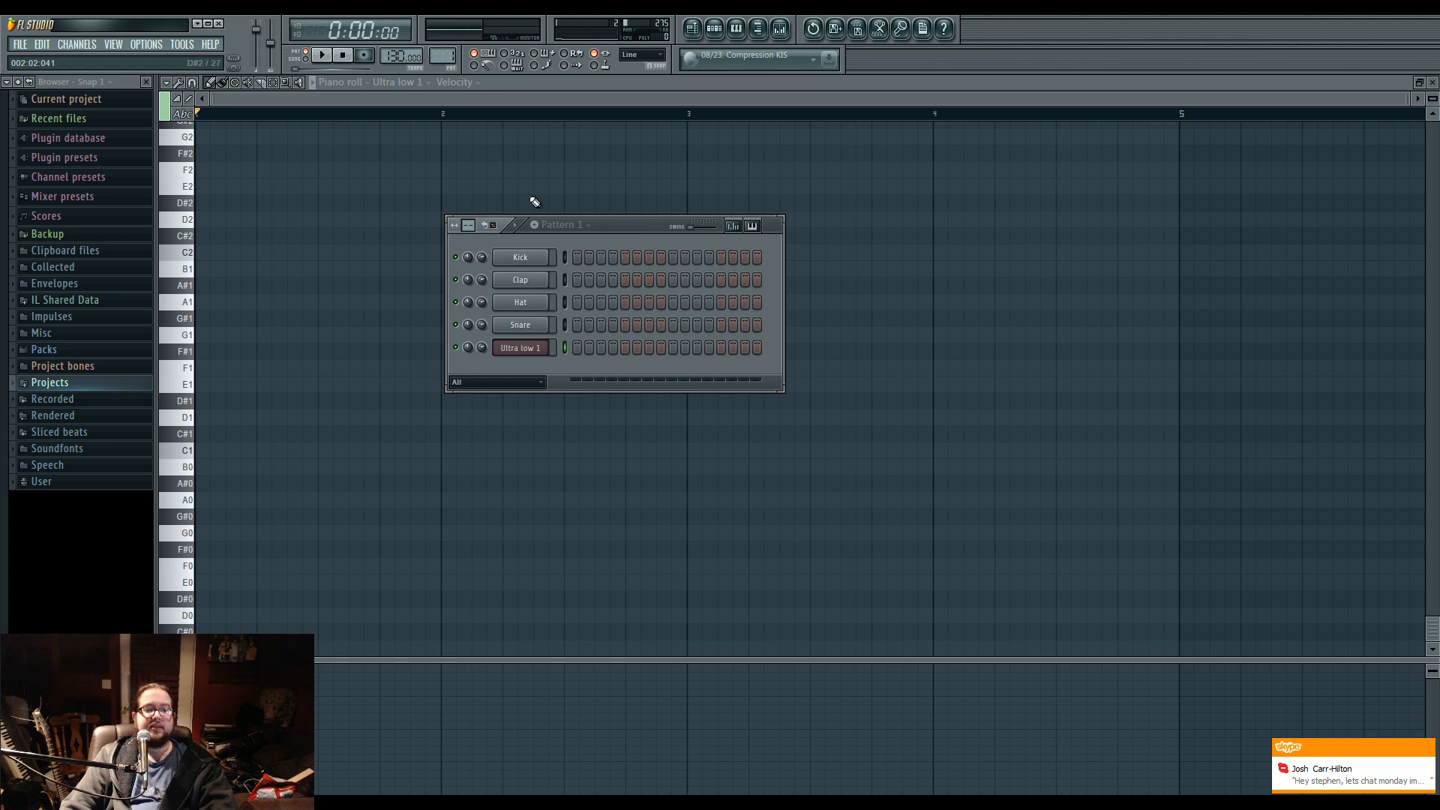
pyautogui.hotkey('alt', 'Delete')
pyautogui.press('Return')
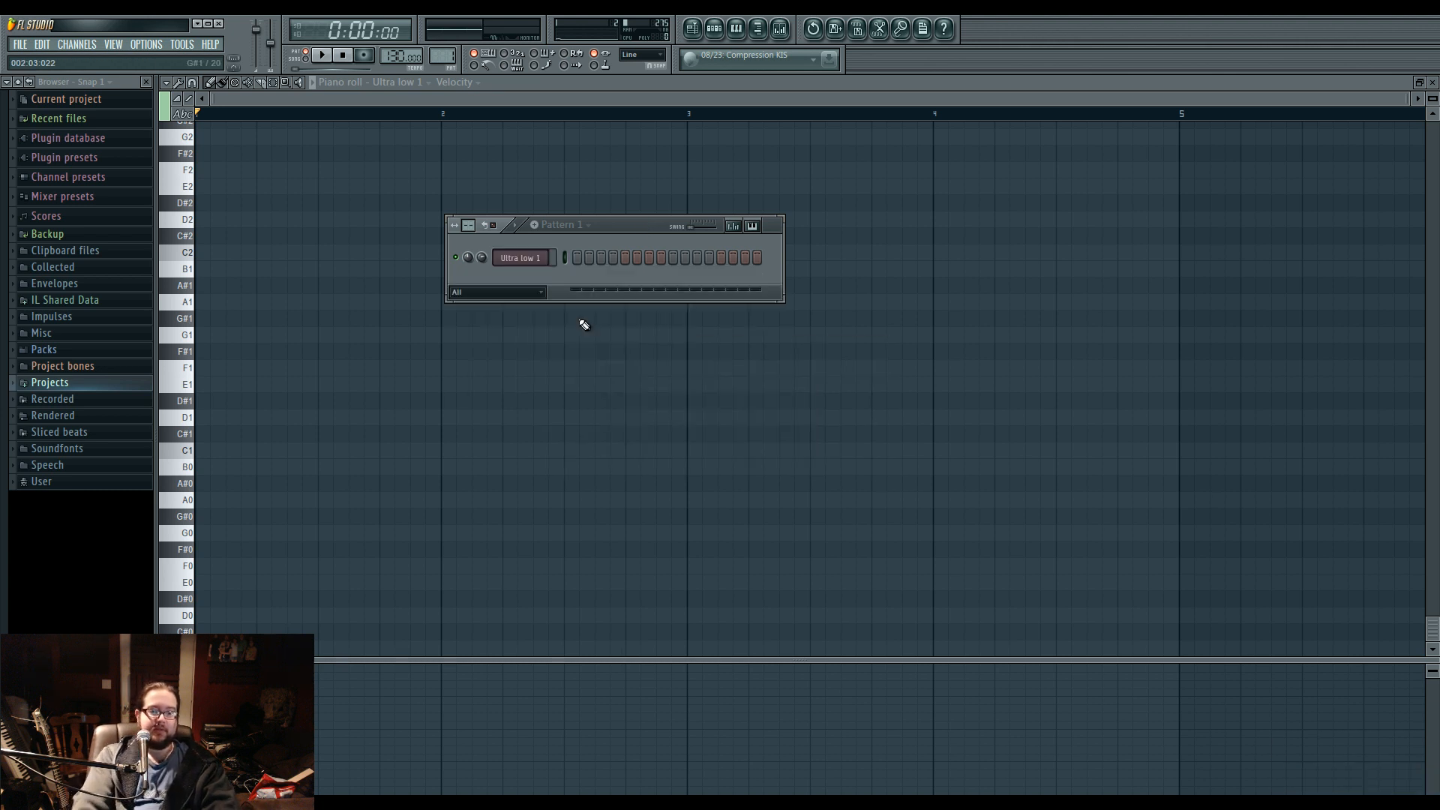
# Open the Ultra low 1 channel's Harmor, load the Good lead 1 preset, and audition it with a few notes.
pyautogui.click(525, 257)
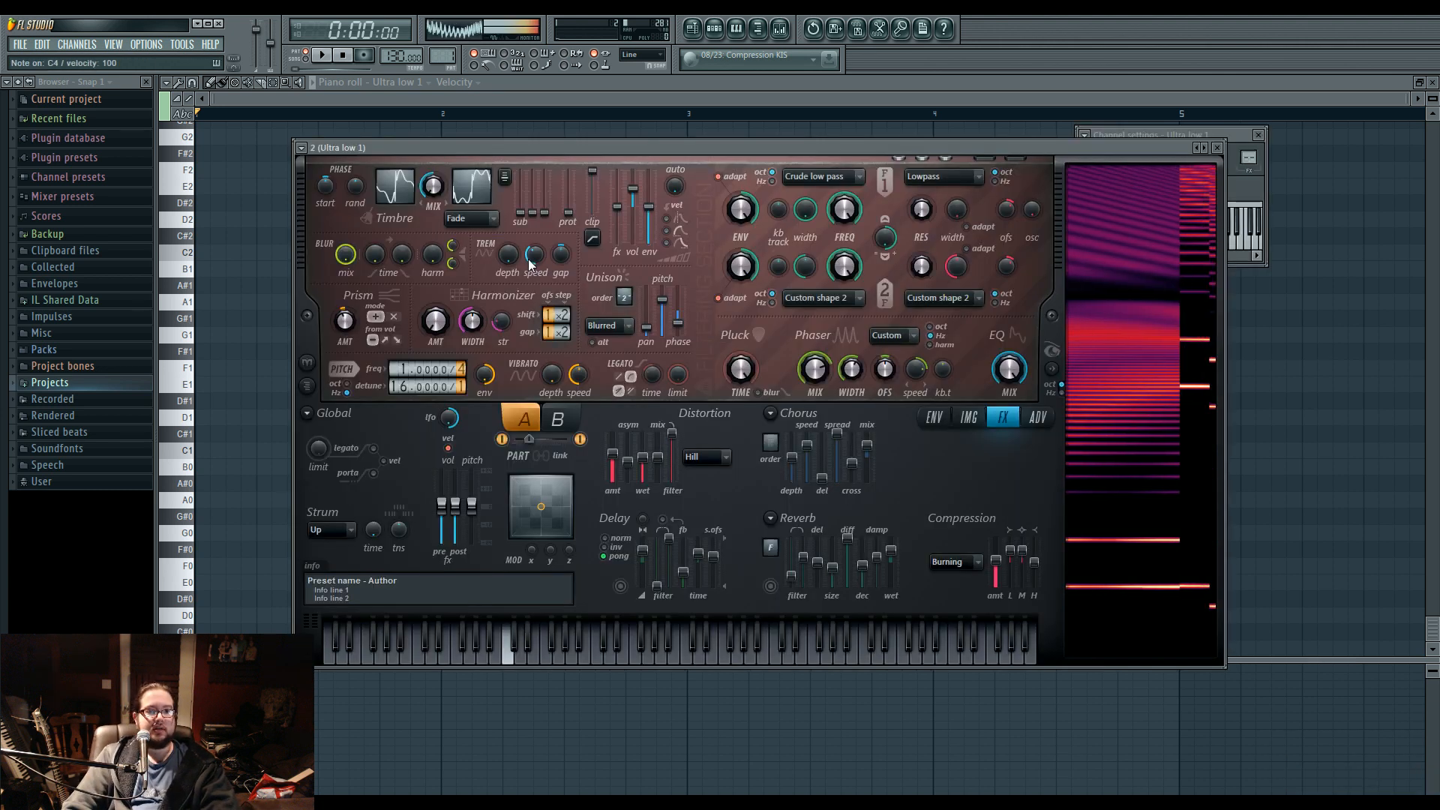
pyautogui.moveTo(595, 147); pyautogui.dragTo(524, 159)
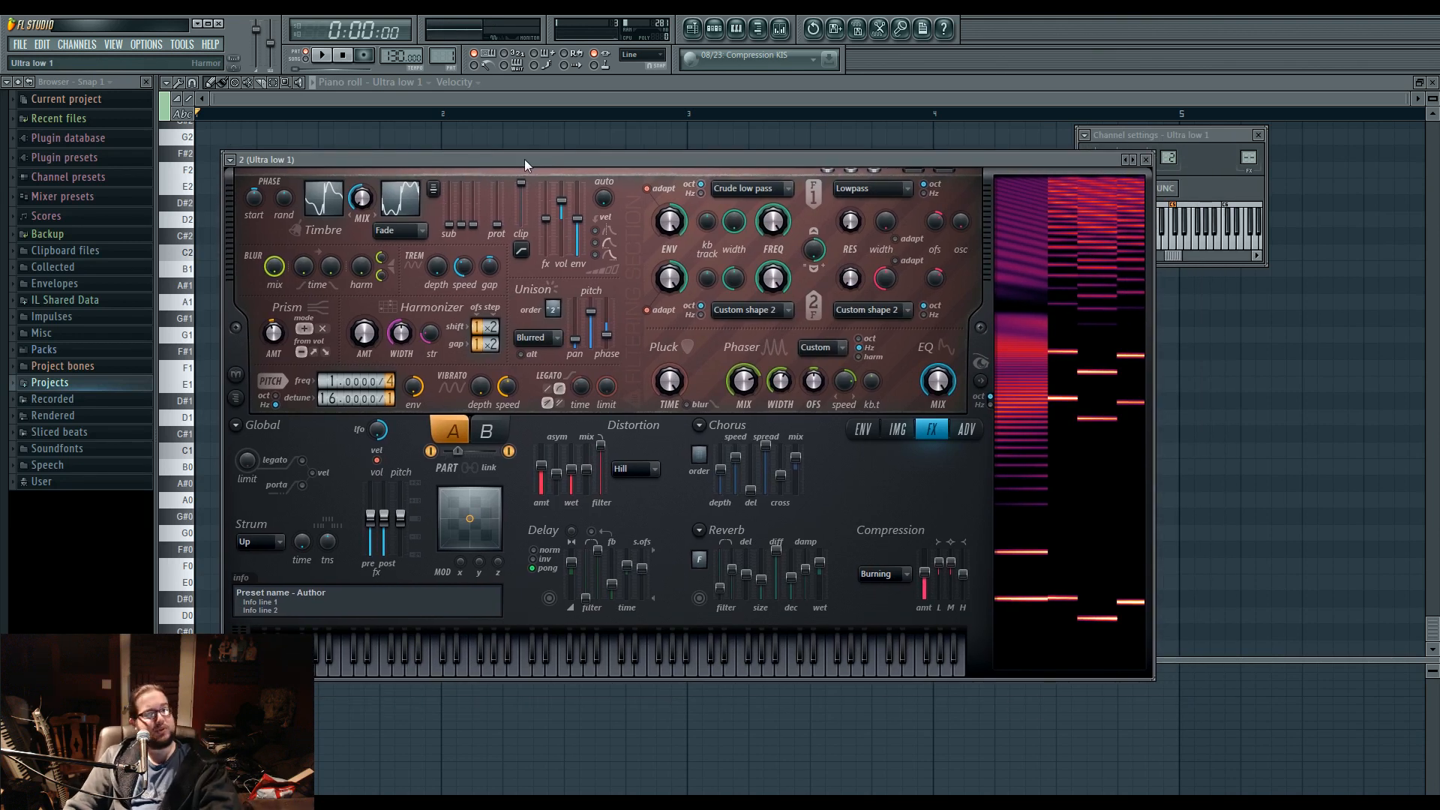
pyautogui.click(230, 159)
pyautogui.moveTo(286, 200)
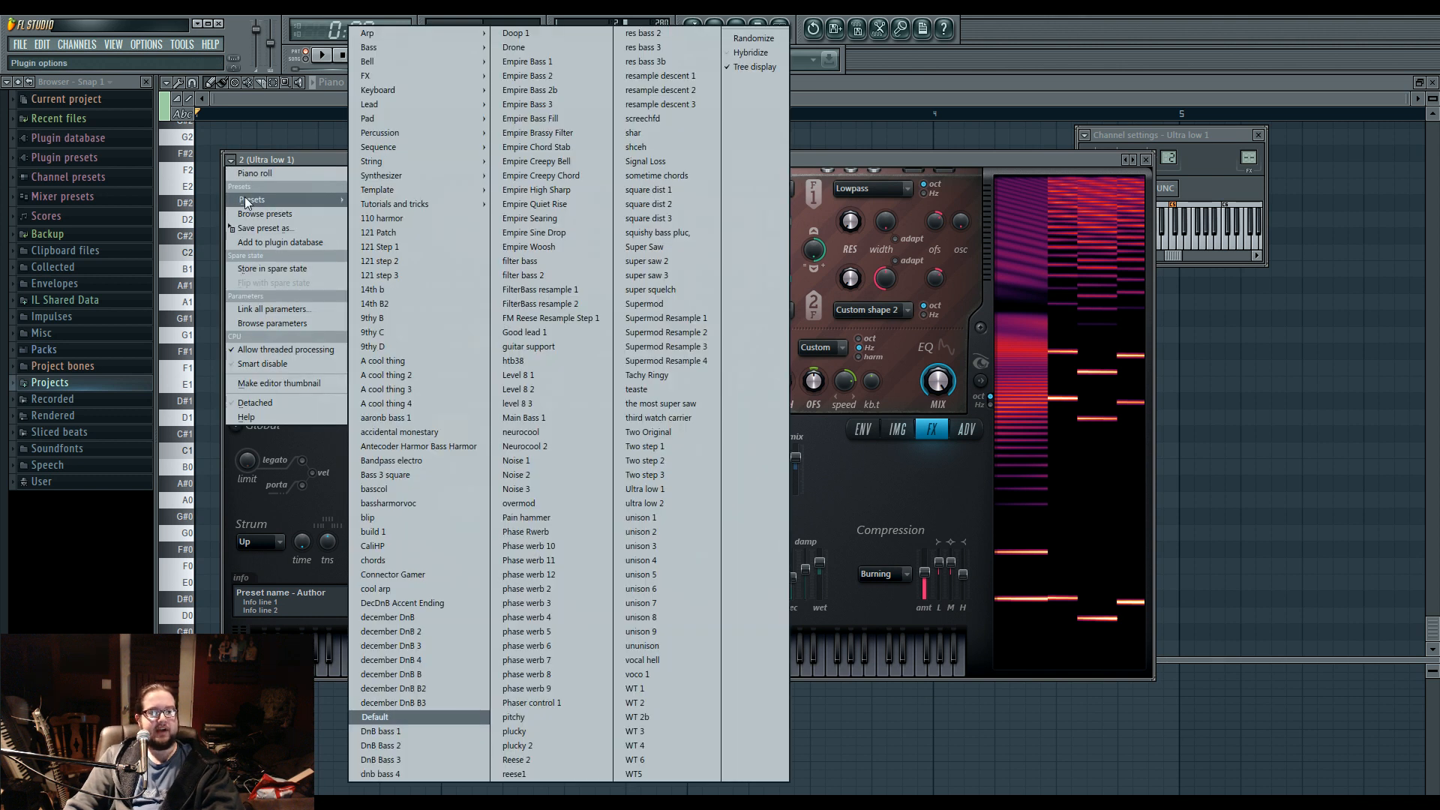
pyautogui.click(585, 334)
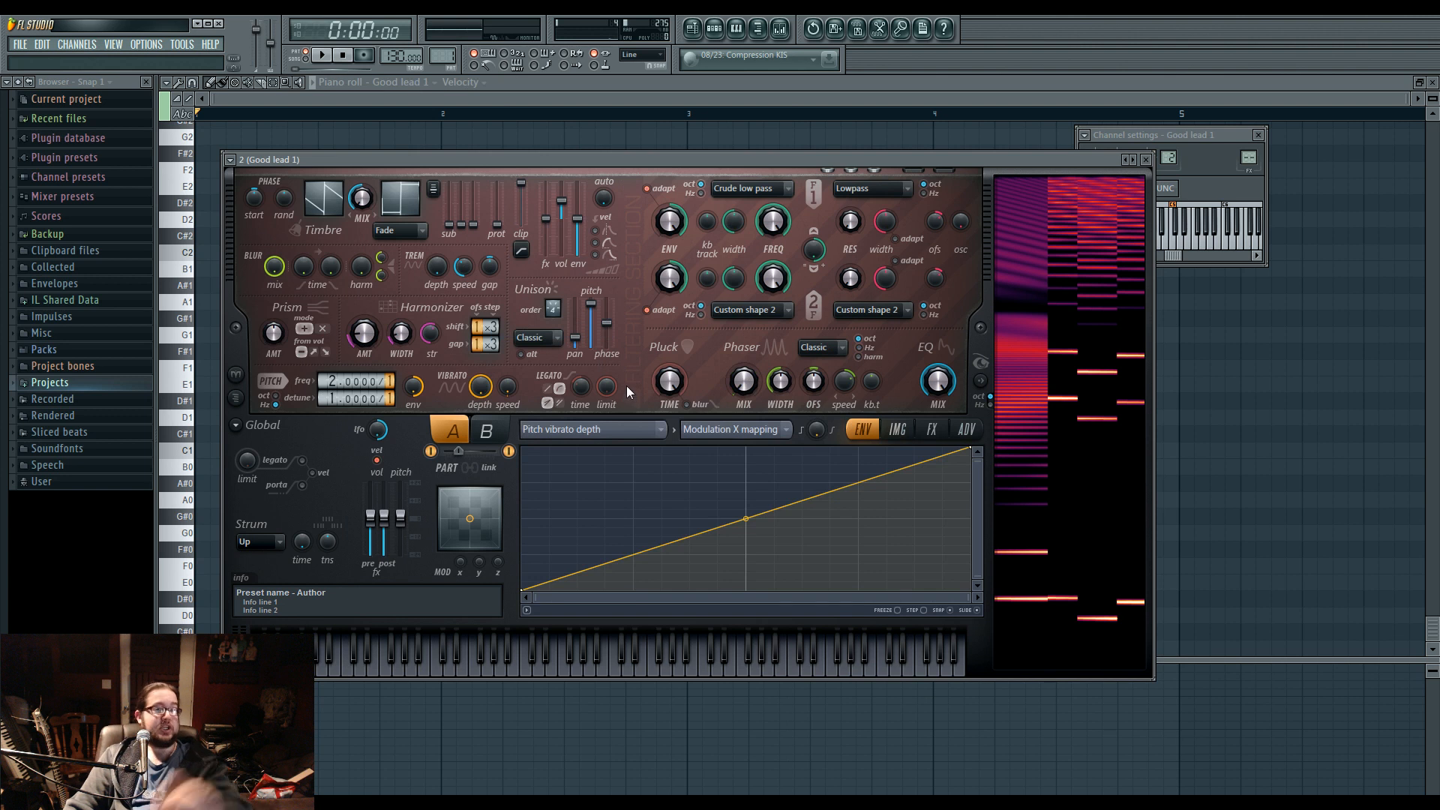
pyautogui.press('b')
pyautogui.press('t')
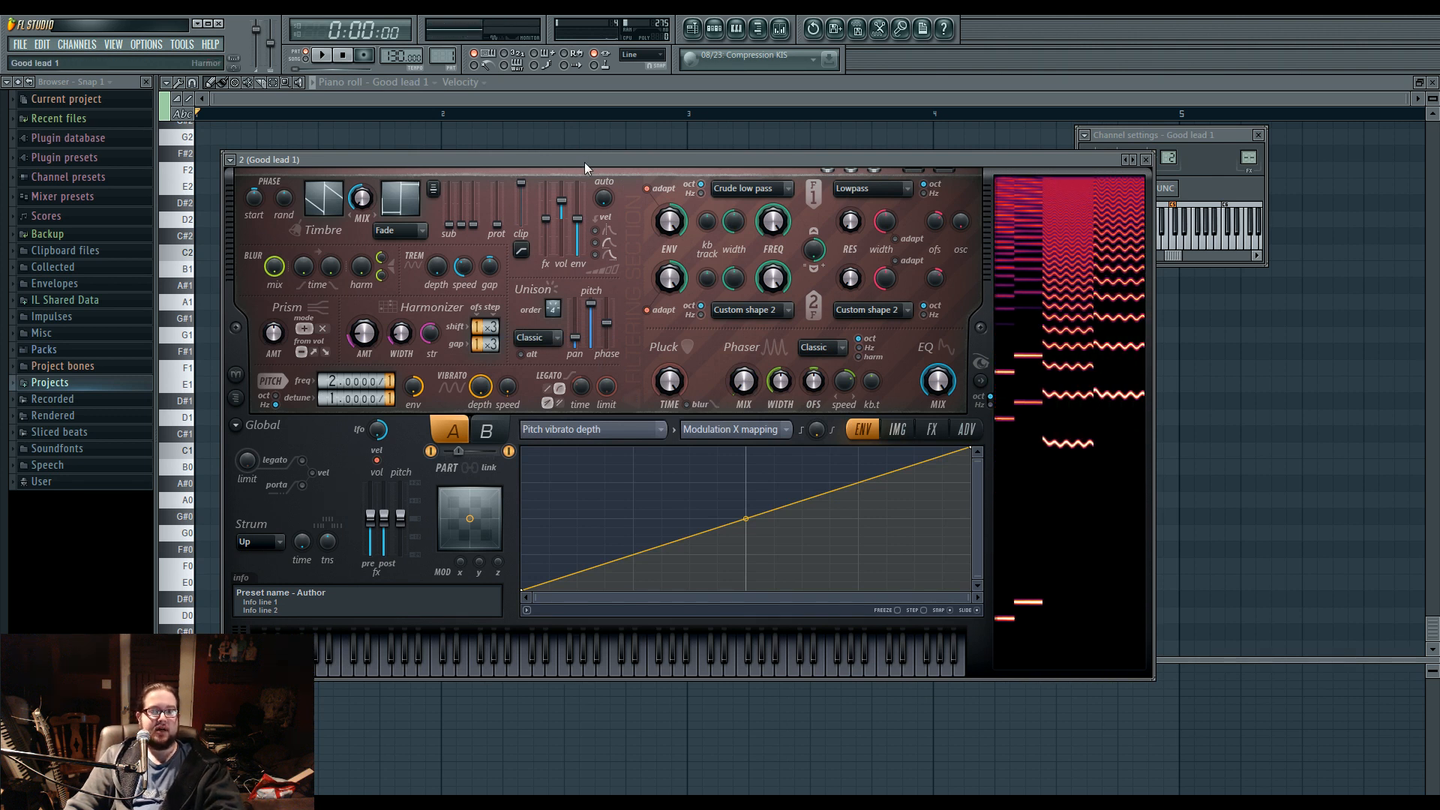
pyautogui.press('u')
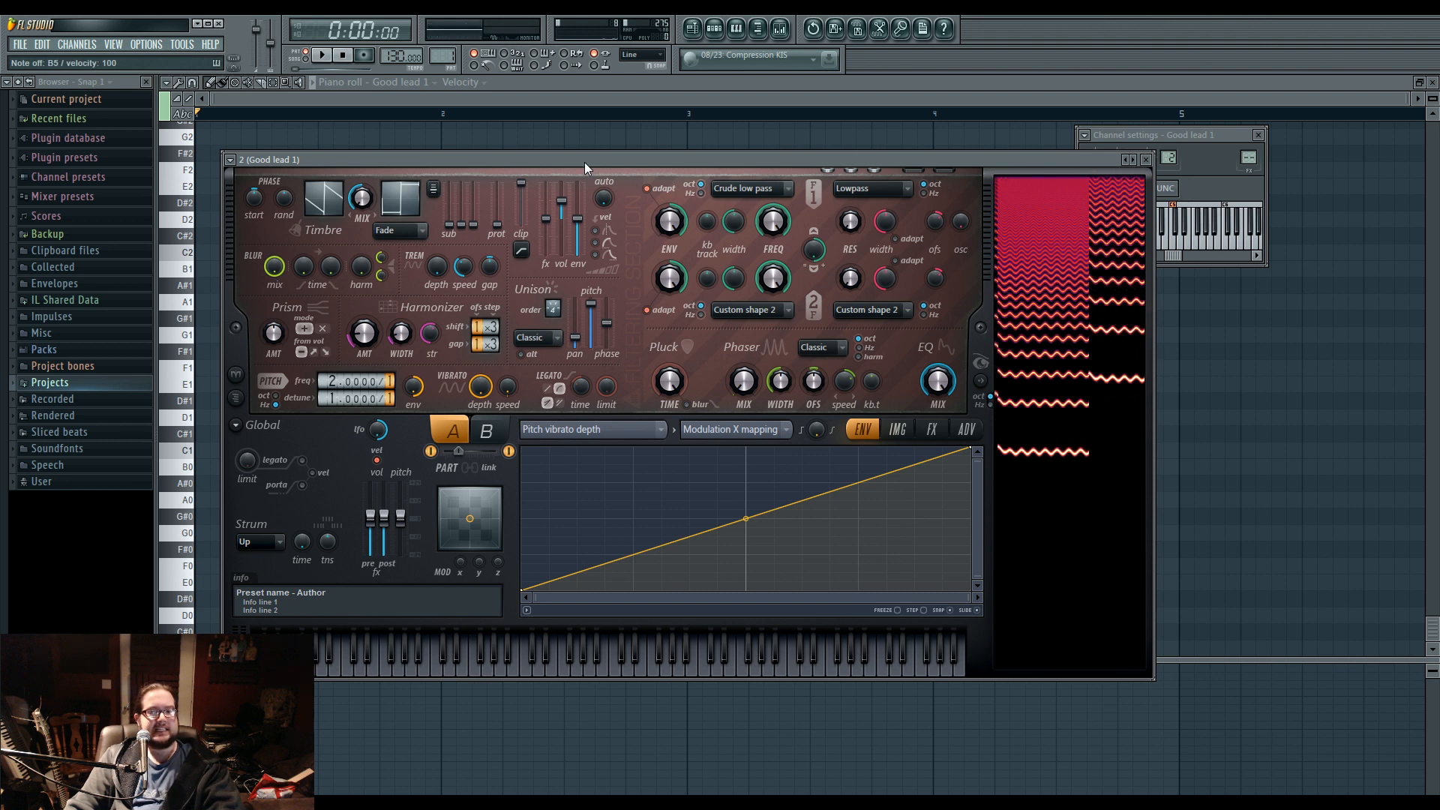
# Play notes on Good lead 1 while examining part A's vibrato depth and part B's pitch, unison and harmonizer settings.
pyautogui.moveTo(483, 387); pyautogui.dragTo(482, 421)
pyautogui.press('y')
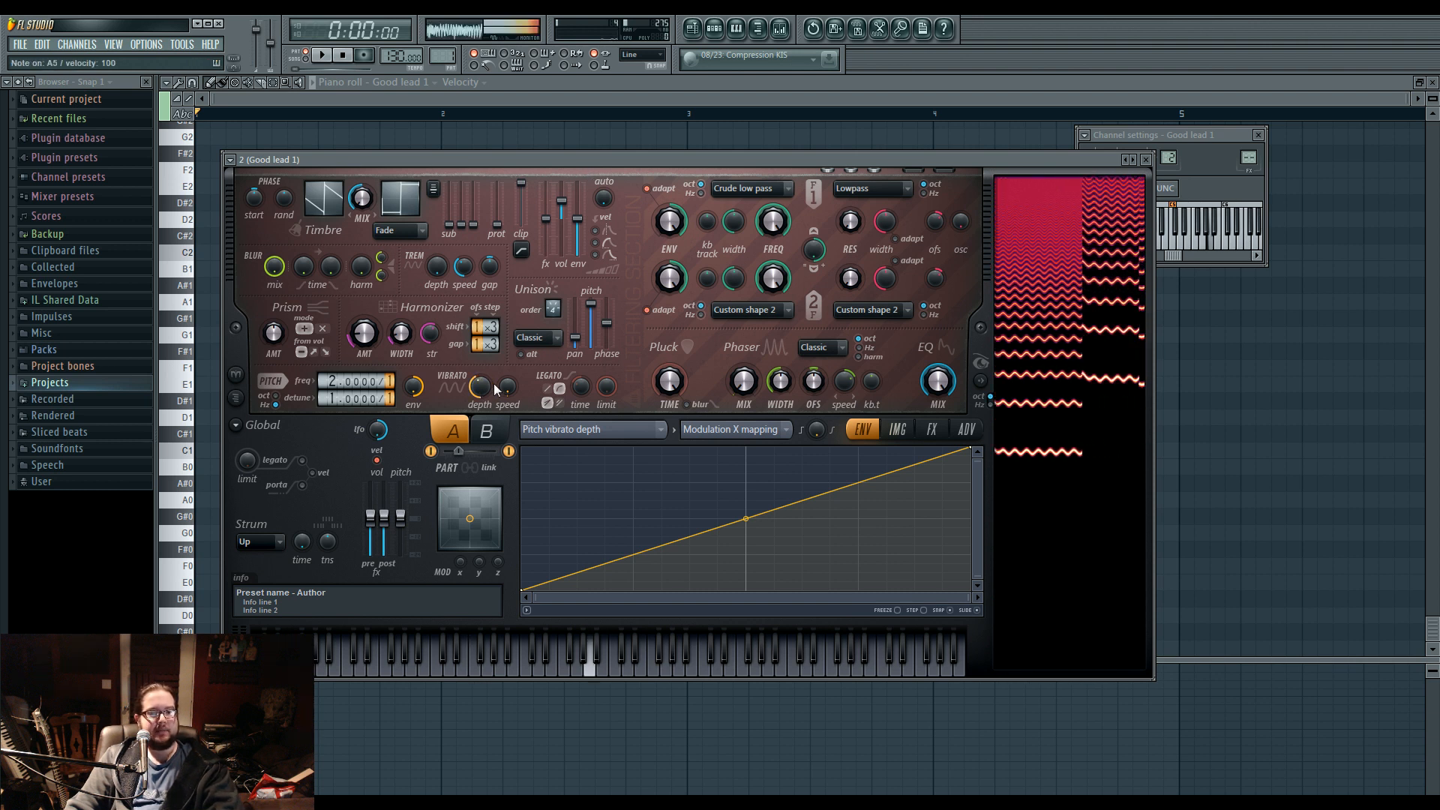
pyautogui.click(497, 431)
pyautogui.press('y')
pyautogui.moveTo(365, 374); pyautogui.dragTo(365, 399)
pyautogui.press('t')
pyautogui.press('r')
pyautogui.press('u')
pyautogui.press('y')
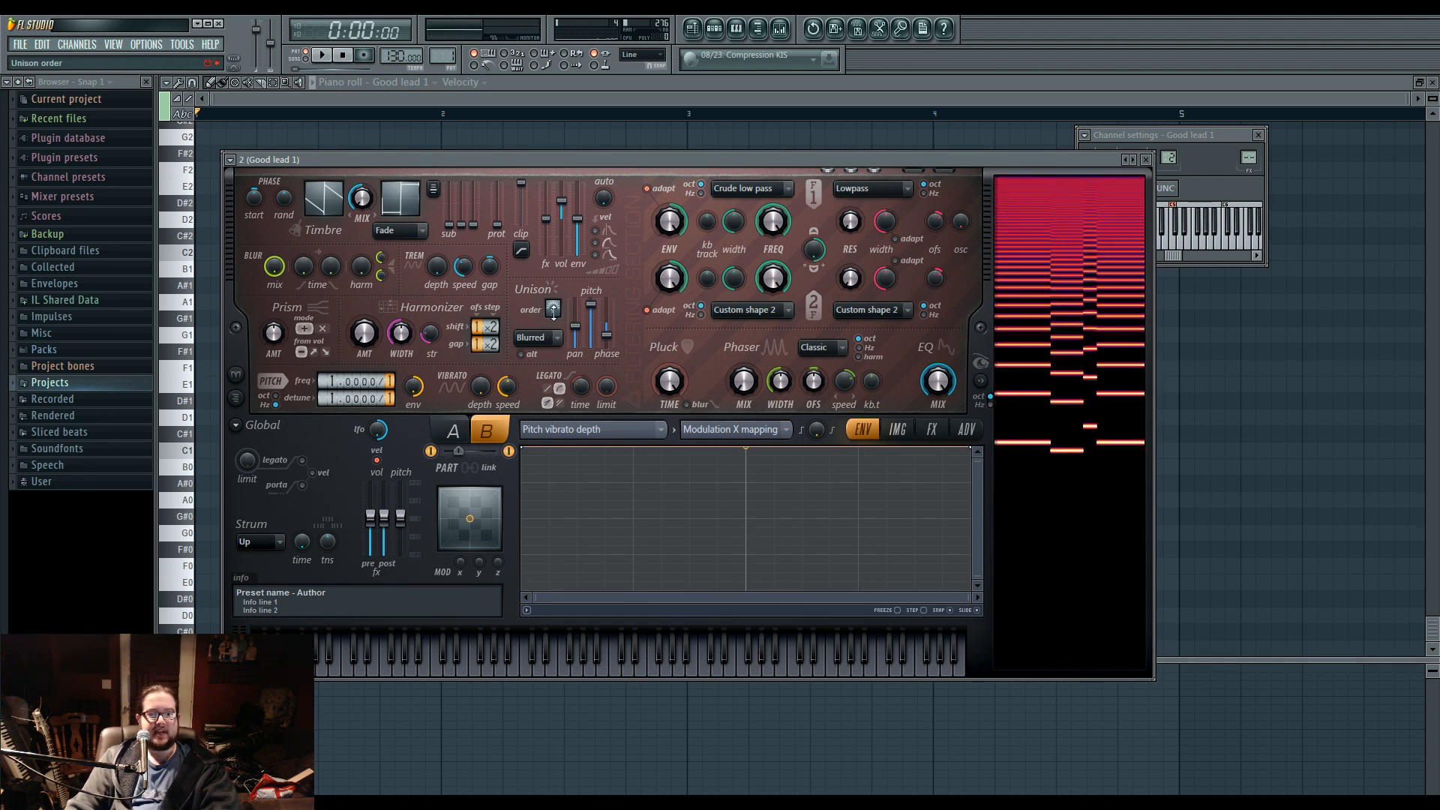
pyautogui.press('n')
pyautogui.press('v')
pyautogui.press('q')
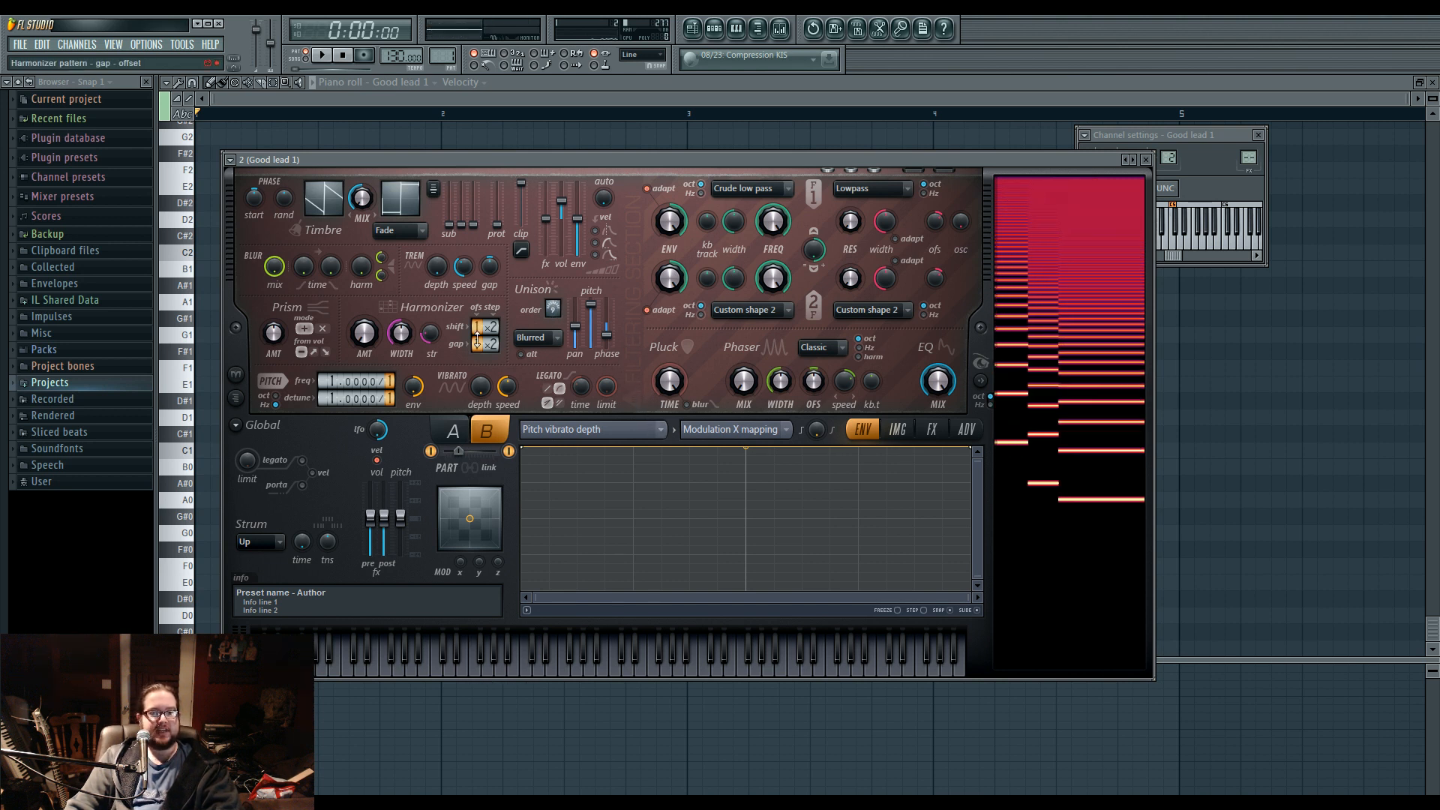
# Examine part A's unison pitch thickness envelope, and compare the sound with part A muted and active.
pyautogui.click(446, 435)
pyautogui.rightClick(594, 305)
pyautogui.click(618, 341)
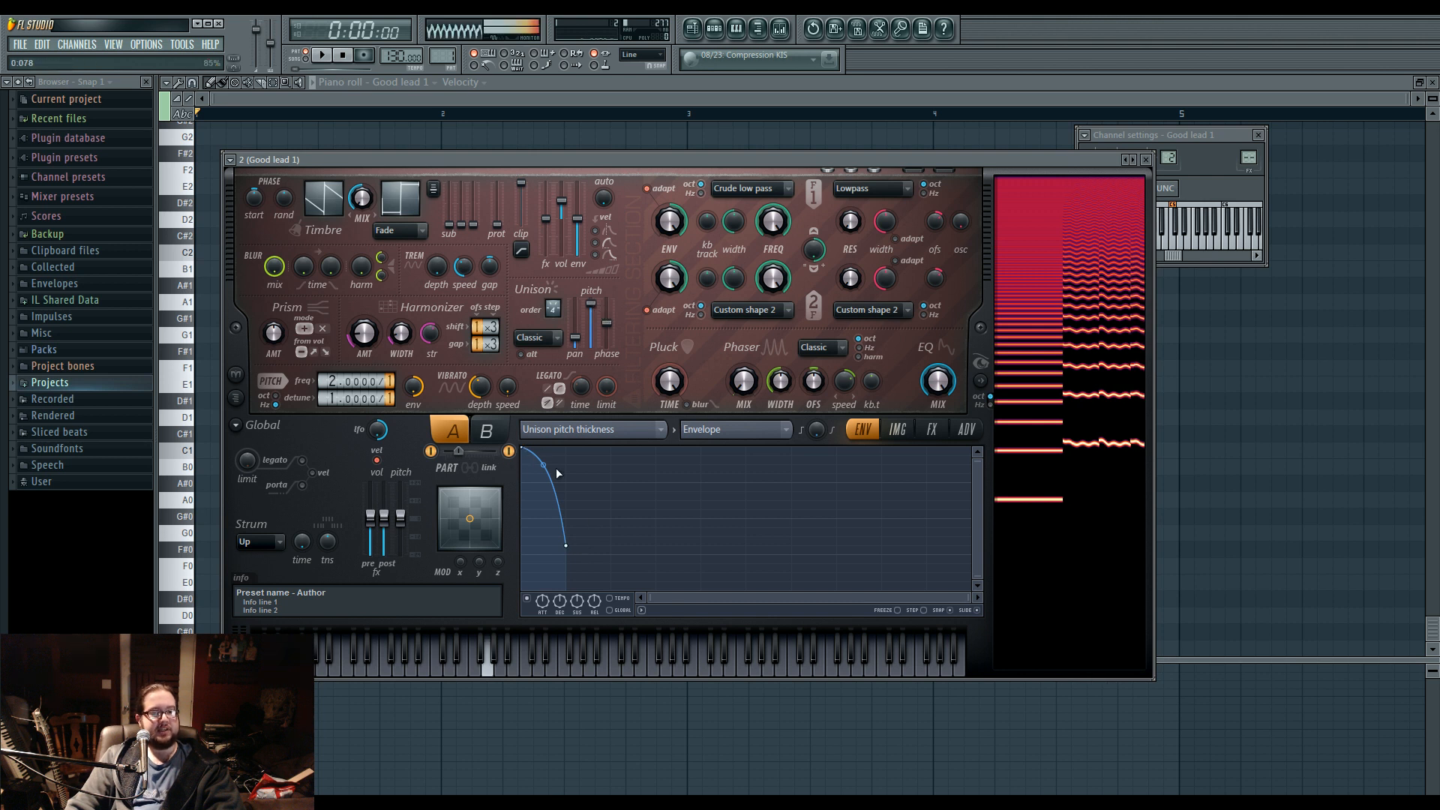
pyautogui.click(484, 431)
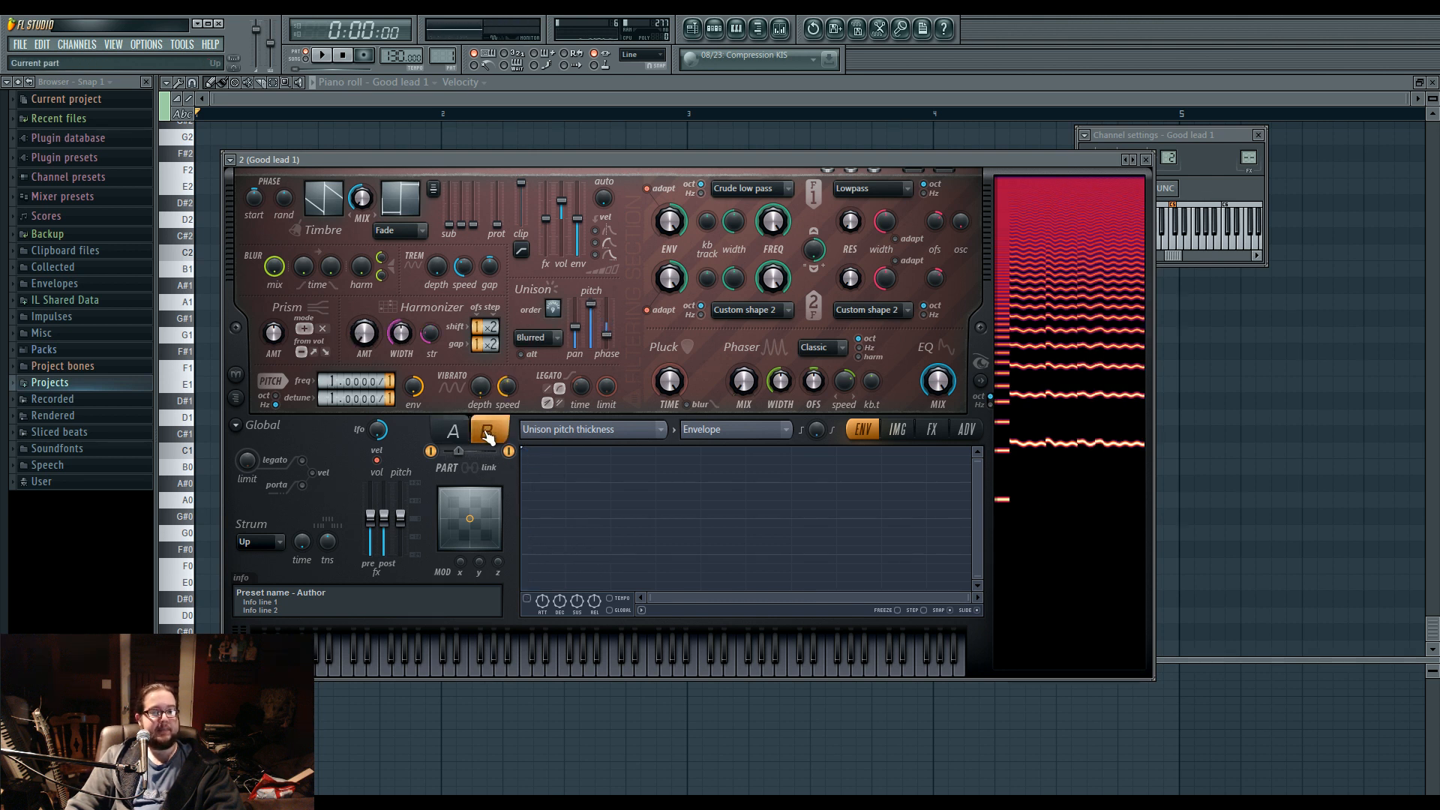
pyautogui.click(431, 451)
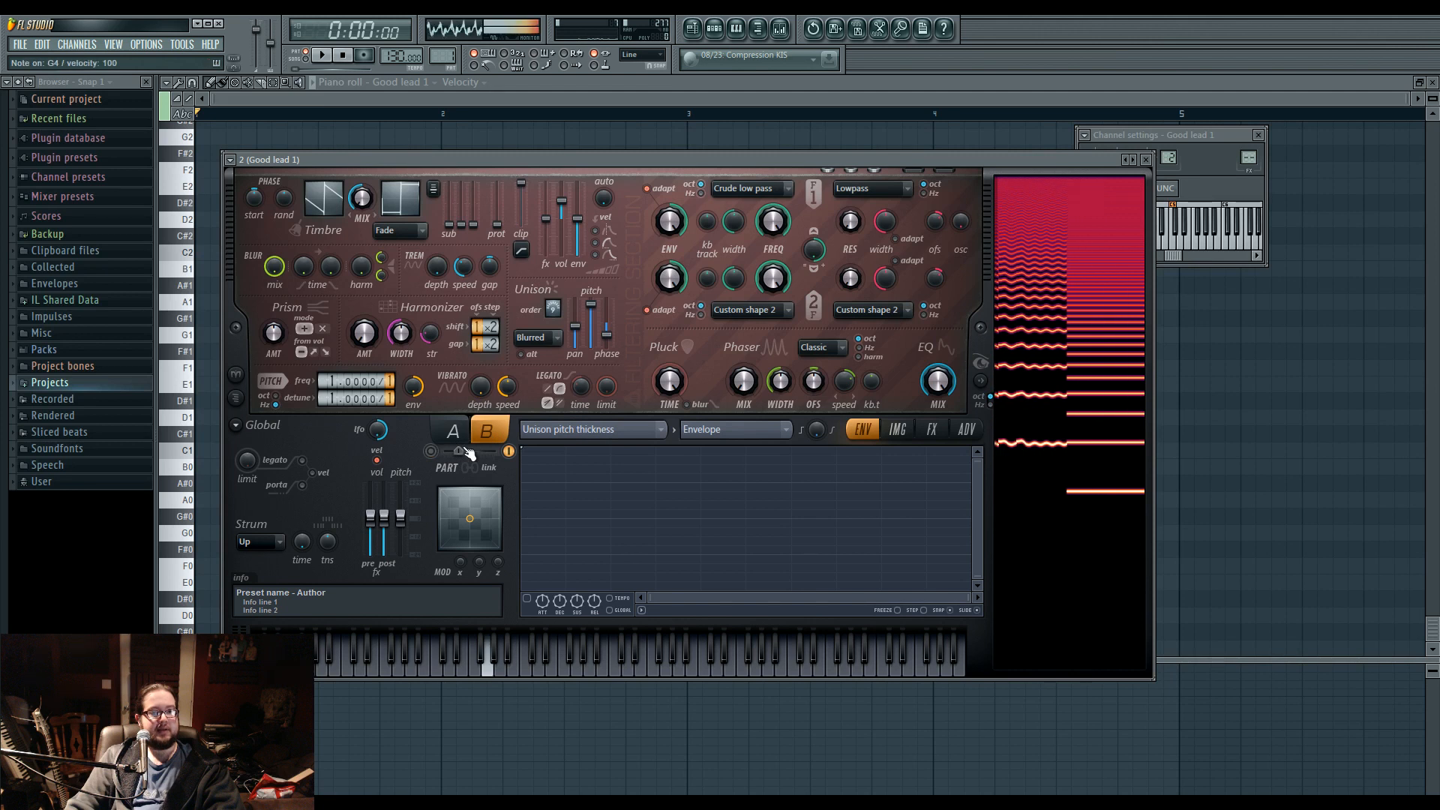
pyautogui.click(431, 451)
pyautogui.click(457, 439)
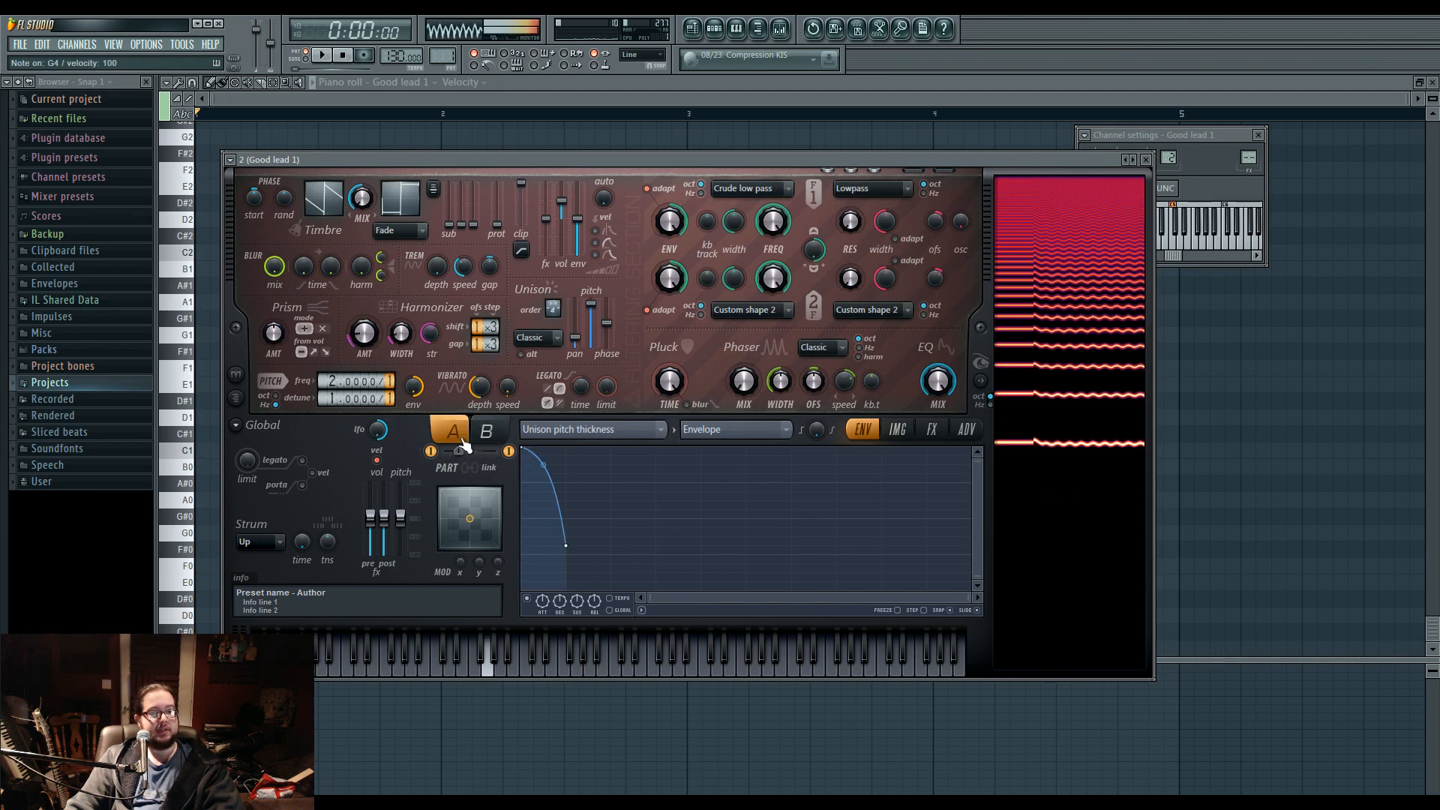
# Display the preset's effects settings and audition the lead by playing a run of notes.
pyautogui.click(944, 432)
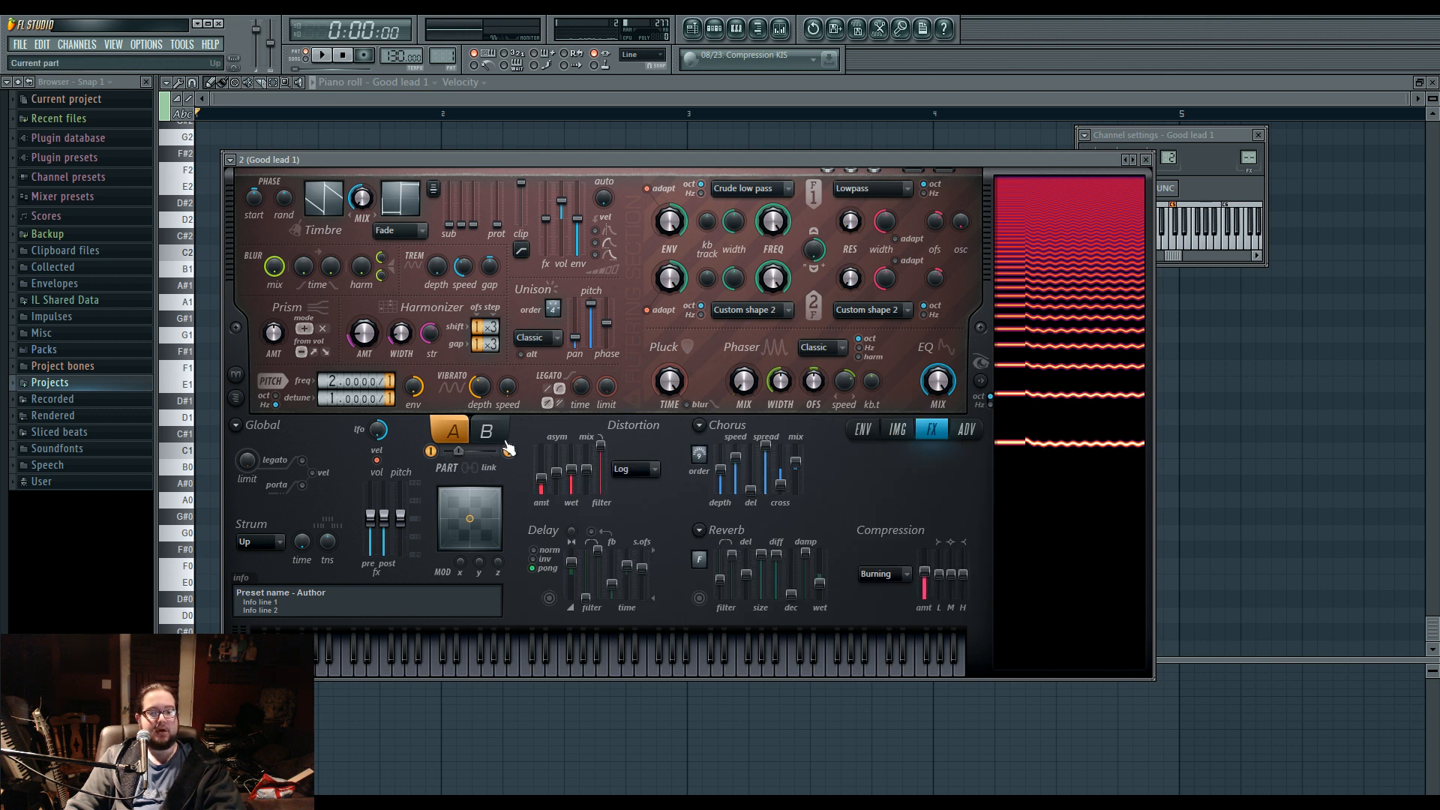
pyautogui.press('v')
pyautogui.press('x')
pyautogui.press('n')
pyautogui.press('t')
pyautogui.press('m')
pyautogui.press('b')
pyautogui.press('v')
pyautogui.press('n')
pyautogui.press('c')
pyautogui.press('b')
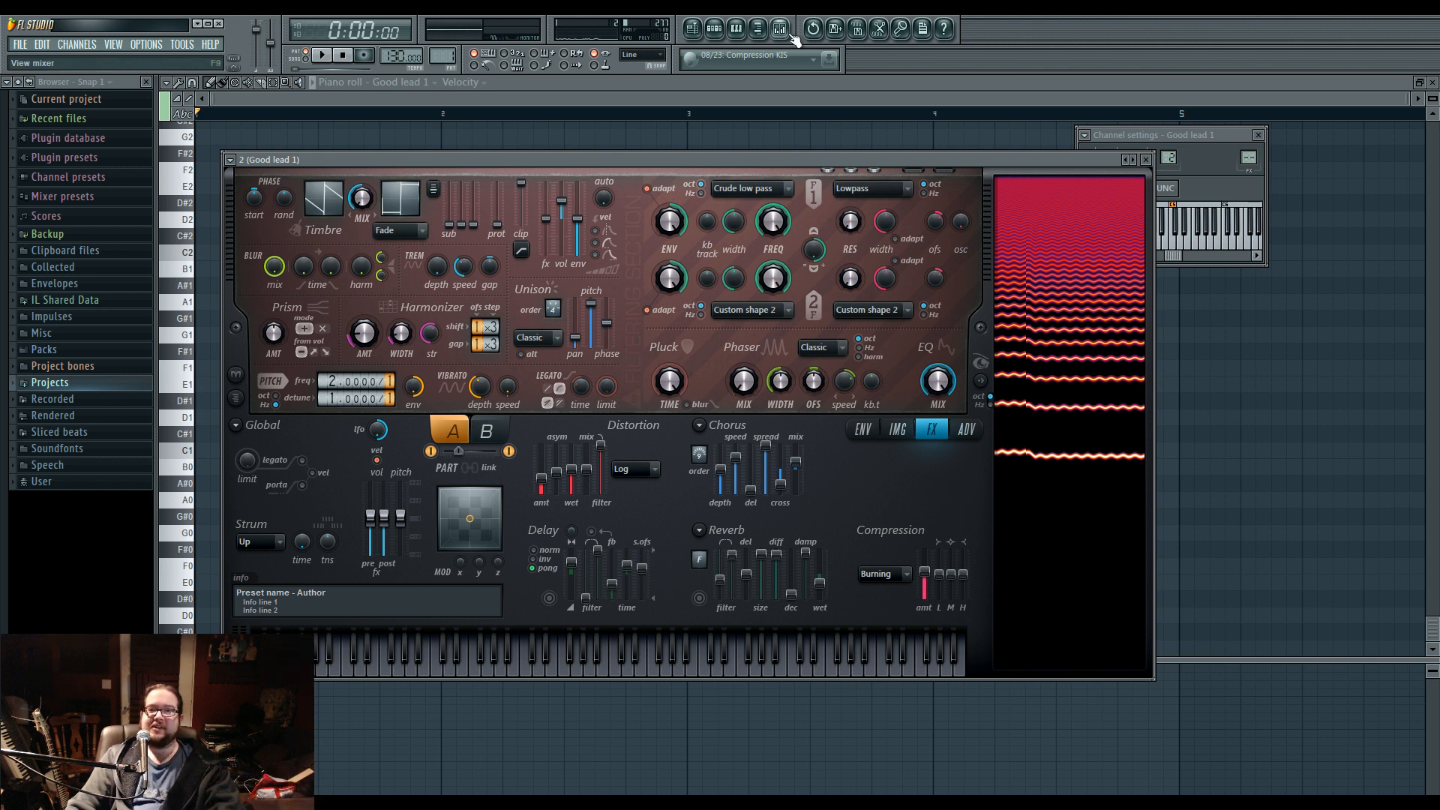
# Load Edison on mixer Insert 1 and set the track's input to FireStudio Project Mic 3.
pyautogui.doubleClick(1250, 157)
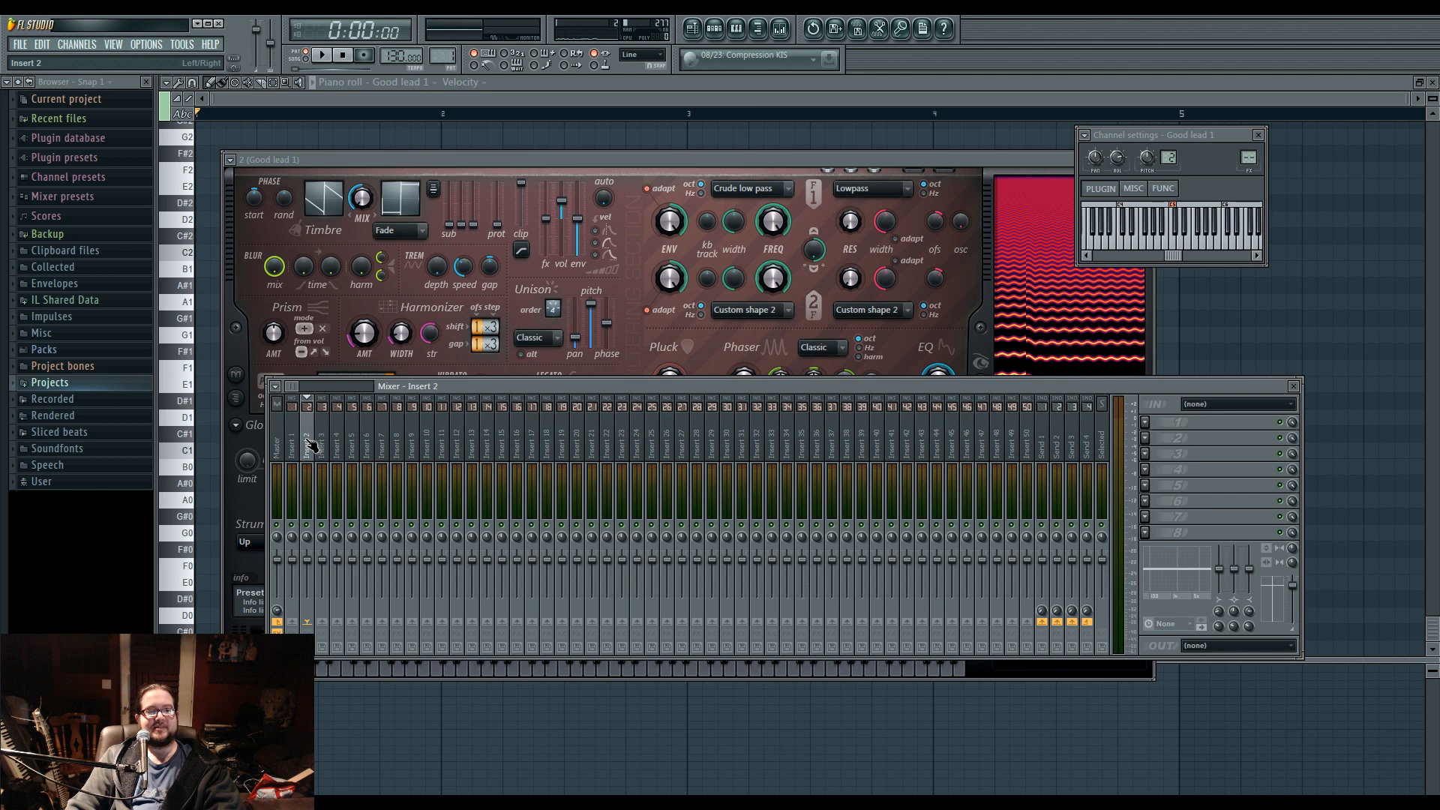
pyautogui.click(292, 442)
pyautogui.click(1154, 425)
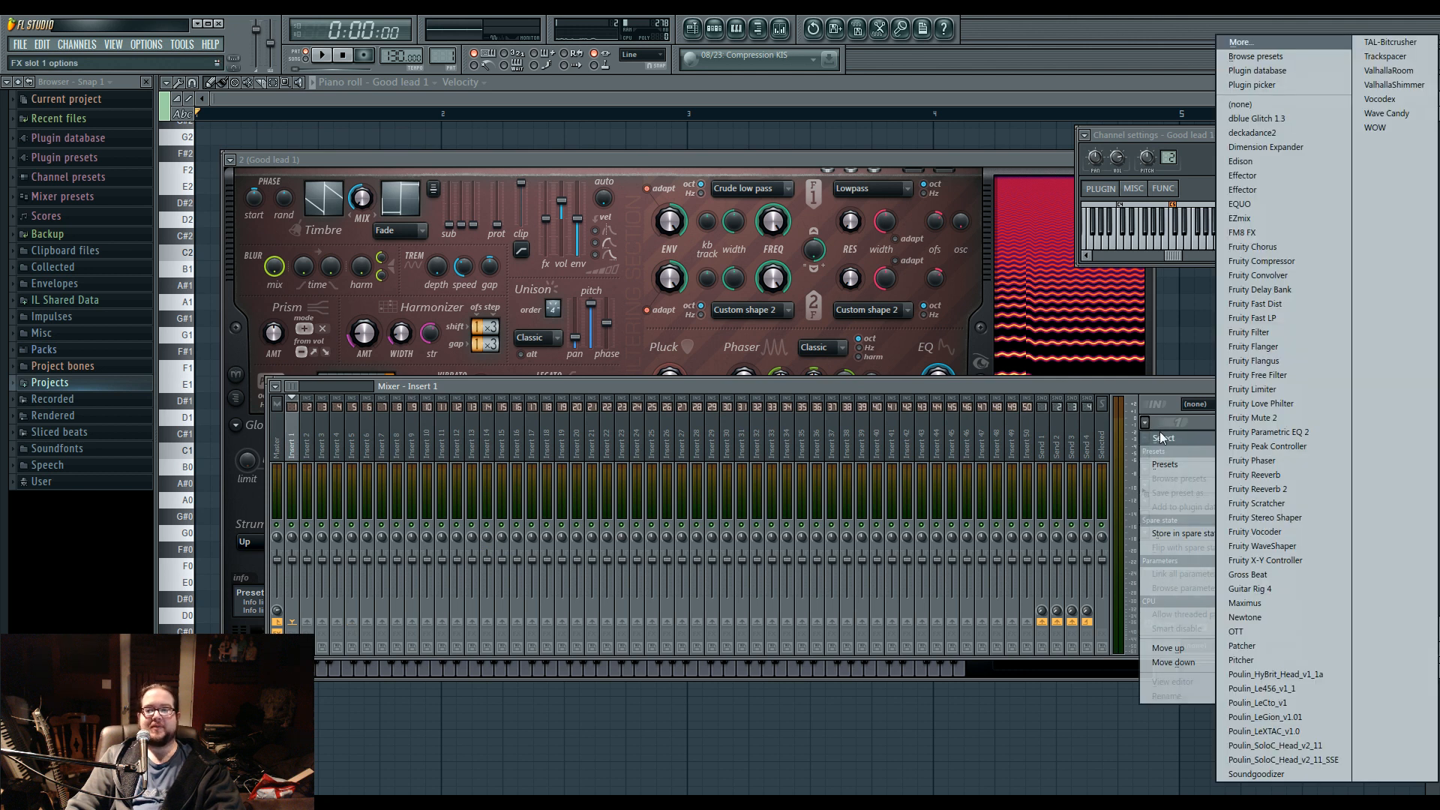
pyautogui.click(1279, 164)
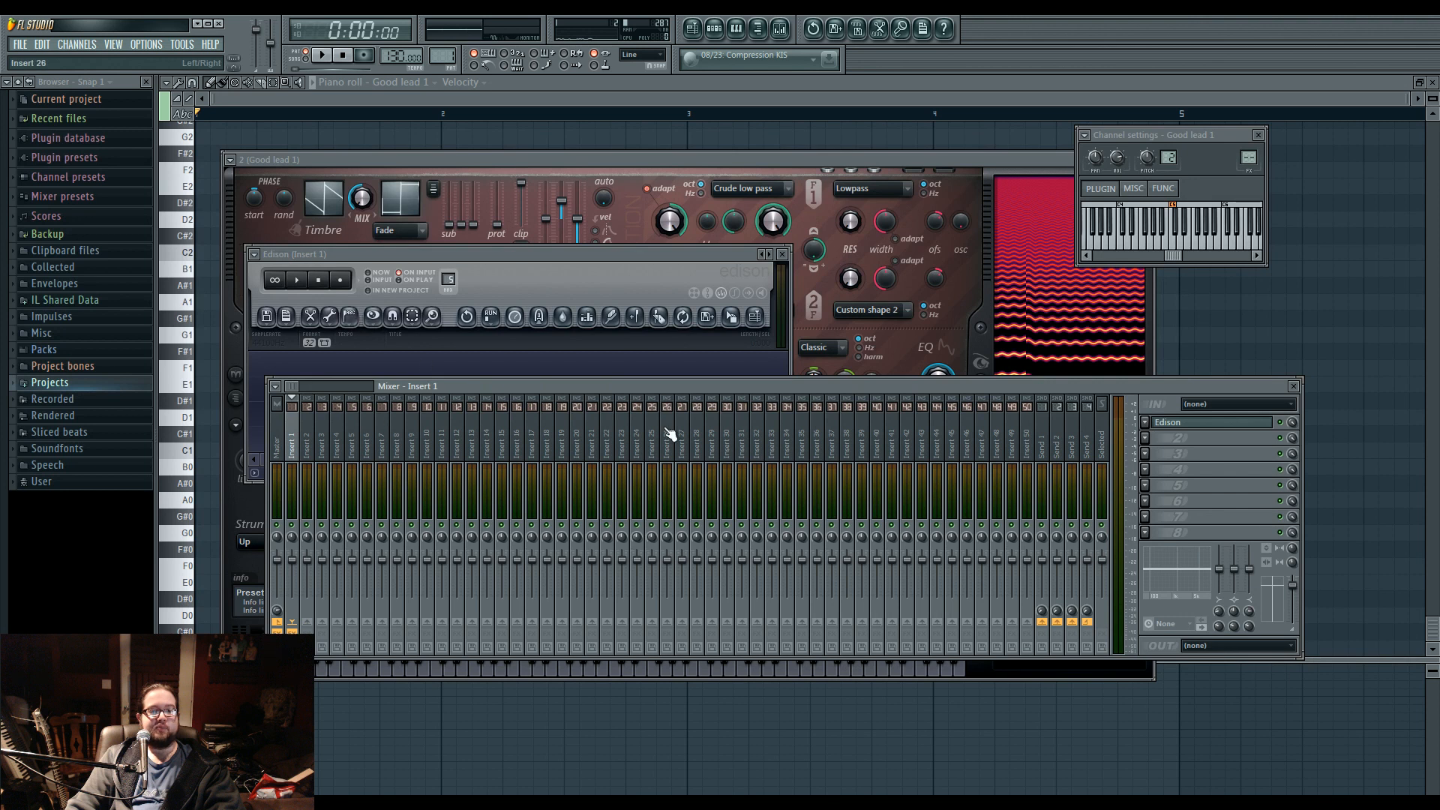
pyautogui.click(1237, 405)
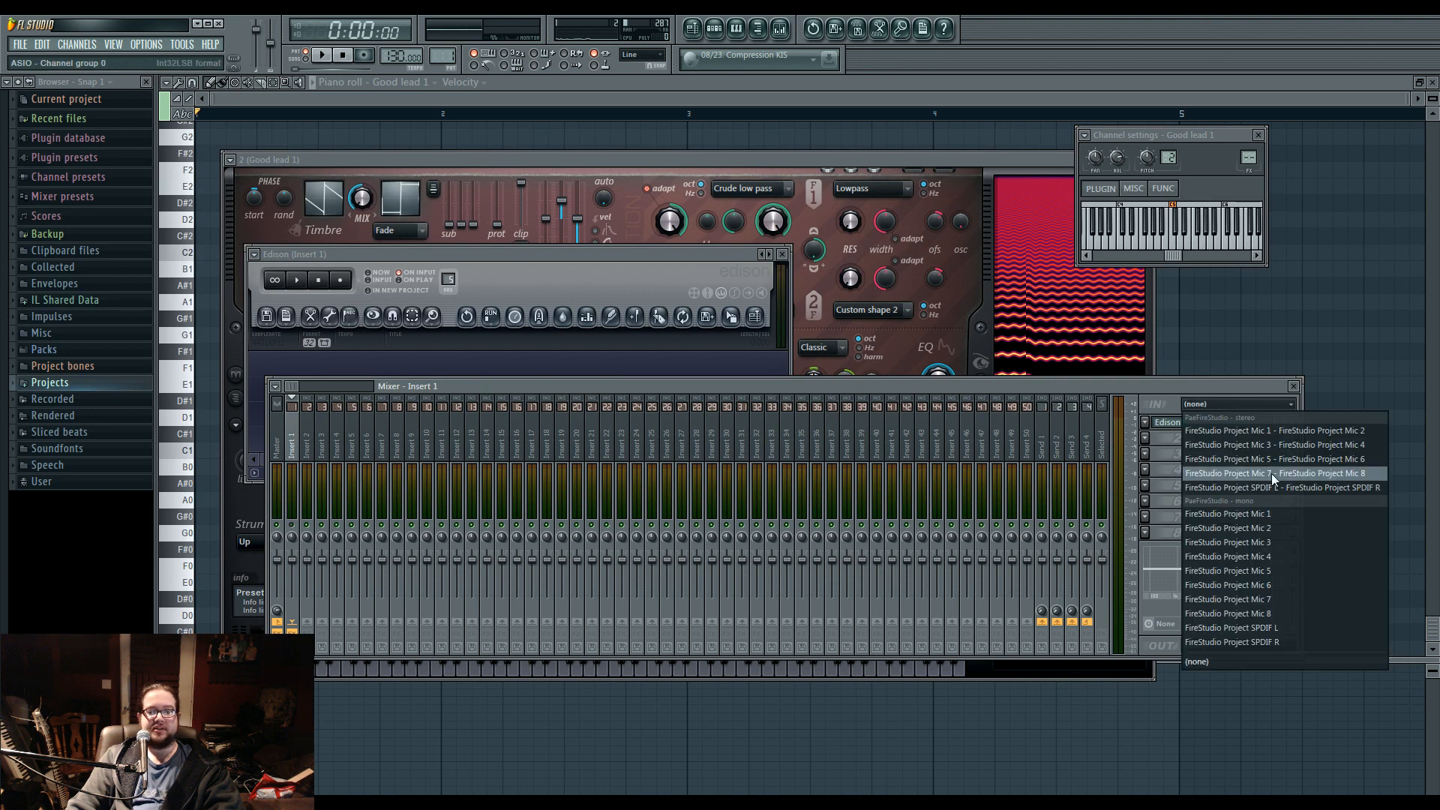
pyautogui.click(1288, 543)
pyautogui.moveTo(835, 387); pyautogui.dragTo(855, 390)
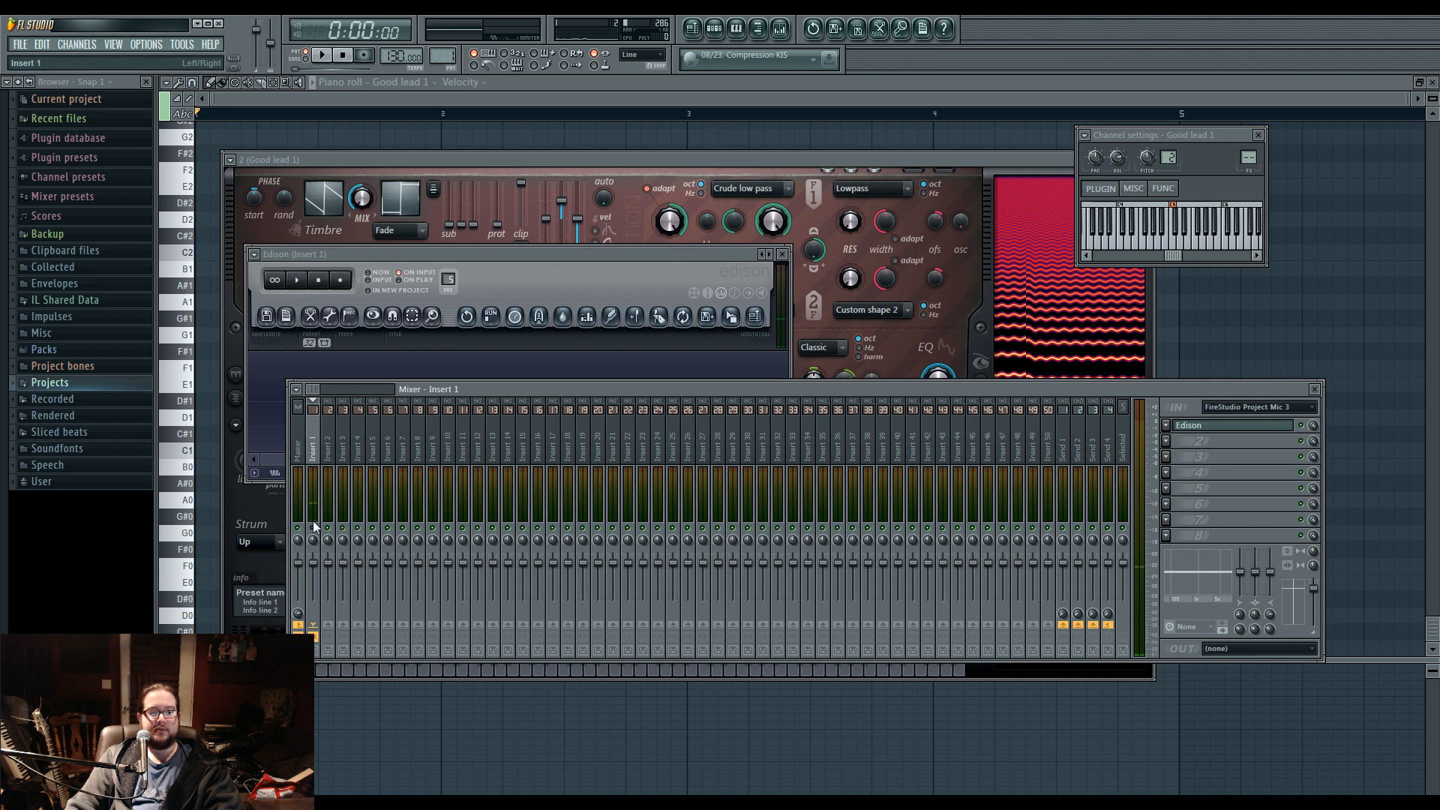
# Move Edison to slot 3 of Insert 1, load Maximus in slot 2 ahead of it, and switch Maximus to its bands display.
pyautogui.scroll(-2, 1203, 429)
pyautogui.click(1167, 441)
pyautogui.moveTo(1191, 457)
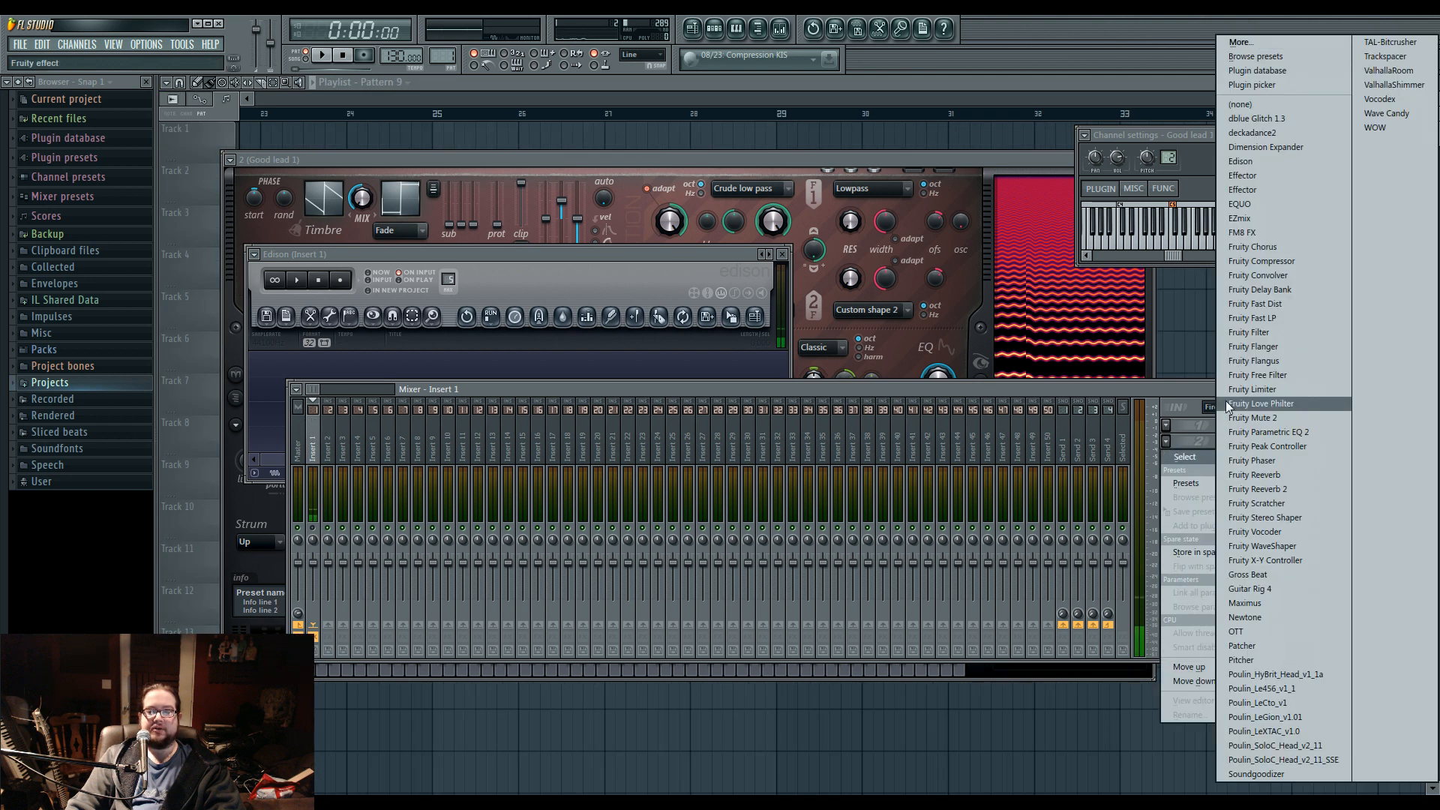
pyautogui.click(1280, 605)
pyautogui.rightClick(1000, 214)
pyautogui.click(1029, 327)
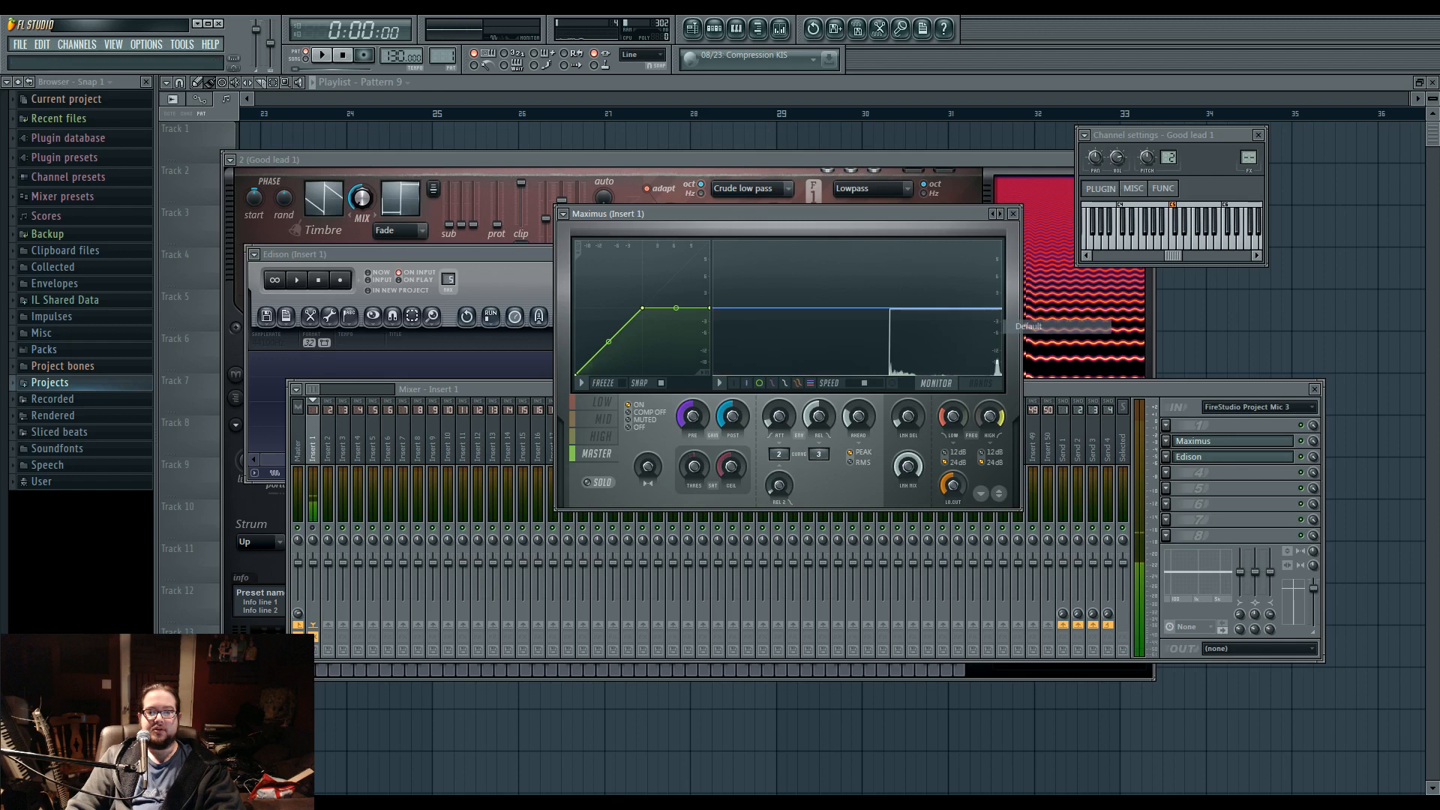
pyautogui.click(603, 404)
pyautogui.click(980, 385)
# Load Fruity Parametric EQ 2 in slot 1 of Insert 1, boosting bands 3 and 6 and cutting bands 1 and 5.
pyautogui.click(1286, 500)
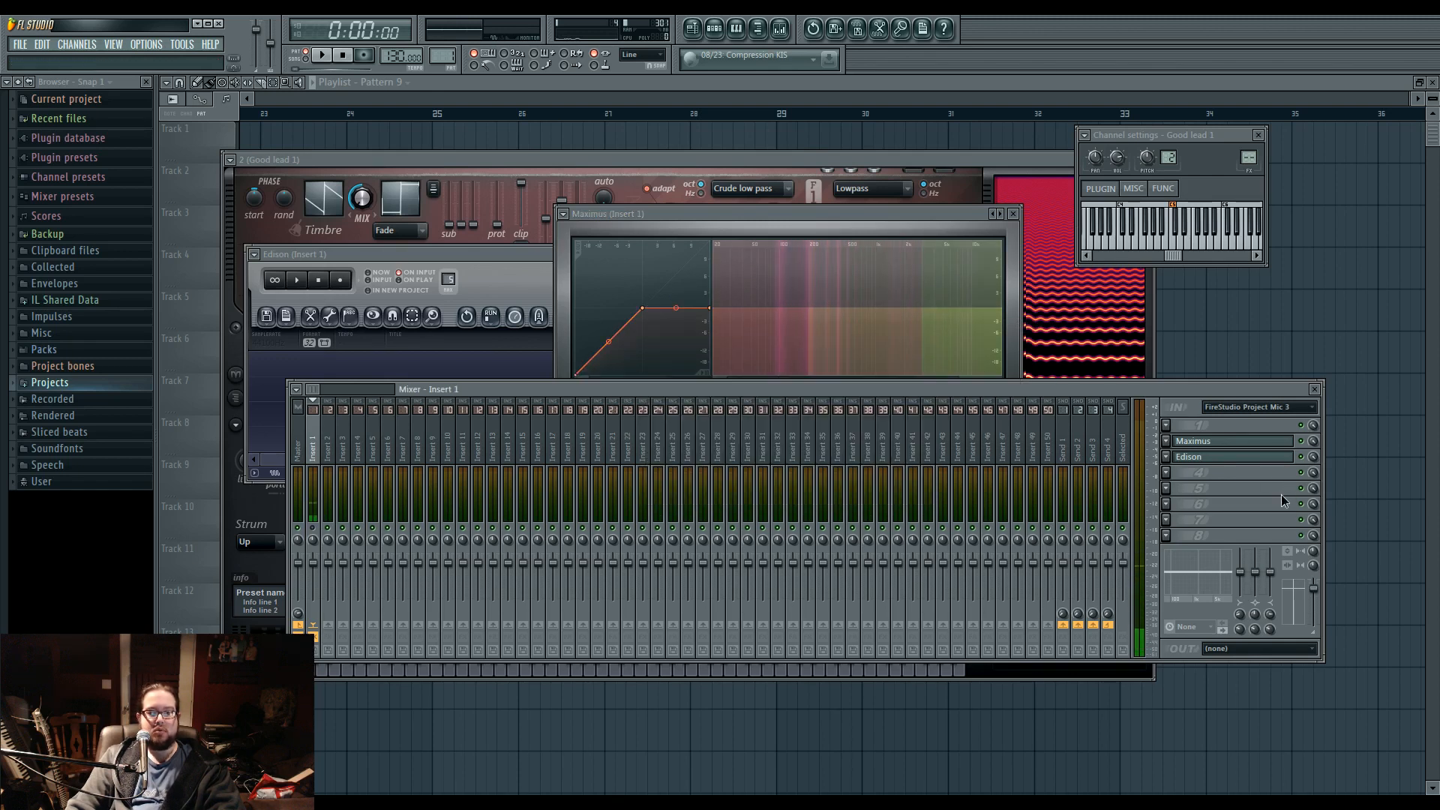
pyautogui.click(1167, 432)
pyautogui.click(1279, 435)
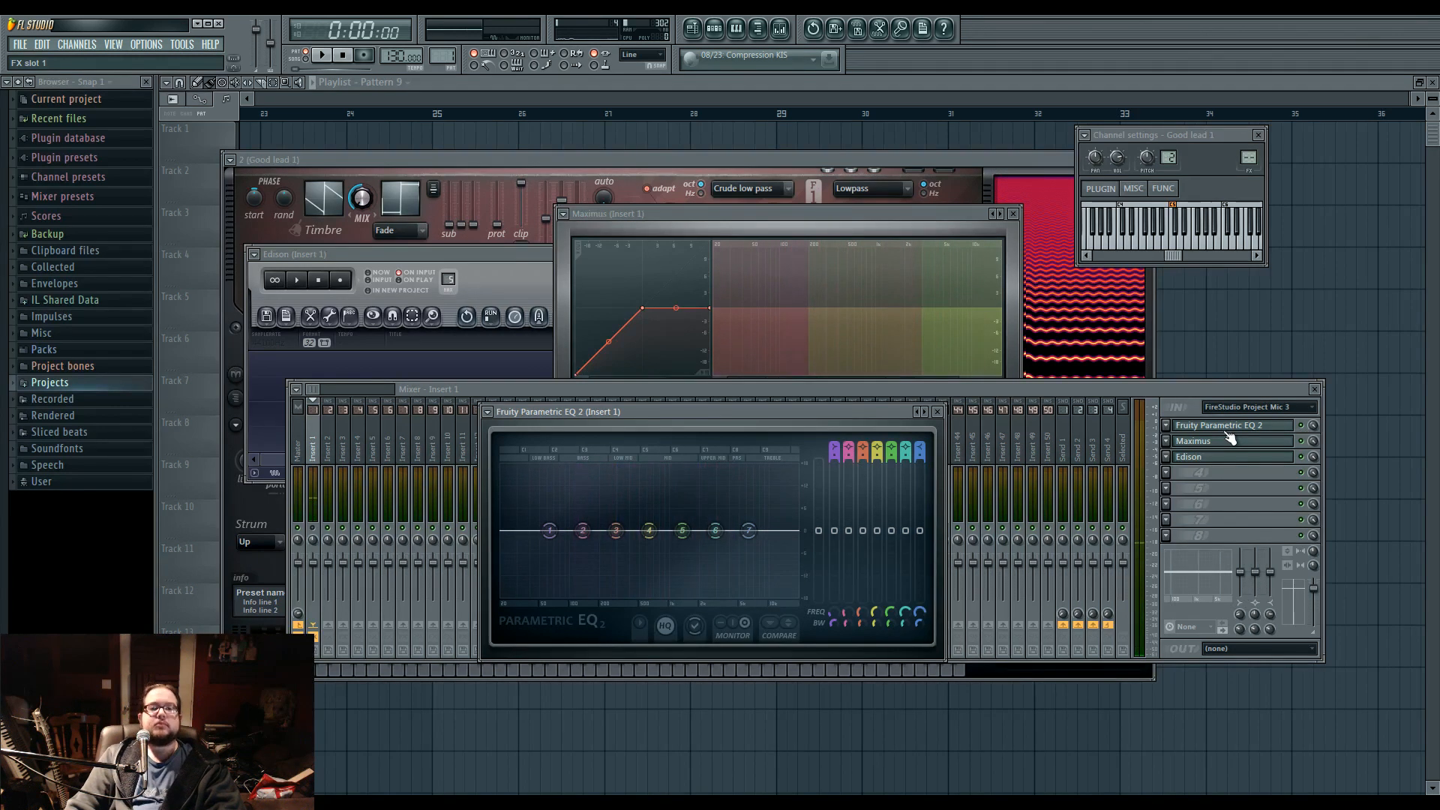
pyautogui.moveTo(615, 530)
pyautogui.mouseDown()
pyautogui.moveTo(616, 503)
pyautogui.moveTo(630, 507)
pyautogui.mouseUp()
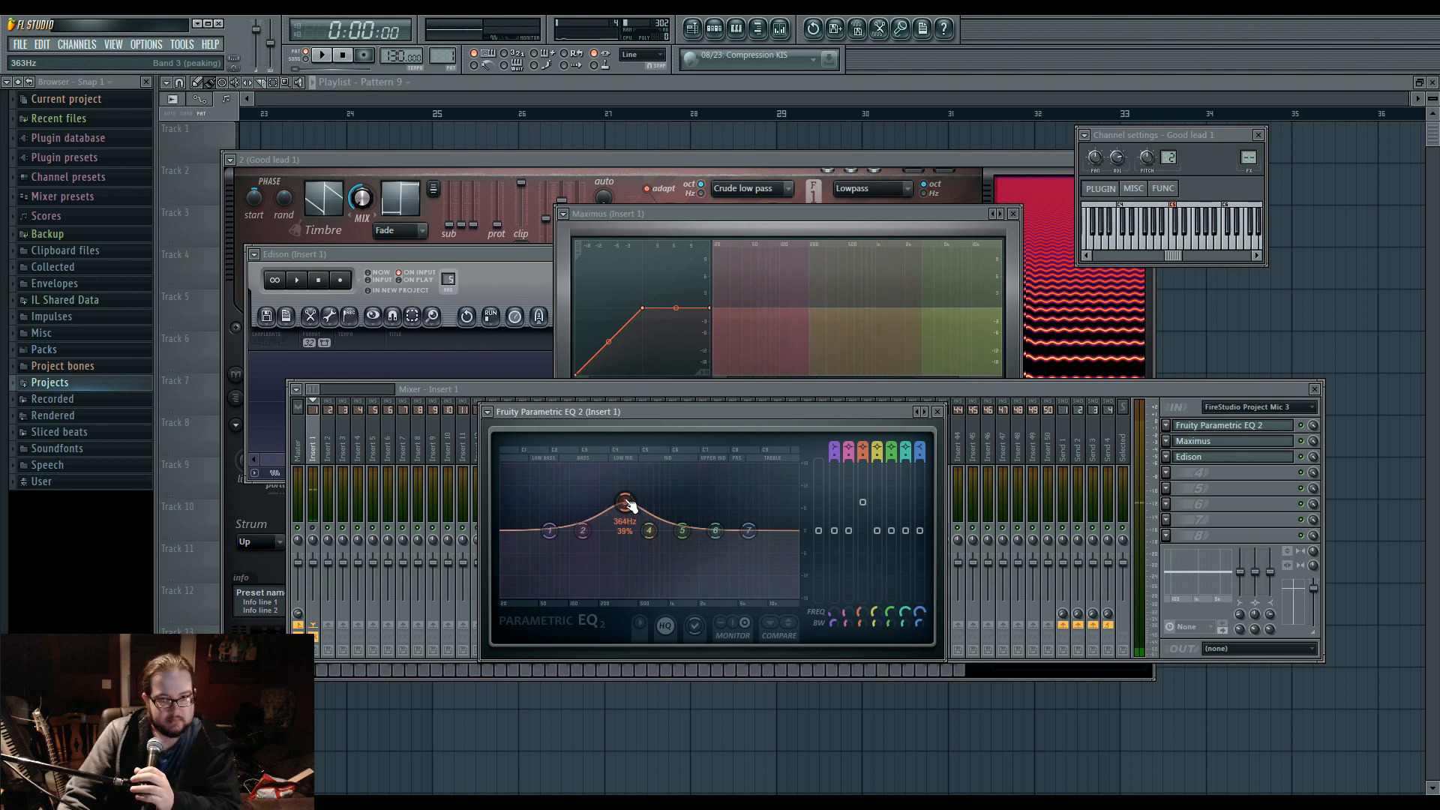
pyautogui.moveTo(716, 530)
pyautogui.mouseDown()
pyautogui.moveTo(766, 495)
pyautogui.moveTo(685, 534)
pyautogui.moveTo(695, 546)
pyautogui.mouseUp()
pyautogui.moveTo(629, 502); pyautogui.dragTo(558, 556)
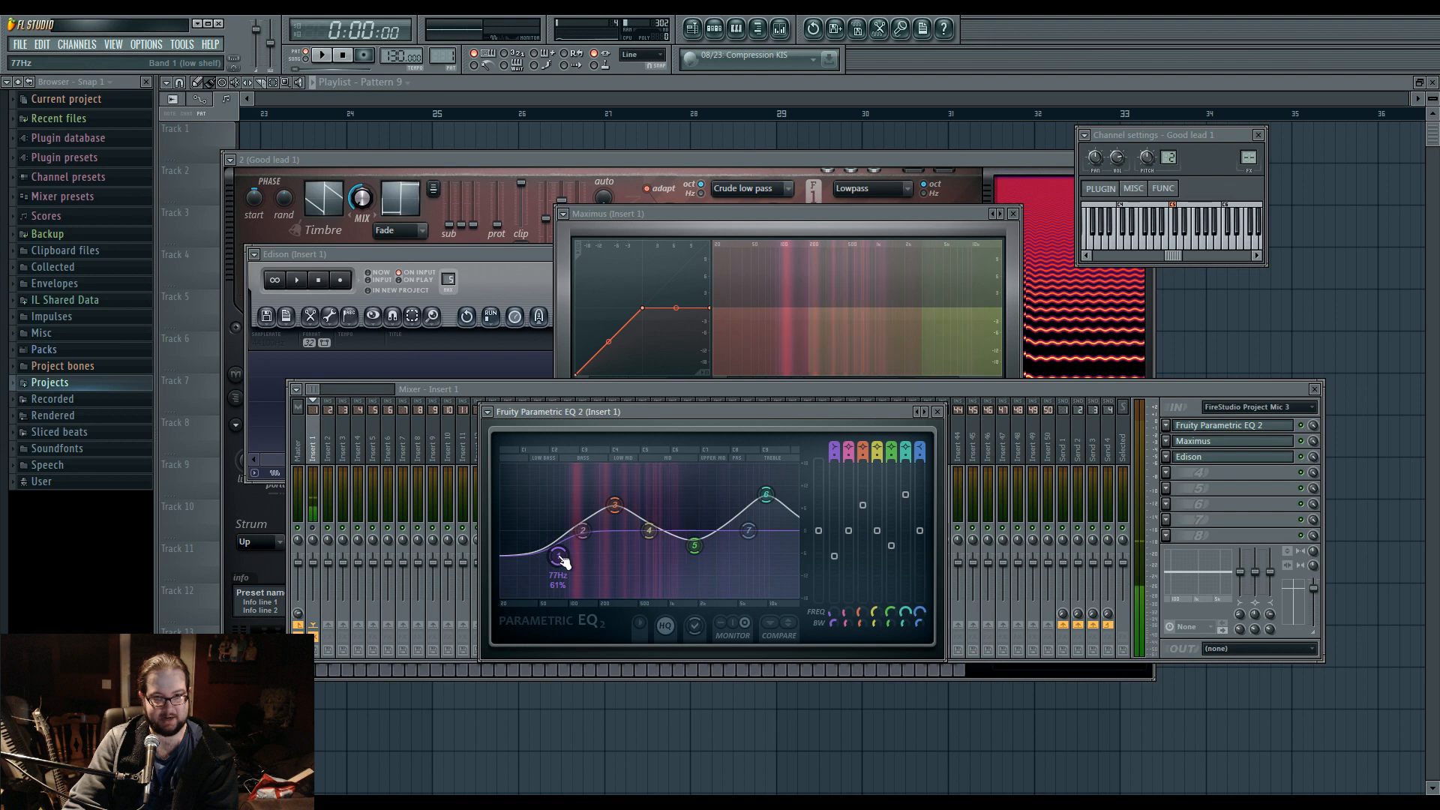
# Raise the lower part of Maximus's master compression curve into a rounded bend and switch the display to monitor.
pyautogui.click(845, 290)
pyautogui.moveTo(608, 341); pyautogui.dragTo(608, 314)
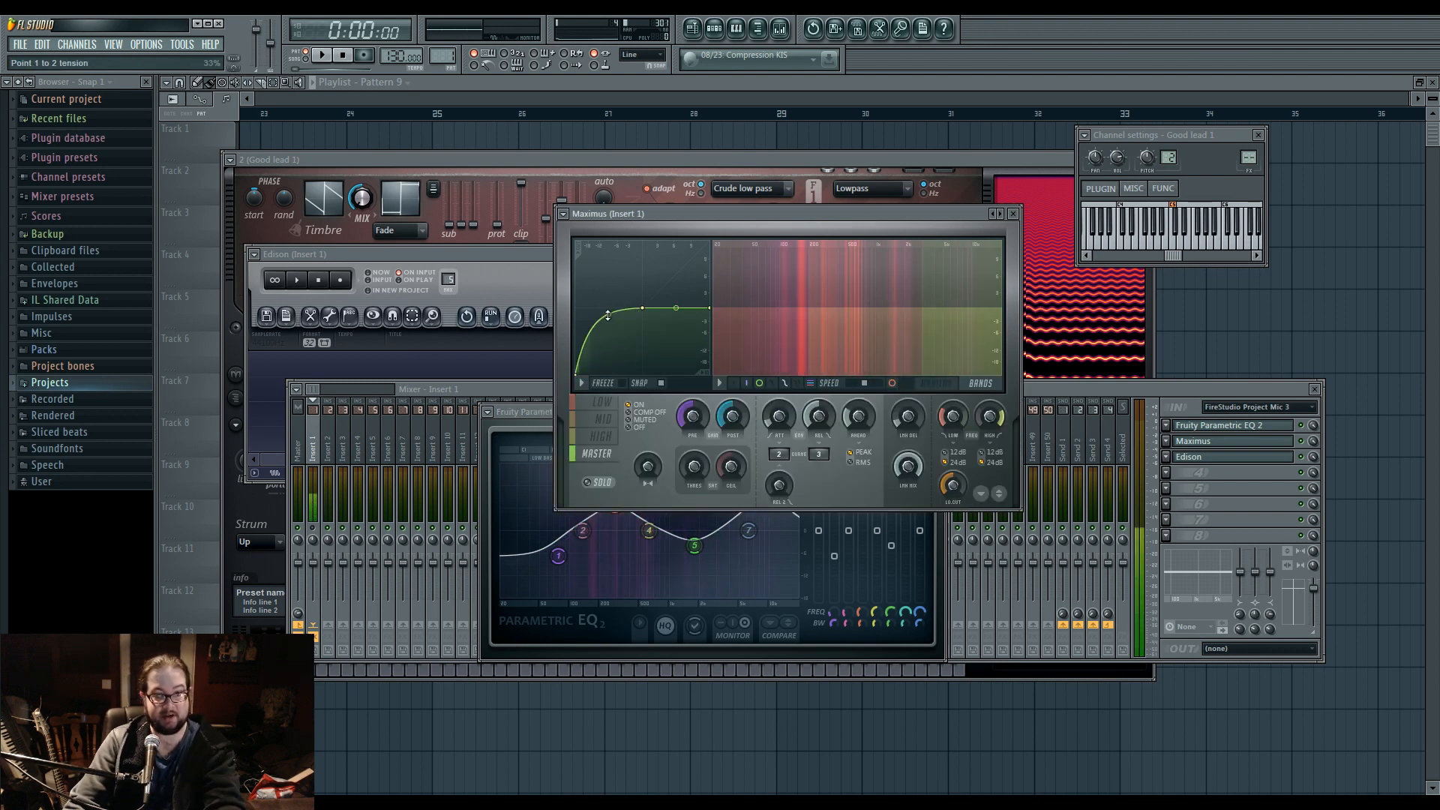
pyautogui.click(944, 386)
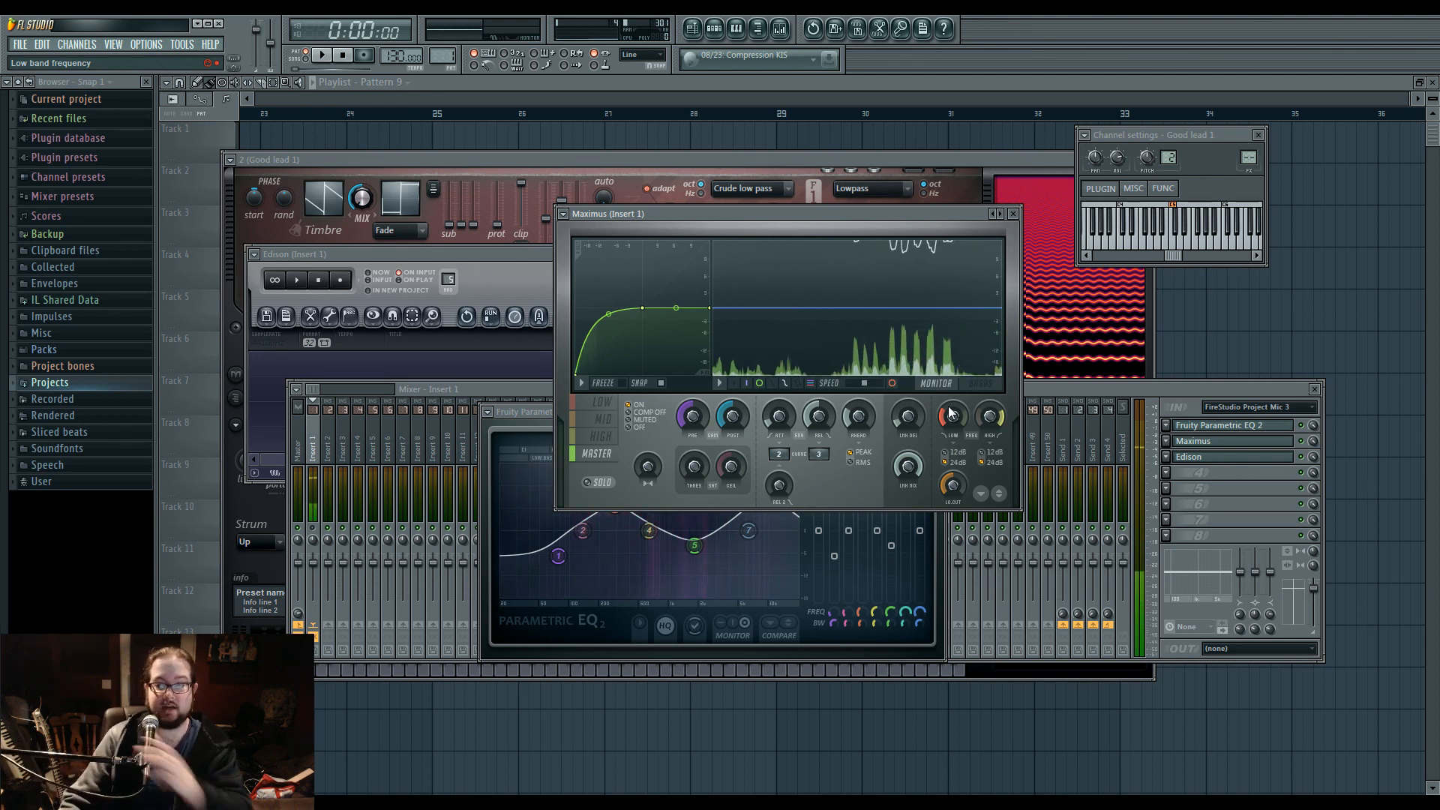
# Open Edison on Insert 1, set its recording mode to Now, and start recording the microphone.
pyautogui.click(1213, 472)
pyautogui.click(1215, 459)
pyautogui.click(1217, 459)
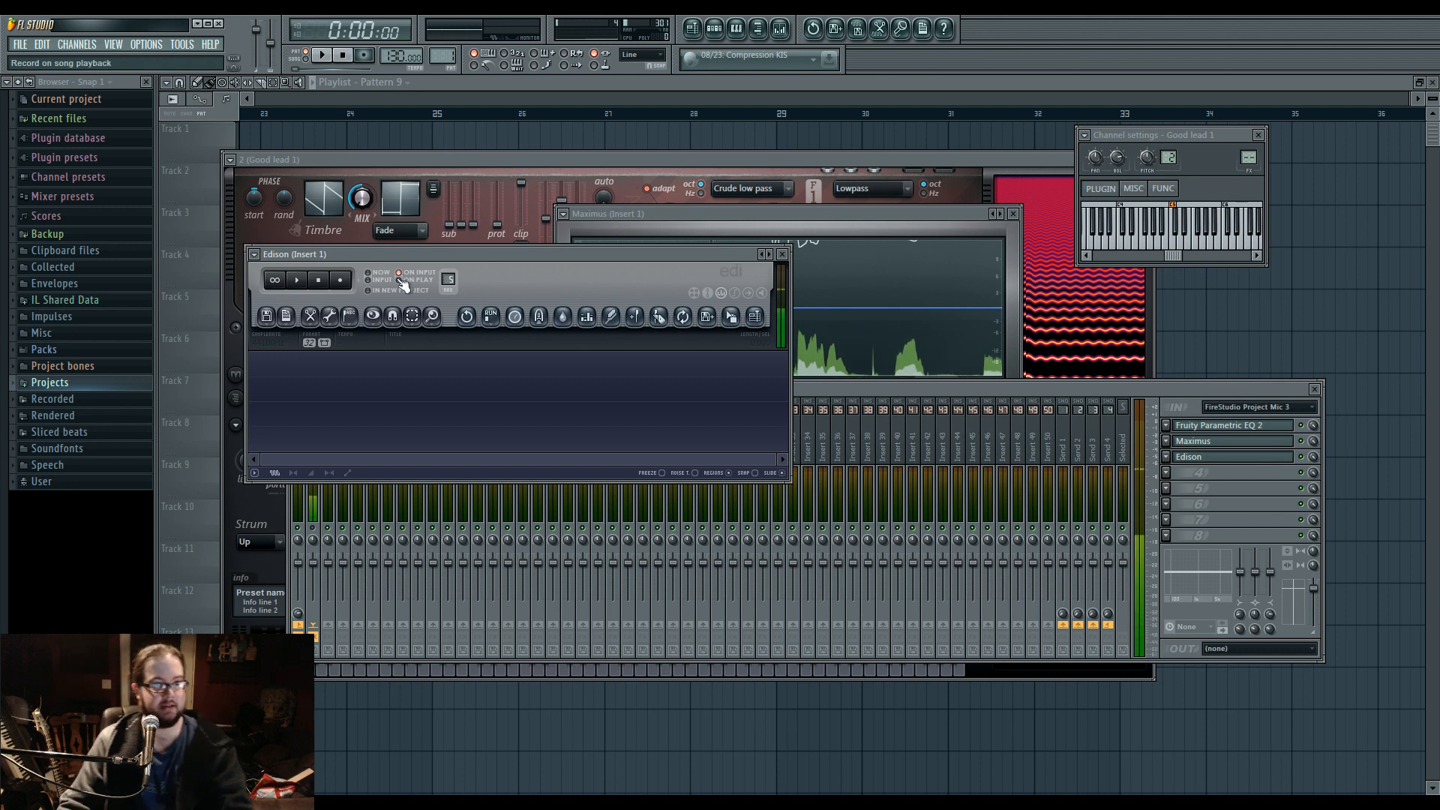
pyautogui.click(368, 273)
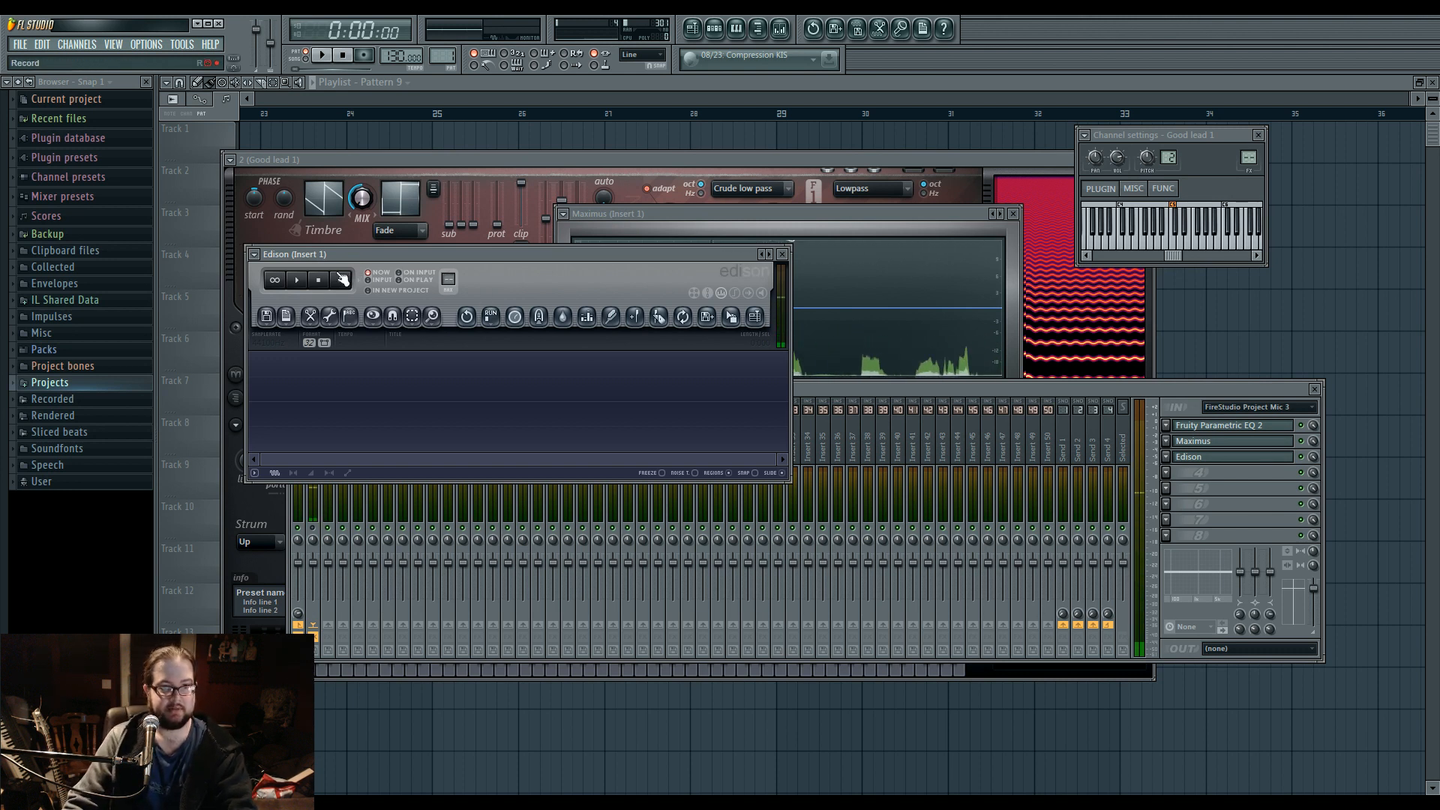
pyautogui.click(342, 279)
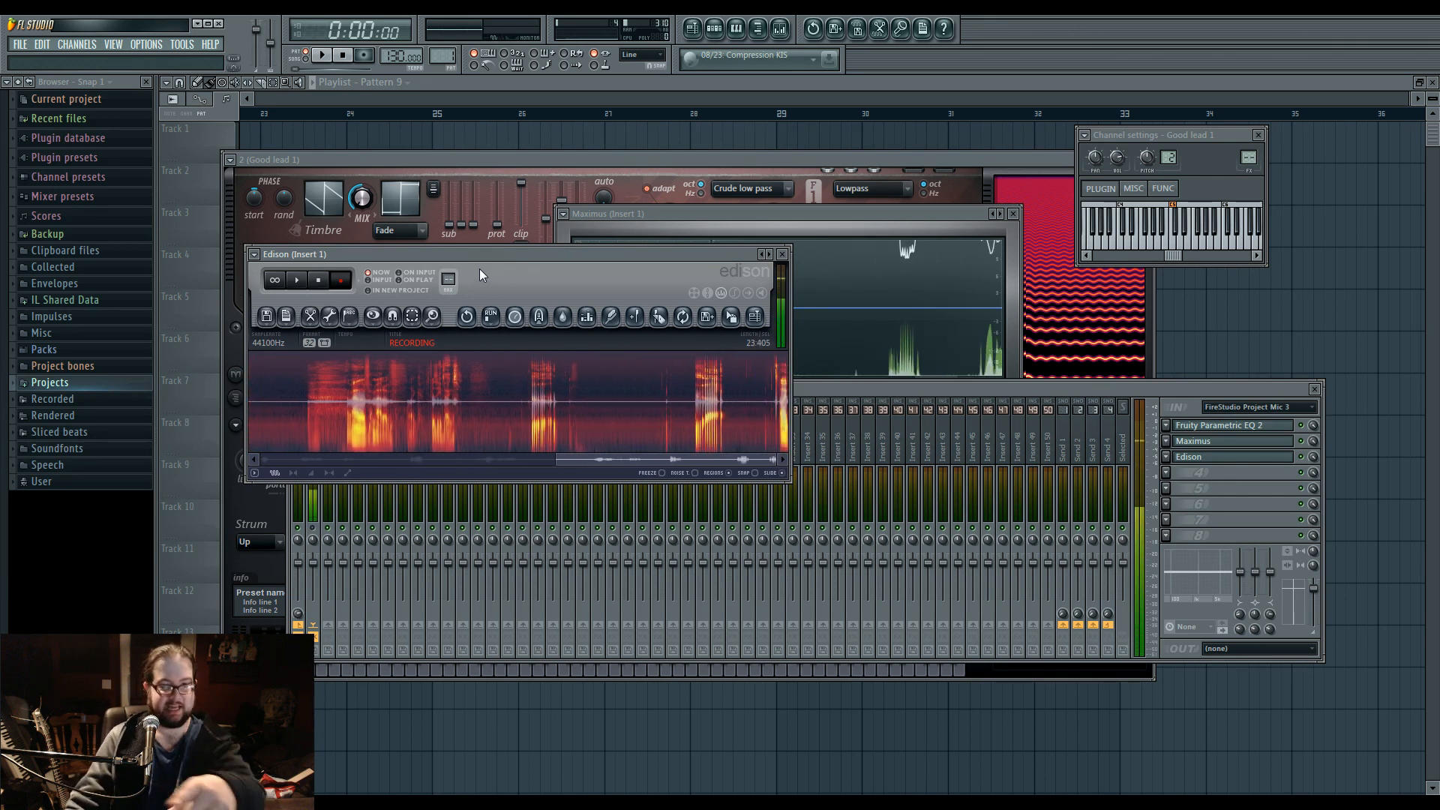
# Stop the Edison recording, view its last section, and set Insert 1's audio input to (none).
pyautogui.click(327, 281)
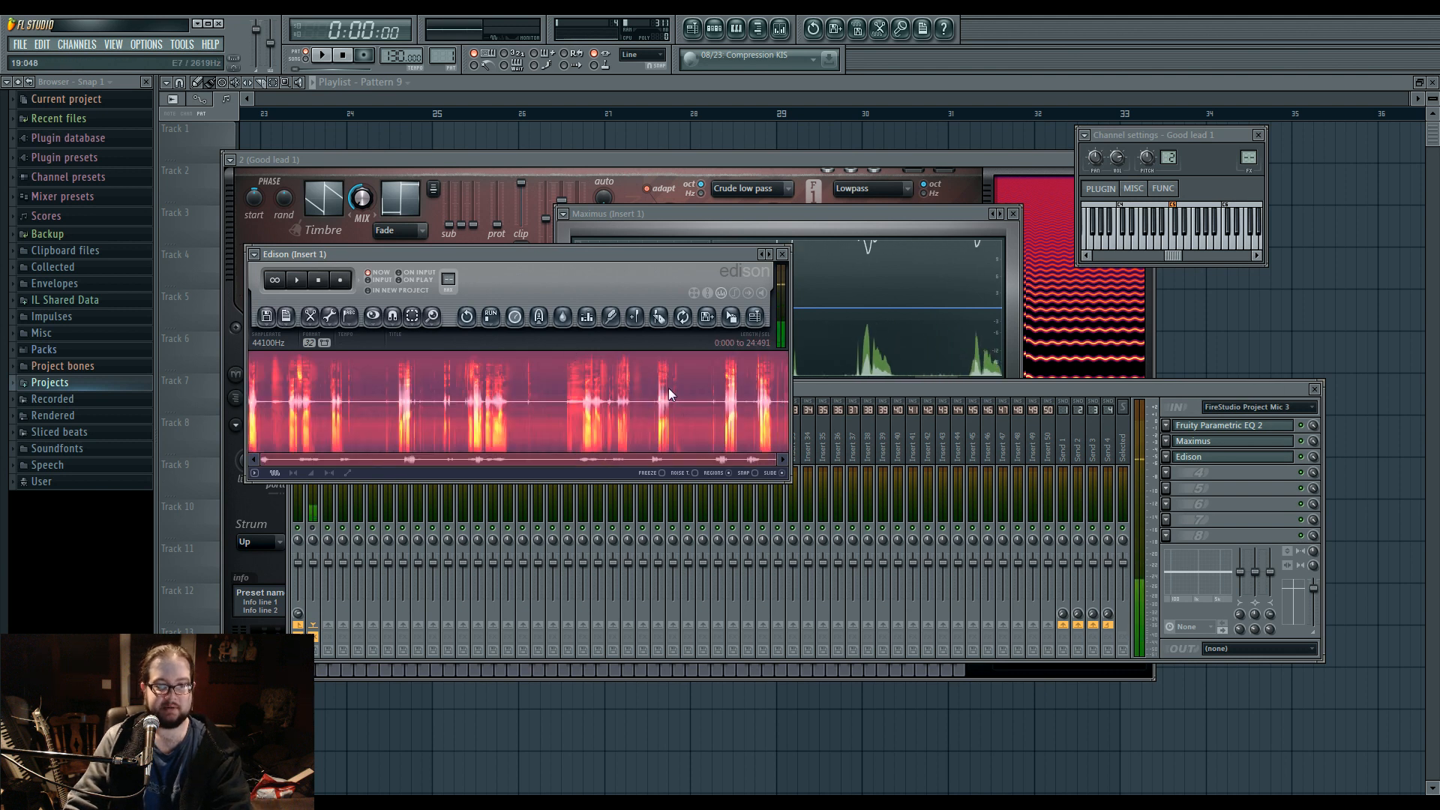
pyautogui.moveTo(263, 460); pyautogui.dragTo(726, 459)
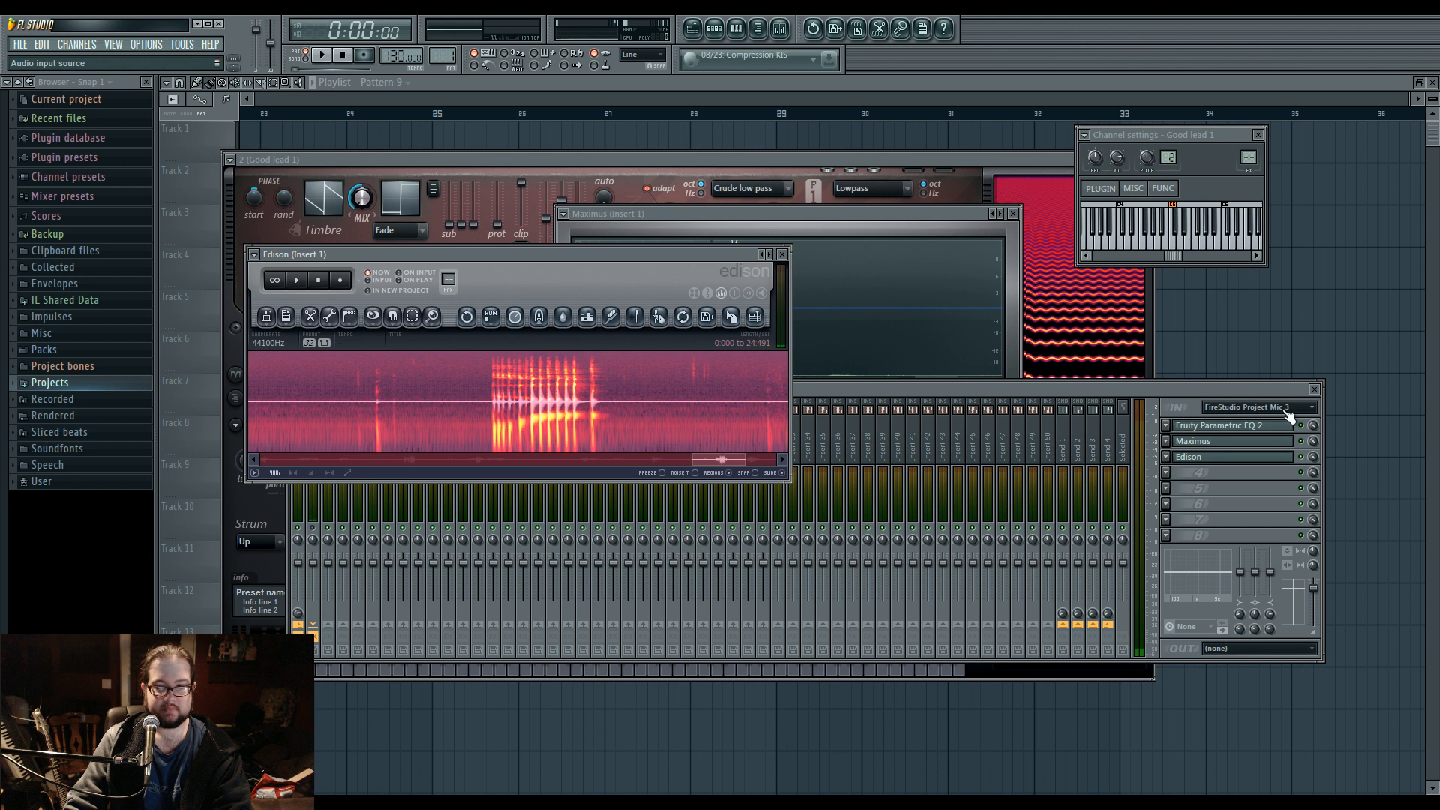
pyautogui.click(1260, 407)
pyautogui.click(1245, 666)
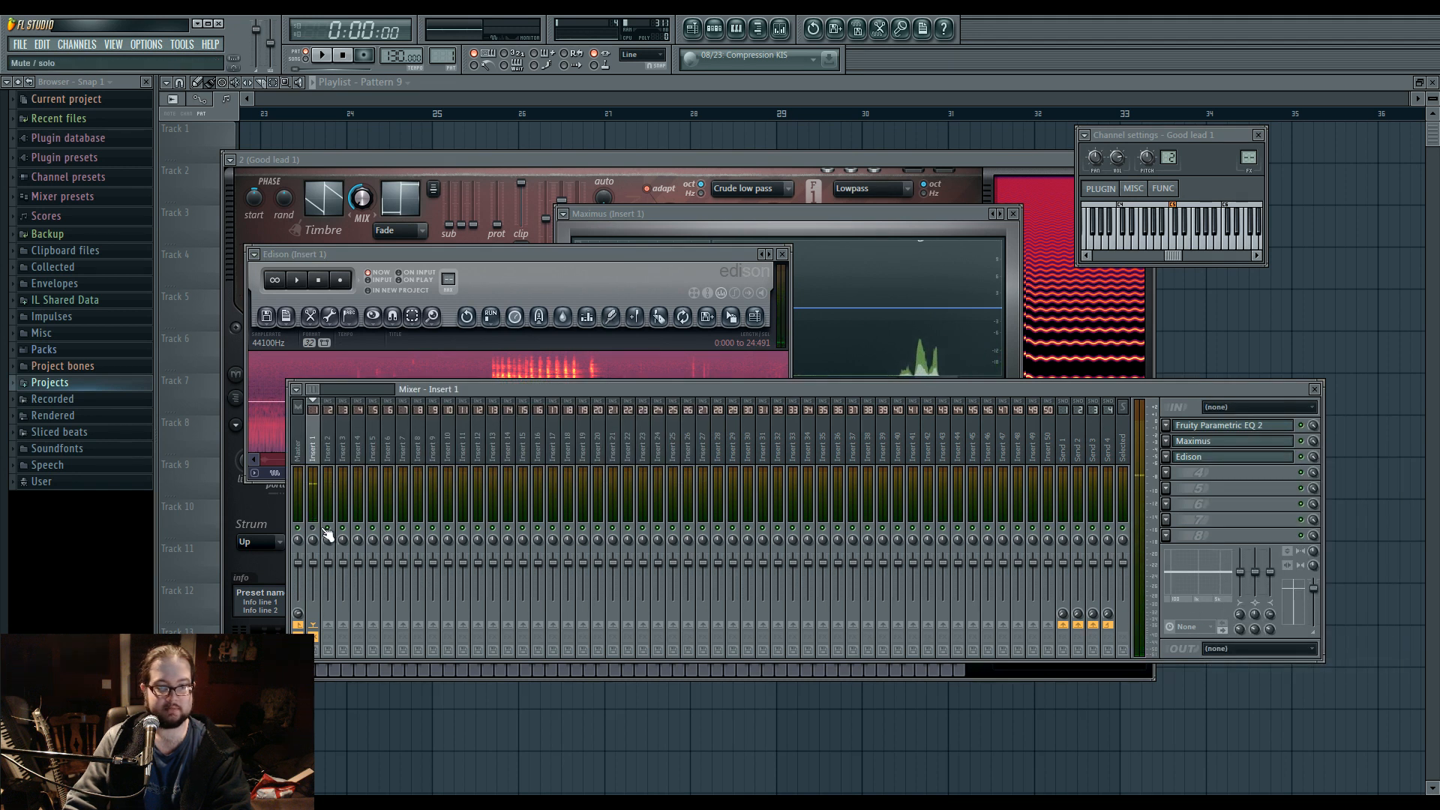
# Play back several parts of the Edison recording to locate the burst of rapid vocal pulses near its end.
pyautogui.click(297, 280)
pyautogui.moveTo(308, 462); pyautogui.dragTo(551, 459)
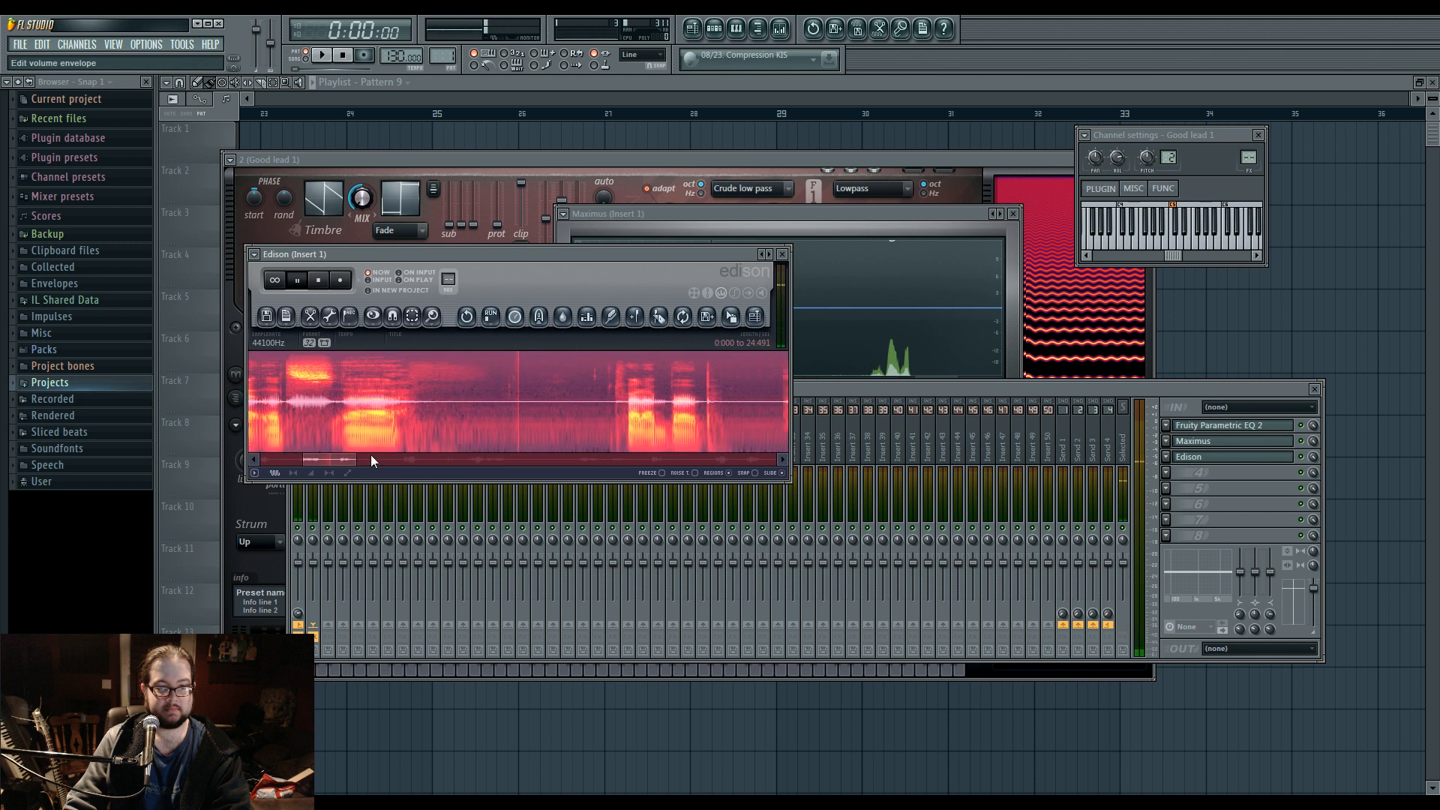
pyautogui.click(297, 280)
pyautogui.moveTo(381, 459); pyautogui.dragTo(755, 458)
pyautogui.moveTo(734, 390); pyautogui.dragTo(708, 390)
pyautogui.click(297, 280)
pyautogui.moveTo(351, 460); pyautogui.dragTo(713, 460)
pyautogui.moveTo(739, 461); pyautogui.dragTo(678, 458)
pyautogui.press('space')
pyautogui.press('space')
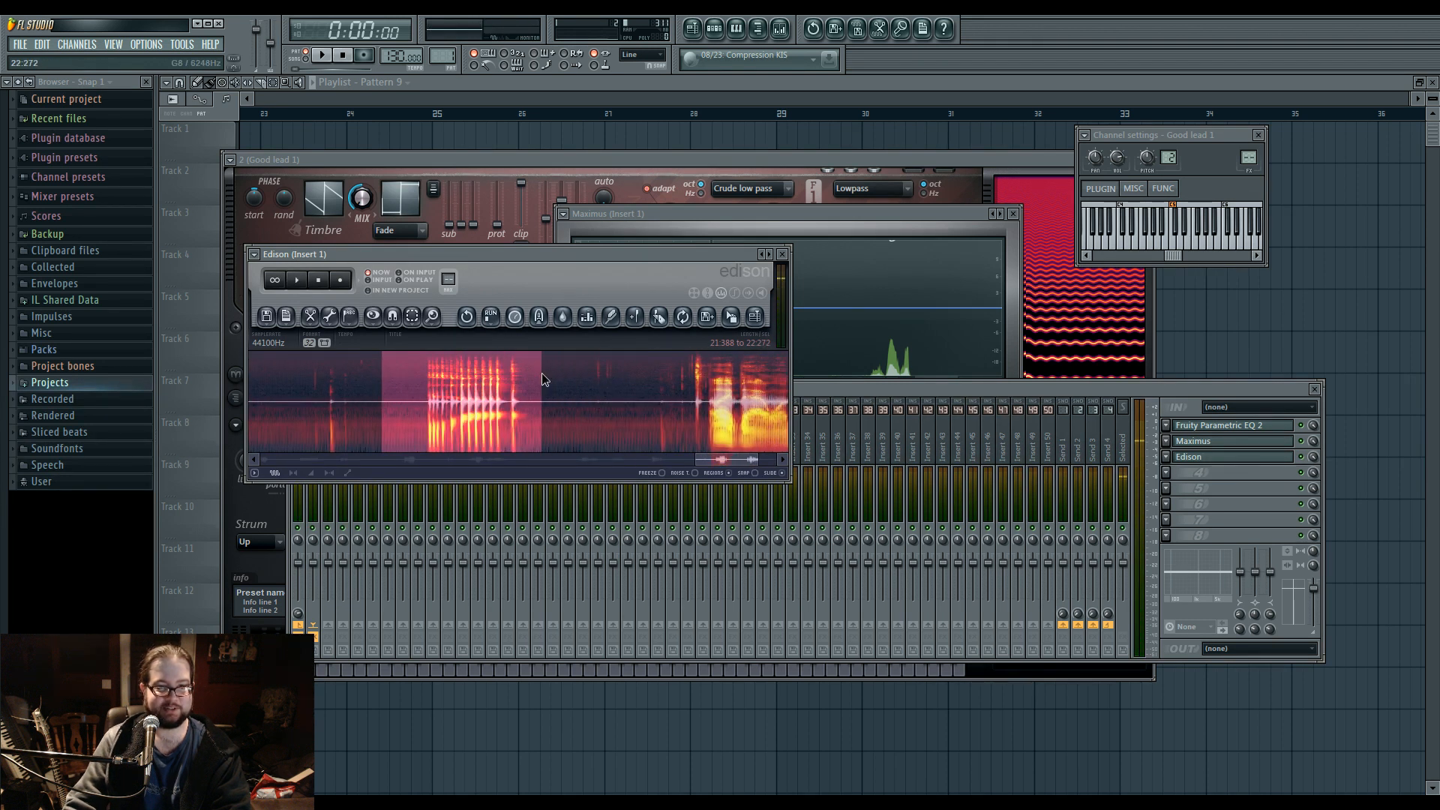
# Acquire a noise profile from the quiet gap after the pulse burst, 22.318 to 22.385, and denoise the recording with it.
pyautogui.moveTo(550, 375); pyautogui.dragTo(561, 378)
pyautogui.click(634, 317)
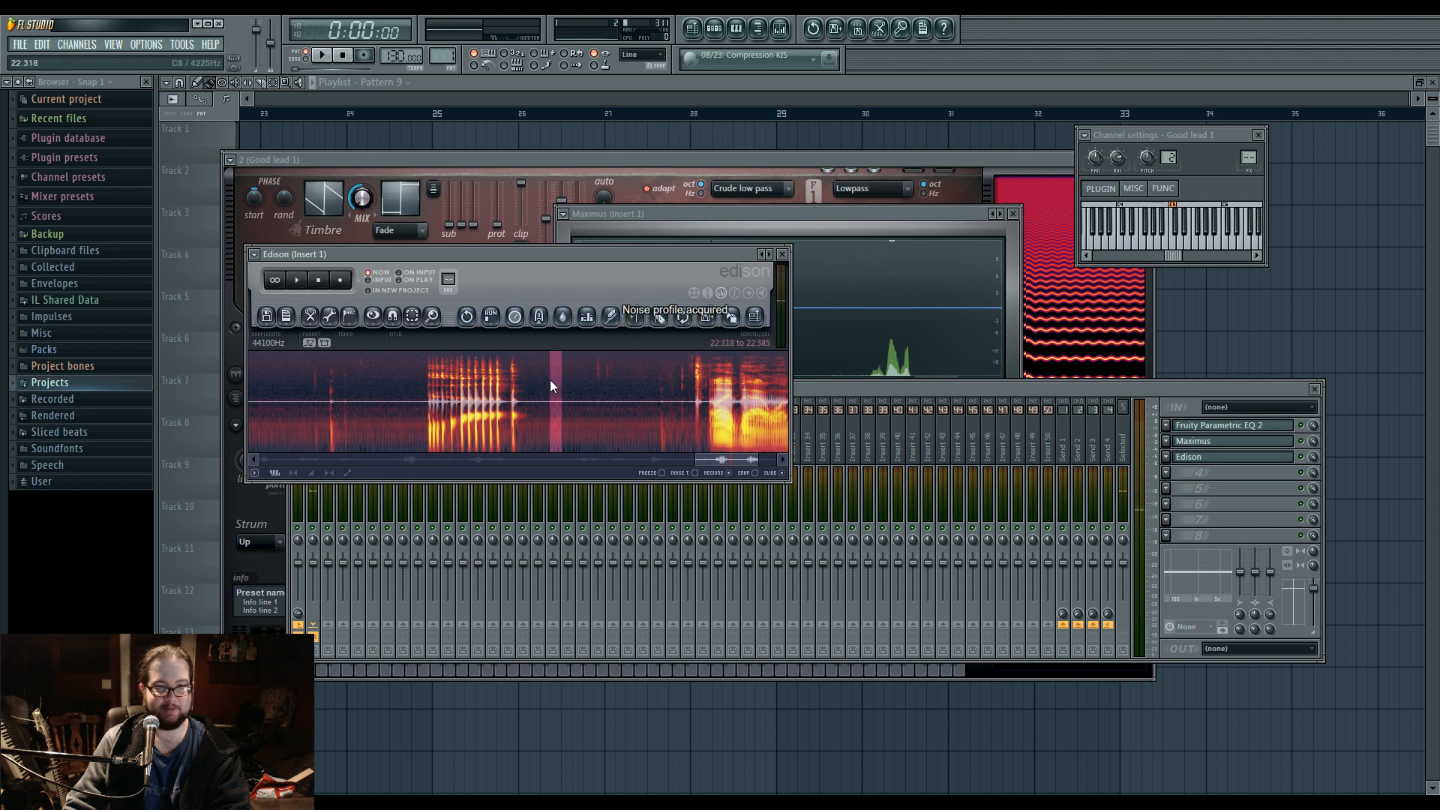
pyautogui.click(610, 315)
pyautogui.click(884, 561)
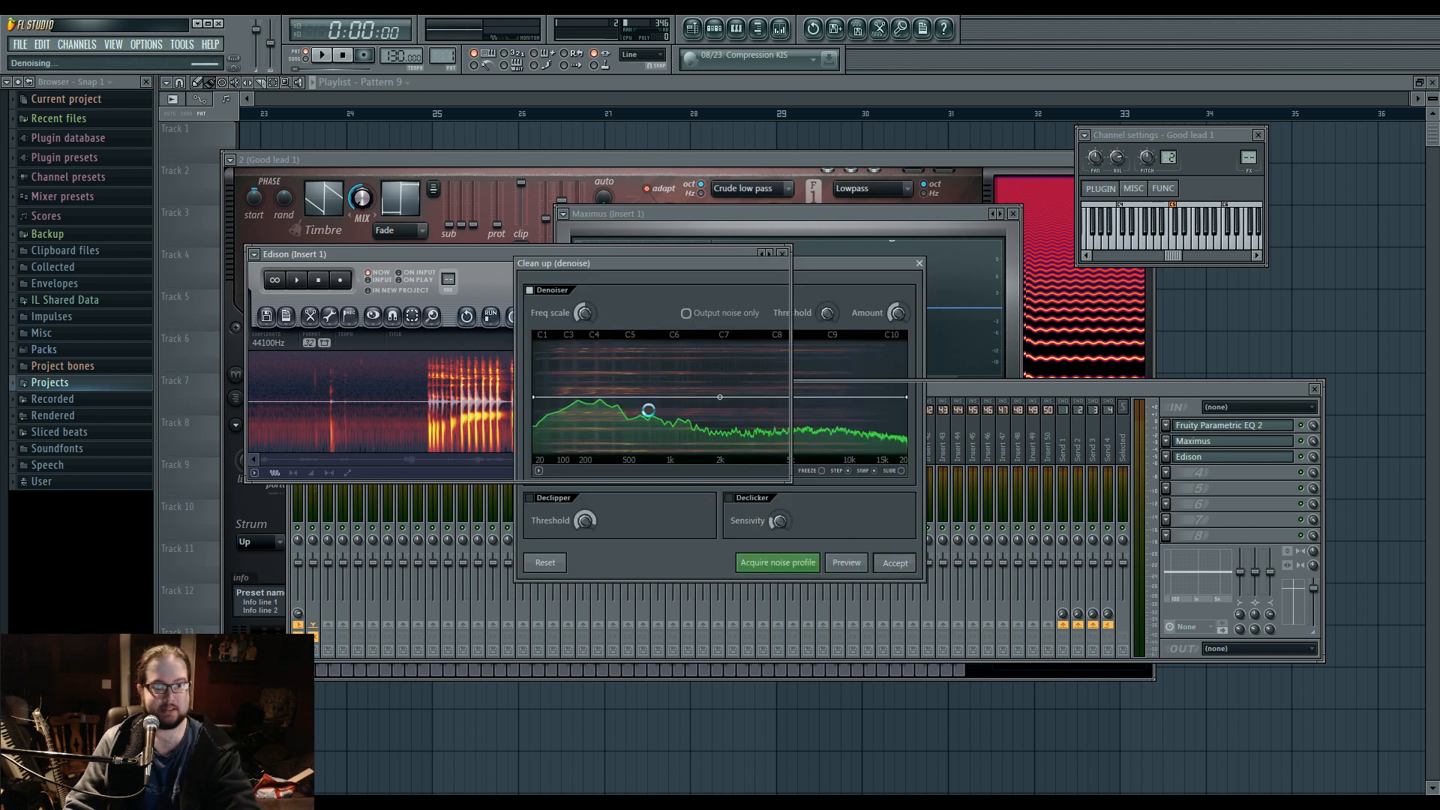
# Audition the cleaned pulse burst and select it tightly from 21.633 to 22.227.
pyautogui.moveTo(411, 384); pyautogui.dragTo(582, 384)
pyautogui.click(297, 279)
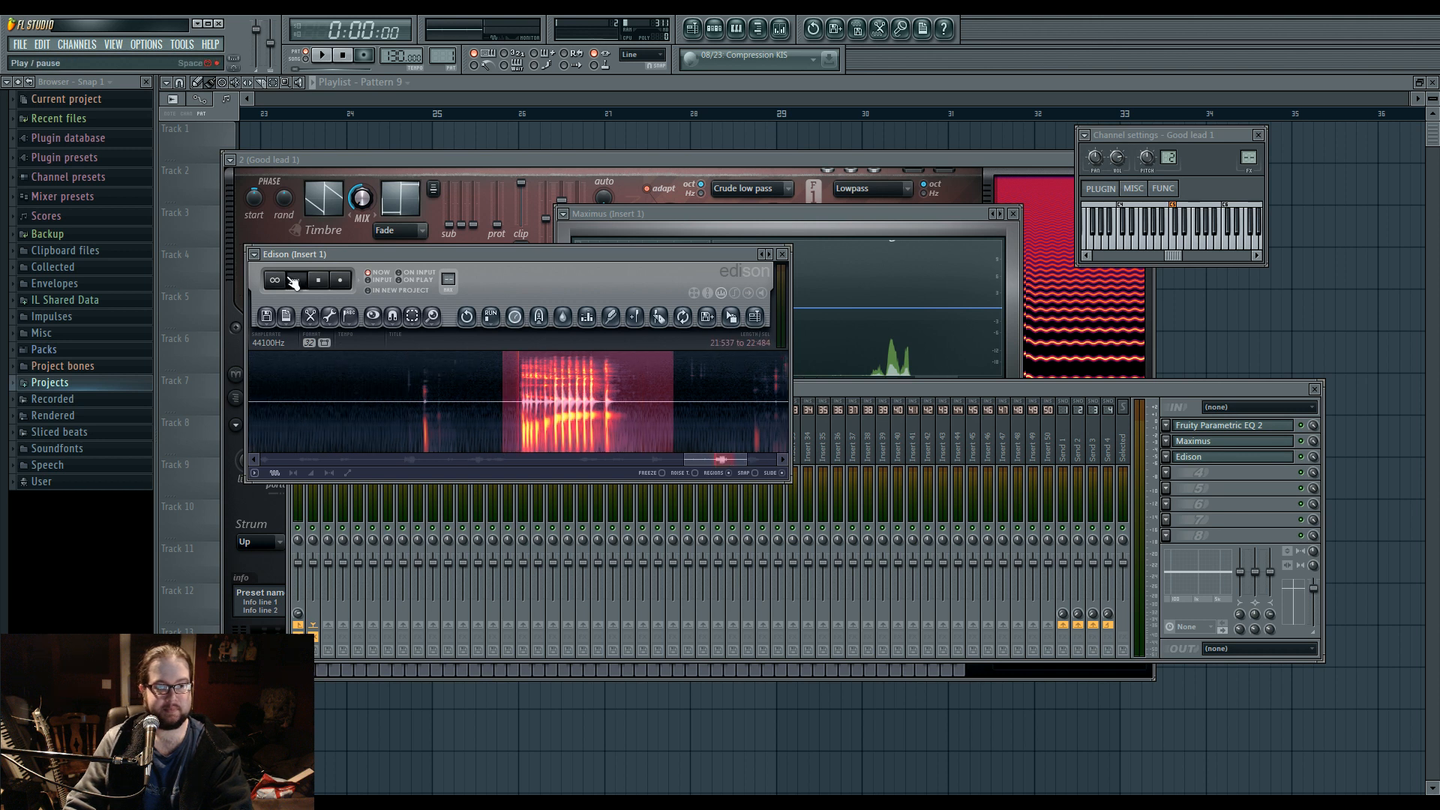
pyautogui.moveTo(367, 393); pyautogui.dragTo(470, 404)
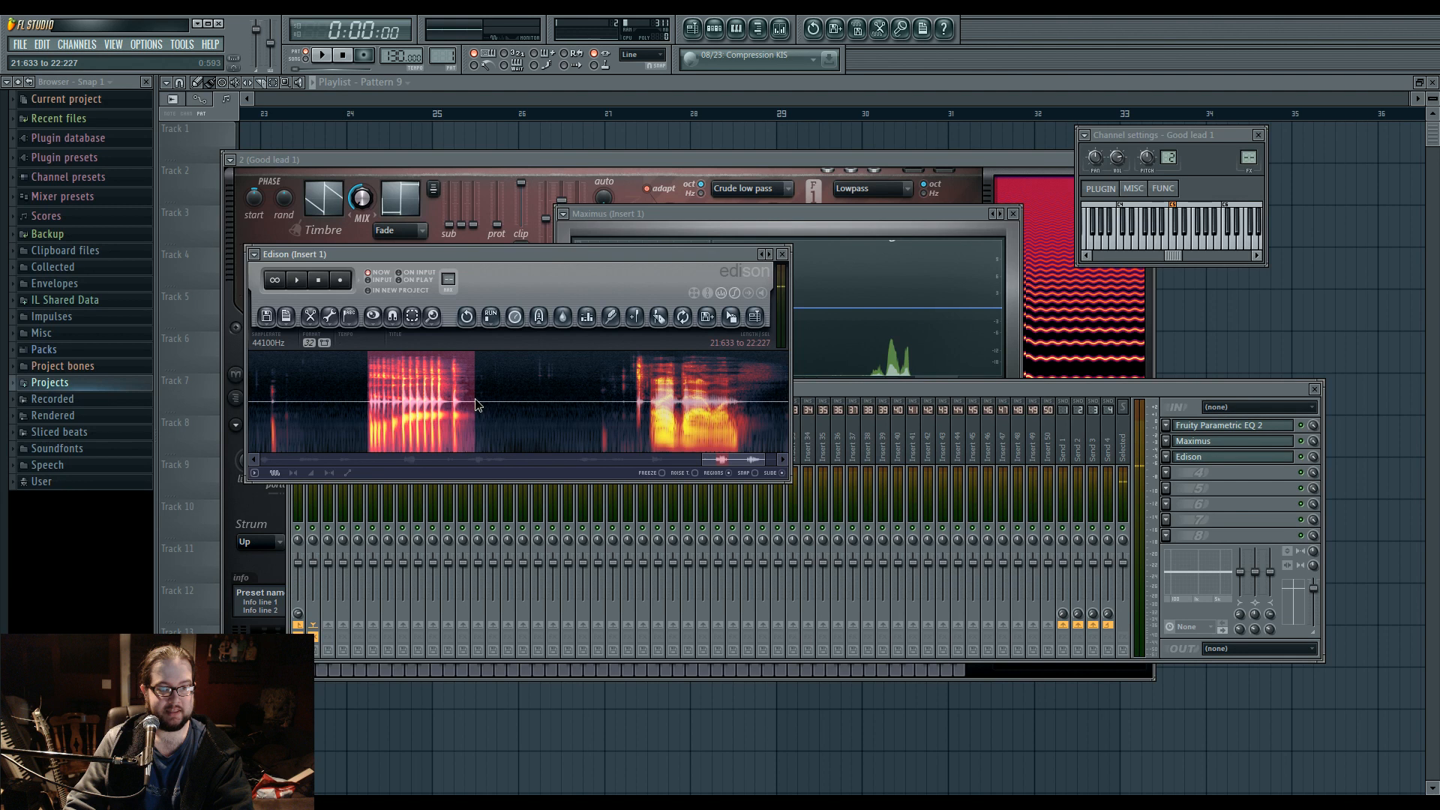
# Add a new Harmor channel and load the selected Edison audio into its image section.
pyautogui.click(715, 37)
pyautogui.click(77, 44)
pyautogui.moveTo(84, 58)
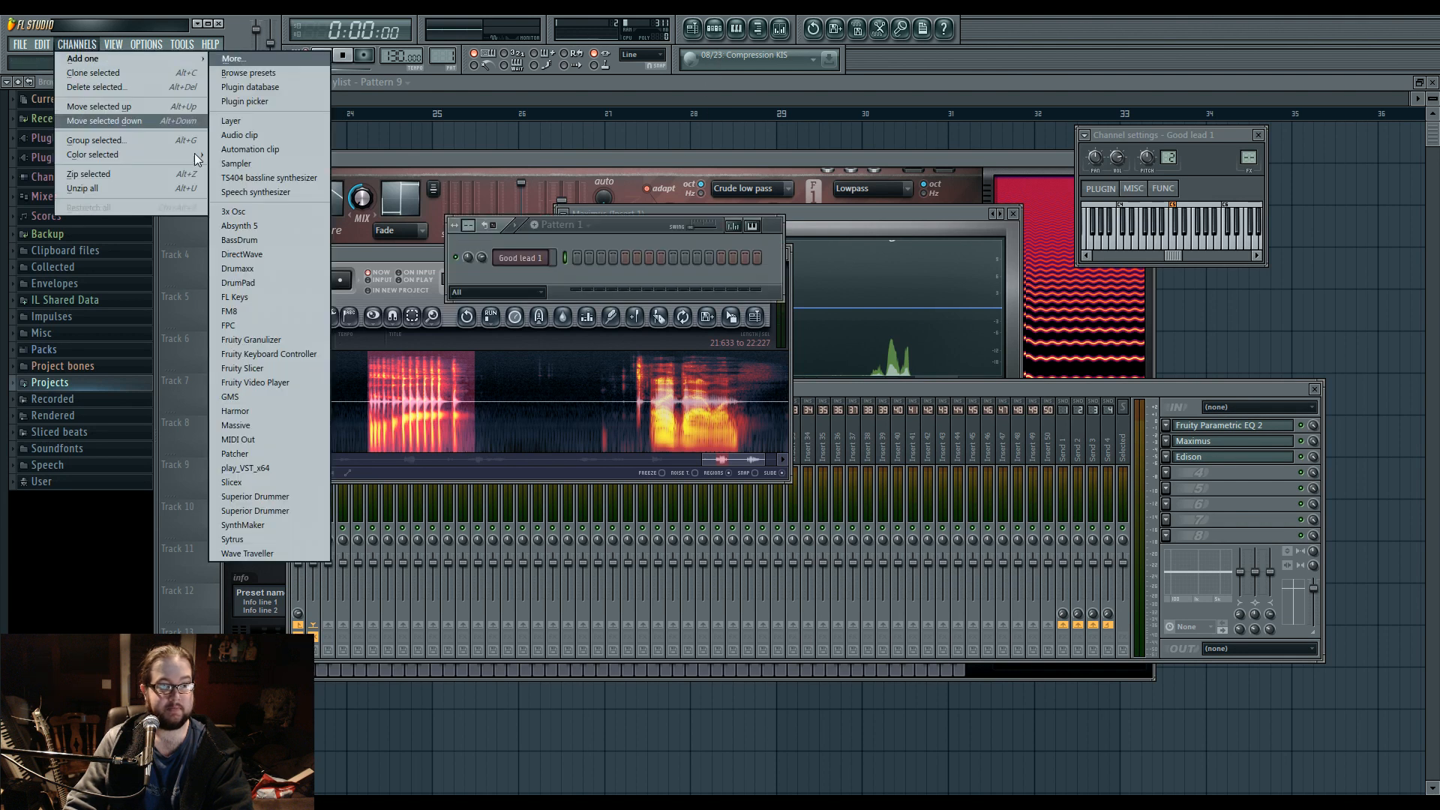
pyautogui.click(265, 413)
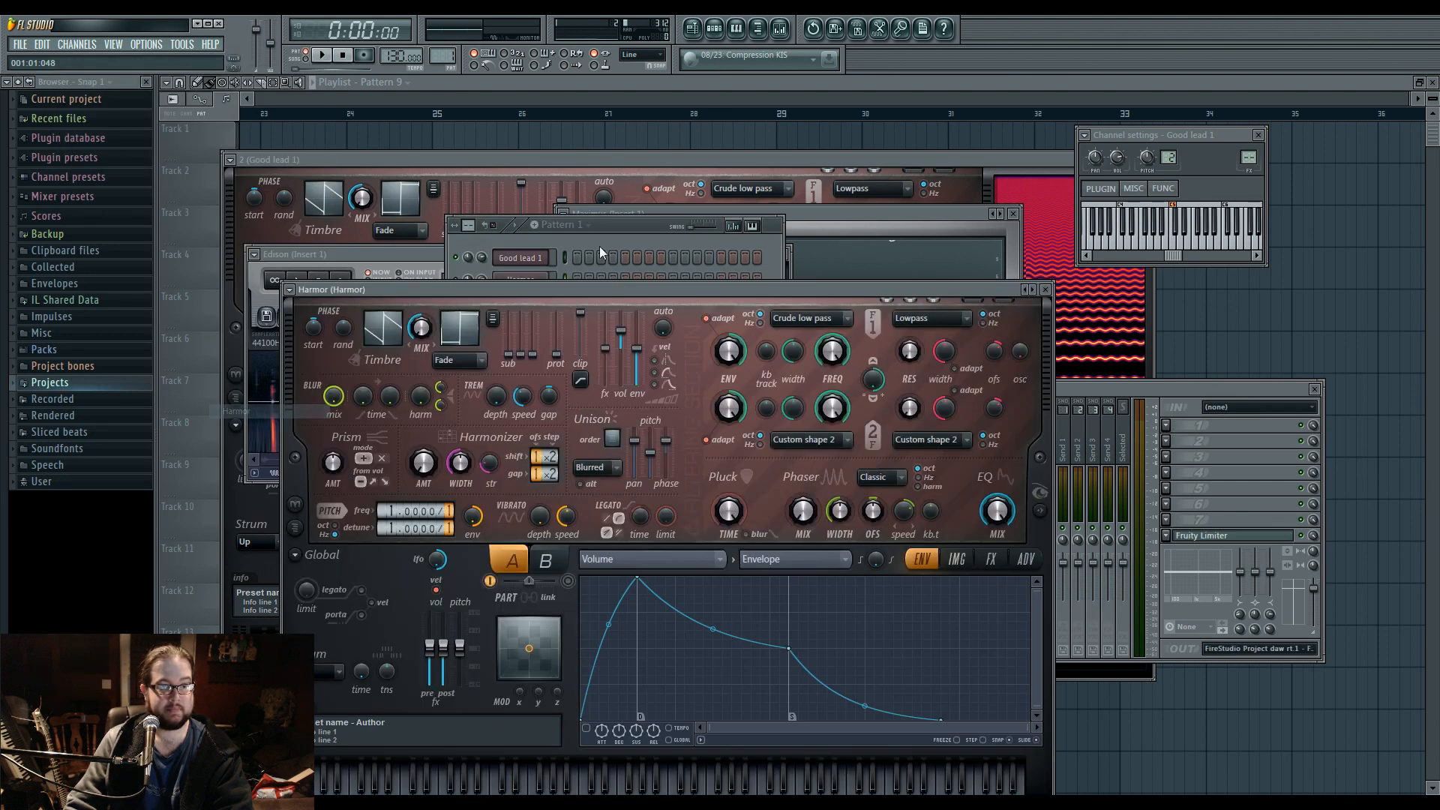
pyautogui.moveTo(598, 282); pyautogui.dragTo(715, 148)
pyautogui.click(1077, 428)
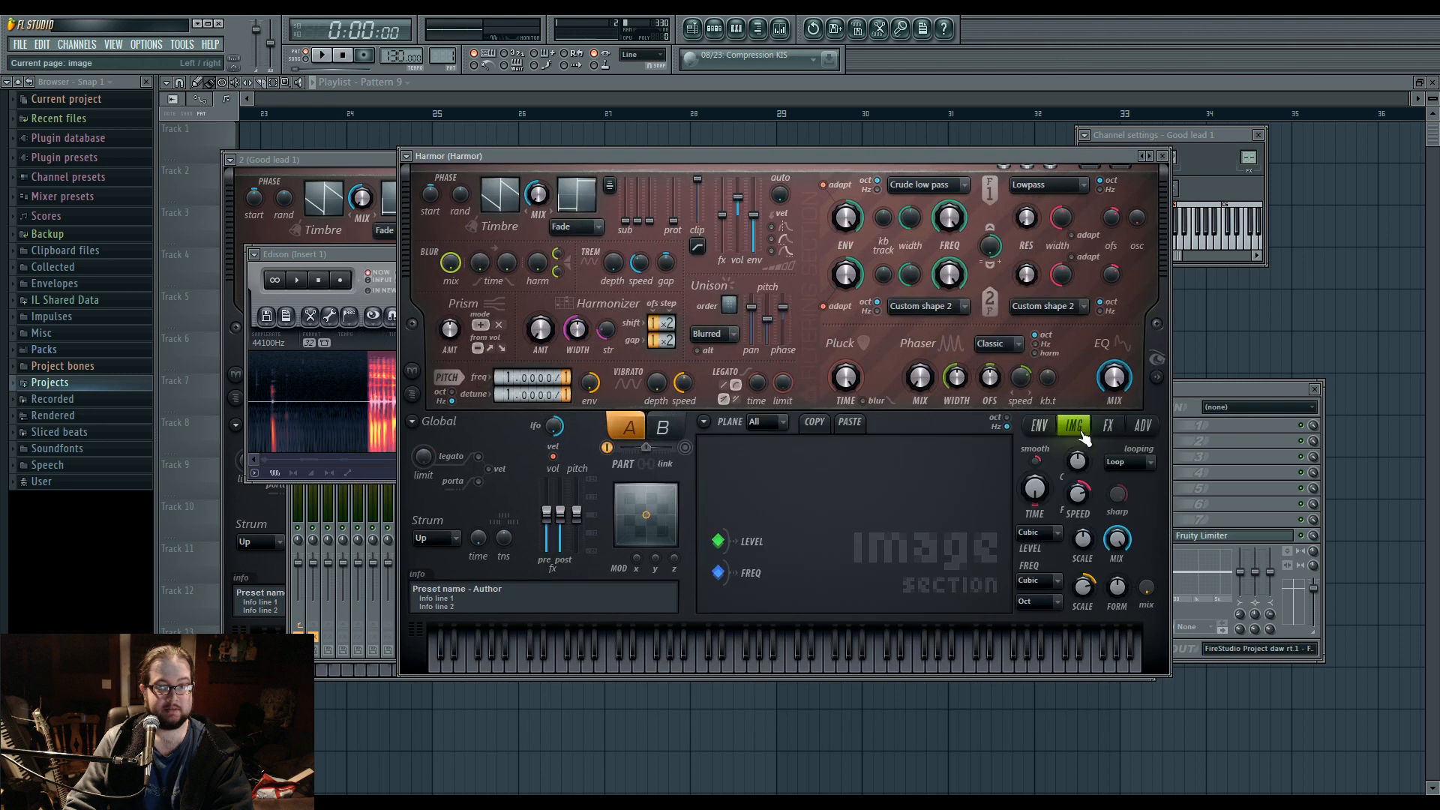
pyautogui.moveTo(368, 259); pyautogui.dragTo(975, 152)
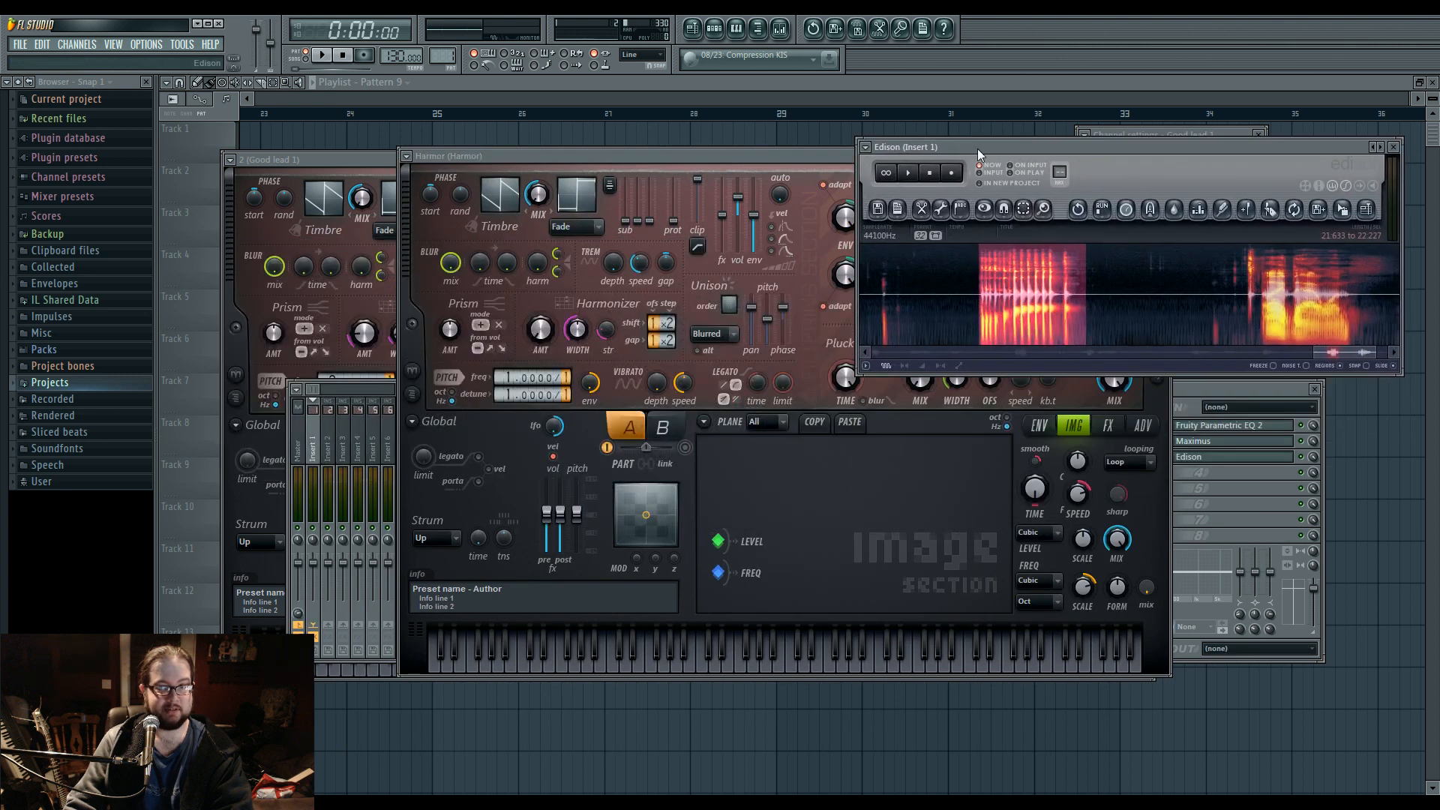
pyautogui.moveTo(1325, 214); pyautogui.dragTo(894, 564)
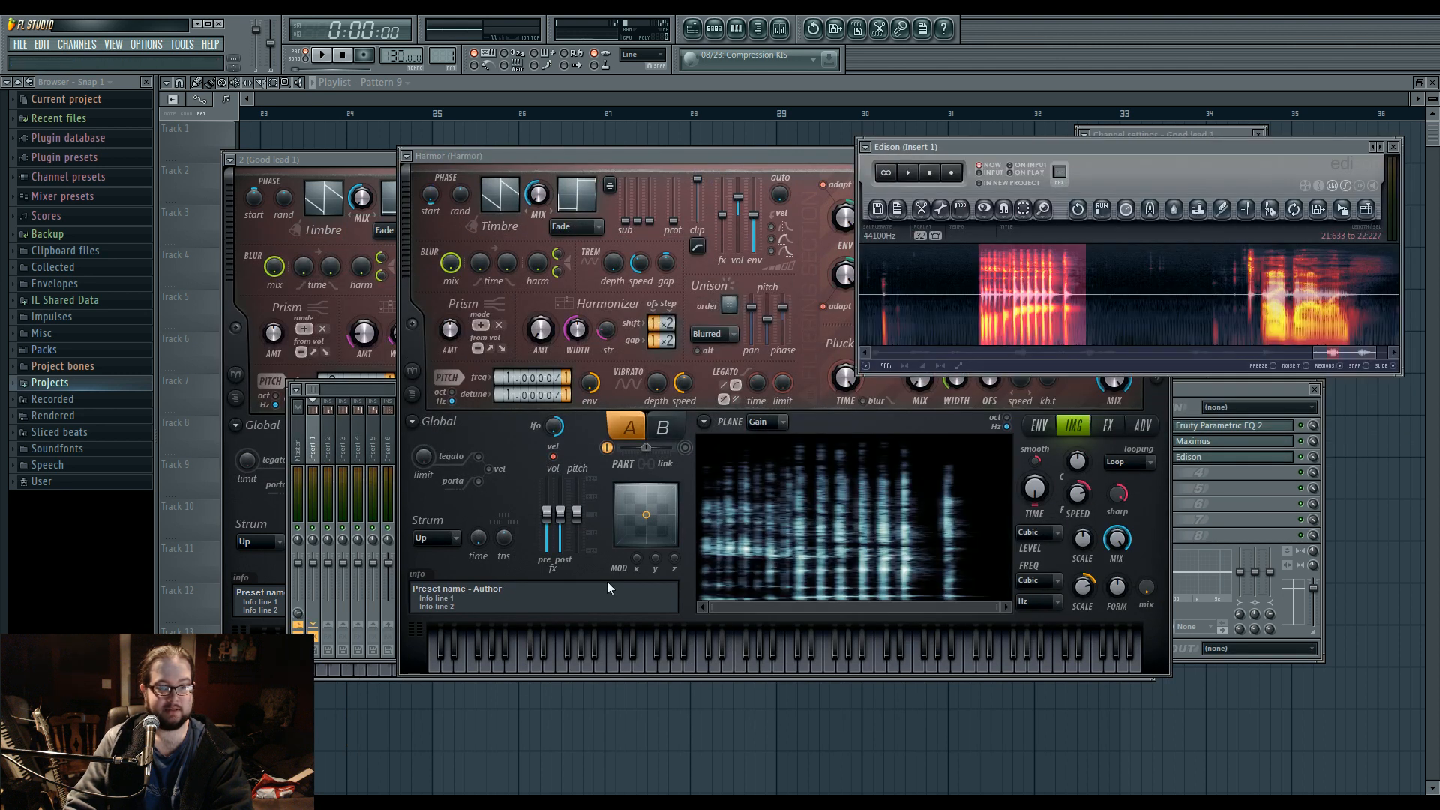
# Clear Edison's audio with a new empty project and close Edison.
pyautogui.press('r')
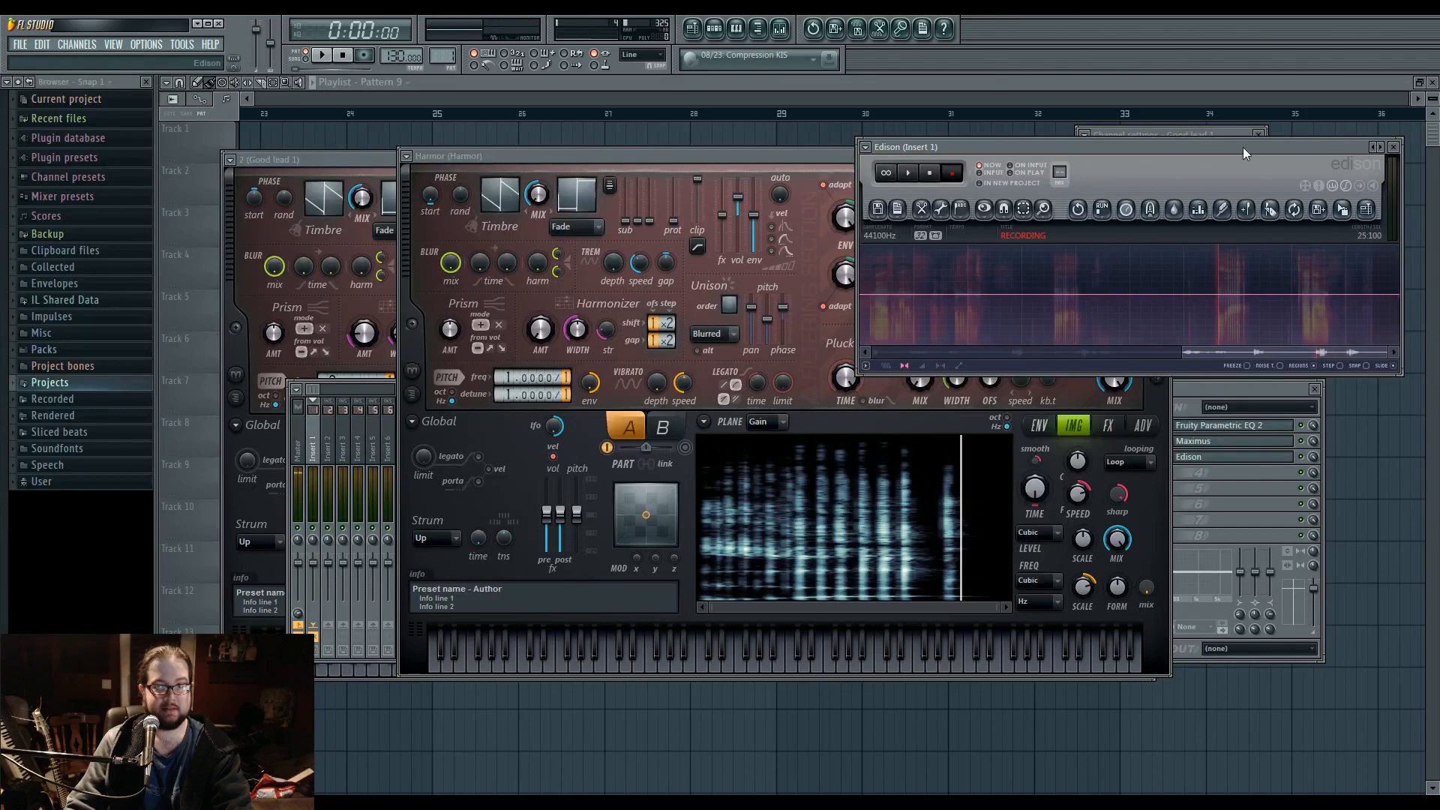
pyautogui.hotkey('ctrl', 'n')
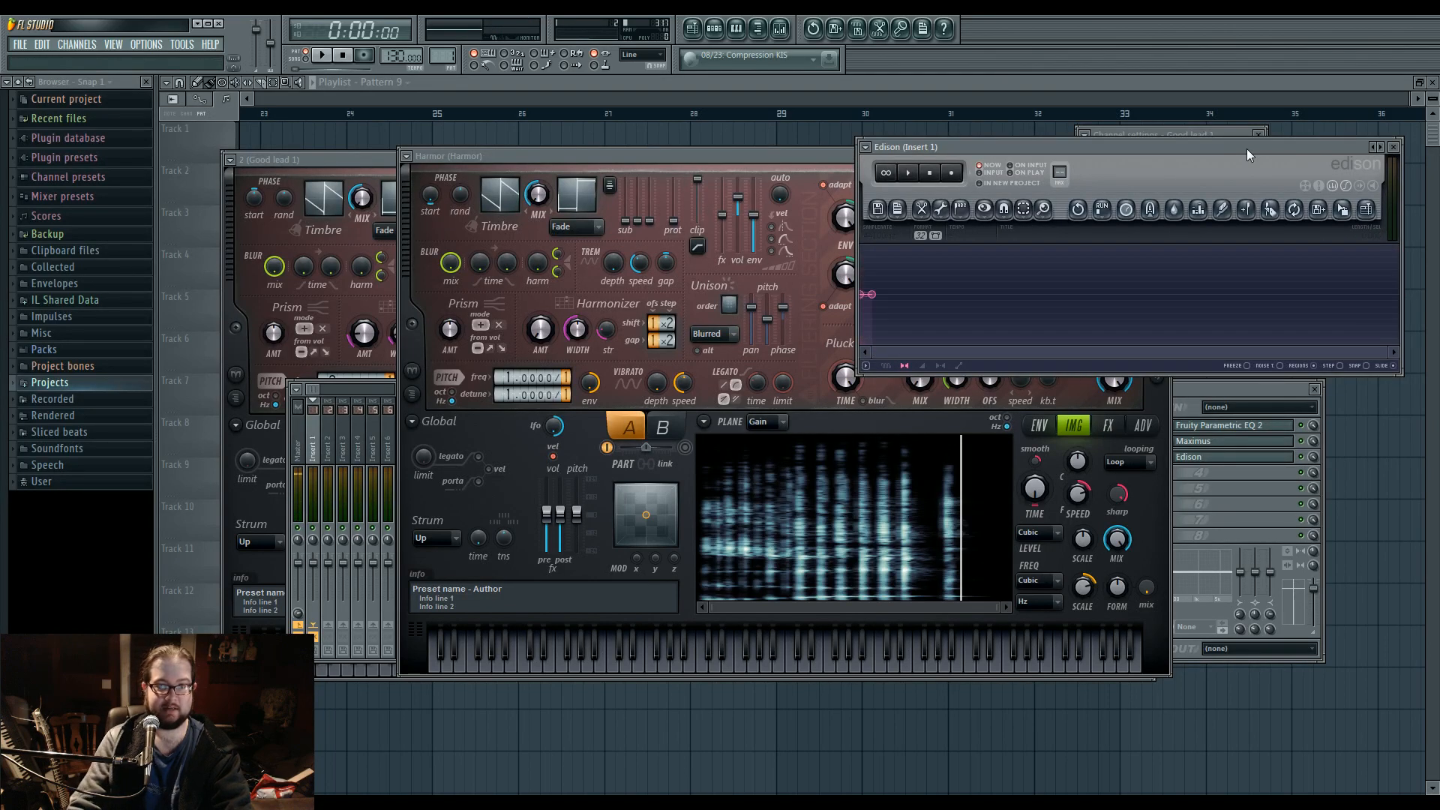
pyautogui.click(1393, 146)
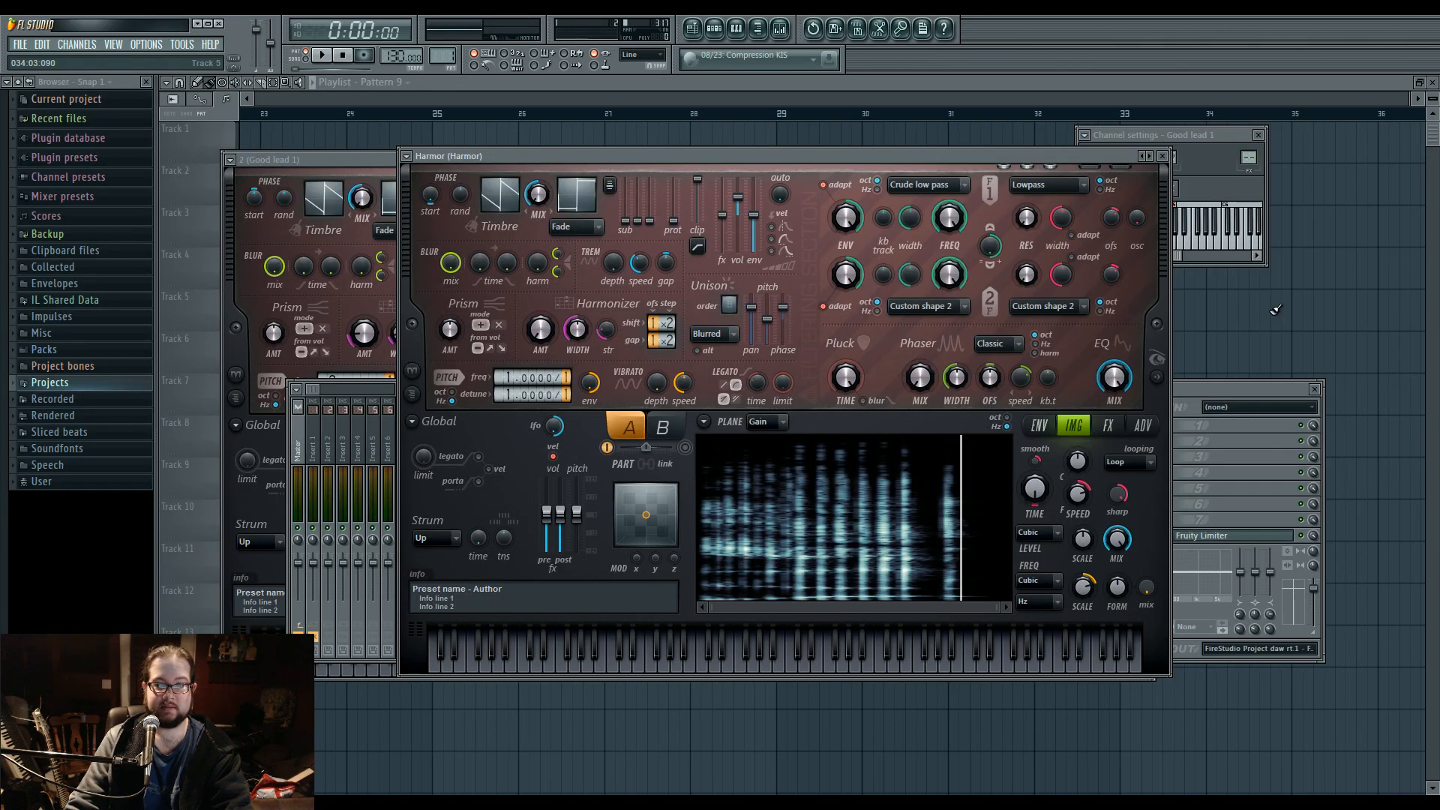
pyautogui.press('F9')
# Show Harmor's spectral display beside its controls and raise harmonic protection to maximum.
pyautogui.moveTo(727, 163); pyautogui.dragTo(687, 161)
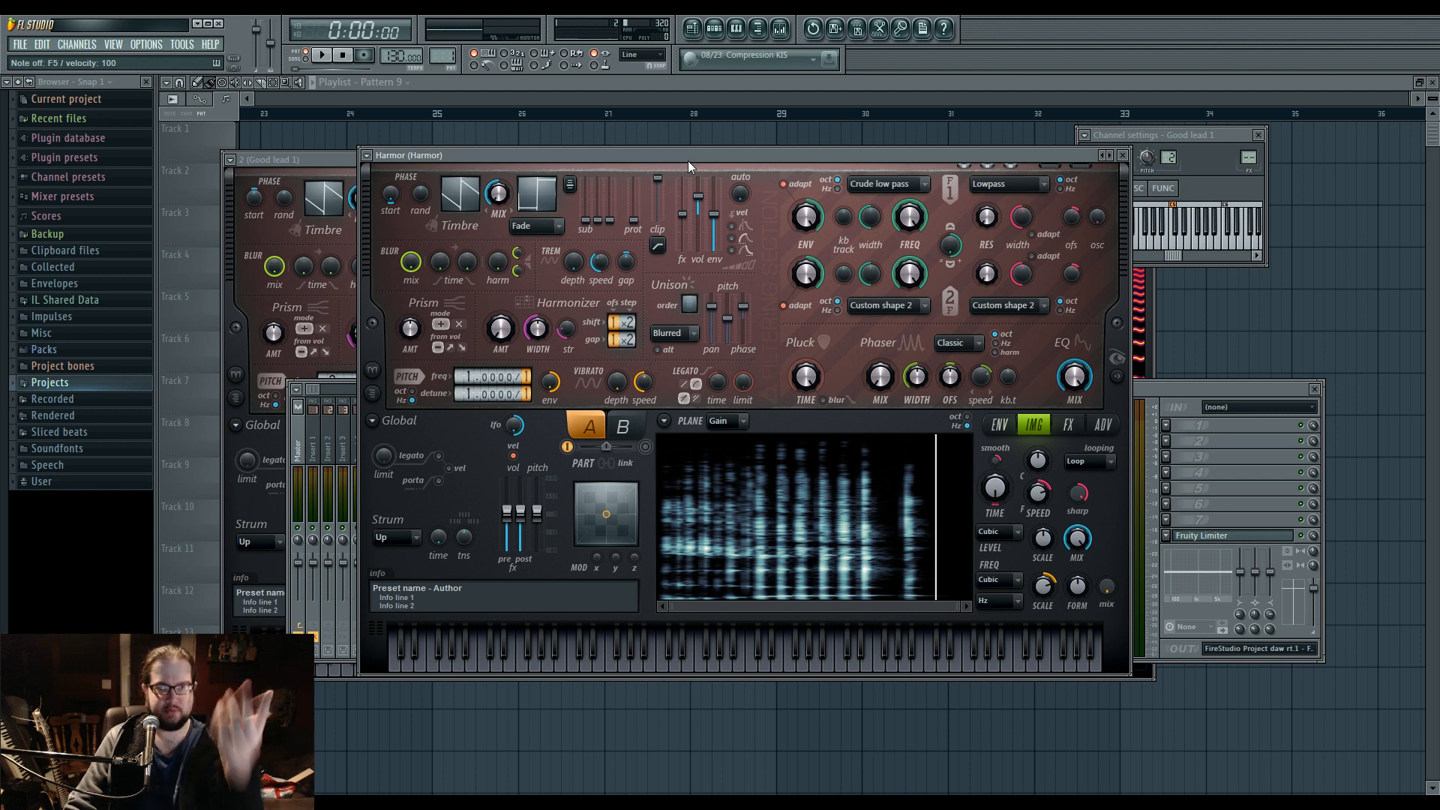
pyautogui.moveTo(678, 155); pyautogui.dragTo(621, 157)
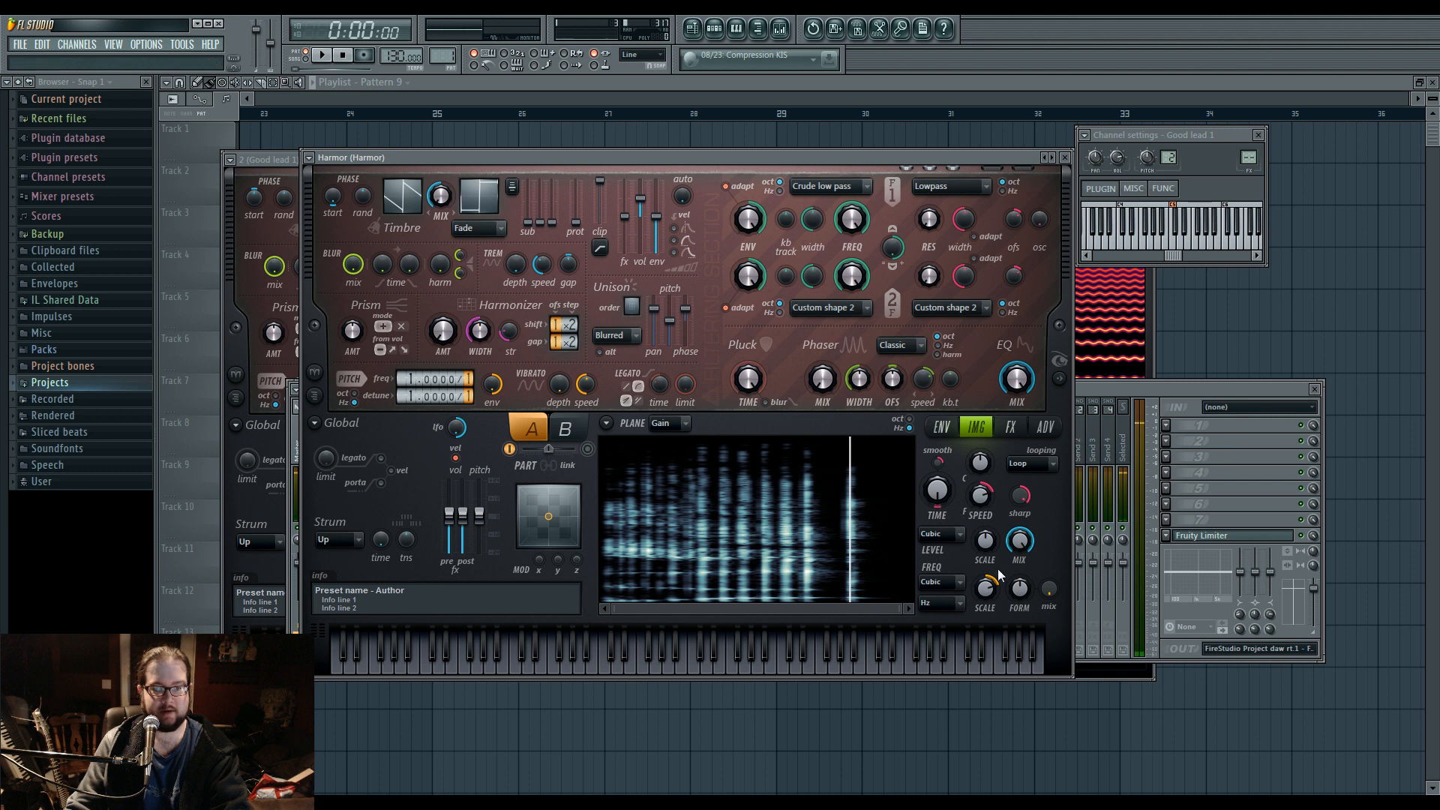
pyautogui.click(1059, 379)
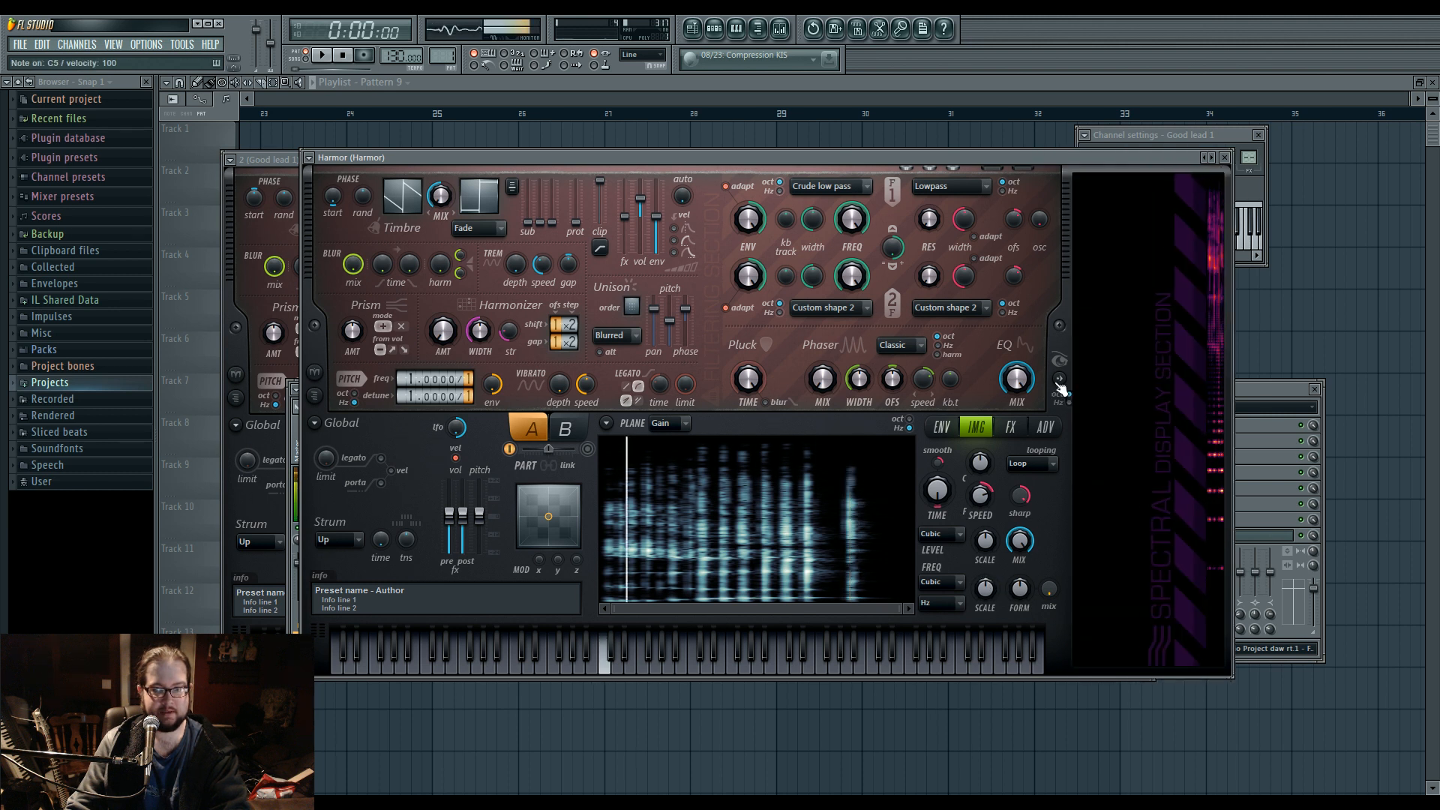
pyautogui.moveTo(577, 224); pyautogui.dragTo(578, 181)
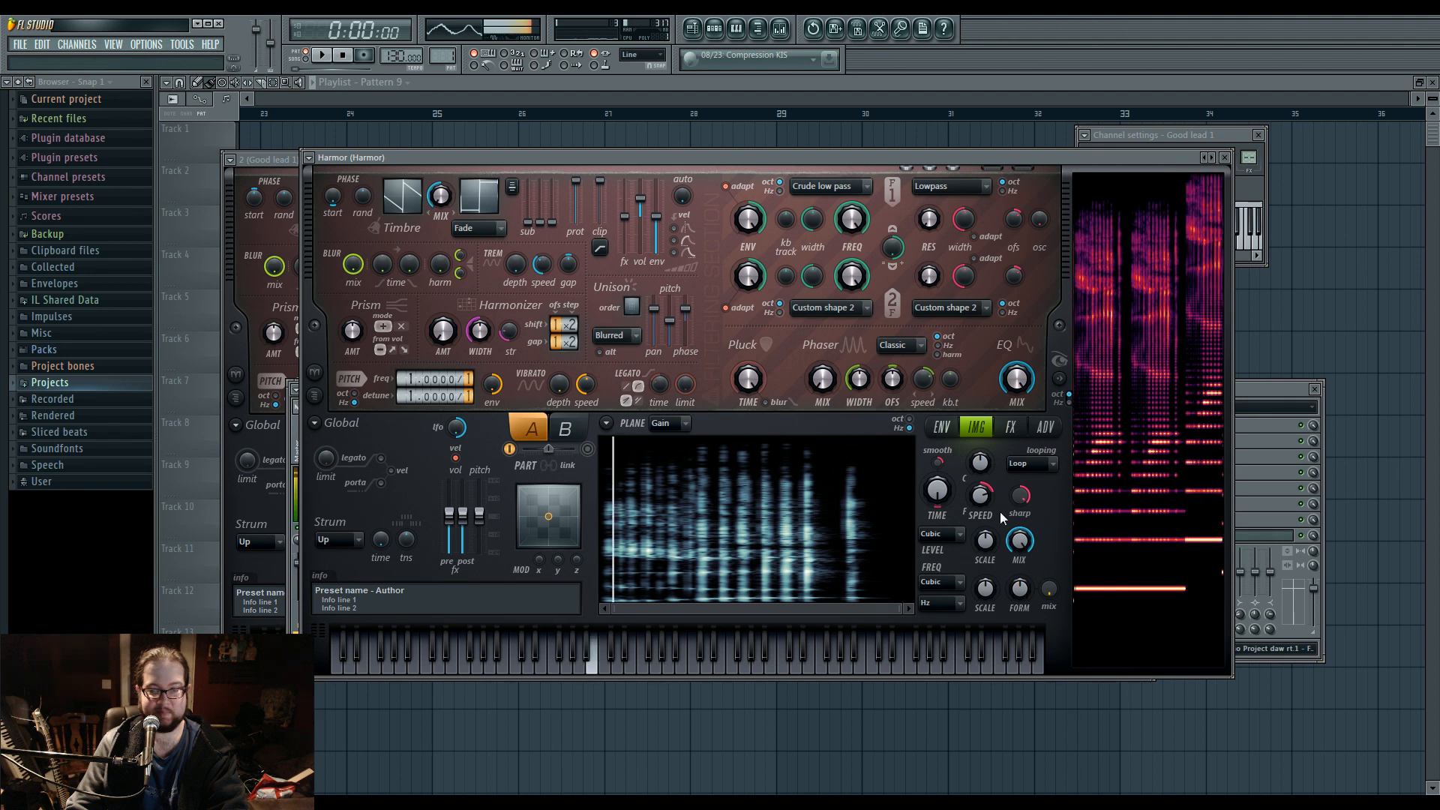
# Set Harmor's image resynthesis mode to High precision and its performance precision to Perfect.
pyautogui.click(942, 427)
pyautogui.click(974, 429)
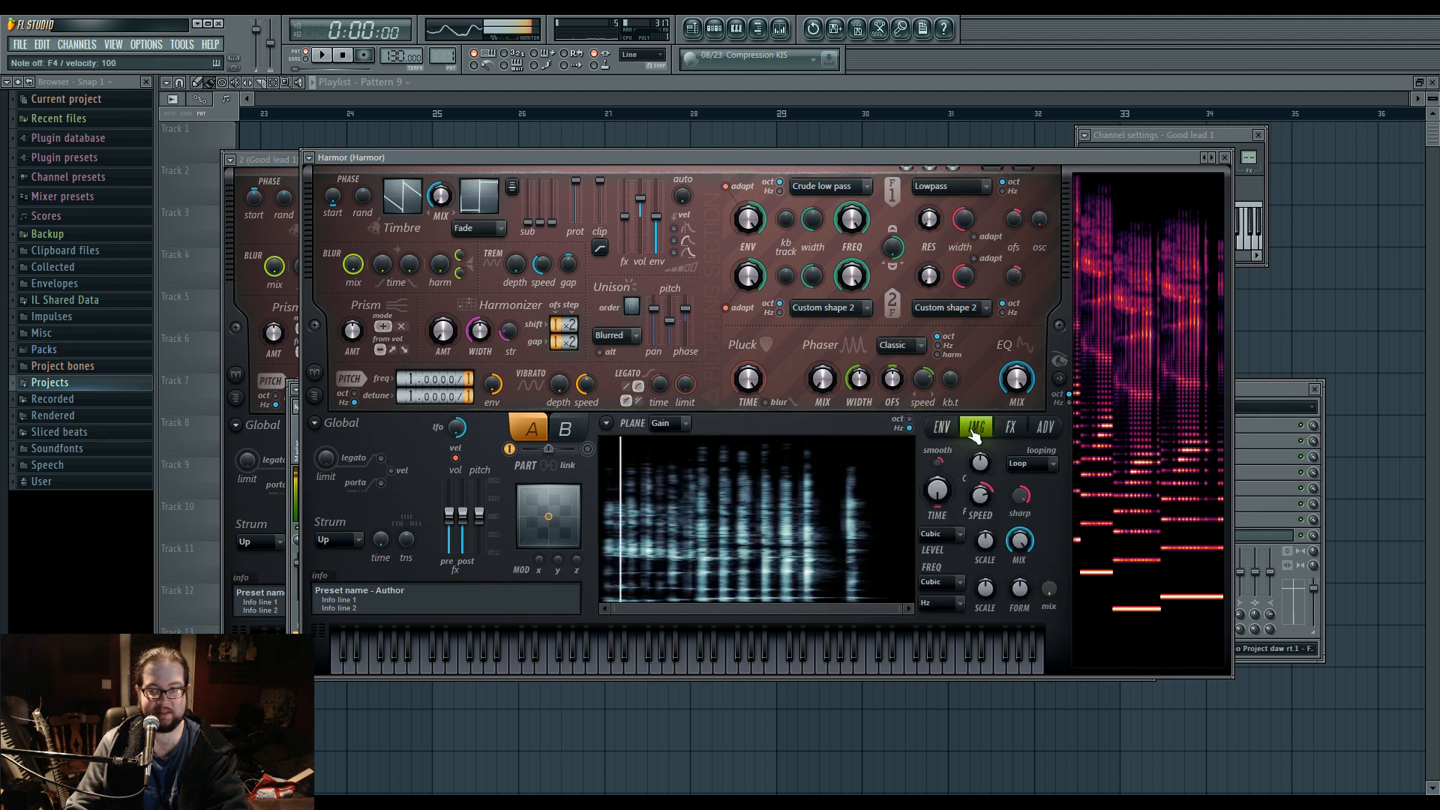
pyautogui.click(1044, 428)
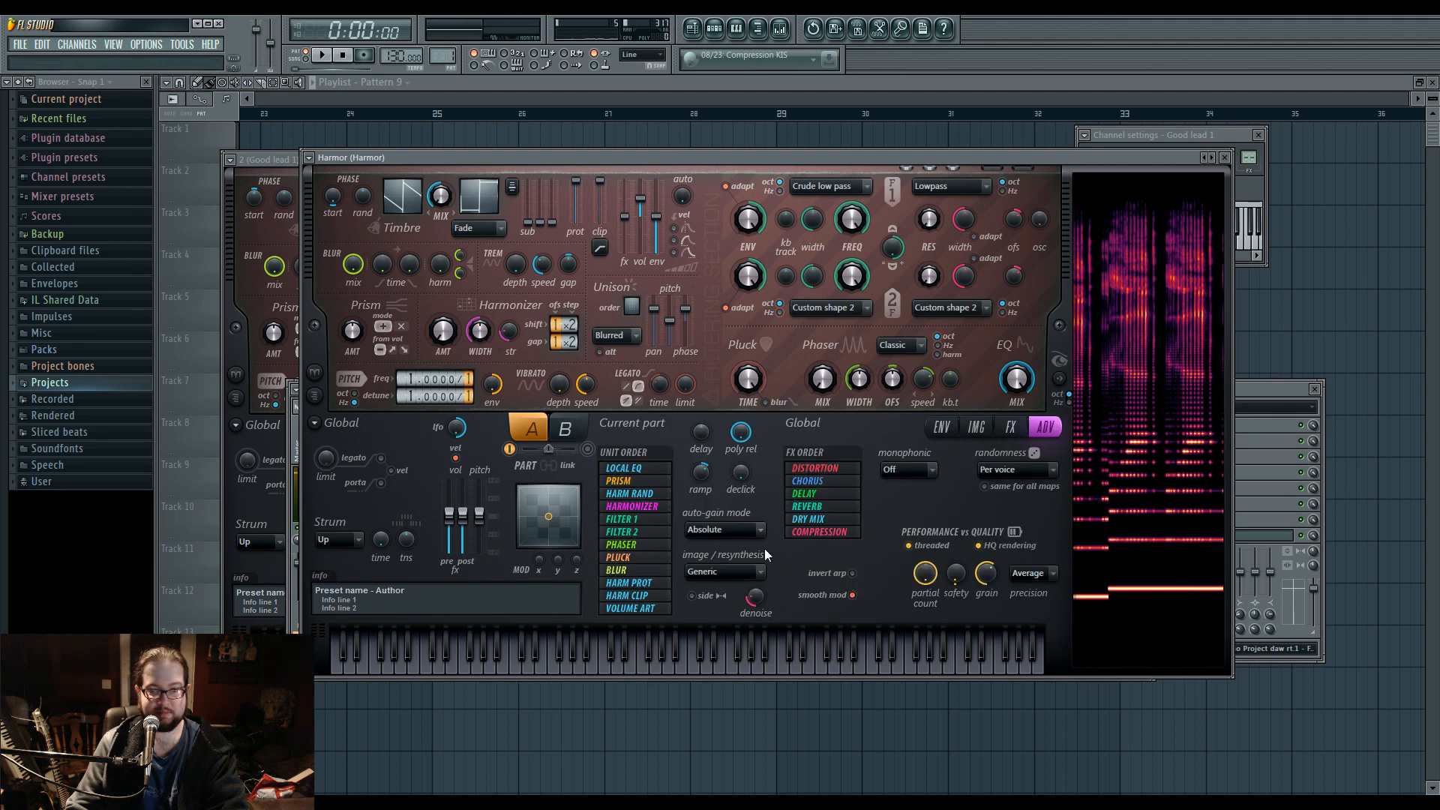
pyautogui.click(1028, 619)
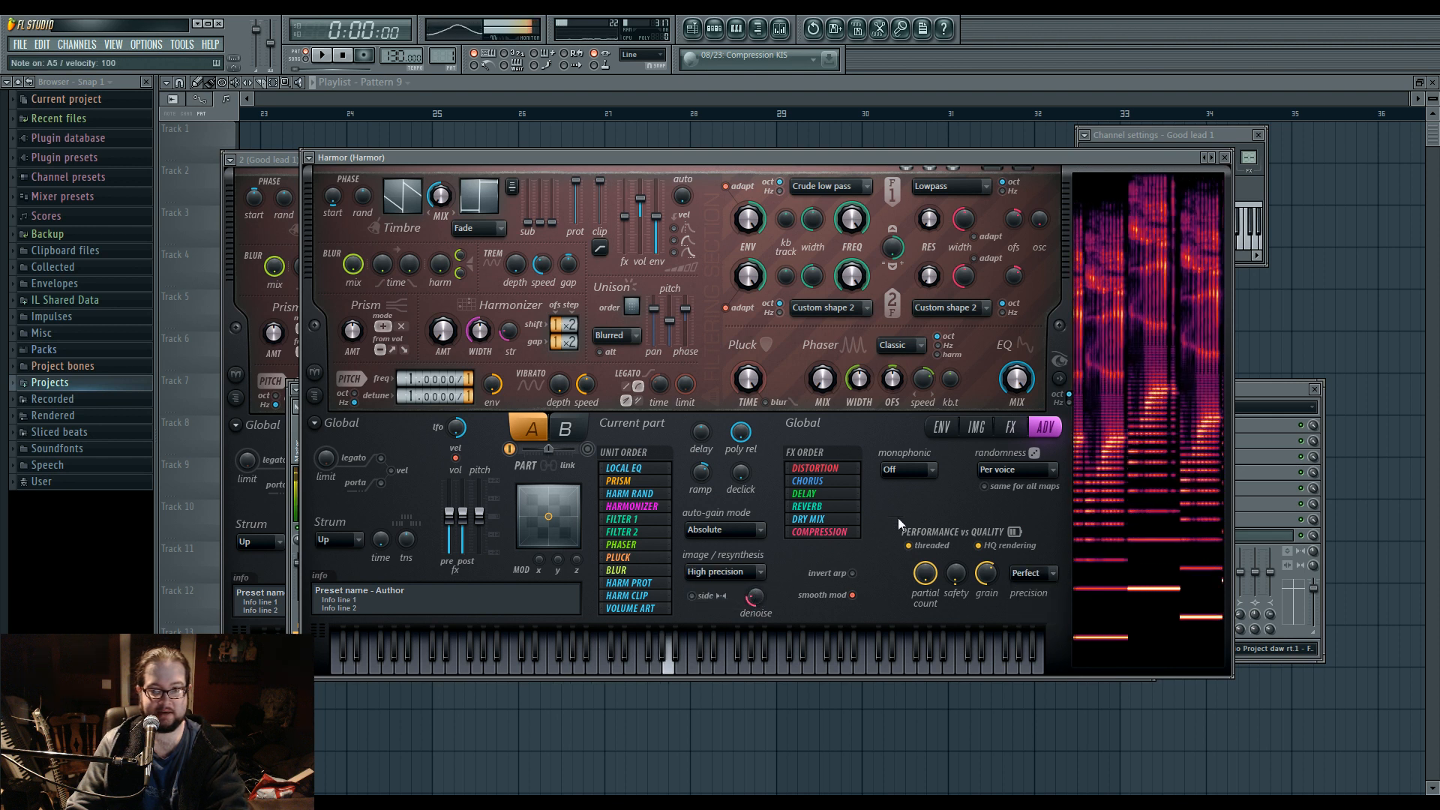
# Raise the image section's formant mix to maximum.
pyautogui.click(975, 429)
pyautogui.click(942, 427)
pyautogui.click(975, 428)
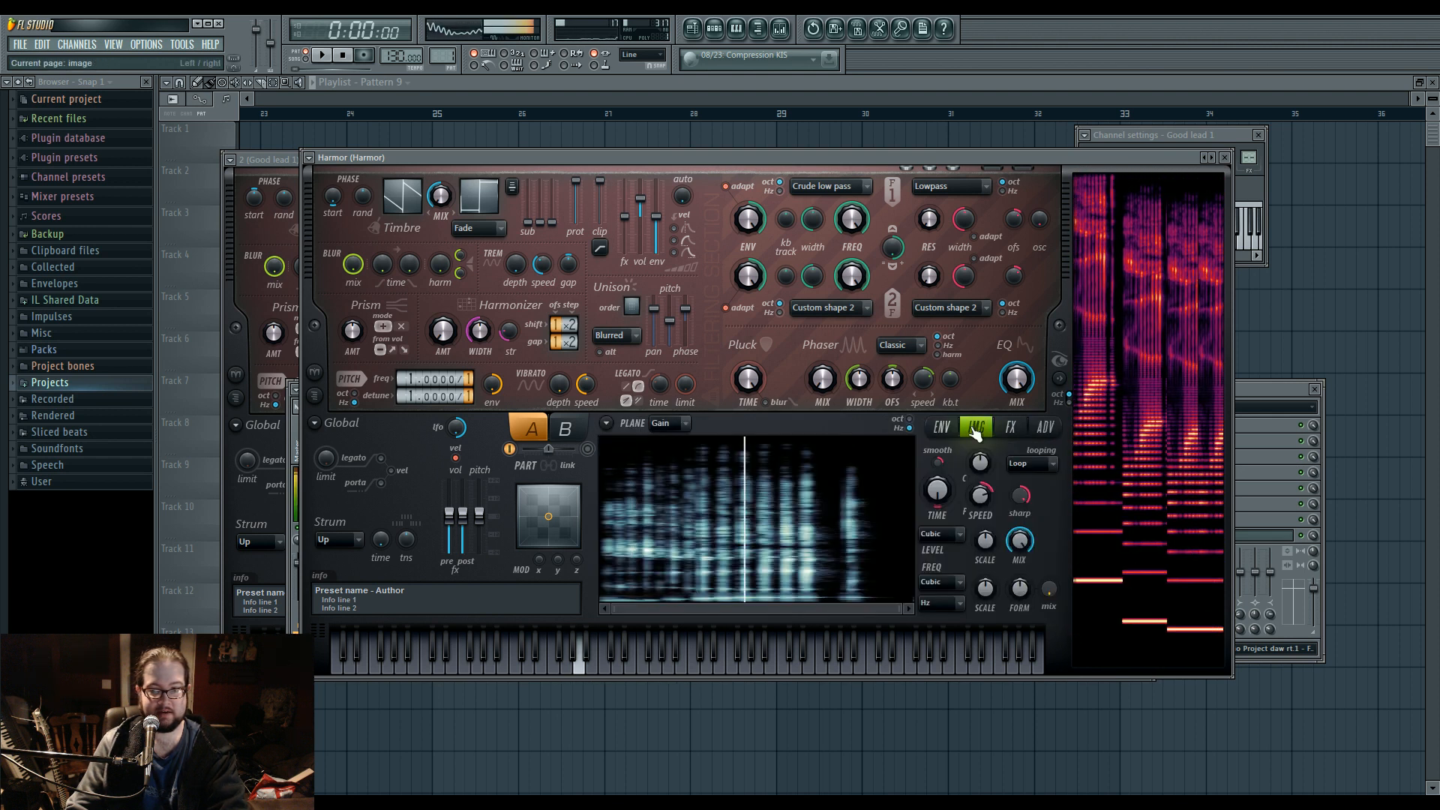
pyautogui.moveTo(1044, 597); pyautogui.dragTo(1043, 525)
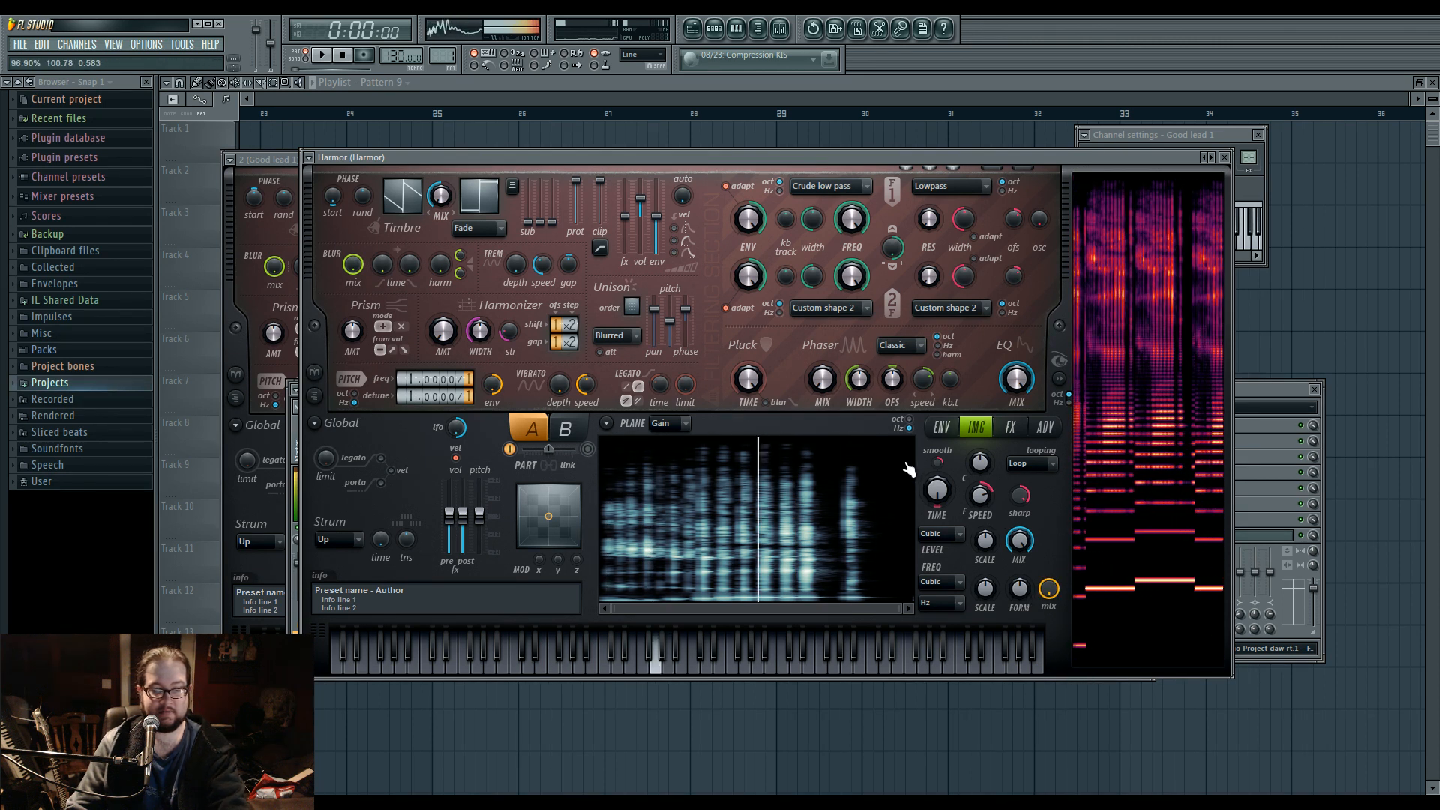
# Set image resynthesis back to Generic and display the Image formant mutation map for editing.
pyautogui.click(942, 428)
pyautogui.click(713, 427)
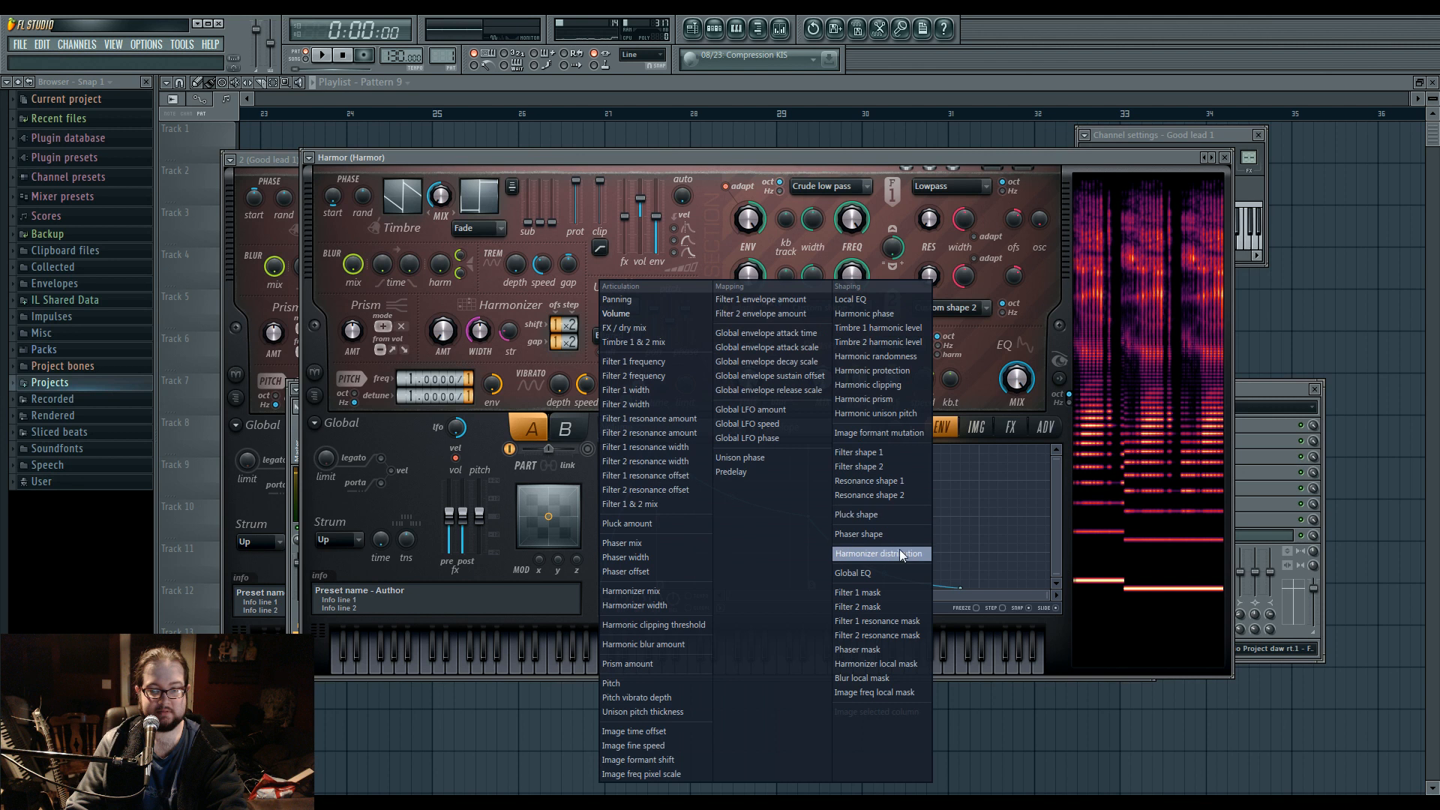
pyautogui.click(1045, 428)
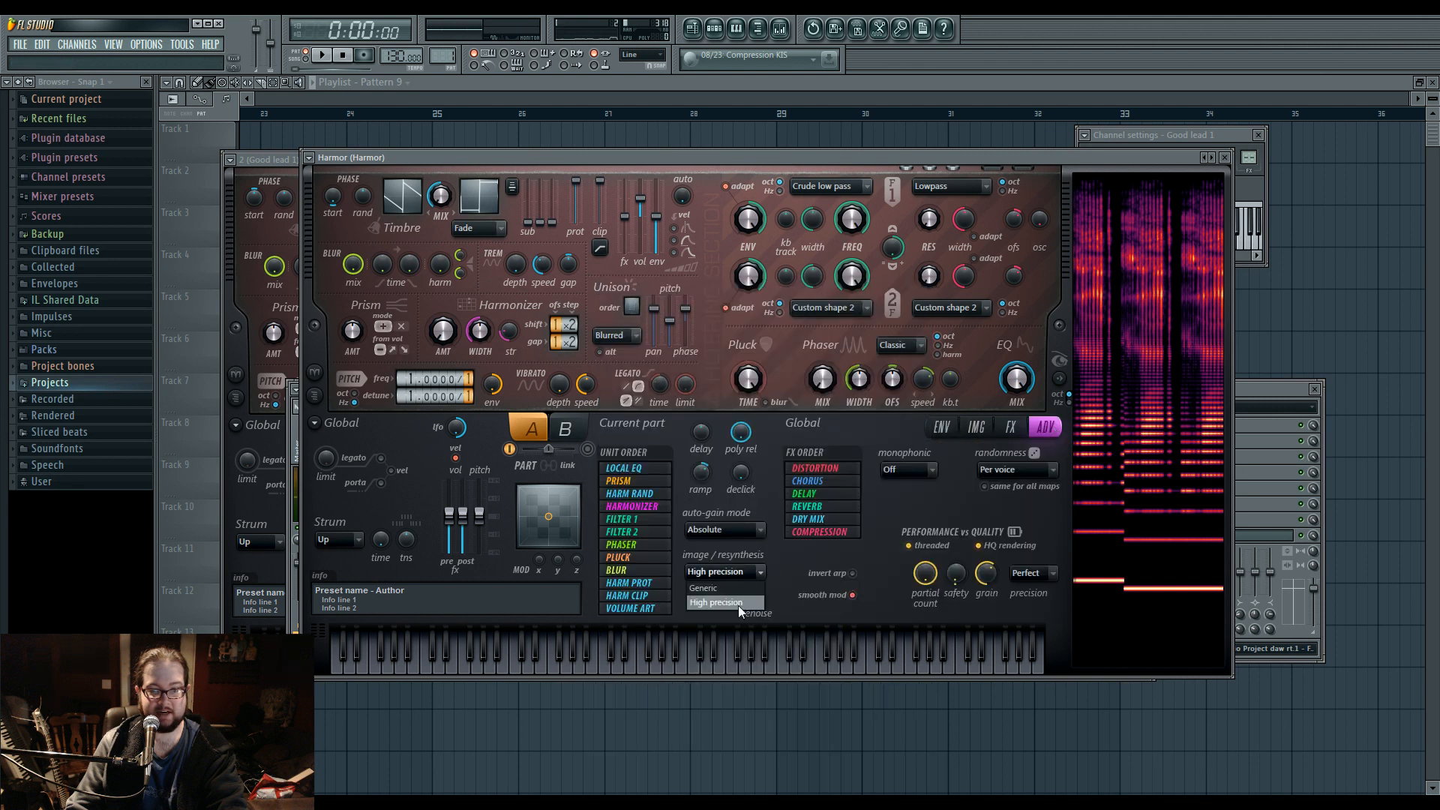
pyautogui.click(740, 591)
pyautogui.click(977, 428)
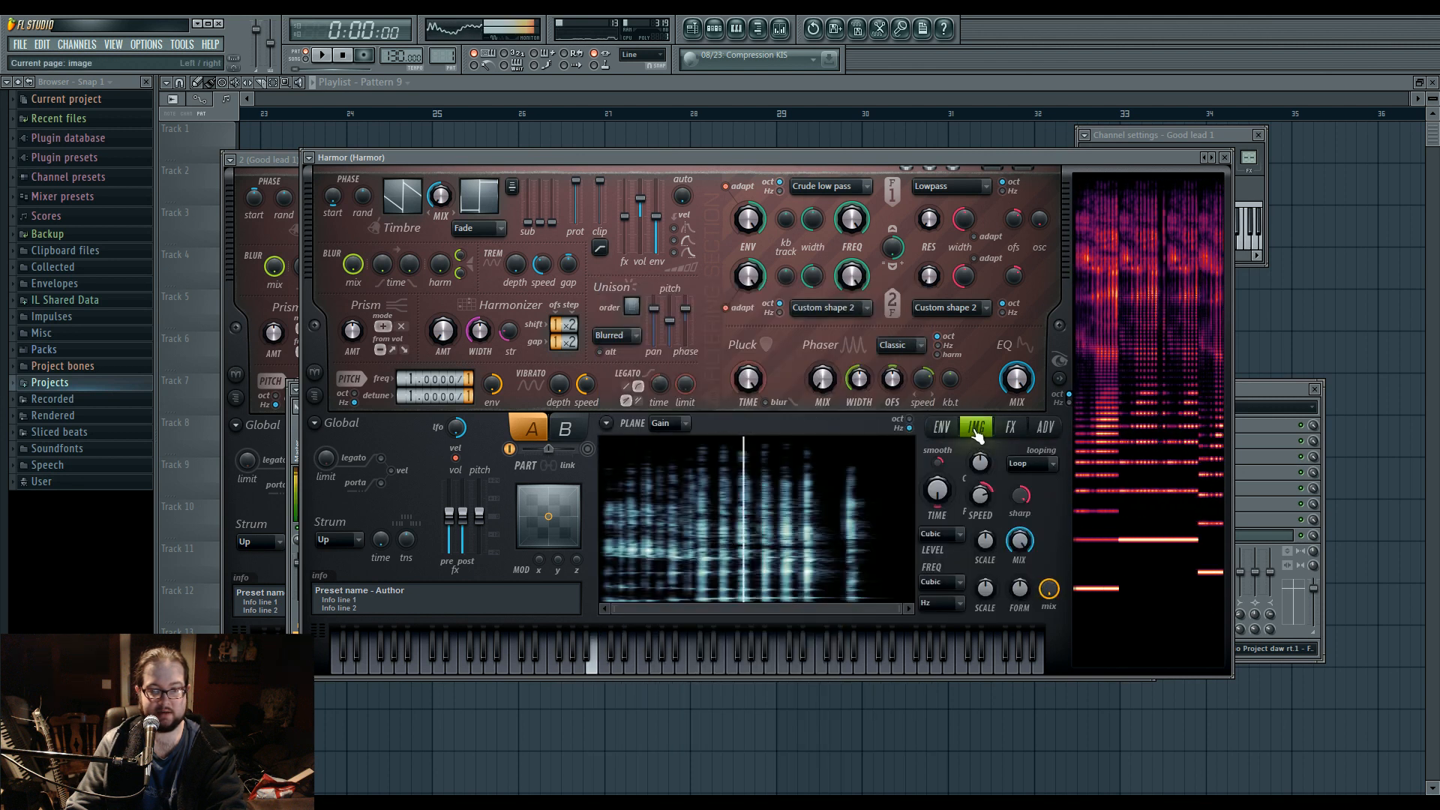
pyautogui.click(947, 432)
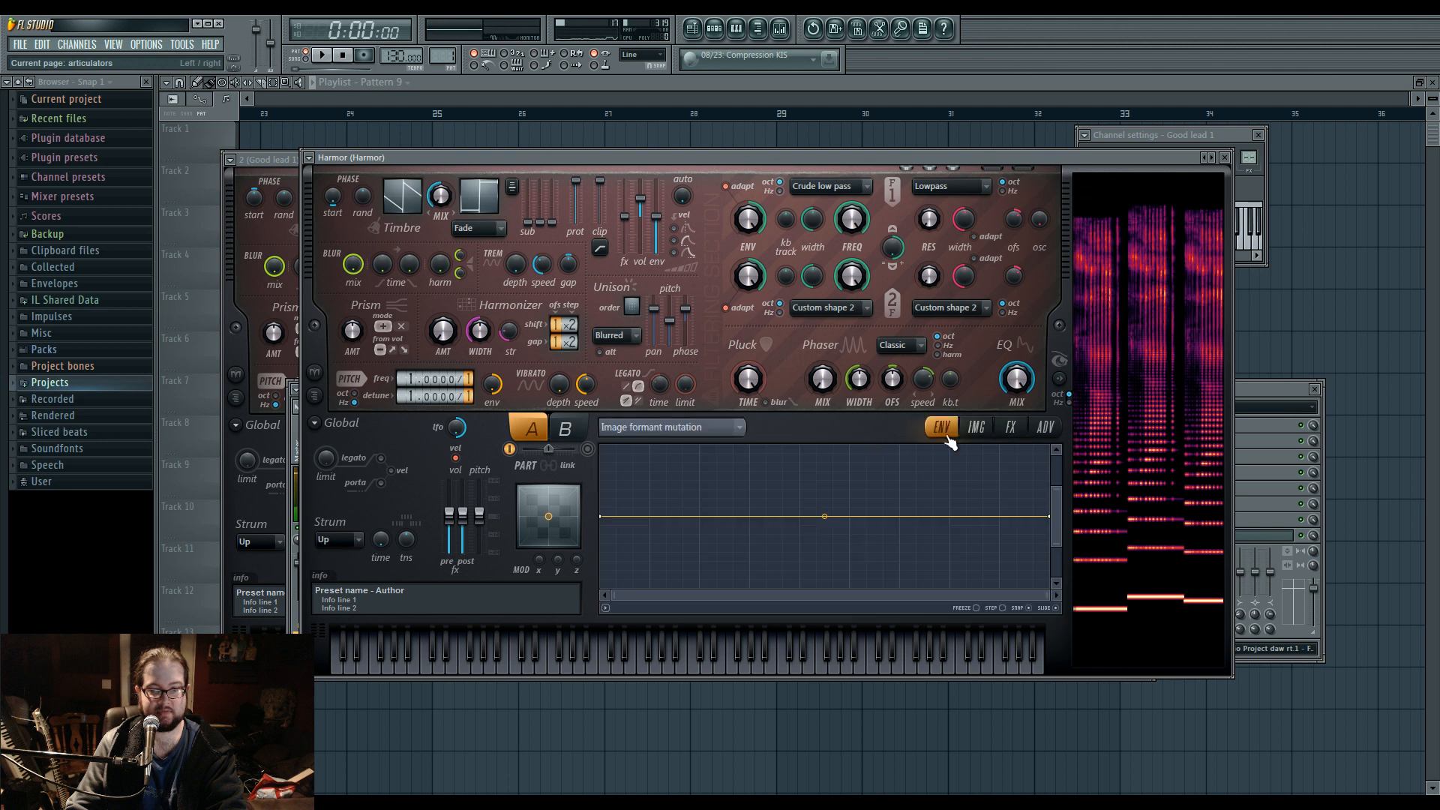
# Shape the Image formant mutation curve with added points, forming a deep dip past the middle and a peak near the upper end.
pyautogui.moveTo(821, 517); pyautogui.dragTo(749, 587)
pyautogui.moveTo(1057, 432); pyautogui.dragTo(1057, 434)
pyautogui.moveTo(1057, 546); pyautogui.dragTo(1057, 582)
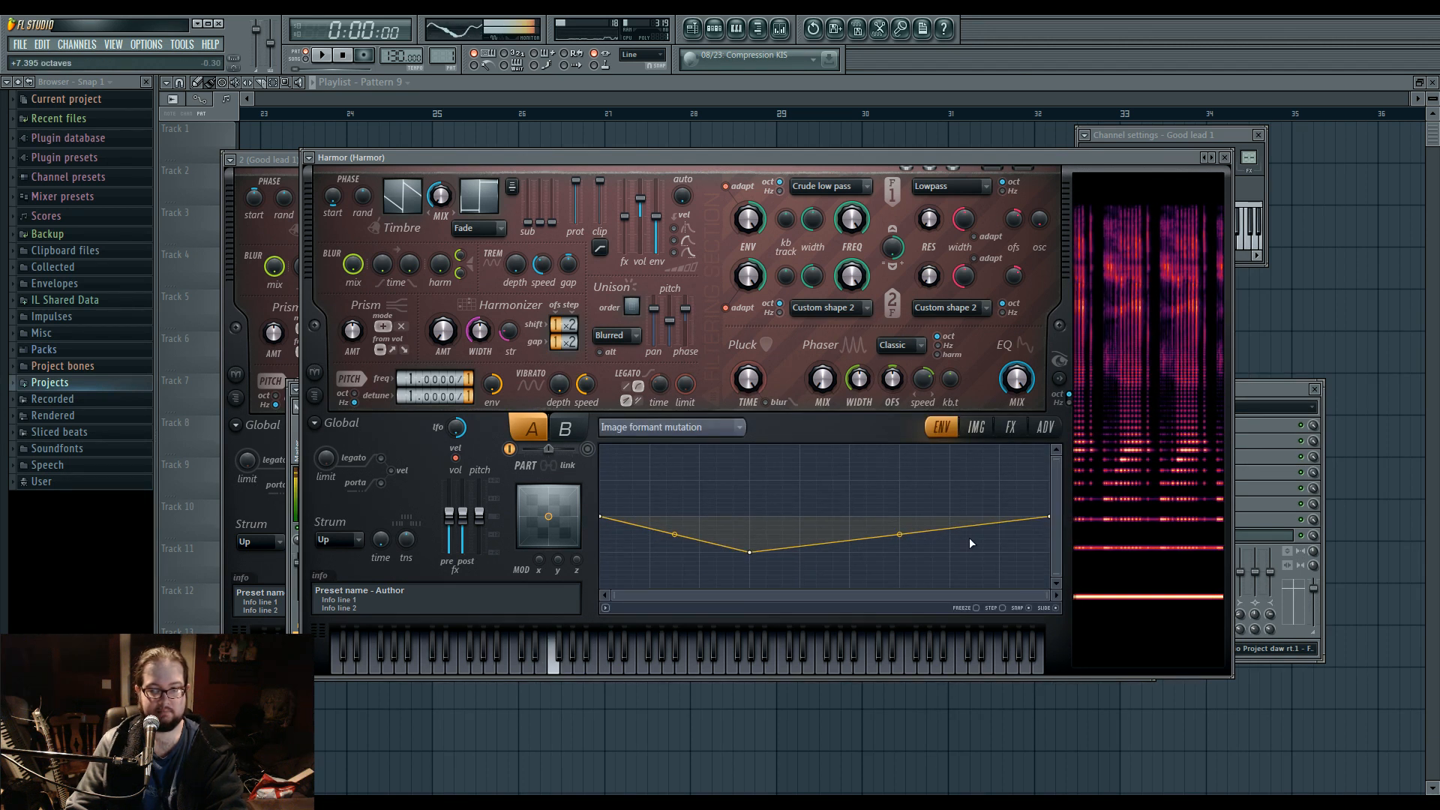
pyautogui.rightClick(954, 463)
pyautogui.moveTo(954, 464); pyautogui.dragTo(952, 446)
pyautogui.rightClick(868, 571)
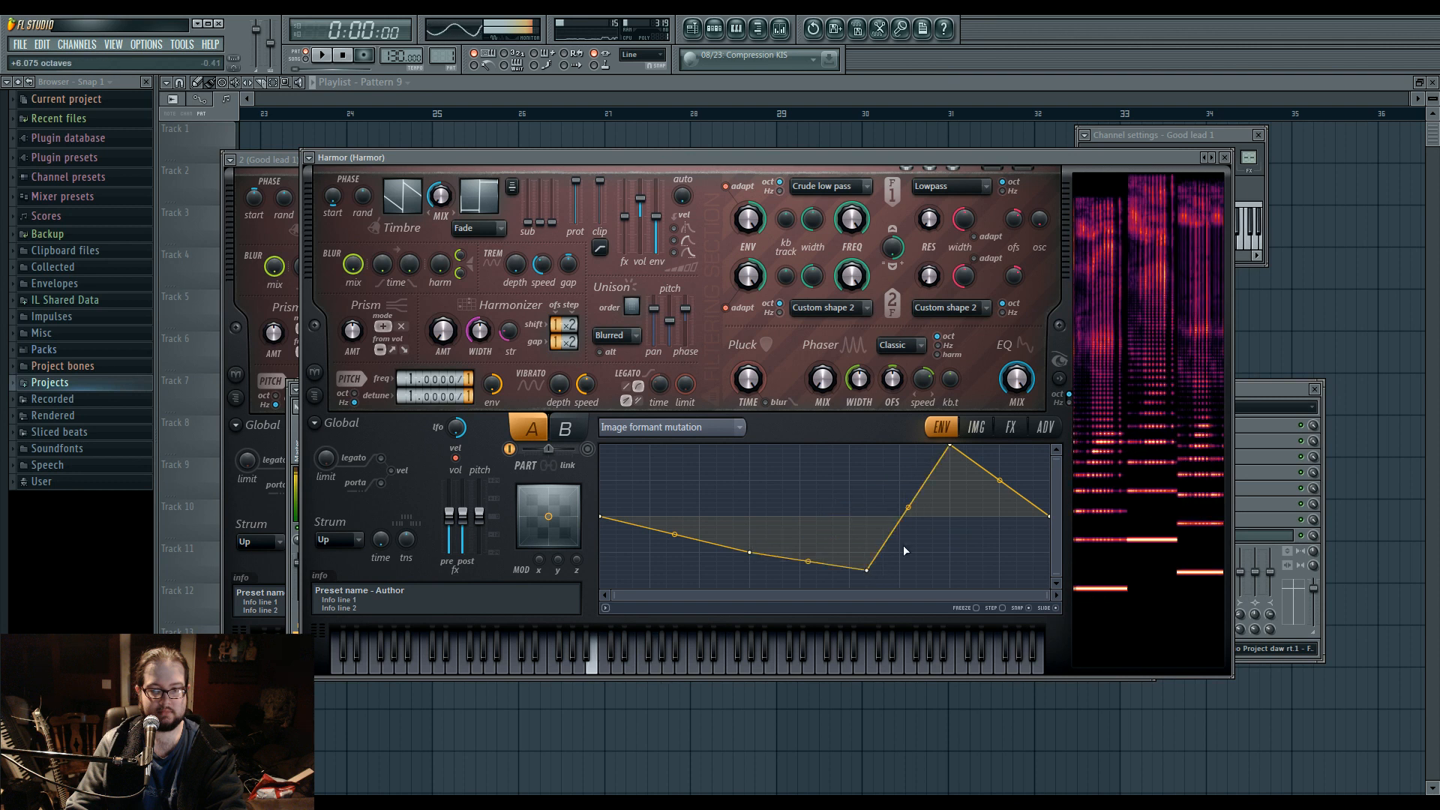
pyautogui.moveTo(951, 446); pyautogui.dragTo(999, 445)
pyautogui.moveTo(867, 571); pyautogui.dragTo(867, 587)
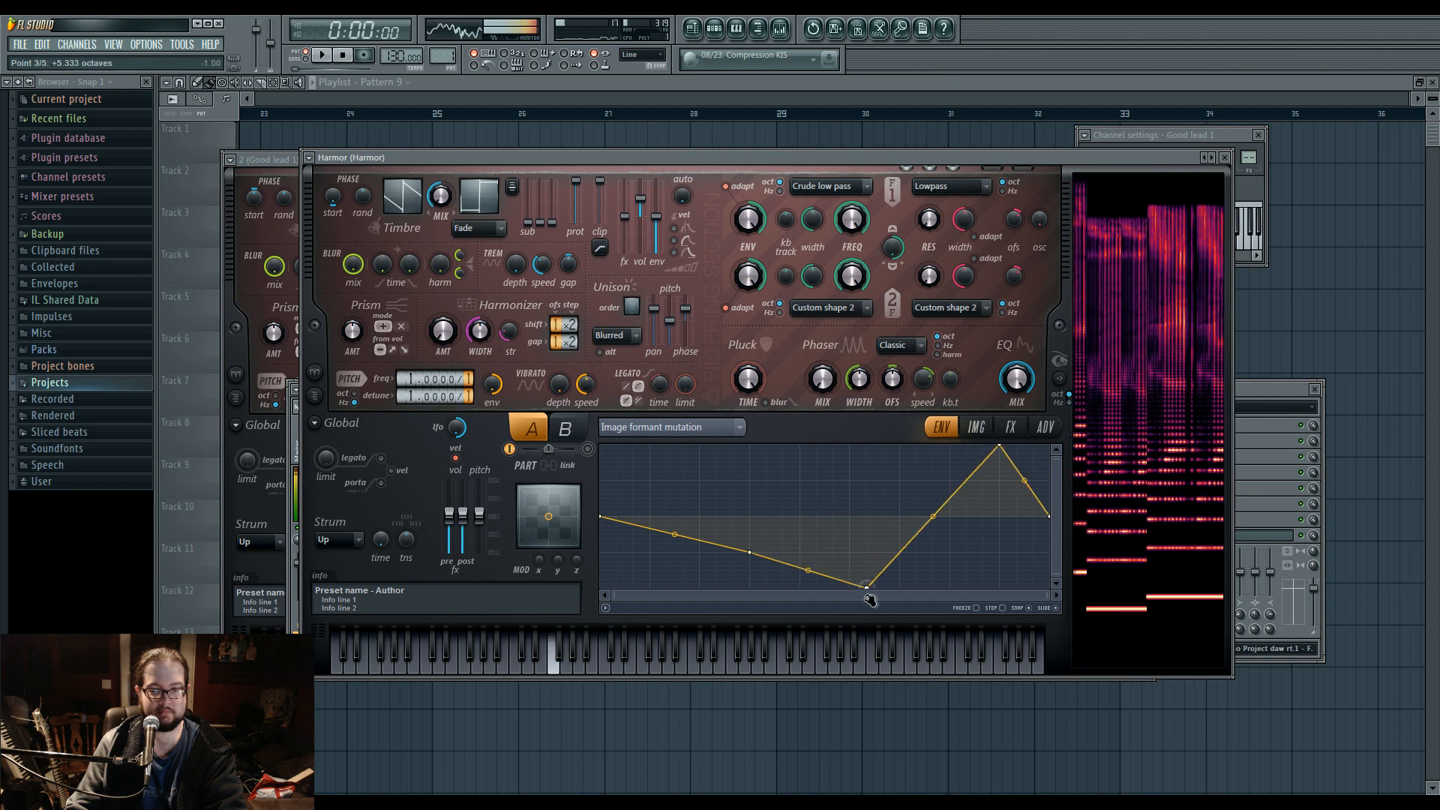
pyautogui.moveTo(754, 555); pyautogui.dragTo(650, 471)
pyautogui.moveTo(899, 447); pyautogui.dragTo(899, 570)
# Return to Harmor's image section and play several notes to audition the resynthesized voice sample.
pyautogui.click(976, 427)
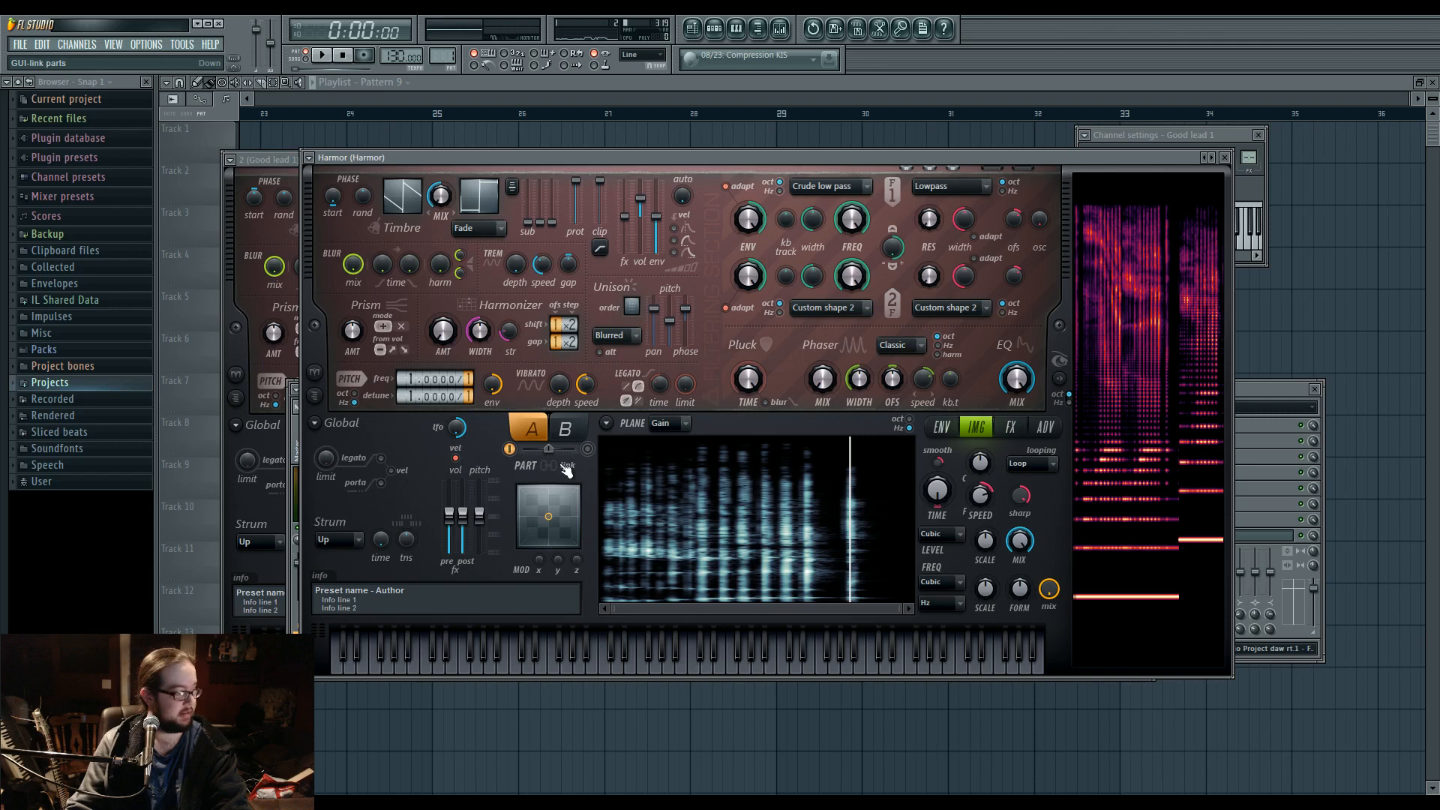
pyautogui.press('v')
pyautogui.press('x')
pyautogui.press('w')
pyautogui.press('e')
pyautogui.press('r')
pyautogui.press('n')
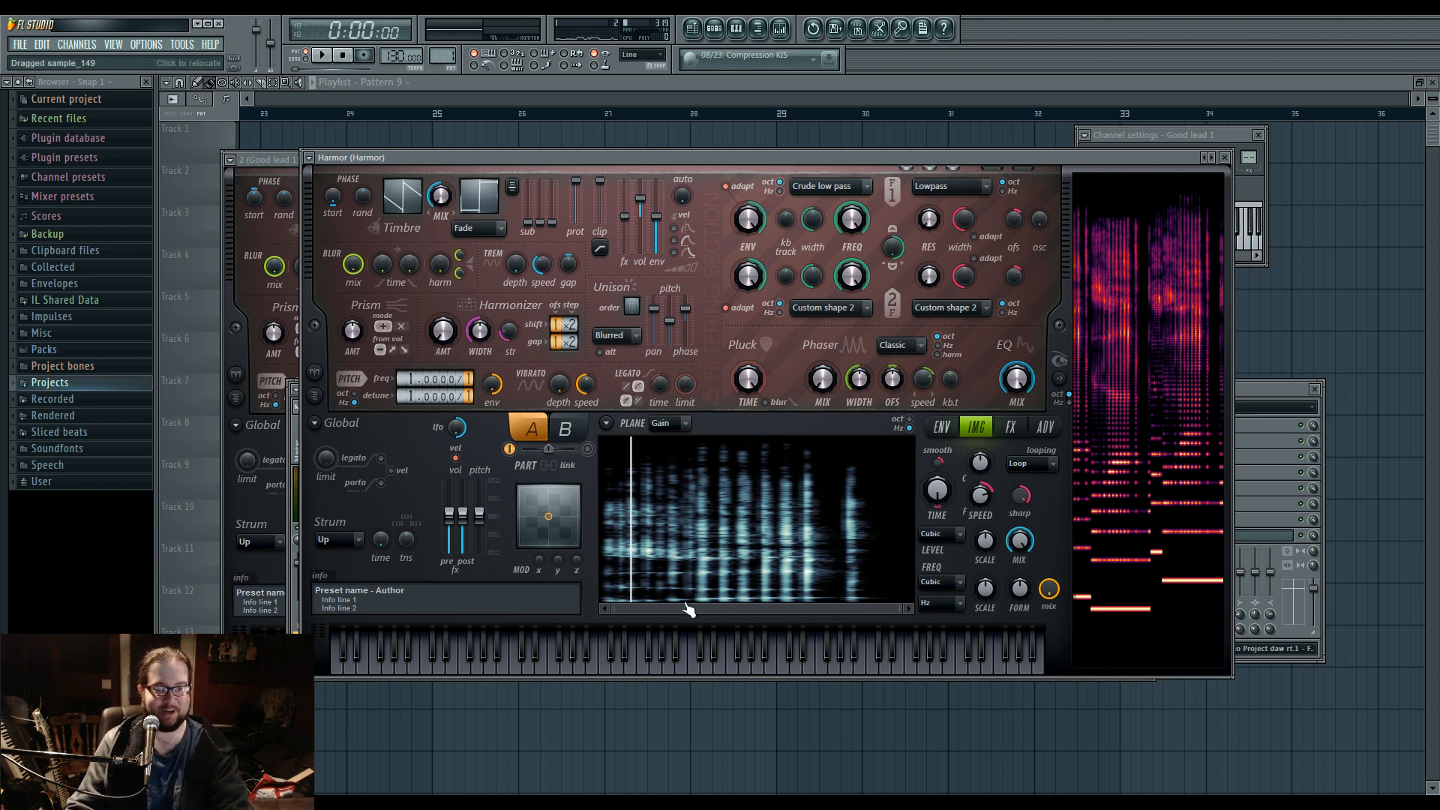
# Lower the image section's formant mix to minimum and play several notes to audition the resynthesized voice.
pyautogui.press('v')
pyautogui.press('c')
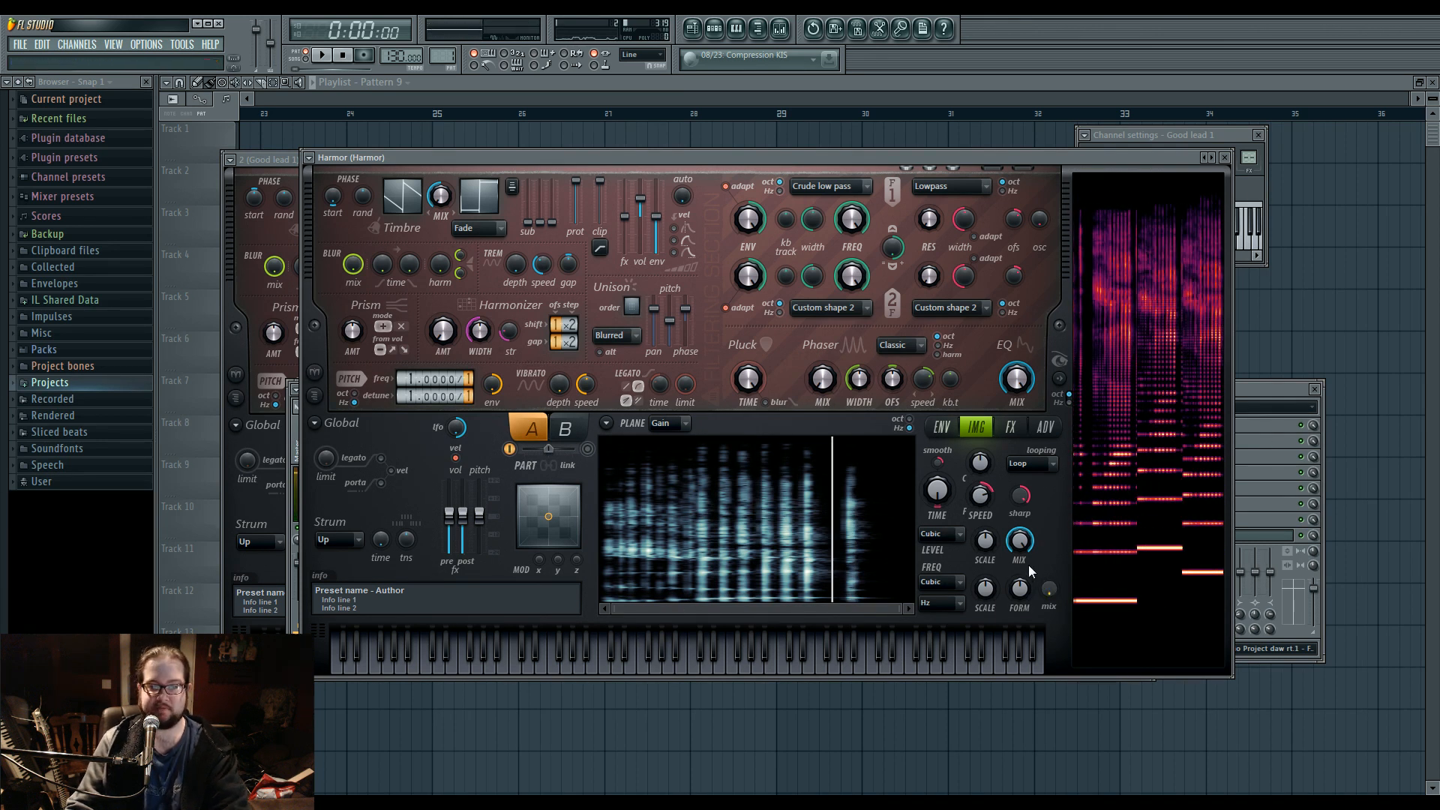
pyautogui.click(1251, 438)
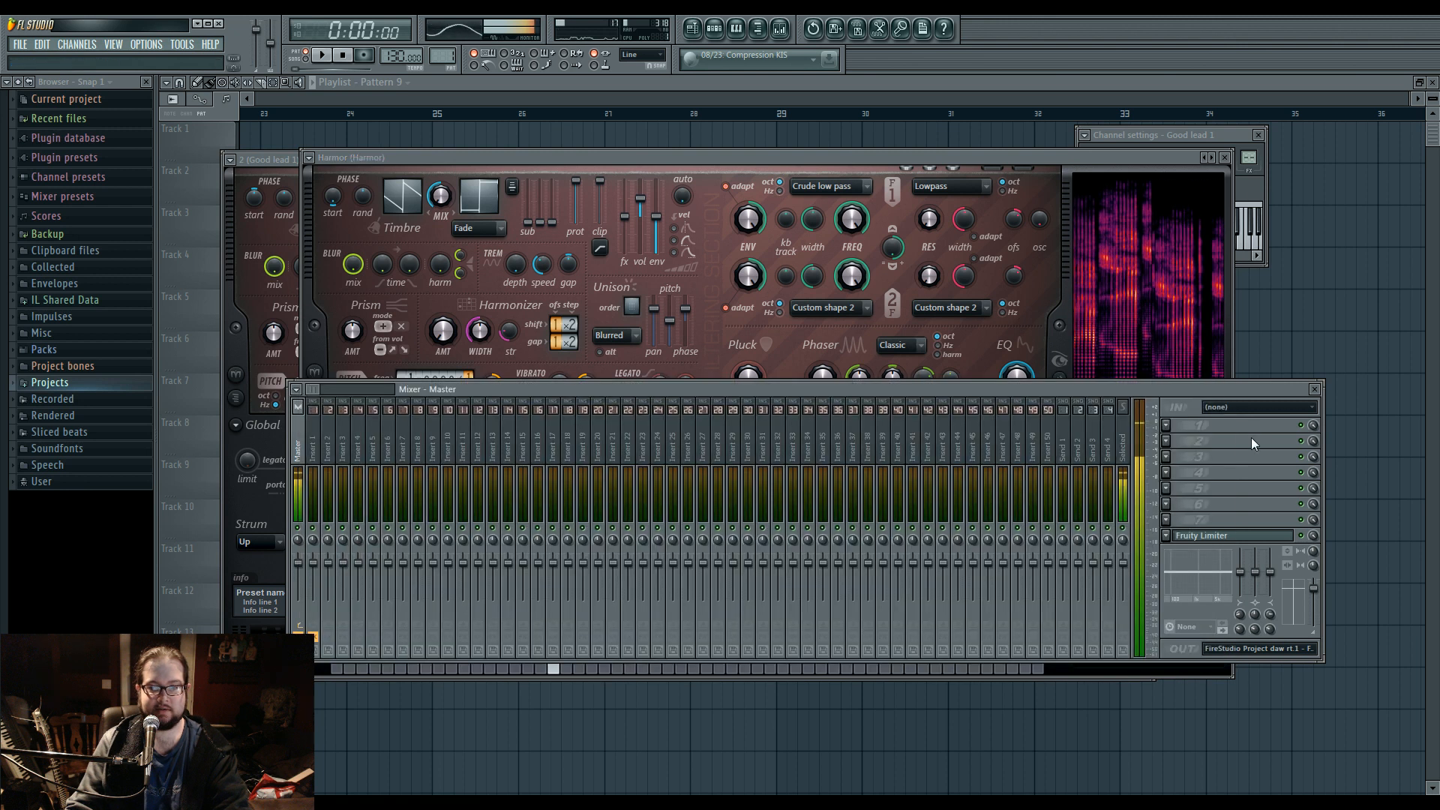
pyautogui.click(753, 159)
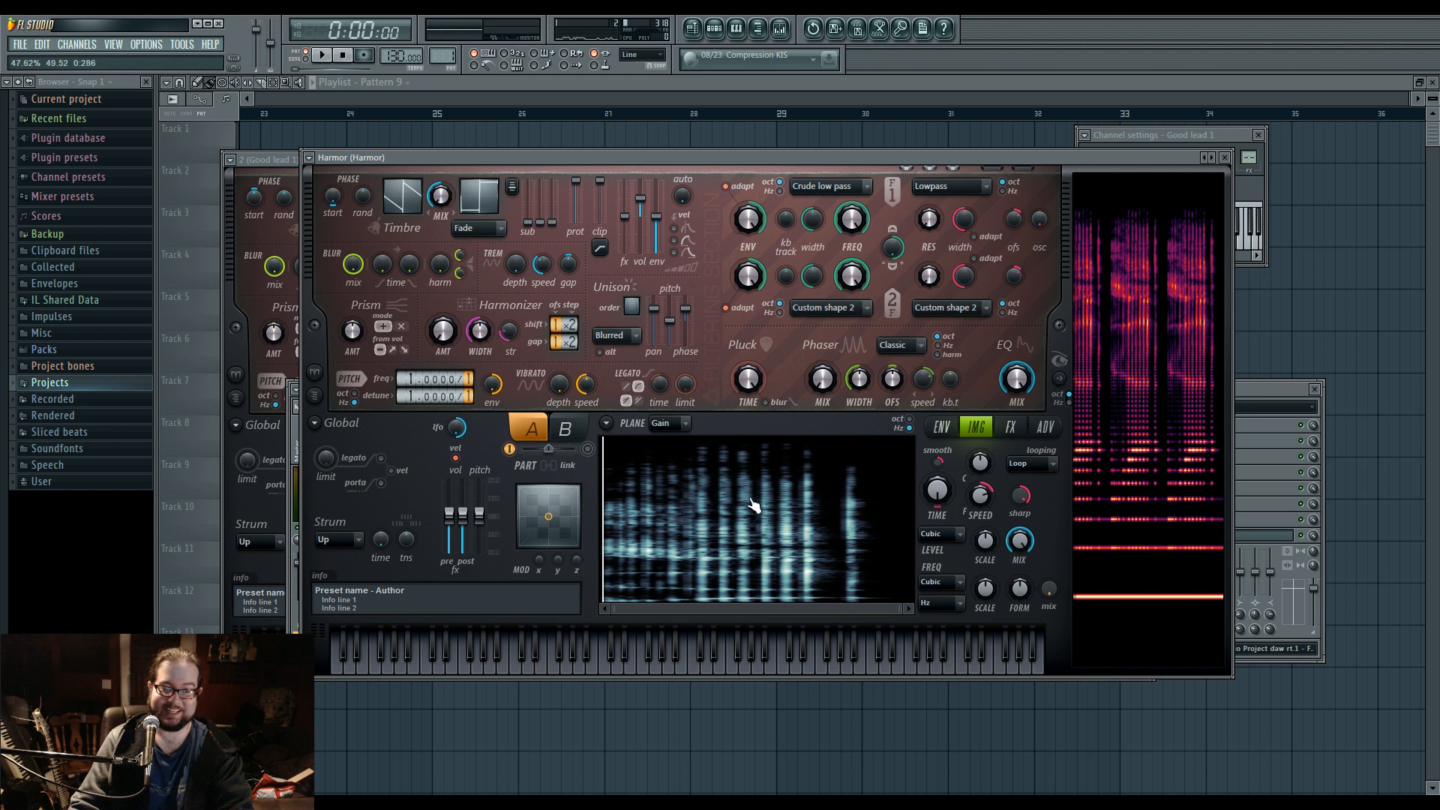
pyautogui.press('r')
pyautogui.press('n')
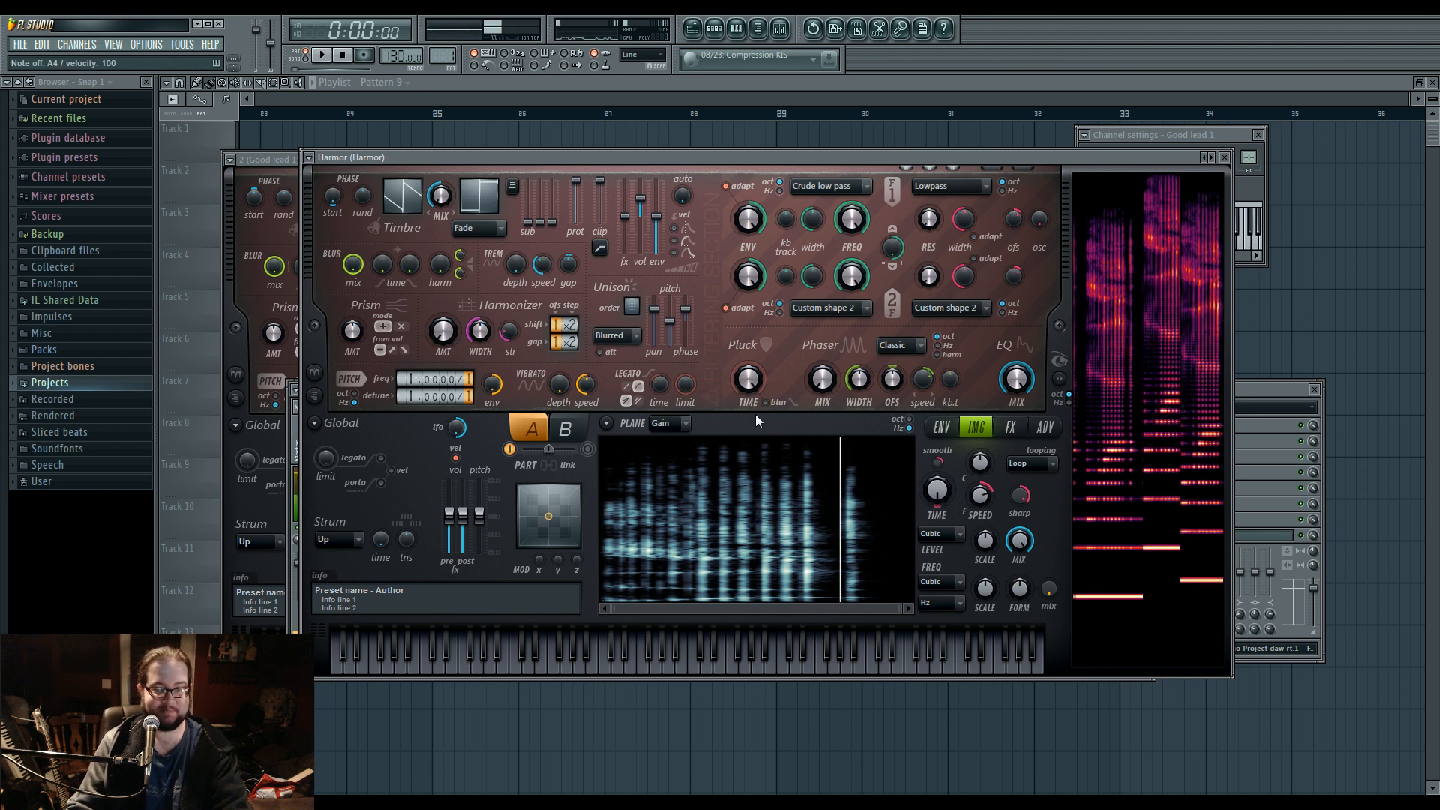
# Look through Harmor's envelope, image and effects pages, playing several notes to audition the voice sound.
pyautogui.click(939, 429)
pyautogui.click(976, 431)
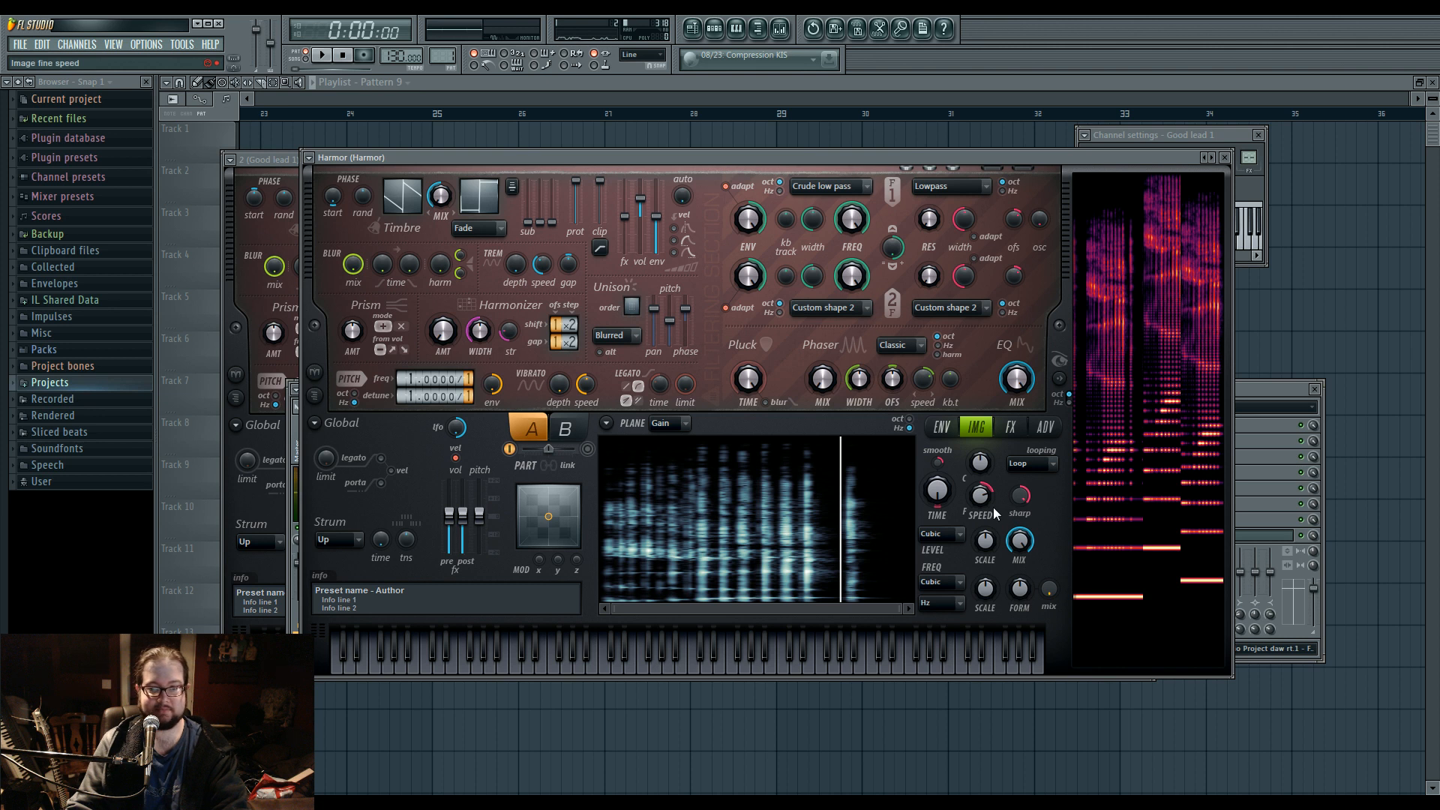
pyautogui.click(1009, 429)
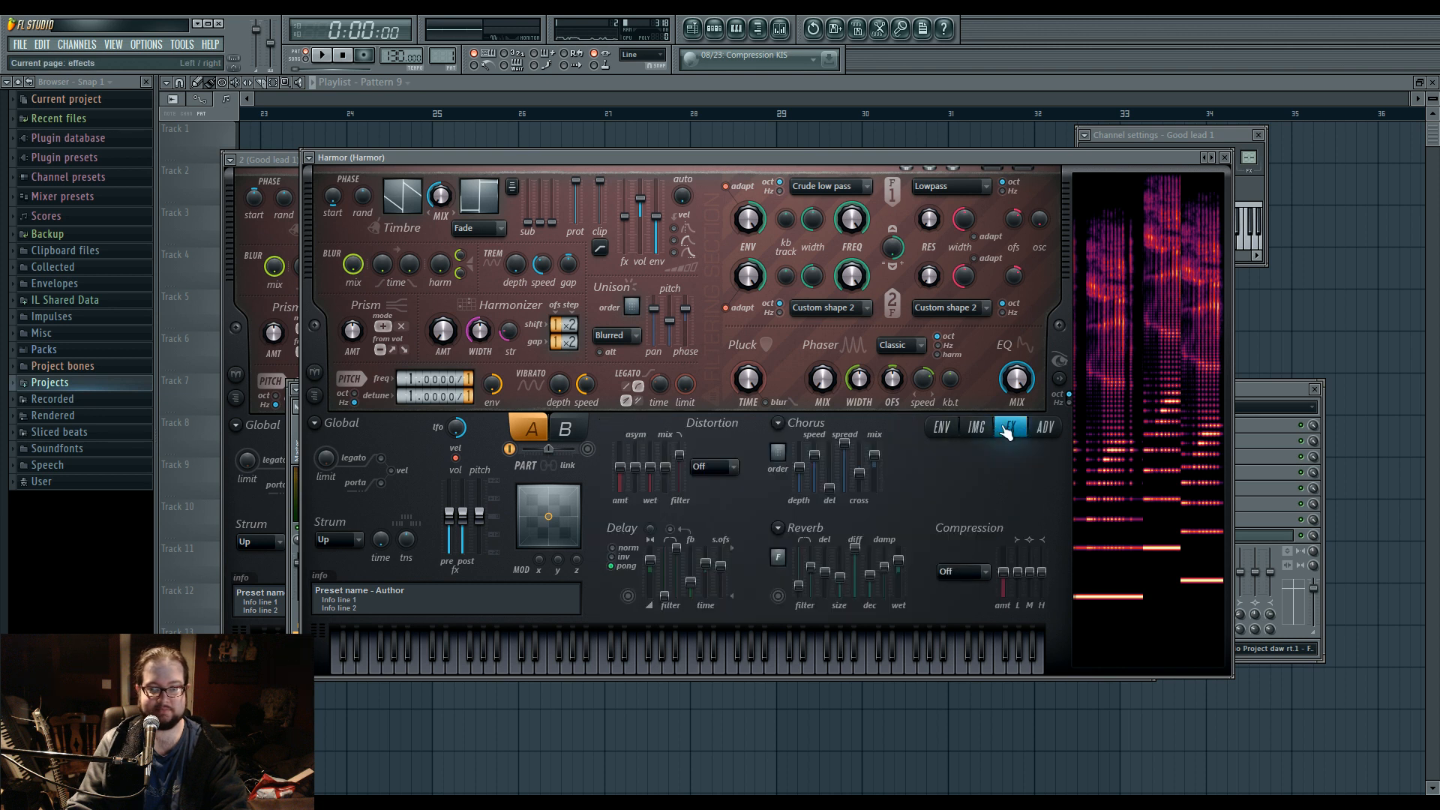
pyautogui.press('v')
pyautogui.press('t')
pyautogui.press('m')
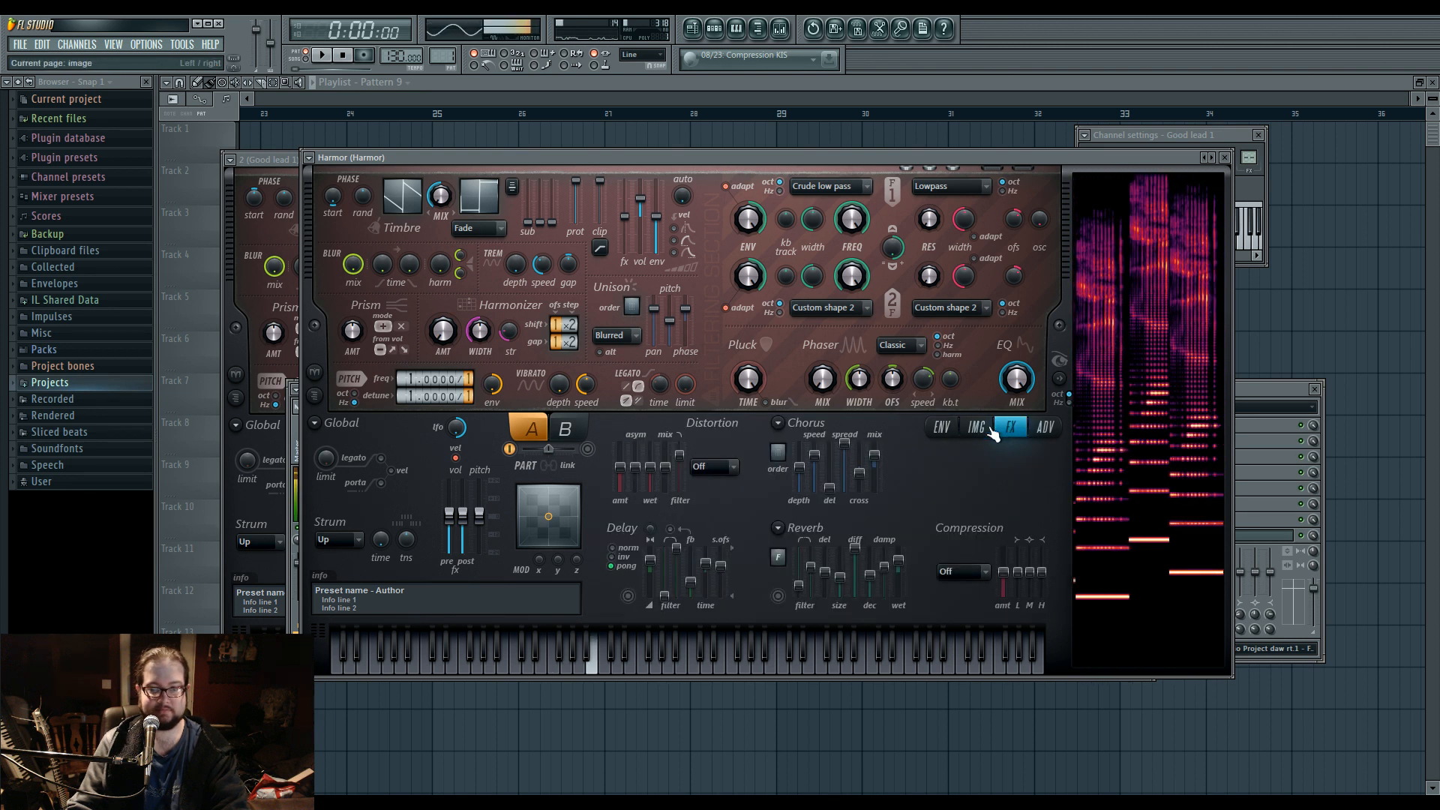
pyautogui.click(978, 427)
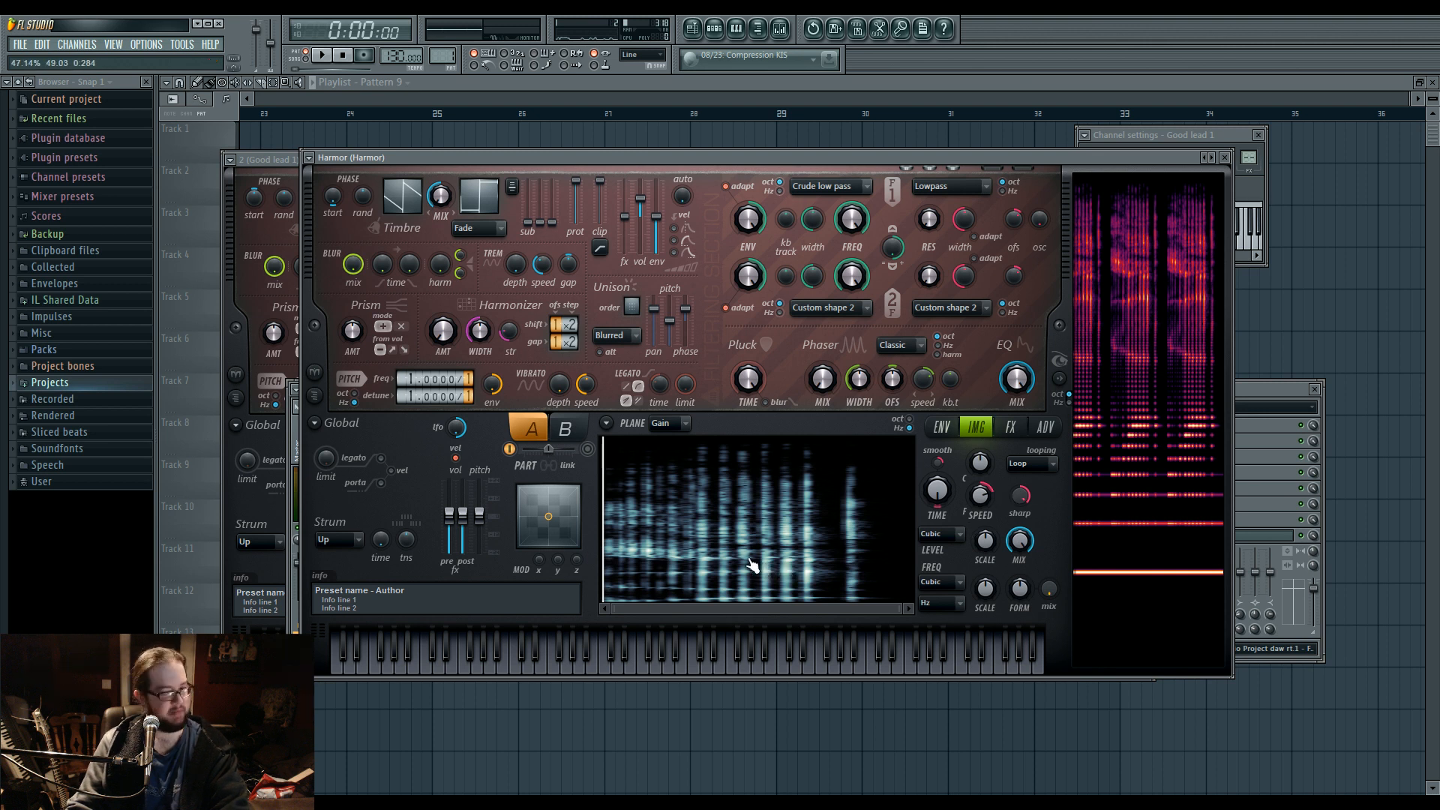
# Adjust the image section's fine speed slightly and lower Harmor's harmonic protection to minimum.
pyautogui.click(933, 425)
pyautogui.click(989, 433)
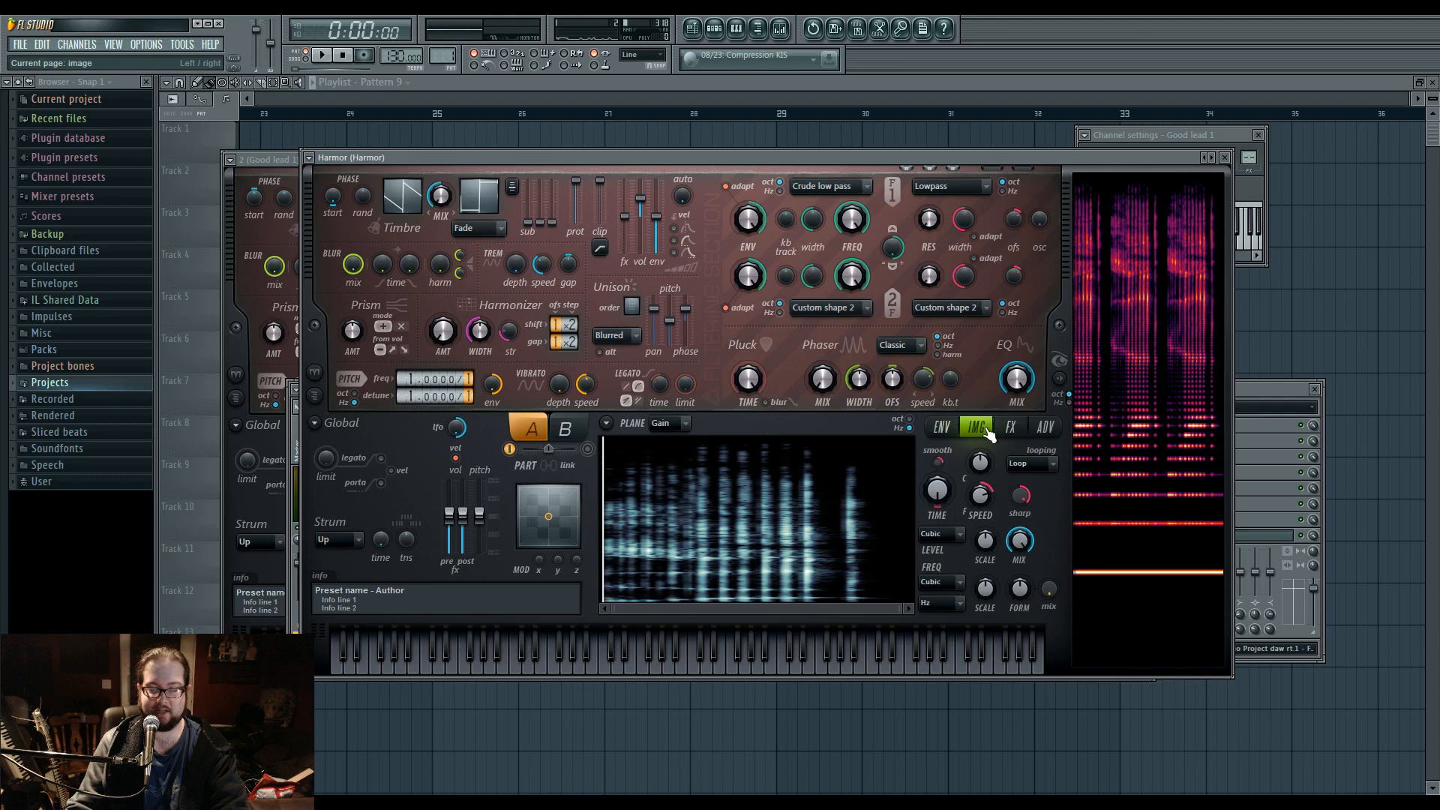
pyautogui.moveTo(996, 498)
pyautogui.mouseDown()
pyautogui.moveTo(996, 525)
pyautogui.moveTo(989, 498)
pyautogui.mouseUp()
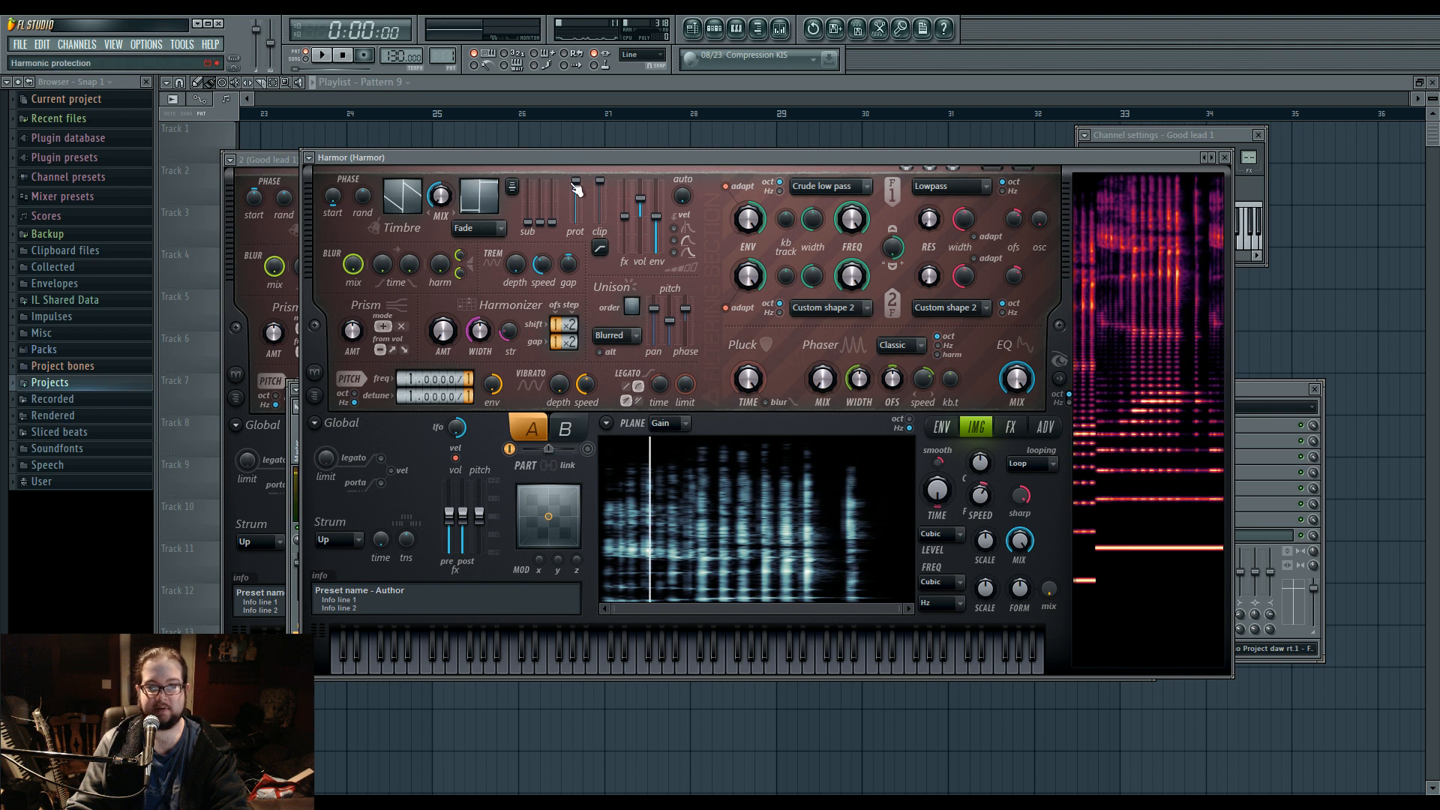
pyautogui.moveTo(576, 188); pyautogui.dragTo(576, 222)
# Route the Good lead 1 channel to mixer insert 10 and return to Harmor.
pyautogui.press('F9')
pyautogui.moveTo(1249, 158); pyautogui.dragTo(1249, 128)
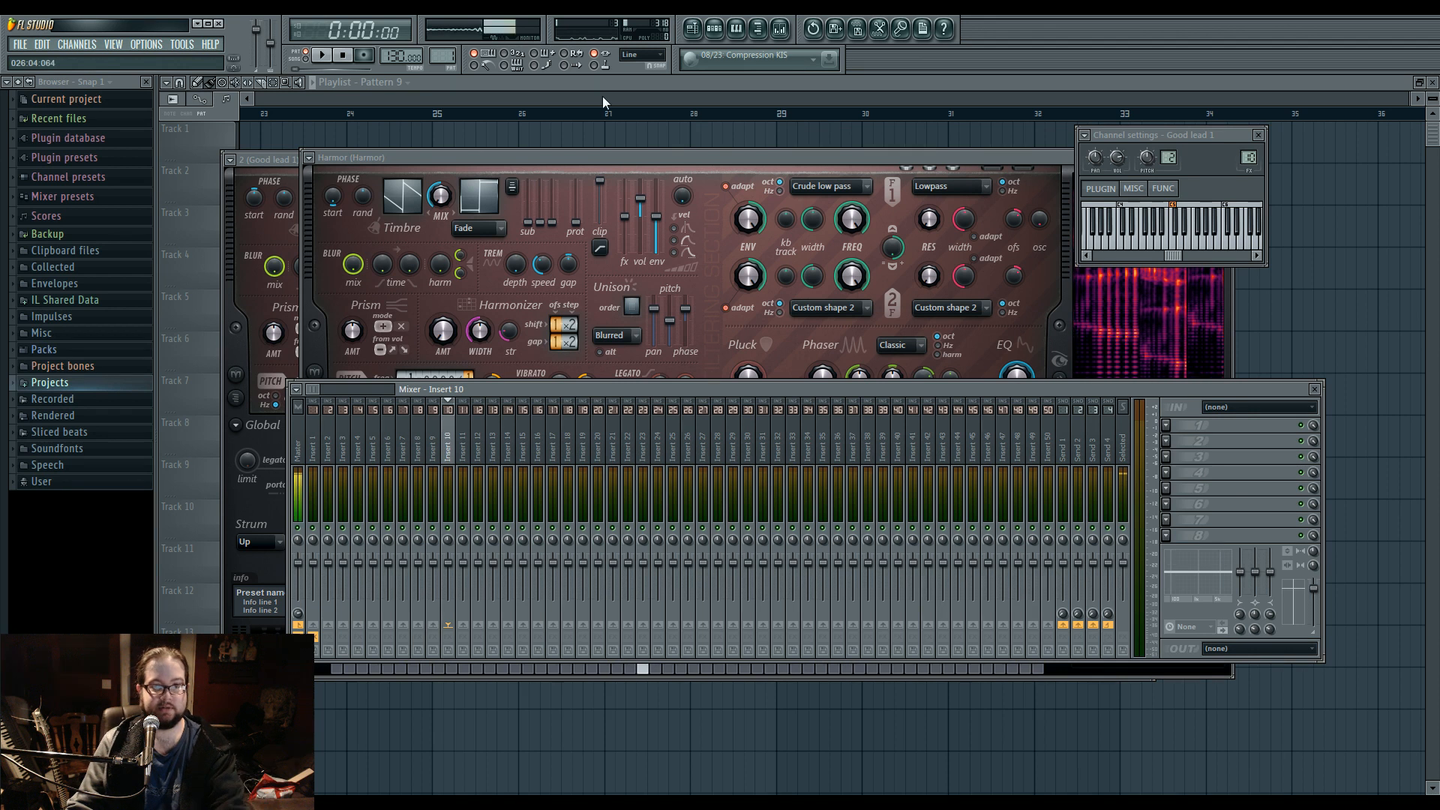
pyautogui.click(714, 30)
pyautogui.click(776, 165)
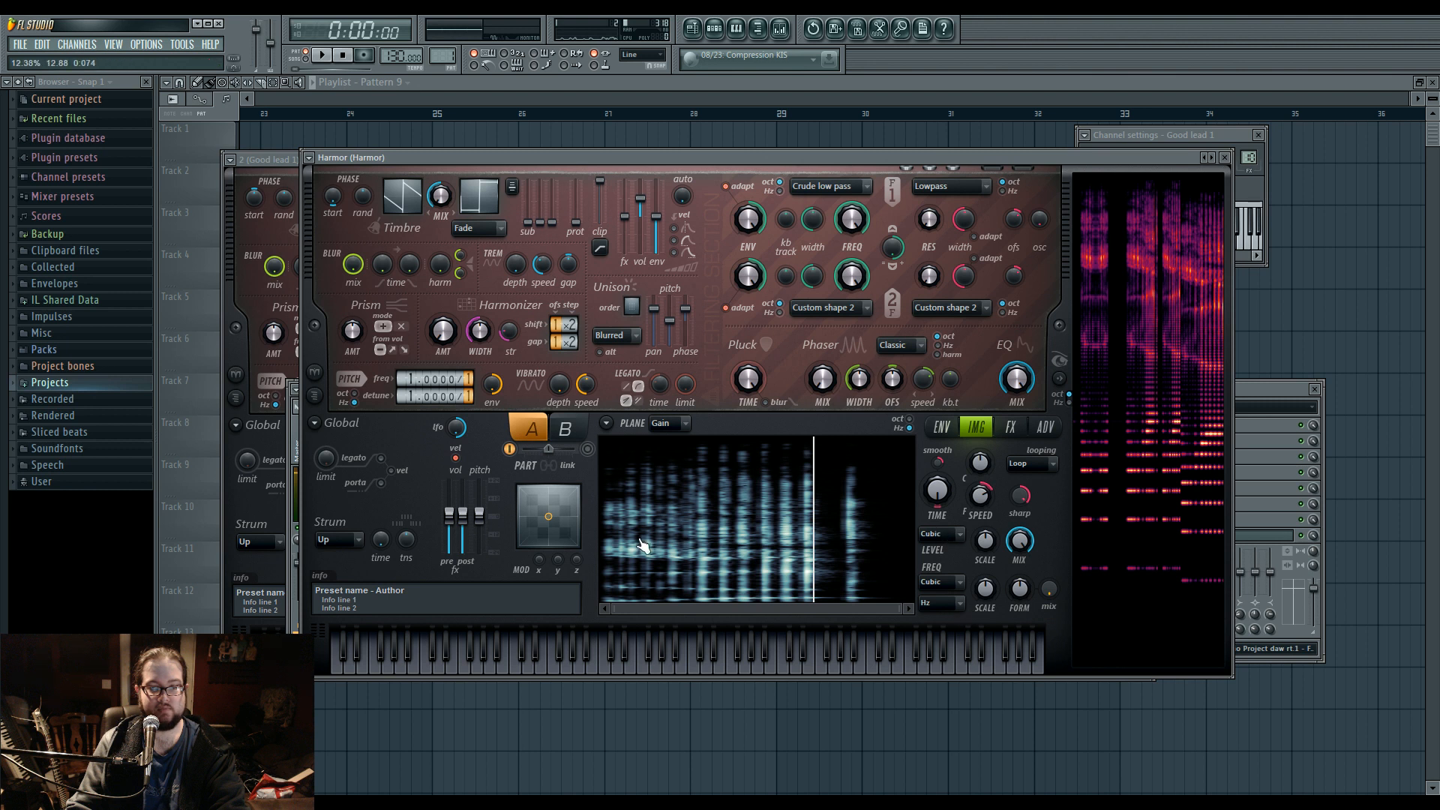
# Prepare a time envelope for the resynthesized sample and return to the image section.
pyautogui.click(607, 424)
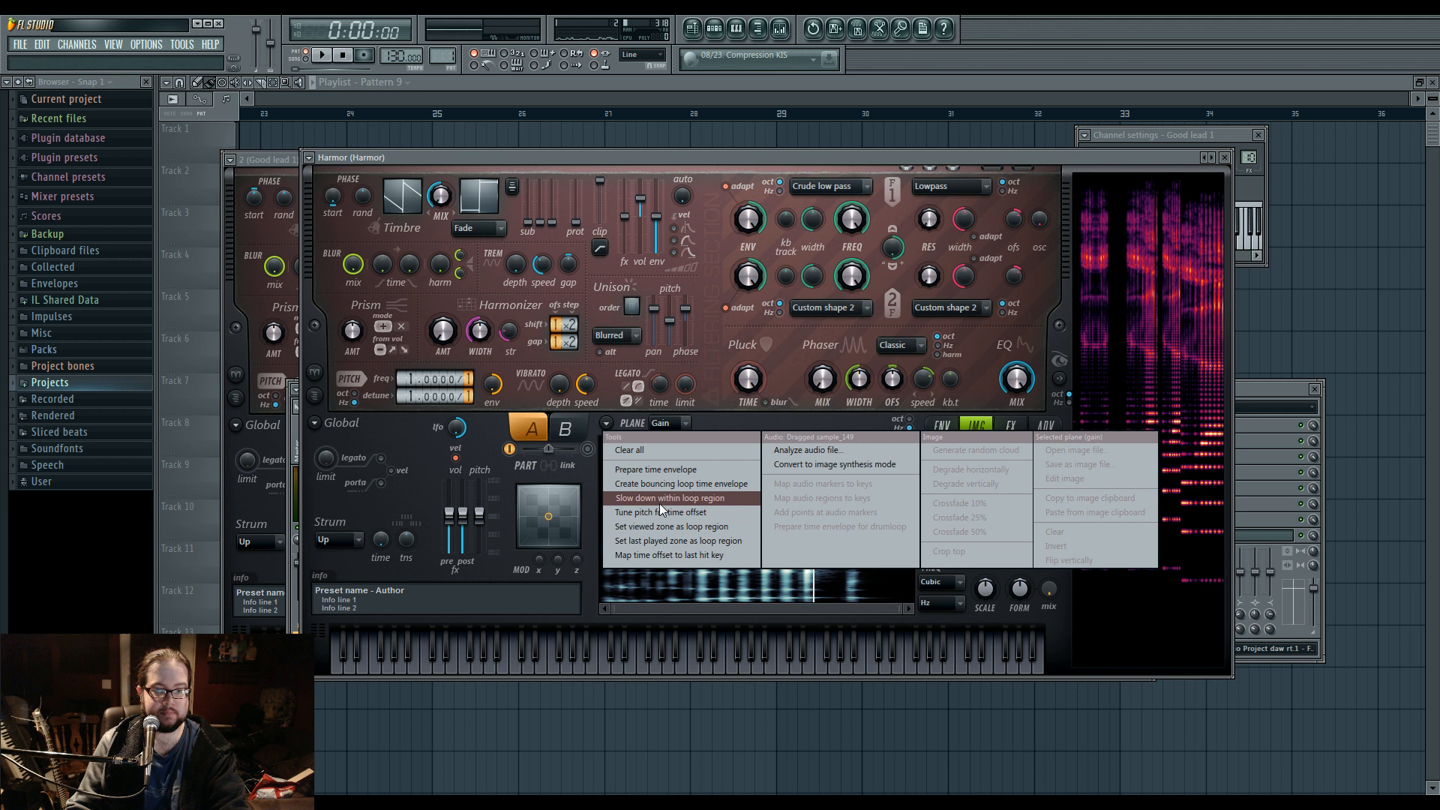
pyautogui.click(680, 469)
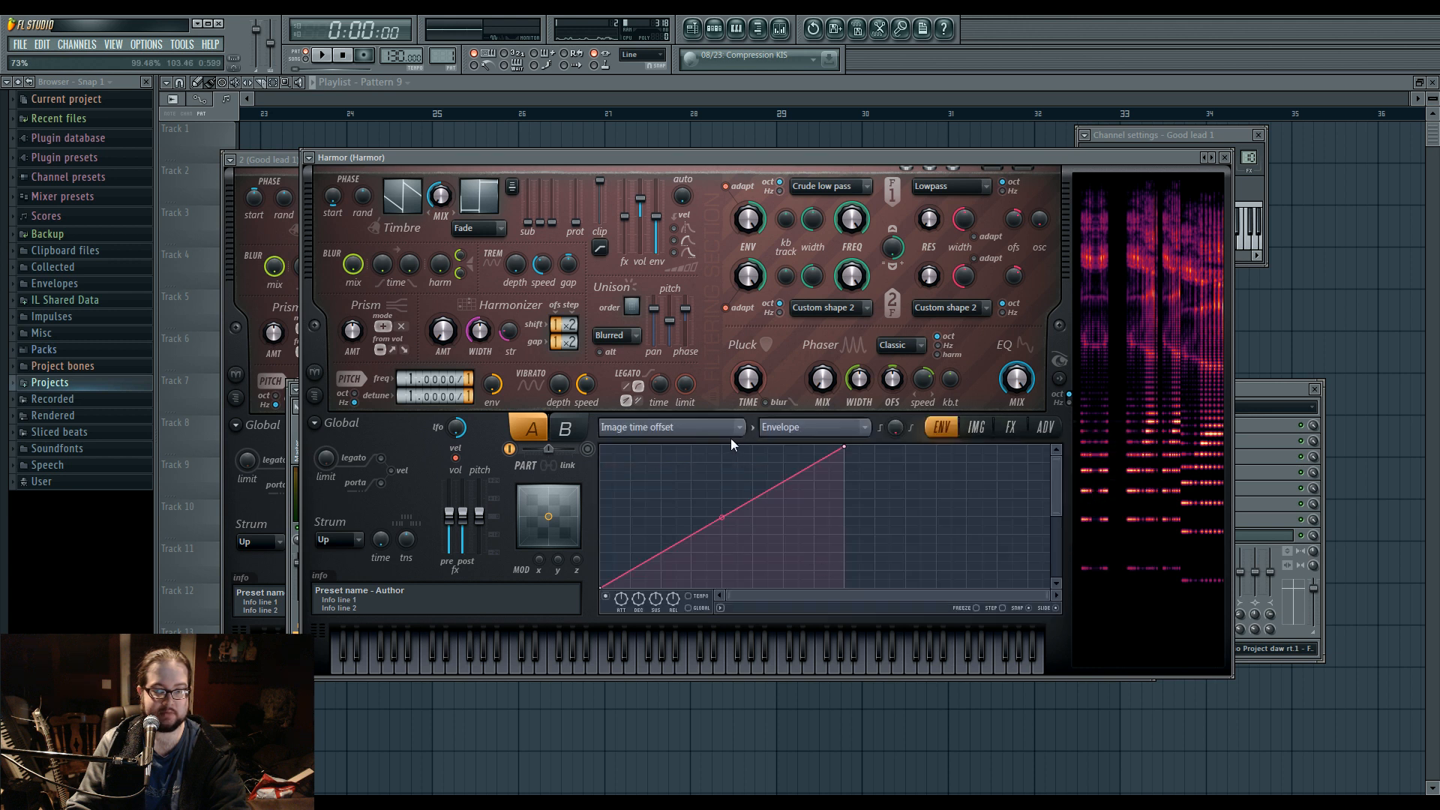
pyautogui.click(752, 431)
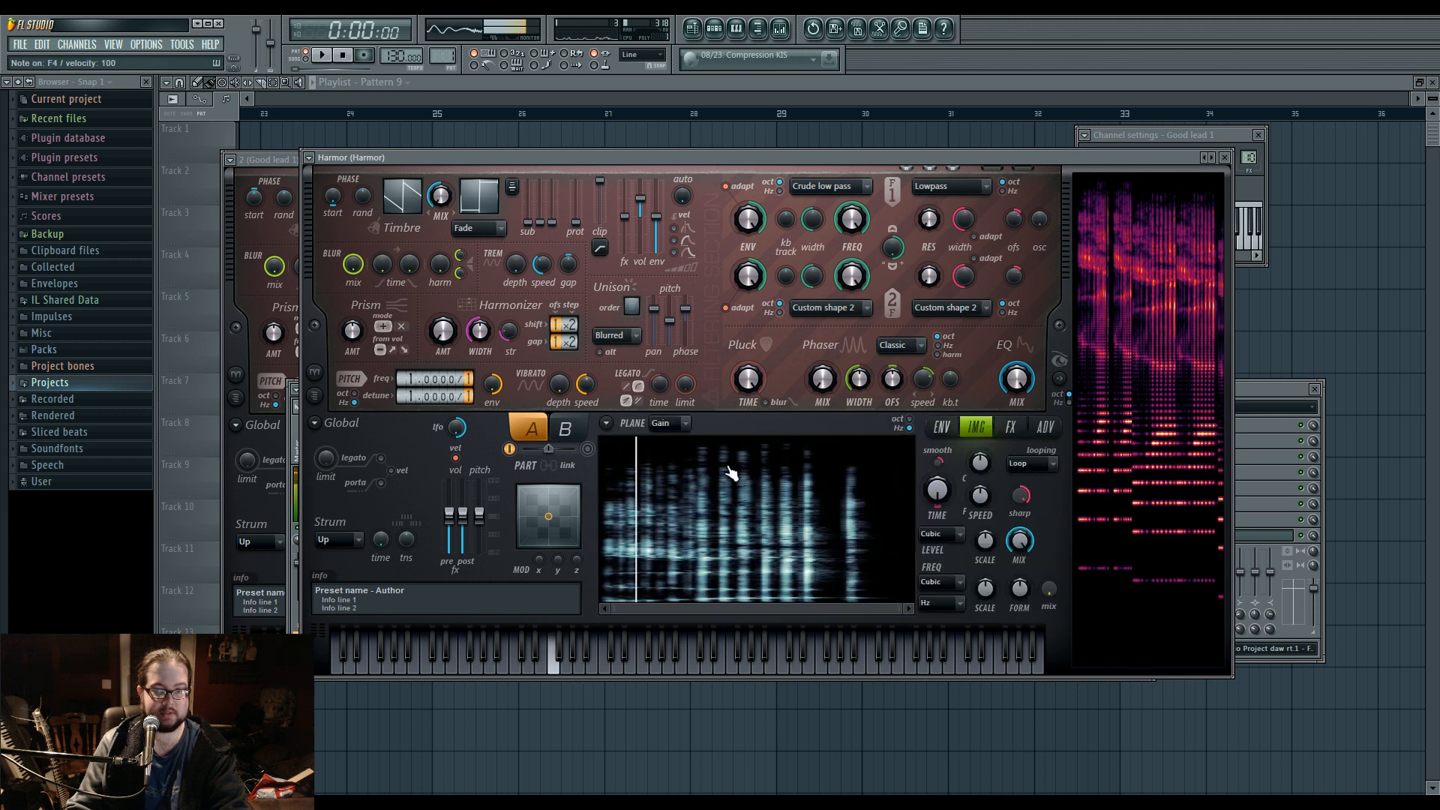
# Create a bouncing loop time envelope for the sample and return to the image section.
pyautogui.click(607, 423)
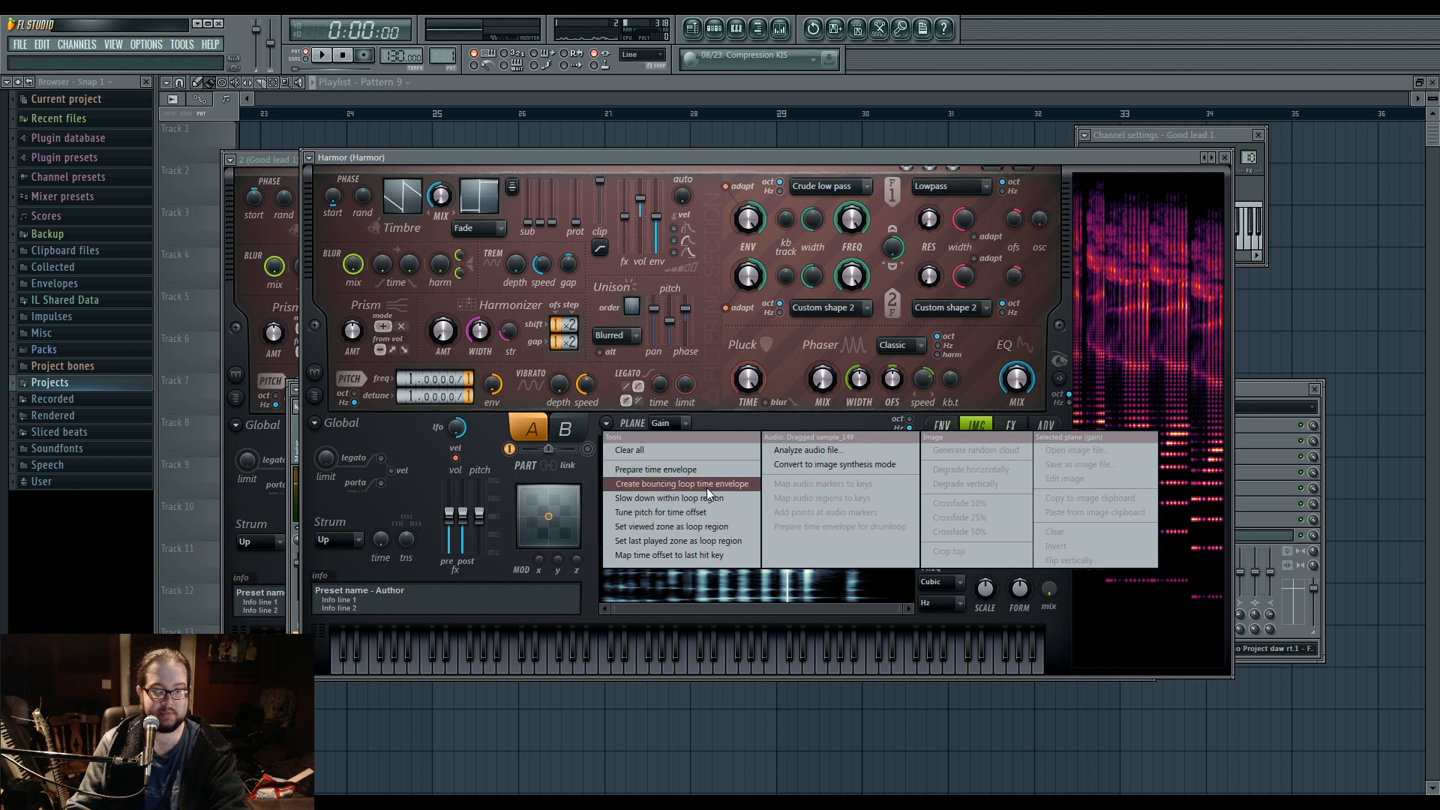
pyautogui.click(680, 483)
pyautogui.click(897, 429)
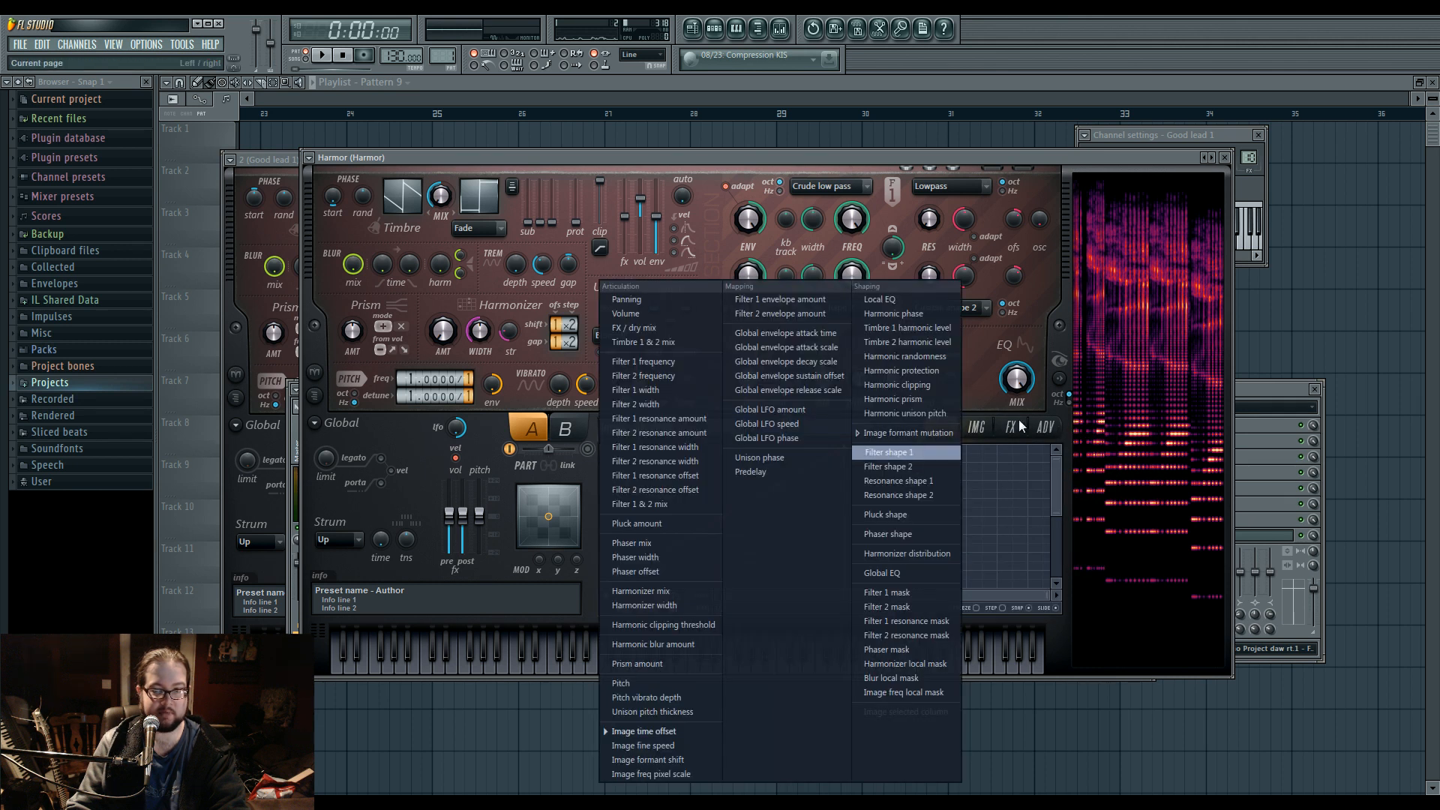
pyautogui.click(978, 429)
pyautogui.moveTo(894, 612); pyautogui.dragTo(907, 618)
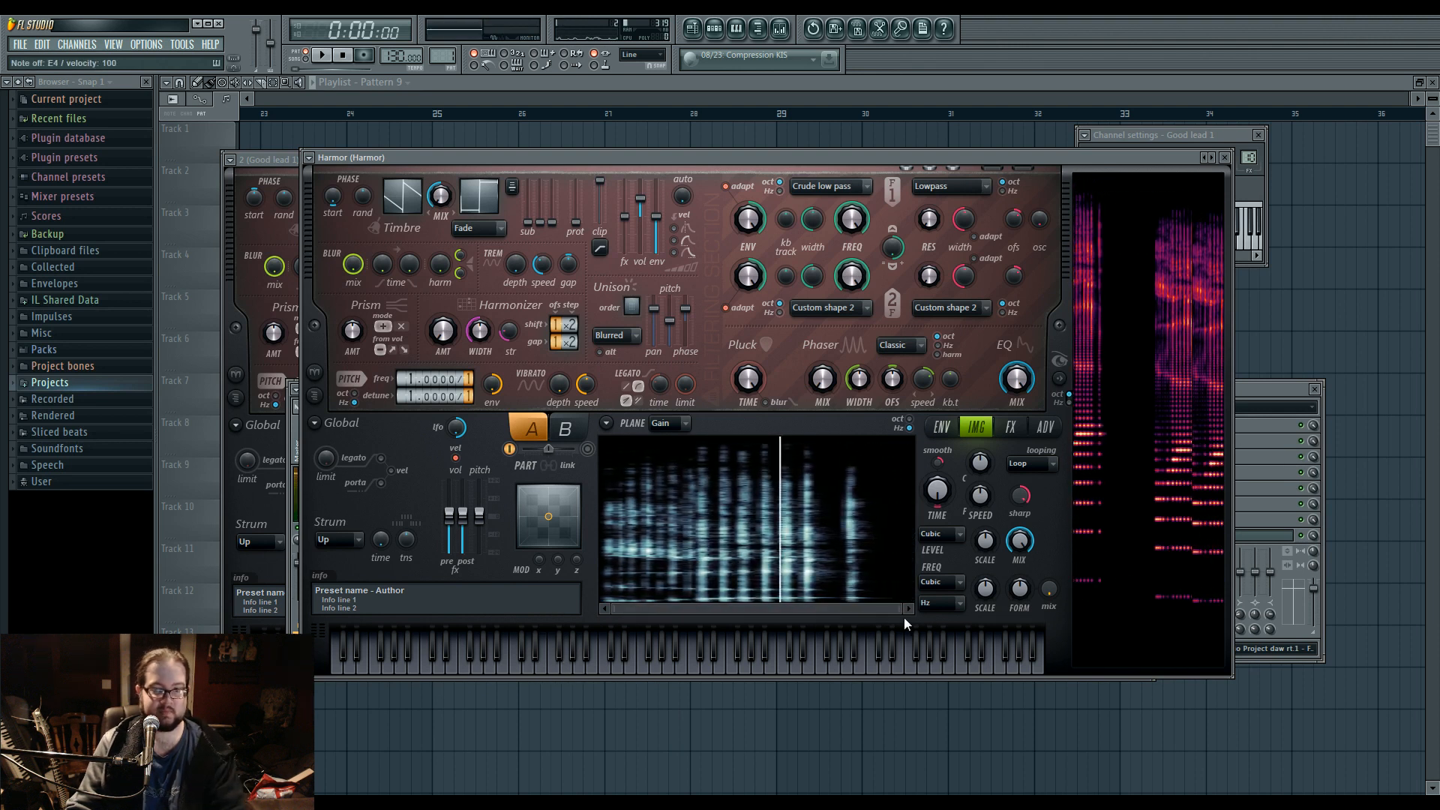
# Open the Harmor channel, move its window clear of the channel settings, and route it to mixer insert 10.
pyautogui.doubleClick(1250, 157)
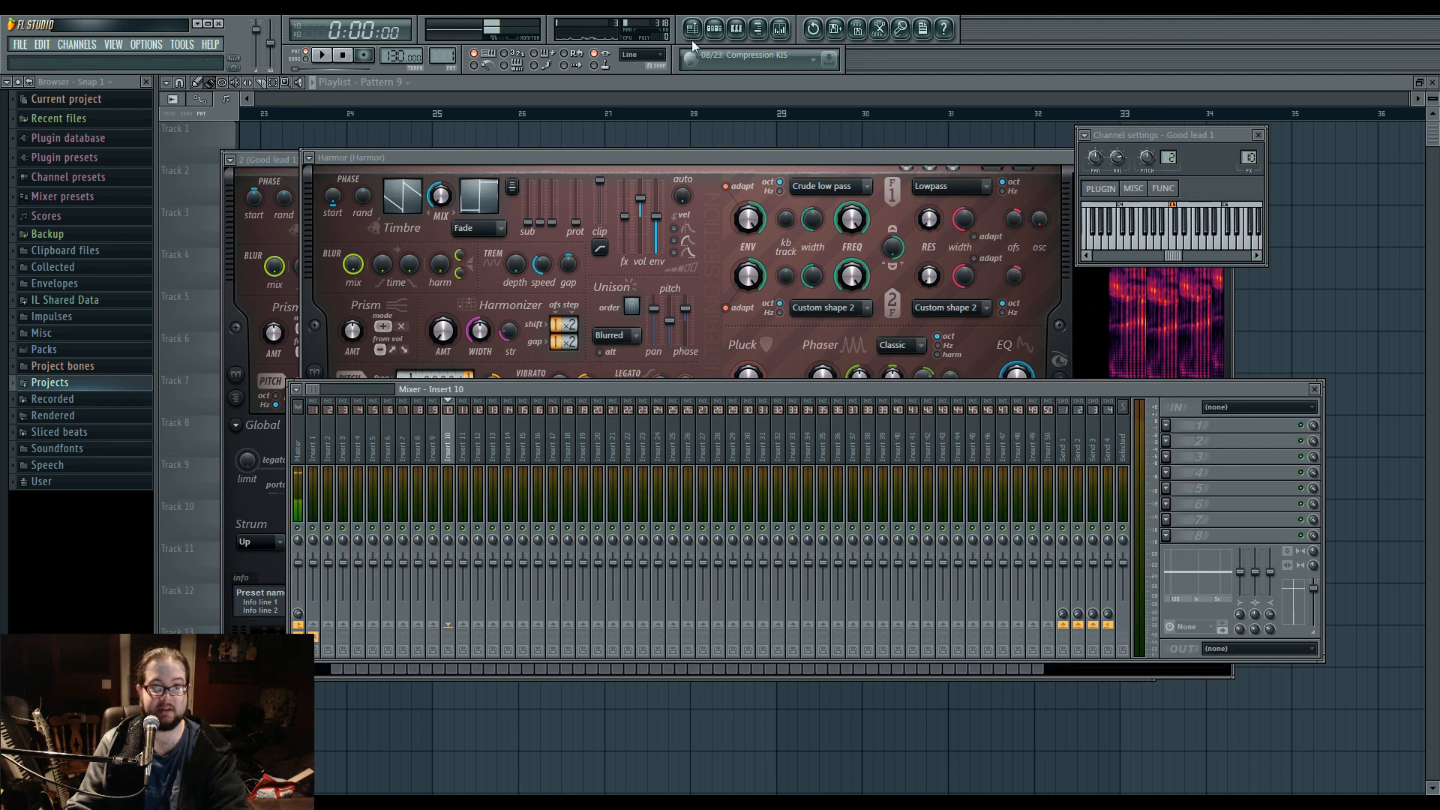
pyautogui.click(714, 29)
pyautogui.click(532, 288)
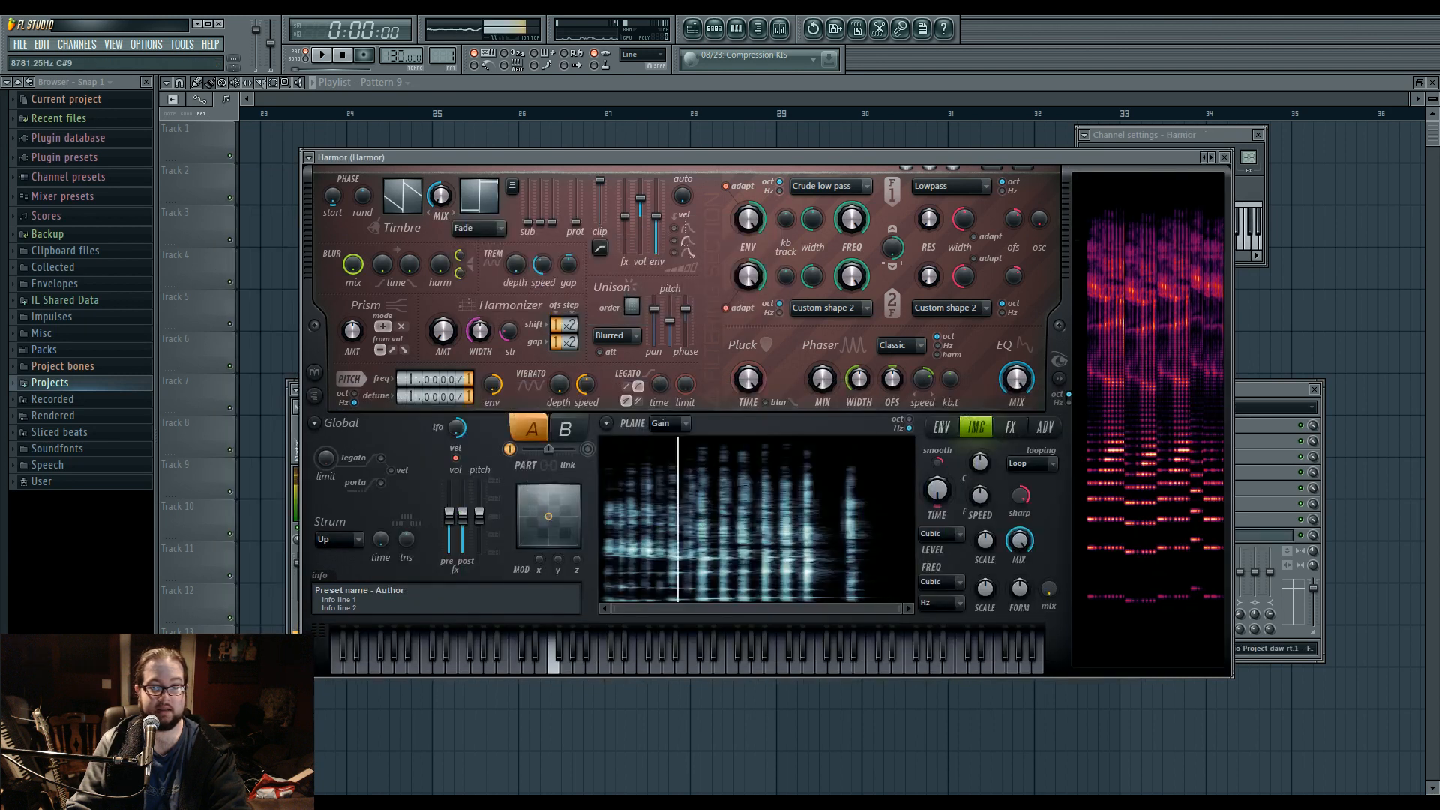
pyautogui.moveTo(1163, 161); pyautogui.dragTo(1163, 364)
pyautogui.press('F9')
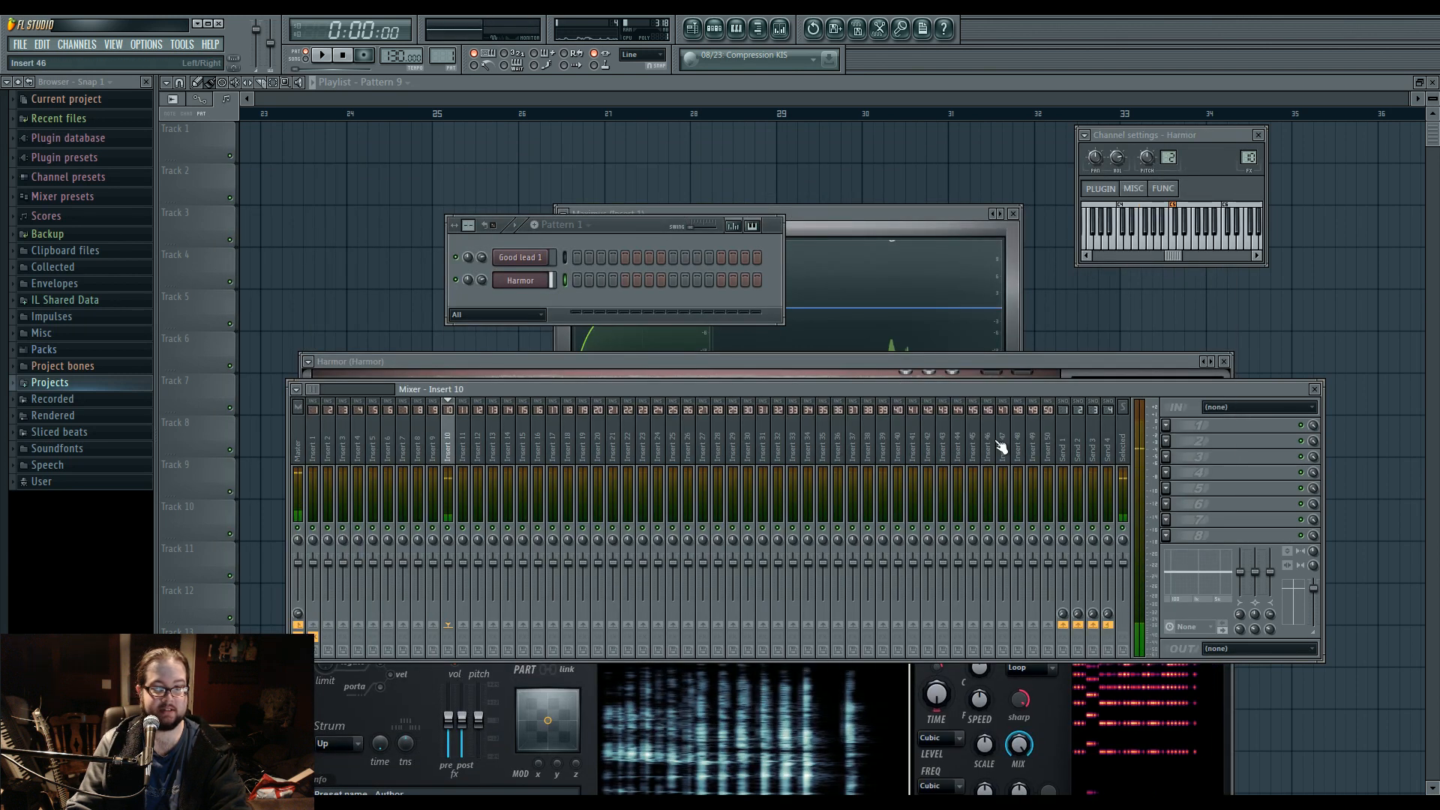
# Move the Harmor window back up and raise the image section's frequency scale.
pyautogui.click(410, 697)
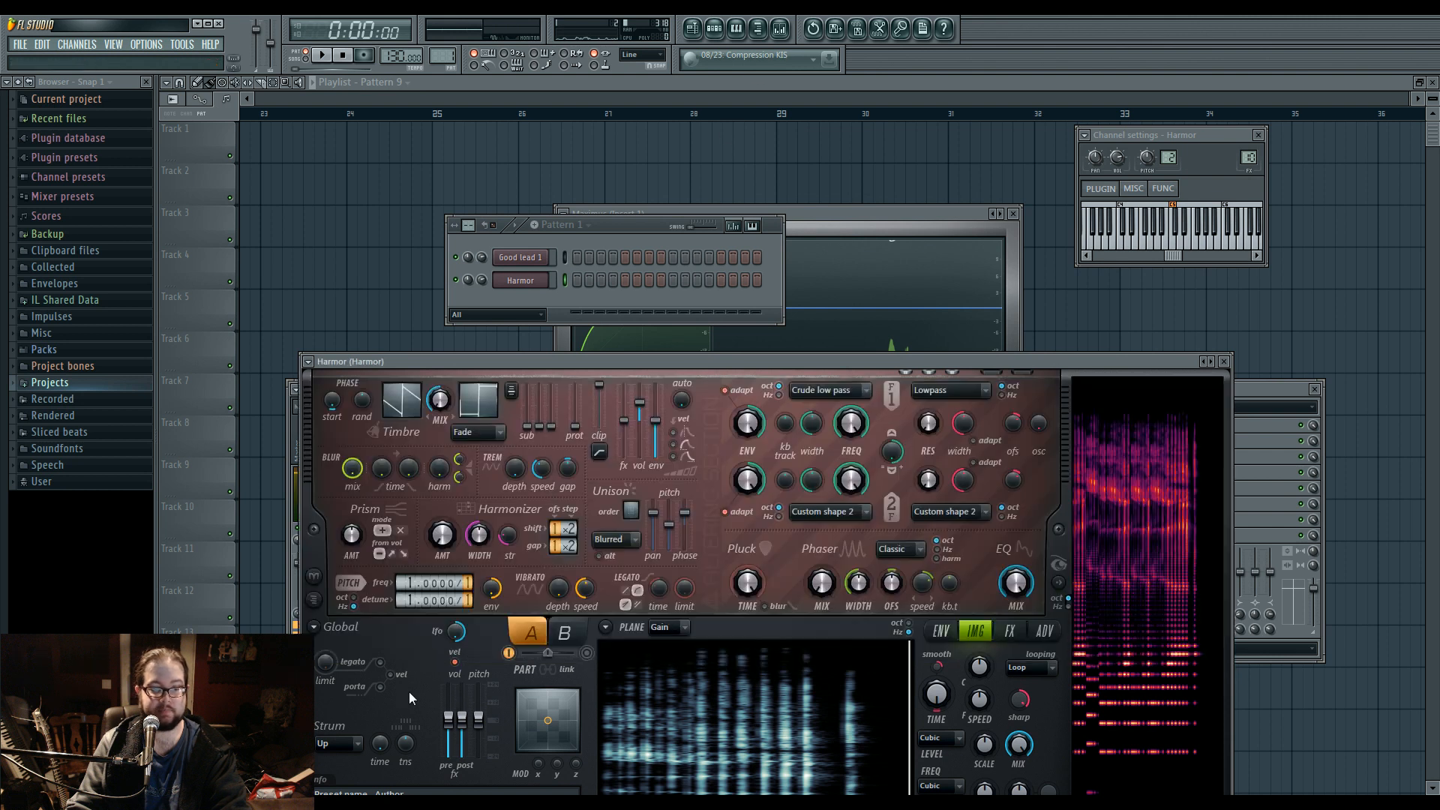
pyautogui.moveTo(574, 371); pyautogui.dragTo(558, 207)
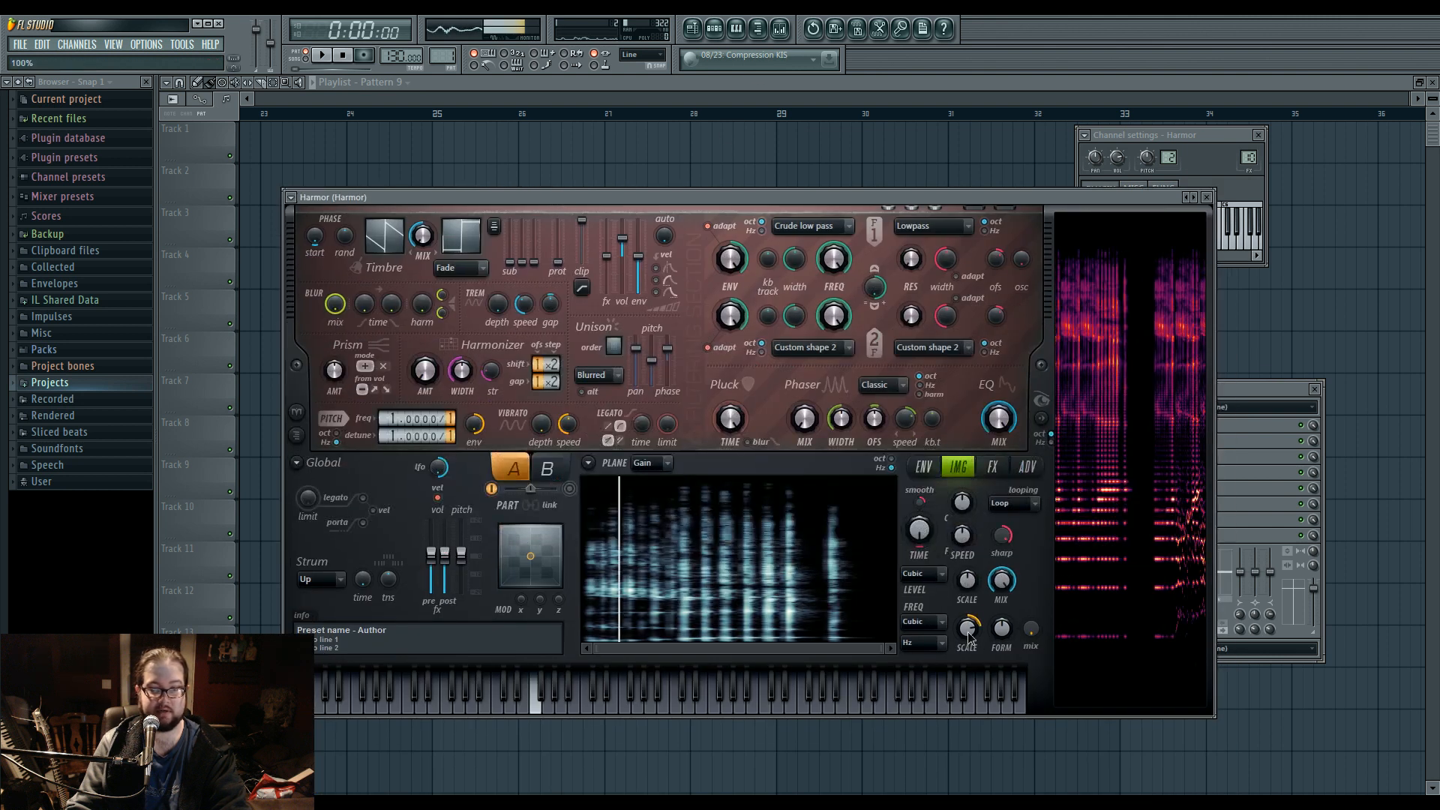
pyautogui.click(1246, 453)
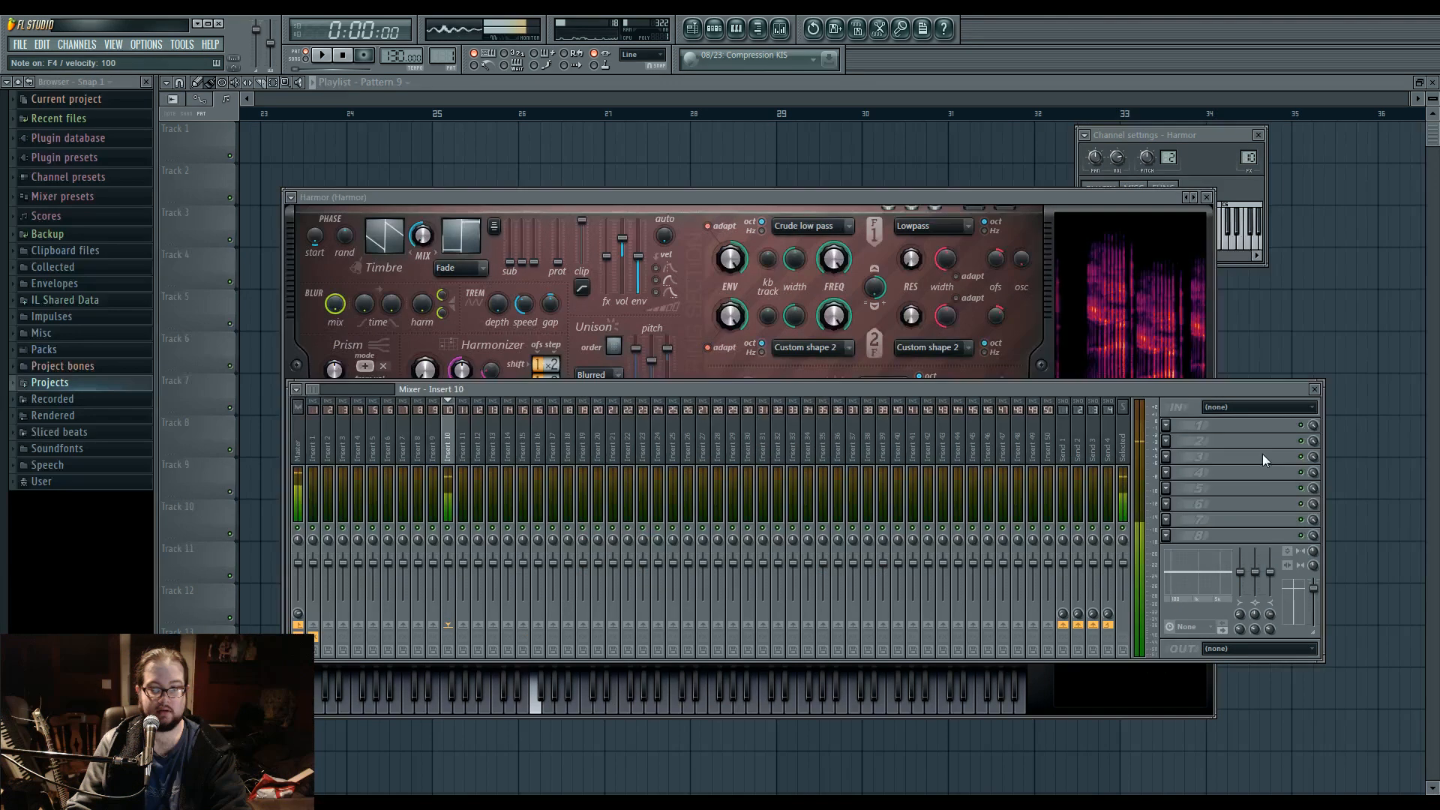
# Add a Sytrus channel and load its BTFM 1 preset.
pyautogui.click(714, 28)
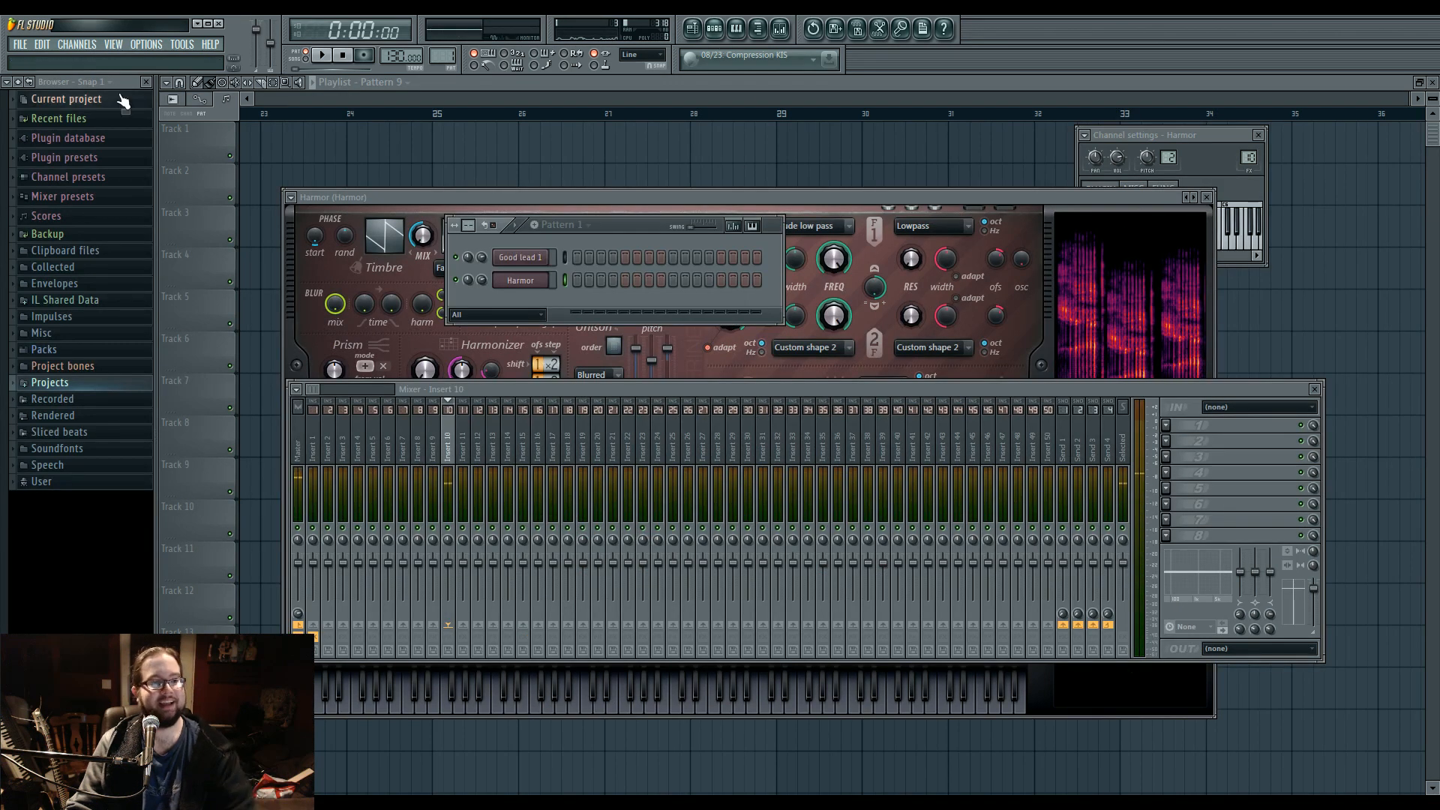
pyautogui.click(72, 45)
pyautogui.click(237, 539)
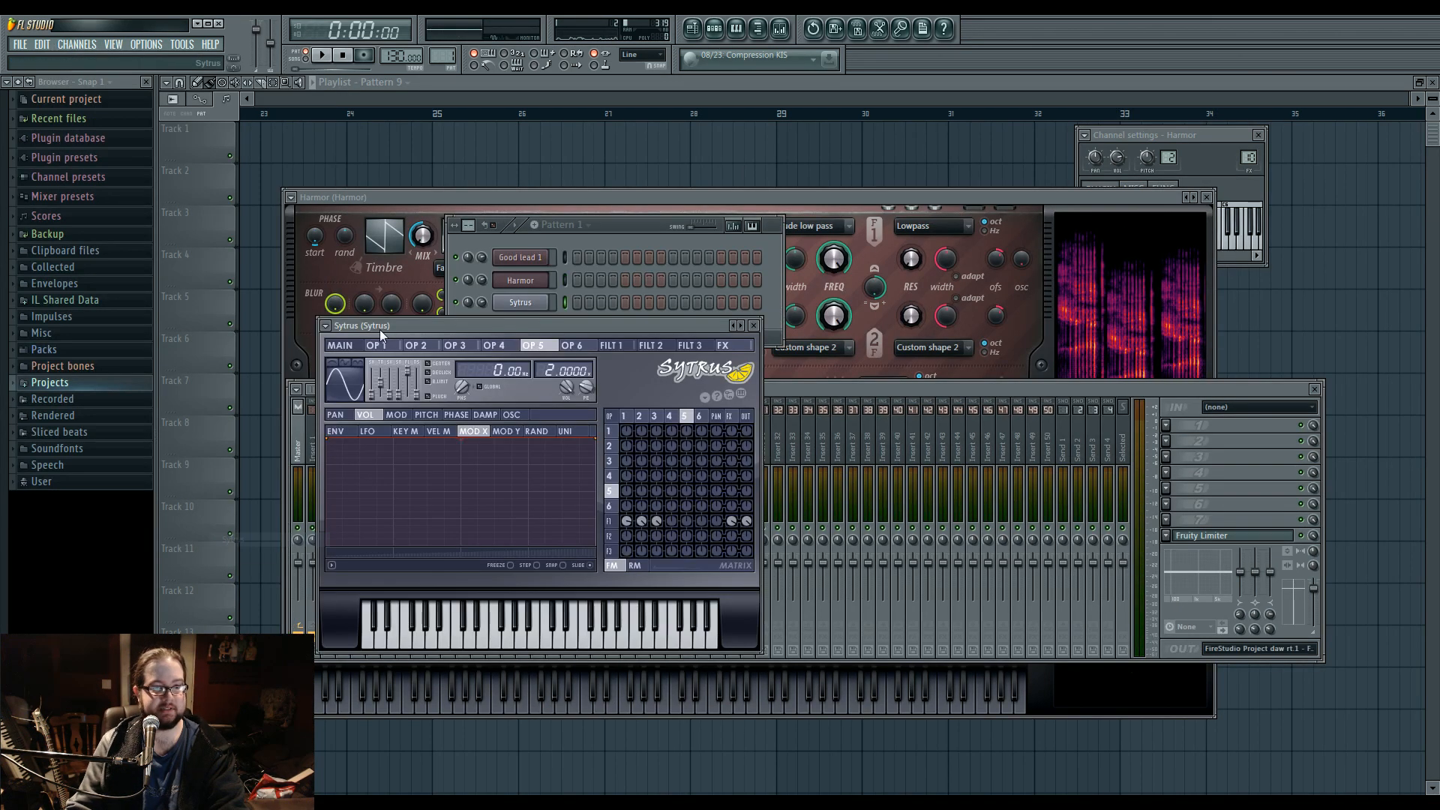
pyautogui.click(326, 325)
pyautogui.moveTo(352, 365)
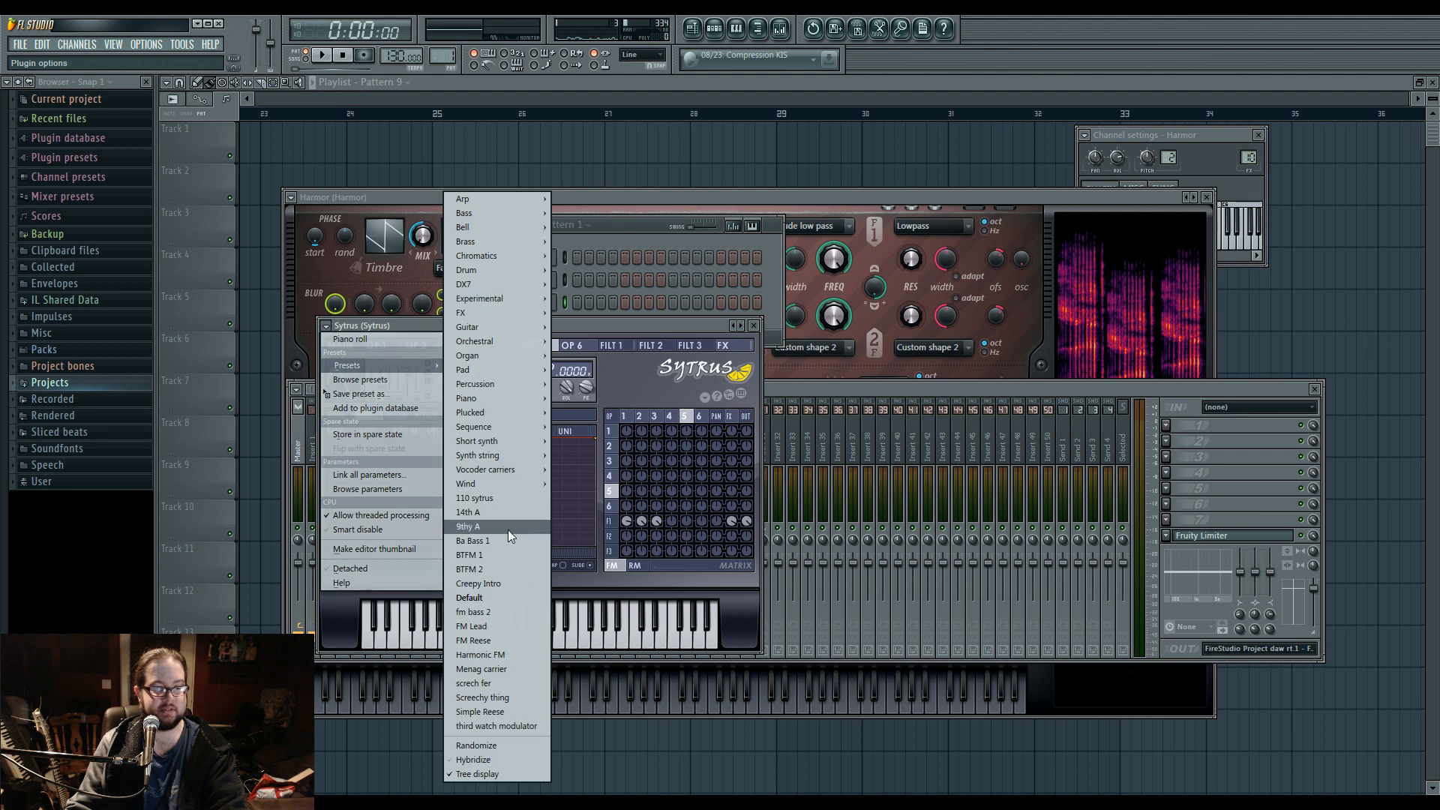
pyautogui.click(513, 557)
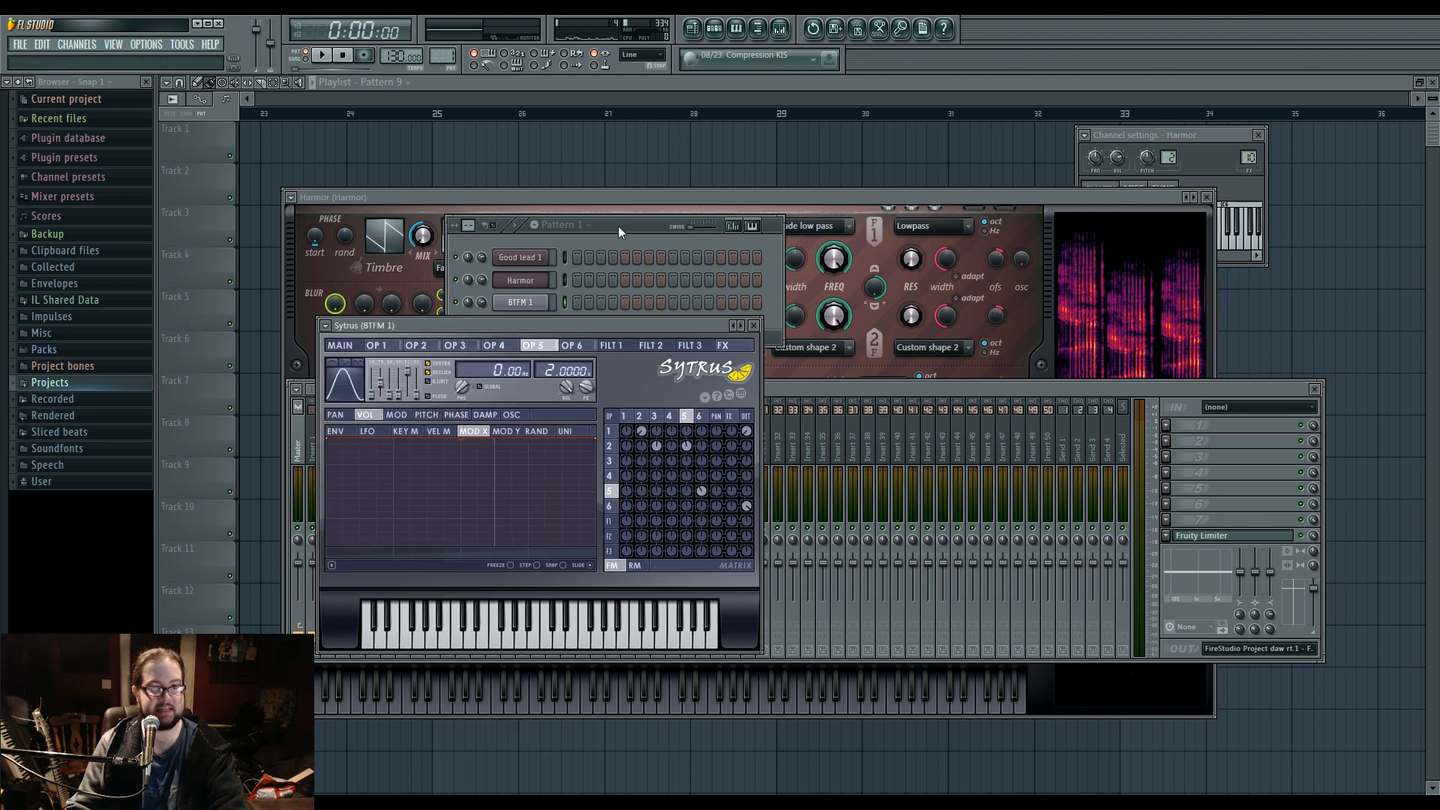
# Place one long E1 note at the start of the BTFM 1 channel's piano roll.
pyautogui.click(559, 303)
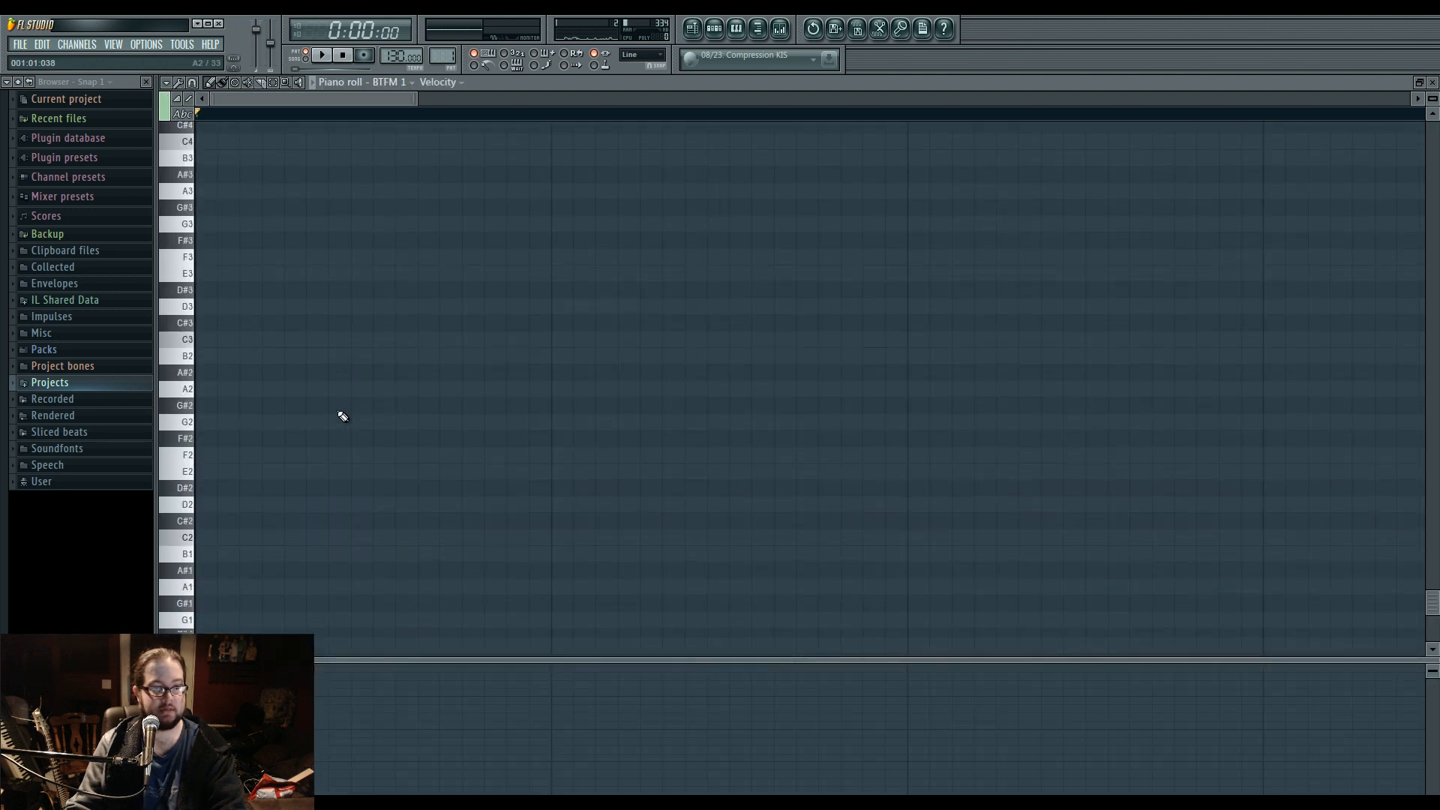
pyautogui.click(303, 383)
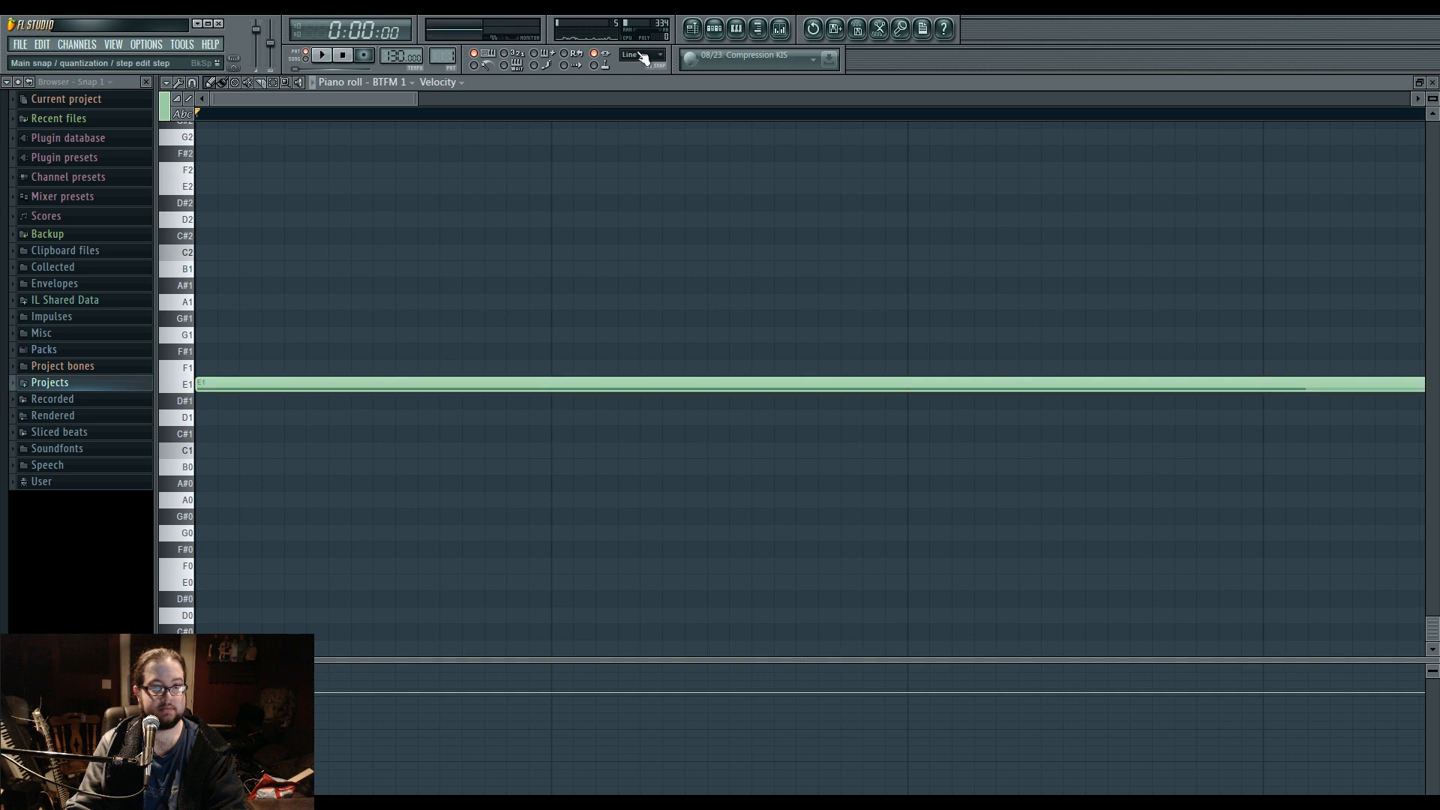
# Place a Pattern 1 clip at the start of Track 1 in the playlist instead of the Pattern 9 clip.
pyautogui.click(691, 28)
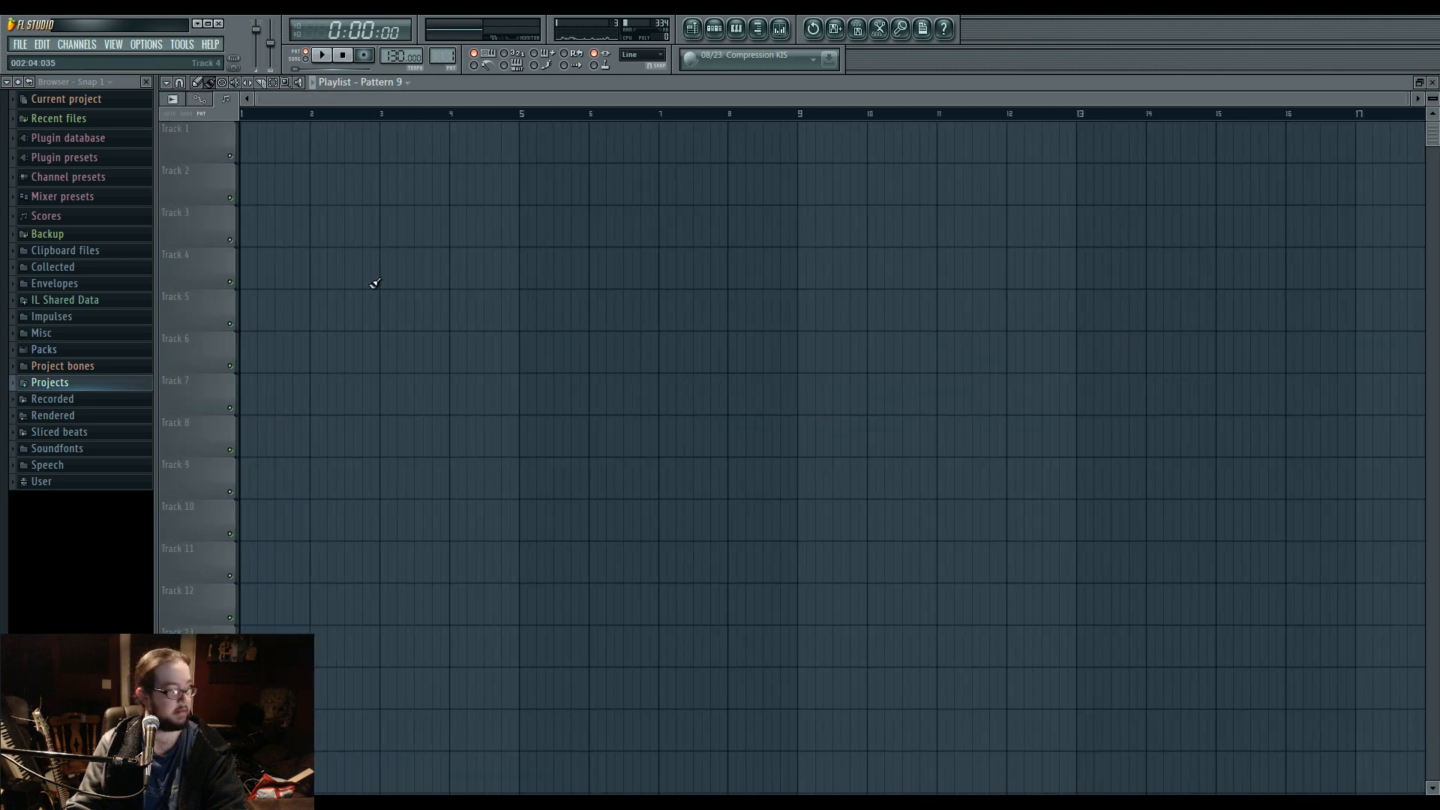
pyautogui.click(331, 142)
pyautogui.moveTo(331, 142); pyautogui.dragTo(241, 142)
pyautogui.click(714, 28)
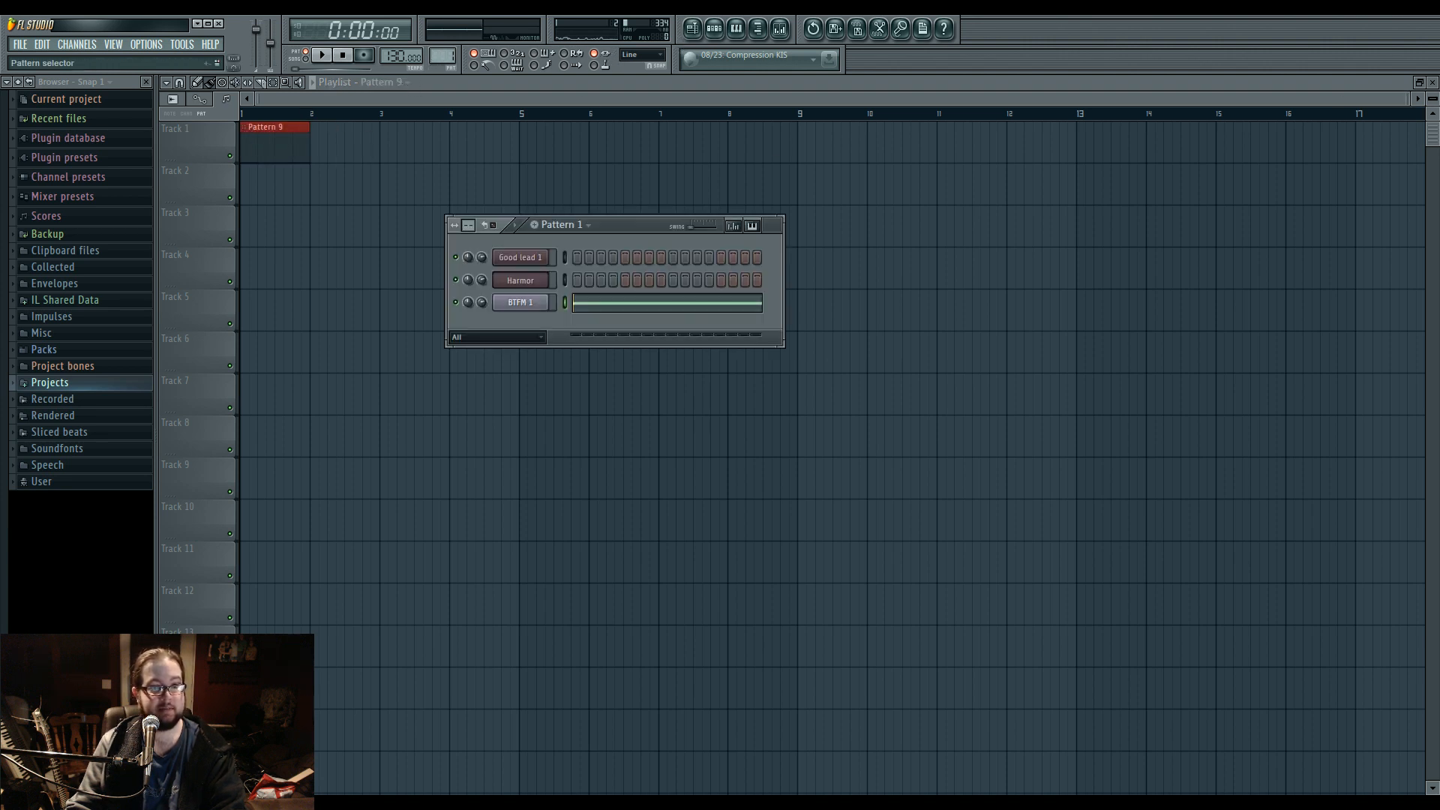
pyautogui.click(307, 176)
pyautogui.rightClick(297, 144)
pyautogui.moveTo(314, 171); pyautogui.dragTo(253, 117)
# Open the BTFM 1 Sytrus channel and route it to mixer insert 11.
pyautogui.click(736, 33)
pyautogui.click(714, 30)
pyautogui.click(693, 30)
pyautogui.click(714, 30)
pyautogui.click(528, 286)
pyautogui.click(529, 303)
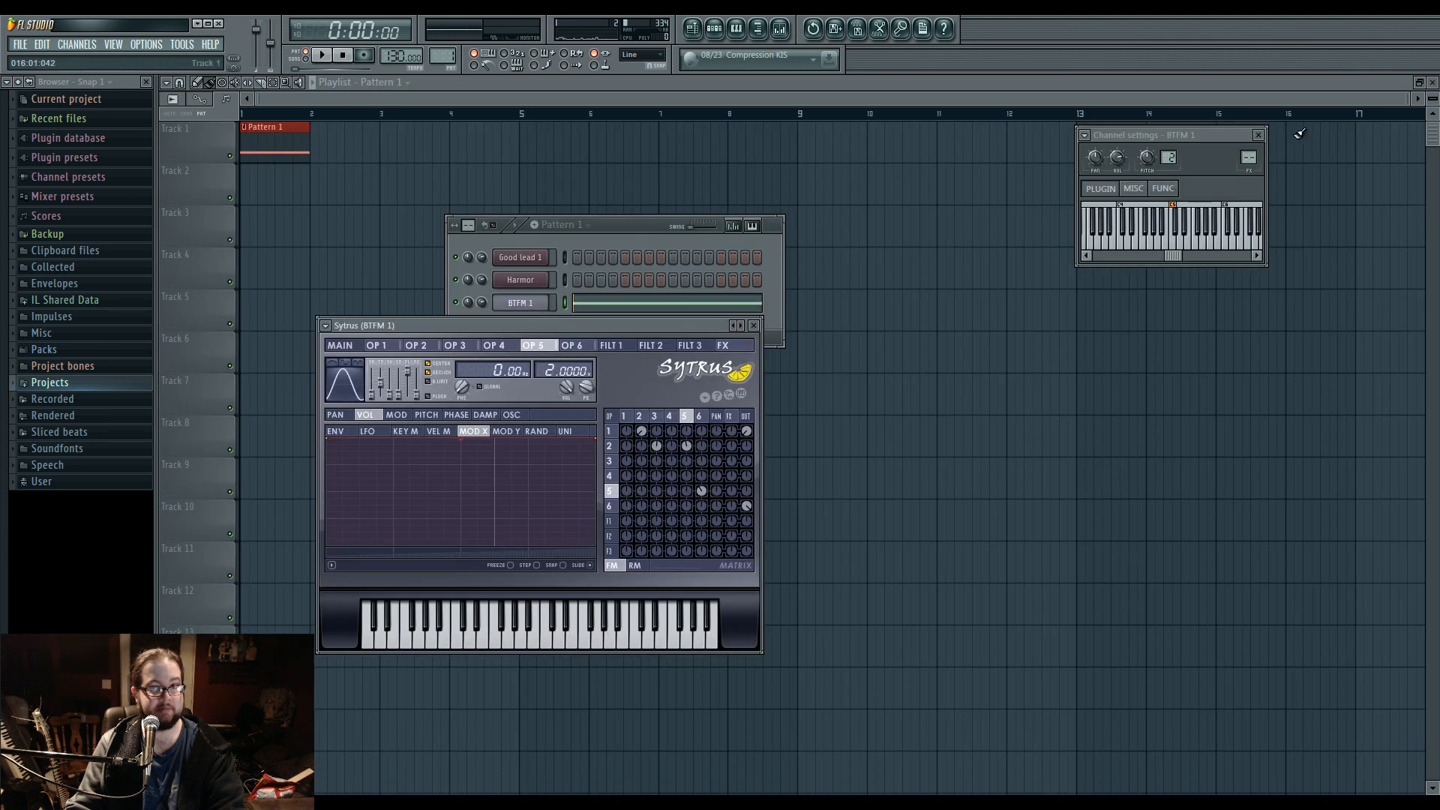
pyautogui.doubleClick(1245, 155)
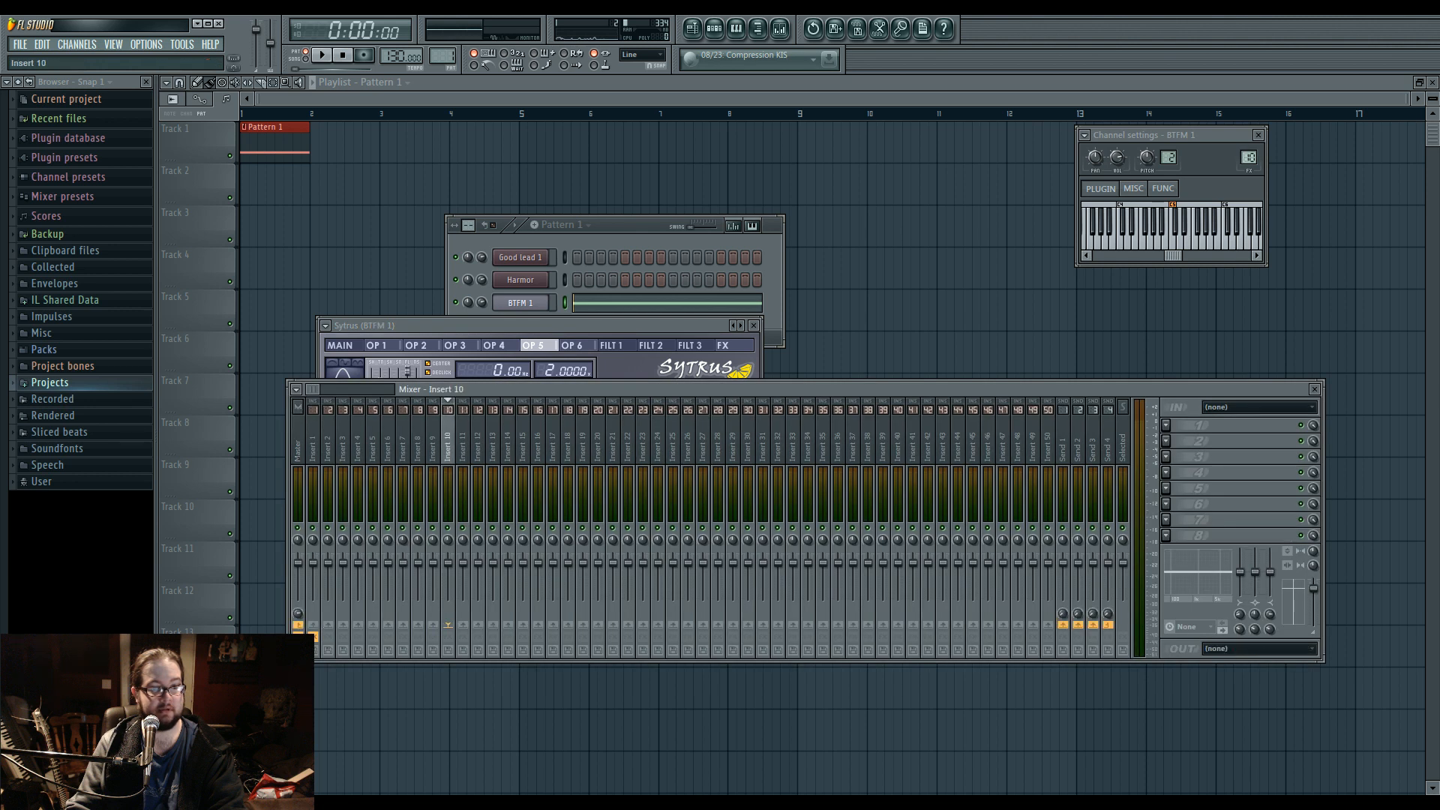
pyautogui.moveTo(1249, 157); pyautogui.dragTo(1248, 153)
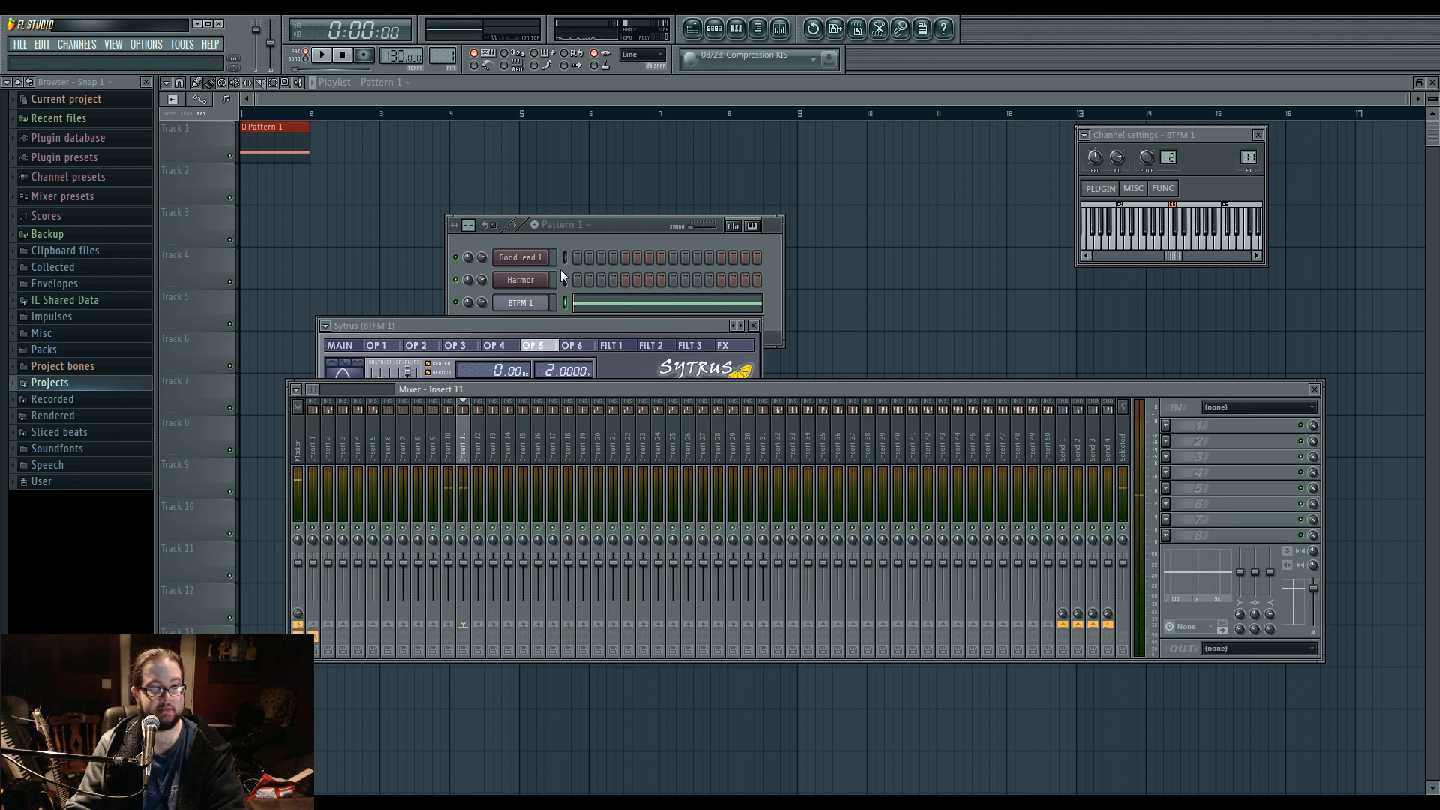
# Create automation clips for the Modulation X and Modulation Y controls of the BTFM 1 Sytrus.
pyautogui.click(531, 305)
pyautogui.click(363, 350)
pyautogui.rightClick(402, 445)
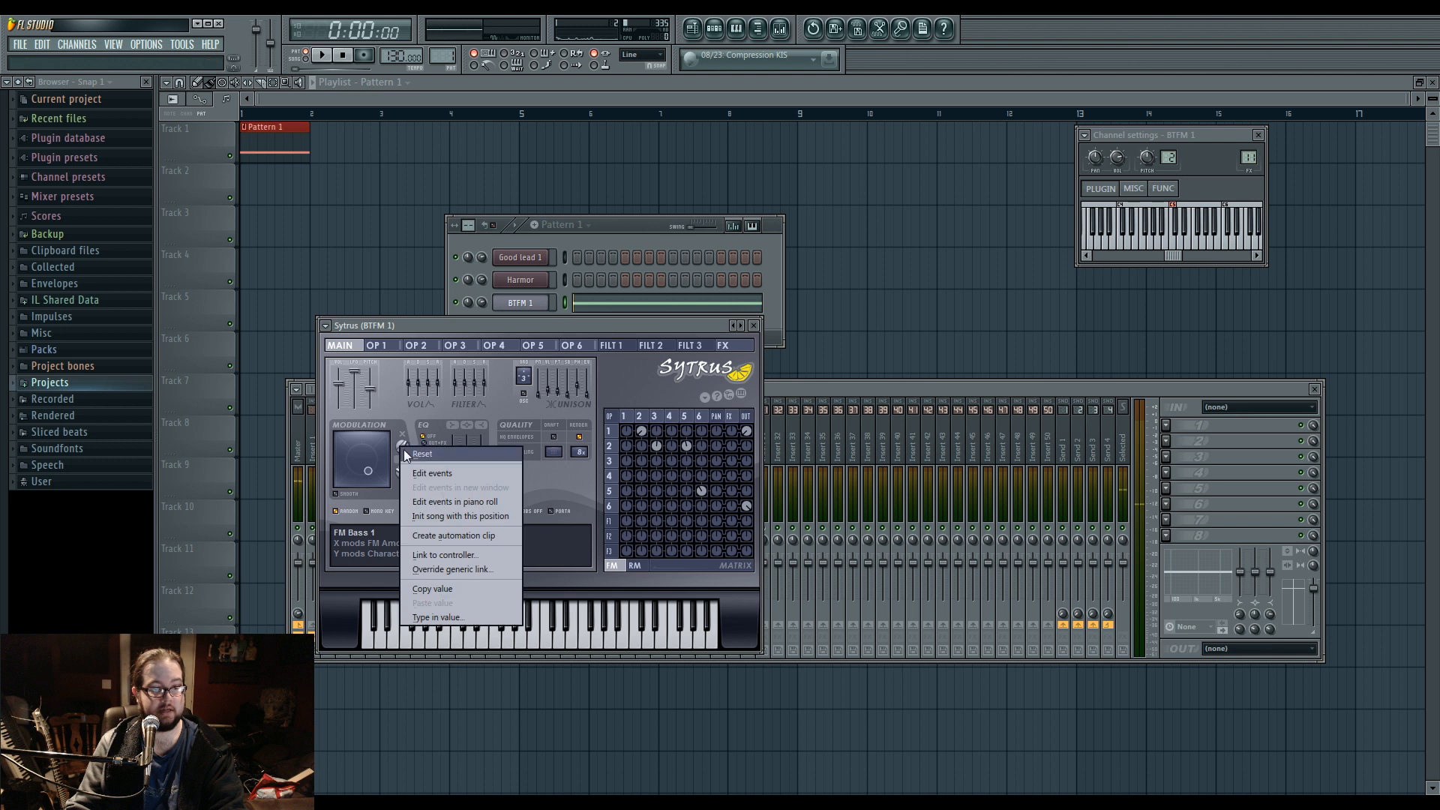
pyautogui.click(454, 527)
pyautogui.rightClick(402, 470)
pyautogui.click(459, 557)
# Shape the Modulation X automation as one wide peak followed by three narrower ones, and the Modulation Y automation as a single early peak.
pyautogui.click(187, 346)
pyautogui.scroll(3, 187, 346)
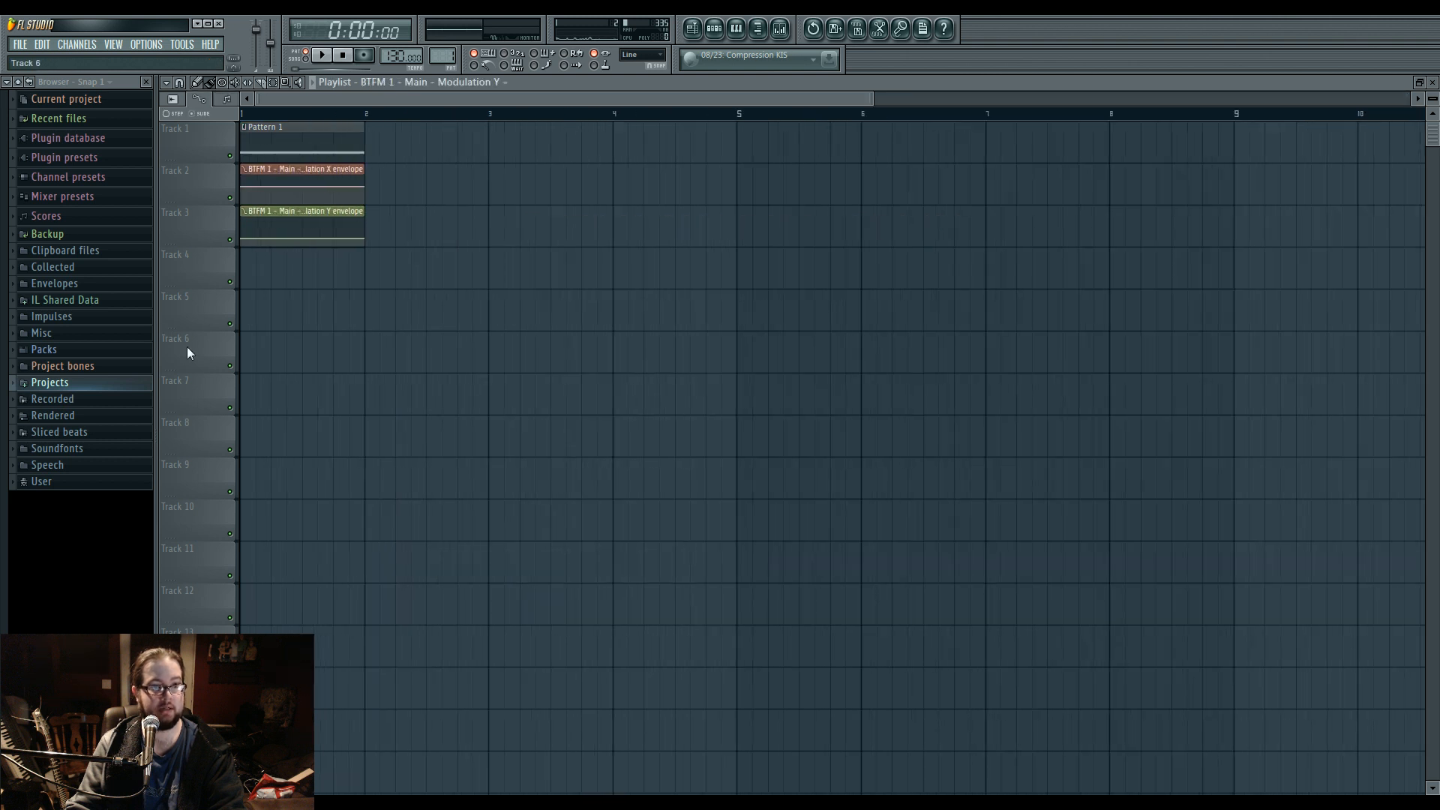
pyautogui.moveTo(251, 189); pyautogui.dragTo(288, 197)
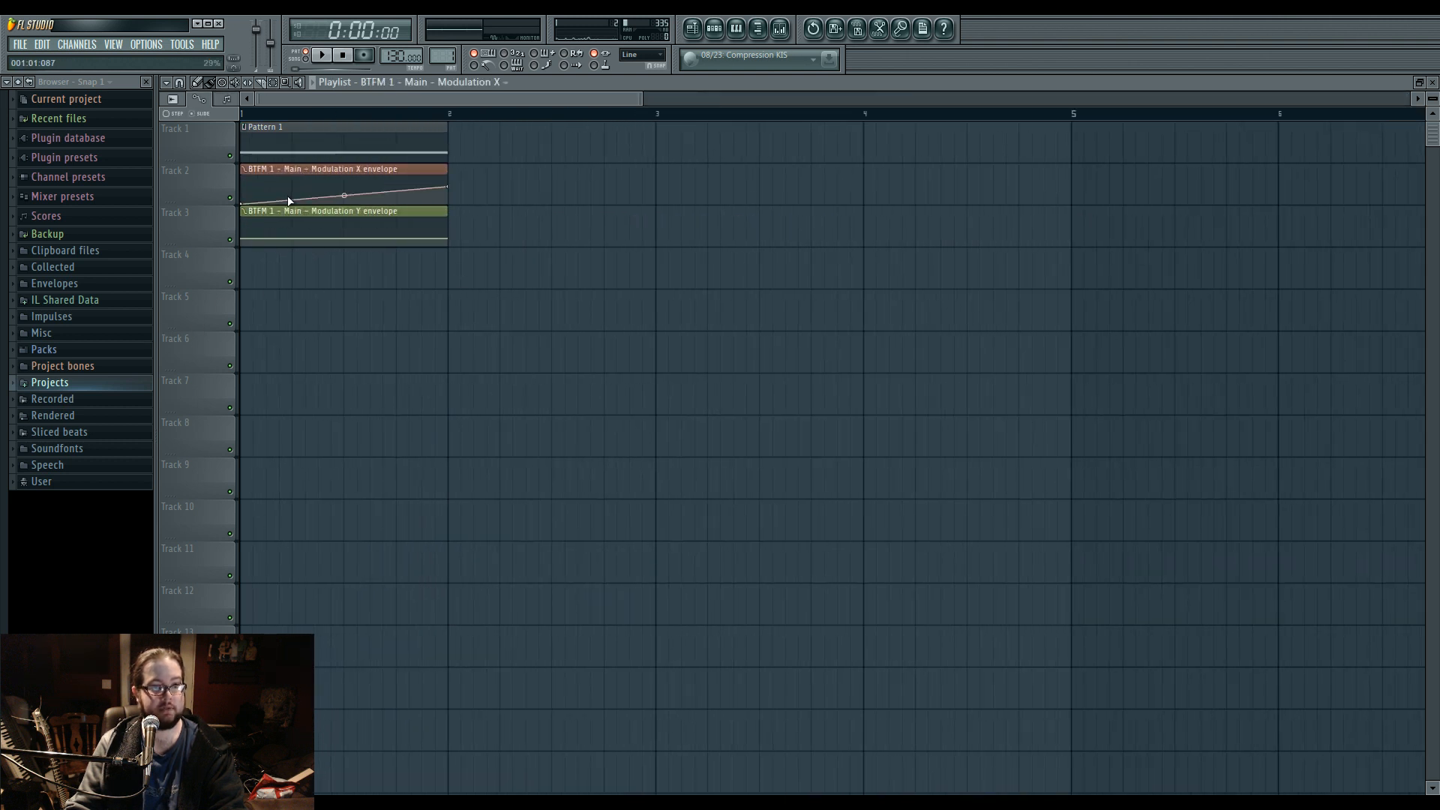
pyautogui.rightClick(345, 200)
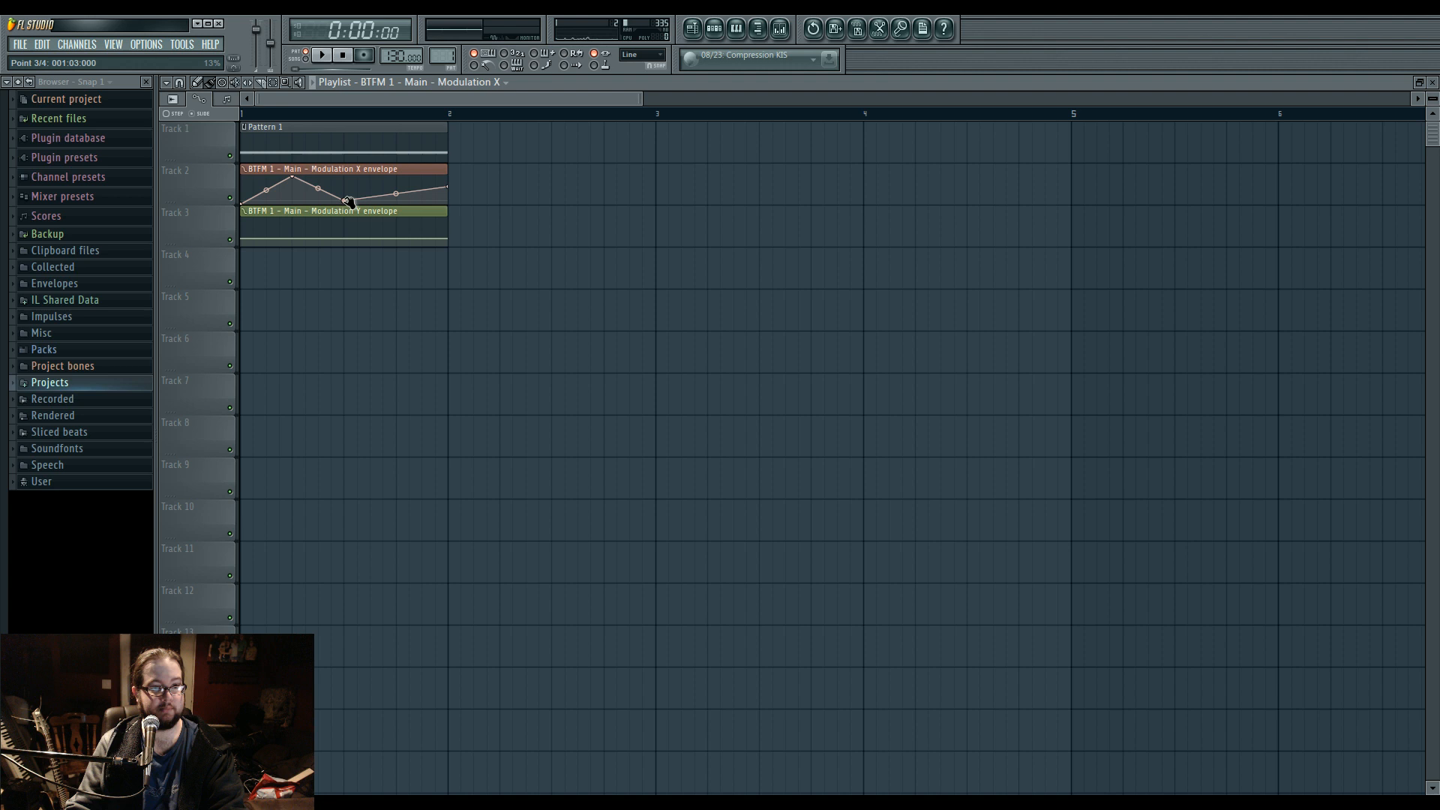
pyautogui.rightClick(395, 182)
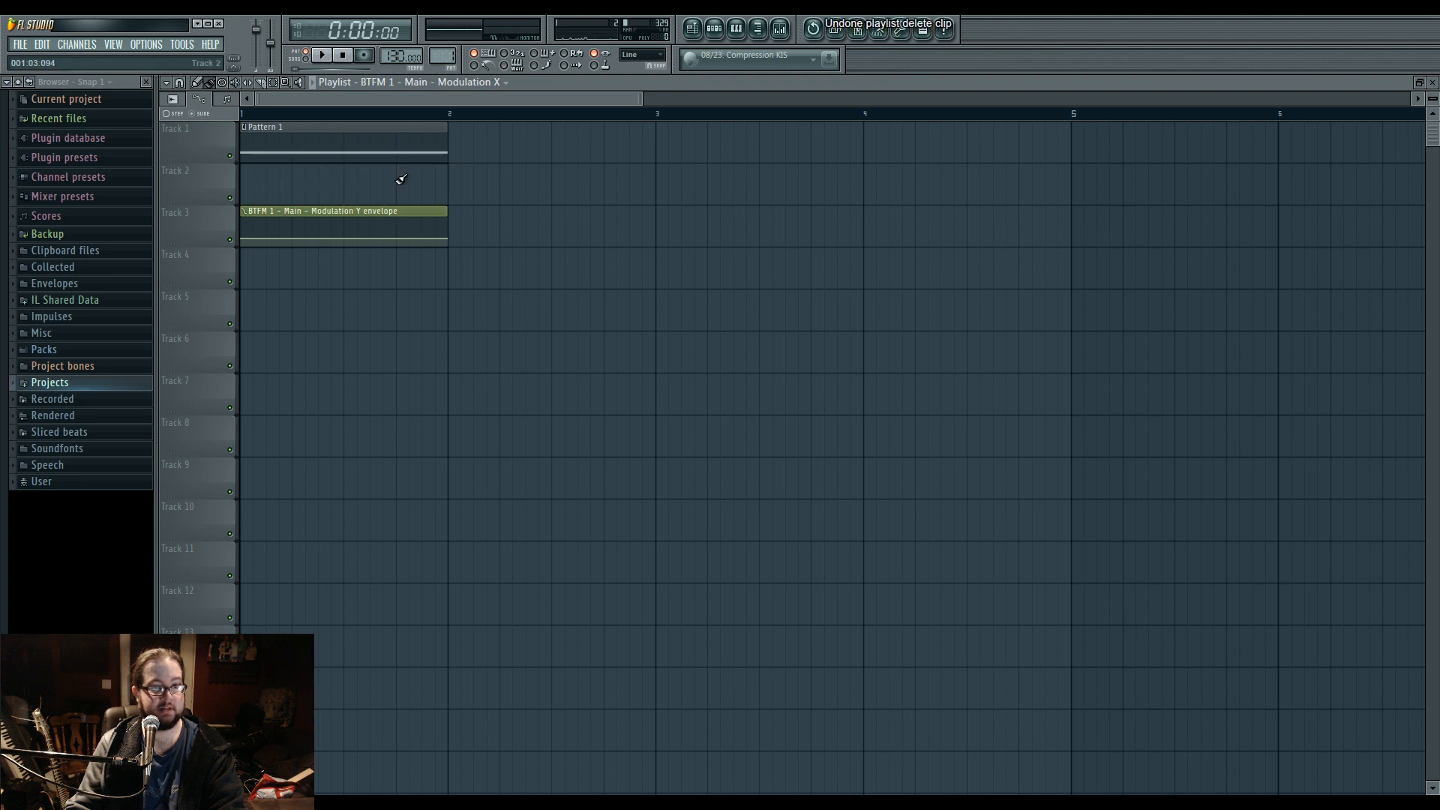
pyautogui.hotkey('ctrl', 'z')
pyautogui.rightClick(425, 178)
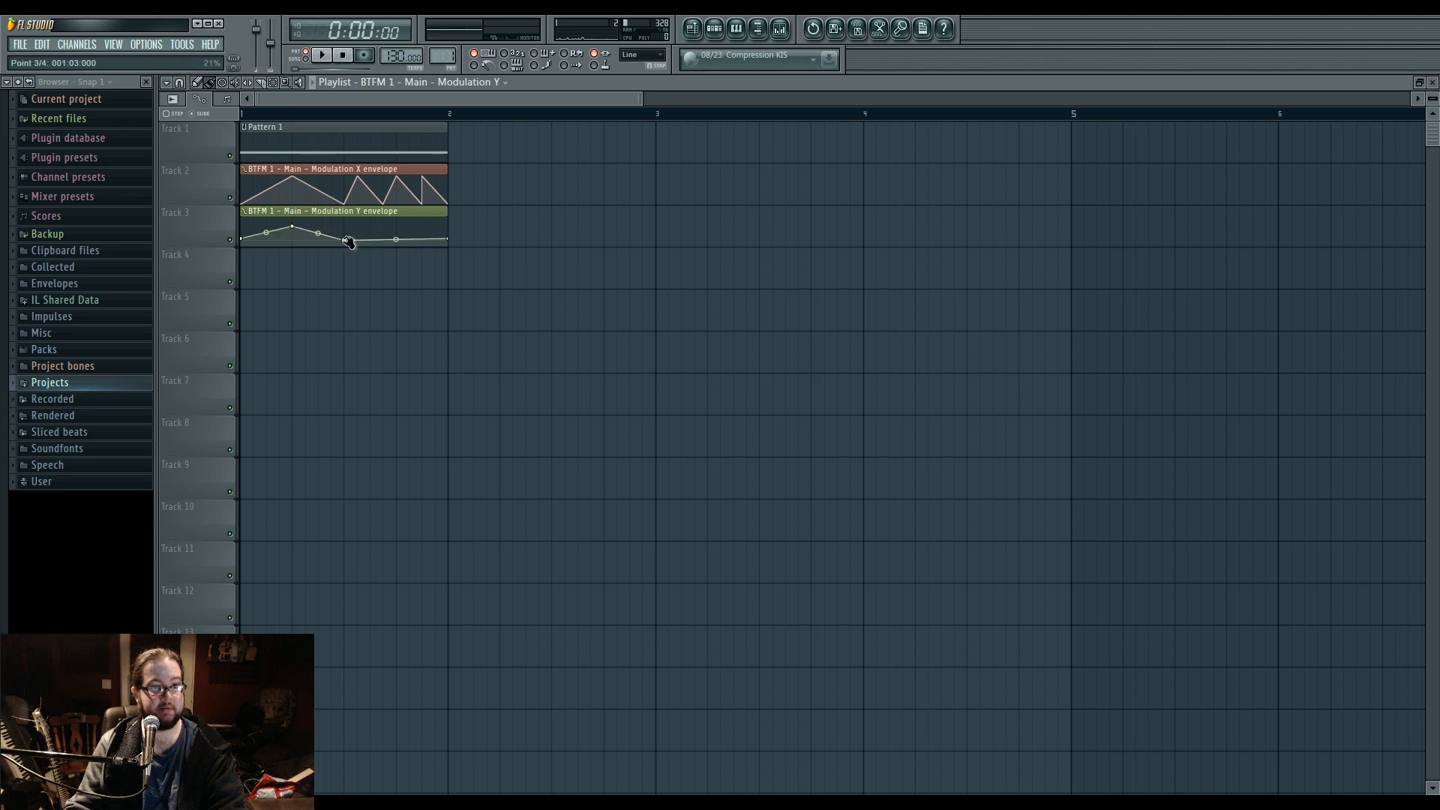
# Play the arrangement in song mode to audition the automated BTFM 1 sound and check its mixer routing.
pyautogui.press('space')
pyautogui.click(302, 59)
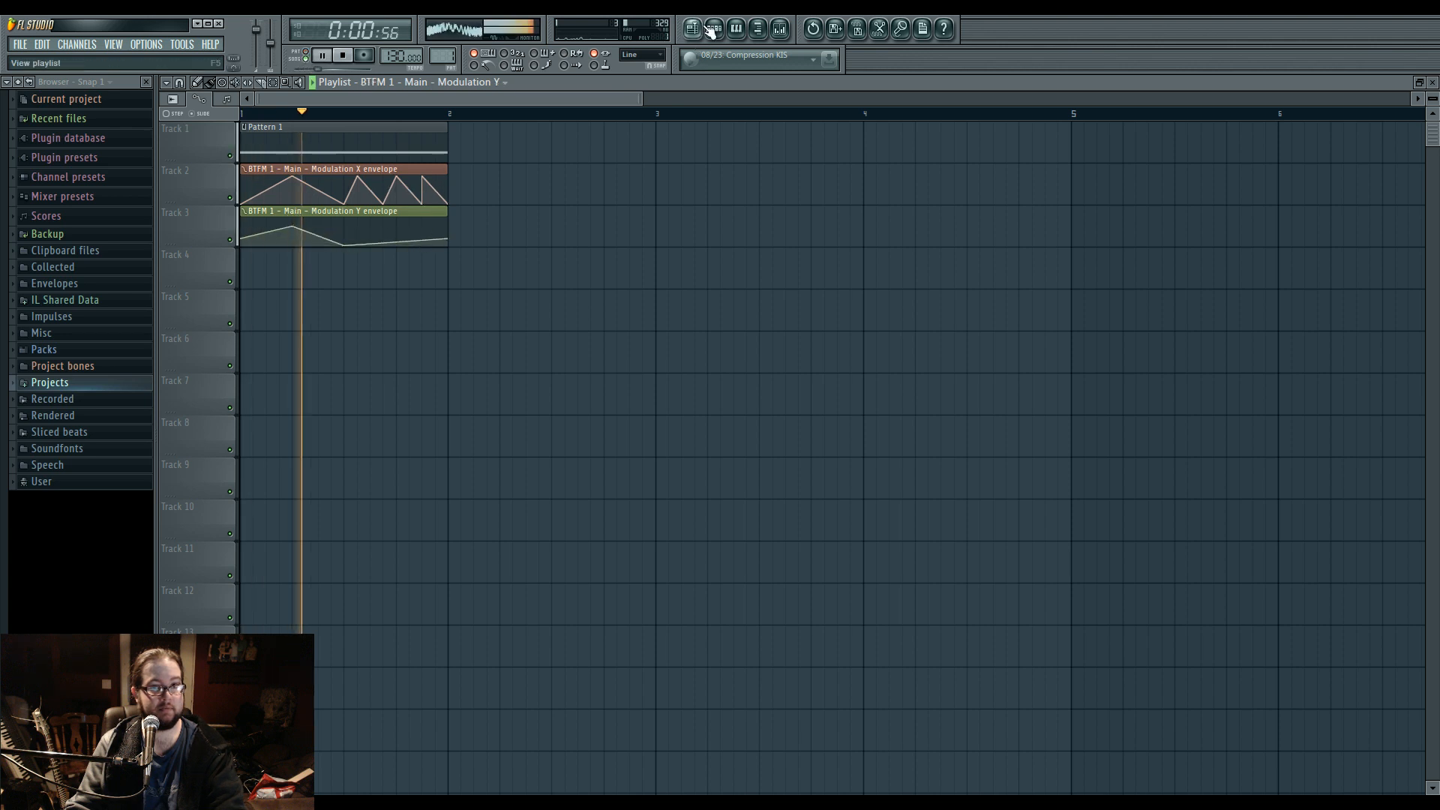
pyautogui.click(713, 30)
pyautogui.click(534, 304)
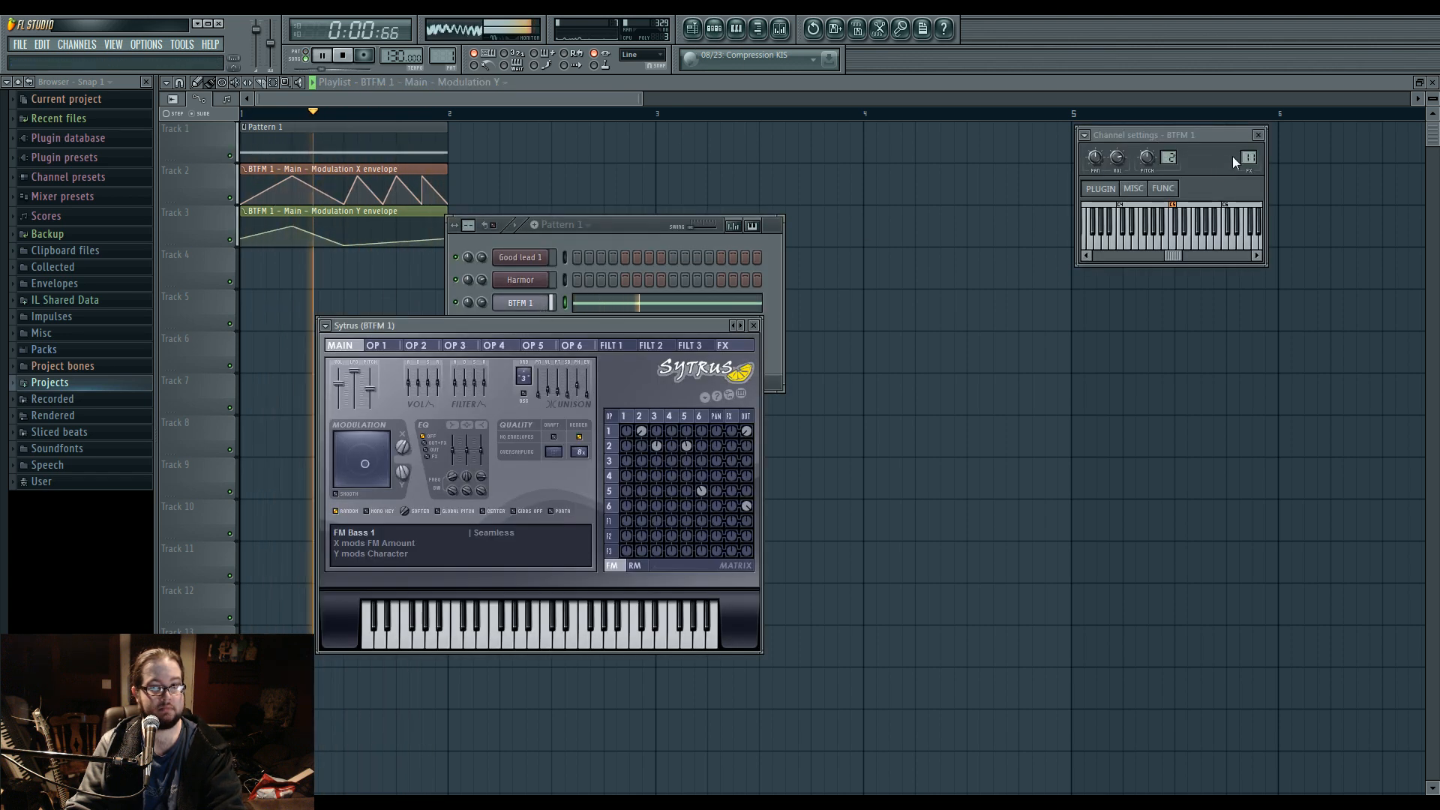
pyautogui.press('F9')
pyautogui.press('space')
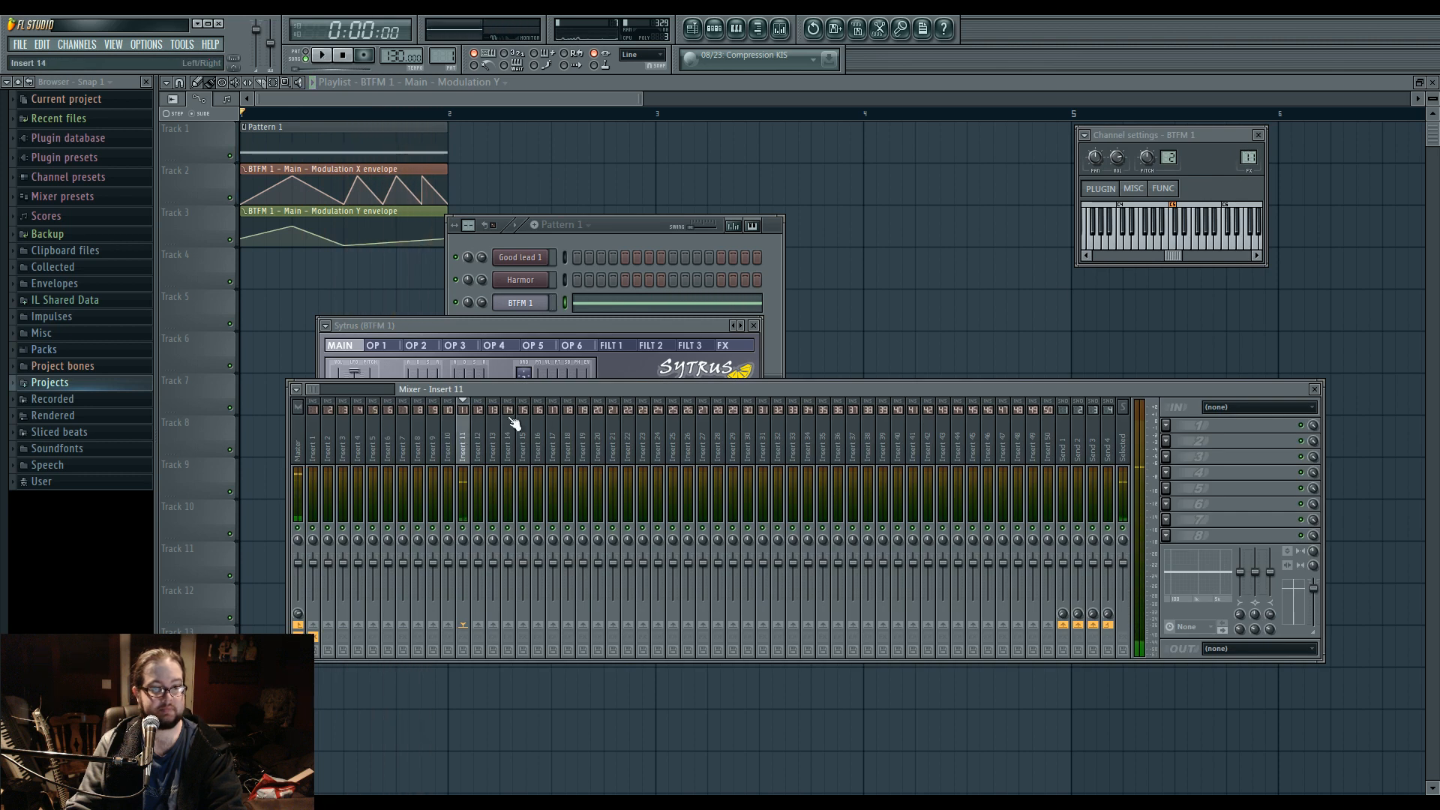
# Write four descending quarter-bar notes, C5, A4, F#4 and D#4, in Harmor's piano roll in Pattern 2, auditioning them in pattern mode.
pyautogui.click(613, 248)
pyautogui.rightClick(522, 280)
pyautogui.click(583, 280)
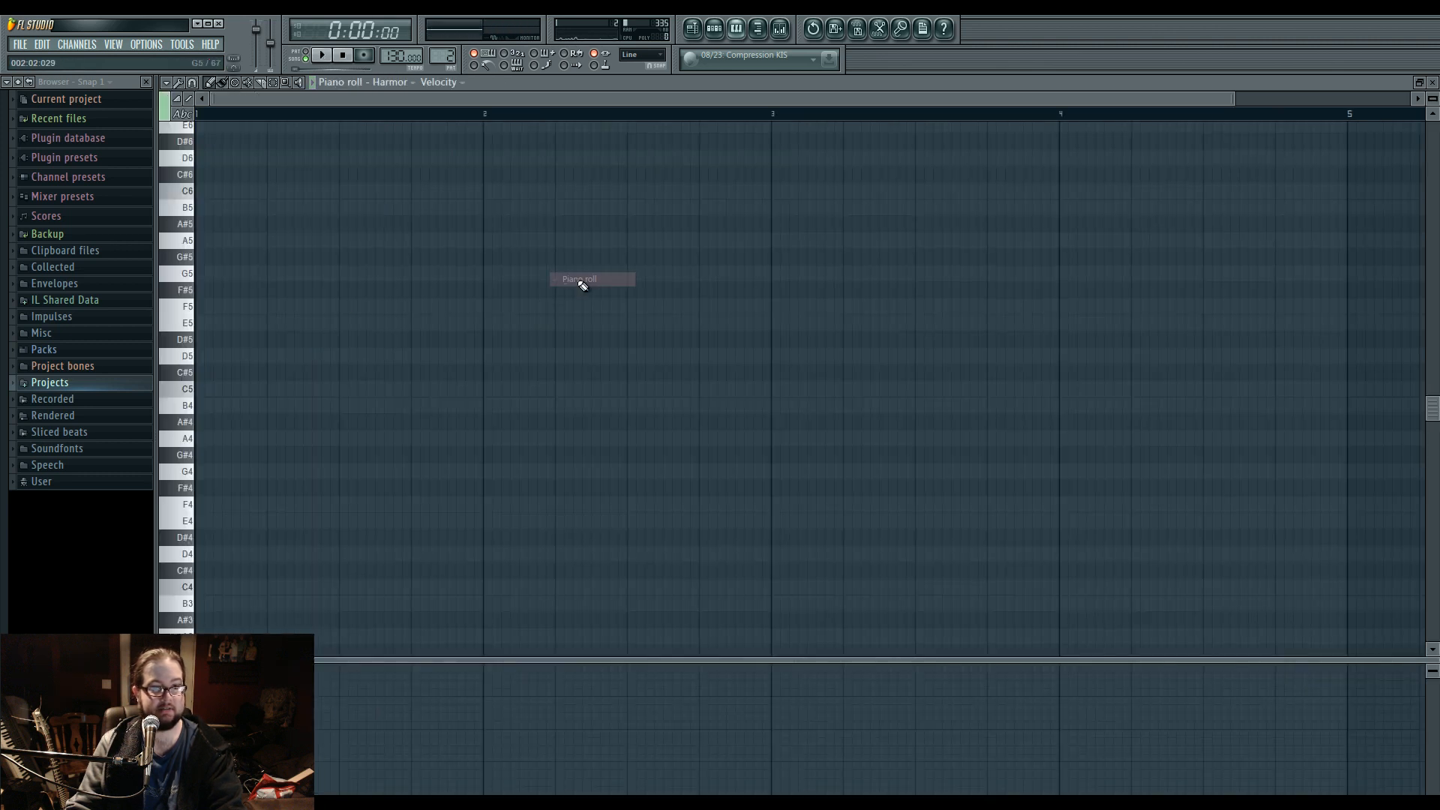
pyautogui.click(197, 389)
pyautogui.moveTo(434, 387); pyautogui.dragTo(271, 395)
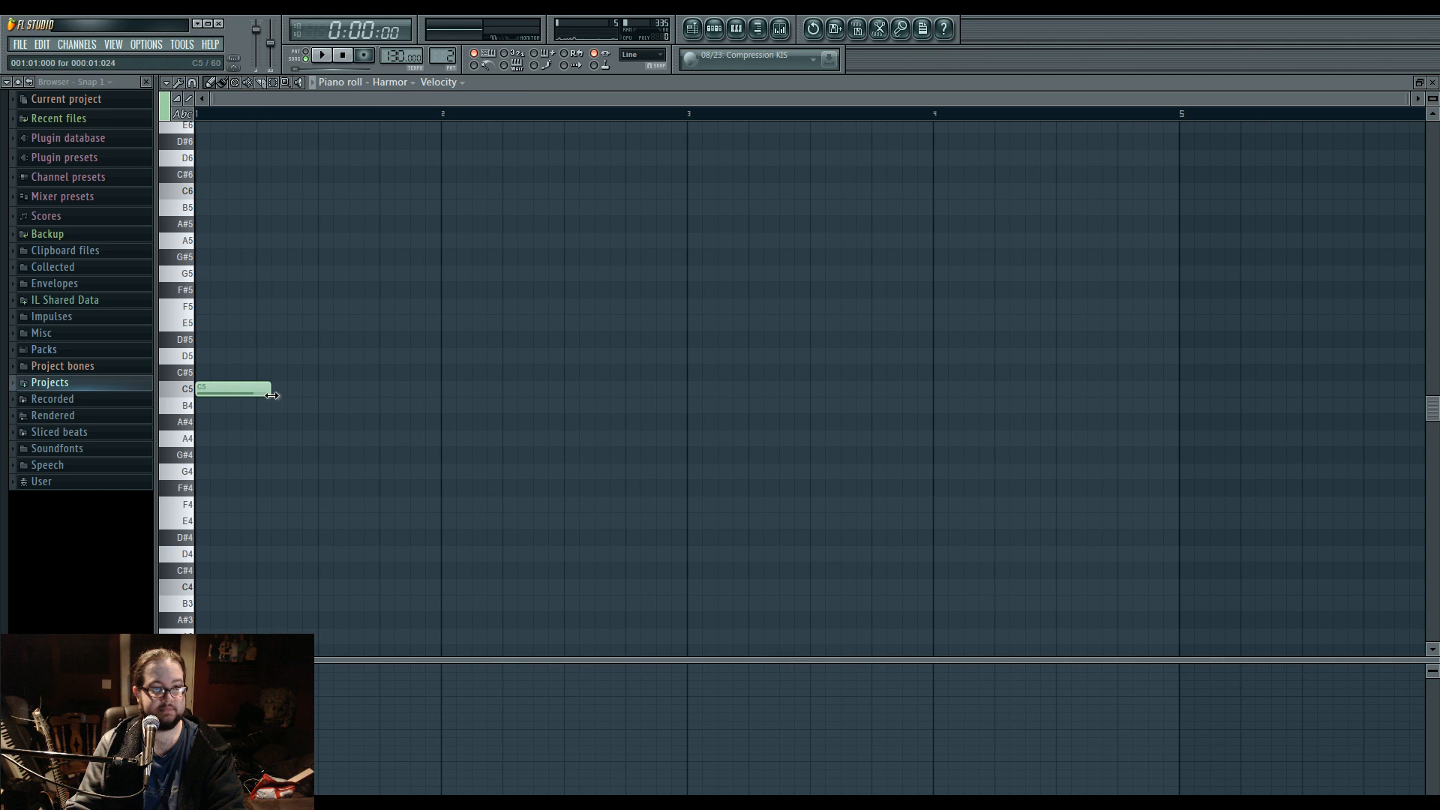
pyautogui.click(263, 438)
pyautogui.click(312, 488)
pyautogui.moveTo(312, 488); pyautogui.dragTo(351, 491)
pyautogui.click(307, 59)
pyautogui.press('space')
pyautogui.click(373, 507)
pyautogui.moveTo(386, 505); pyautogui.dragTo(393, 504)
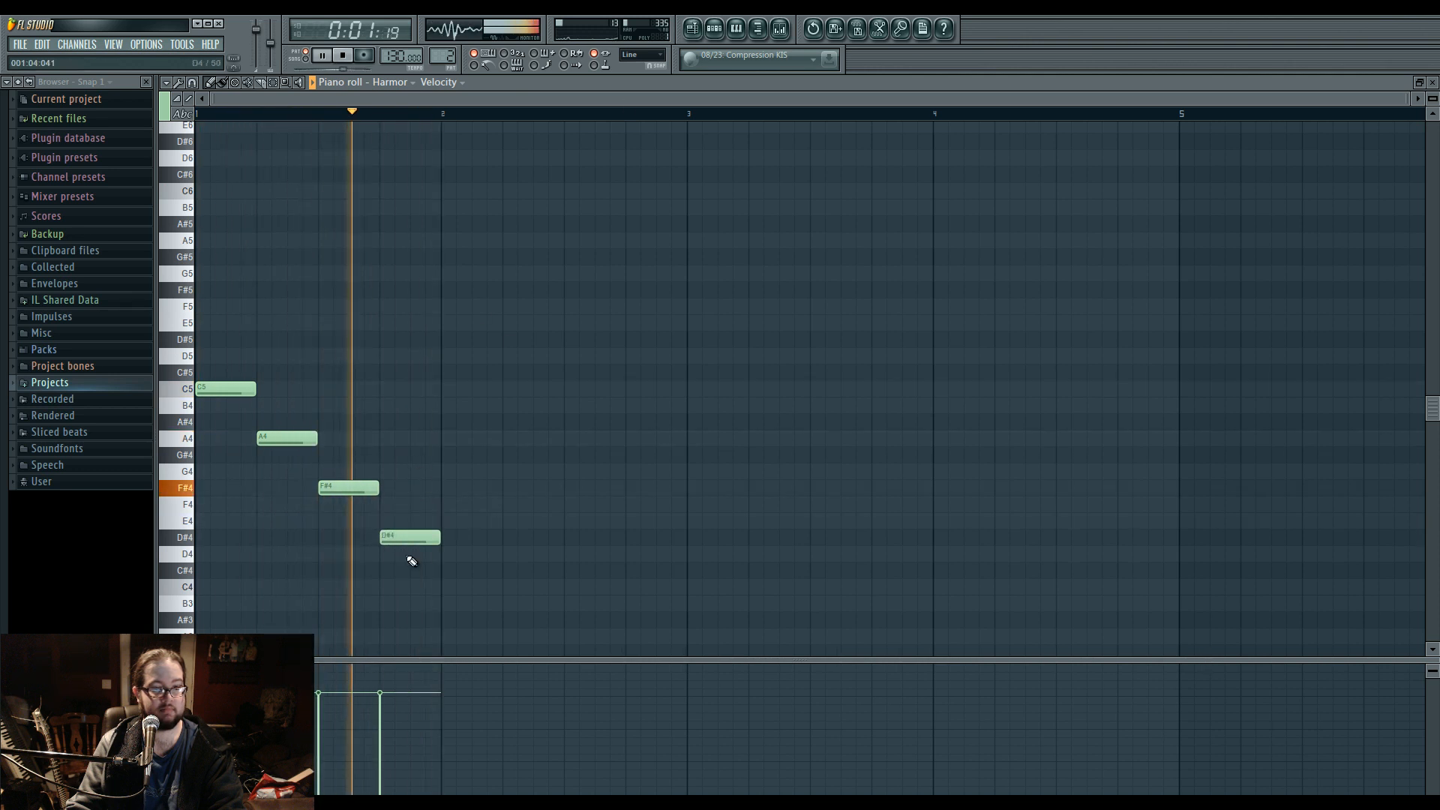
# Place a Pattern 2 clip at the start of Track 4 in the playlist, check the mixer levels and stop playback.
pyautogui.click(694, 28)
pyautogui.click(278, 274)
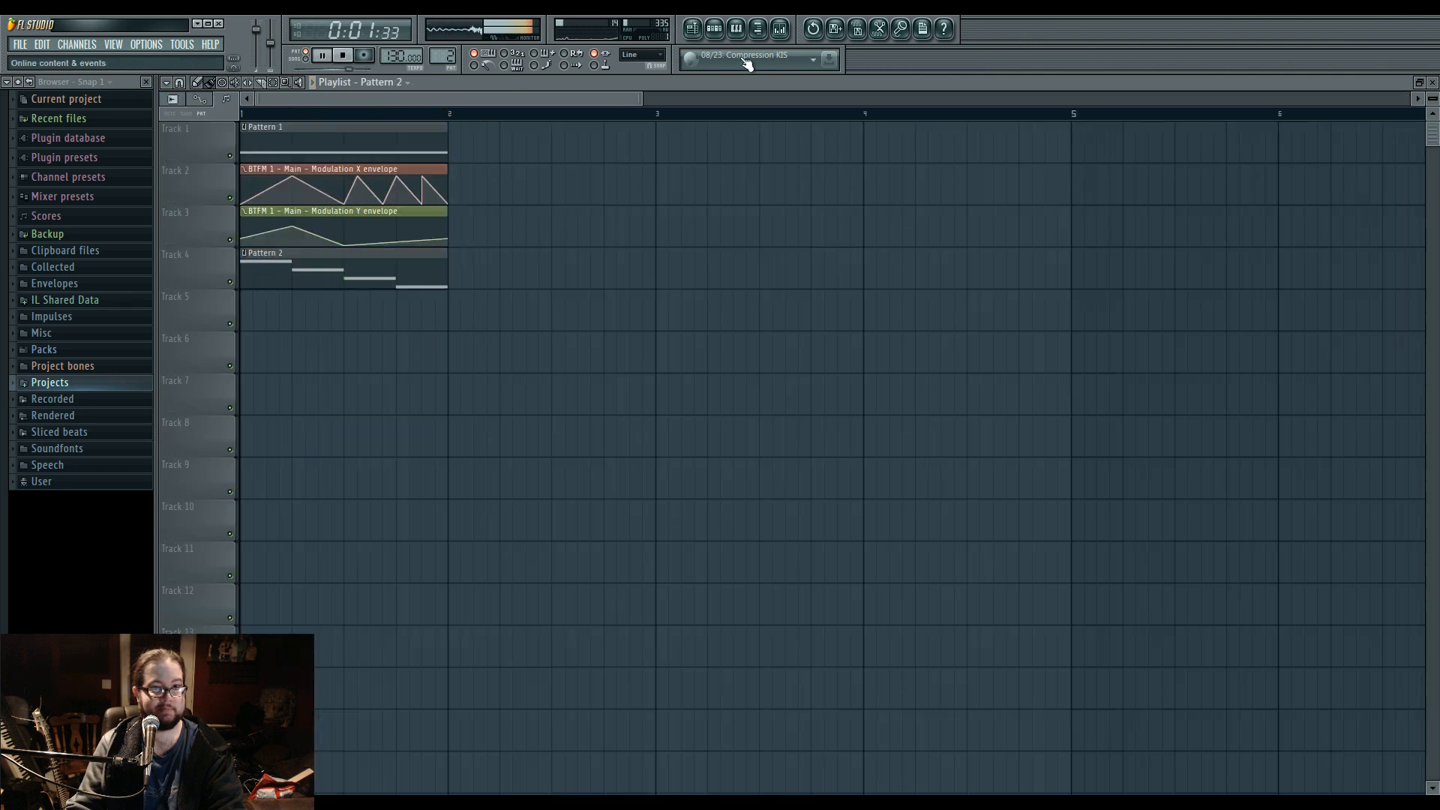
pyautogui.click(780, 30)
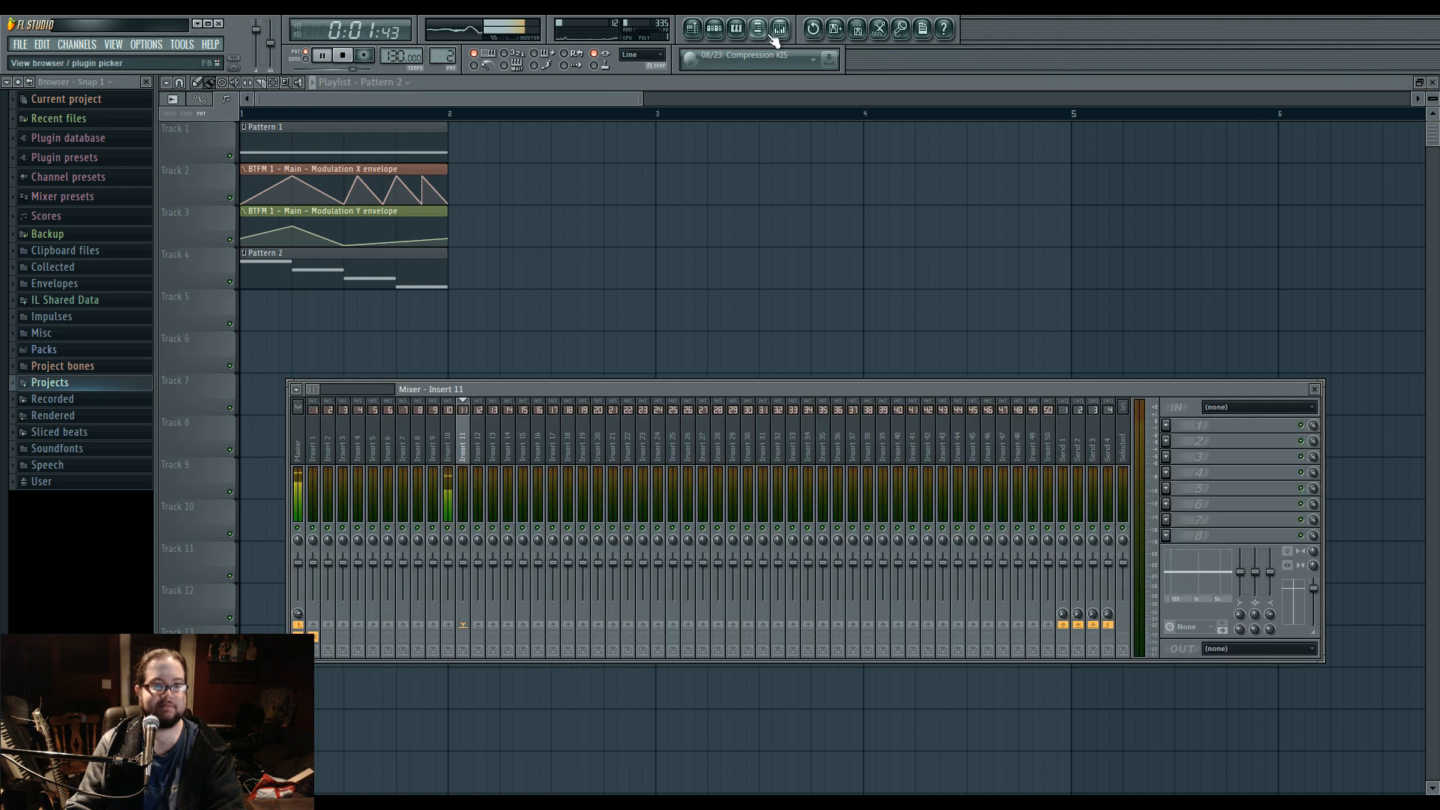
pyautogui.click(342, 55)
# Open the Harmor channel and route its mixer insert 10 only to insert 12.
pyautogui.click(730, 30)
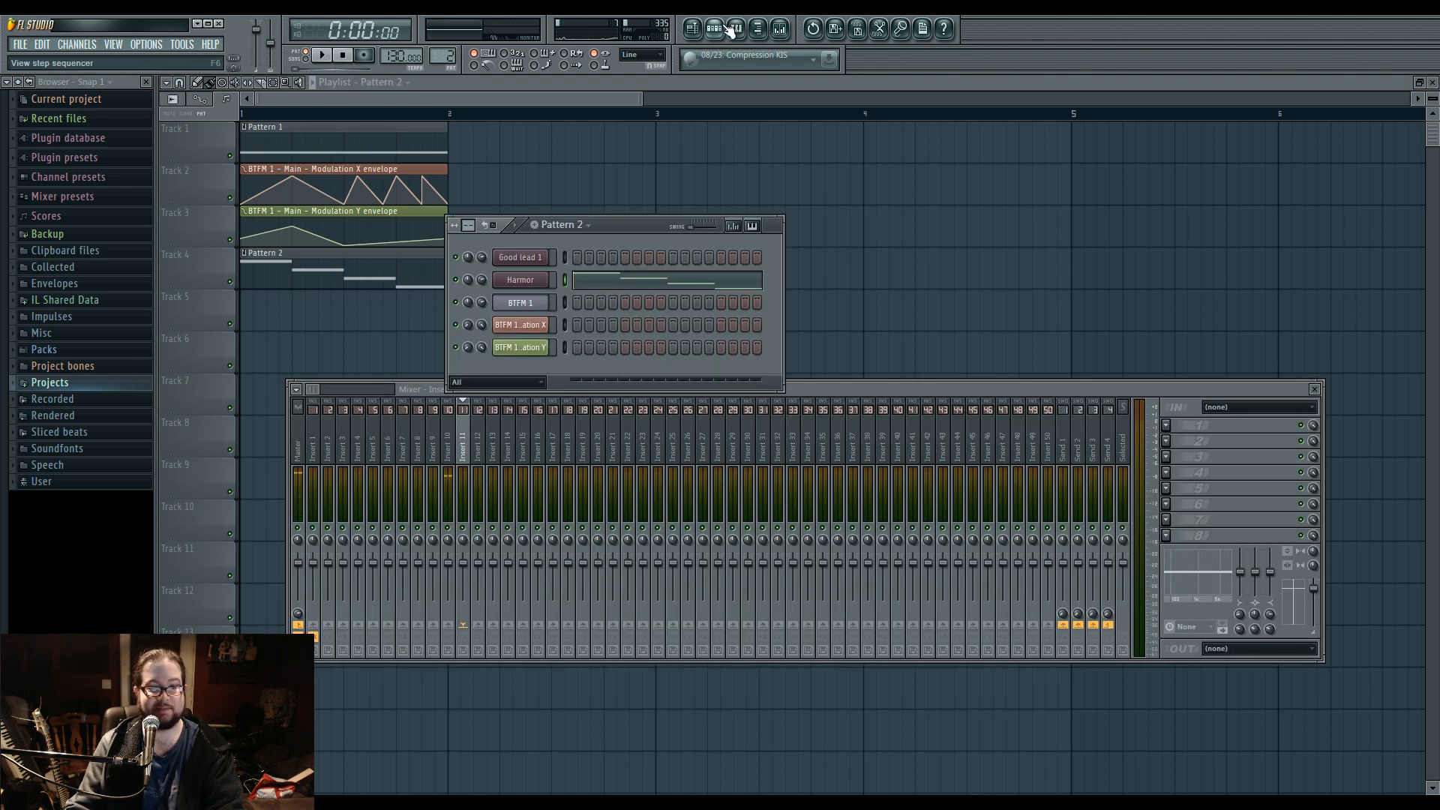
pyautogui.click(520, 302)
pyautogui.click(521, 279)
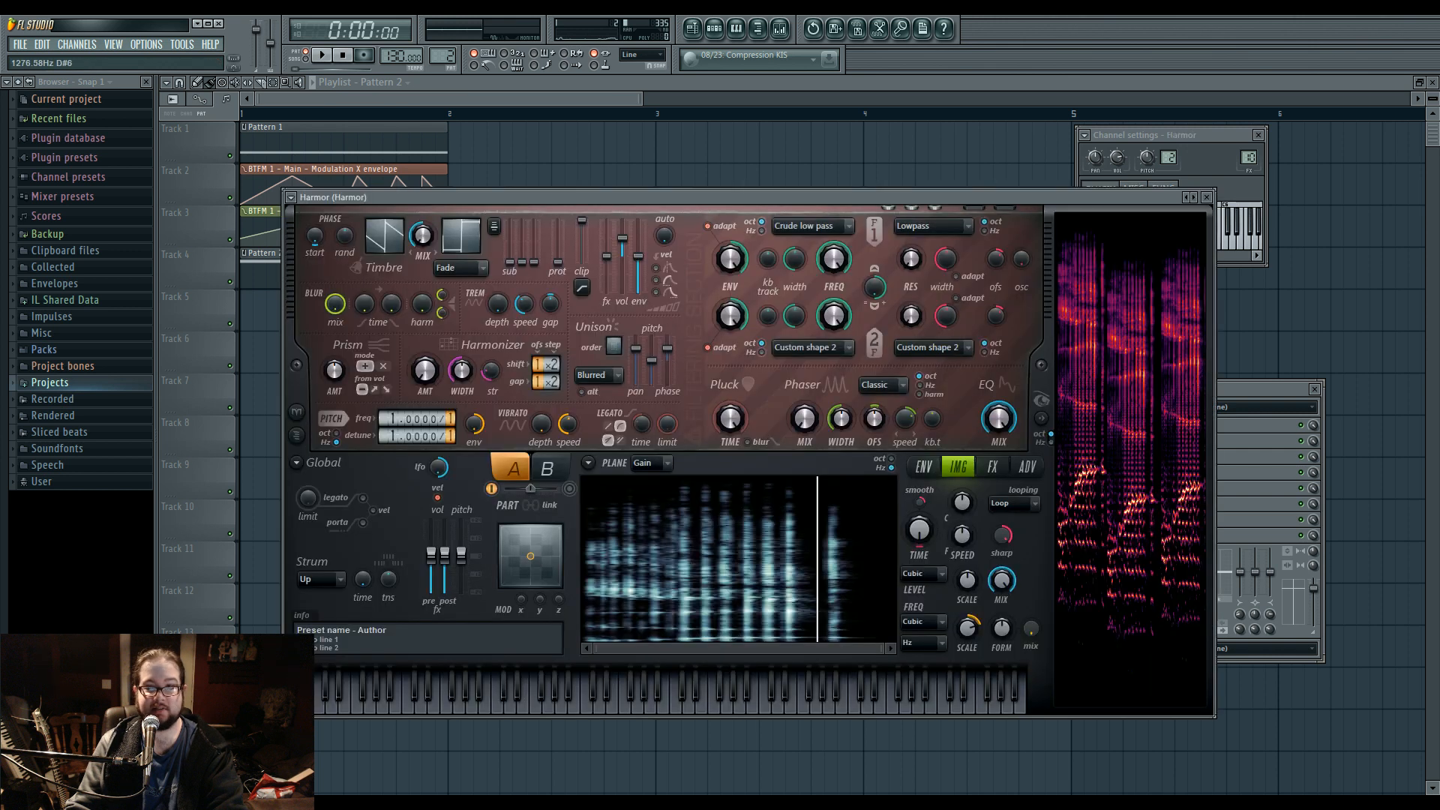
pyautogui.rightClick(478, 625)
pyautogui.click(510, 632)
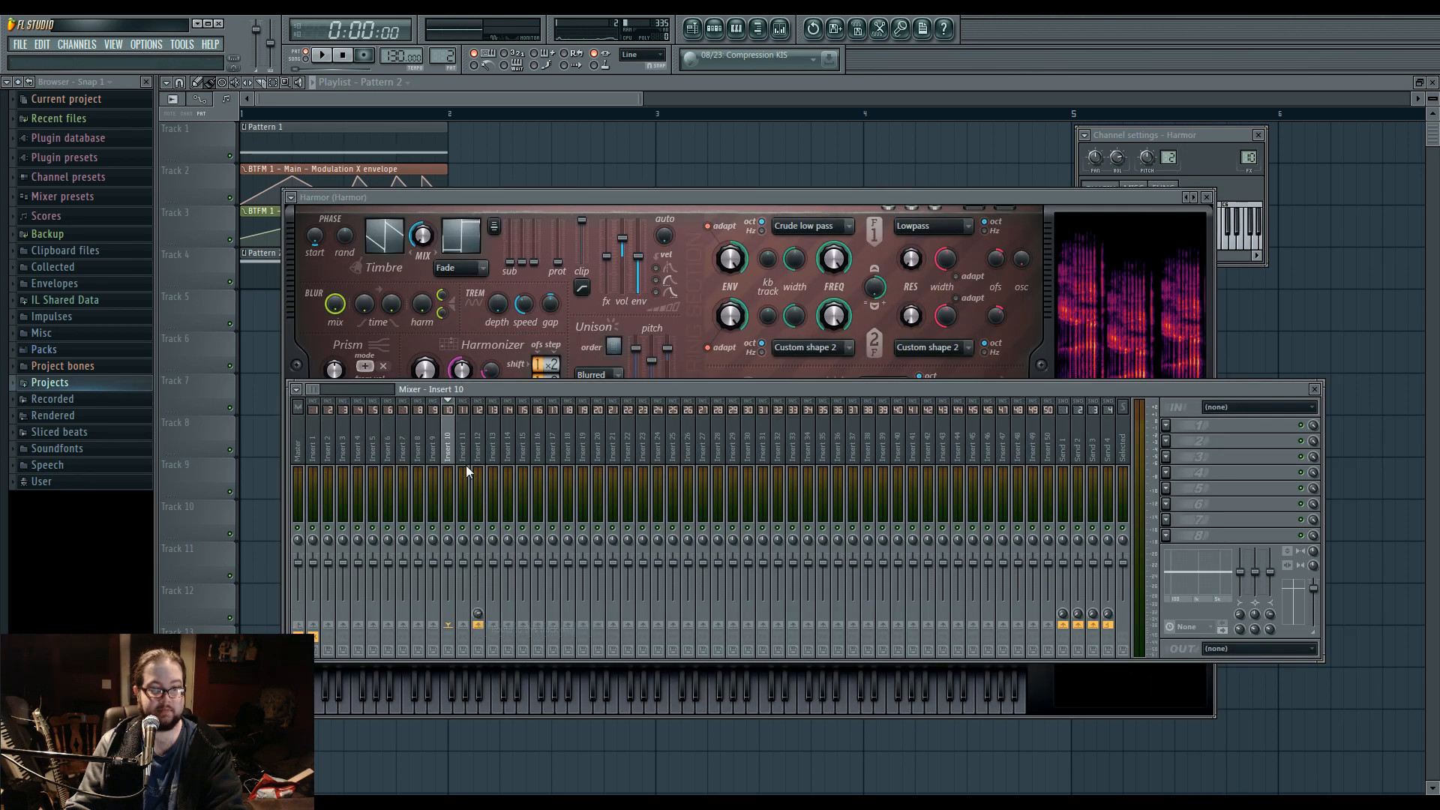
# Load Vocodex in the first effect slot of mixer insert 12.
pyautogui.click(477, 454)
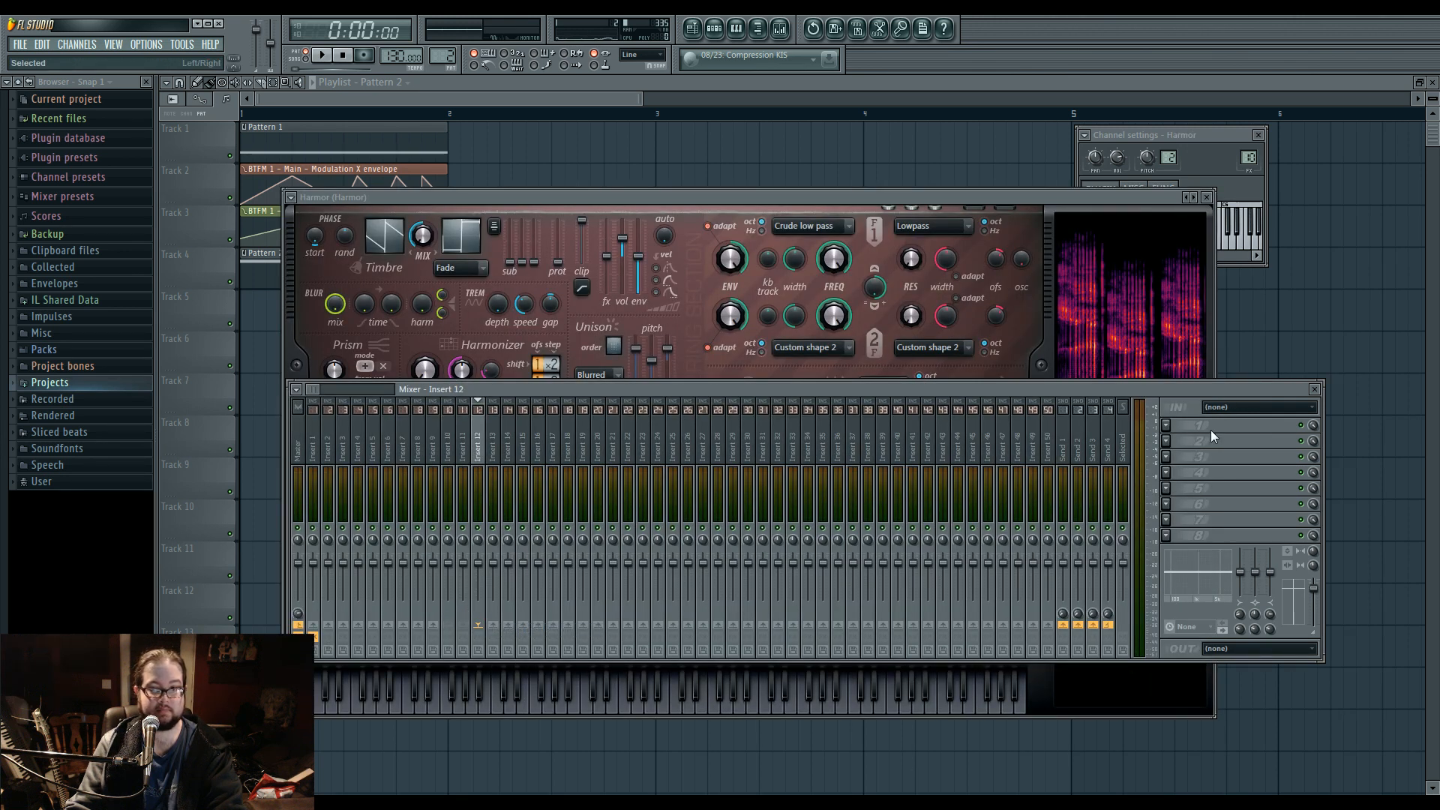
pyautogui.click(1166, 426)
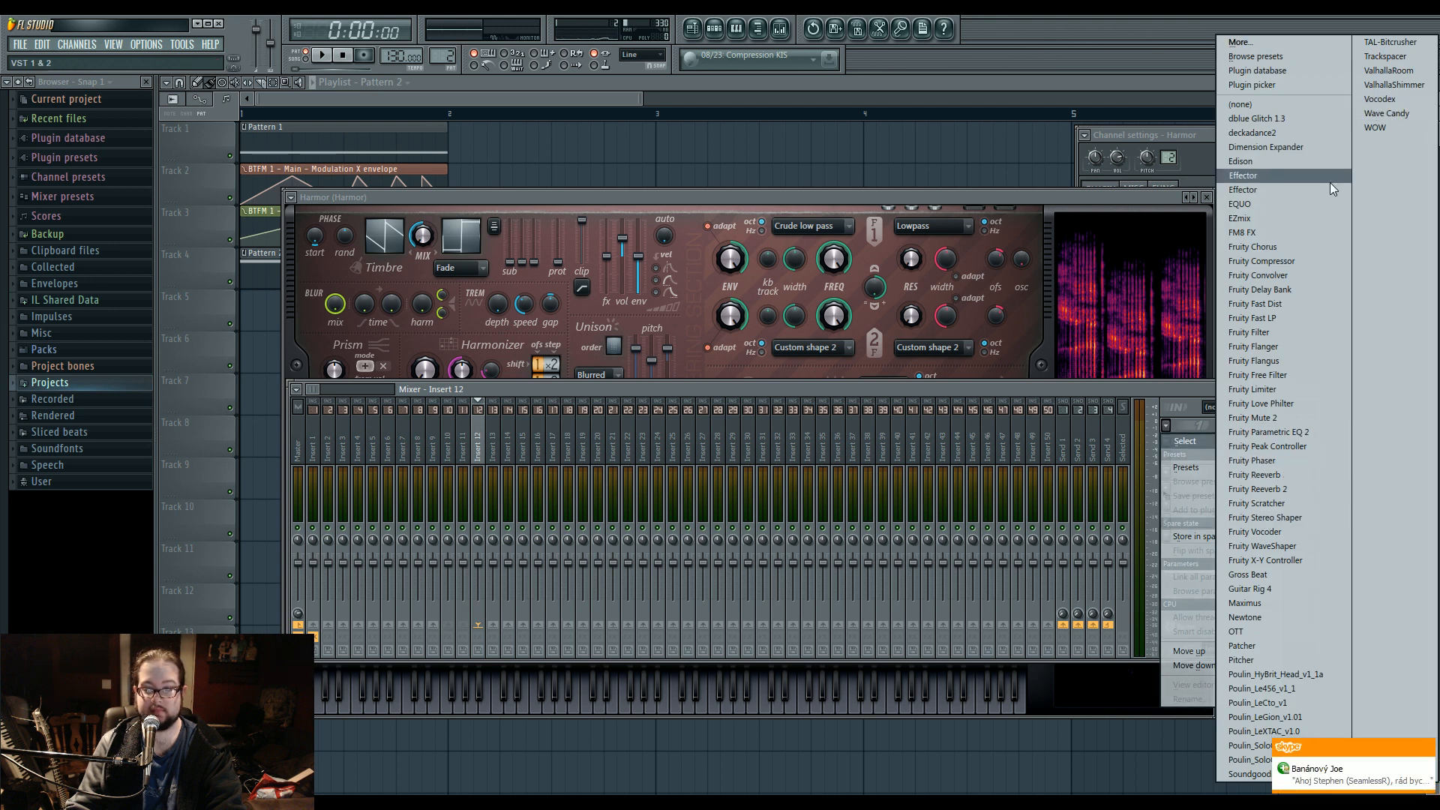
pyautogui.click(1379, 99)
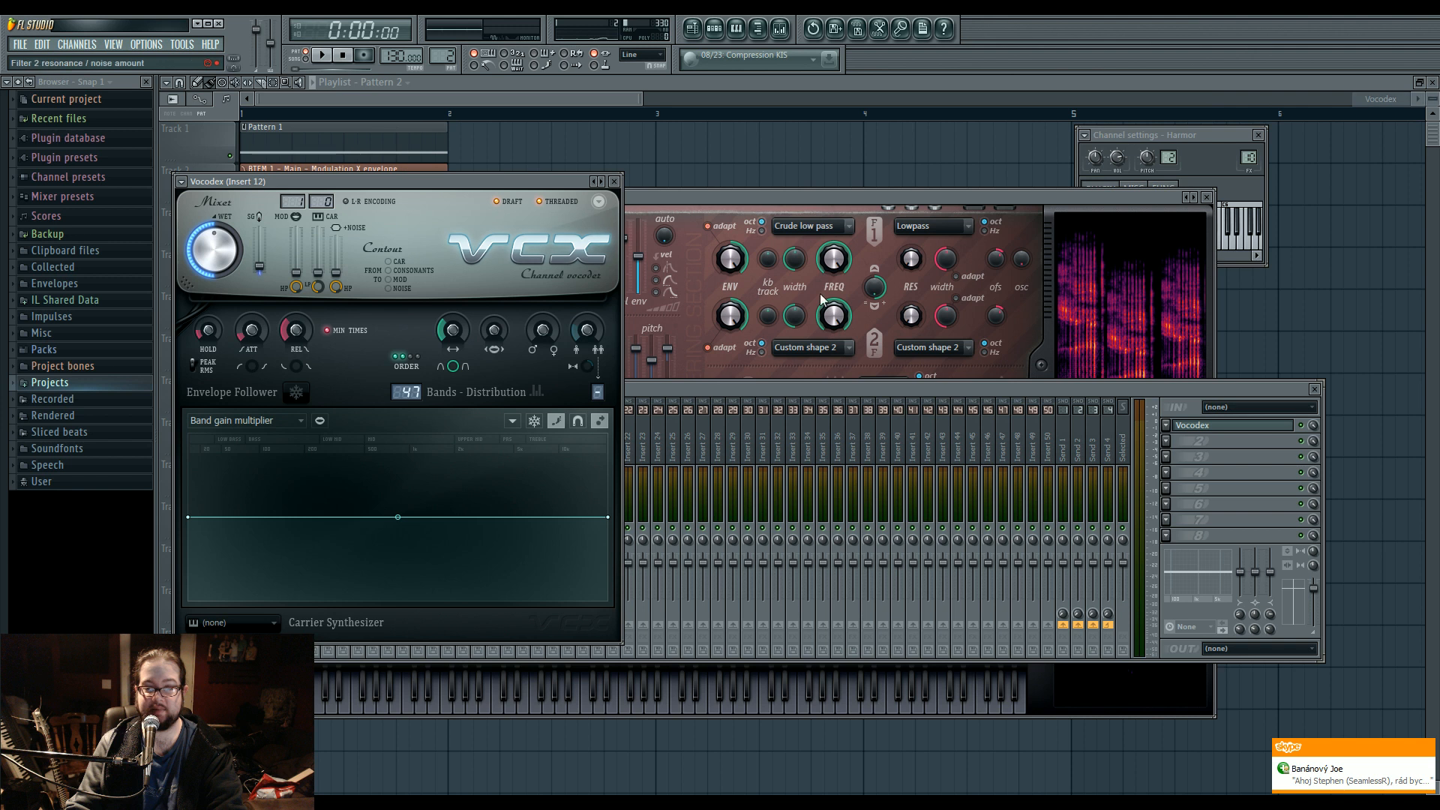
pyautogui.moveTo(540, 180); pyautogui.dragTo(746, 156)
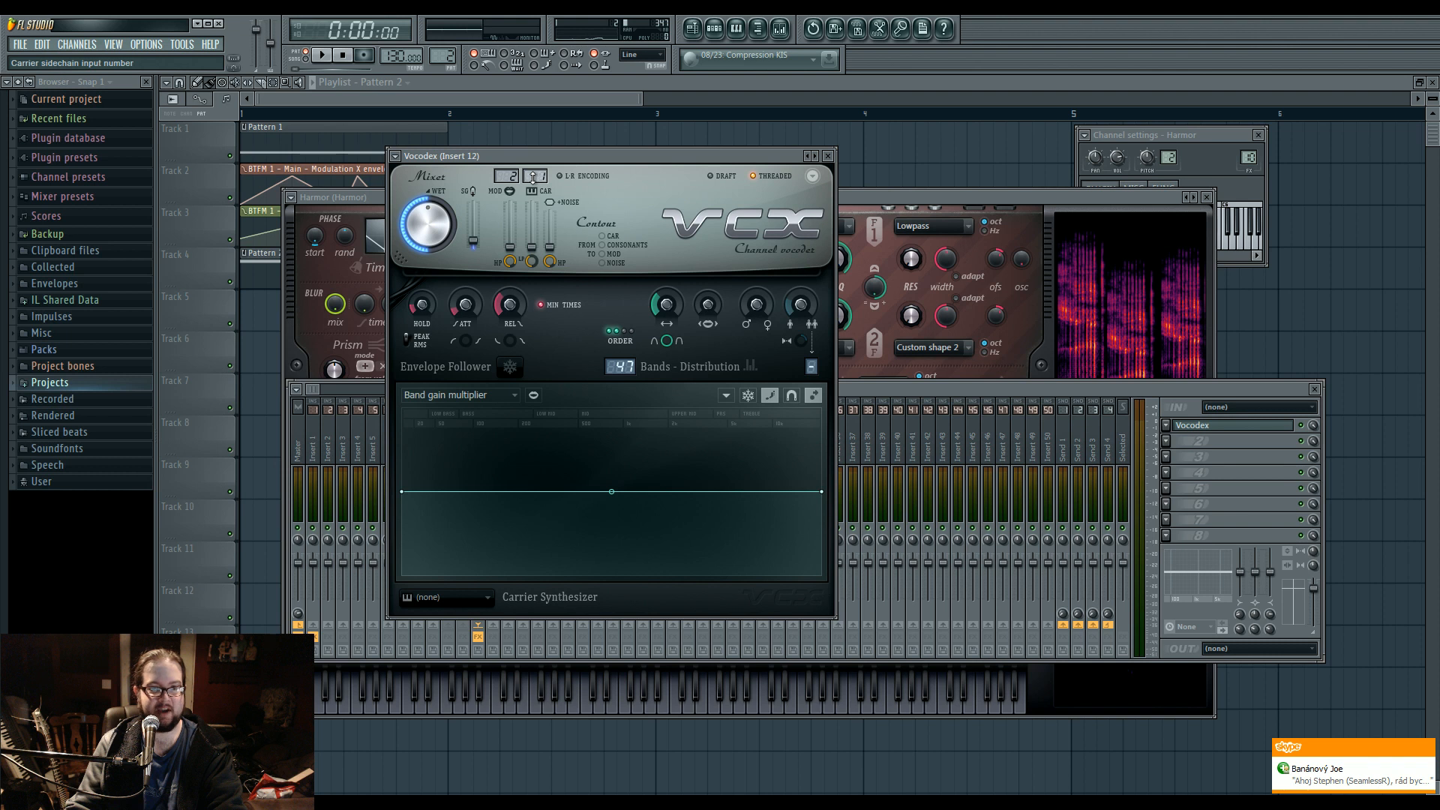
# Audition the vocoder and set its modulator sidechain input to 1 and its carrier sidechain input to 2.
pyautogui.press('space')
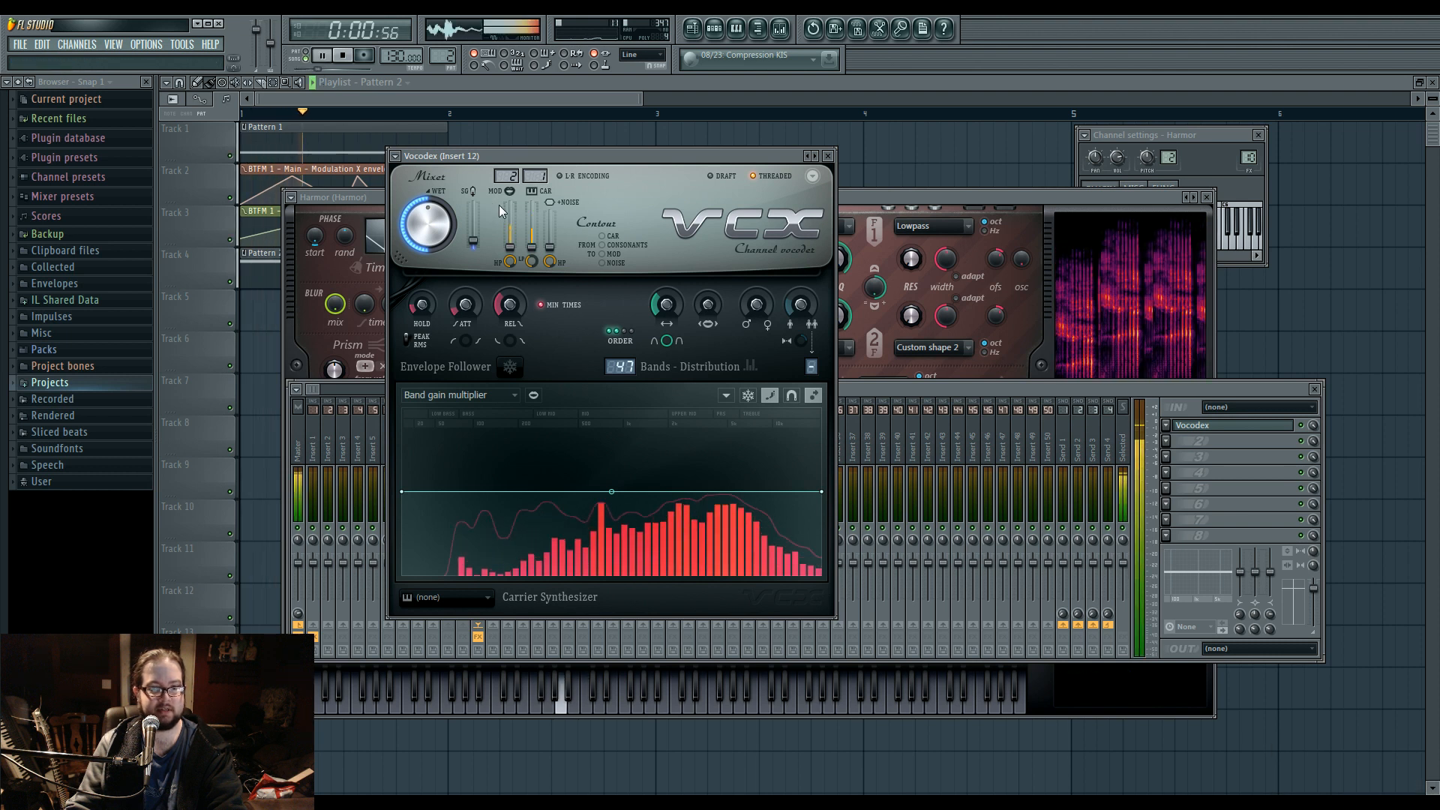
pyautogui.press('space')
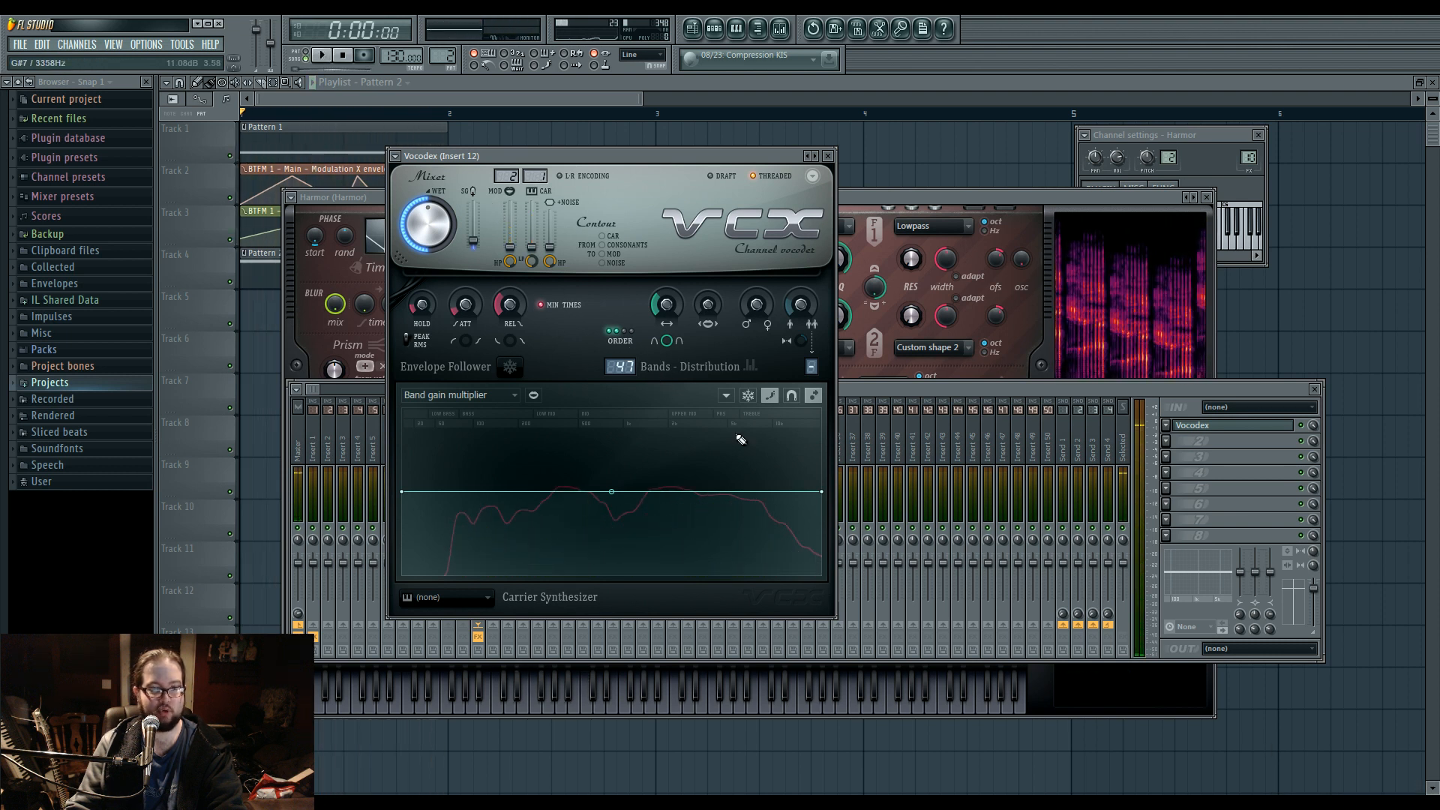
pyautogui.press('space')
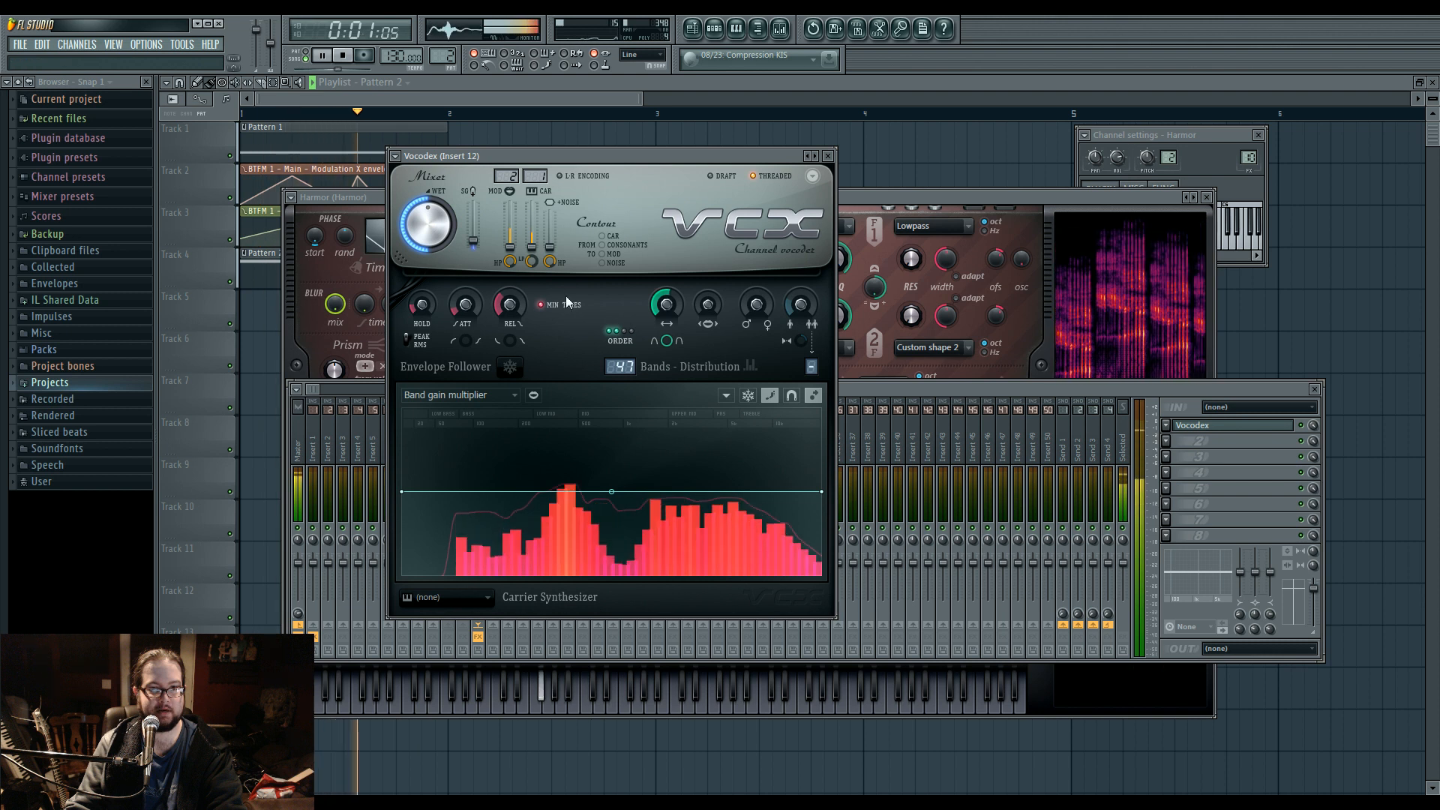
pyautogui.moveTo(532, 246)
pyautogui.mouseDown()
pyautogui.moveTo(532, 202)
pyautogui.moveTo(527, 263)
pyautogui.mouseUp()
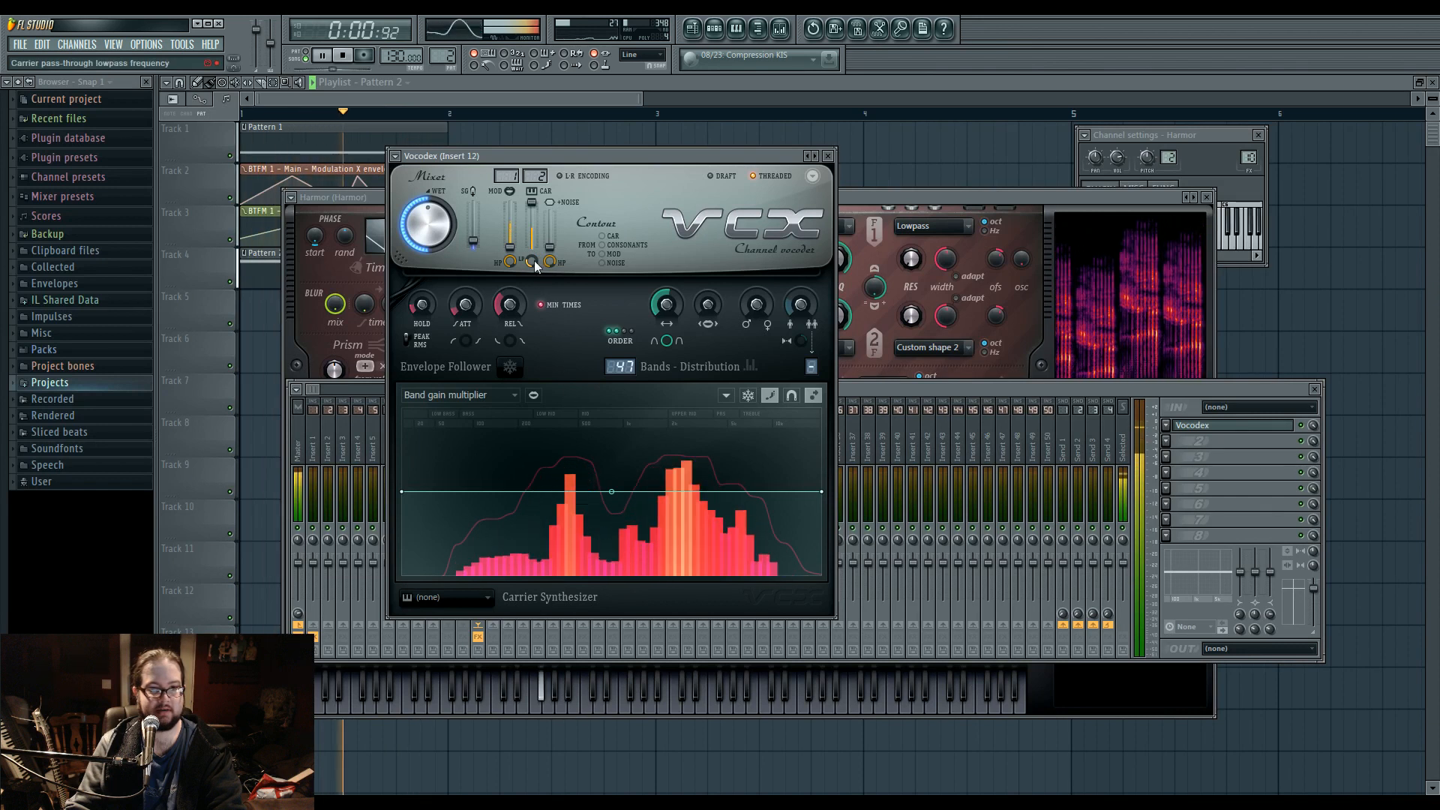
# Adjust the vocoder's bandwidth and male/female shift while auditioning the result.
pyautogui.press('space')
pyautogui.press('space')
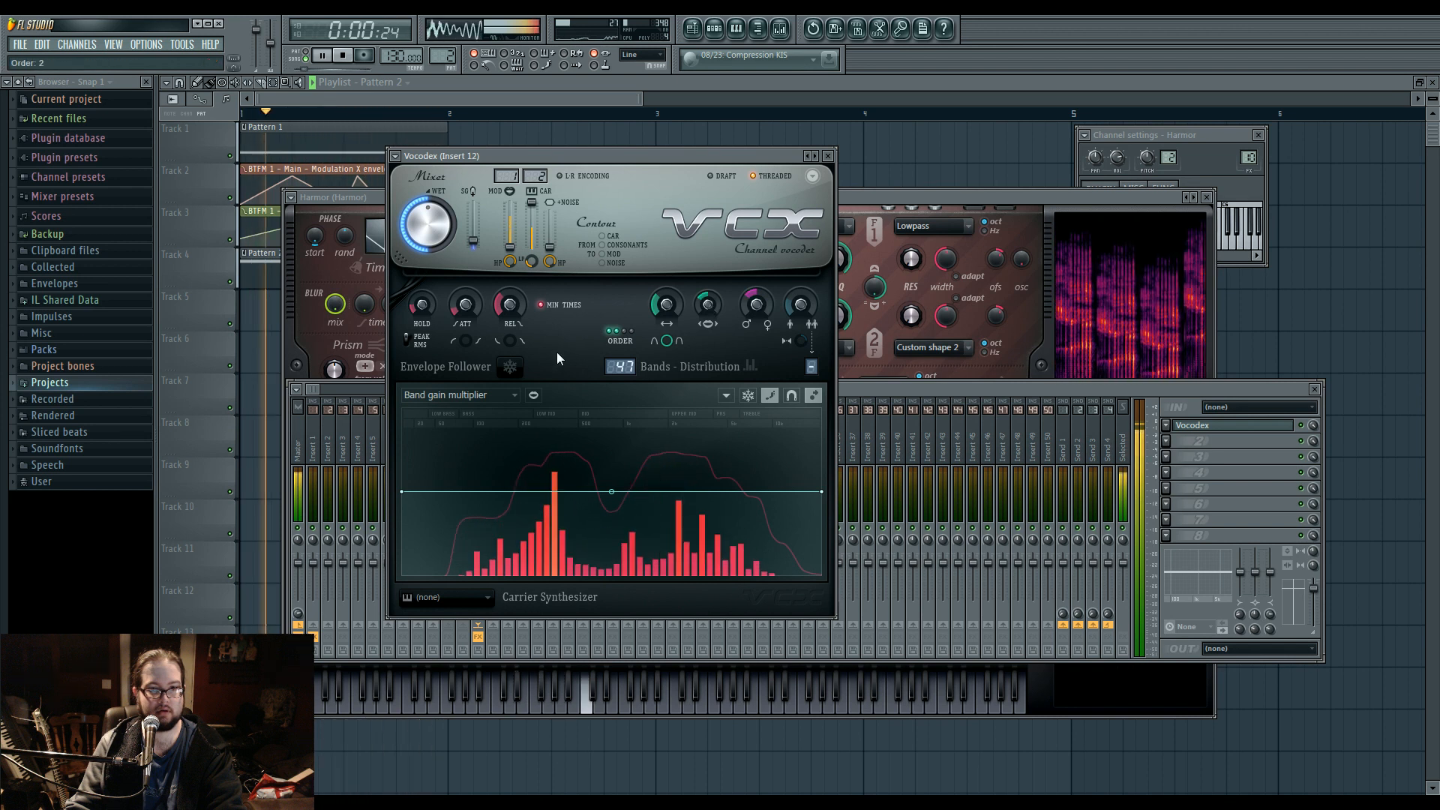
pyautogui.moveTo(662, 319); pyautogui.dragTo(662, 310)
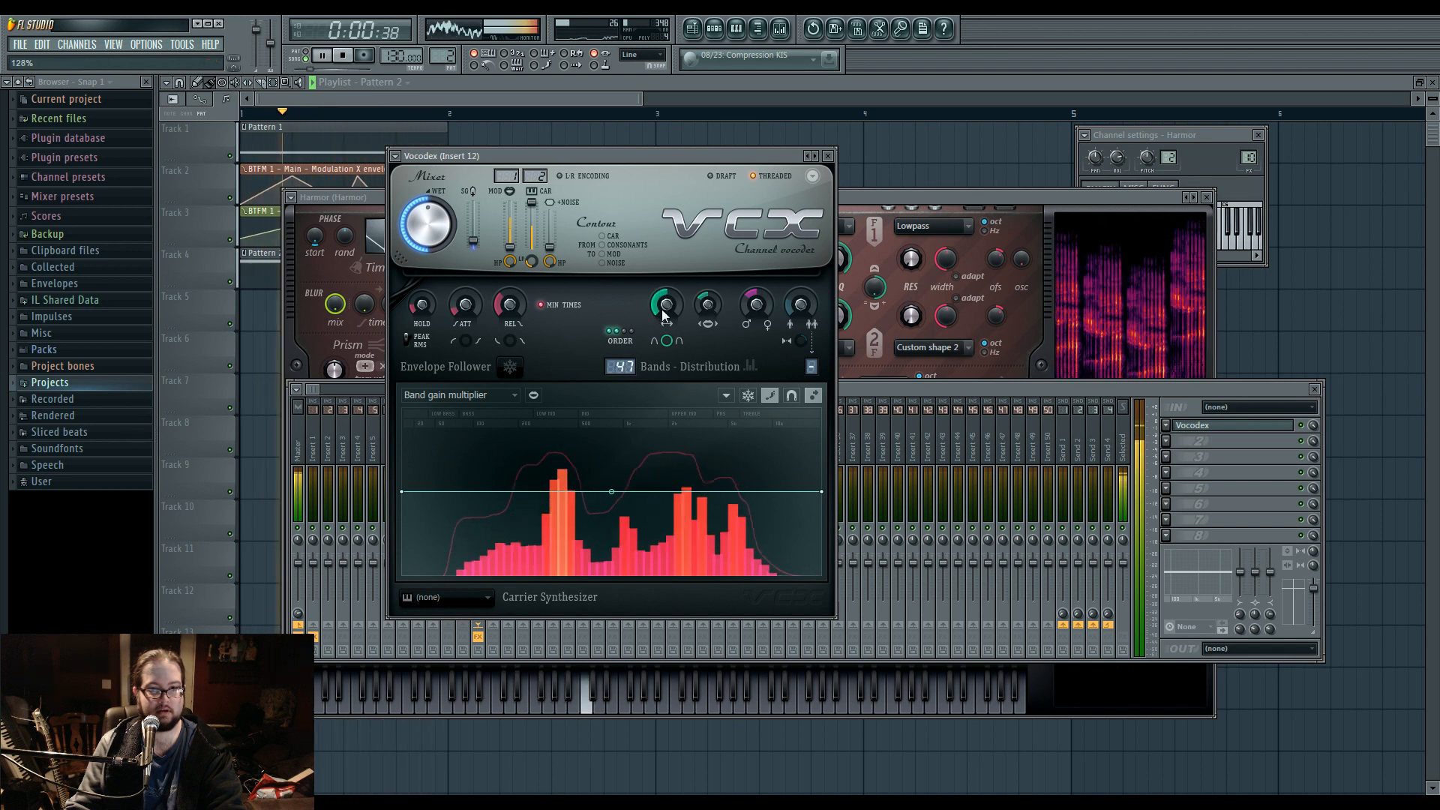
pyautogui.press('space')
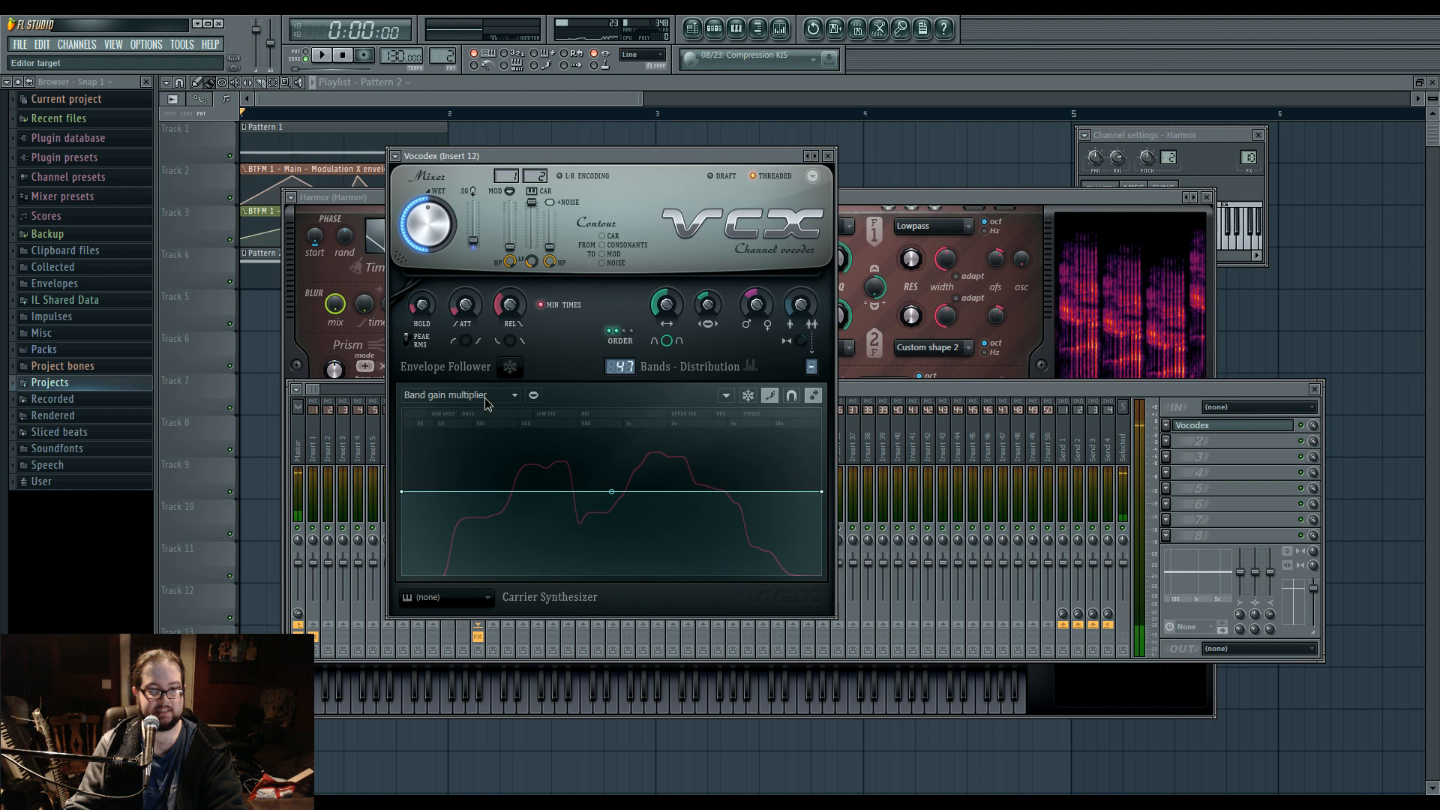
# Draw a Modulator pitch shift curve in Vocodex that is raised in the high bands and dips in the middle during playback.
pyautogui.click(486, 396)
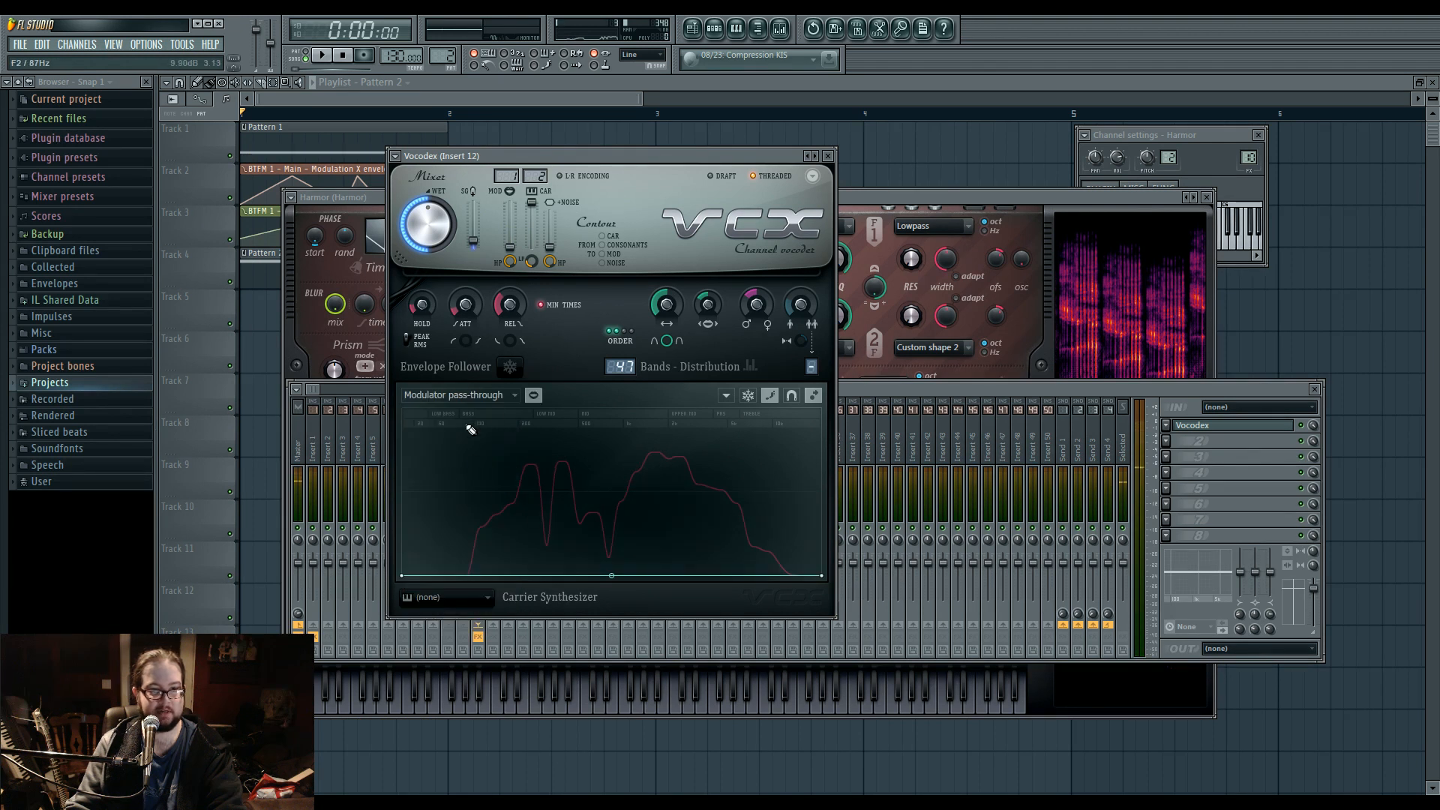
pyautogui.click(514, 394)
pyautogui.click(486, 590)
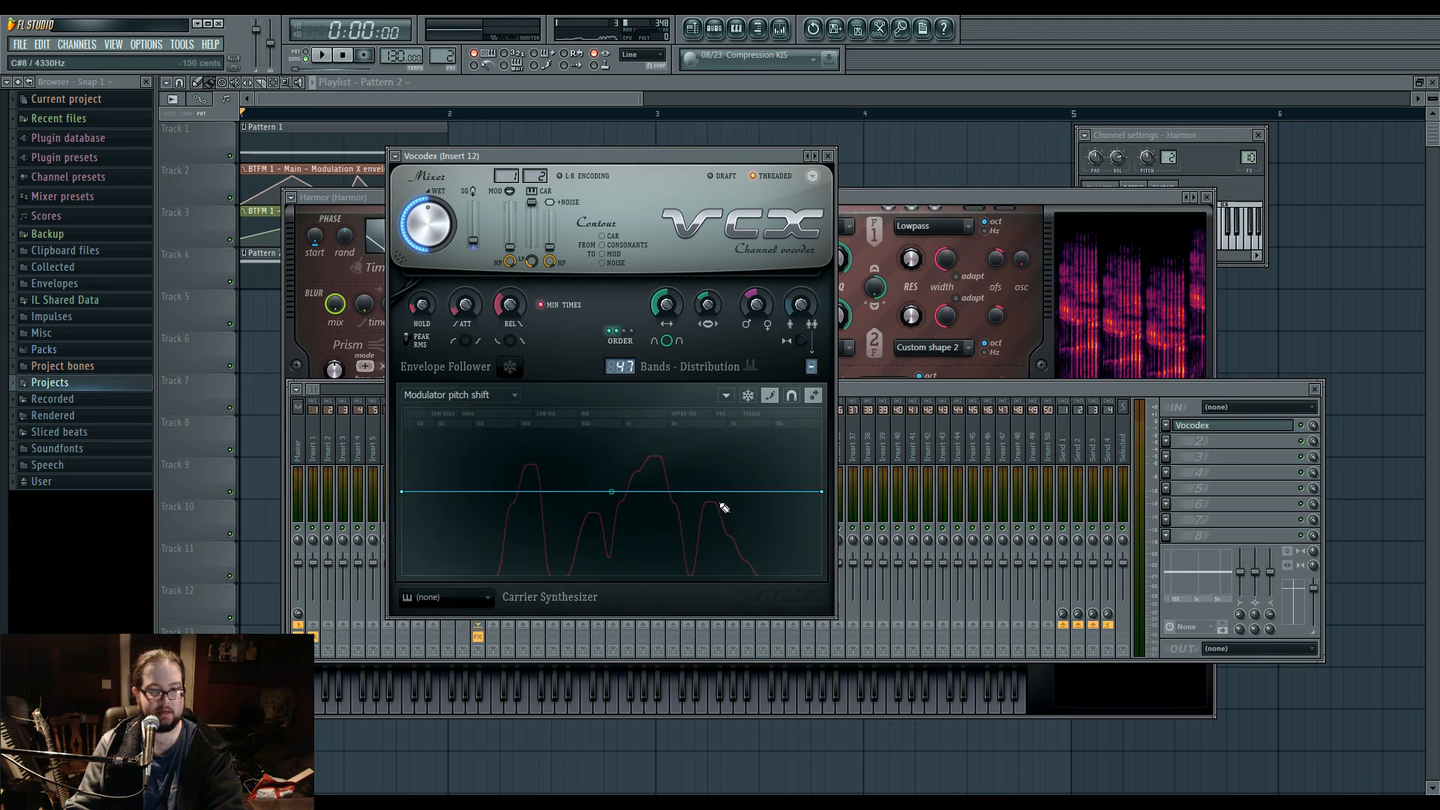
pyautogui.press('space')
pyautogui.moveTo(765, 471)
pyautogui.mouseDown()
pyautogui.moveTo(779, 482)
pyautogui.moveTo(843, 456)
pyautogui.moveTo(809, 444)
pyautogui.moveTo(705, 466)
pyautogui.moveTo(715, 482)
pyautogui.moveTo(579, 483)
pyautogui.moveTo(474, 460)
pyautogui.mouseUp()
# Draw an Envelope release curve in Vocodex with a lowered middle section and raised high bands.
pyautogui.click(483, 395)
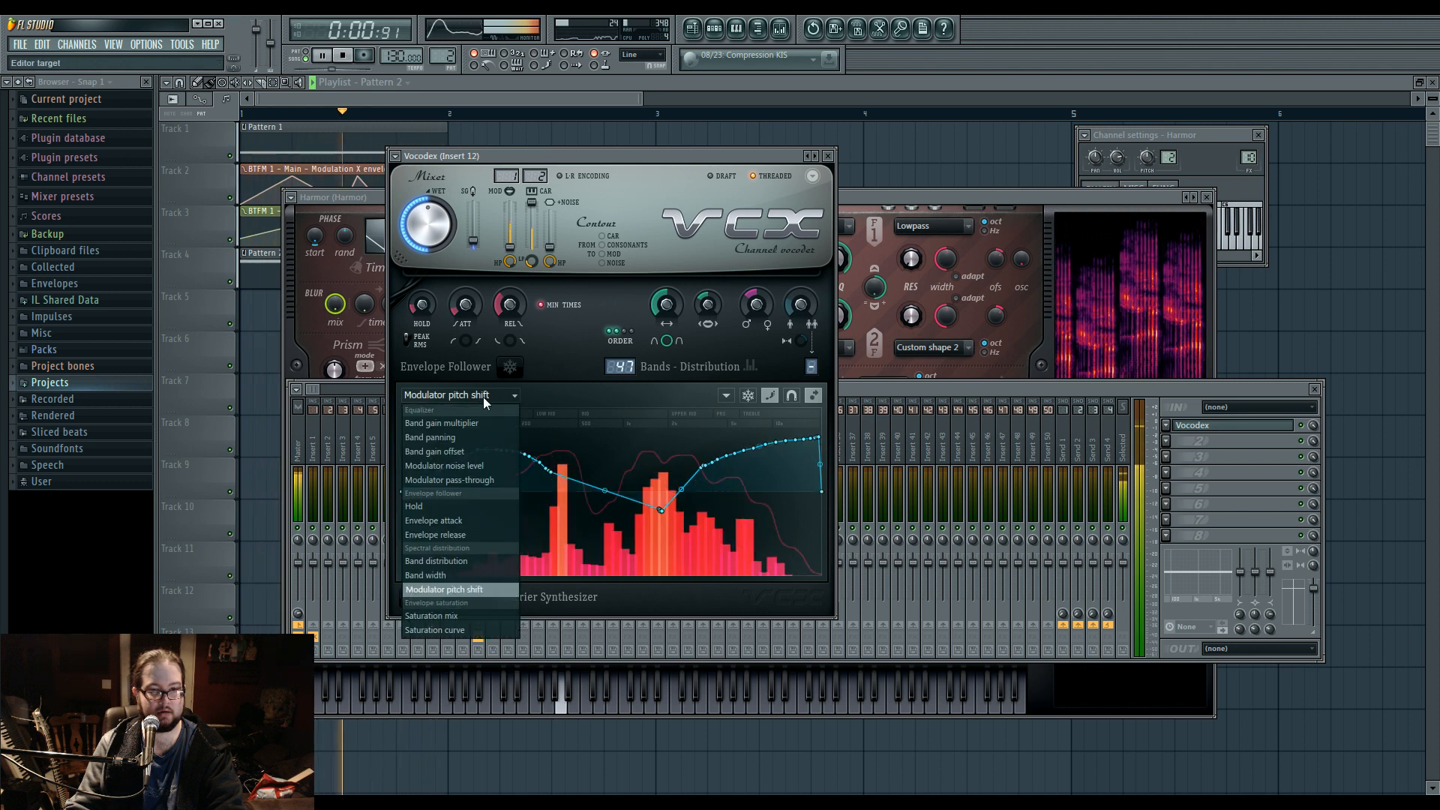
pyautogui.click(492, 537)
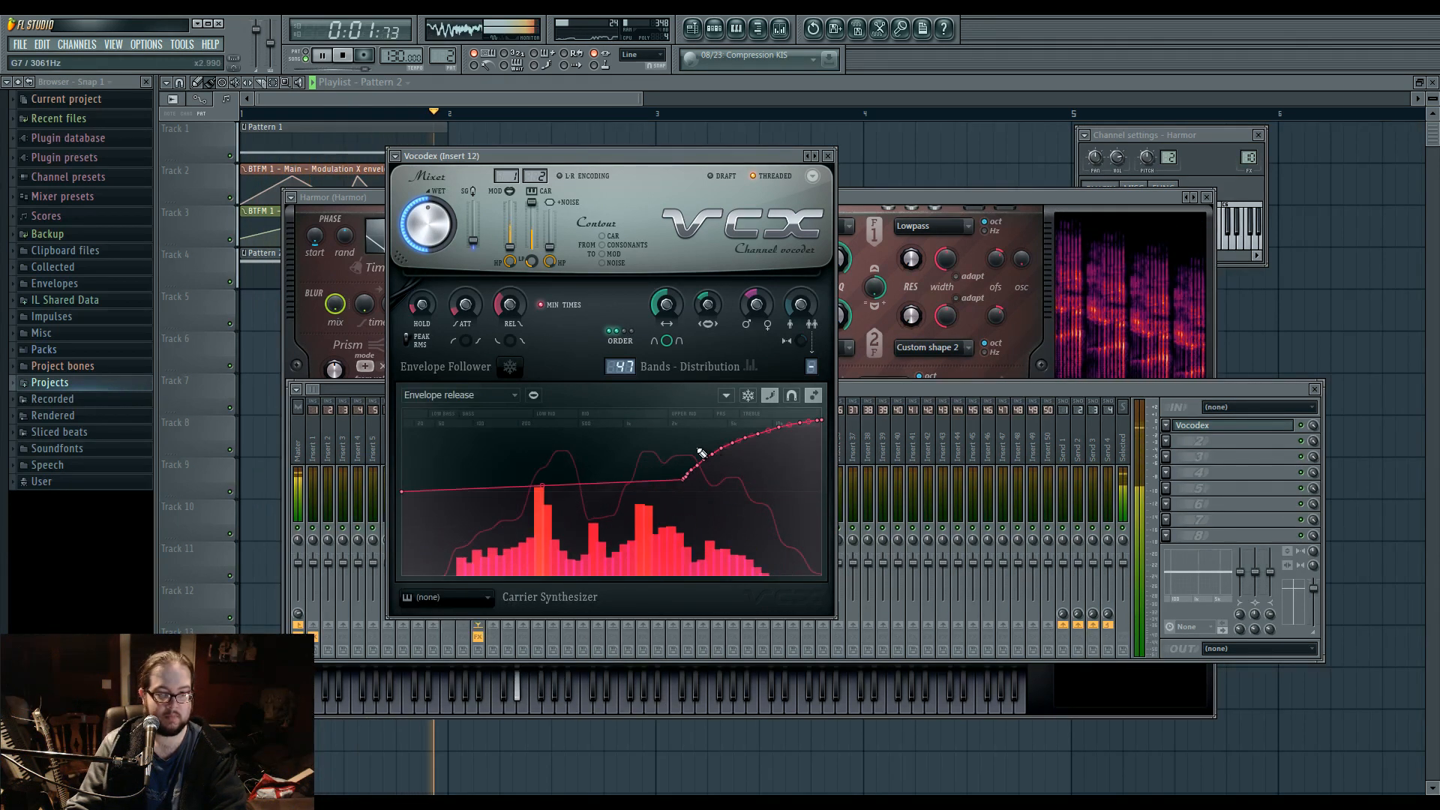
pyautogui.moveTo(700, 500); pyautogui.dragTo(627, 494)
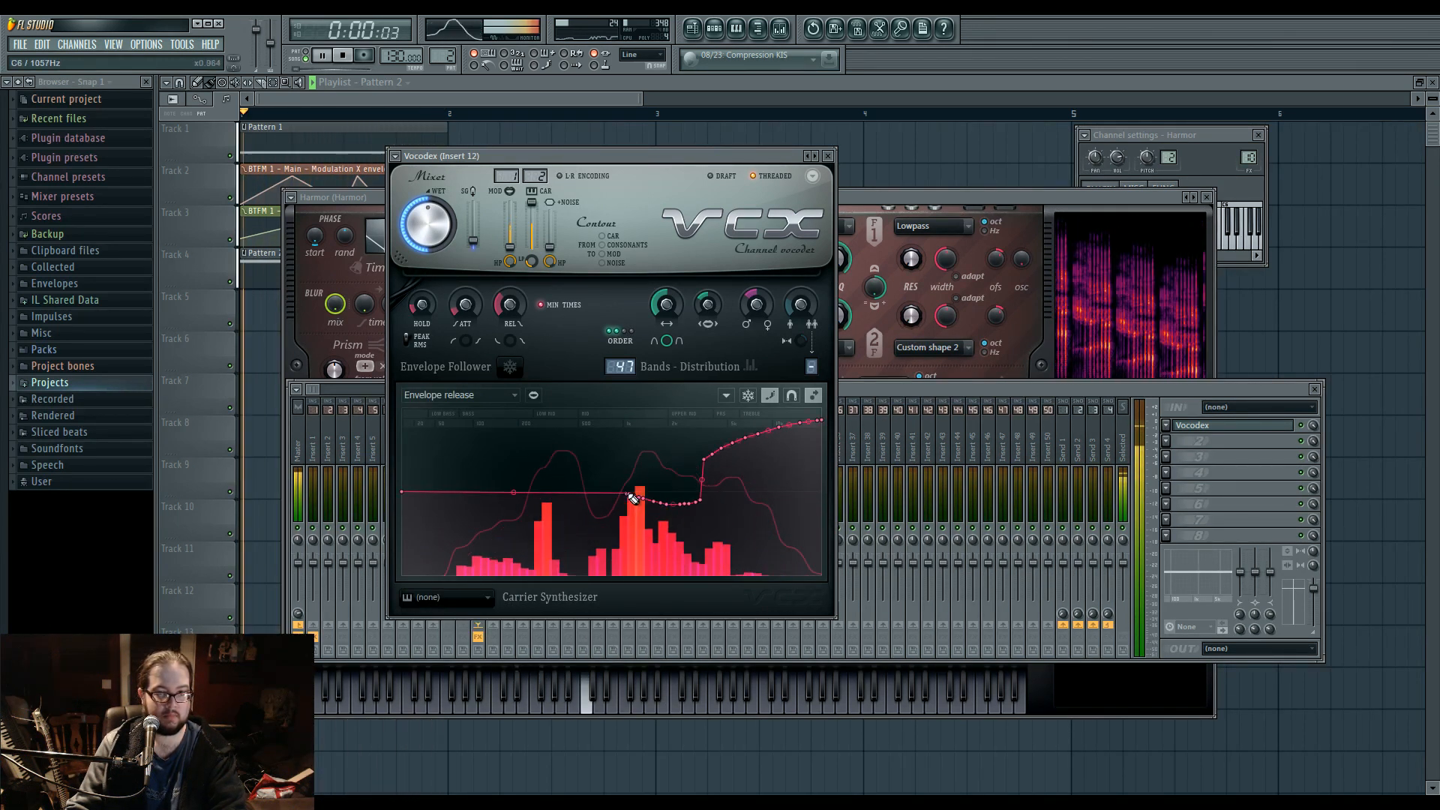
pyautogui.moveTo(700, 460)
pyautogui.mouseDown()
pyautogui.moveTo(610, 473)
pyautogui.moveTo(499, 429)
pyautogui.moveTo(576, 484)
pyautogui.mouseUp()
# Draw an uneven Saturation mix curve in Vocodex with a deep dip in the middle bands and raised high bands.
pyautogui.click(465, 394)
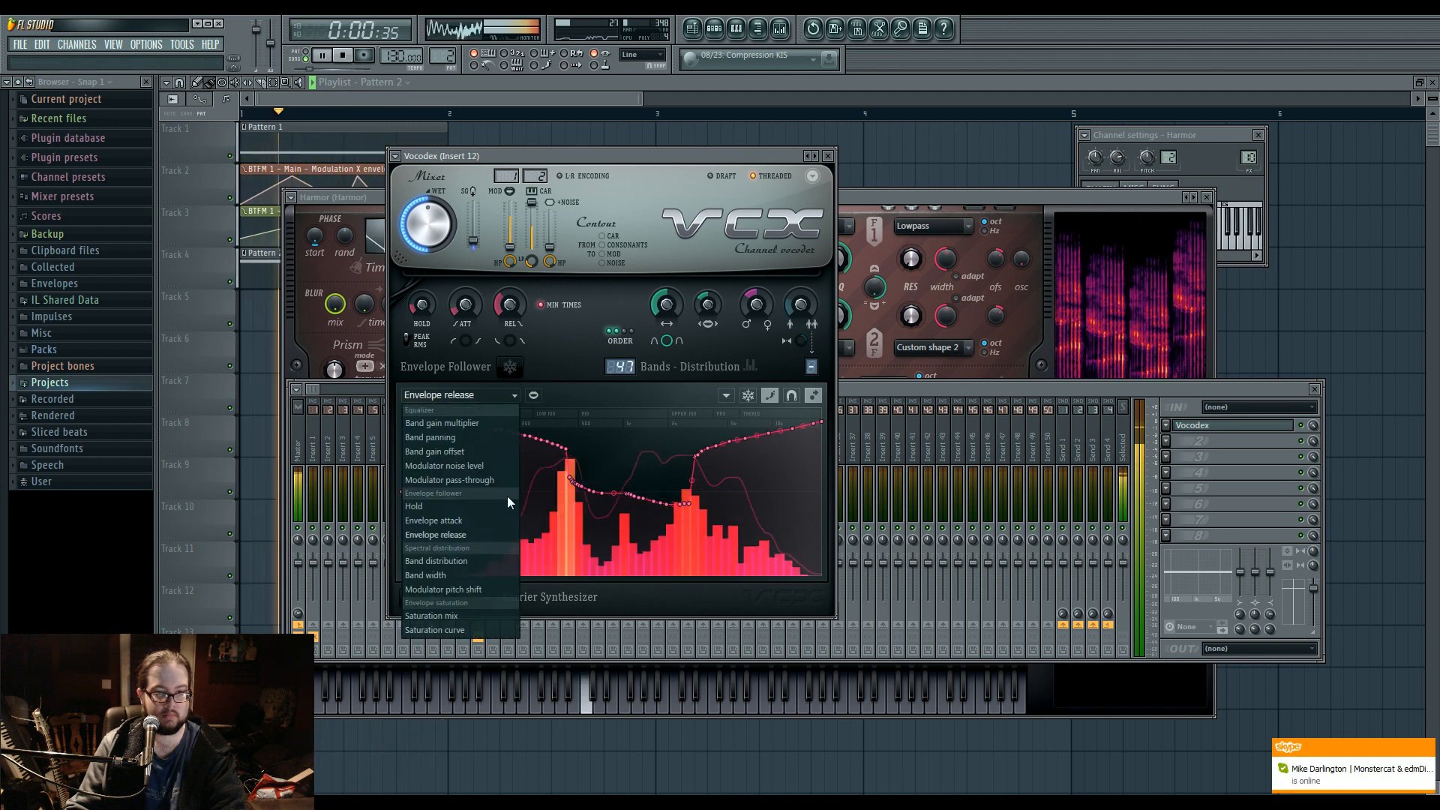
pyautogui.click(431, 615)
pyautogui.moveTo(591, 510)
pyautogui.mouseDown()
pyautogui.moveTo(649, 471)
pyautogui.moveTo(698, 481)
pyautogui.mouseUp()
pyautogui.moveTo(628, 553); pyautogui.dragTo(673, 561)
pyautogui.moveTo(705, 510); pyautogui.dragTo(807, 474)
# Draw a Saturation curve in Vocodex that rises through the middle bands and stays high across the upper bands.
pyautogui.click(459, 394)
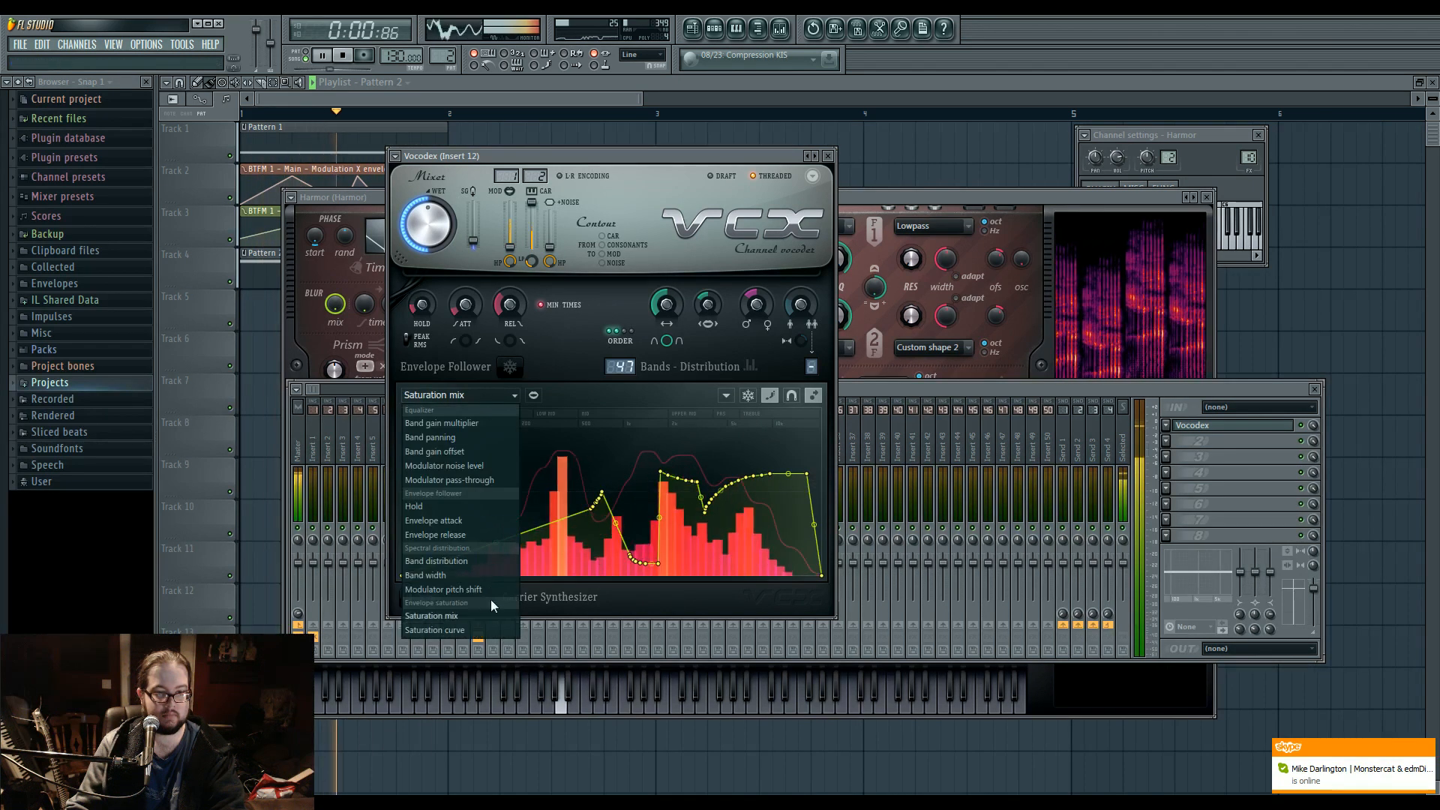
pyautogui.click(485, 629)
pyautogui.moveTo(611, 491)
pyautogui.mouseDown()
pyautogui.moveTo(566, 451)
pyautogui.moveTo(513, 496)
pyautogui.moveTo(733, 418)
pyautogui.mouseUp()
# Draw a jagged Band width curve in Vocodex with a low-band peak, a sharp mid-band dip and moderate high bands, and stop playback.
pyautogui.click(480, 396)
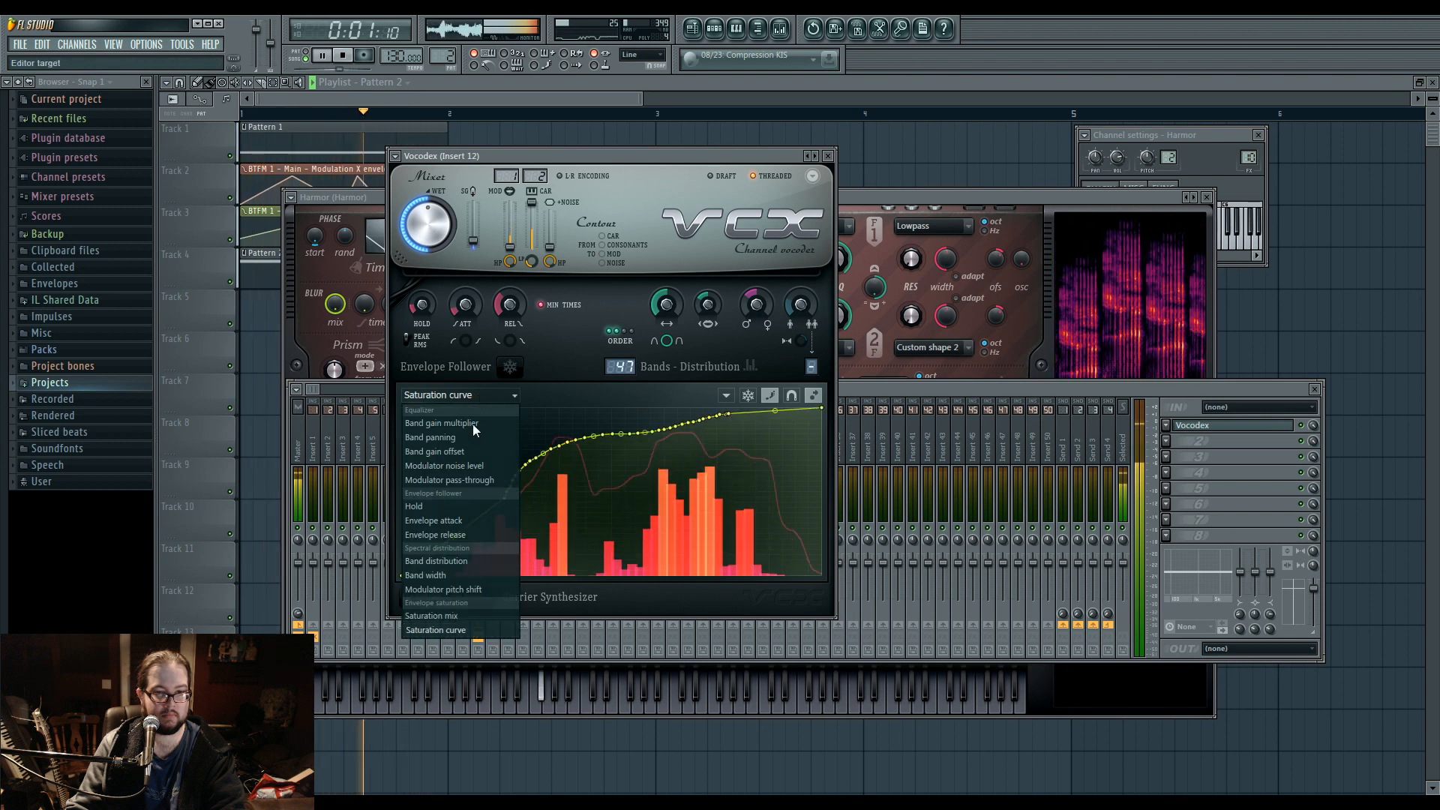
pyautogui.click(474, 574)
pyautogui.moveTo(557, 538); pyautogui.dragTo(714, 543)
pyautogui.moveTo(496, 436)
pyautogui.mouseDown()
pyautogui.moveTo(630, 509)
pyautogui.moveTo(683, 448)
pyautogui.moveTo(822, 444)
pyautogui.mouseUp()
pyautogui.moveTo(672, 522); pyautogui.dragTo(721, 544)
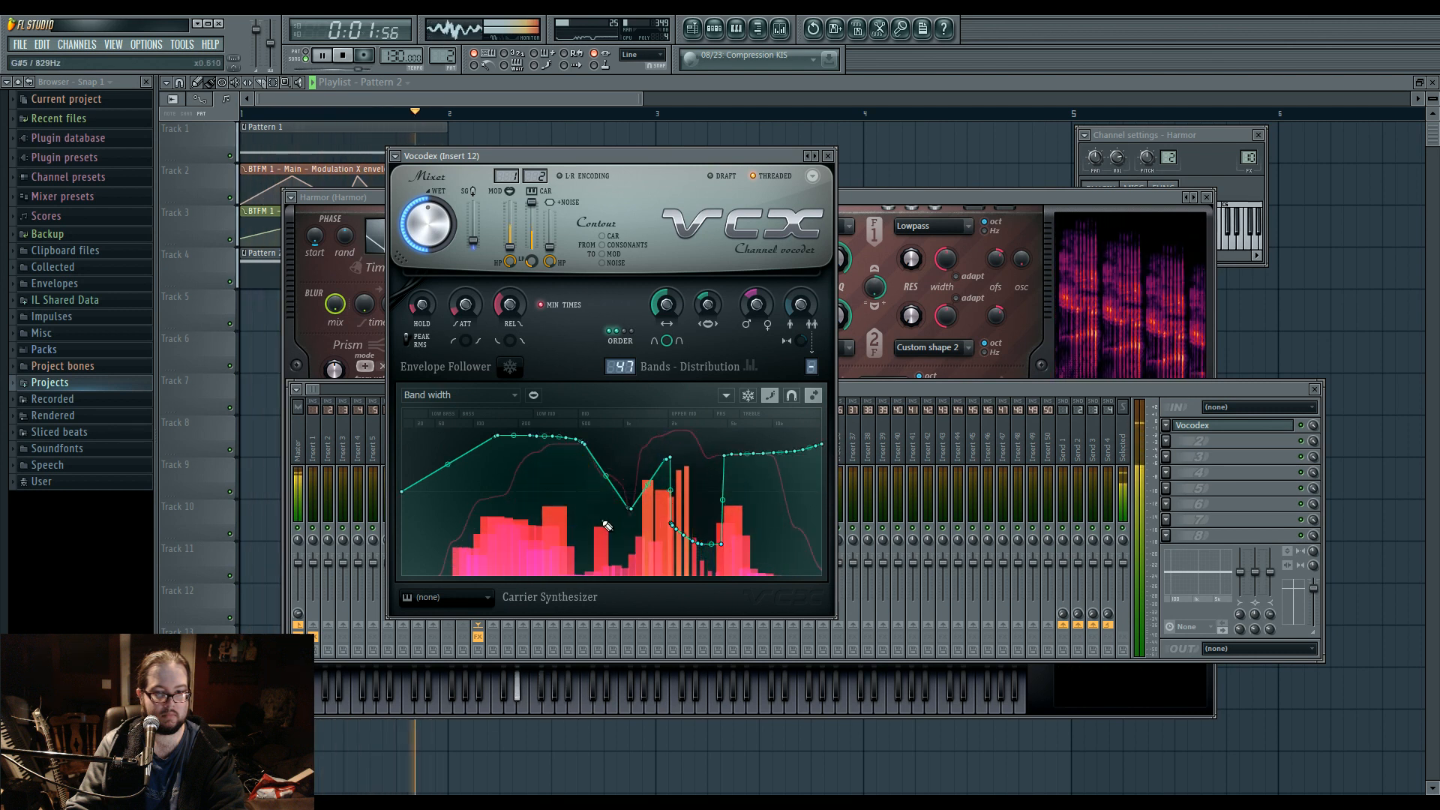
pyautogui.moveTo(571, 523); pyautogui.dragTo(612, 540)
pyautogui.moveTo(612, 484)
pyautogui.mouseDown()
pyautogui.moveTo(707, 445)
pyautogui.moveTo(799, 554)
pyautogui.moveTo(852, 521)
pyautogui.moveTo(725, 449)
pyautogui.moveTo(682, 497)
pyautogui.moveTo(649, 480)
pyautogui.mouseUp()
pyautogui.click(684, 448)
pyautogui.moveTo(568, 450)
pyautogui.mouseDown()
pyautogui.moveTo(507, 443)
pyautogui.moveTo(583, 472)
pyautogui.mouseUp()
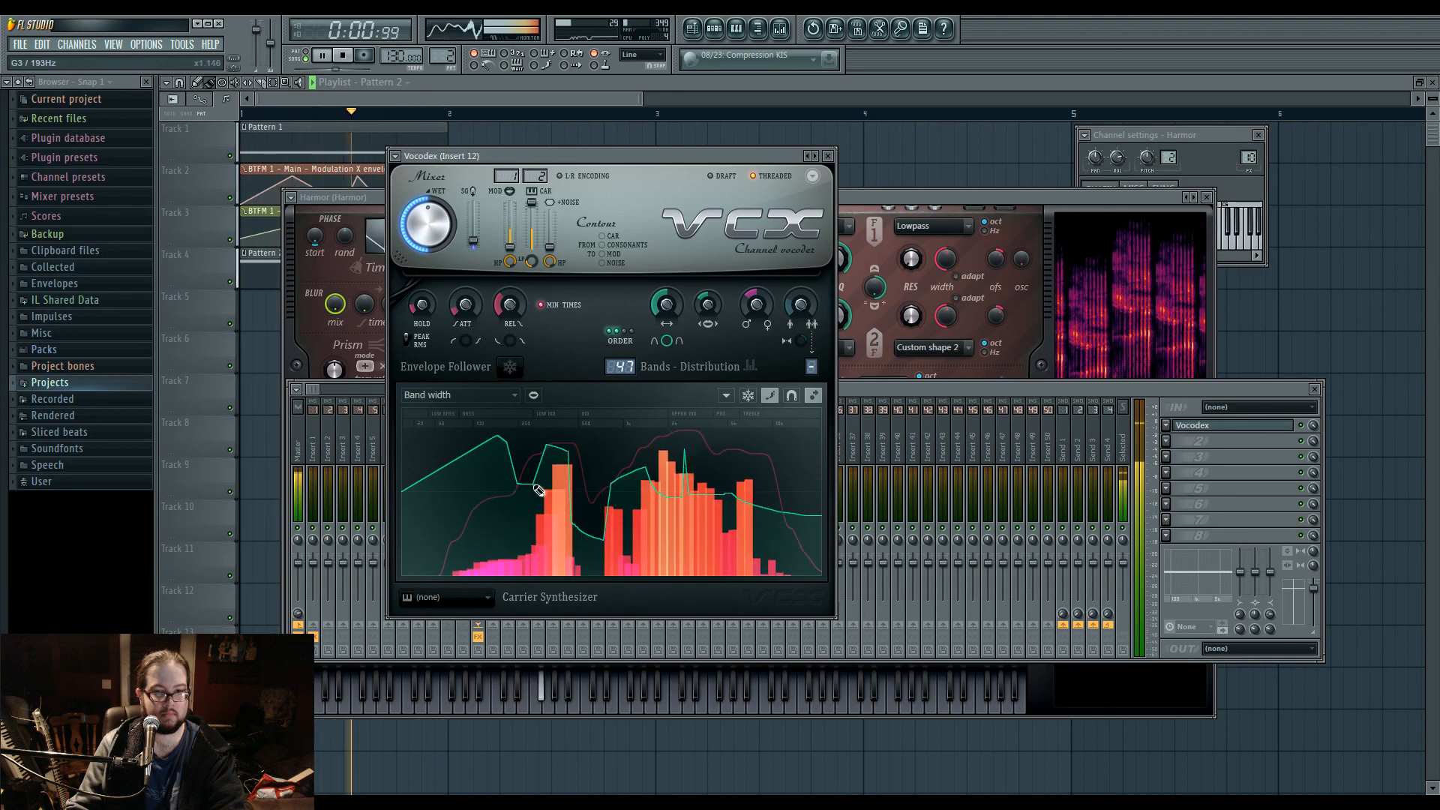
pyautogui.click(342, 55)
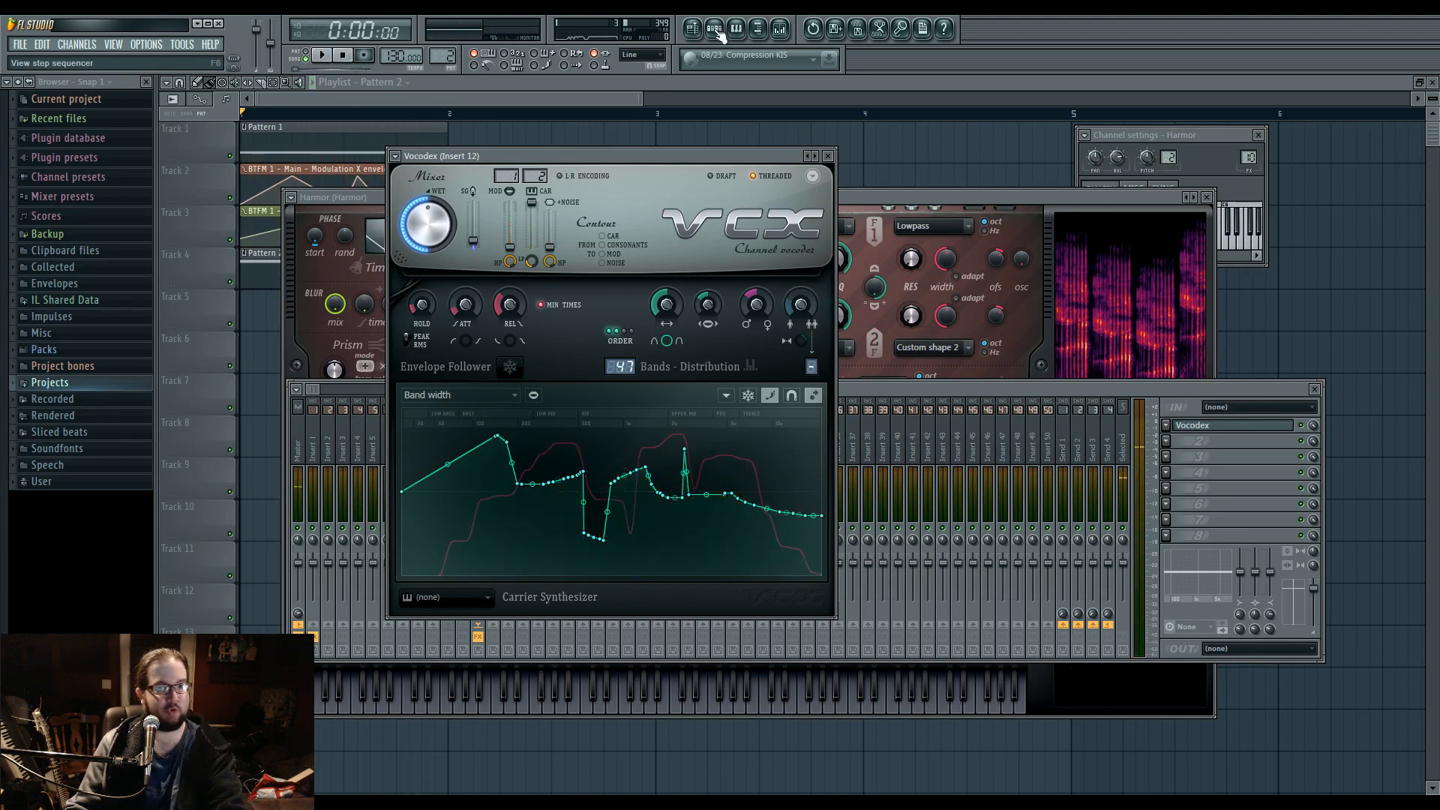
# Raise the vocoder's filter order to its maximum, set unison to 2 and increase the modulator unison shift while auditioning the result.
pyautogui.press('space')
pyautogui.click(631, 332)
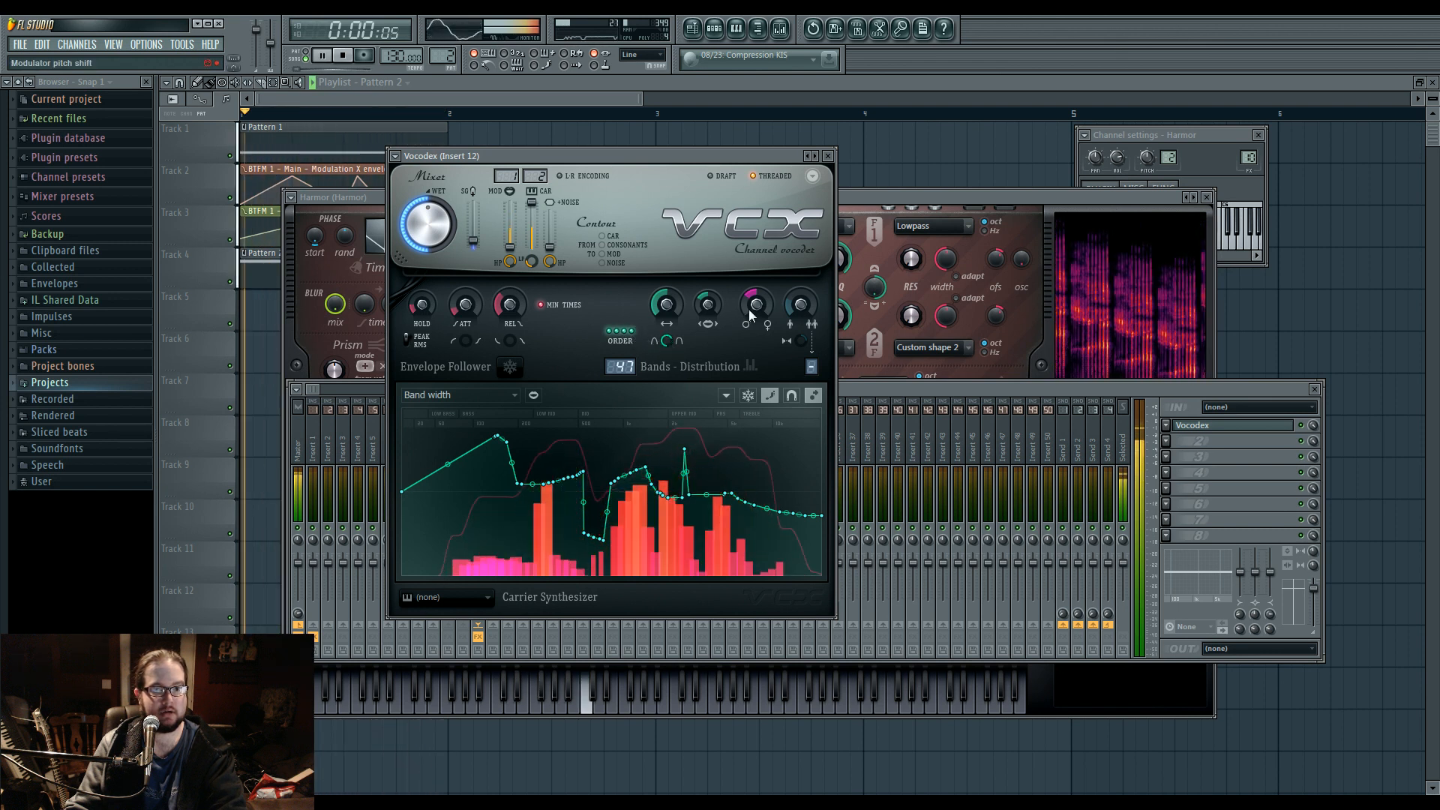
pyautogui.moveTo(812, 367)
pyautogui.mouseDown()
pyautogui.moveTo(811, 349)
pyautogui.moveTo(802, 364)
pyautogui.mouseUp()
pyautogui.moveTo(800, 306); pyautogui.dragTo(757, 327)
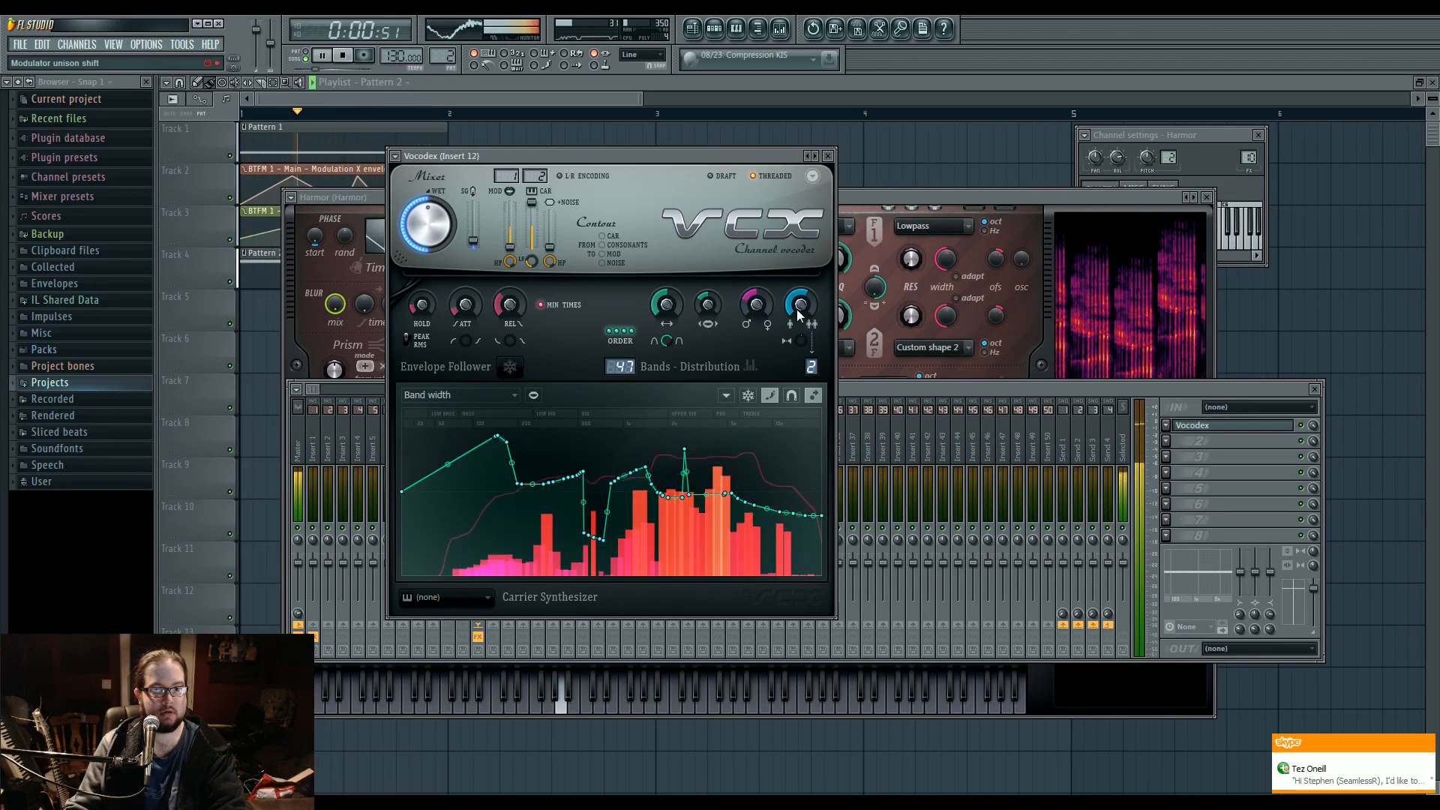
pyautogui.press('space')
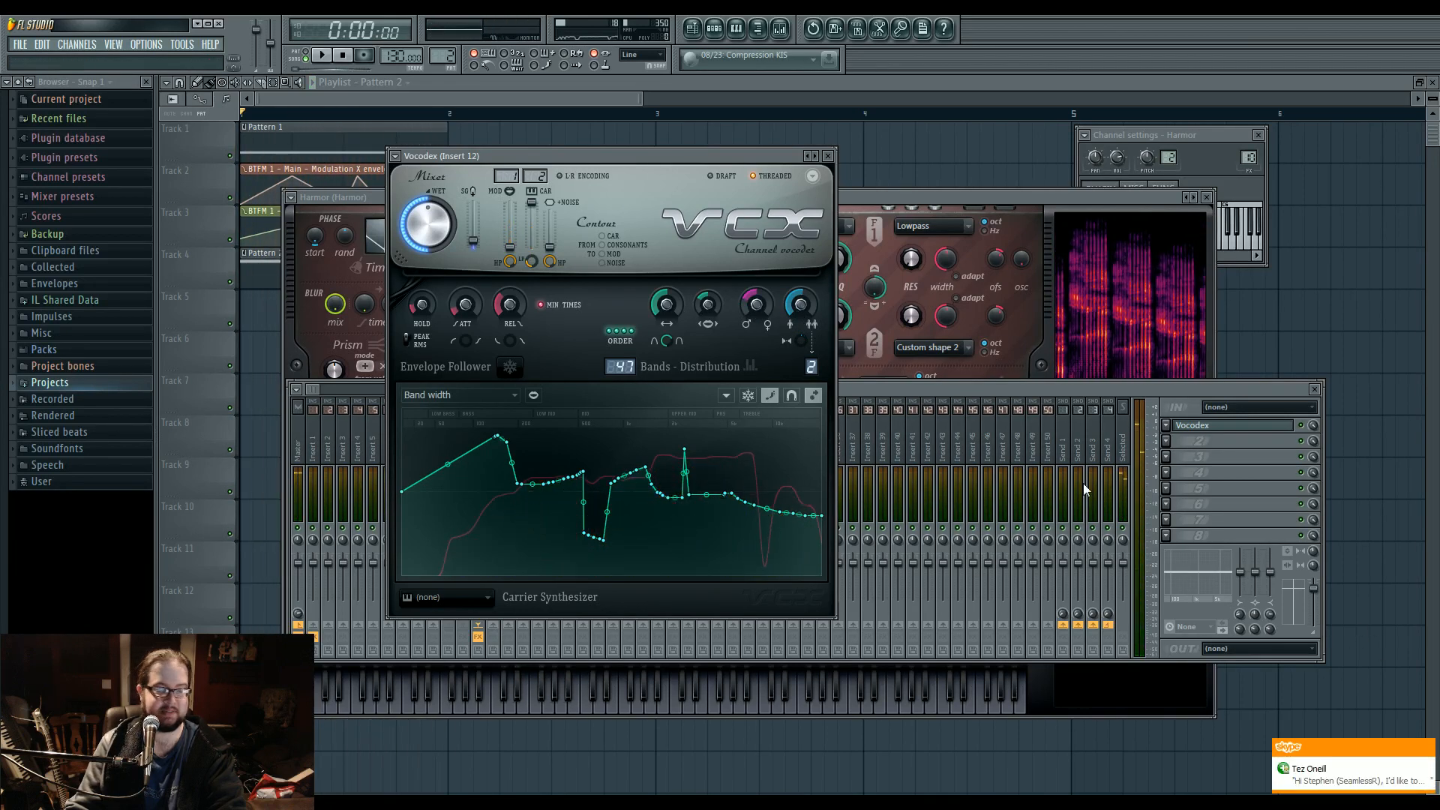
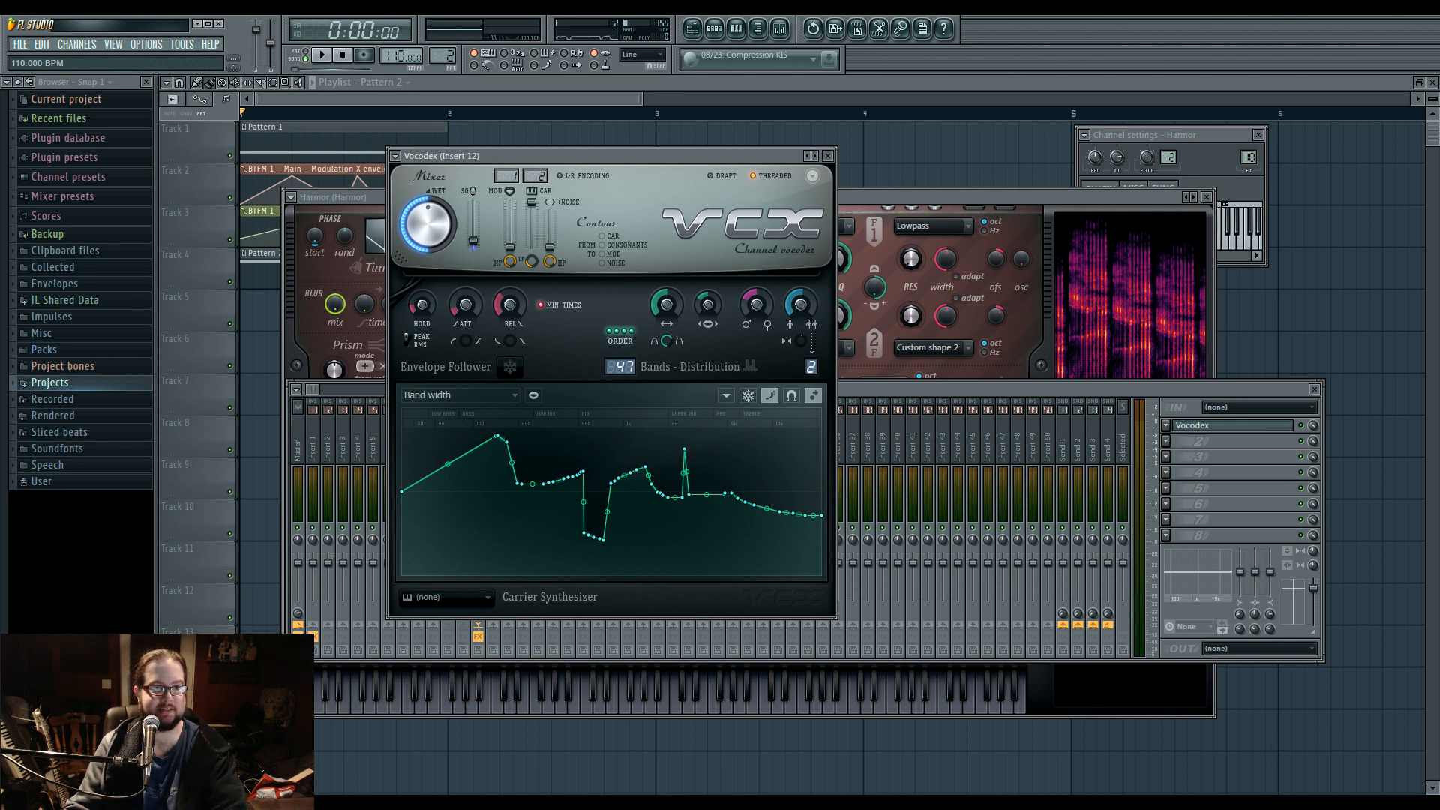
# Close the open plugin windows and add a Superior Drummer channel to the project.
pyautogui.press('F12')
pyautogui.click(715, 28)
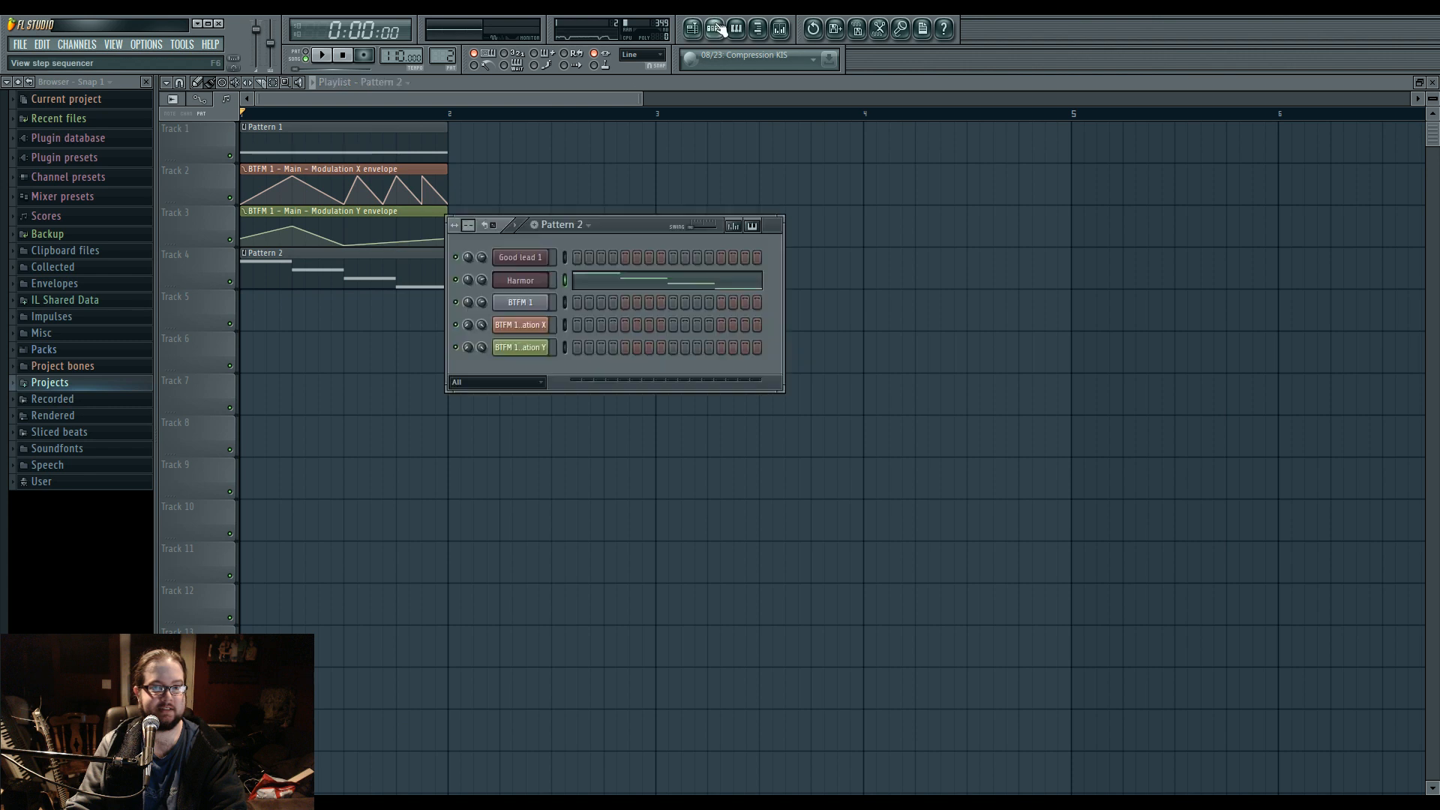
pyautogui.click(77, 45)
pyautogui.moveTo(84, 58)
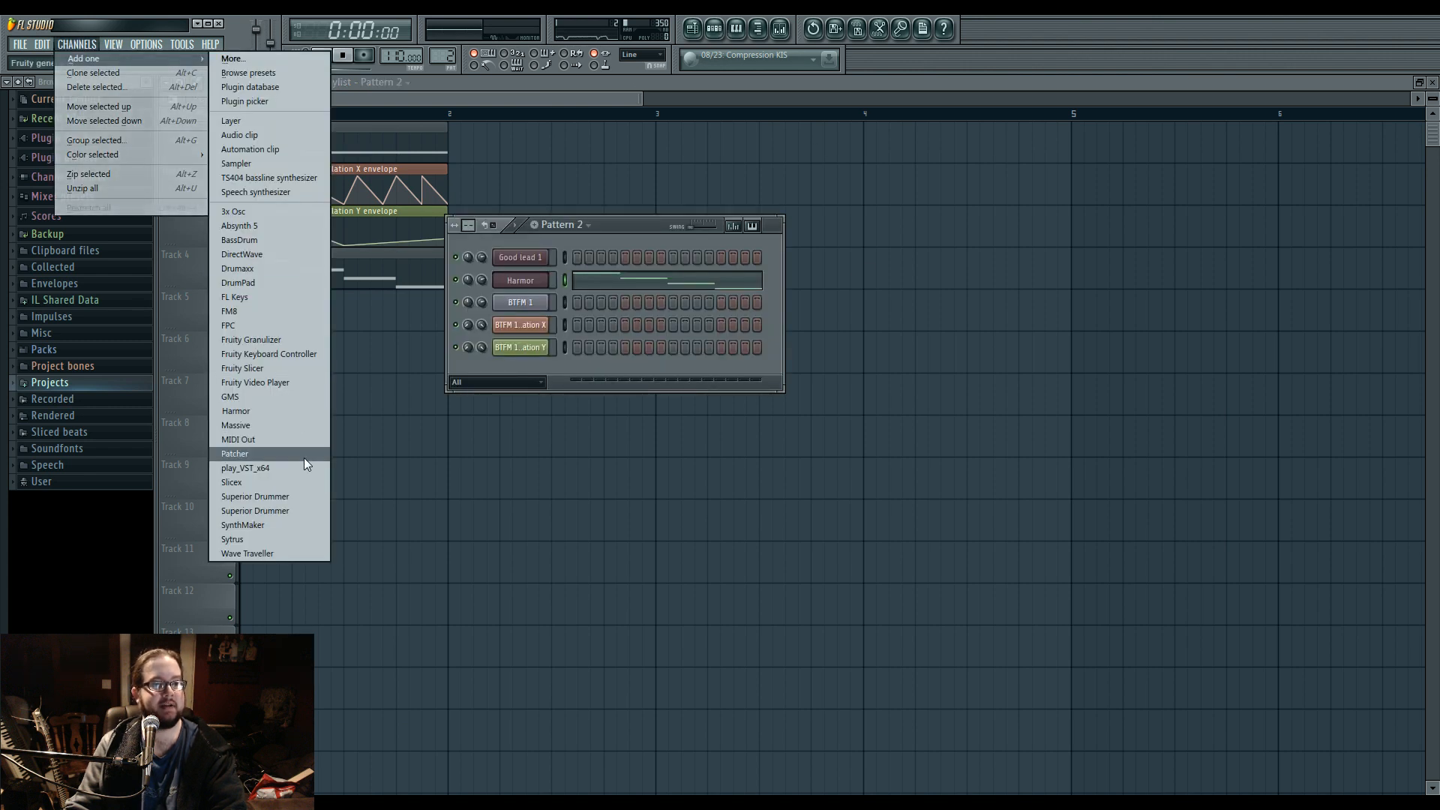
pyautogui.click(289, 497)
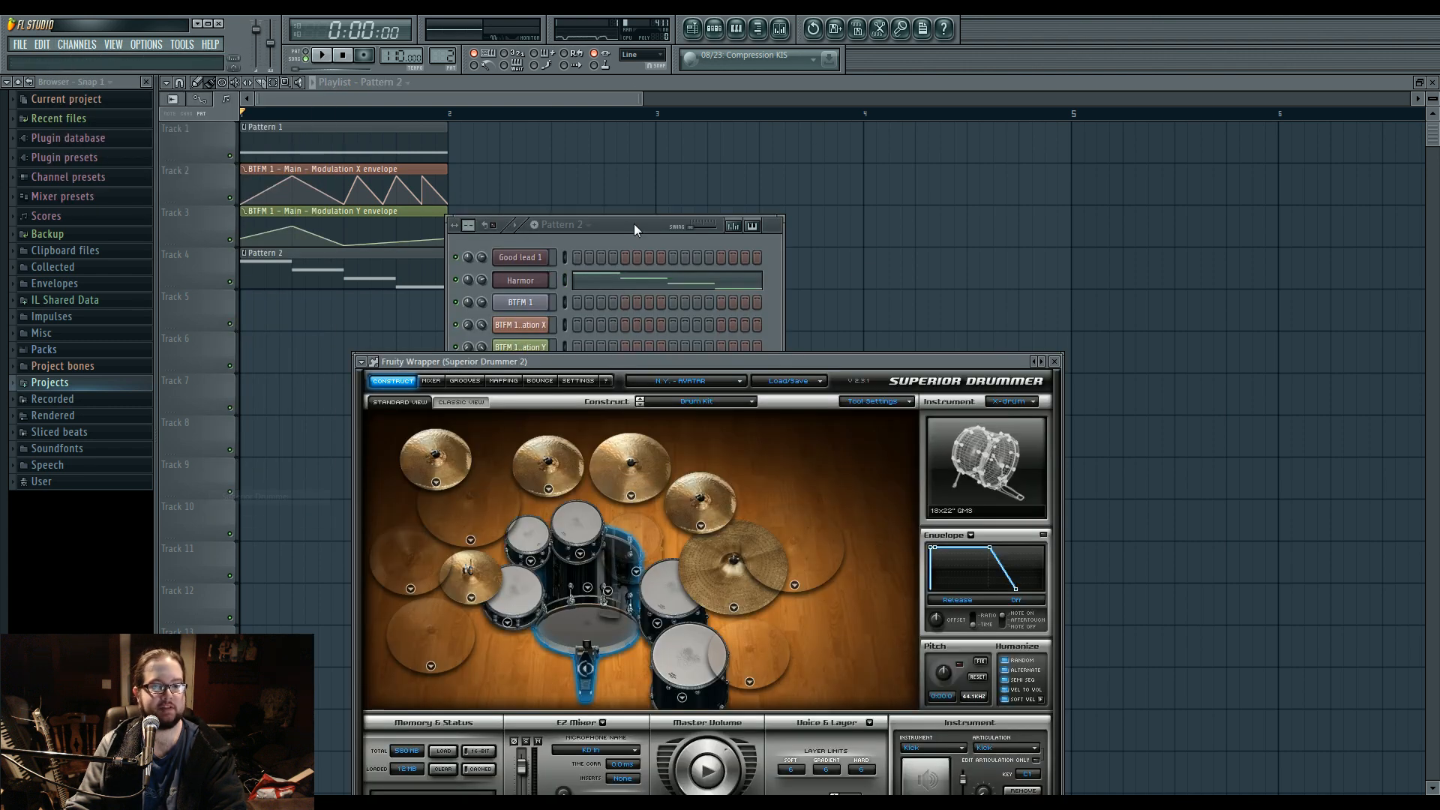
# Load The Metal Foundry library in Superior Drummer after moving its window fully into view.
pyautogui.moveTo(628, 363); pyautogui.dragTo(616, 232)
pyautogui.click(675, 248)
pyautogui.click(719, 306)
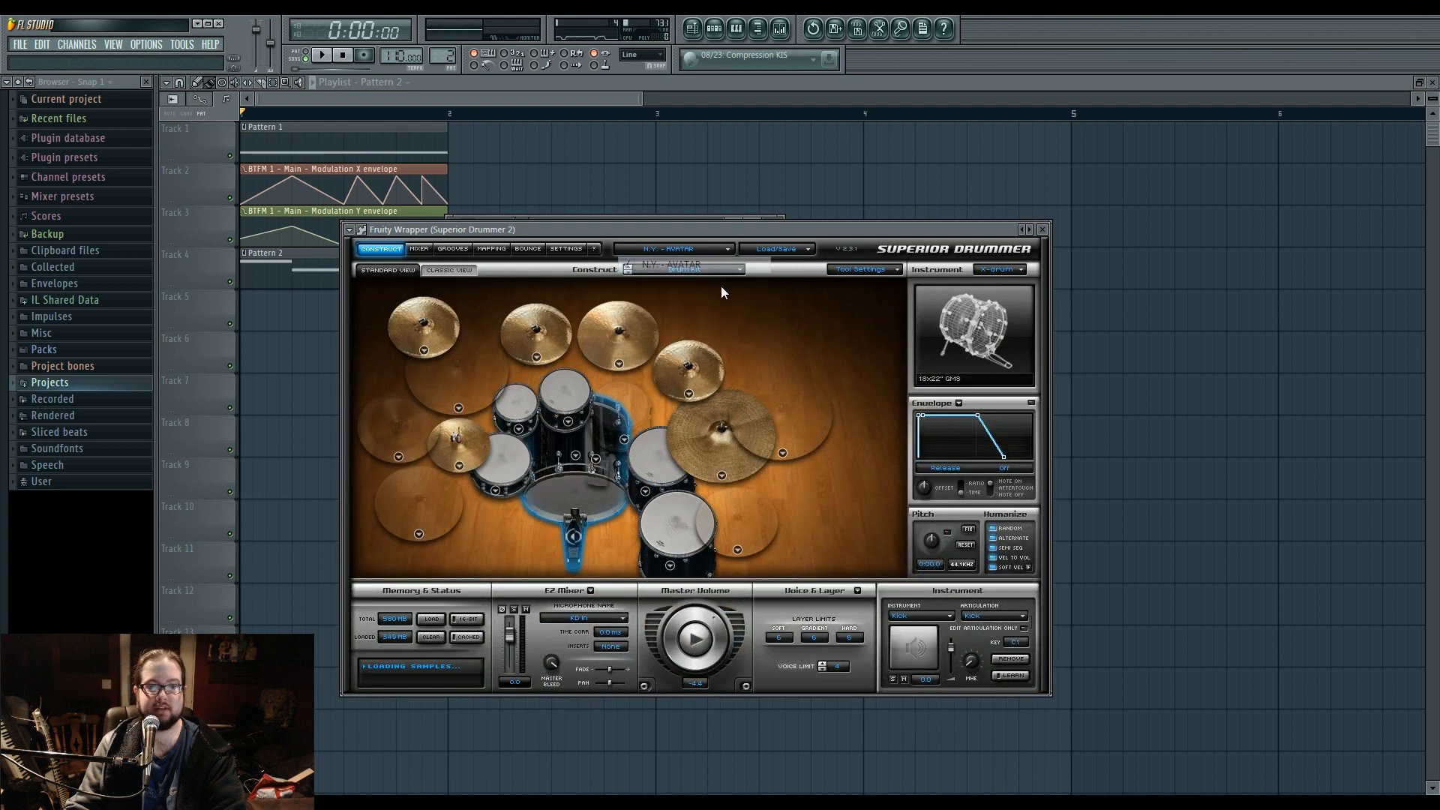
pyautogui.click(695, 252)
pyautogui.click(705, 283)
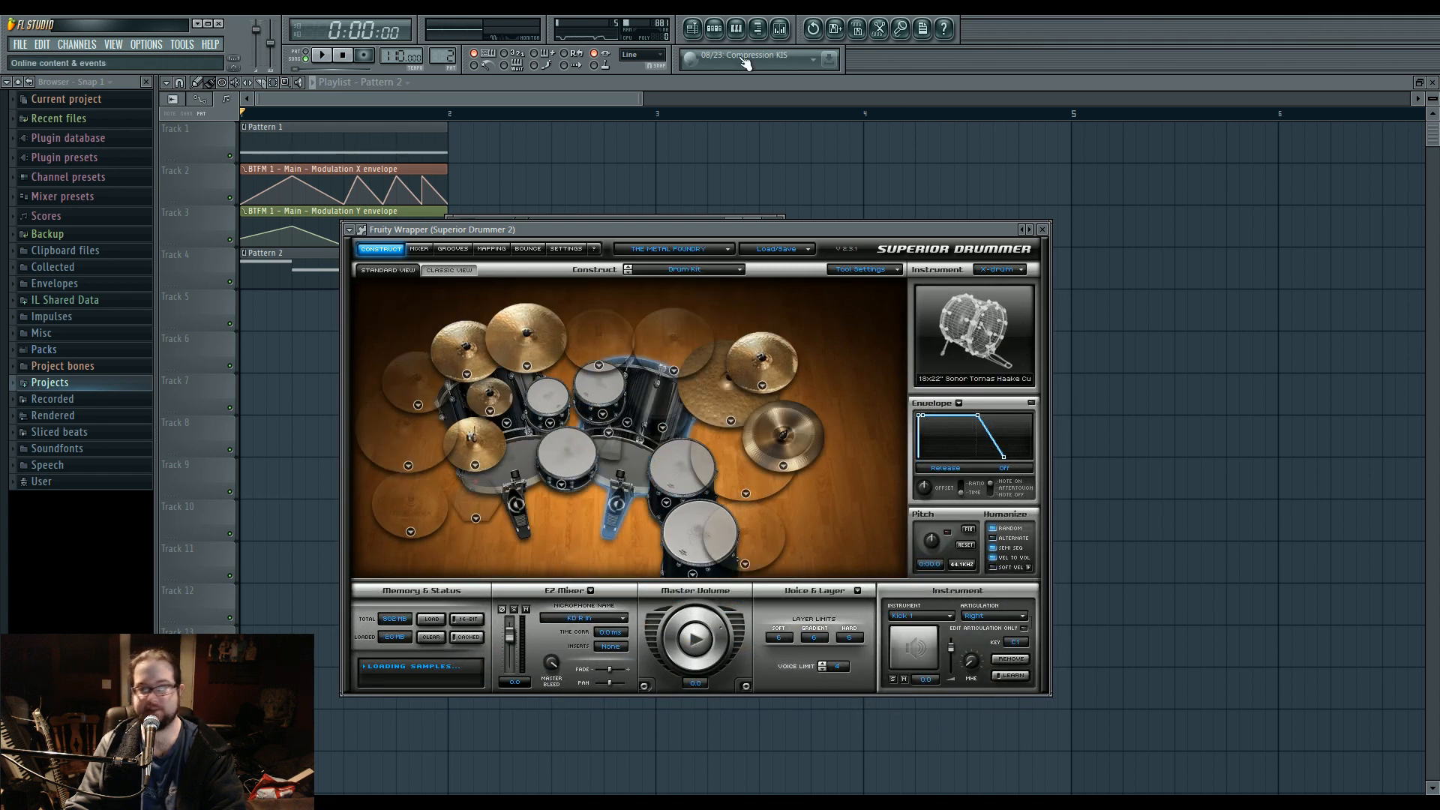
# Switch to empty pattern 3 and open the Superior Drummer channel's piano roll.
pyautogui.click(714, 29)
pyautogui.scroll(1, 437, 51)
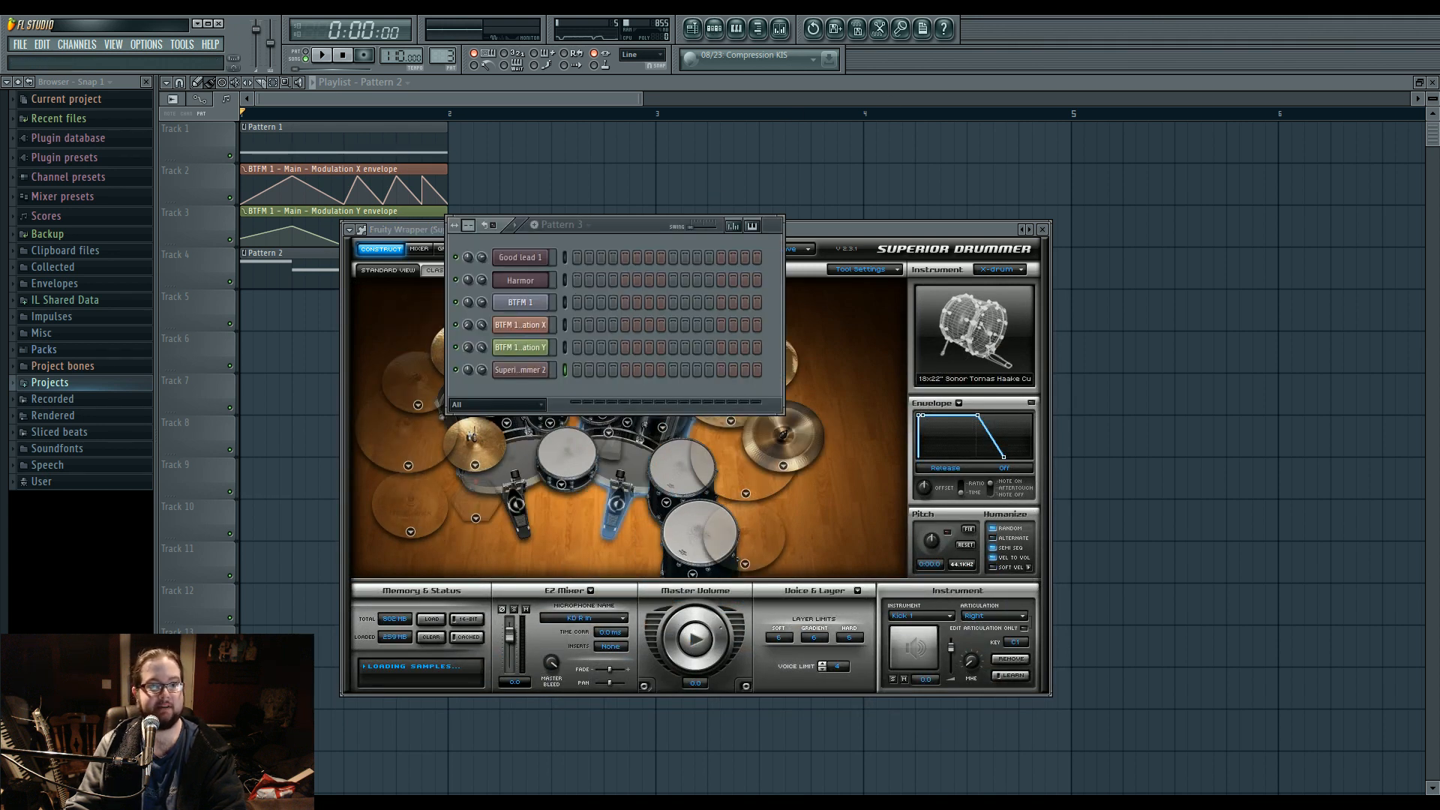
pyautogui.rightClick(539, 371)
pyautogui.click(570, 370)
pyautogui.click(724, 30)
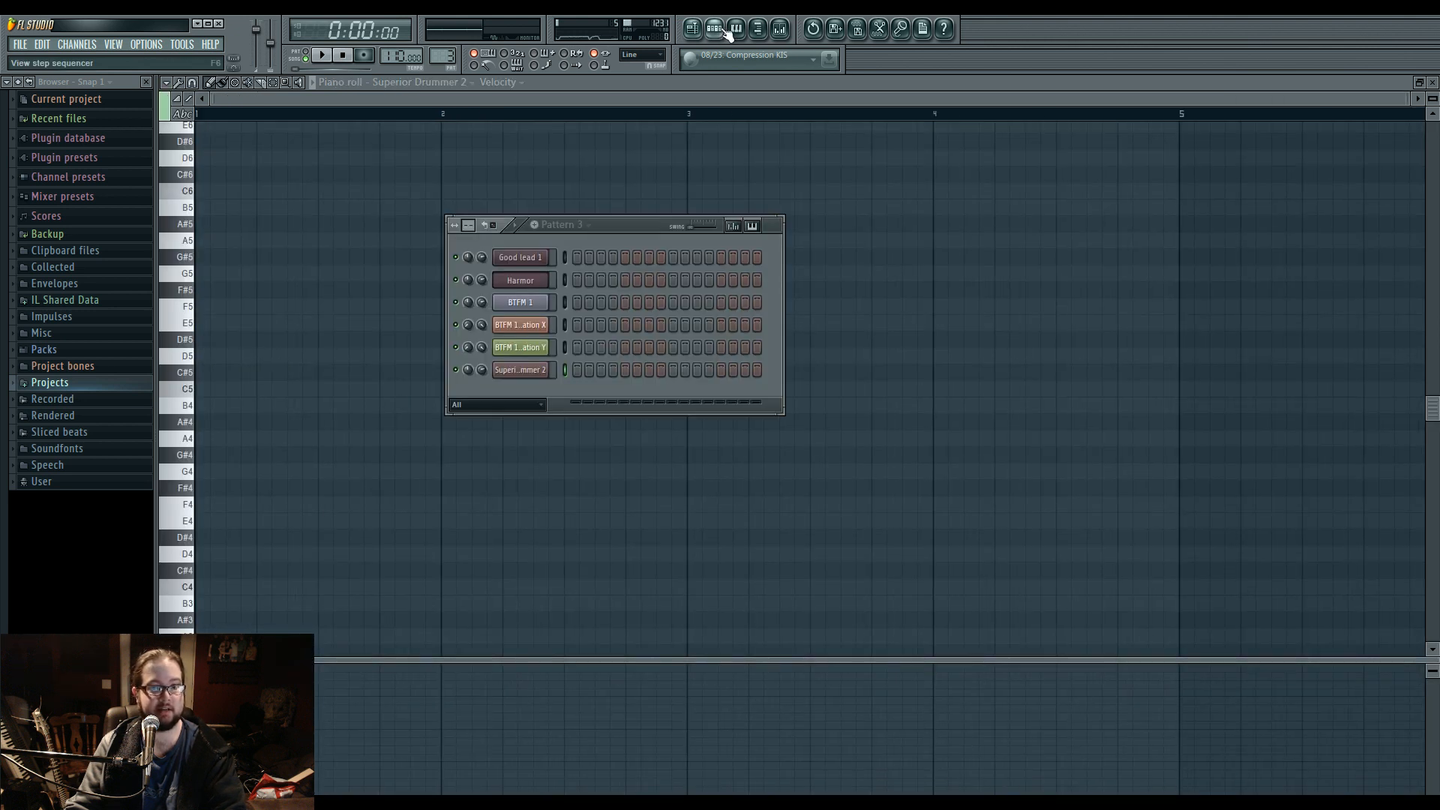
pyautogui.click(520, 370)
pyautogui.click(694, 269)
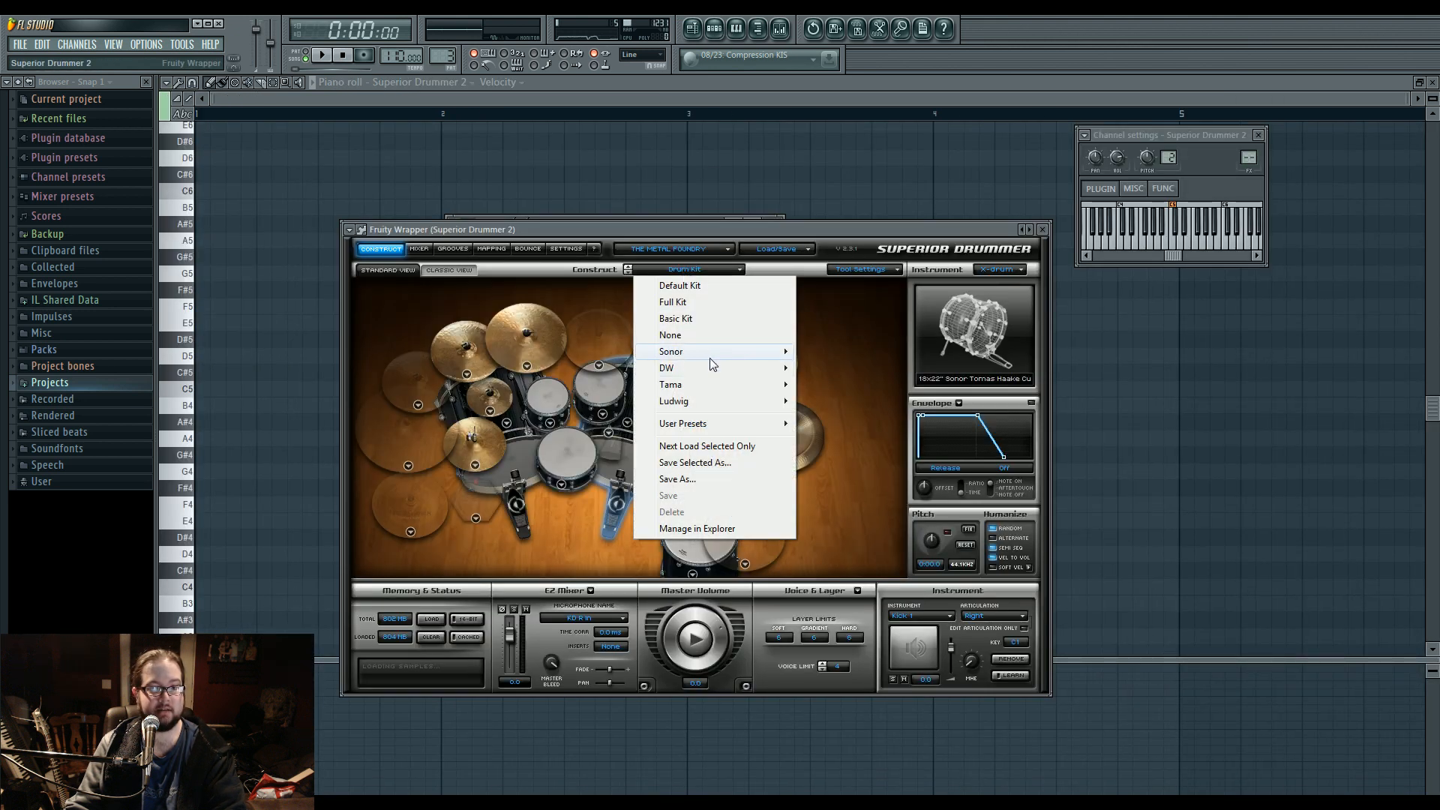
pyautogui.click(546, 484)
# Place a C3 kick note at the start of bar 1 and change the piano roll's grid snap.
pyautogui.click(235, 414)
pyautogui.scroll(-5, 247, 425)
pyautogui.click(247, 537)
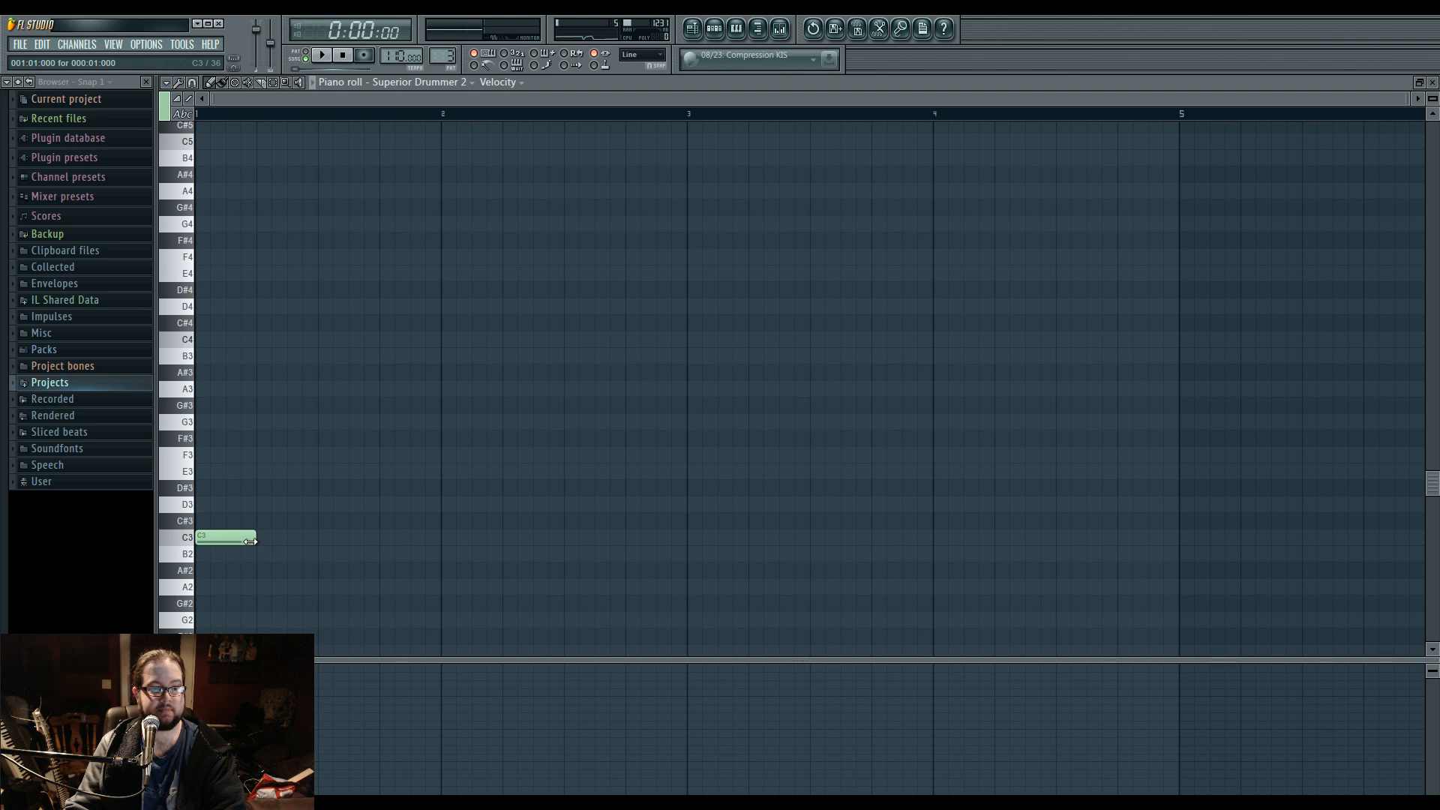
pyautogui.scroll(2, 211, 545)
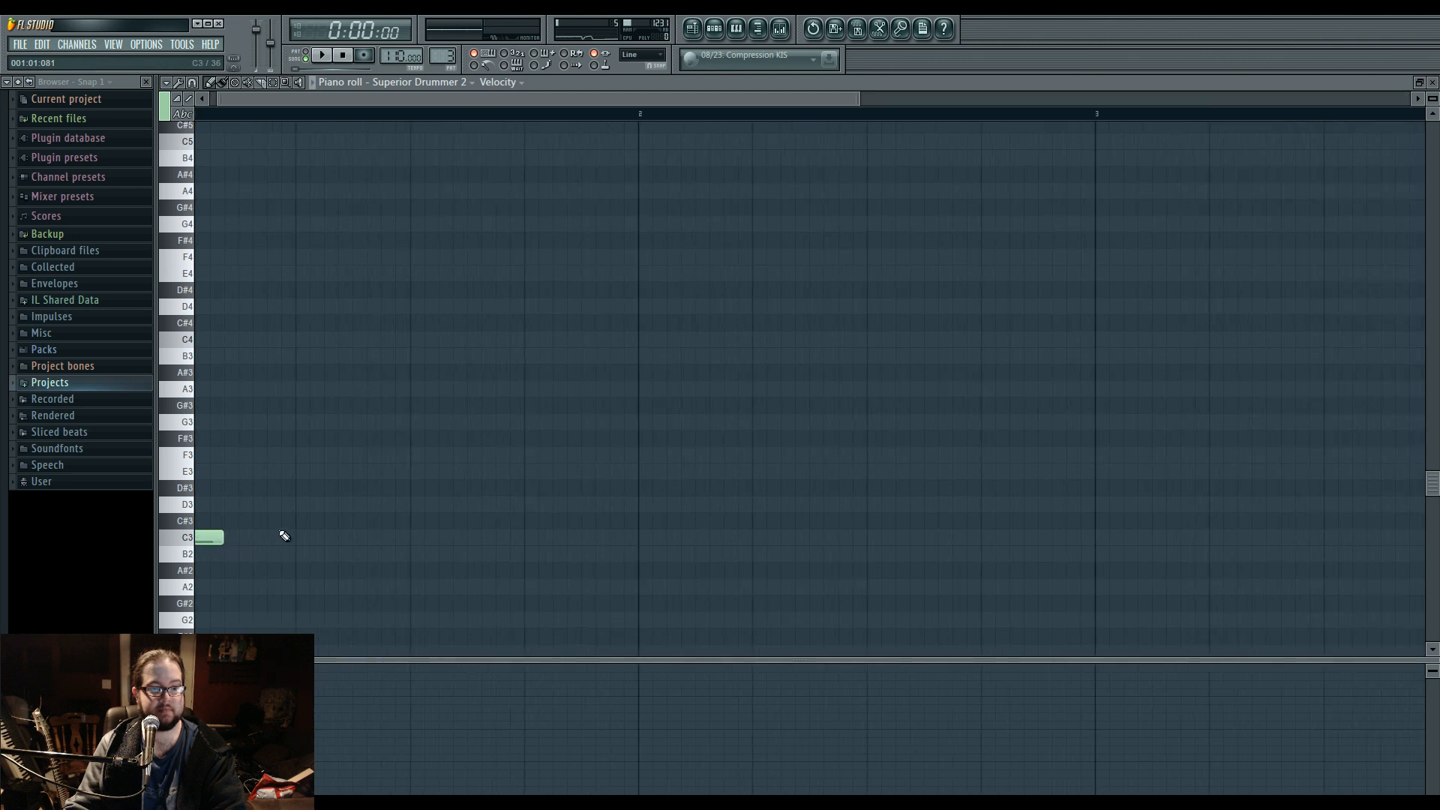
pyautogui.click(193, 82)
pyautogui.click(219, 183)
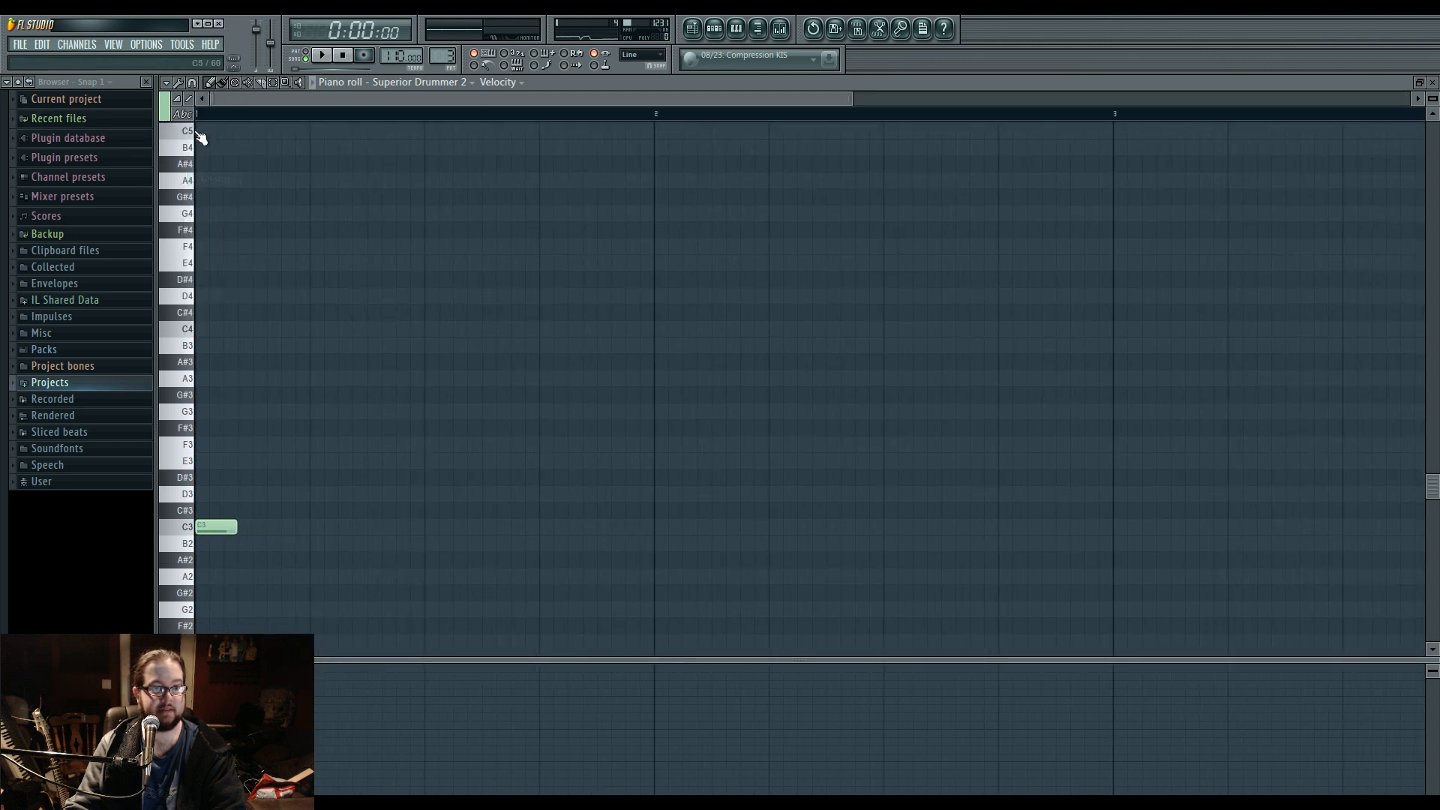
pyautogui.click(193, 100)
pyautogui.click(217, 192)
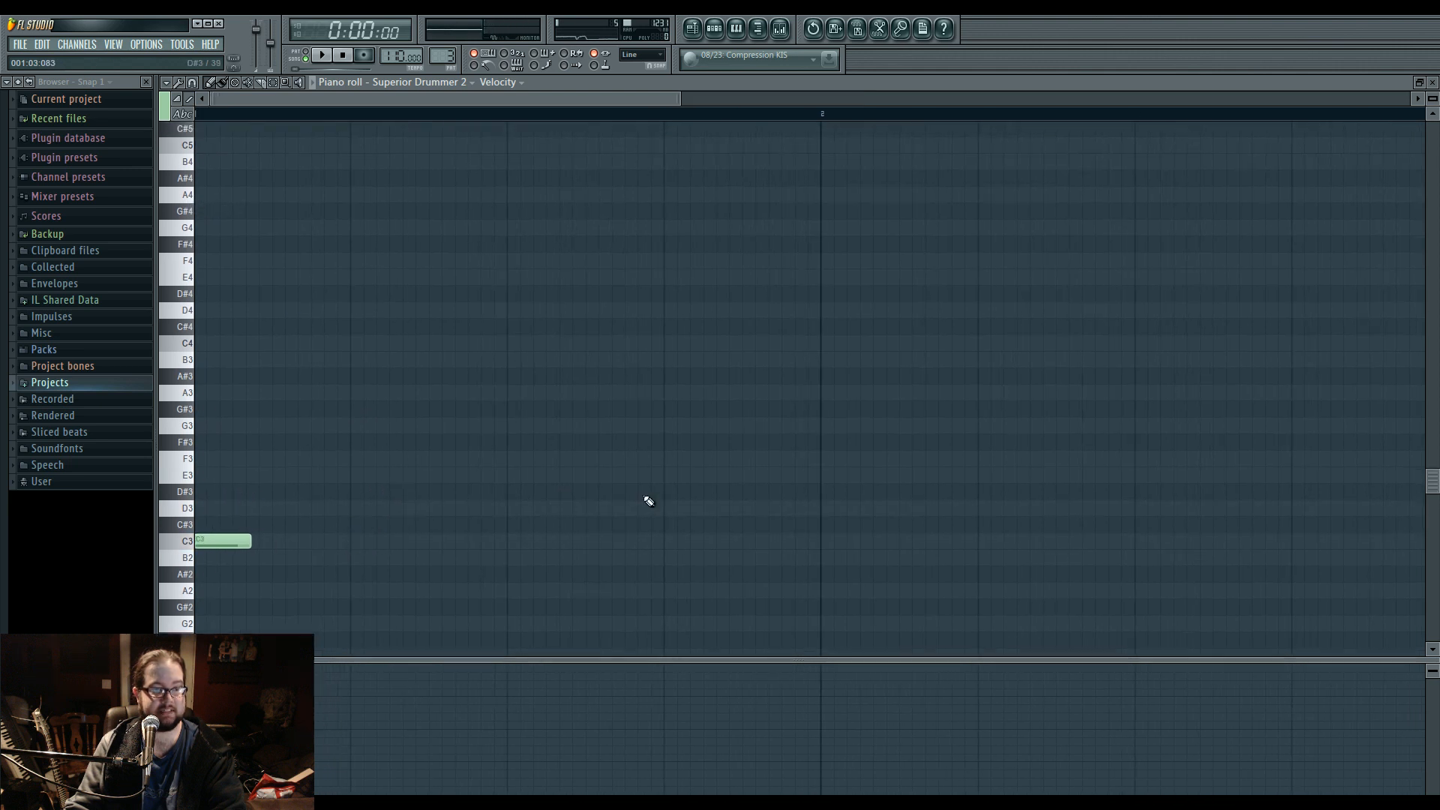
# Fill the first beat with C3, F#3 and G#3 hits, add a longer D3 snare on beat 2, and audition it.
pyautogui.click(218, 542)
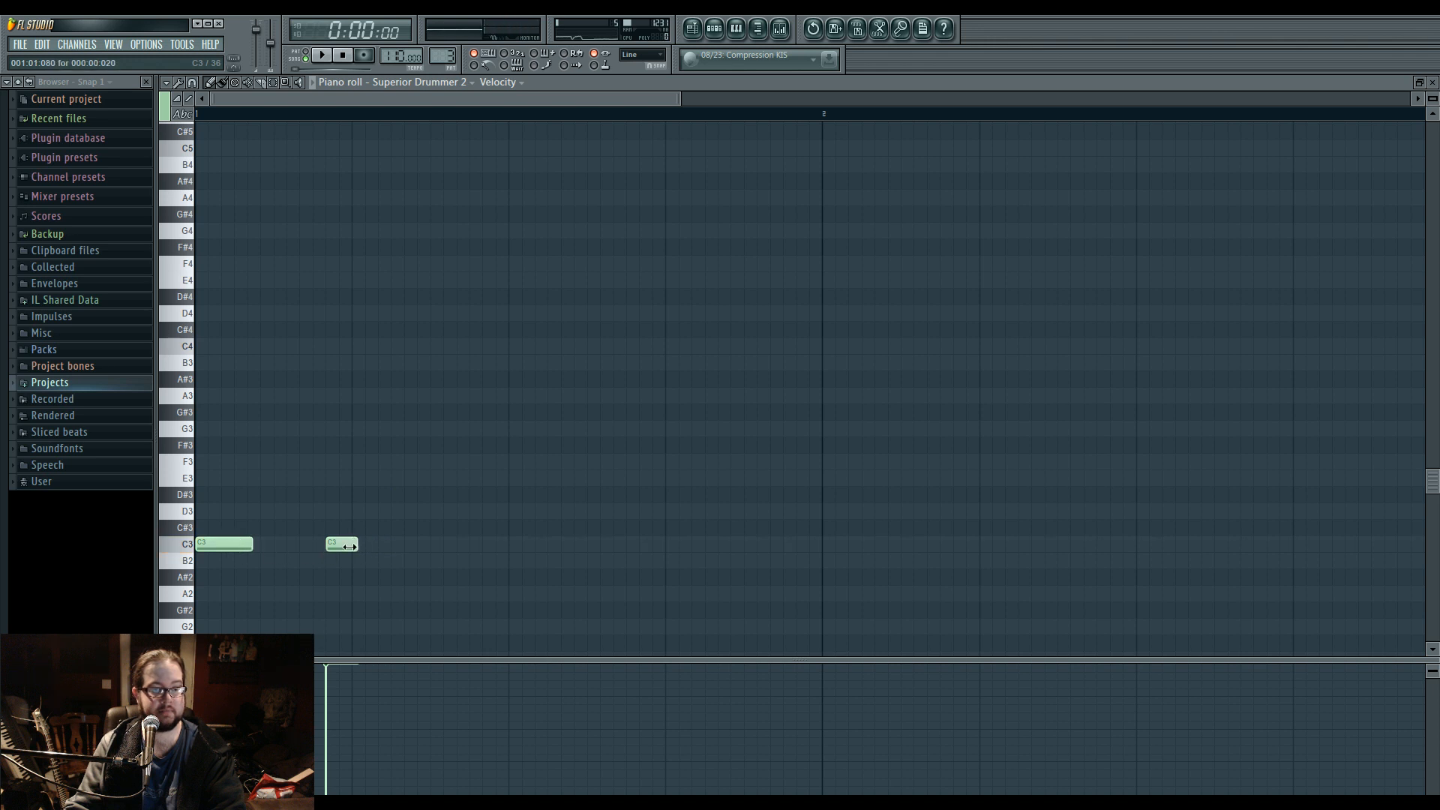
pyautogui.click(203, 446)
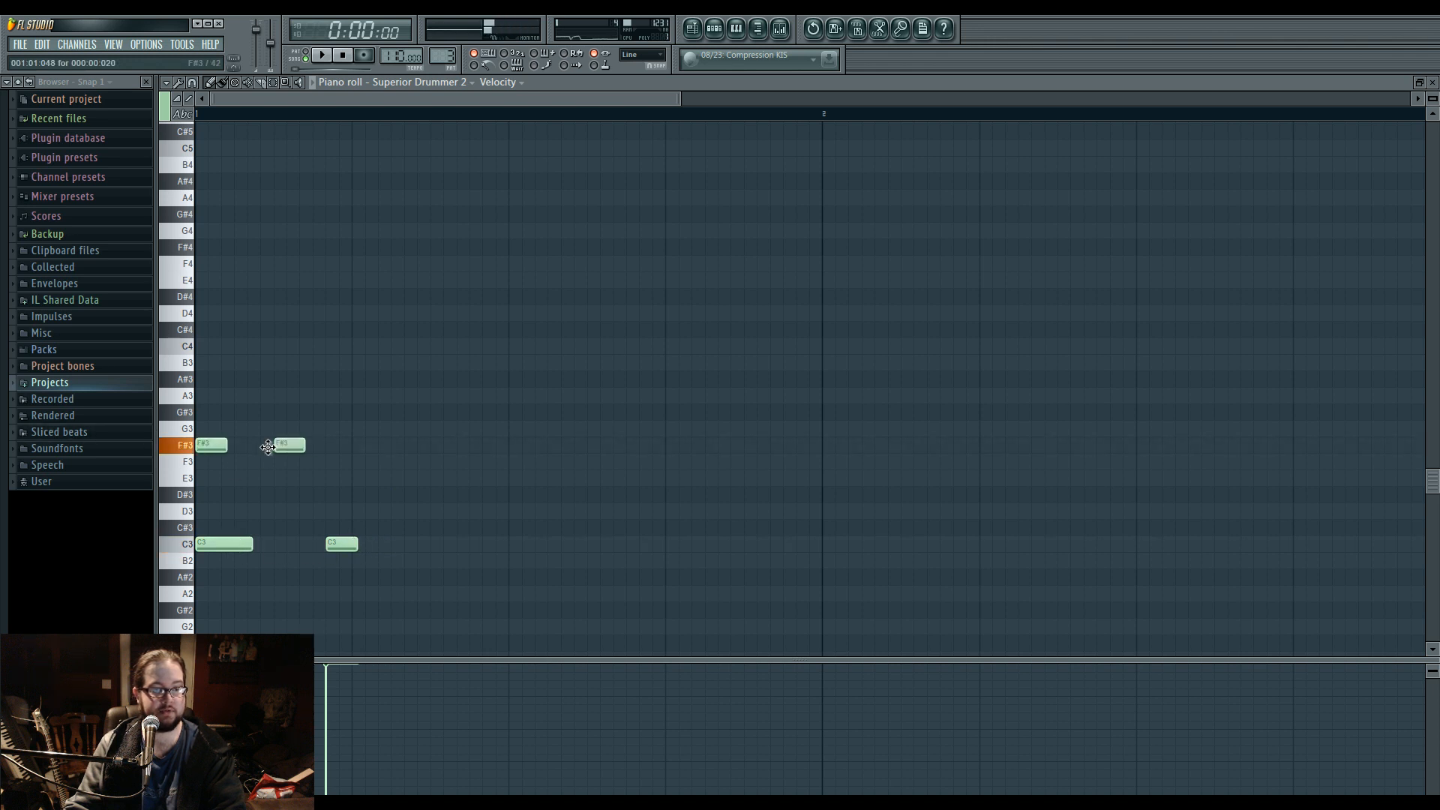
pyautogui.press('space')
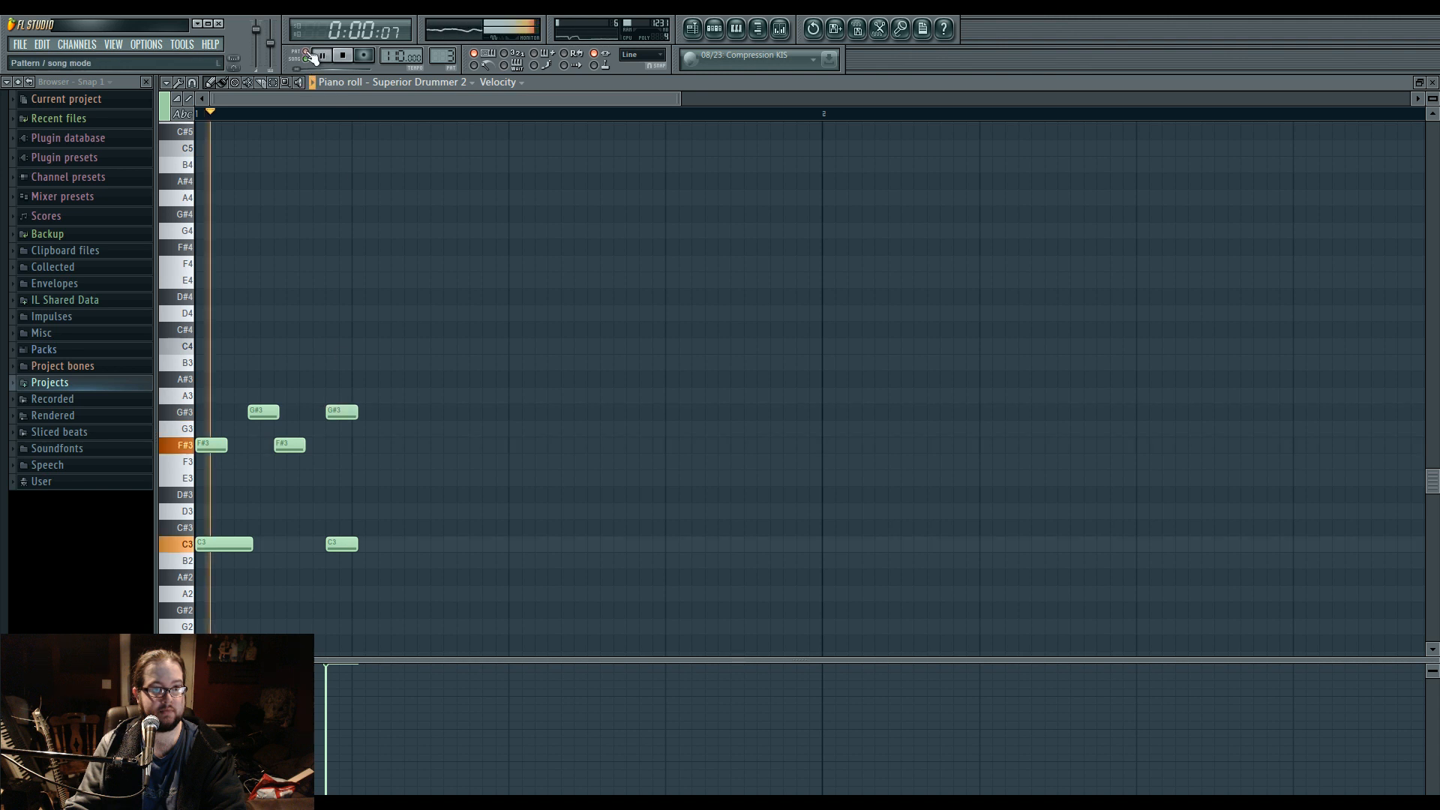
pyautogui.click(373, 512)
pyautogui.moveTo(383, 511); pyautogui.dragTo(410, 512)
pyautogui.press('space')
# Add C3 kicks just before and on beat 3, plus D3 snares midway through beat 3 and on beat 4.
pyautogui.click(450, 543)
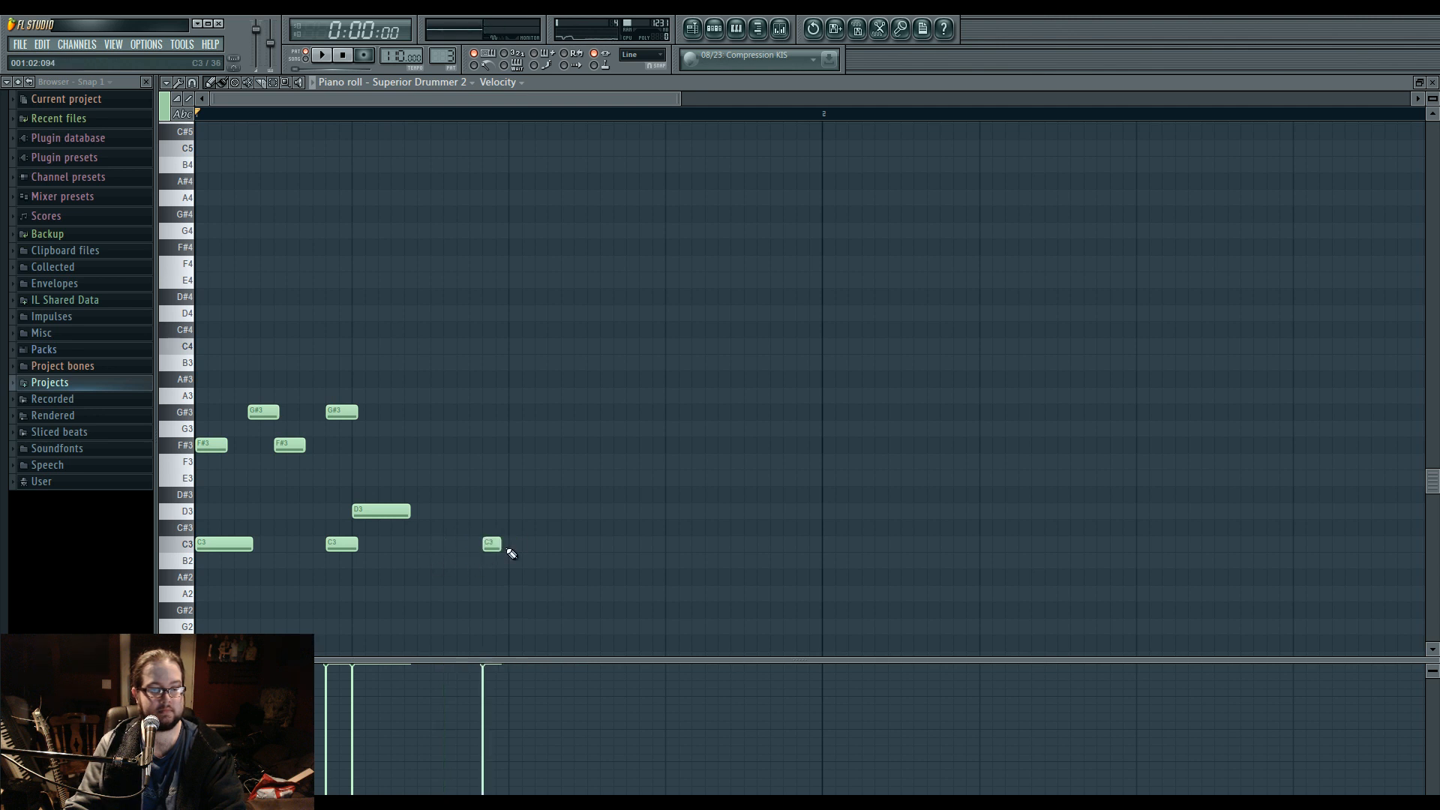
pyautogui.press('space')
pyautogui.click(670, 511)
pyautogui.press('space')
pyautogui.press('space')
pyautogui.press('space')
pyautogui.press('space')
pyautogui.click(594, 512)
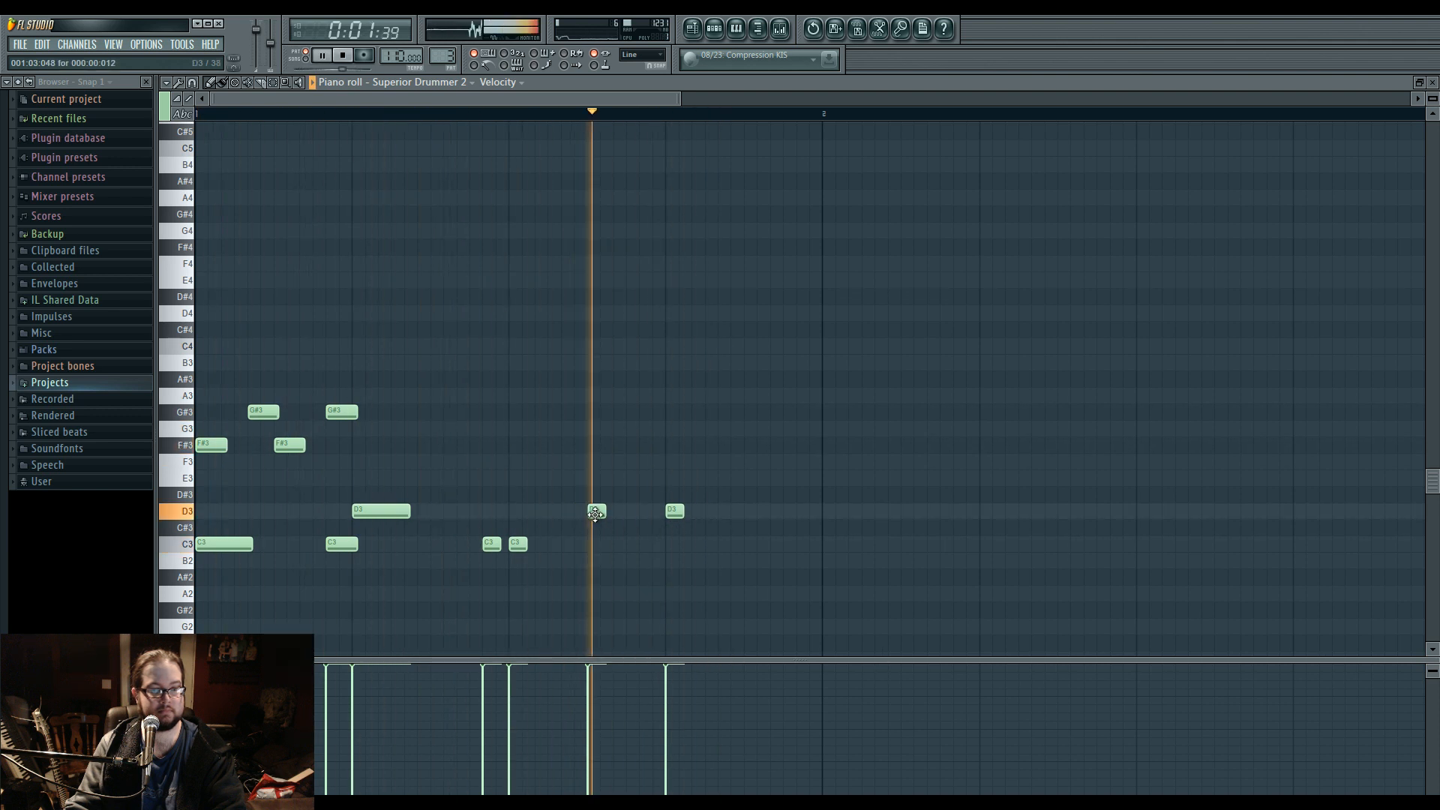
# Move the mid-beat-3 snare slightly earlier at reduced velocity and add two C3 kicks before beat 4.
pyautogui.moveTo(595, 515)
pyautogui.mouseDown()
pyautogui.moveTo(555, 513)
pyautogui.moveTo(569, 513)
pyautogui.mouseUp()
pyautogui.click(563, 709)
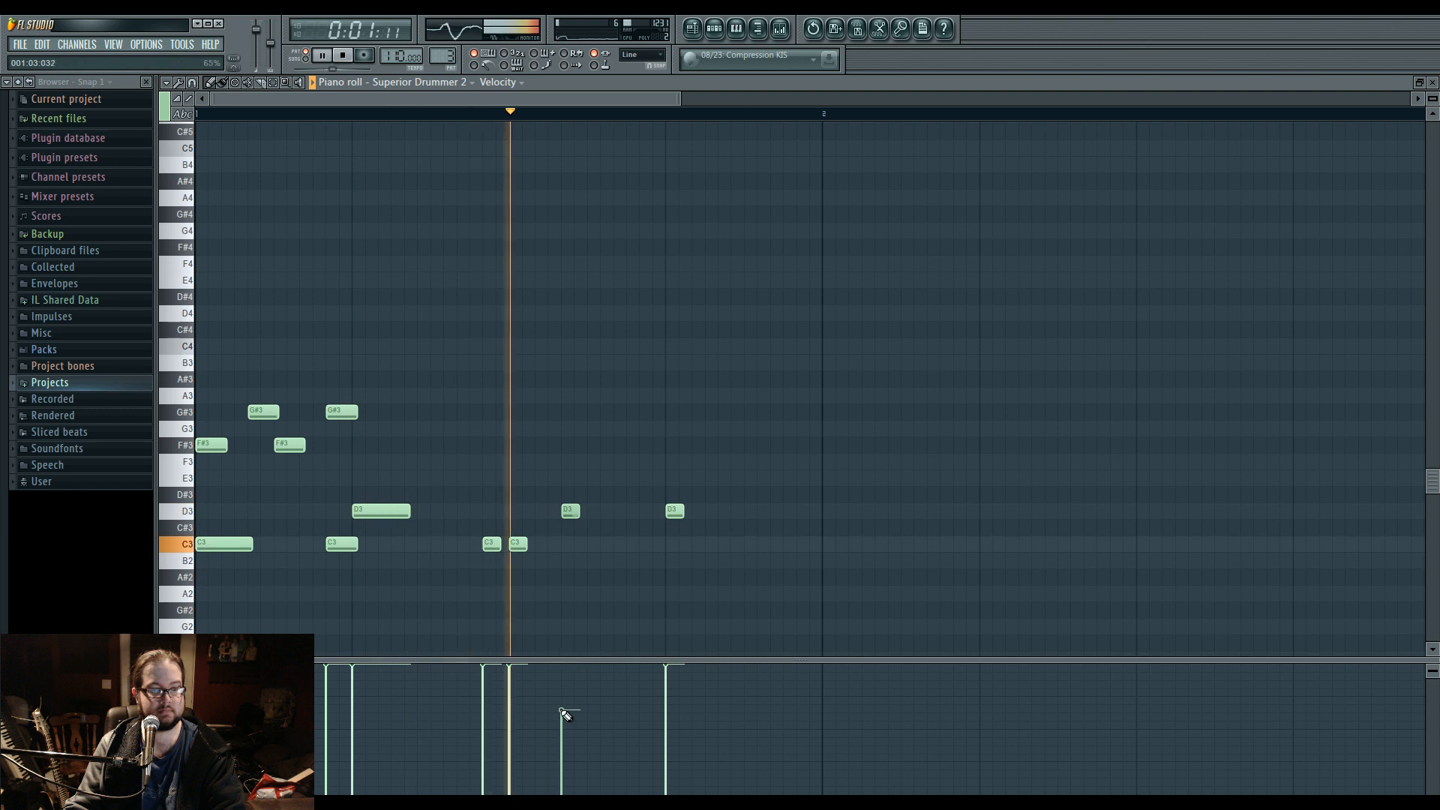
pyautogui.click(593, 545)
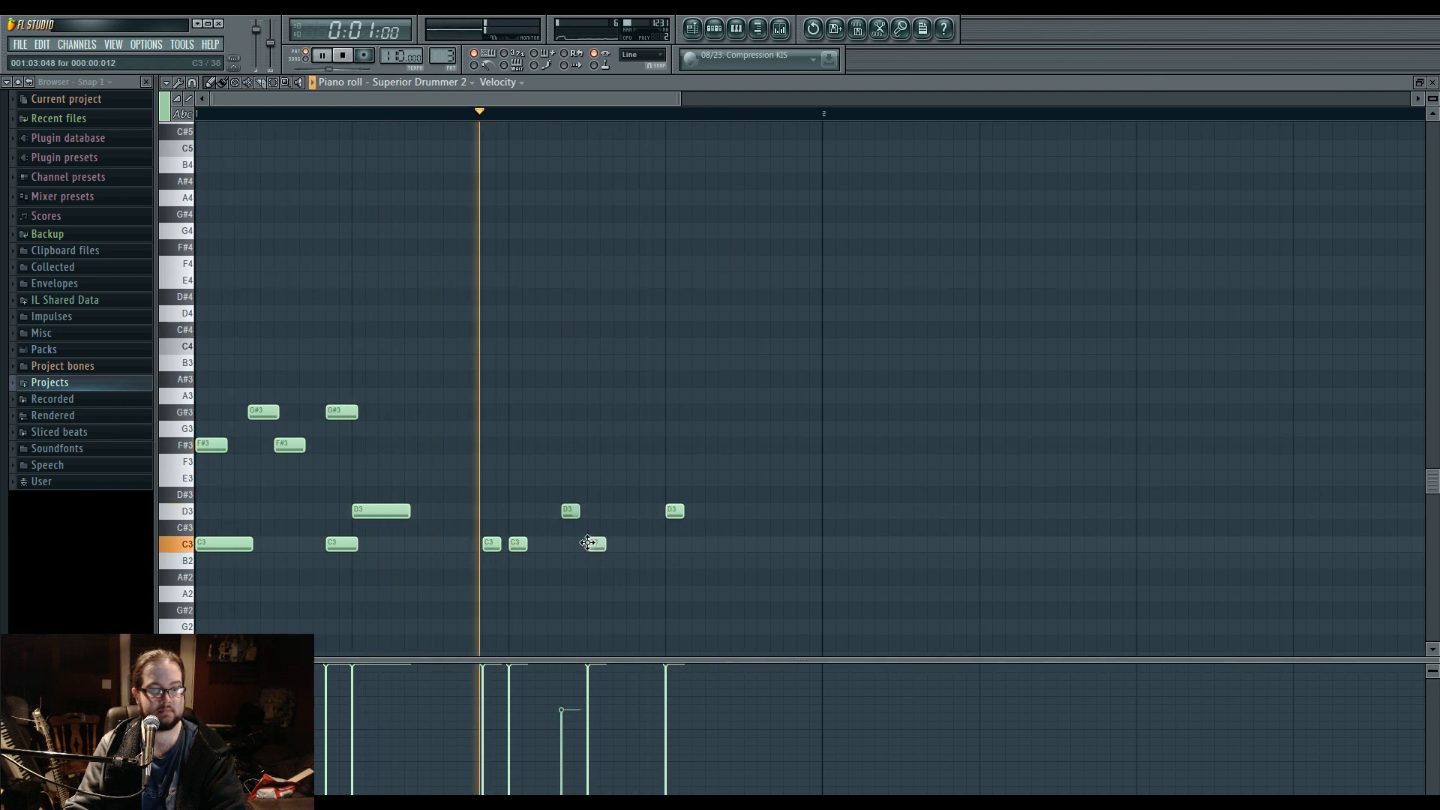
pyautogui.click(643, 545)
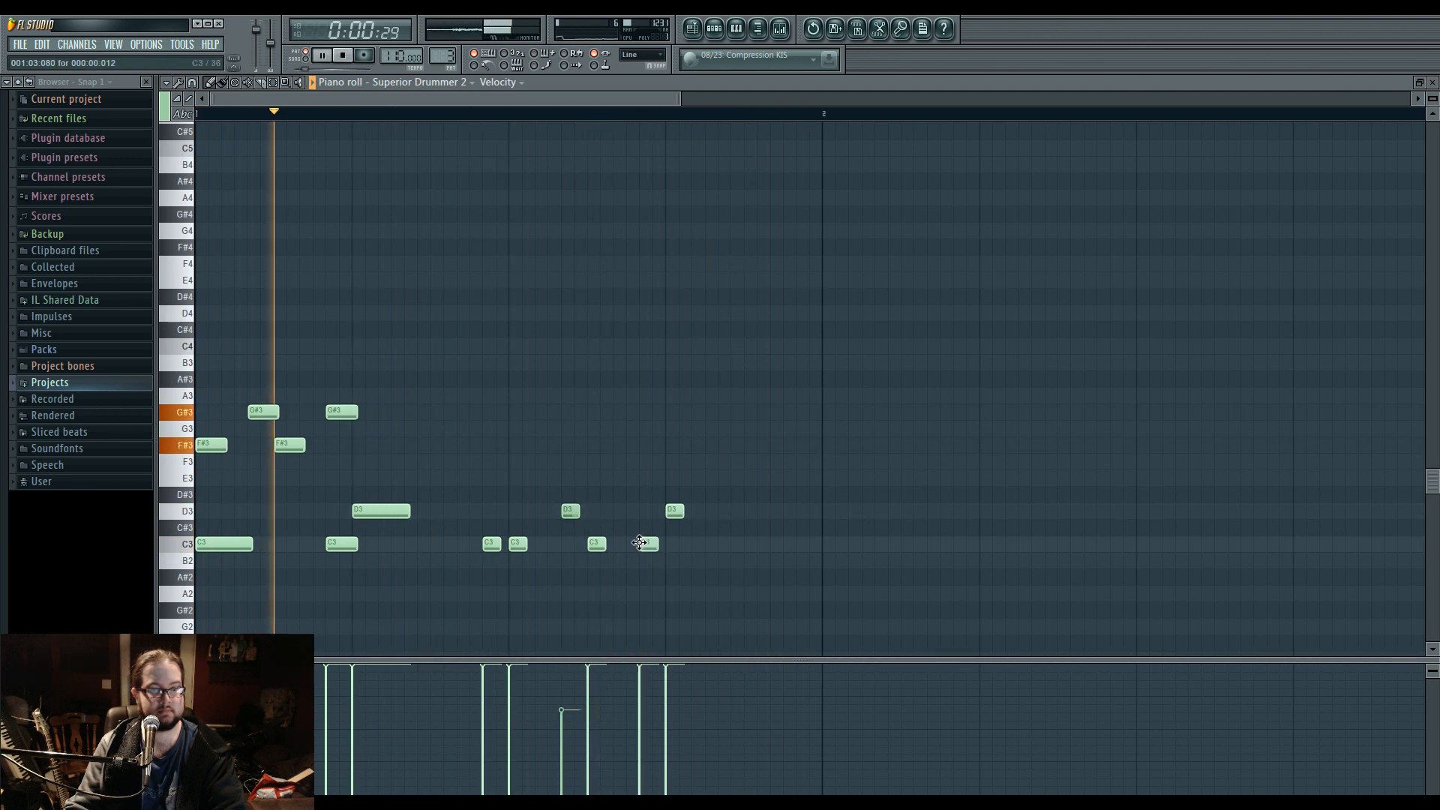
pyautogui.press('space')
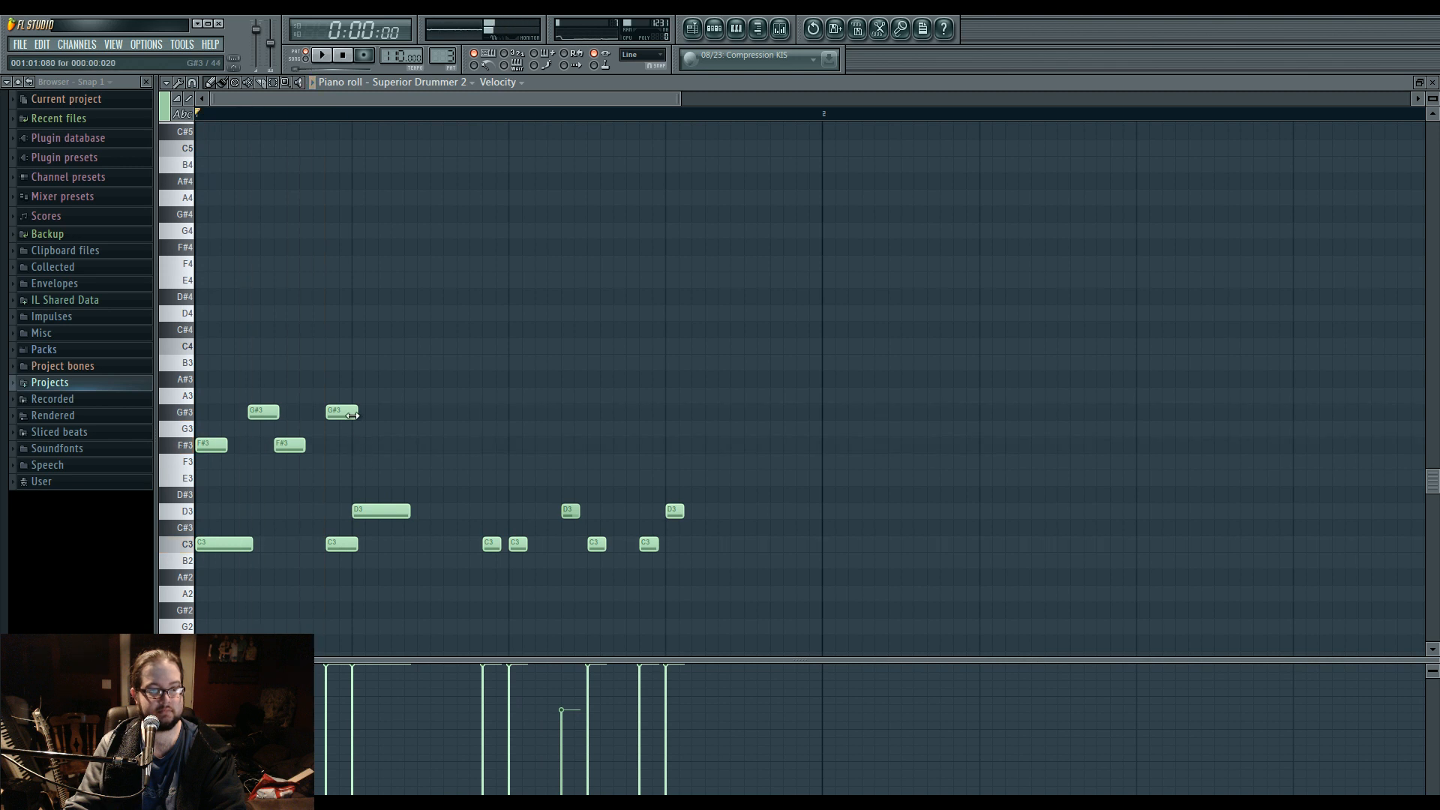
# Shorten the G#3 hit before beat 2 and continue the alternating F#3 and G#3 hi-hat pattern through bar 1.
pyautogui.press('space')
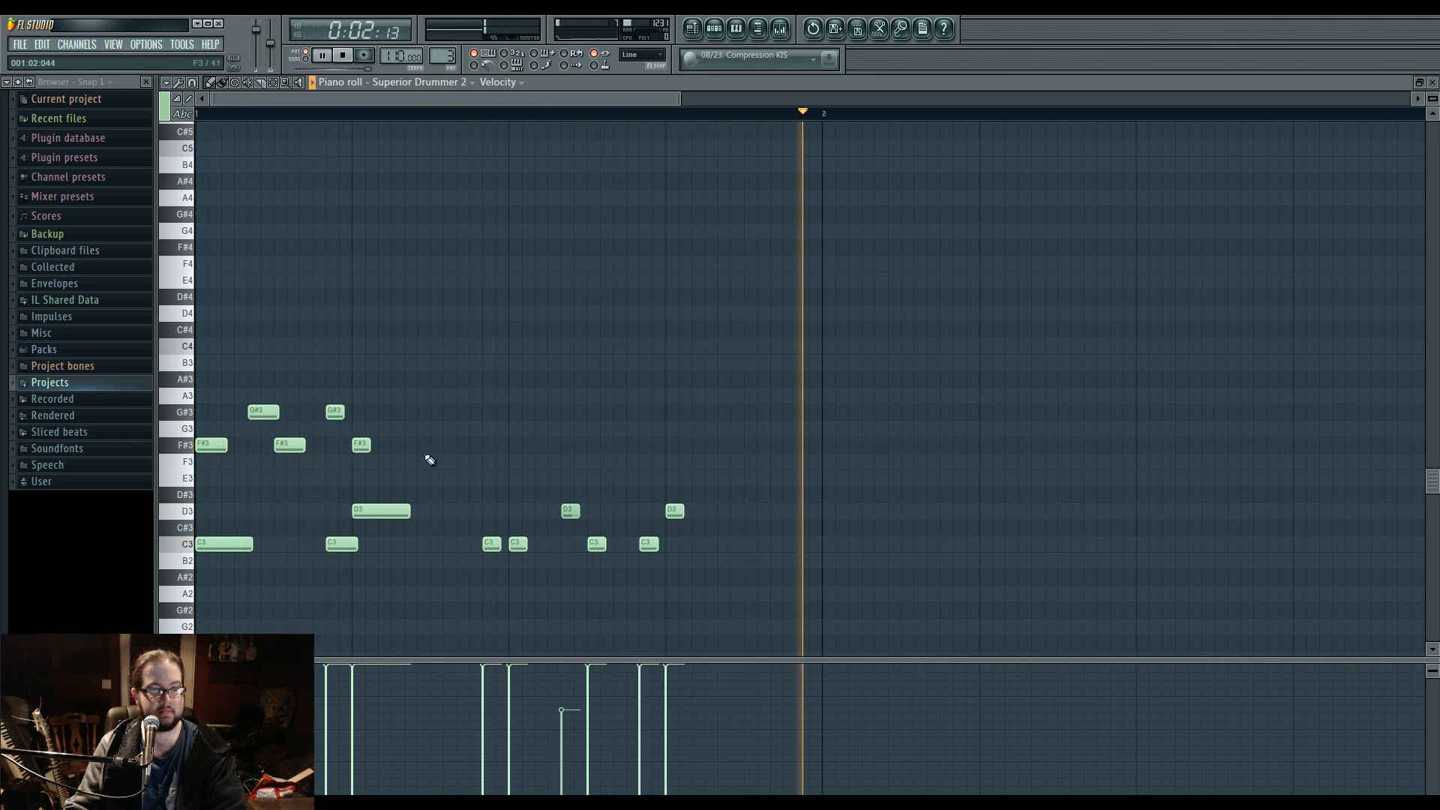
pyautogui.press('space')
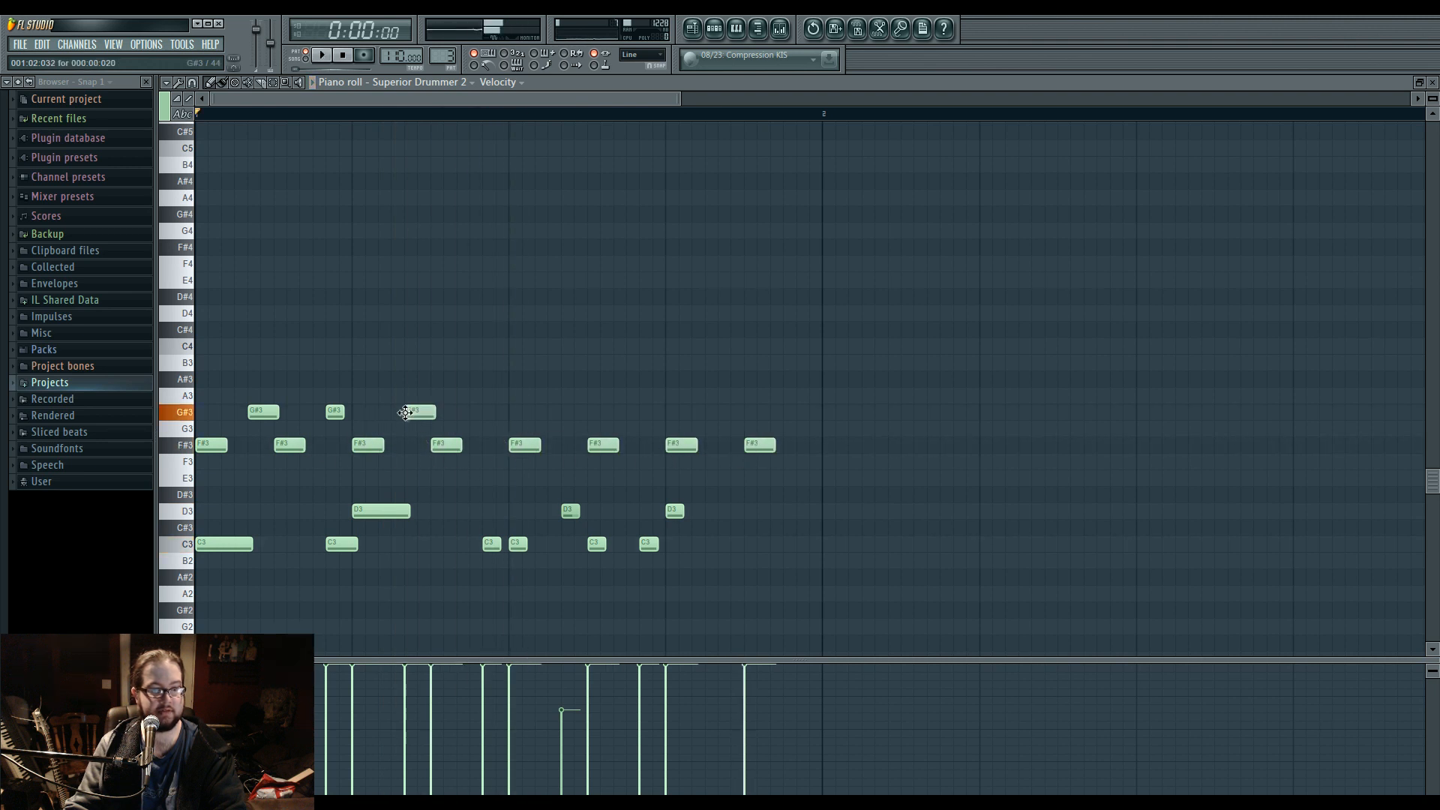
pyautogui.click(488, 414)
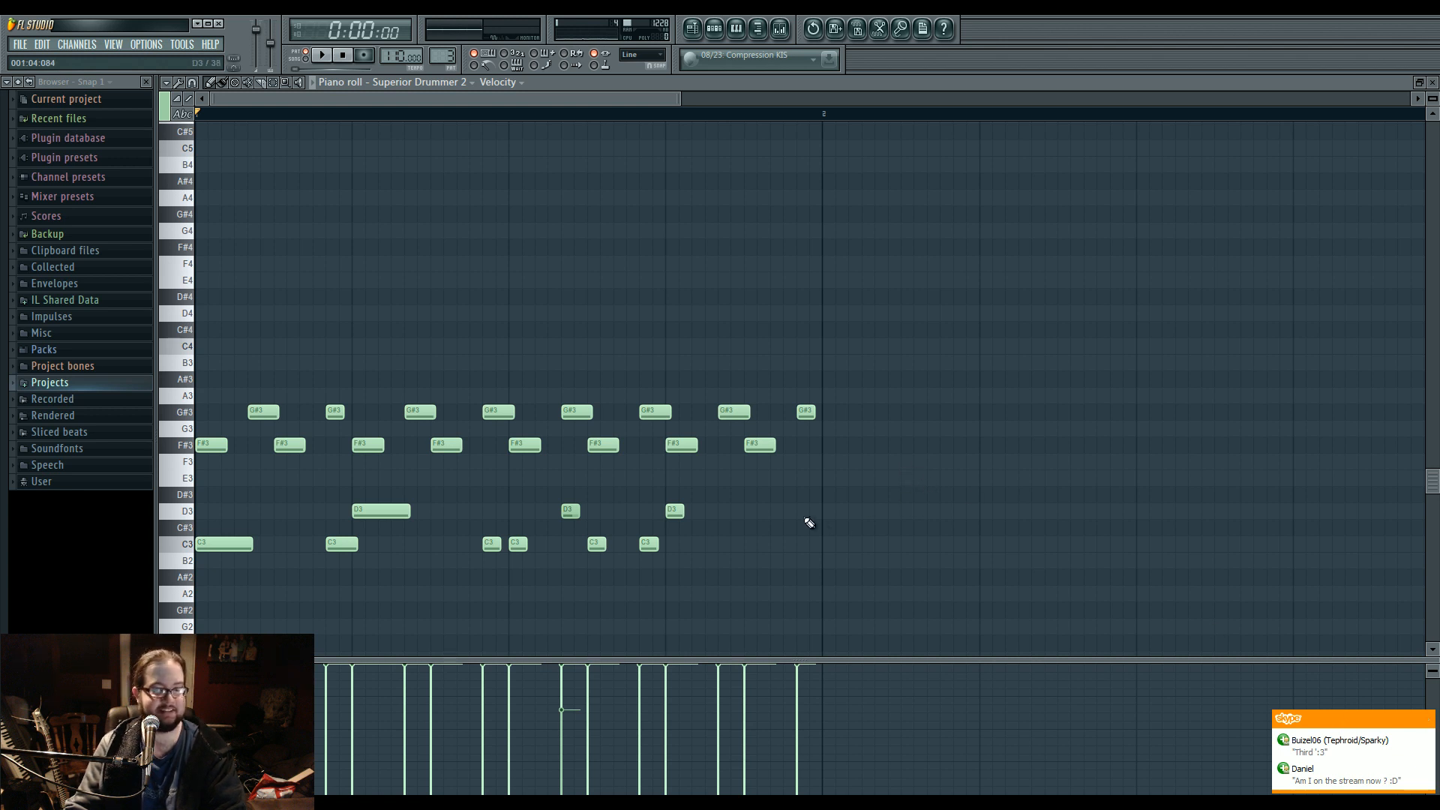
pyautogui.press('space')
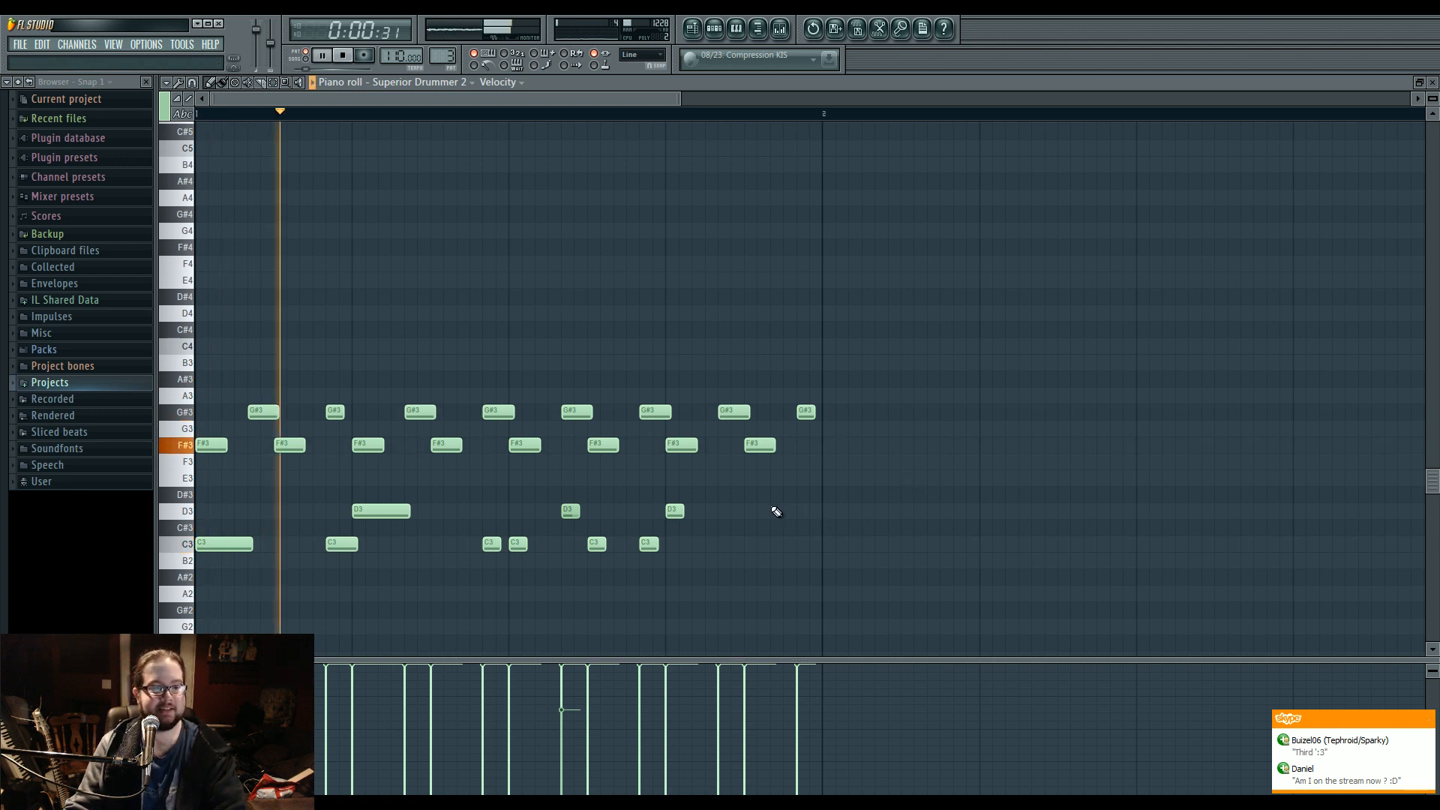
# Rework the bar's last hi-hat hits into a closer G#3 and F#3 pair, and add a C#4 crash at the start.
pyautogui.click(780, 412)
pyautogui.click(801, 446)
pyautogui.rightClick(805, 412)
pyautogui.click(204, 330)
pyautogui.press('space')
pyautogui.press('space')
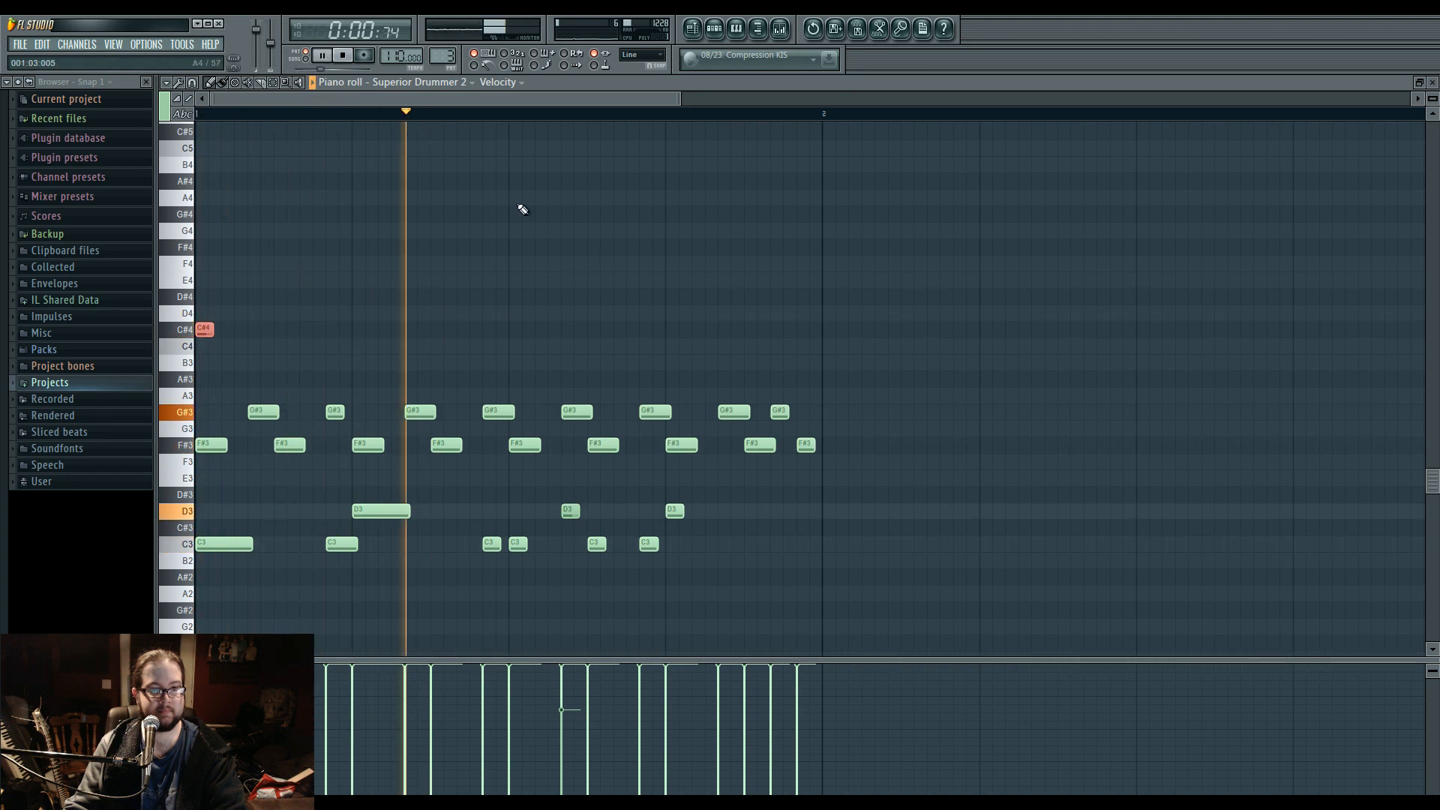
# Stop playback and change the Superior Drummer hi-hat to the 15" Paiste Giant Beat Hats.
pyautogui.click(712, 31)
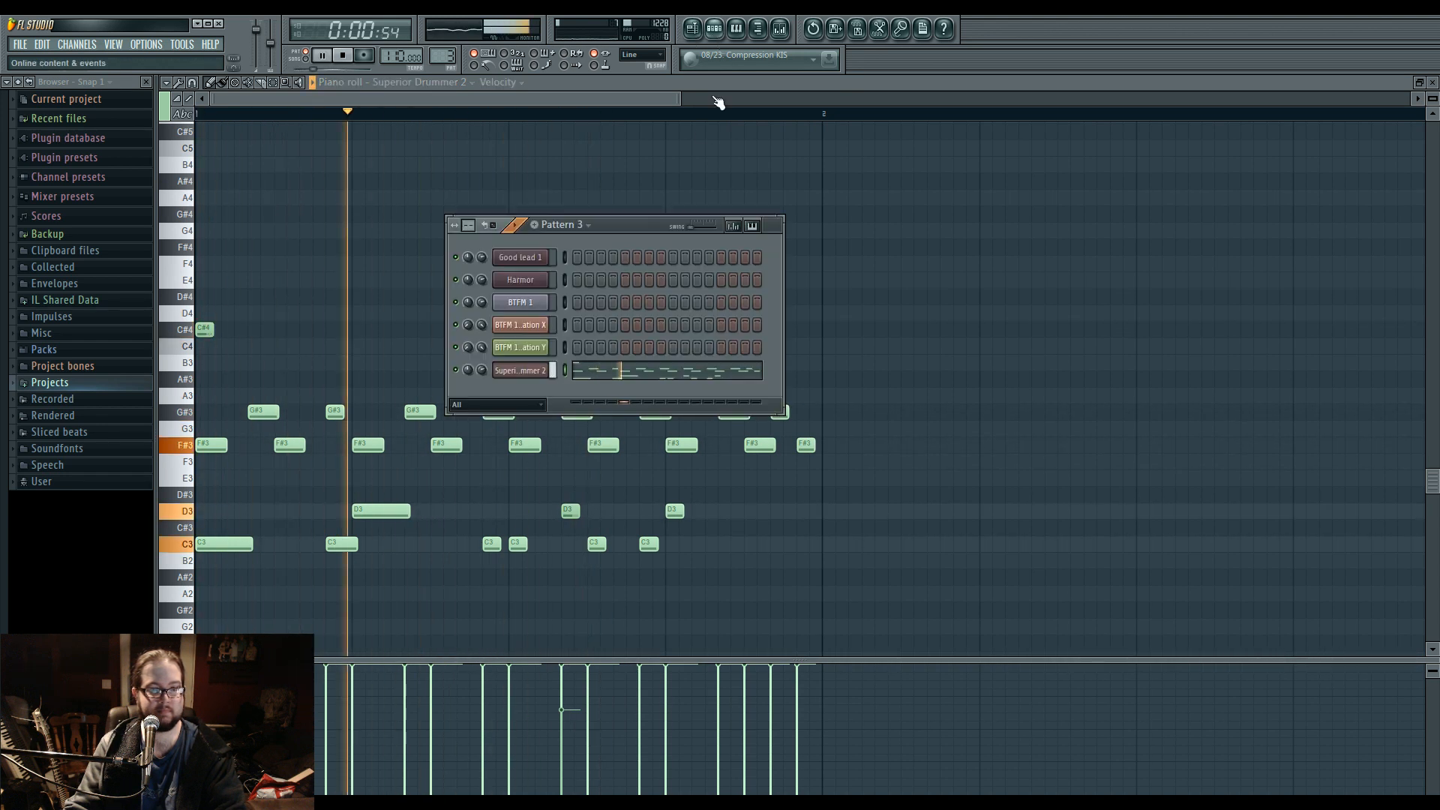
pyautogui.click(529, 372)
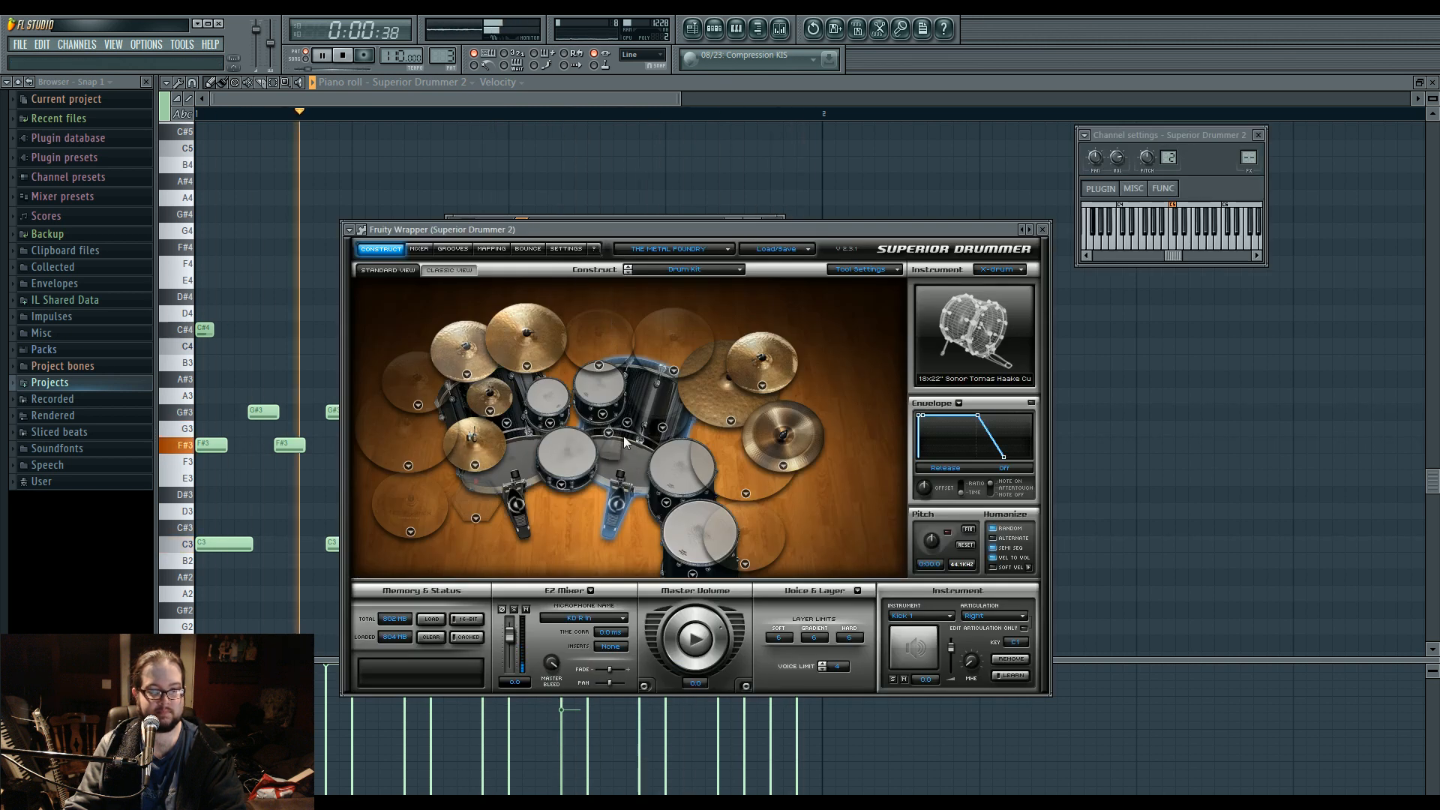
pyautogui.press('space')
pyautogui.click(563, 487)
pyautogui.click(609, 780)
pyautogui.click(465, 375)
pyautogui.click(570, 518)
pyautogui.click(484, 448)
pyautogui.click(475, 466)
pyautogui.click(525, 610)
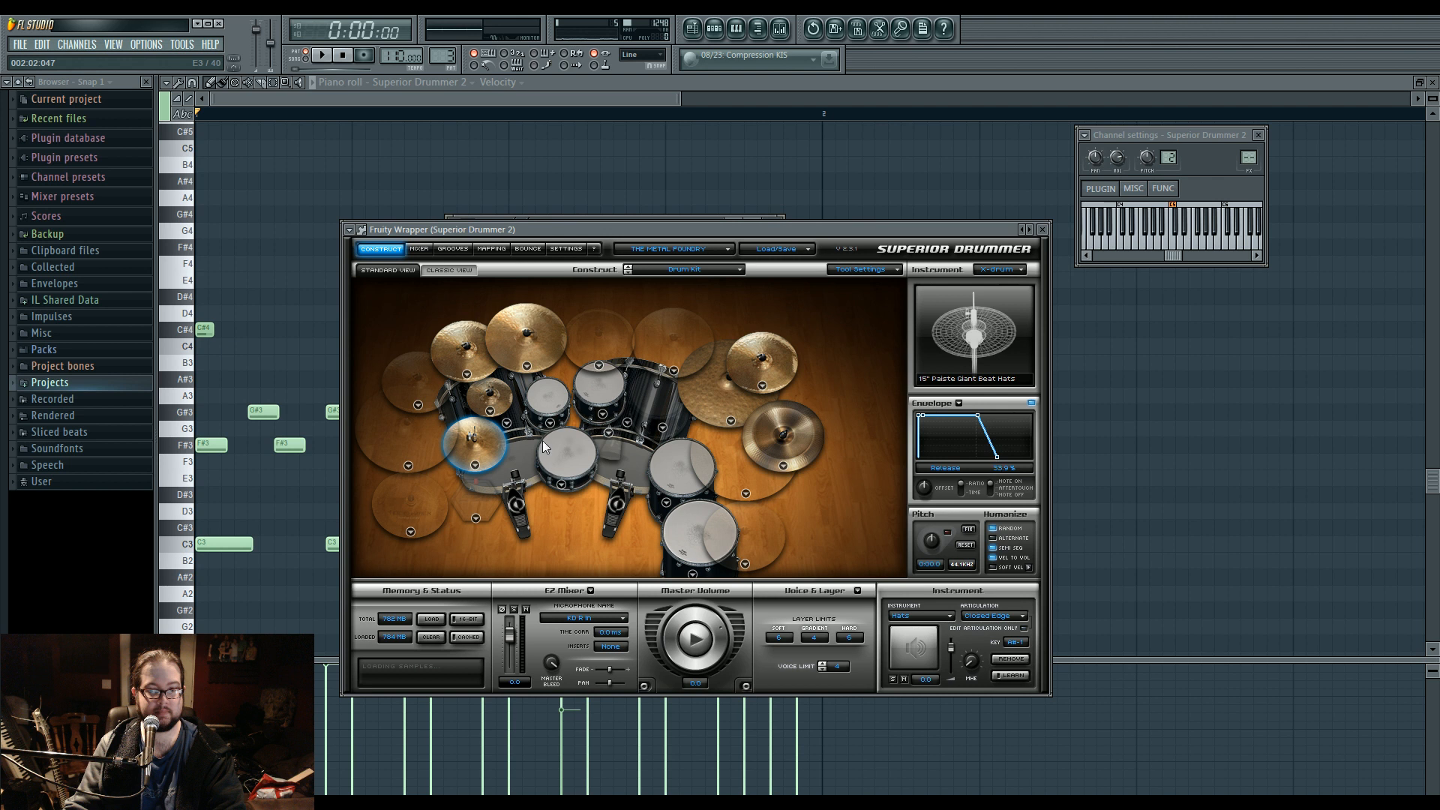
# Set Kick 2 to None and change Kick 1 to the 14x26" Ludwig Silversparkle.
pyautogui.click(611, 432)
pyautogui.click(505, 425)
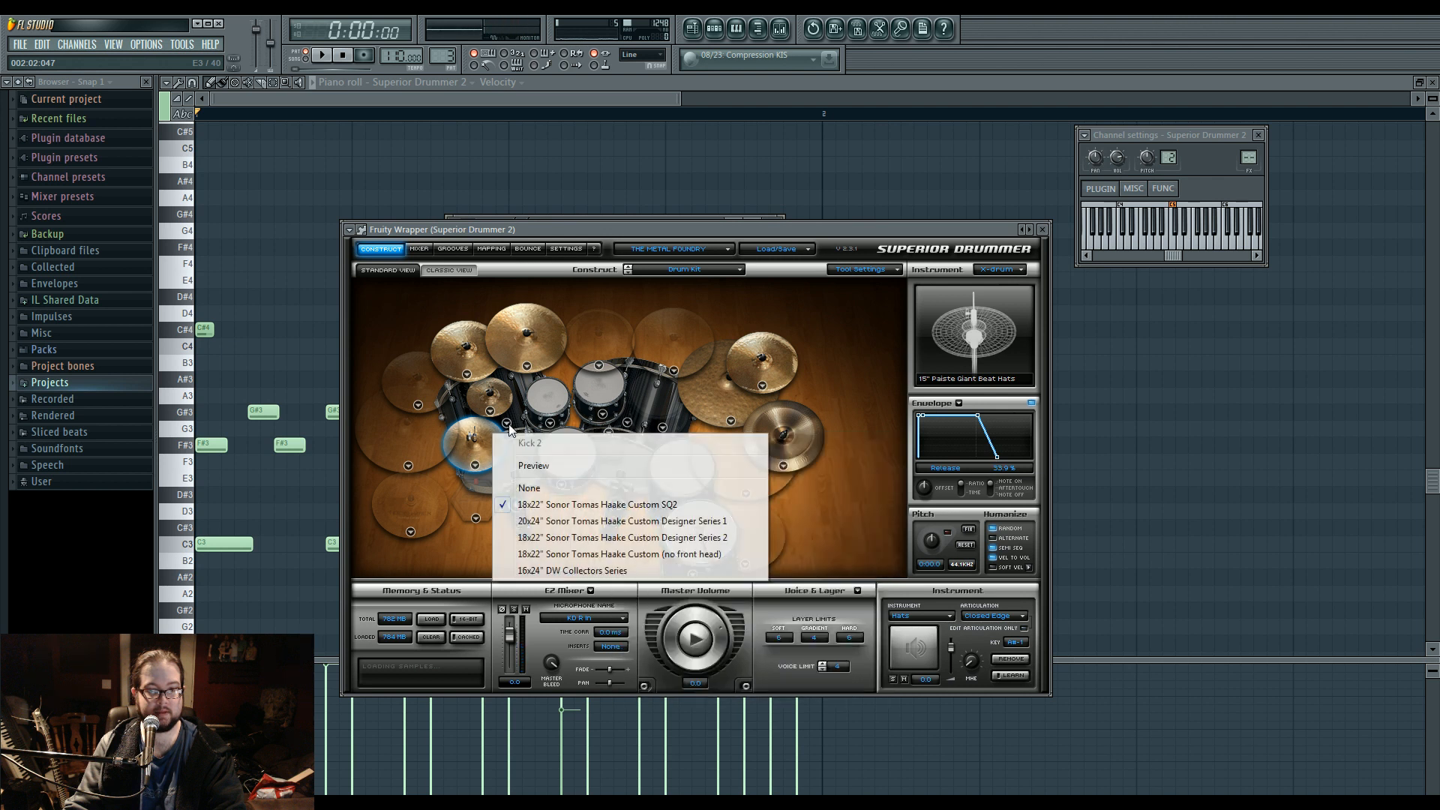
pyautogui.click(540, 486)
pyautogui.click(627, 424)
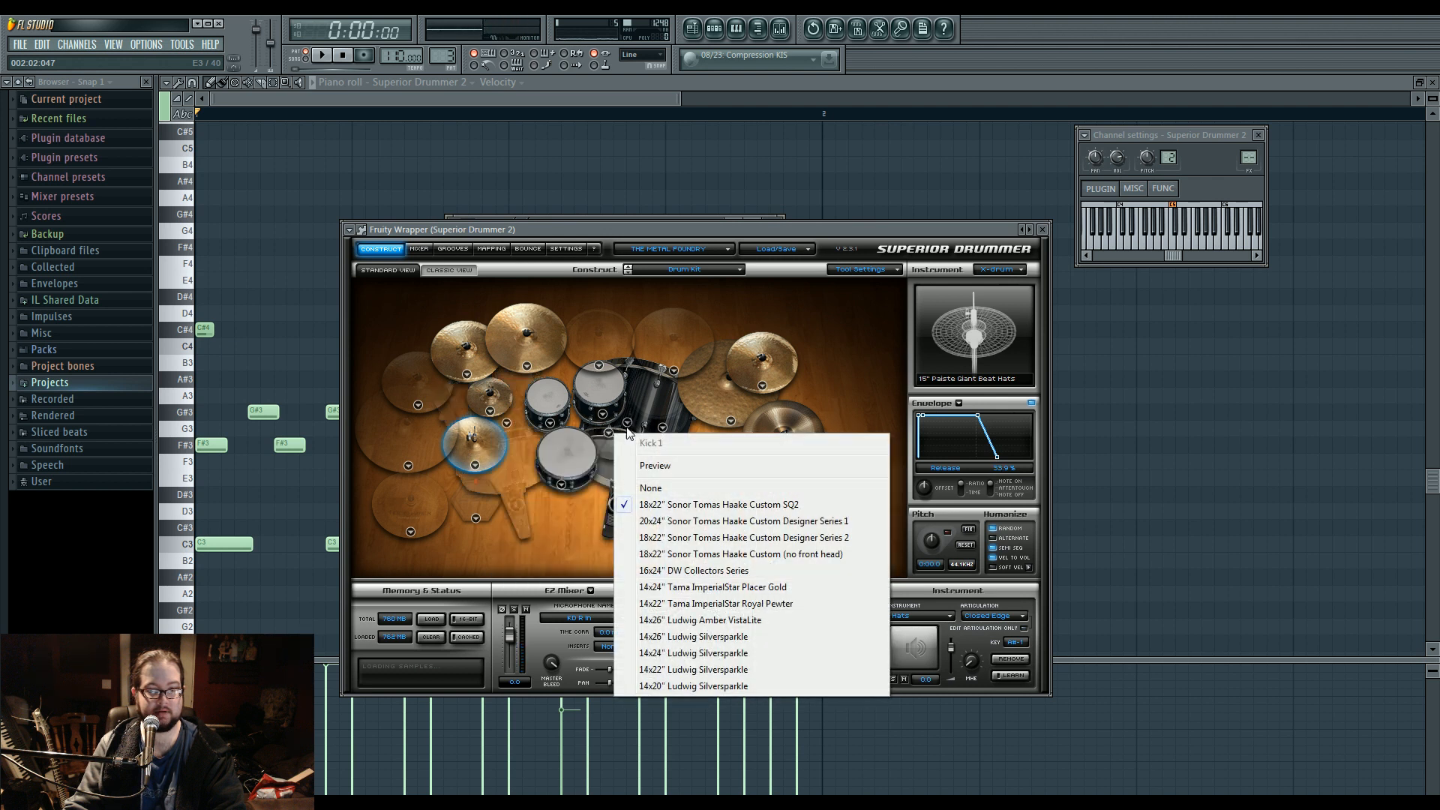
pyautogui.click(713, 638)
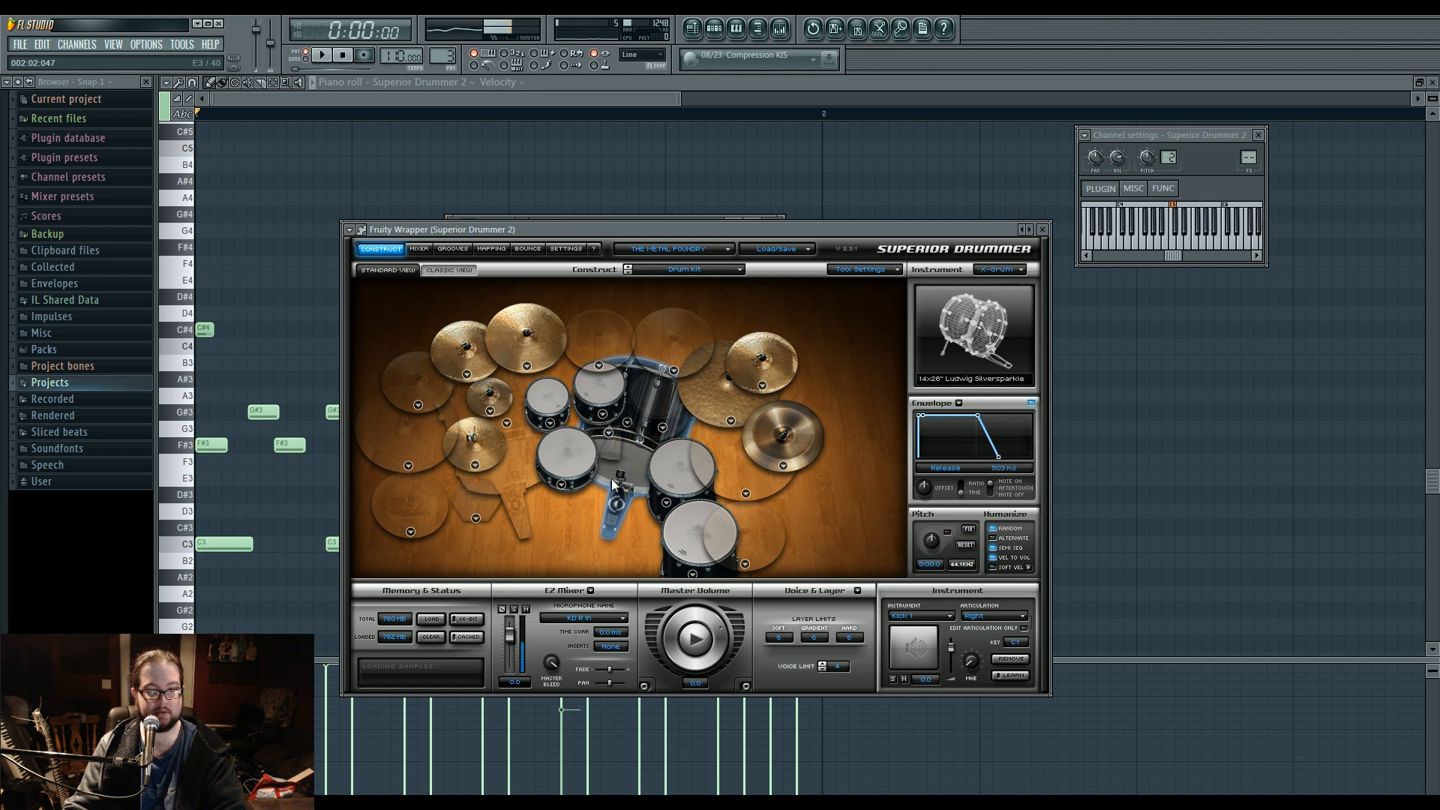
# Route the Superior Drummer channel to mixer insert 20 and open the drummer's internal mixer.
pyautogui.moveTo(1248, 158); pyautogui.dragTo(1248, 120)
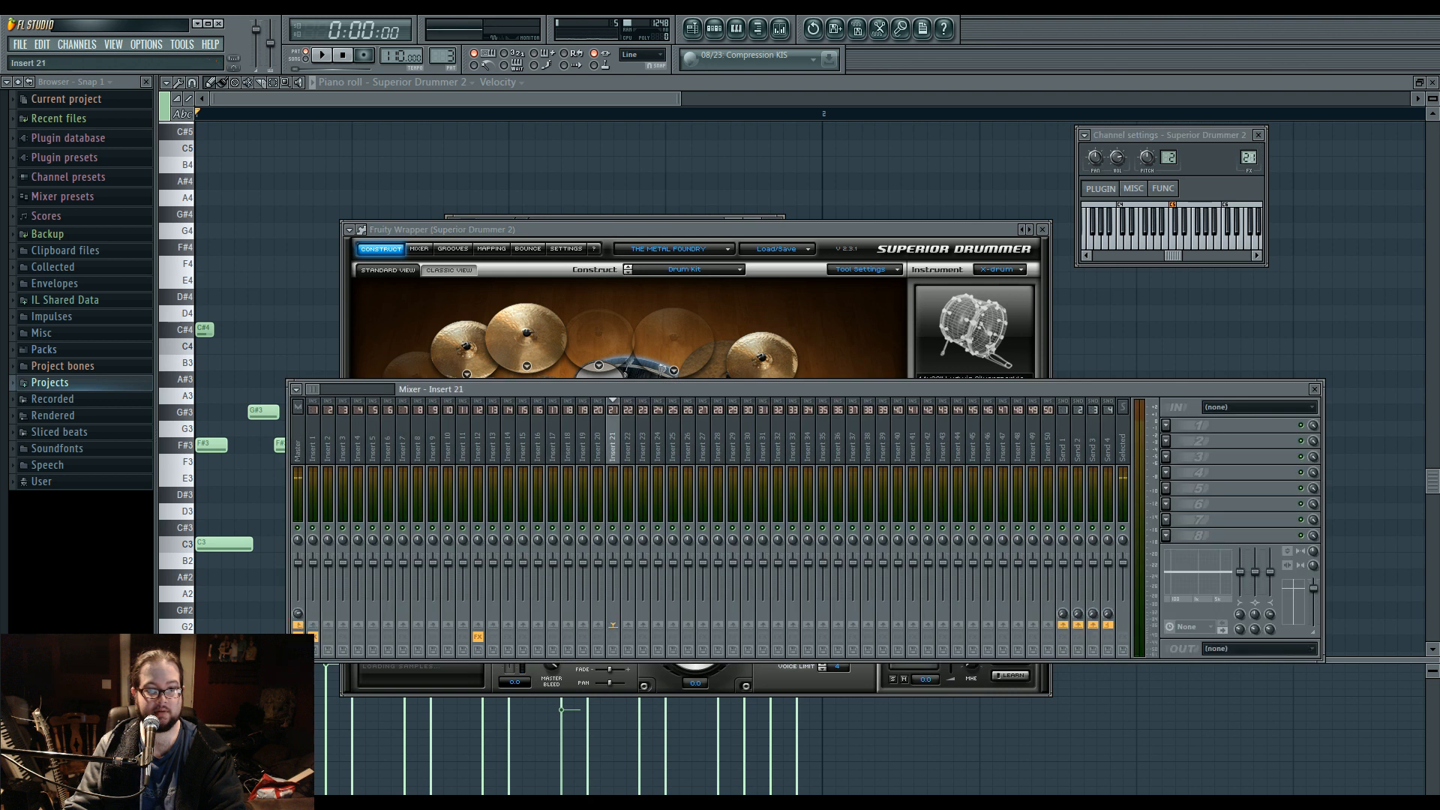
pyautogui.click(419, 249)
pyautogui.click(418, 249)
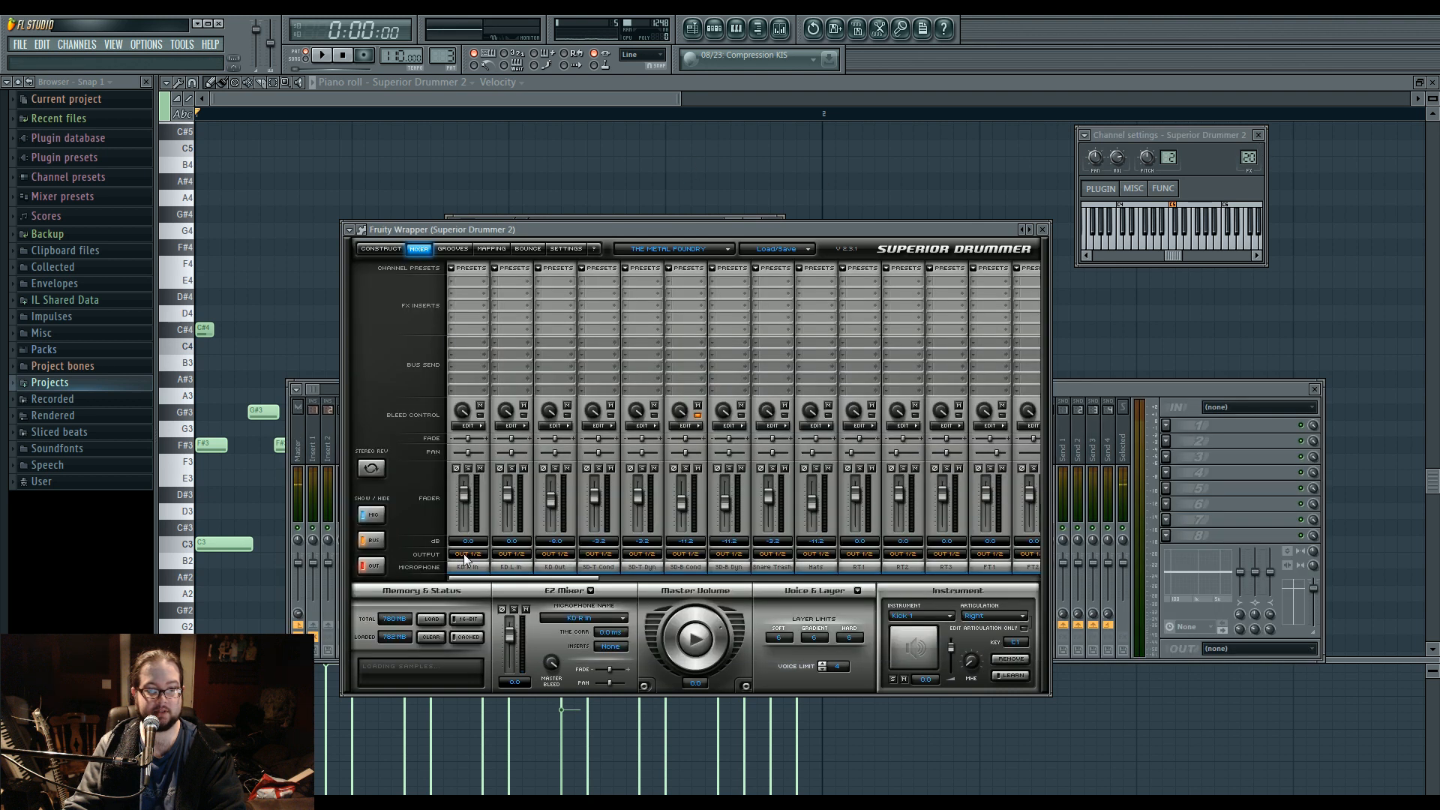
# Send the drum microphones to separate mixer tracks, check the plugin's output connections, and play the pattern.
pyautogui.click(476, 555)
pyautogui.click(361, 229)
pyautogui.click(409, 253)
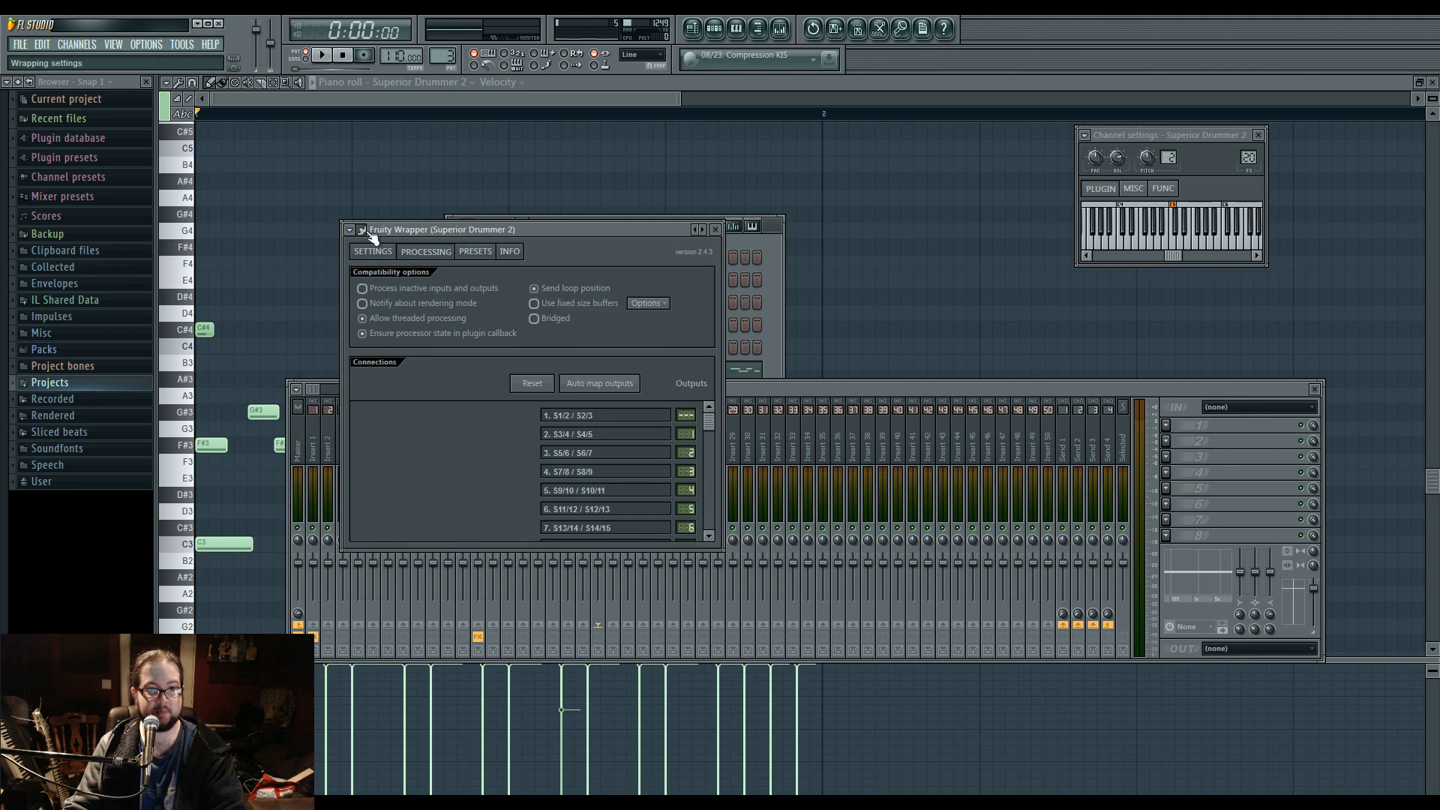
pyautogui.click(362, 231)
pyautogui.click(1074, 390)
pyautogui.press('space')
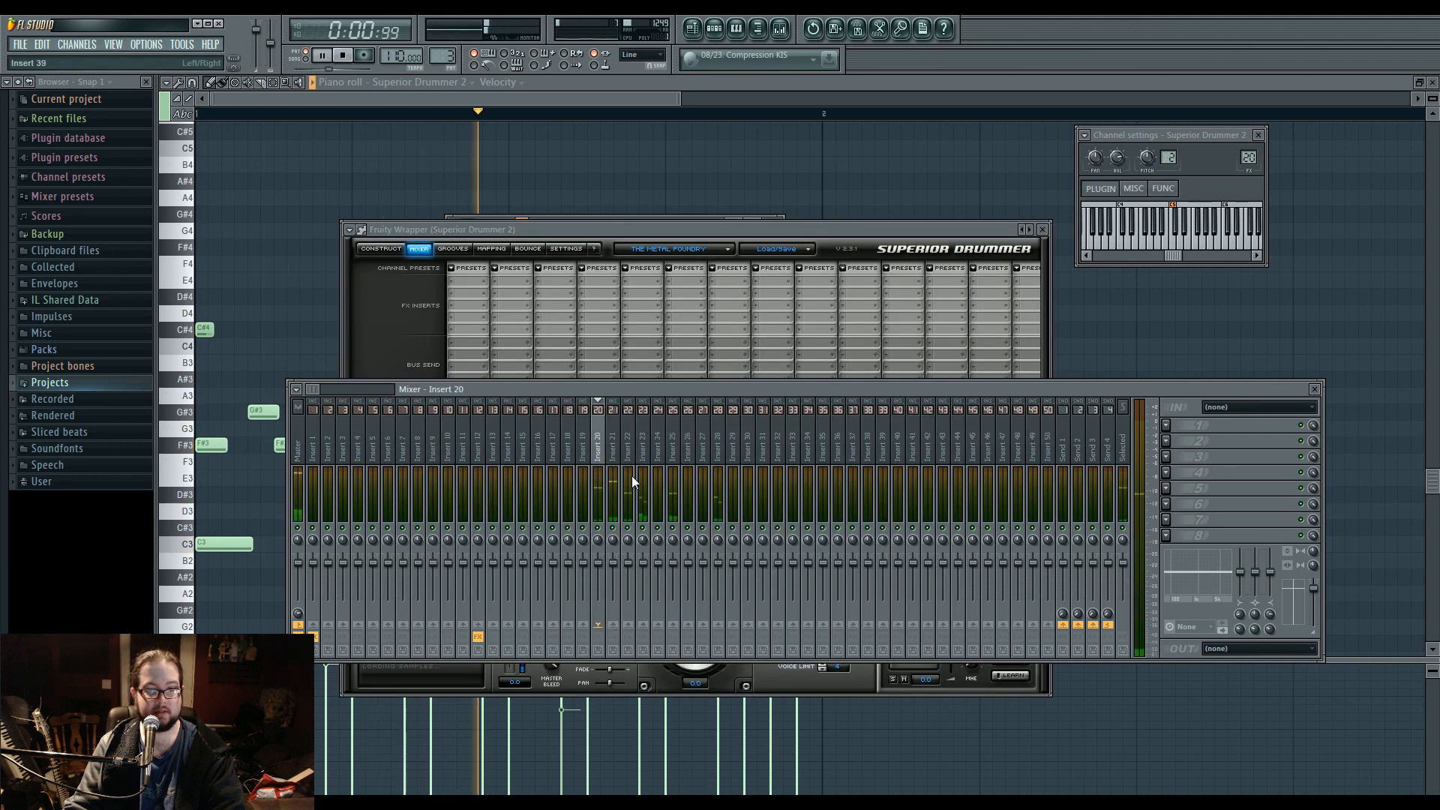
# Return to the drum pattern's notes and add a short C3 kick note just before the second half of the fourth beat's end.
pyautogui.rightClick(336, 248)
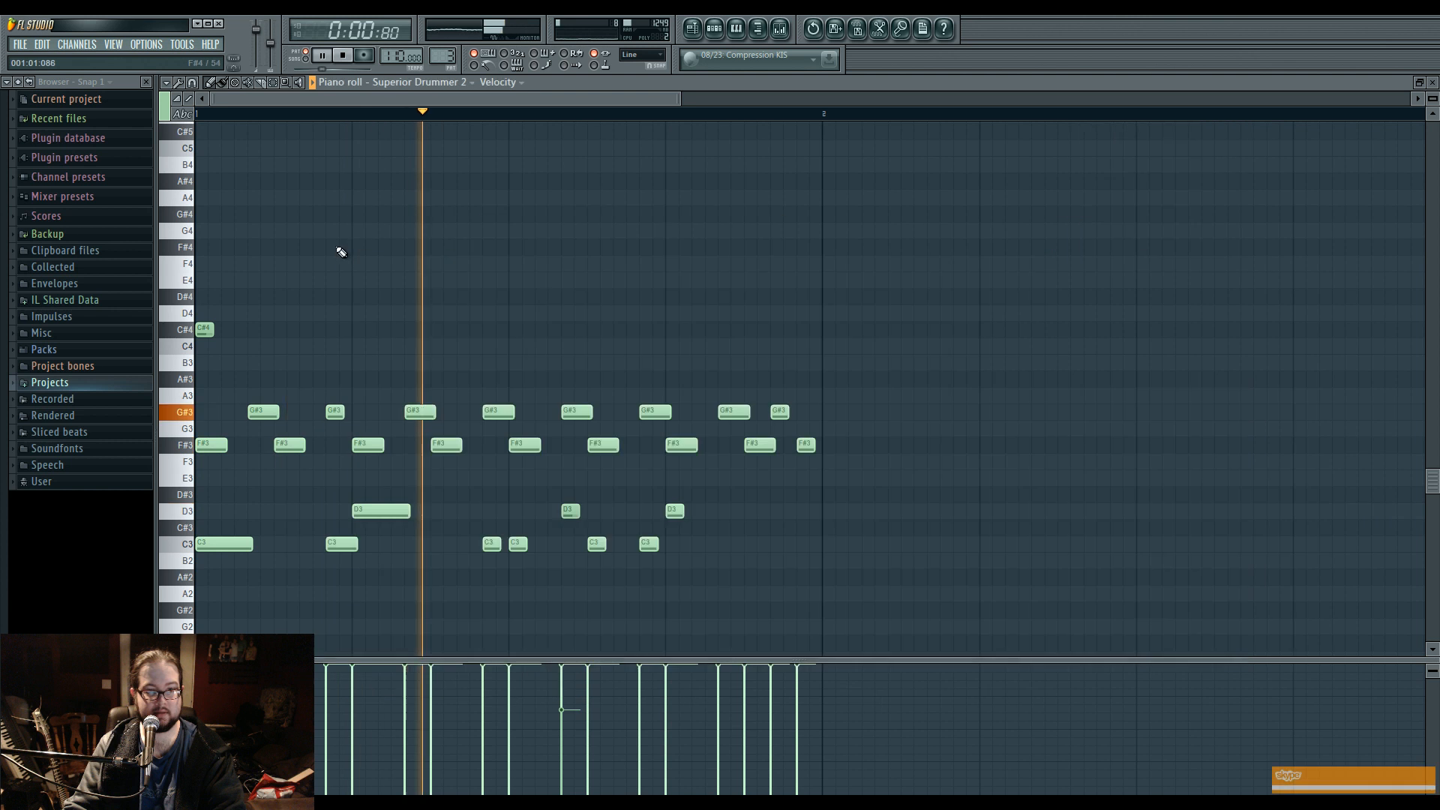
pyautogui.click(736, 545)
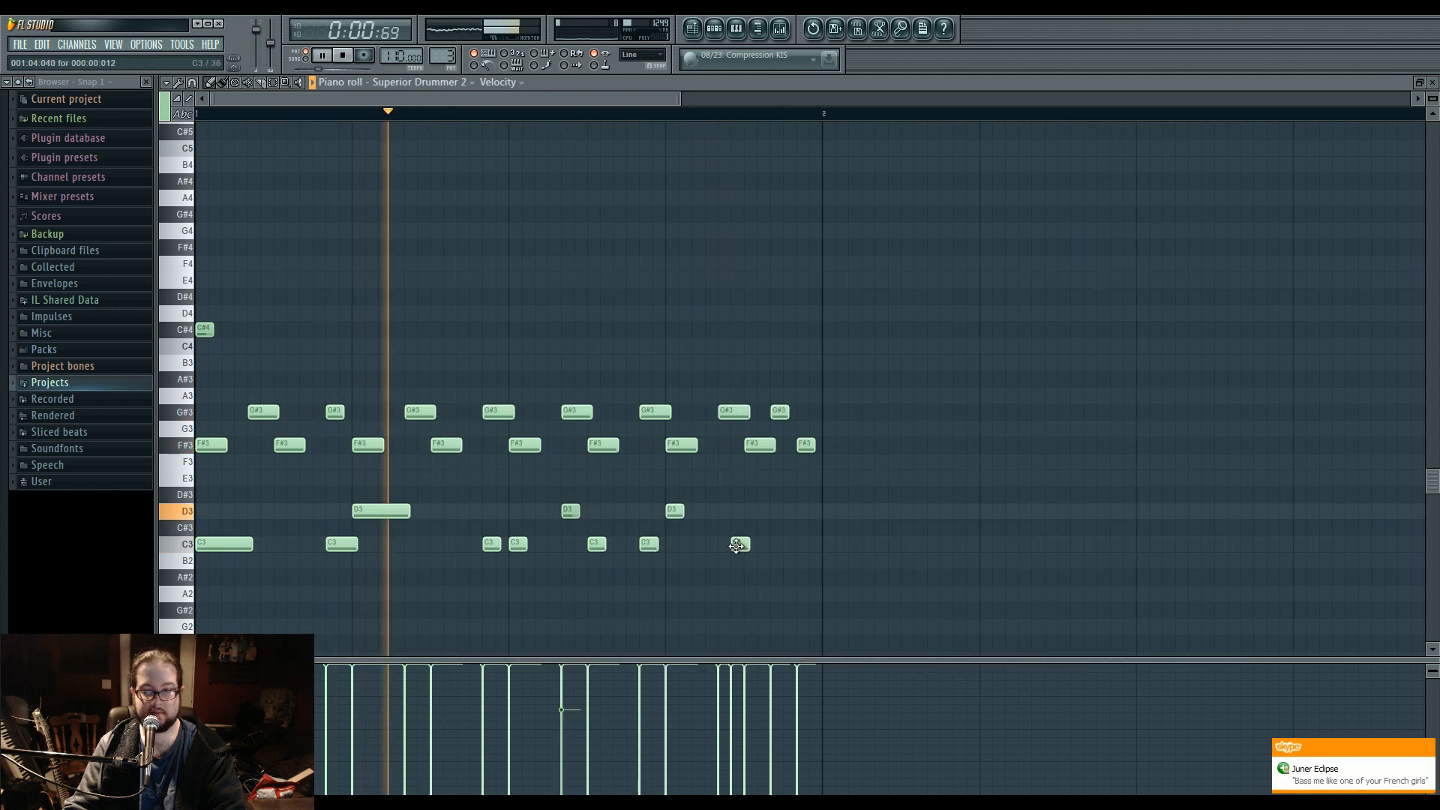
pyautogui.rightClick(745, 550)
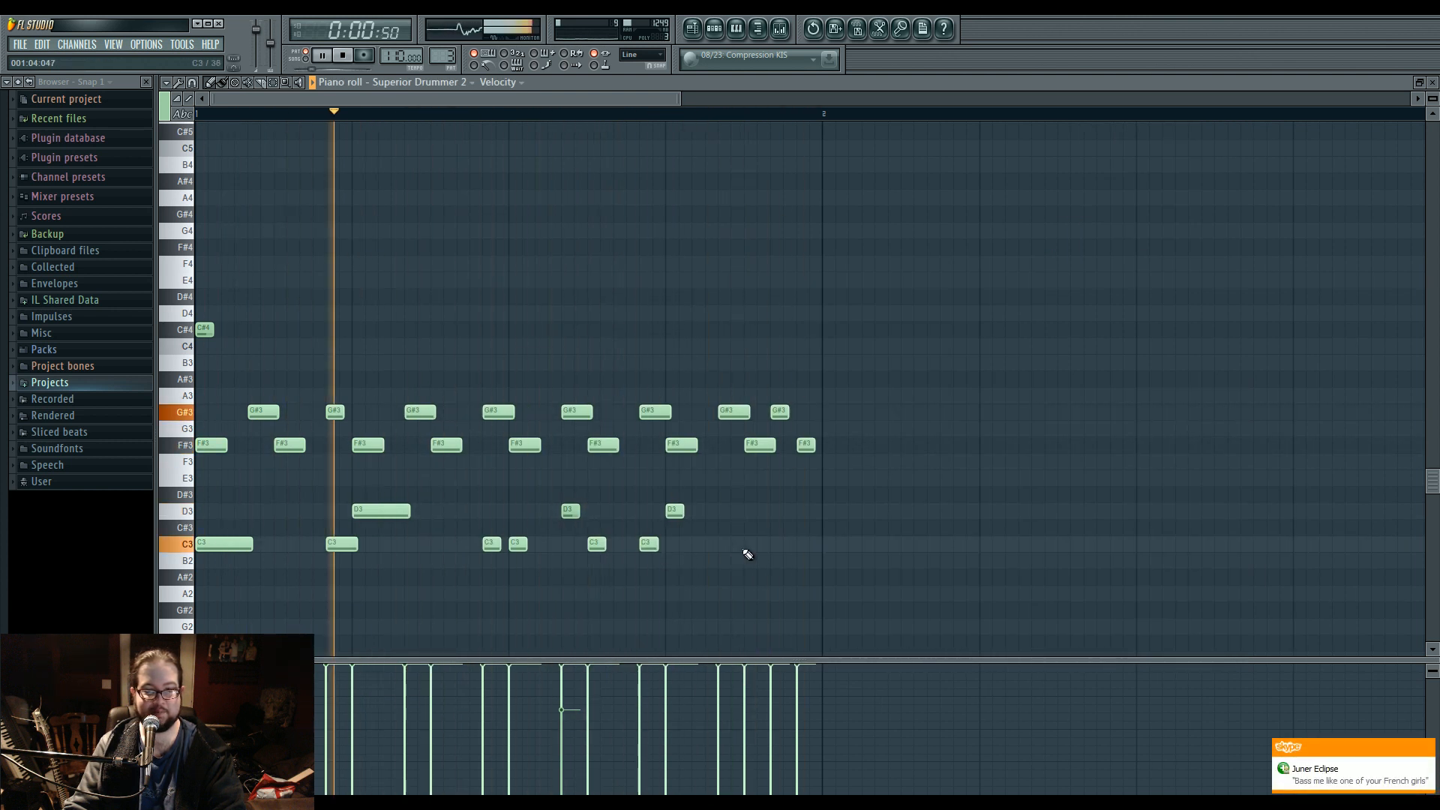
pyautogui.click(750, 545)
# Reopen Superior Drummer from its channel, show its Construct view, and stop playback.
pyautogui.click(715, 29)
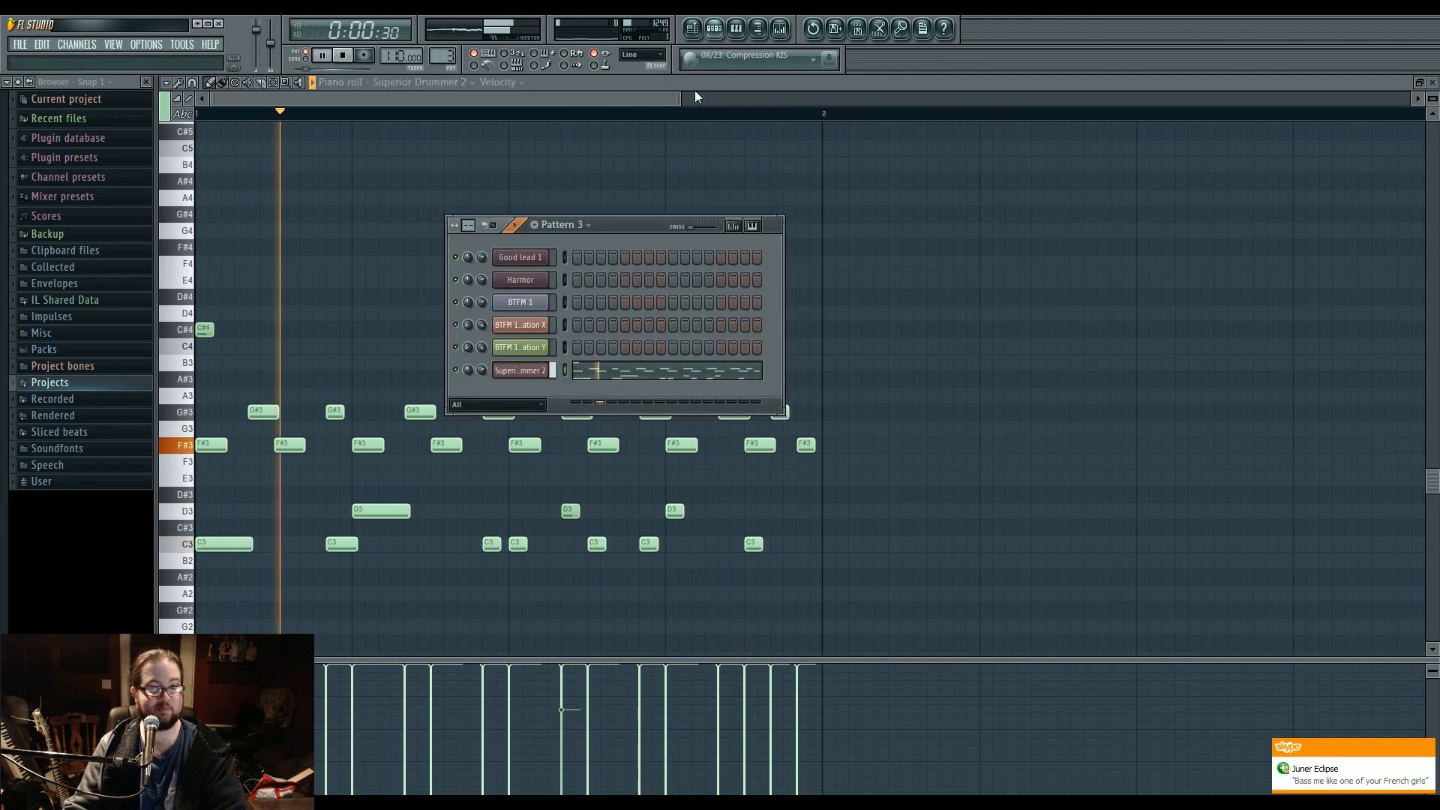
pyautogui.click(537, 369)
pyautogui.click(382, 250)
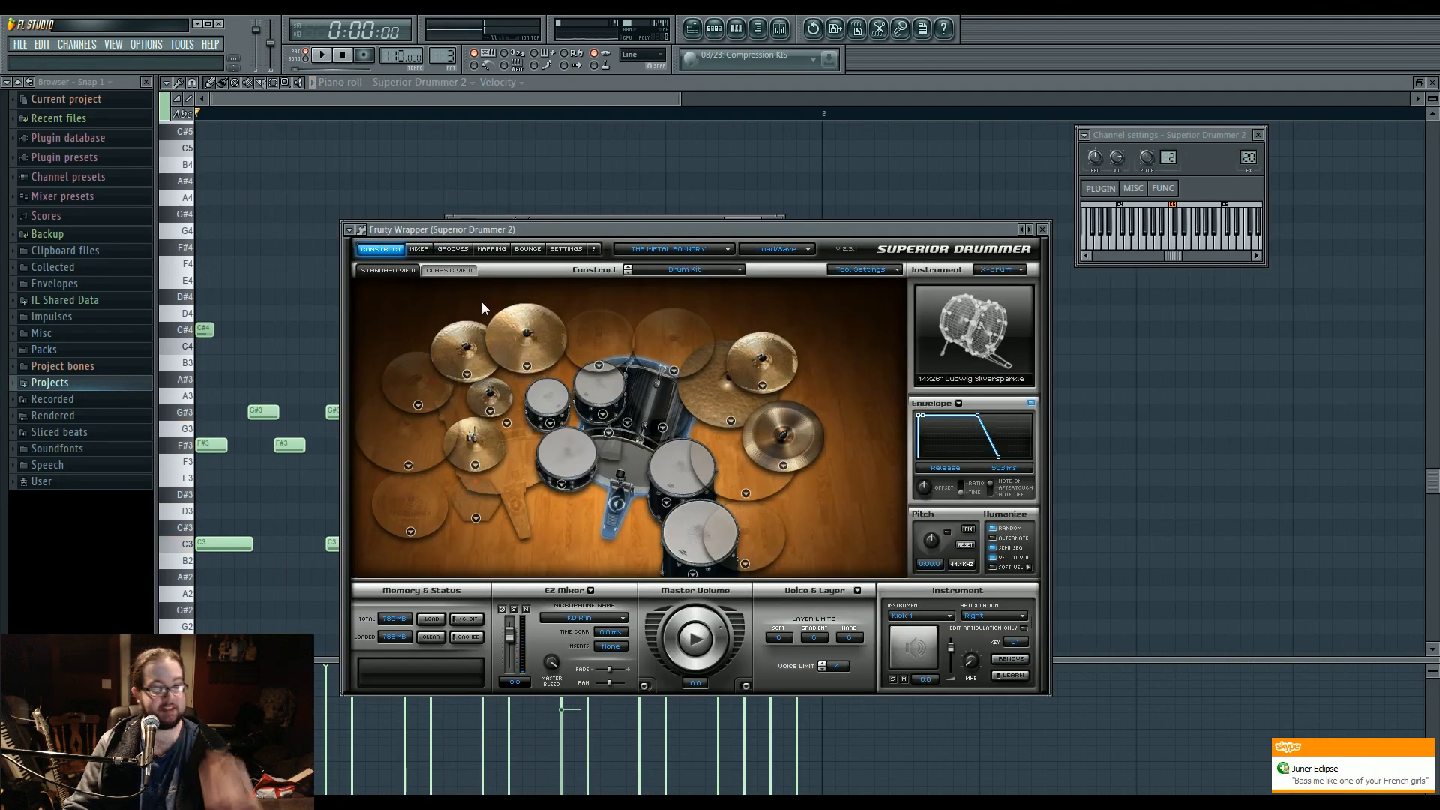
# Play the pattern, add Fruity Parametric EQ 2 to mixer insert 20, and boost one of its bands in the high frequencies.
pyautogui.doubleClick(1250, 158)
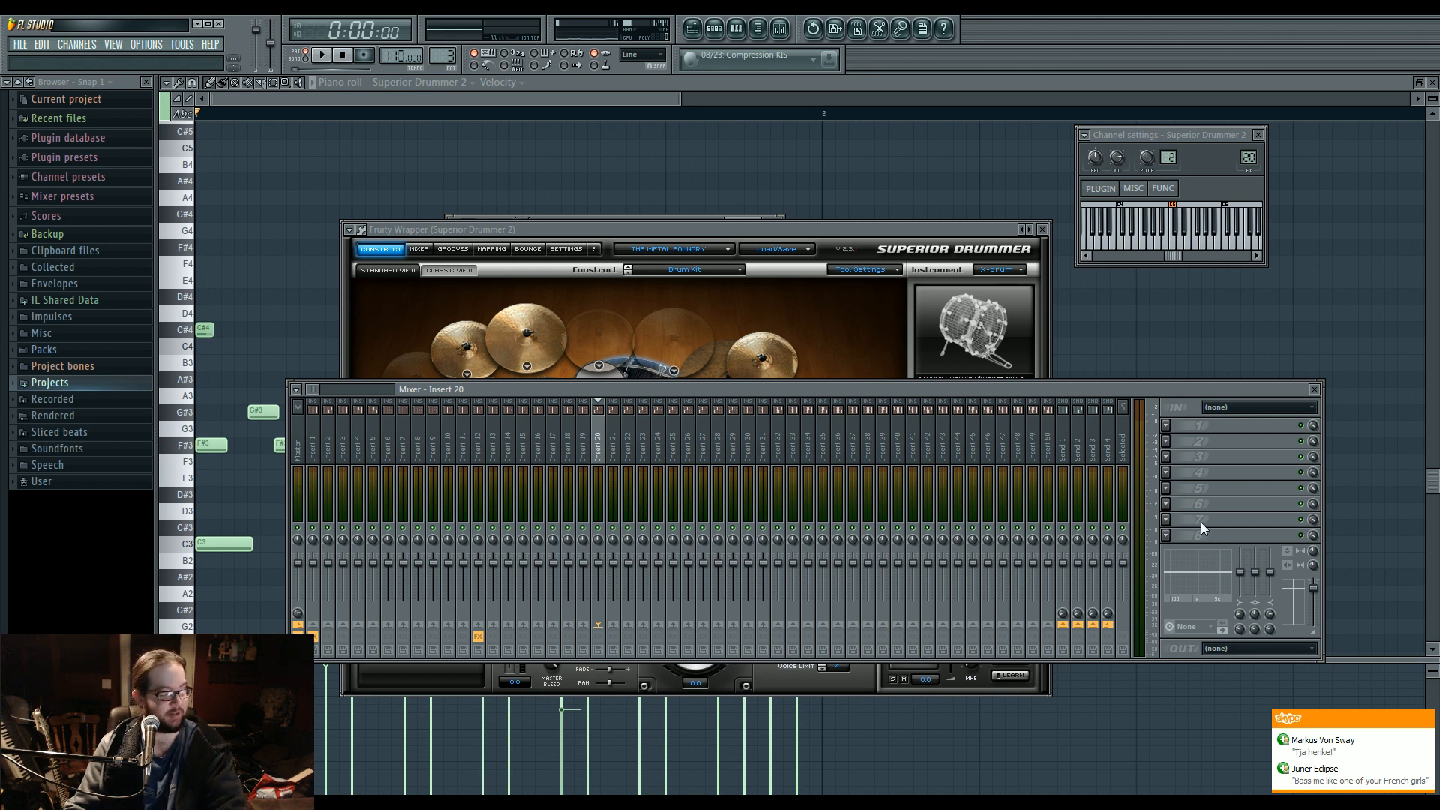
pyautogui.press('space')
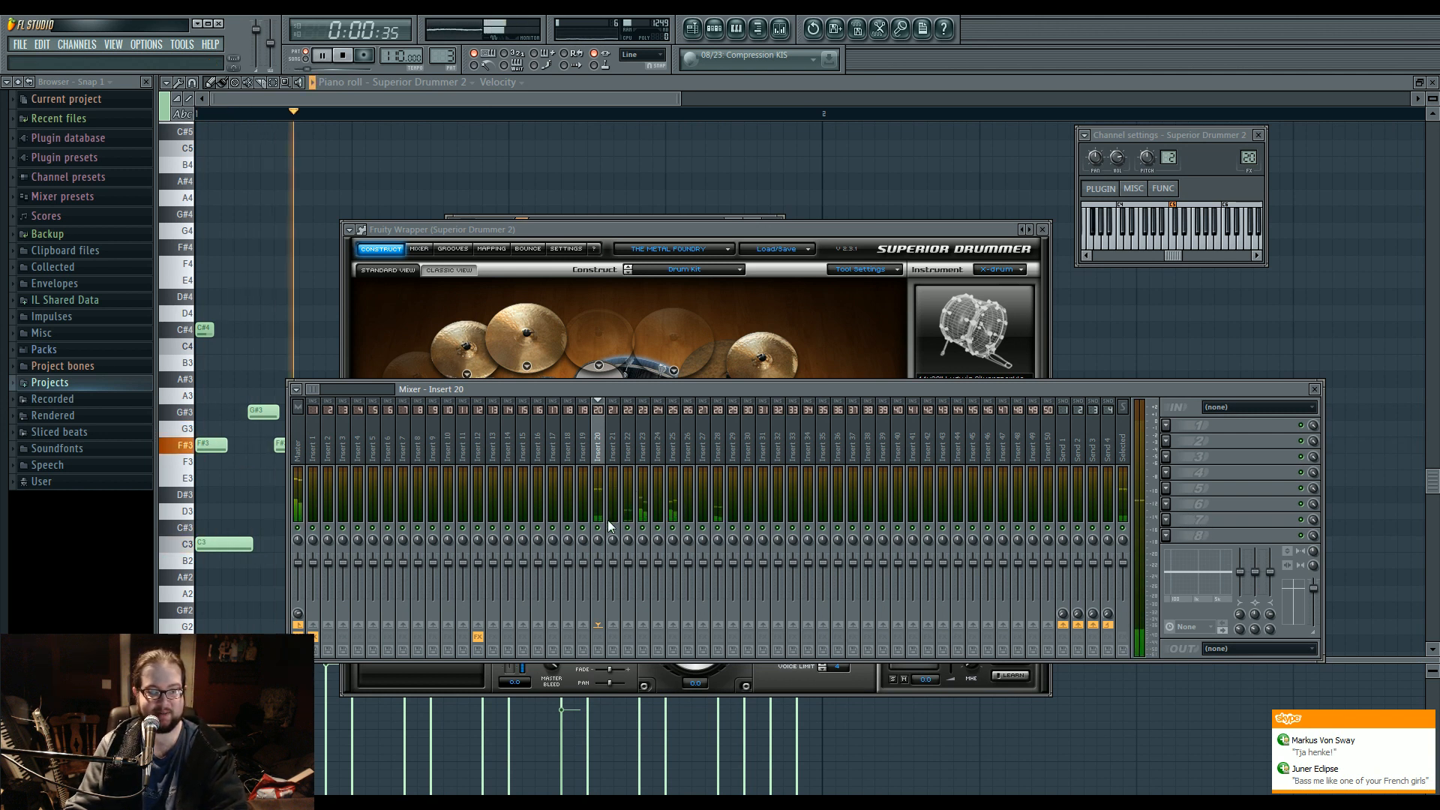
pyautogui.click(1167, 426)
pyautogui.click(1292, 435)
pyautogui.moveTo(309, 302); pyautogui.dragTo(460, 255)
# Add Fruity Parametric EQ 2 to insert 21, boosting bands 3 and 6 while cutting band 4 and slightly lowering low-shelf band 1.
pyautogui.click(616, 454)
pyautogui.click(1167, 432)
pyautogui.click(1290, 441)
pyautogui.moveTo(310, 303); pyautogui.dragTo(339, 330)
pyautogui.moveTo(302, 267); pyautogui.dragTo(301, 255)
pyautogui.moveTo(409, 300); pyautogui.dragTo(465, 266)
pyautogui.moveTo(377, 300); pyautogui.dragTo(382, 306)
pyautogui.moveTo(465, 266); pyautogui.dragTo(461, 261)
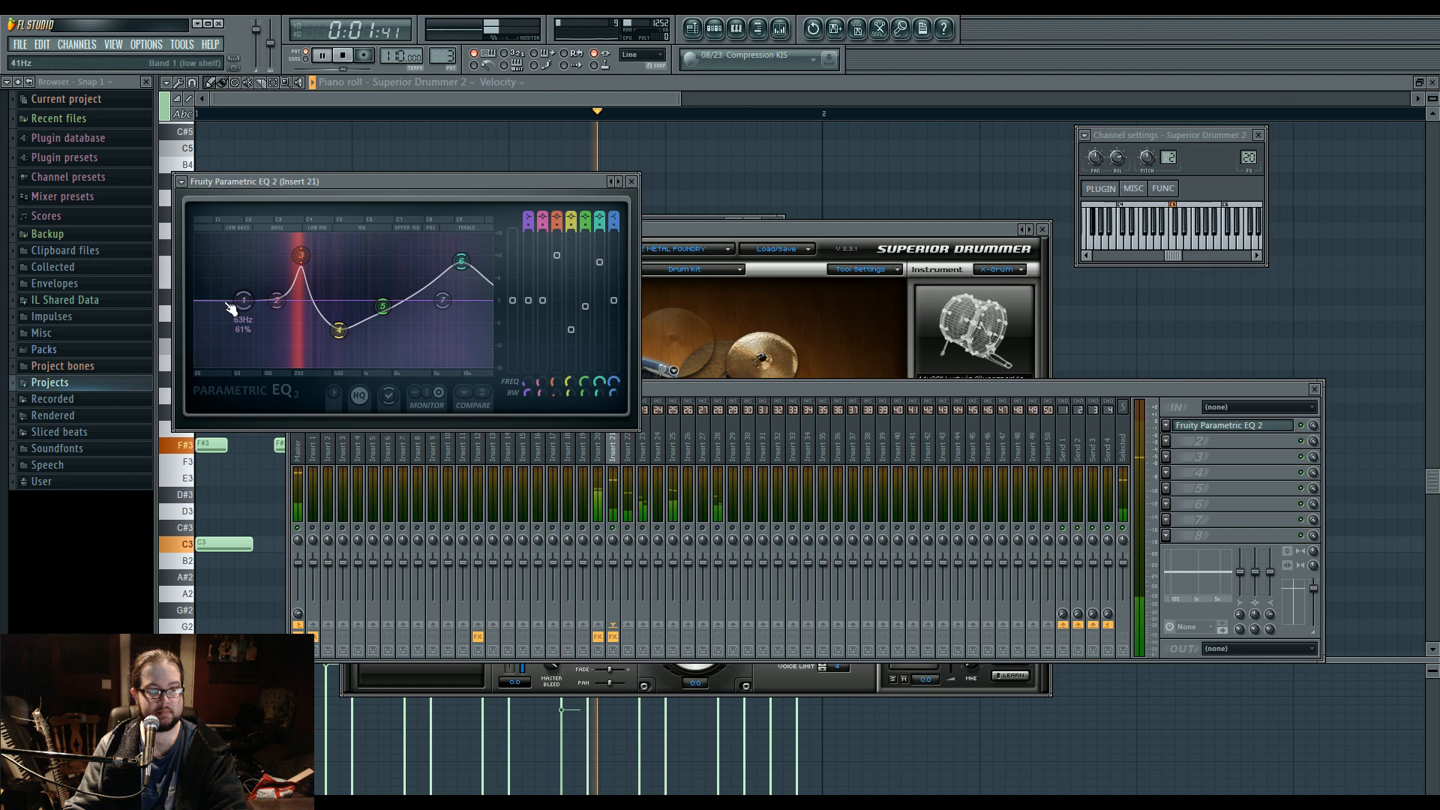
pyautogui.moveTo(230, 307); pyautogui.dragTo(246, 318)
# Lower the volume faders of mixer inserts 22 and 28.
pyautogui.click(636, 572)
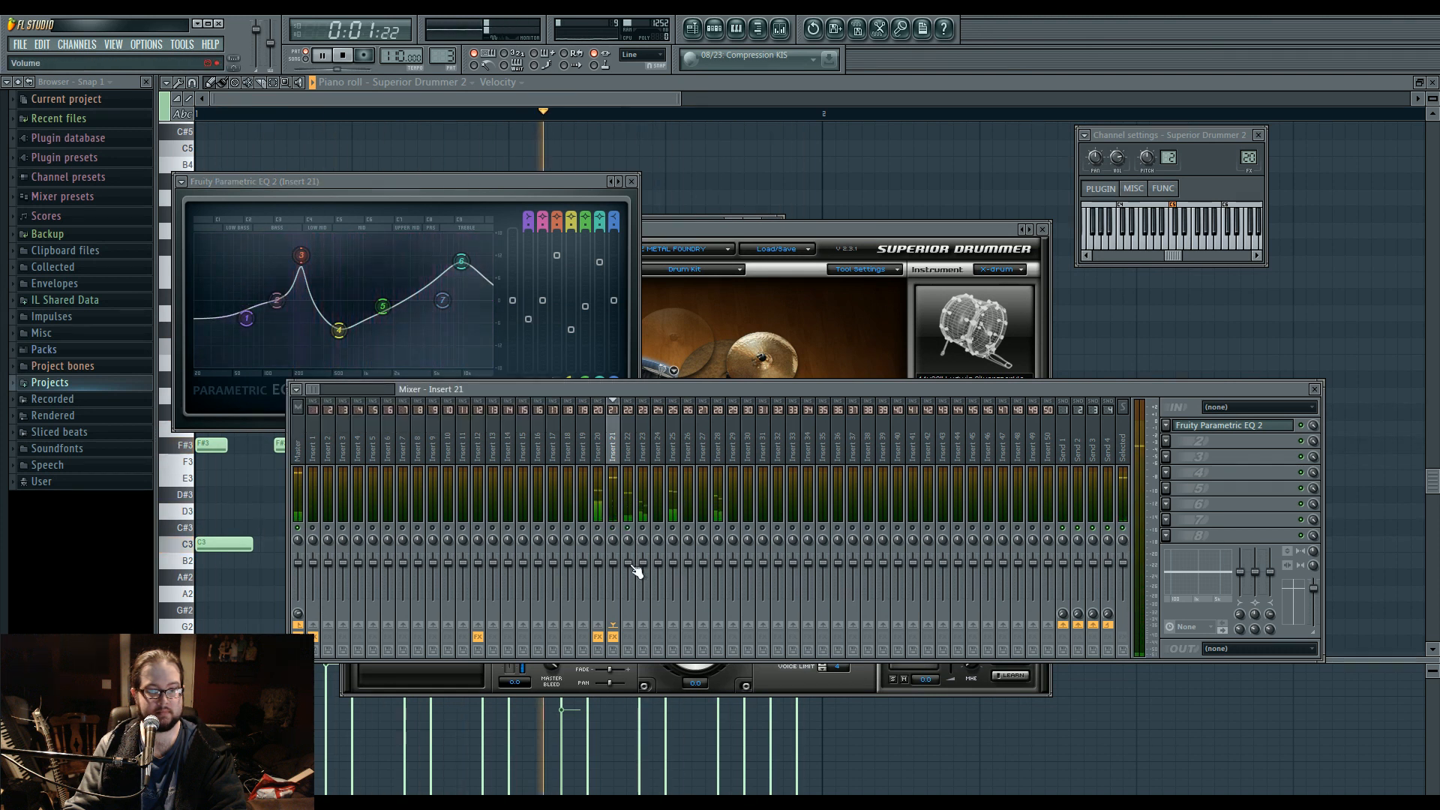
pyautogui.moveTo(630, 564); pyautogui.dragTo(630, 577)
pyautogui.click(643, 541)
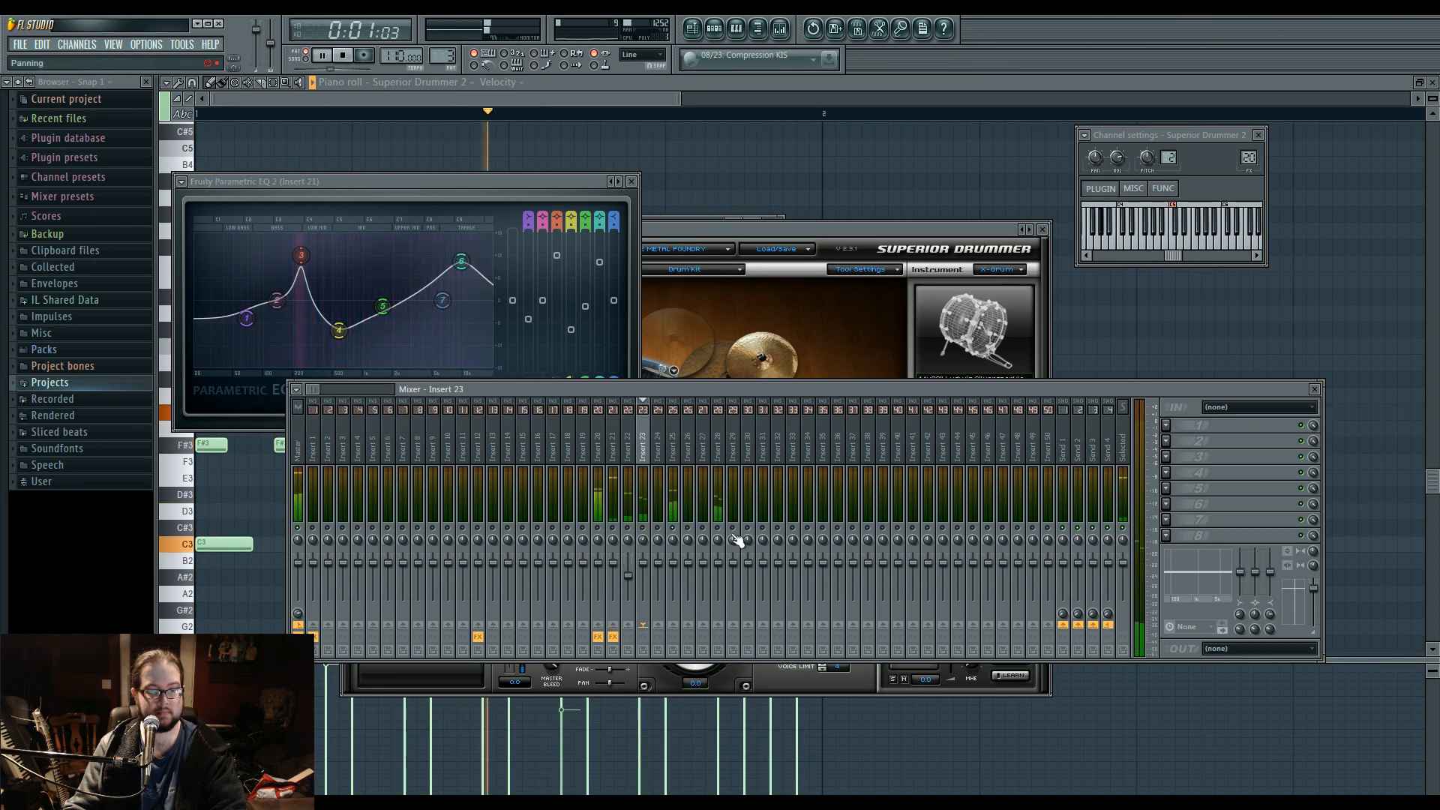
pyautogui.moveTo(718, 563); pyautogui.dragTo(718, 577)
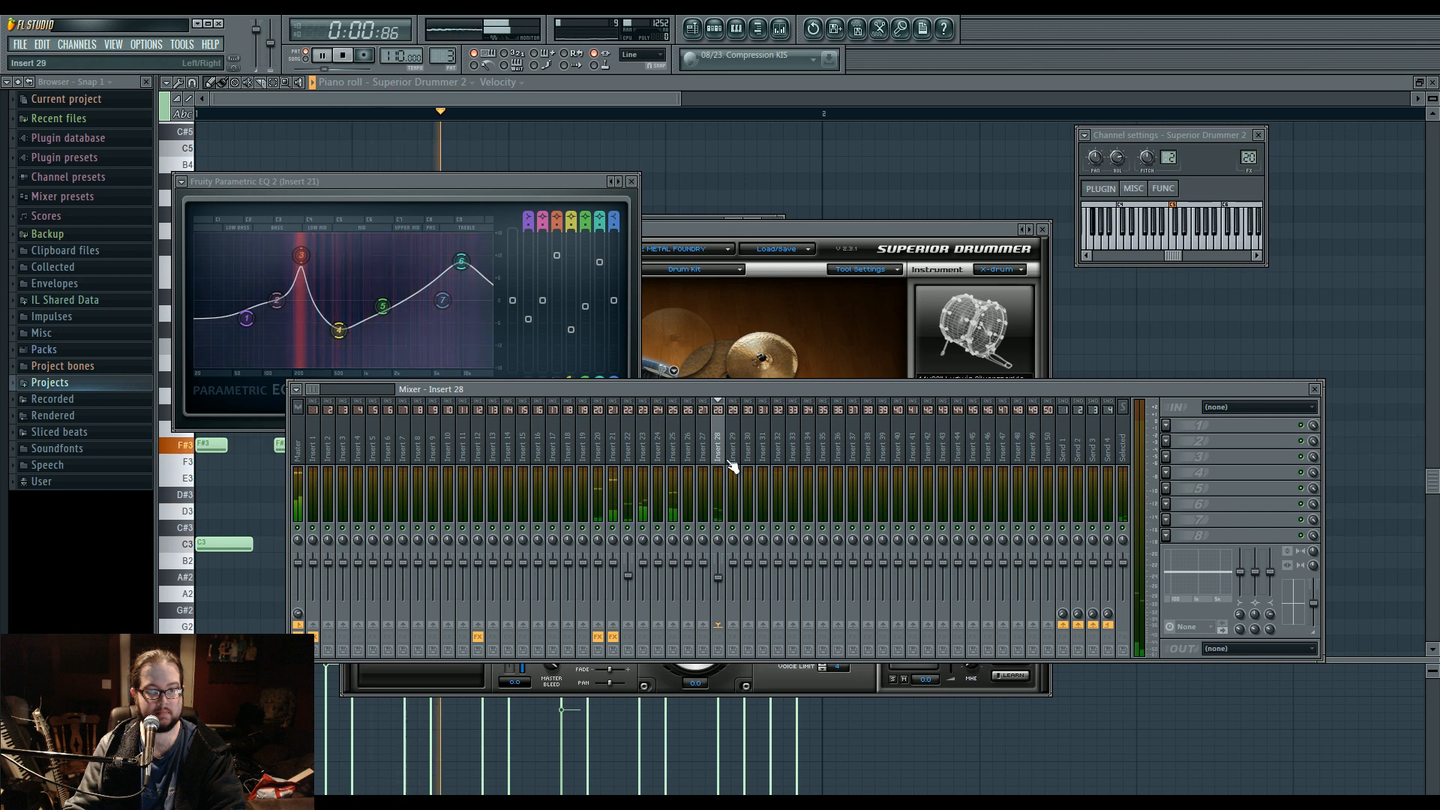
# Route the drum tracks from mixer insert 27 down to insert 21 only to insert 19.
pyautogui.click(703, 458)
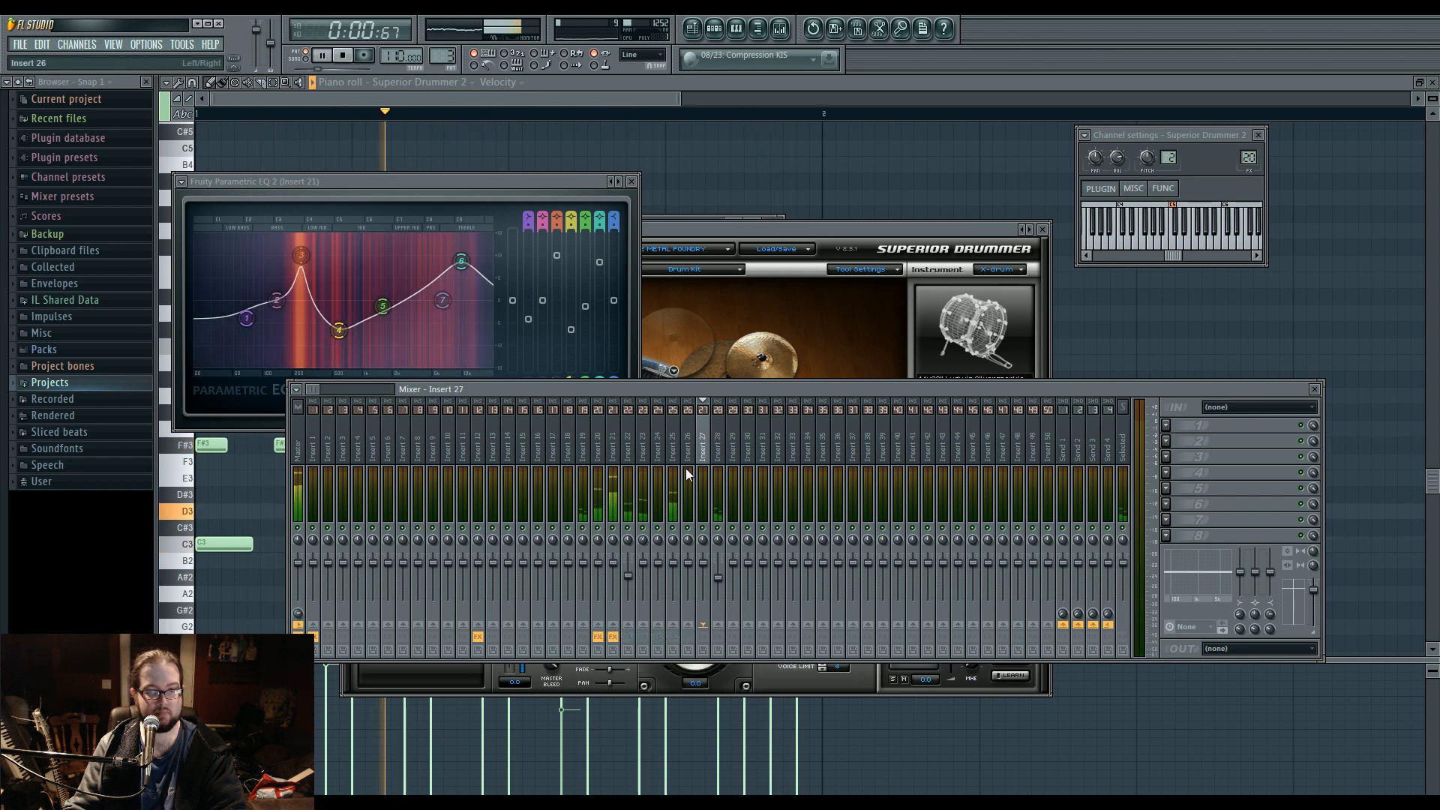
pyautogui.click(688, 454)
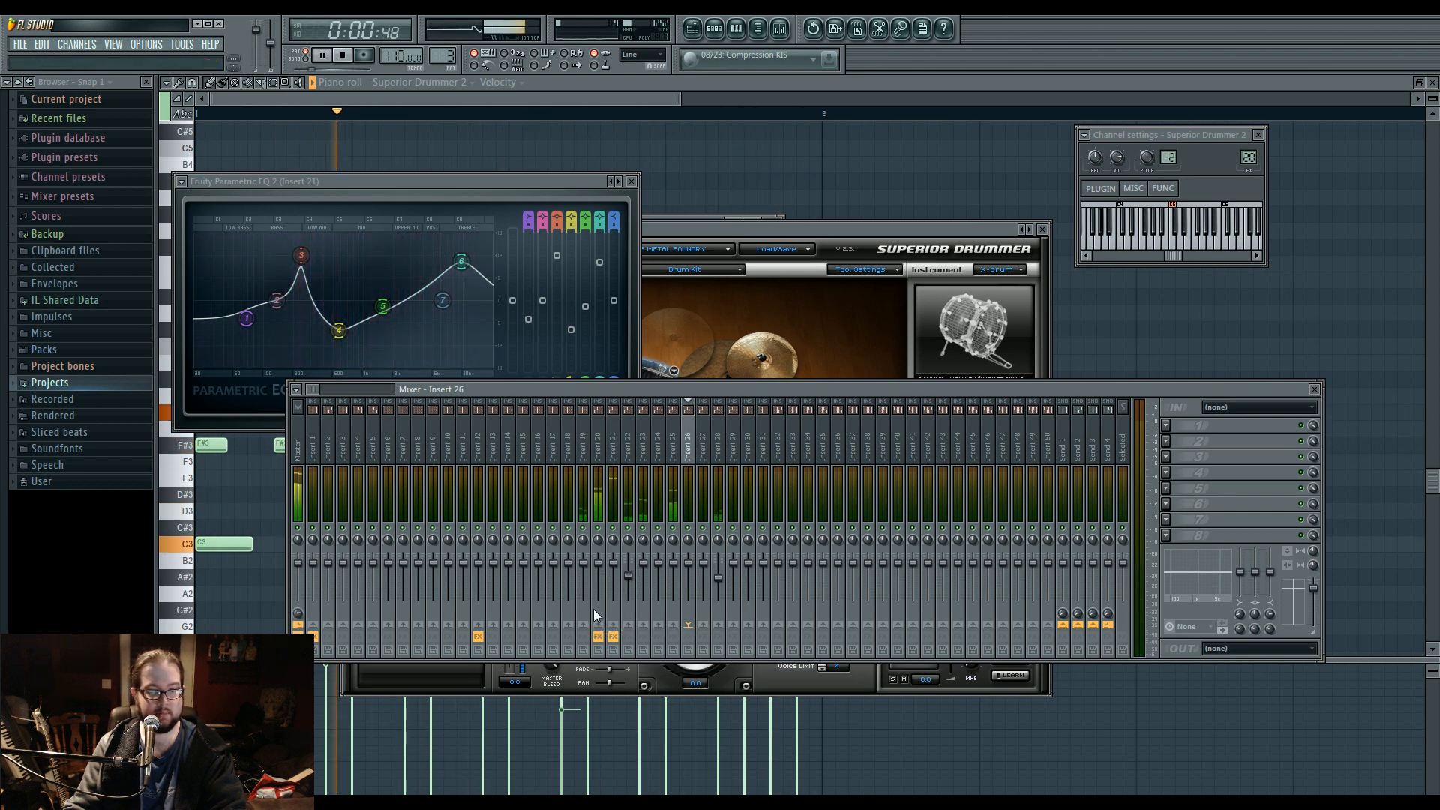
pyautogui.click(675, 453)
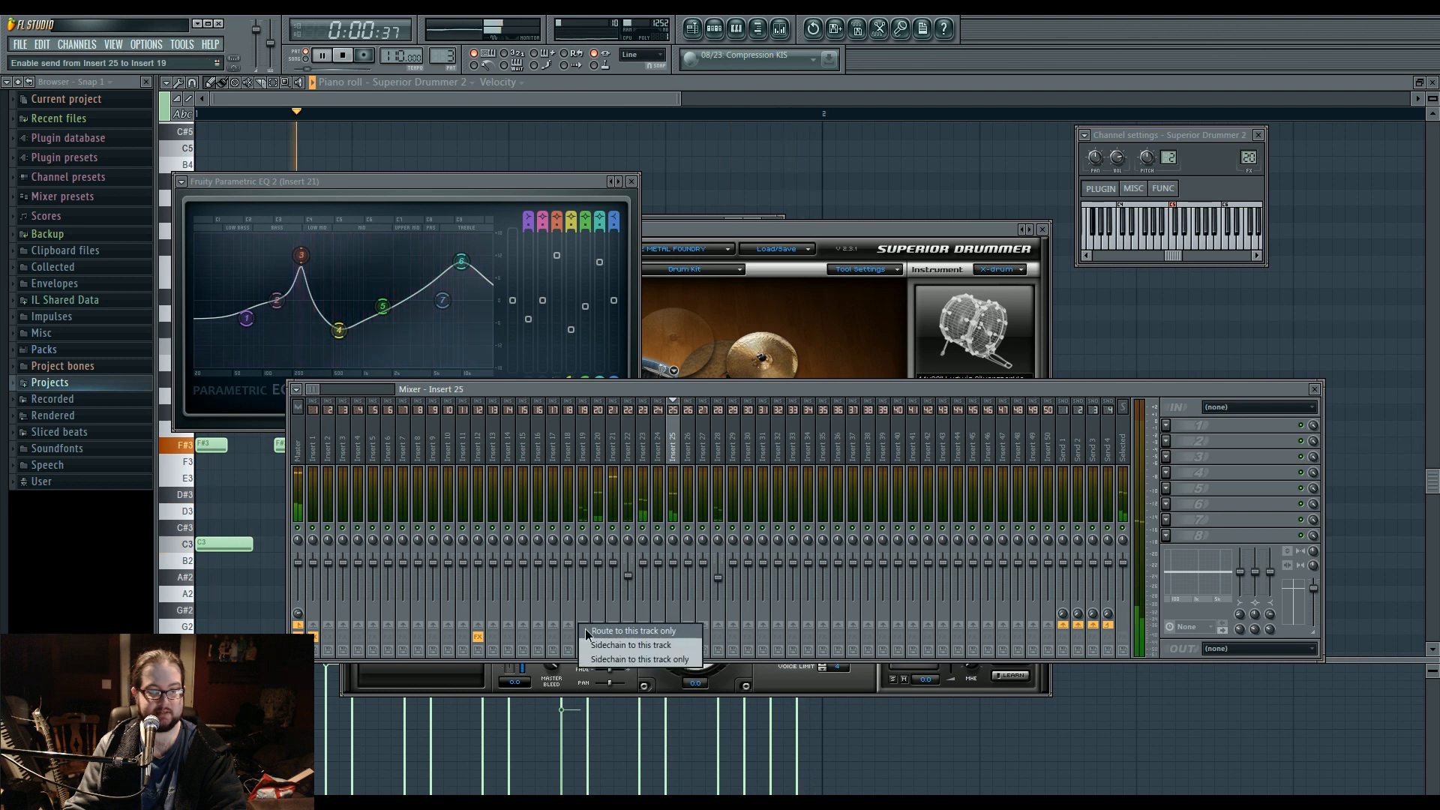
pyautogui.click(659, 453)
pyautogui.rightClick(584, 624)
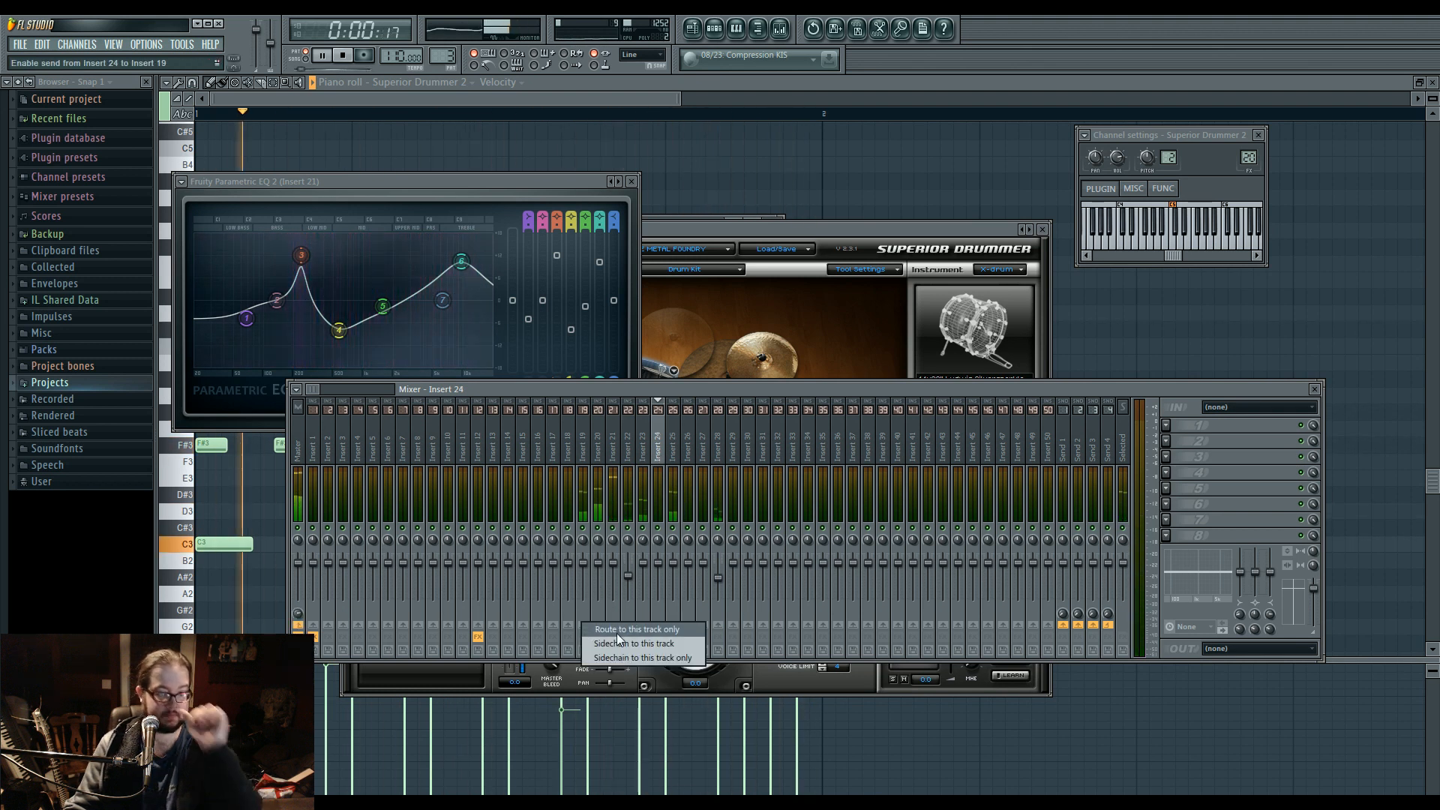
pyautogui.click(608, 631)
pyautogui.click(645, 455)
pyautogui.rightClick(585, 623)
pyautogui.click(594, 629)
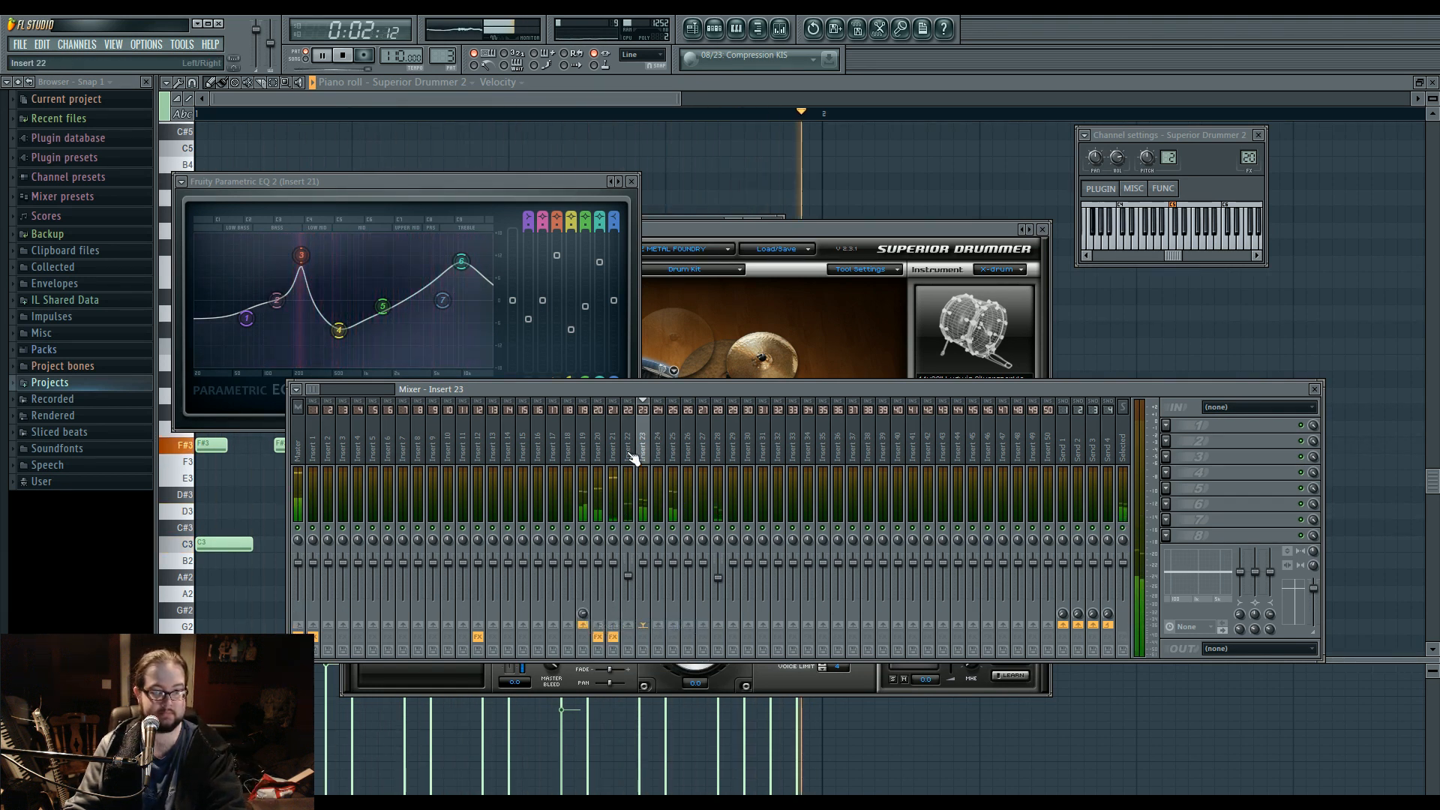
pyautogui.click(632, 456)
pyautogui.click(589, 624)
pyautogui.click(611, 443)
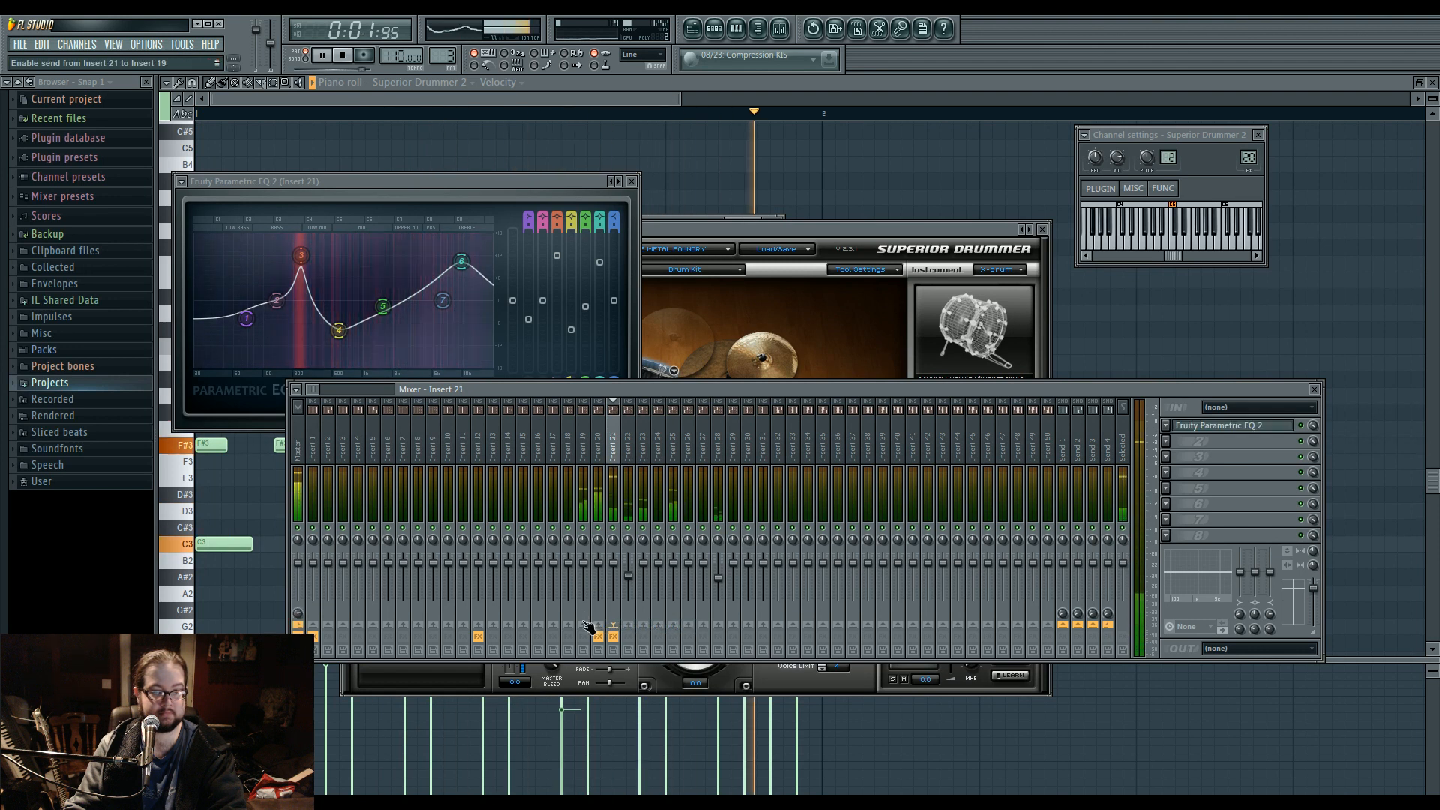
# Add Maximus to mixer insert 19 and load a different preset in it.
pyautogui.click(583, 451)
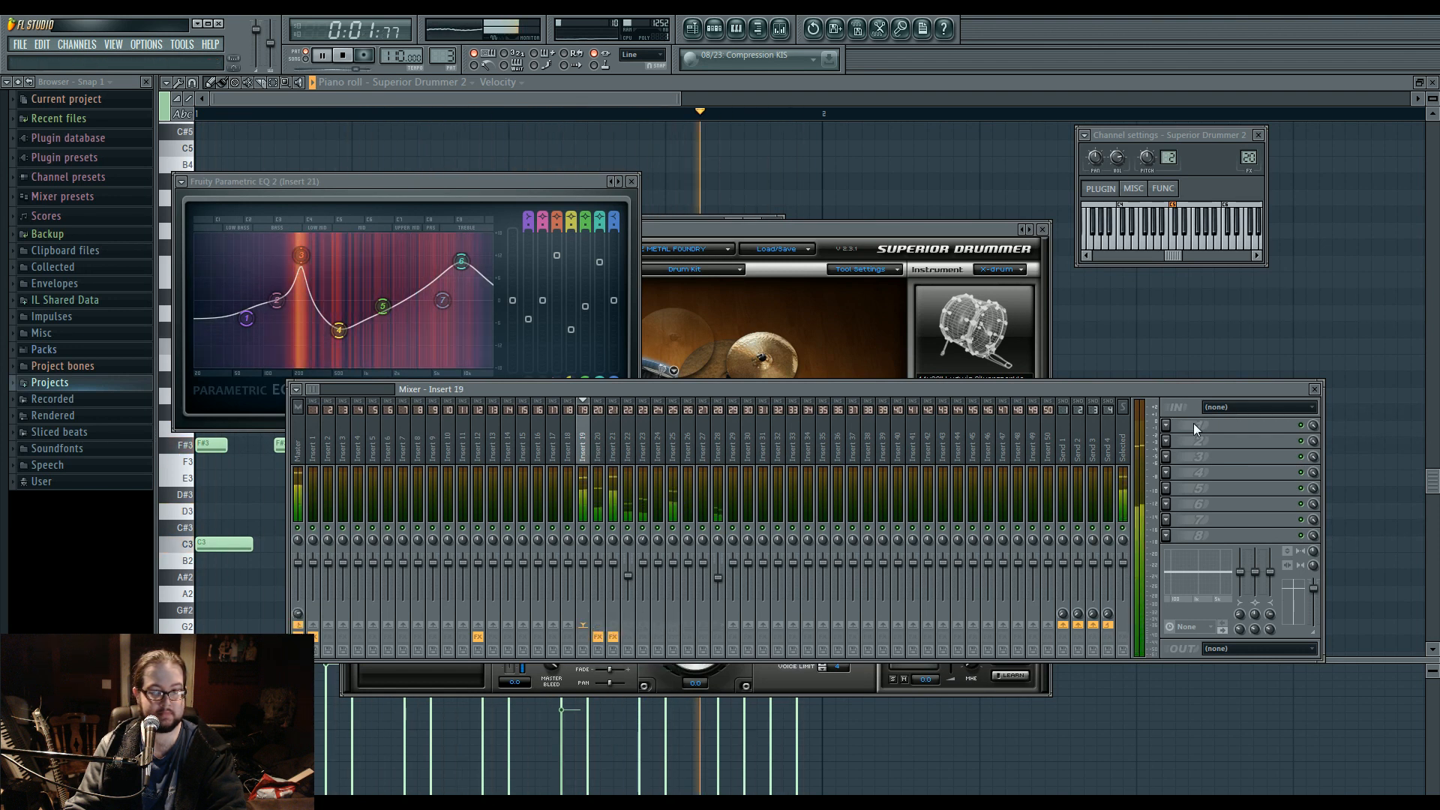
pyautogui.click(1168, 444)
pyautogui.click(1294, 613)
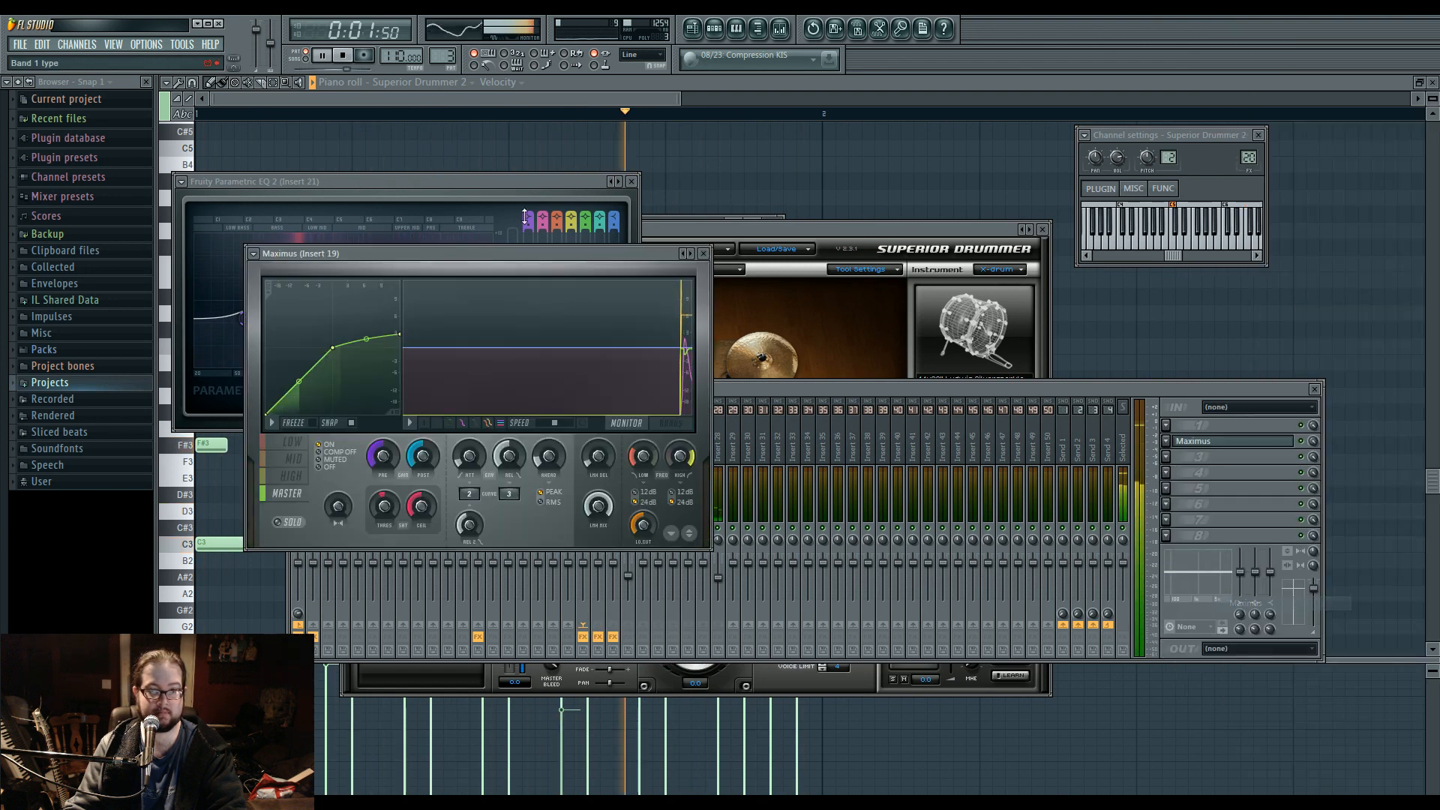
pyautogui.rightClick(687, 253)
pyautogui.click(725, 327)
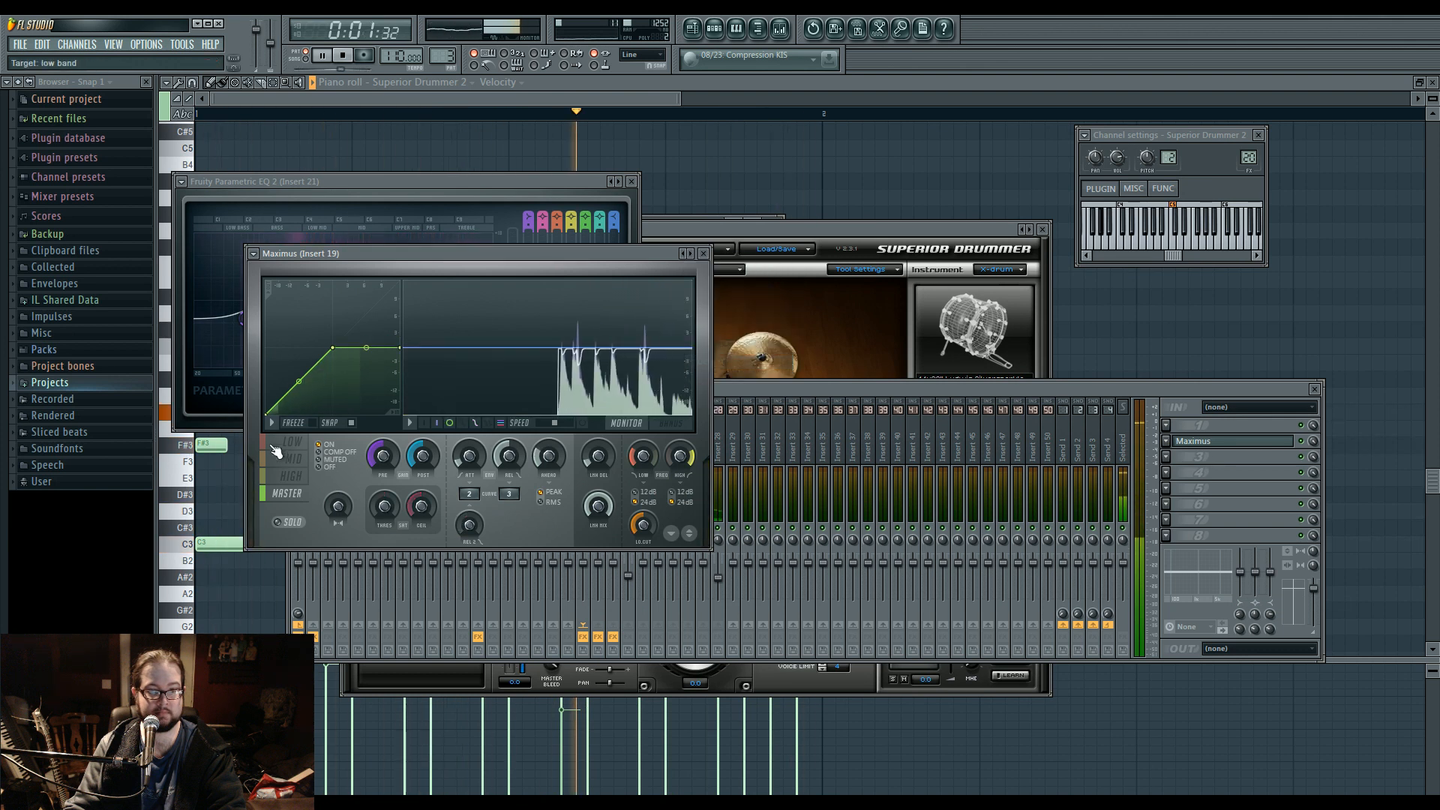
# Check the Maximus frequency bands, and move the knee of the low and mid bands' compression curves to a lower input level.
pyautogui.click(627, 423)
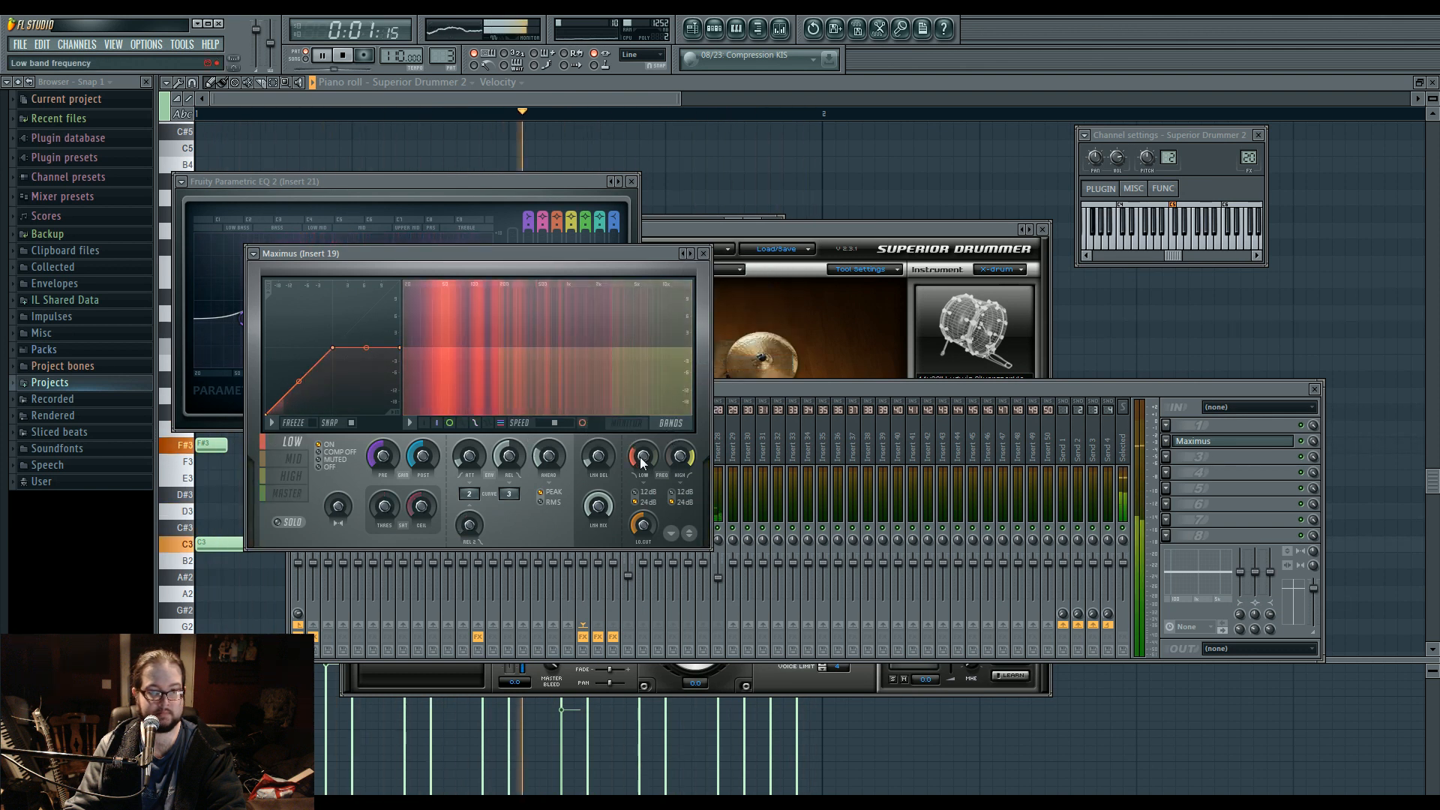
pyautogui.click(627, 423)
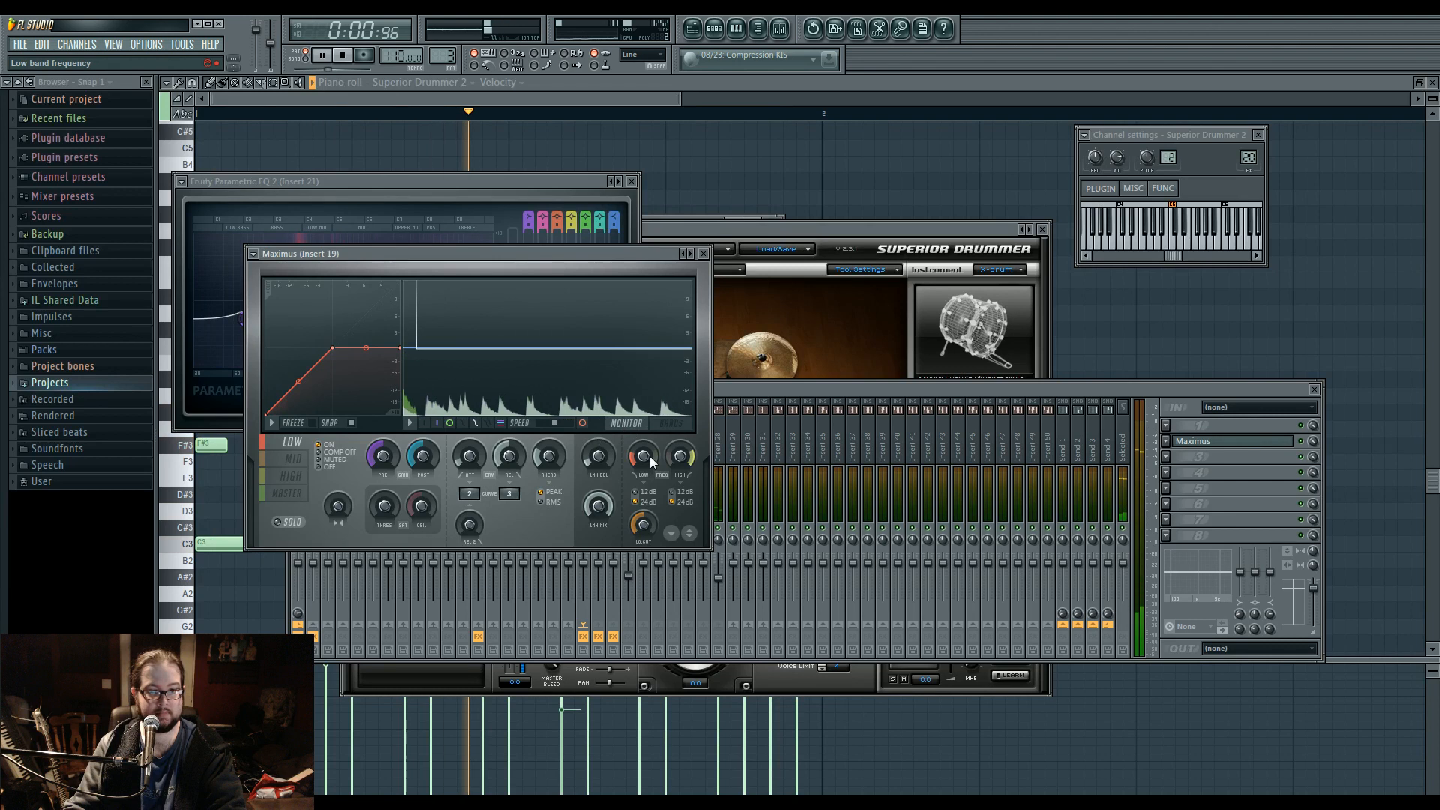
pyautogui.moveTo(332, 348); pyautogui.dragTo(295, 349)
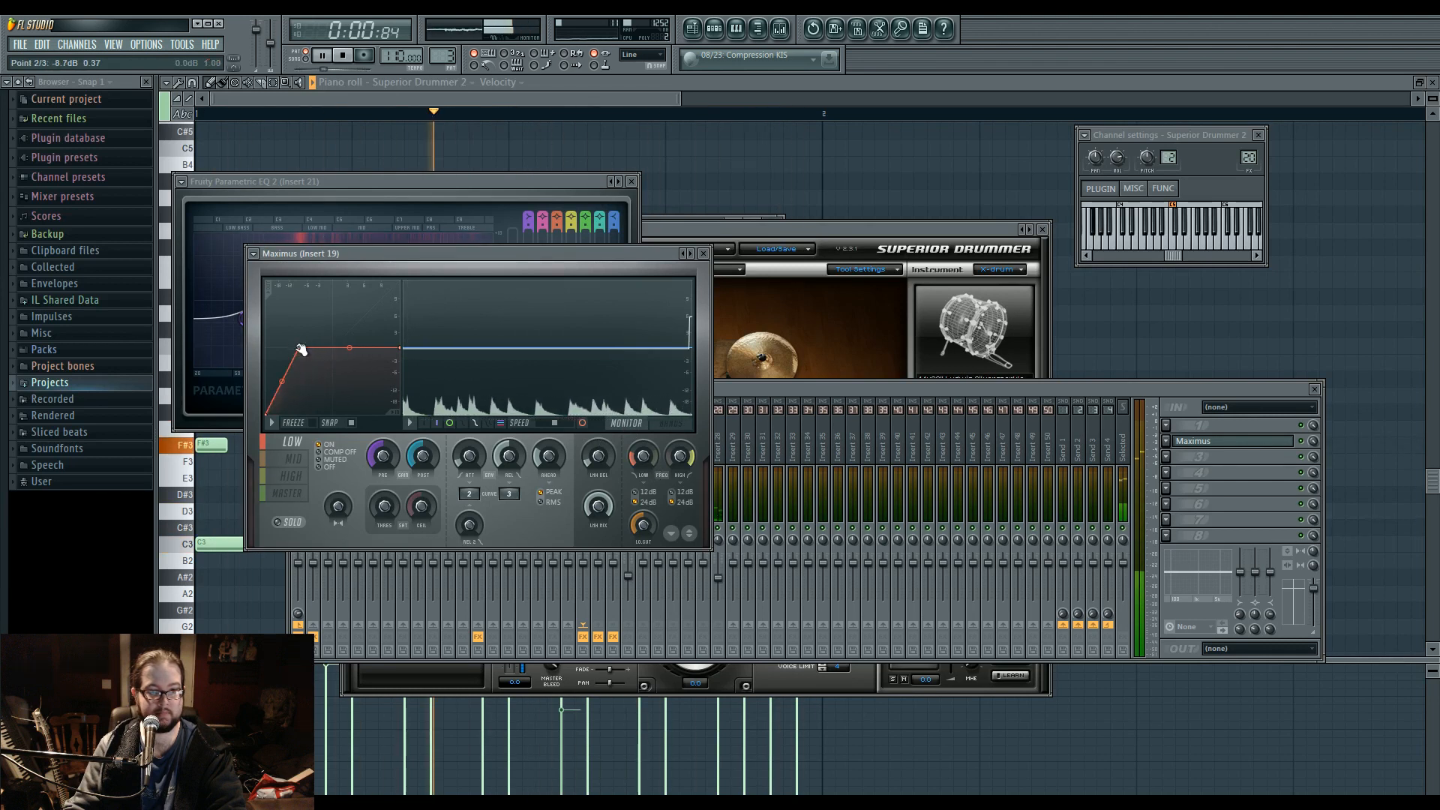
pyautogui.click(291, 460)
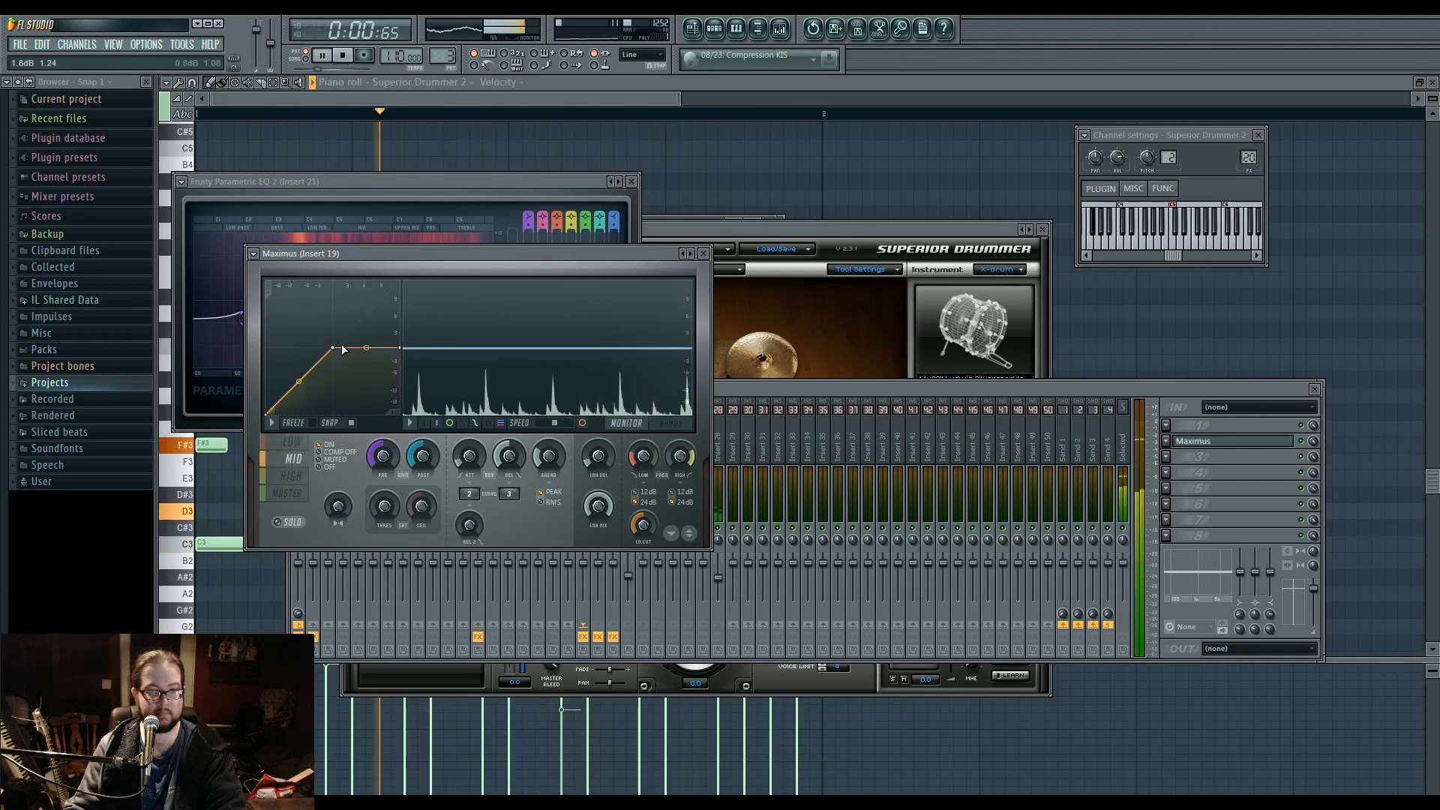
pyautogui.moveTo(332, 347); pyautogui.dragTo(297, 349)
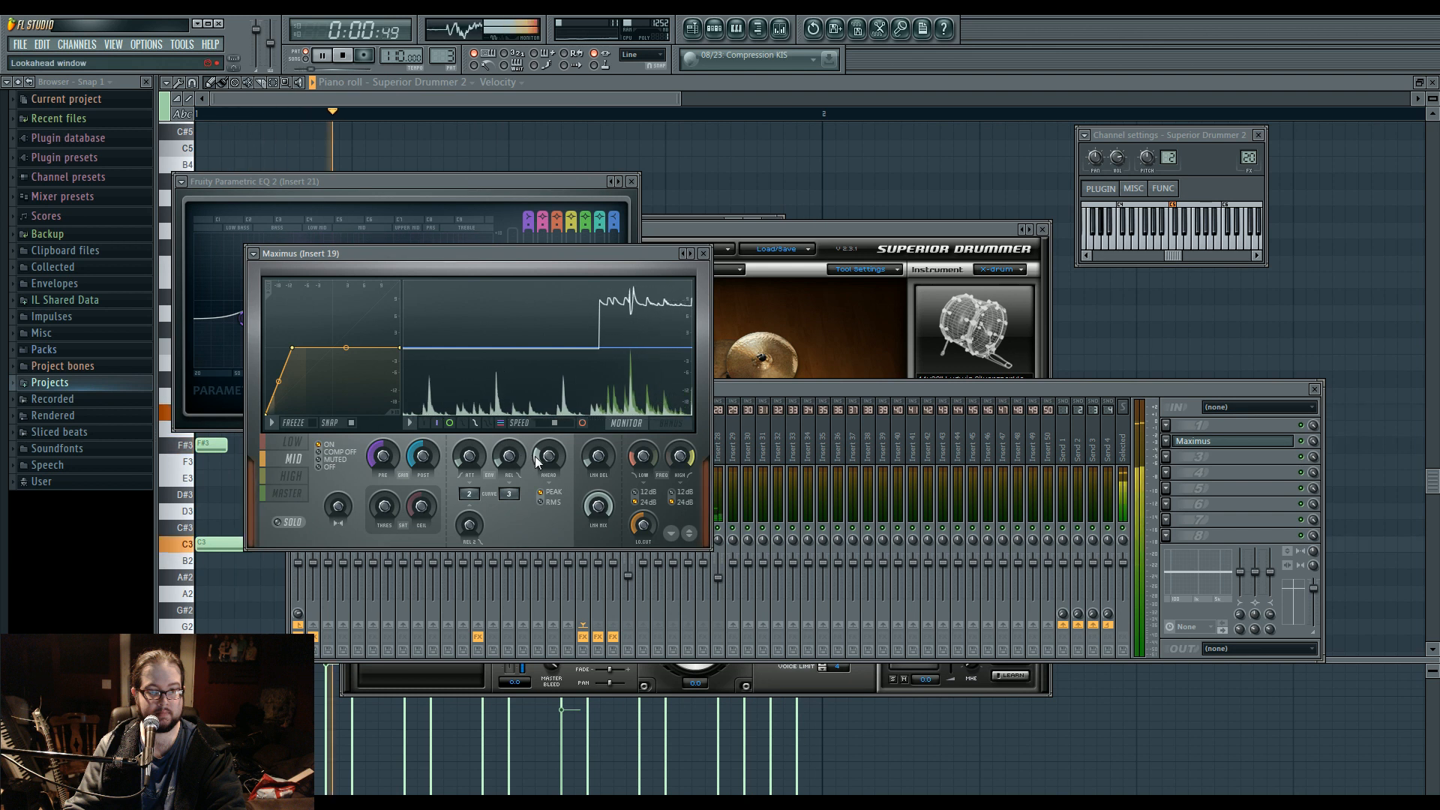
# View the Maximus high band, and raise the end point of the master band's curve to make it nearly straight.
pyautogui.click(291, 476)
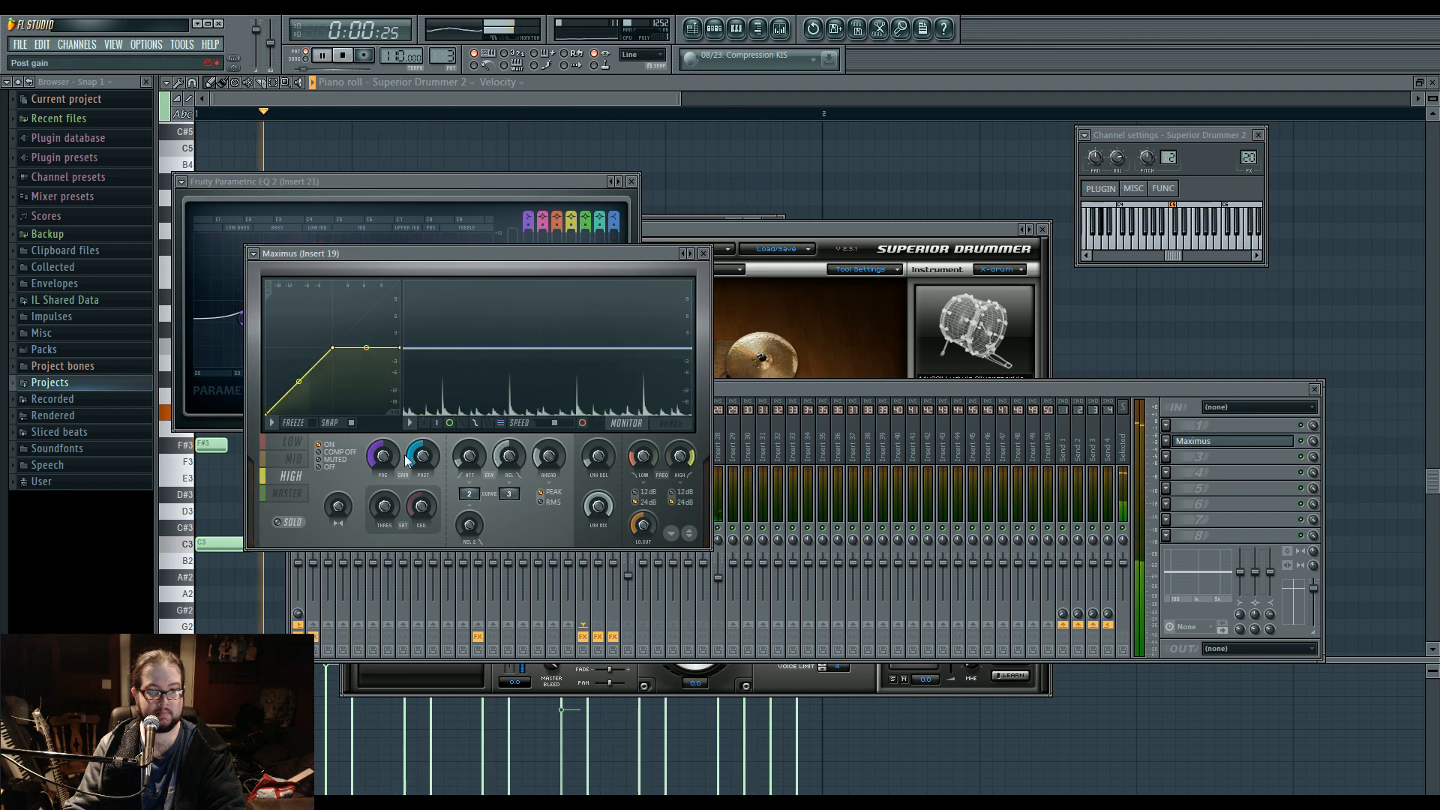
pyautogui.click(287, 493)
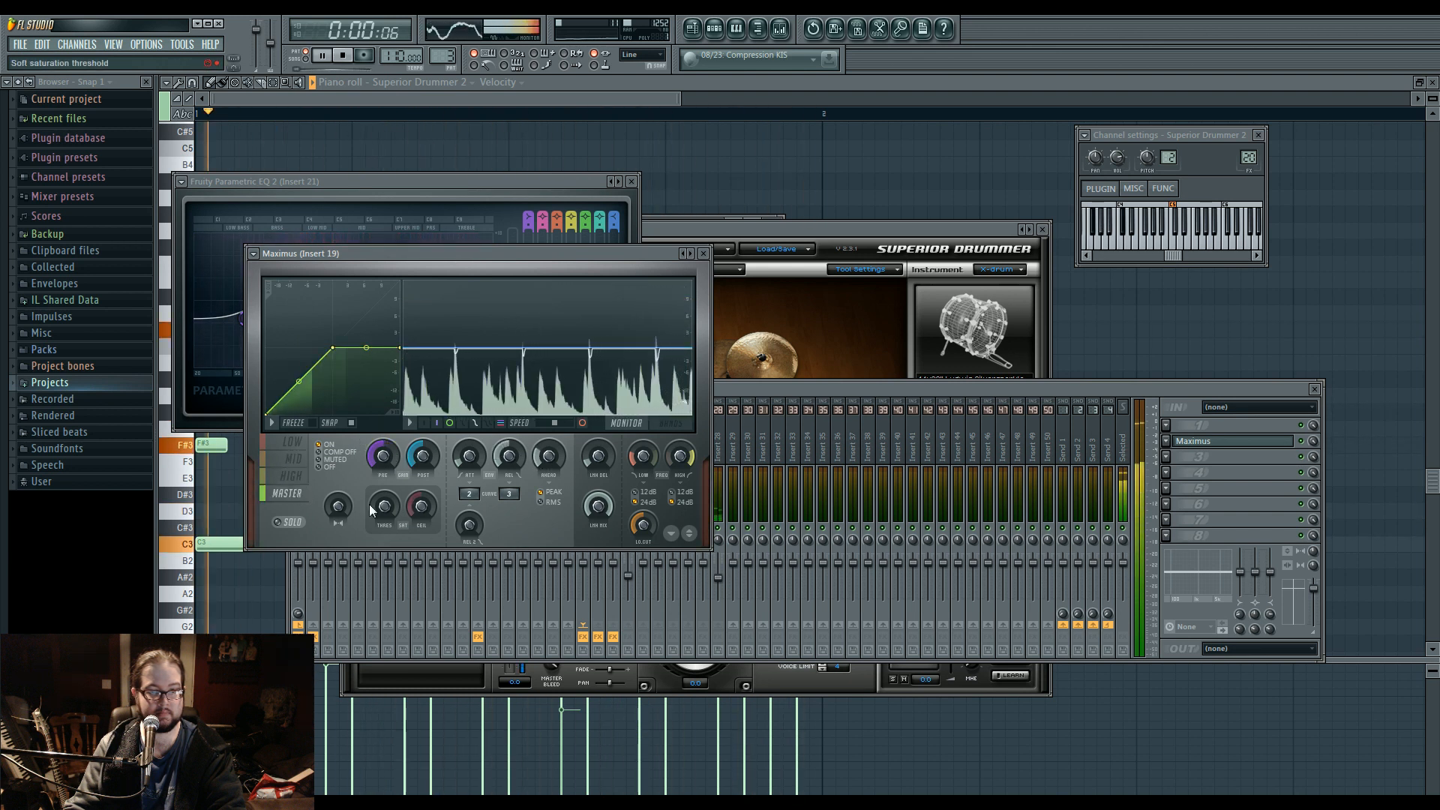
pyautogui.moveTo(399, 347); pyautogui.dragTo(399, 295)
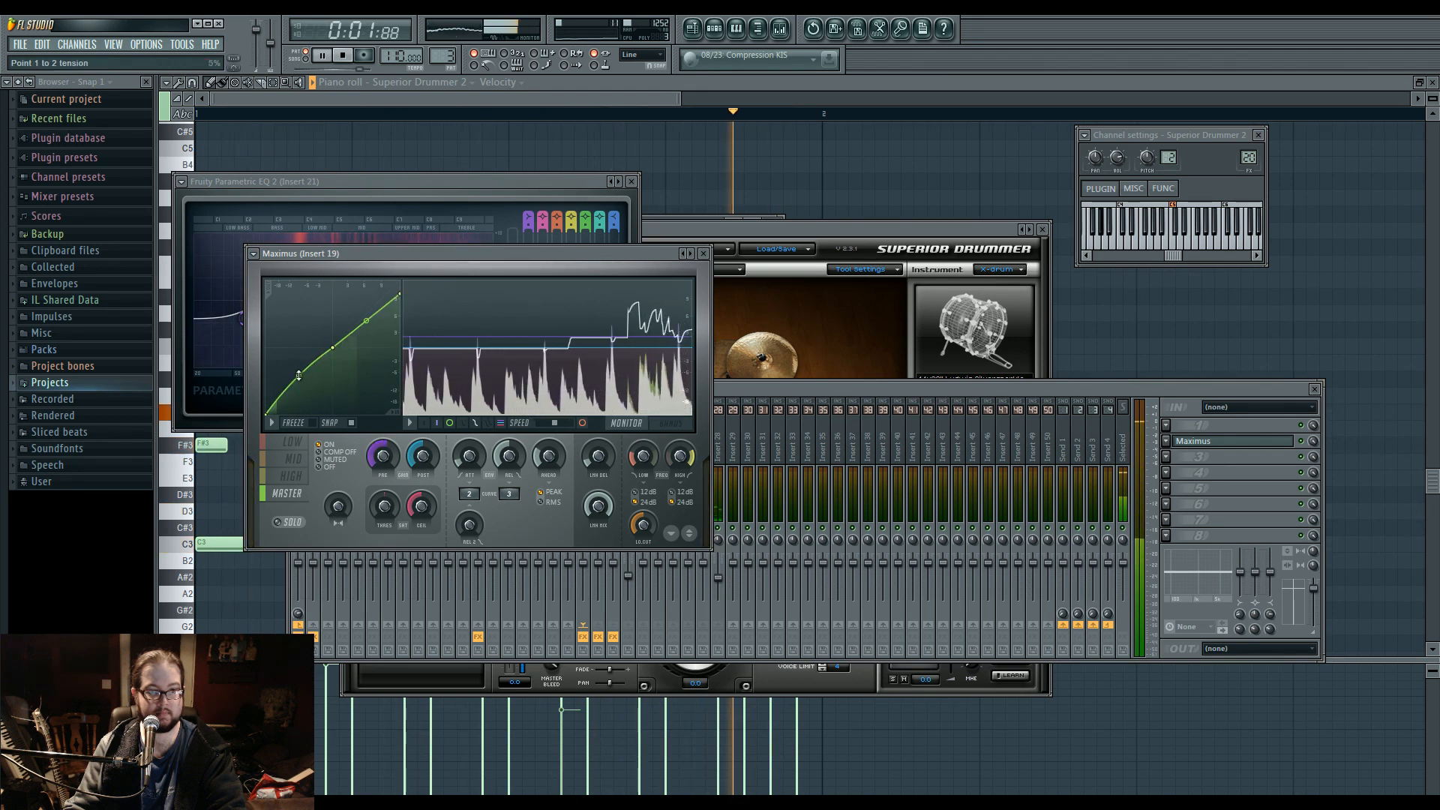
# Add four short F4 ride notes halfway through each beat, select them, and raise their velocities.
pyautogui.click(701, 166)
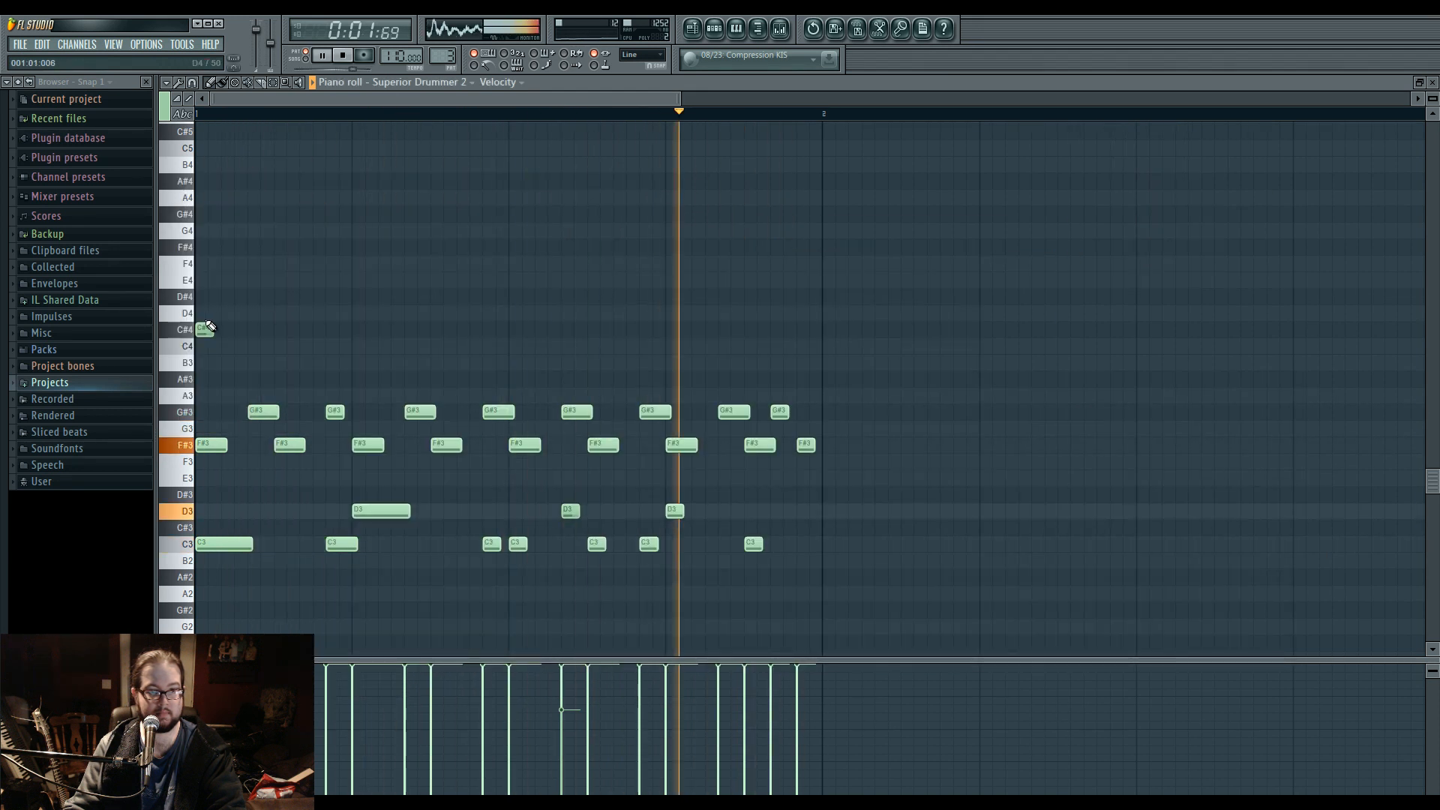
pyautogui.click(282, 264)
pyautogui.click(438, 264)
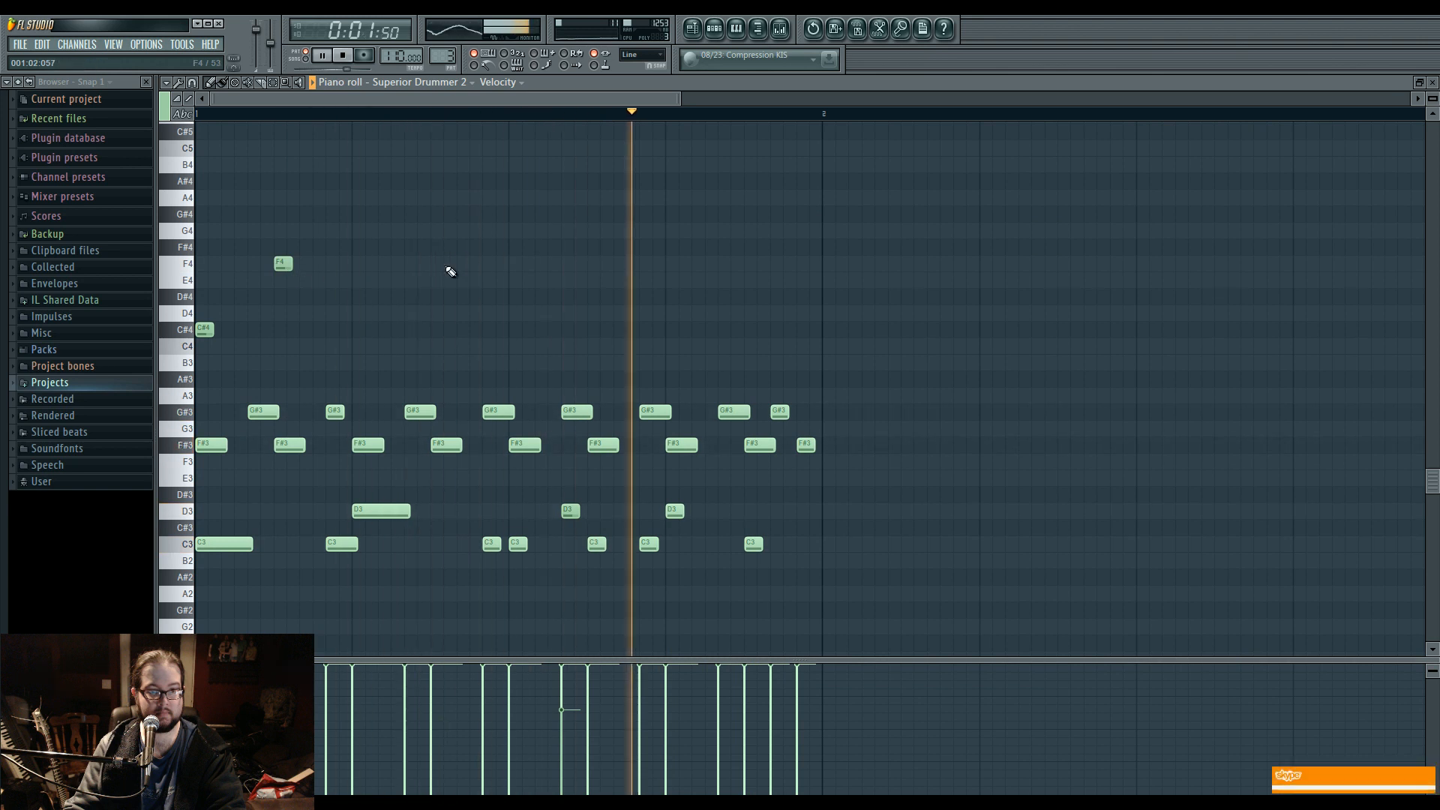
pyautogui.click(590, 266)
pyautogui.click(750, 267)
pyautogui.moveTo(821, 303)
pyautogui.mouseDown()
pyautogui.moveTo(751, 270)
pyautogui.moveTo(202, 213)
pyautogui.mouseUp()
pyautogui.moveTo(267, 667); pyautogui.dragTo(660, 666)
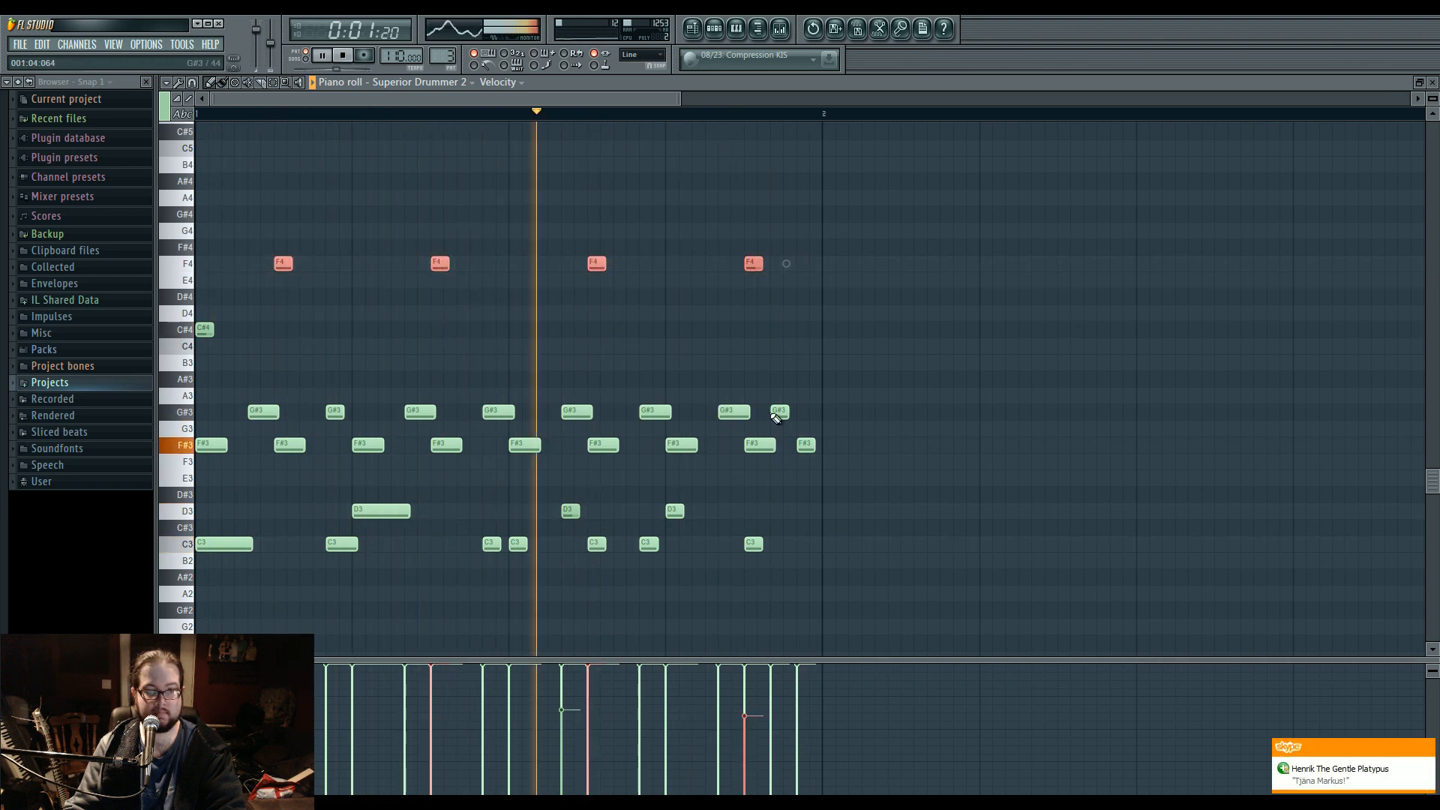
# In Superior Drummer, set Ride 1 to None and Ride 2 to the 24" Paiste Giant Beat Ride, and replay the pattern.
pyautogui.click(714, 28)
pyautogui.click(513, 372)
pyautogui.press('space')
pyautogui.click(709, 387)
pyautogui.click(738, 418)
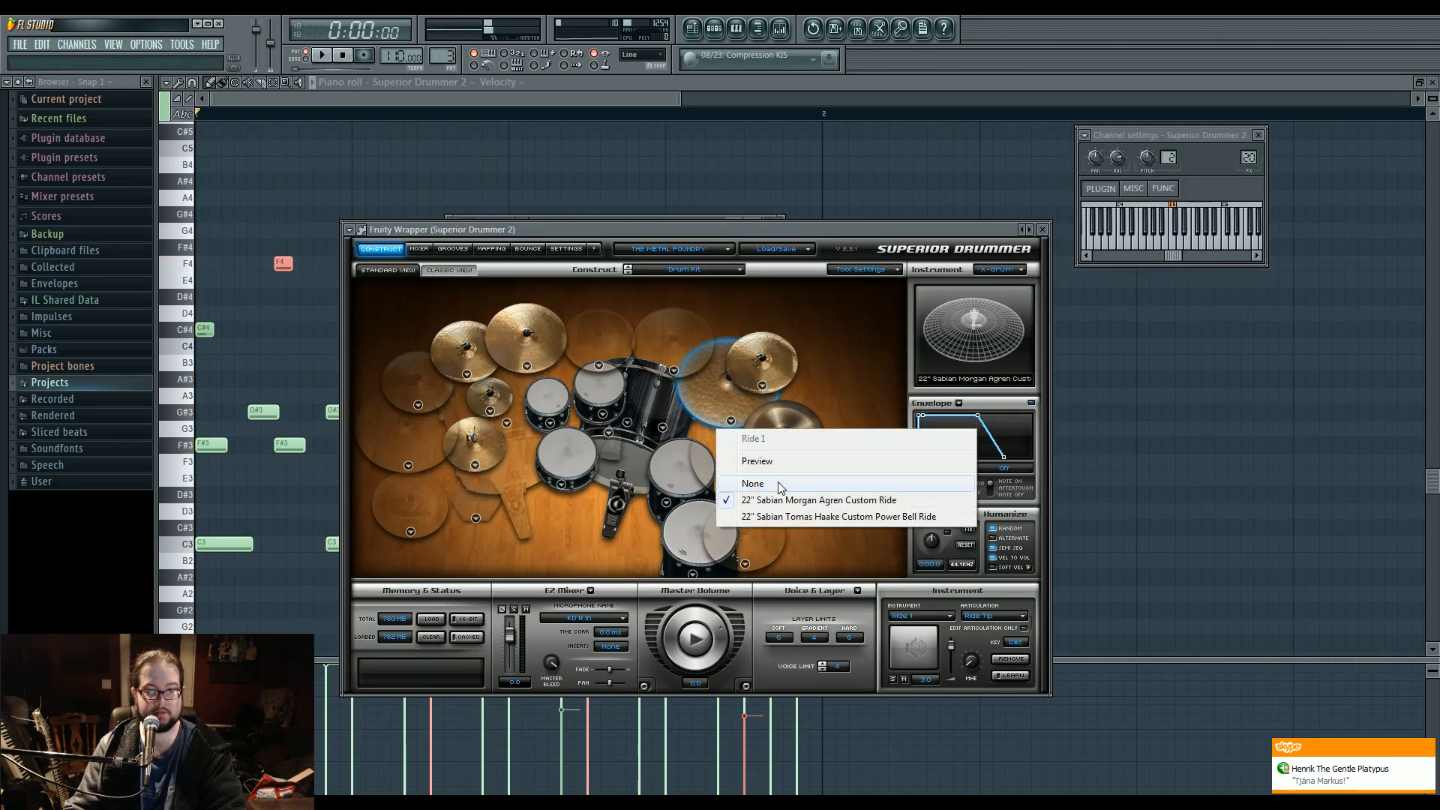
pyautogui.click(754, 484)
pyautogui.click(746, 497)
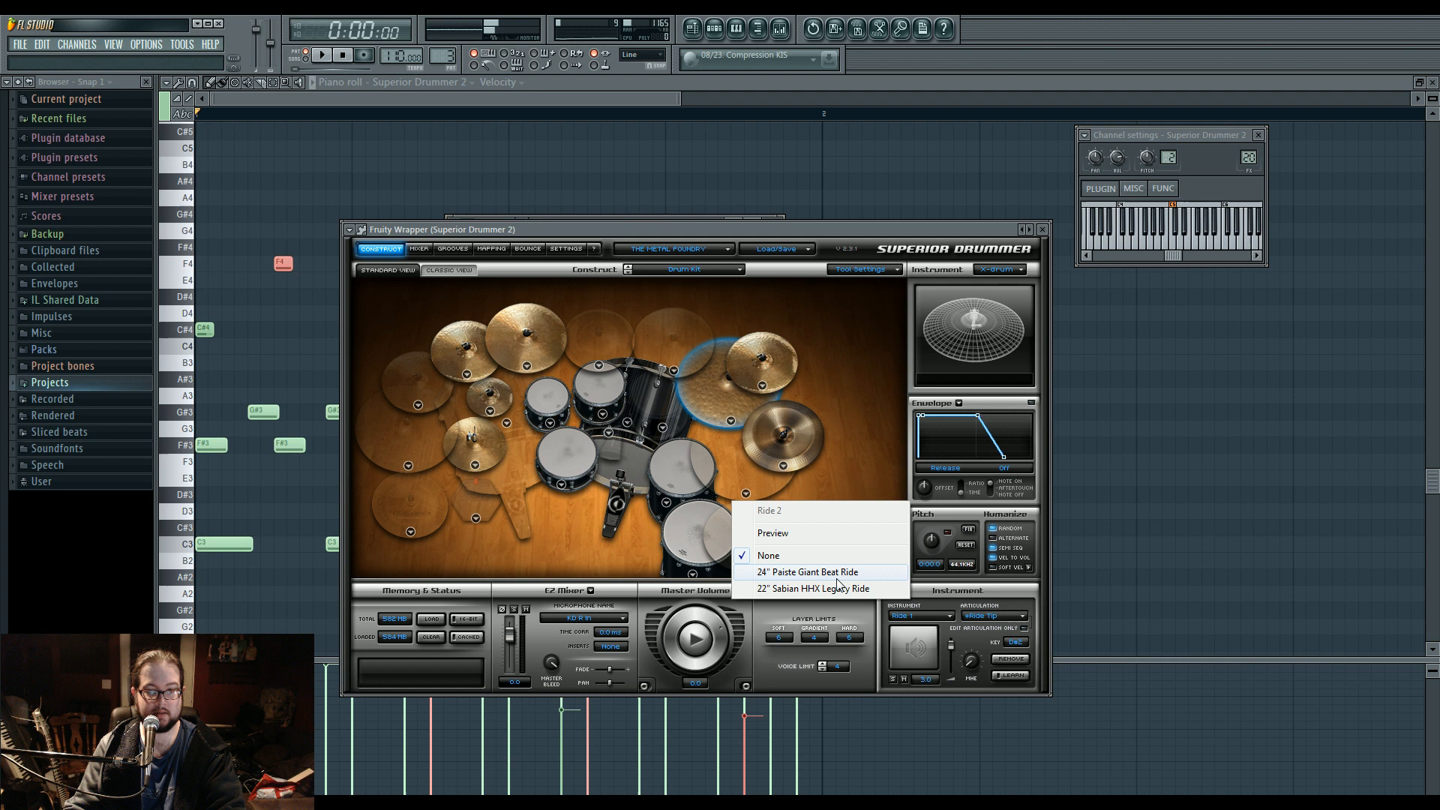
pyautogui.click(879, 577)
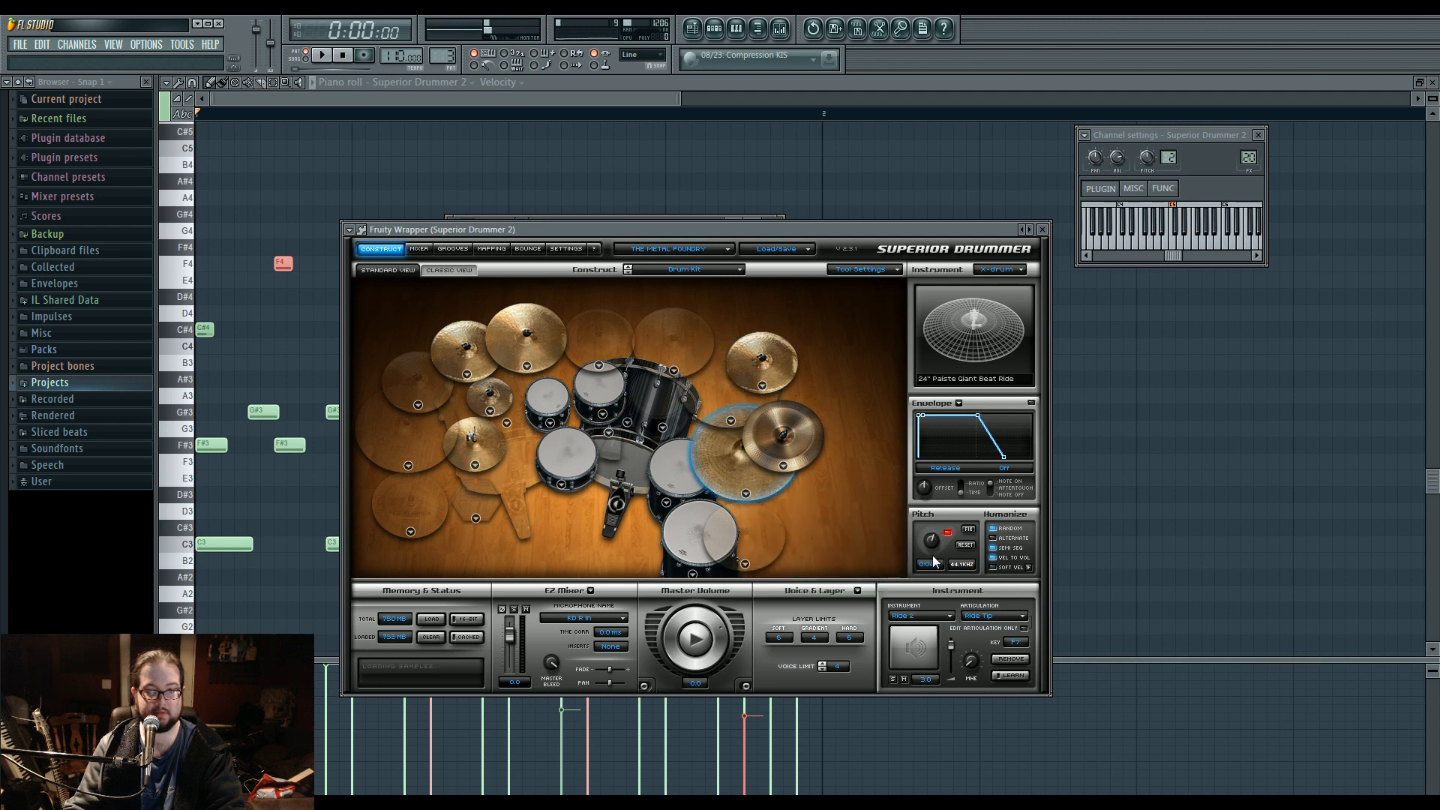
pyautogui.click(291, 306)
pyautogui.press('space')
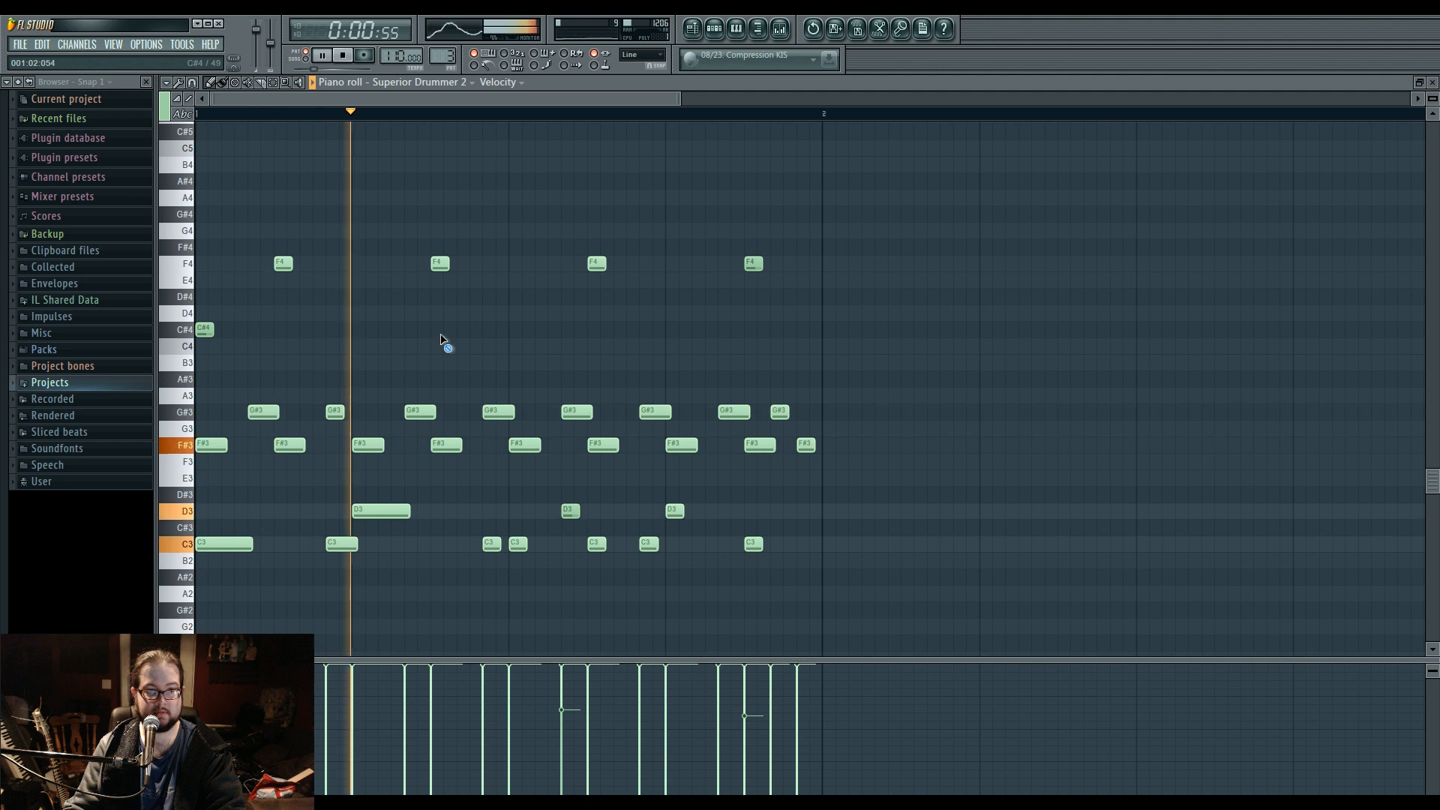
# In Superior Drummer, try two 18x22" Sonor Tomas Haake kicks, set the kick to the 20x24" Sonor Tomas Haake, and replay the pattern.
pyautogui.press('space')
pyautogui.press('F6')
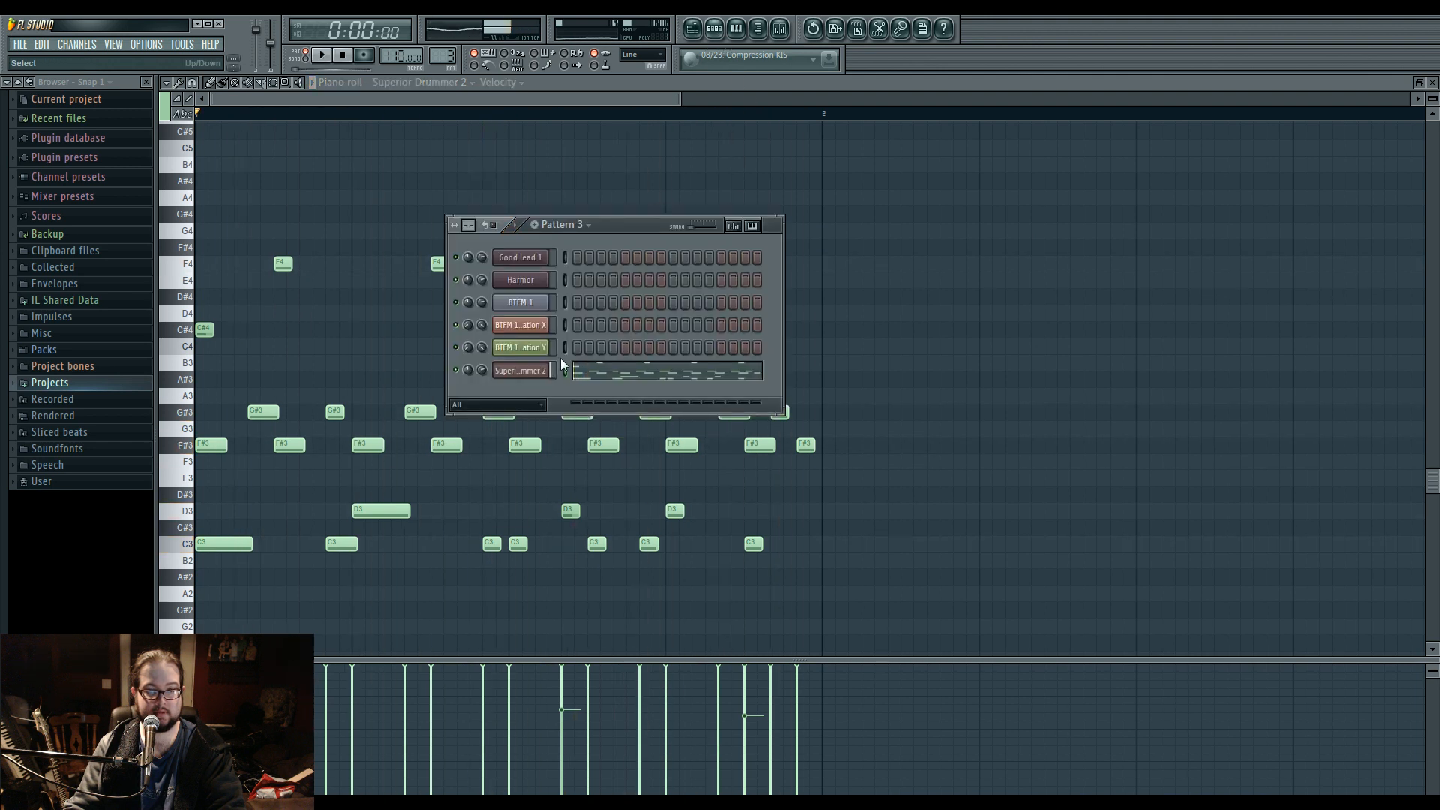
pyautogui.click(531, 371)
pyautogui.click(610, 432)
pyautogui.click(701, 510)
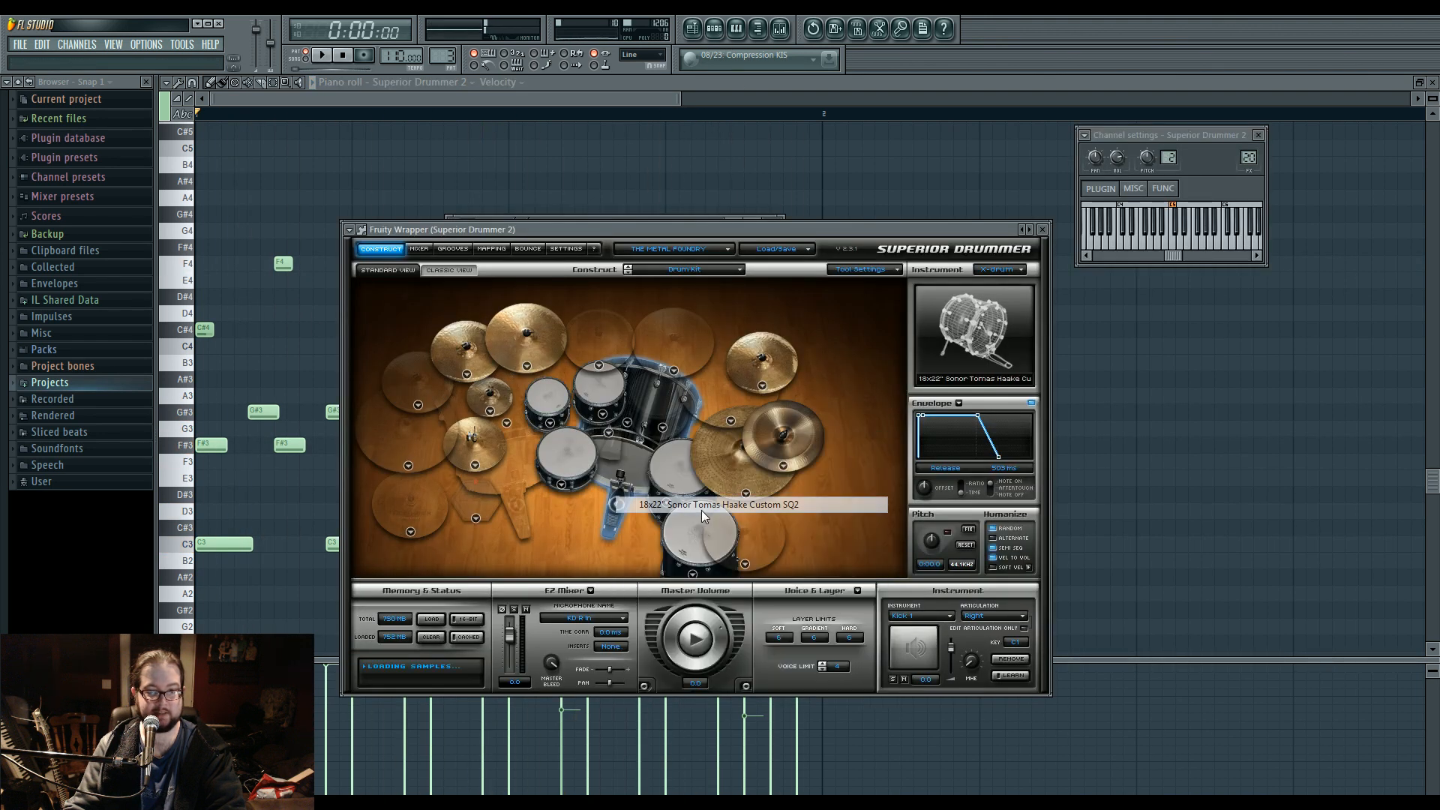
pyautogui.click(609, 433)
pyautogui.click(675, 537)
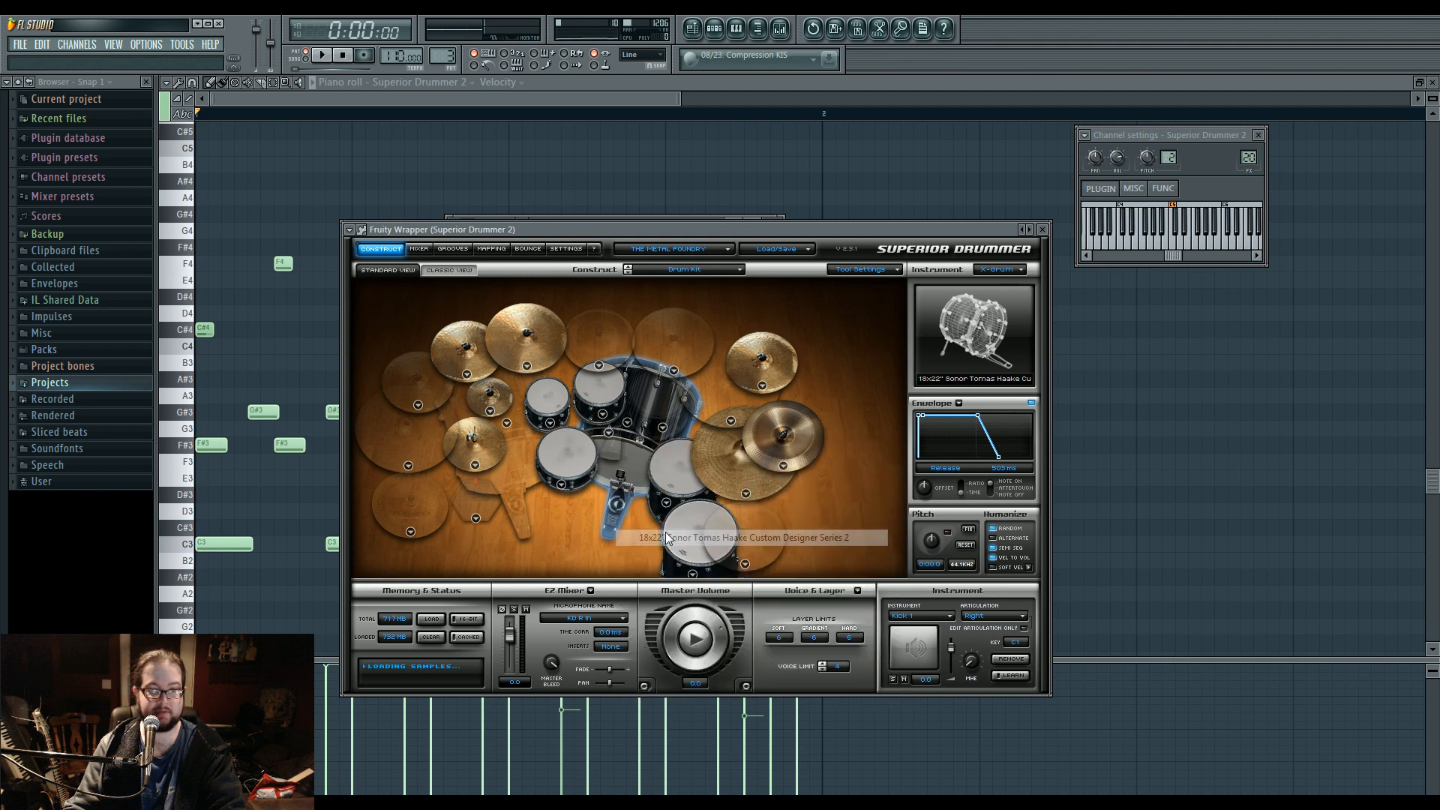
pyautogui.click(609, 433)
pyautogui.click(651, 524)
pyautogui.click(330, 344)
pyautogui.press('space')
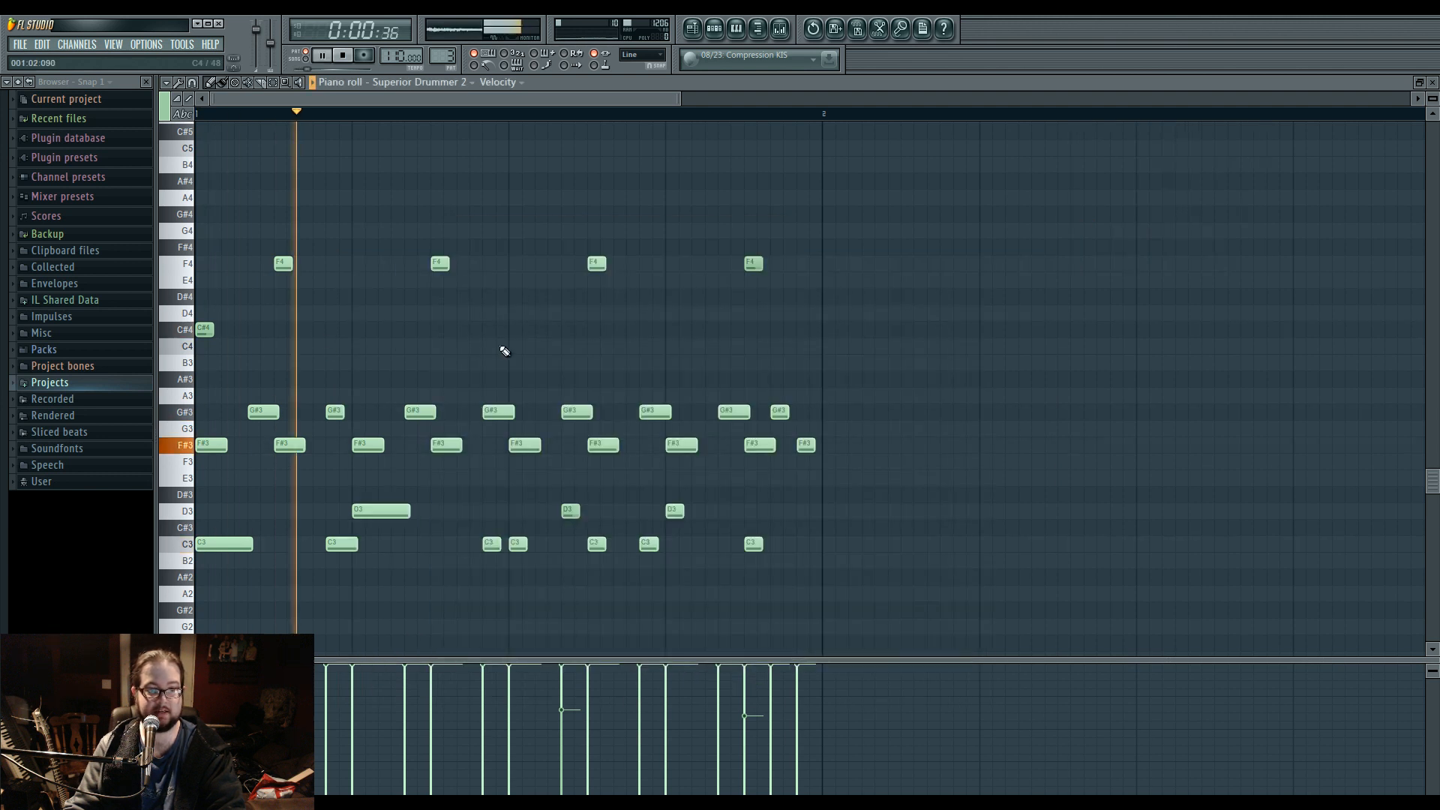
# In Insert 20's Fruity Parametric EQ 2, cut with band 5, move the band 4 boost higher in frequency, and nearly flatten the band 3 cut.
pyautogui.click(697, 32)
pyautogui.click(714, 34)
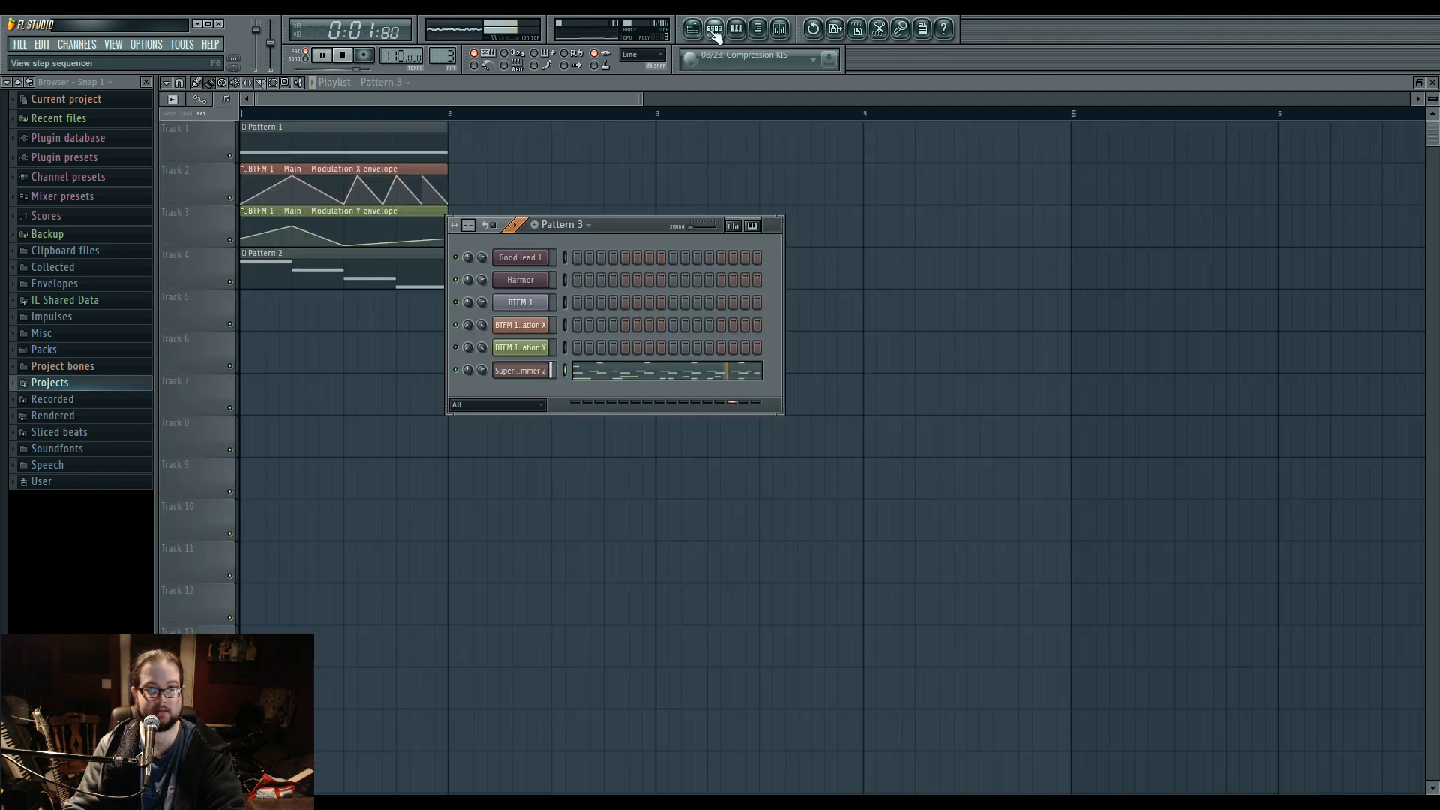
pyautogui.click(779, 30)
pyautogui.click(582, 456)
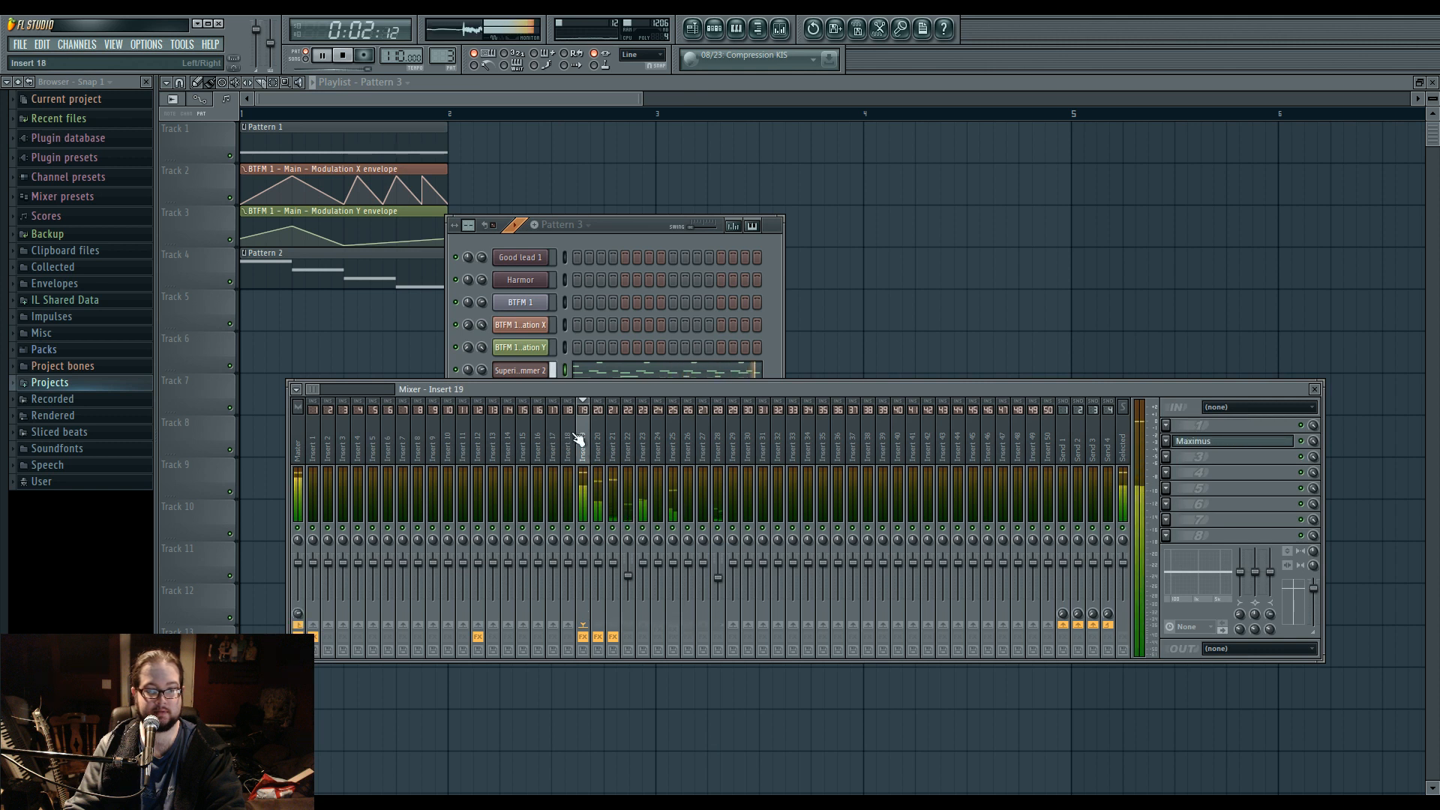
pyautogui.click(598, 450)
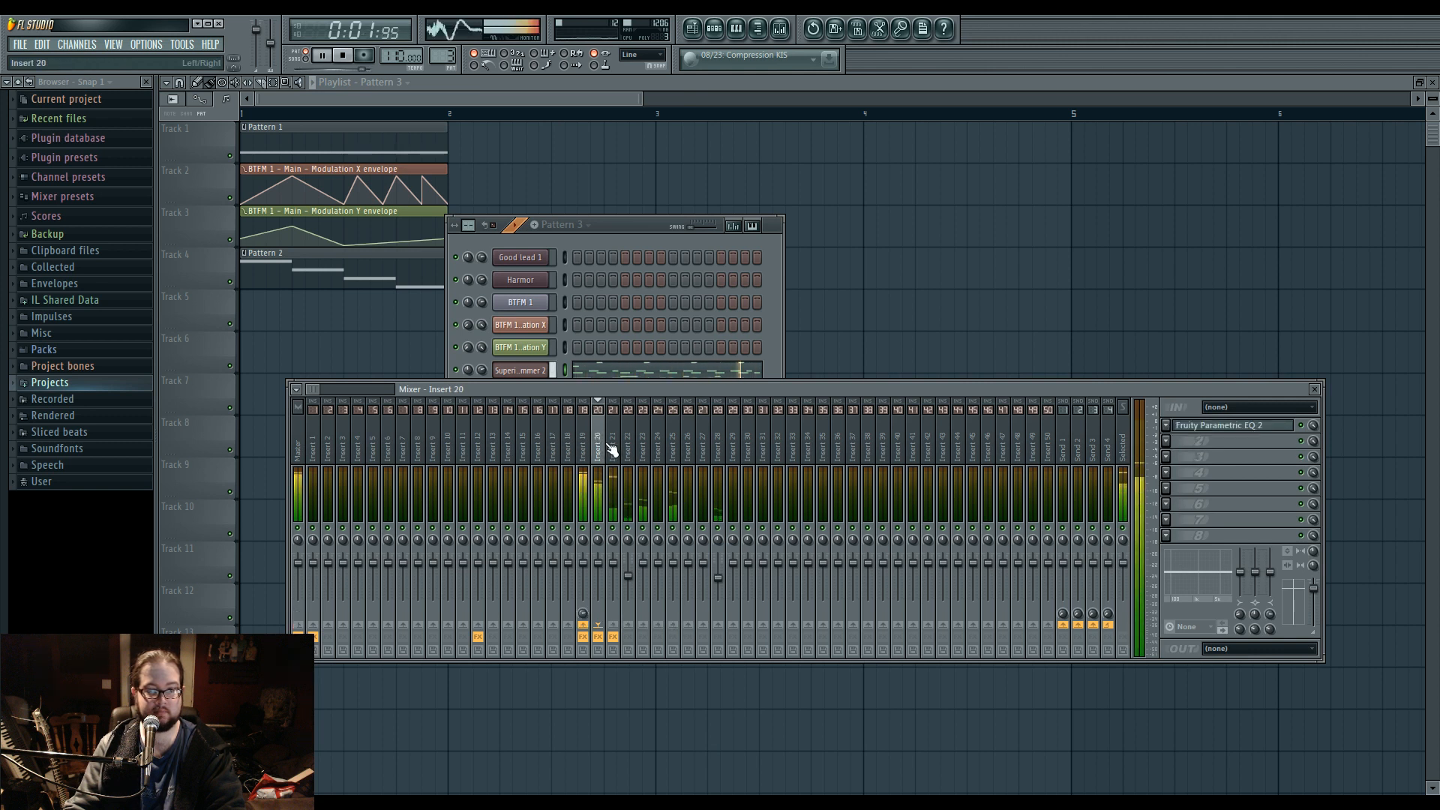
pyautogui.click(1202, 426)
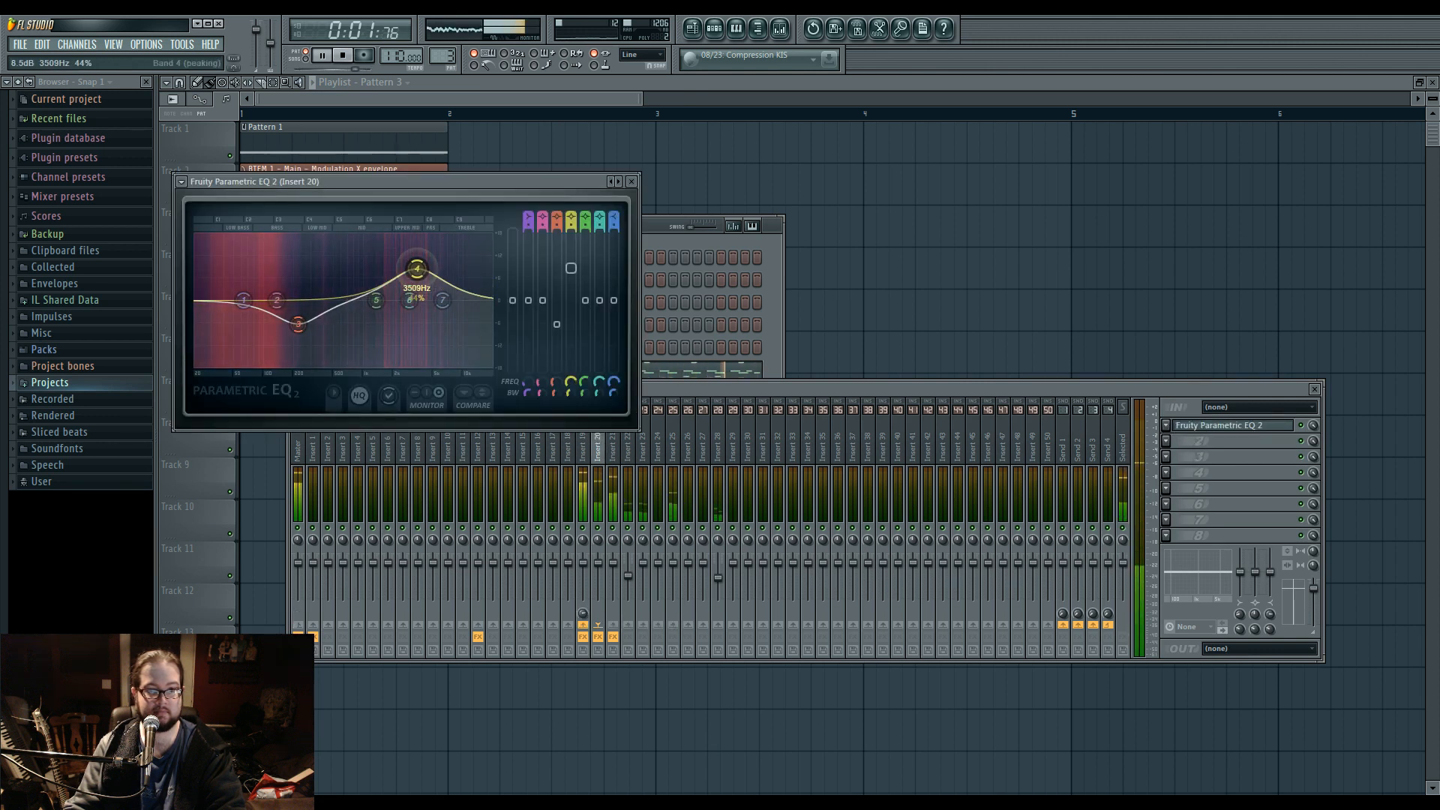
pyautogui.moveTo(385, 313); pyautogui.dragTo(393, 323)
pyautogui.moveTo(437, 271); pyautogui.dragTo(453, 270)
pyautogui.moveTo(298, 326); pyautogui.dragTo(275, 306)
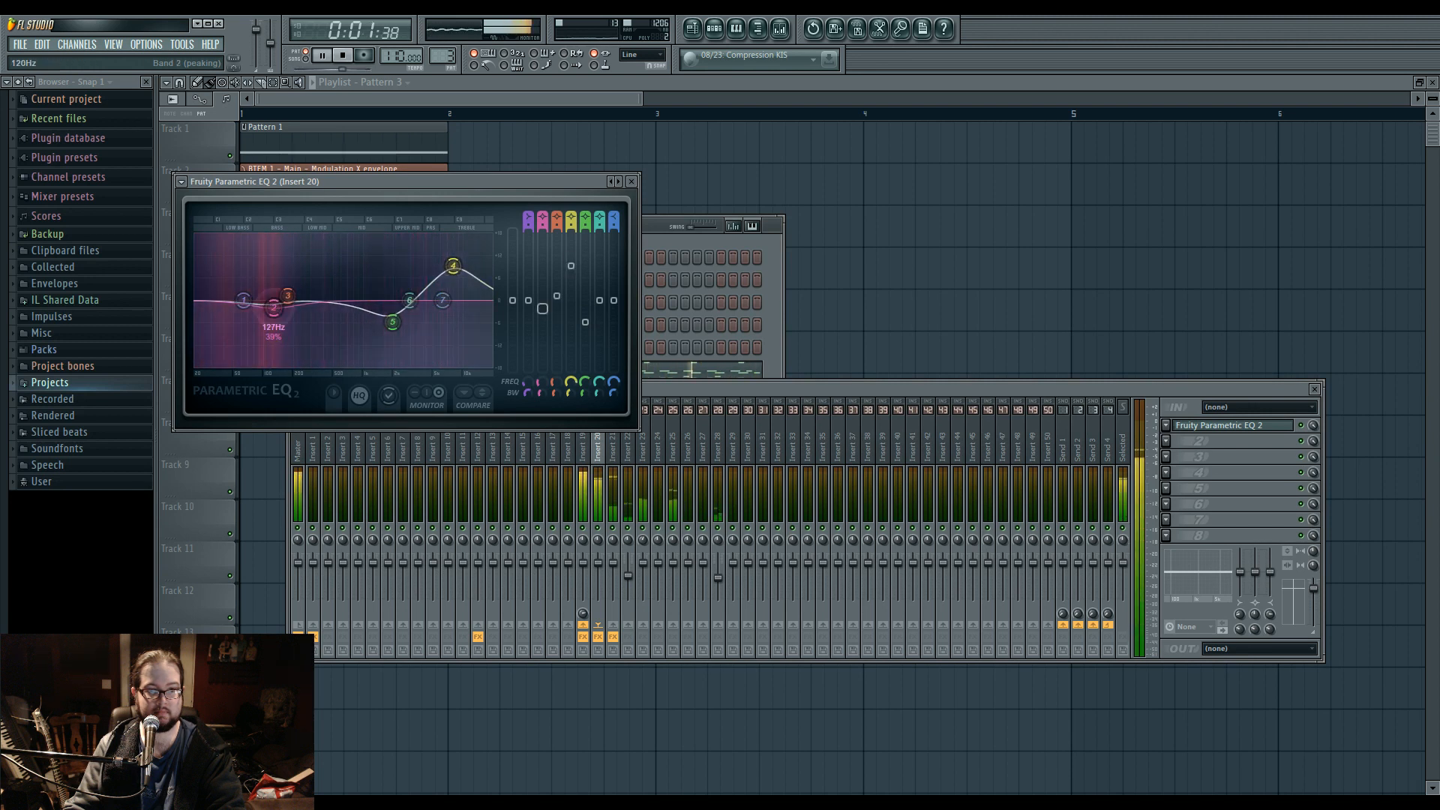
# Place Pattern 3 at bar 1 on playlist Track 5, and play the arrangement in song mode.
pyautogui.press('space')
pyautogui.press('F12')
pyautogui.click(333, 304)
pyautogui.rightClick(450, 317)
pyautogui.click(442, 56)
pyautogui.click(525, 313)
pyautogui.moveTo(620, 317); pyautogui.dragTo(320, 333)
pyautogui.press('space')
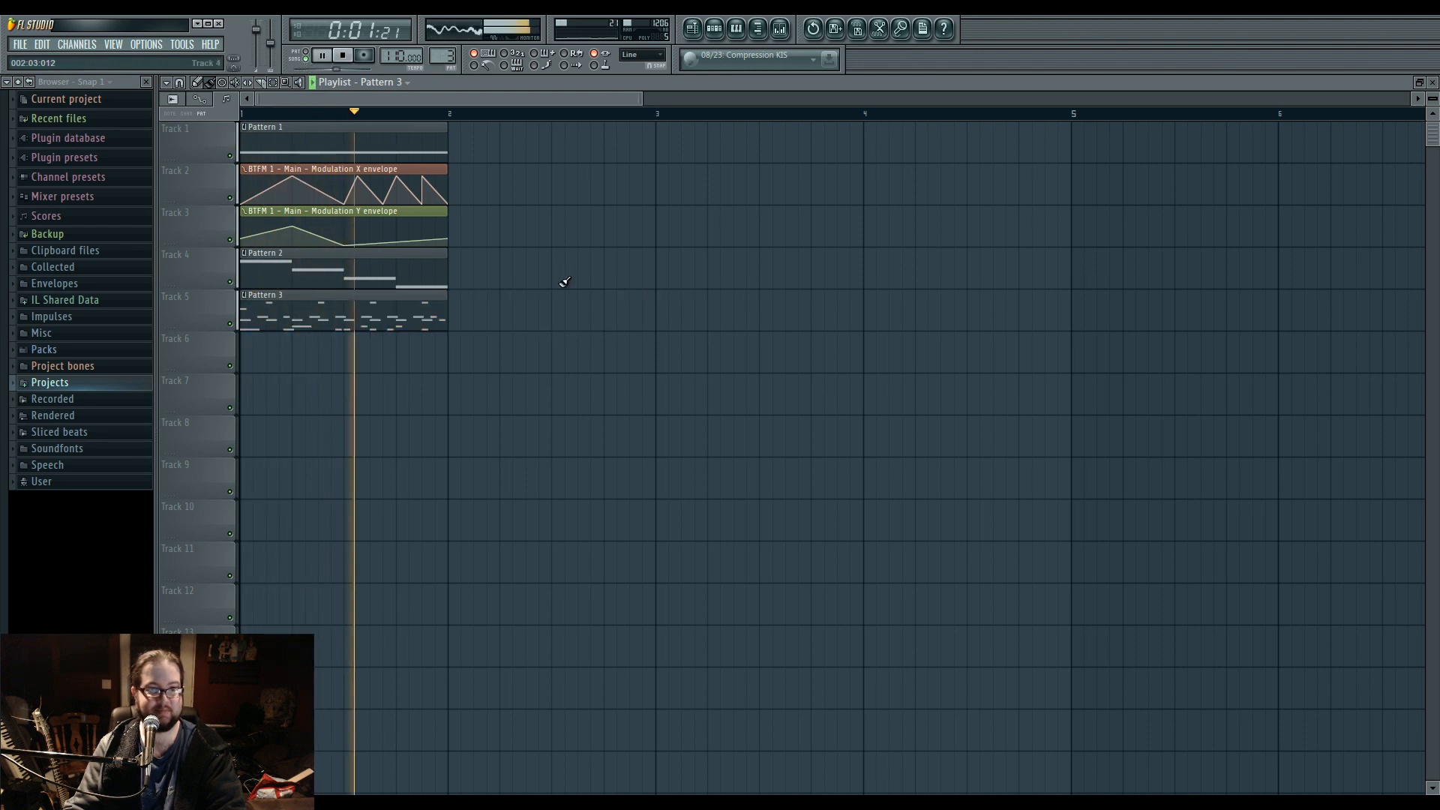
pyautogui.press('space')
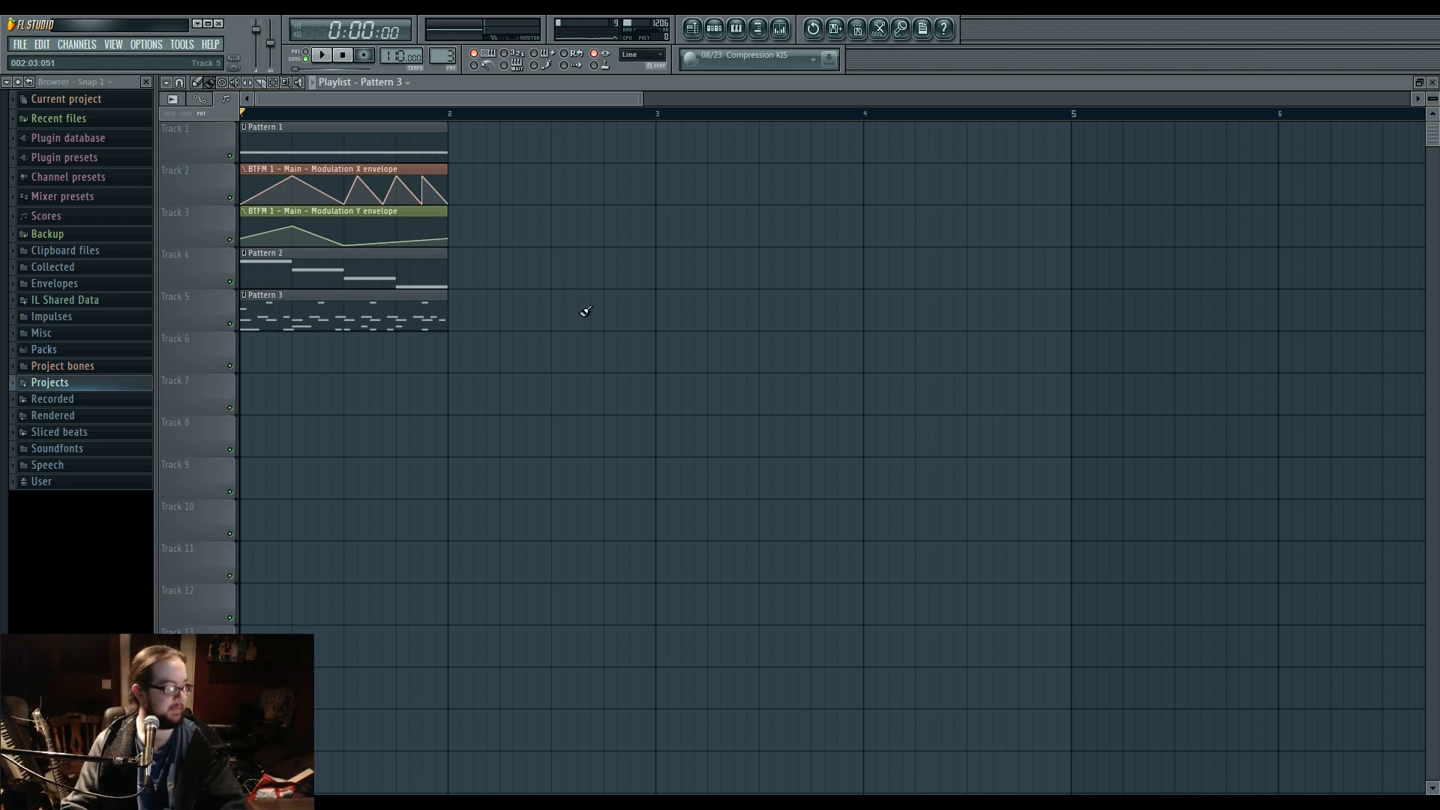
# Delete the playlist clips on Tracks 1 to 4, and move the Pattern 3 clip to Track 1.
pyautogui.click(780, 30)
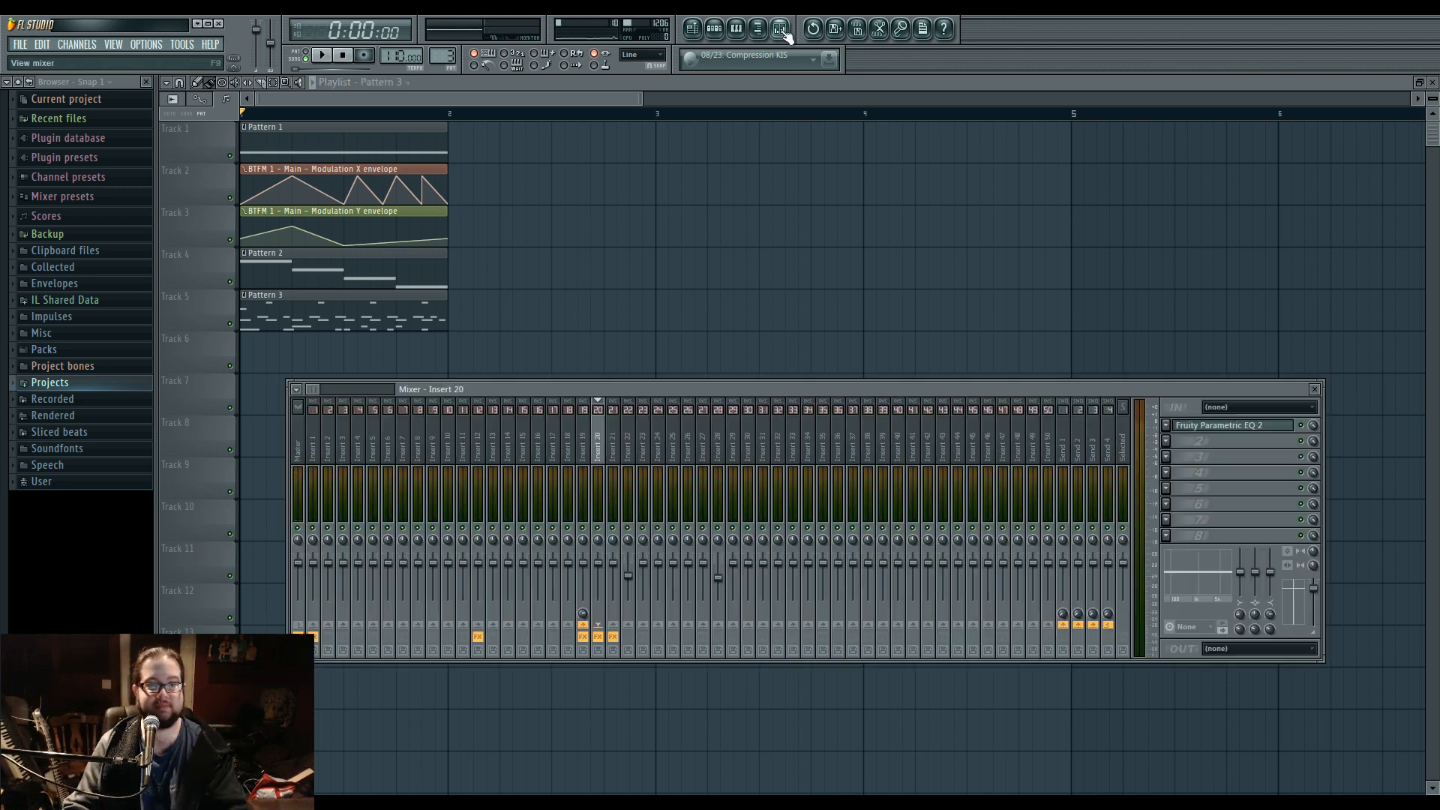
pyautogui.rightClick(567, 260)
pyautogui.moveTo(531, 285); pyautogui.dragTo(320, 143)
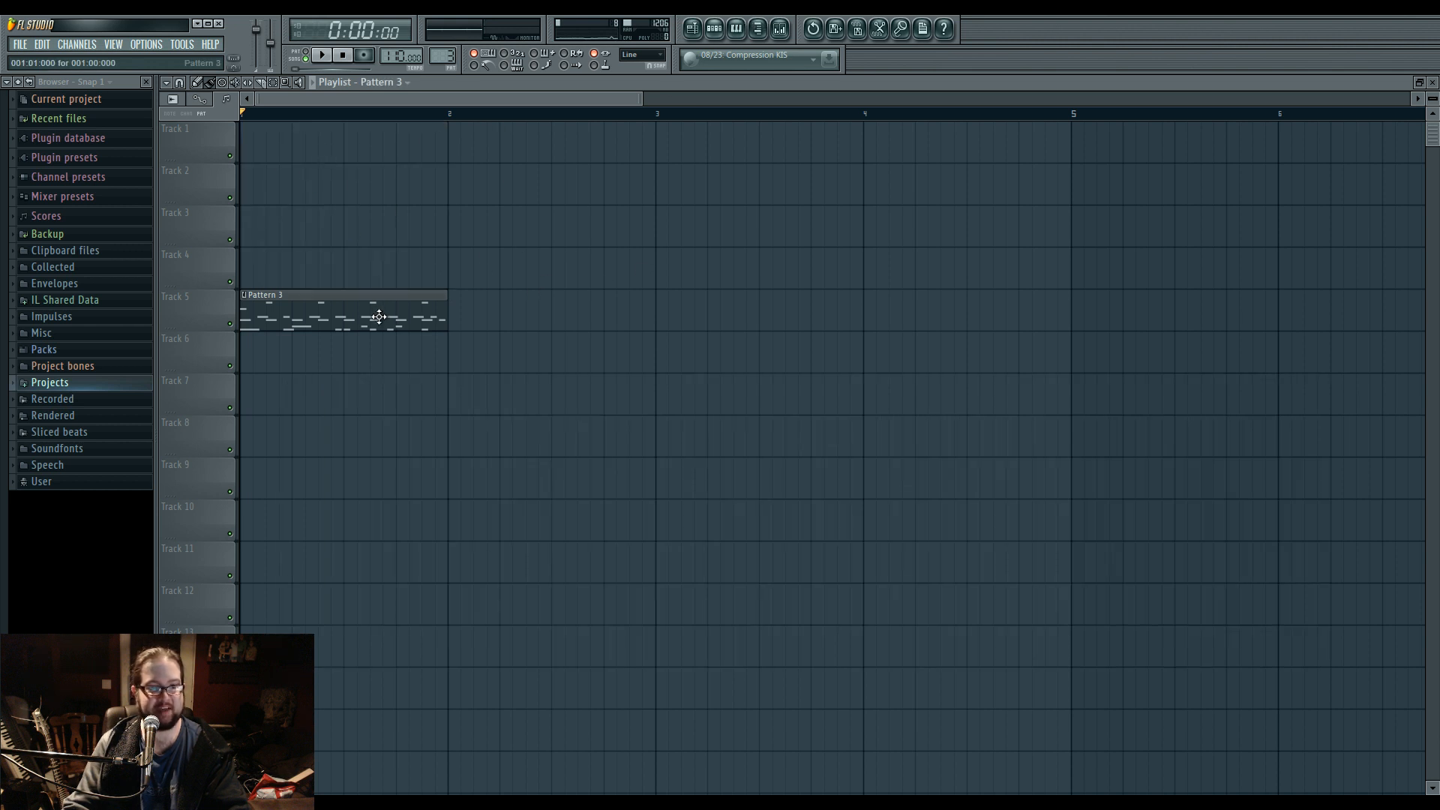
pyautogui.moveTo(379, 317); pyautogui.dragTo(378, 148)
# Open the Superior Drummer 2 wrapper's processing options, and examine how its outputs are connected to mixer tracks.
pyautogui.press('F6')
pyautogui.click(780, 29)
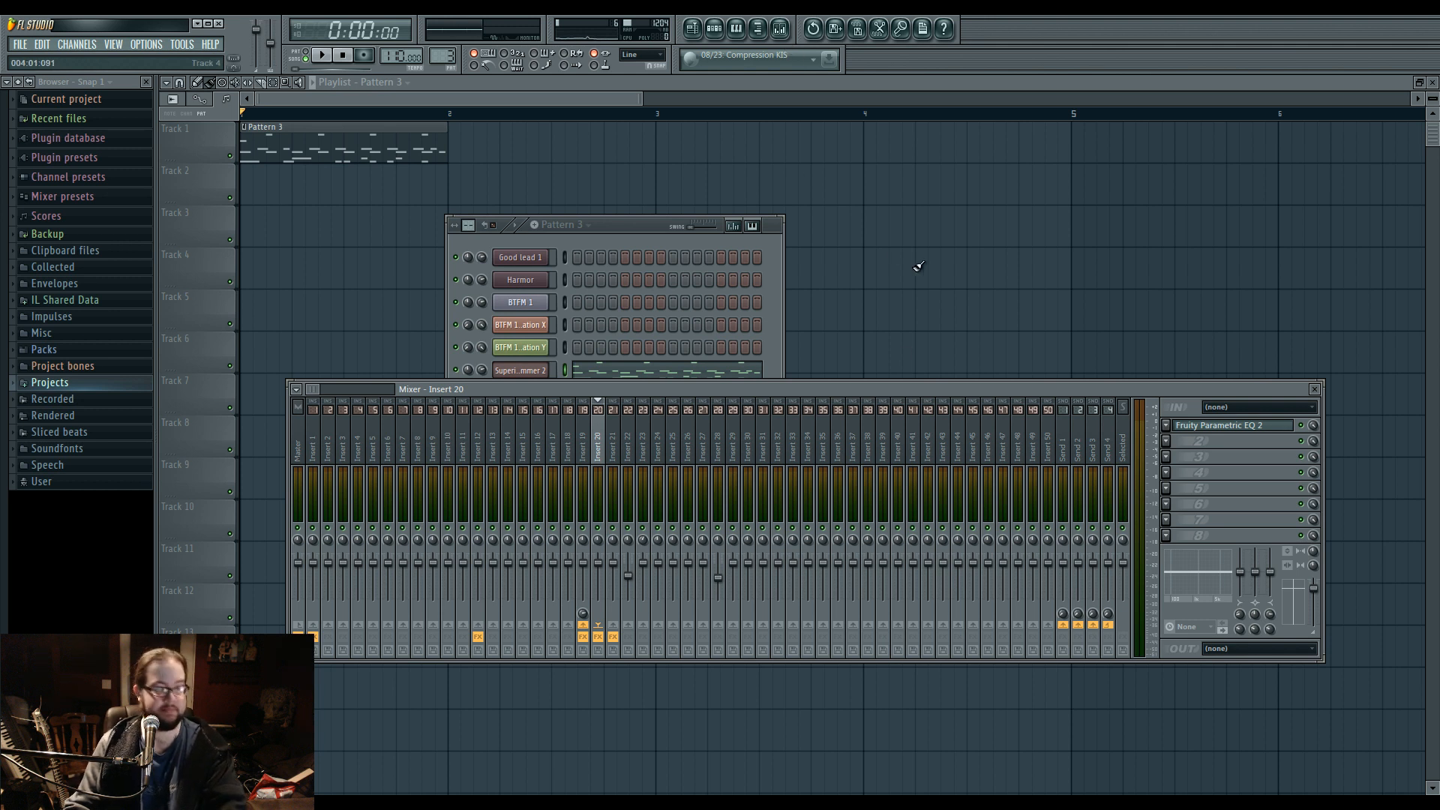
pyautogui.click(518, 371)
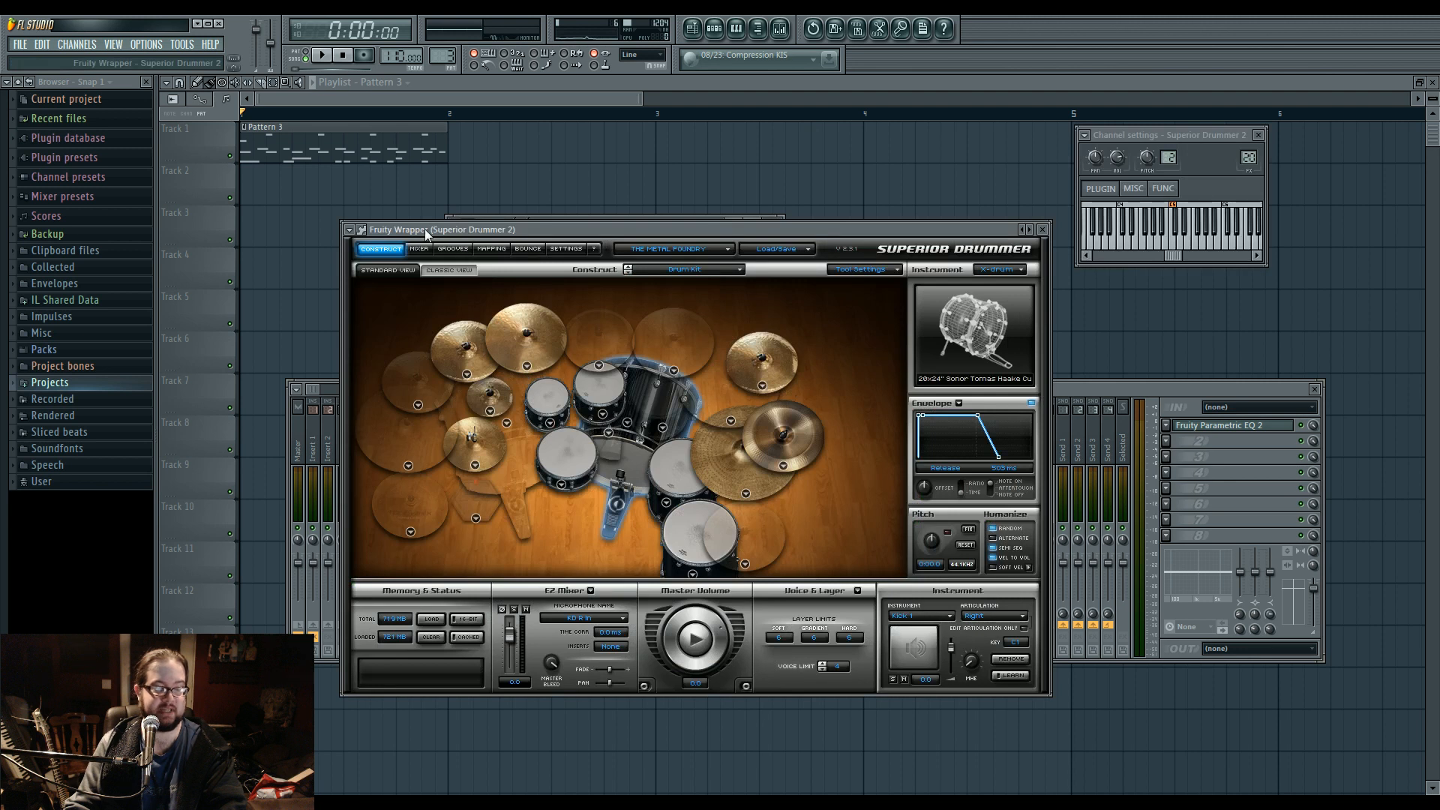
pyautogui.click(363, 229)
pyautogui.click(364, 230)
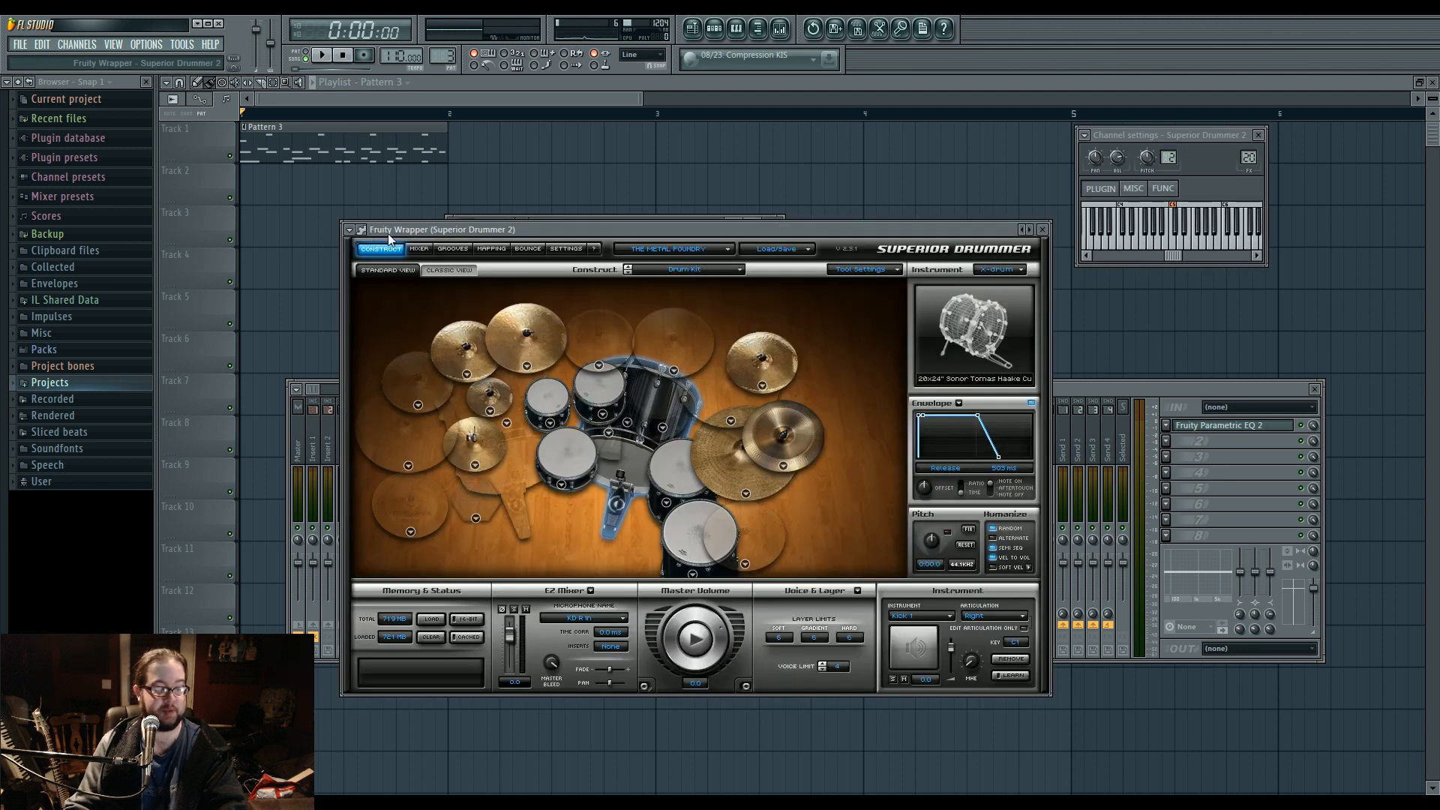
pyautogui.moveTo(363, 231)
pyautogui.mouseDown()
pyautogui.moveTo(409, 221)
pyautogui.moveTo(342, 241)
pyautogui.mouseUp()
pyautogui.click(342, 241)
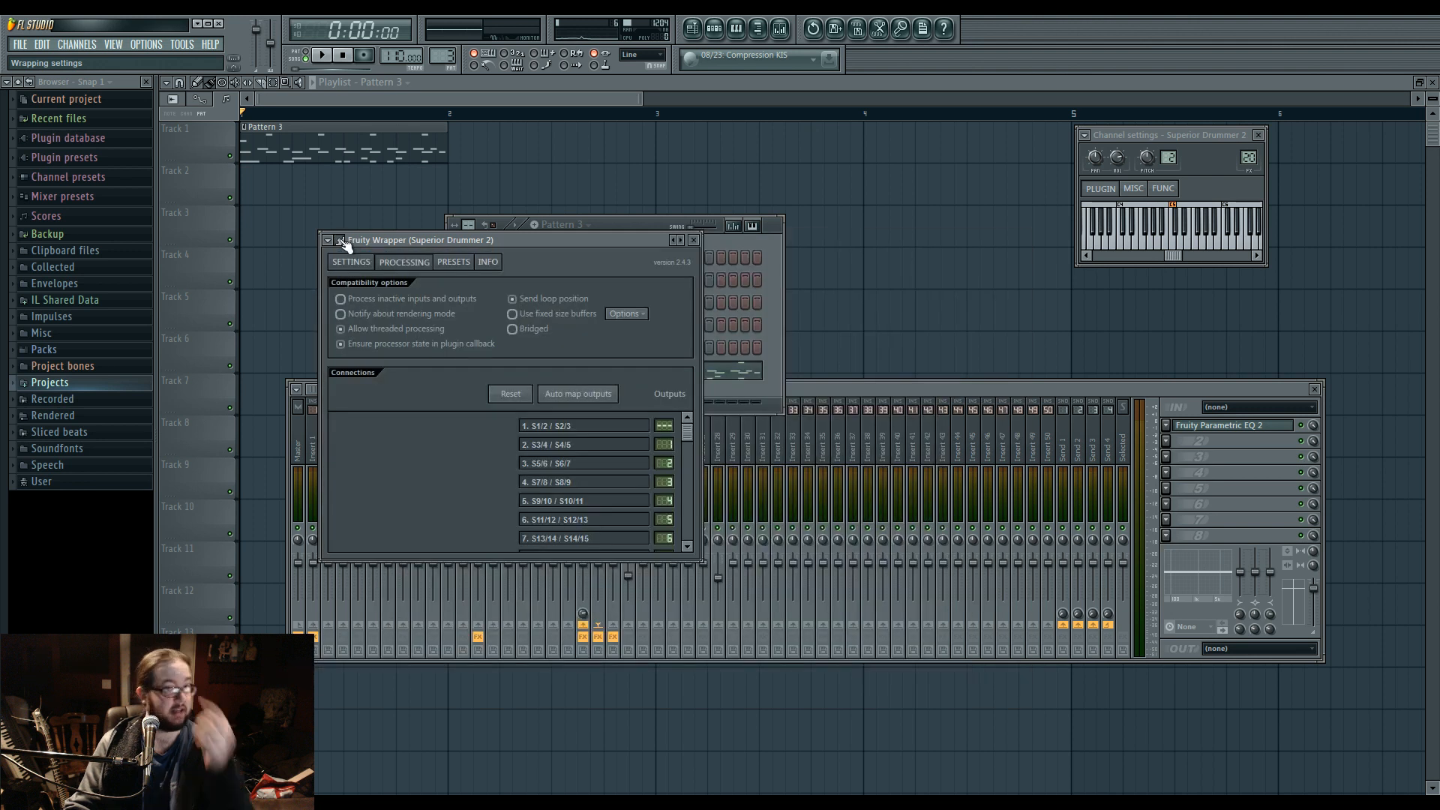
pyautogui.click(414, 264)
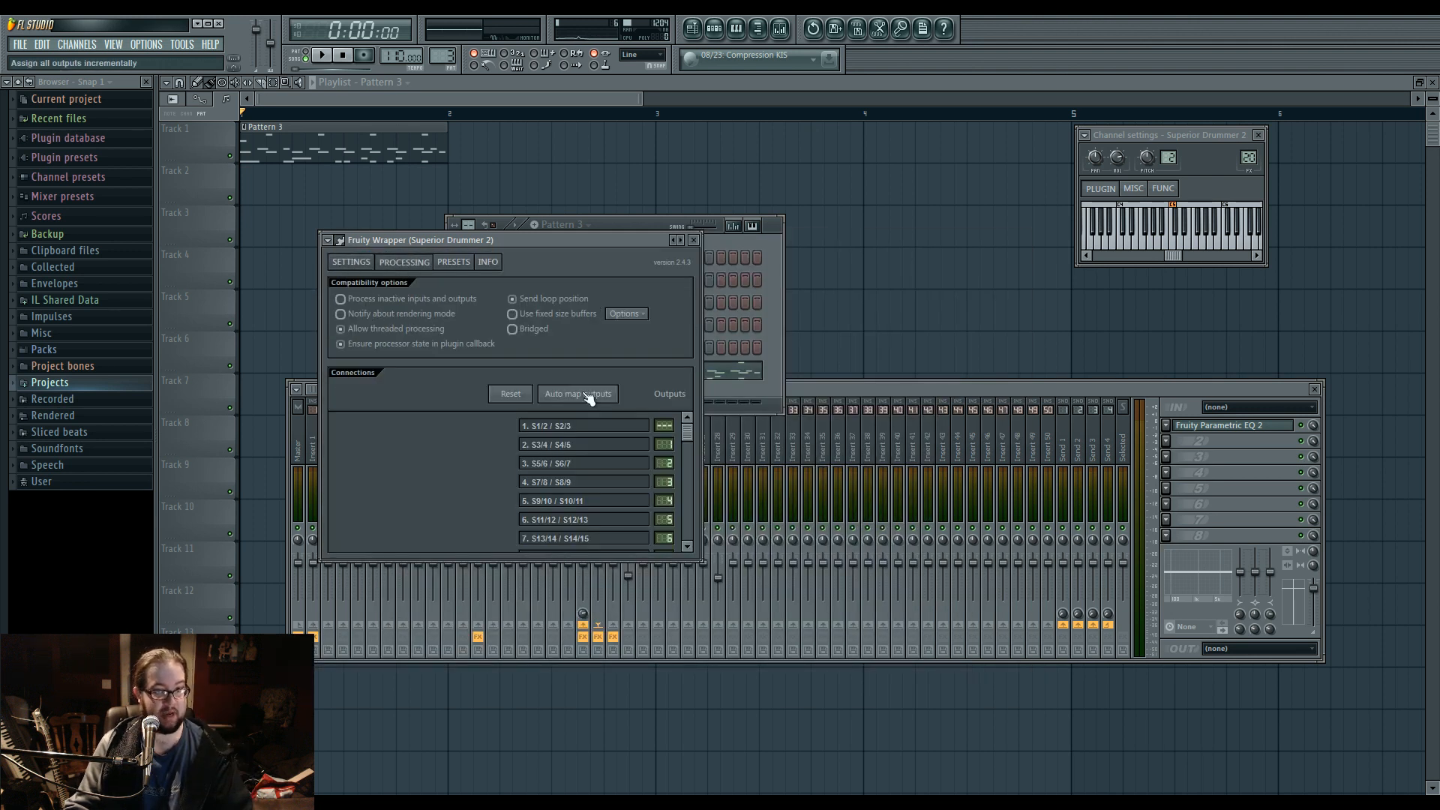
pyautogui.moveTo(686, 433)
pyautogui.mouseDown()
pyautogui.moveTo(687, 537)
pyautogui.moveTo(695, 429)
pyautogui.mouseUp()
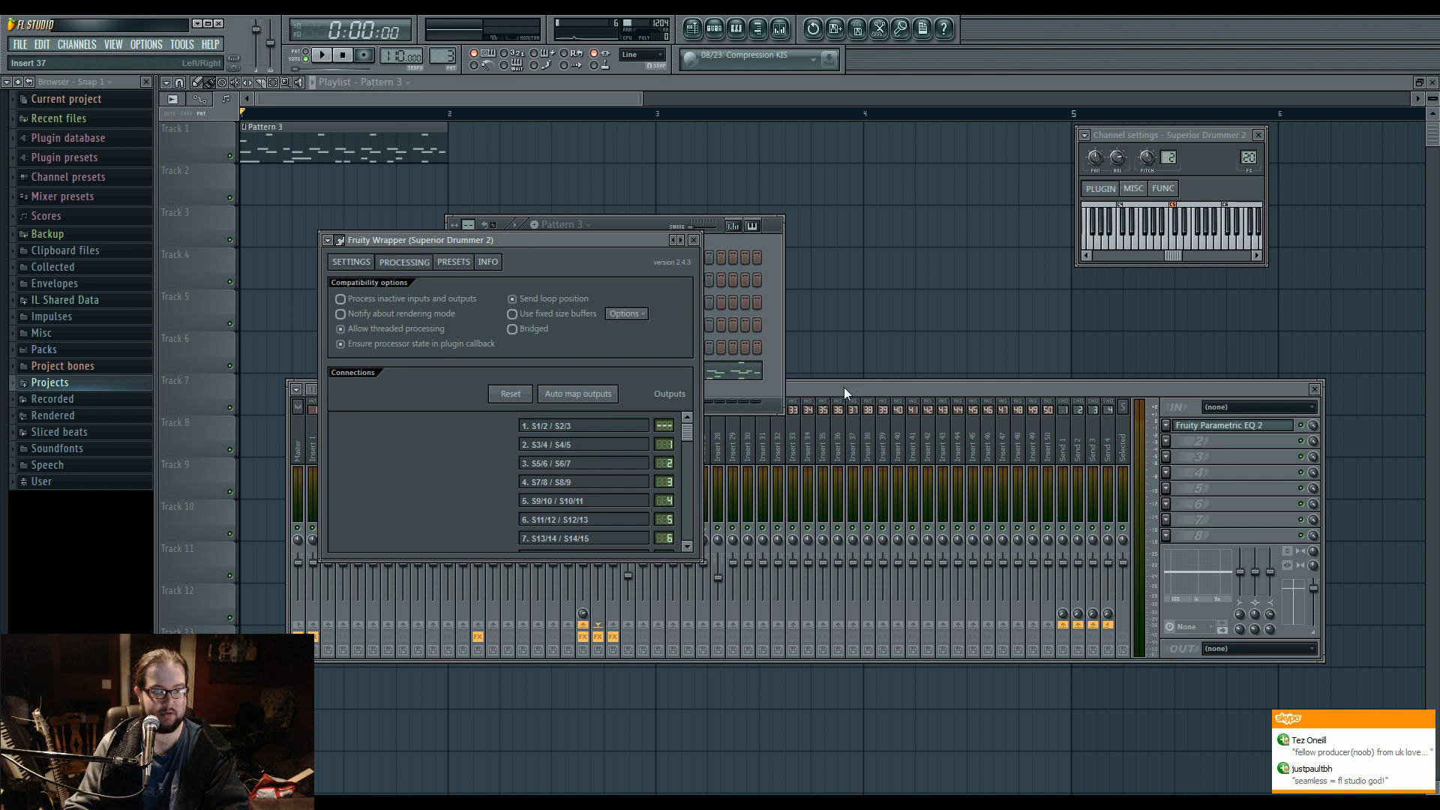
# In Superior Drummer's mixer, set the microphone outputs to Multichannel, and review the output assignments across all channels.
pyautogui.click(823, 386)
pyautogui.click(622, 226)
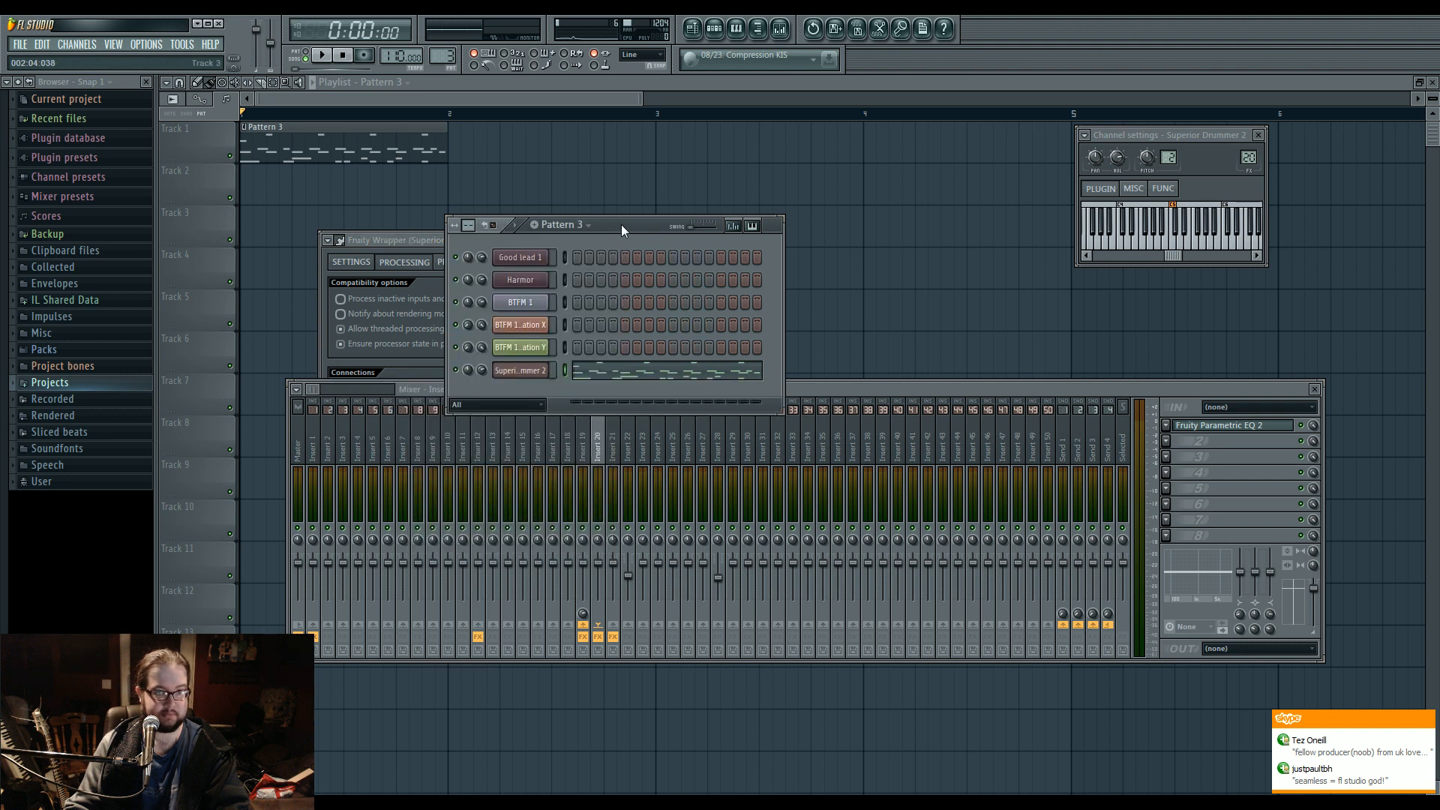
pyautogui.click(510, 375)
pyautogui.click(342, 242)
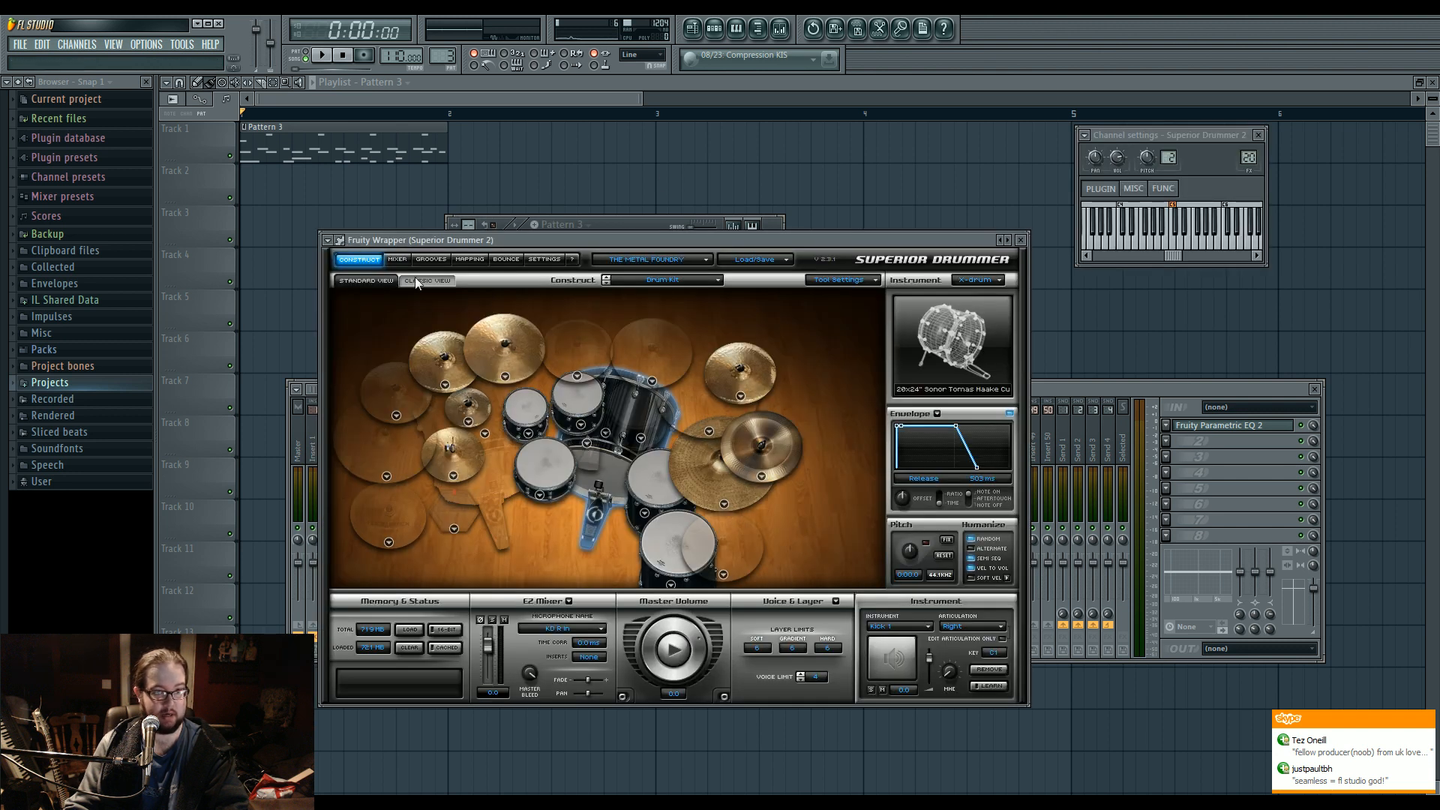
pyautogui.click(398, 261)
pyautogui.click(445, 565)
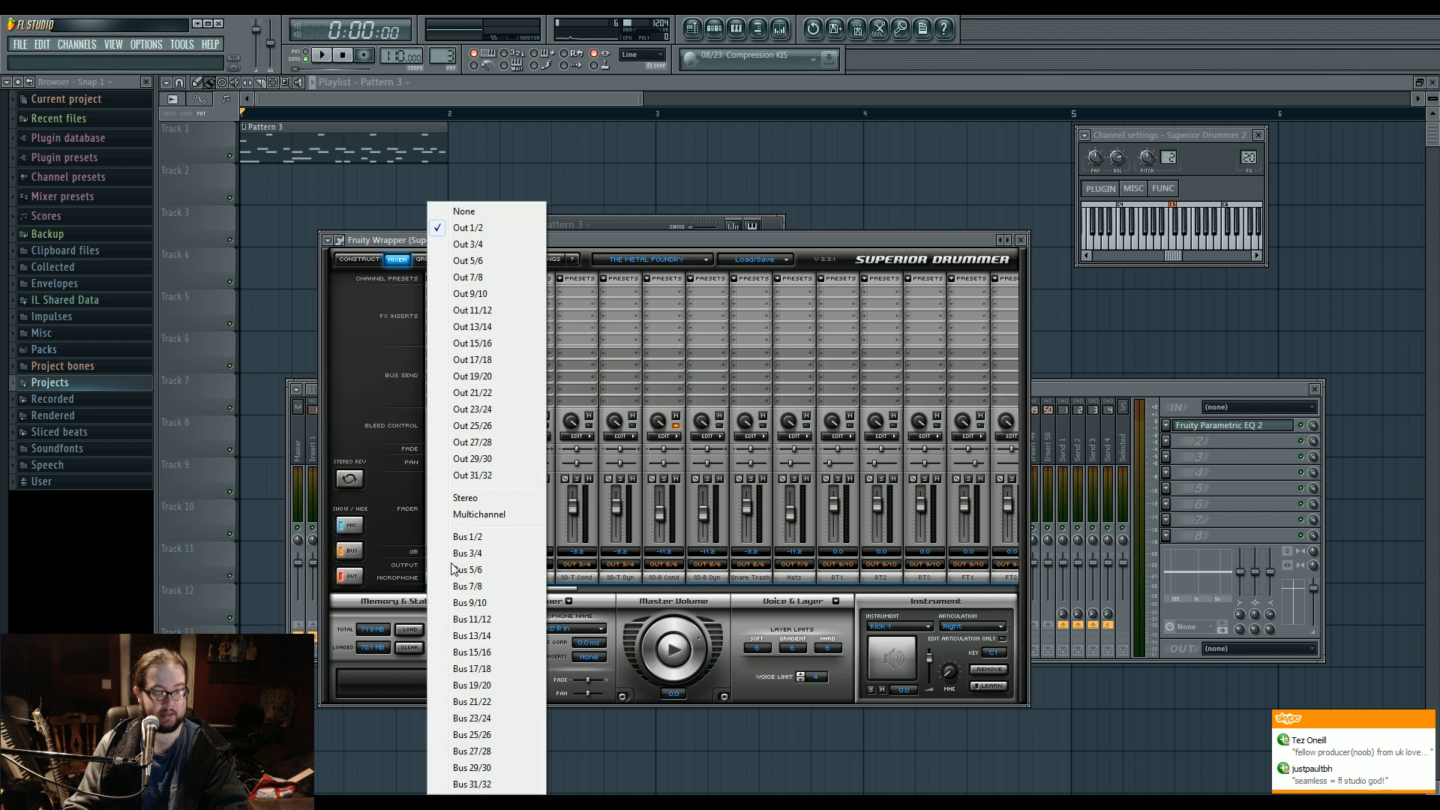
pyautogui.click(493, 518)
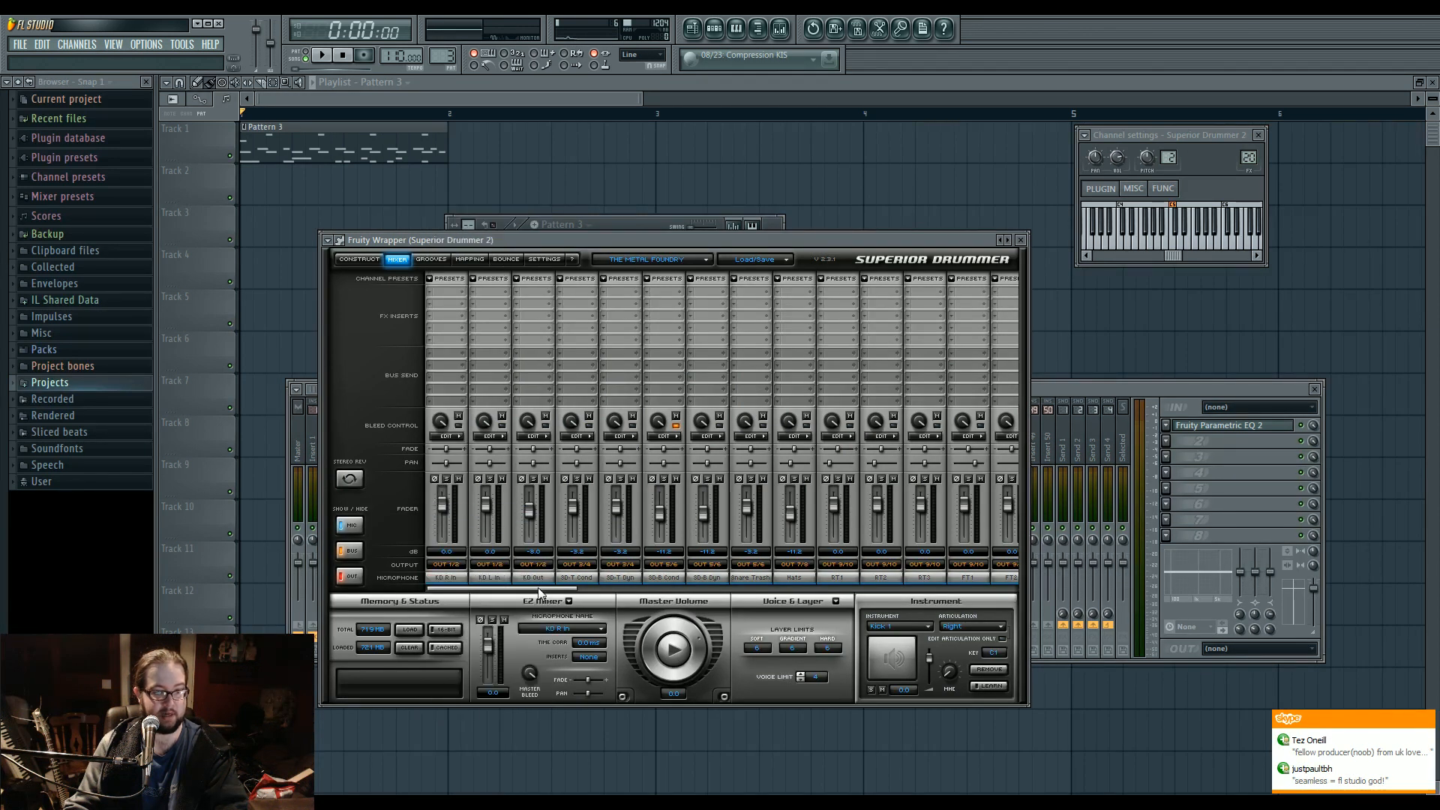
pyautogui.moveTo(538, 587); pyautogui.dragTo(546, 590)
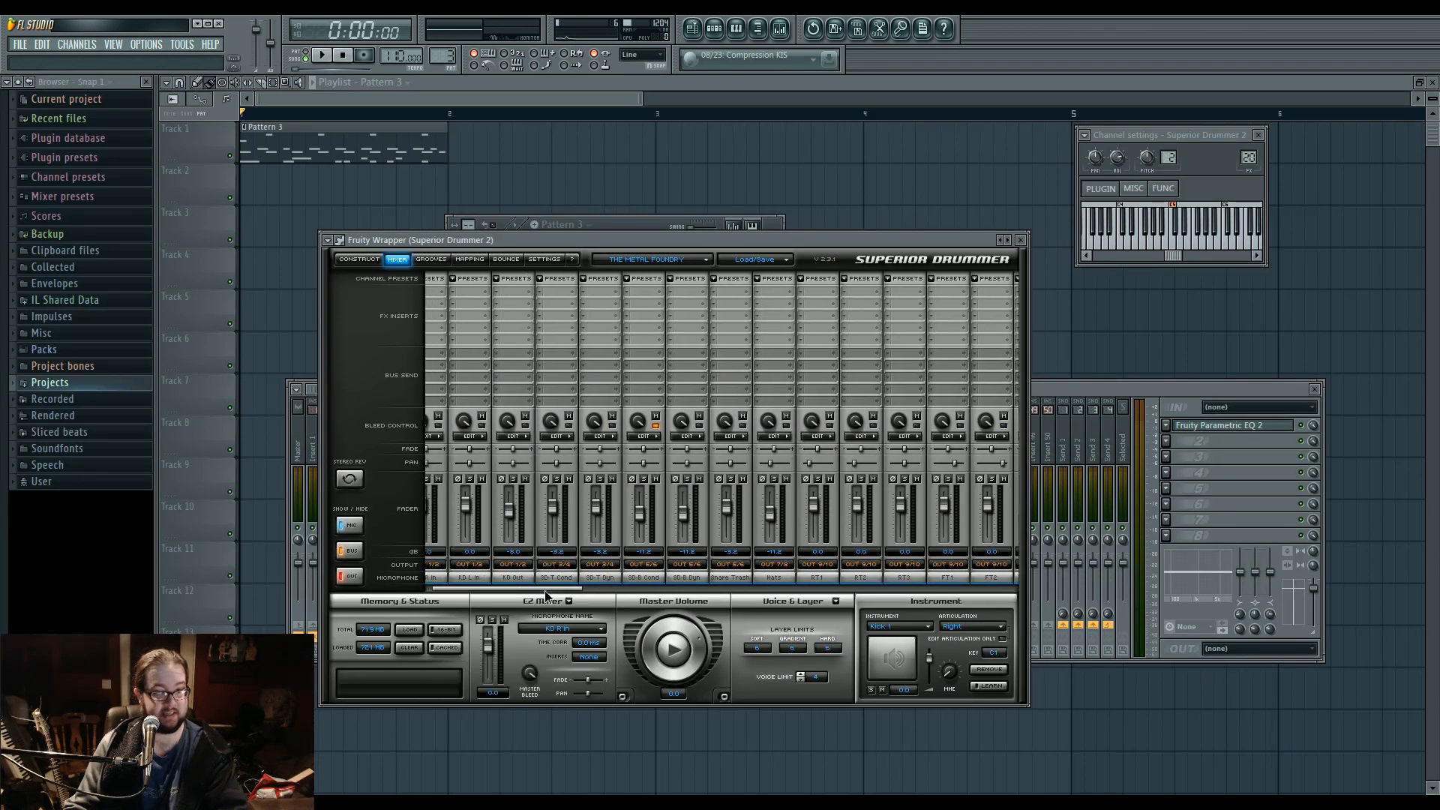
pyautogui.moveTo(545, 591); pyautogui.dragTo(524, 591)
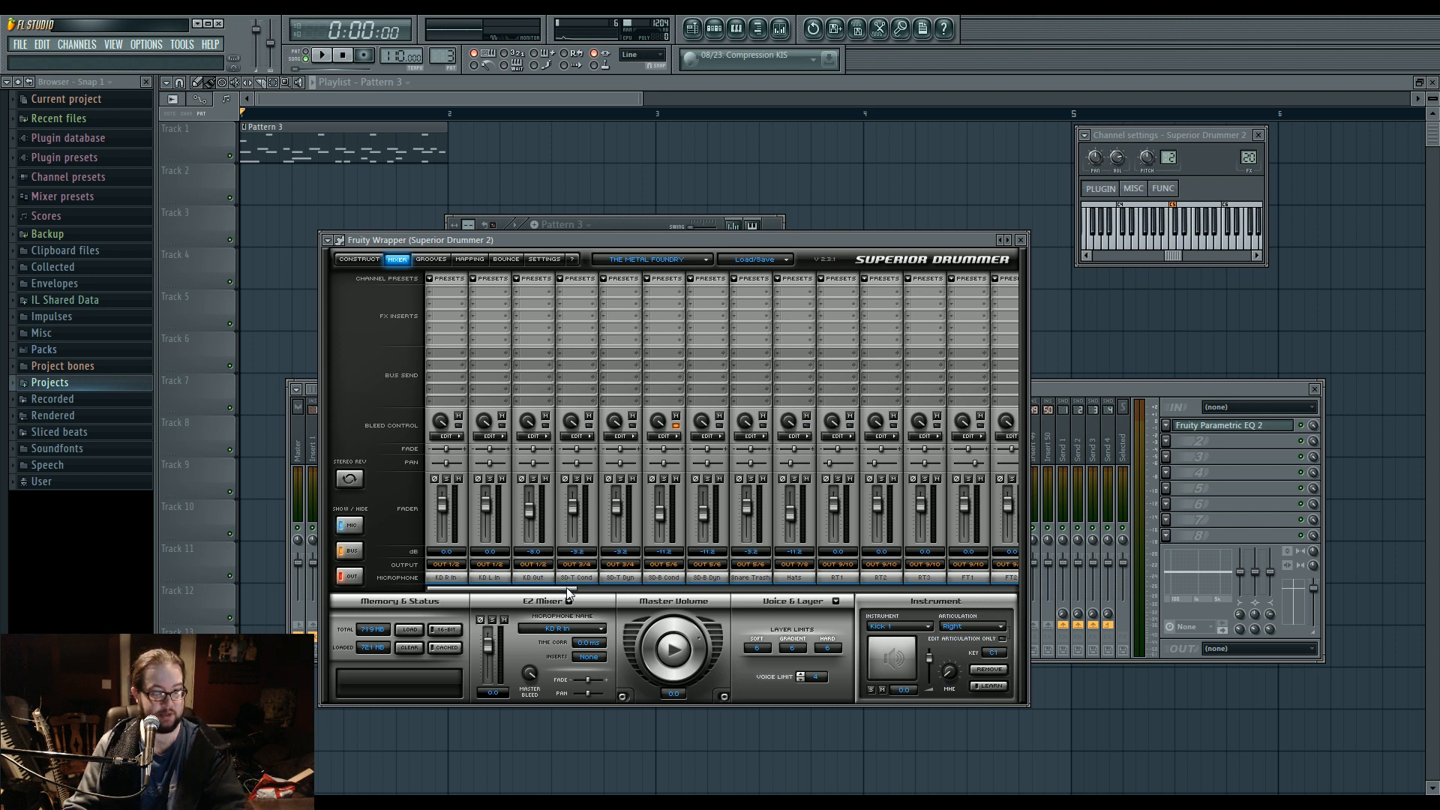
pyautogui.moveTo(568, 592); pyautogui.dragTo(595, 593)
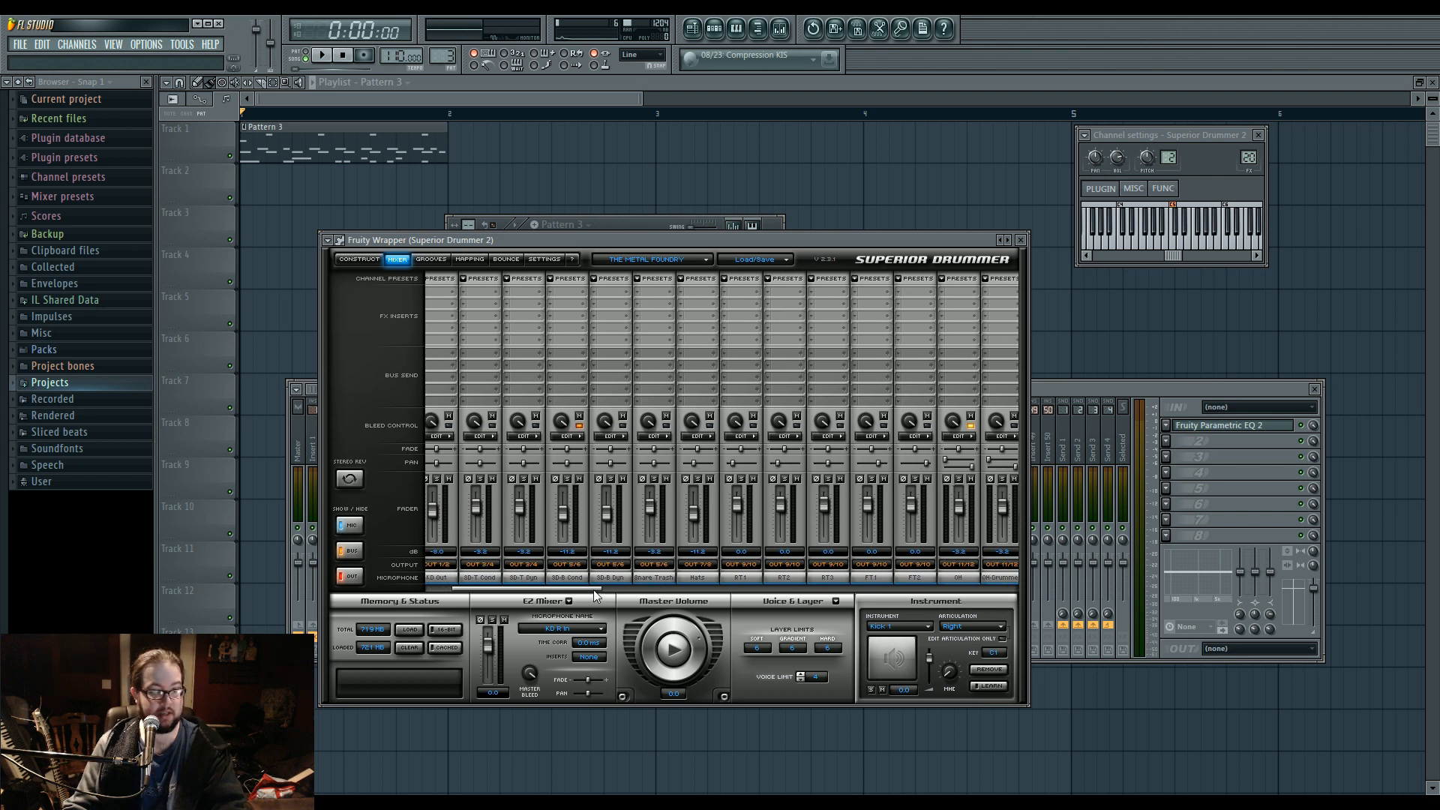
pyautogui.moveTo(595, 591); pyautogui.dragTo(731, 593)
pyautogui.moveTo(692, 593); pyautogui.dragTo(542, 598)
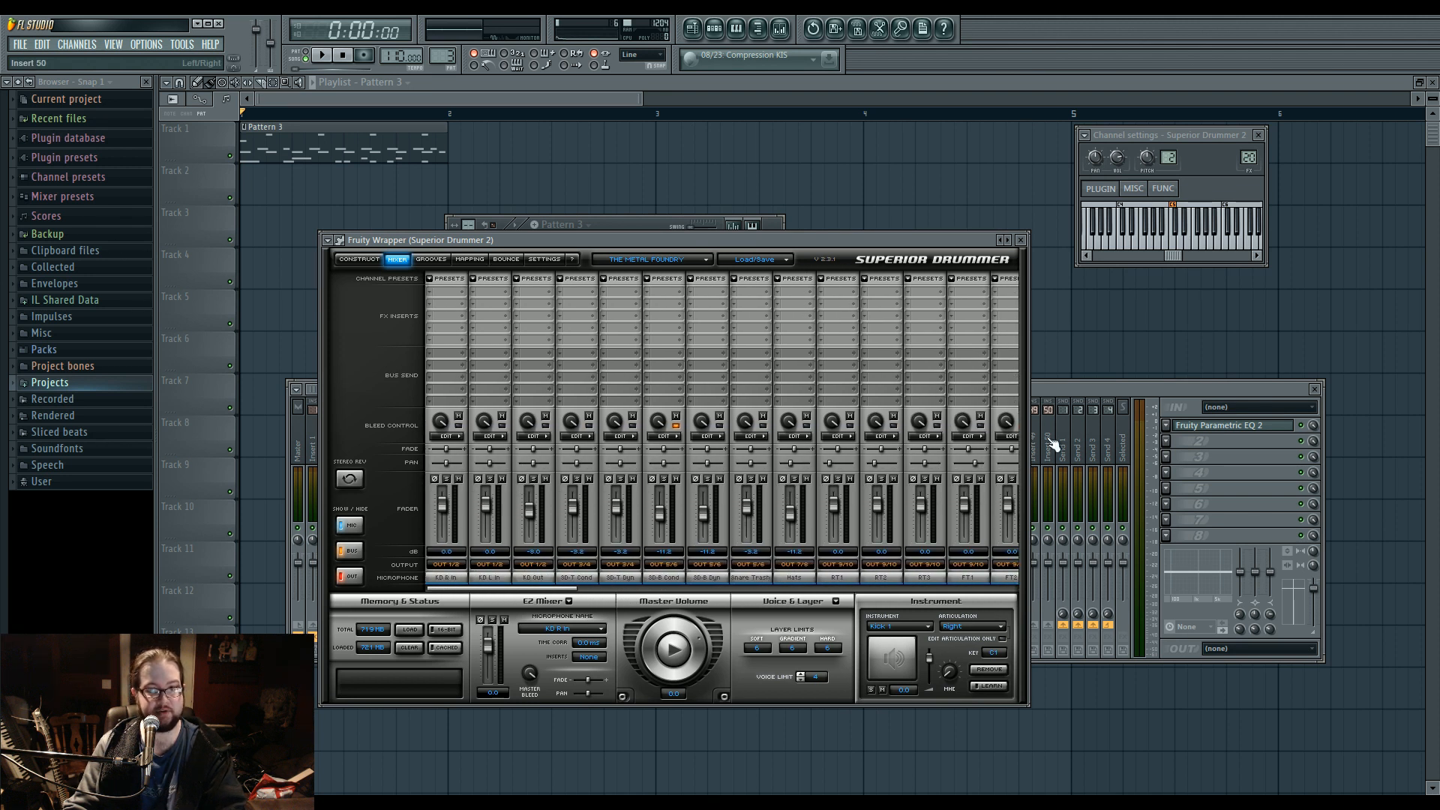
# Bring the mixer window forward and reposition it, then open the project DnB 822.flp in the second FL Studio instance.
pyautogui.click(1066, 391)
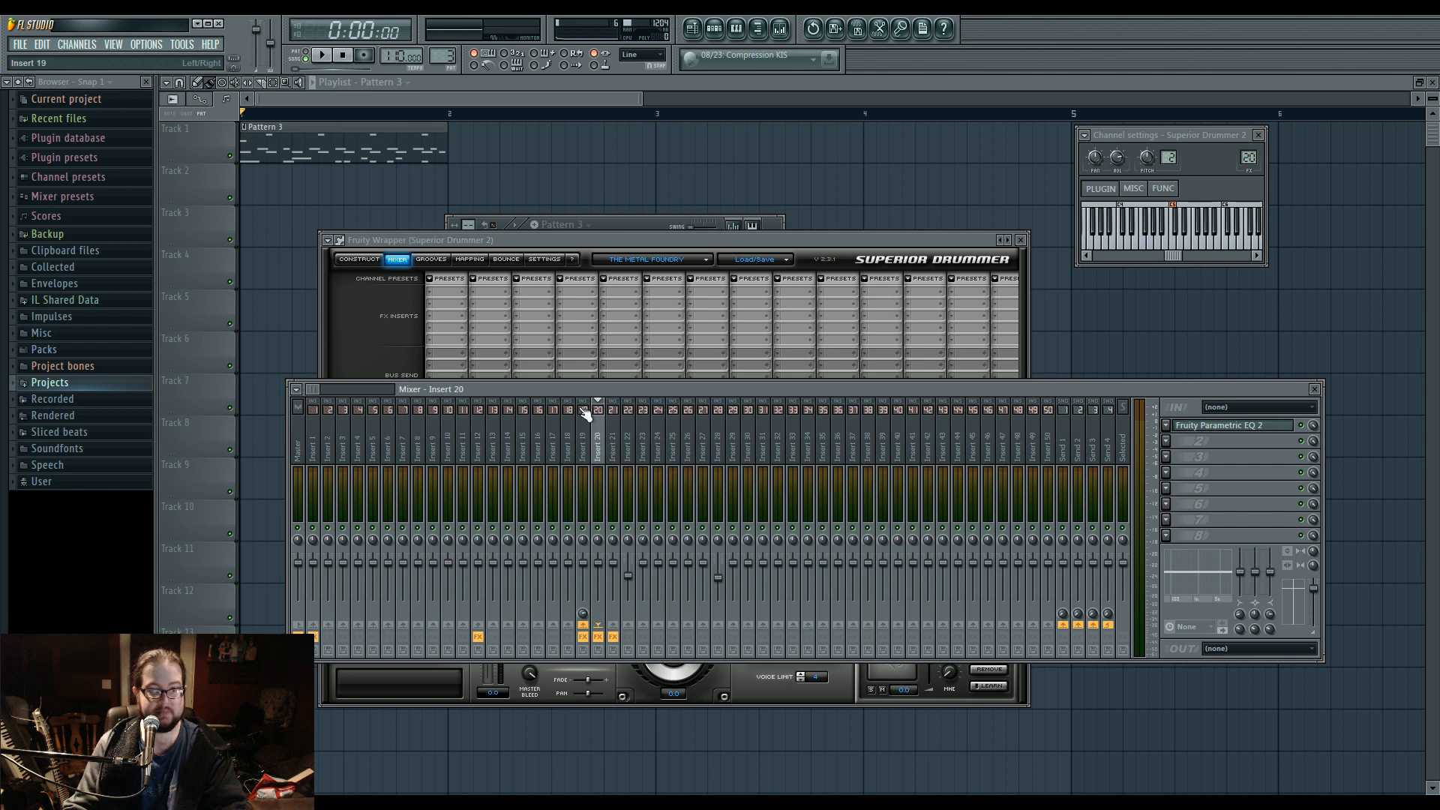
pyautogui.moveTo(582, 389); pyautogui.dragTo(549, 357)
pyautogui.moveTo(729, 806)
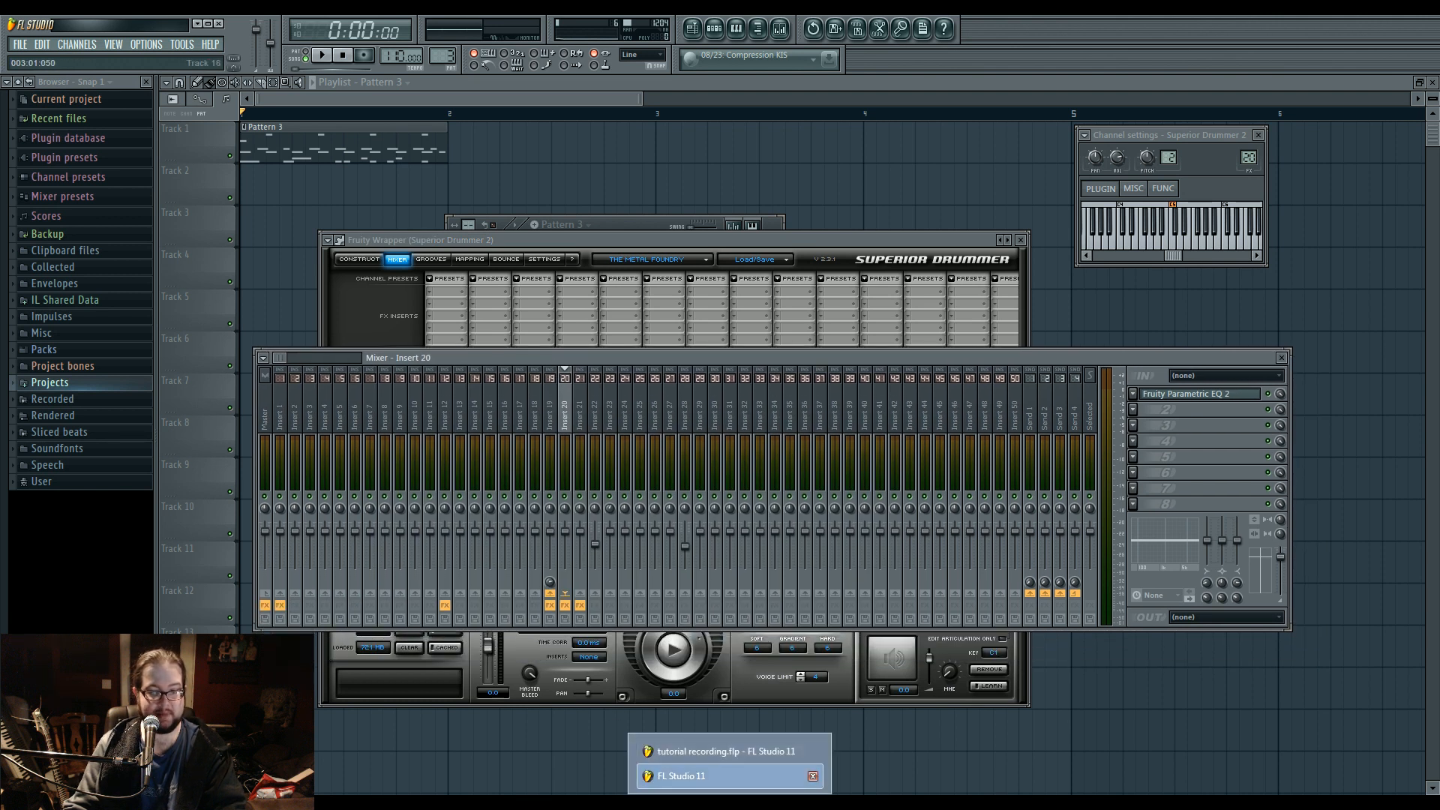
pyautogui.click(720, 776)
pyautogui.click(20, 44)
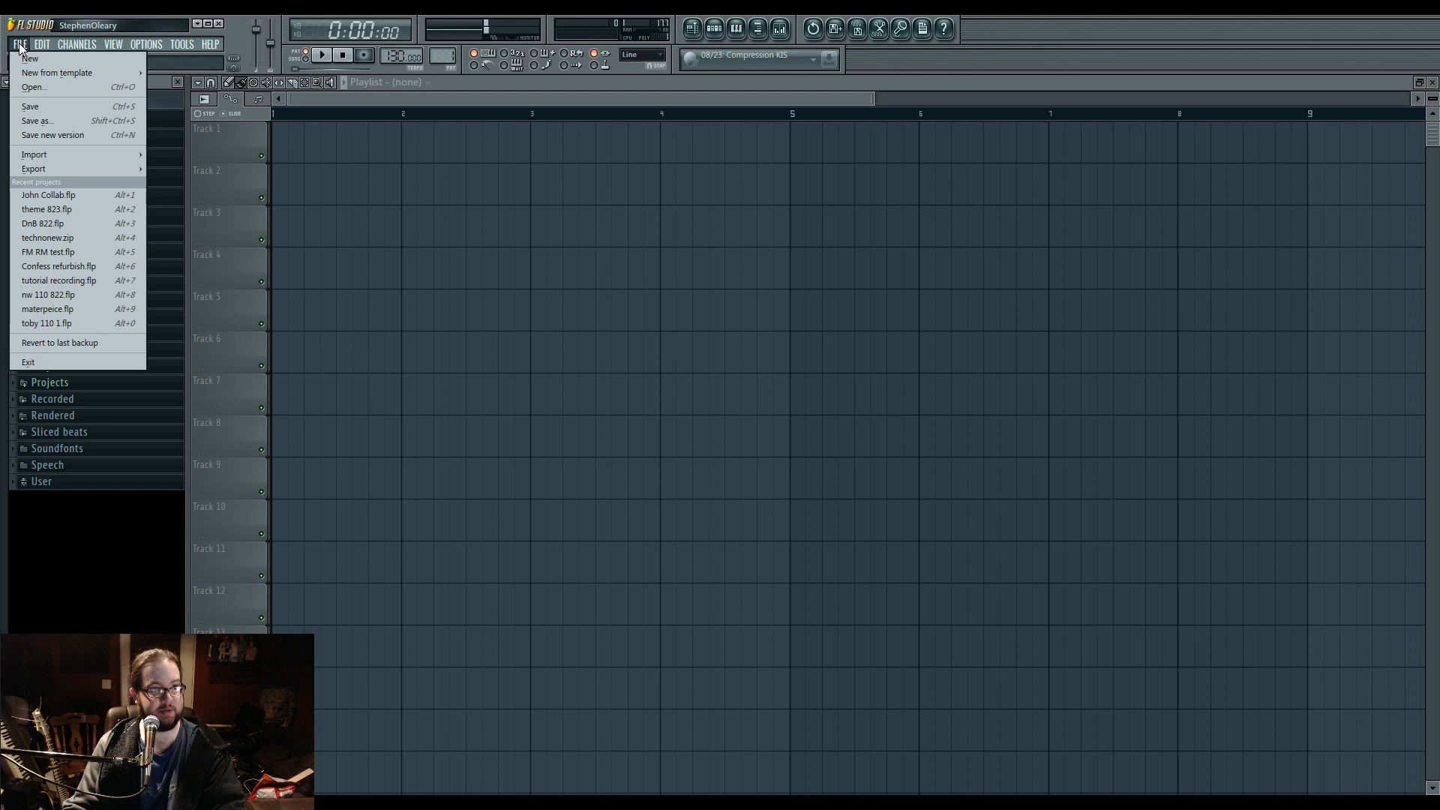
pyautogui.click(85, 197)
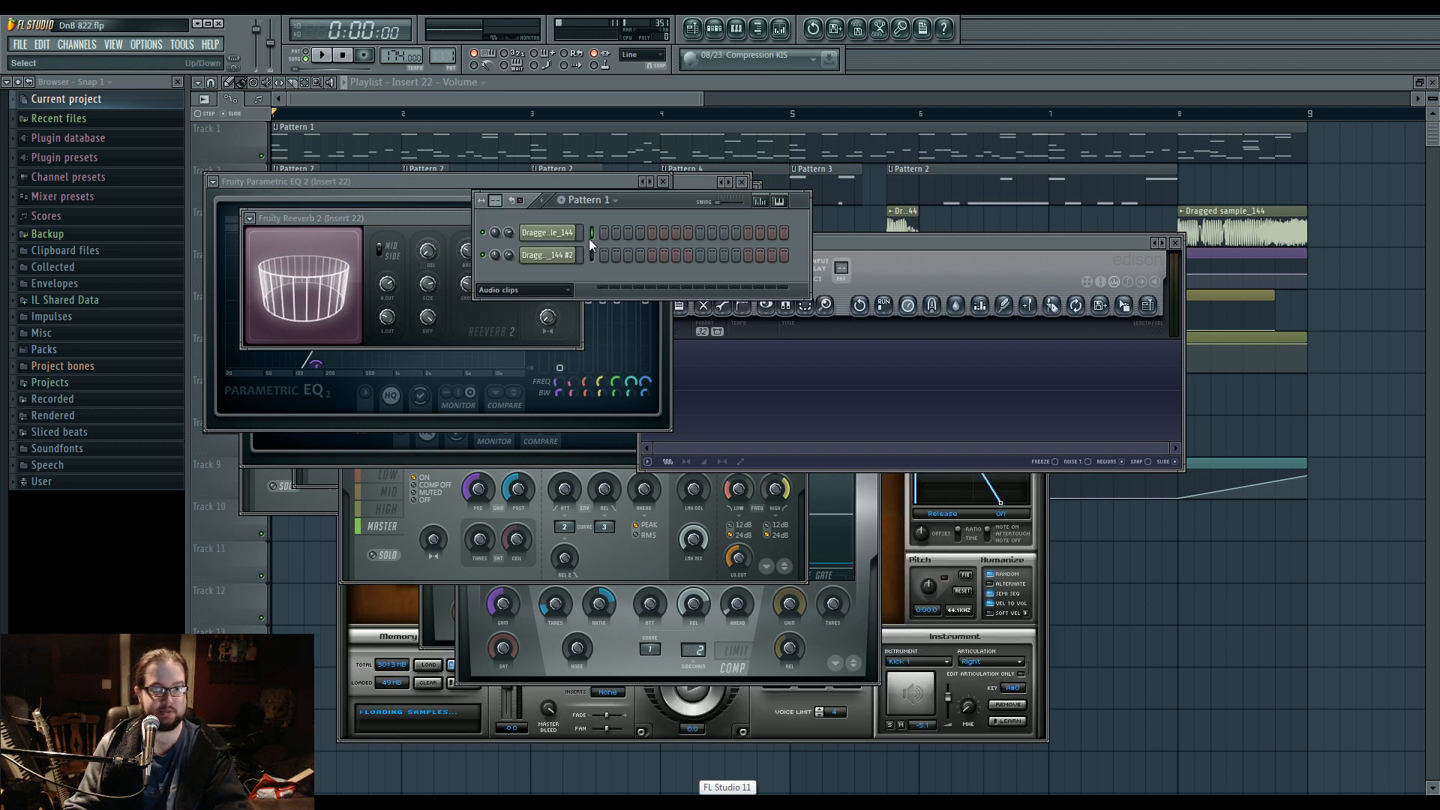
pyautogui.click(555, 323)
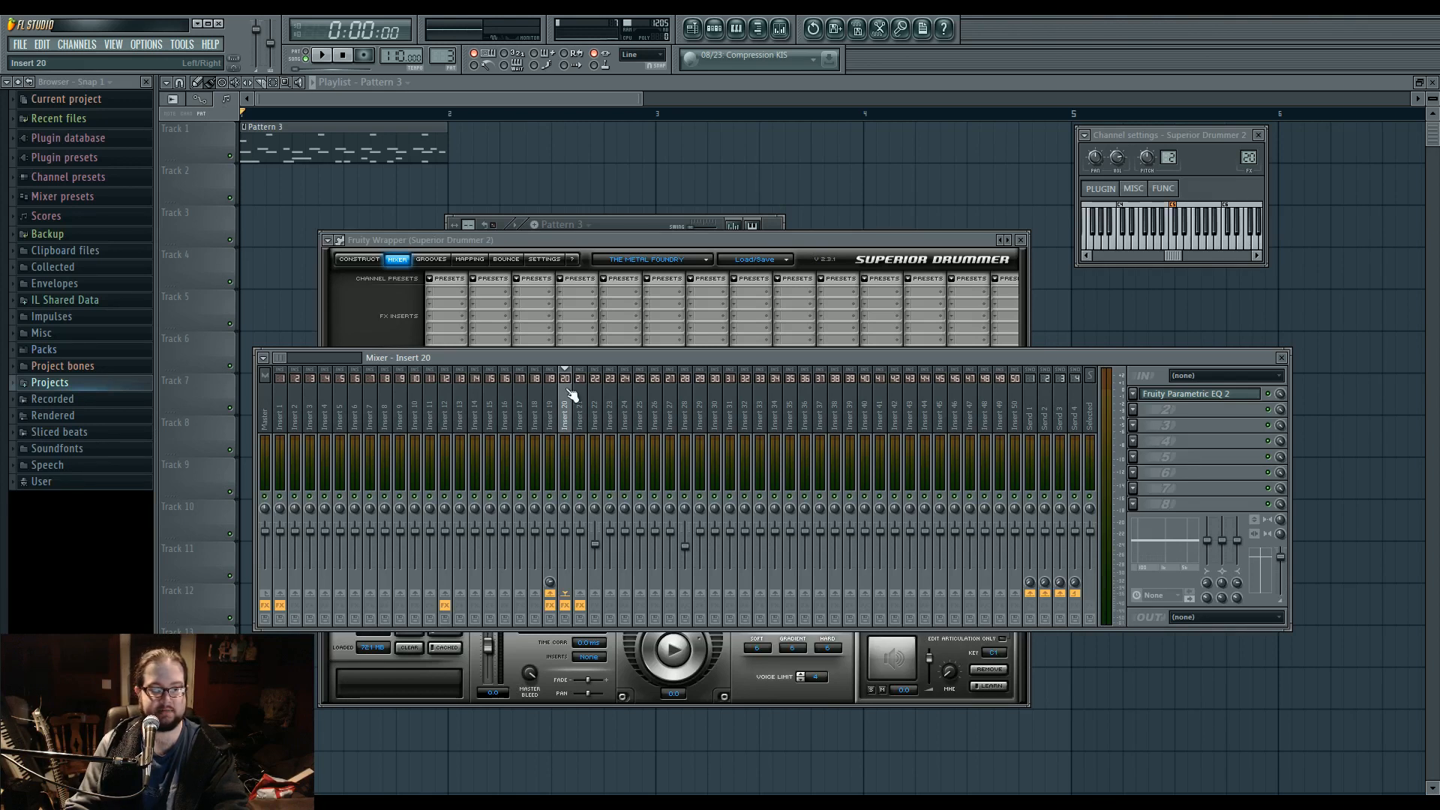
# Play the groove while checking the Insert 20 and Insert 21 mixer levels, and review the available snares in Superior Drummer's drum kit.
pyautogui.press('space')
pyautogui.click(584, 408)
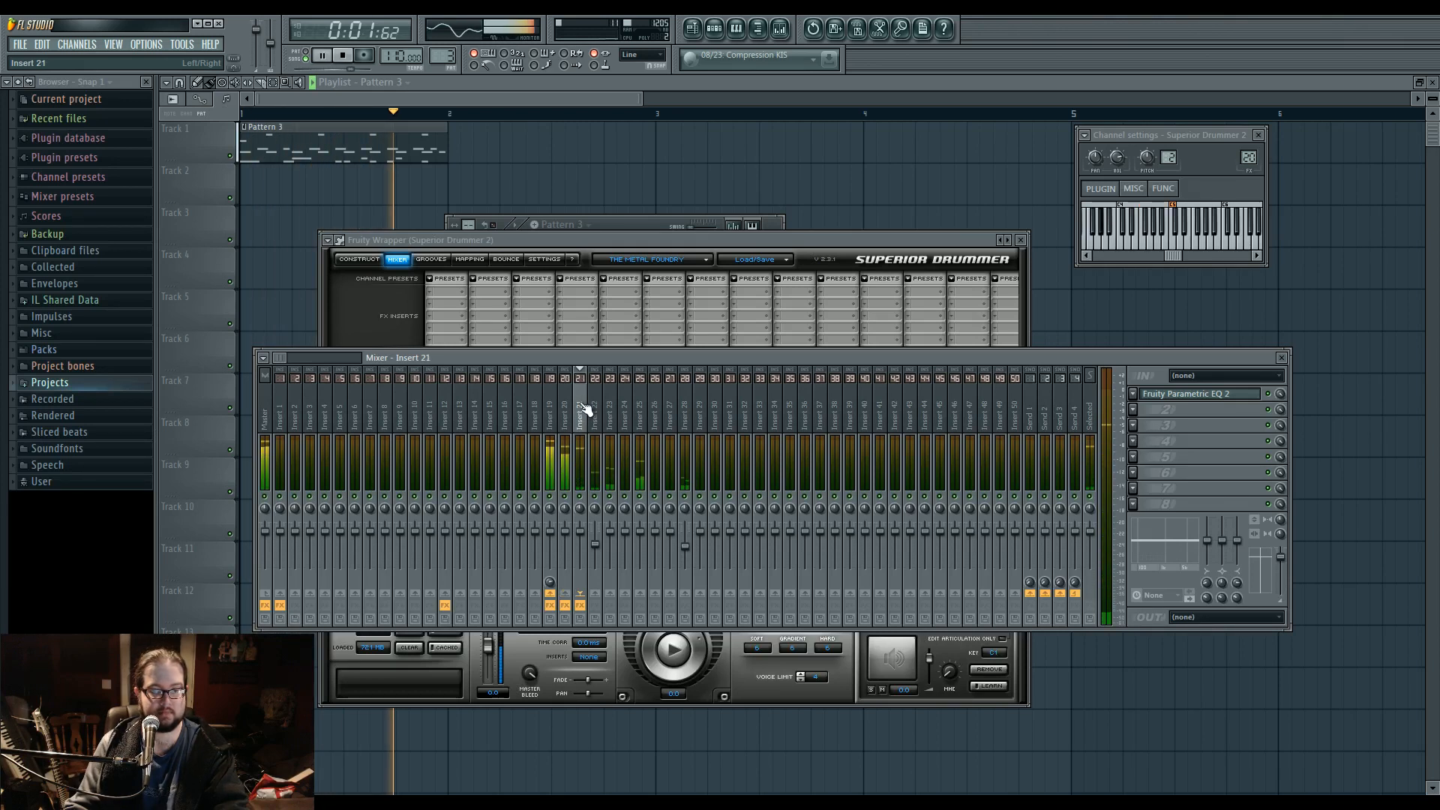
pyautogui.press('space')
pyautogui.click(361, 260)
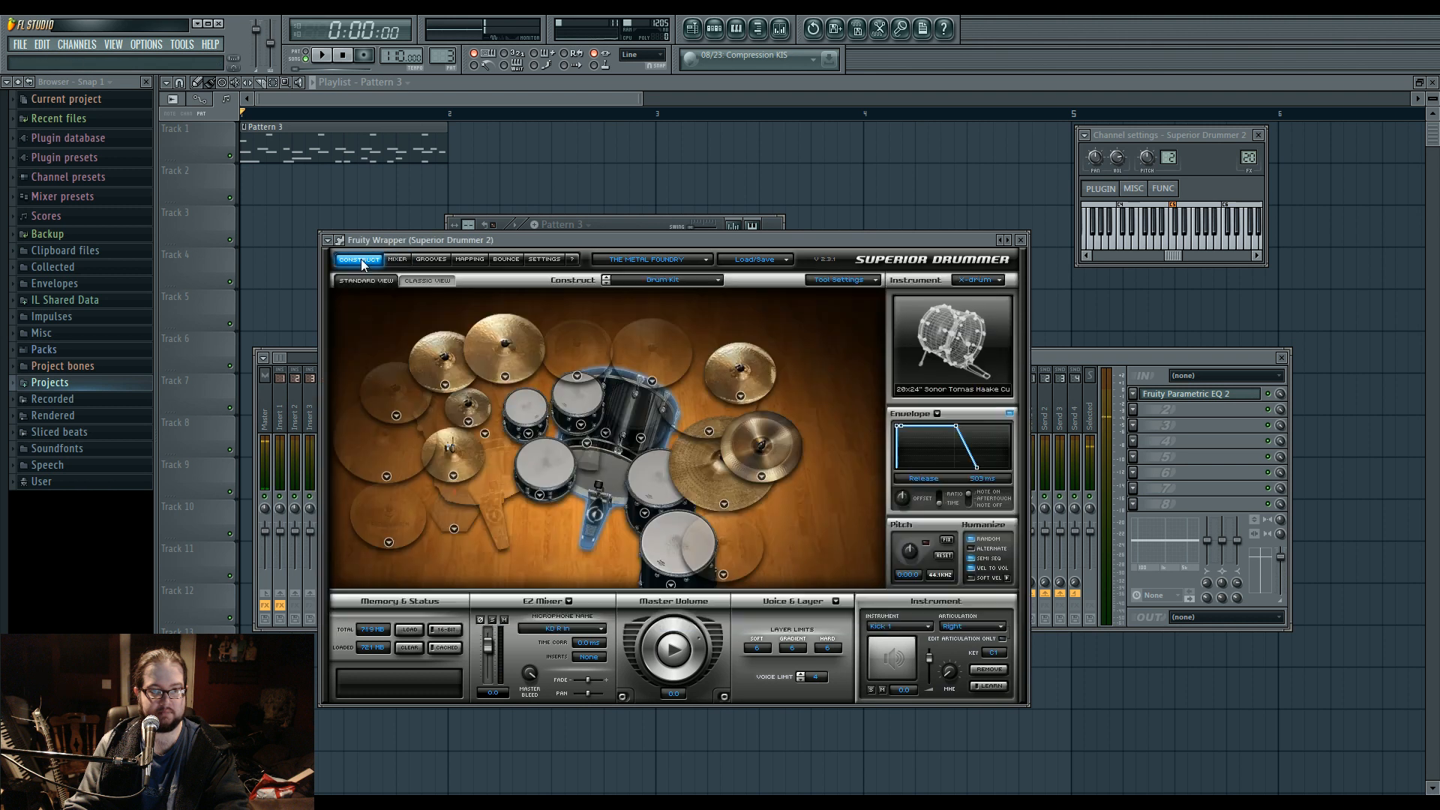
pyautogui.rightClick(534, 477)
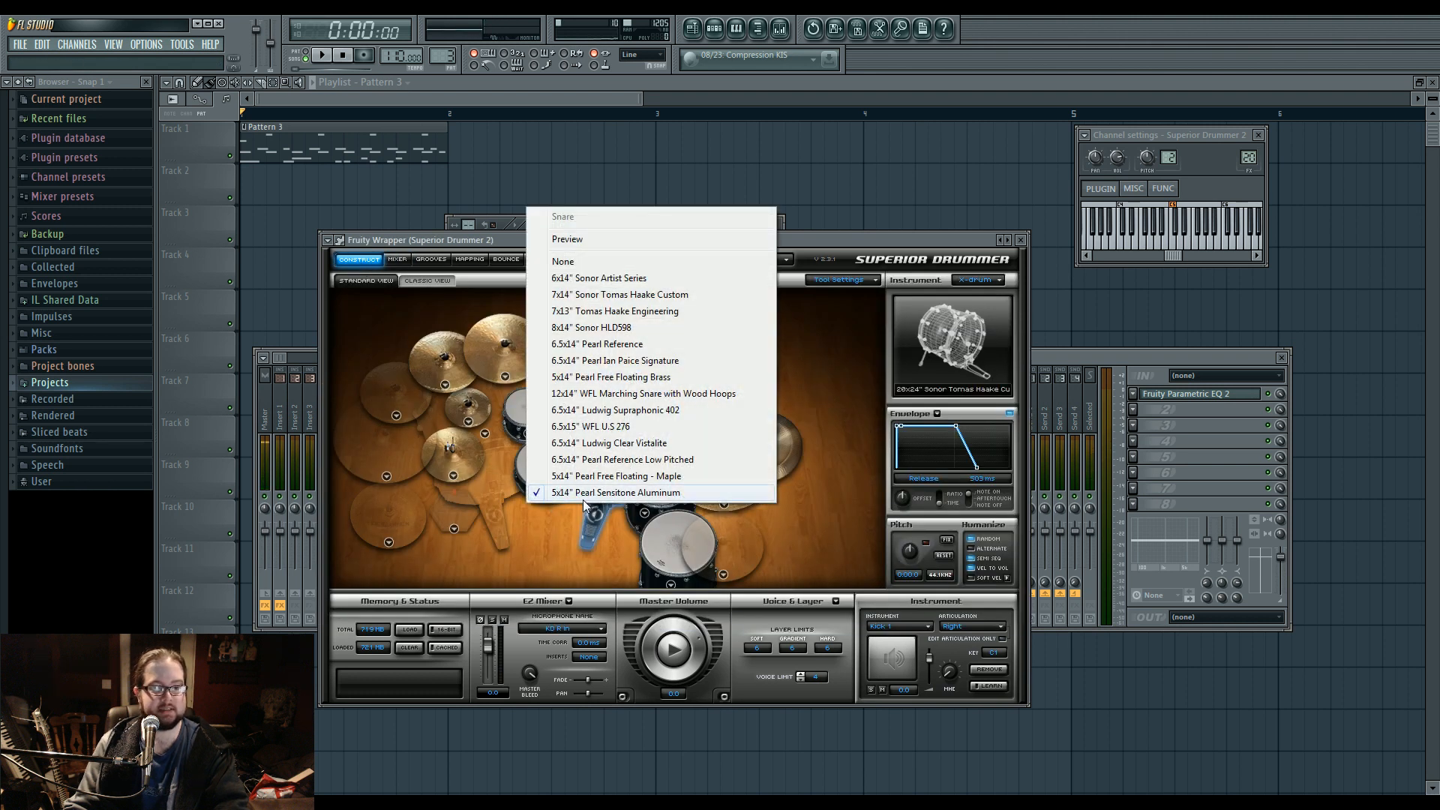
pyautogui.click(570, 510)
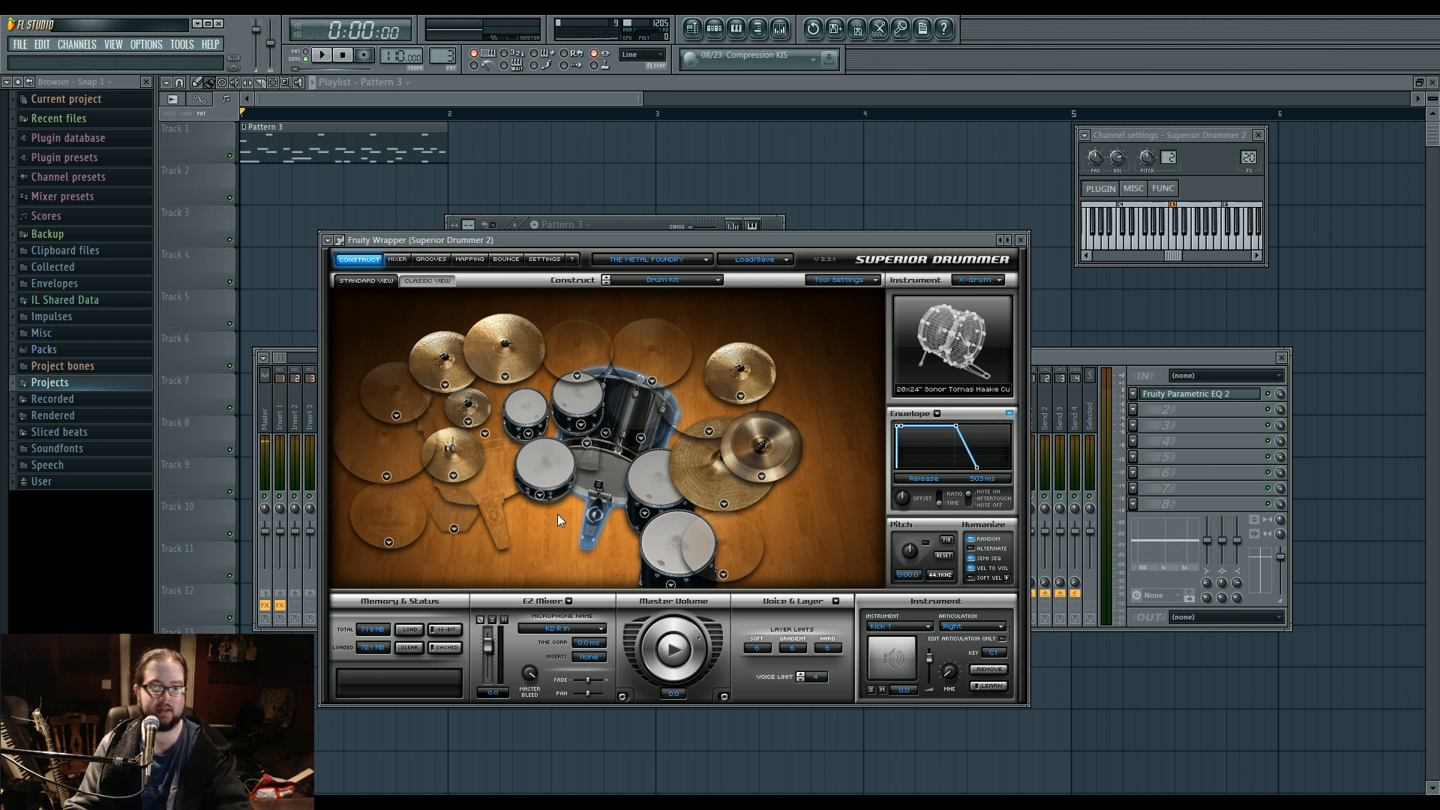
# Open the Fruity Parametric EQ 2 on Insert 20 and on Insert 21, and switch both to their flat comparison curves.
pyautogui.click(1156, 405)
pyautogui.click(1169, 397)
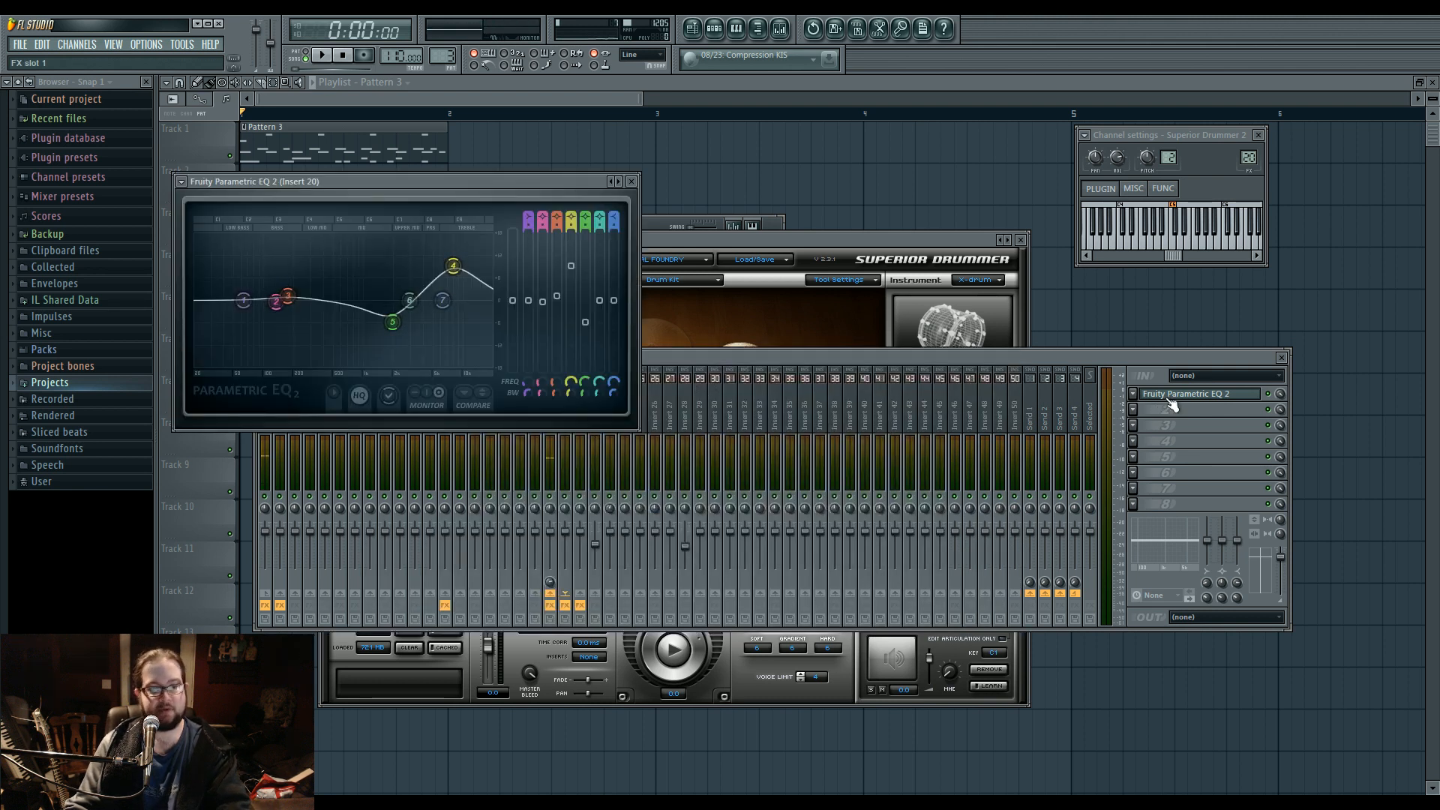
pyautogui.click(643, 359)
pyautogui.click(597, 412)
pyautogui.click(582, 411)
pyautogui.click(1182, 396)
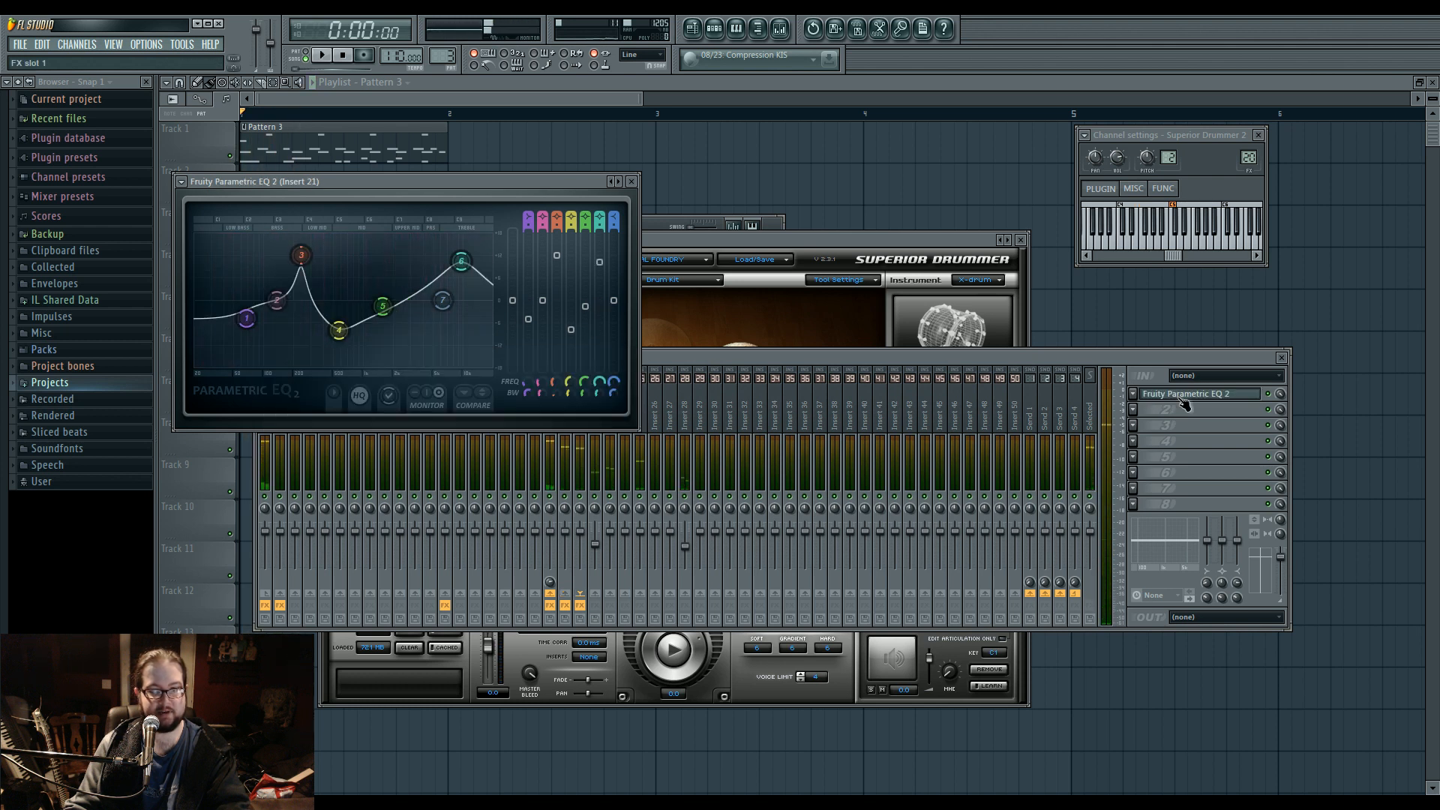
pyautogui.click(484, 393)
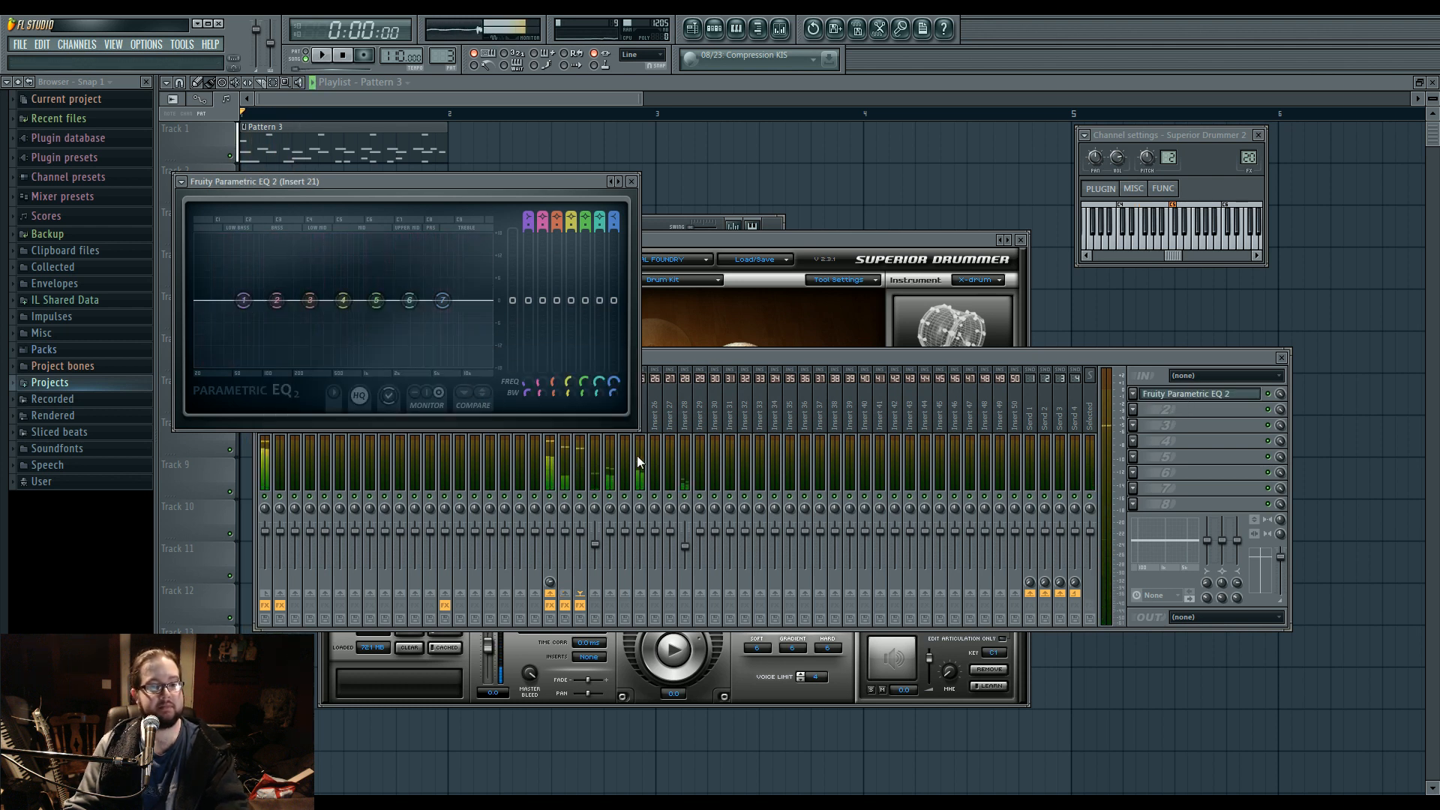
# Move the Insert 21 equalizer window clear of the Insert 20 one, and audition the groove with flat EQ.
pyautogui.click(582, 507)
pyautogui.press('space')
pyautogui.moveTo(421, 178); pyautogui.dragTo(489, 192)
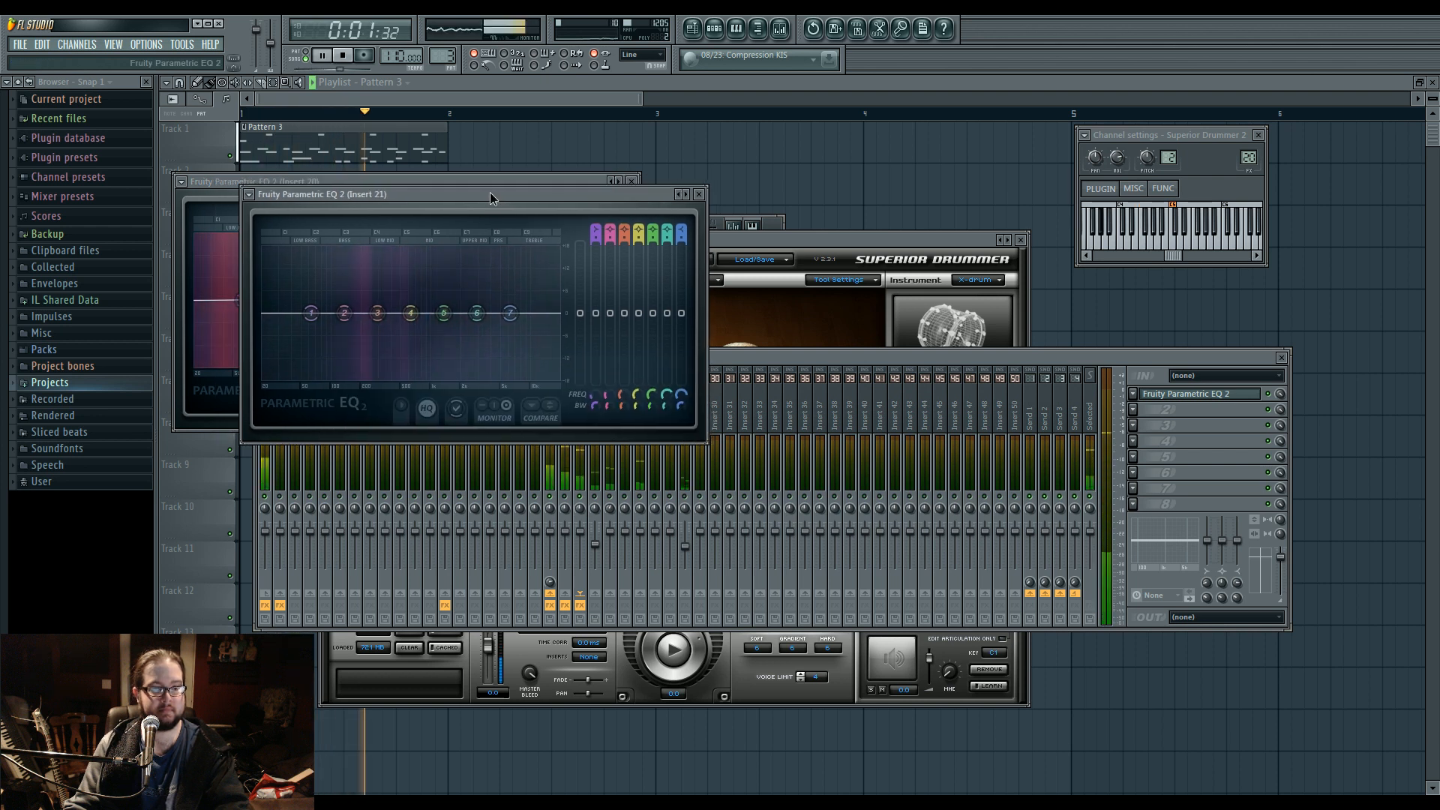
pyautogui.press('space')
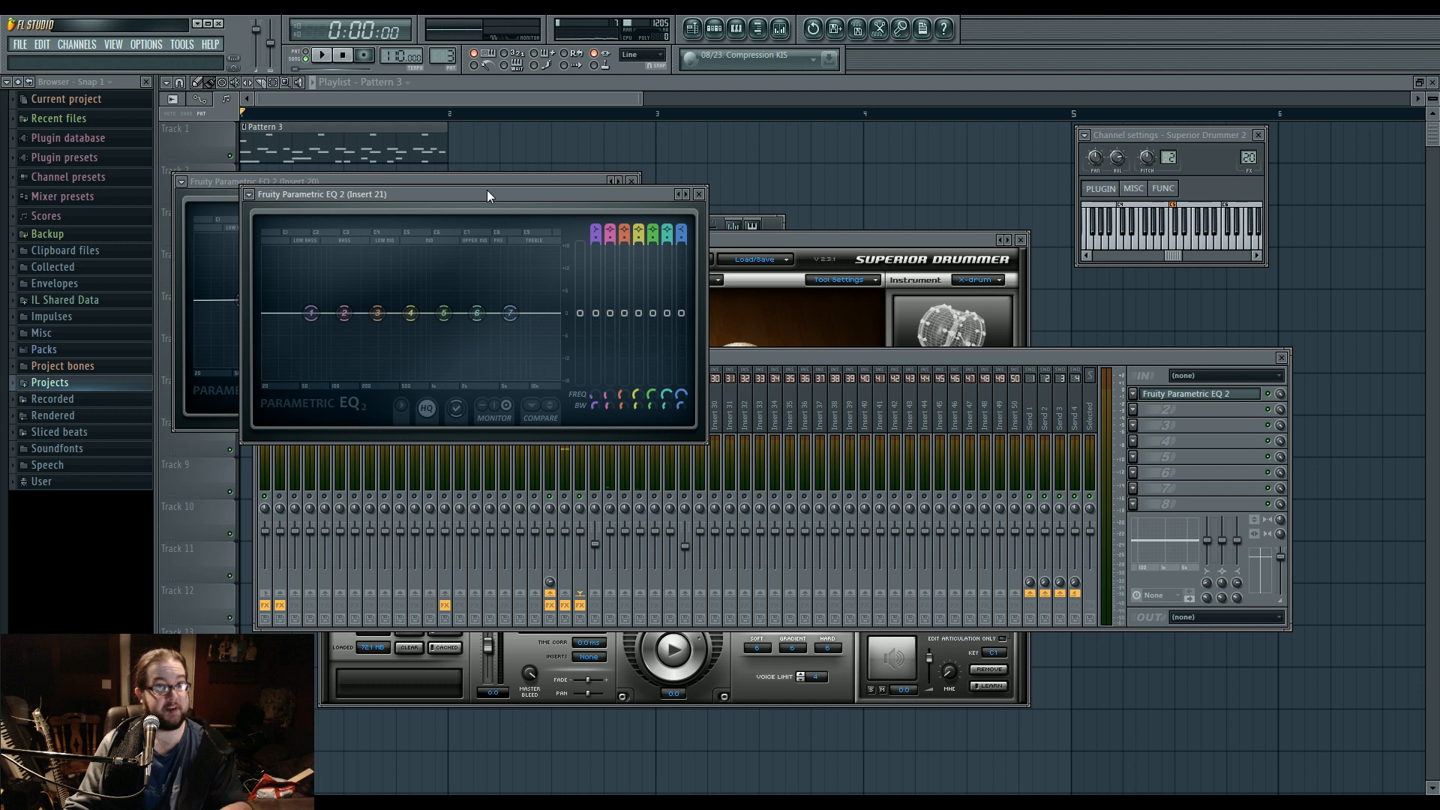
# Boost band 3 of the Insert 21 EQ to about 15.4 dB at 218 Hz with a 9% bandwidth, auditioning the groove.
pyautogui.moveTo(377, 313); pyautogui.dragTo(365, 262)
pyautogui.press('space')
pyautogui.scroll(-4, 366, 262)
pyautogui.scroll(-2, 365, 262)
pyautogui.moveTo(366, 263); pyautogui.dragTo(367, 256)
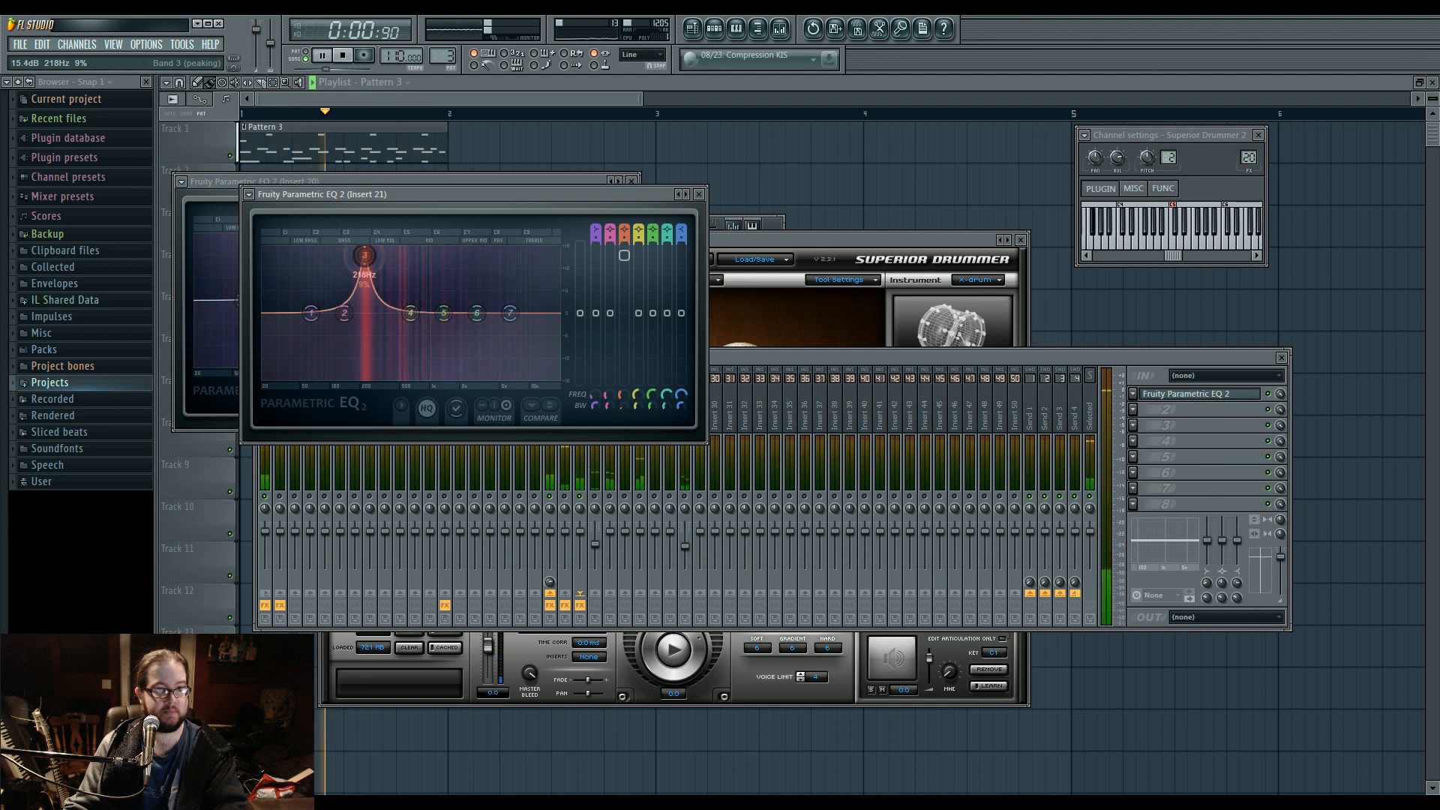
pyautogui.press('space')
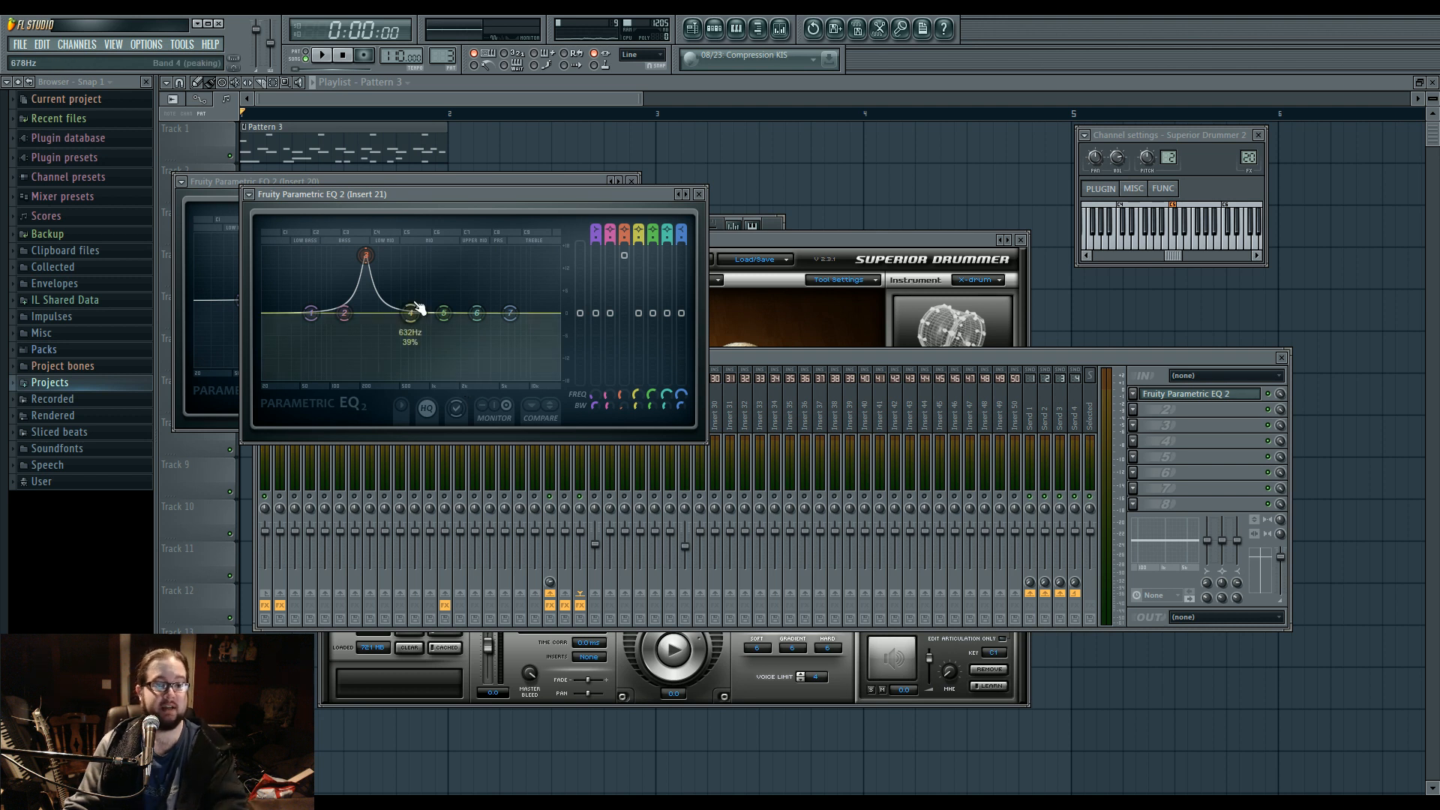
pyautogui.press('space')
pyautogui.press('space')
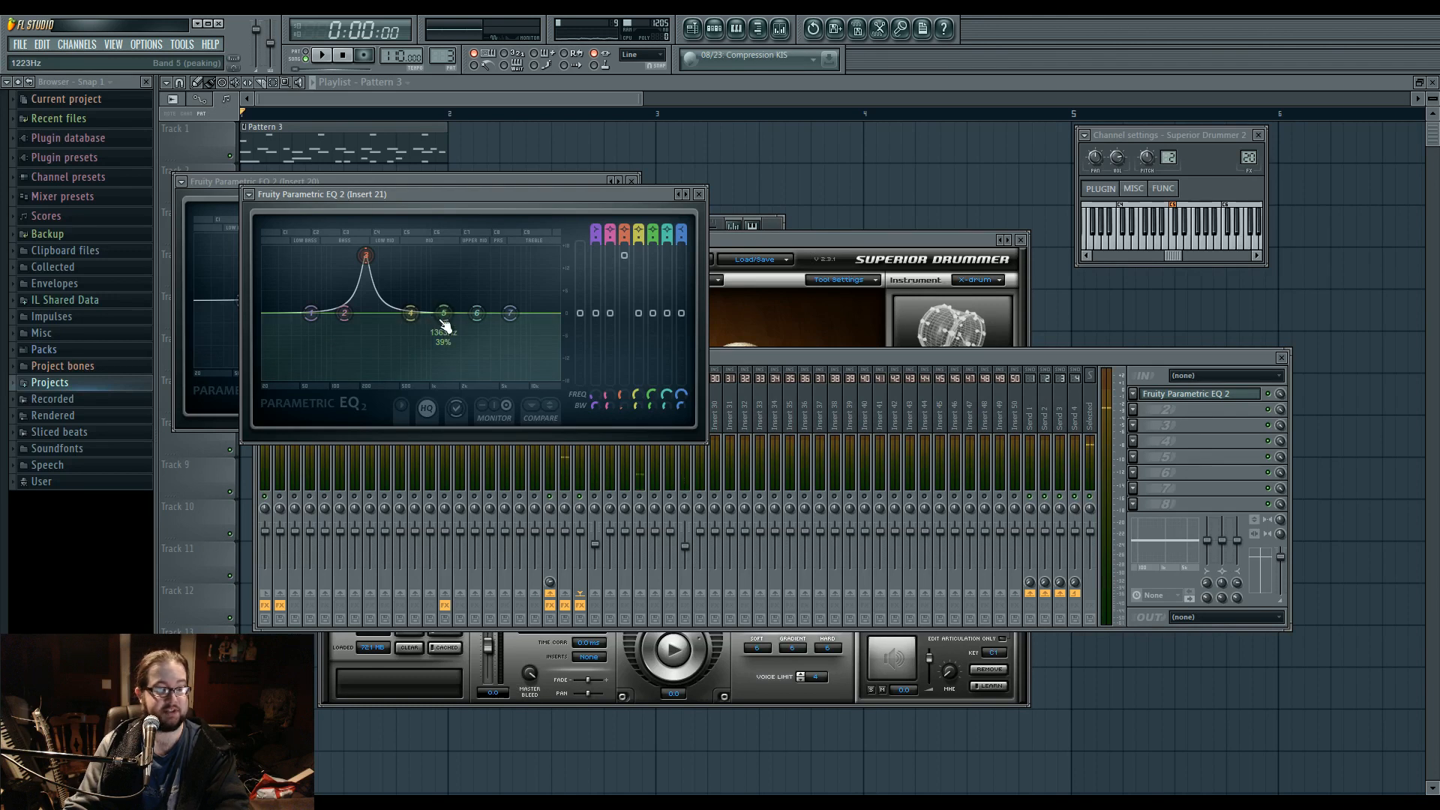
# Boost band 6 of the Insert 21 EQ with a 34% bandwidth, raising it and shifting it above 4341 Hz while auditioning.
pyautogui.moveTo(476, 331); pyautogui.dragTo(494, 280)
pyautogui.scroll(-2, 490, 283)
pyautogui.press('space')
pyautogui.press('space')
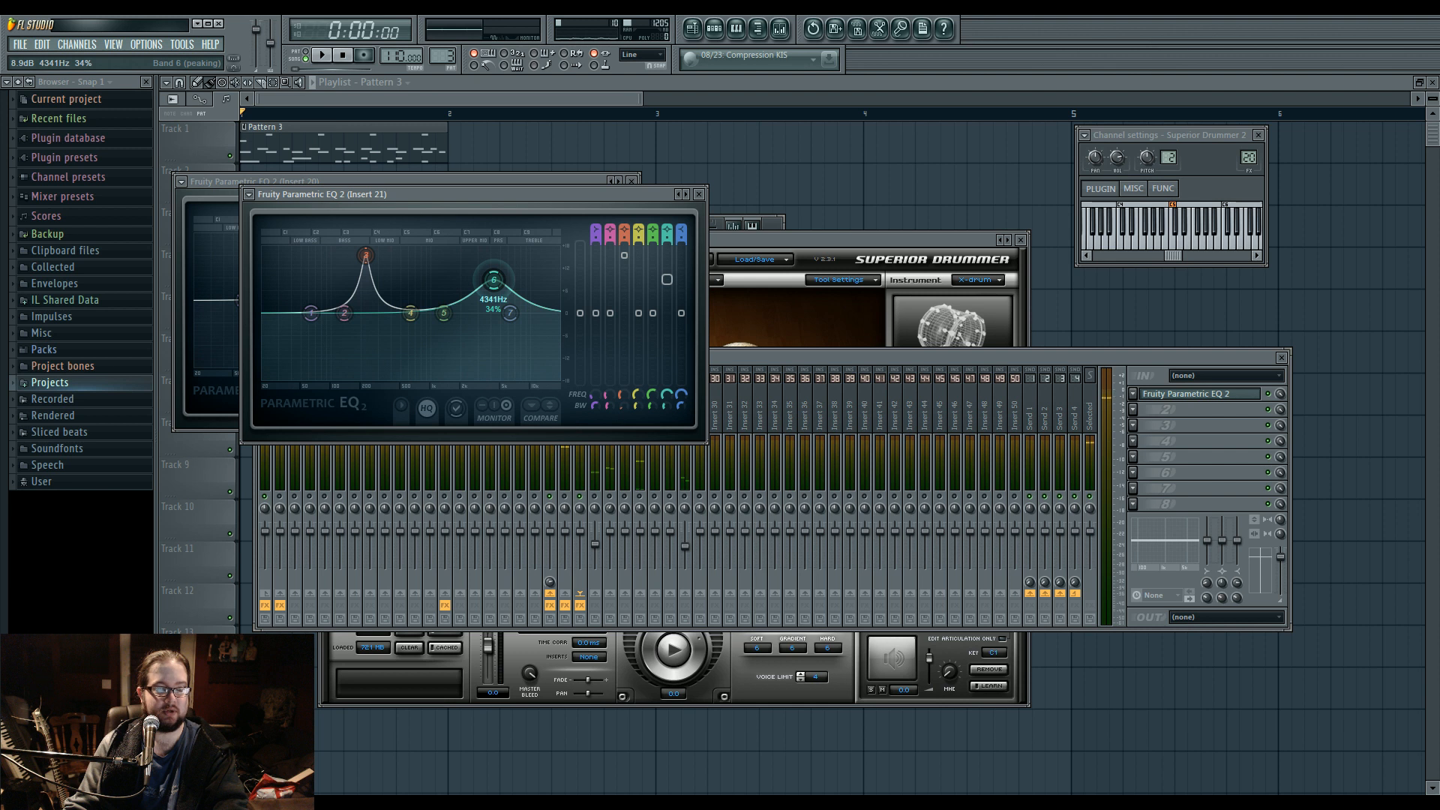
pyautogui.moveTo(494, 280); pyautogui.dragTo(540, 265)
pyautogui.press('space')
pyautogui.press('space')
# Cut band 4 at about 553 Hz with a 29% bandwidth, reduce the band 6 boost, and audition the groove.
pyautogui.moveTo(410, 323)
pyautogui.mouseDown()
pyautogui.moveTo(412, 353)
pyautogui.moveTo(405, 343)
pyautogui.mouseUp()
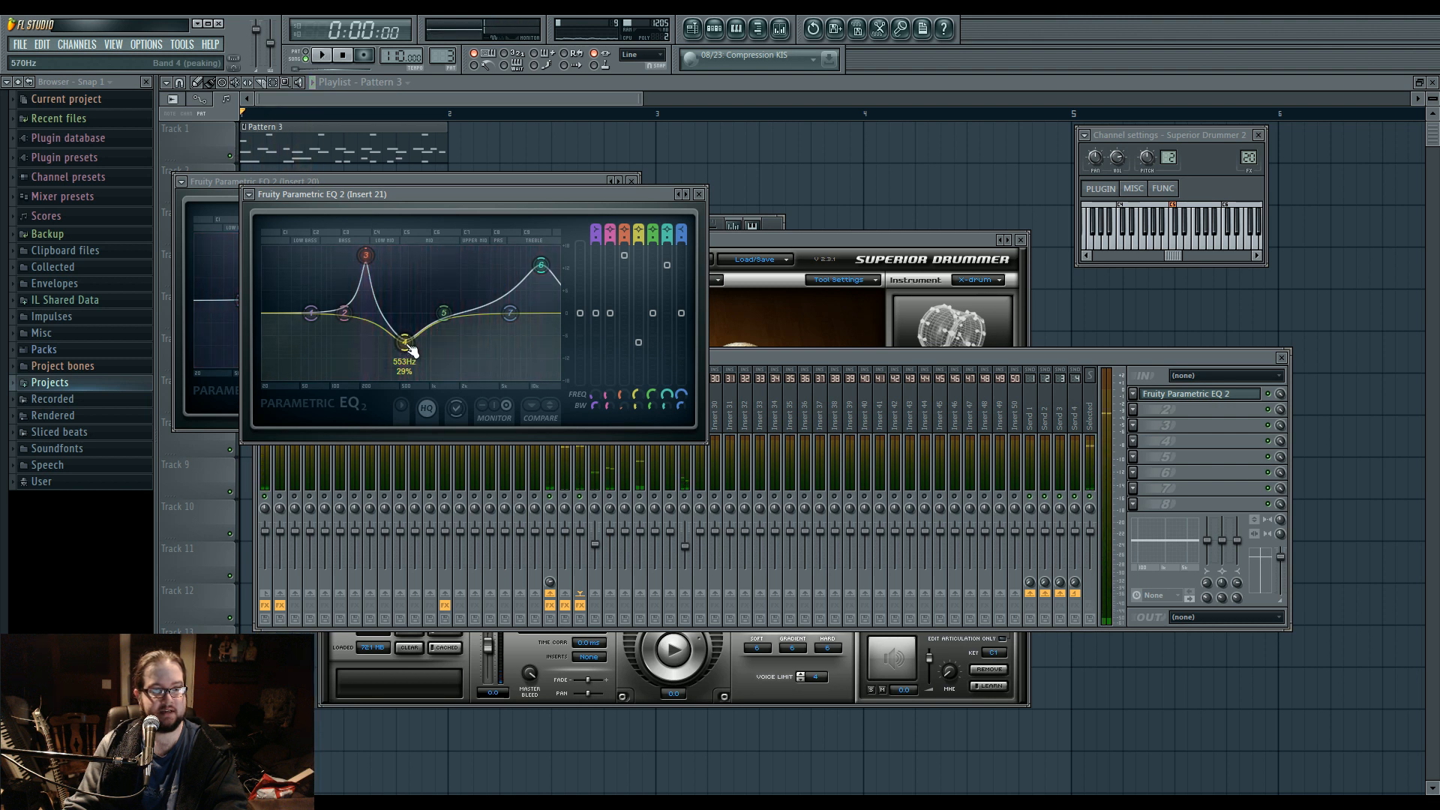
pyautogui.moveTo(541, 265); pyautogui.dragTo(542, 283)
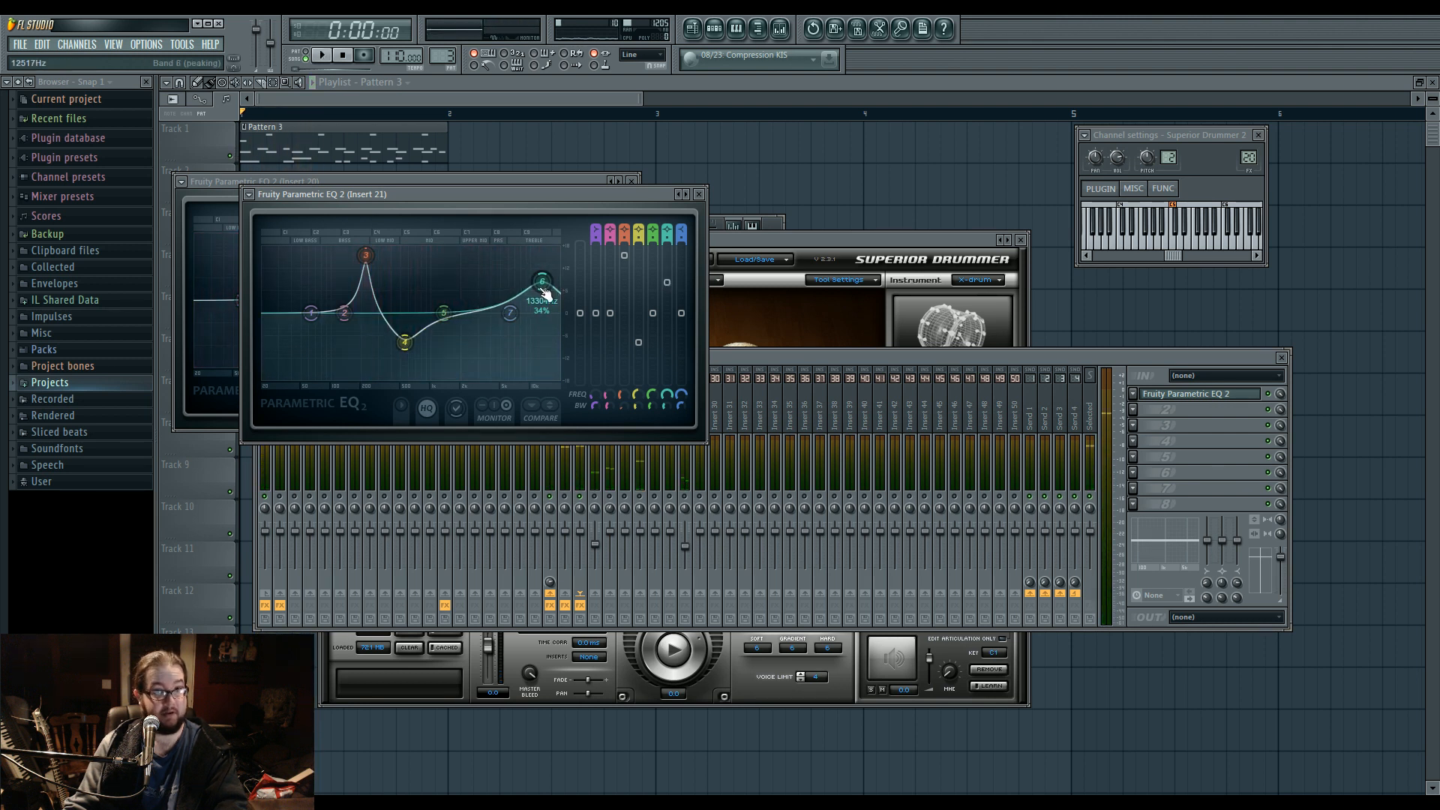
pyautogui.click(790, 359)
pyautogui.press('space')
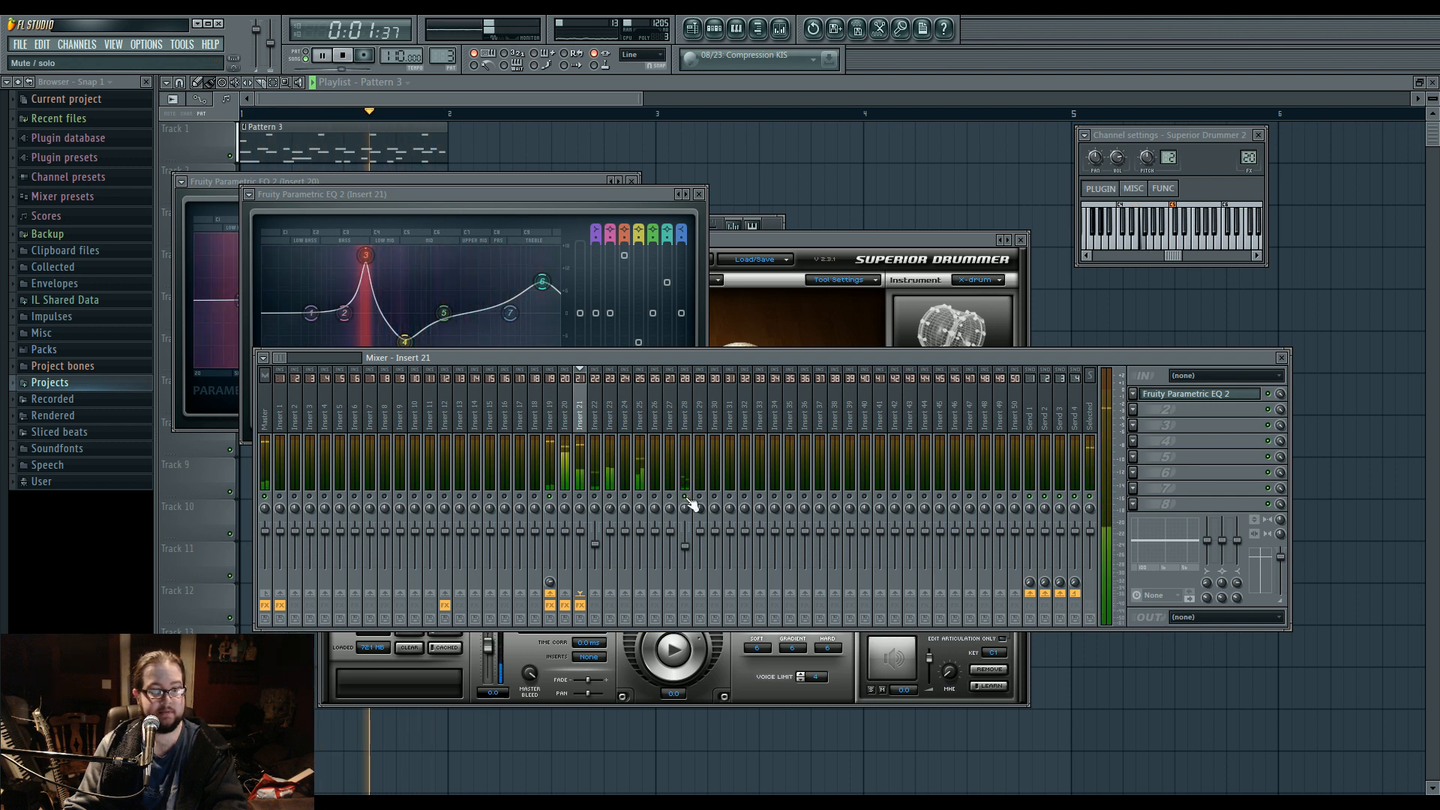
pyautogui.press('space')
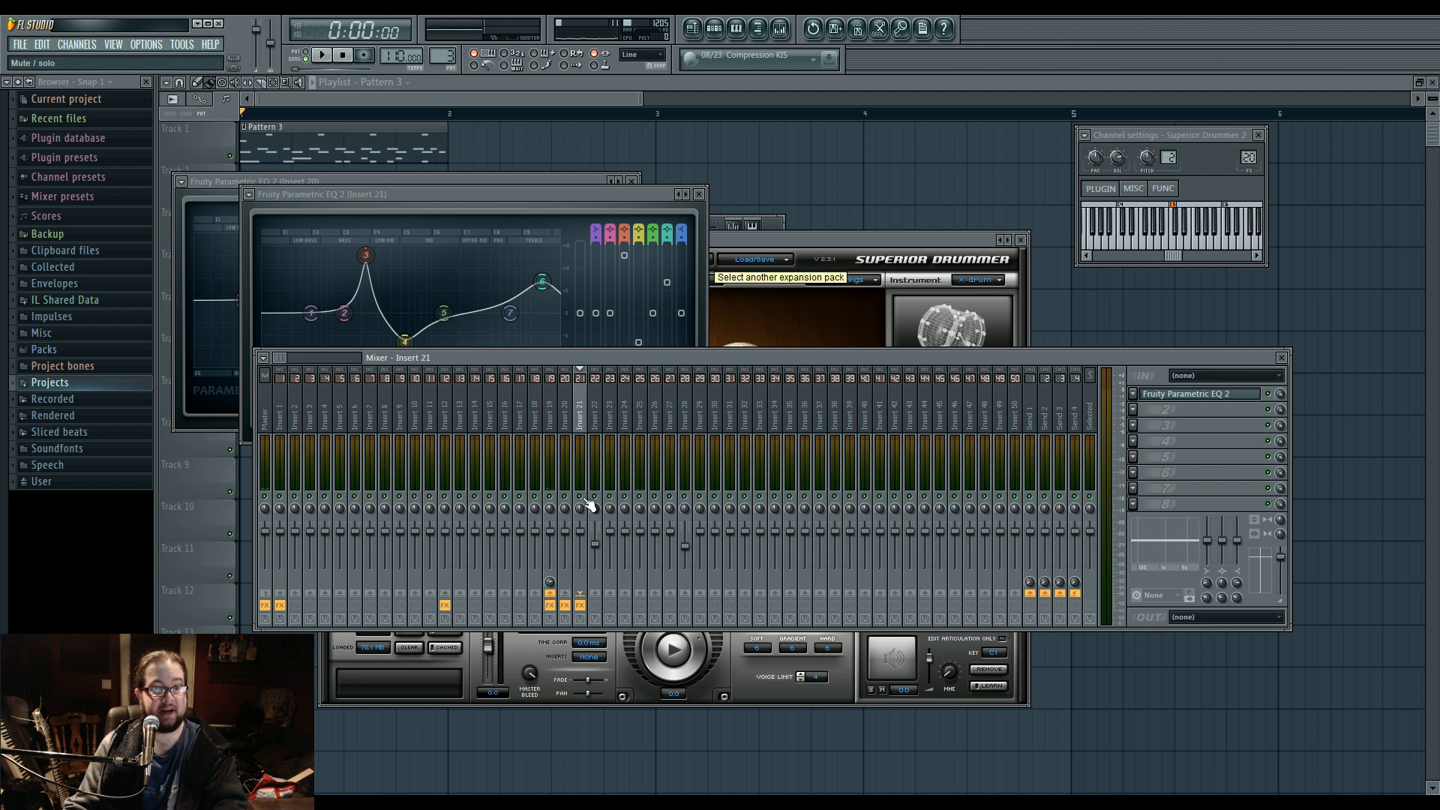
# Switch to the DnB 822.flp project, and examine the sample waveforms of the BAS Vol.1 30 and 12041..k-0012 channels.
pyautogui.click(390, 247)
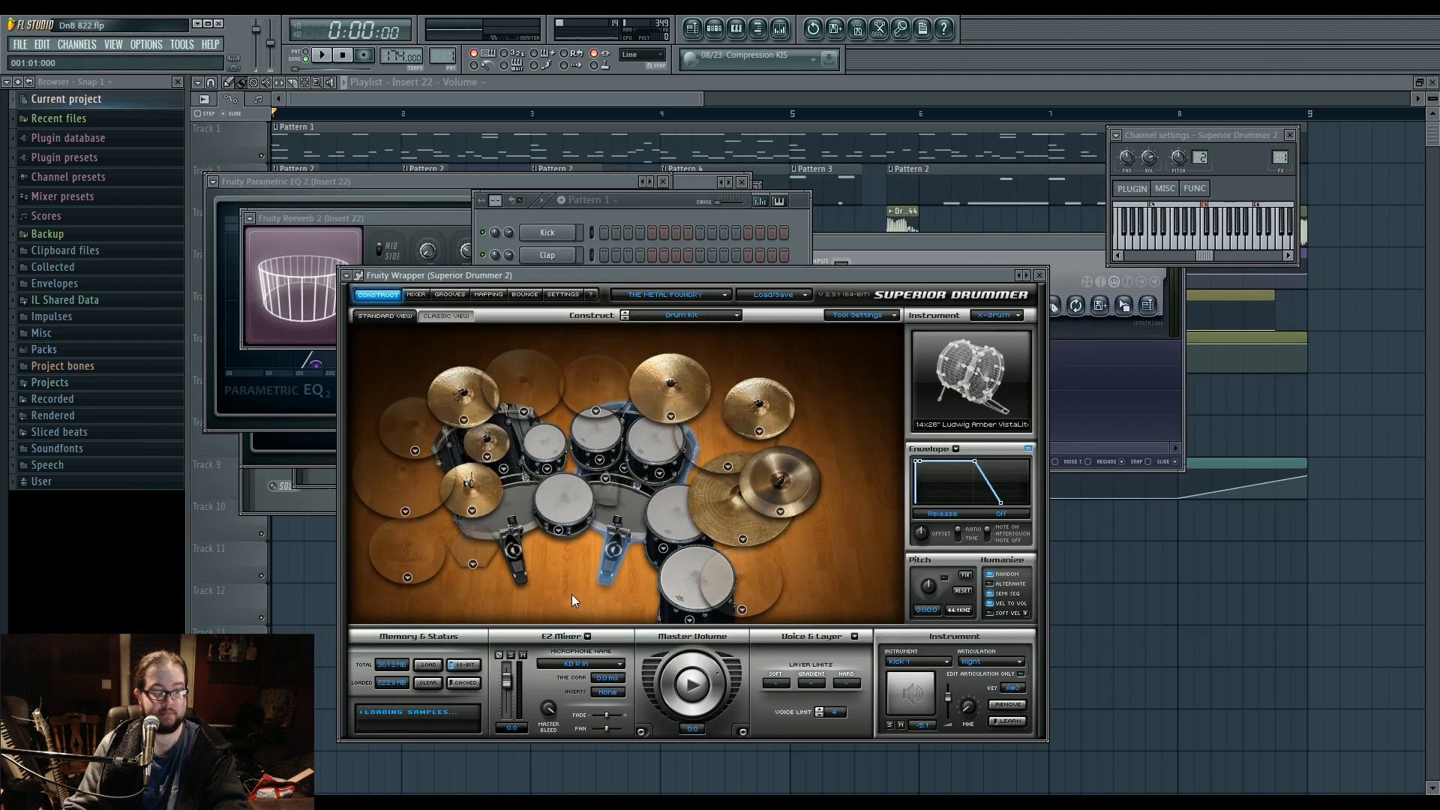
pyautogui.click(668, 203)
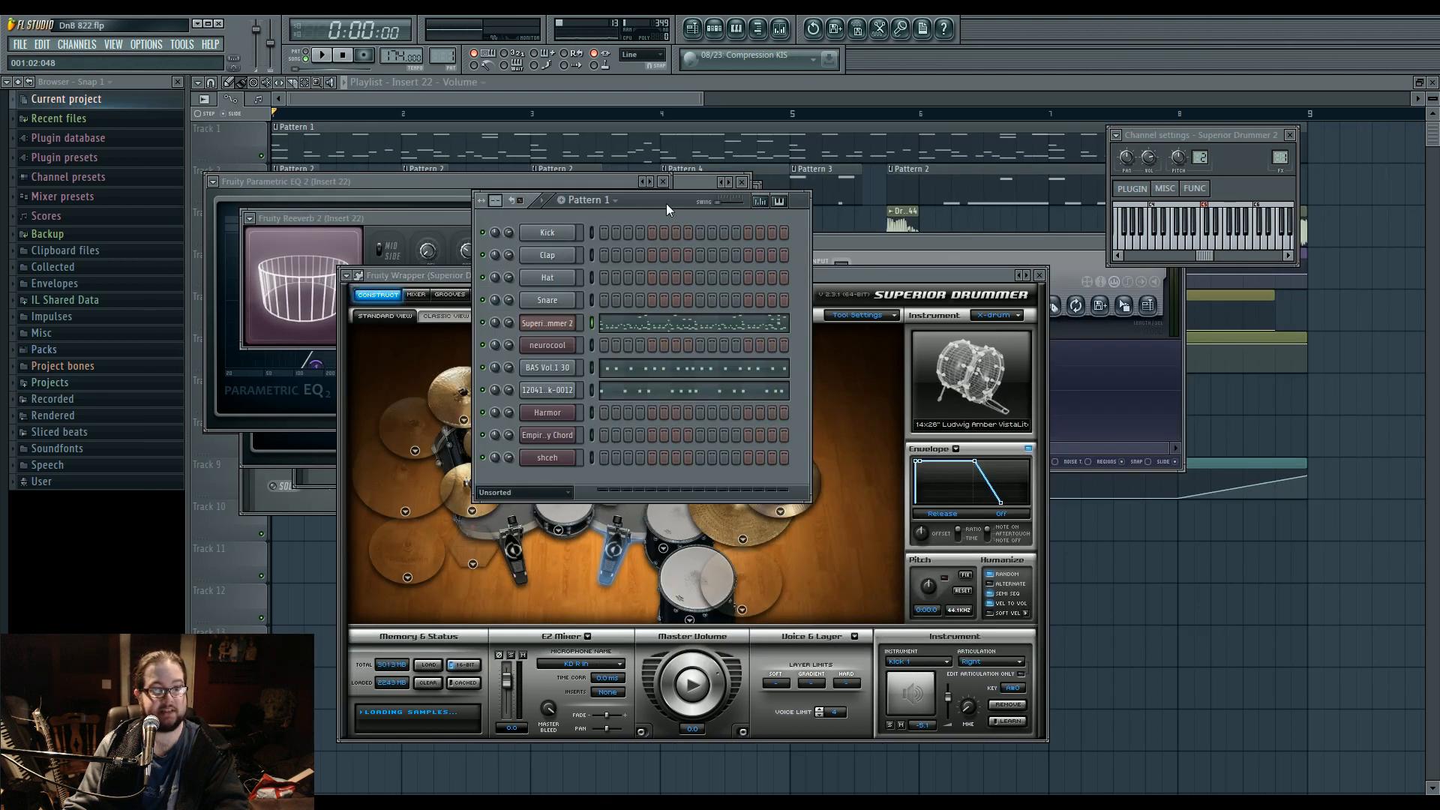
pyautogui.click(564, 370)
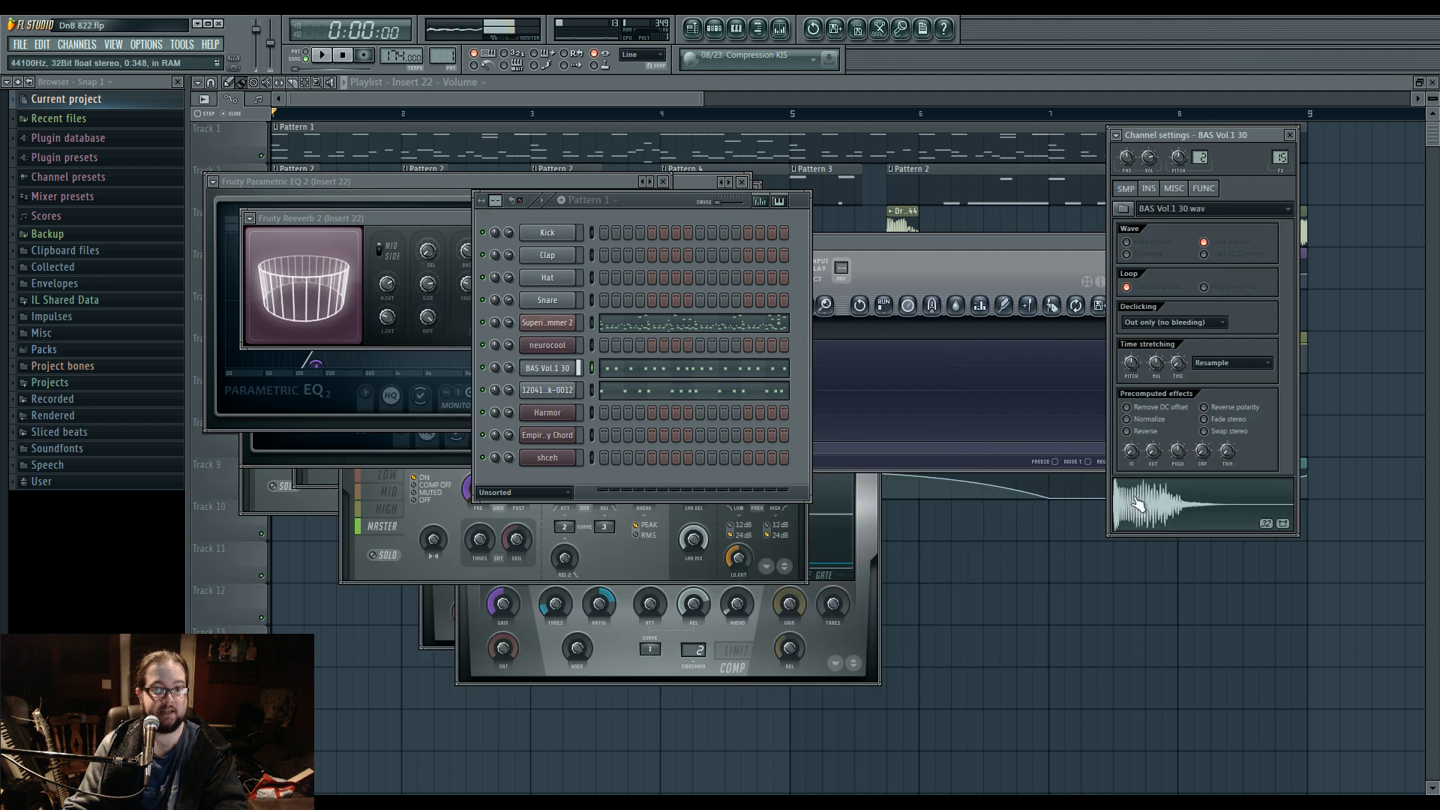
pyautogui.click(554, 391)
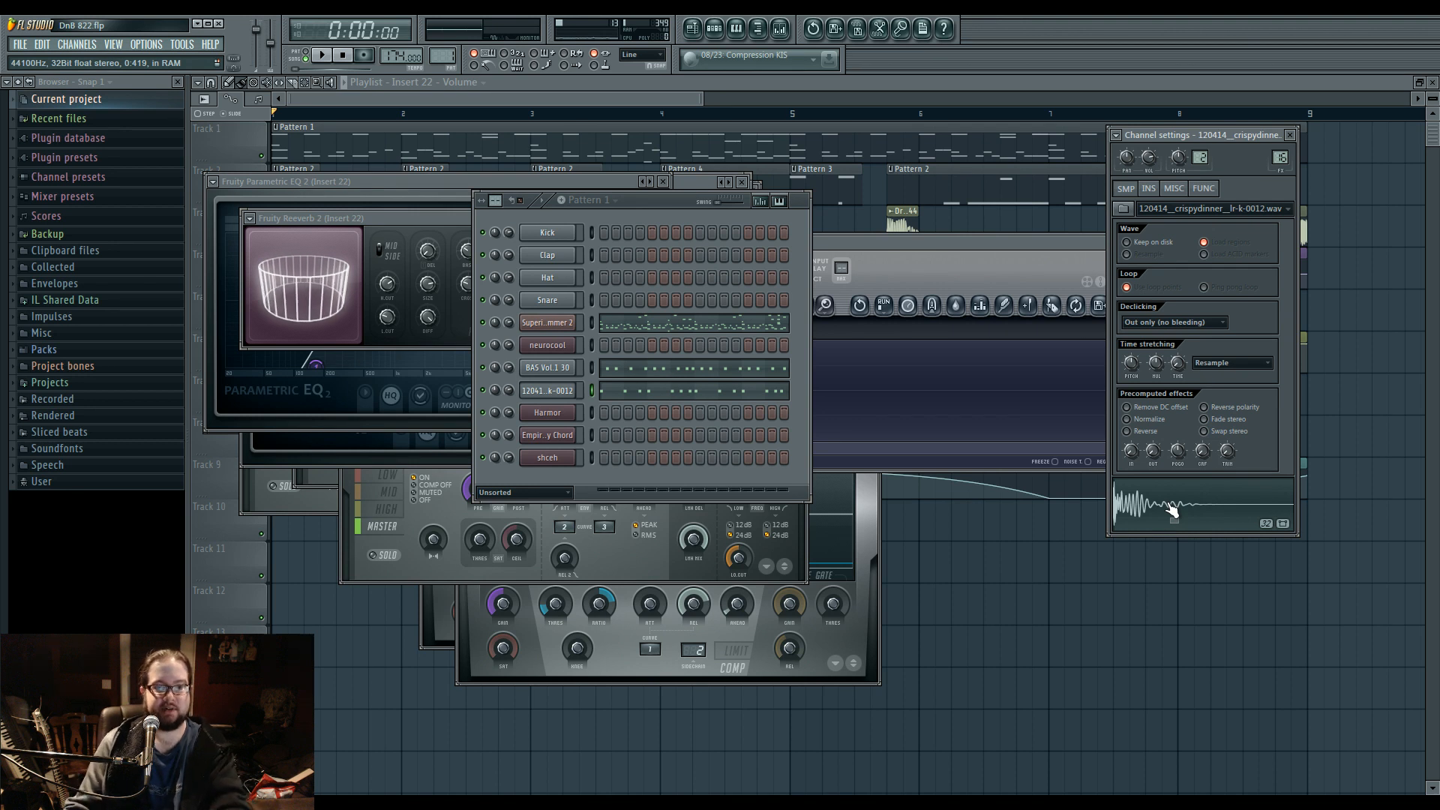
pyautogui.press('Up')
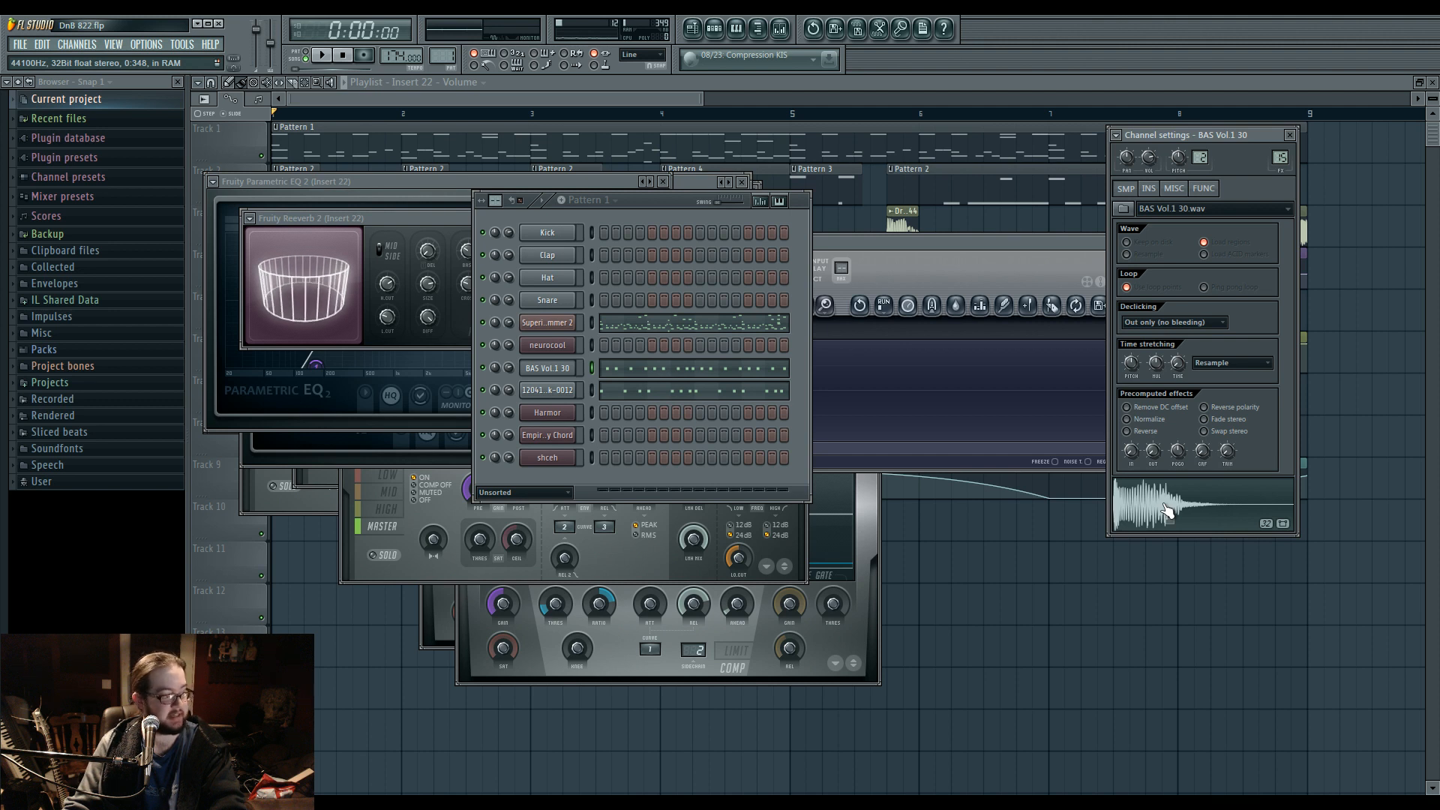
# Browse the Kicks folder in the Drums sample packs, and preview several kicks, including Grv Kick 11 and Grv Kick 19.
pyautogui.click(102, 350)
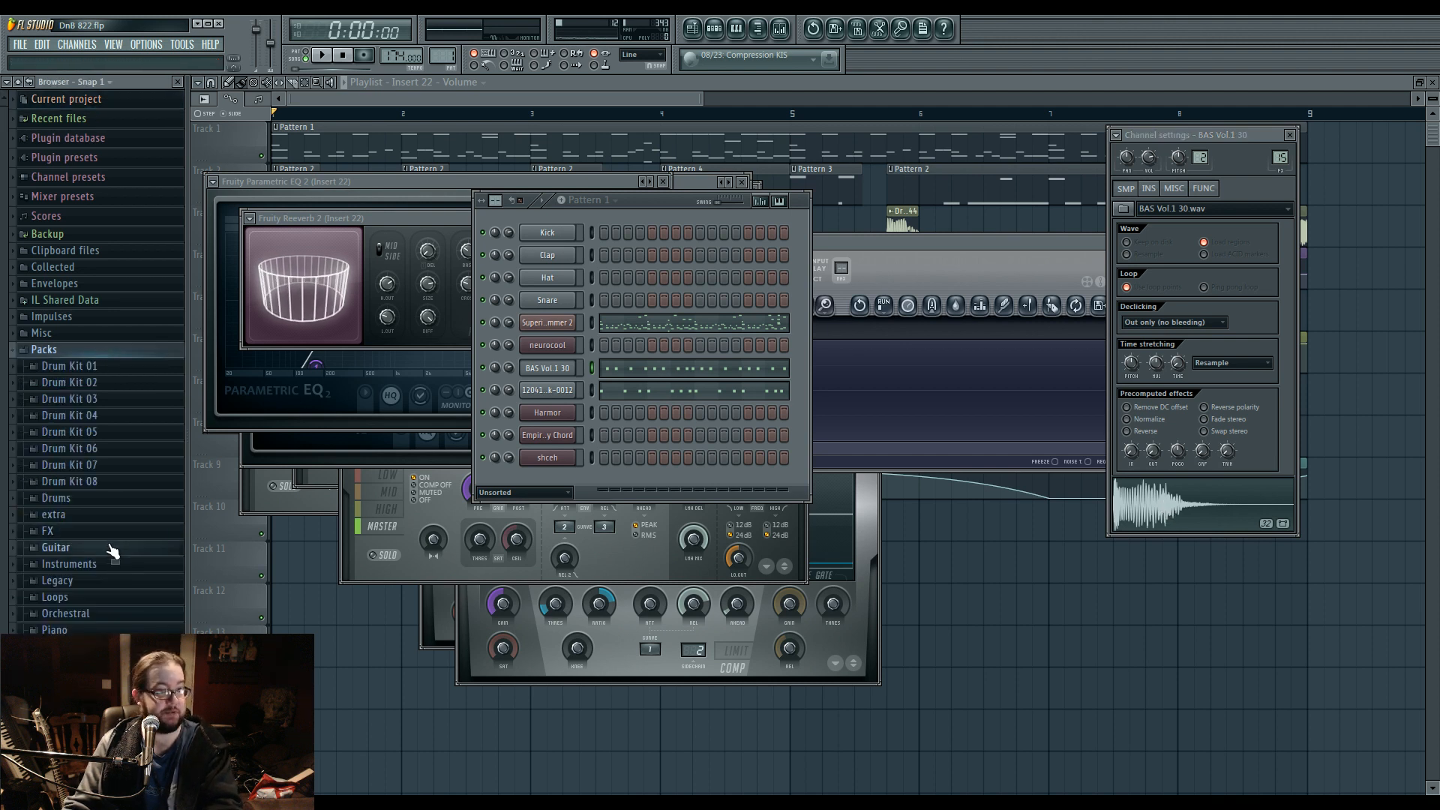
pyautogui.click(89, 500)
pyautogui.click(117, 554)
pyautogui.click(119, 504)
pyautogui.click(120, 517)
pyautogui.click(121, 532)
pyautogui.click(123, 578)
pyautogui.click(120, 473)
pyautogui.click(120, 412)
pyautogui.click(118, 382)
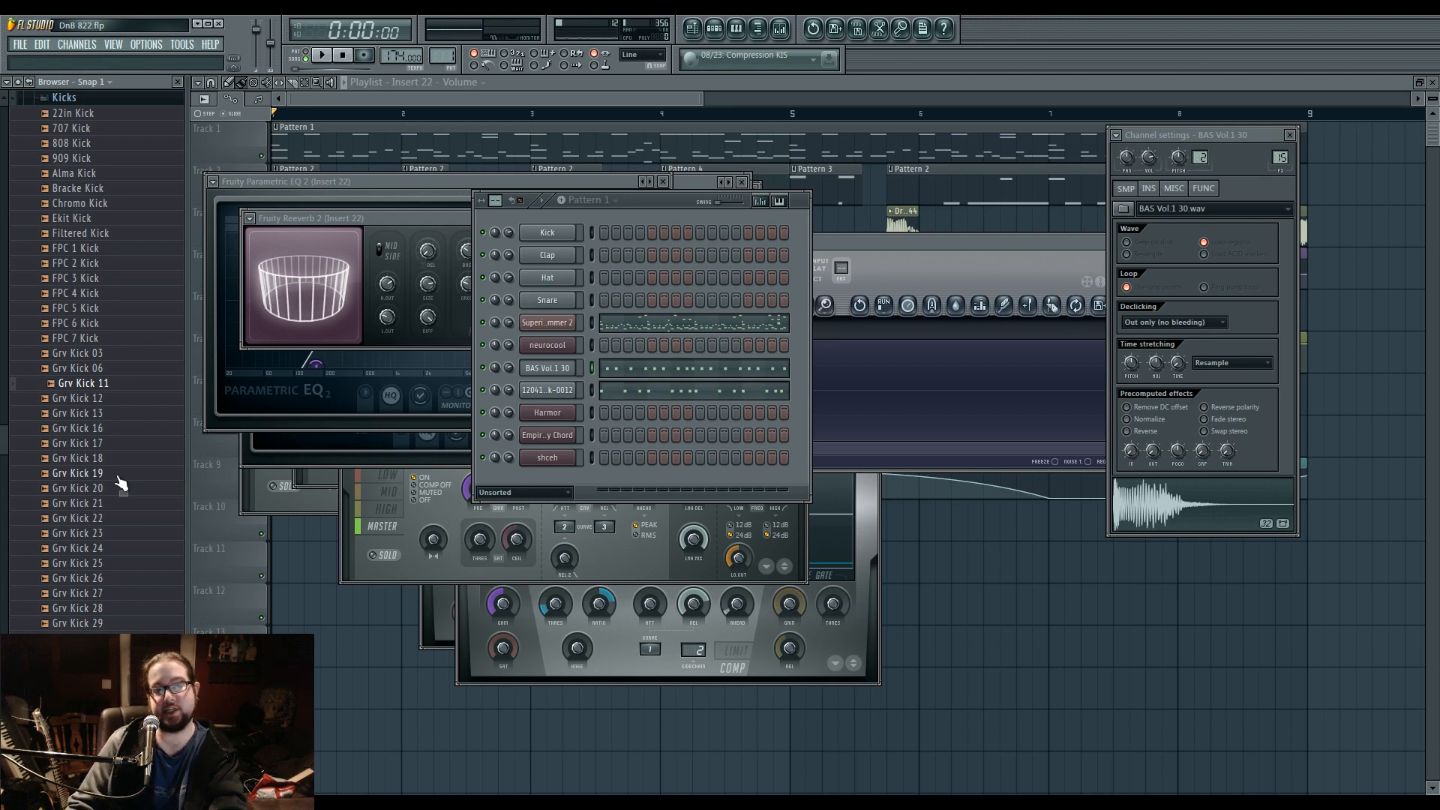
pyautogui.click(118, 474)
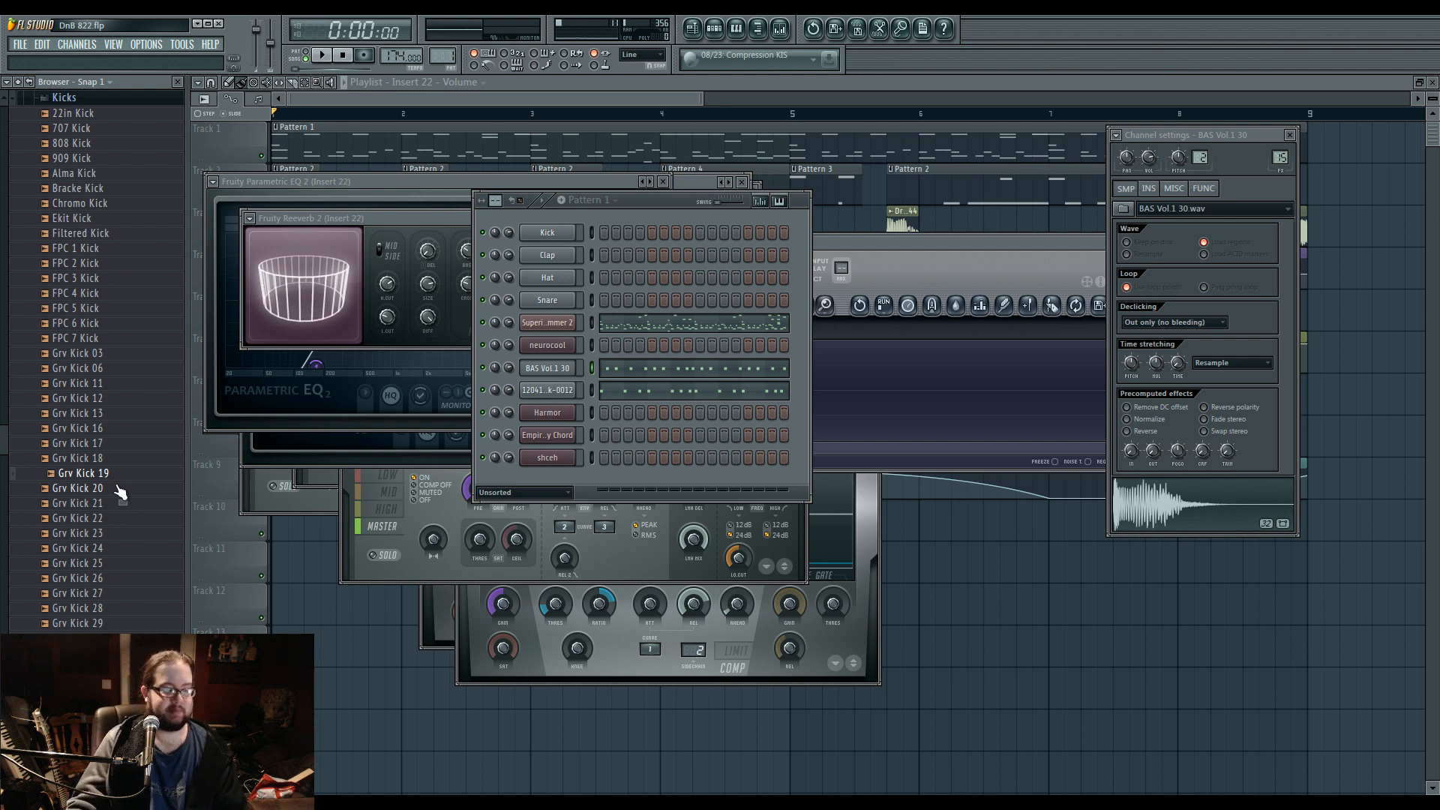
pyautogui.click(114, 99)
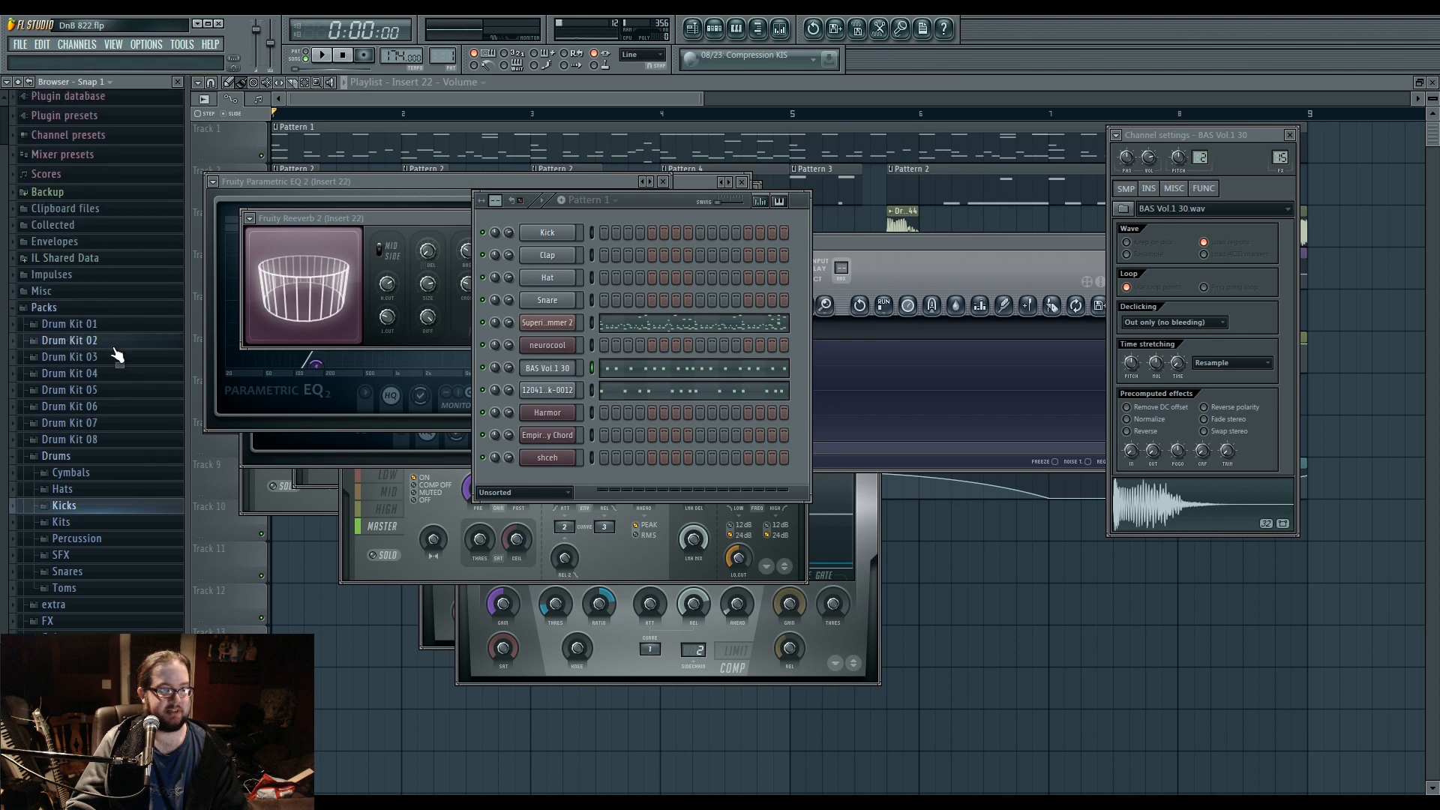
pyautogui.click(109, 304)
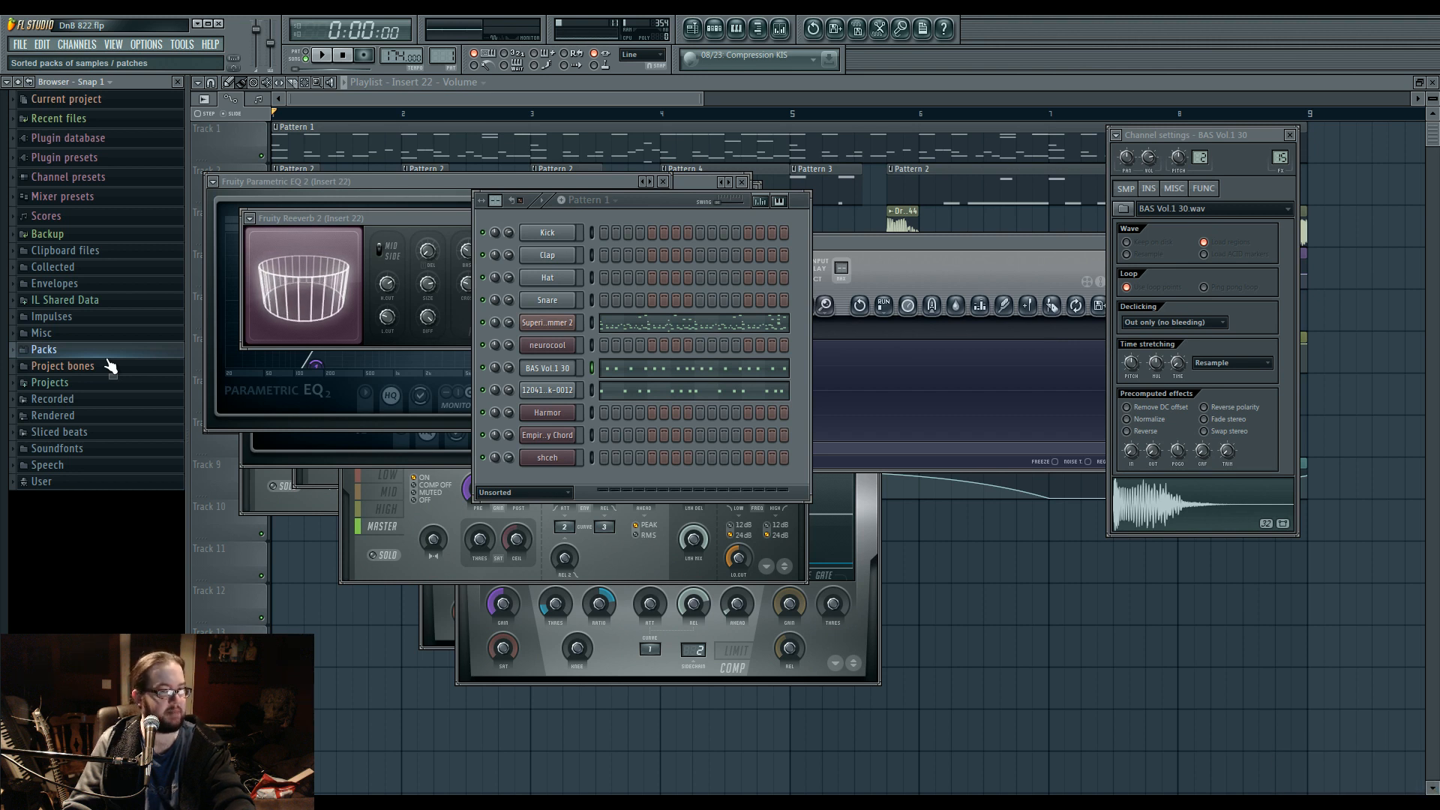
pyautogui.click(581, 475)
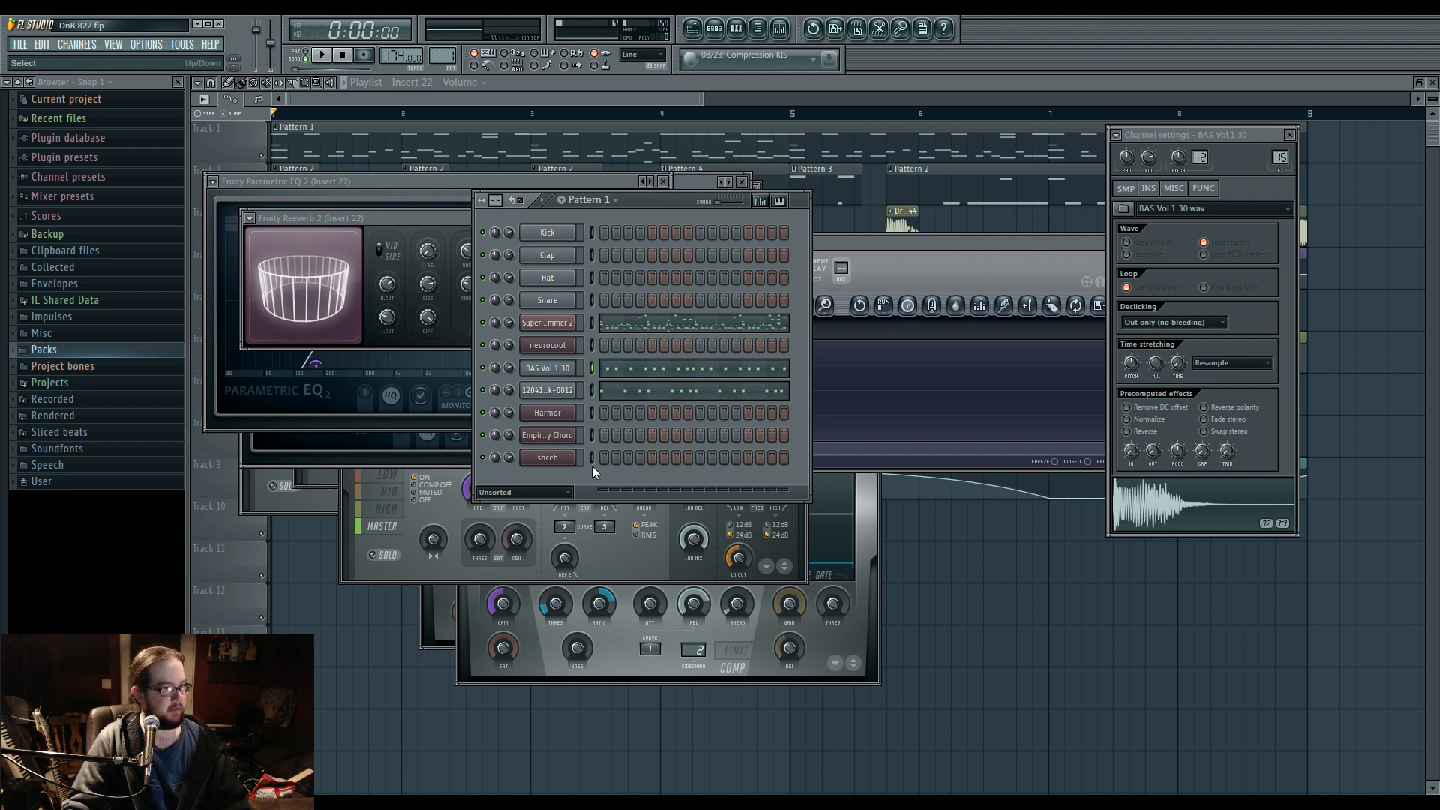
# Preview vocal samples from the Vocals pack, including FLS_Aah yea 001, FLS_AreUHere2Move_002 and FLS_FreakMeBaby_003.
pyautogui.click(68, 349)
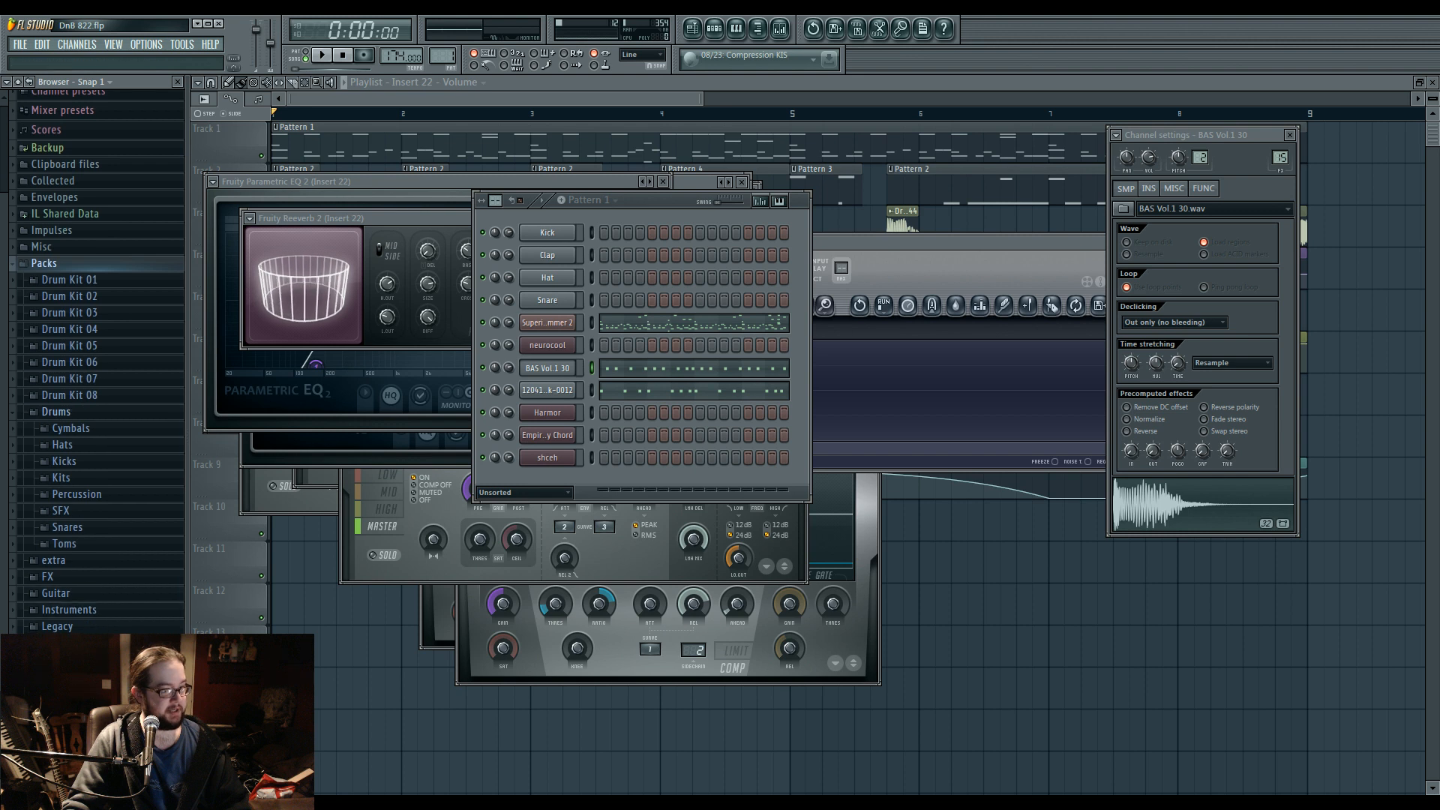
pyautogui.click(75, 709)
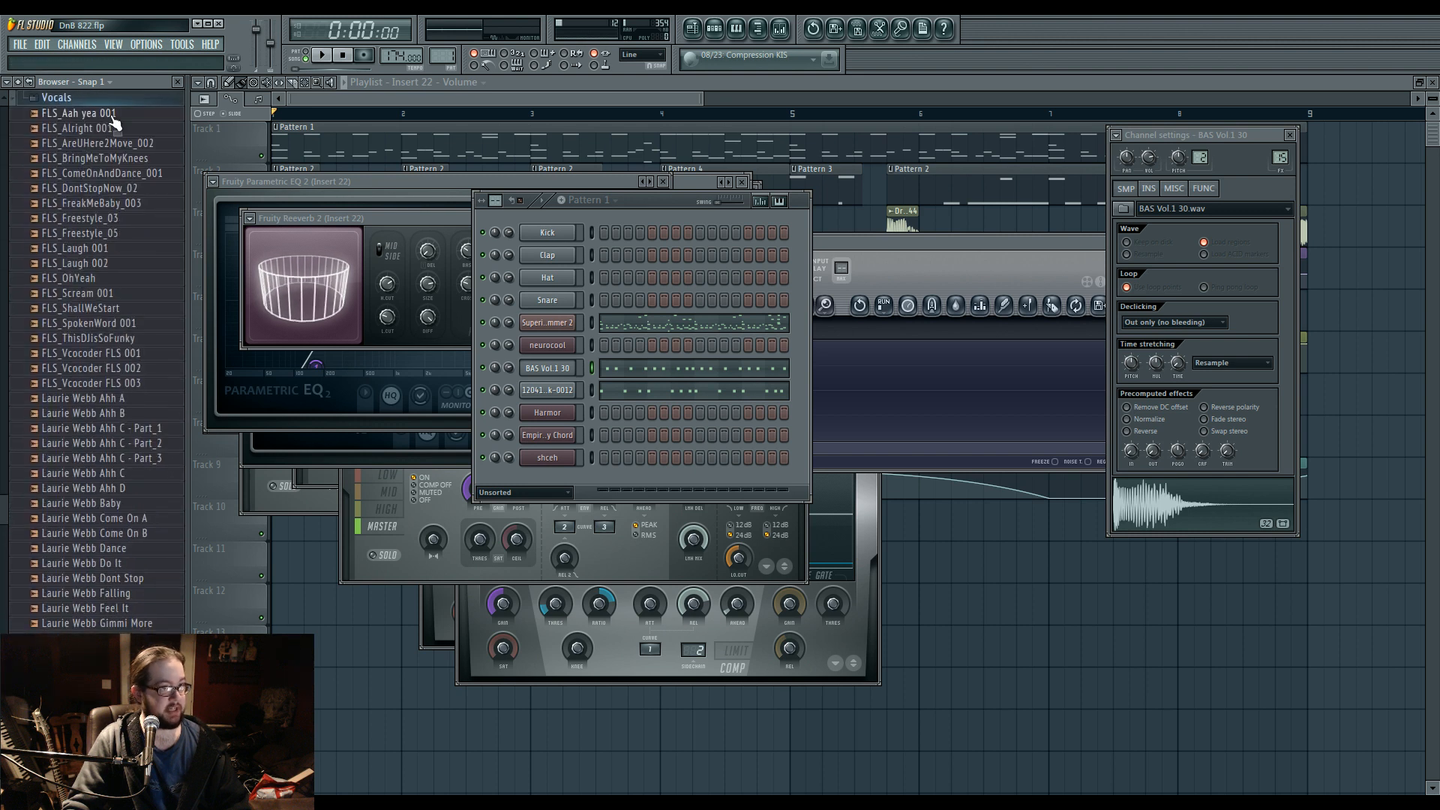
pyautogui.click(112, 115)
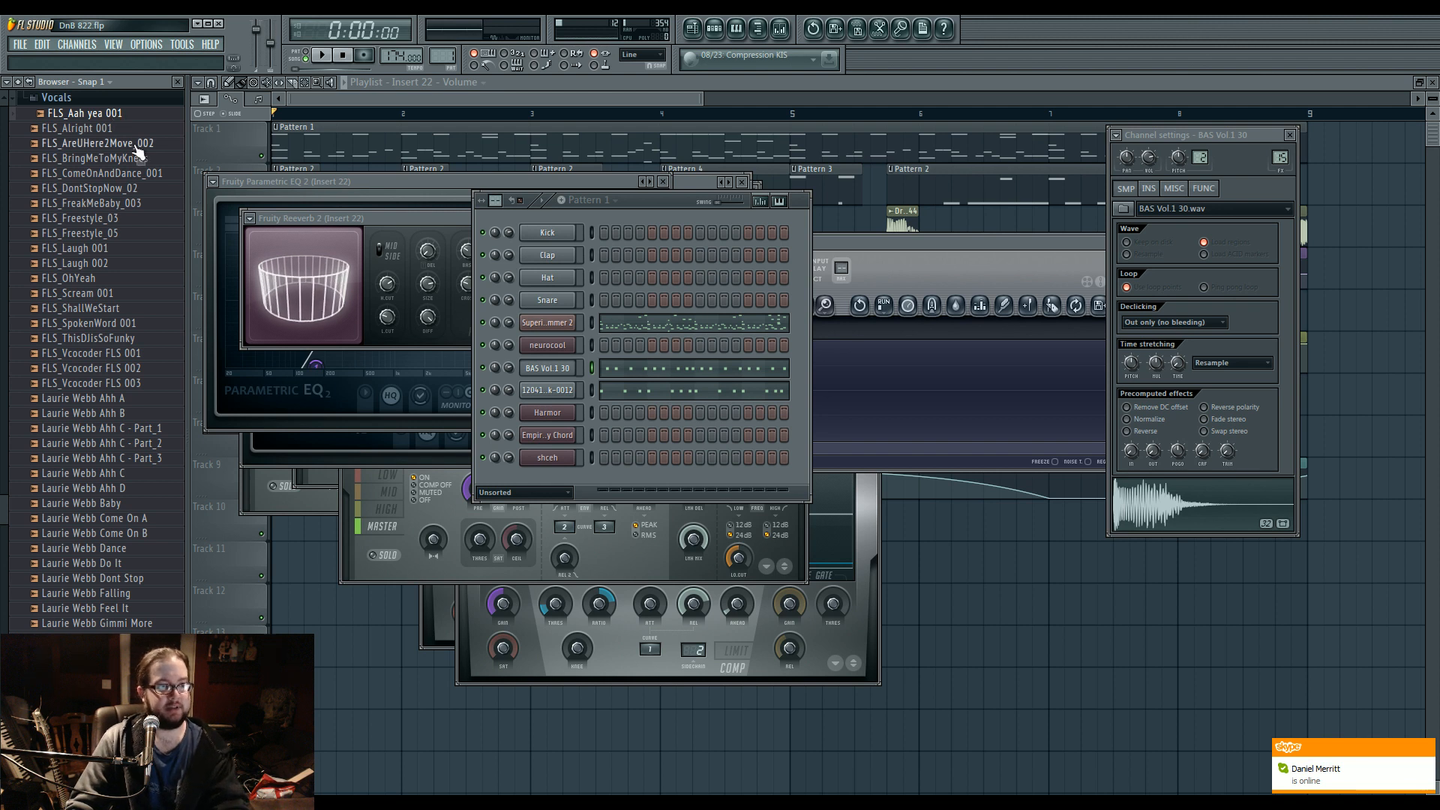
pyautogui.click(136, 145)
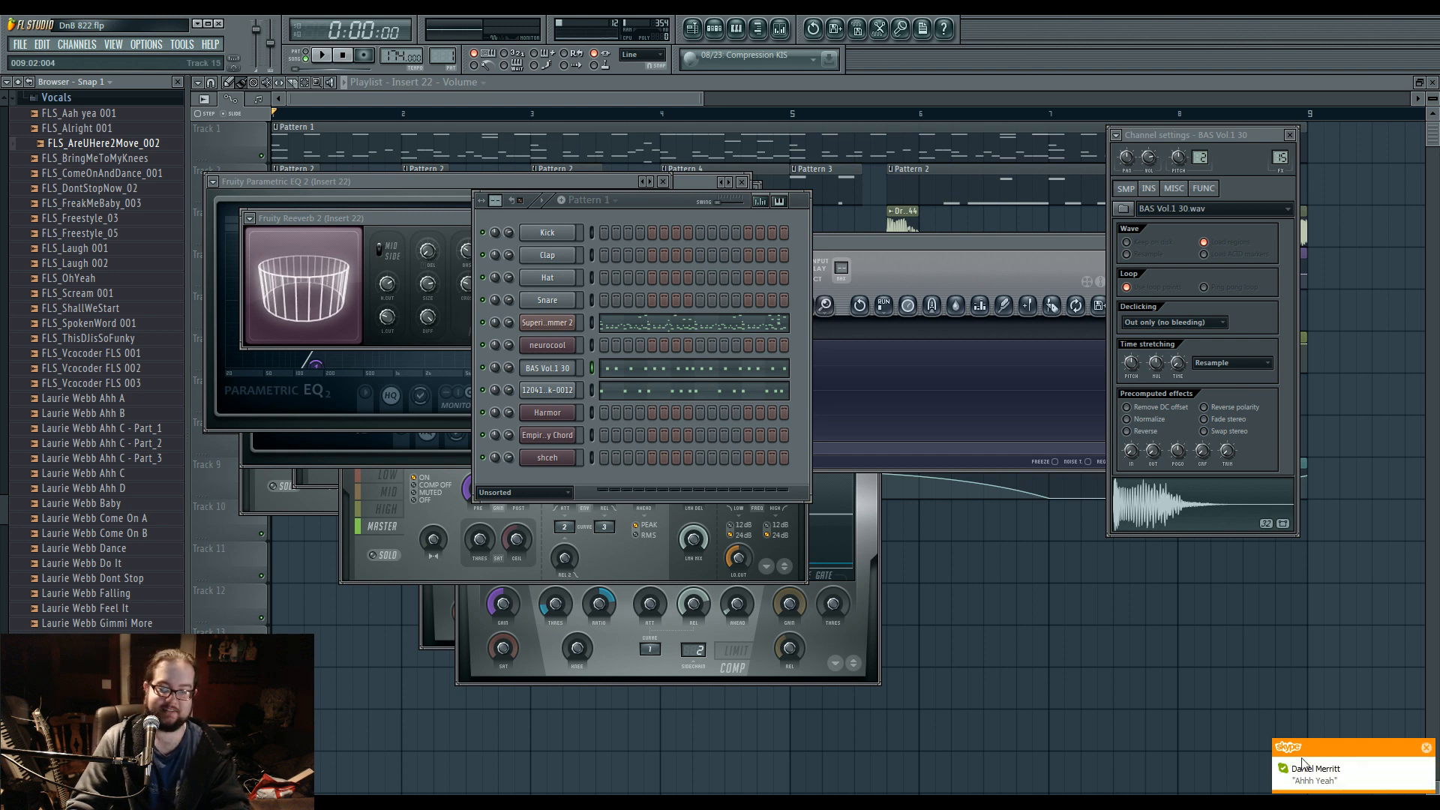
pyautogui.click(95, 114)
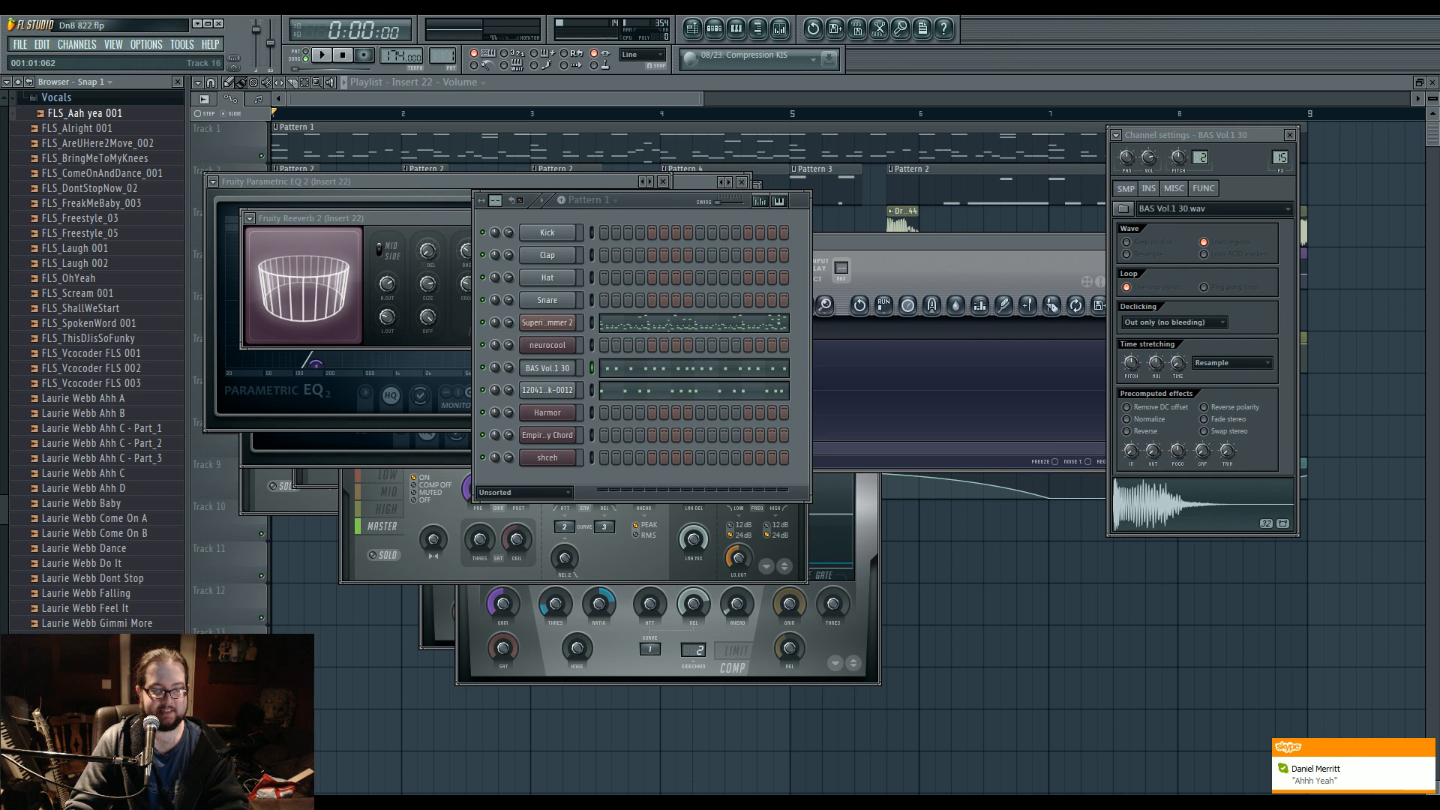
pyautogui.click(136, 117)
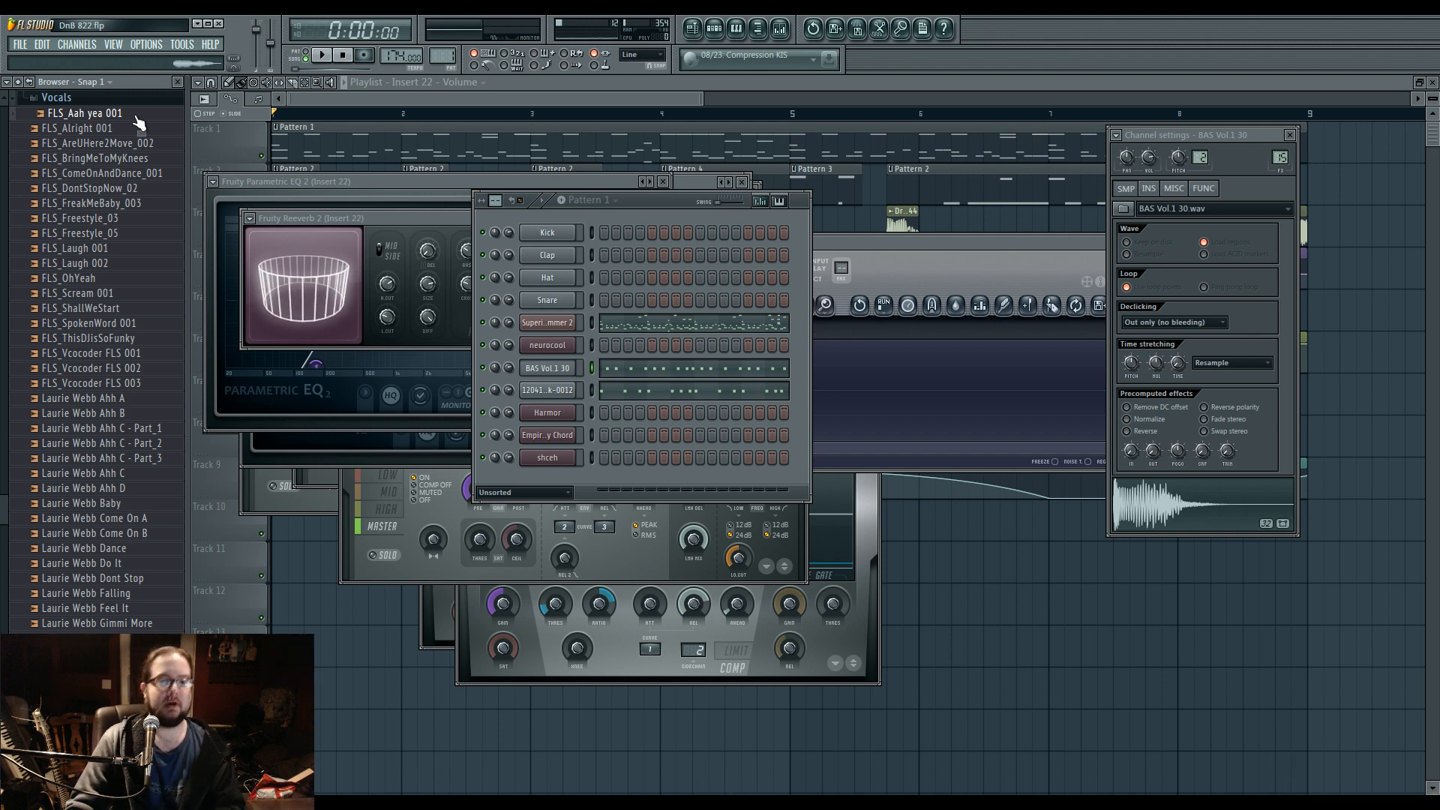
pyautogui.click(124, 264)
pyautogui.click(137, 219)
pyautogui.click(149, 204)
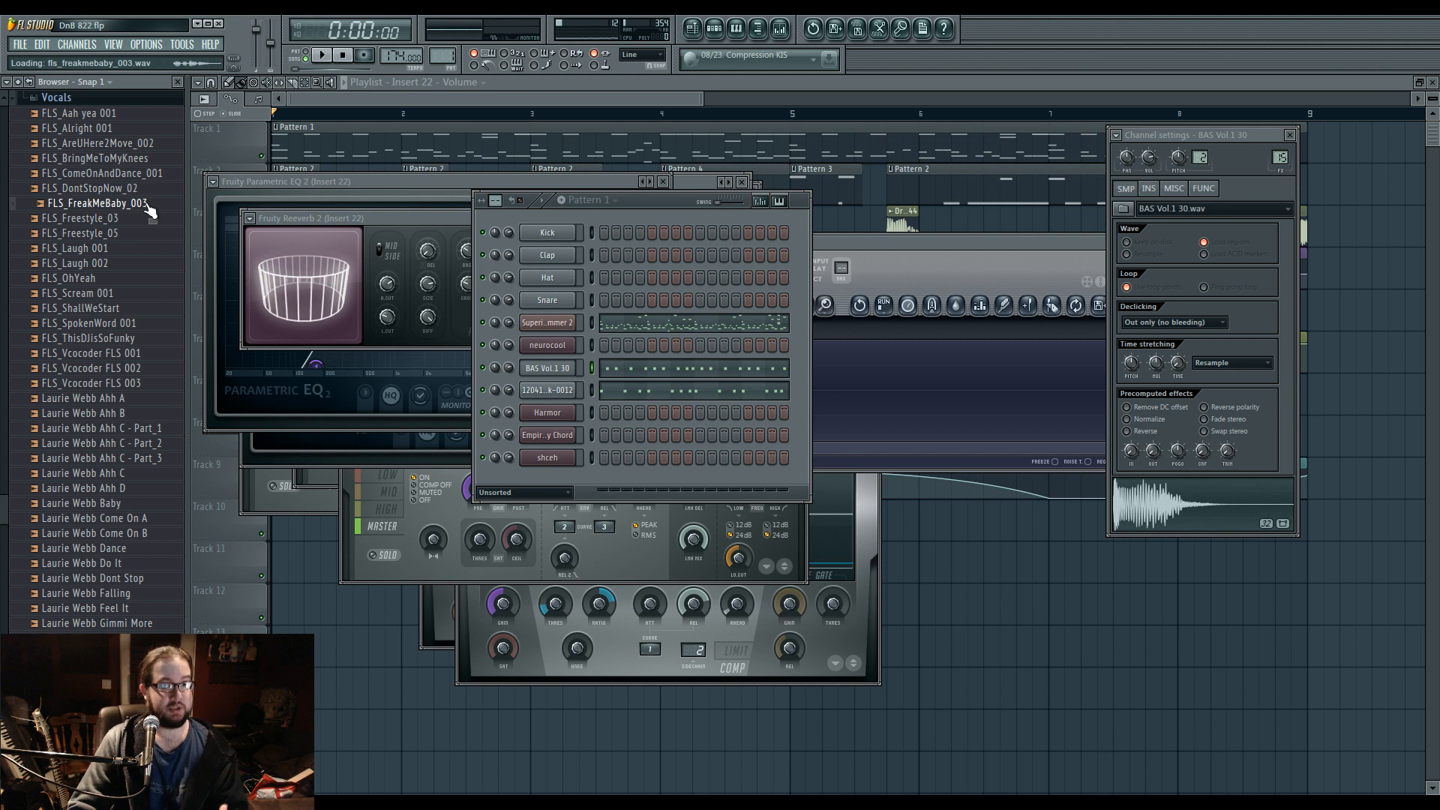
# Preview the FLS_Aah yea 001 vocal sample, and collapse the Vocals and Packs folders in the browser.
pyautogui.click(102, 117)
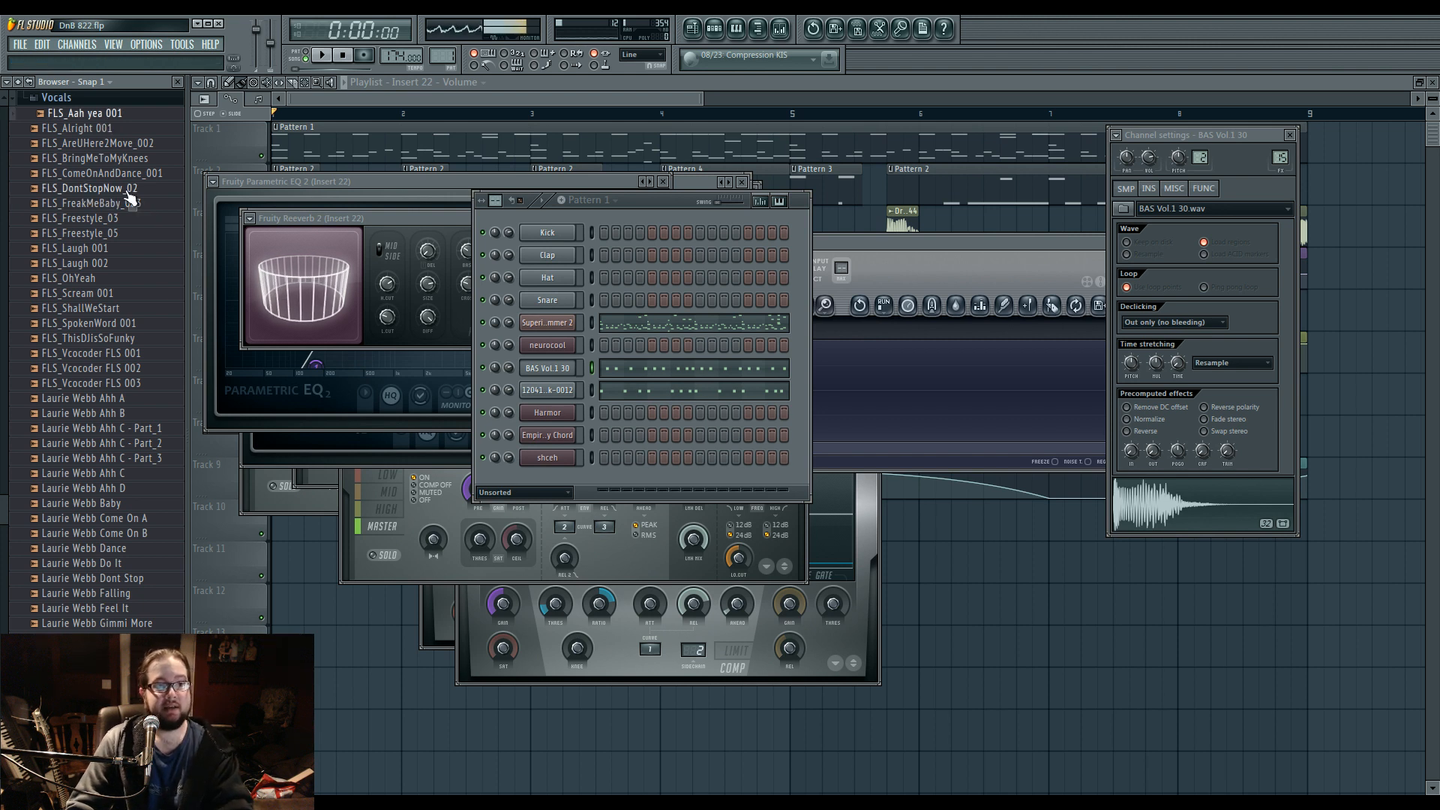
pyautogui.click(129, 101)
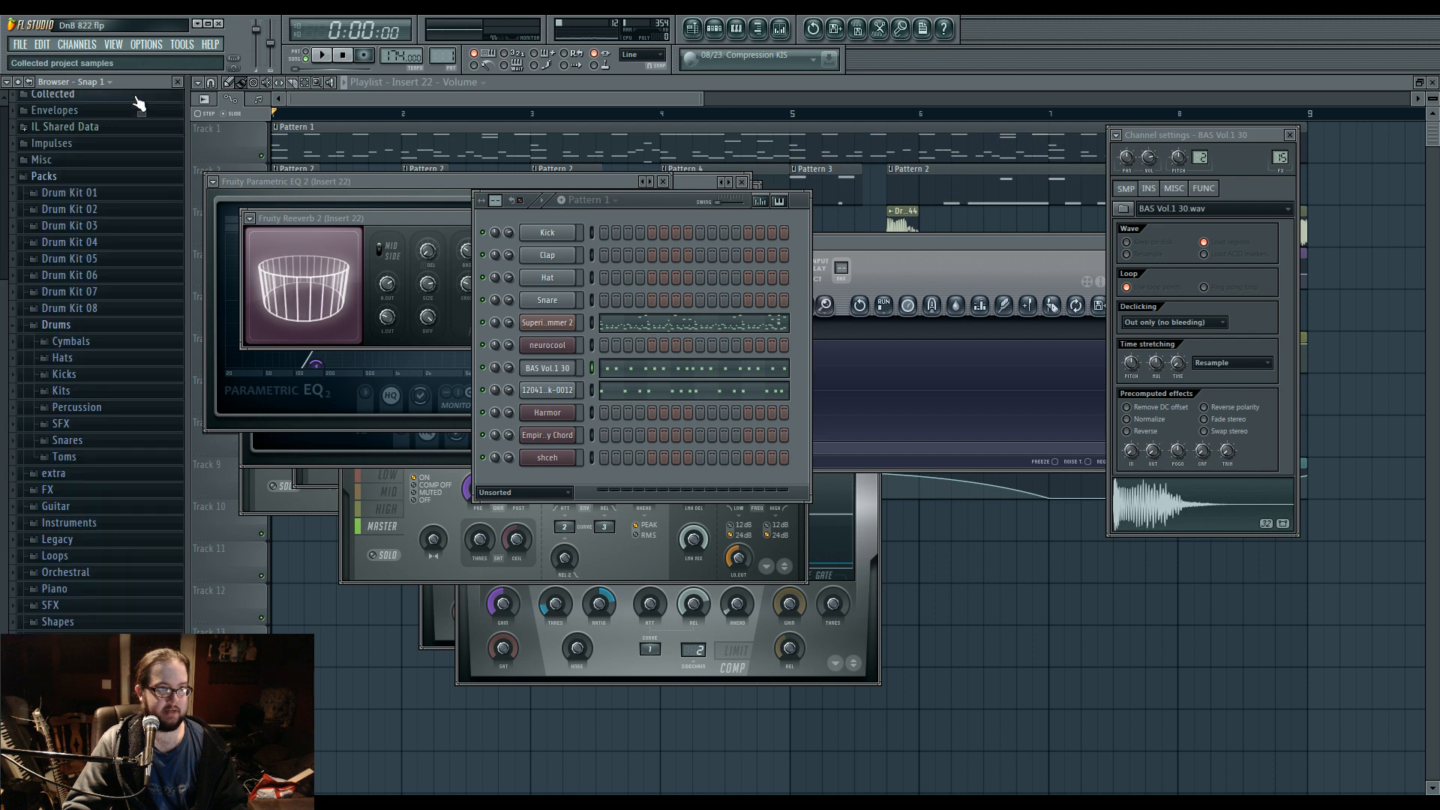
pyautogui.click(123, 191)
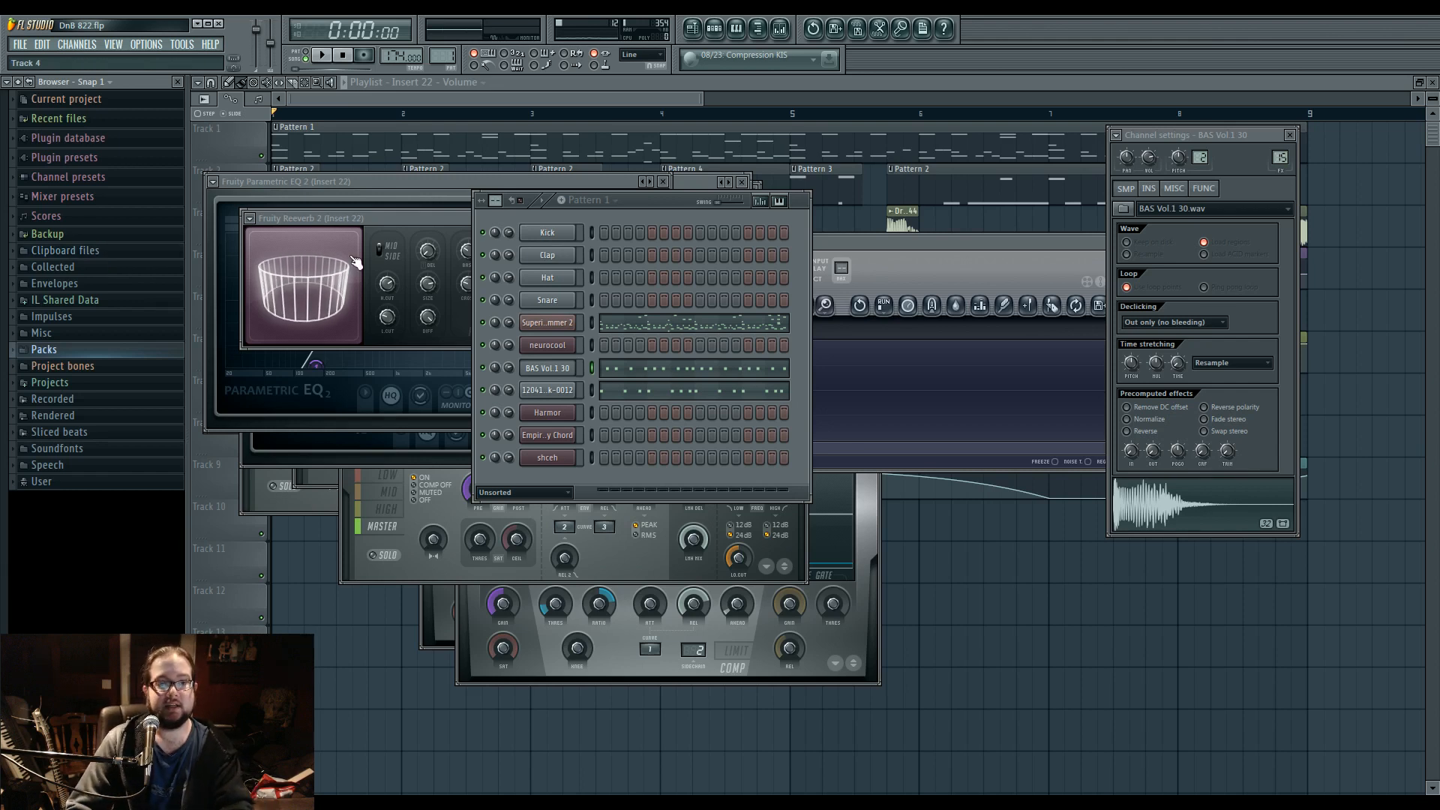
pyautogui.moveTo(651, 204); pyautogui.dragTo(687, 220)
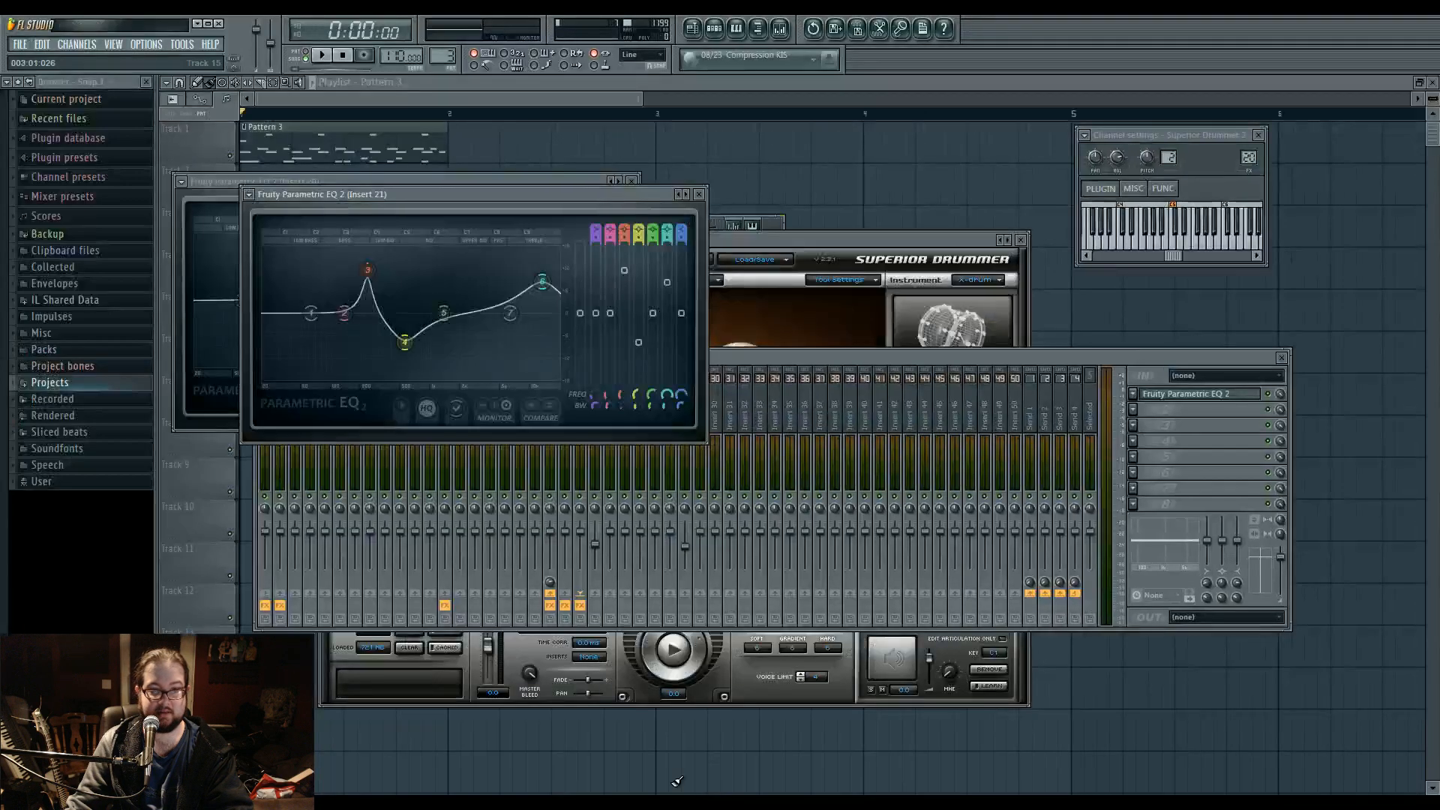
# Switch to the project with Pattern 3 and the Superior Drummer groove, and add a second Harmor channel.
pyautogui.click(714, 29)
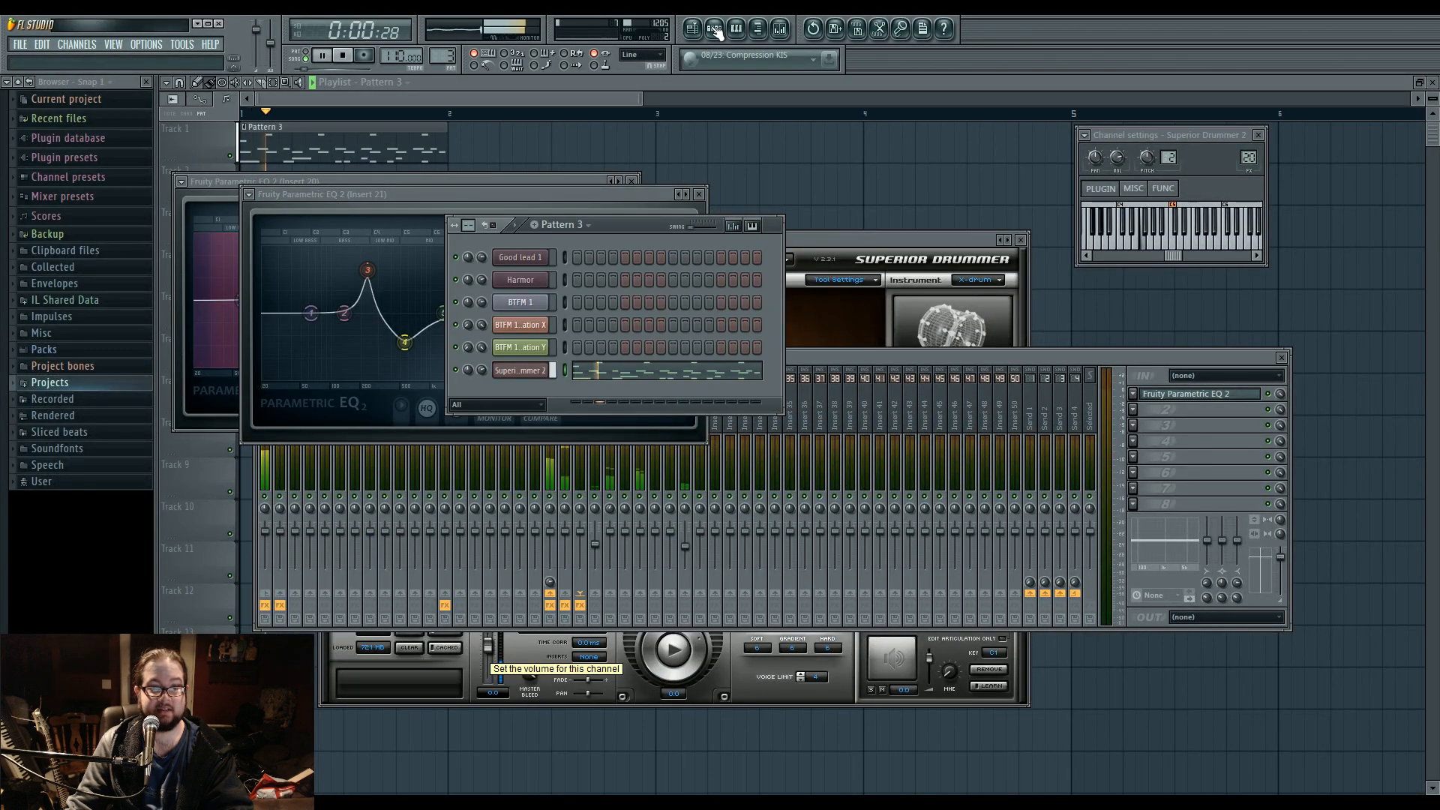
pyautogui.click(76, 45)
pyautogui.moveTo(105, 56)
pyautogui.click(247, 411)
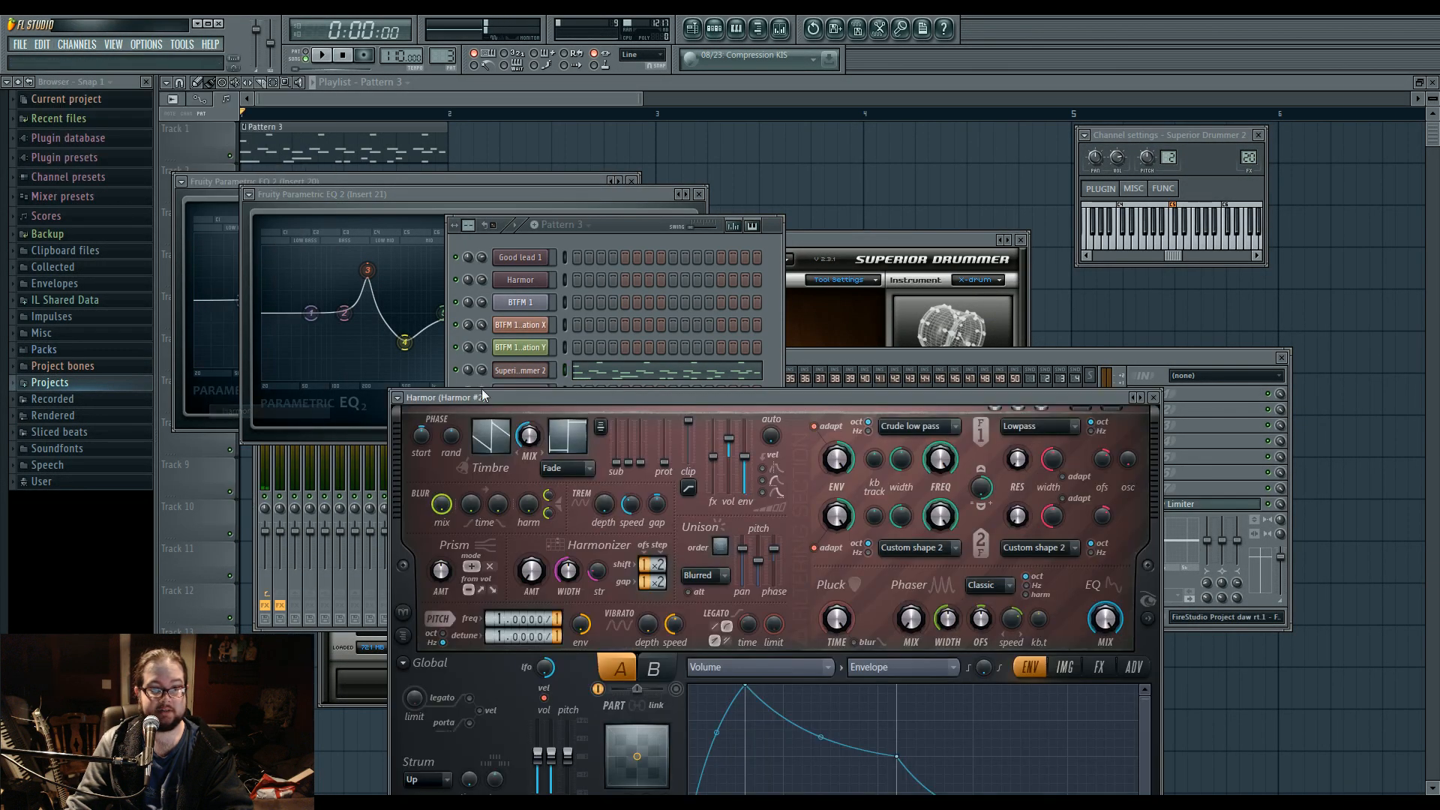
pyautogui.moveTo(486, 405); pyautogui.dragTo(427, 187)
# Load an image file into the image synthesis section of the new Harmor and show the picture.
pyautogui.click(1005, 447)
pyautogui.click(636, 445)
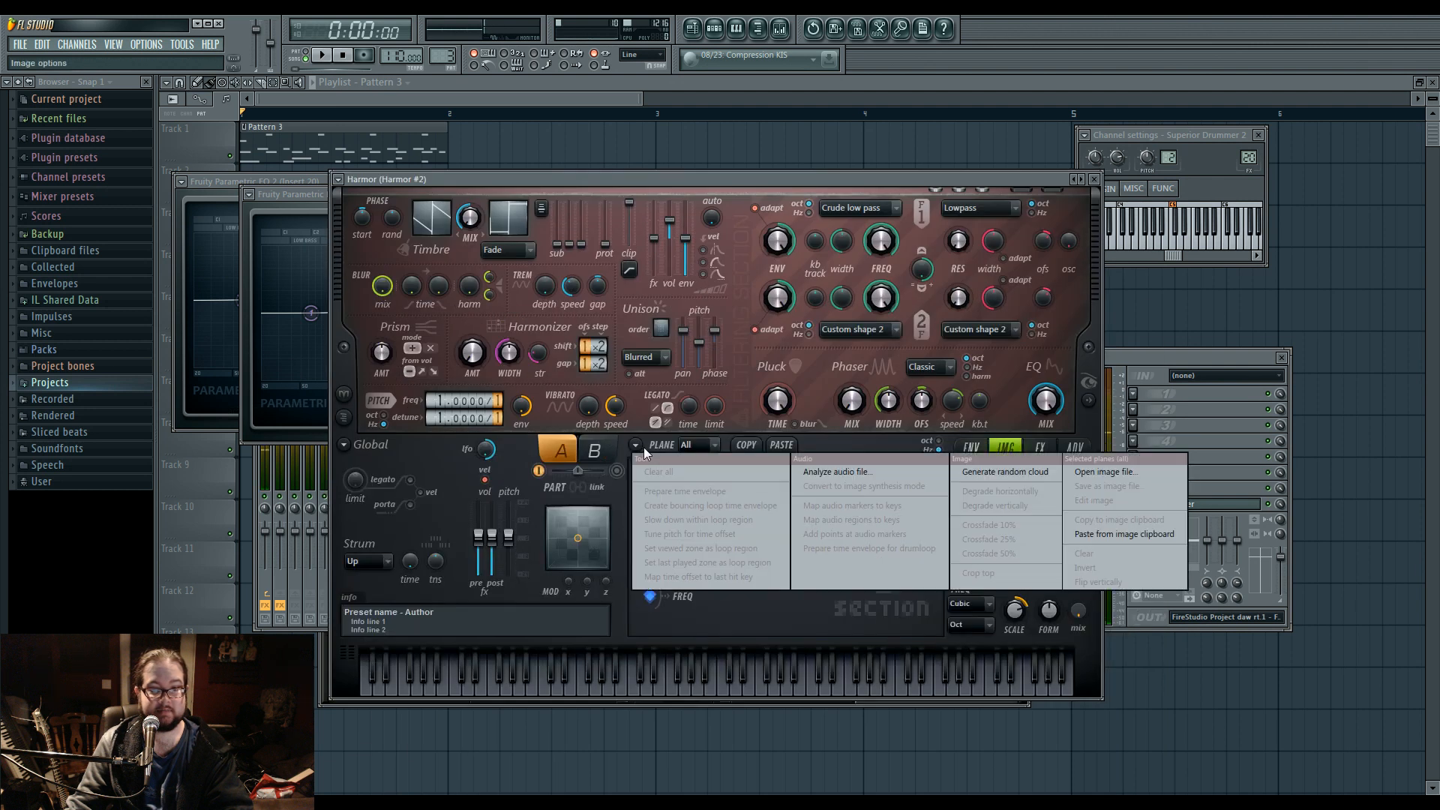
pyautogui.click(841, 476)
pyautogui.click(1038, 536)
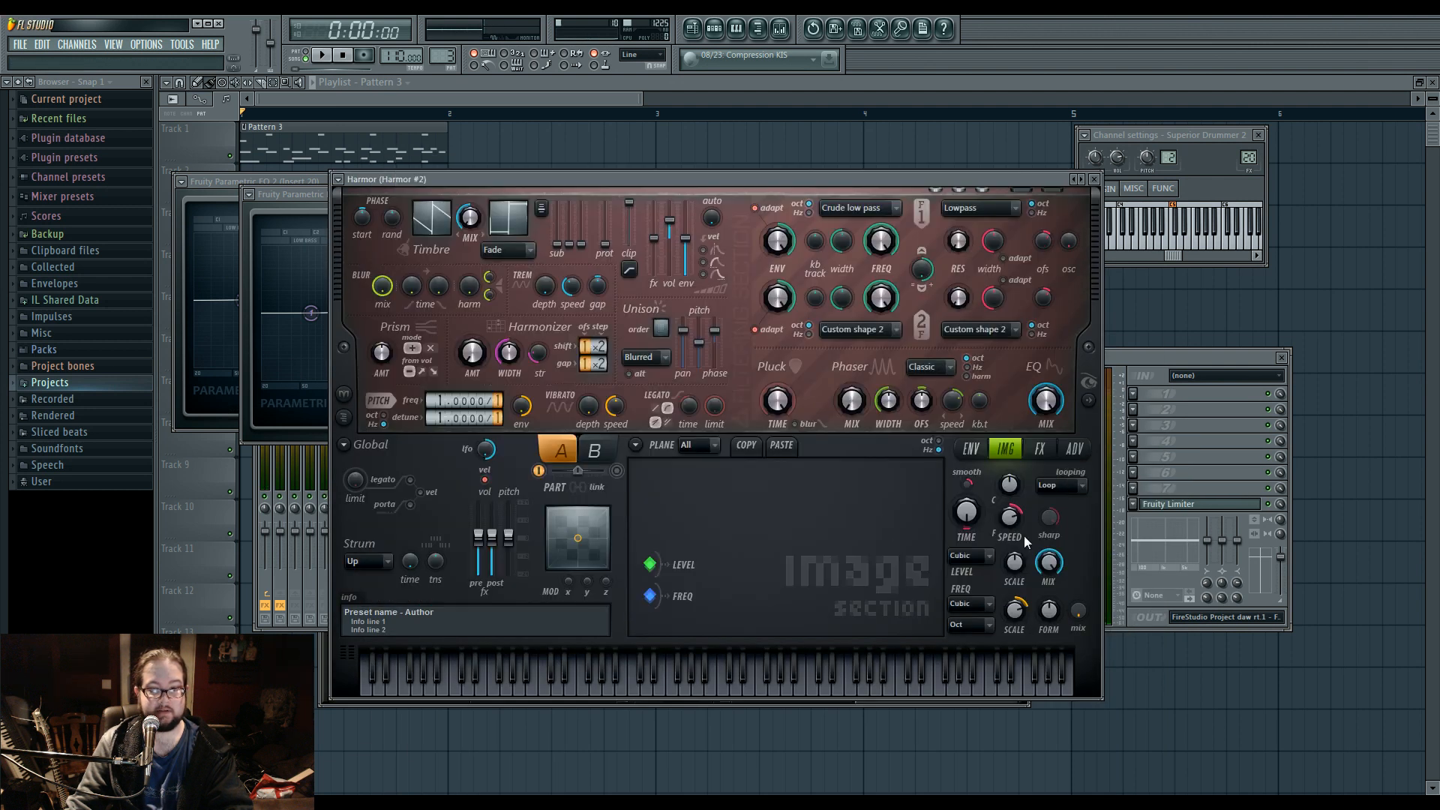
pyautogui.click(639, 447)
pyautogui.click(1112, 472)
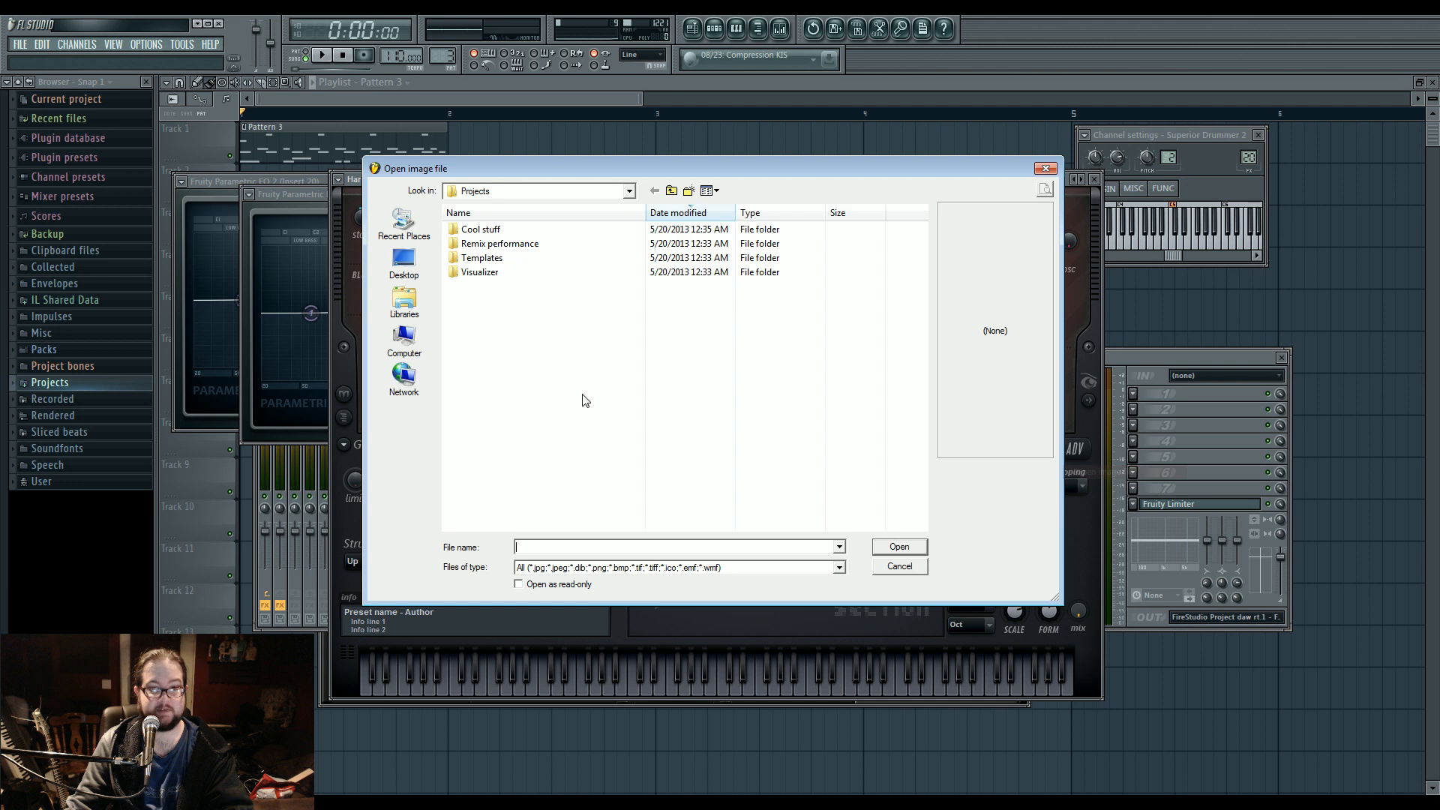
pyautogui.doubleClick(498, 231)
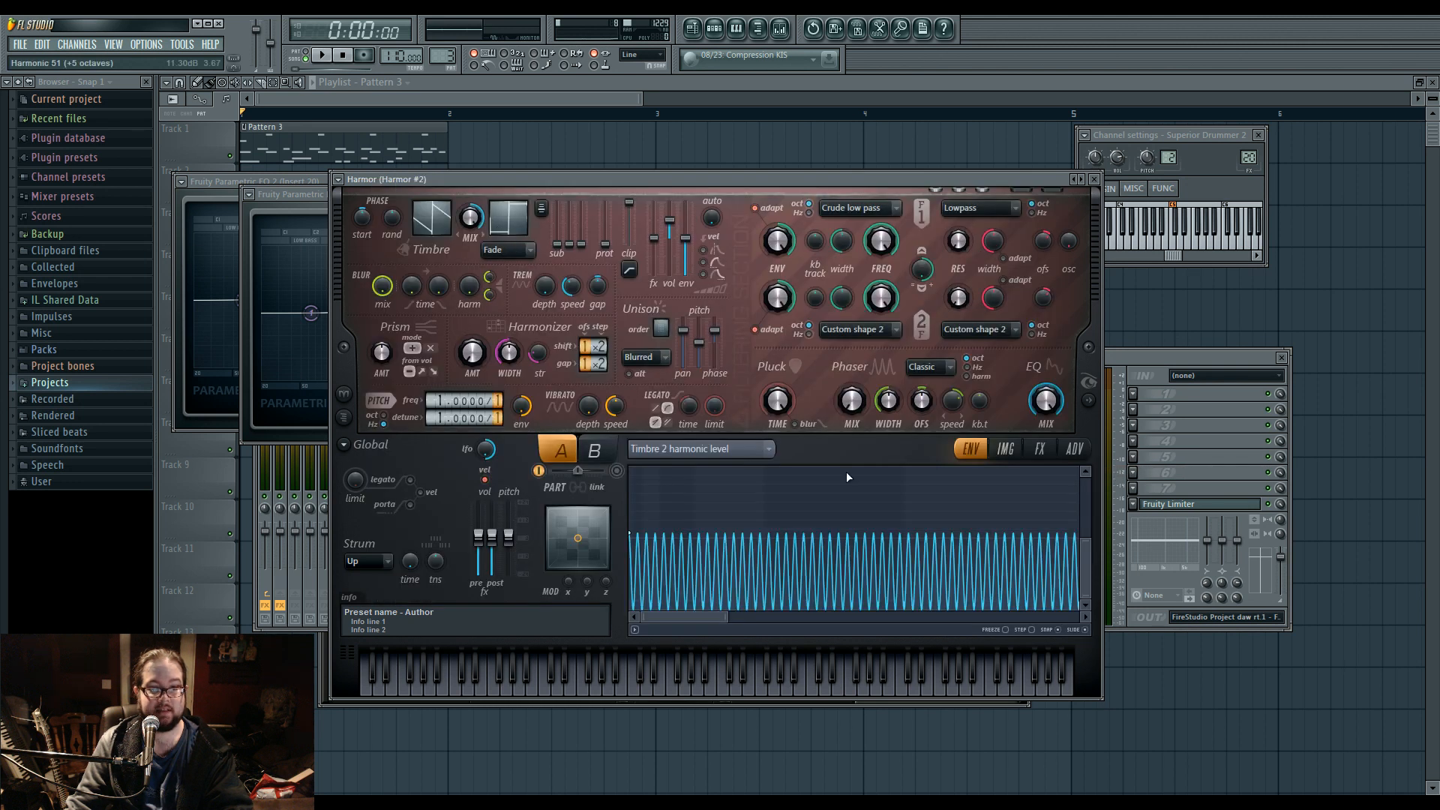
pyautogui.click(1016, 454)
# Show Harmor's spectral visual feedback display, and route the Harmor #2 channel to mixer track 32.
pyautogui.moveTo(614, 178); pyautogui.dragTo(520, 187)
pyautogui.click(998, 413)
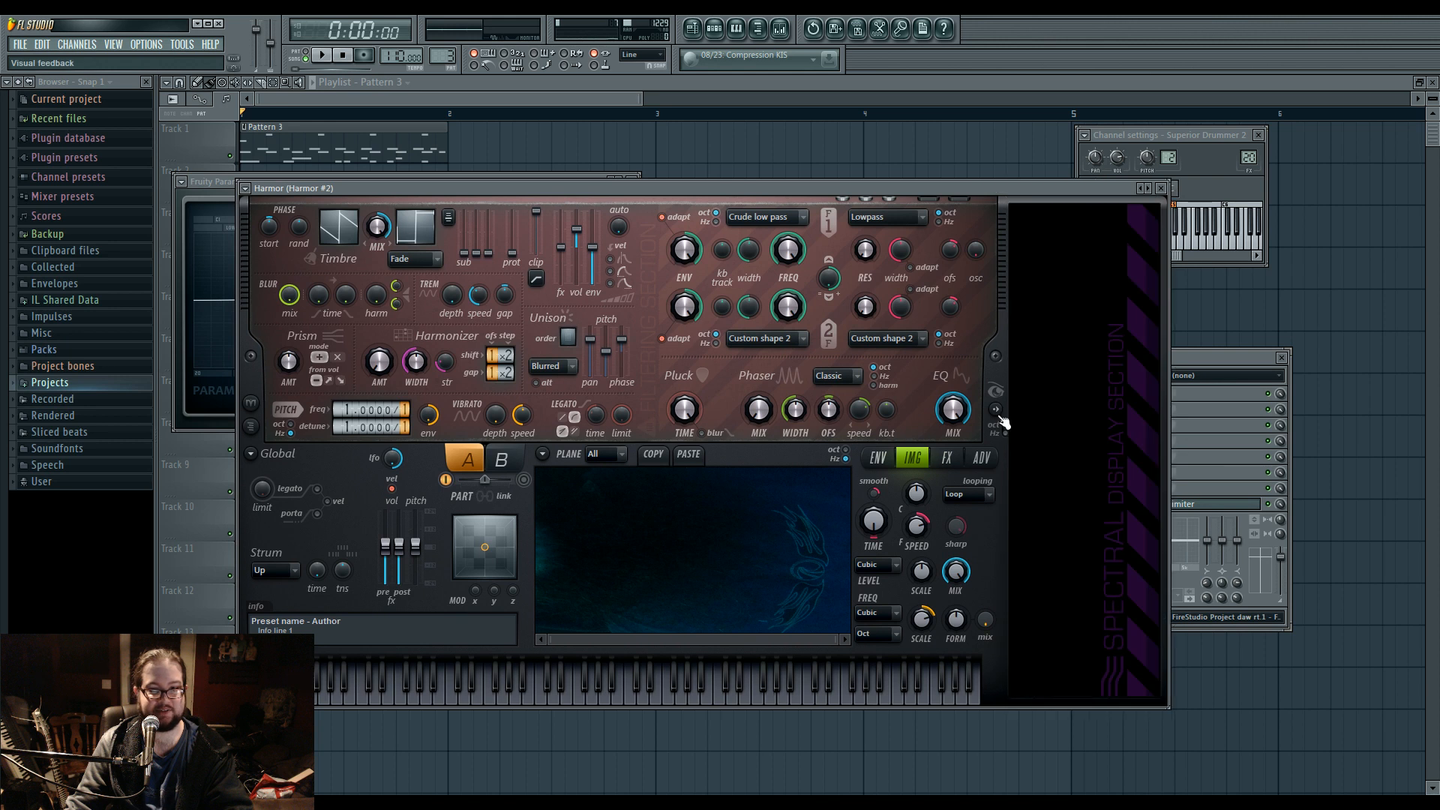
pyautogui.moveTo(1248, 159); pyautogui.dragTo(1249, 129)
pyautogui.click(714, 28)
pyautogui.click(541, 394)
pyautogui.moveTo(1248, 158); pyautogui.dragTo(1248, 126)
pyautogui.click(785, 186)
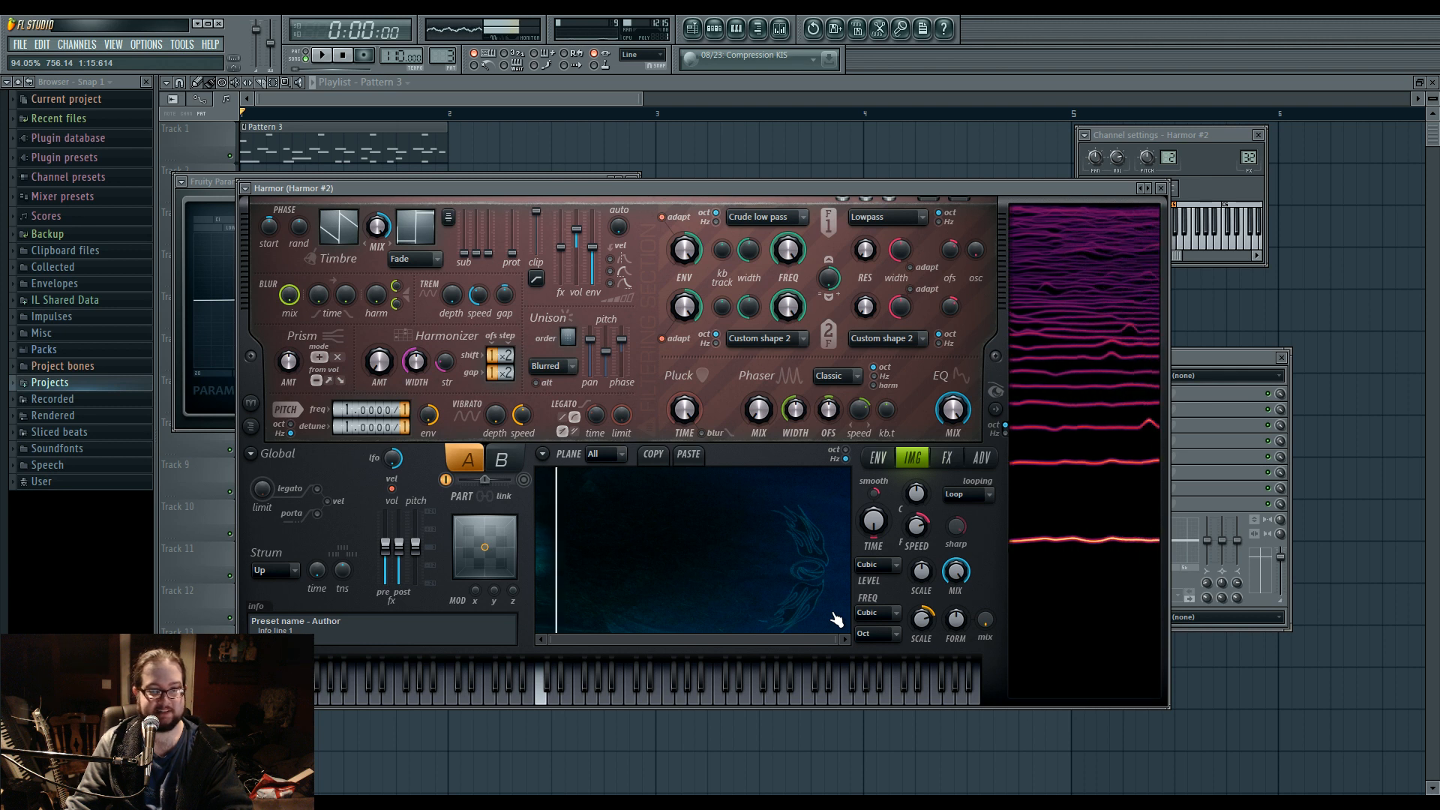
# Scrub the image time offset across the loaded picture, ending at about 33%.
pyautogui.click(693, 534)
pyautogui.click(781, 544)
pyautogui.click(825, 550)
pyautogui.moveTo(799, 542); pyautogui.dragTo(847, 563)
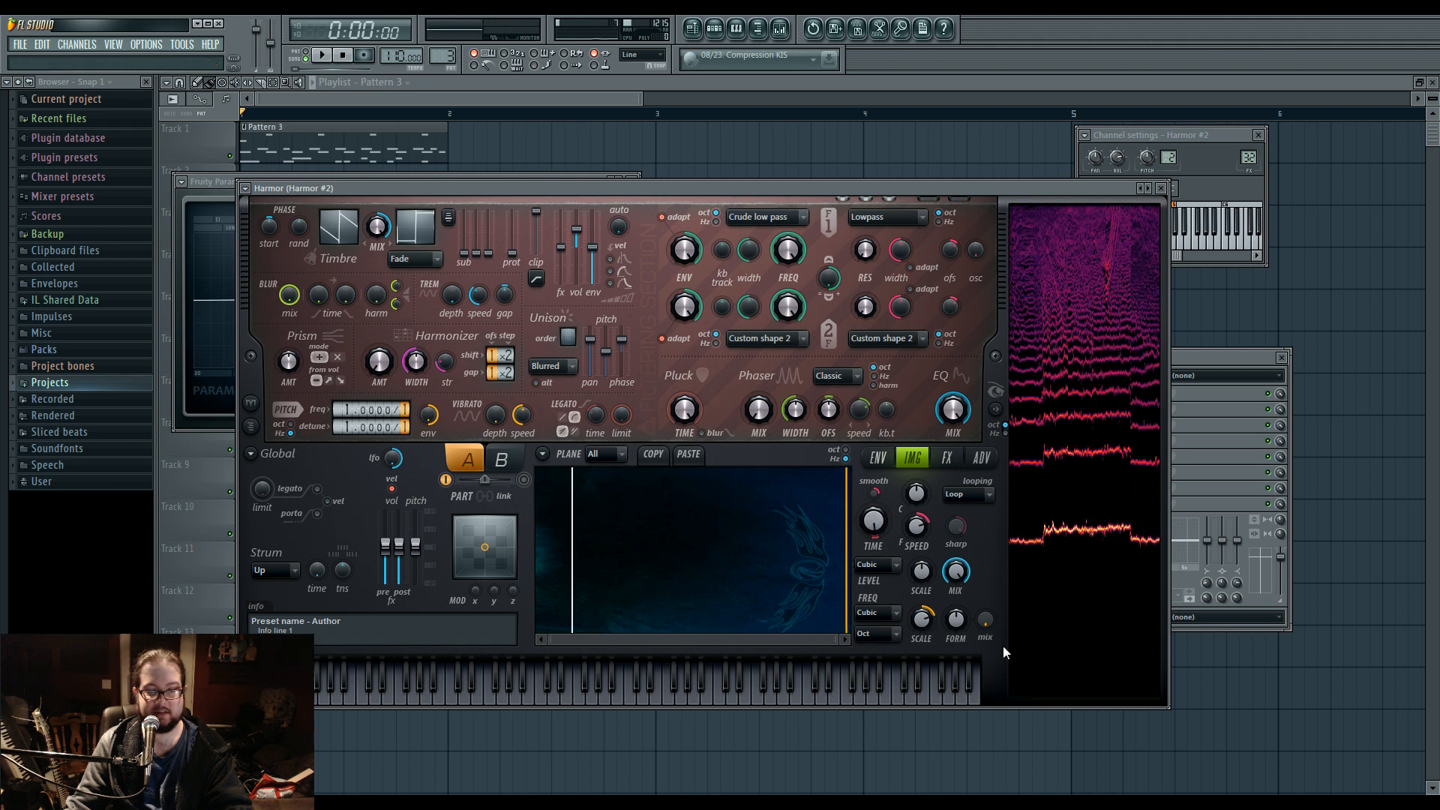
pyautogui.click(539, 556)
pyautogui.moveTo(539, 557); pyautogui.dragTo(641, 566)
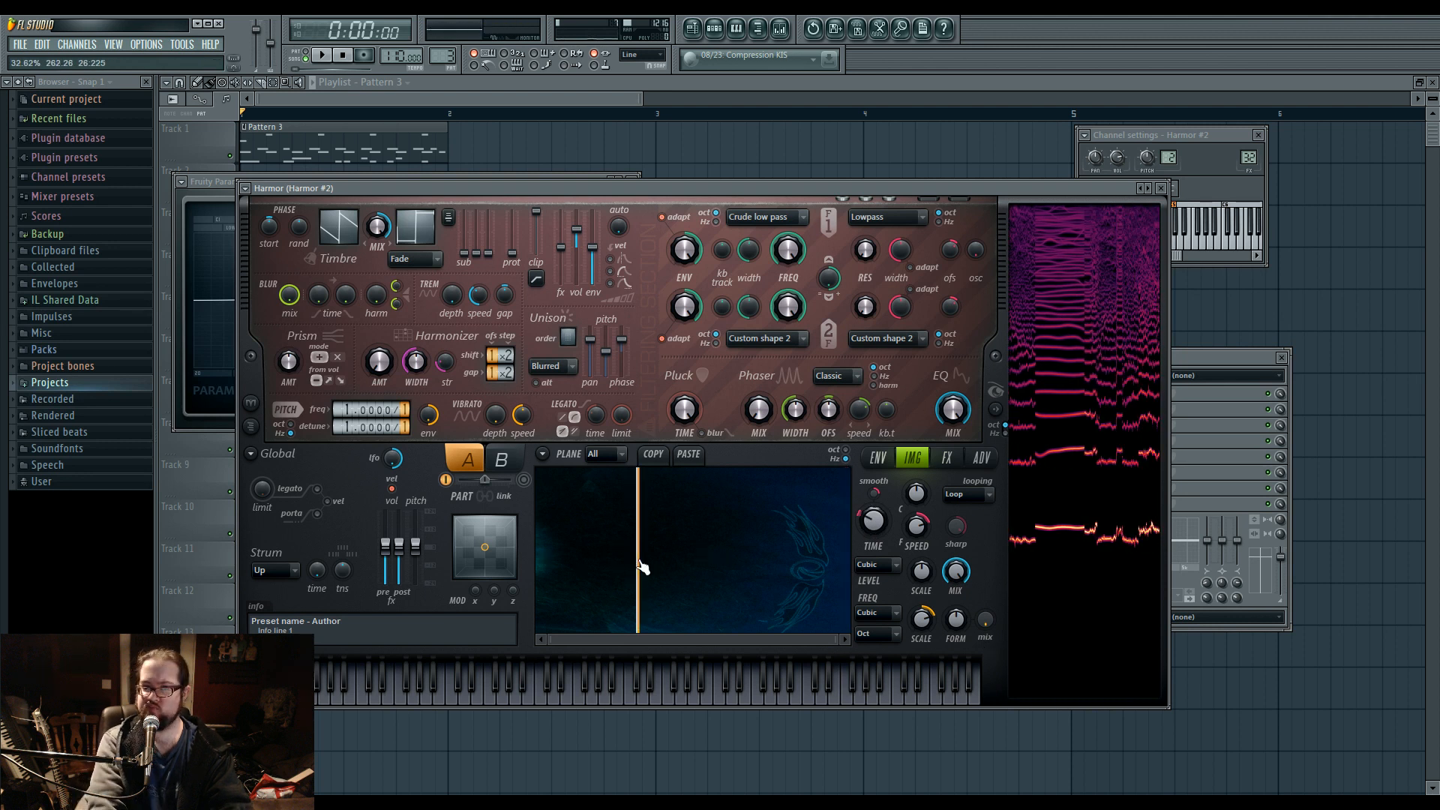
# Play several notes in Harmor to audition the image sound at the chosen time offset.
pyautogui.press('c')
pyautogui.press('n')
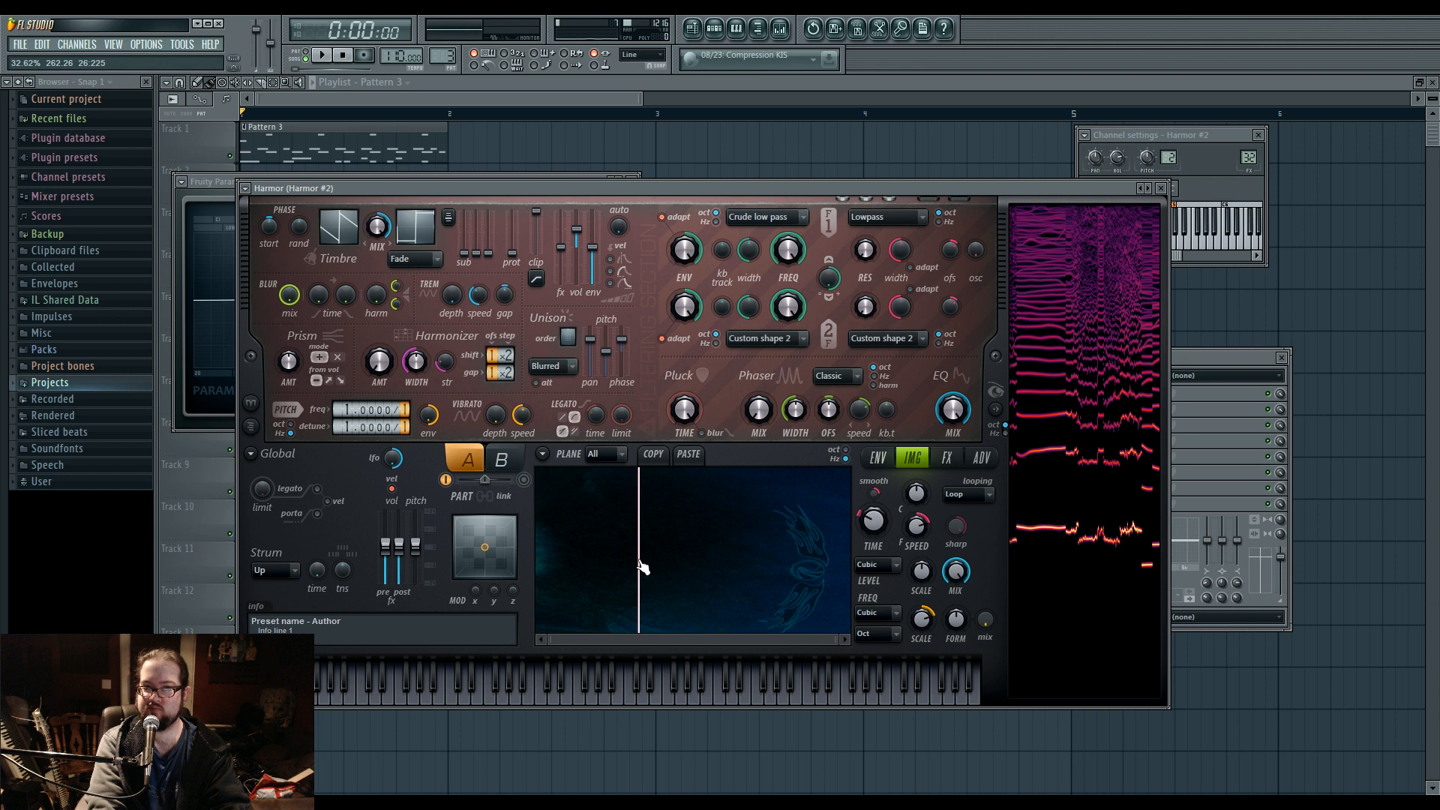
pyautogui.press('space')
pyautogui.press('space')
pyautogui.press('q')
# Raise the image's coarse playback speed to x16, and reduce it to about x9.93 while playing a note.
pyautogui.moveTo(917, 526); pyautogui.dragTo(917, 480)
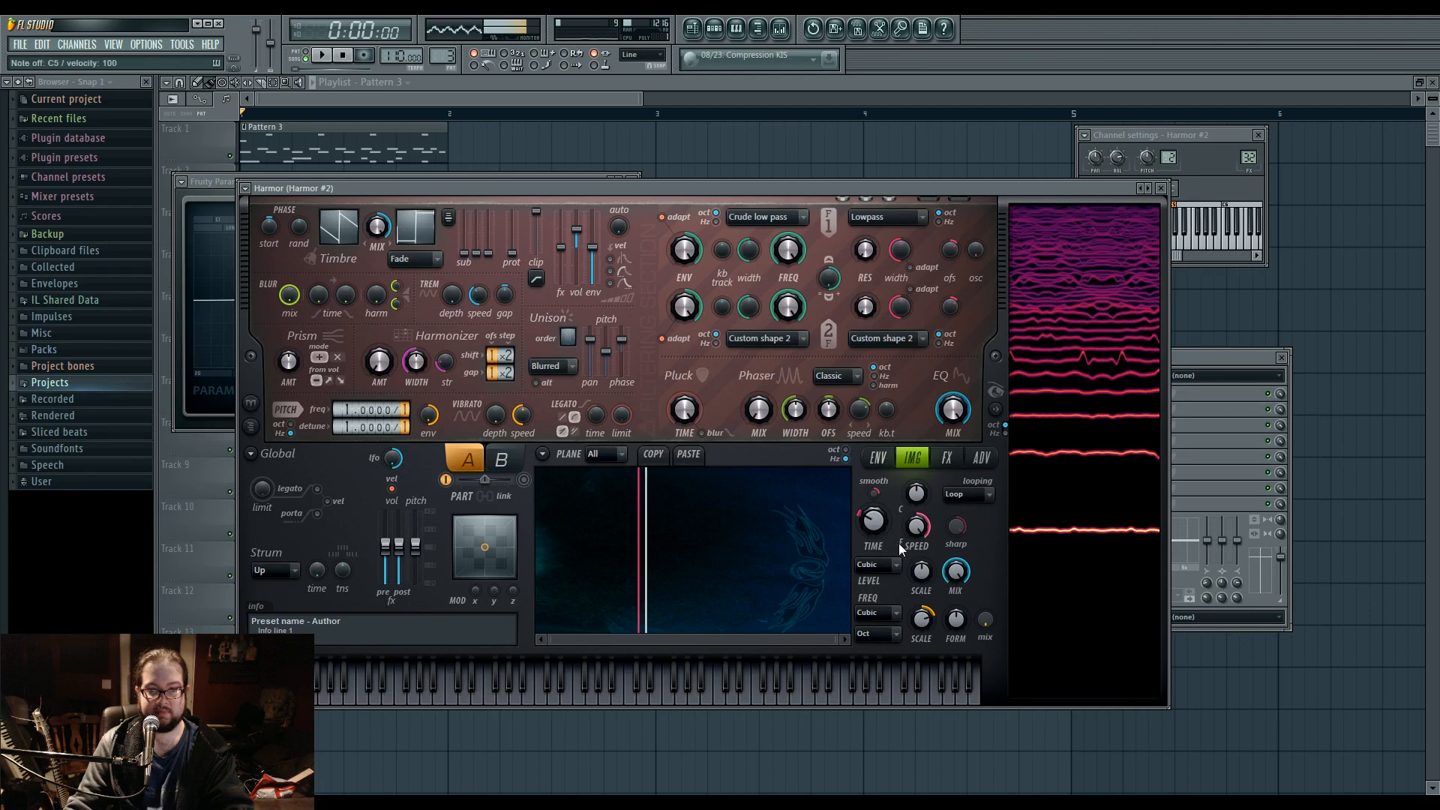
pyautogui.press('q')
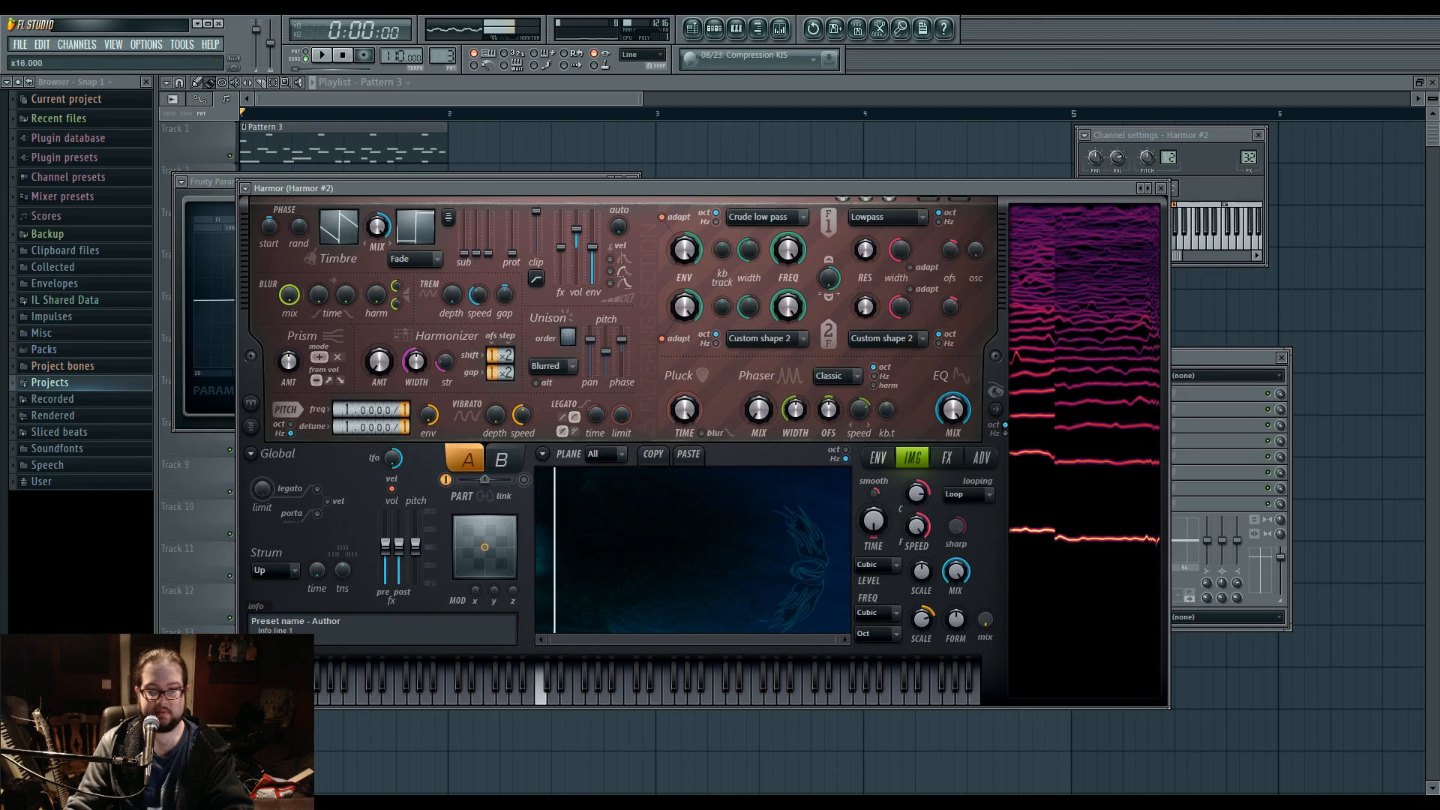
pyautogui.moveTo(917, 493); pyautogui.dragTo(917, 510)
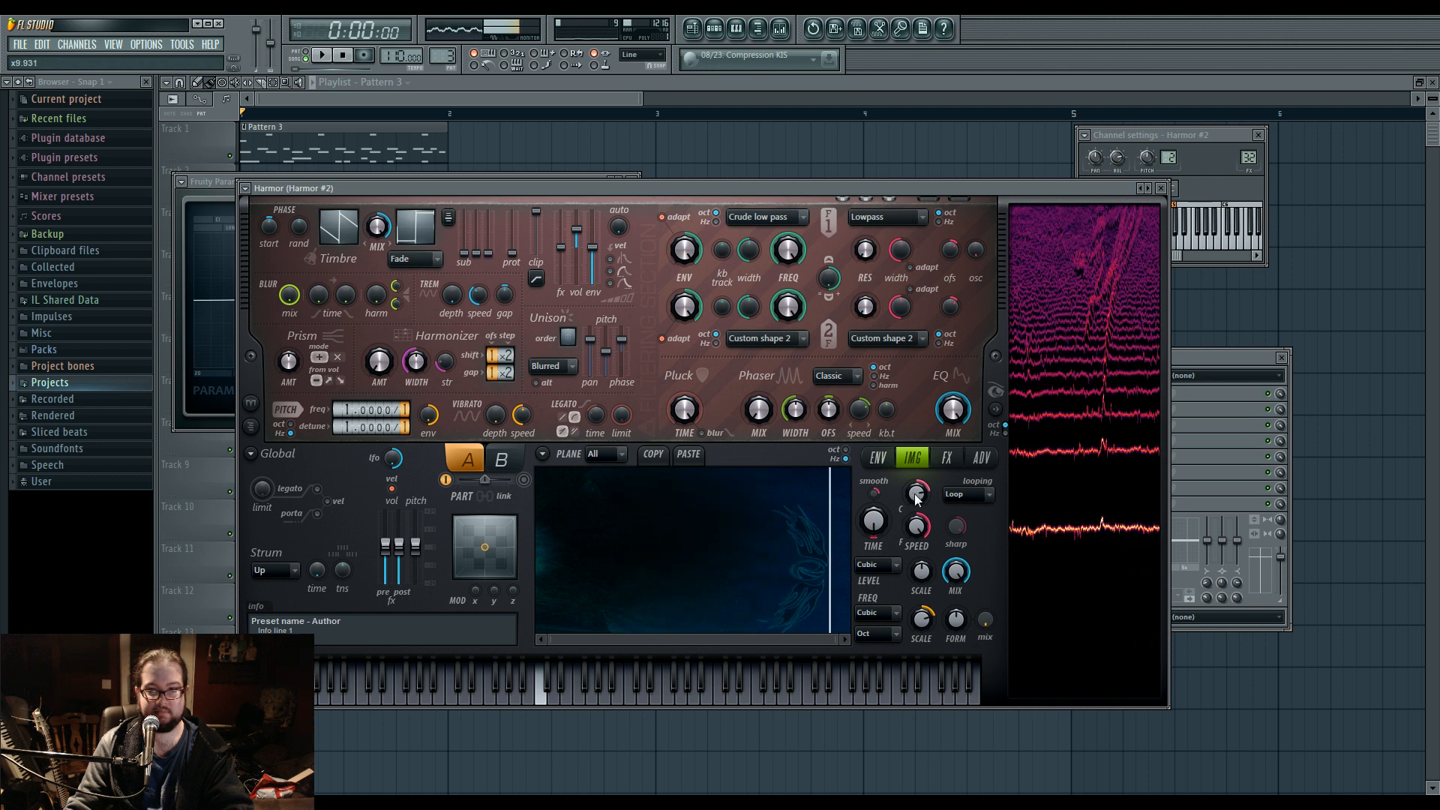
# Try the image frequency scale at 200% and bring it back to centre, adjusting the image level scale and auditioning notes.
pyautogui.moveTo(921, 618); pyautogui.dragTo(921, 589)
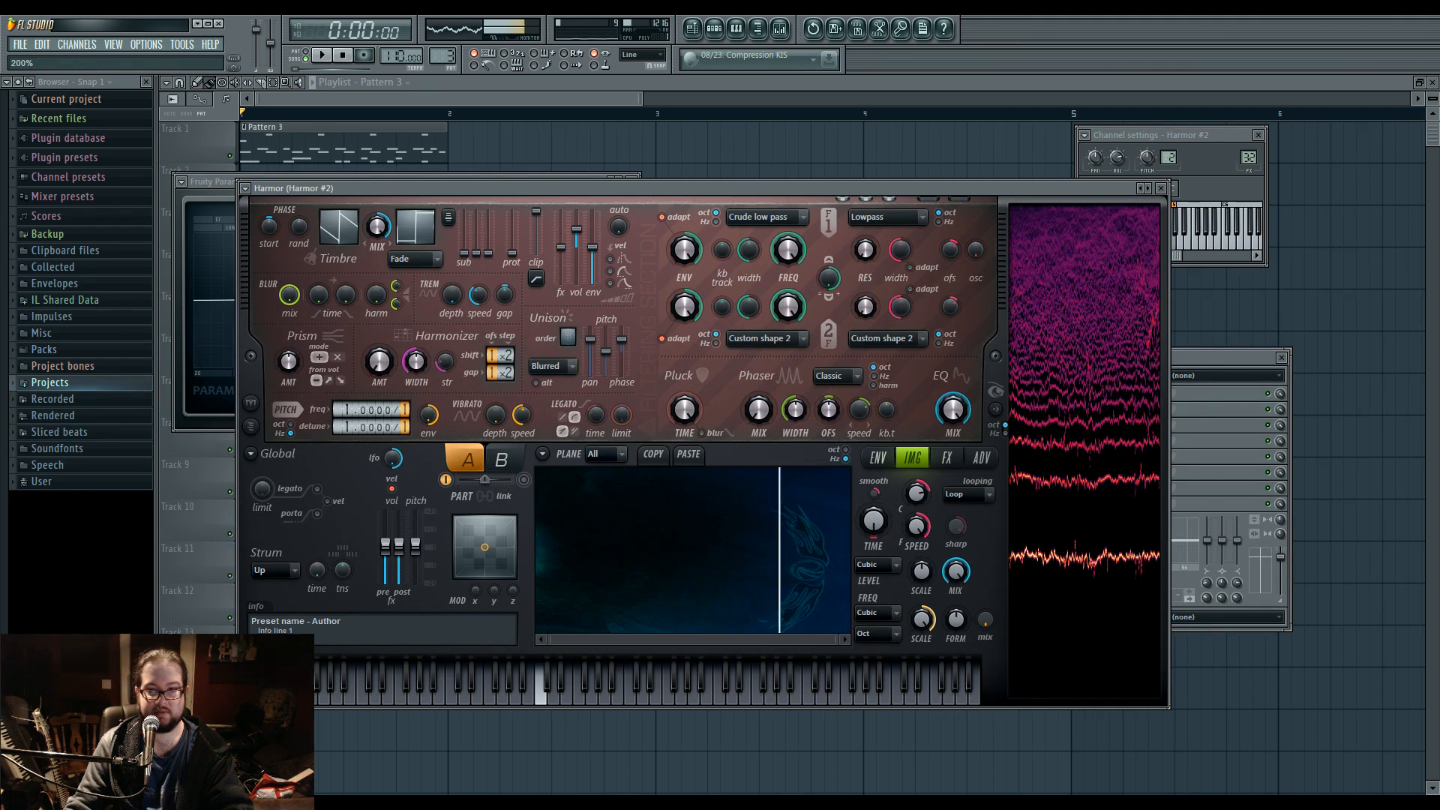
pyautogui.moveTo(922, 619); pyautogui.dragTo(922, 635)
pyautogui.moveTo(922, 571); pyautogui.dragTo(922, 584)
pyautogui.click(386, 697)
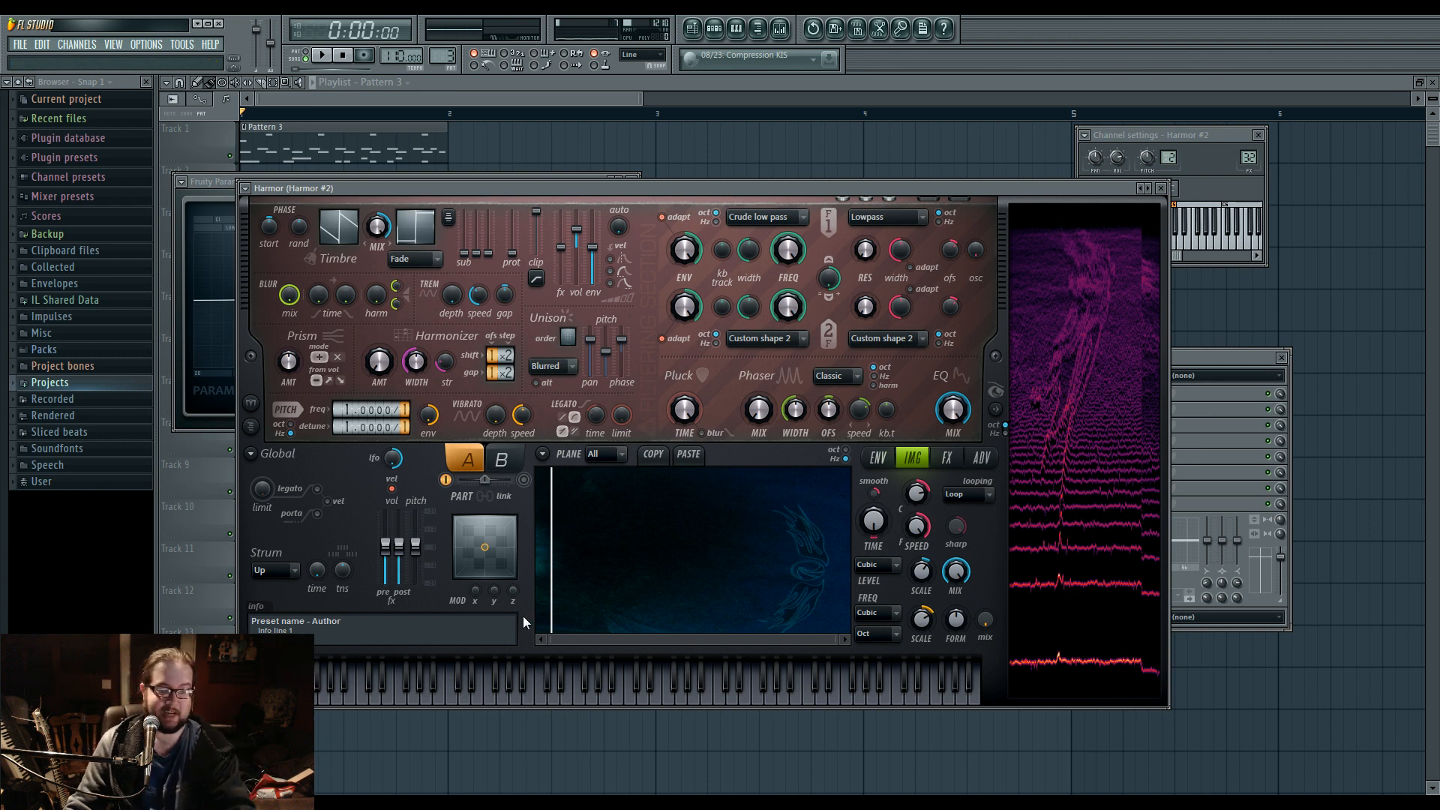
pyautogui.moveTo(921, 620); pyautogui.dragTo(921, 656)
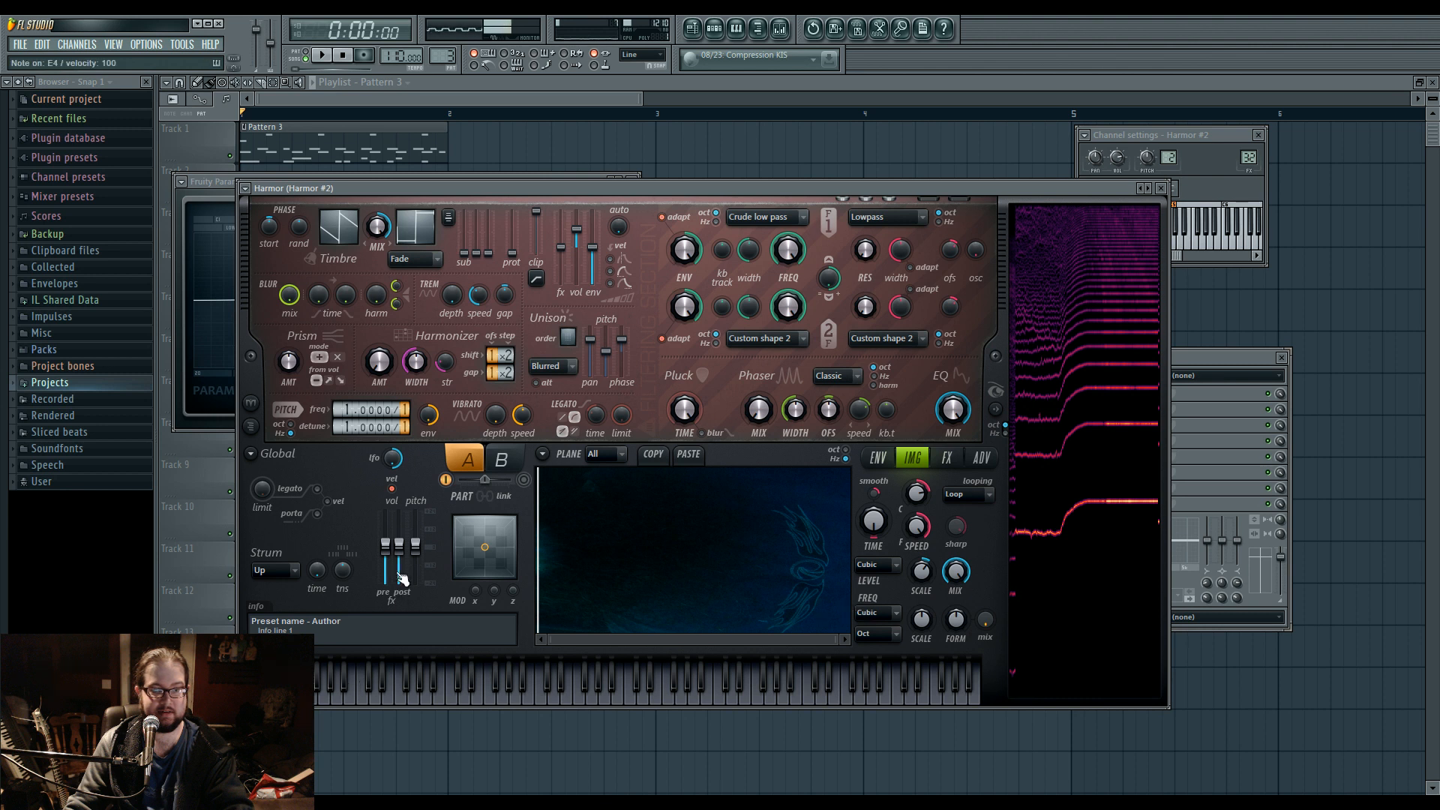
# Lower Harmor's global pitch slider nearly to its minimum, and audition notes while experimenting with the image frequency scale.
pyautogui.moveTo(415, 545); pyautogui.dragTo(418, 574)
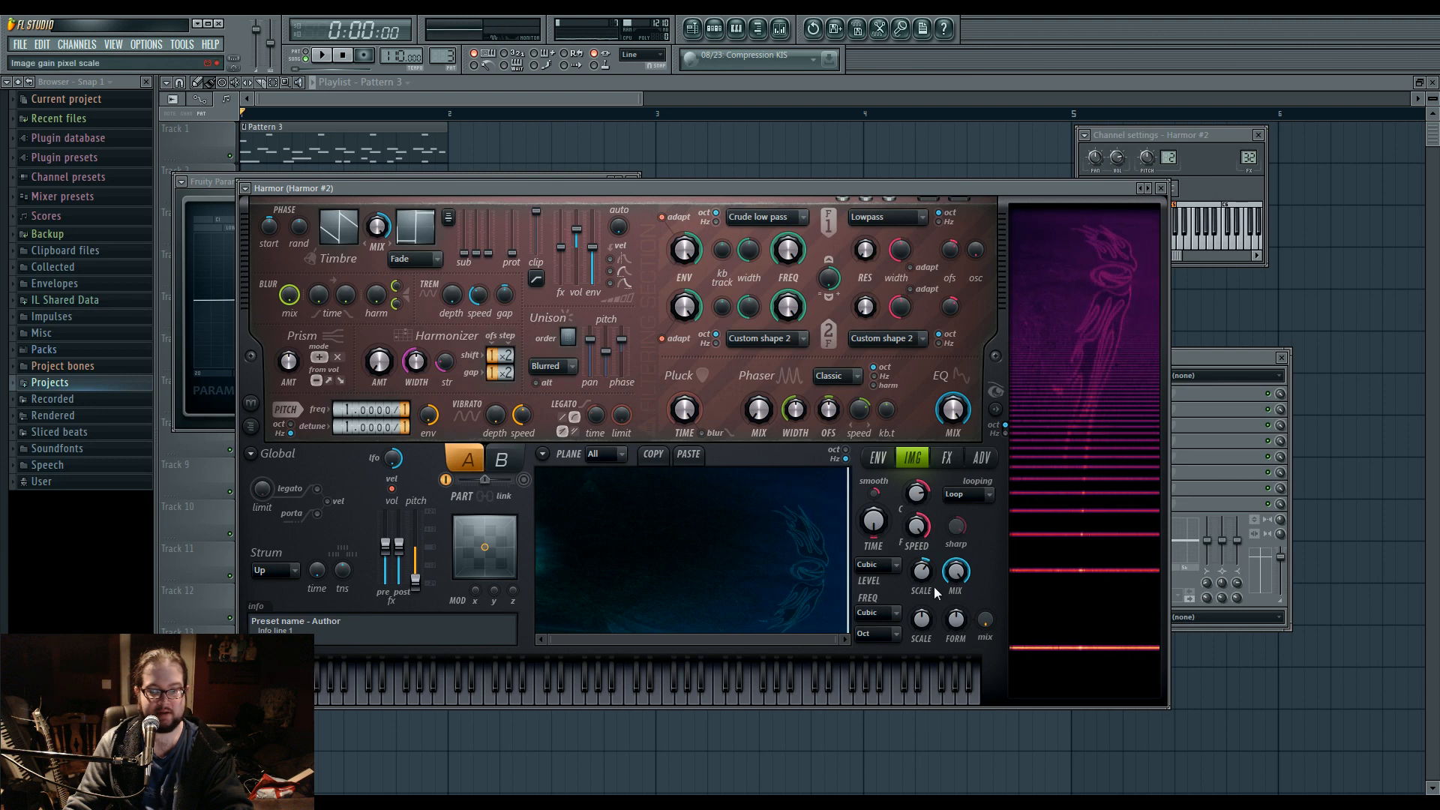
pyautogui.moveTo(922, 619); pyautogui.dragTo(922, 559)
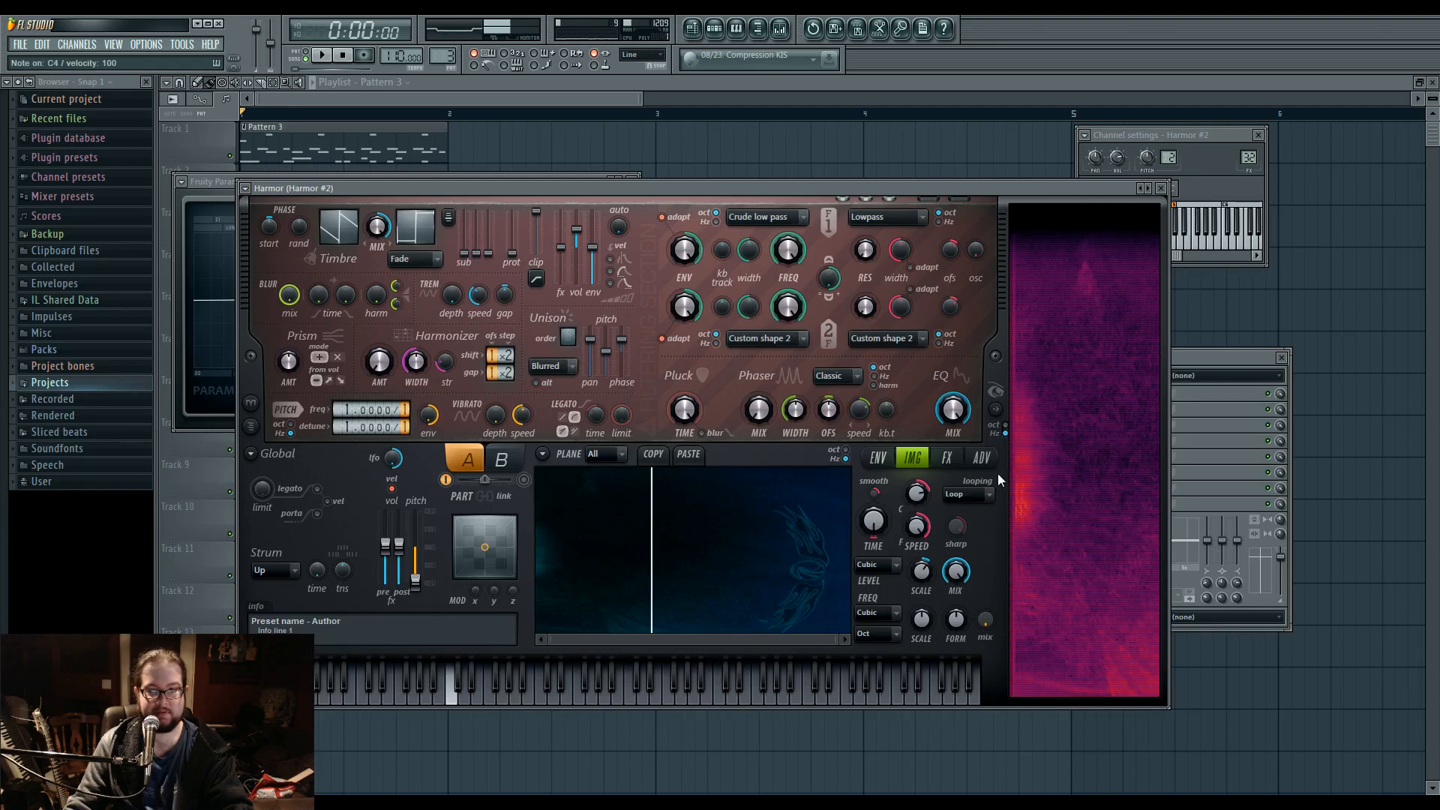
pyautogui.moveTo(779, 238)
pyautogui.mouseDown()
pyautogui.moveTo(779, 337)
pyautogui.moveTo(778, 238)
pyautogui.mouseUp()
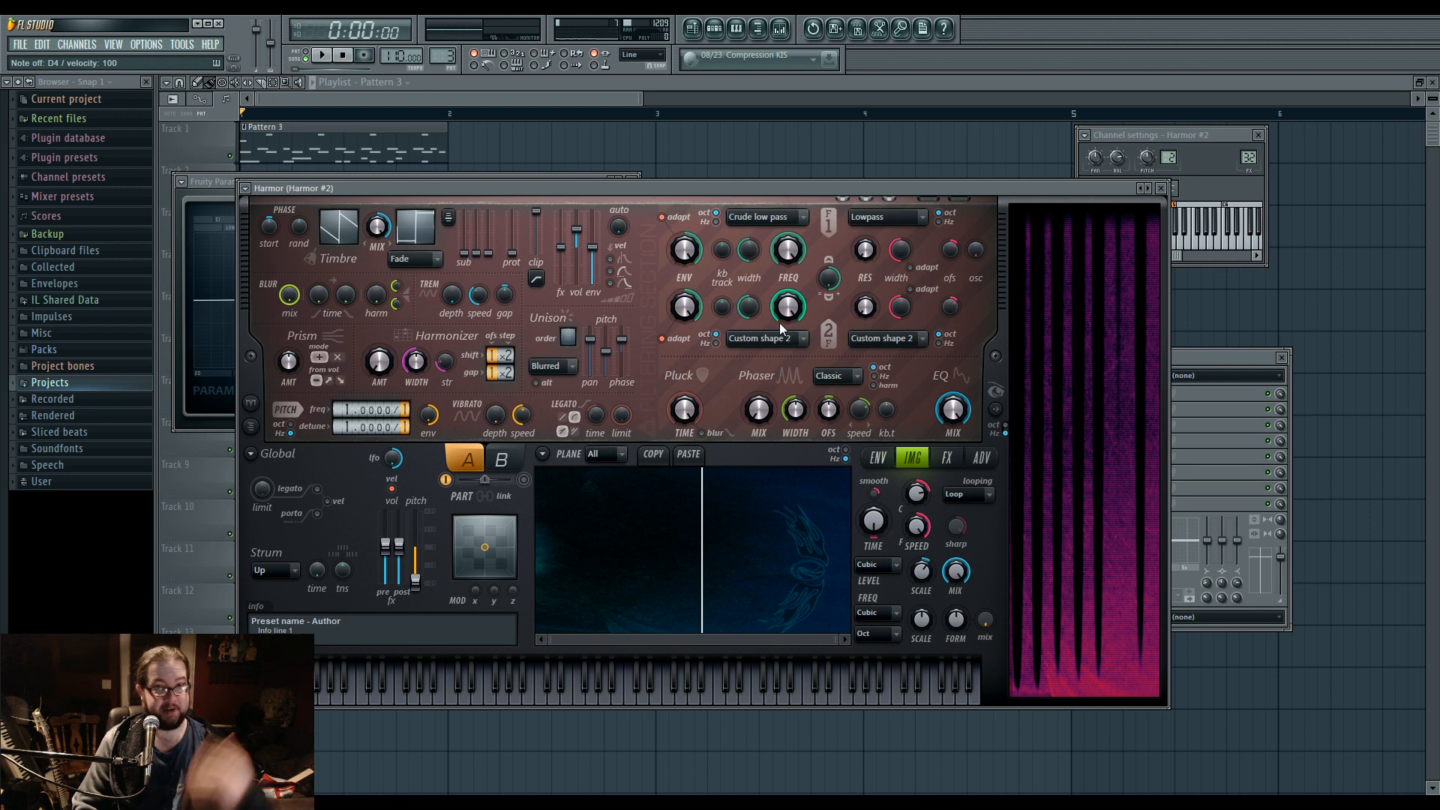
pyautogui.click(714, 29)
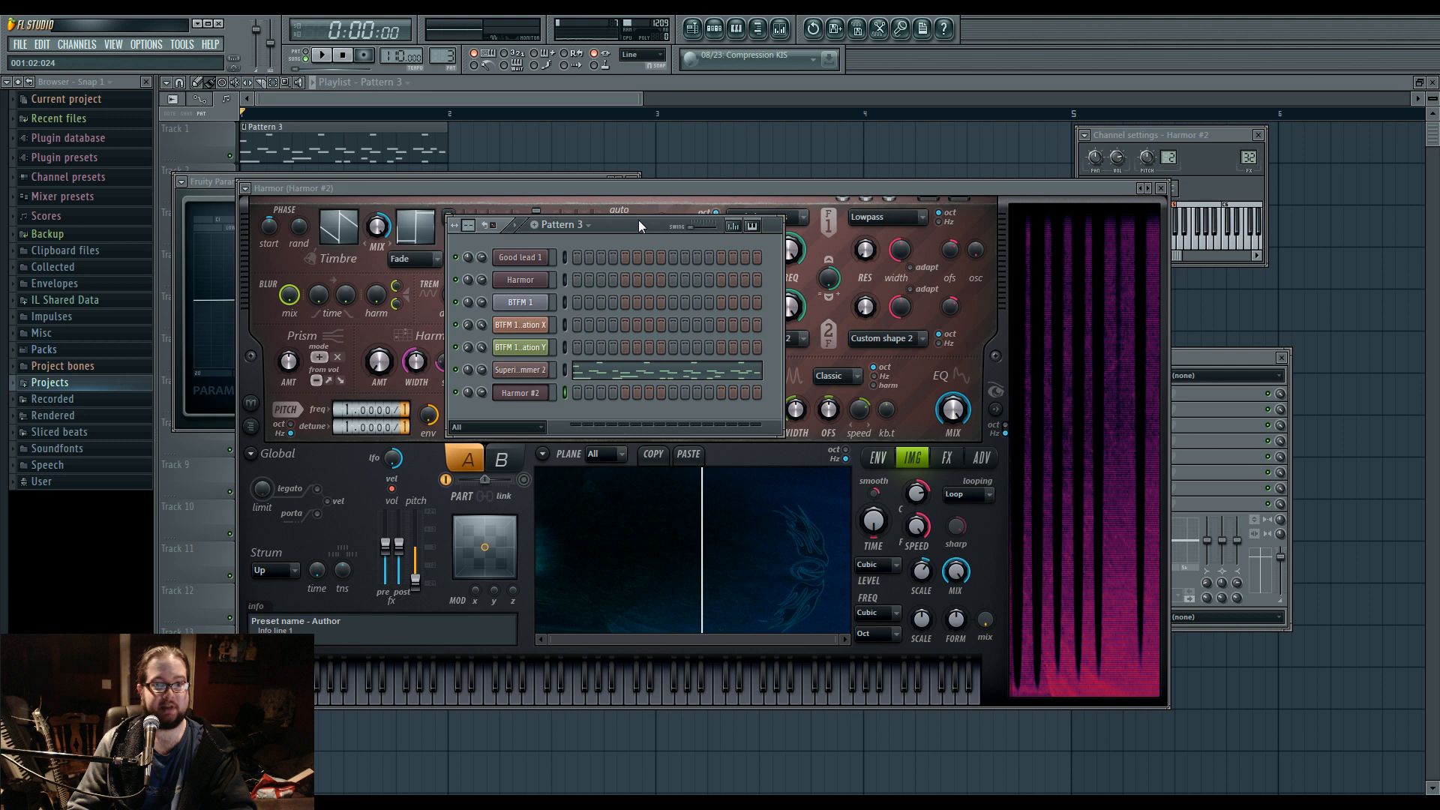
pyautogui.click(656, 199)
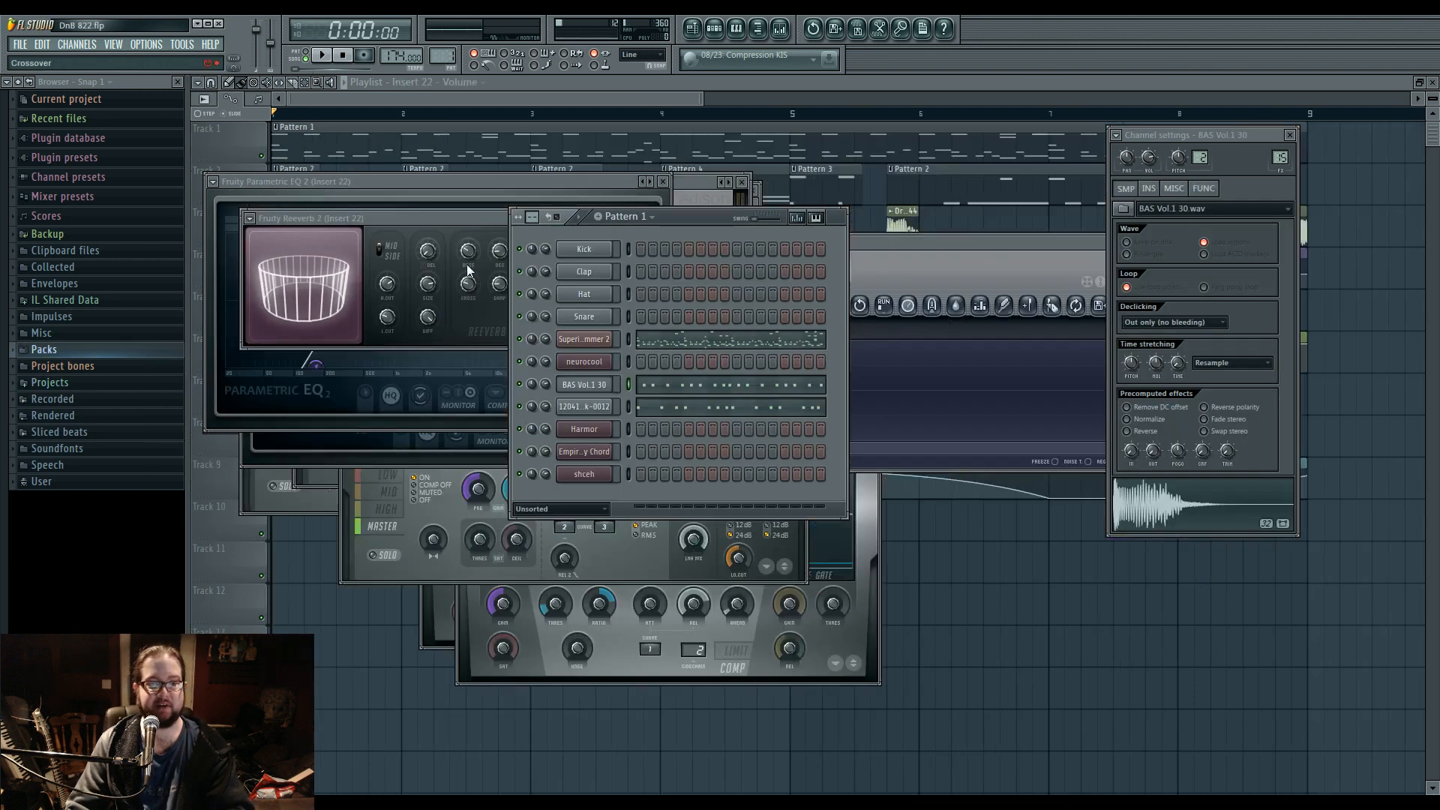
# Switch to the DnB 822.flp project, play the song with all plugin windows closed, and mute playlist Tracks 2, 3 and 7.
pyautogui.press('space')
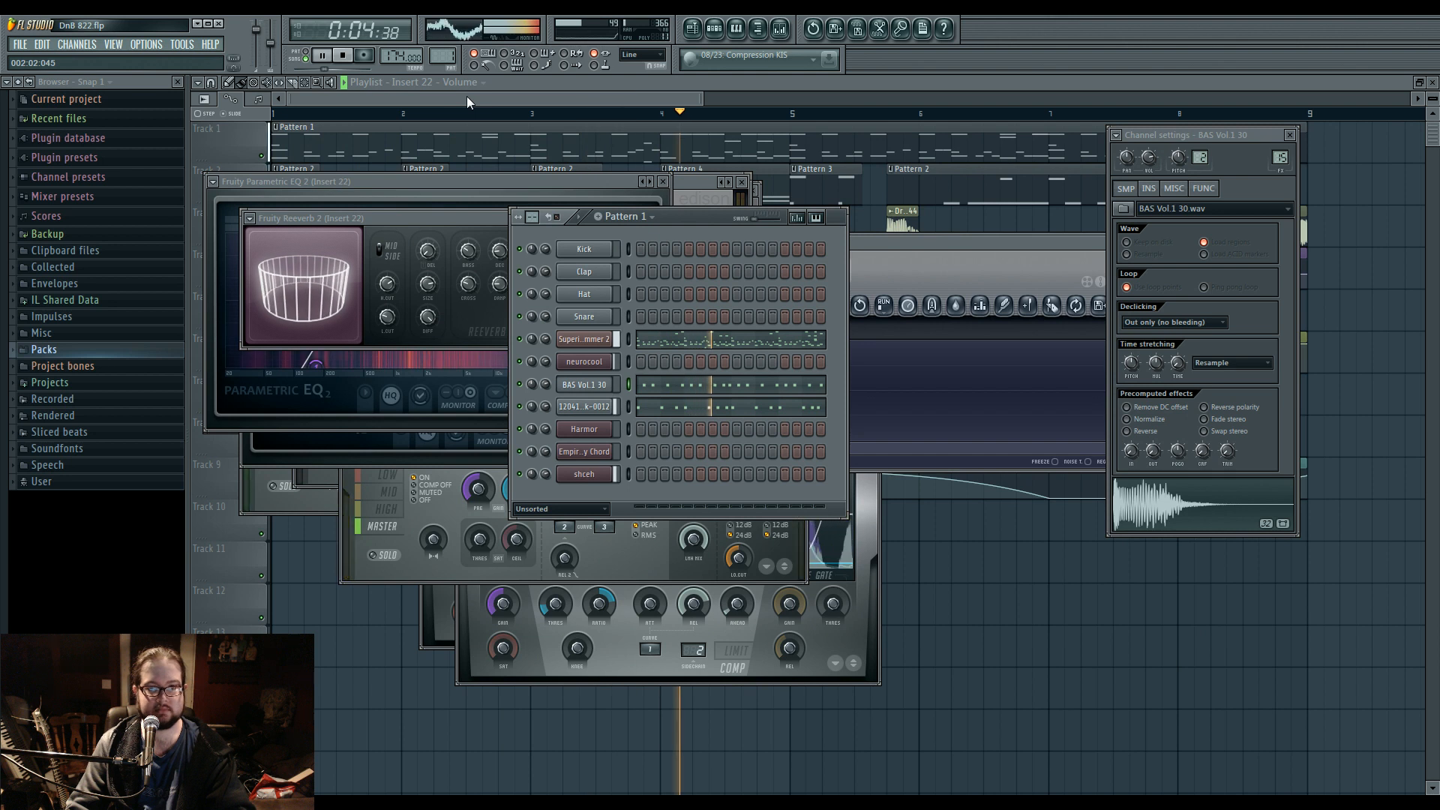
pyautogui.press('F12')
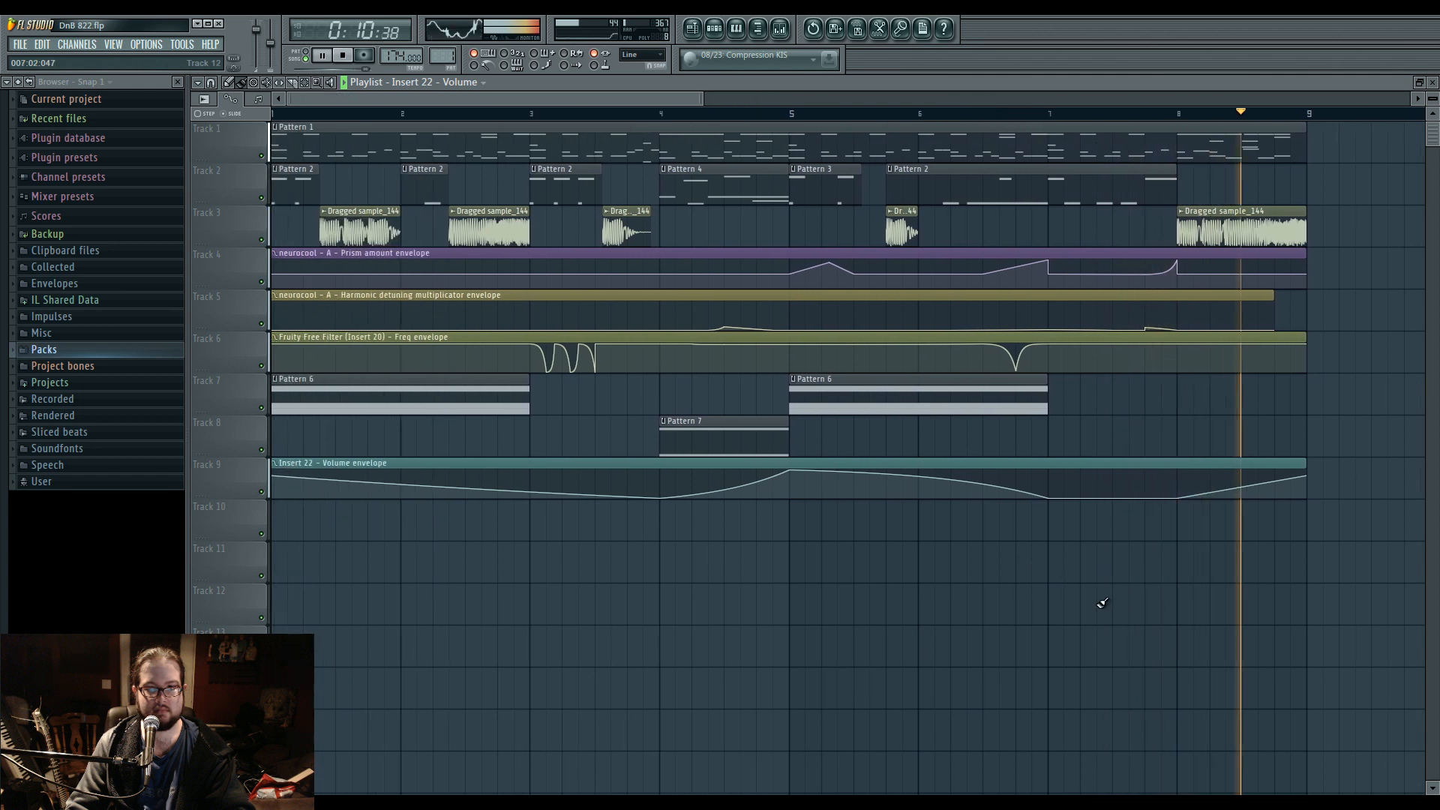
pyautogui.click(262, 199)
pyautogui.click(263, 240)
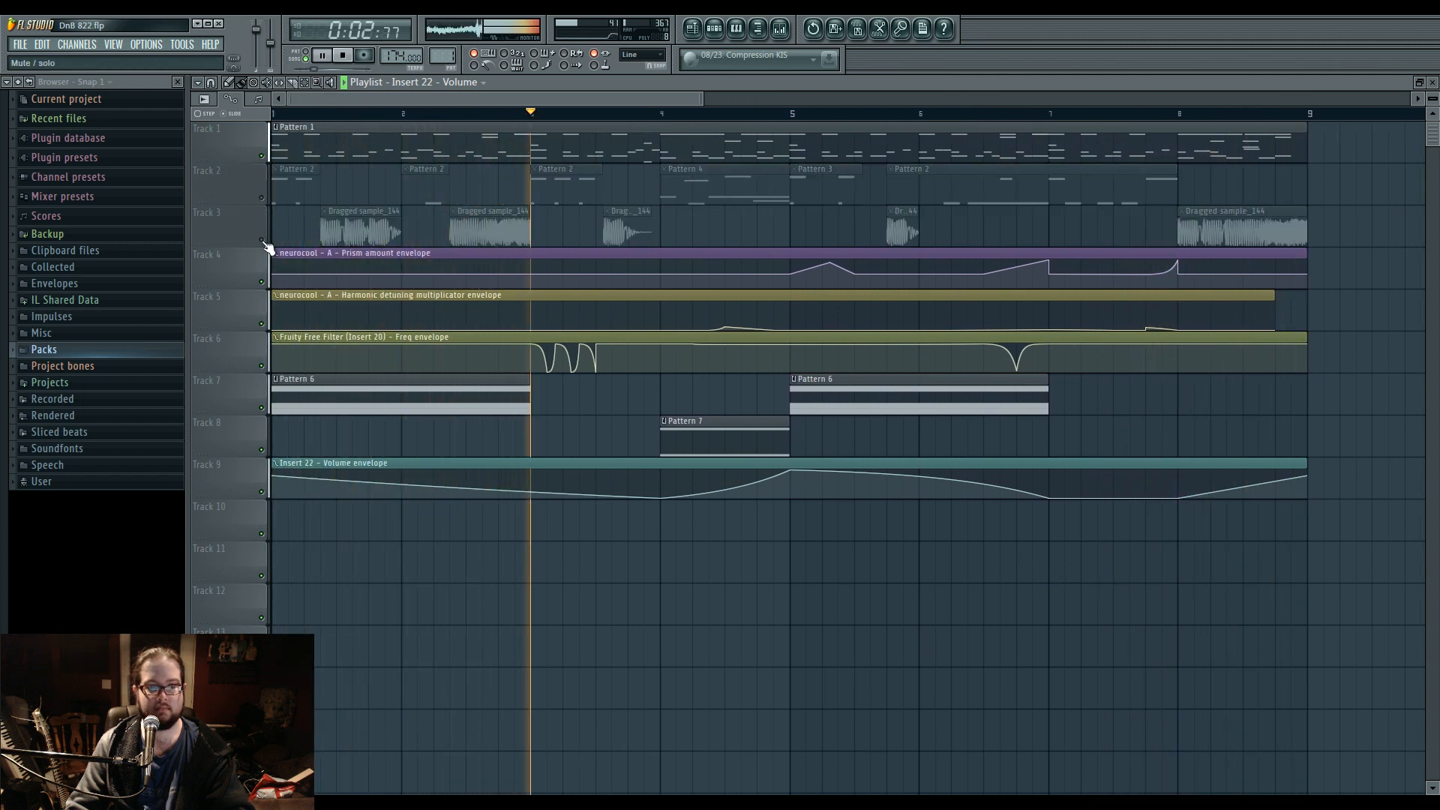
pyautogui.click(262, 408)
# Examine the Superior Drummer 2 channel and its mixer track during playback, and stop the song.
pyautogui.click(723, 33)
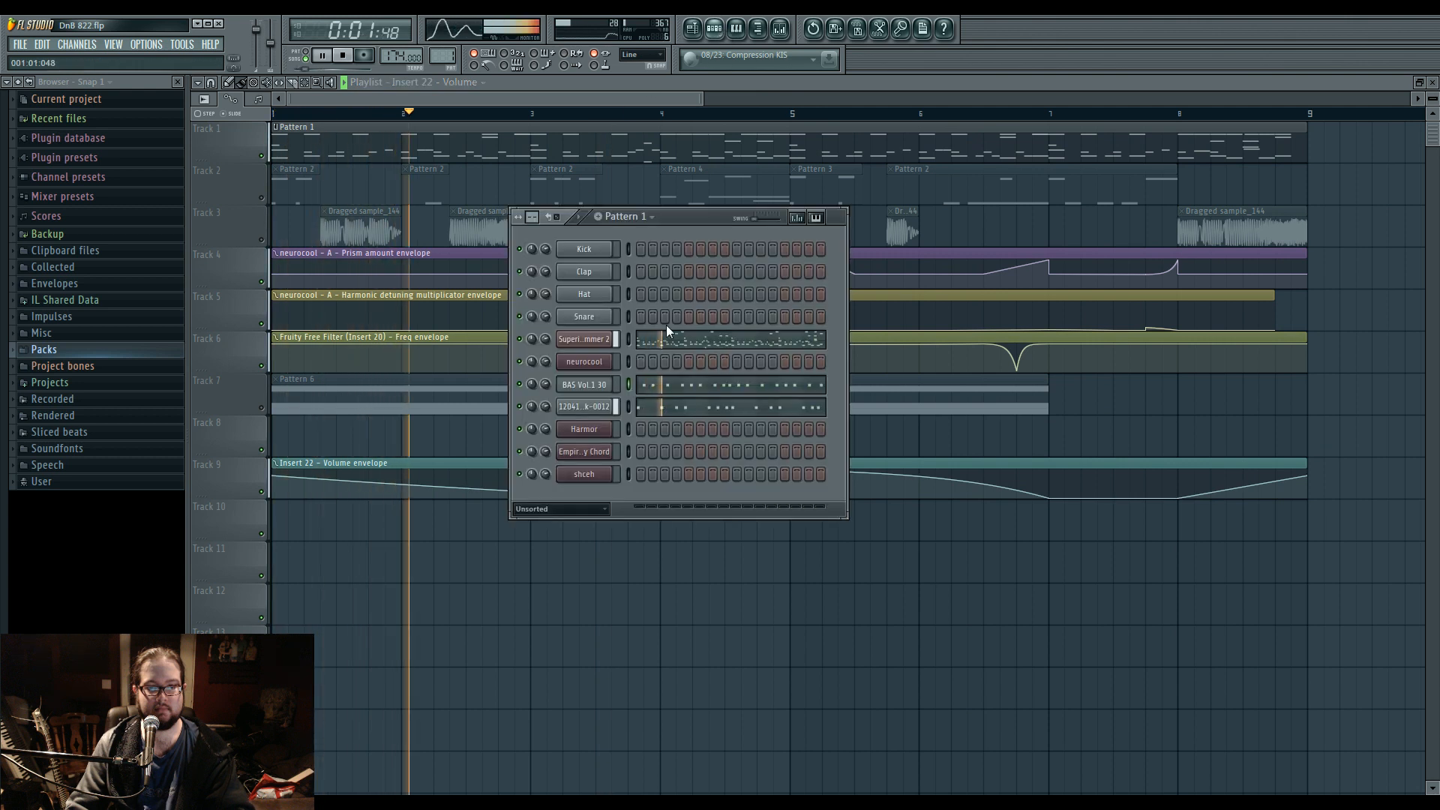
pyautogui.click(589, 339)
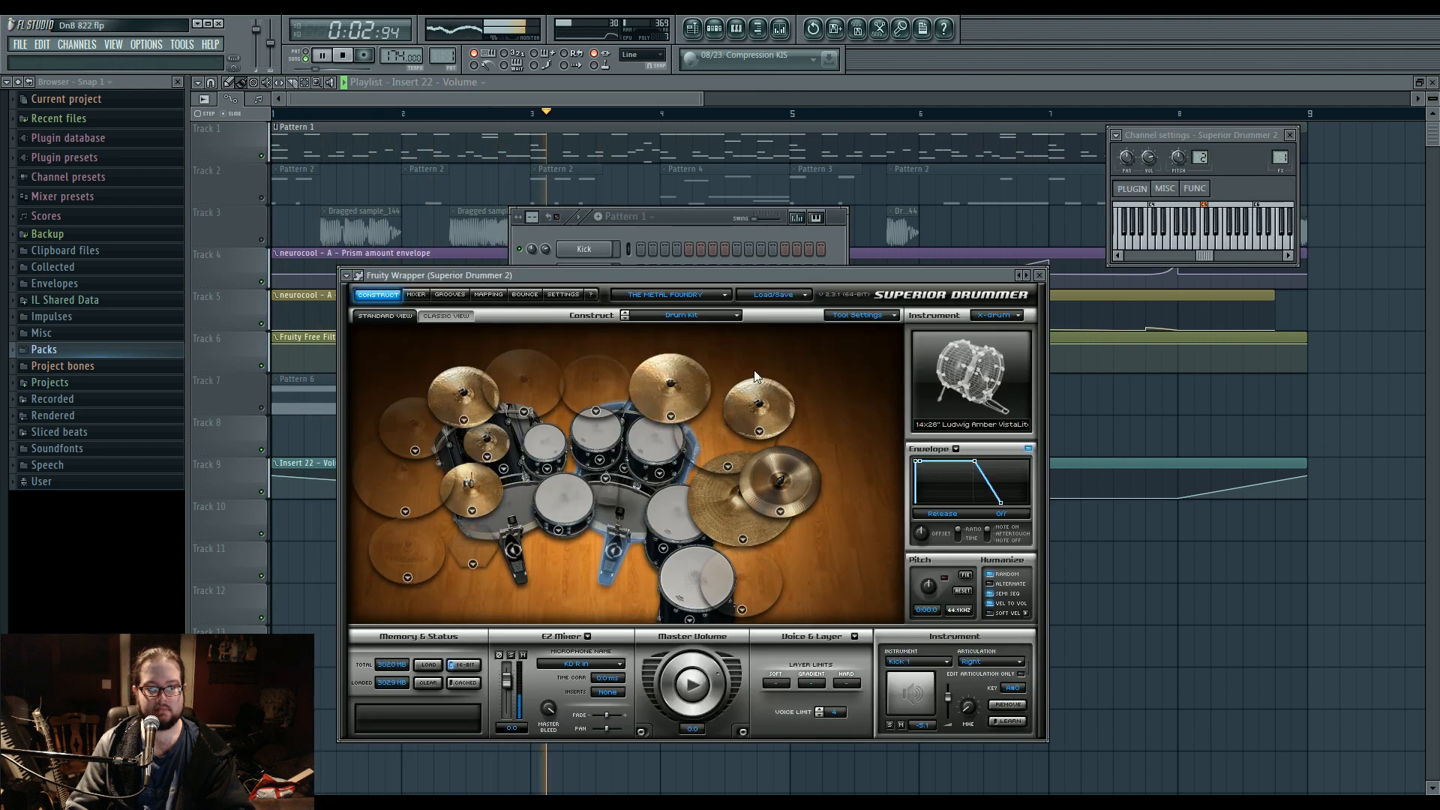
pyautogui.doubleClick(1270, 159)
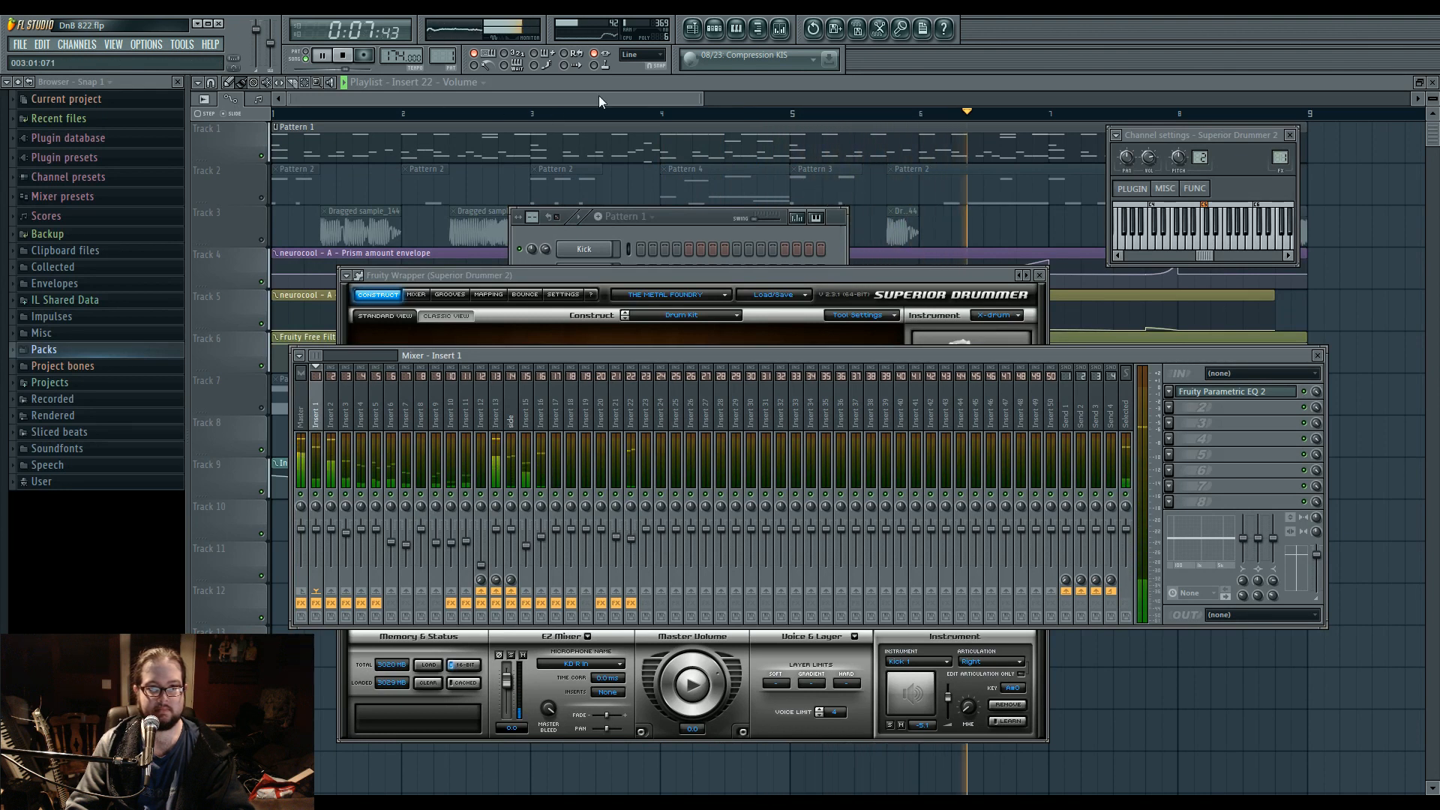
pyautogui.press('F12')
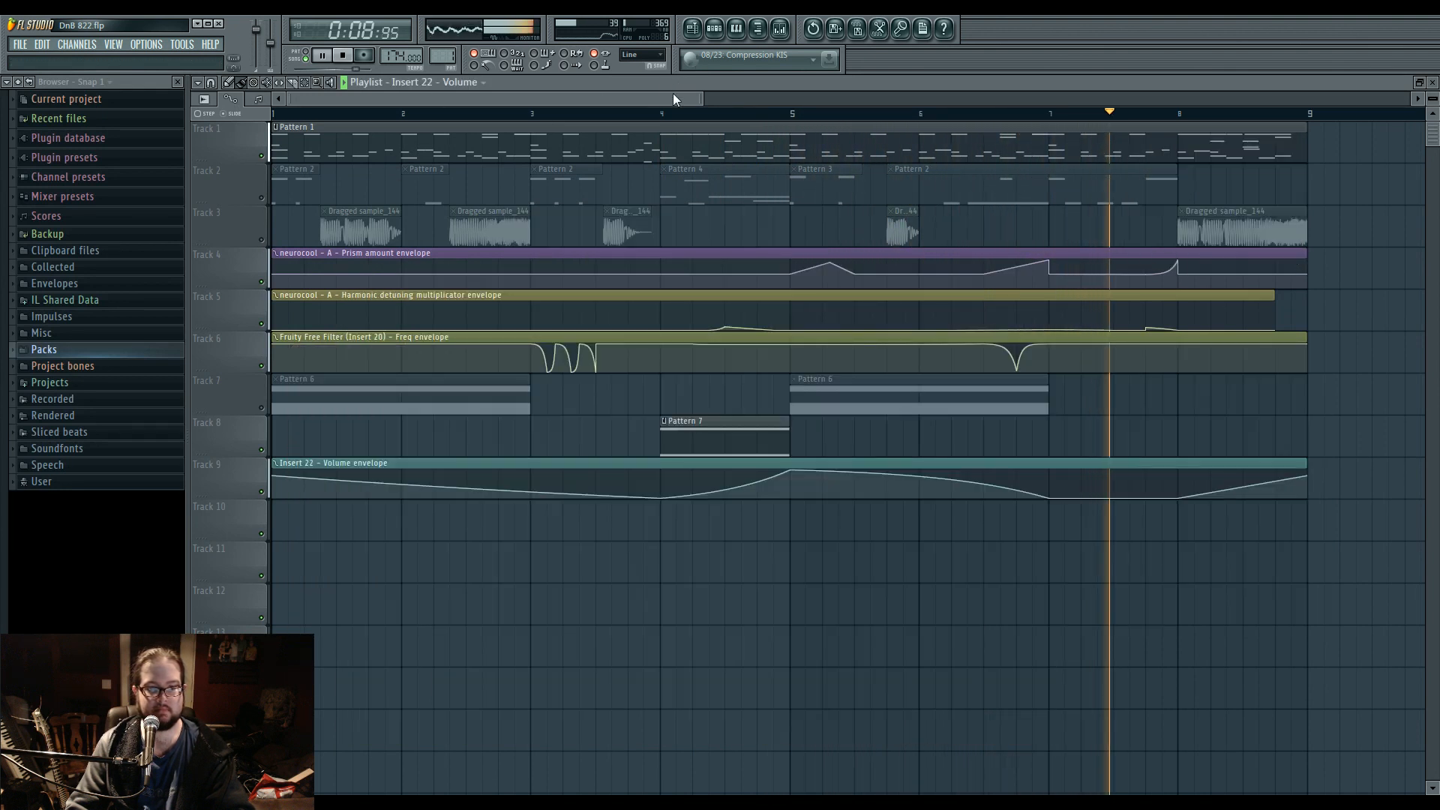
pyautogui.click(713, 31)
pyautogui.press('space')
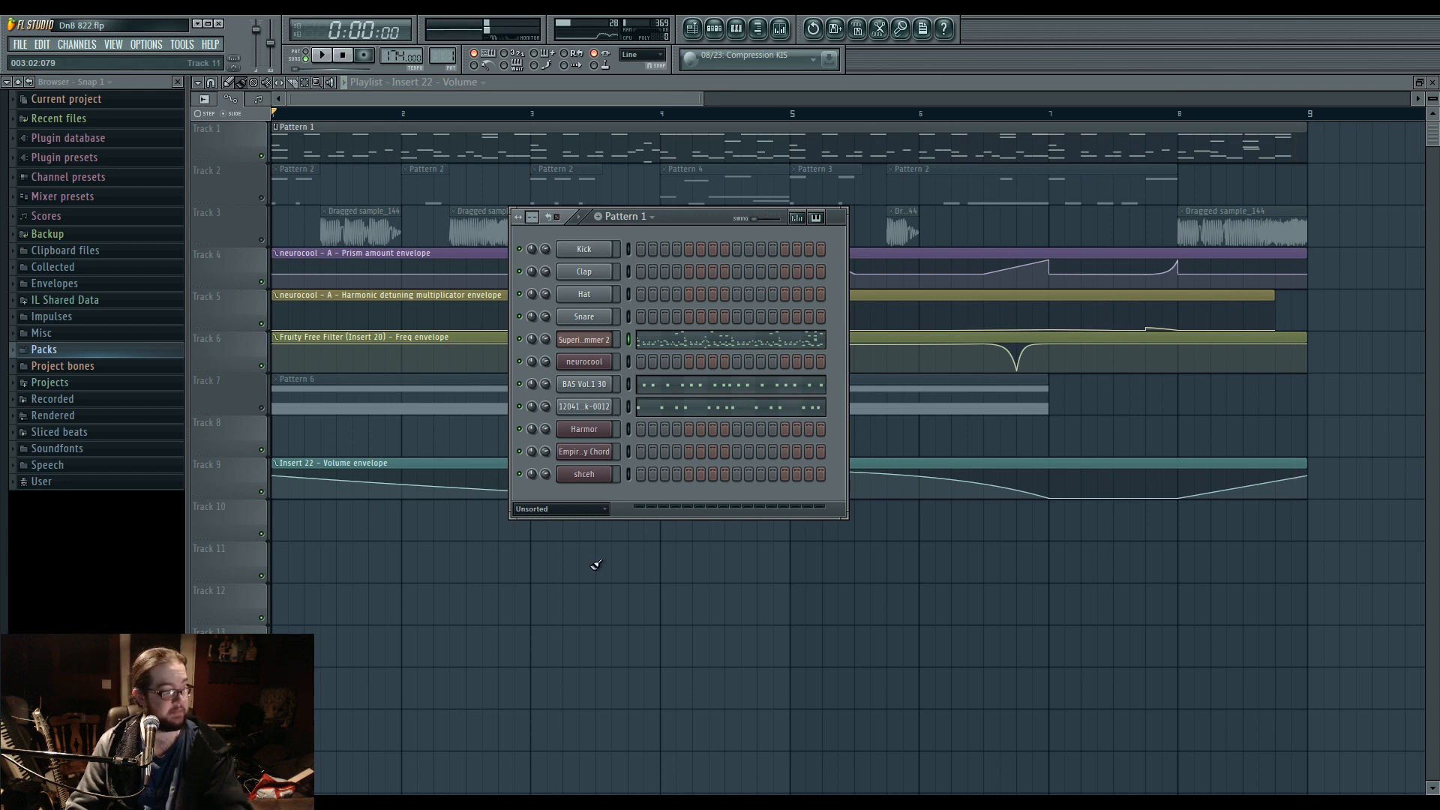
# Solo playlist Track 2 and play the song.
pyautogui.rightClick(262, 198)
pyautogui.press('space')
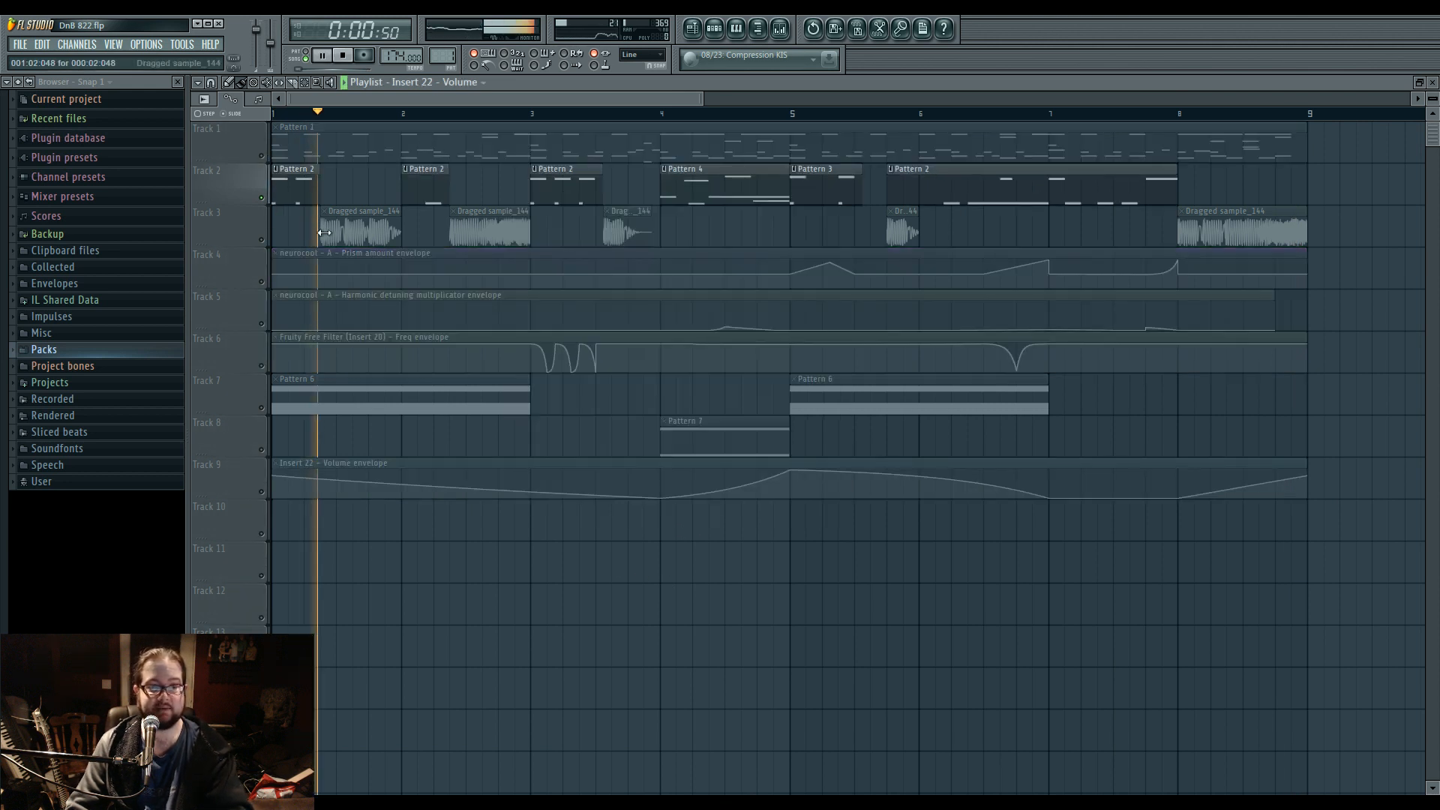
# Unmute the automation clips on playlist Tracks 4, 5 and 6 to hear them with Track 2, and stop the song.
pyautogui.moveTo(261, 290); pyautogui.dragTo(267, 372)
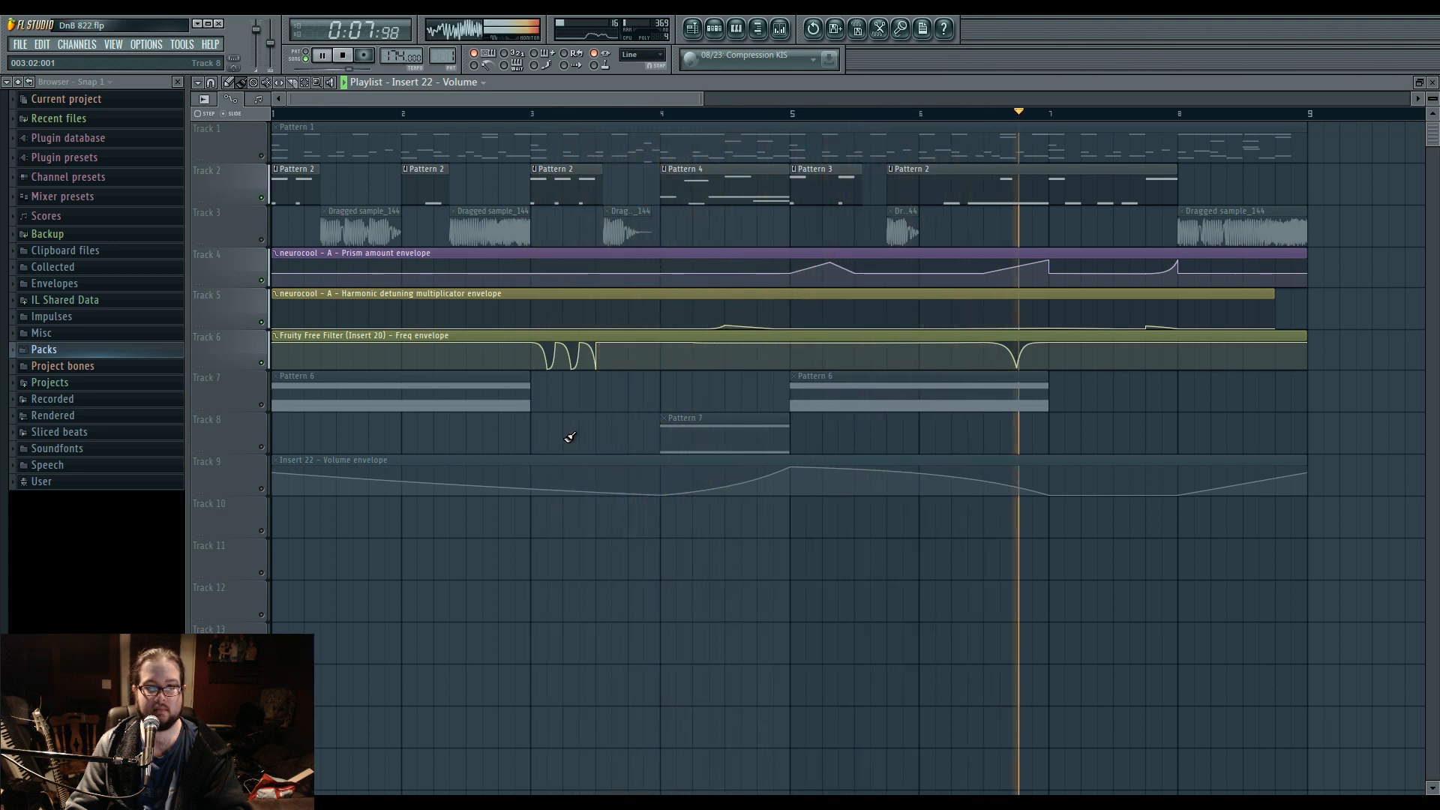
pyautogui.press('space')
# Audition playlist Track 3 in solo, jumping ahead to its last sample clip at bar 8, and restore all tracks after stopping.
pyautogui.rightClick(262, 240)
pyautogui.press('space')
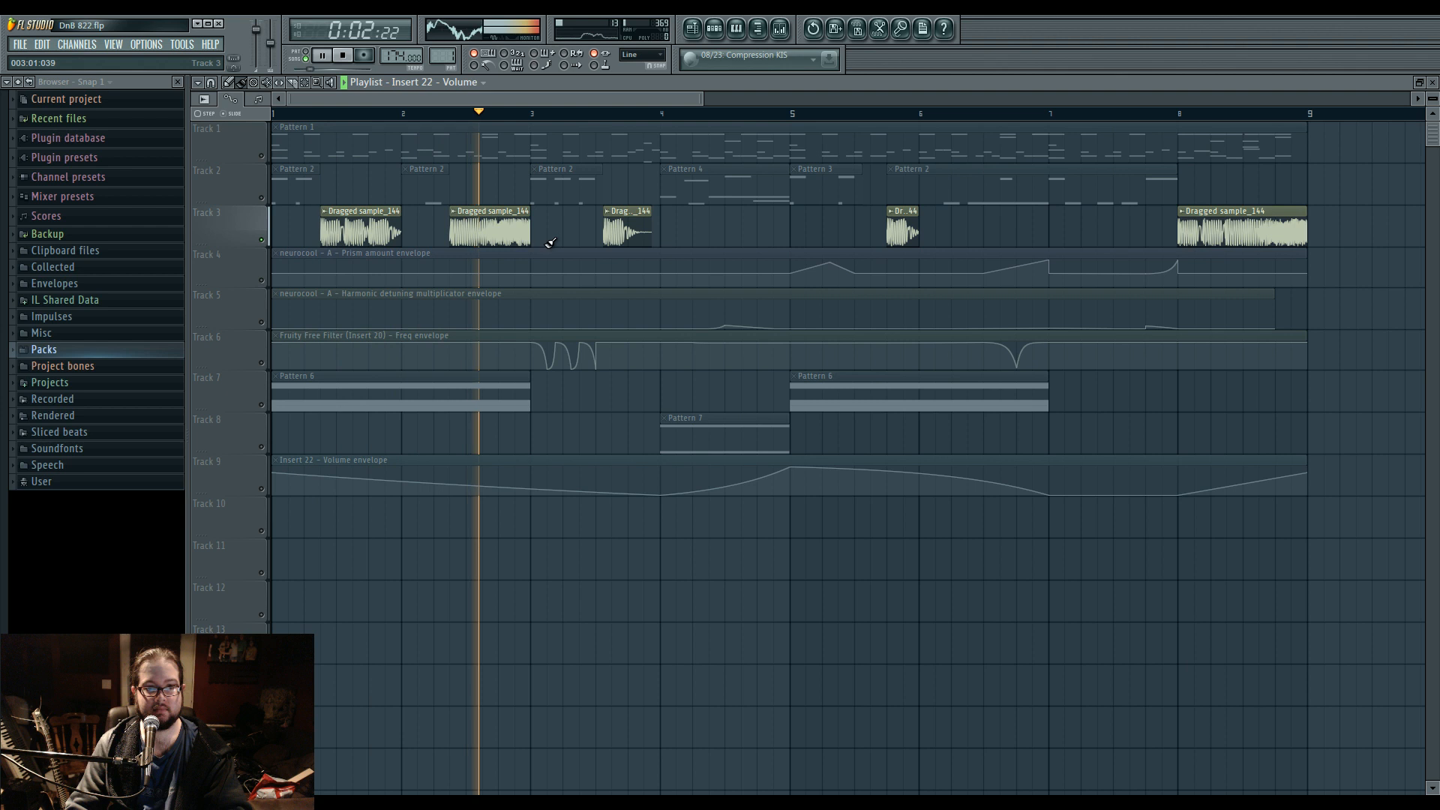
pyautogui.moveTo(772, 241); pyautogui.dragTo(556, 262)
pyautogui.click(669, 114)
pyautogui.click(969, 114)
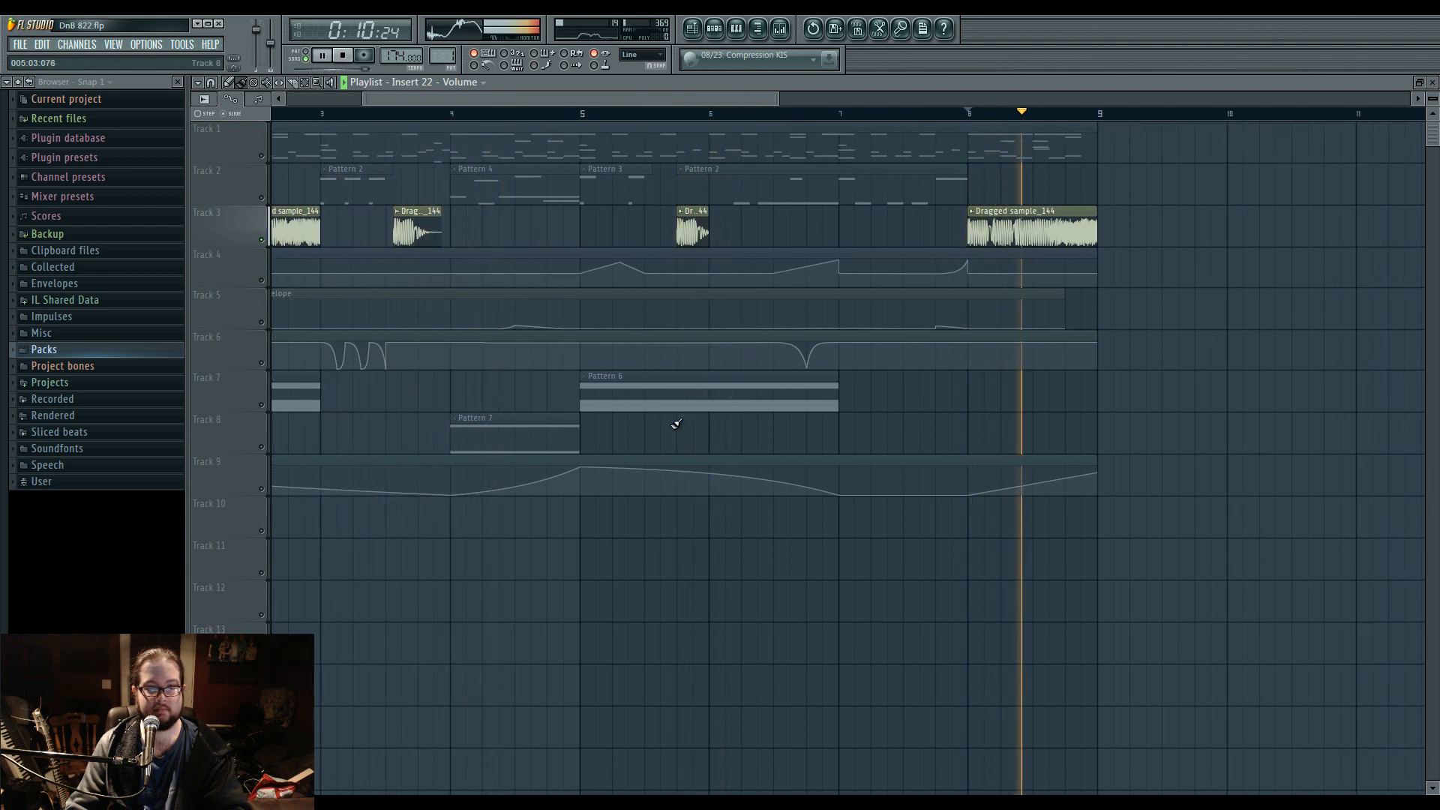
pyautogui.press('space')
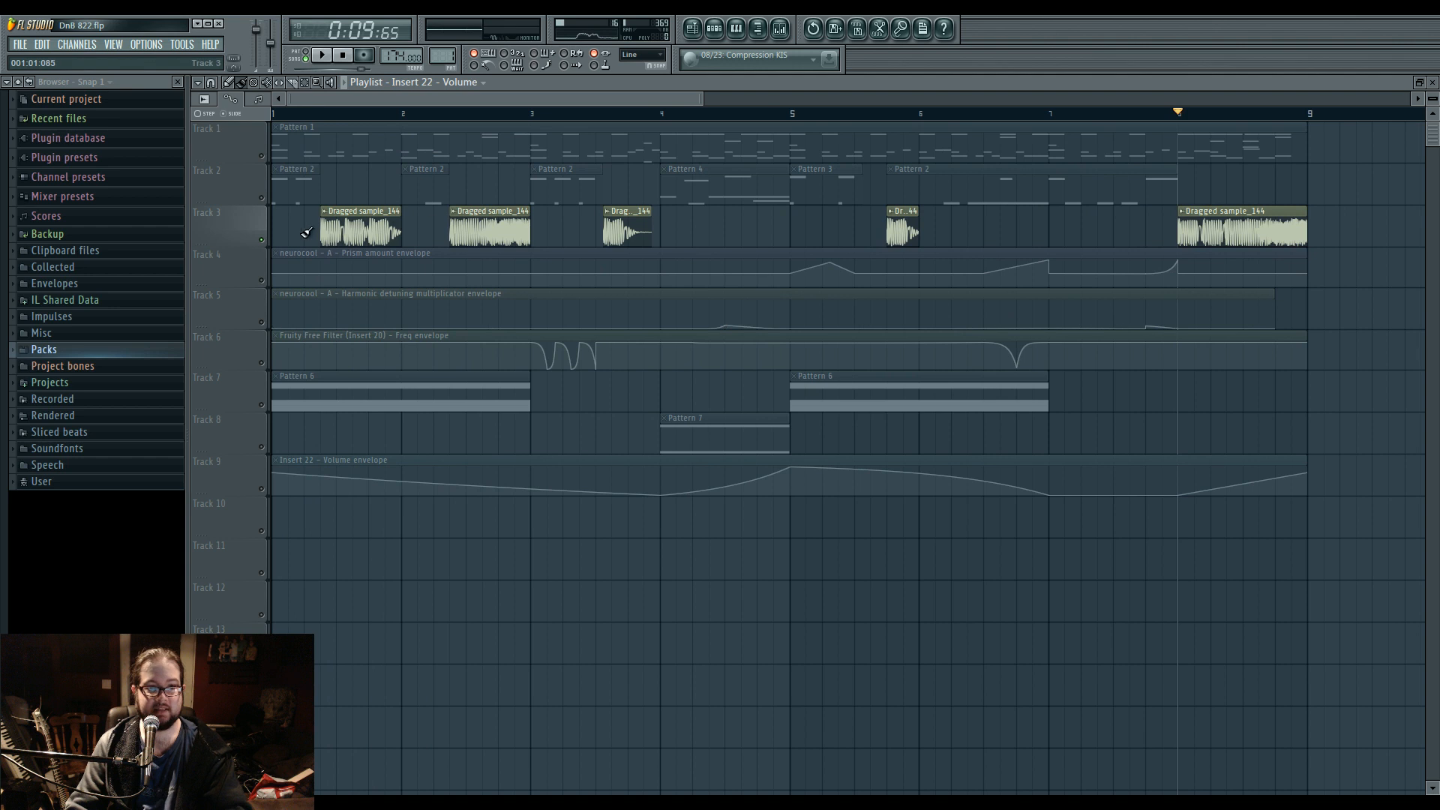
pyautogui.rightClick(261, 240)
# Examine the neurocool notes of Pattern 4 and the Harmor channel's image synthesis settings, and return to the playlist.
pyautogui.doubleClick(710, 199)
pyautogui.scroll(-3, 505, 428)
pyautogui.click(716, 25)
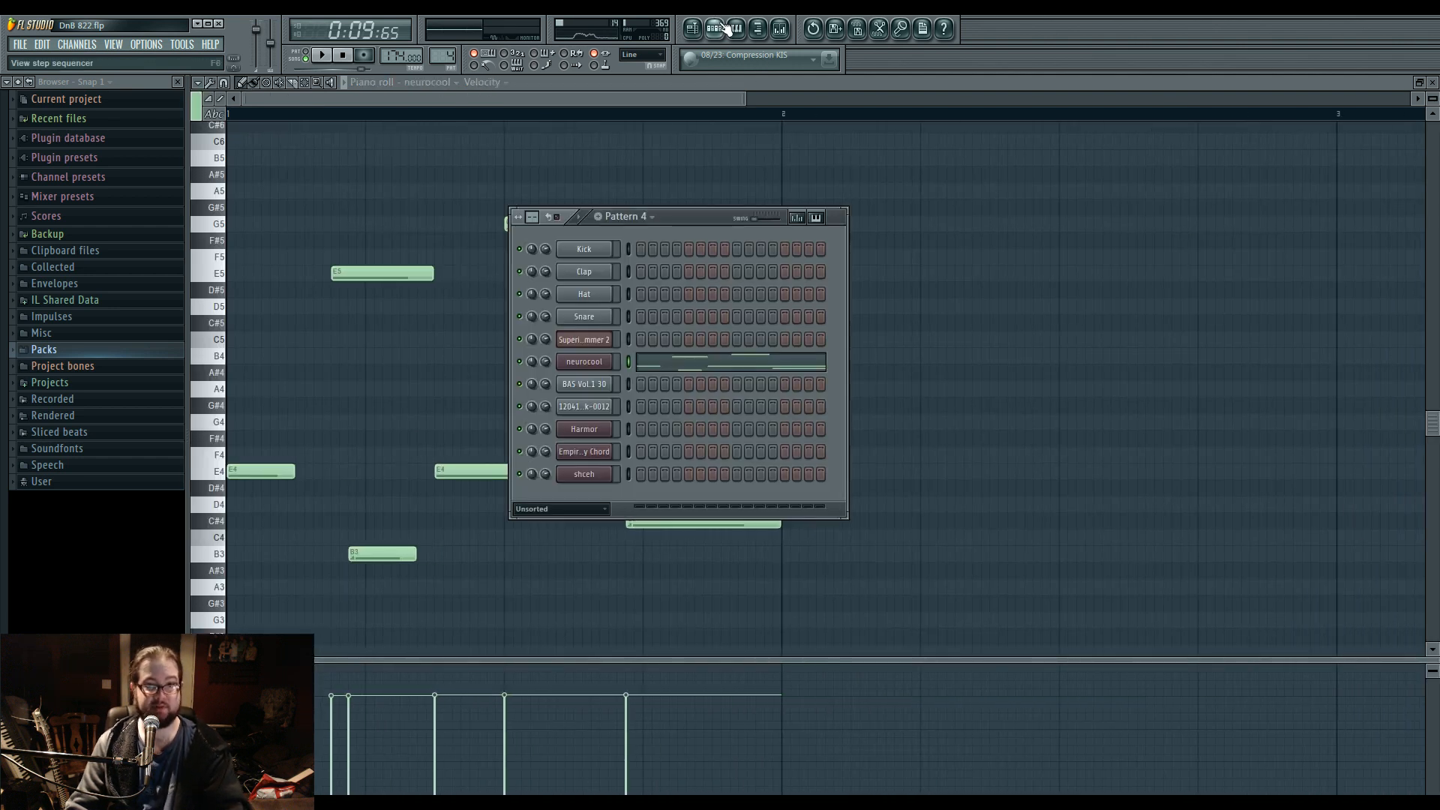
pyautogui.click(584, 429)
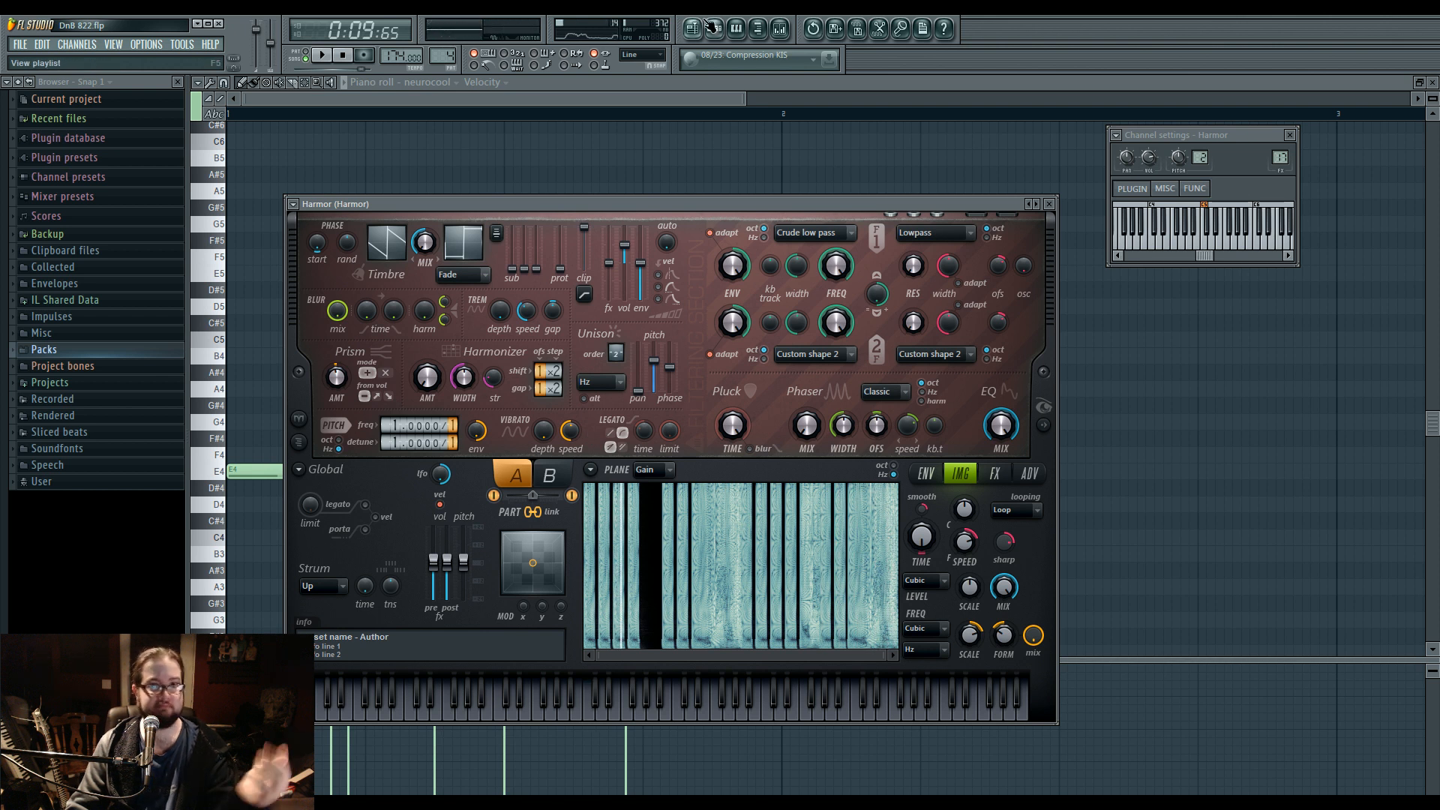
pyautogui.press('F5')
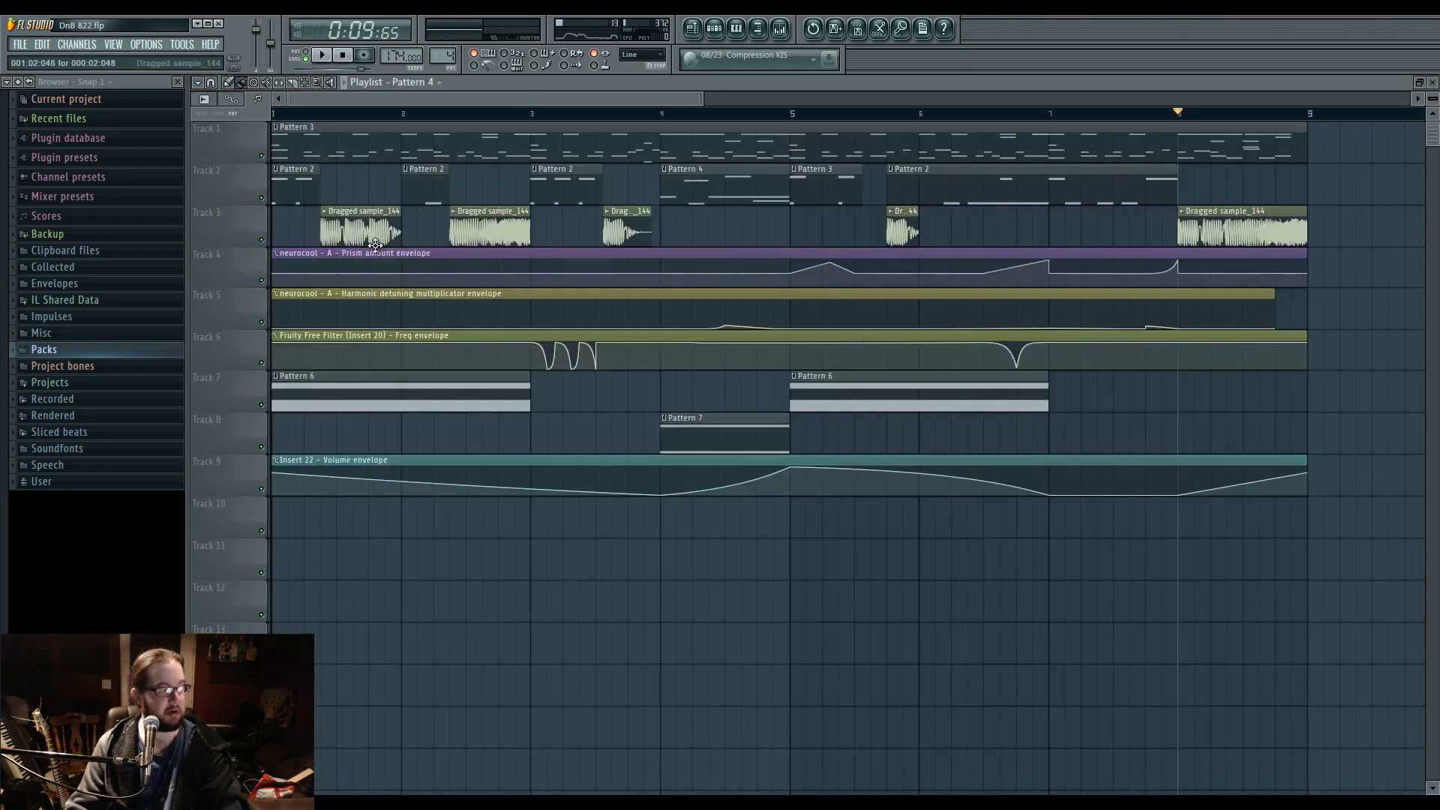
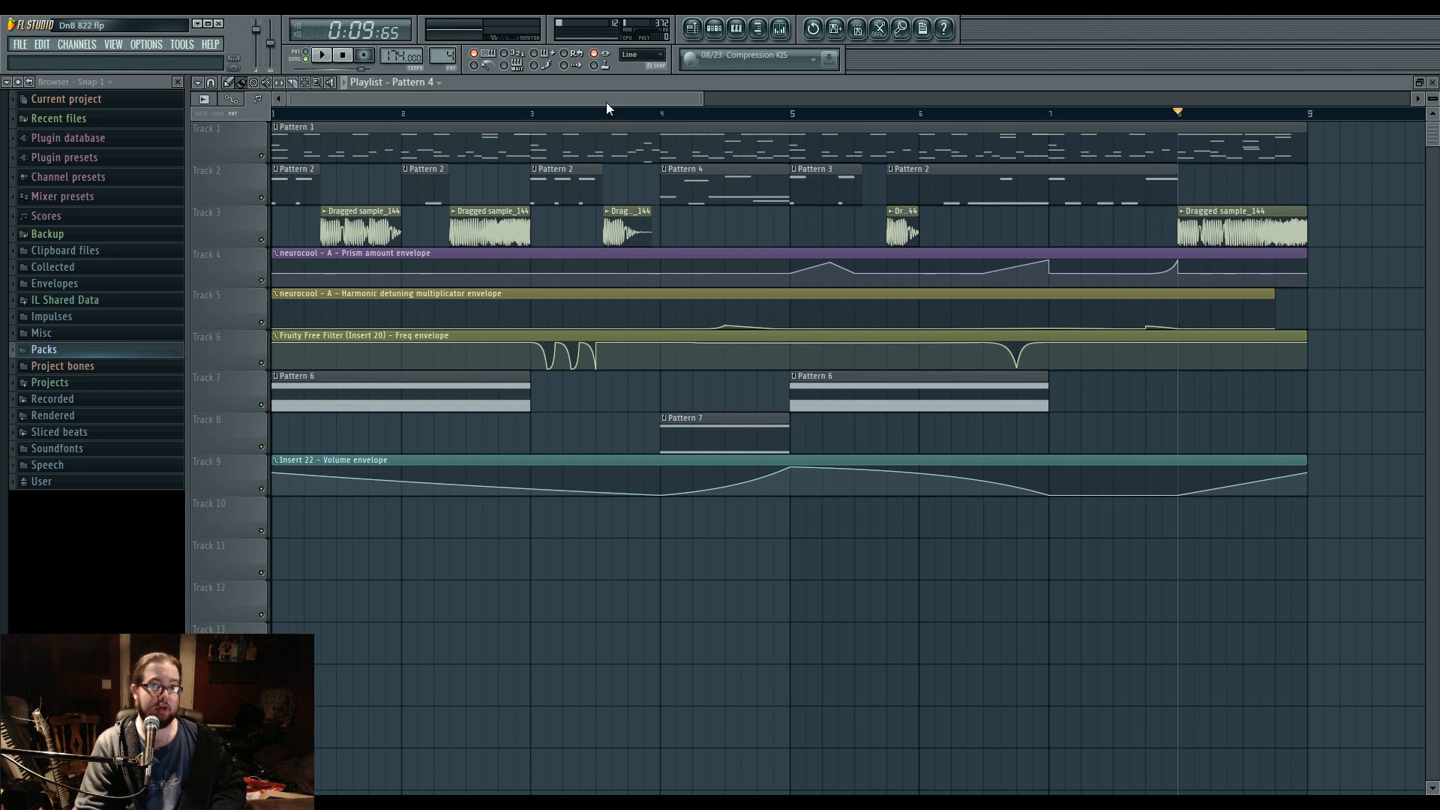
# Load Poulin_LeGion_v1.01 into effect slot 1 of mixer Insert 30 and move its window clear of the effect slots.
pyautogui.click(780, 28)
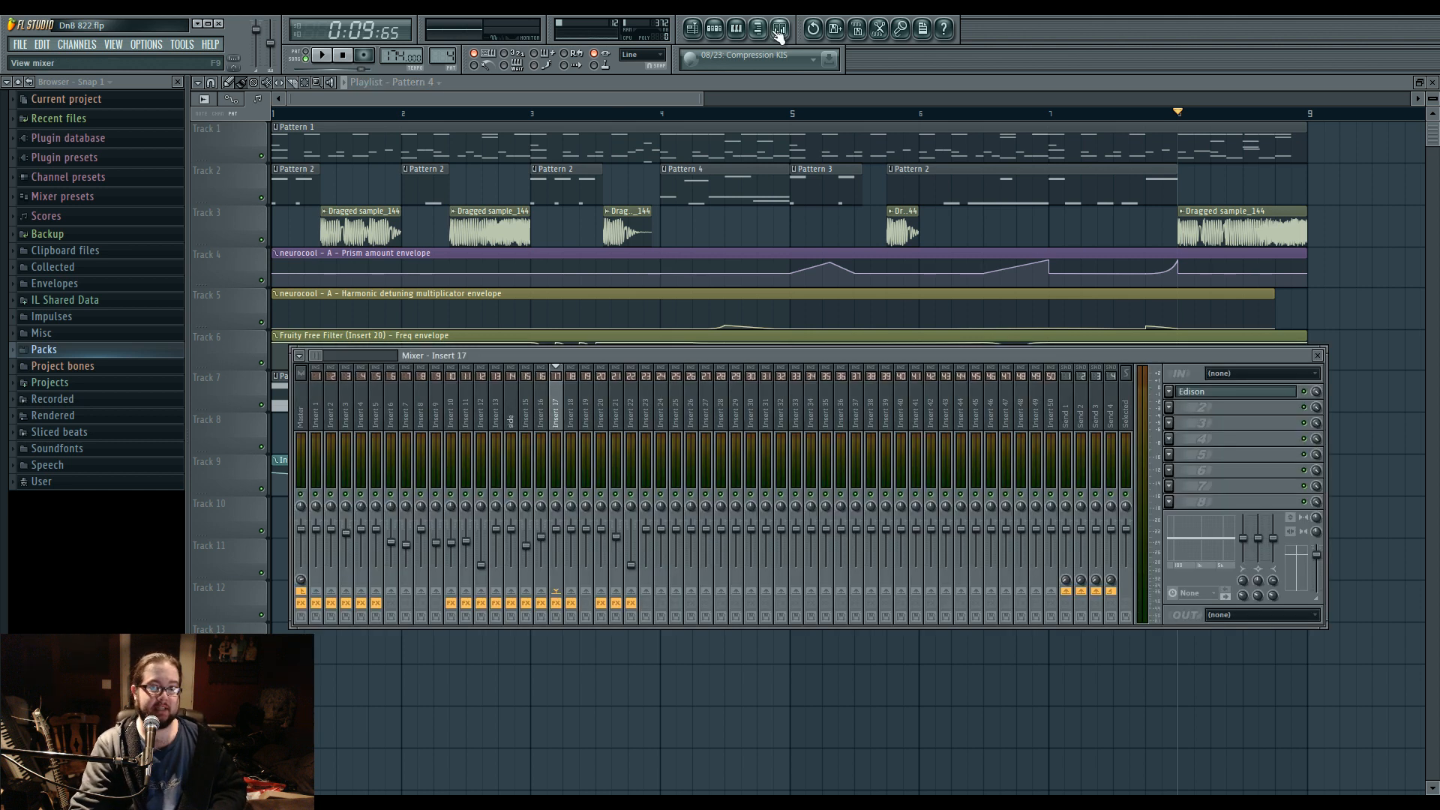
pyautogui.click(1185, 395)
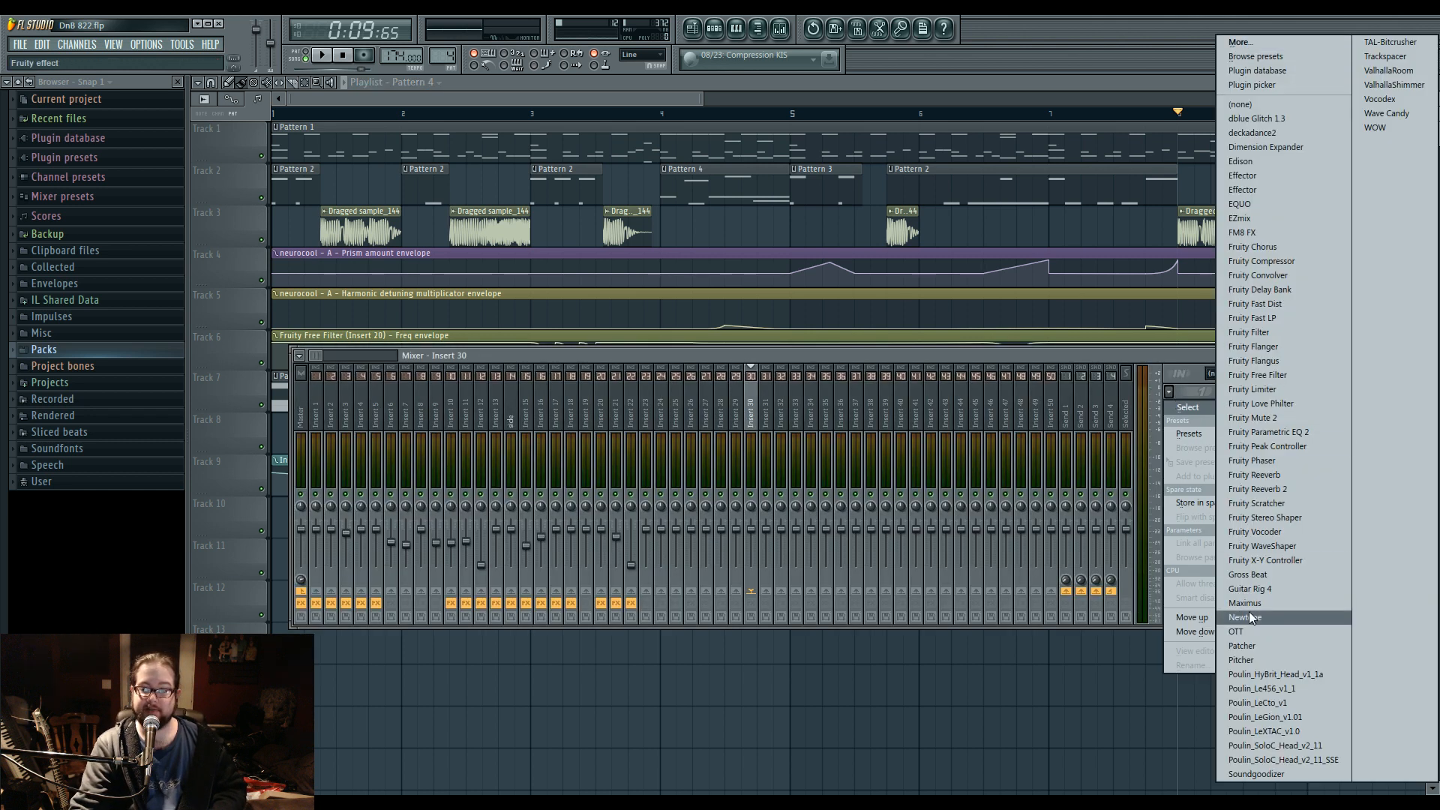
pyautogui.click(1286, 719)
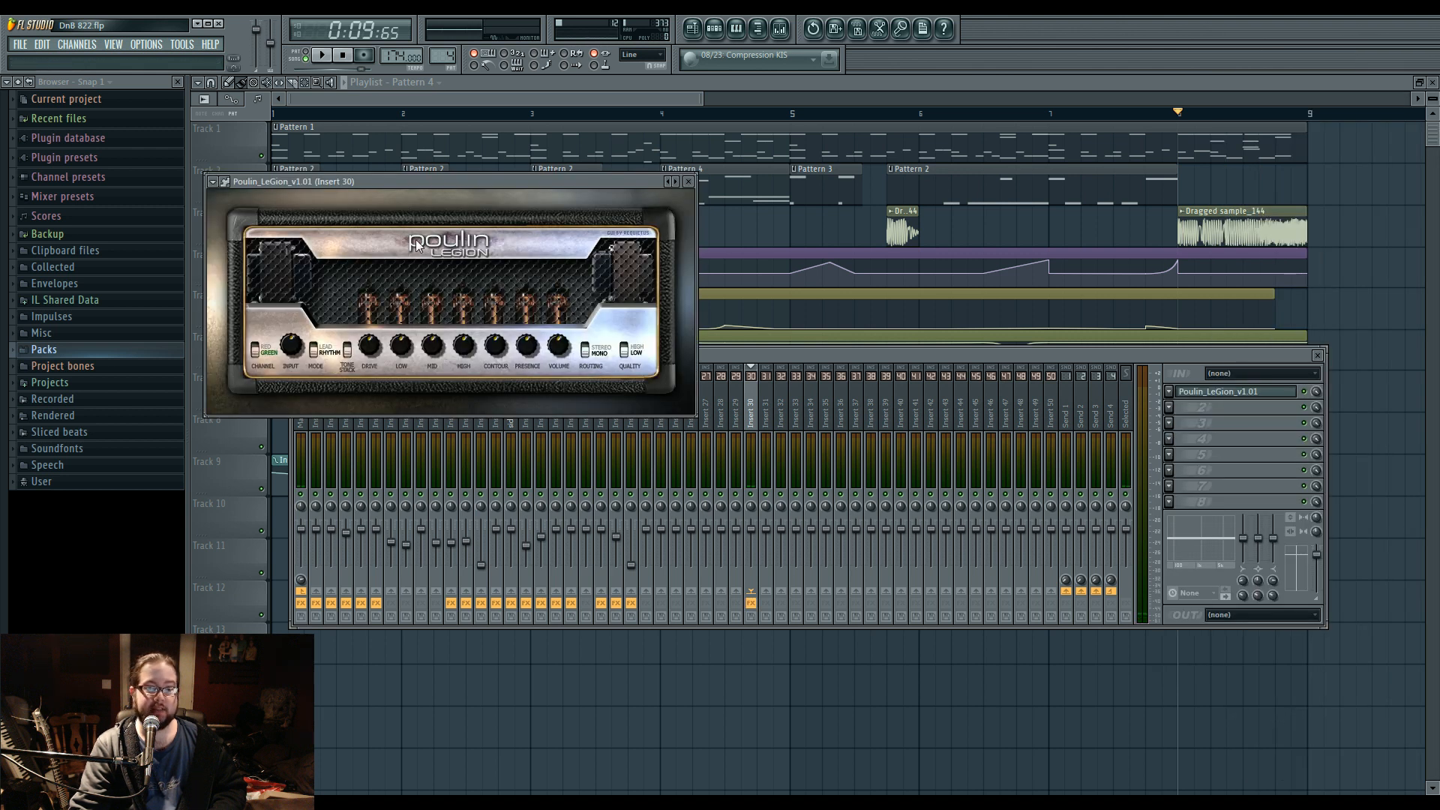
pyautogui.moveTo(331, 188); pyautogui.dragTo(435, 240)
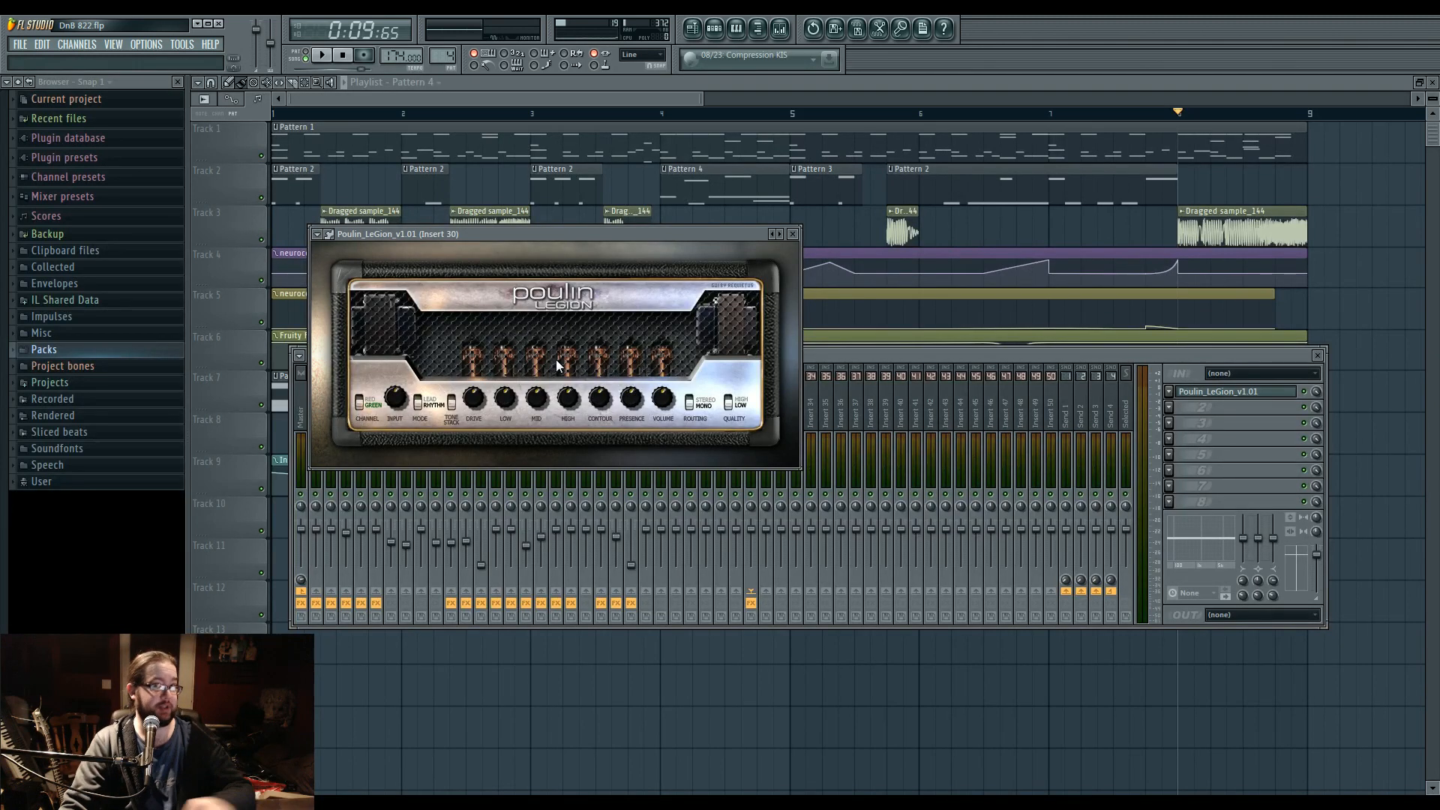
pyautogui.moveTo(529, 237); pyautogui.dragTo(555, 261)
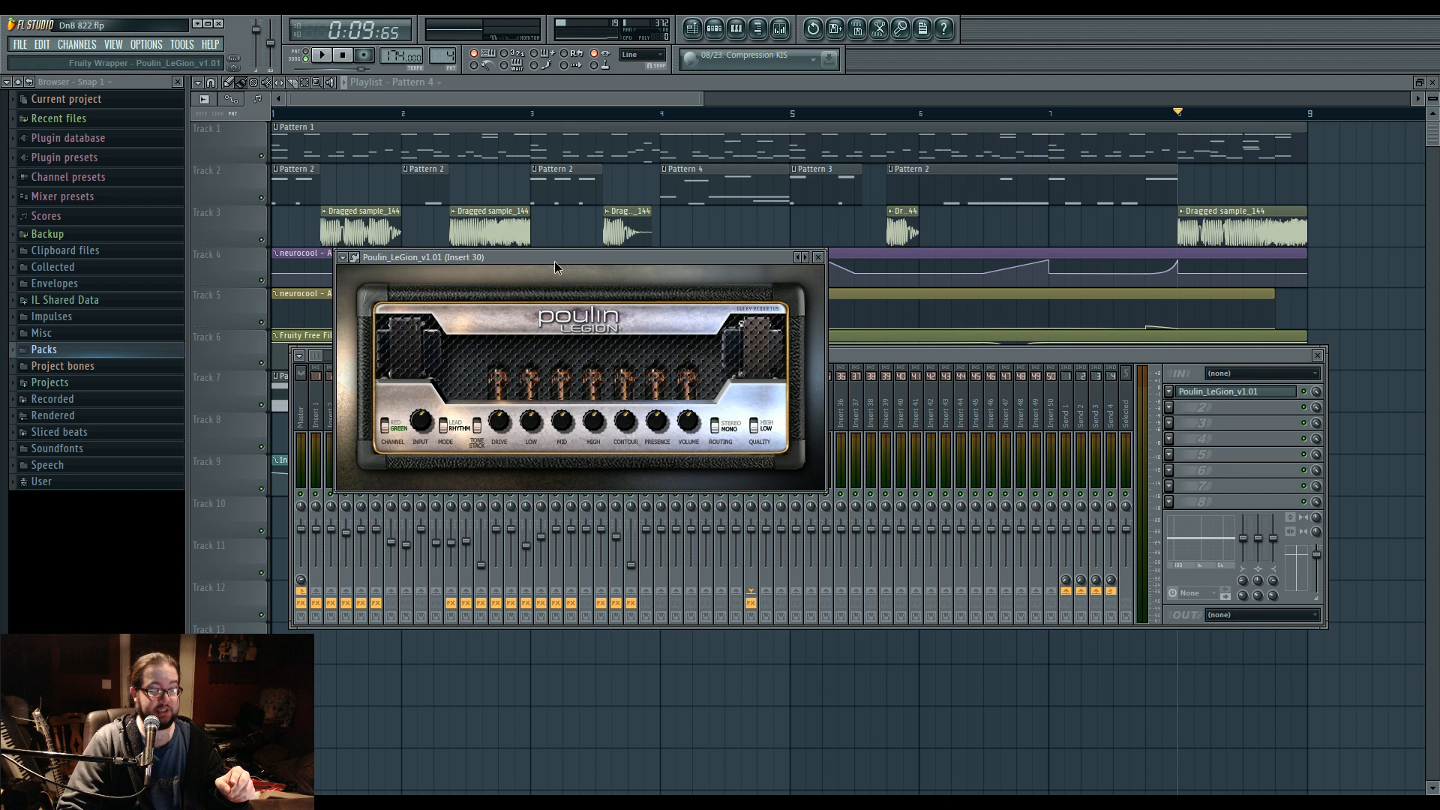
pyautogui.moveTo(555, 261); pyautogui.dragTo(627, 318)
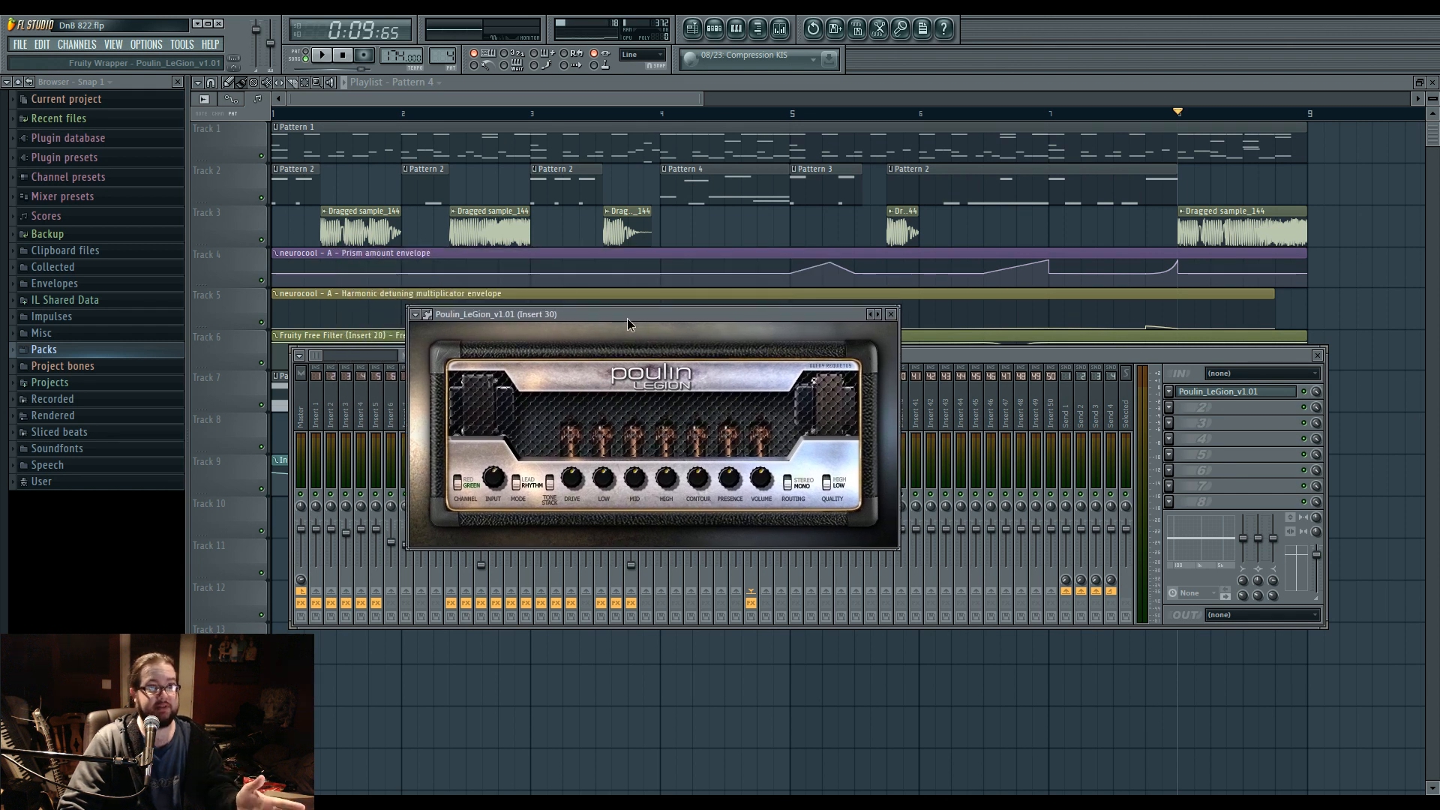
# Load Guitar Rig 4 into effect slot 2 of Insert 30 and reposition its window.
pyautogui.click(1198, 432)
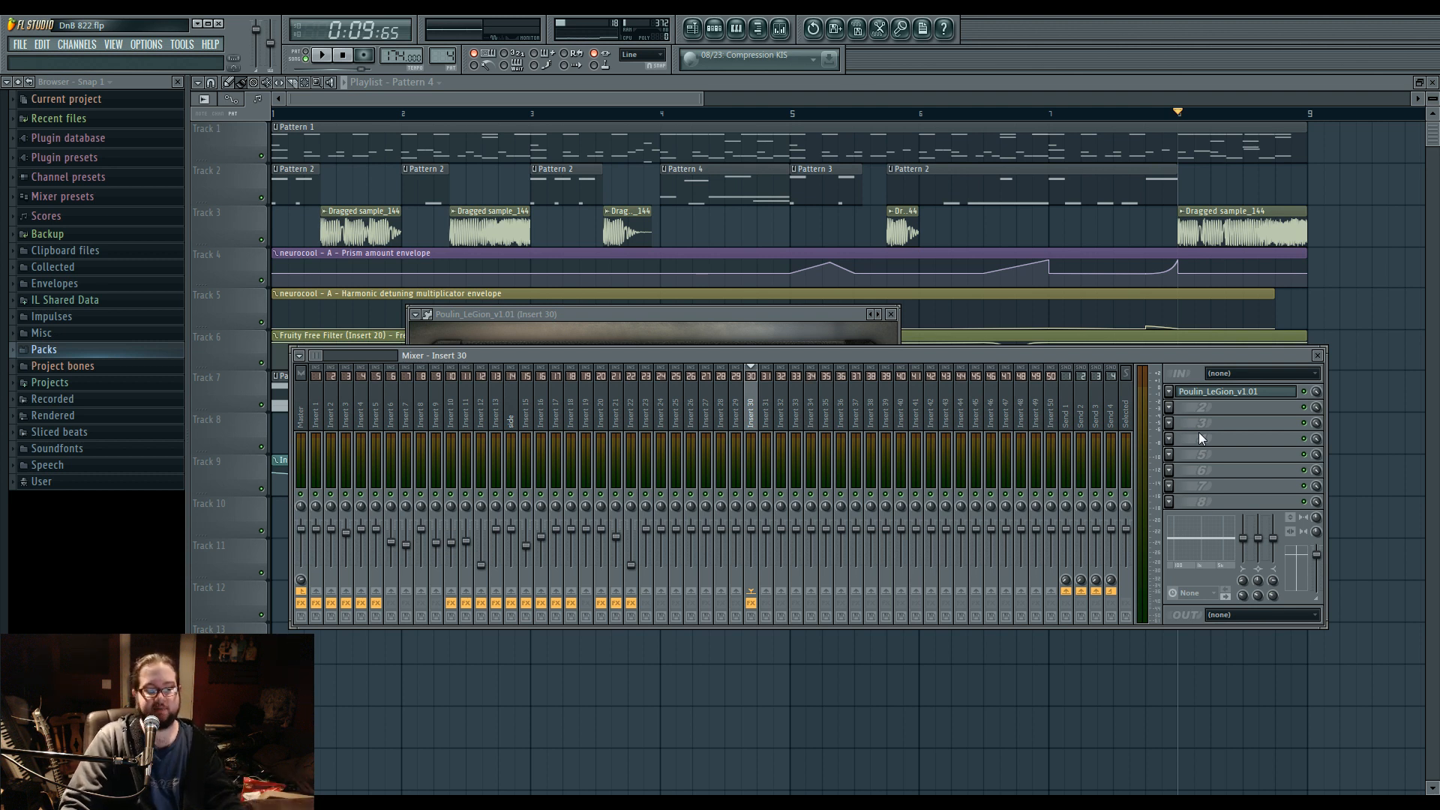
pyautogui.click(1173, 408)
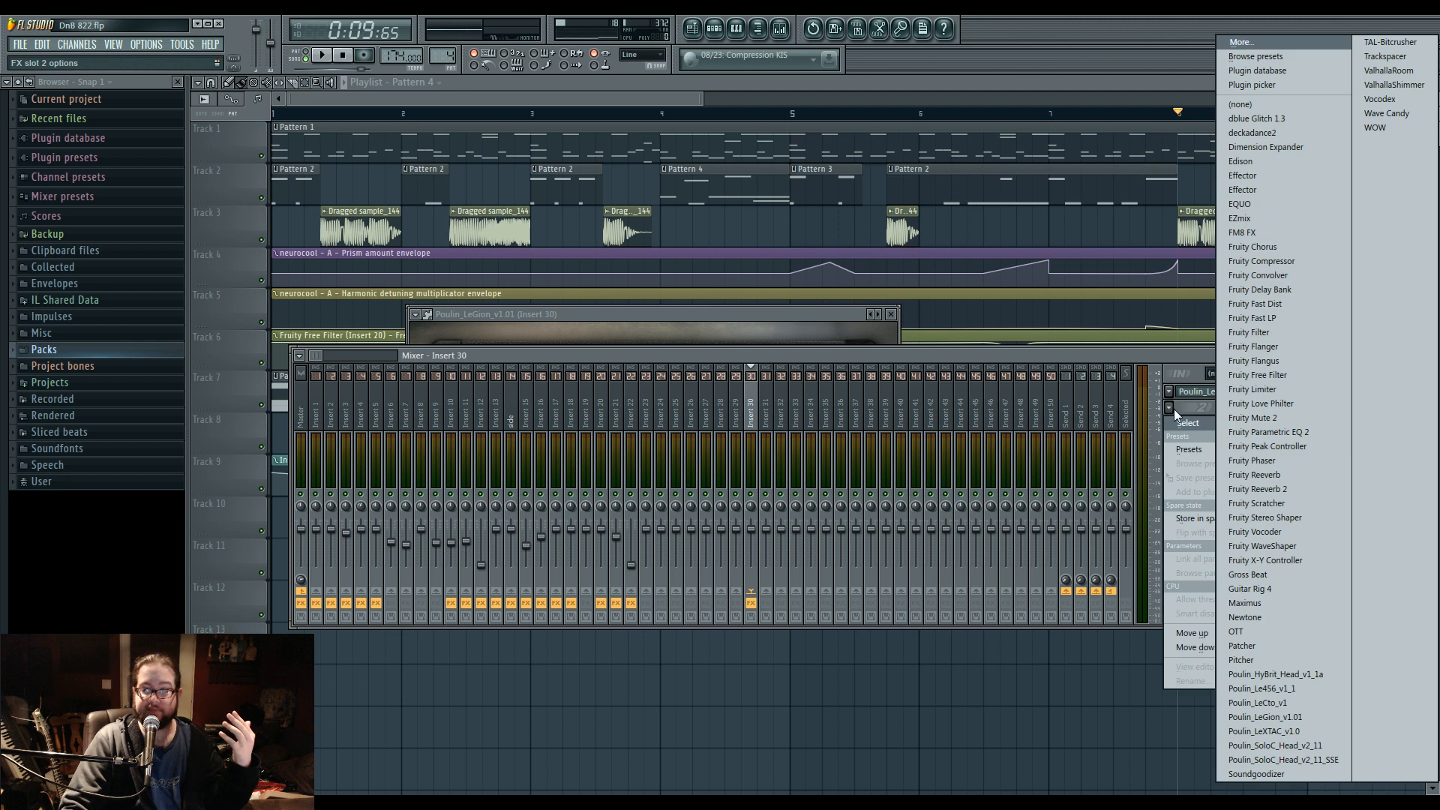
pyautogui.click(1284, 587)
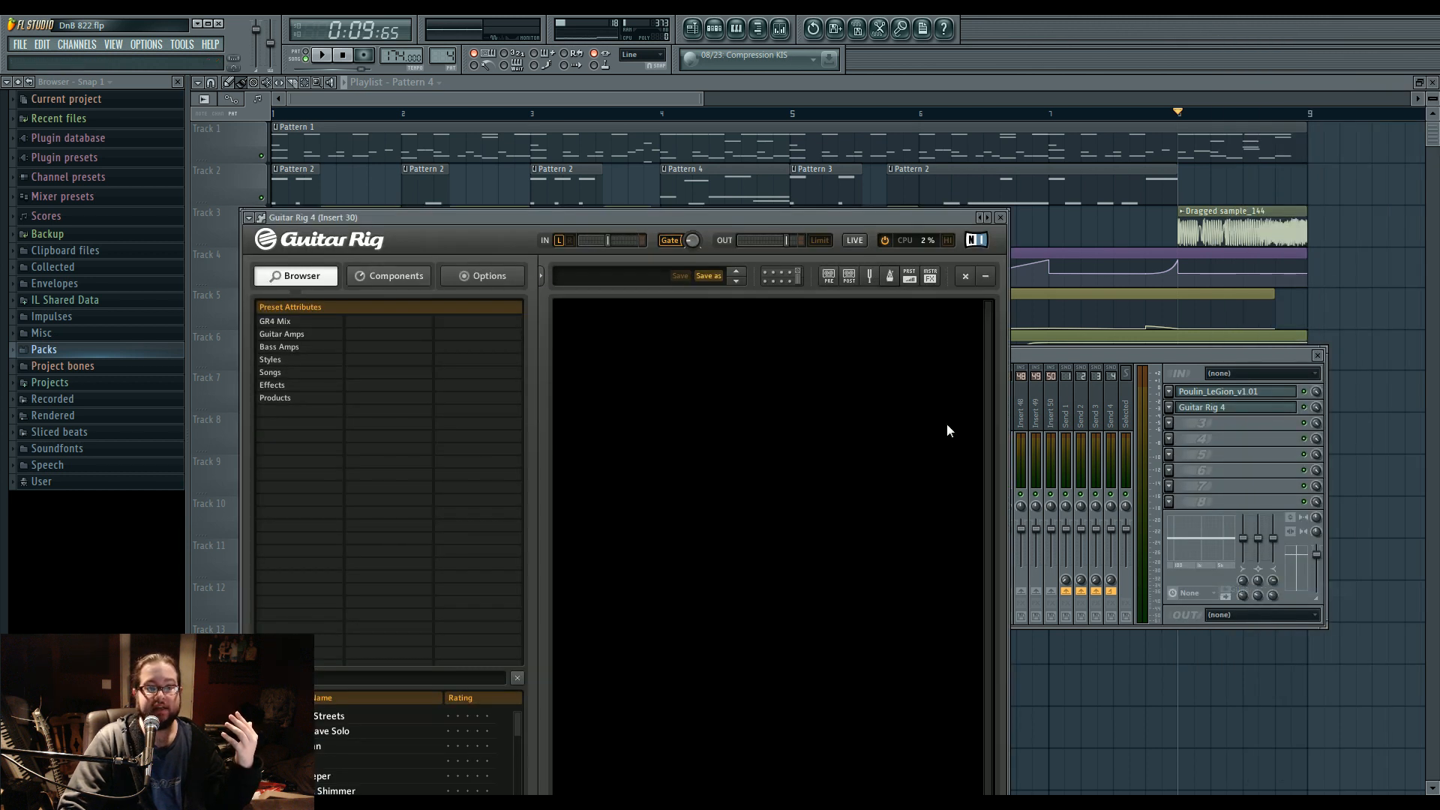
pyautogui.moveTo(759, 228); pyautogui.dragTo(797, 148)
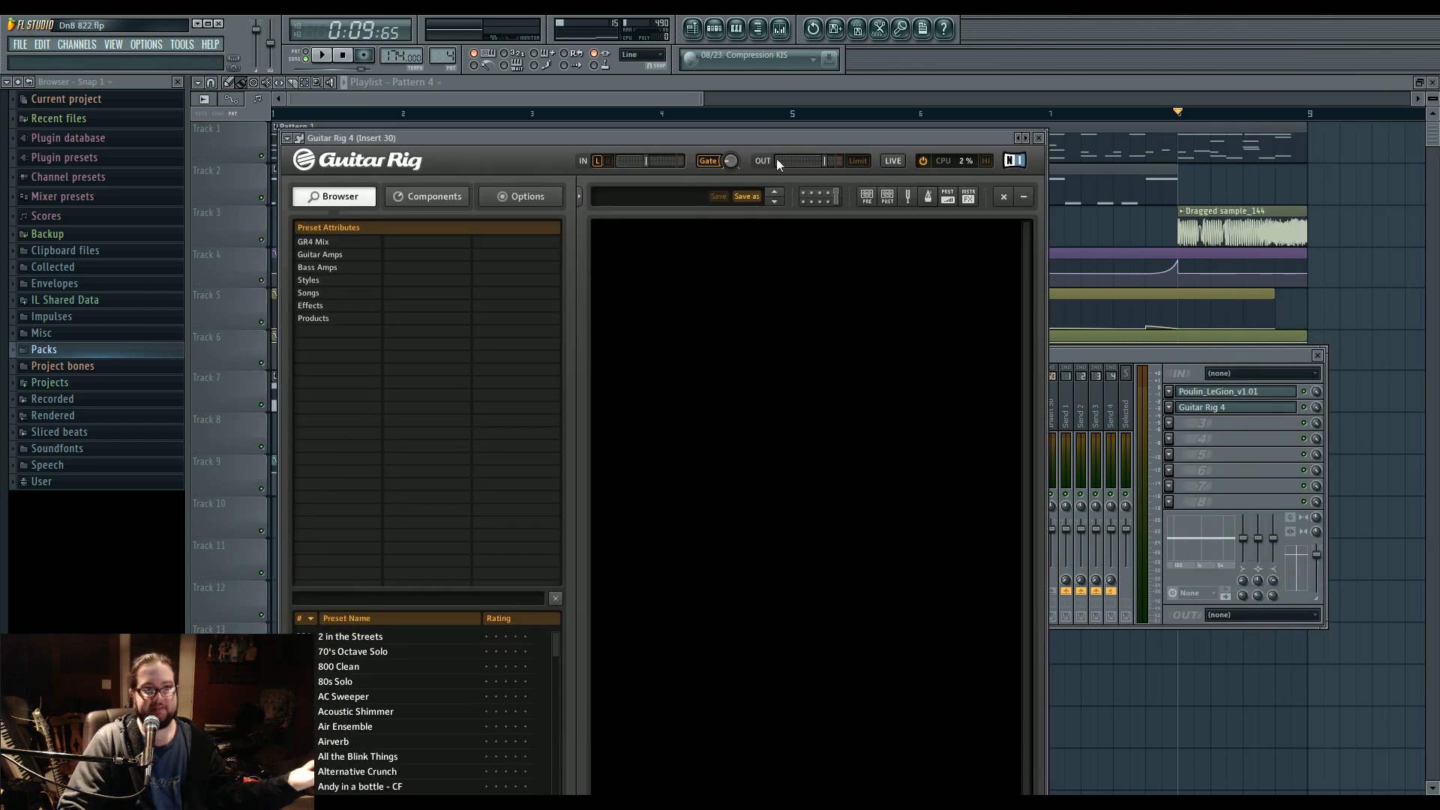
# Add a Control Room cabinet to the empty Guitar Rig rack and change its cabinet model to Modern 4x12.
pyautogui.click(416, 198)
pyautogui.click(537, 321)
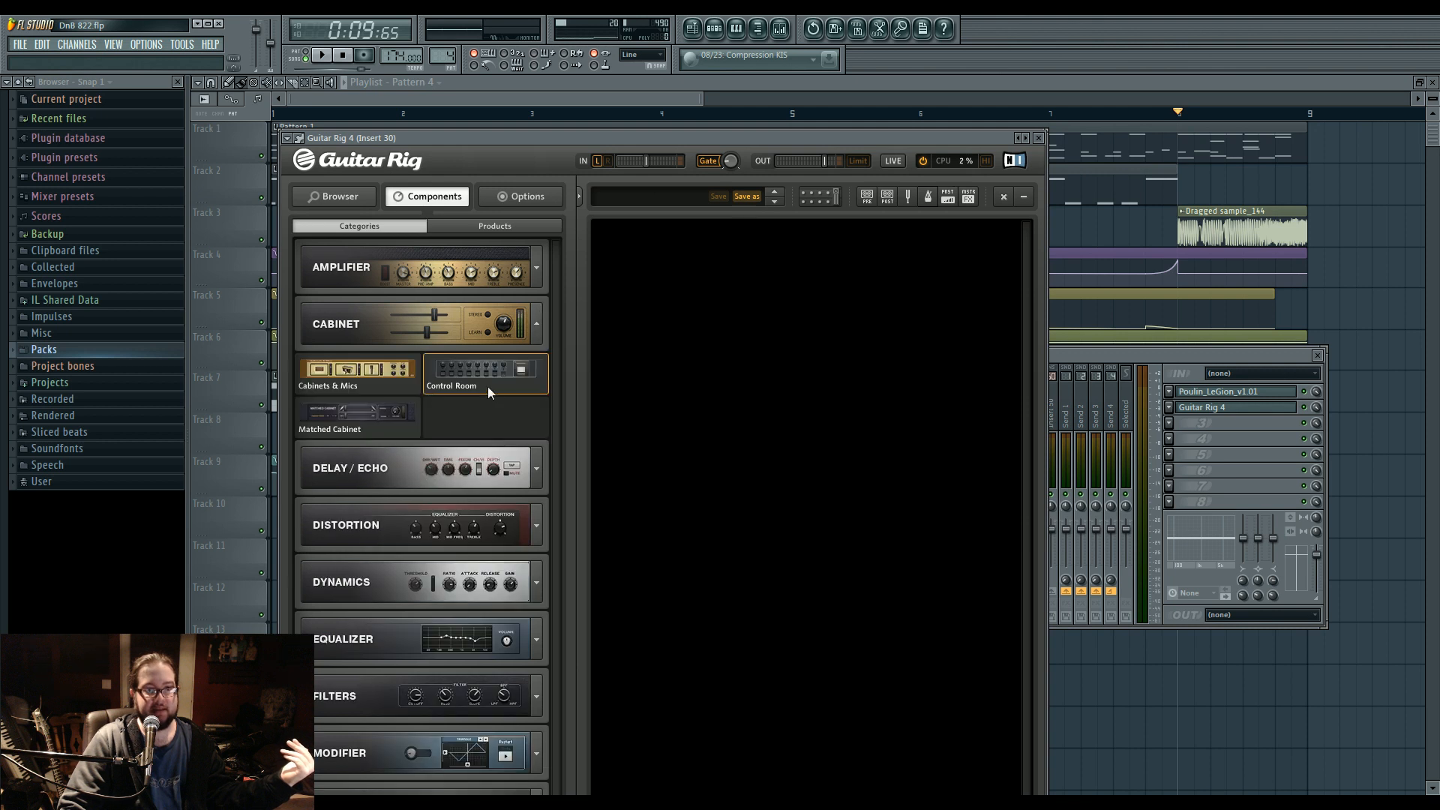
pyautogui.moveTo(475, 387); pyautogui.dragTo(792, 466)
pyautogui.click(949, 372)
pyautogui.click(946, 374)
pyautogui.click(947, 374)
pyautogui.click(947, 373)
pyautogui.click(946, 374)
pyautogui.click(947, 374)
pyautogui.click(946, 373)
pyautogui.click(946, 374)
pyautogui.click(946, 374)
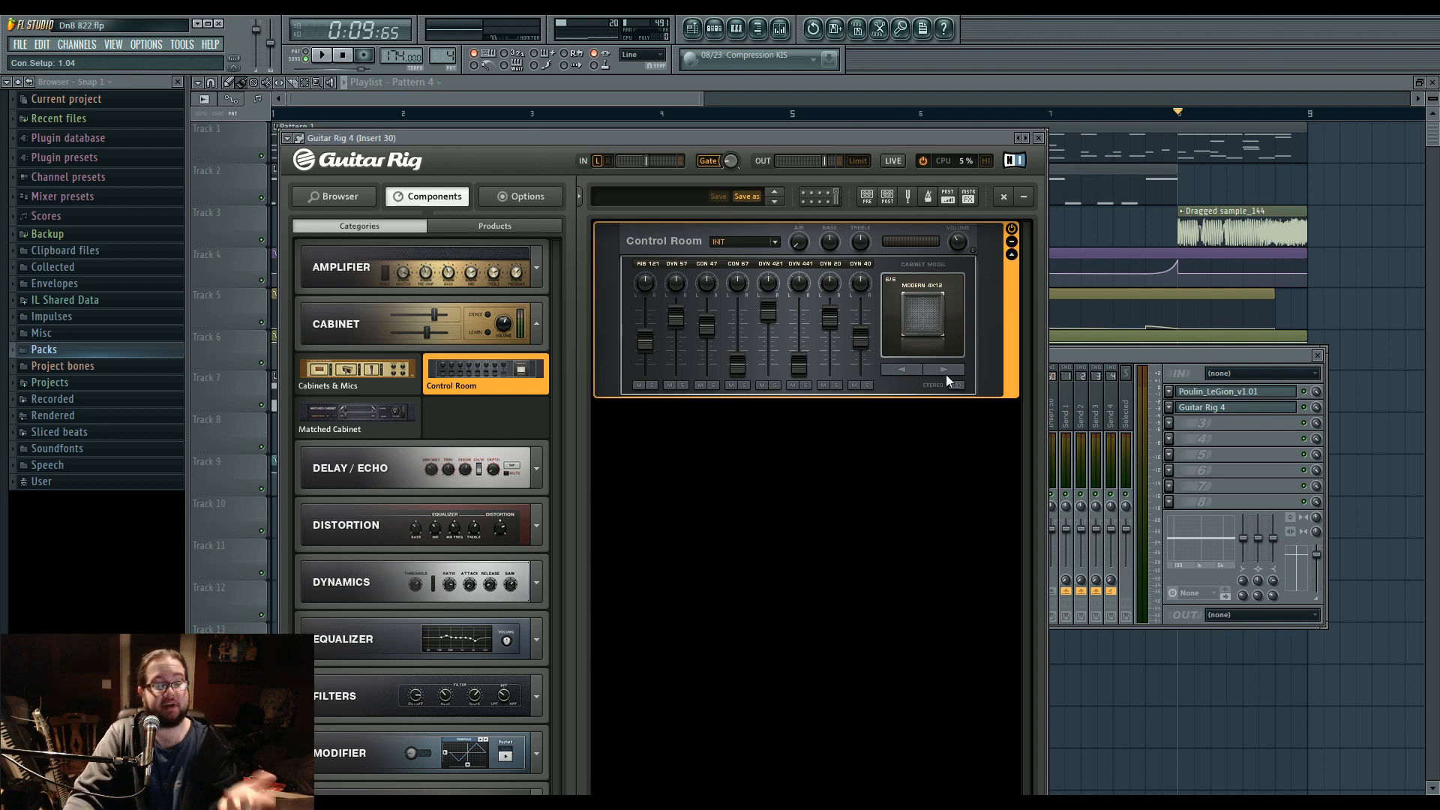
# Load Fruity Convolver into effect slot 3 of Insert 30 and bring the mixer back to the front.
pyautogui.click(1190, 426)
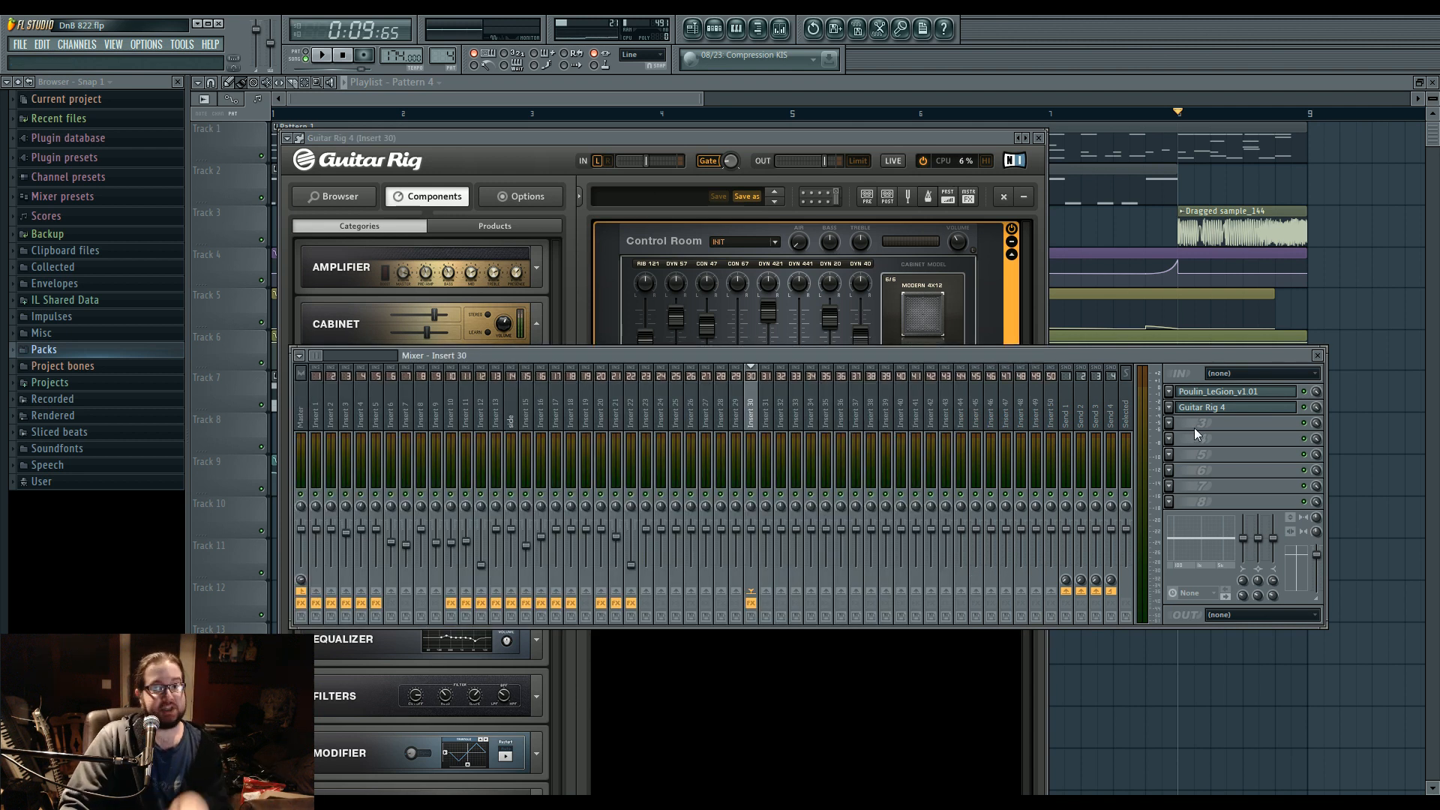
pyautogui.click(1169, 424)
pyautogui.click(1182, 412)
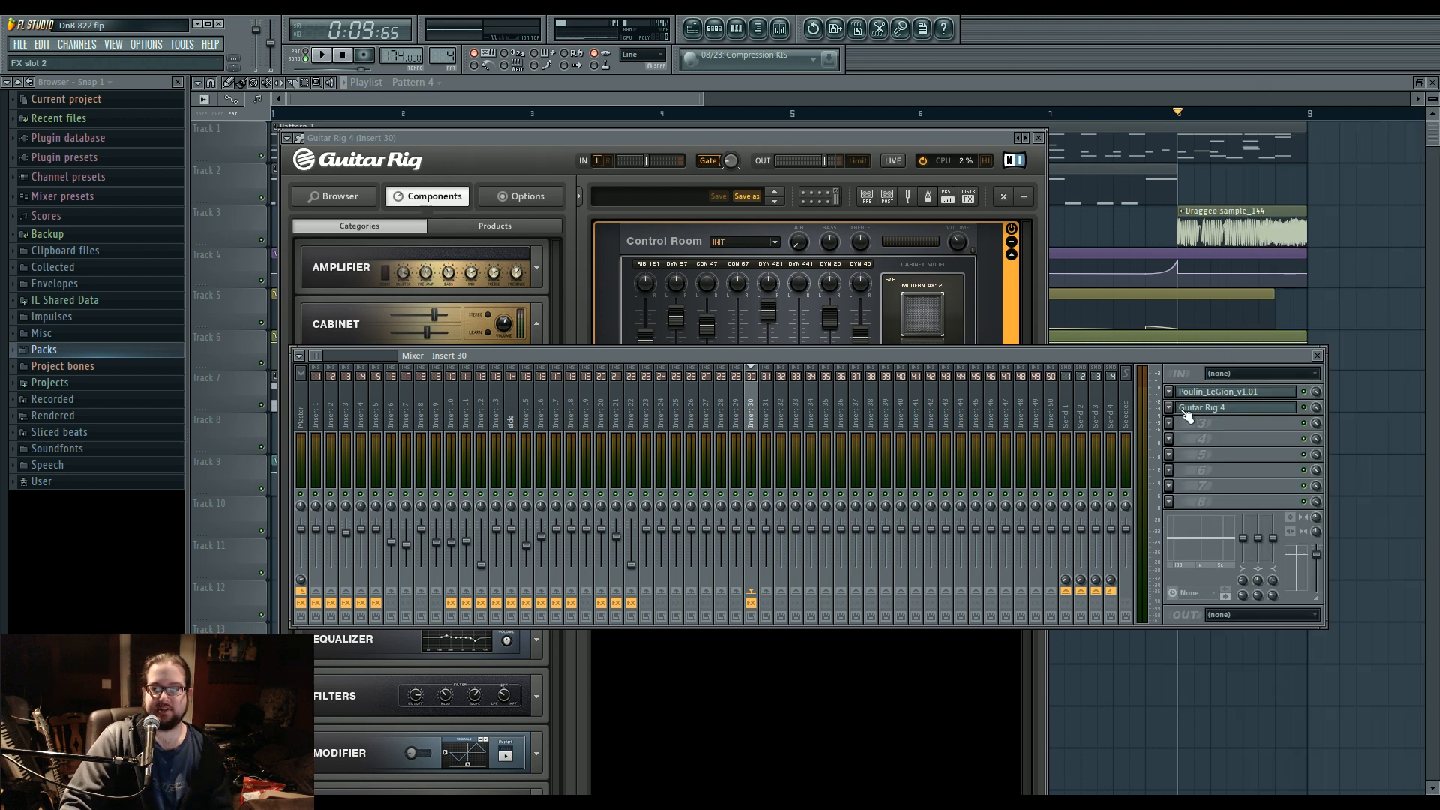
pyautogui.click(1180, 429)
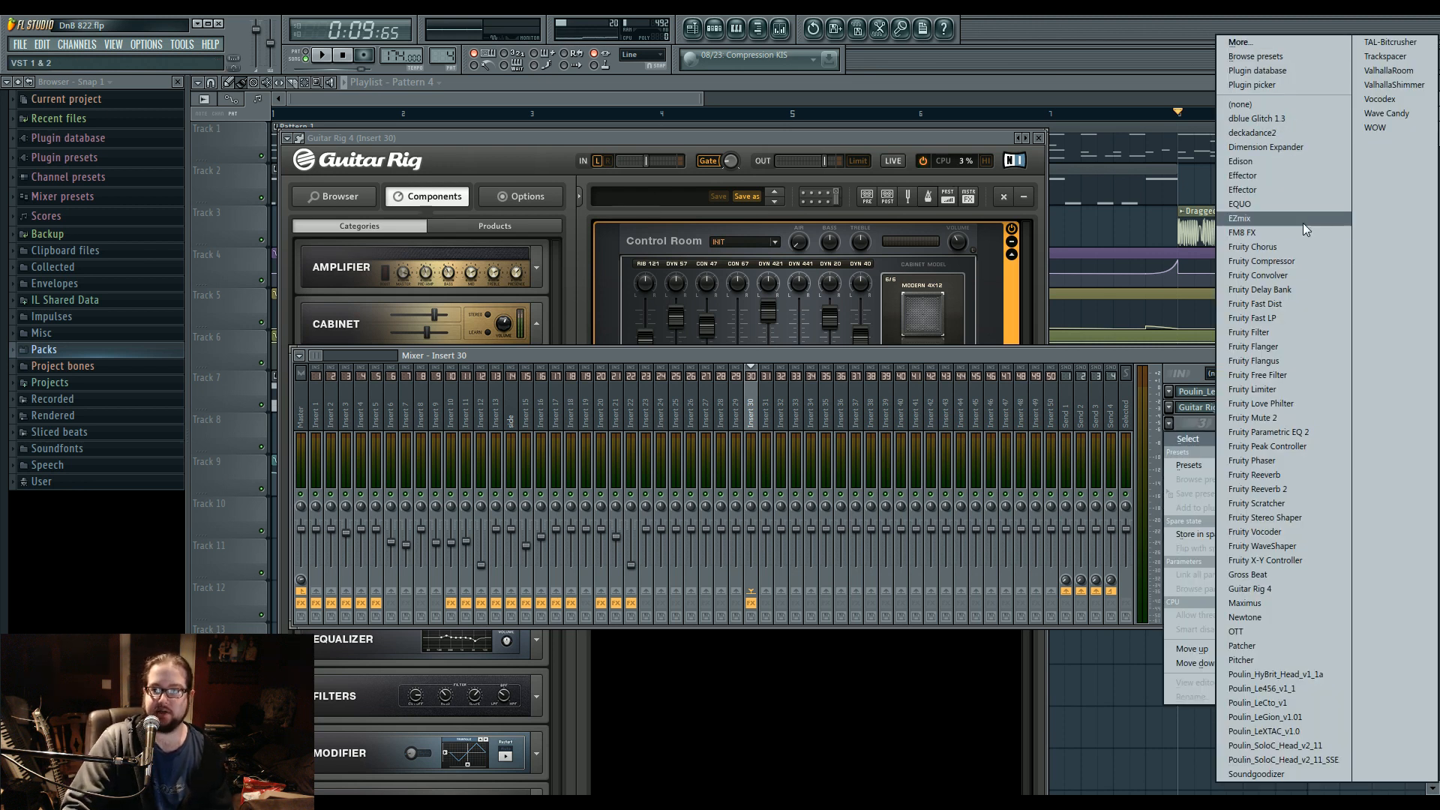
pyautogui.click(1312, 275)
pyautogui.moveTo(615, 250); pyautogui.dragTo(643, 204)
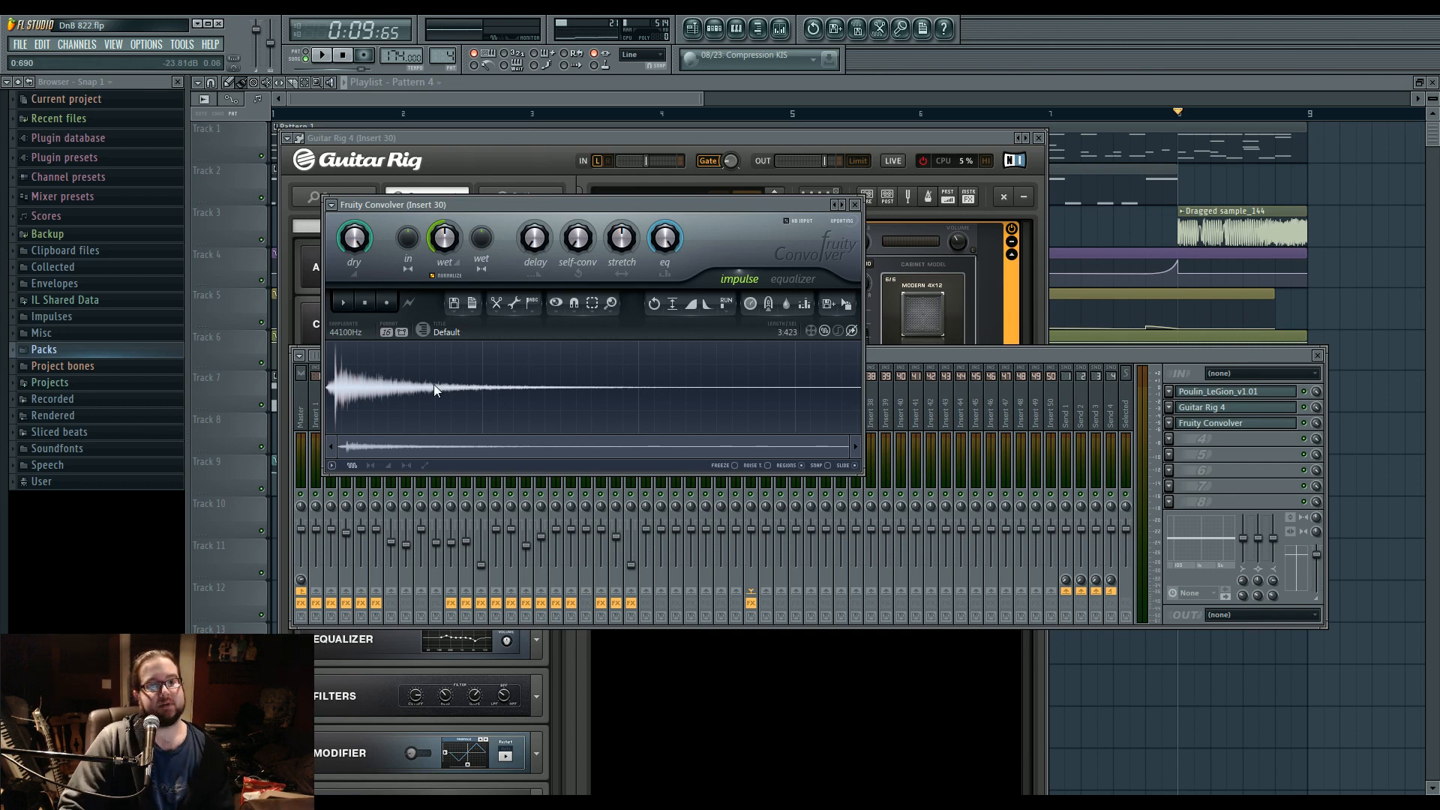
pyautogui.click(1189, 462)
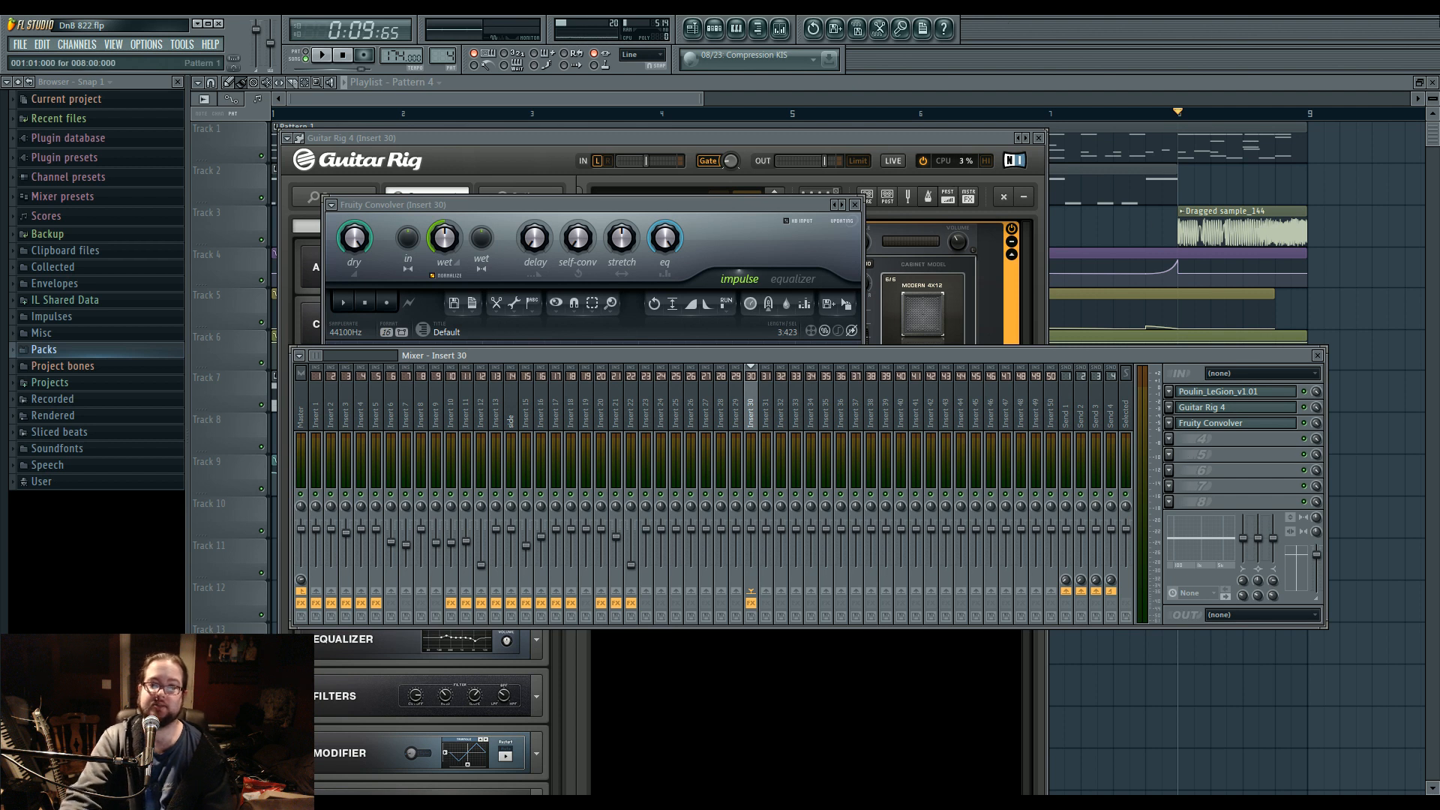
# Solo playlist Track 2, play it briefly from bar 4, and bring up mixer Insert 20.
pyautogui.click(687, 101)
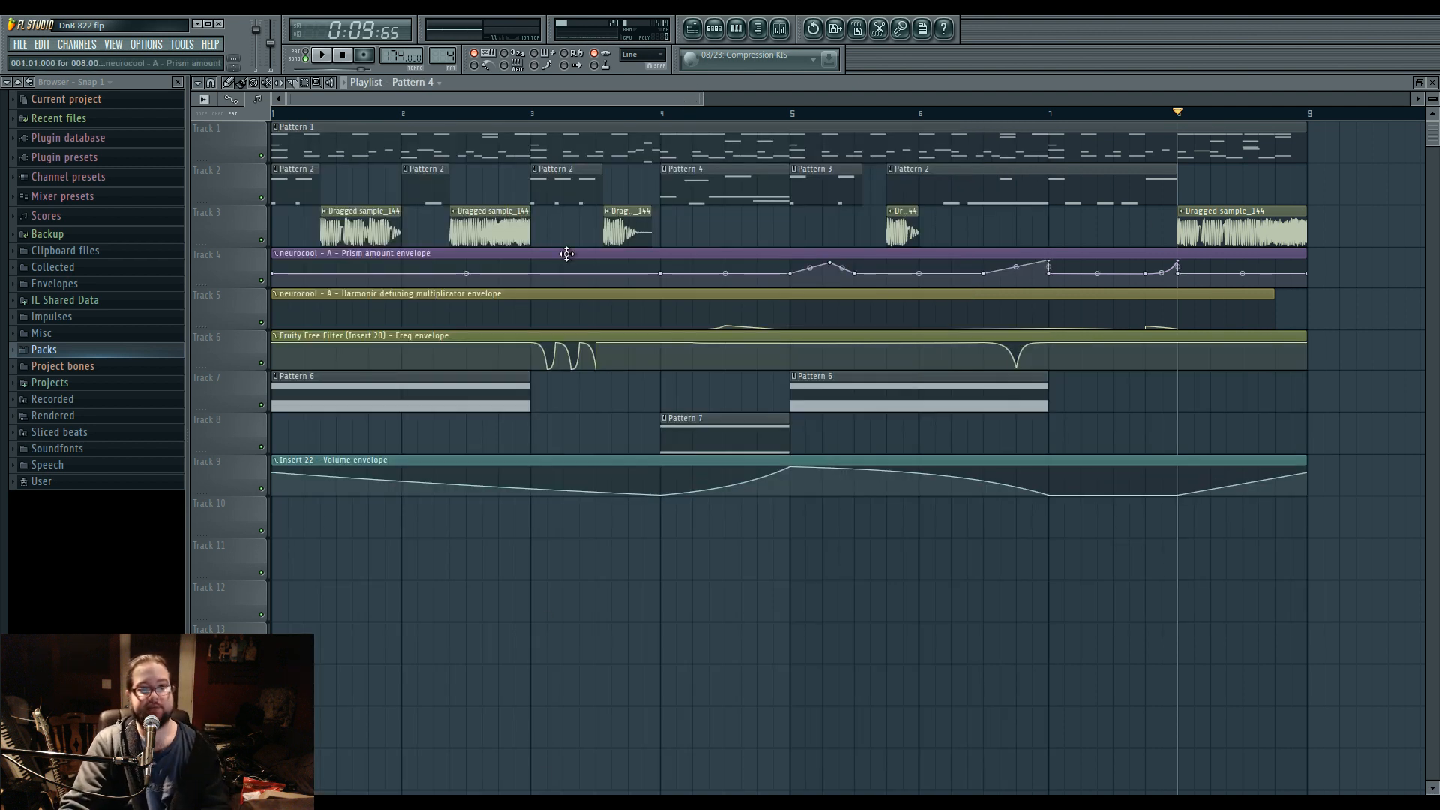
pyautogui.click(272, 198)
pyautogui.click(662, 114)
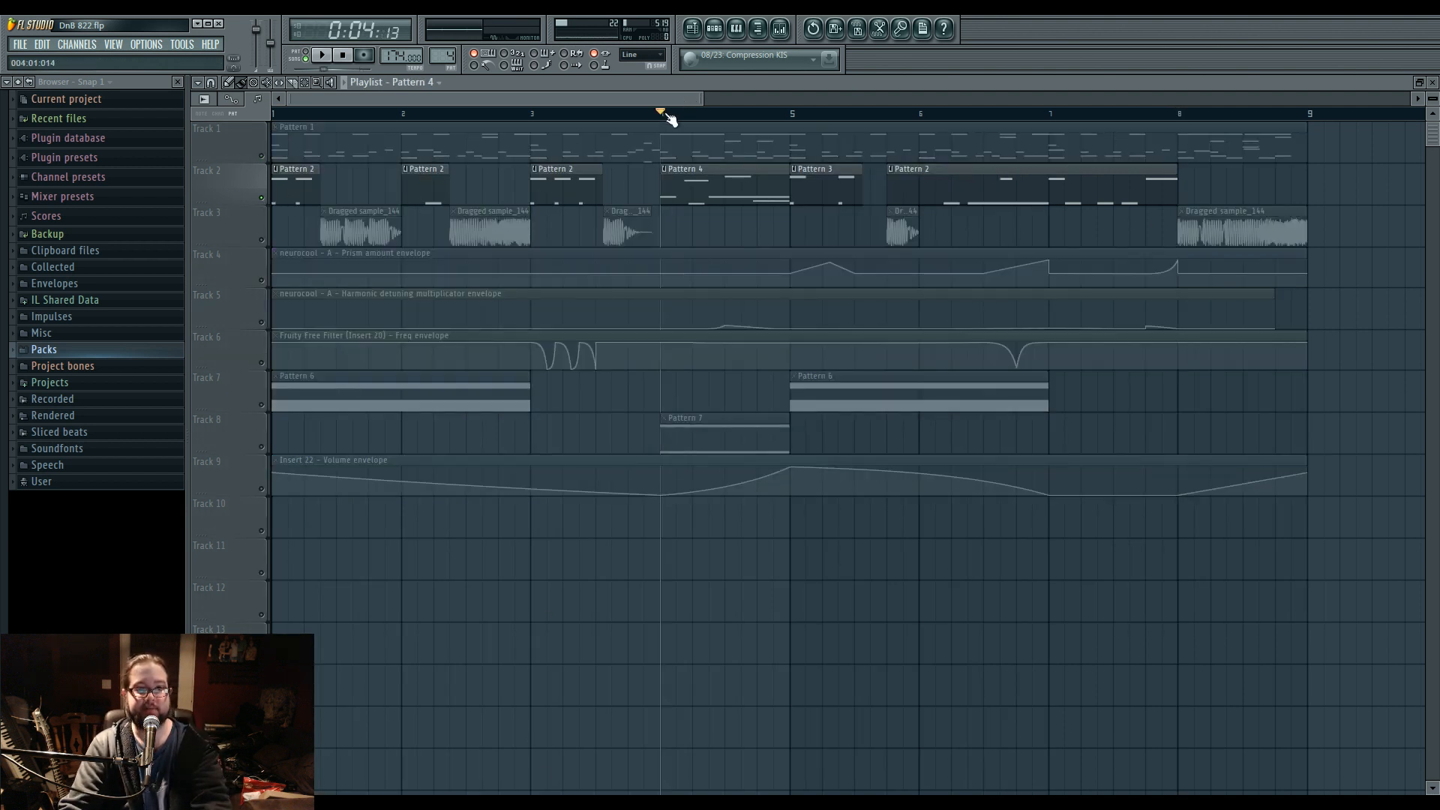
pyautogui.press('space')
pyautogui.click(780, 30)
pyautogui.press('space')
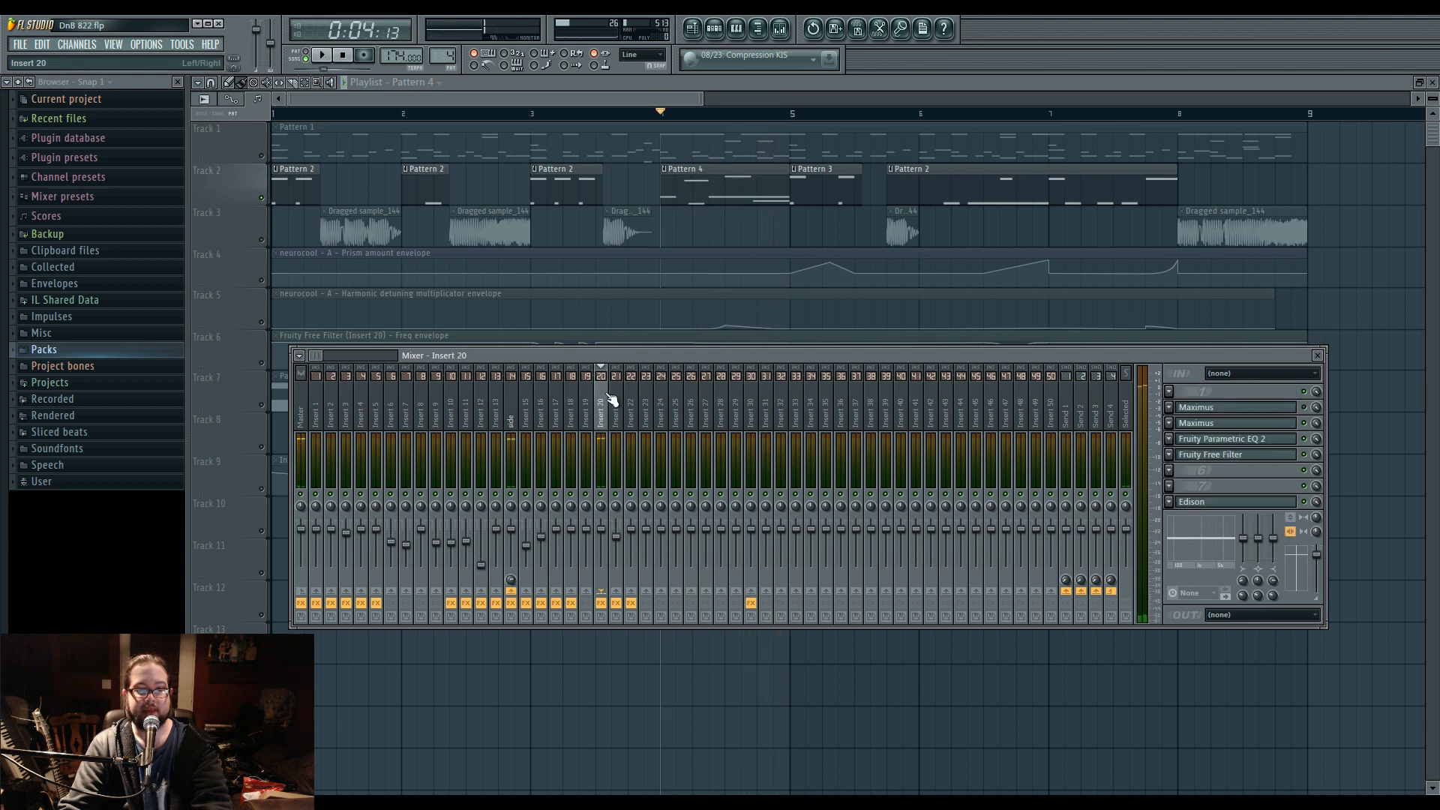
# Open the Maximus in slot 3 of Insert 20, switch it to the monitor display and play from bar 4.
pyautogui.click(1209, 425)
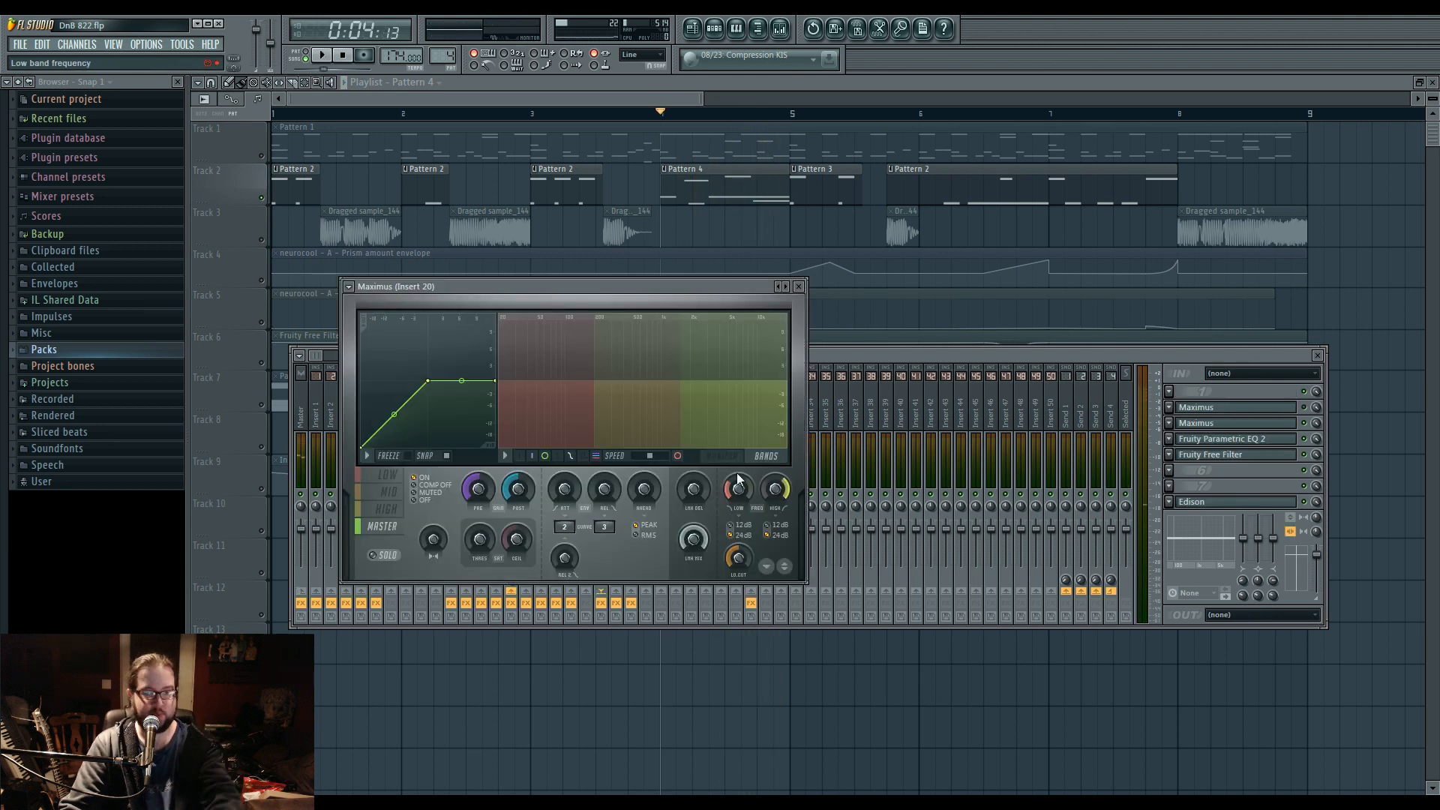
pyautogui.click(728, 450)
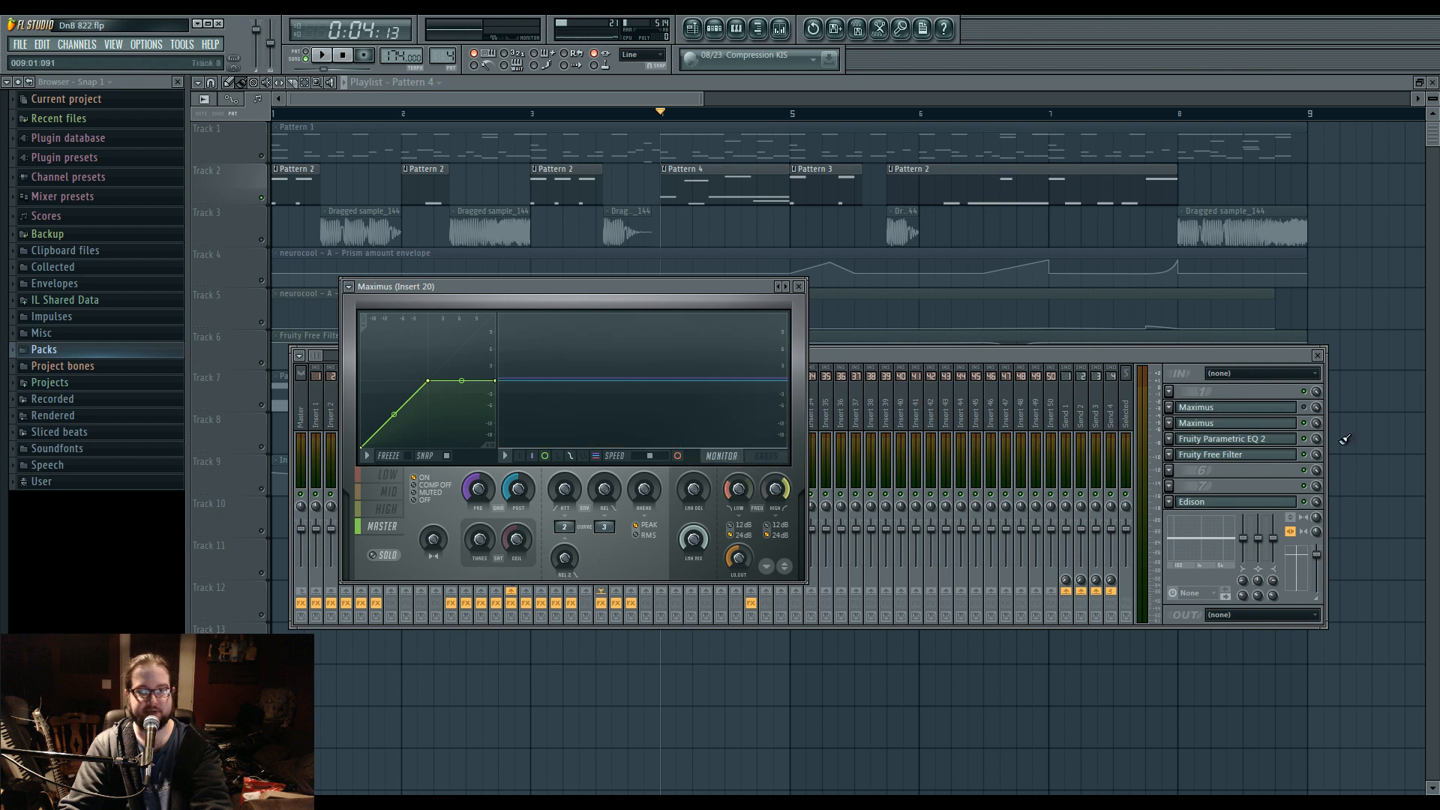
pyautogui.click(1254, 428)
pyautogui.press('space')
pyautogui.click(1245, 426)
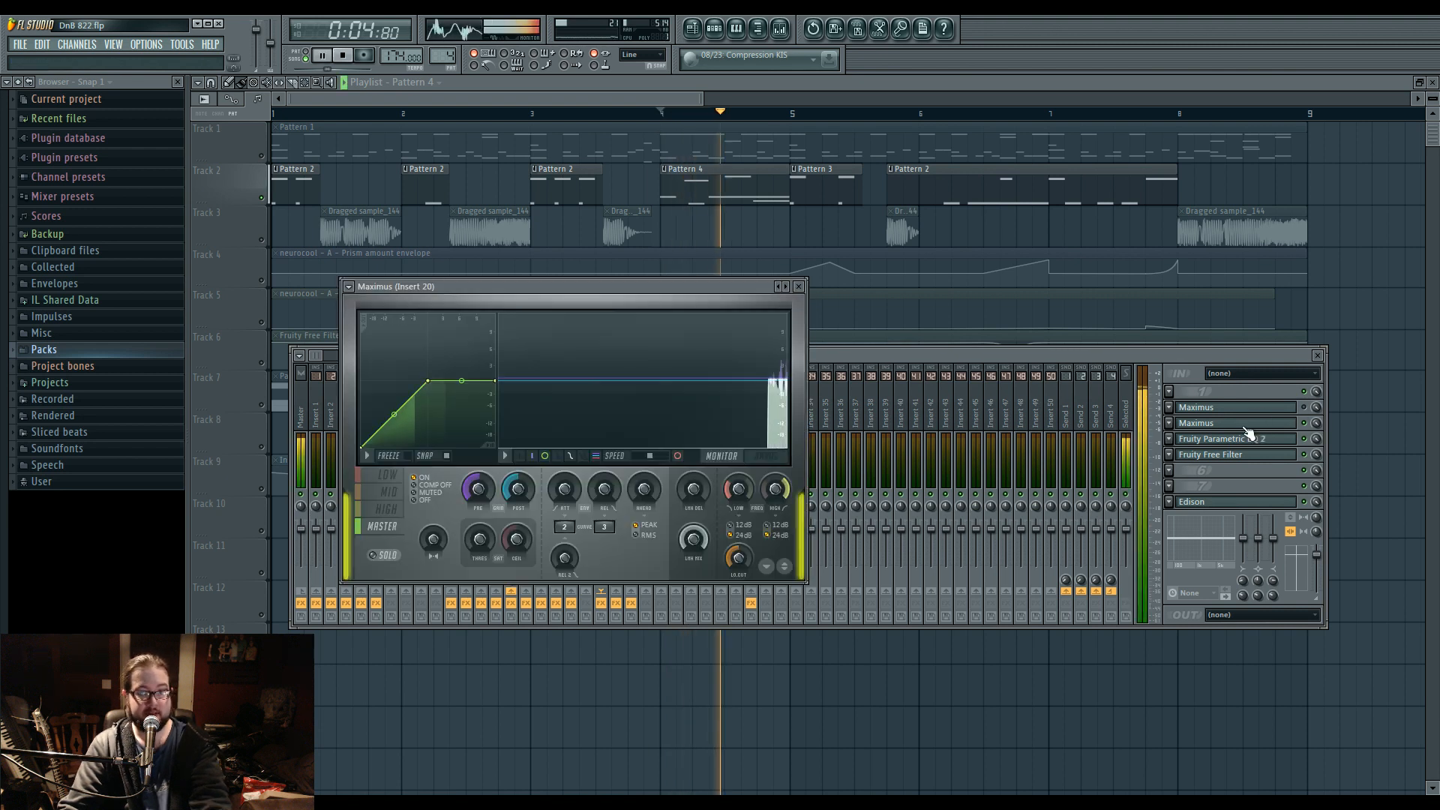
# Select the low band in Maximus and play Track 2 with the frequency bands displayed.
pyautogui.click(387, 475)
pyautogui.press('space')
pyautogui.click(765, 456)
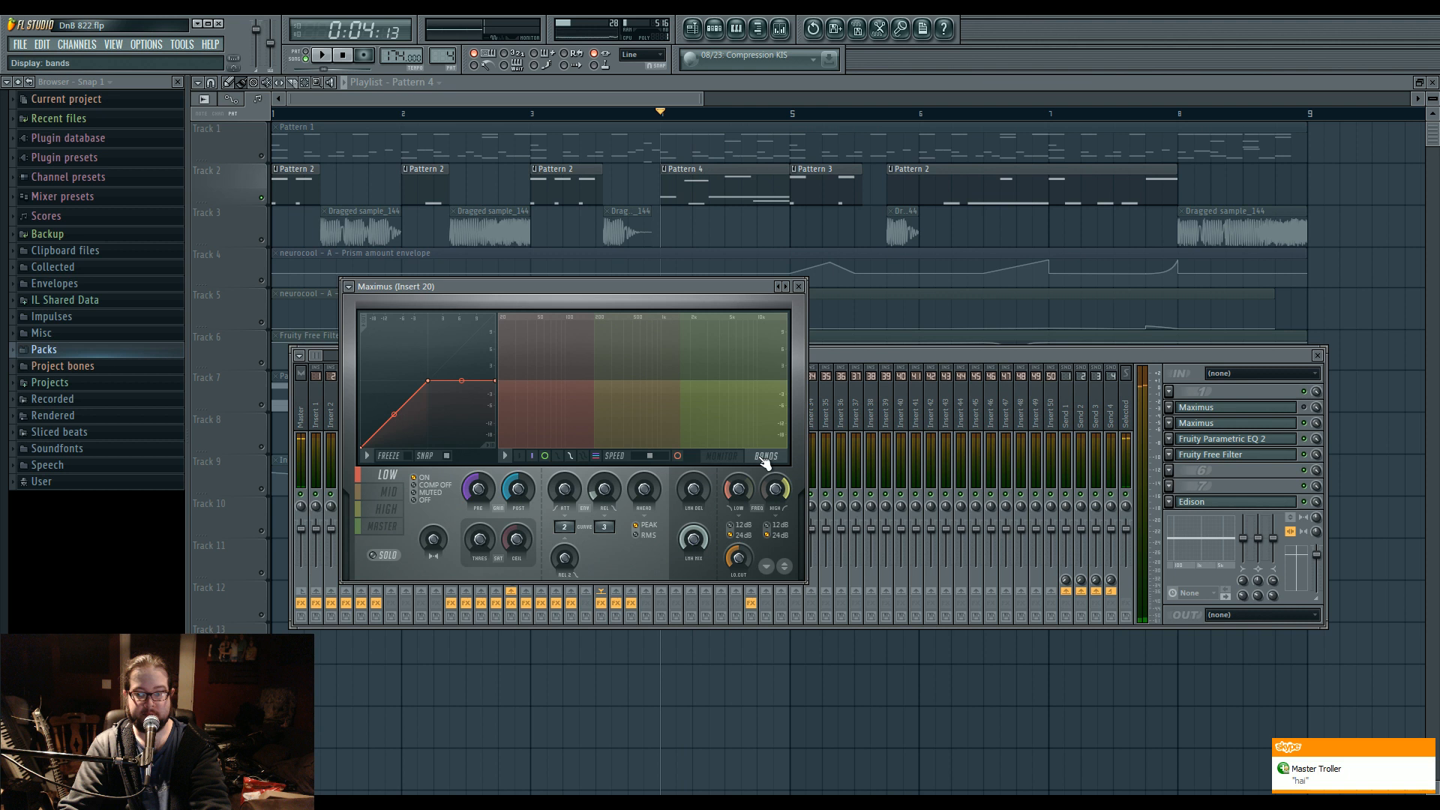
pyautogui.press('space')
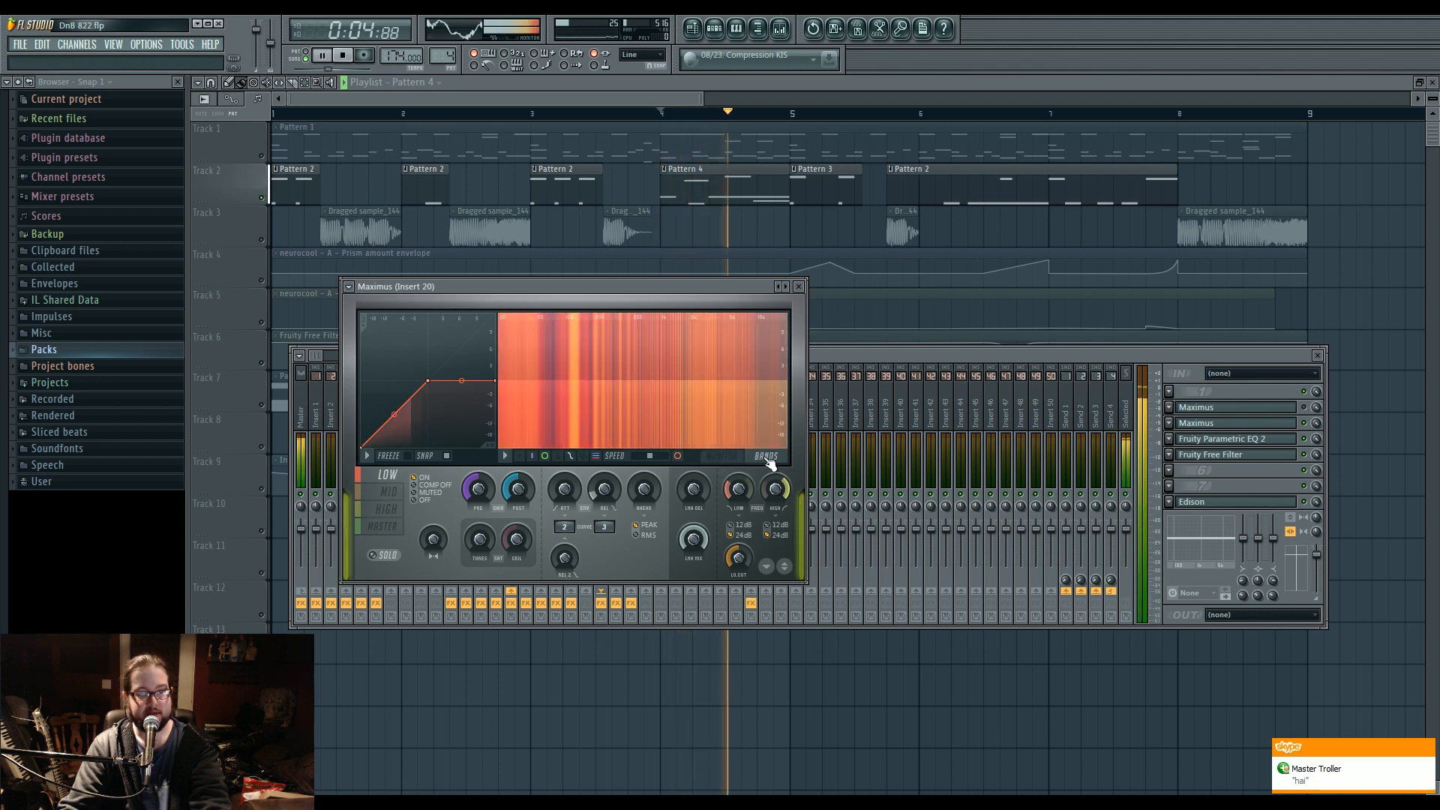
pyautogui.press('space')
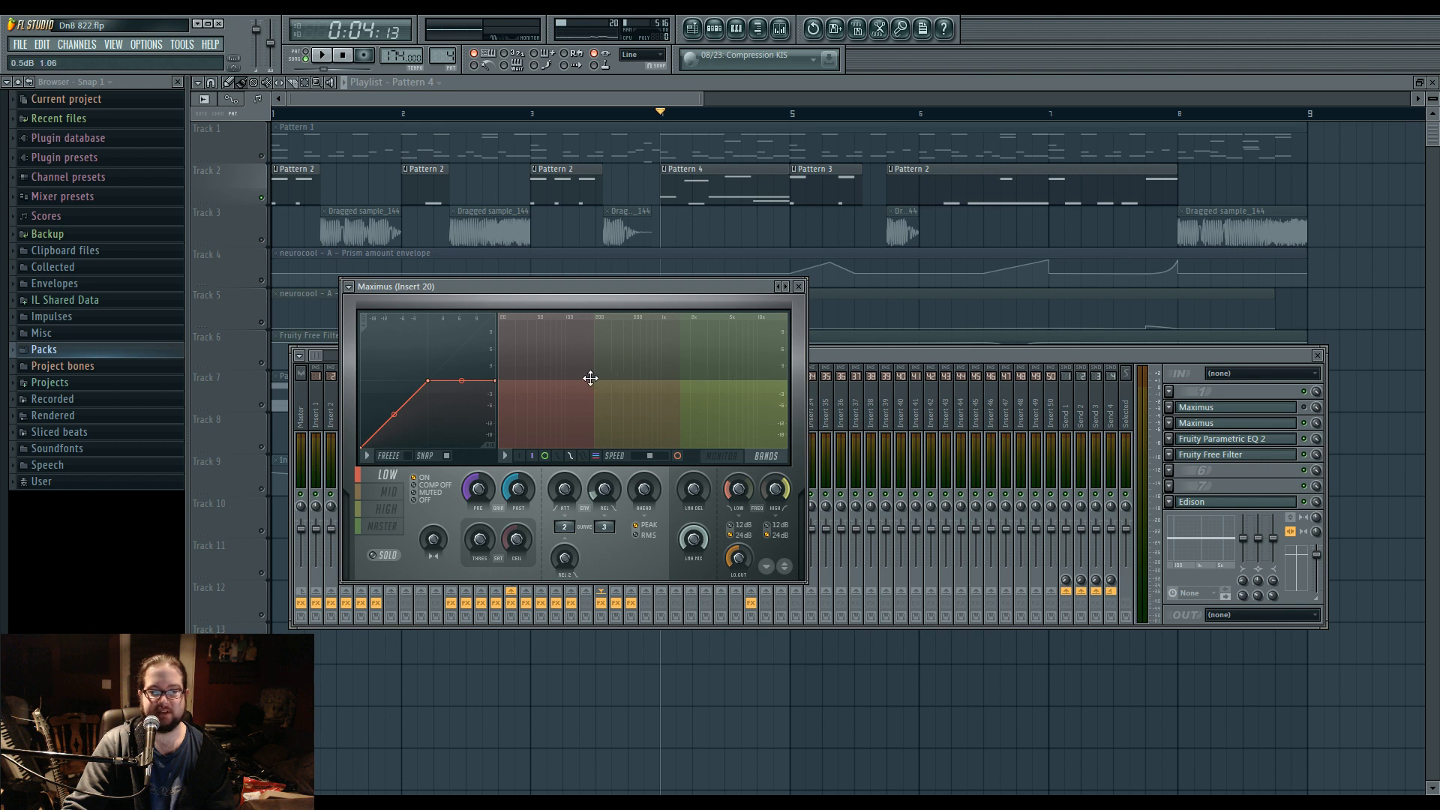
# Solo the low band in Maximus and audition it from bar 4.
pyautogui.moveTo(659, 291); pyautogui.dragTo(705, 268)
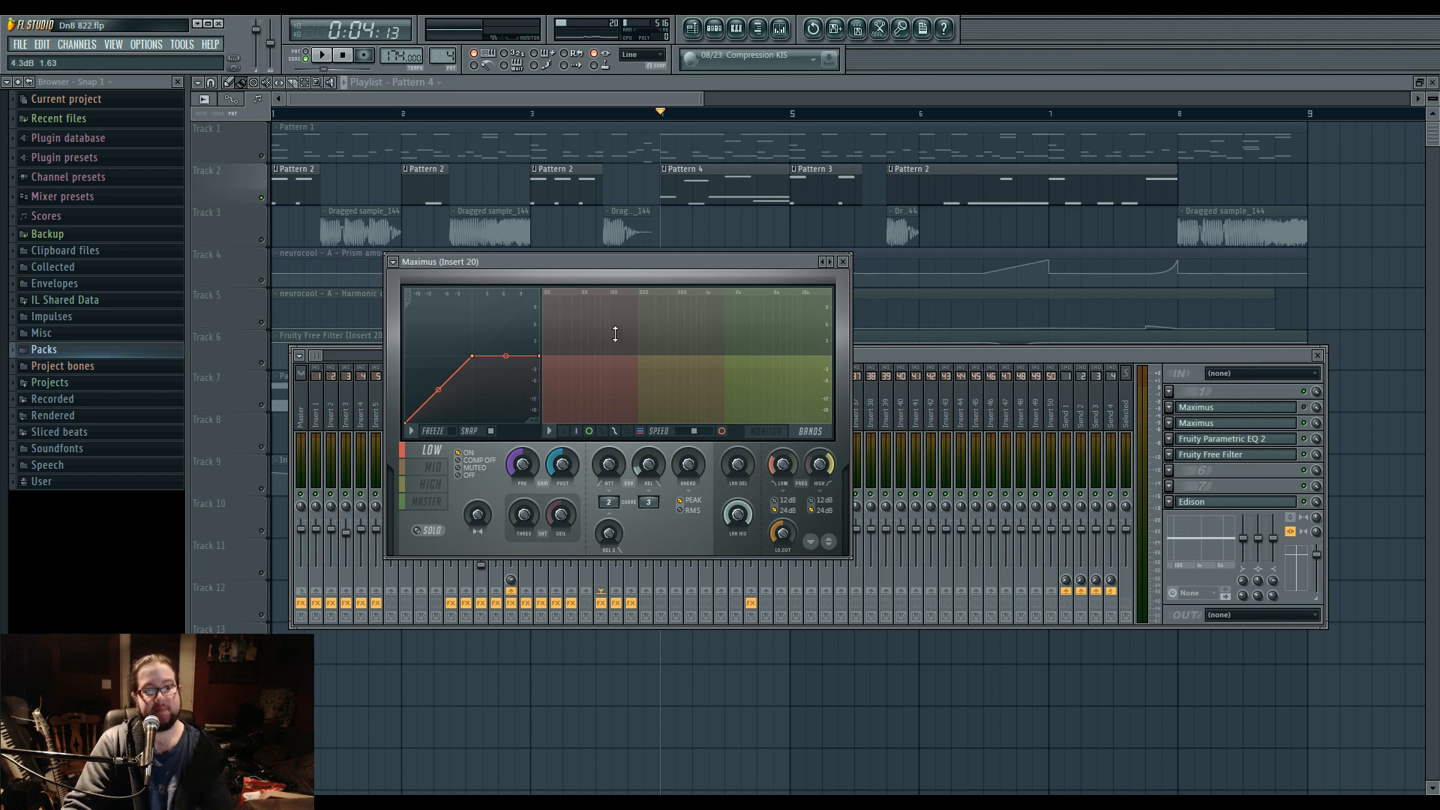
pyautogui.click(429, 530)
pyautogui.press('space')
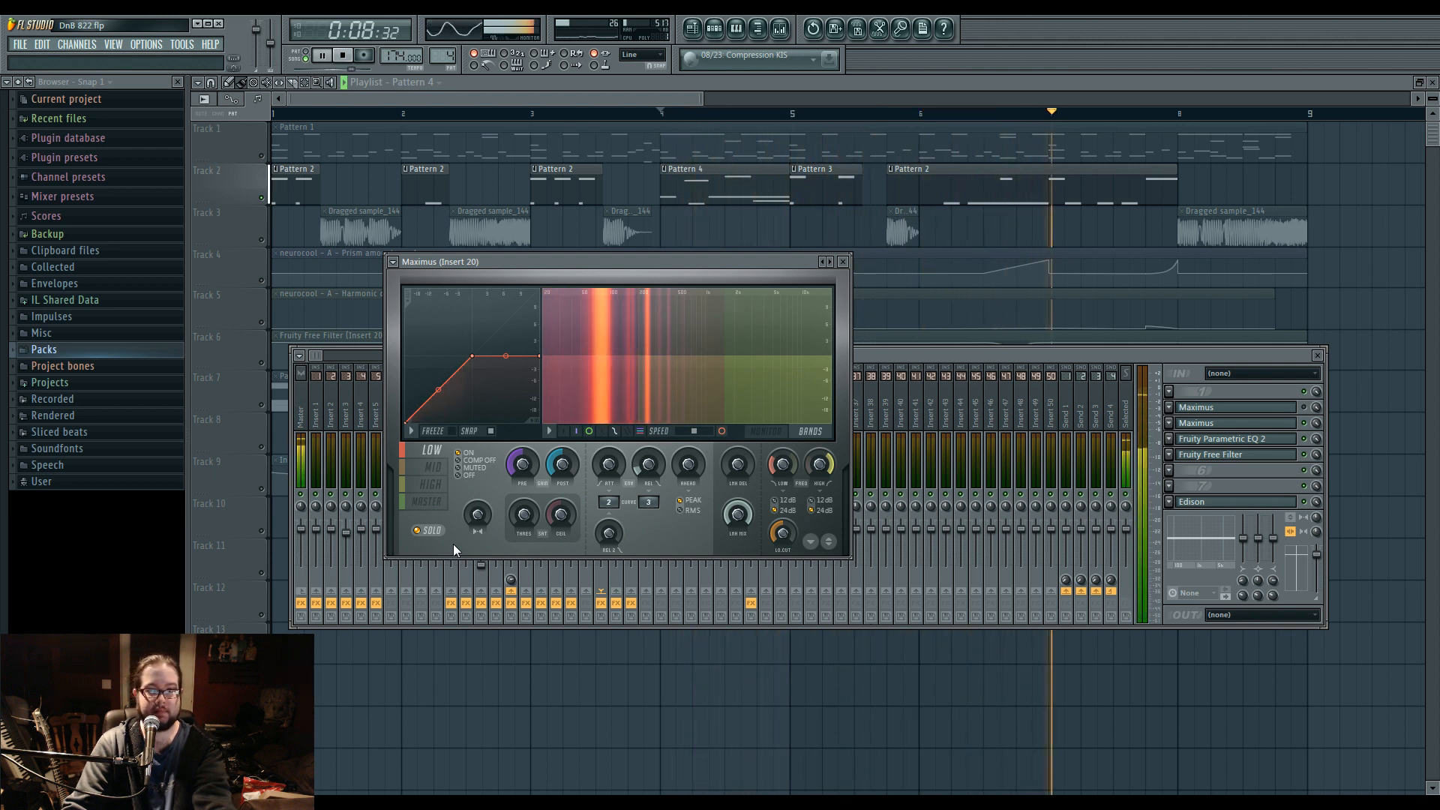
pyautogui.press('space')
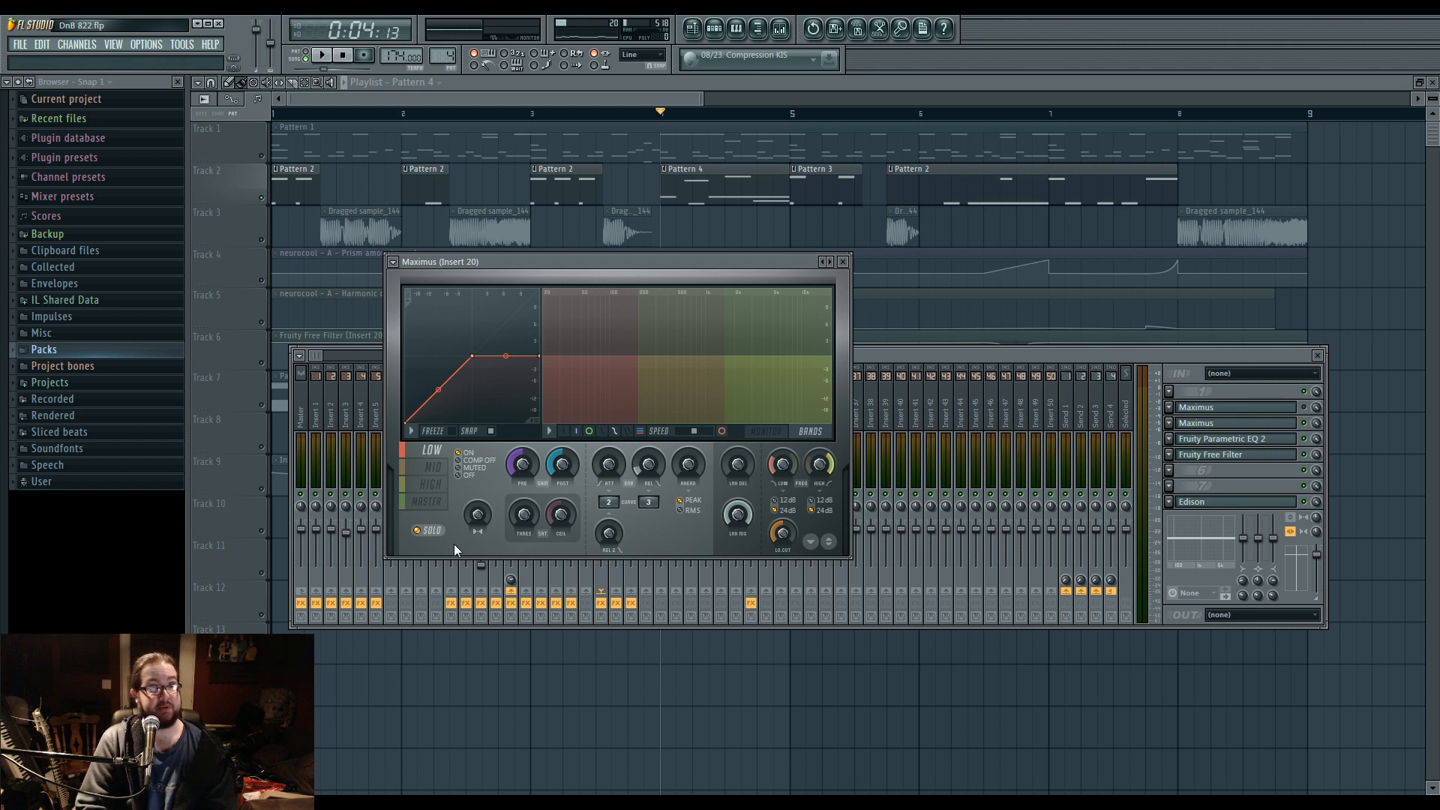
# Audition the mid and high Maximus bands in solo, then play all bands together with solo off.
pyautogui.click(449, 473)
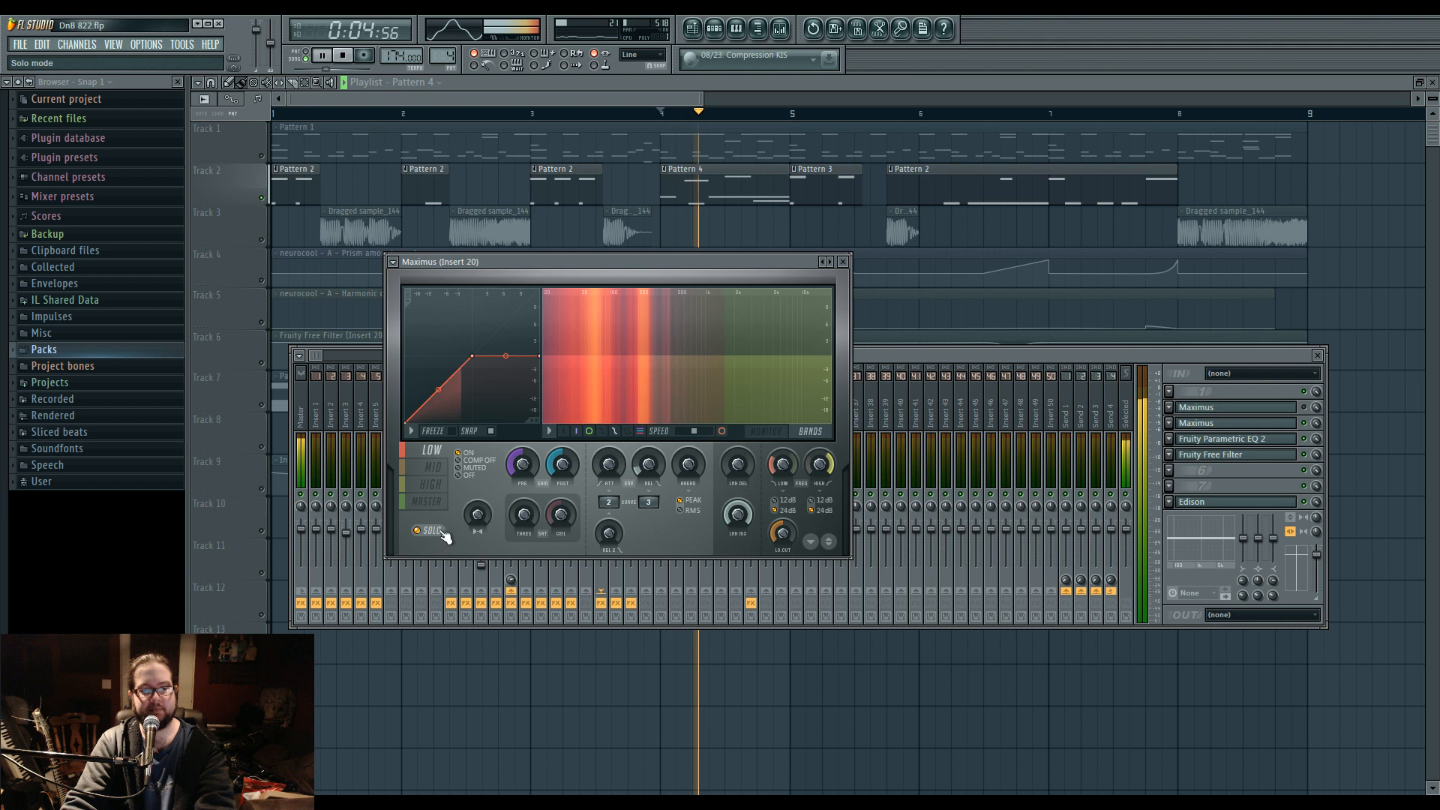
pyautogui.click(451, 483)
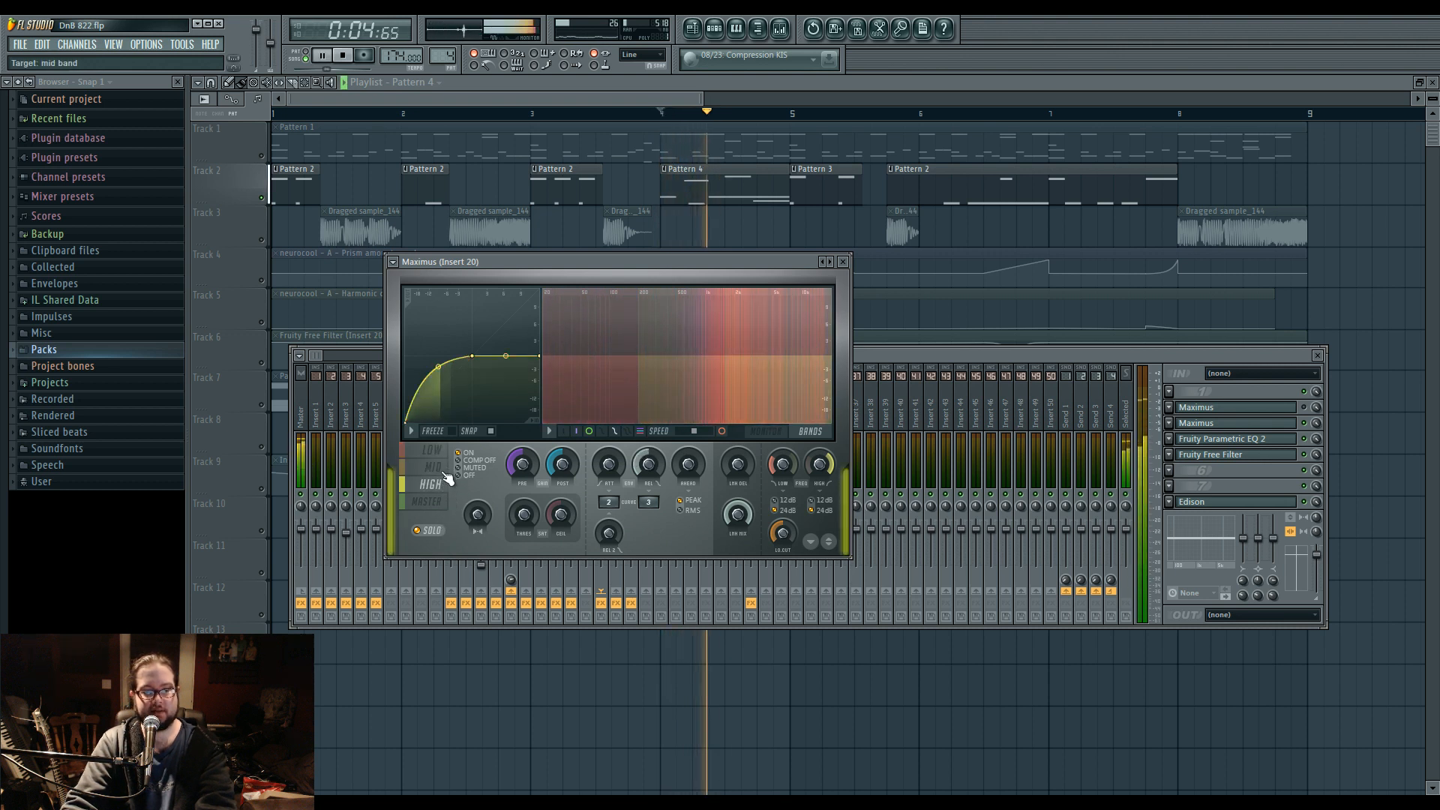
pyautogui.click(448, 459)
pyautogui.press('space')
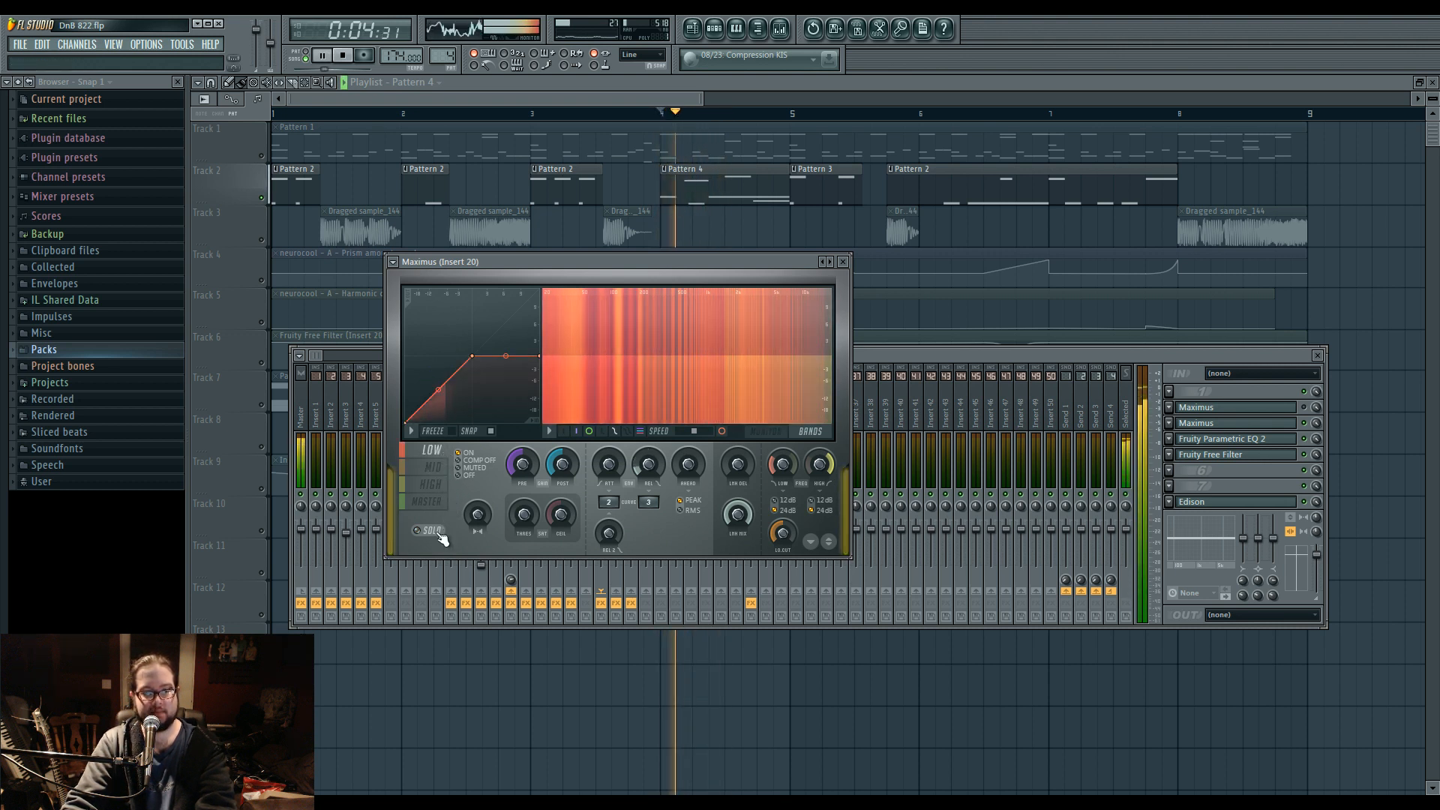
pyautogui.press('space')
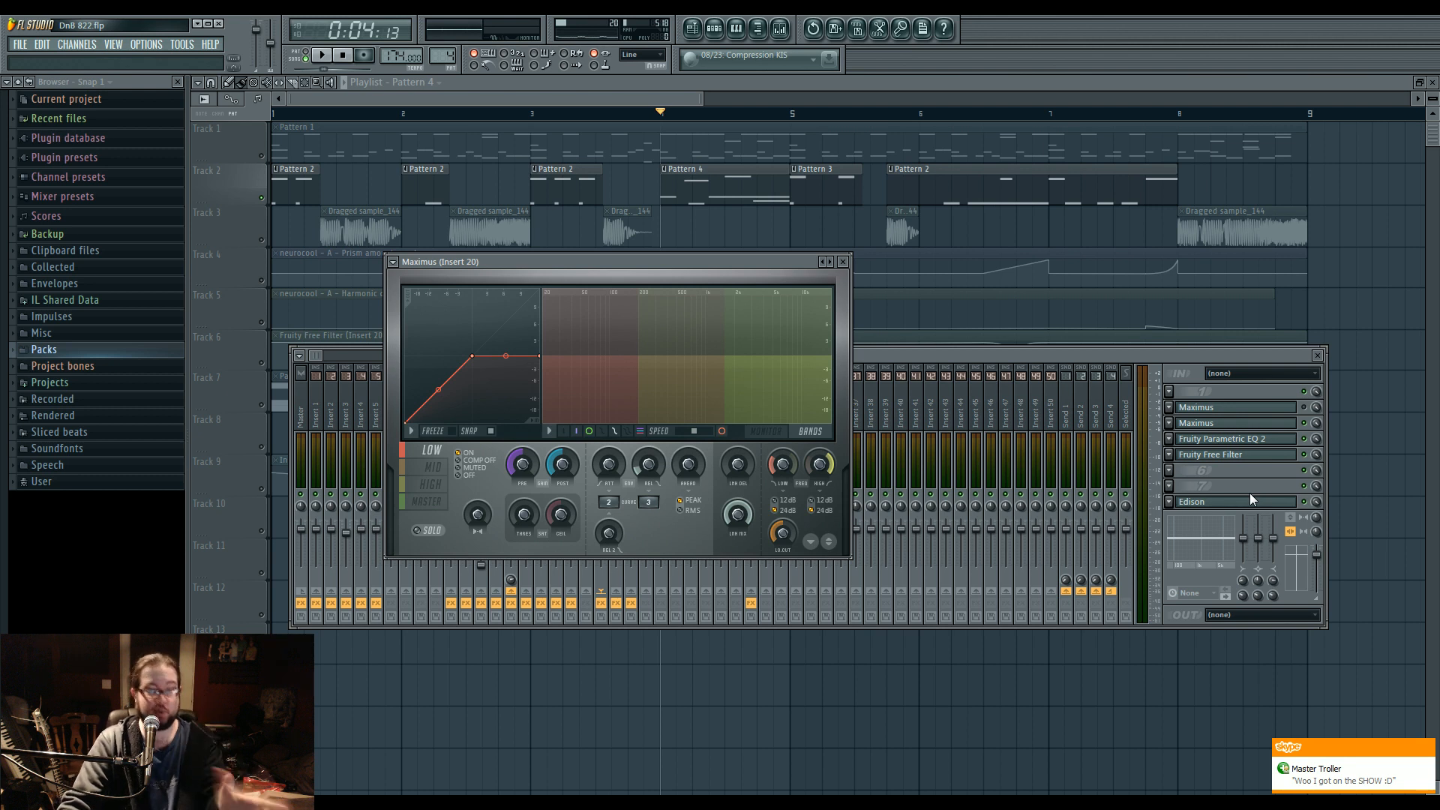
# Open Fruity Parametric EQ 2 on Insert 20 and examine its curve around band 1.
pyautogui.click(1230, 439)
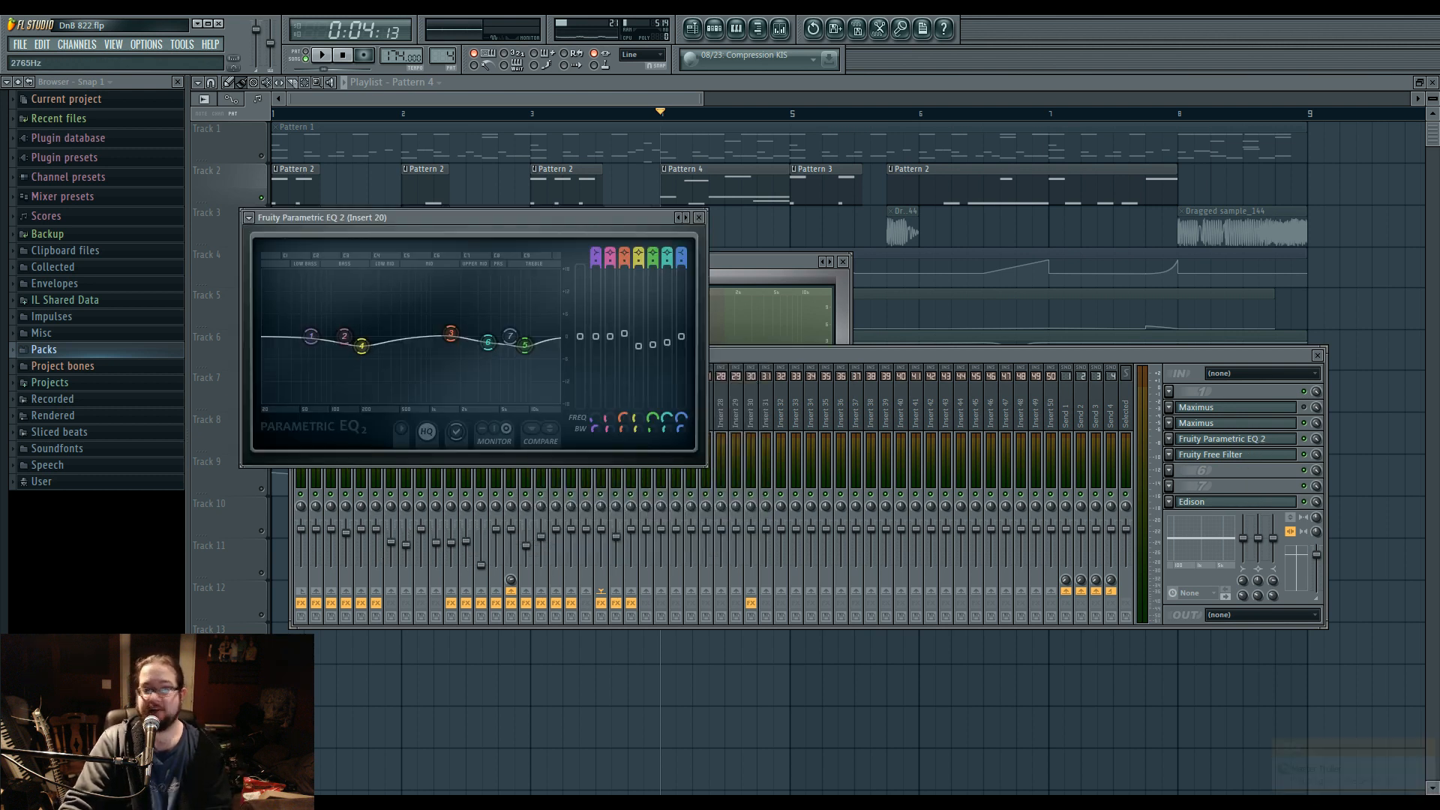
pyautogui.rightClick(306, 336)
pyautogui.click(306, 338)
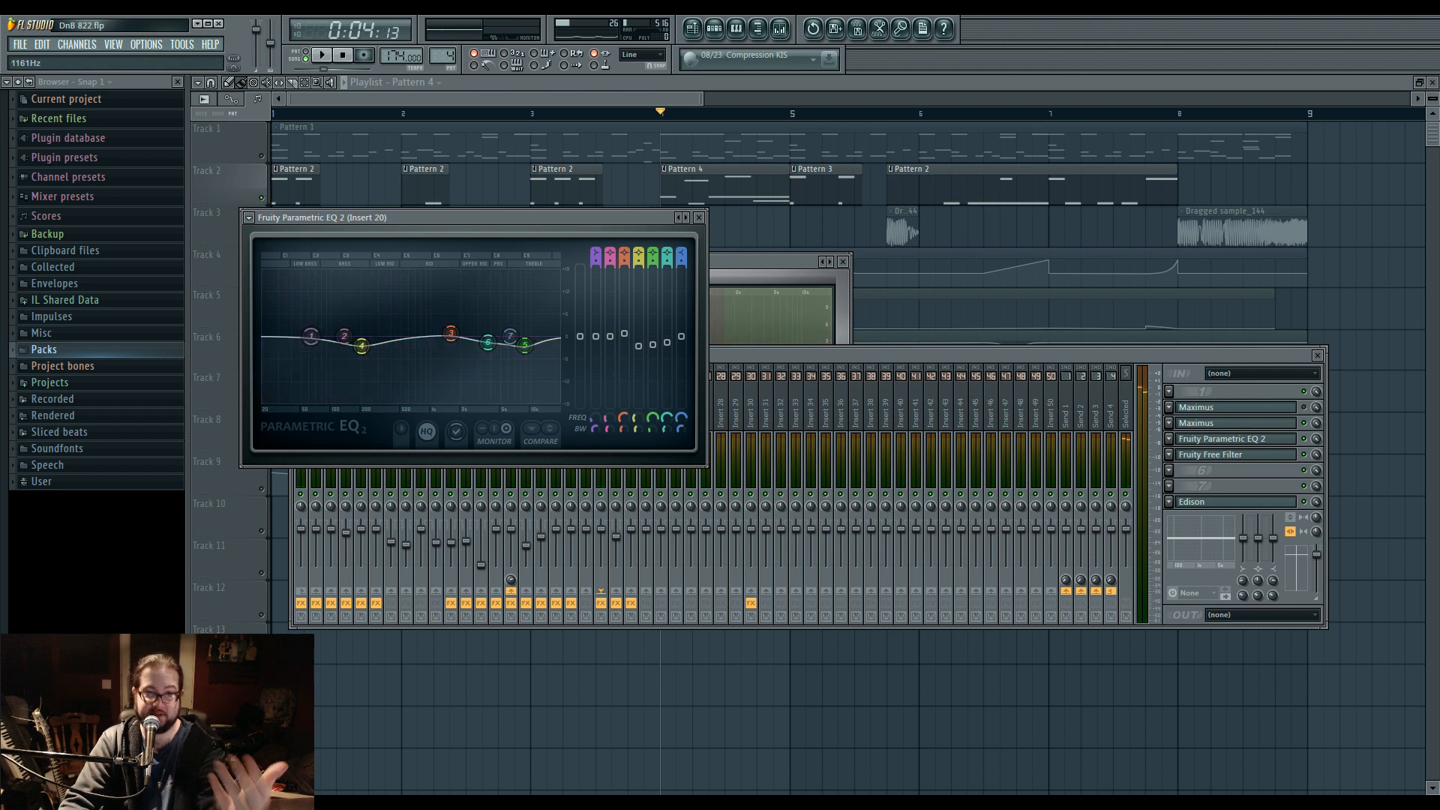
# Try EQ band 1 as a steep high-pass filter with its cutoff raised to just below band 4, and audition it.
pyautogui.moveTo(462, 215); pyautogui.dragTo(605, 221)
pyautogui.rightClick(454, 343)
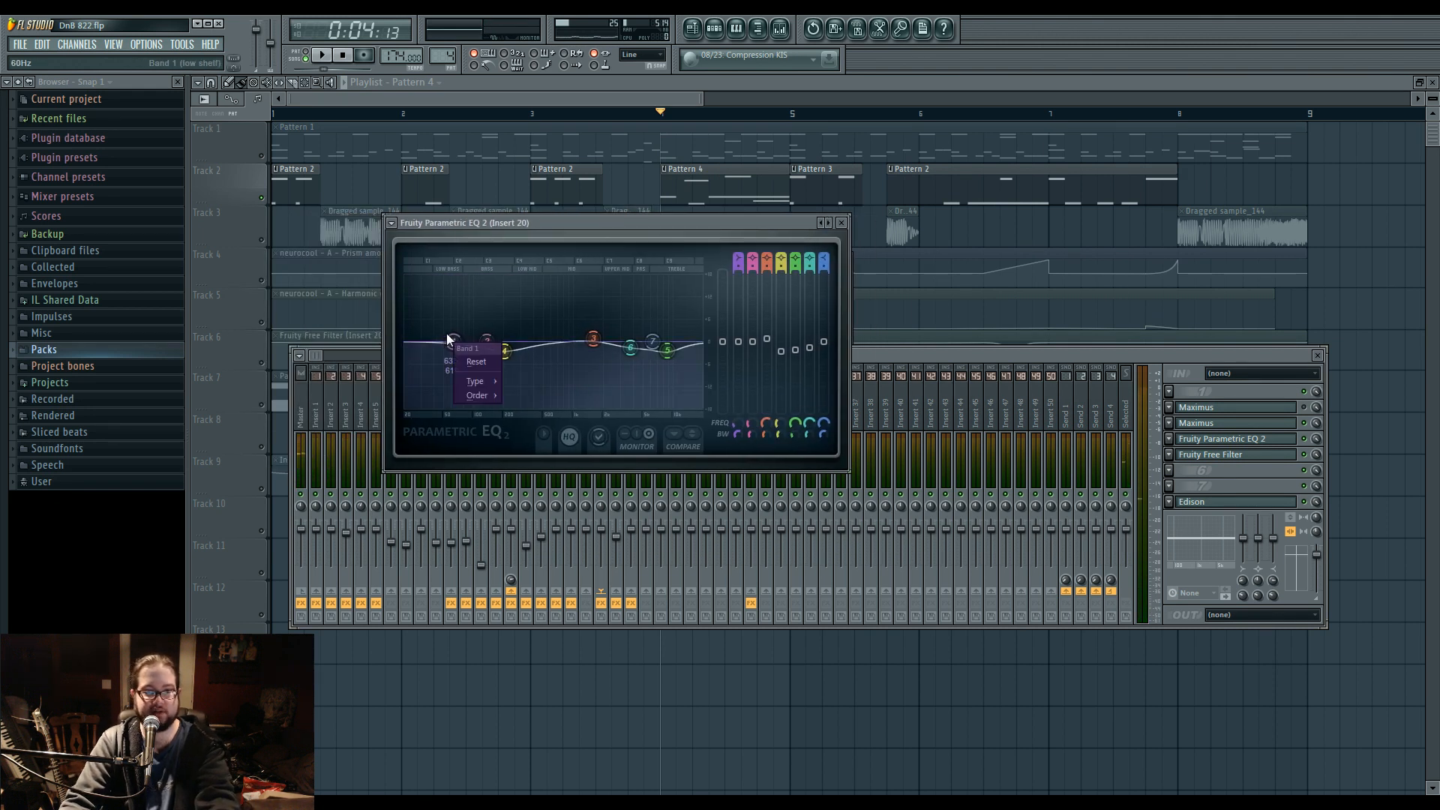
pyautogui.moveTo(466, 381)
pyautogui.click(528, 425)
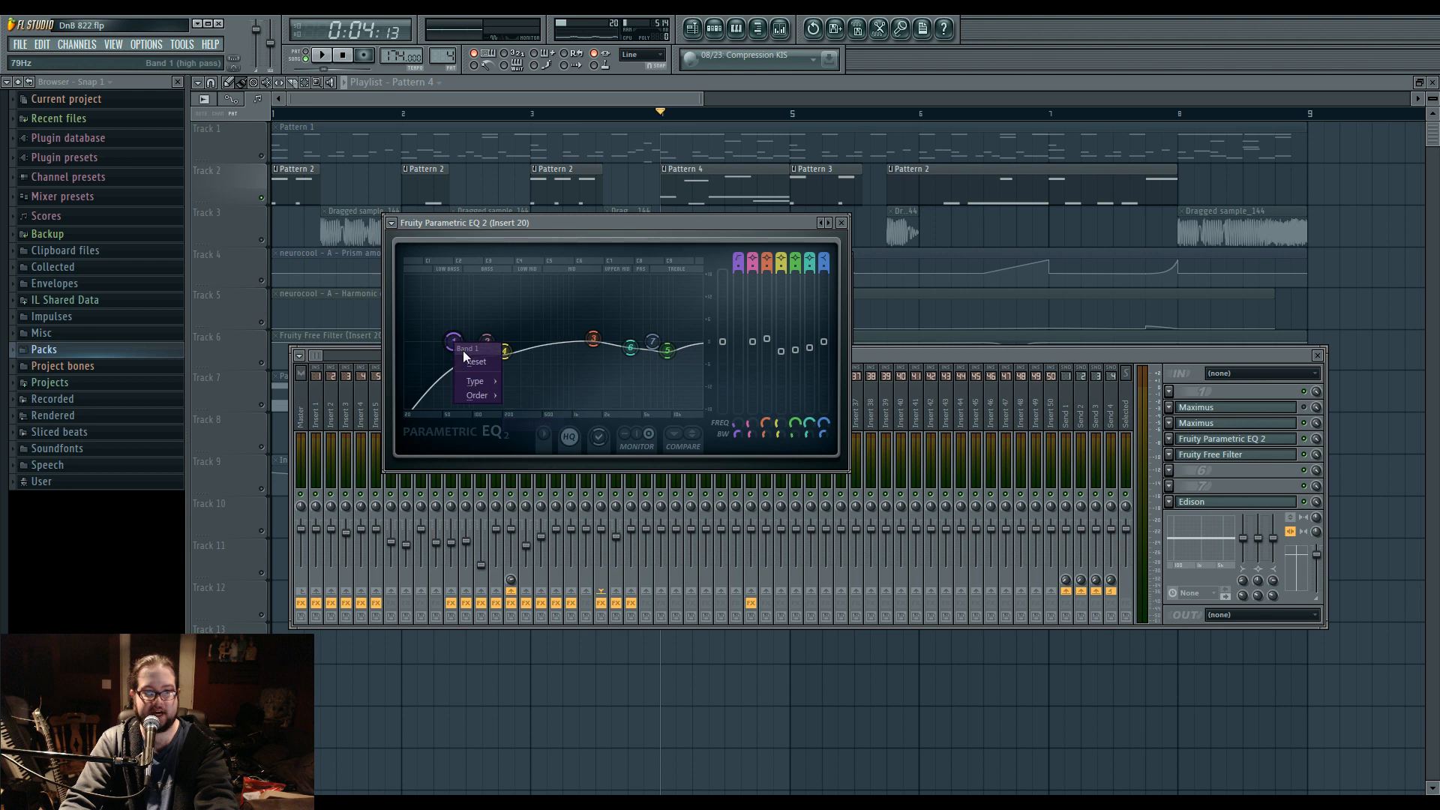
pyautogui.click(528, 396)
pyautogui.moveTo(454, 342); pyautogui.dragTo(498, 342)
pyautogui.press('space')
pyautogui.press('space')
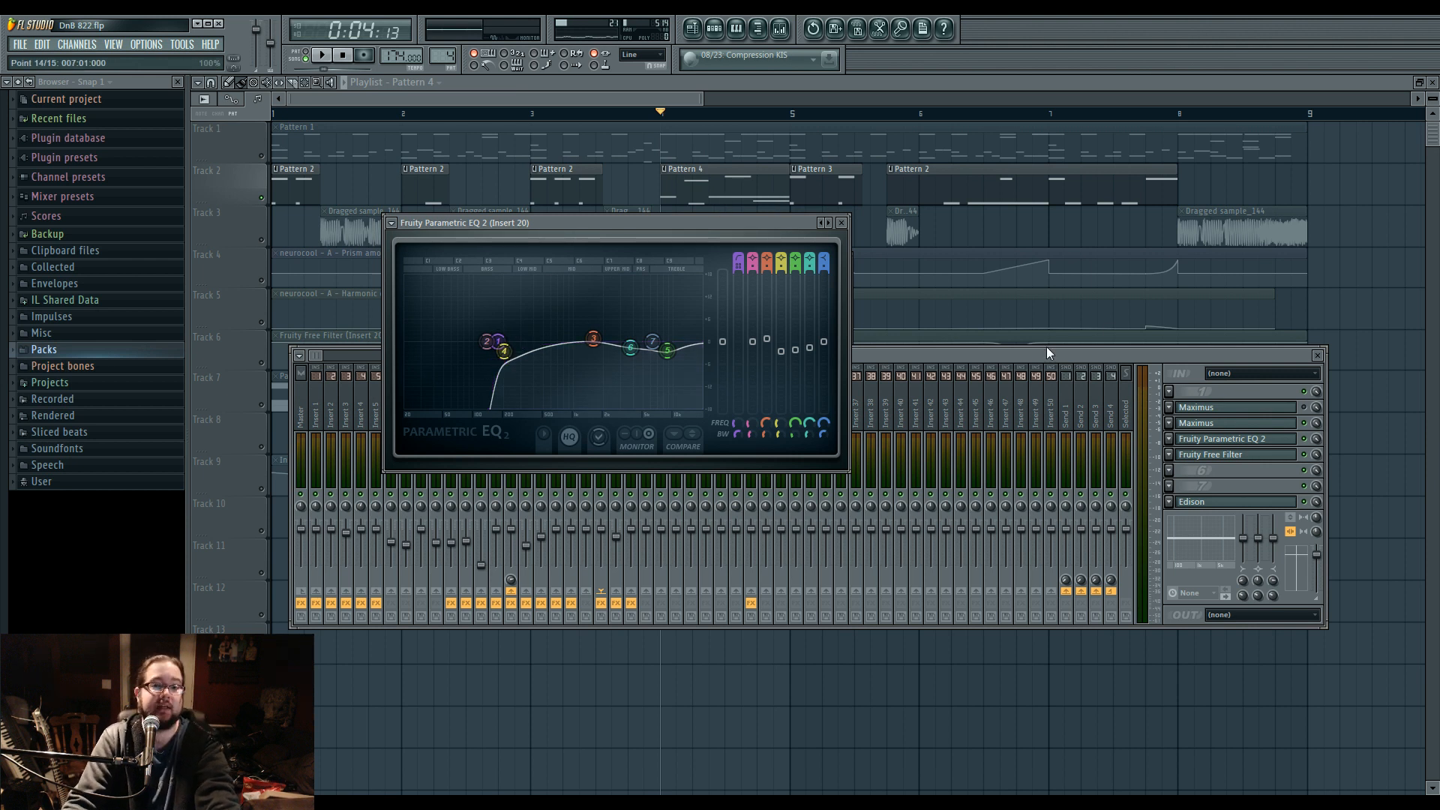
# Reset EQ band 1, return its filter type to low shelf, and play the bass again for comparison.
pyautogui.rightClick(499, 342)
pyautogui.moveTo(534, 381)
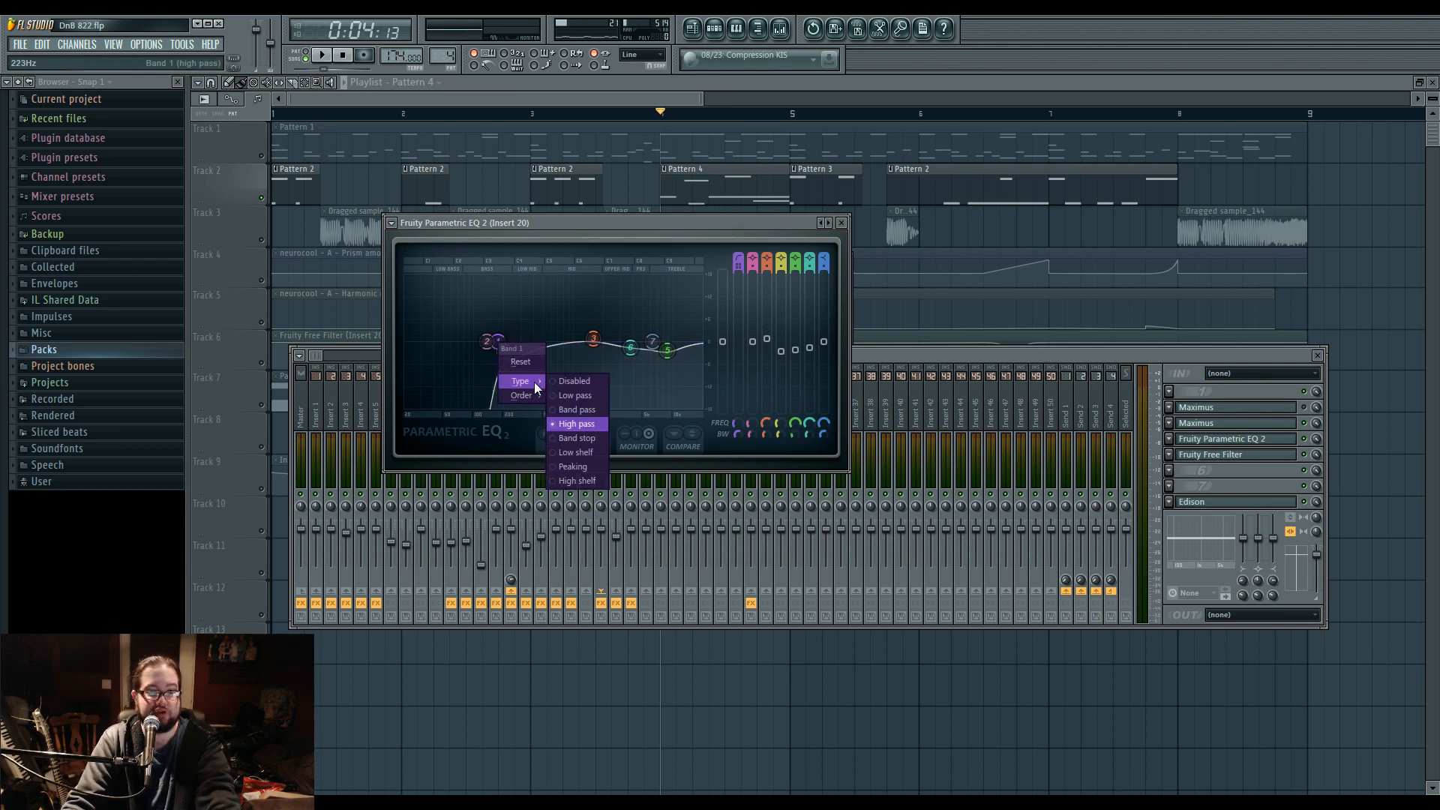
pyautogui.click(528, 365)
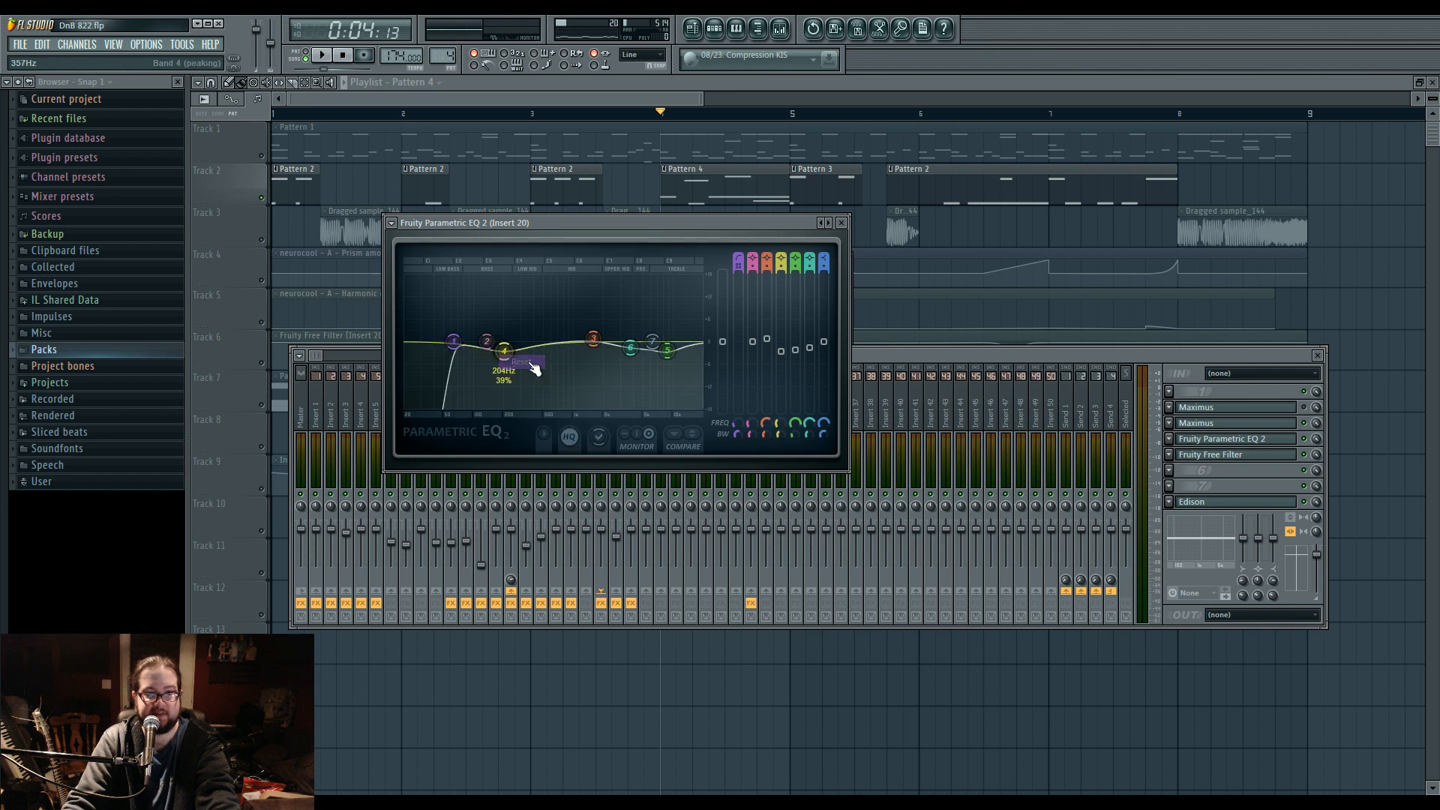
pyautogui.rightClick(458, 345)
pyautogui.moveTo(480, 381)
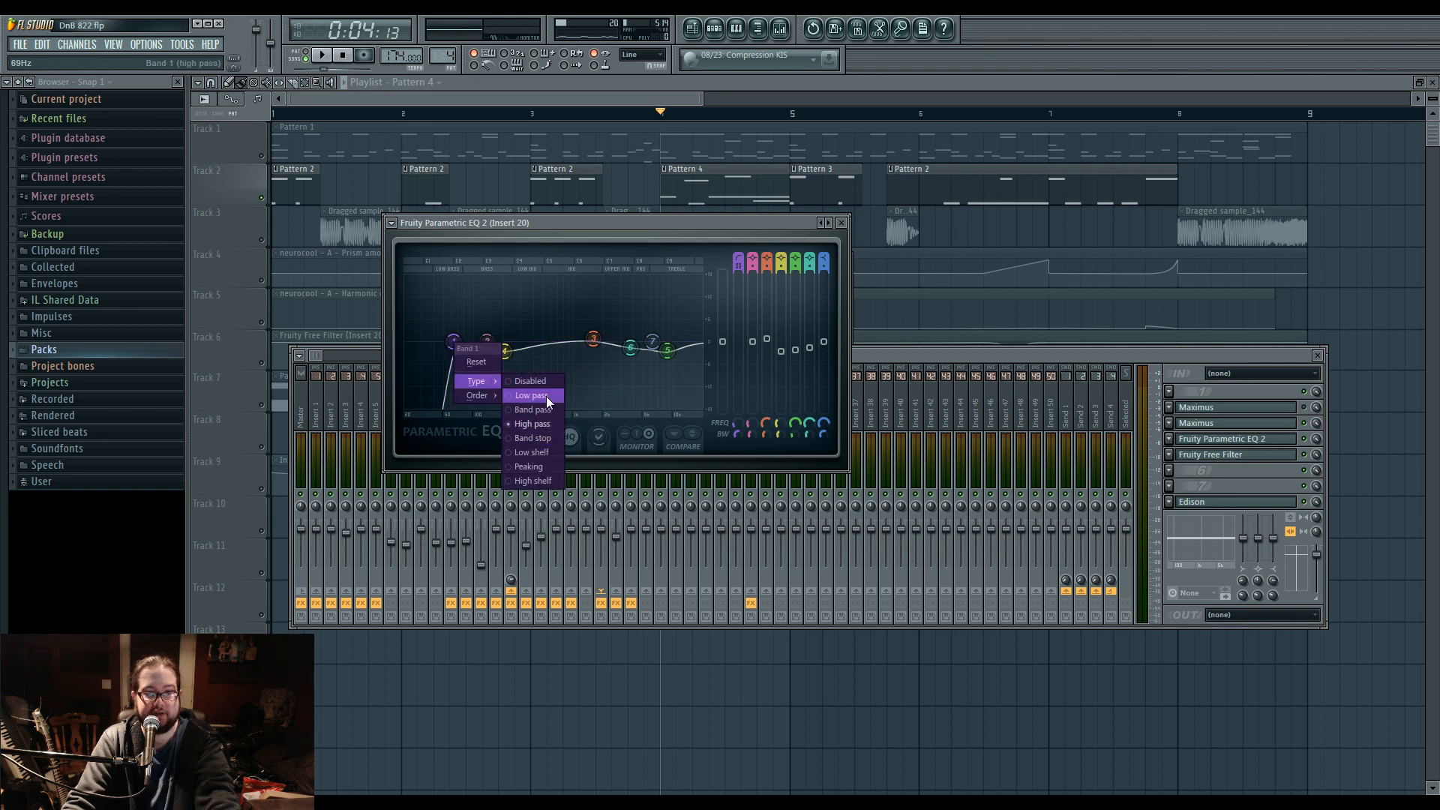
pyautogui.click(553, 452)
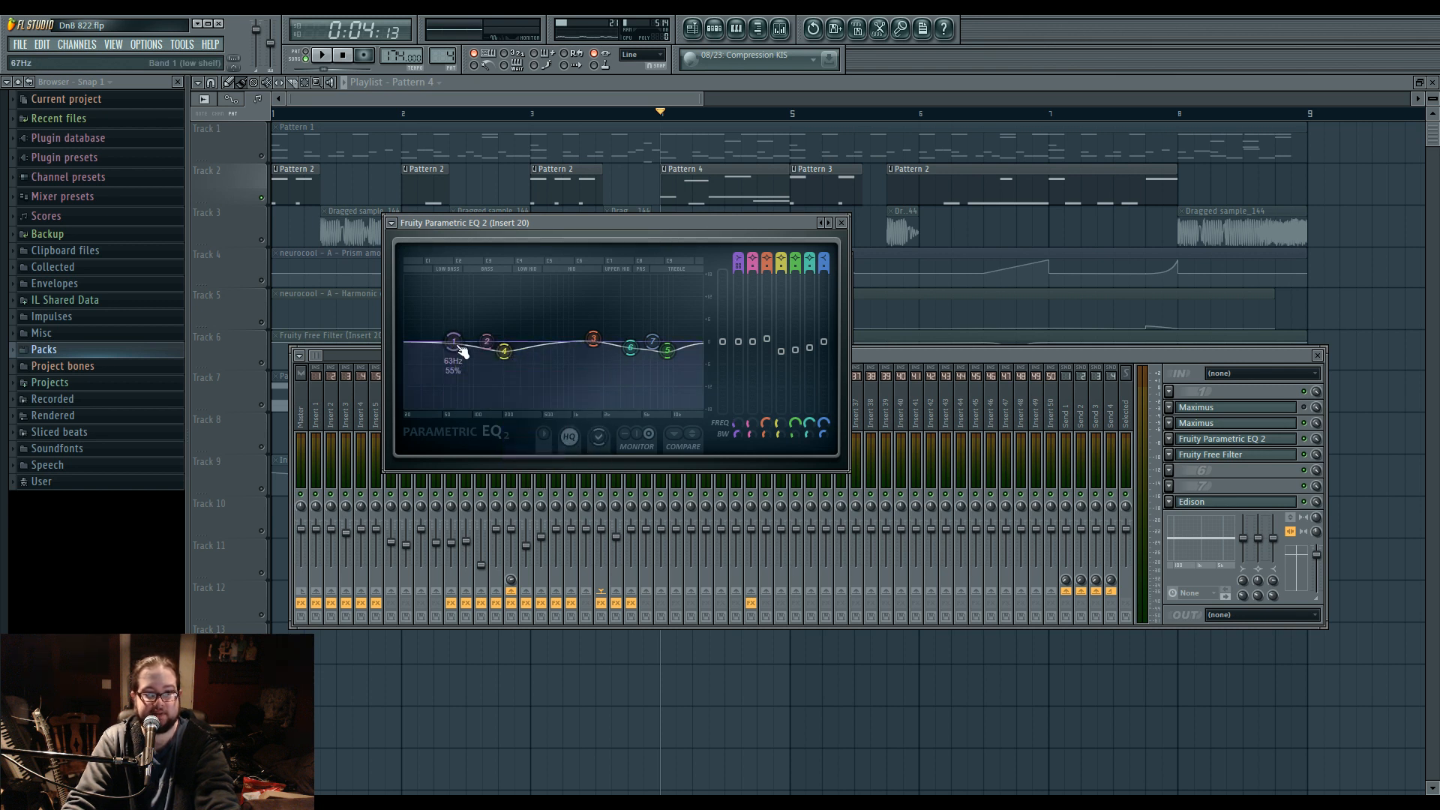
pyautogui.click(513, 395)
pyautogui.press('space')
pyautogui.press('space')
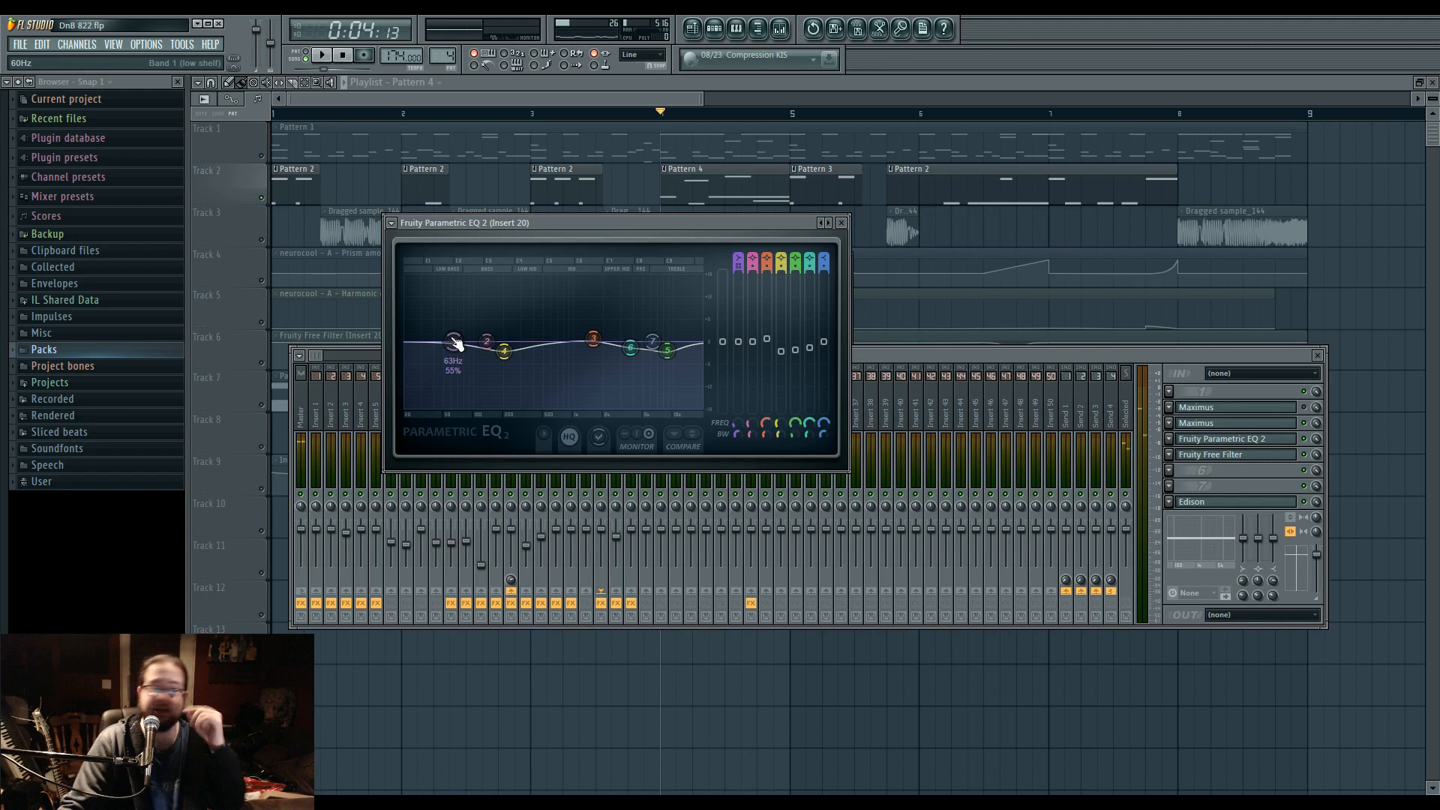
pyautogui.click(948, 352)
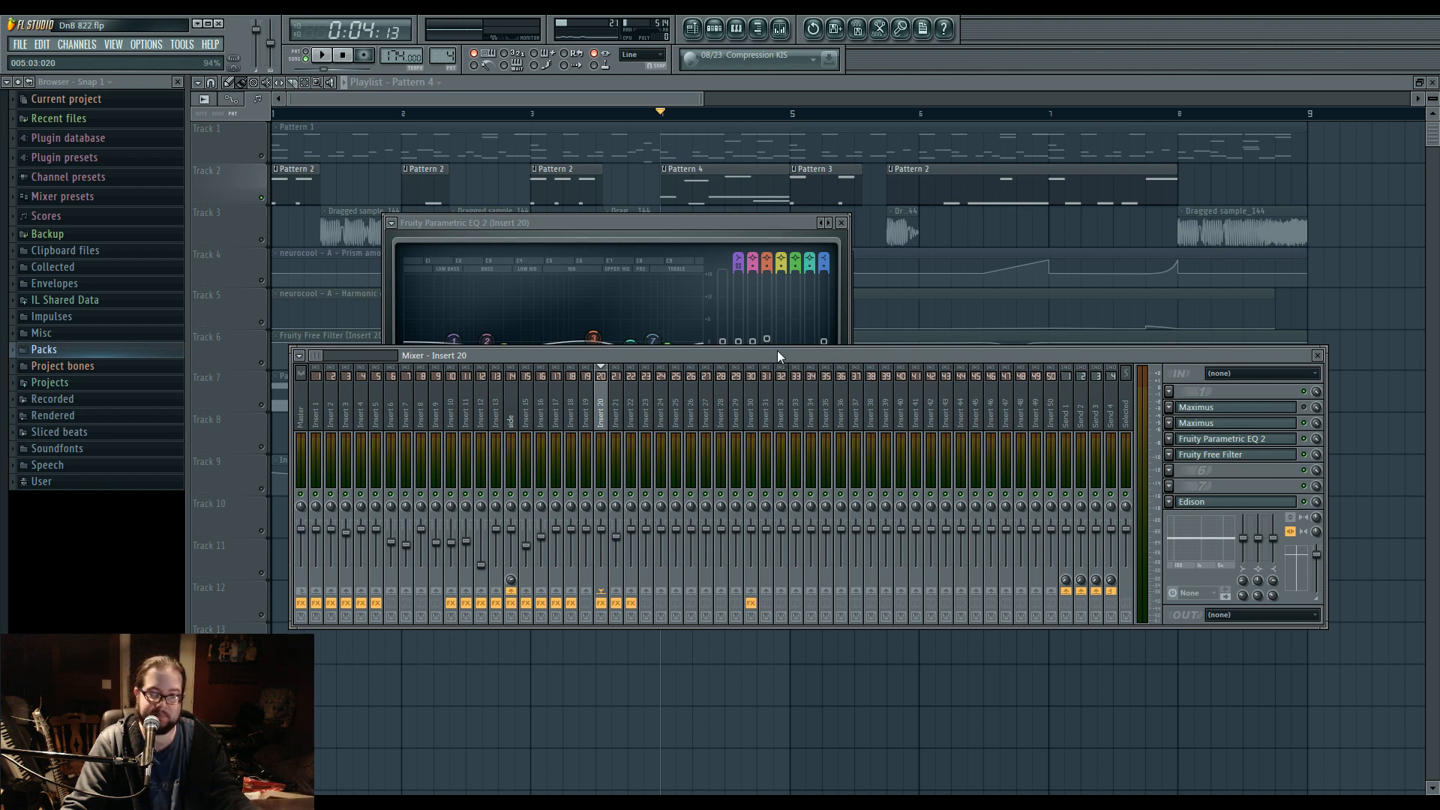
pyautogui.moveTo(777, 356); pyautogui.dragTo(790, 361)
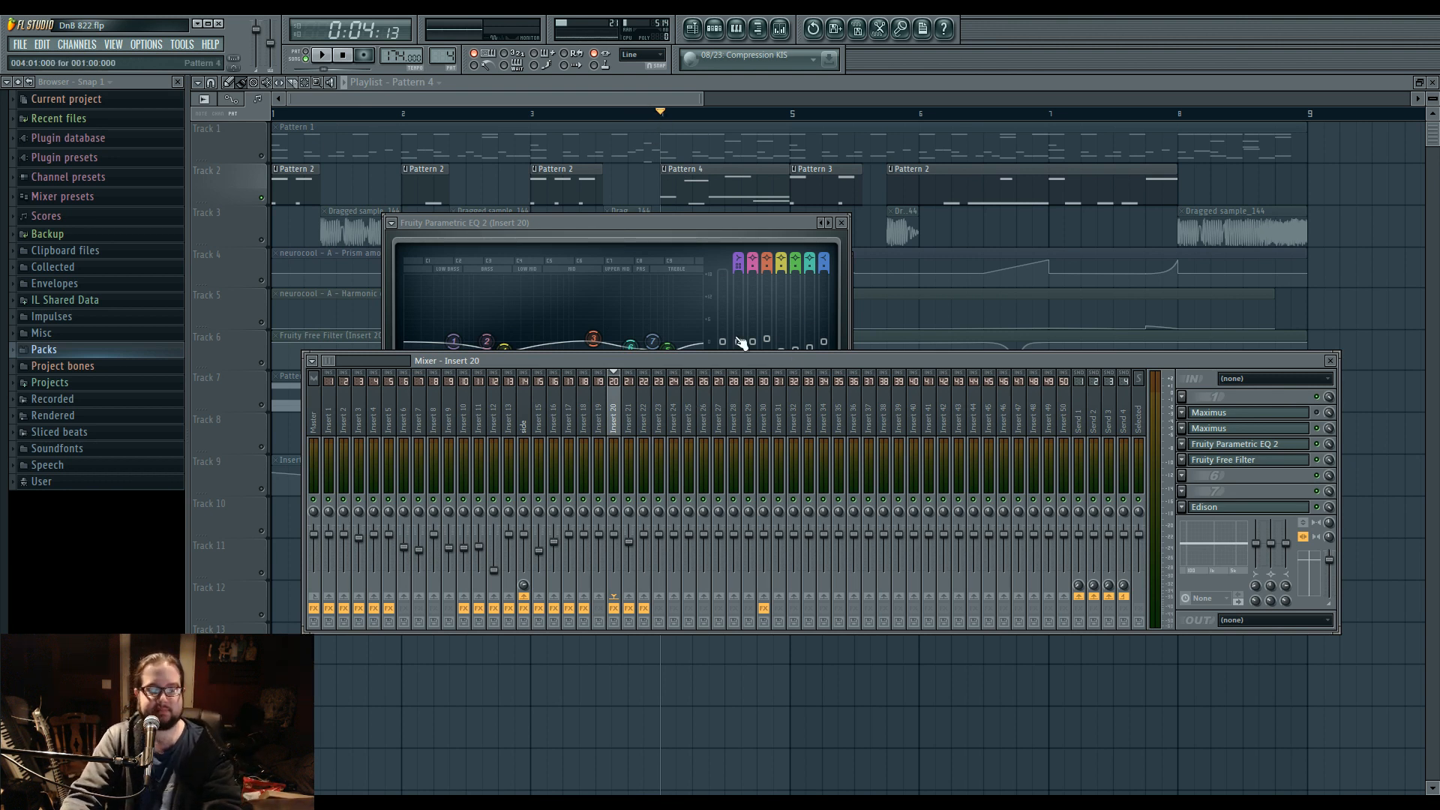
pyautogui.moveTo(717, 357); pyautogui.dragTo(714, 357)
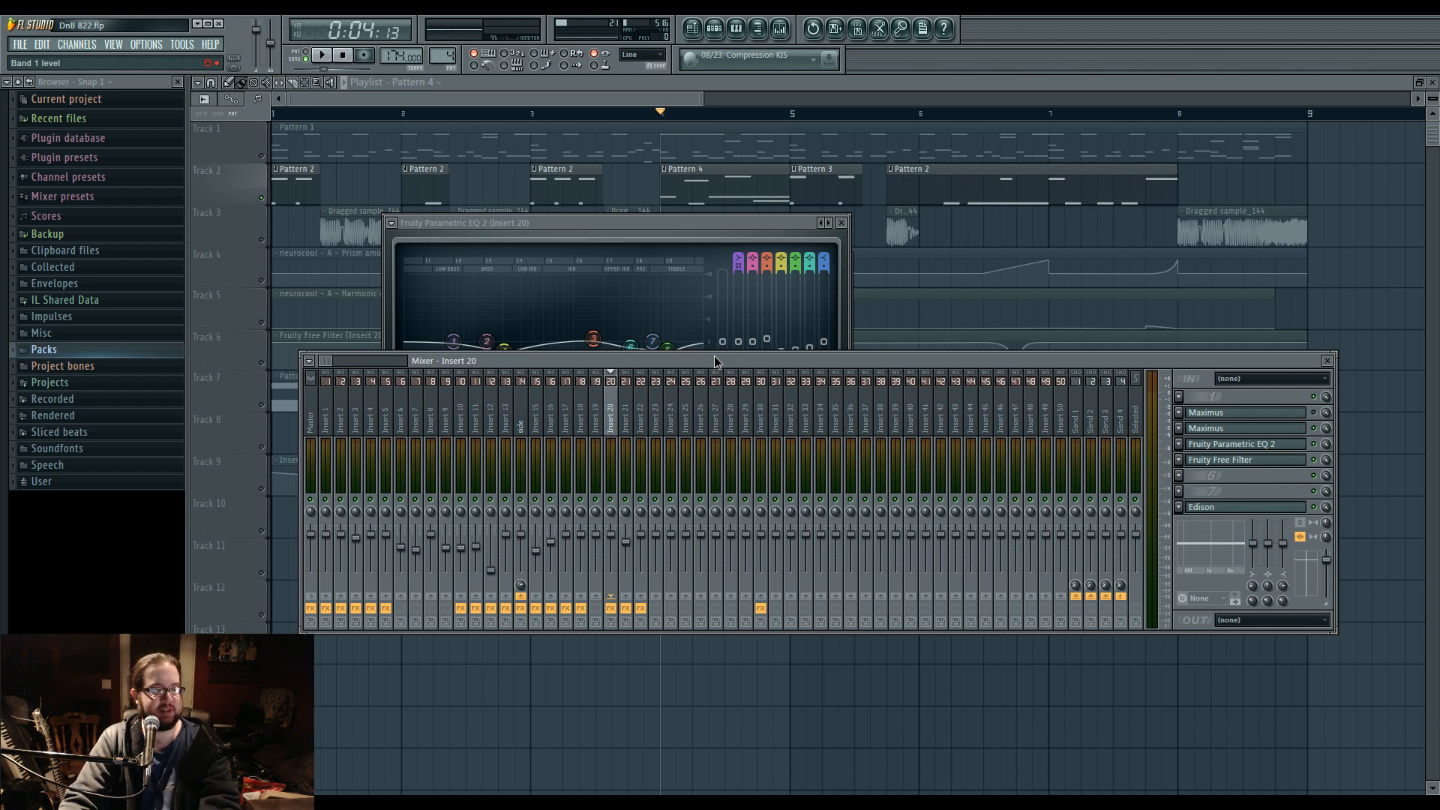
pyautogui.moveTo(714, 356); pyautogui.dragTo(715, 355)
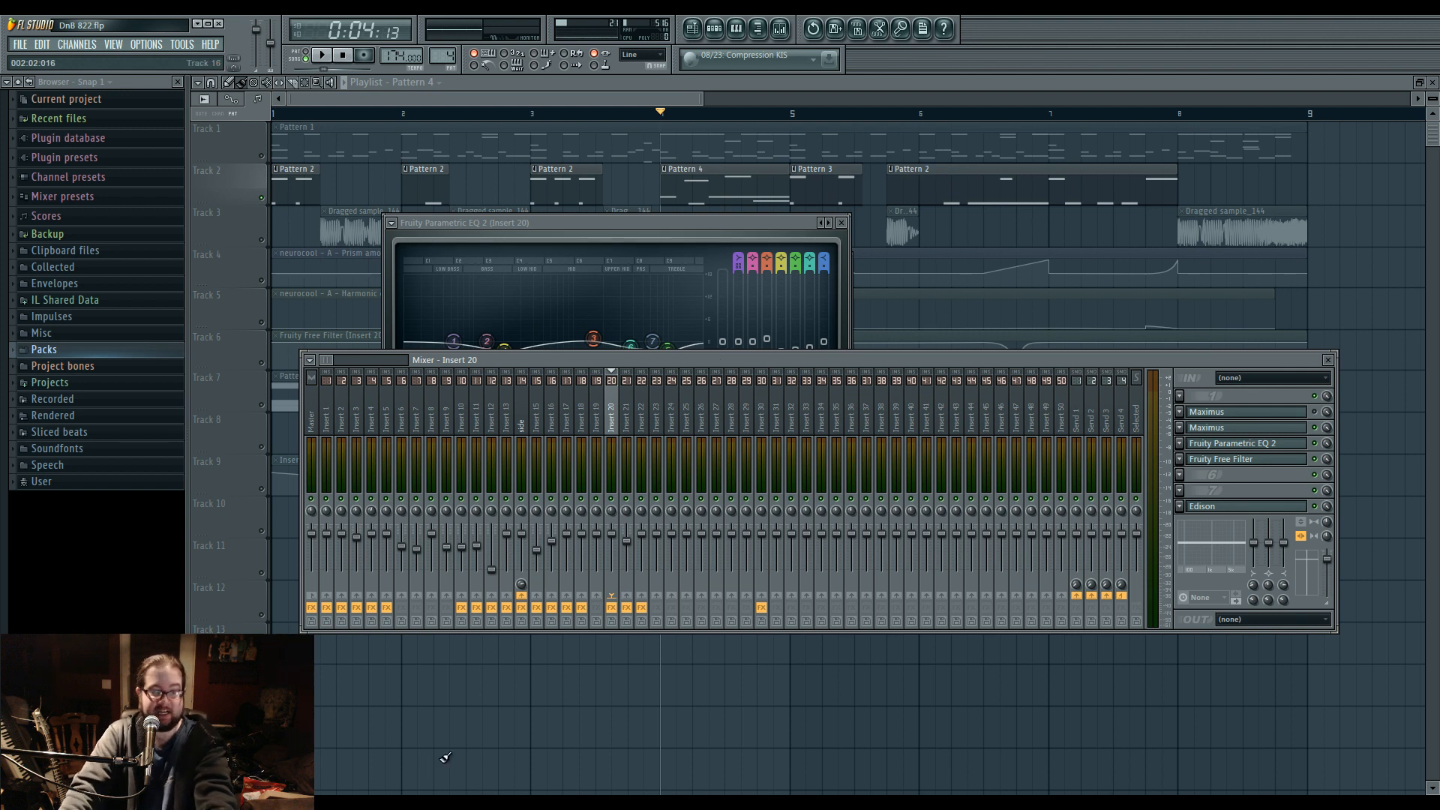
# Bring the Playlist in front of the mixer and EQ and show its bars out past bar 9.
pyautogui.click(514, 784)
pyautogui.click(518, 785)
pyautogui.rightClick(575, 764)
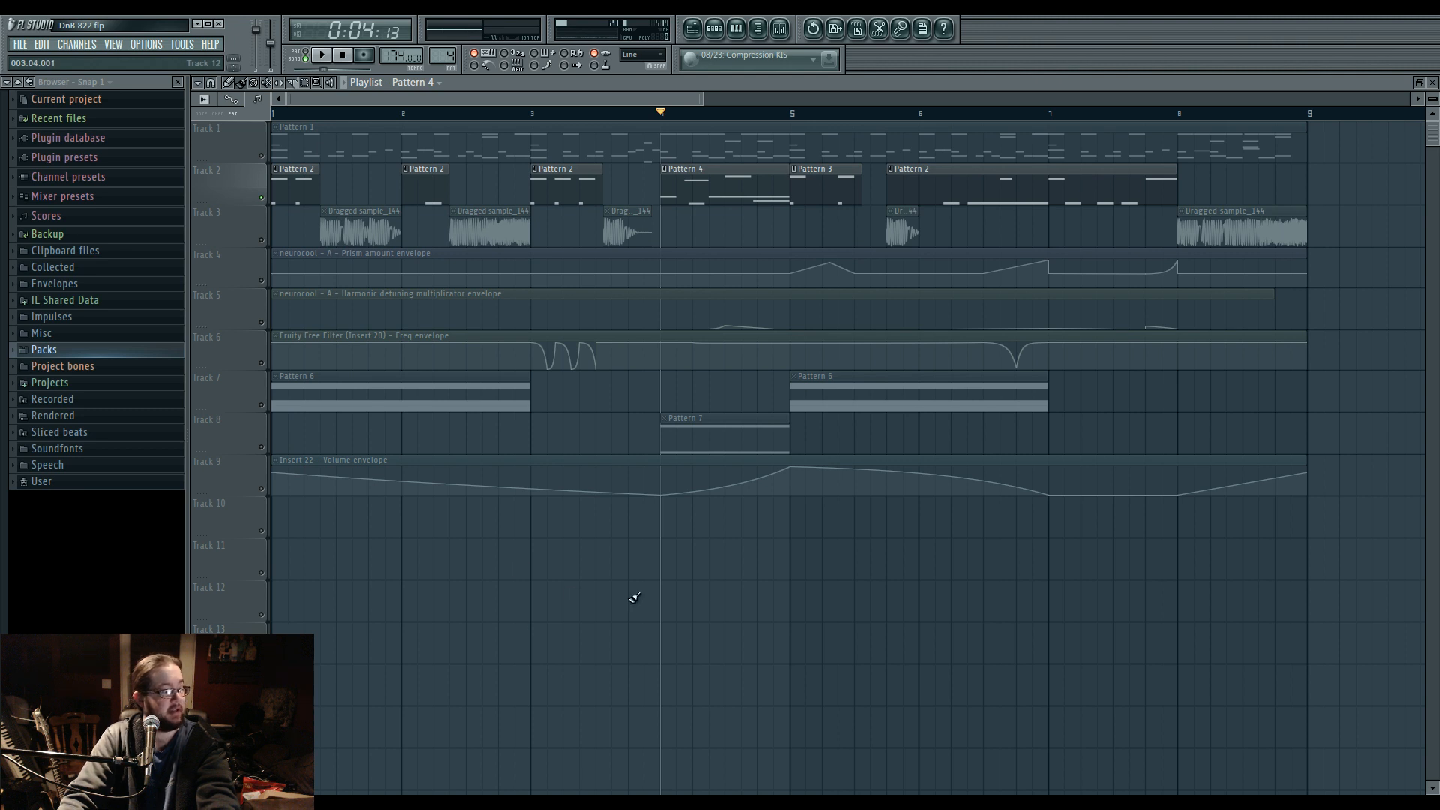
pyautogui.moveTo(703, 99); pyautogui.dragTo(834, 99)
pyautogui.moveTo(734, 98)
pyautogui.mouseDown()
pyautogui.moveTo(675, 98)
pyautogui.moveTo(724, 98)
pyautogui.mouseUp()
pyautogui.press('super')
pyautogui.click(281, 556)
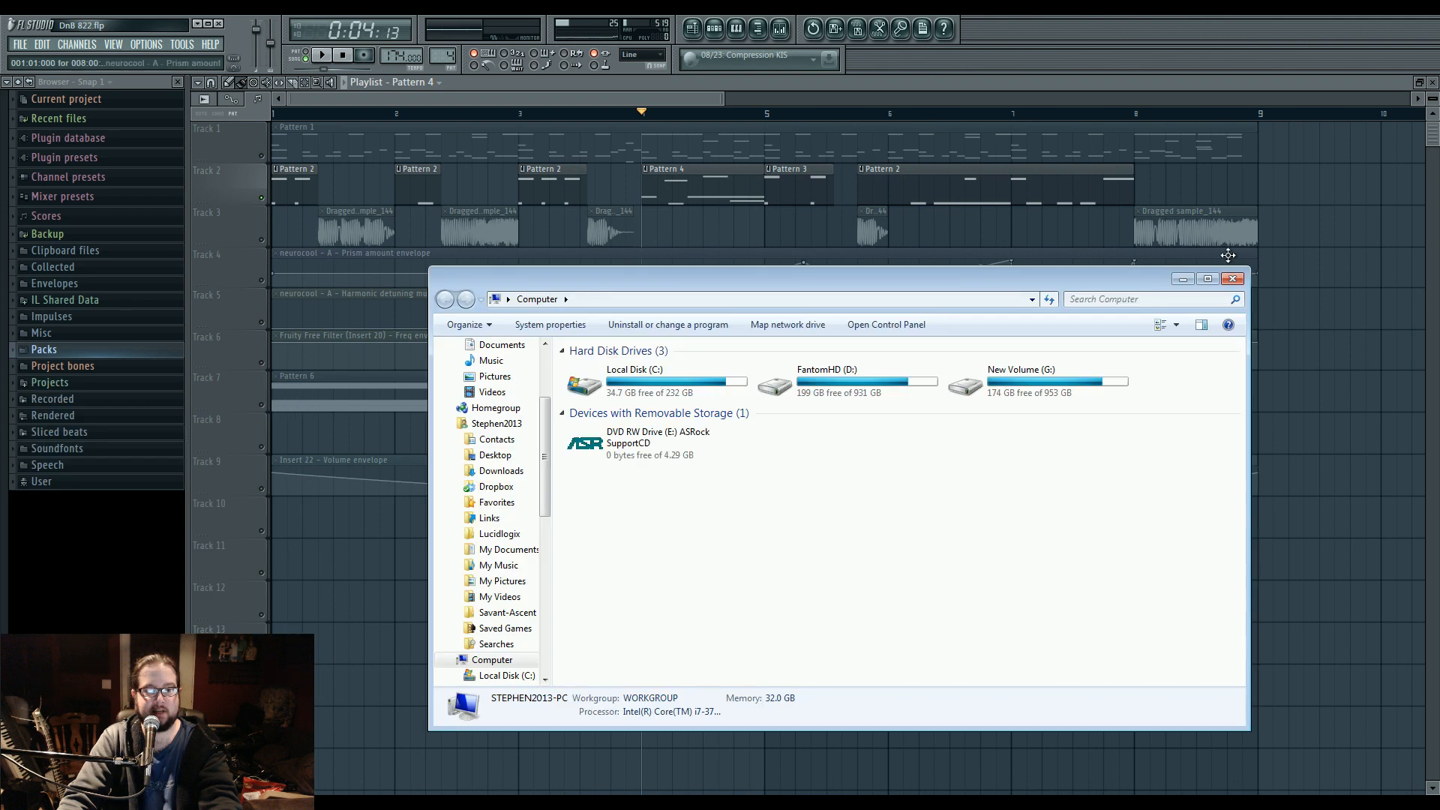
pyautogui.click(1232, 279)
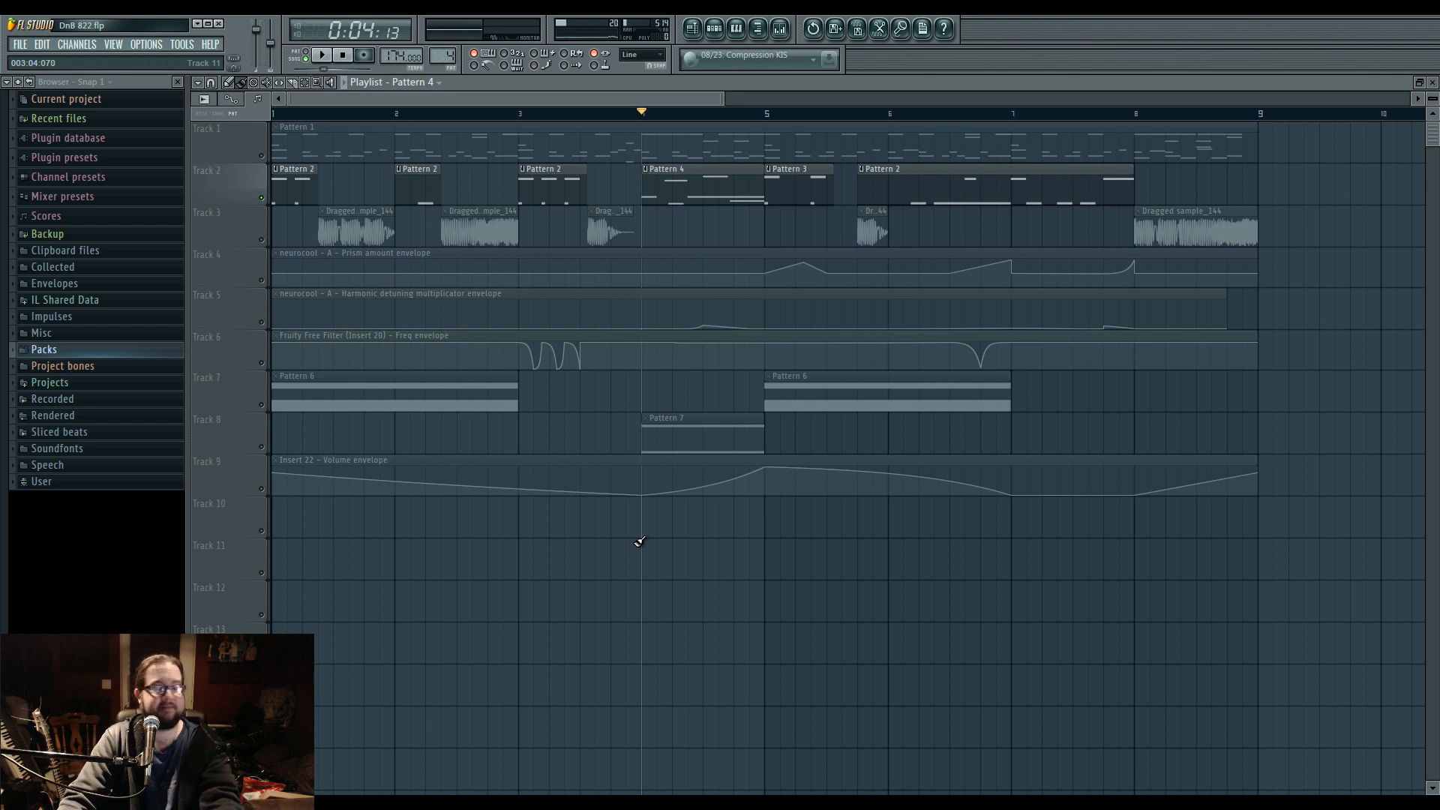
pyautogui.scroll(-3, 638, 542)
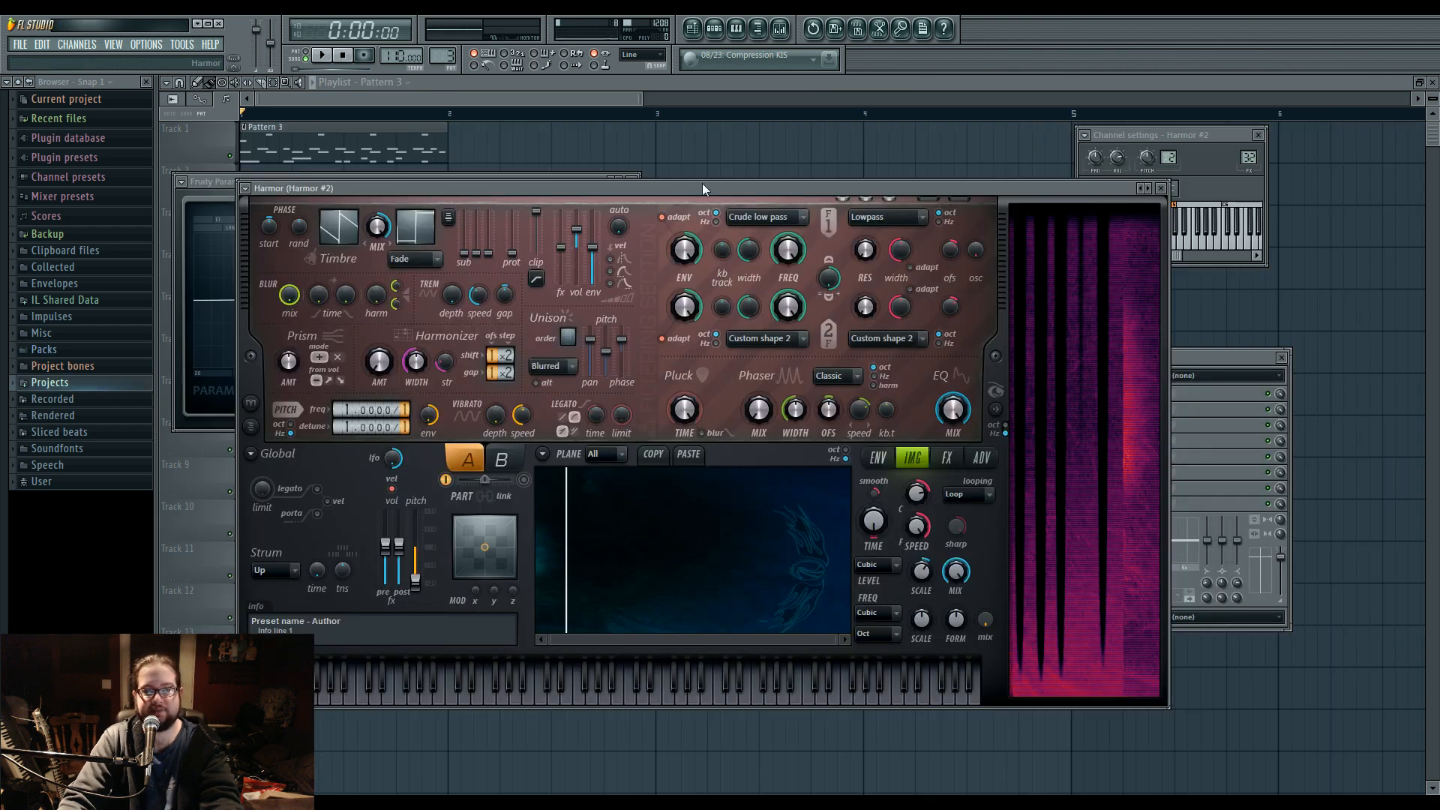
pyautogui.moveTo(703, 184); pyautogui.dragTo(707, 196)
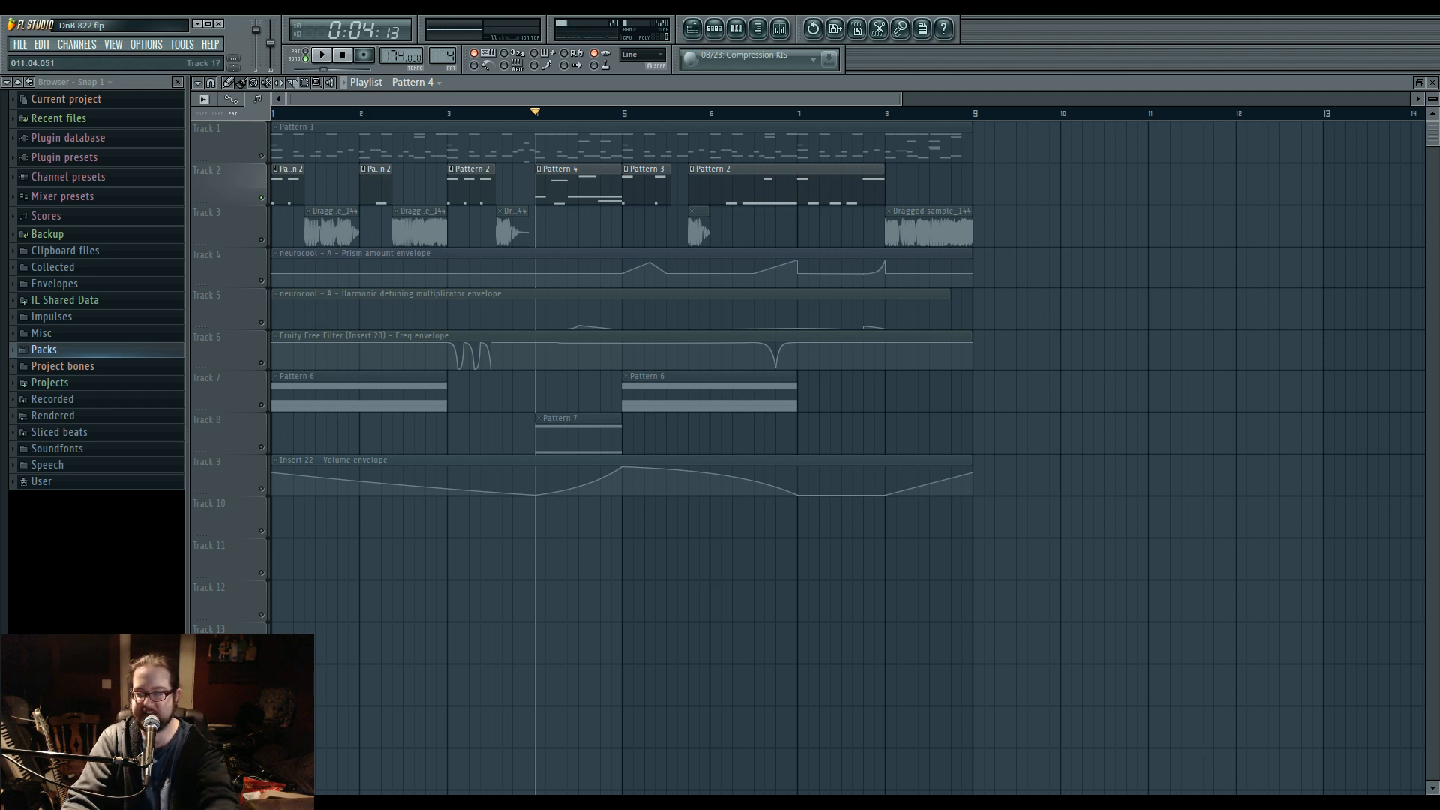
# Switch to Windows Explorer and open the Mine folder inside Music on the FantomHD (D:) drive.
pyautogui.press('super')
pyautogui.click(237, 550)
pyautogui.doubleClick(808, 391)
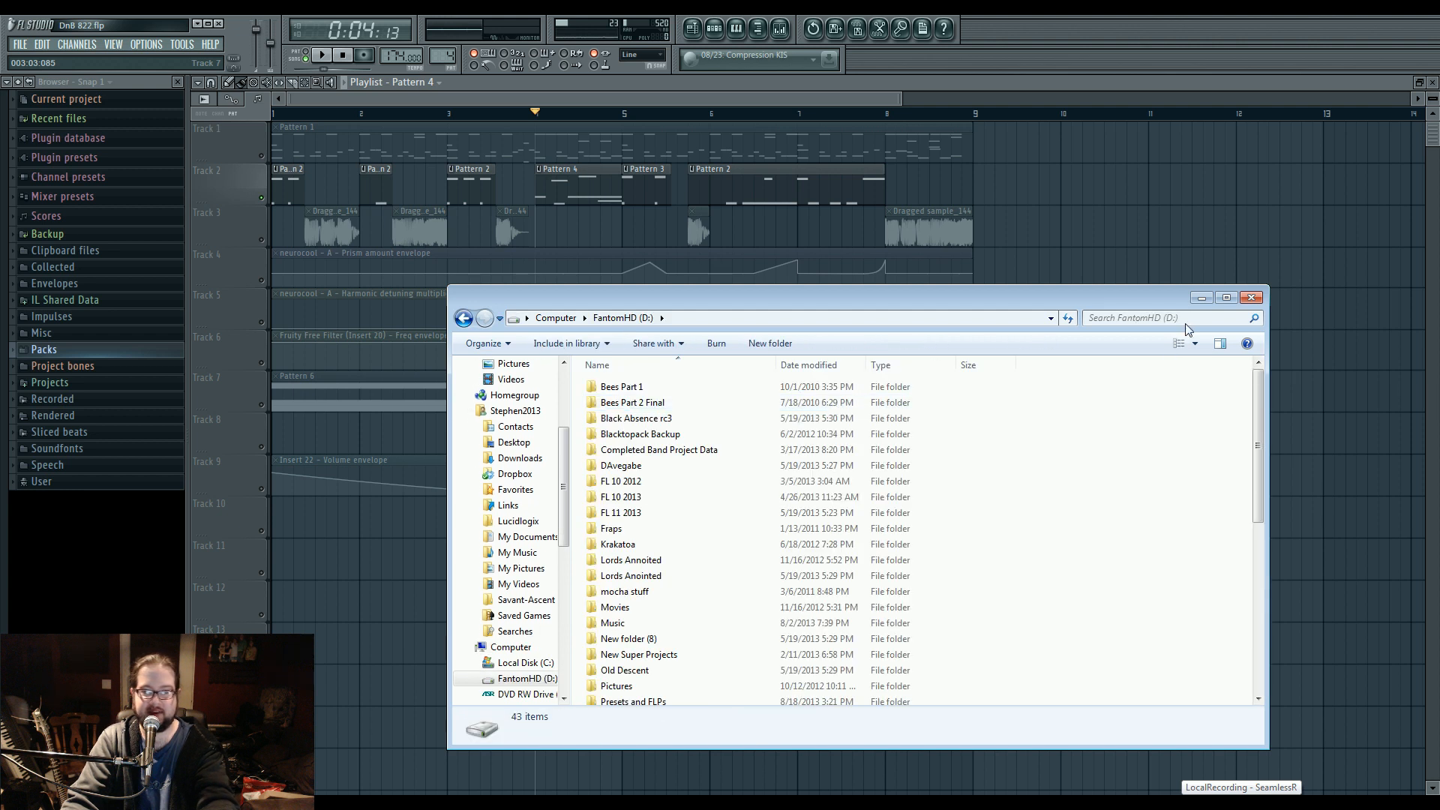
pyautogui.doubleClick(613, 622)
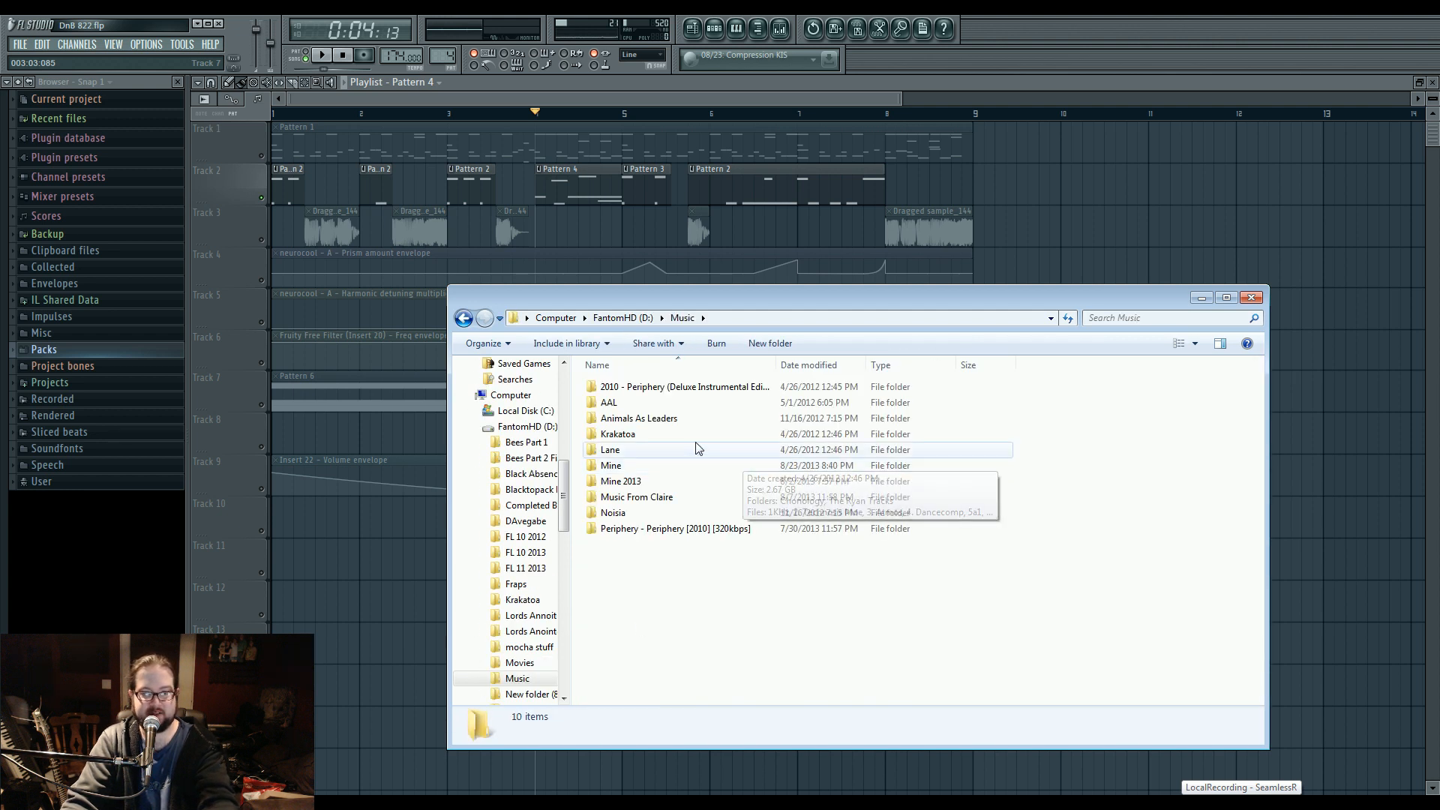
pyautogui.doubleClick(694, 466)
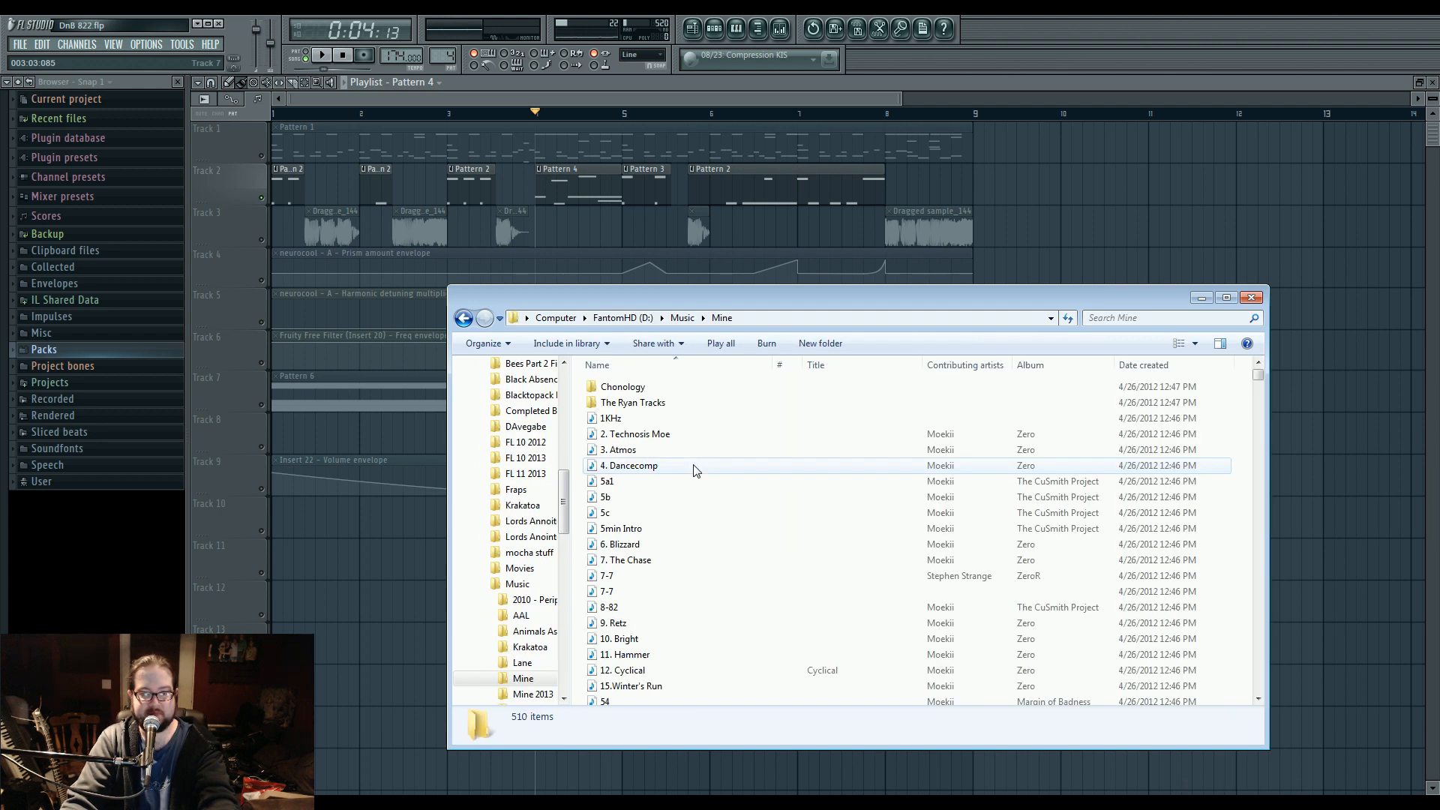
# Find the track In The Dark Final in the Mine folder and play it in the media player.
pyautogui.moveTo(1137, 297); pyautogui.dragTo(1134, 264)
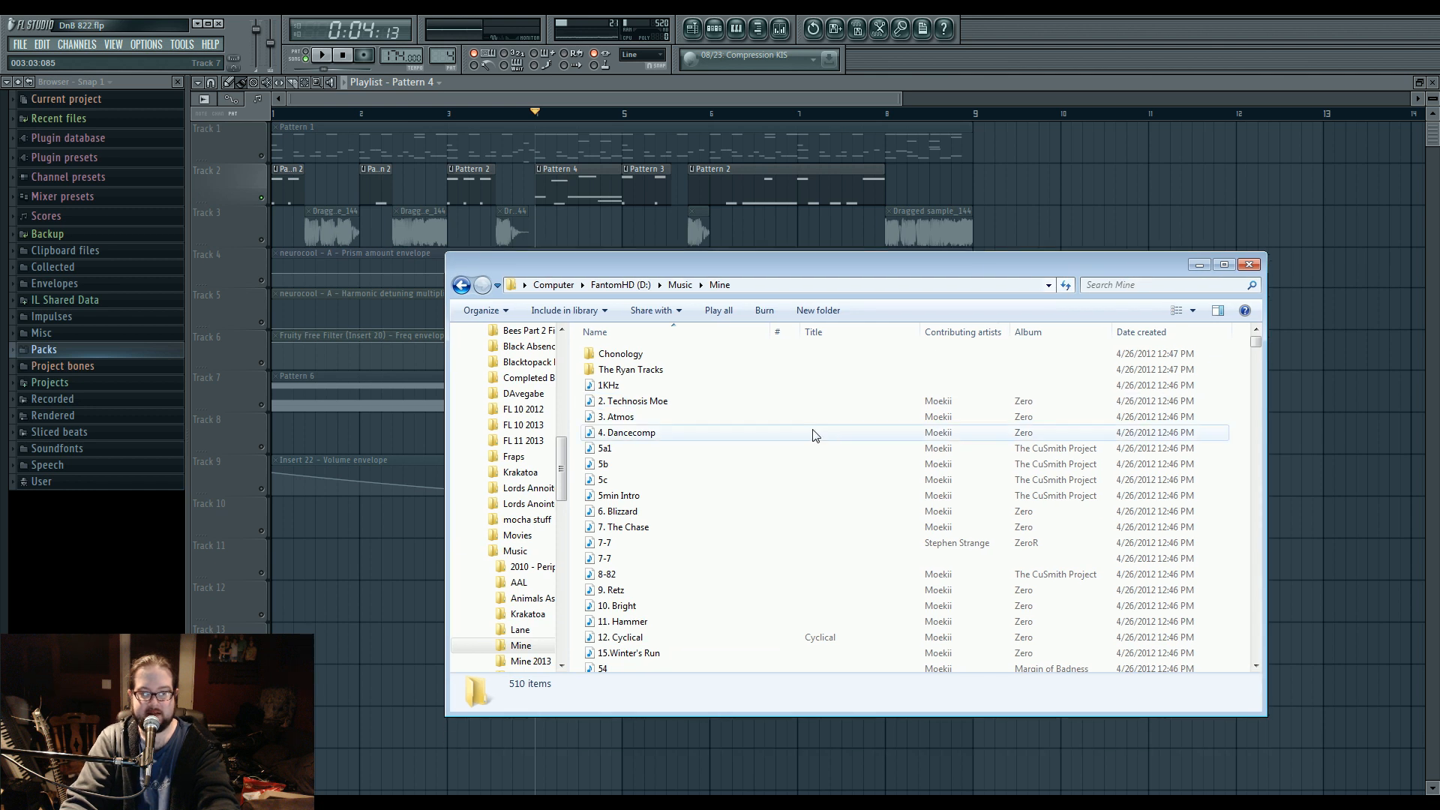
pyautogui.scroll(-2, 810, 433)
pyautogui.scroll(-12, 814, 447)
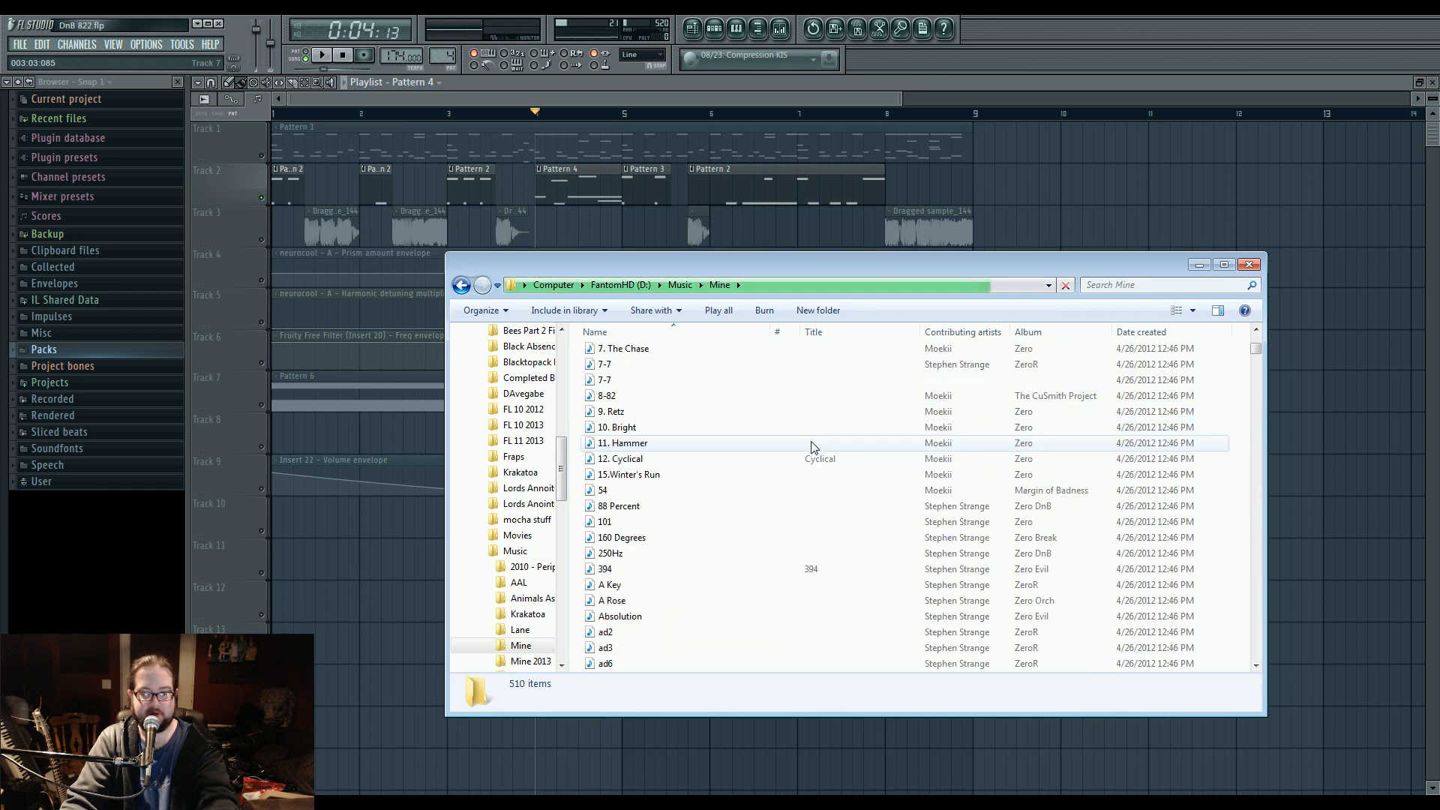
pyautogui.scroll(-20, 814, 447)
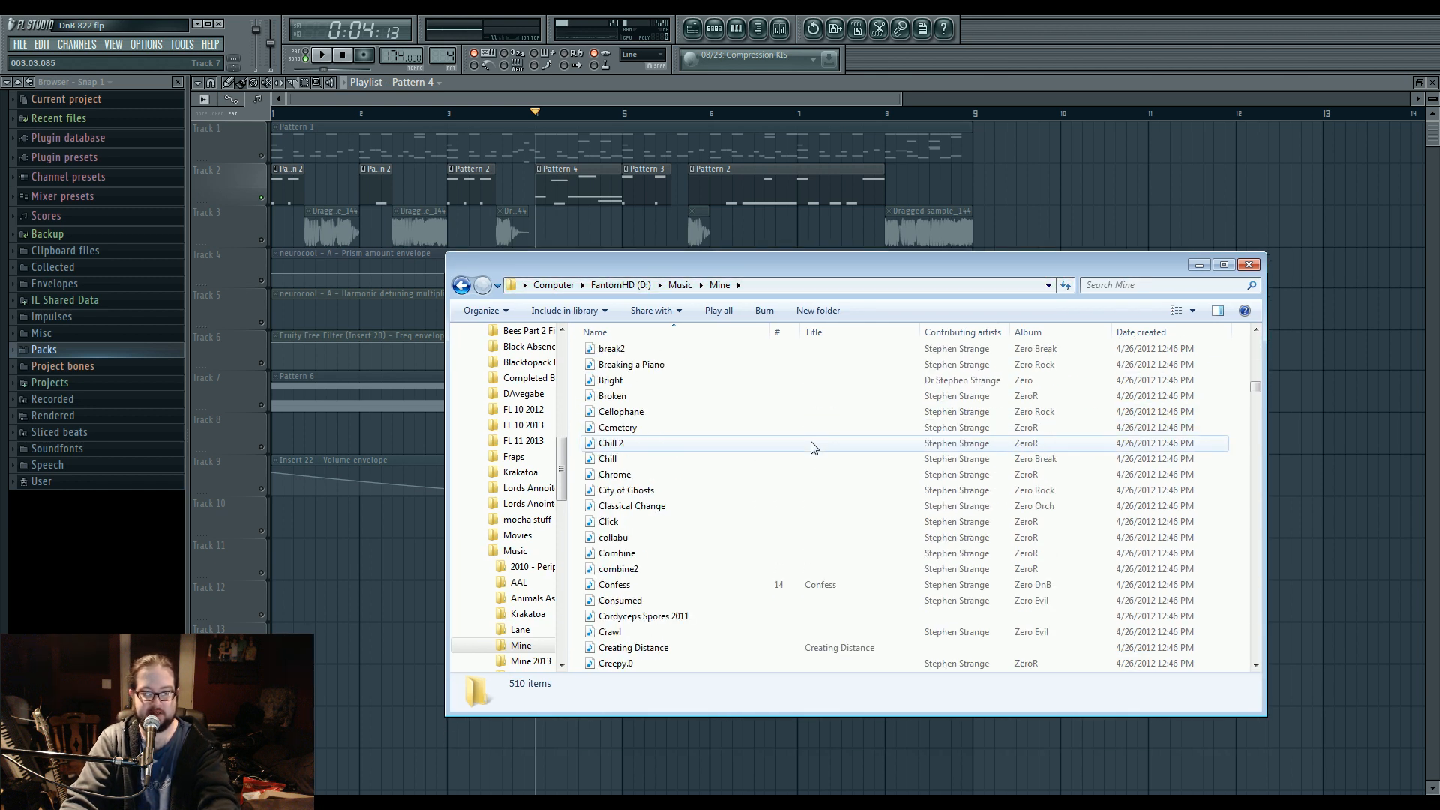
pyautogui.scroll(-7, 791, 552)
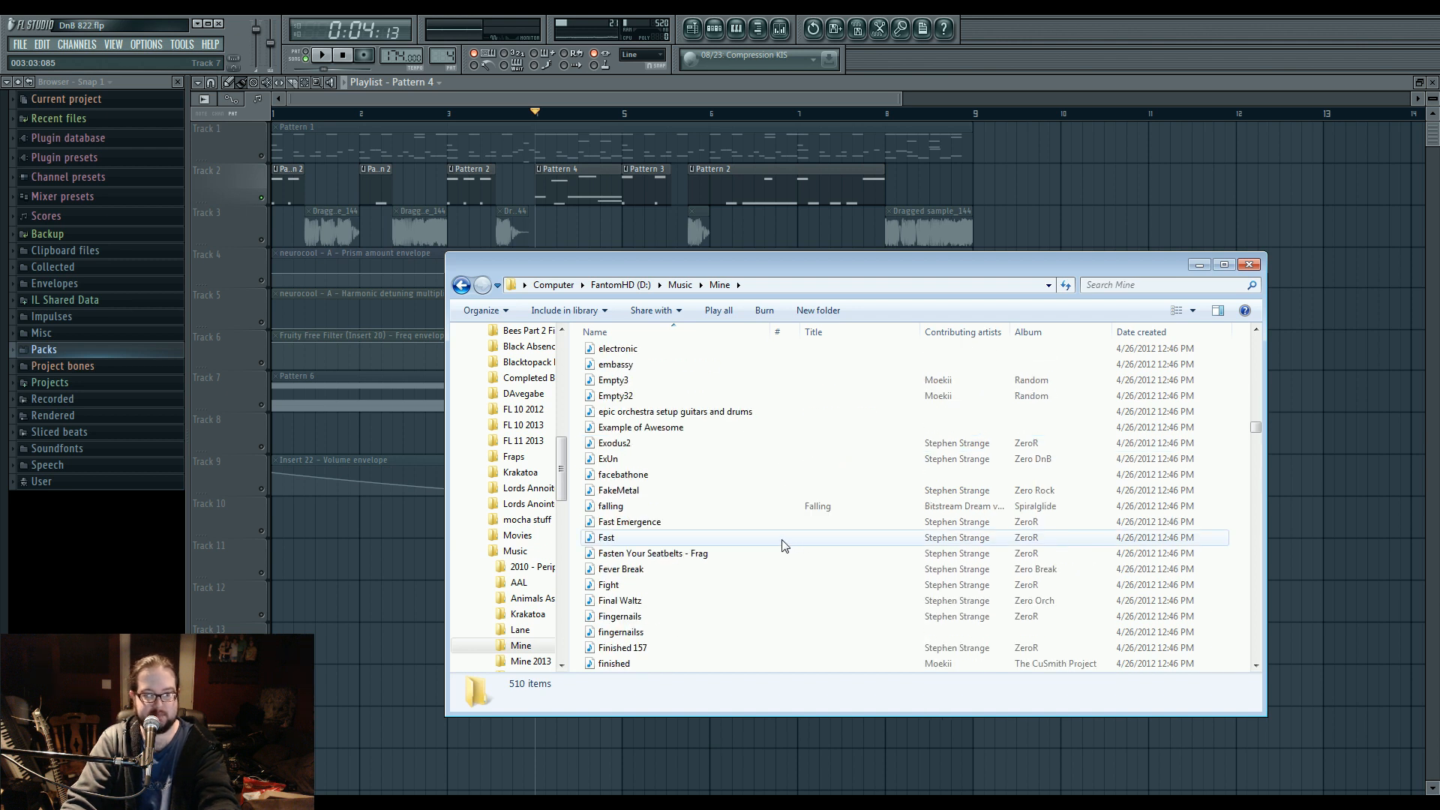
pyautogui.scroll(-4, 755, 577)
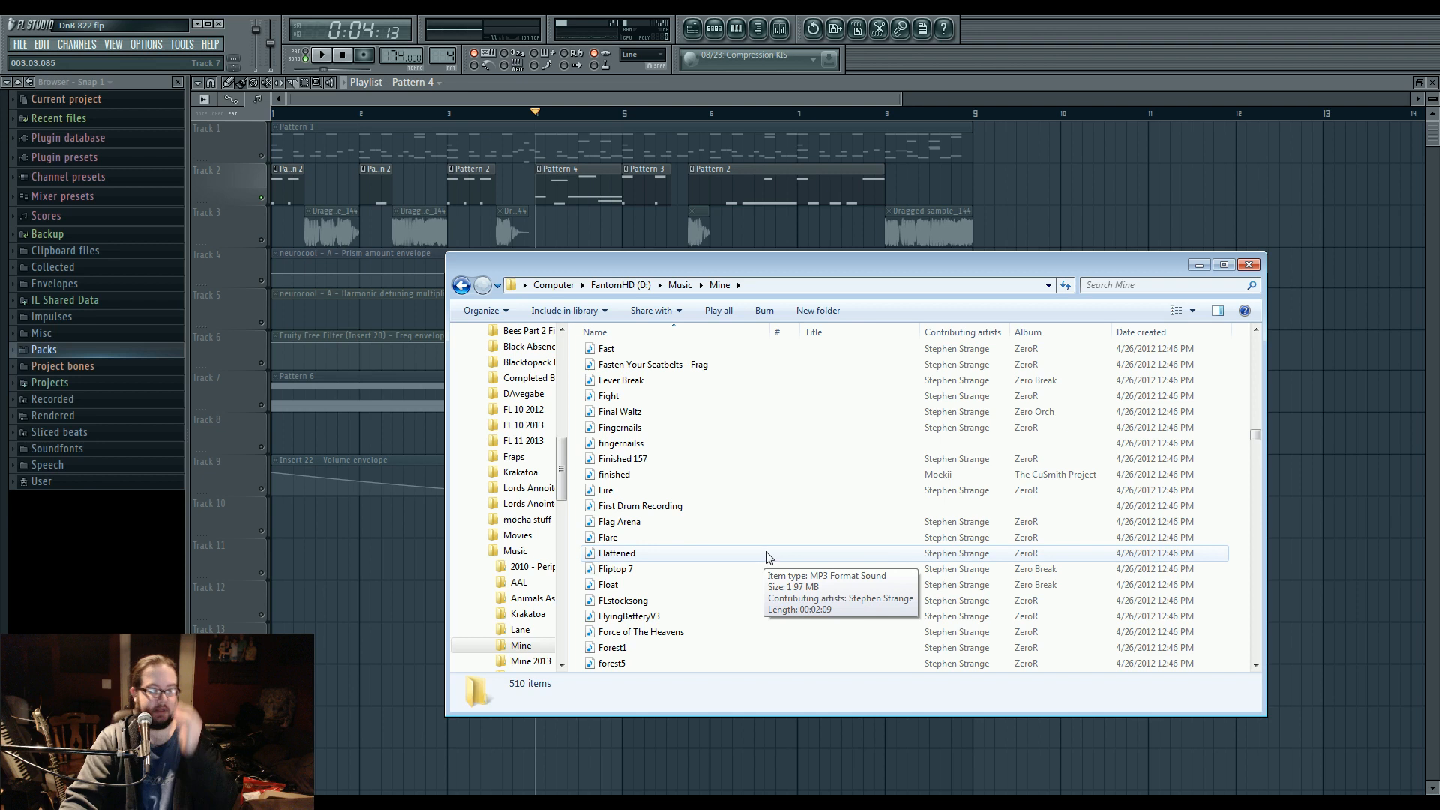
pyautogui.scroll(-15, 743, 510)
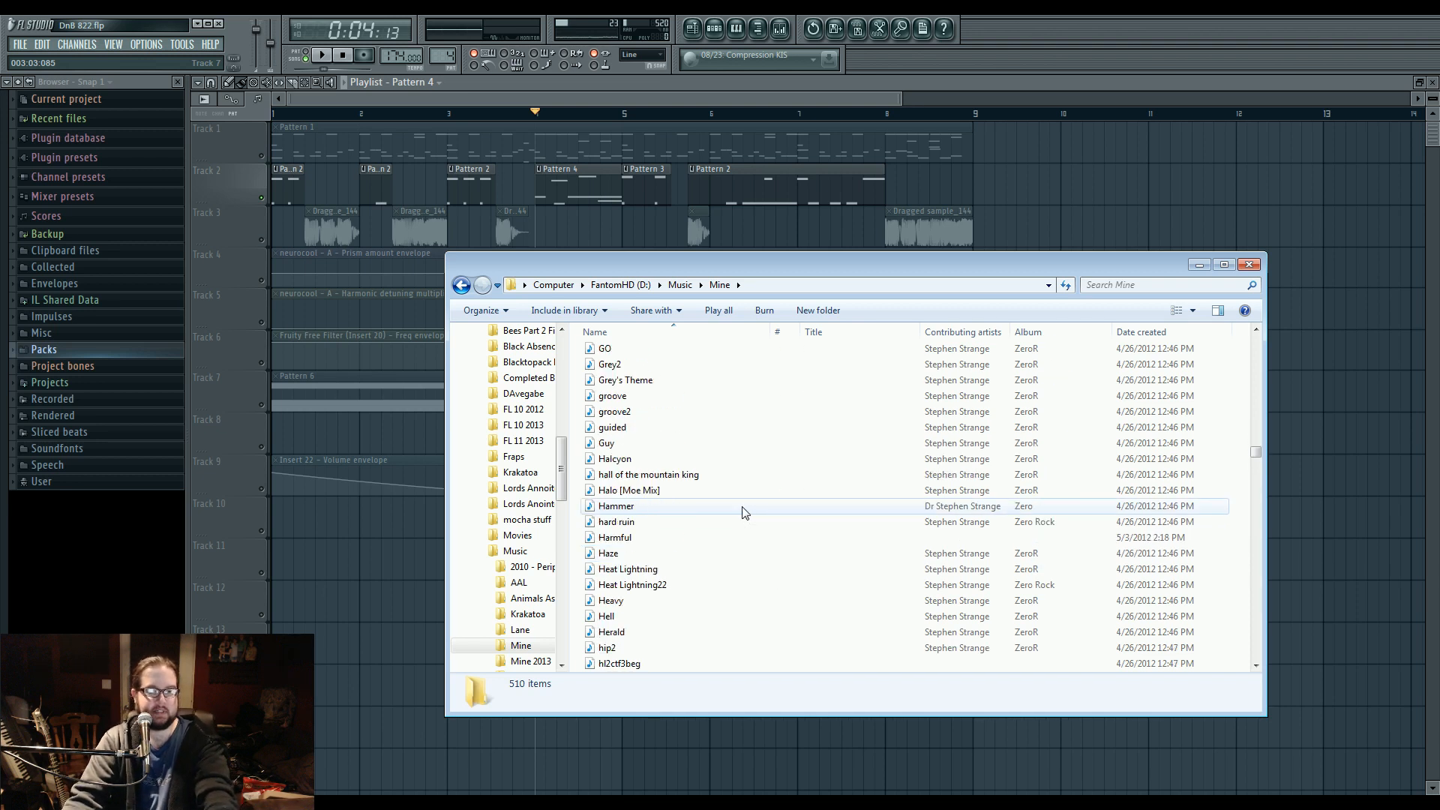
pyautogui.scroll(-4, 743, 513)
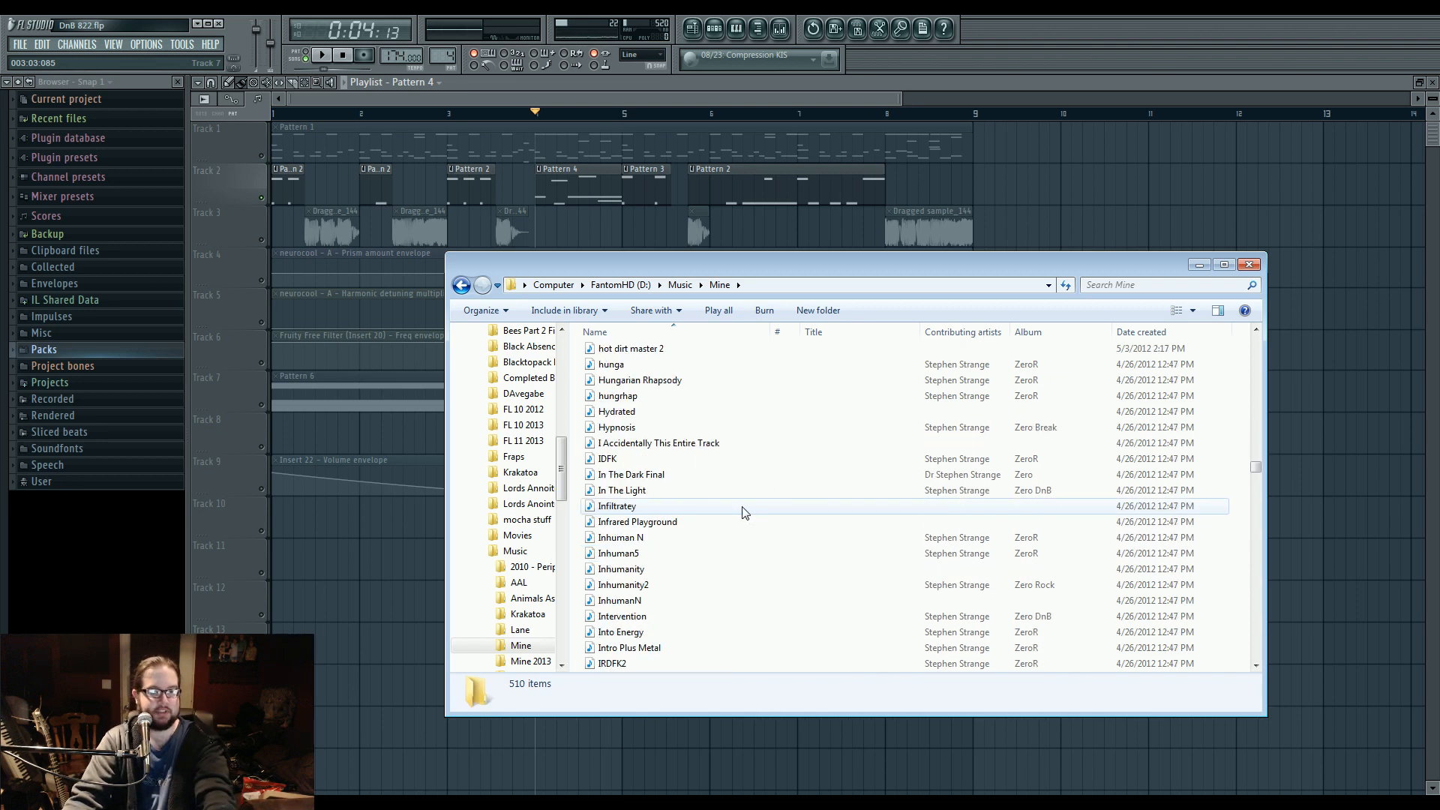
pyautogui.click(660, 492)
pyautogui.click(665, 476)
pyautogui.doubleClick(665, 476)
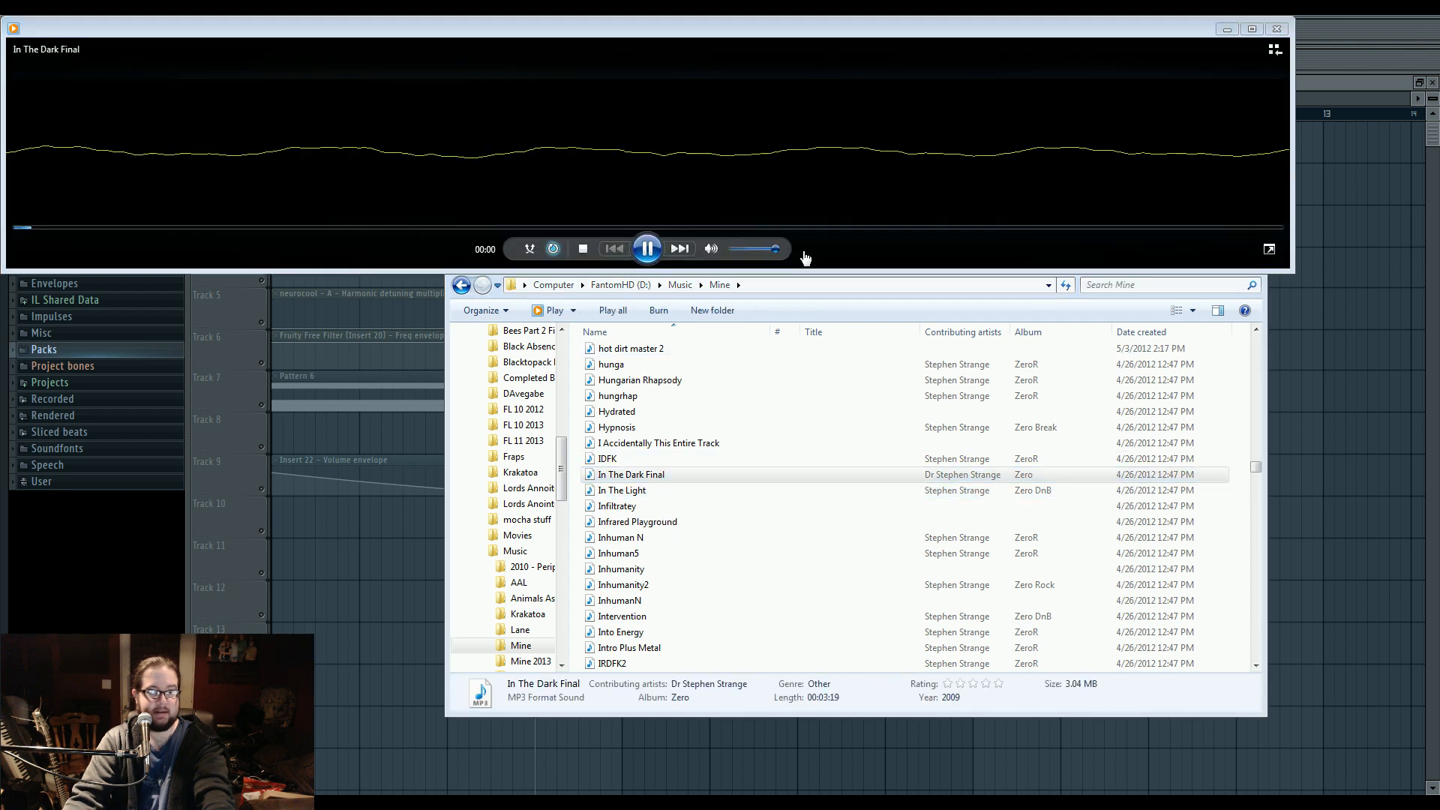
# Audition two later passages of In The Dark Final, the first from about 1:30, and close the player.
pyautogui.moveTo(732, 40); pyautogui.dragTo(794, 255)
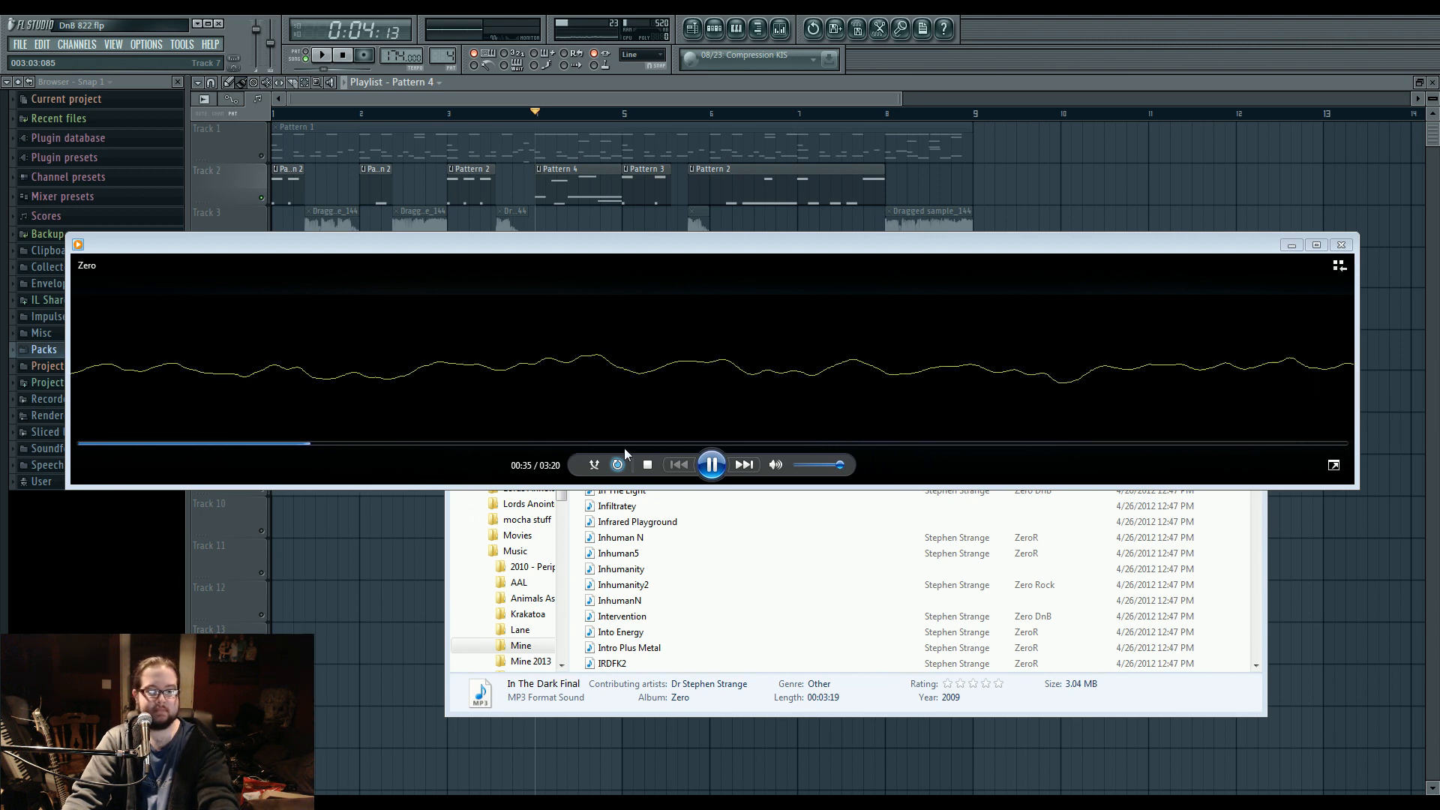
pyautogui.click(646, 444)
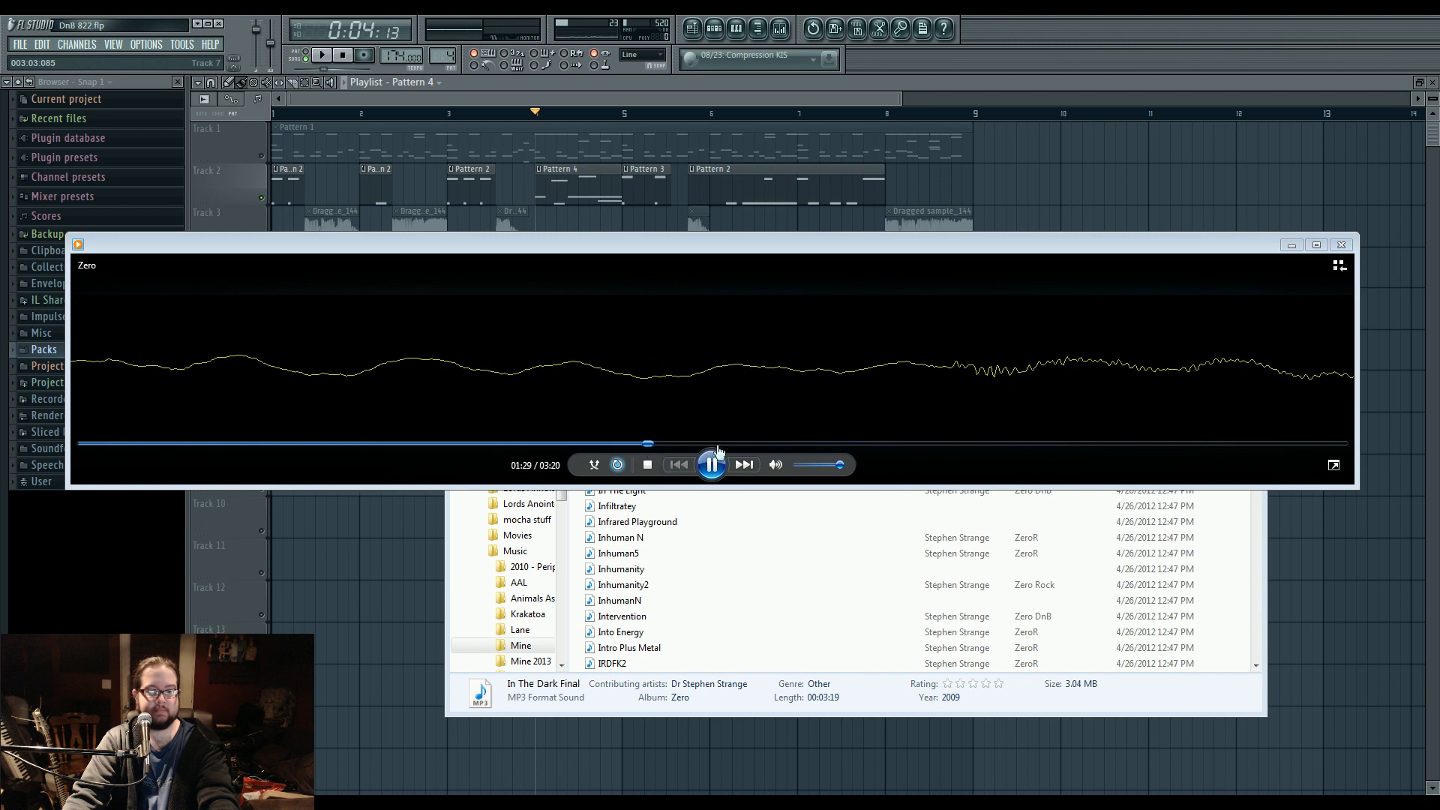
pyautogui.click(900, 443)
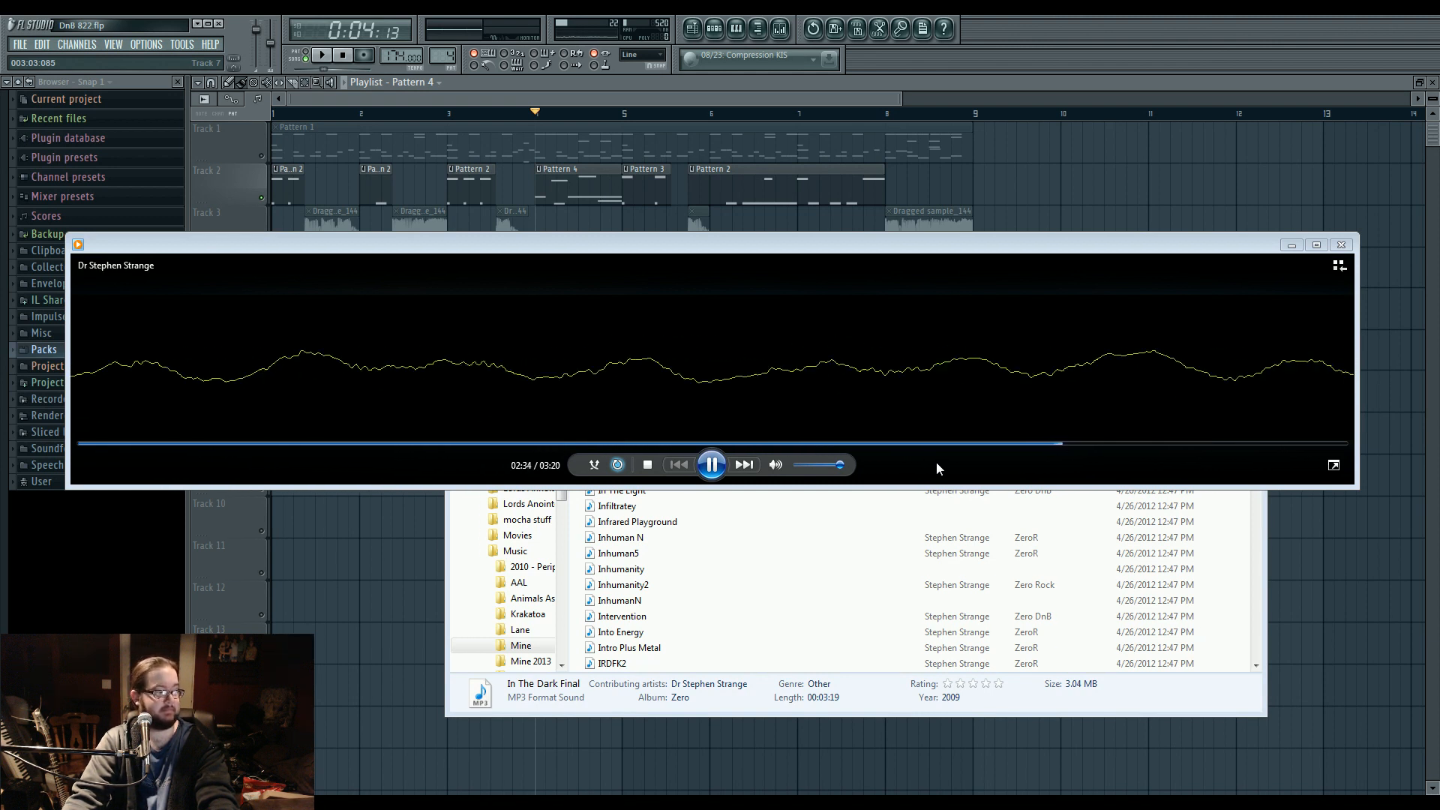
pyautogui.click(713, 465)
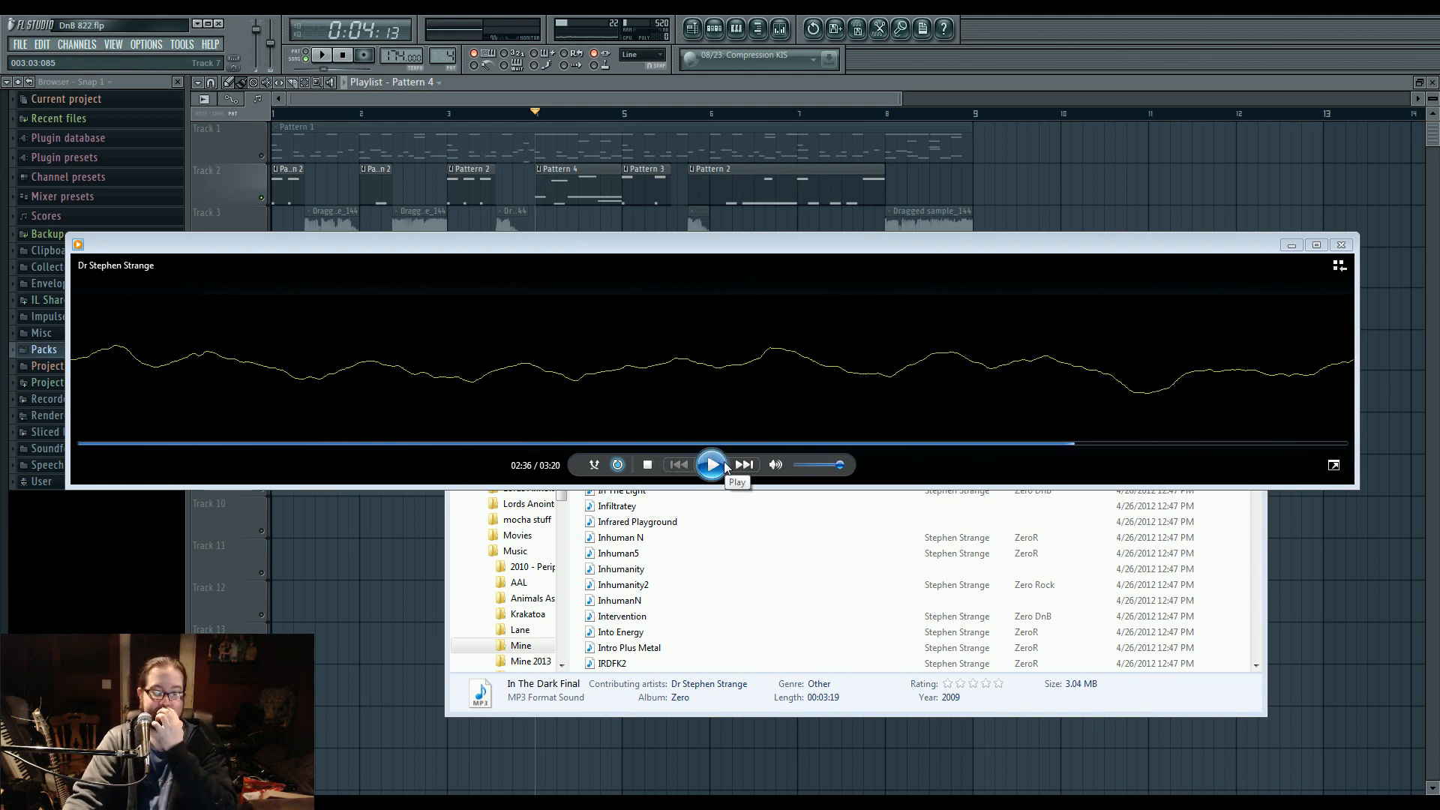
pyautogui.click(679, 522)
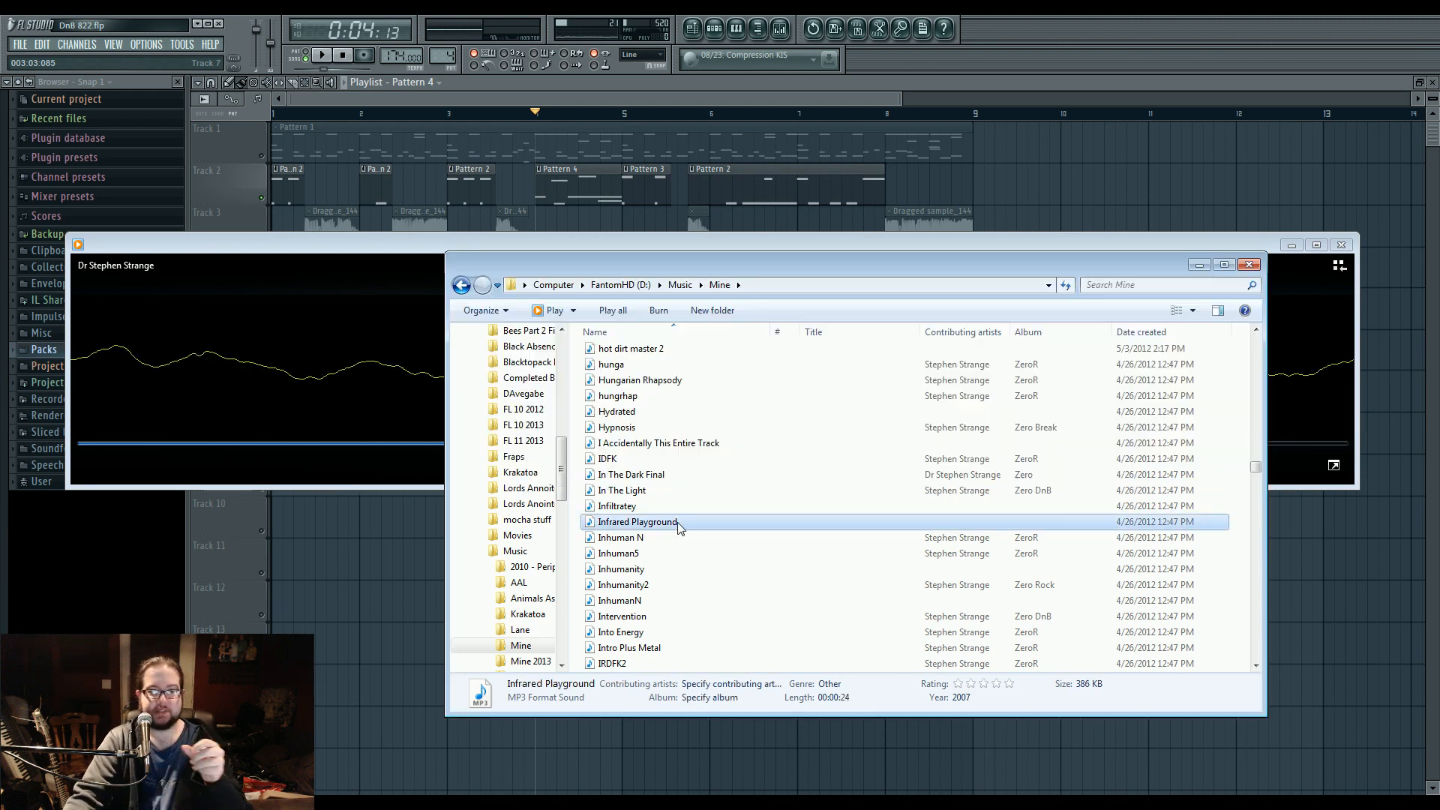
pyautogui.click(1342, 245)
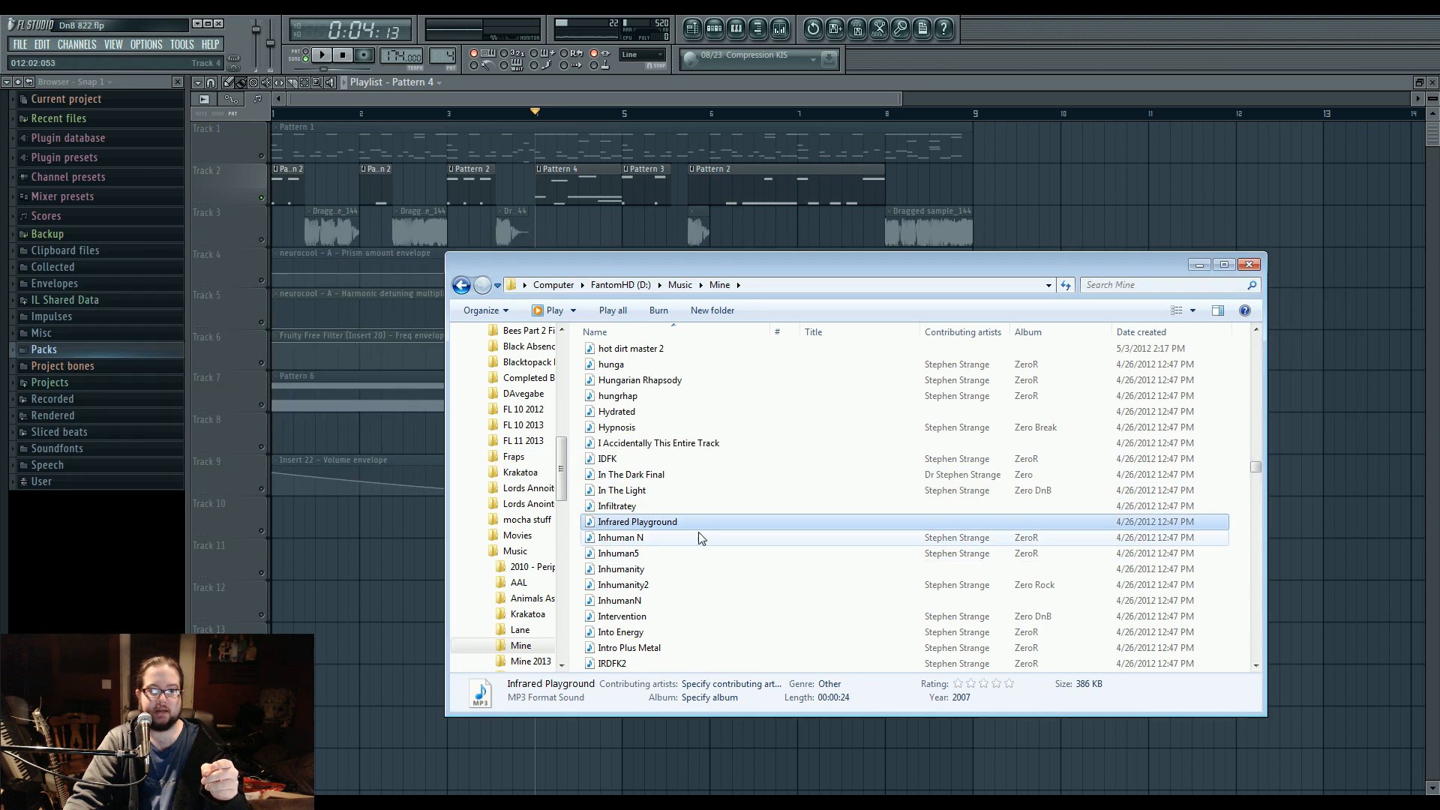
# Find the track Toxic2 in the Mine folder and play it in the media player.
pyautogui.click(709, 473)
pyautogui.scroll(-12, 727, 553)
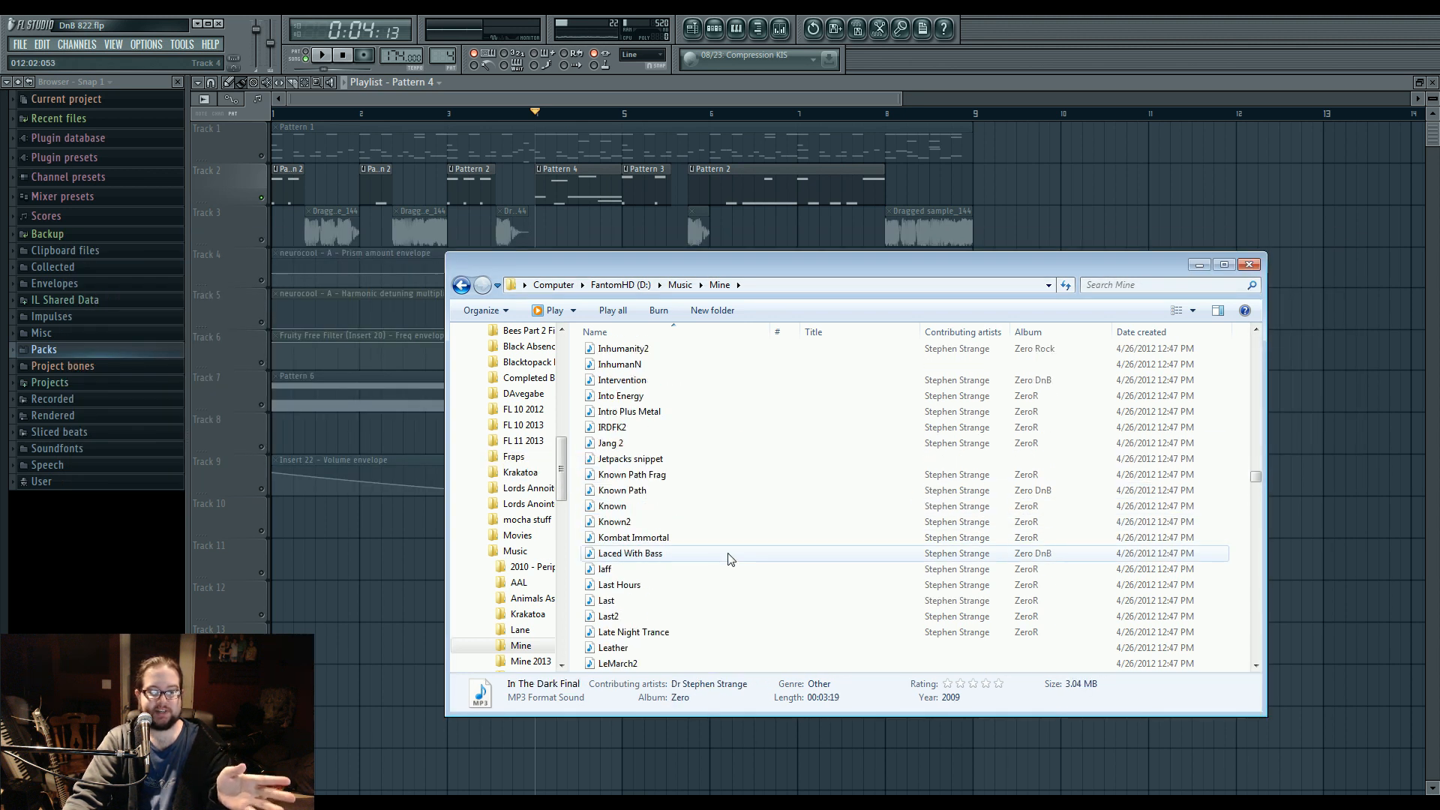
pyautogui.scroll(-20, 730, 558)
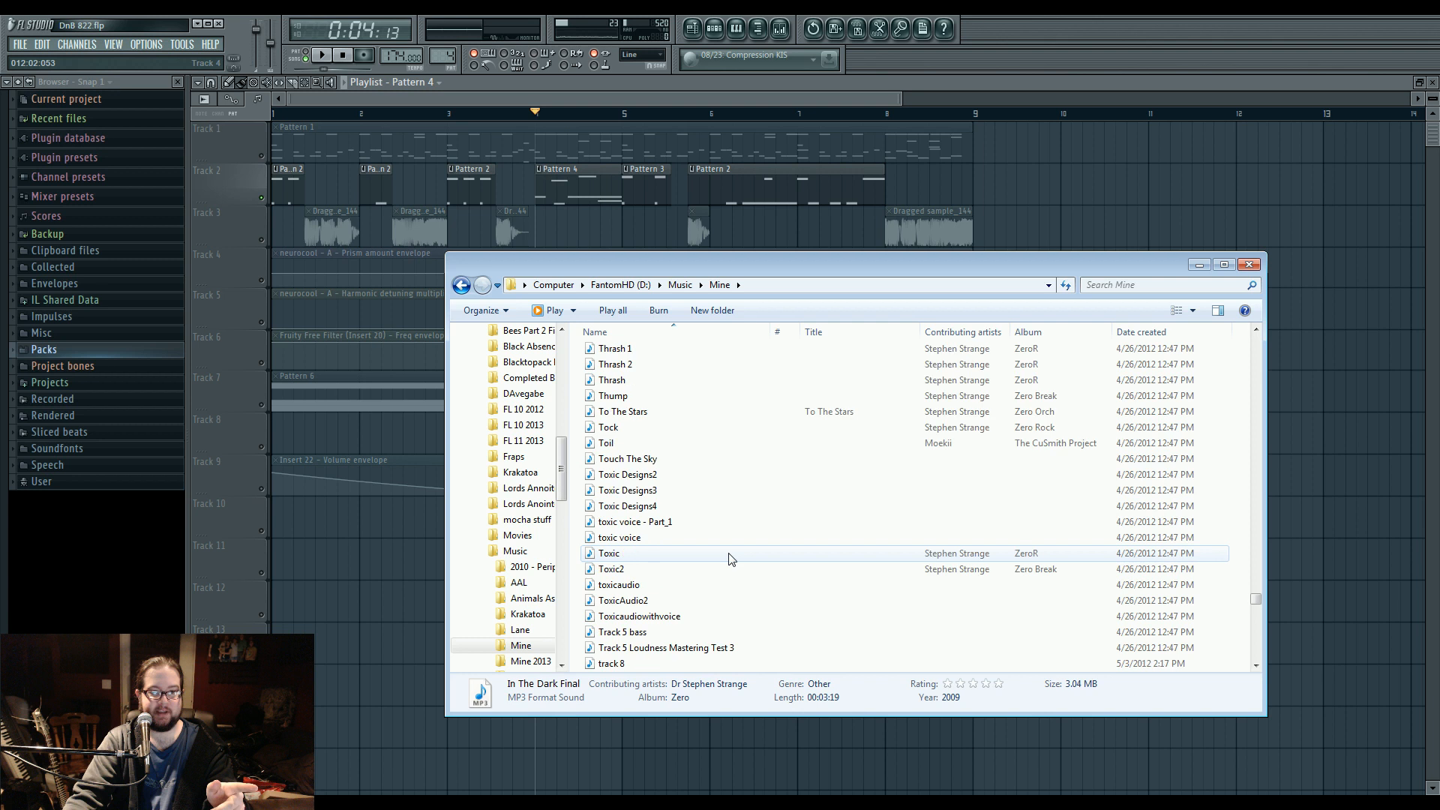
pyautogui.scroll(6, 732, 559)
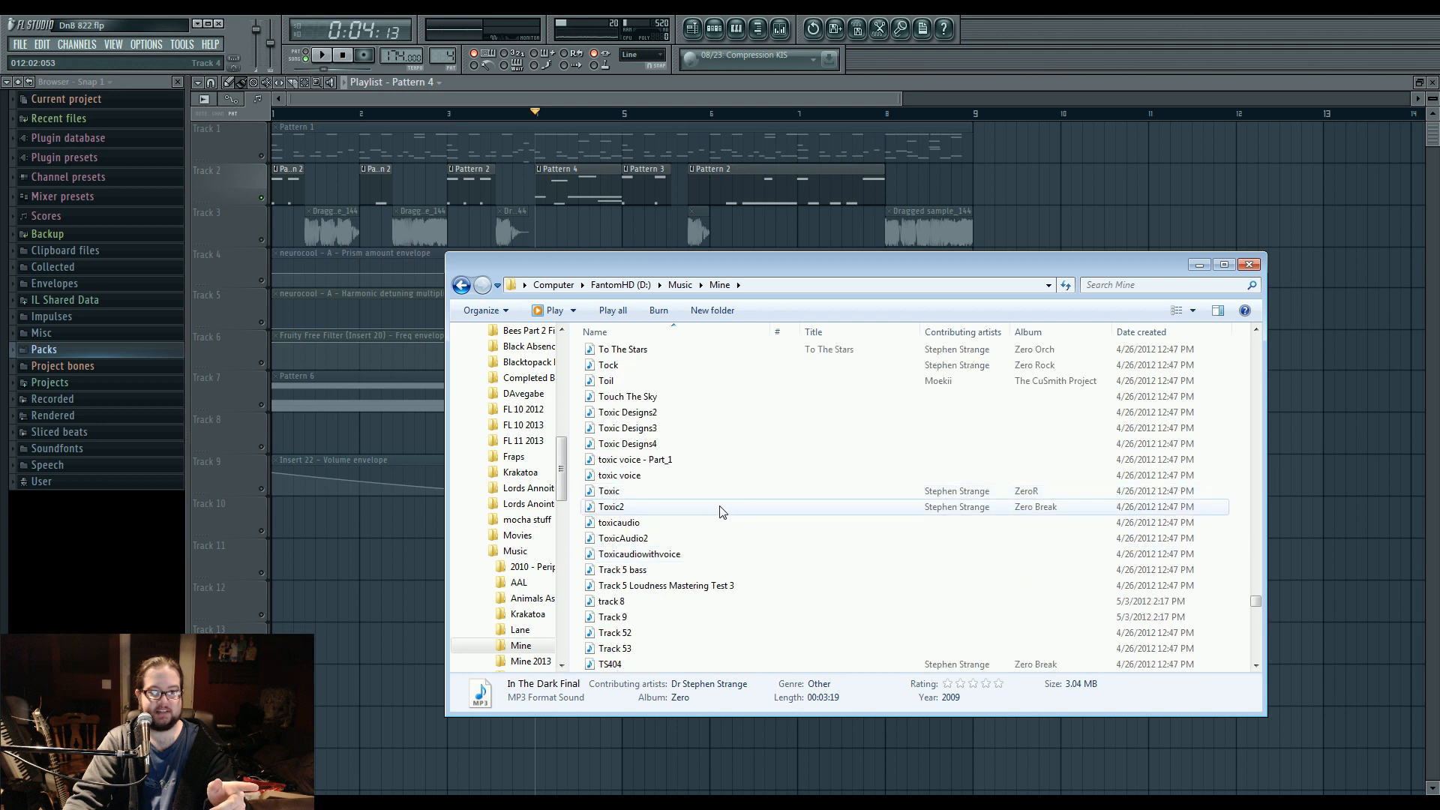
pyautogui.doubleClick(664, 513)
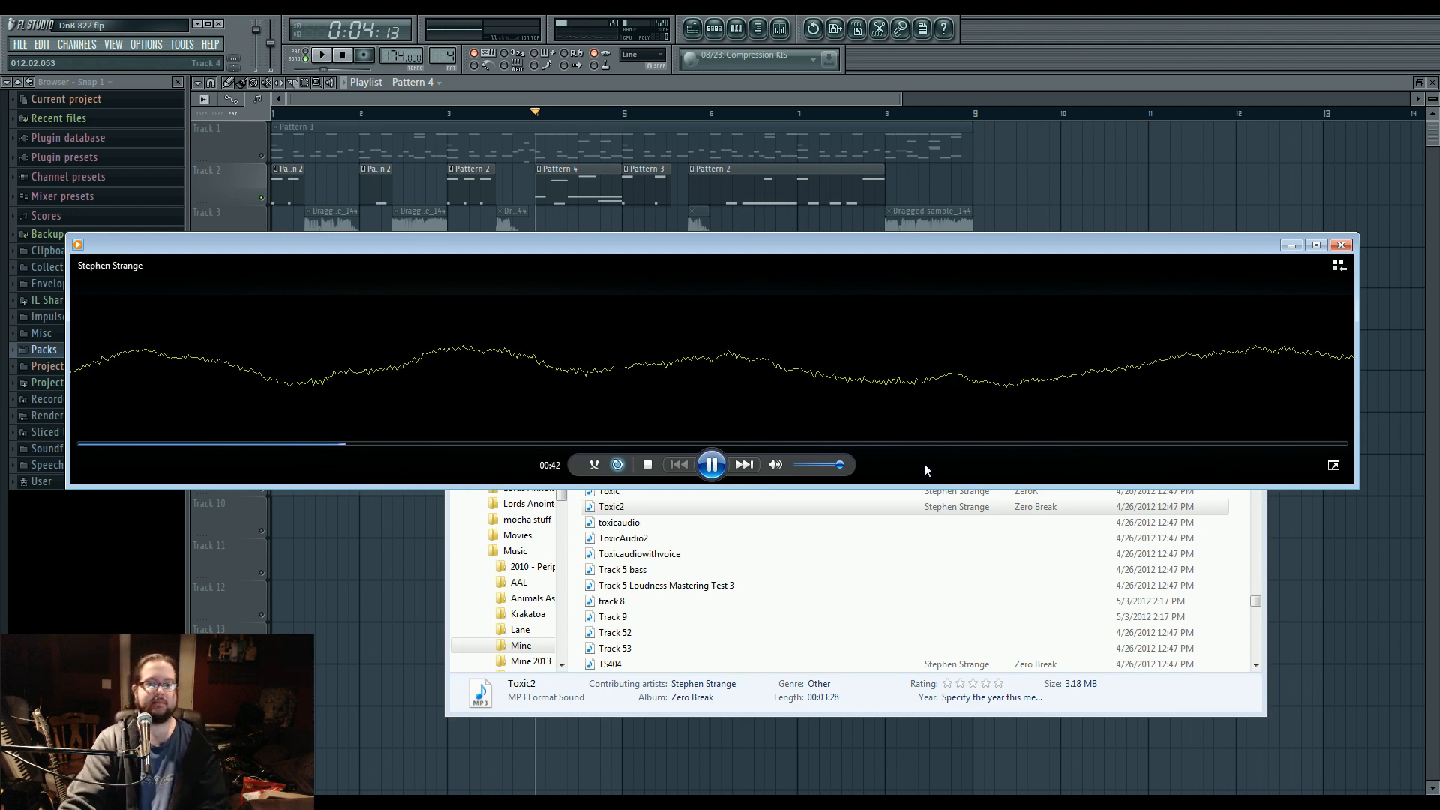
# Audition later passages of Toxic2, the first from about 1:20, and close the media player.
pyautogui.click(561, 443)
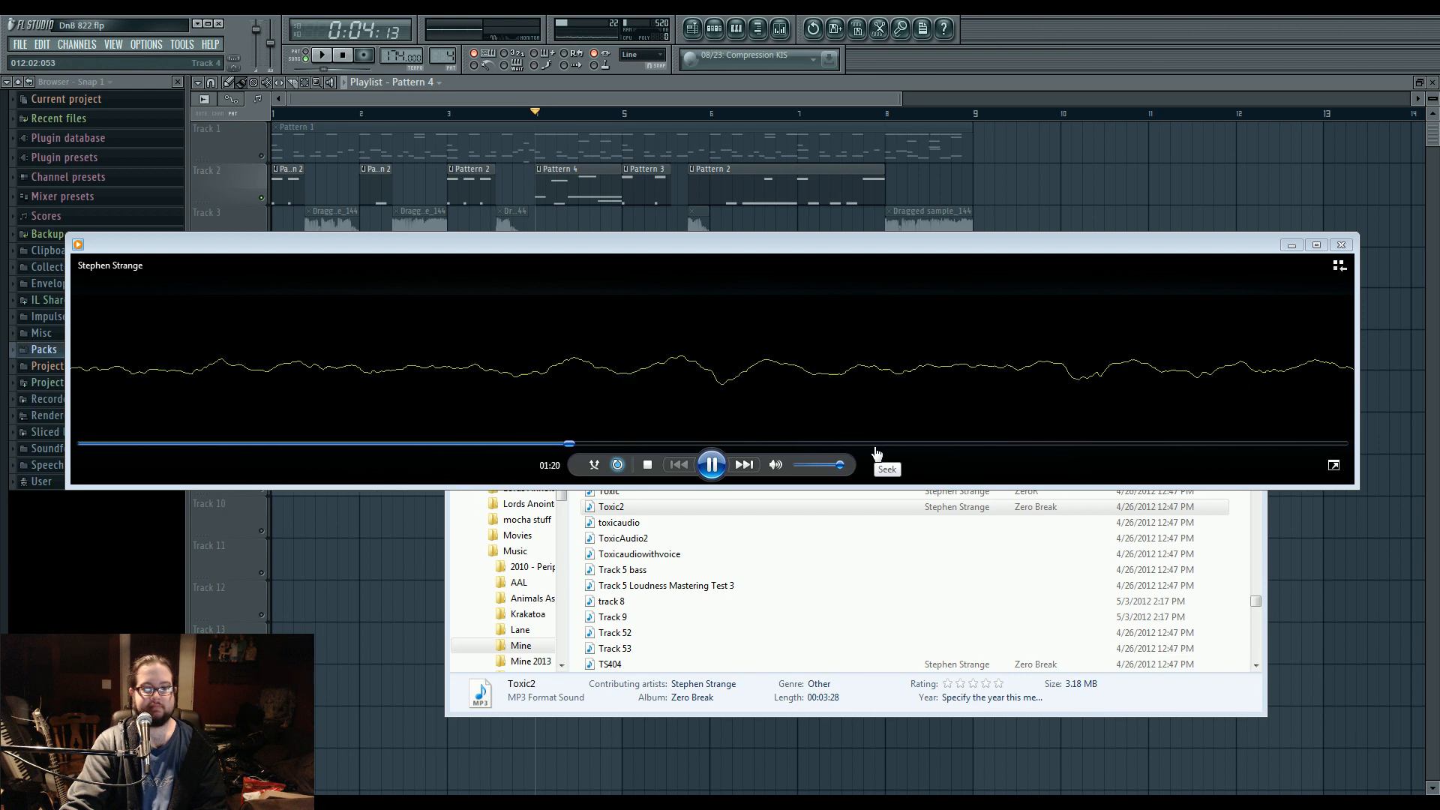
pyautogui.click(876, 448)
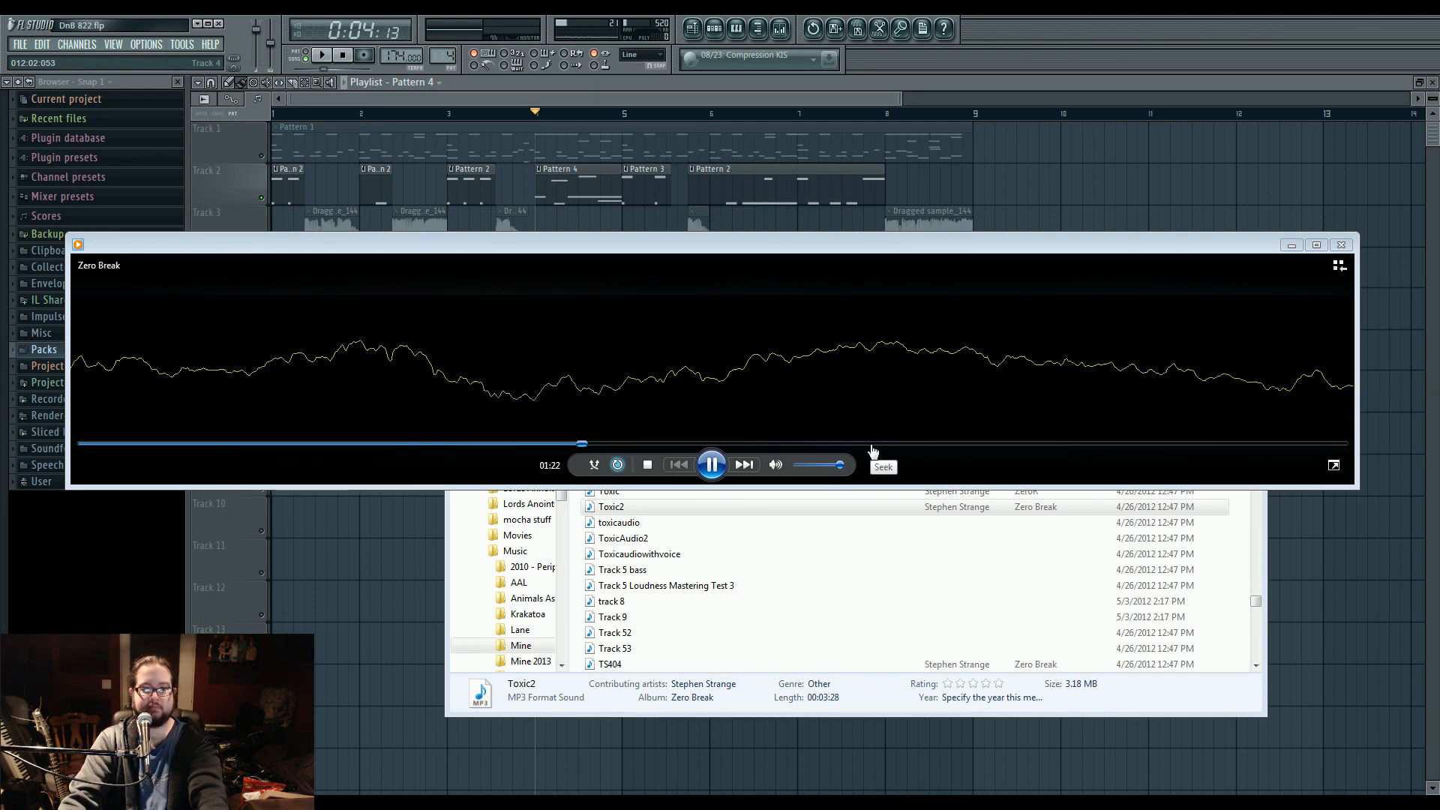
pyautogui.click(986, 444)
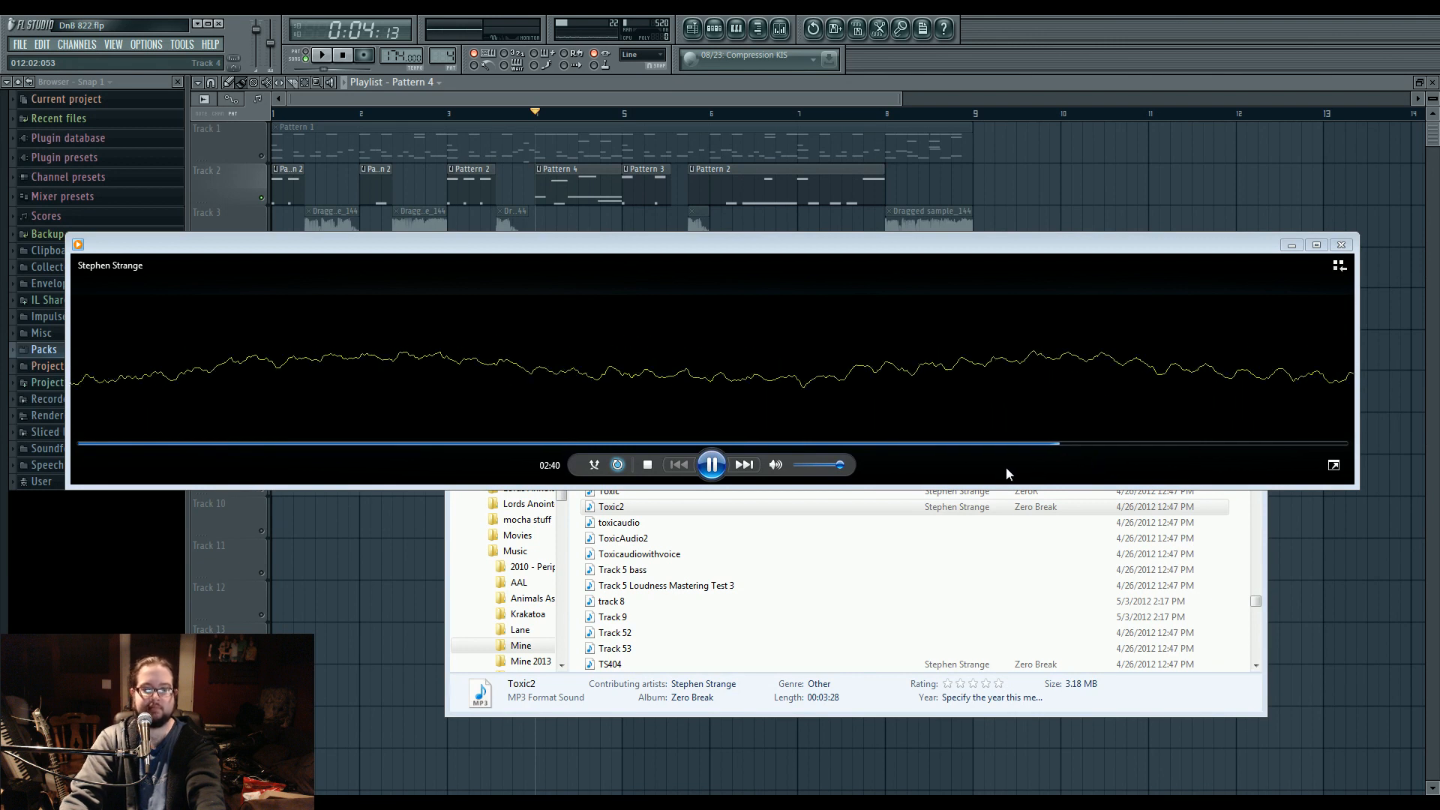
pyautogui.click(719, 471)
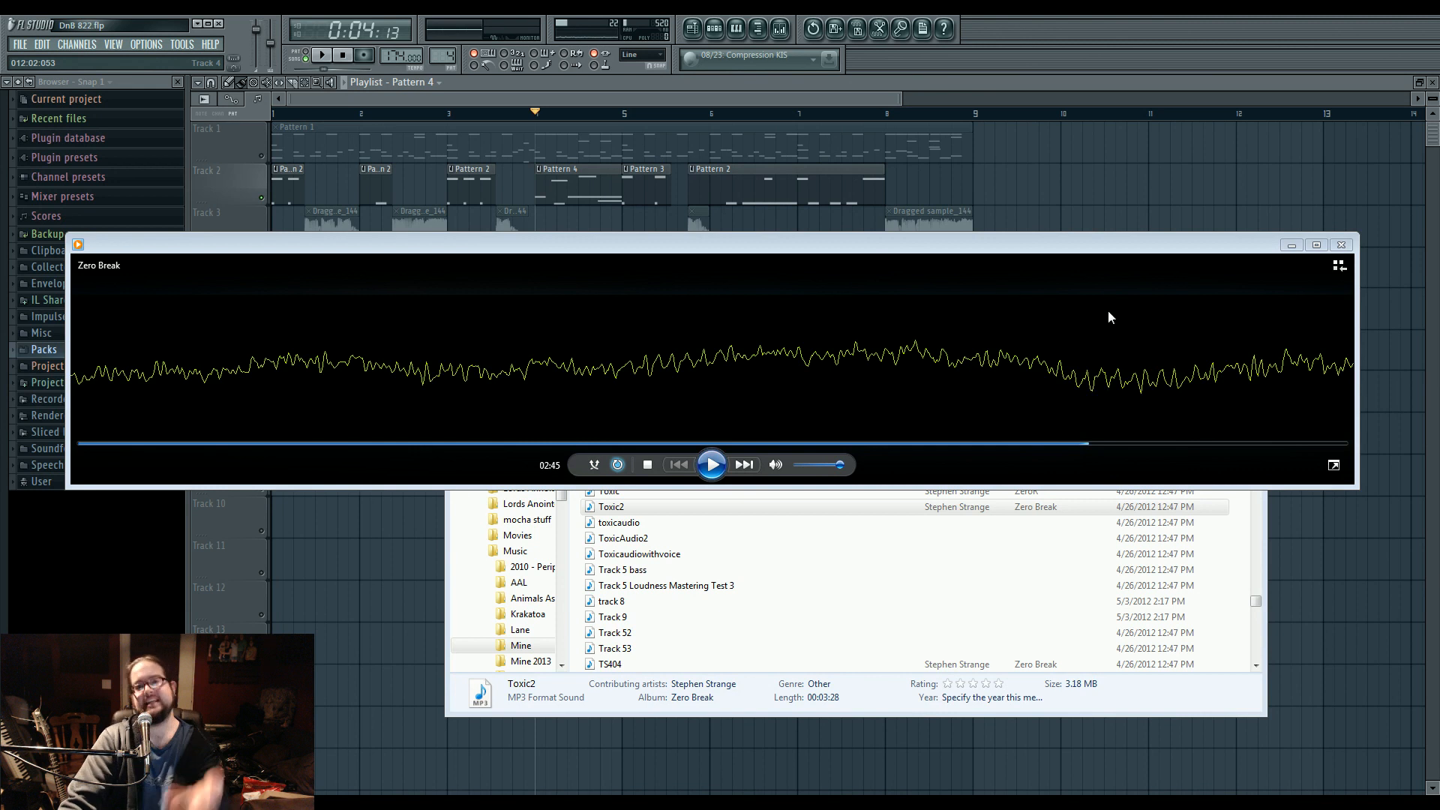
pyautogui.click(1341, 244)
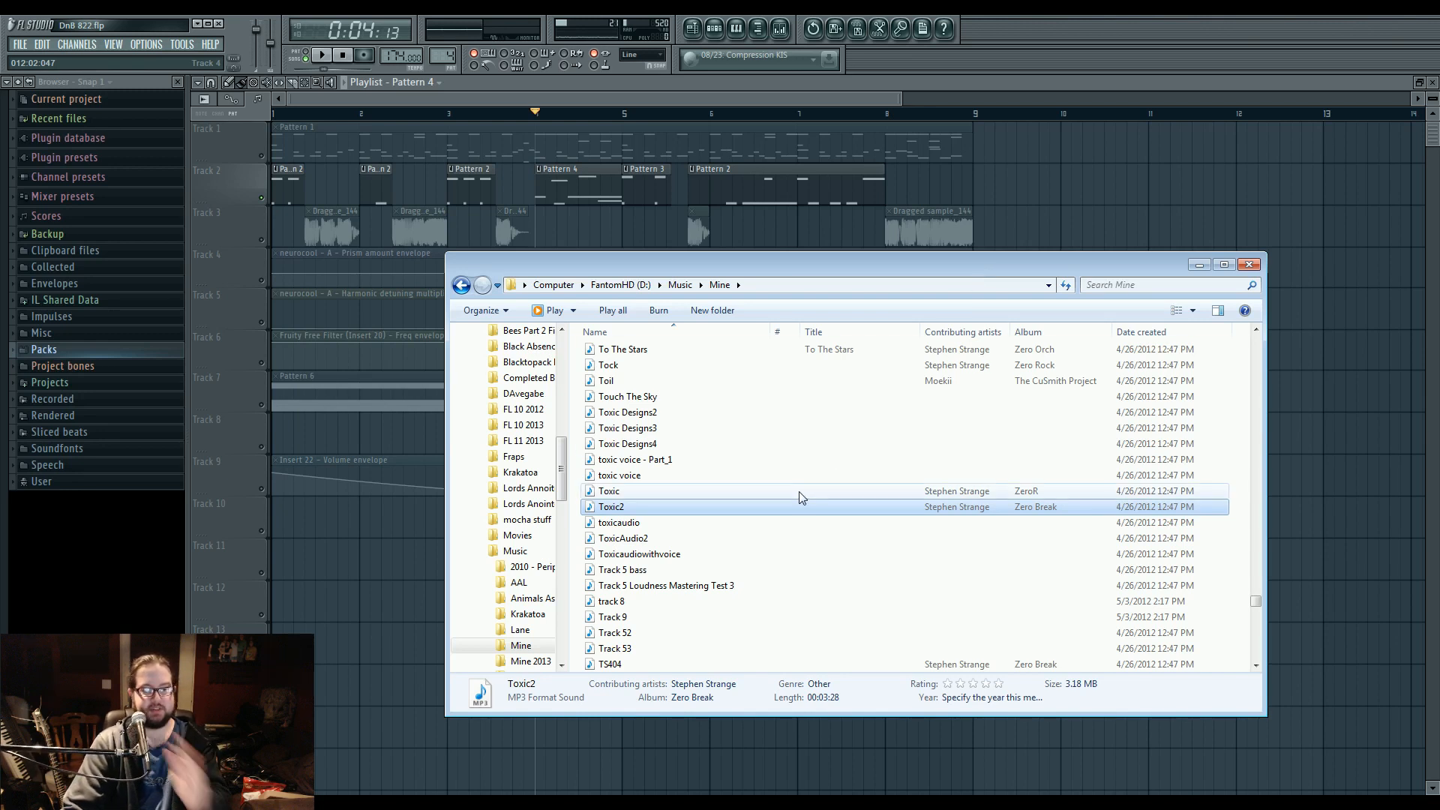
# Find the track Chill in the Mine folder and play it from about a third of the way in.
pyautogui.scroll(-4, 750, 487)
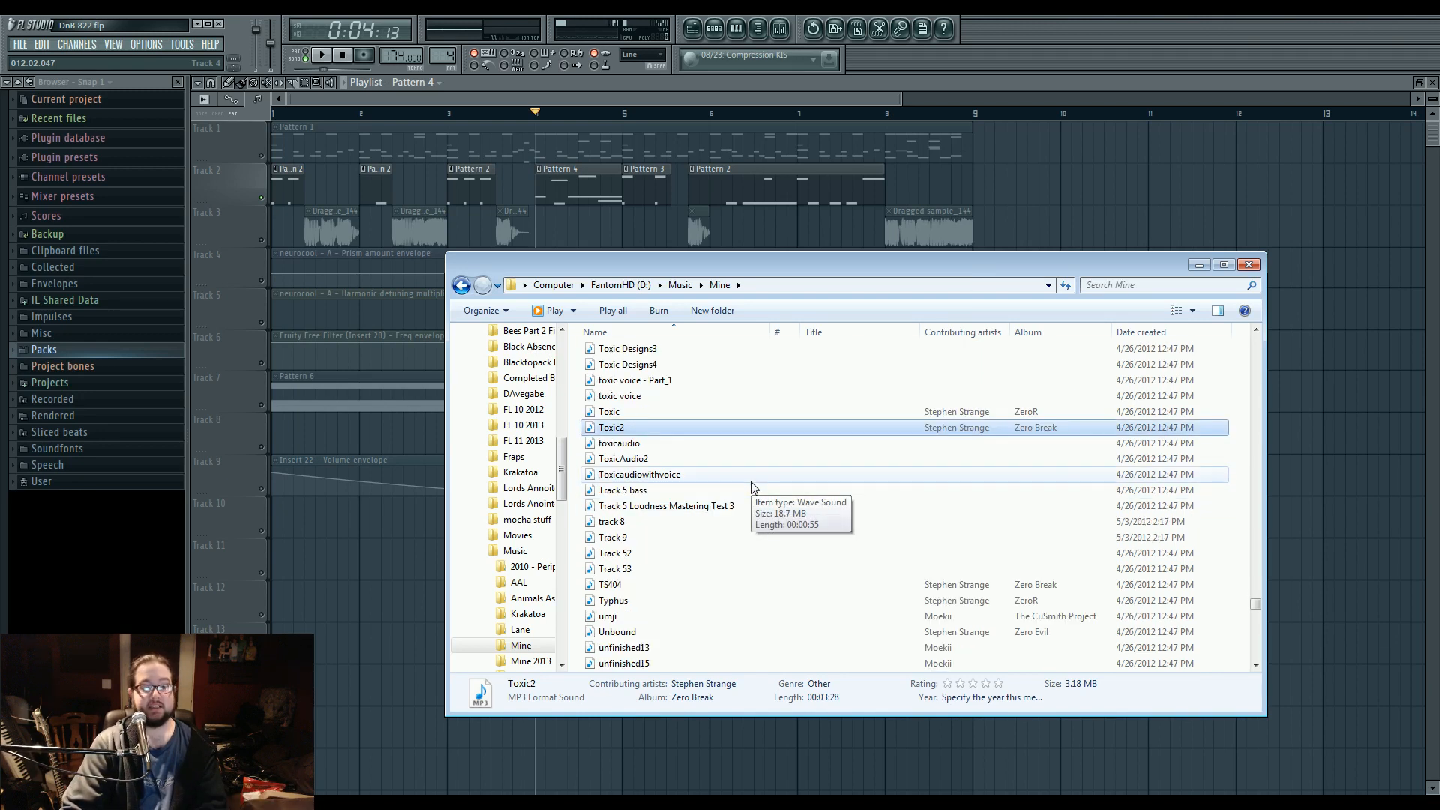
pyautogui.scroll(-12, 753, 488)
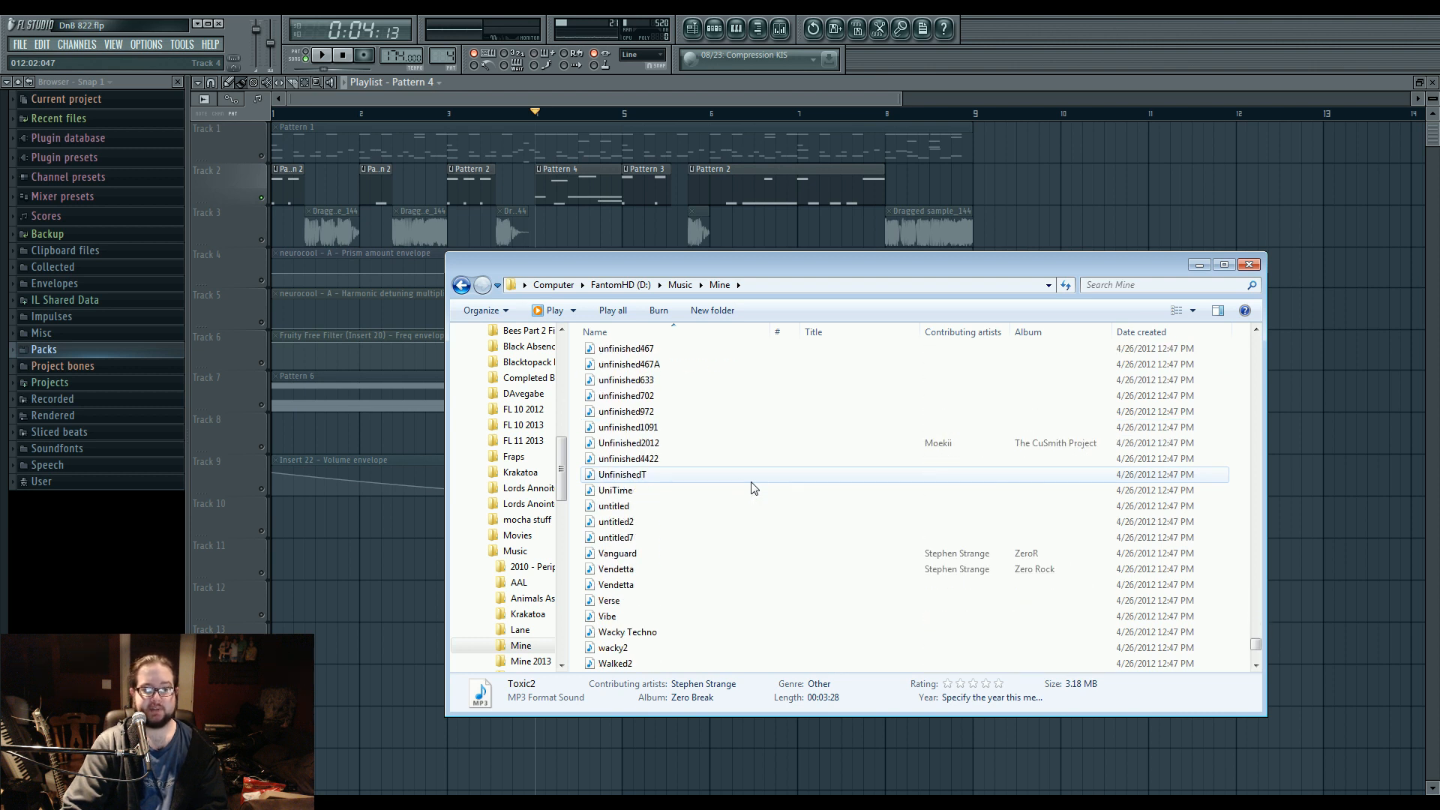
pyautogui.scroll(15, 753, 489)
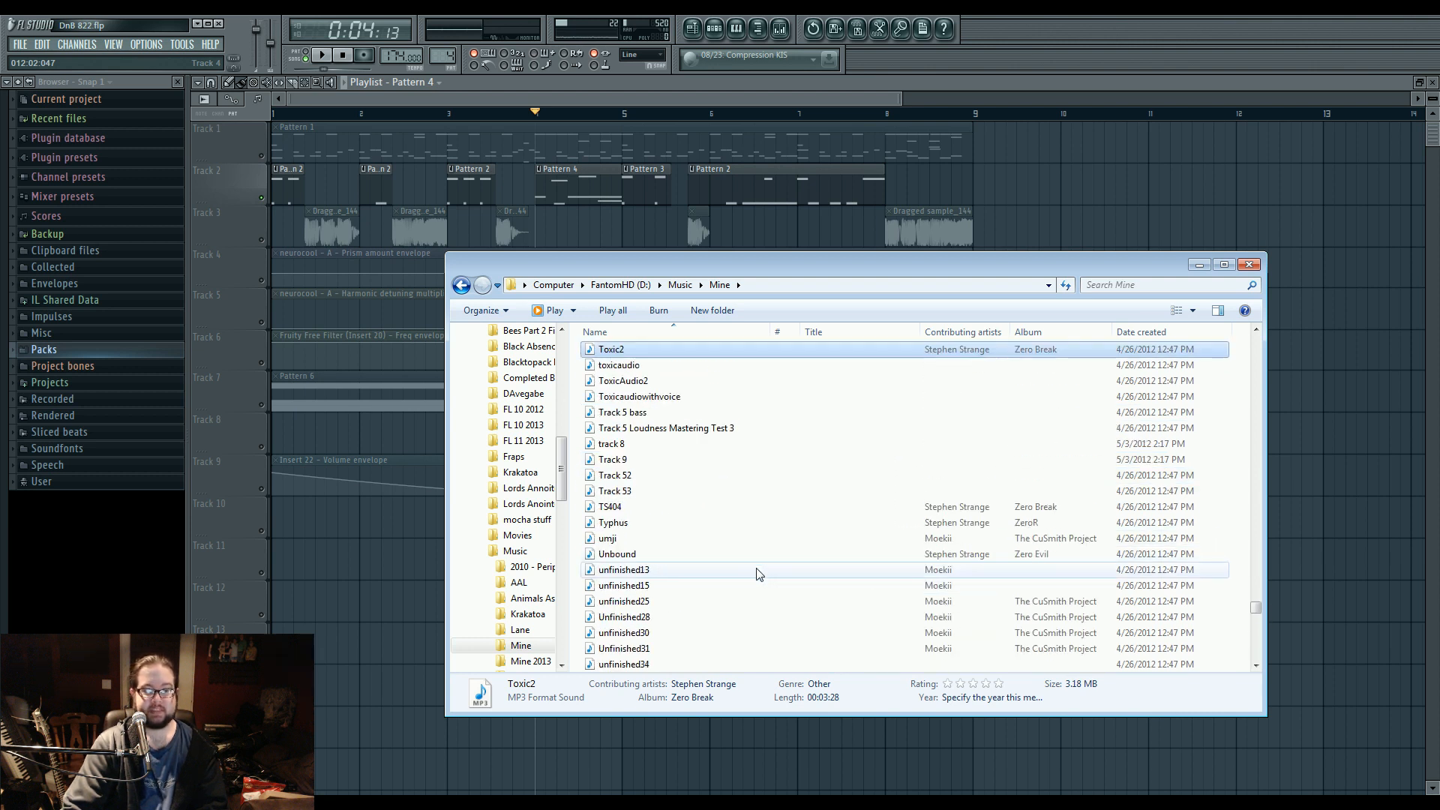
pyautogui.scroll(20, 780, 585)
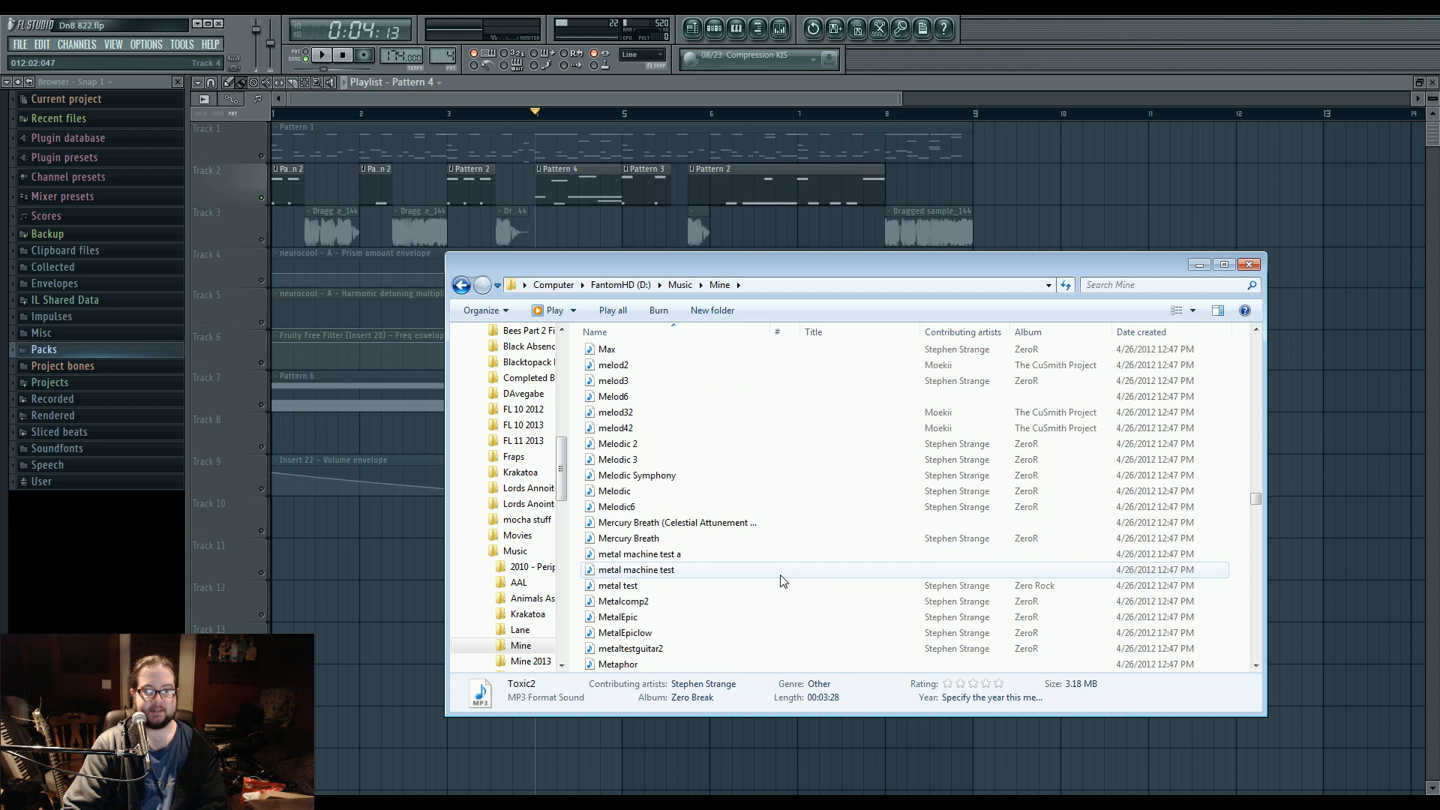
pyautogui.scroll(20, 780, 582)
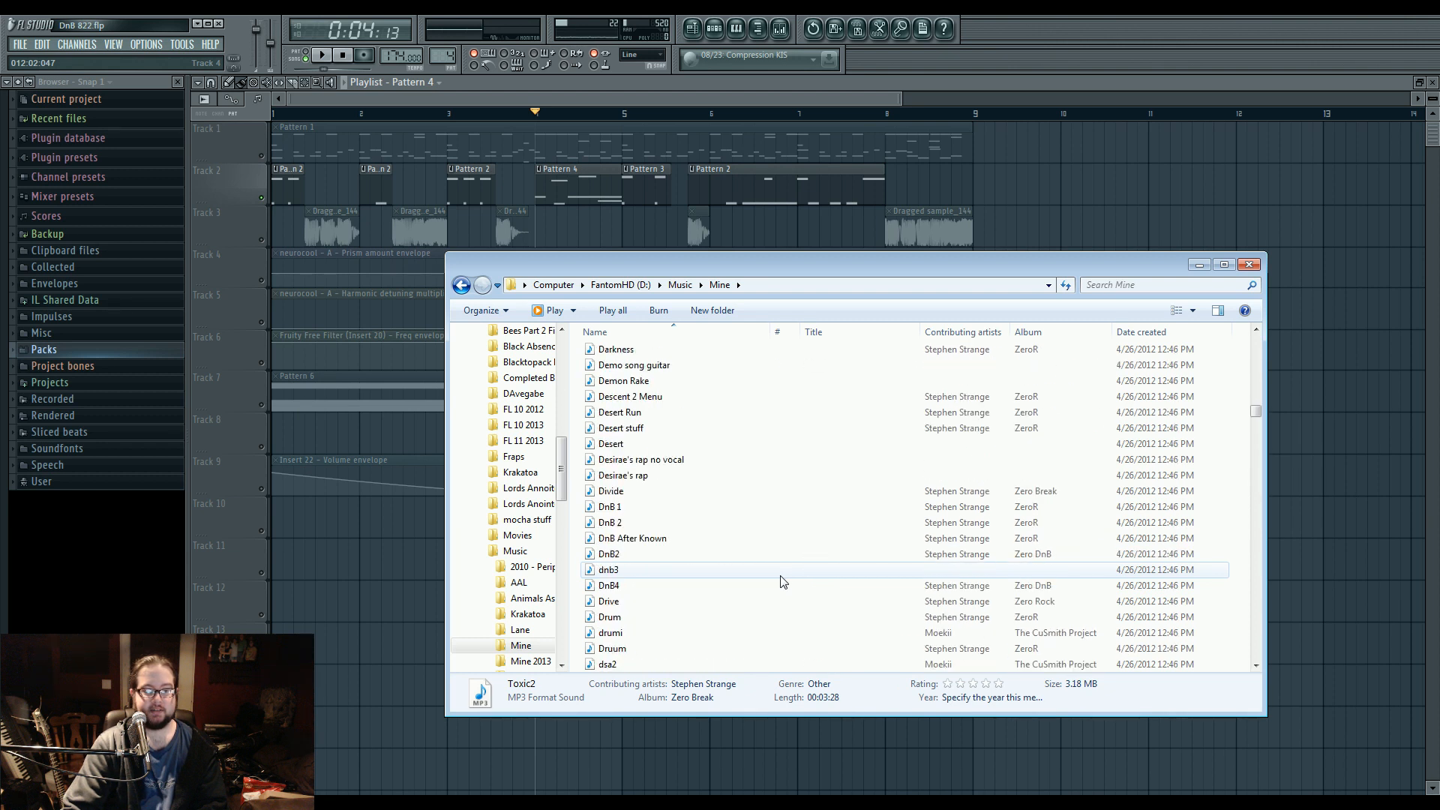
pyautogui.scroll(3, 780, 582)
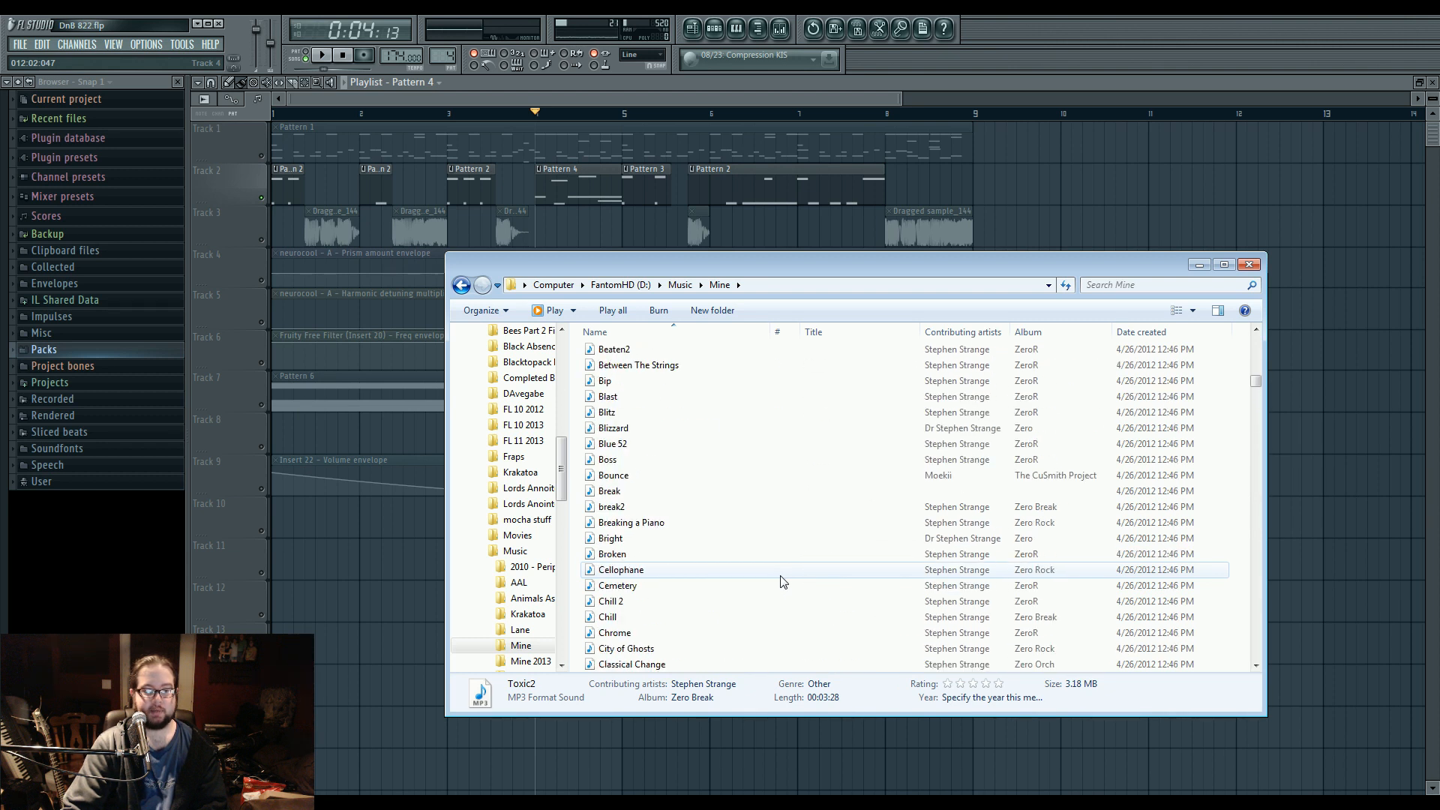
pyautogui.doubleClick(698, 619)
pyautogui.click(503, 444)
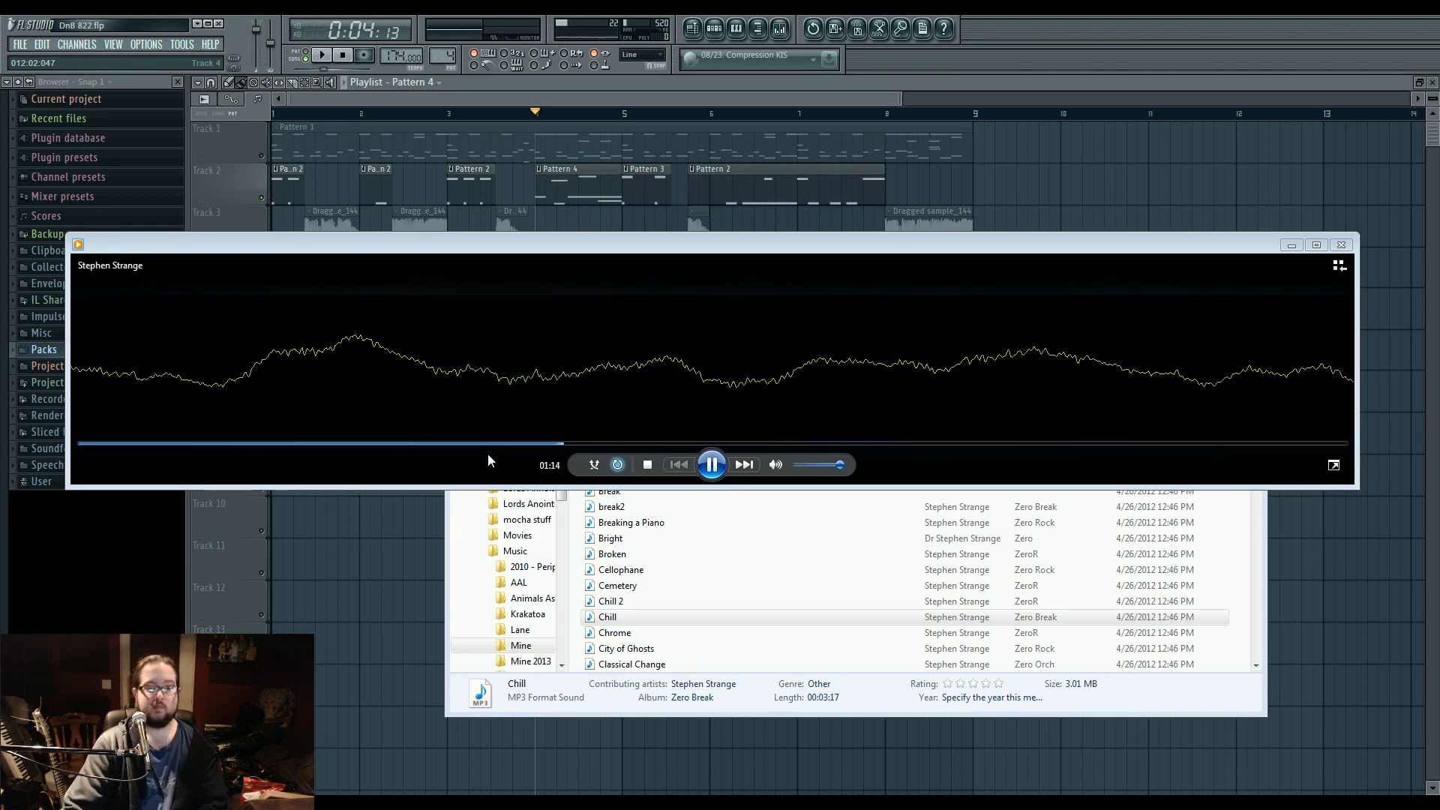
pyautogui.click(722, 616)
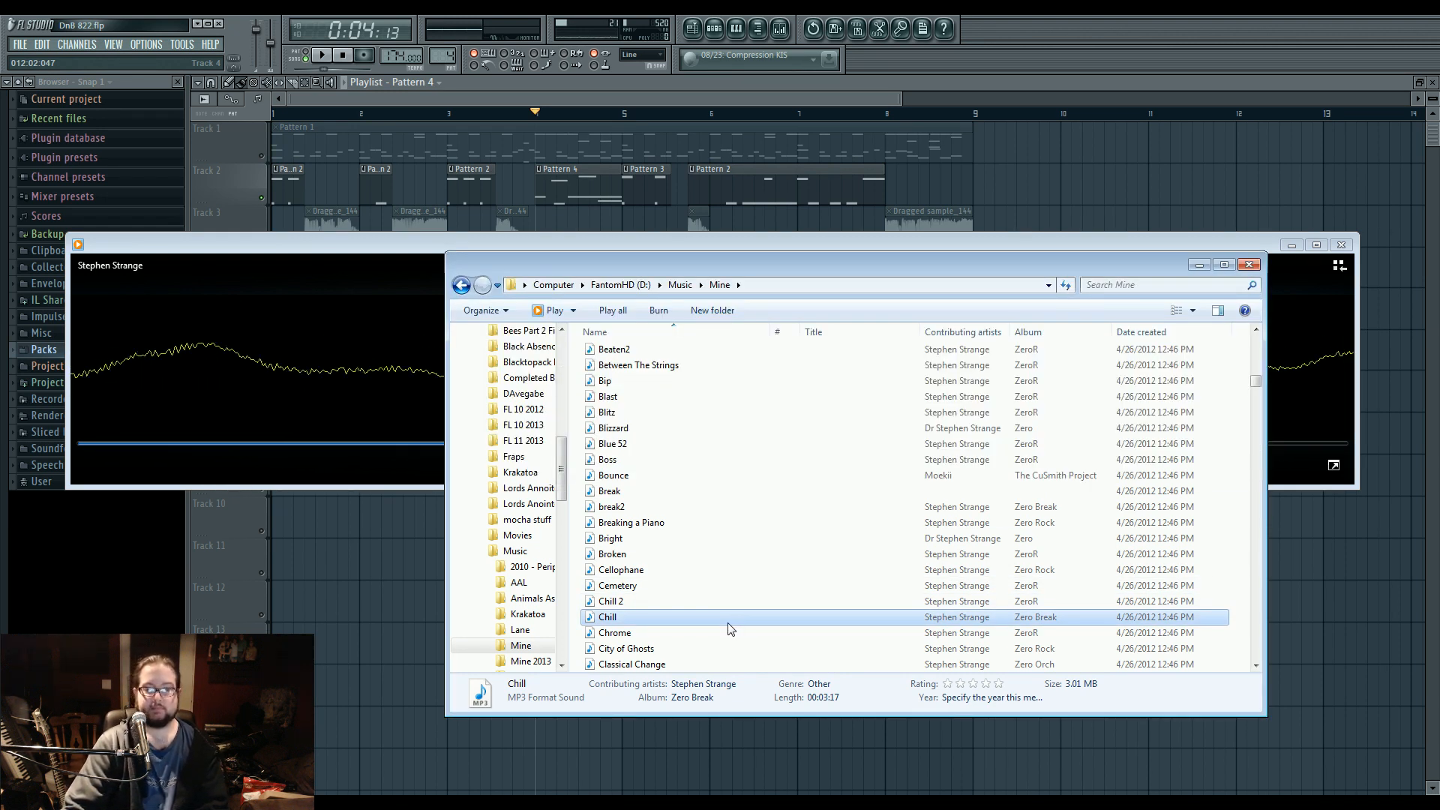
pyautogui.click(425, 399)
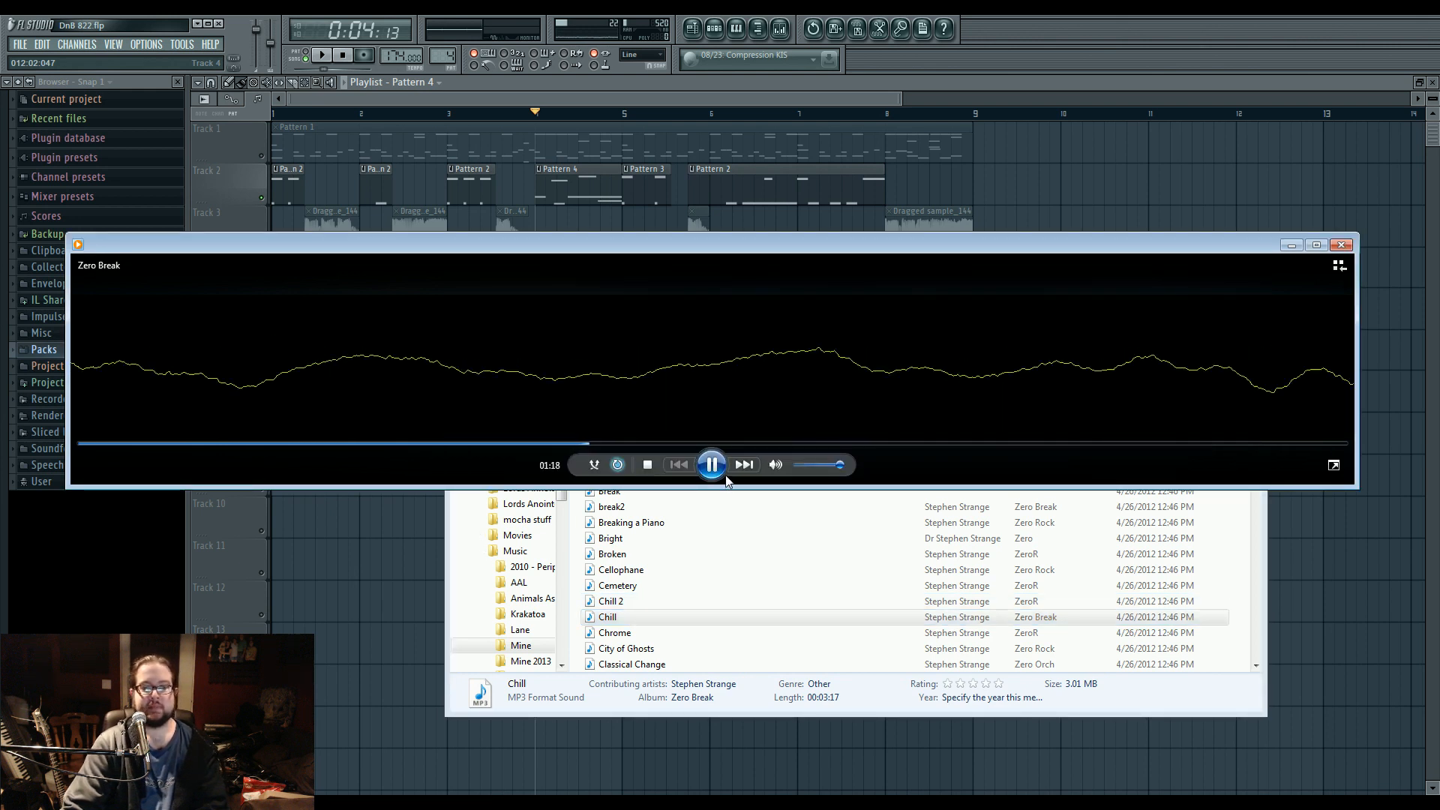
# Find the track Known Path in the Mine folder and play it from about a quarter of the way in.
pyautogui.click(745, 577)
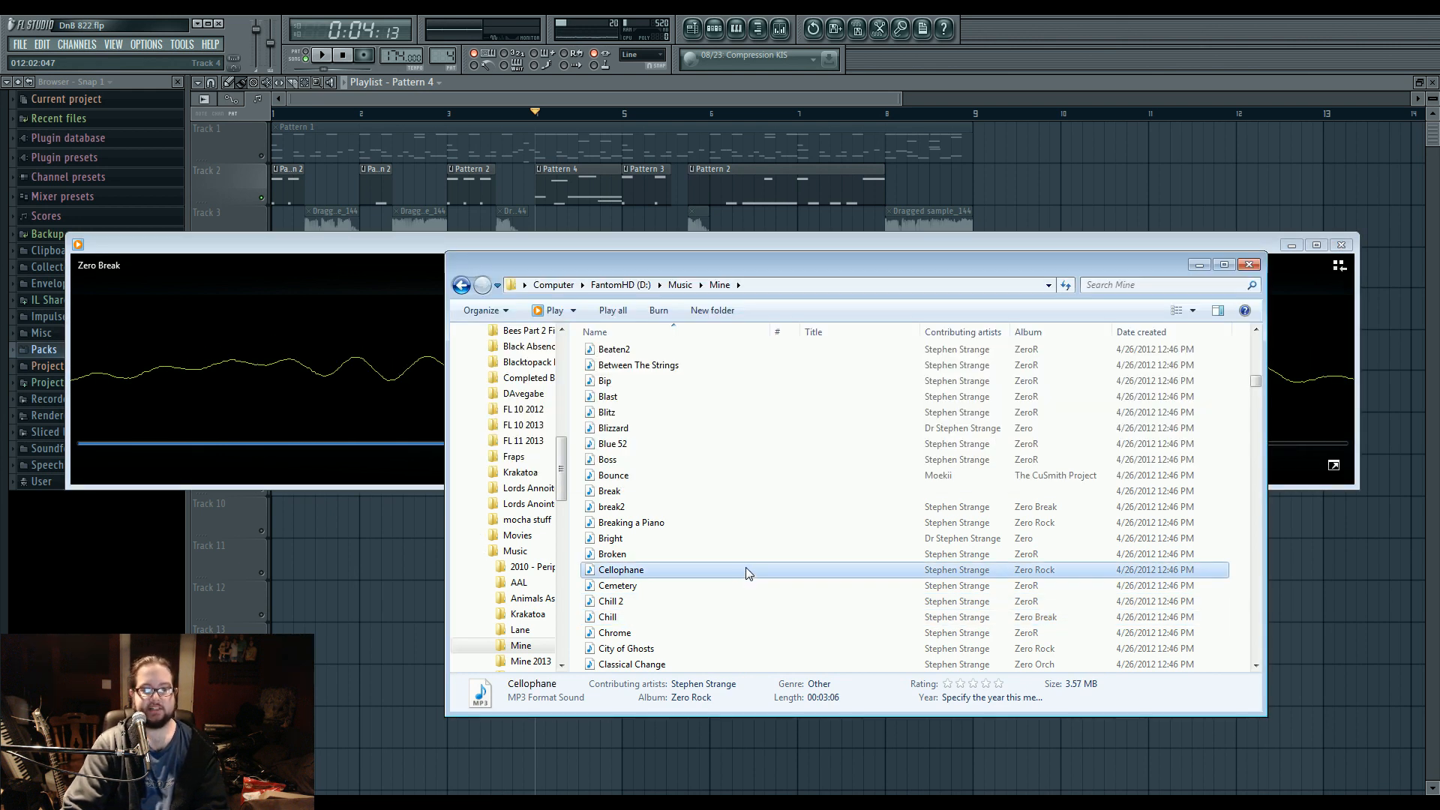
pyautogui.scroll(1, 749, 571)
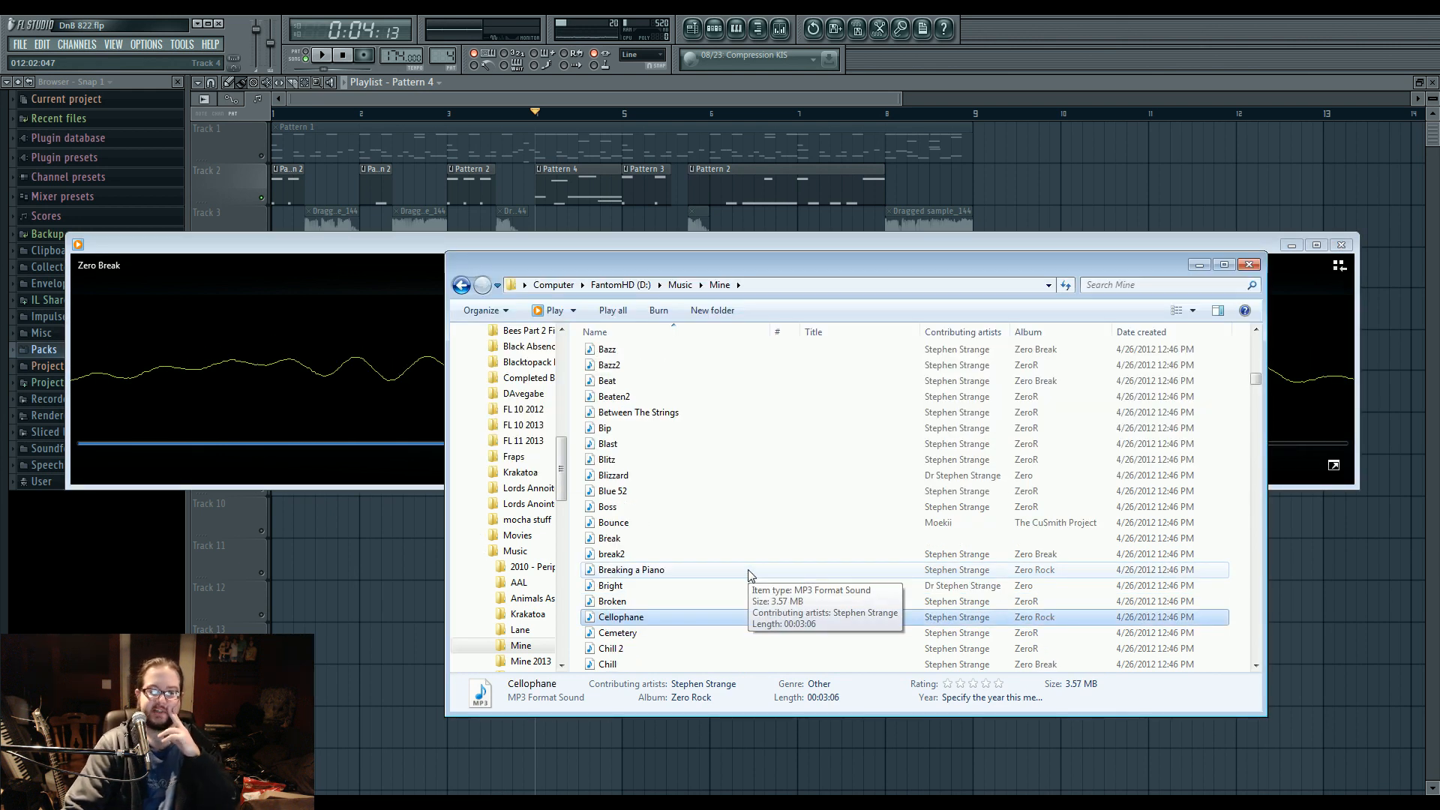
pyautogui.scroll(-4, 749, 575)
pyautogui.scroll(-3, 749, 575)
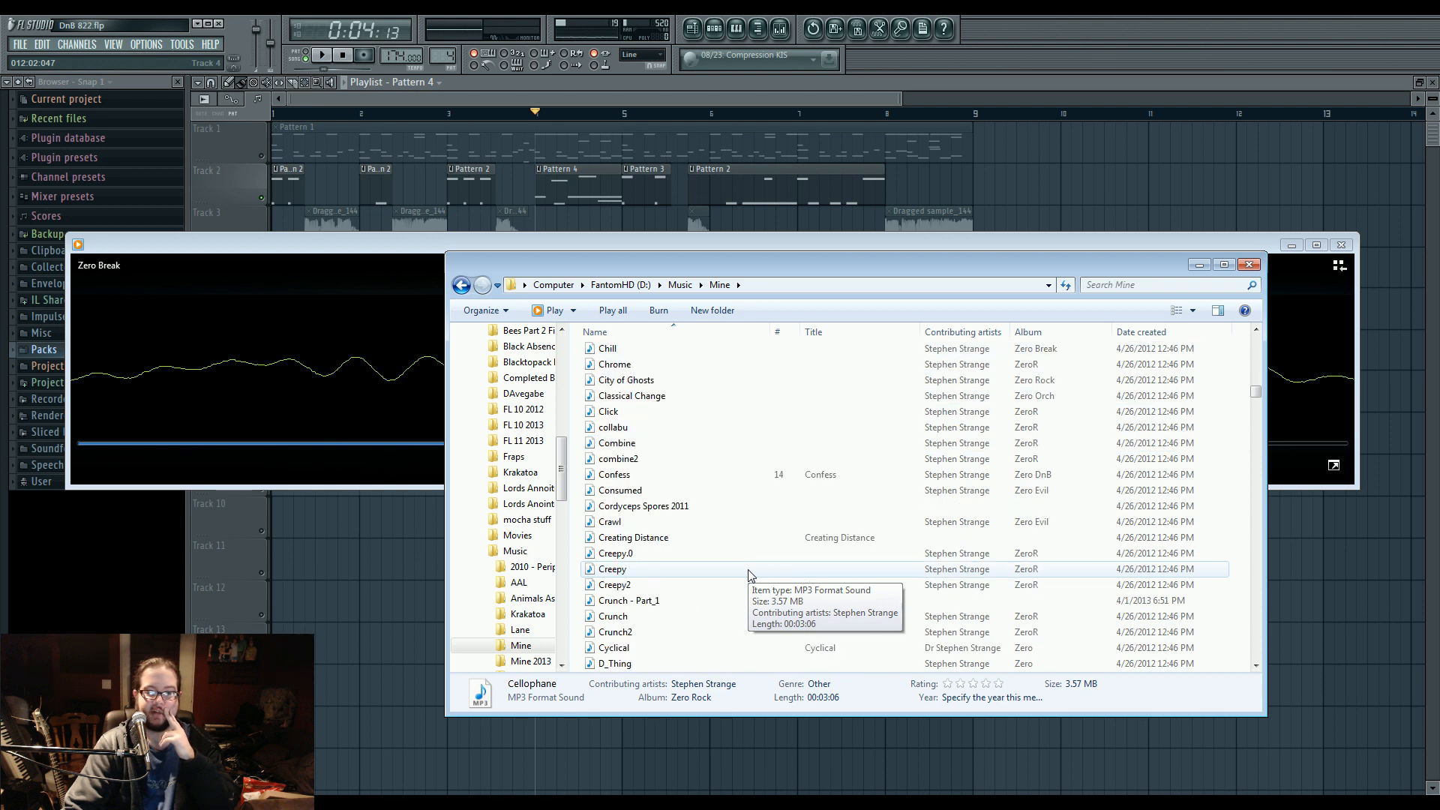
pyautogui.scroll(-2, 749, 575)
pyautogui.scroll(-12, 749, 575)
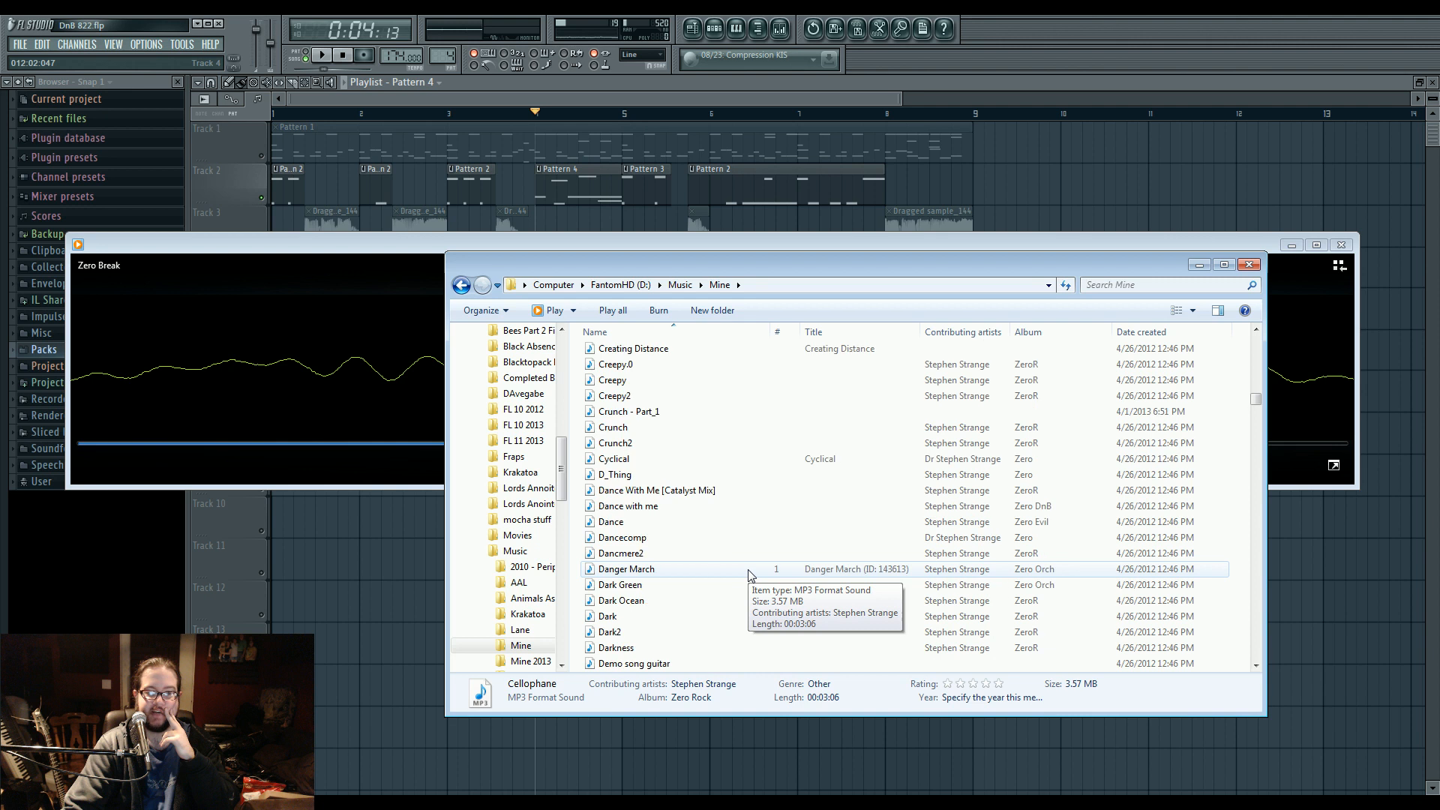
pyautogui.scroll(-7, 748, 575)
pyautogui.scroll(-1, 749, 576)
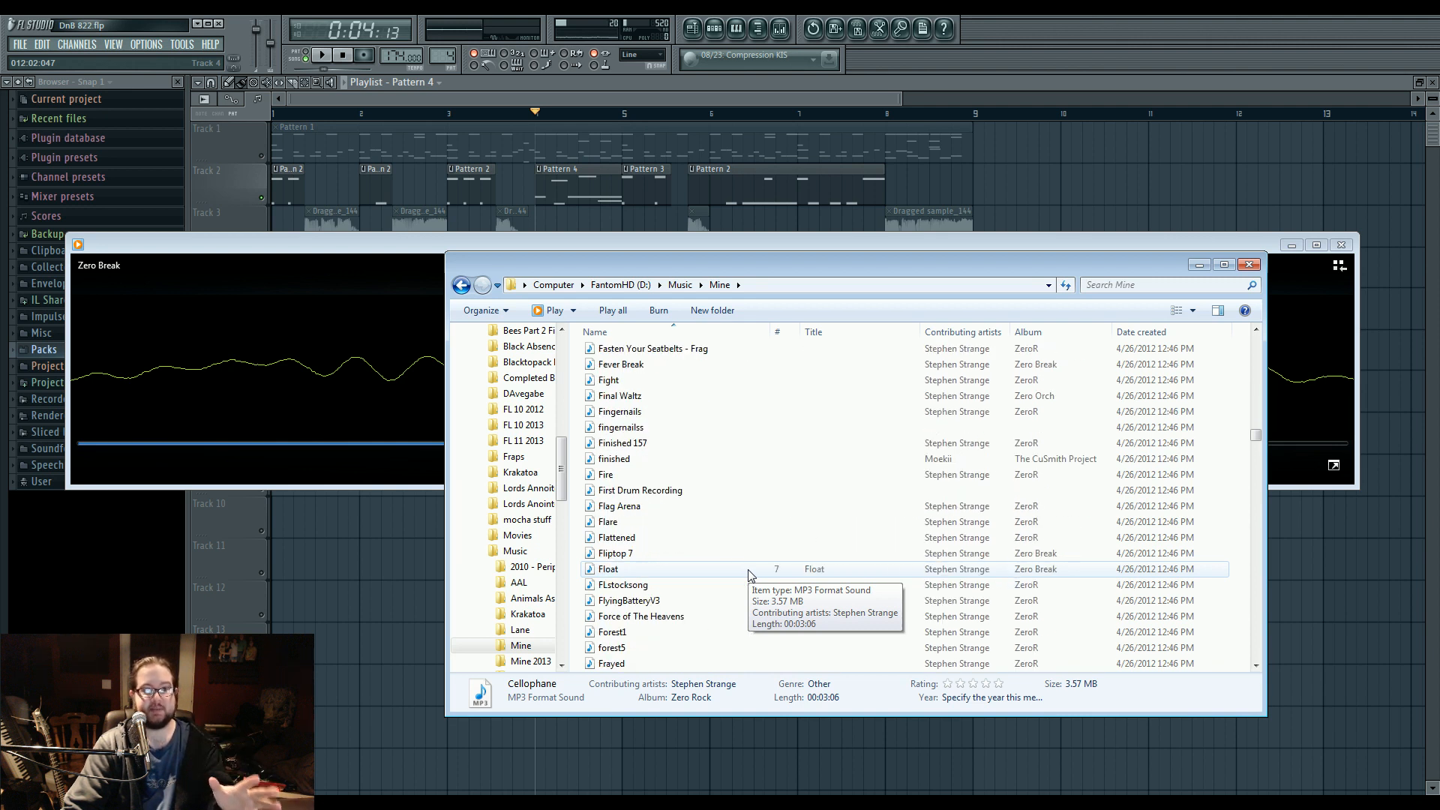
pyautogui.scroll(-3, 748, 575)
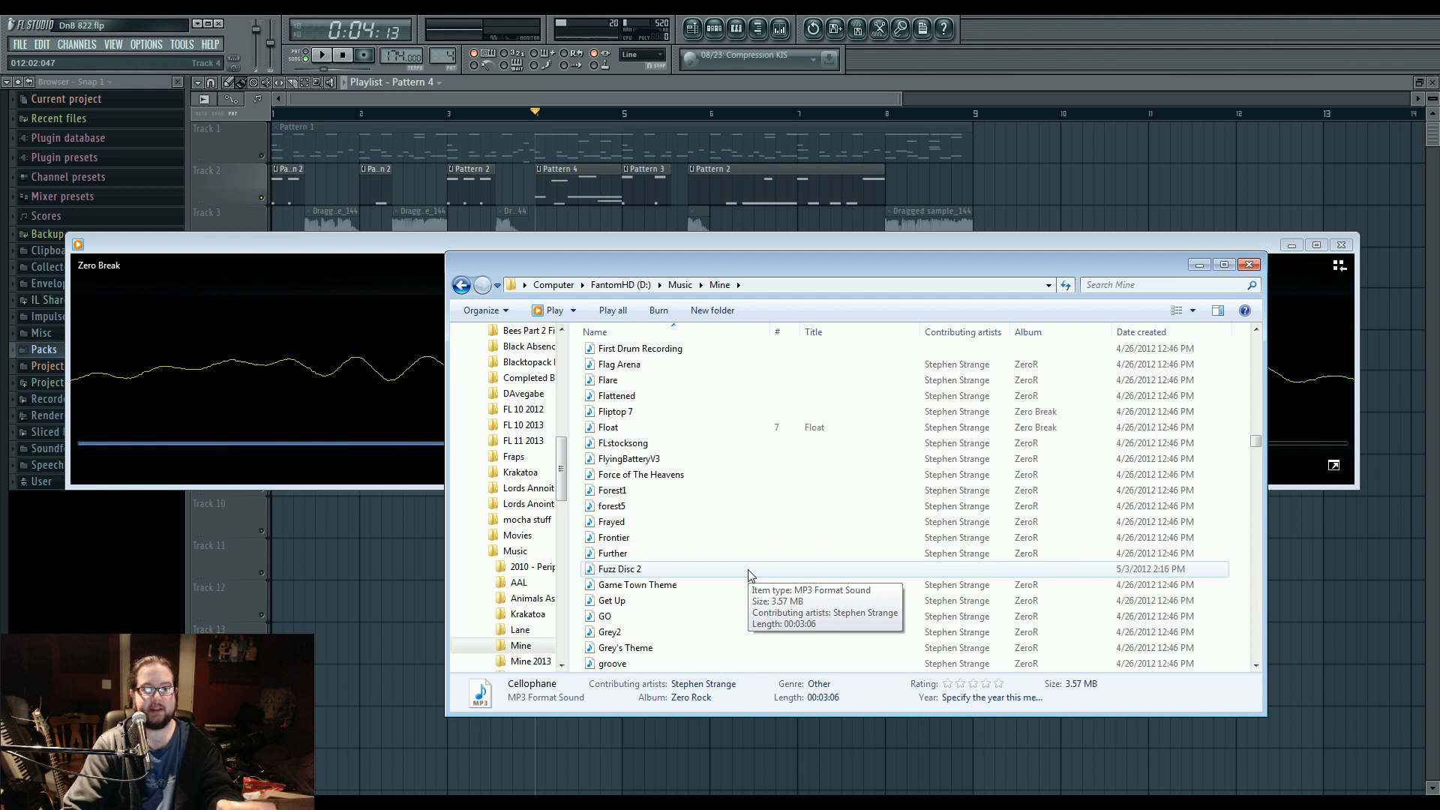
pyautogui.scroll(-3, 749, 575)
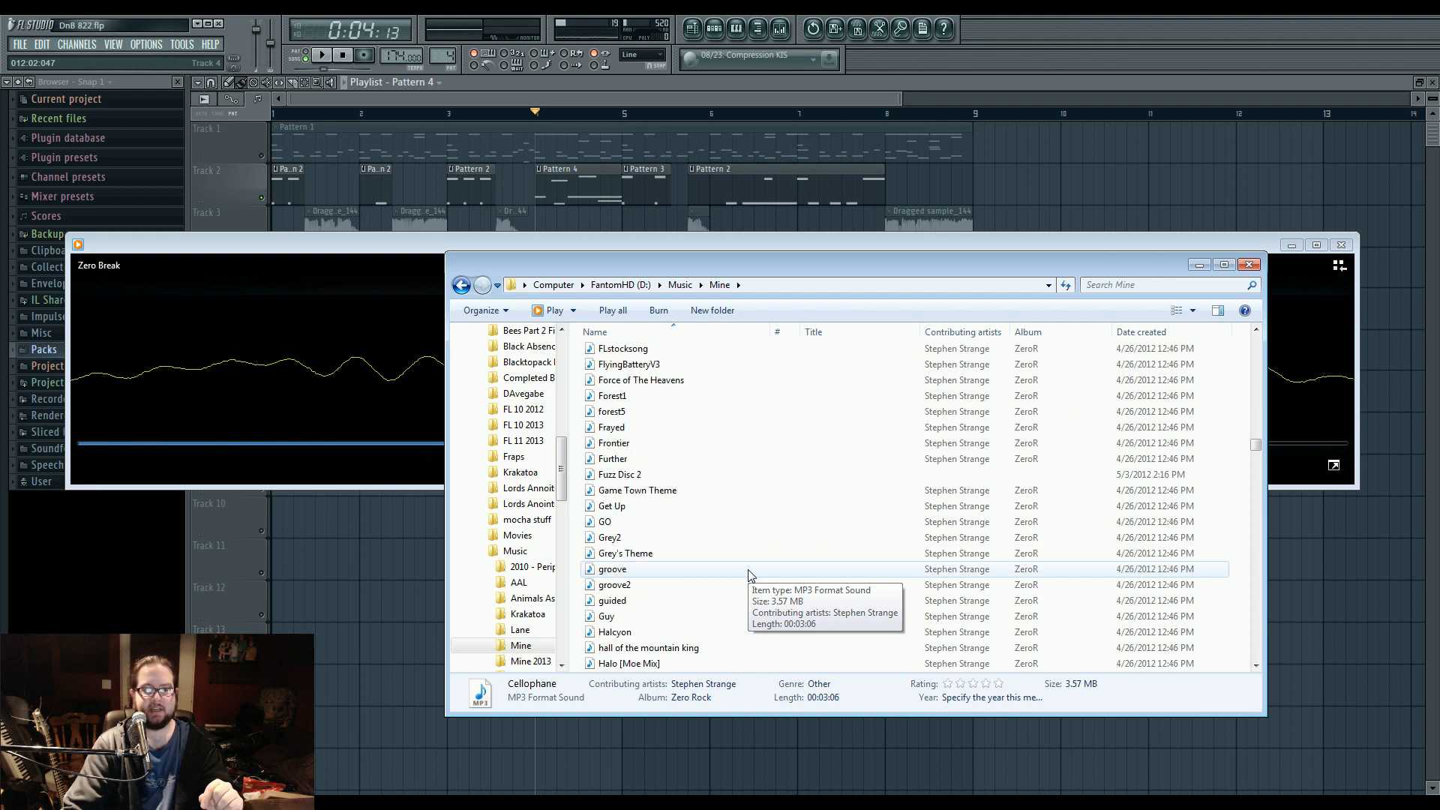
pyautogui.scroll(-3, 748, 576)
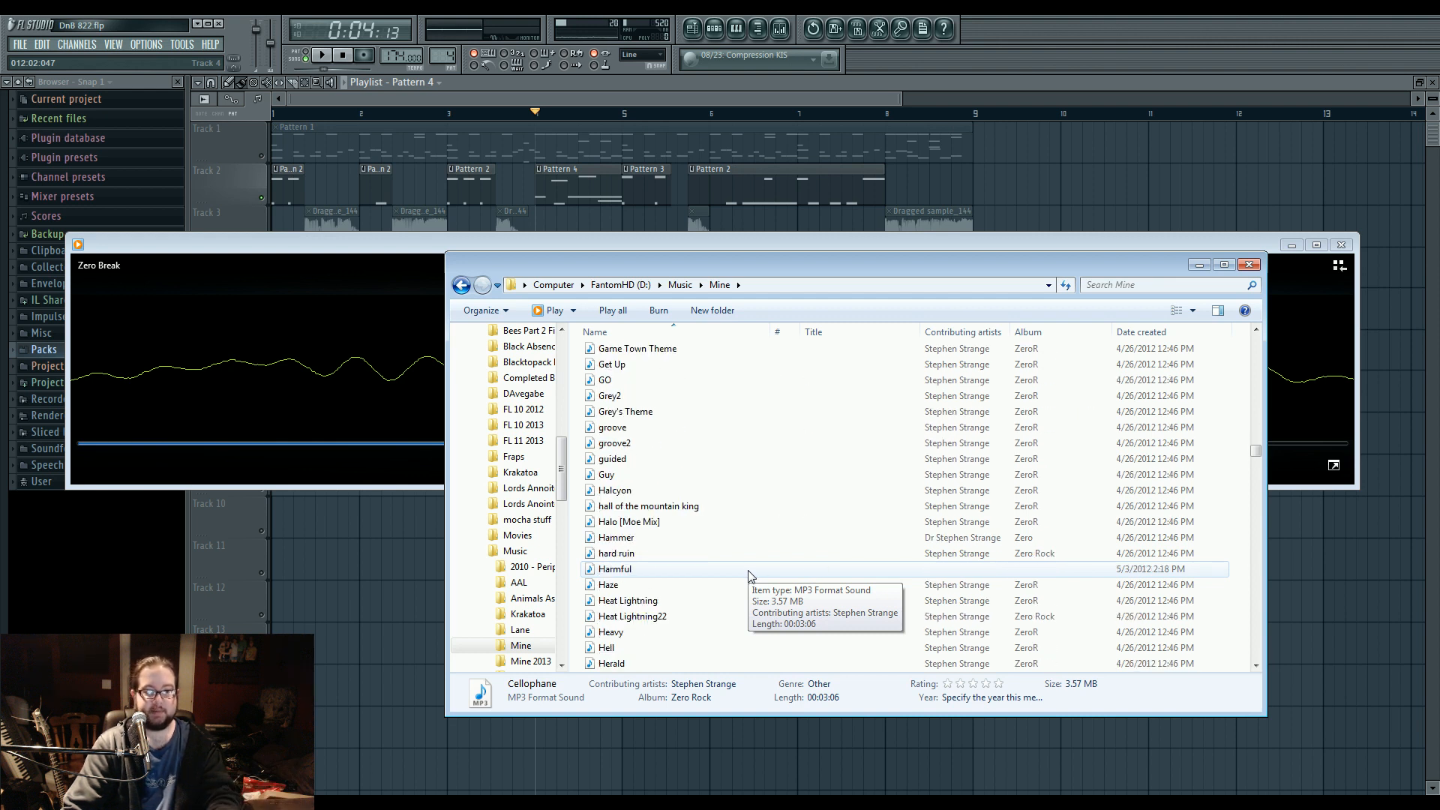
pyautogui.scroll(-9, 749, 575)
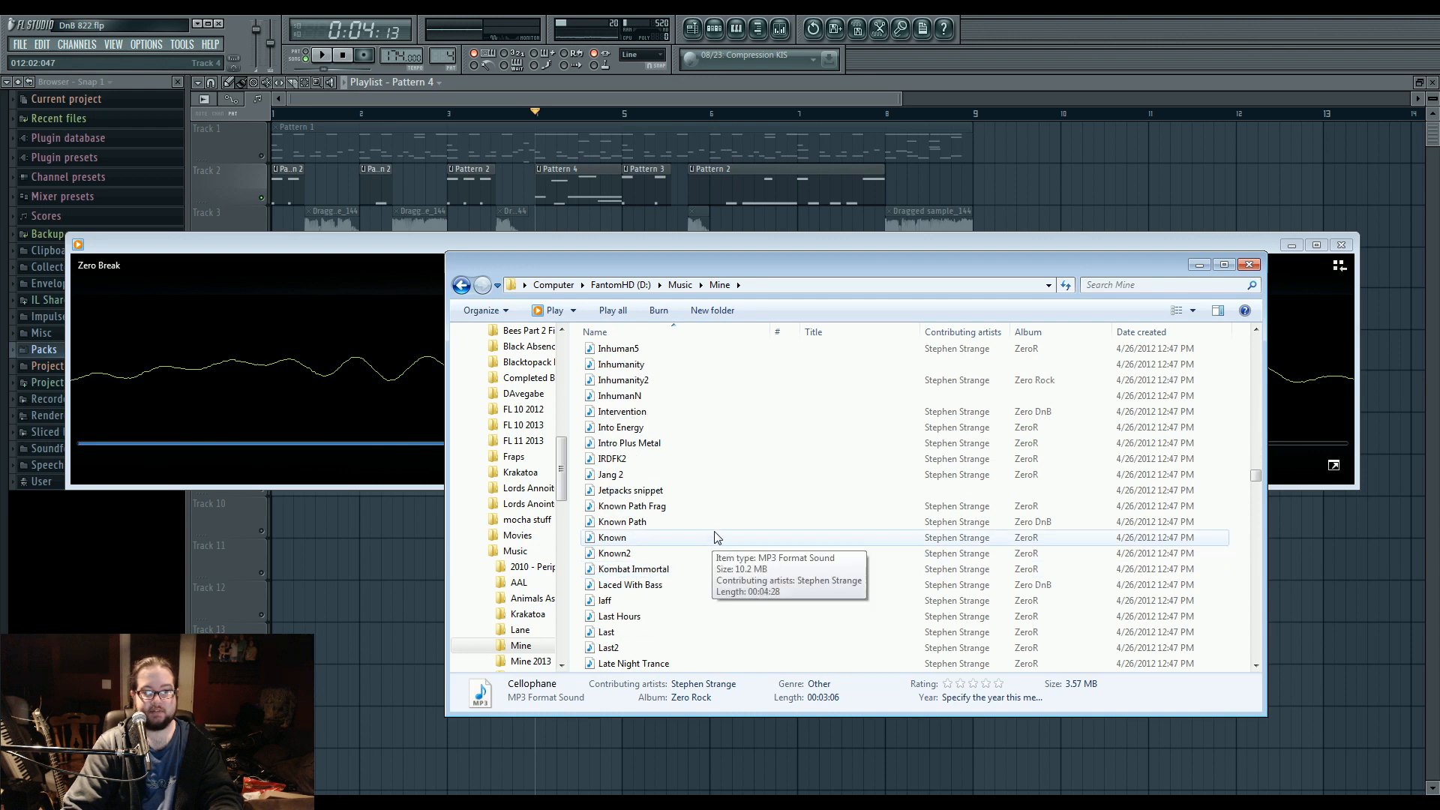
pyautogui.doubleClick(675, 521)
pyautogui.click(418, 444)
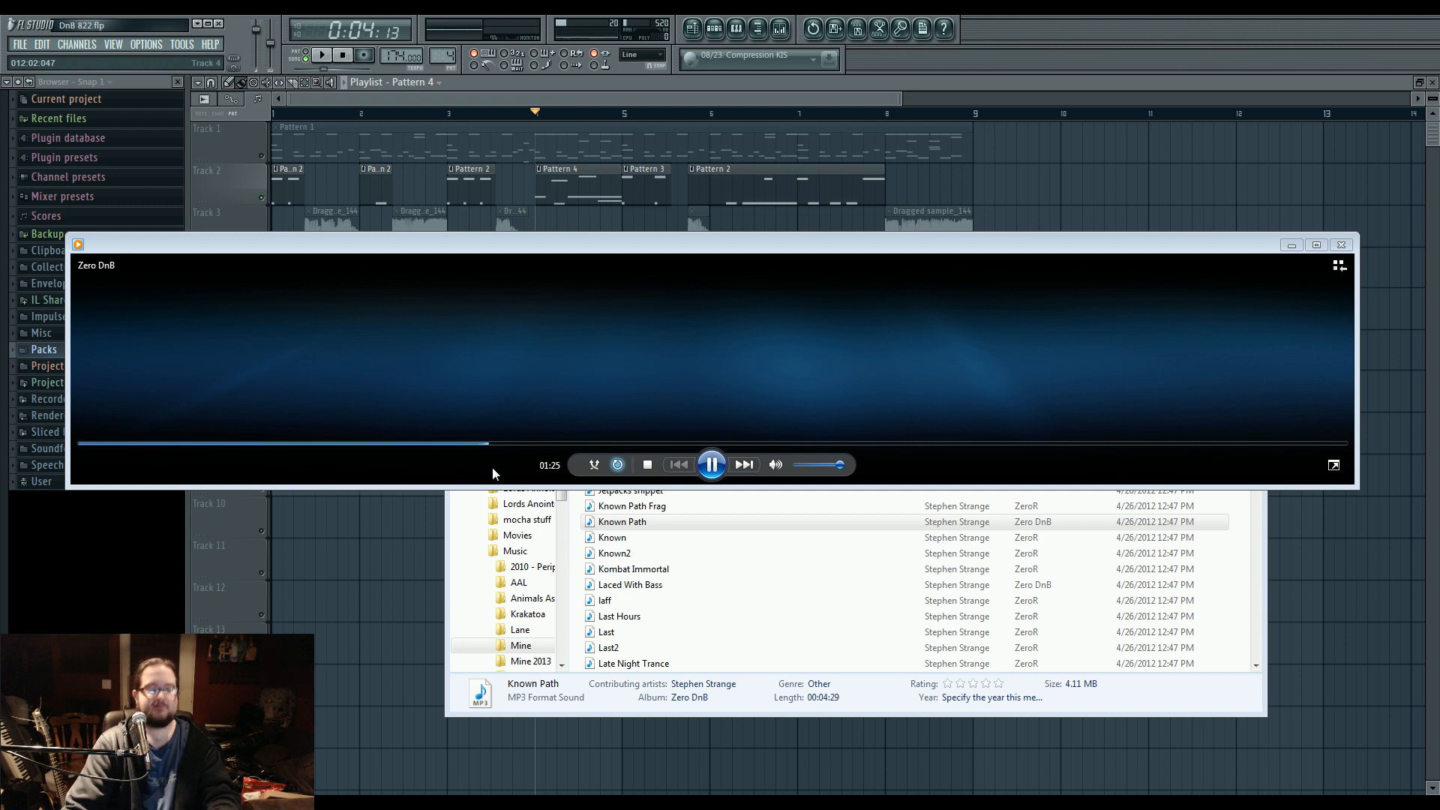
# Pause Known Path and close both the media player and the Mine folder window.
pyautogui.click(713, 466)
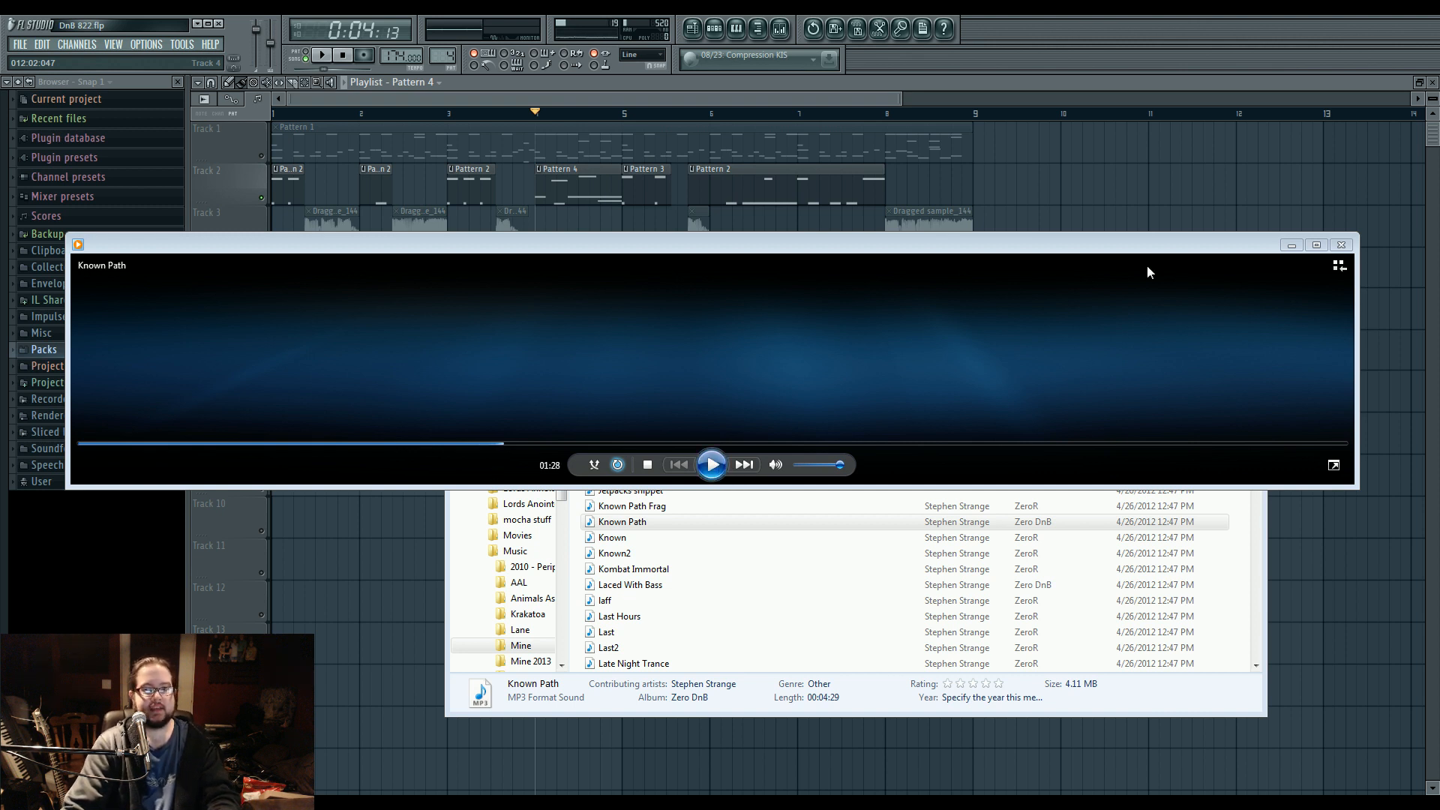
pyautogui.click(1340, 246)
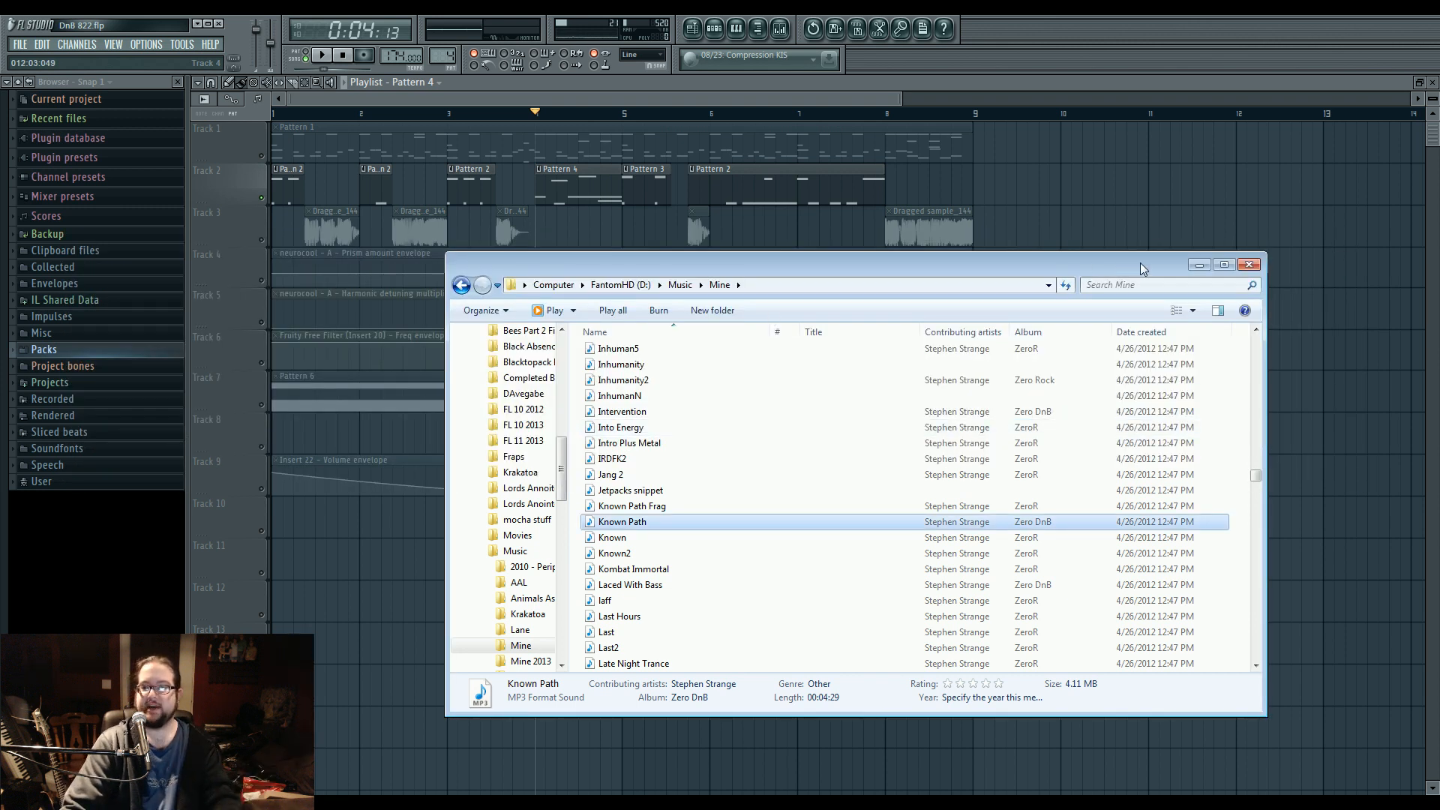
pyautogui.click(1247, 266)
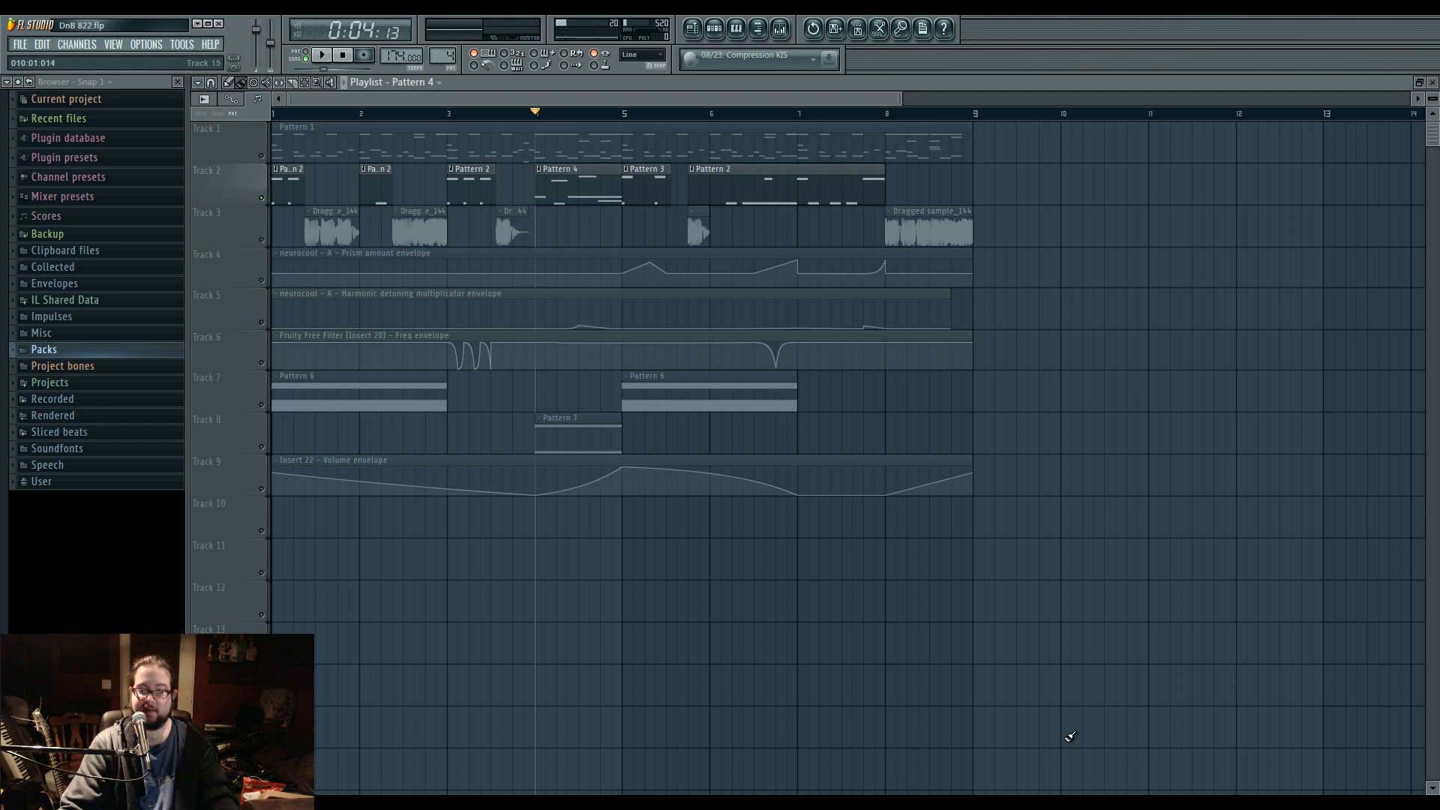
pyautogui.hotkey('alt', 'Tab')
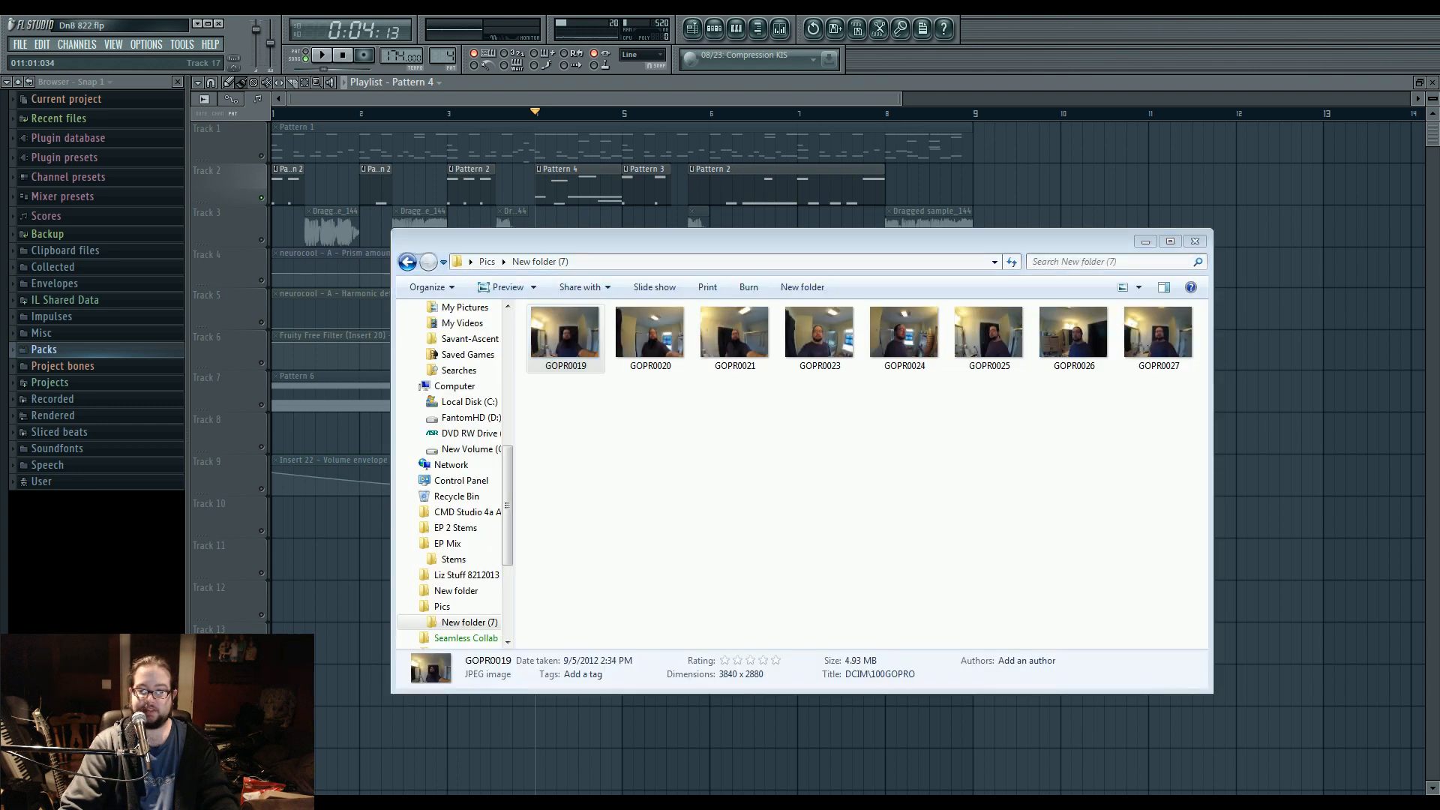
pyautogui.hotkey('alt', 'Tab')
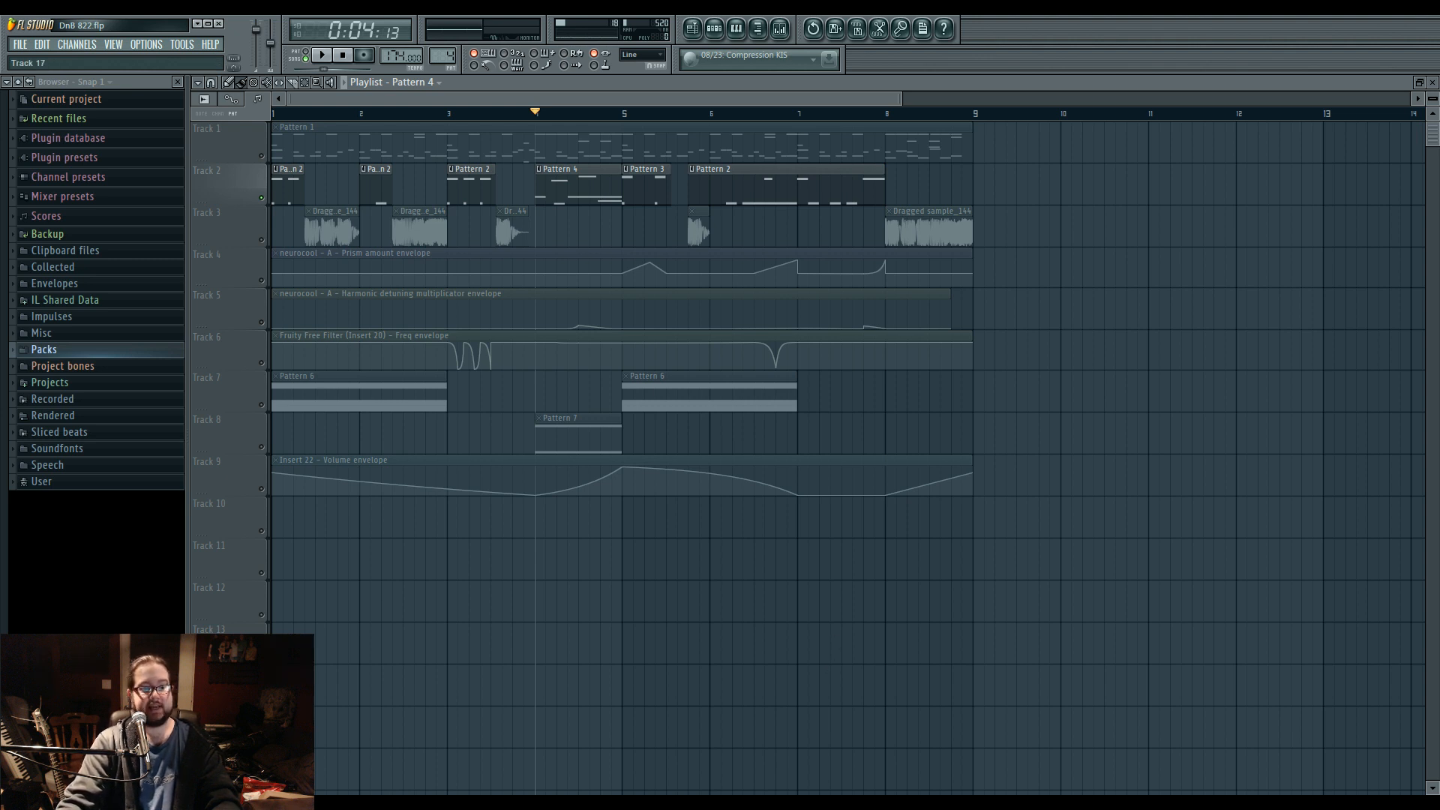
# Switch to the broadcasting program and stop the Justin.tv/Twitch stream while leaving the local recording running.
pyautogui.click(507, 804)
pyautogui.click(495, 326)
pyautogui.moveTo(681, 32)
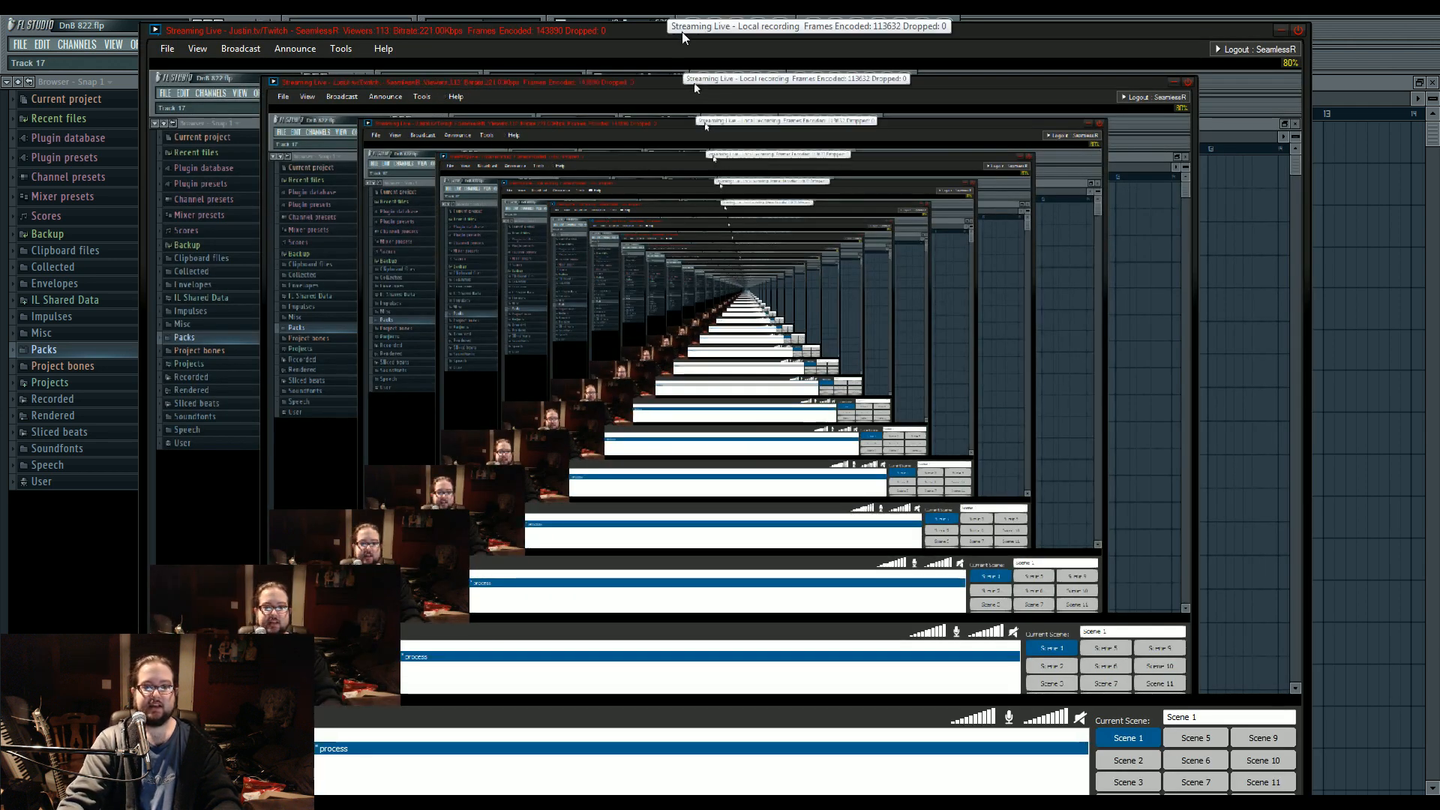
pyautogui.moveTo(646, 31)
pyautogui.mouseDown()
pyautogui.moveTo(585, 15)
pyautogui.moveTo(673, 47)
pyautogui.moveTo(650, 39)
pyautogui.mouseUp()
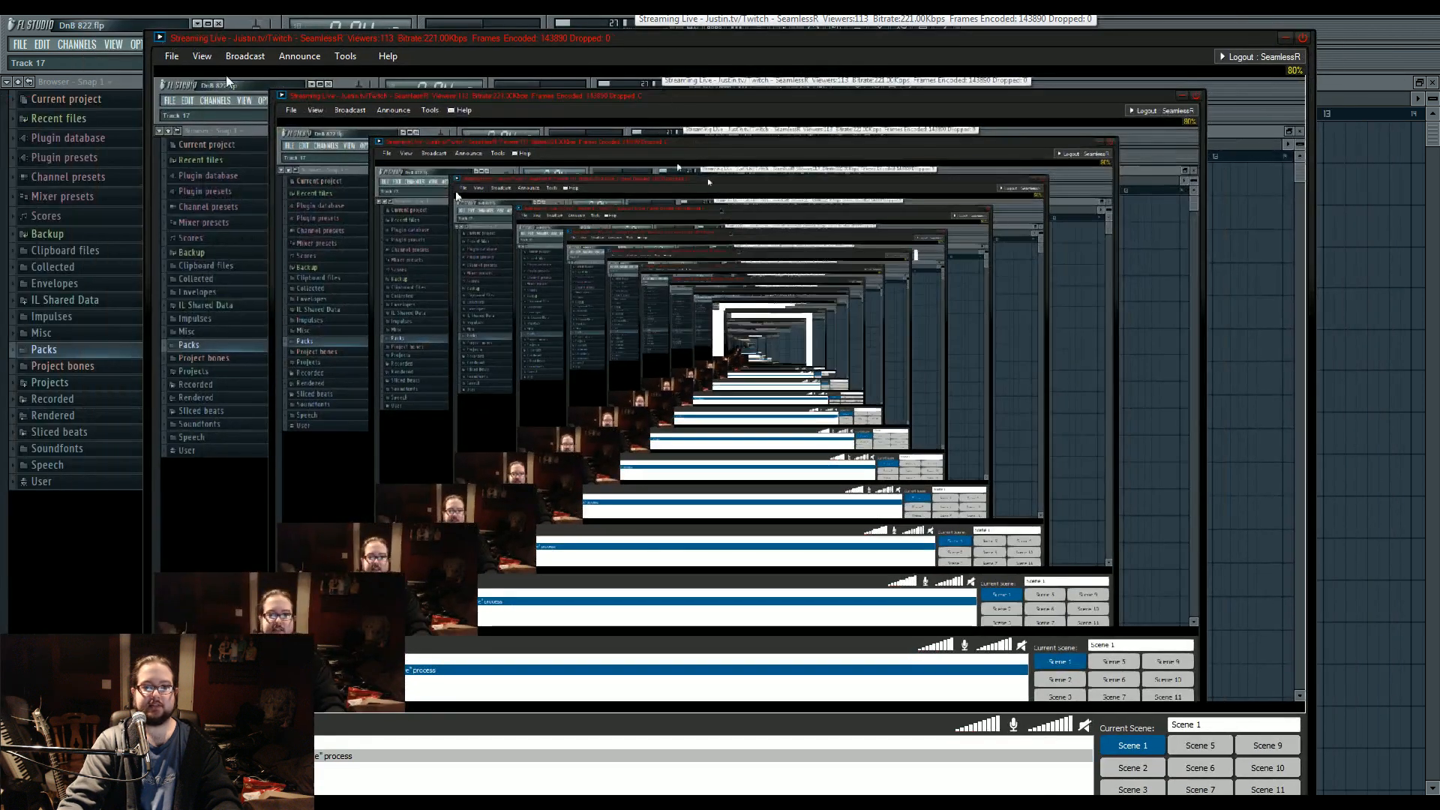
pyautogui.click(245, 56)
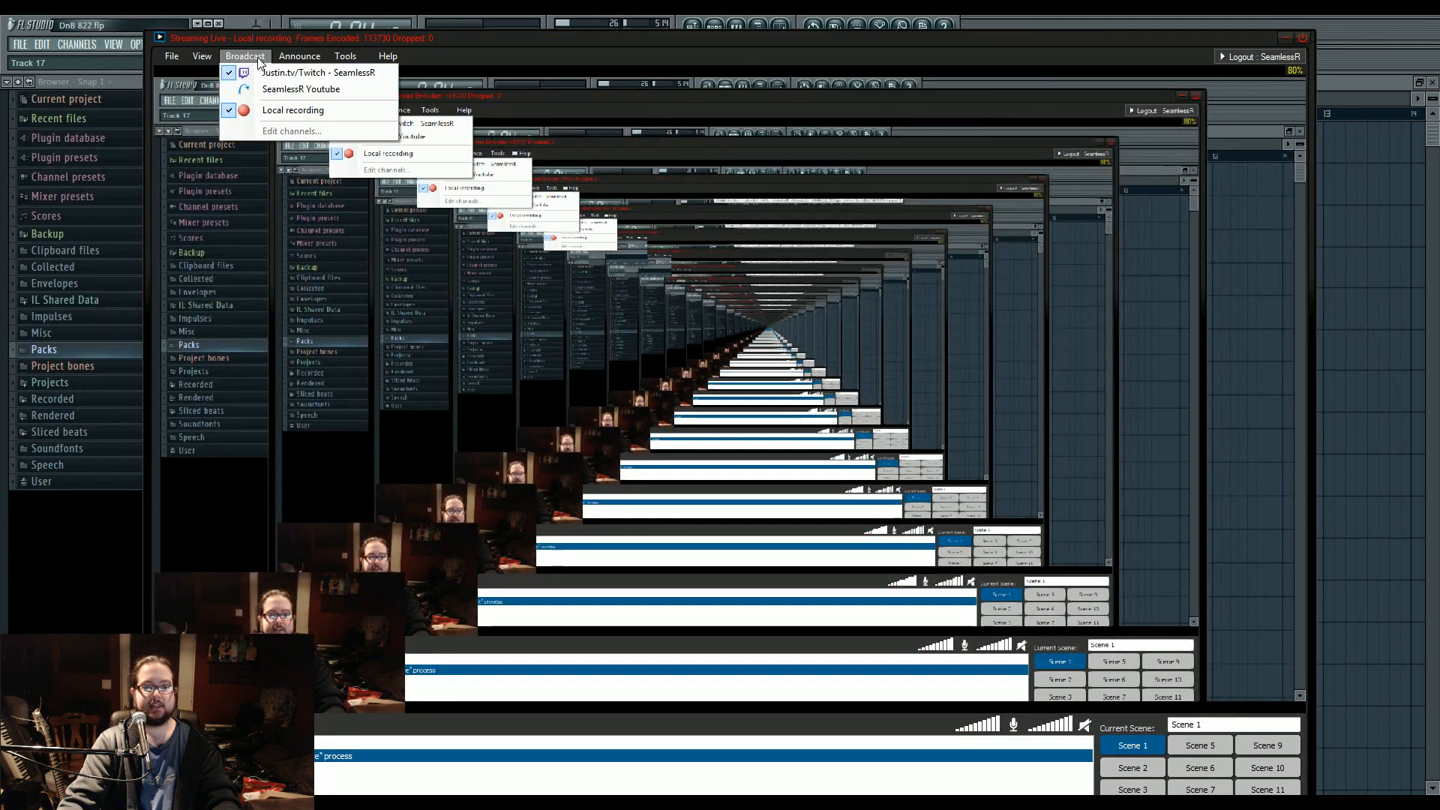
pyautogui.click(298, 73)
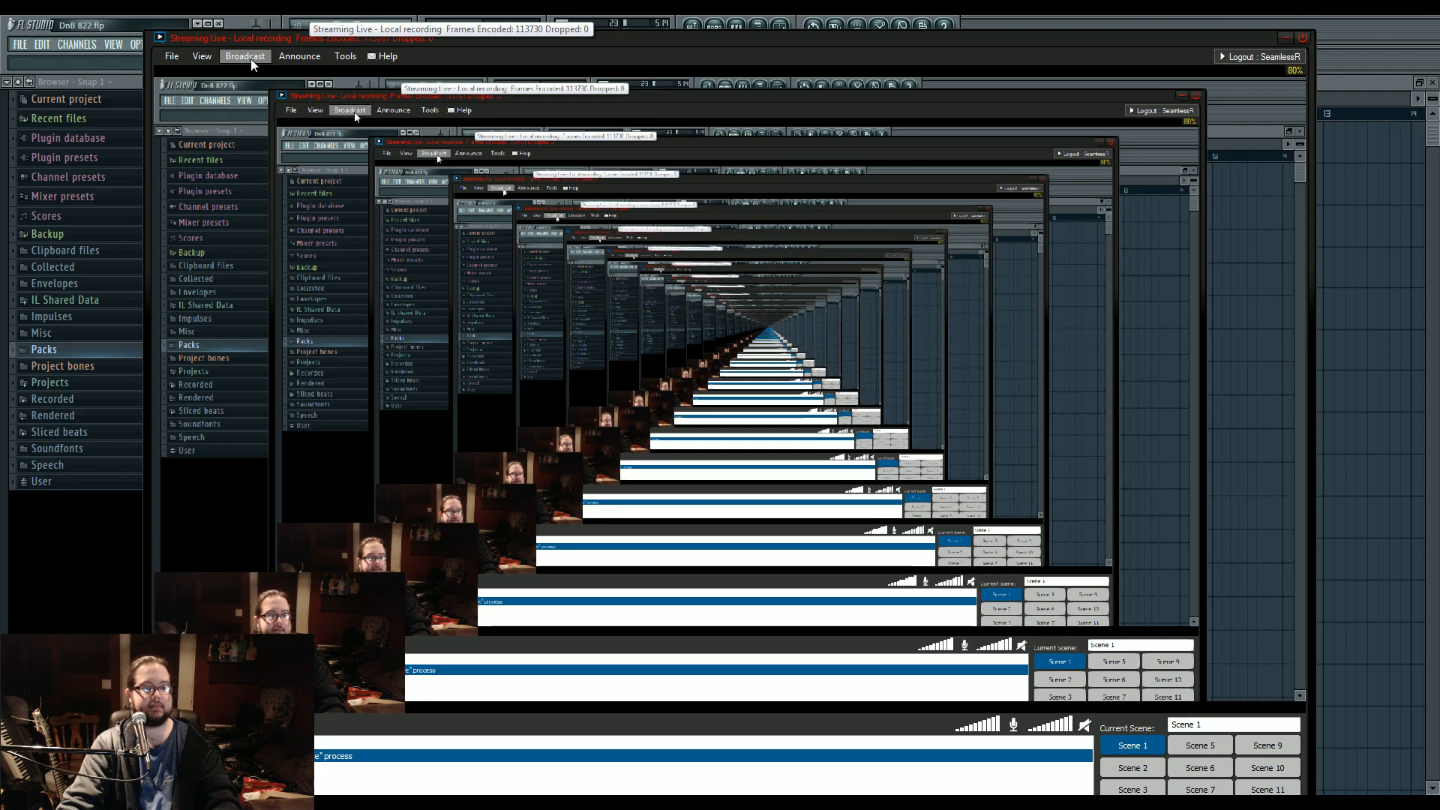